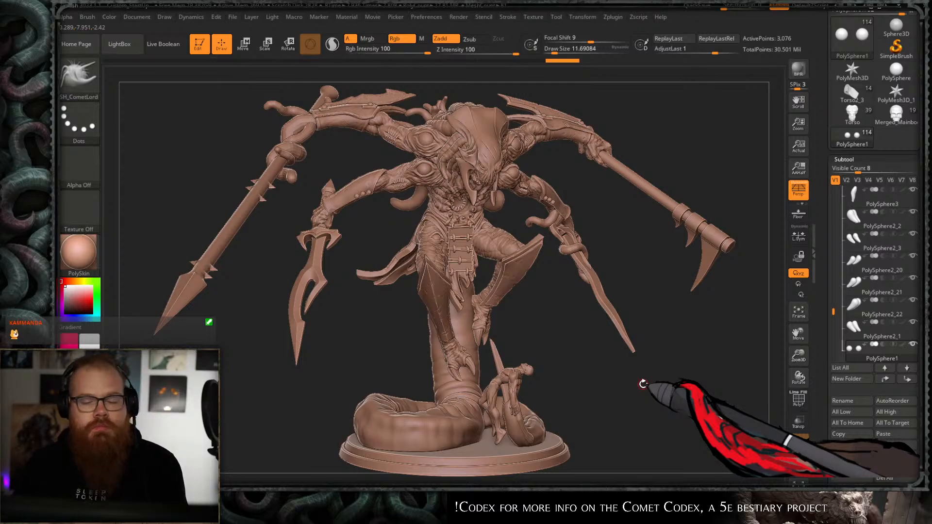
- Examine the creature's upper body, arms, held weapons and the snake tail coiled on the base
mouse_move(603, 181)
right_mouse_down()
mouse_move(626, 187)
mouse_move(648, 175)
mouse_move(597, 177)
mouse_move(619, 182)
mouse_move(661, 162)
mouse_move(557, 202)
right_mouse_up()
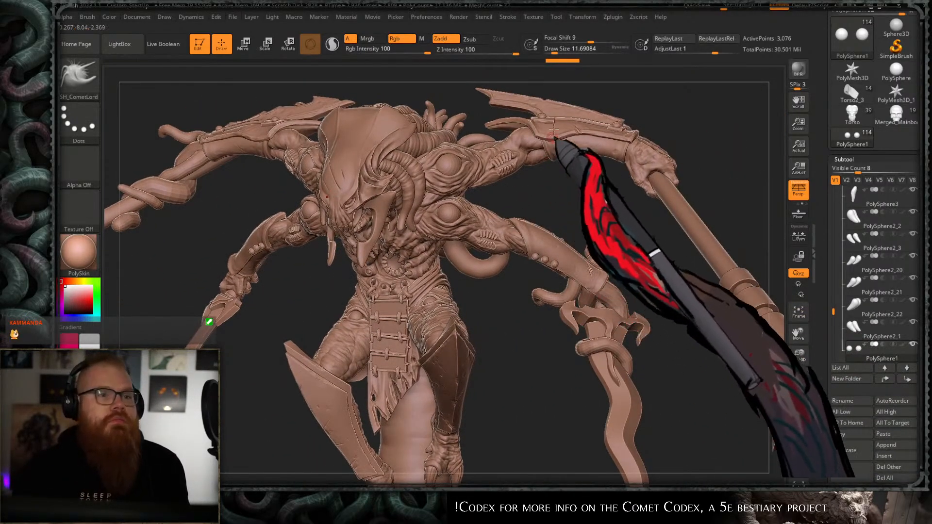
right_click_drag(600, 246, 553, 181, "alt")
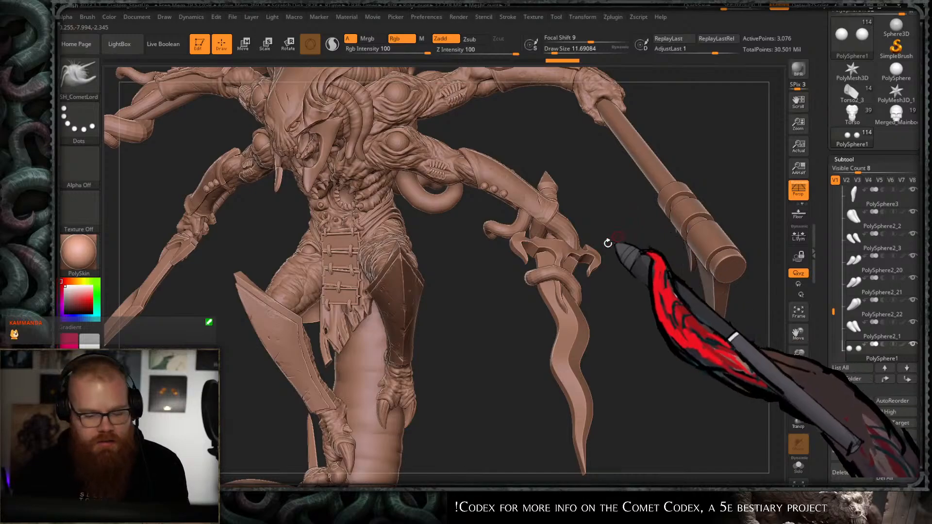
left_click(530, 285, "alt")
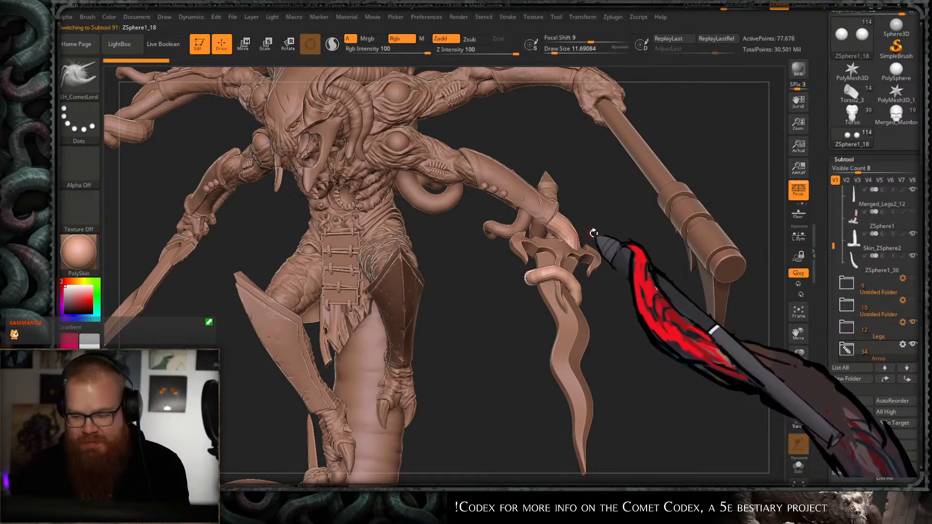
key("a")
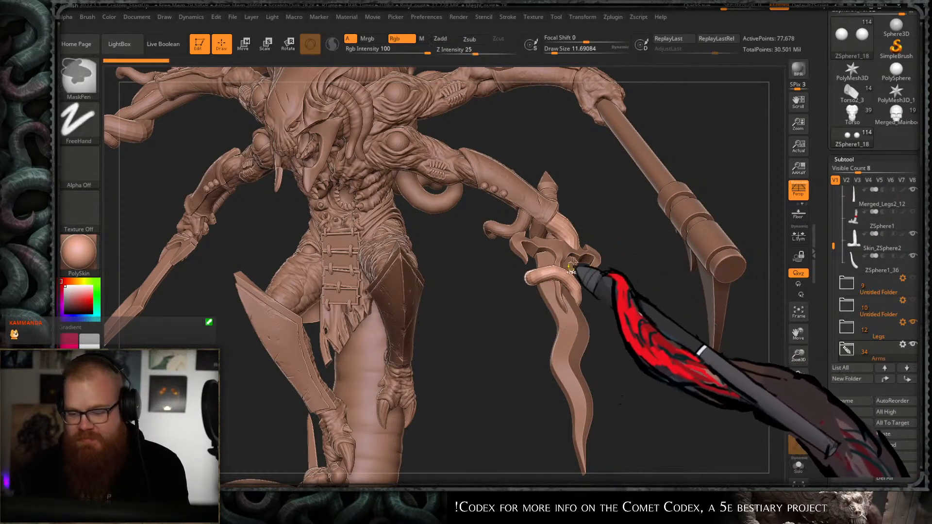
right_click_drag(577, 272, 615, 240, "alt")
right_click_drag(462, 295, 516, 311)
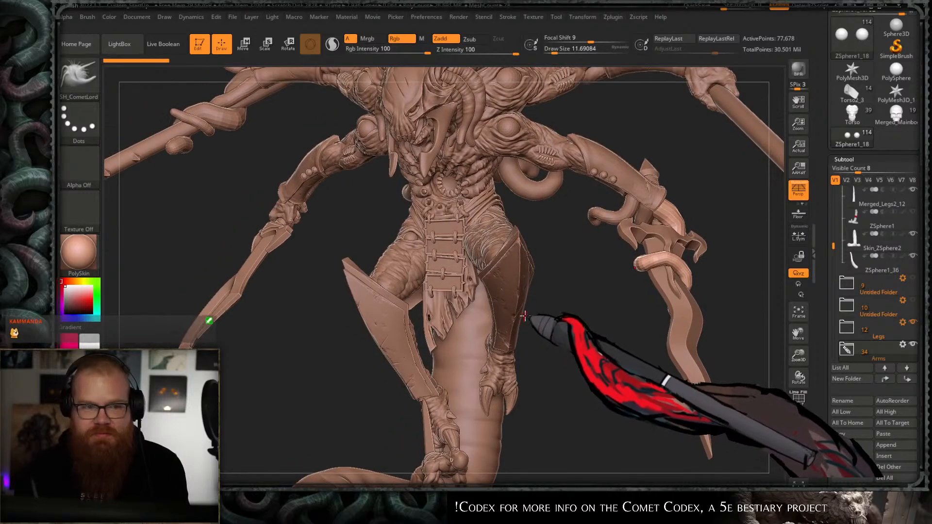
right_click_drag(576, 223, 555, 269, "alt")
right_click_drag(639, 218, 644, 203, "alt")
right_click_drag(643, 202, 675, 184)
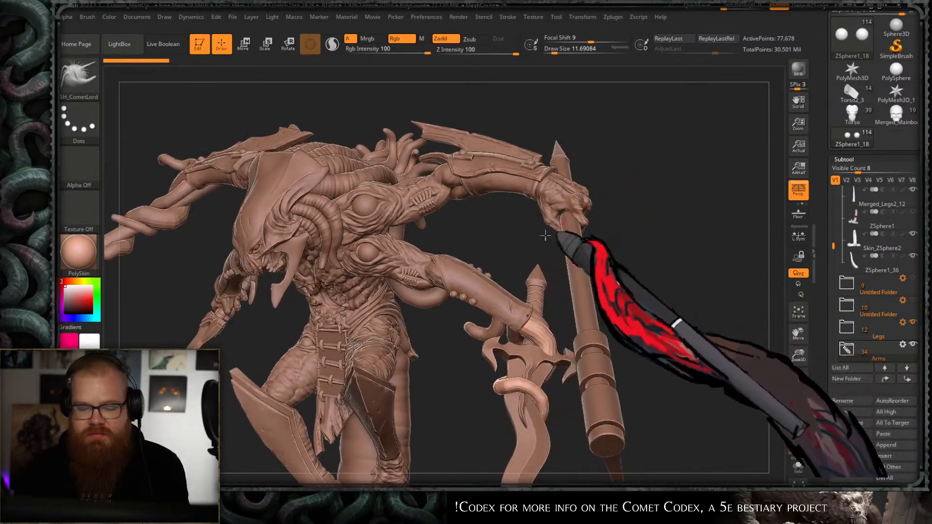
right_click_drag(527, 279, 538, 202, "alt")
right_click_drag(606, 248, 635, 71, "alt")
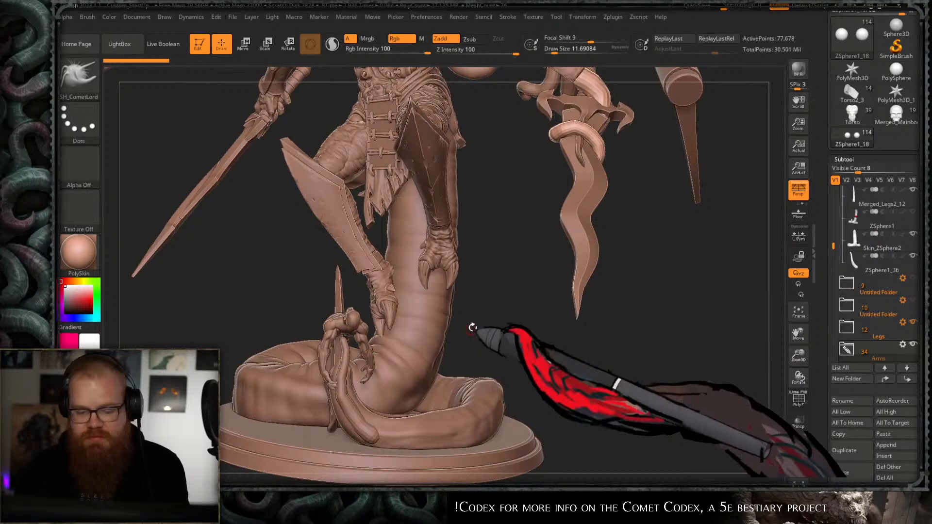
right_click_drag(500, 295, 588, 155, "alt")
- Select the snake tail subtool and isolate the Tail folder so only its parts are shown
left_click(491, 311, "alt")
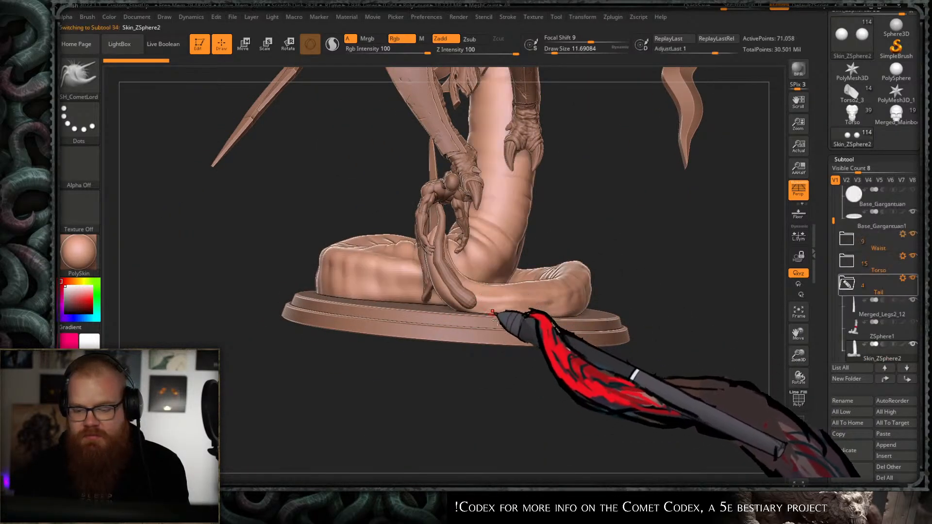
left_click(913, 280)
right_click_drag(540, 374, 433, 250, "ctrl")
right_click_drag(654, 166, 469, 275)
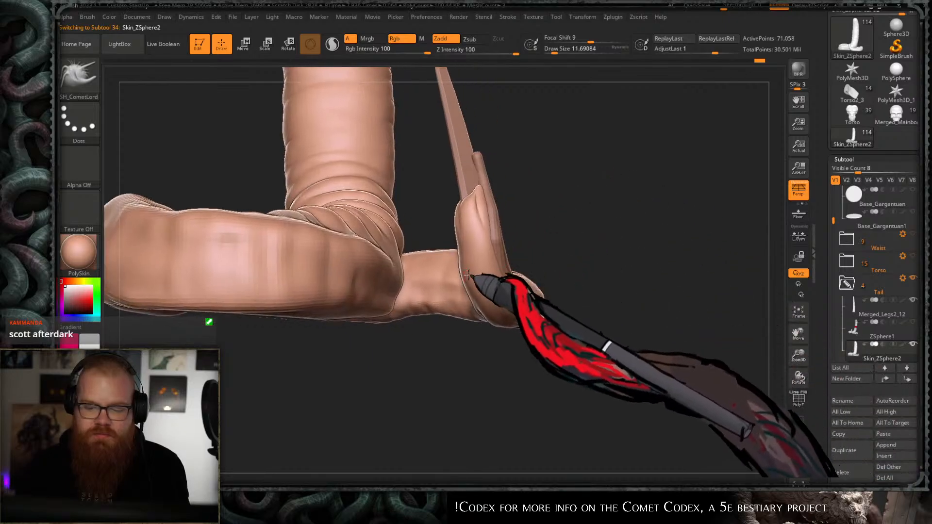
right_click_drag(529, 246, 541, 260)
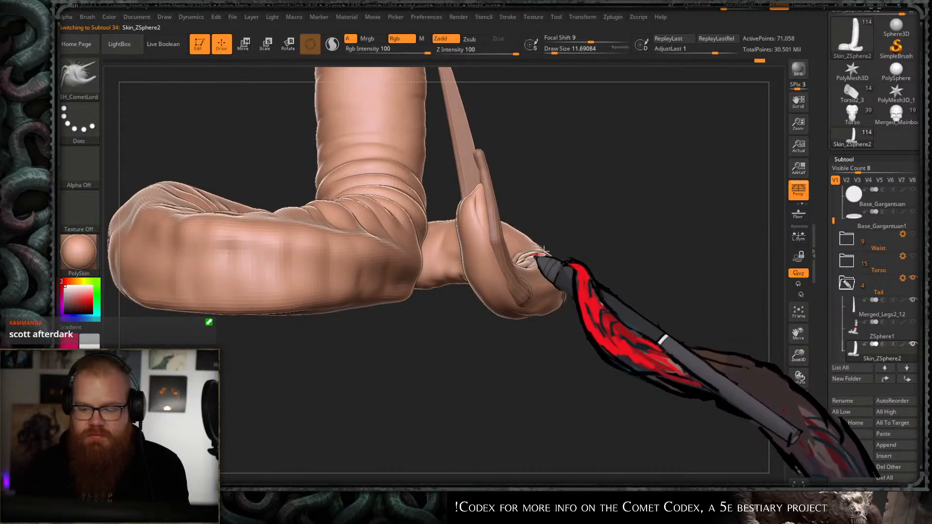
- Lower the tail to subdivision level 1 and smooth its tip with a draw size of about 167
left_click(847, 159)
left_click(847, 172)
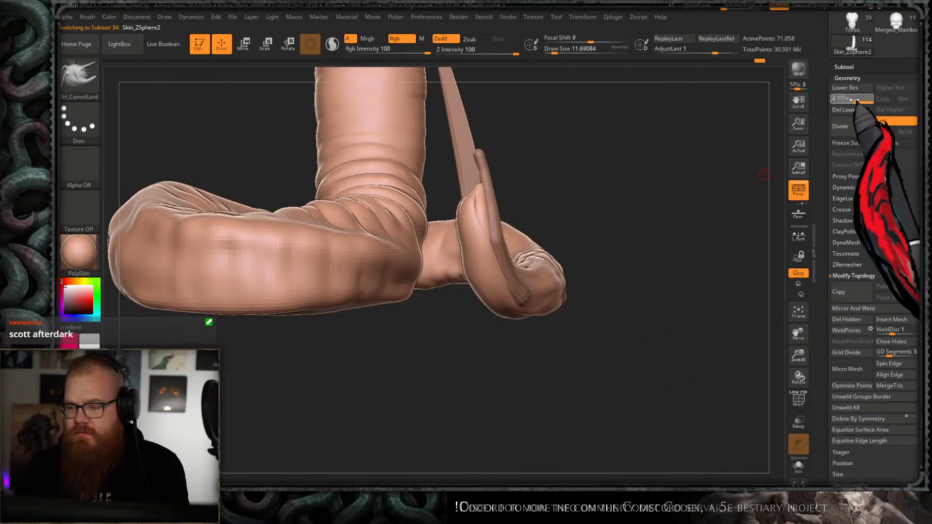
right_click_drag(645, 208, 617, 215)
key("s")
left_click(481, 236)
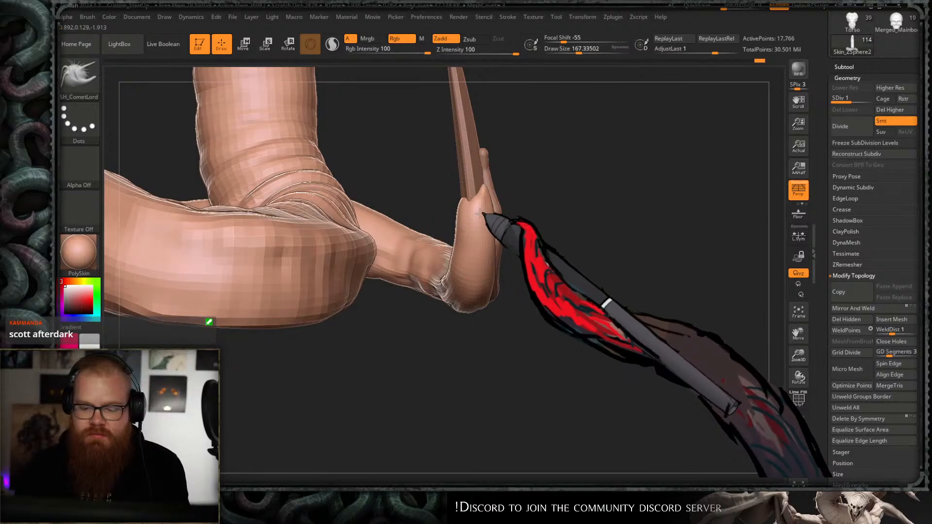
left_click_drag(478, 221, 478, 234, "shift")
mouse_move(478, 234)
right_mouse_down()
mouse_move(560, 219)
mouse_move(475, 397)
mouse_move(525, 208)
mouse_move(552, 272)
right_mouse_up()
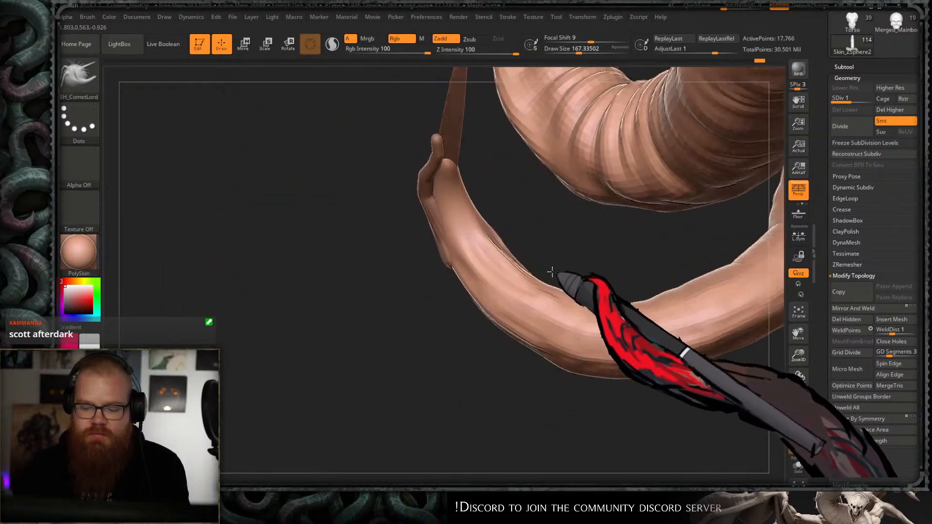
- Choose the Pinch brush and stroke along the thin end of the tail, using a draw size of about 228 to 245
key("b")
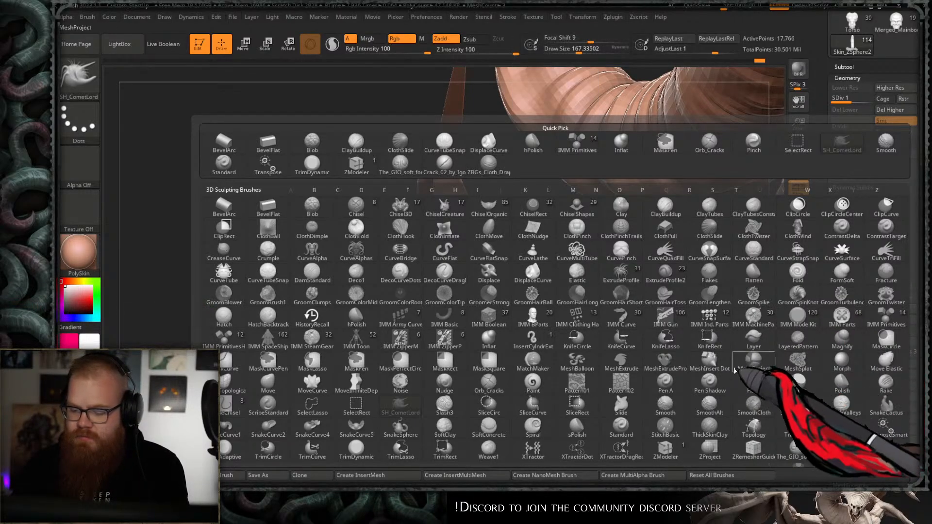
left_click(752, 385)
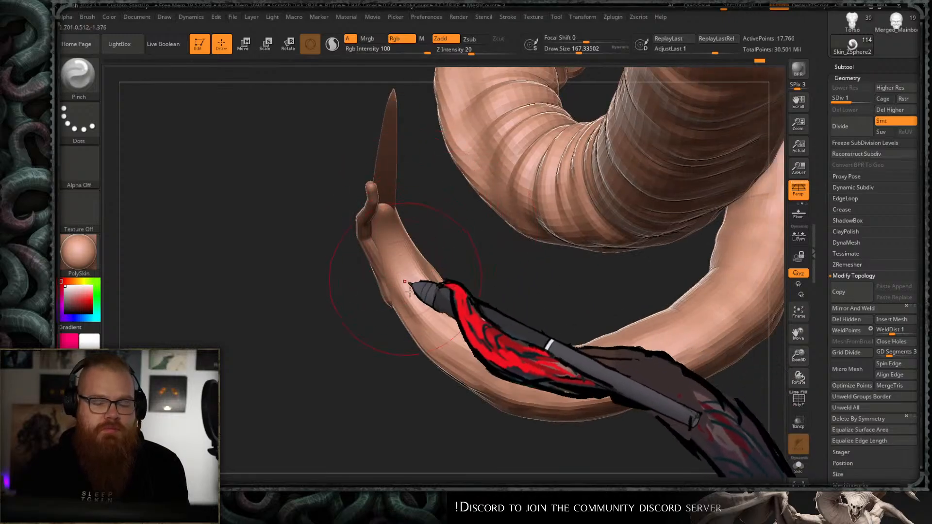
key("s")
left_click_drag(421, 303, 427, 304)
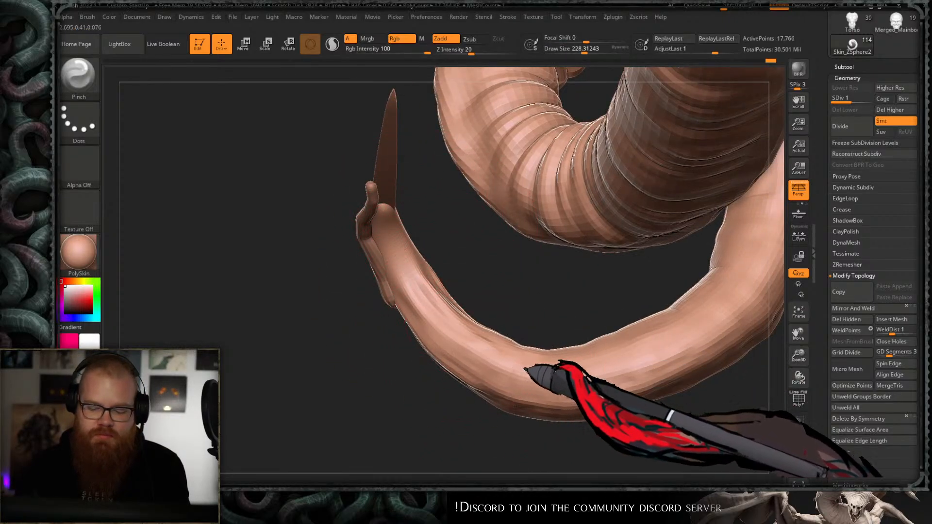
left_click_drag(568, 308, 547, 262, "alt")
left_click_drag(525, 425, 512, 391)
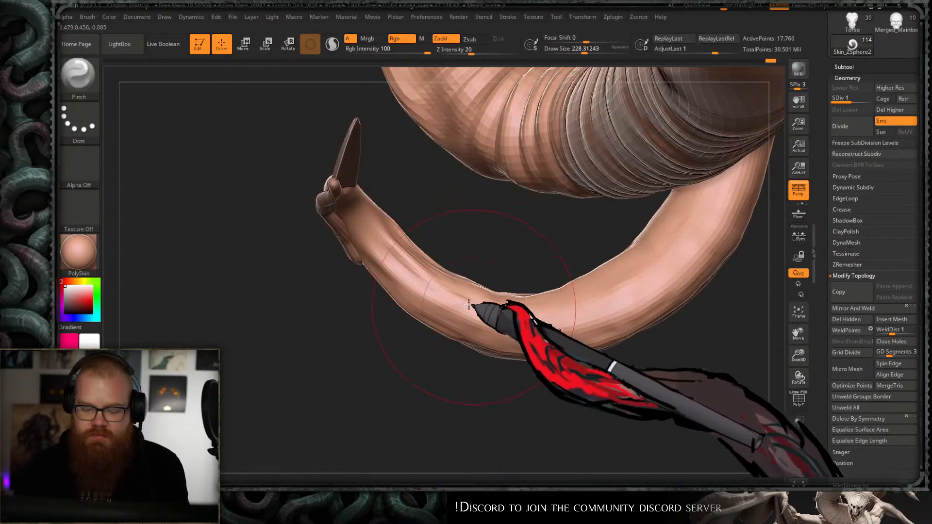
left_click_drag(424, 295, 558, 321)
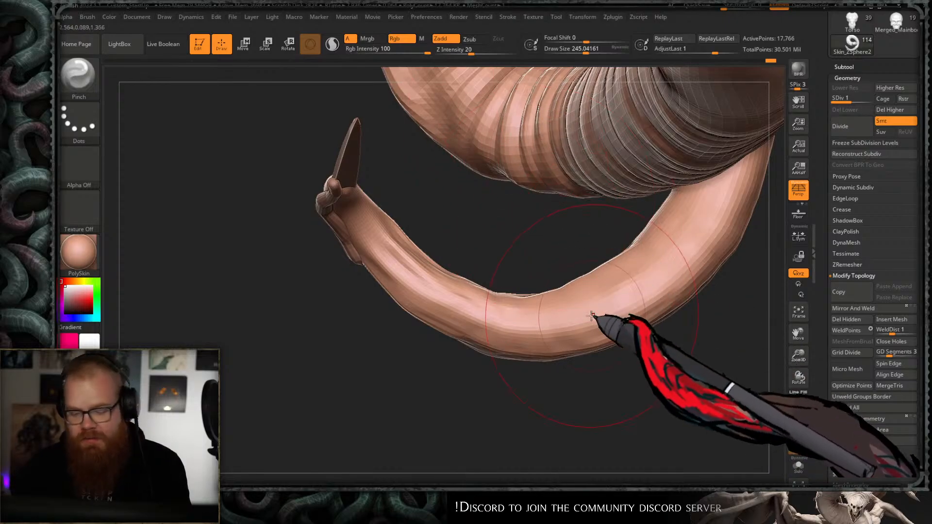
- Undo the last pinch stroke and switch to the SH_CometLord brush at a draw size of about 280
key("ctrl+z")
key("s")
left_click_drag(600, 301, 605, 302)
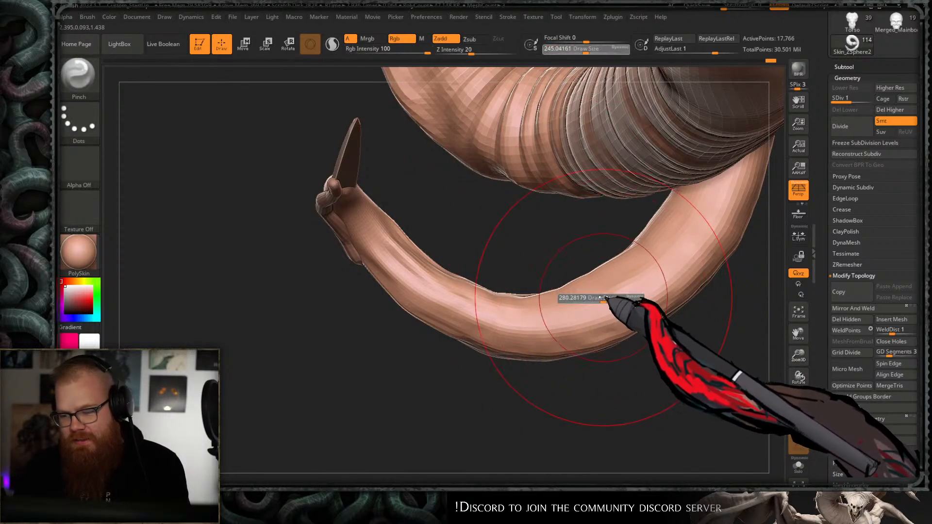
left_click_drag(721, 304, 479, 419)
key("b")
key("s")
key("h")
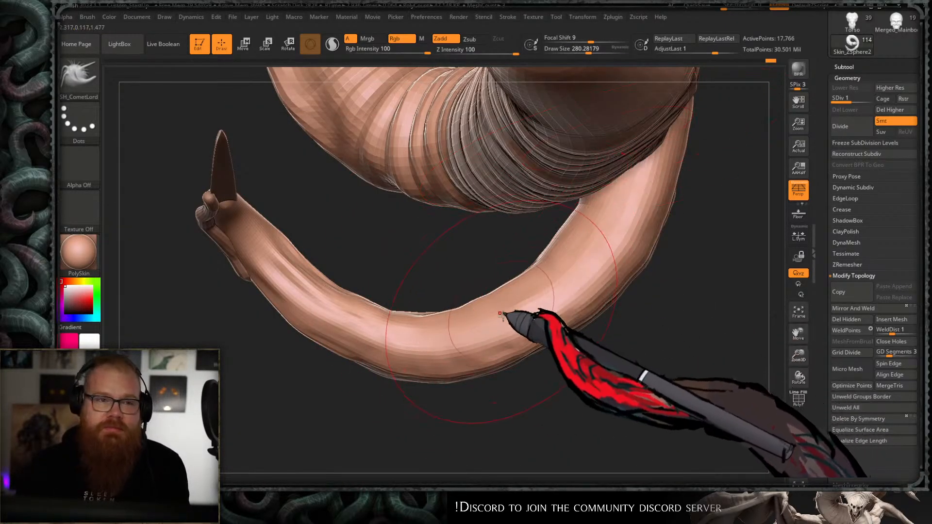
left_click_drag(549, 380, 538, 333)
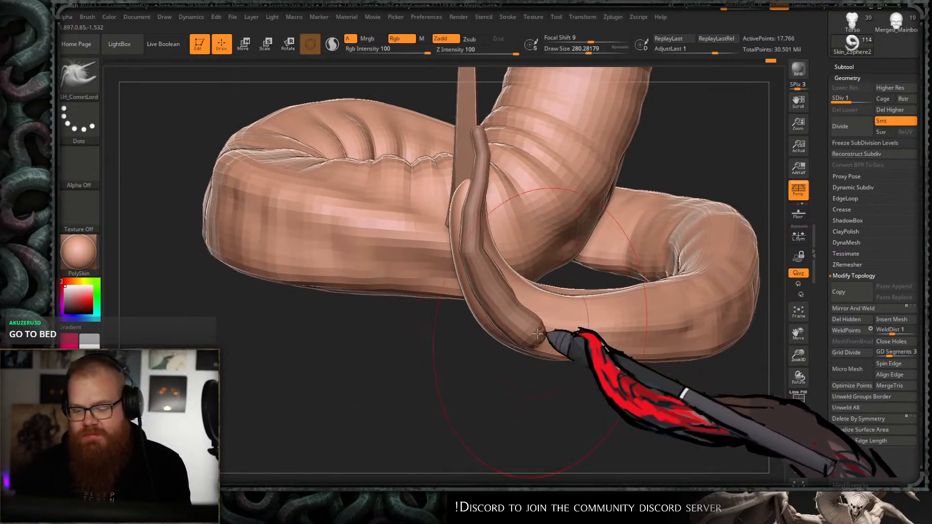
- Select the small tentacle beside the tail tip and turn its skin preview back into editable ZSpheres, ready for moving
left_click(529, 327, "alt")
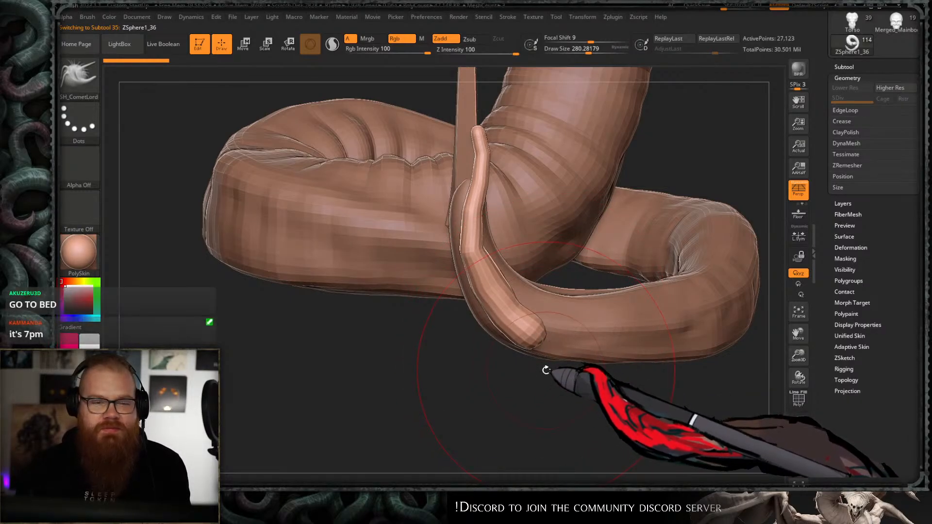
left_click_drag(534, 373, 519, 363)
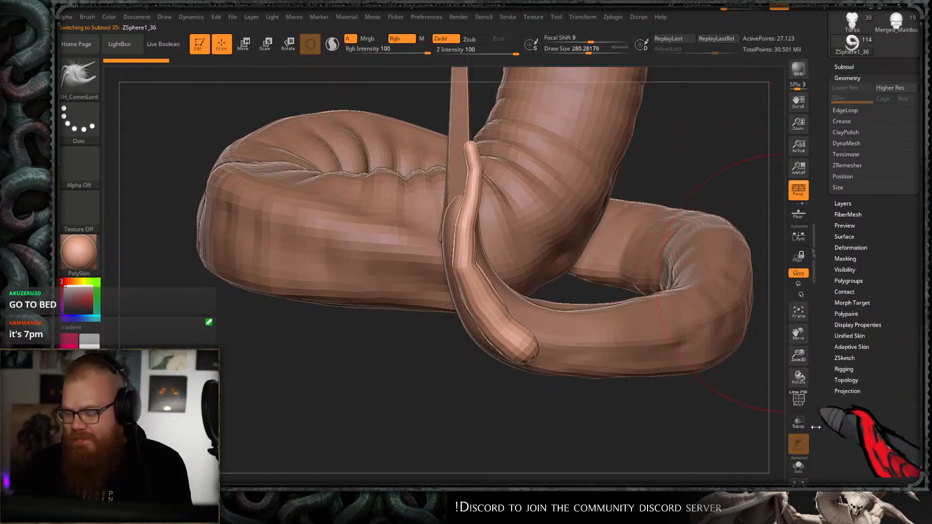
scroll(917, 240, "up", 5)
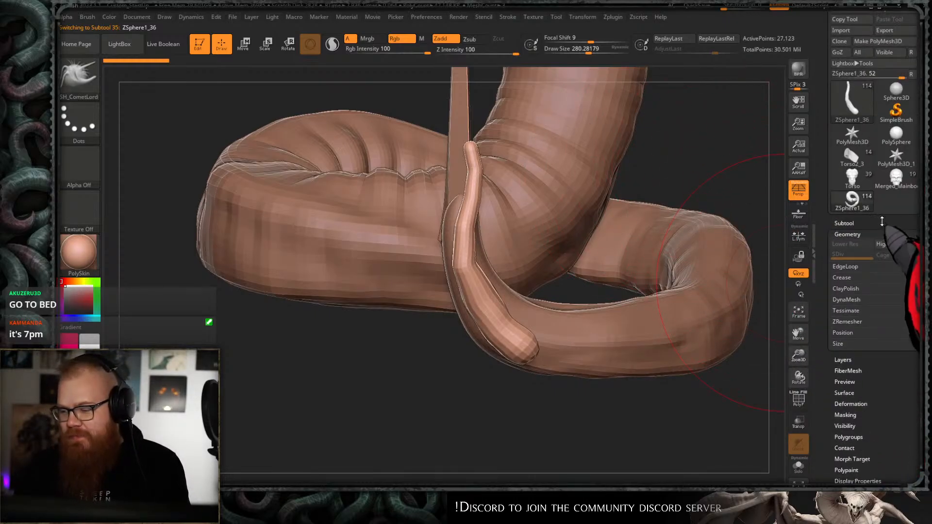
key("a")
left_click_drag(468, 364, 489, 374)
left_click_drag(669, 255, 634, 285)
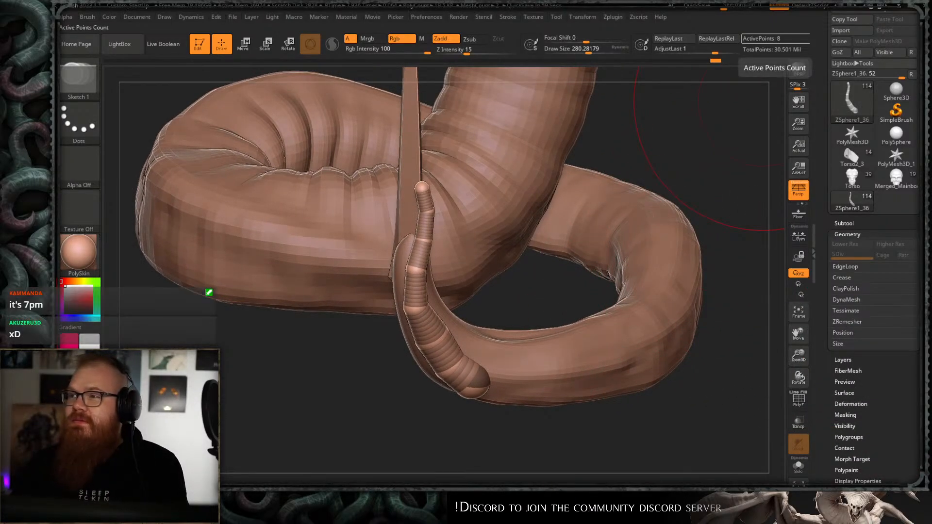
left_click_drag(375, 426, 501, 280)
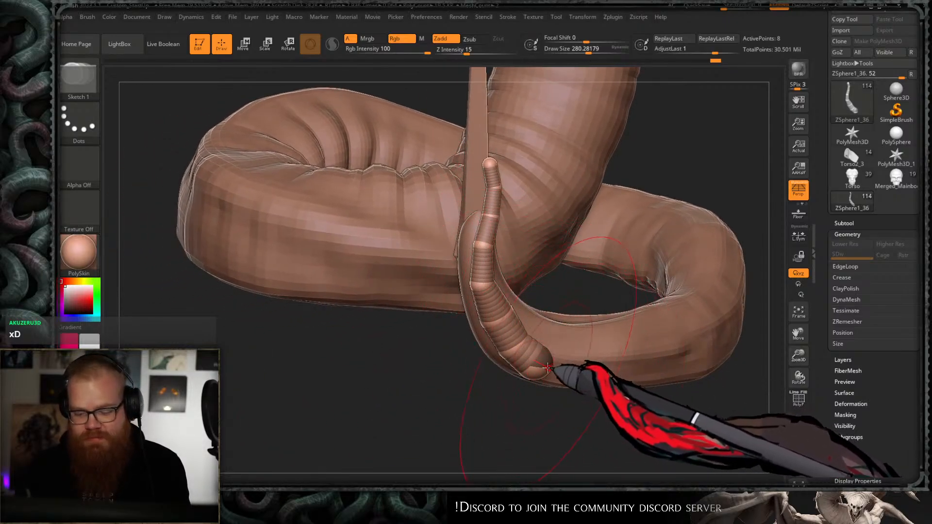
key("w")
key("ctrl+z")
key("ctrl+z")
key("ctrl+z")
key("ctrl+shift+z")
key("ctrl+shift+z")
key("ctrl+shift+z")
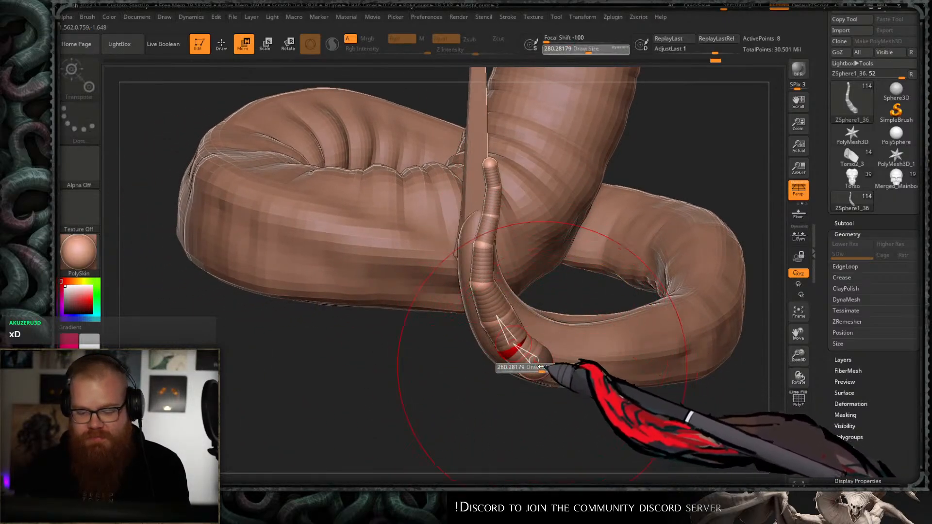
- Reposition the ZSpheres at the thick lower end of the small tentacle, using a draw size of about 602
mouse_move(542, 367)
left_mouse_down()
mouse_move(560, 367)
mouse_move(536, 357)
mouse_move(509, 257)
mouse_move(500, 307)
left_mouse_up()
left_click_drag(430, 362, 436, 438)
left_click_drag(493, 298, 471, 312)
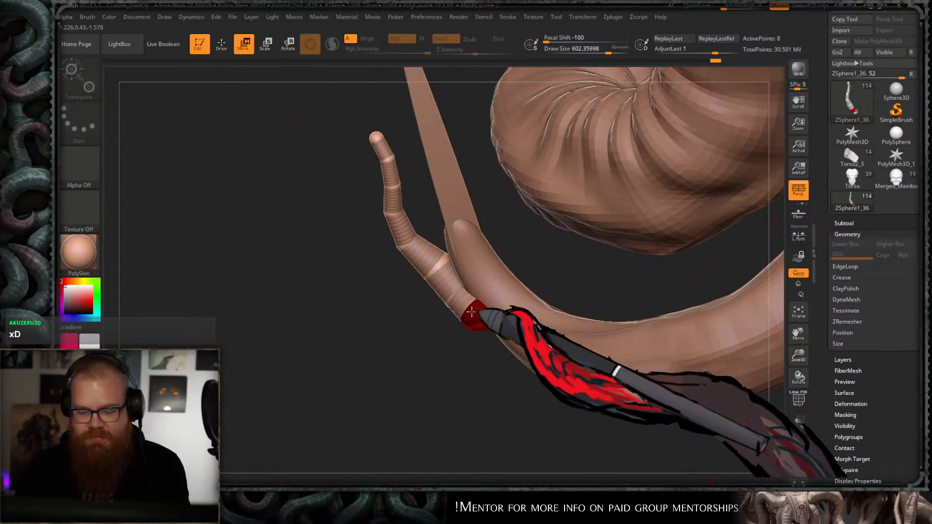
mouse_move(483, 374)
left_mouse_down()
mouse_move(520, 343)
mouse_move(531, 308)
mouse_move(466, 285)
mouse_move(509, 267)
left_mouse_up()
- Reduce the draw size to about 25 and reshape the tentacle's lower ZSpheres into a curve beside the tail tip
key("e")
key("s")
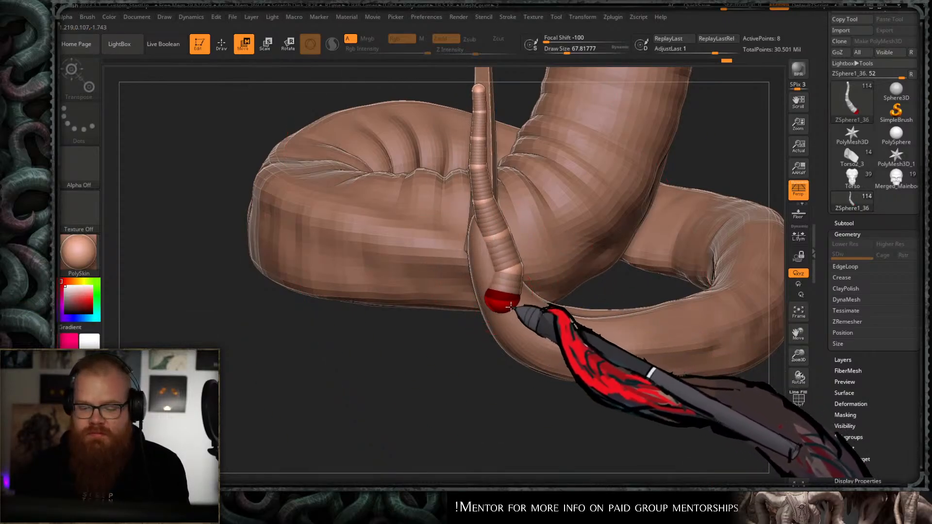
mouse_move(493, 379)
left_mouse_down()
mouse_move(516, 383)
mouse_move(489, 386)
left_mouse_up()
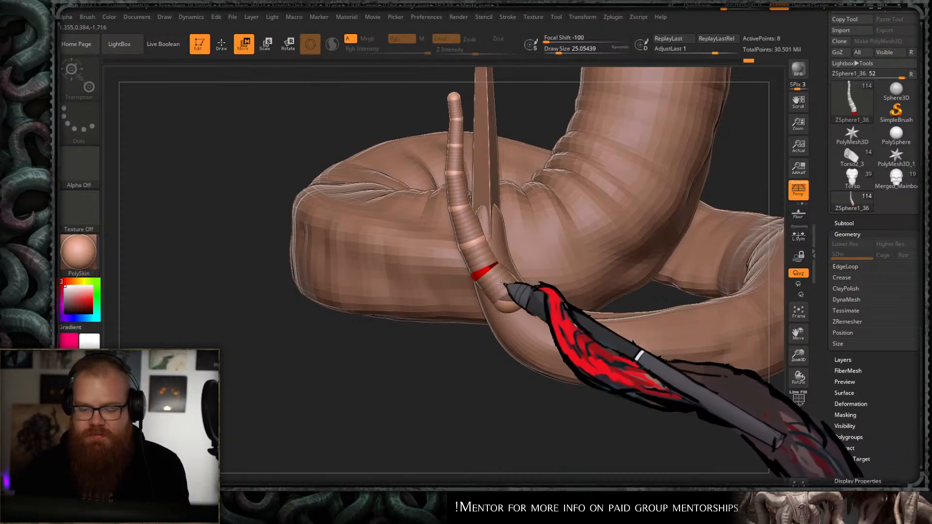
left_click_drag(471, 364, 505, 313)
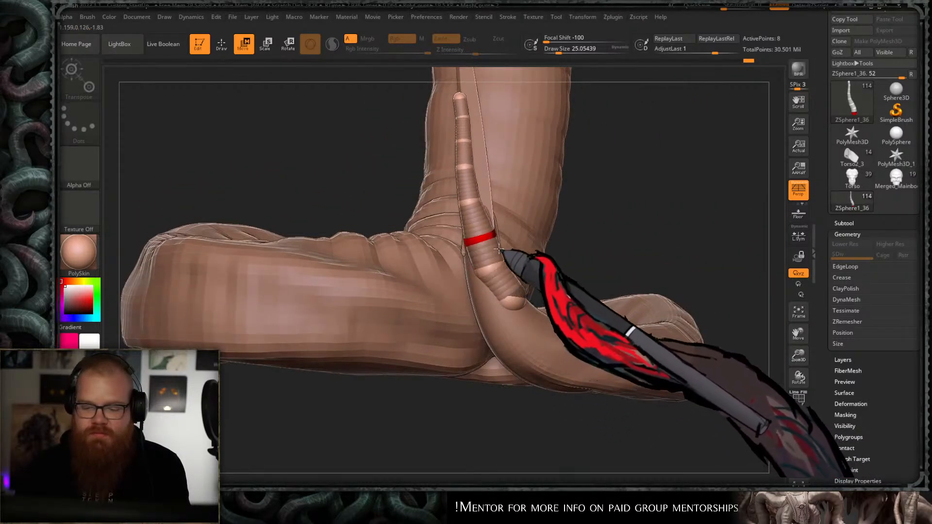
left_click_drag(490, 217, 488, 217)
mouse_move(449, 394)
left_mouse_down()
mouse_move(435, 414)
mouse_move(507, 319)
mouse_move(456, 386)
left_mouse_up()
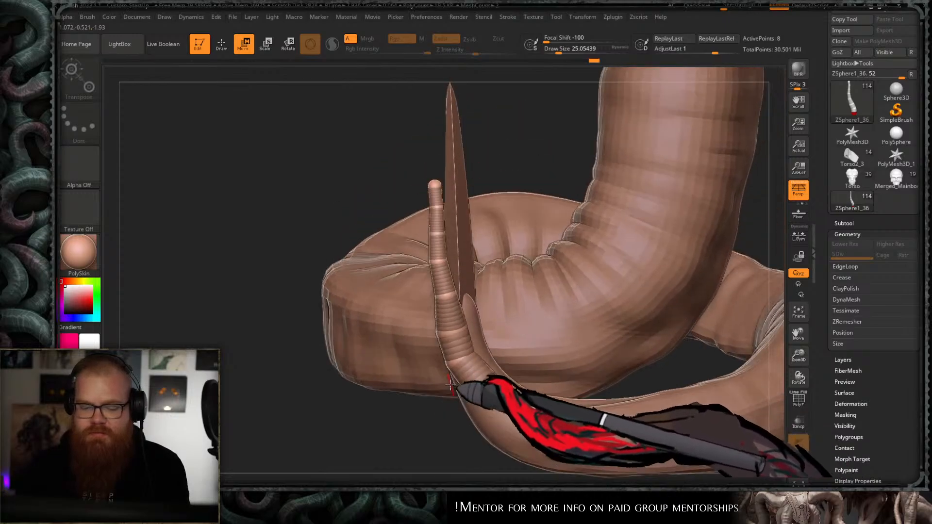
- Rotate and scale the small tentacle's ZSpheres to bend it along the tail tip, and remove one surplus ZSphere
key("r")
left_click_drag(447, 269, 417, 332)
left_click_drag(437, 381, 462, 262)
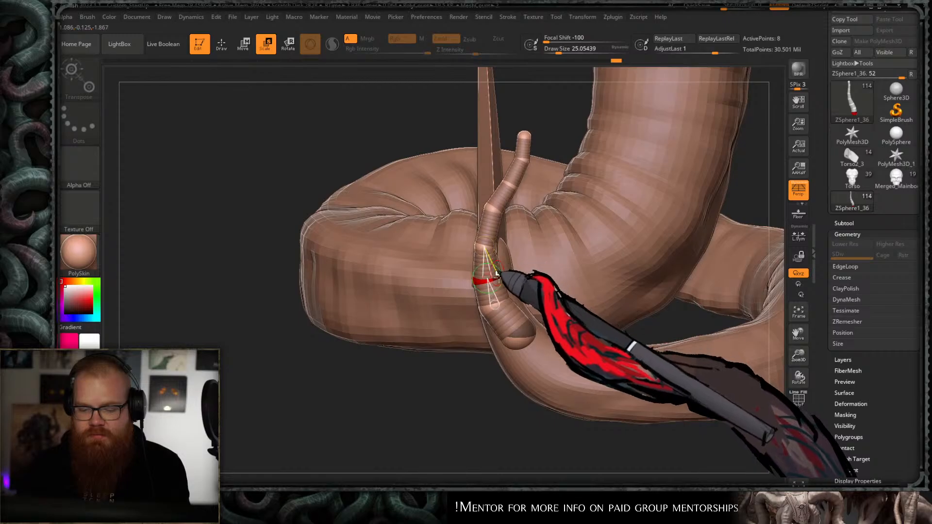
left_click_drag(486, 369, 526, 250)
key("q")
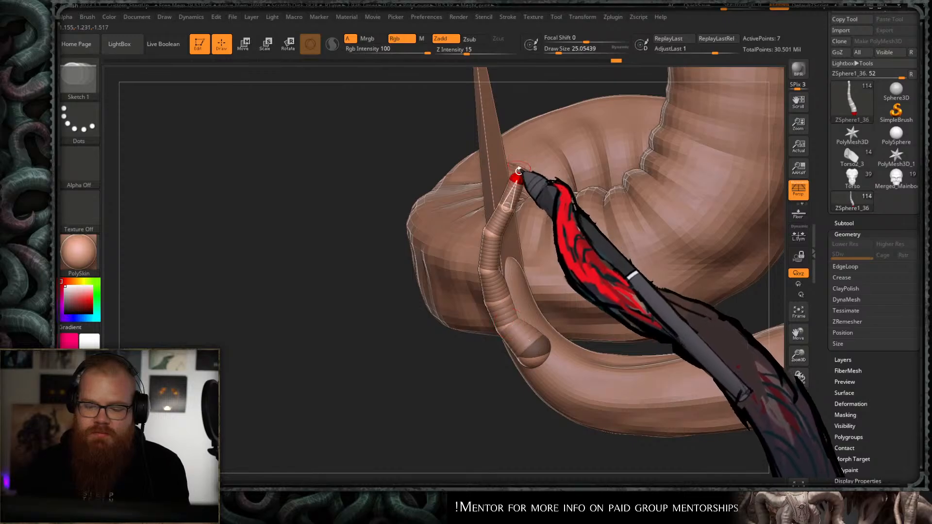
- Move and scale the small tentacle's upper and middle ZSpheres so it tapers and hugs the tail tip's outer side
key("w")
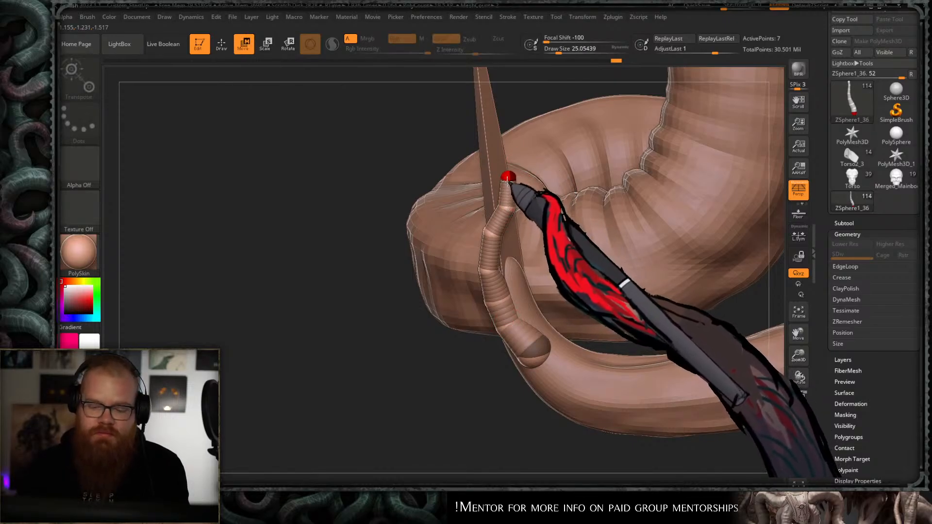
left_click_drag(507, 180, 516, 288)
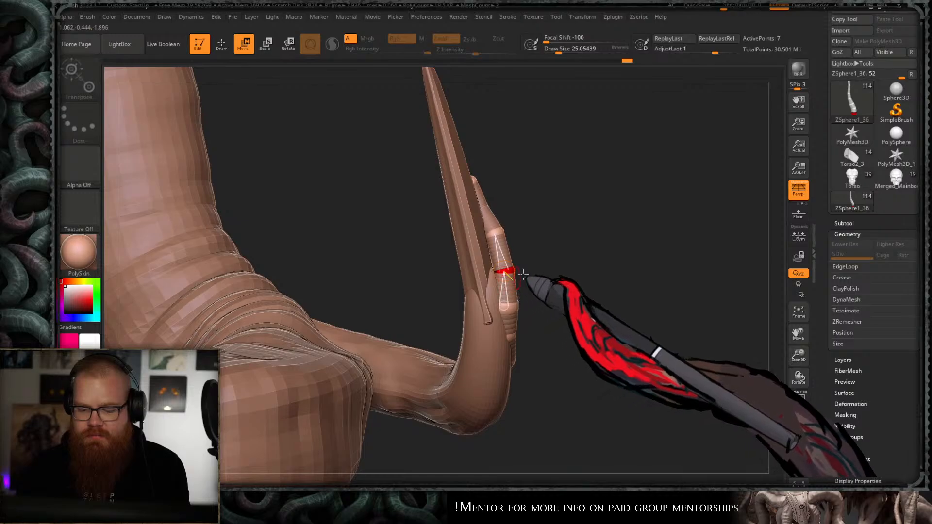
left_click_drag(524, 275, 575, 270)
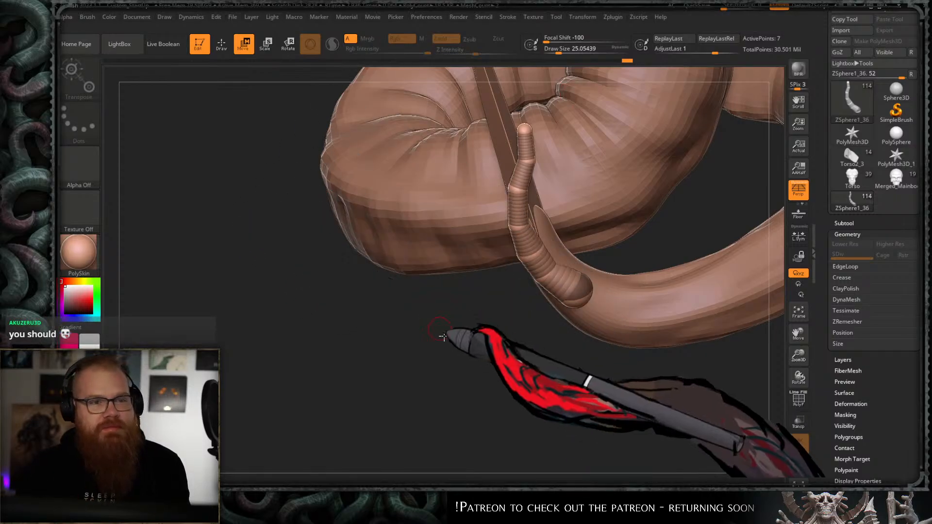
mouse_move(439, 329)
left_mouse_down()
mouse_move(466, 366)
mouse_move(590, 237)
mouse_move(661, 210)
mouse_move(639, 198)
mouse_move(534, 234)
mouse_move(524, 385)
mouse_move(636, 198)
mouse_move(558, 306)
left_mouse_up()
key("e")
left_click_drag(612, 271, 658, 250)
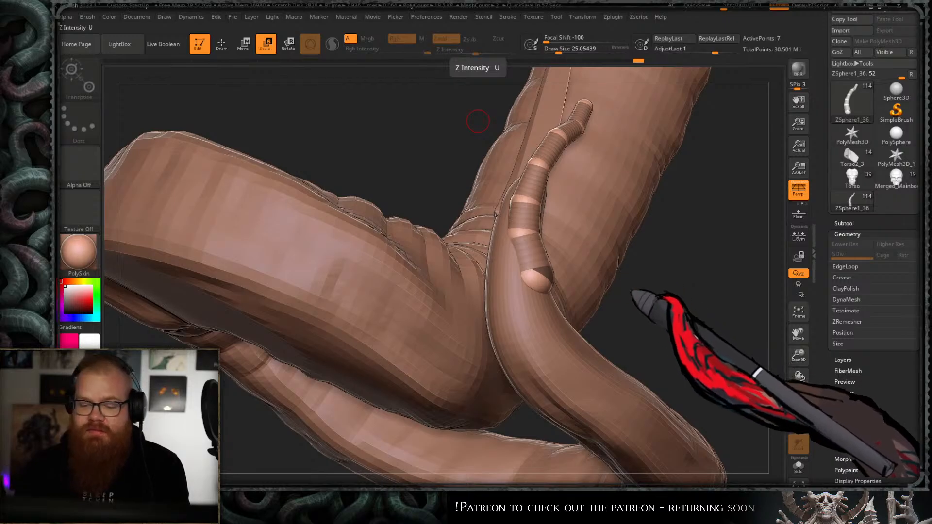
left_click_drag(626, 265, 656, 259)
left_click_drag(606, 246, 627, 233)
- Duplicate the small tentacle's subtool, set the draw size to 1000, and move the copy beside the original
left_click(851, 223)
left_click_drag(874, 220, 874, 109)
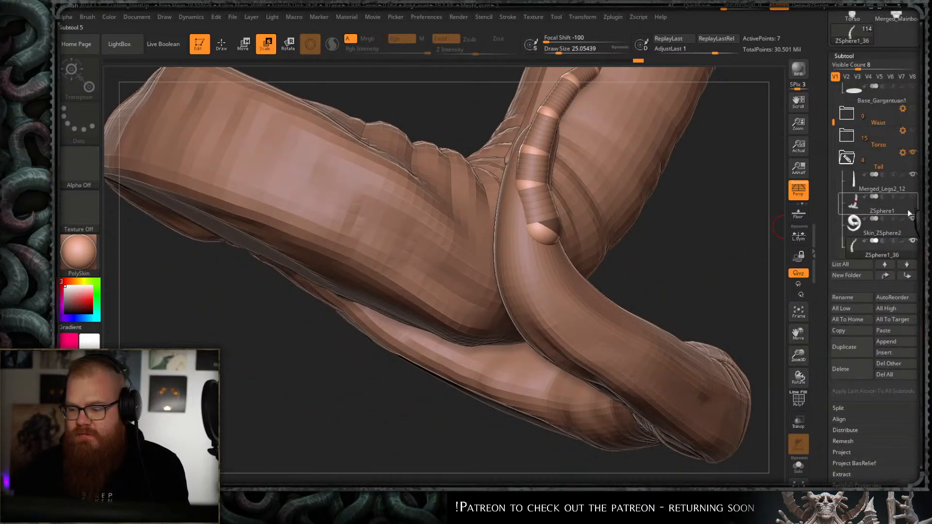
key("ctrl+shift+d")
left_click_drag(688, 265, 696, 239)
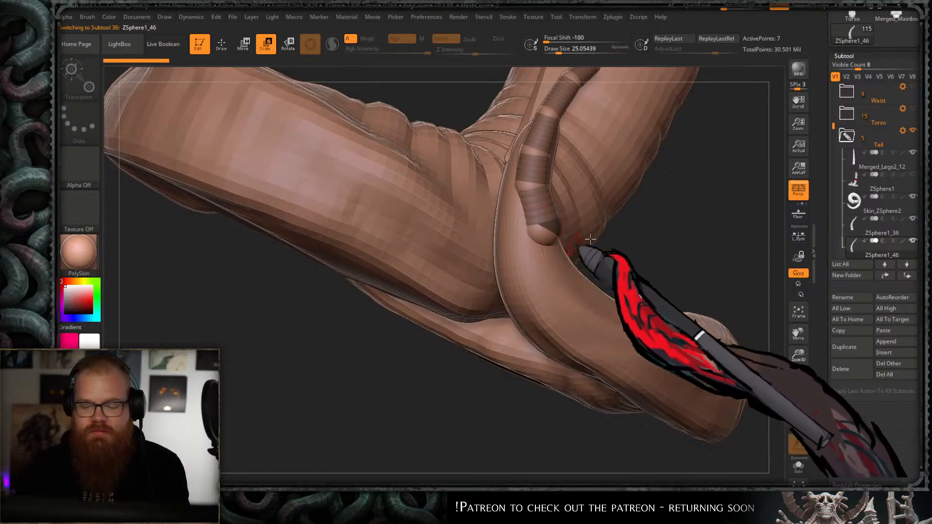
left_click_drag(593, 250, 569, 338, "alt")
left_click_drag(576, 285, 610, 295)
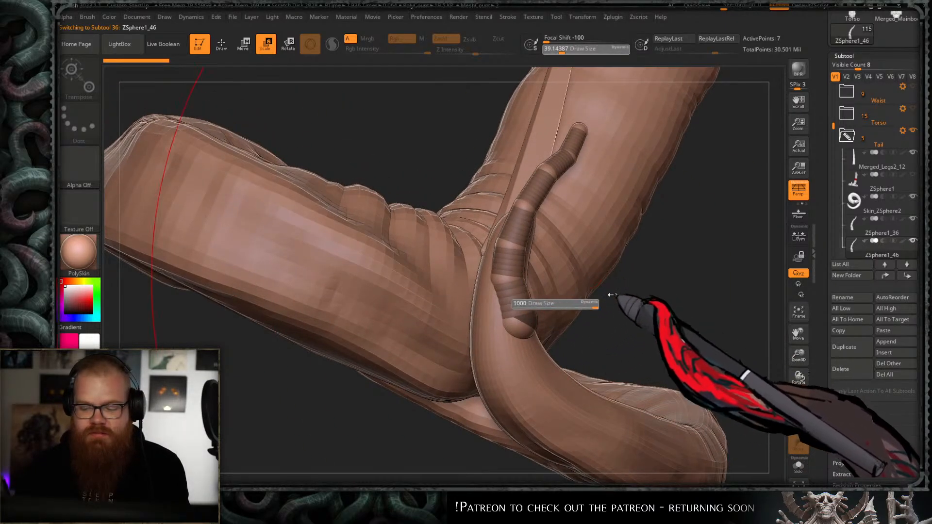
left_click_drag(530, 324, 490, 358)
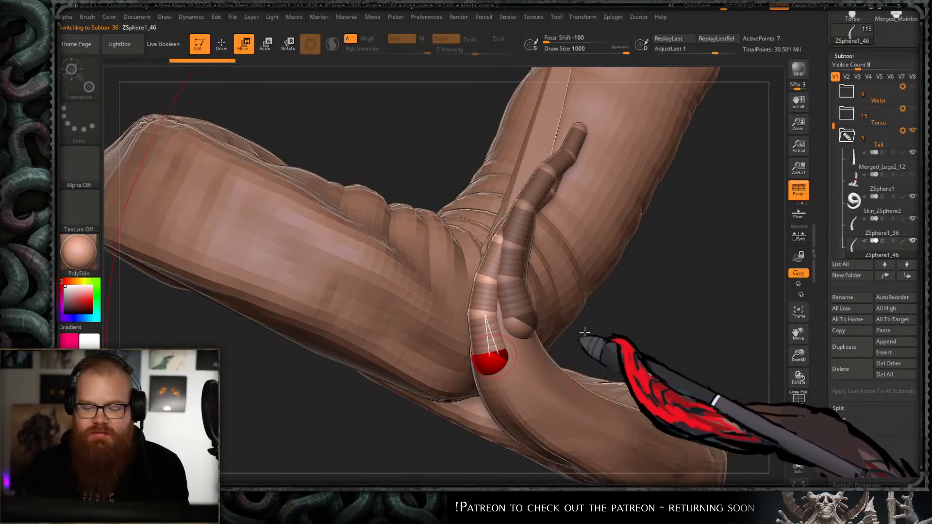
- Reposition the copied tentacle against the outer side of the tail tip, checking its placement from several angles
left_click_drag(660, 316, 585, 329)
mouse_move(516, 356)
left_mouse_down()
mouse_move(498, 368)
mouse_move(505, 364)
left_mouse_up()
left_click_drag(616, 335, 543, 307)
left_click_drag(486, 352, 502, 348)
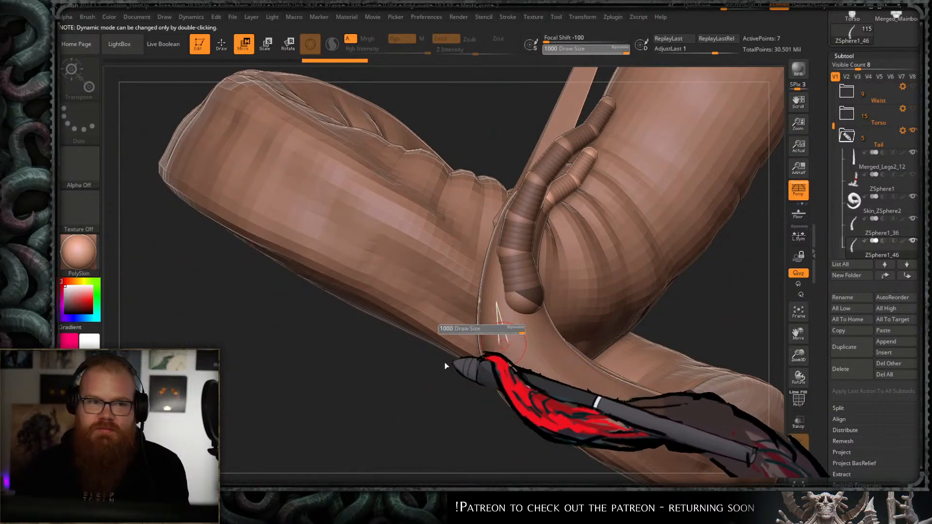
left_click_drag(498, 316, 487, 247)
left_click_drag(447, 366, 581, 303)
left_click_drag(519, 311, 510, 306)
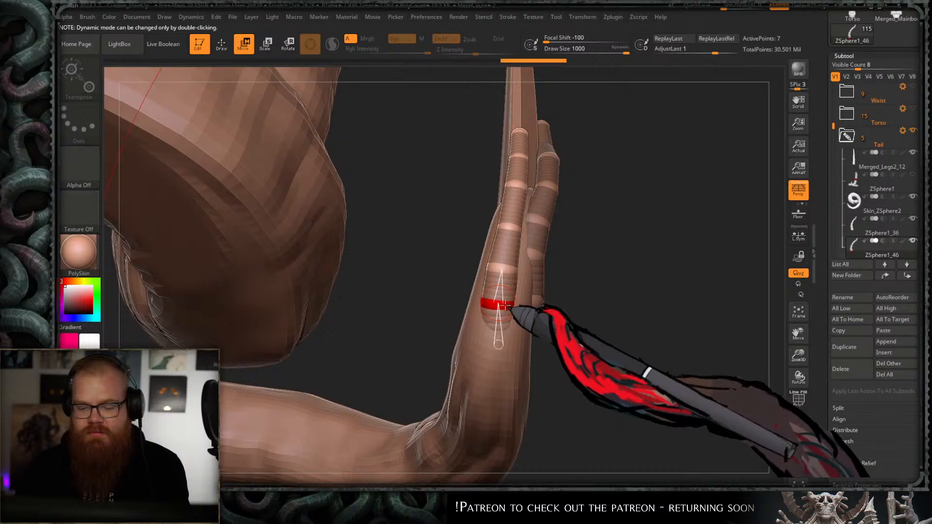
- Rotate the copied tentacle to splay it away from the original, and reduce the draw size to about 56
left_click_drag(515, 265, 615, 226)
key("r")
mouse_move(616, 262)
left_mouse_down()
mouse_move(599, 215)
mouse_move(599, 258)
left_mouse_up()
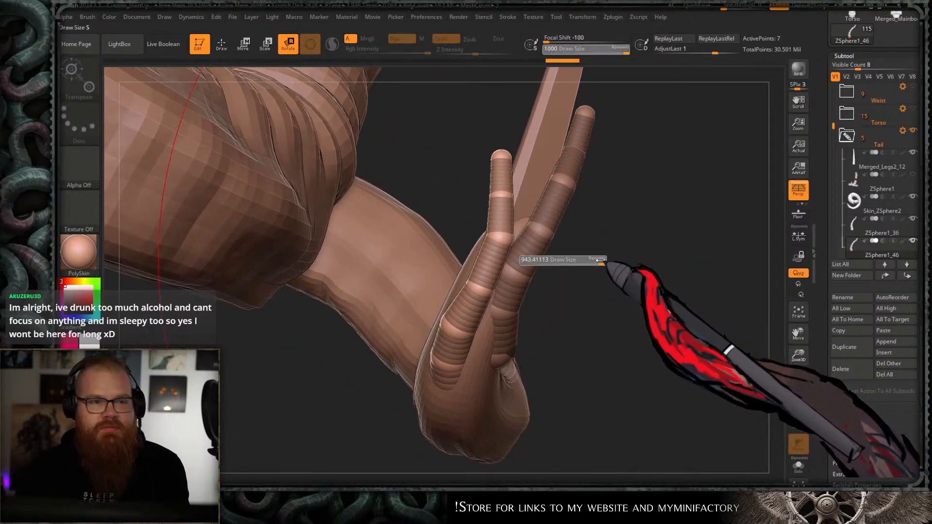
left_click_drag(553, 287, 562, 264)
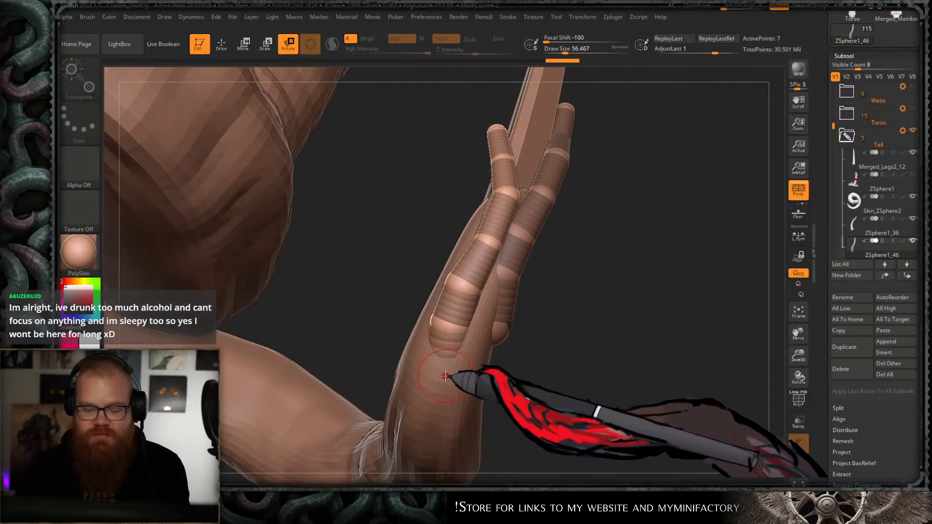
- Move the copied tentacle's base ZSpheres against the tail and rotate its end segments to curl the tip outward
key("w")
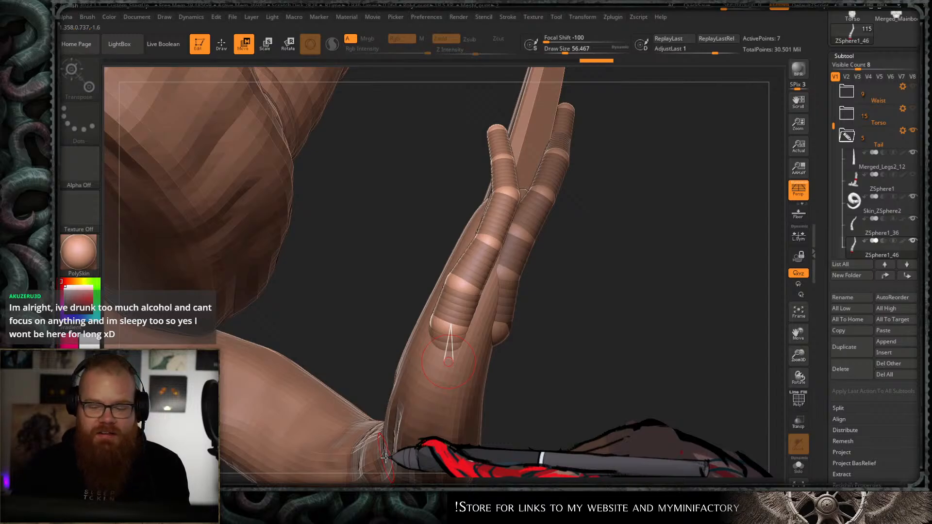
left_click_drag(591, 214, 566, 227)
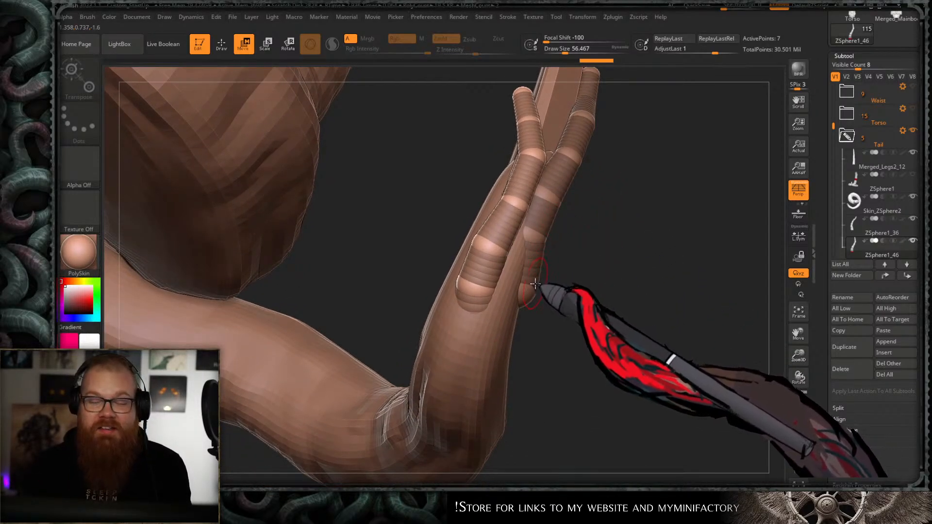
left_click_drag(566, 233, 576, 256)
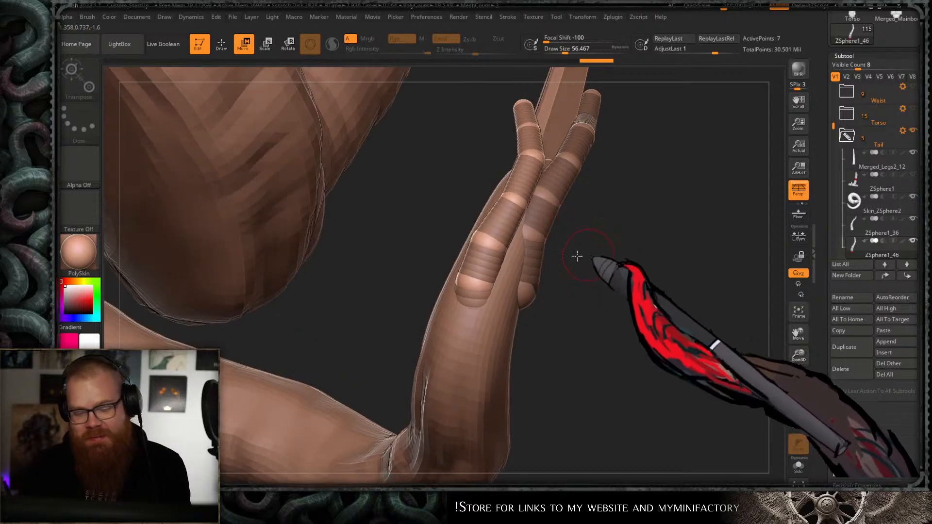
left_click_drag(472, 282, 483, 273)
left_click_drag(590, 243, 526, 217)
key("r")
left_click_drag(631, 182, 515, 180)
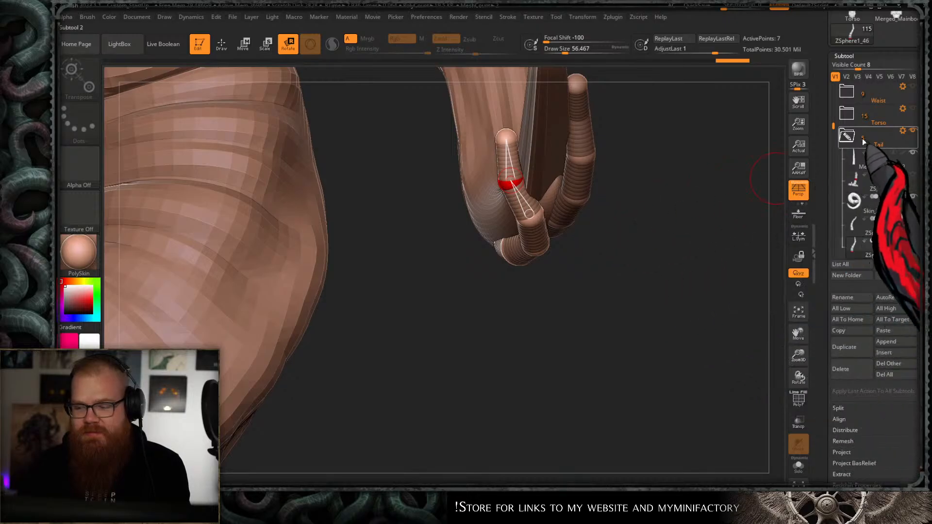
- Collapse the Tail folder and show the Base folder's human figure beside the tentacles as a scale reference
left_click(897, 135)
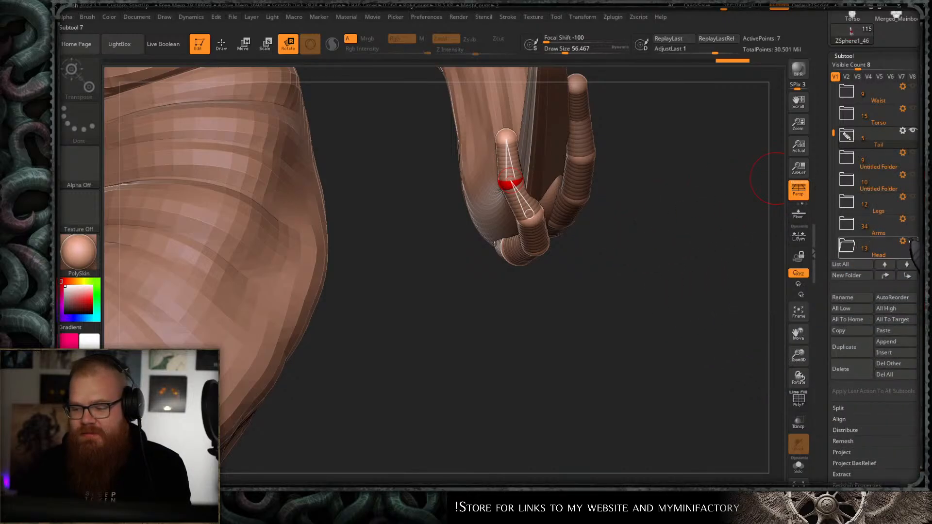
left_click_drag(916, 234, 916, 244)
left_click_drag(834, 141, 833, 165)
left_click(866, 170)
left_click(913, 185)
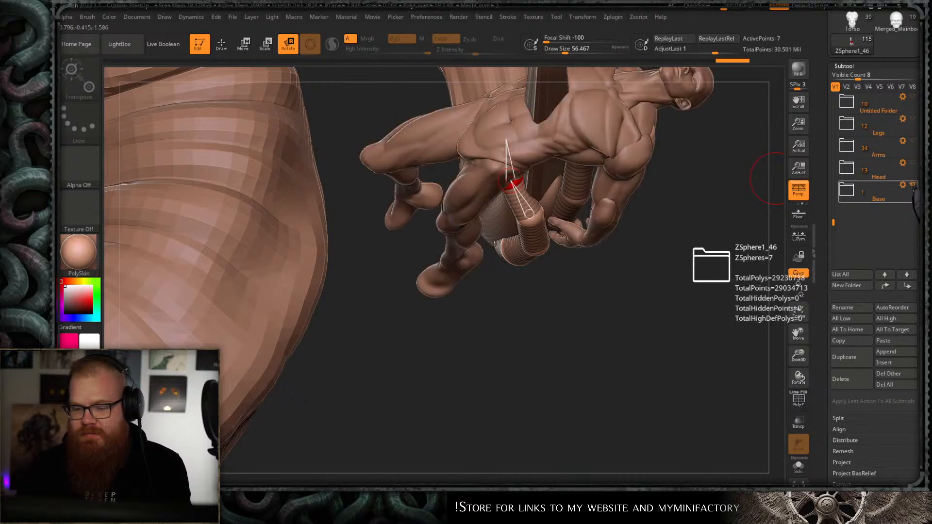
left_click_drag(733, 235, 490, 293)
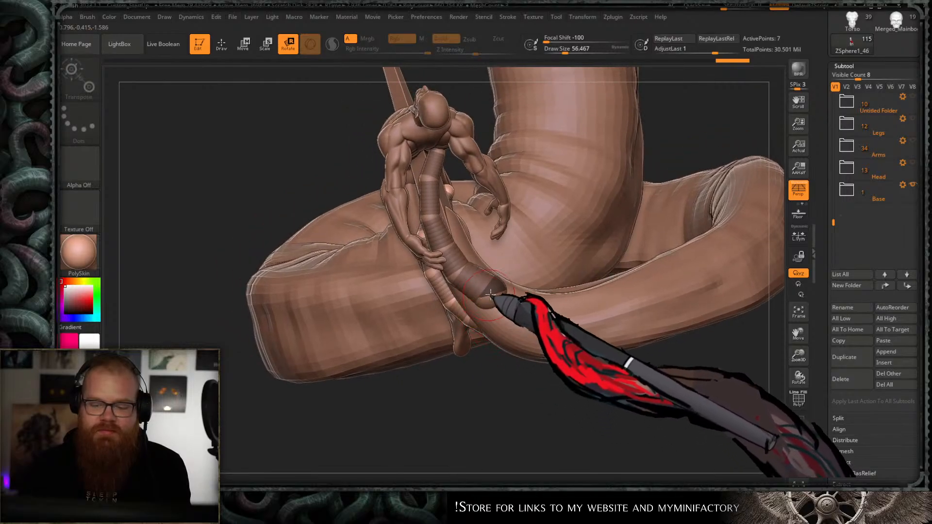
- Select the original tentacle, ZSphere1_36, and move and rotate it as a whole along the tail tip at draw size 1000
left_click(495, 301, "alt")
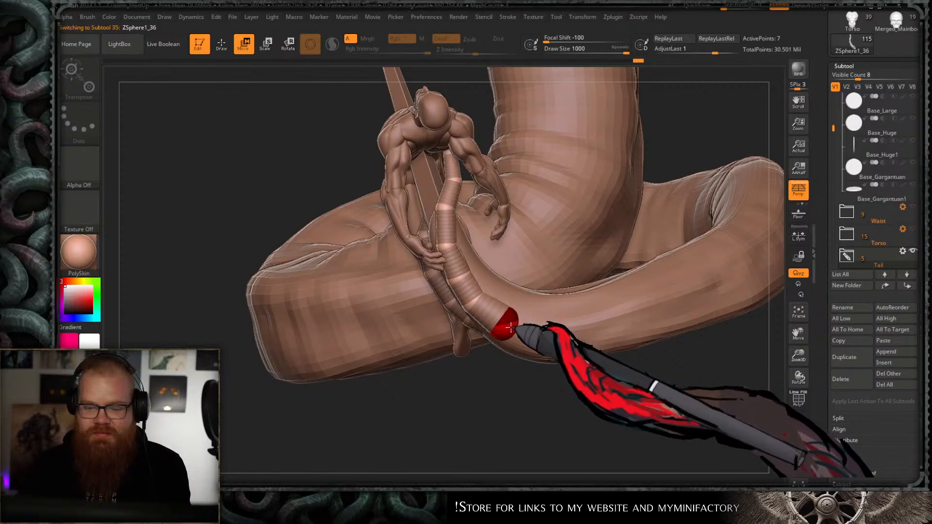
left_click_drag(499, 366, 487, 227)
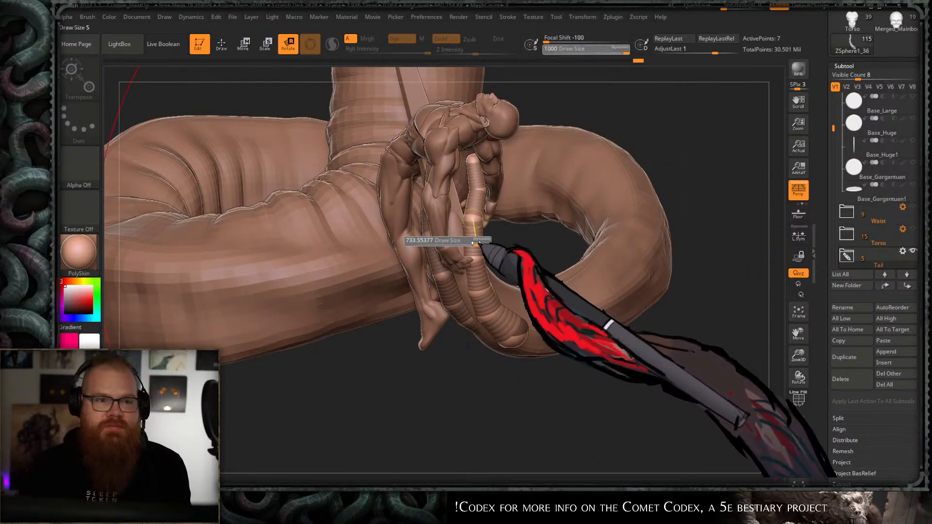
left_click_drag(436, 243, 433, 335)
- Reshape the original tentacle's curve by moving its individual ZSpheres at a draw size of about 54
key("w")
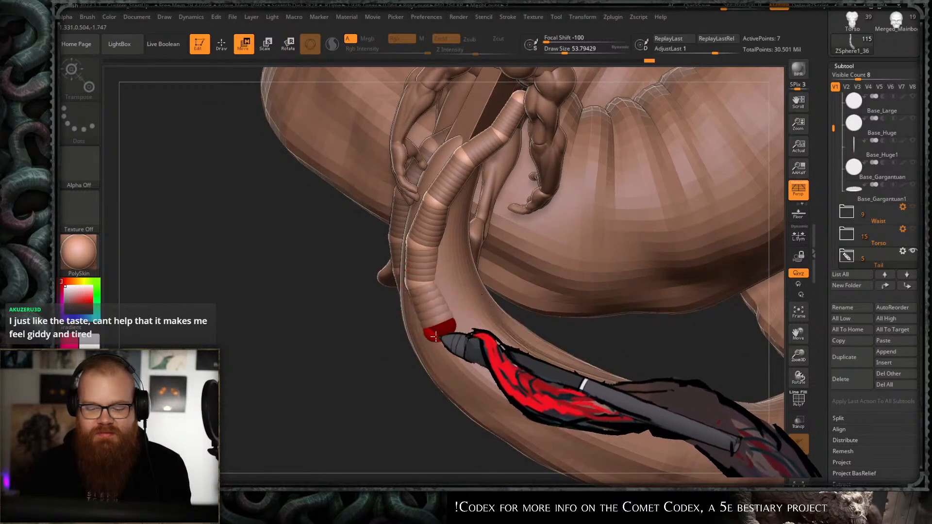
left_click_drag(417, 412, 583, 225)
left_click_drag(594, 268, 466, 236)
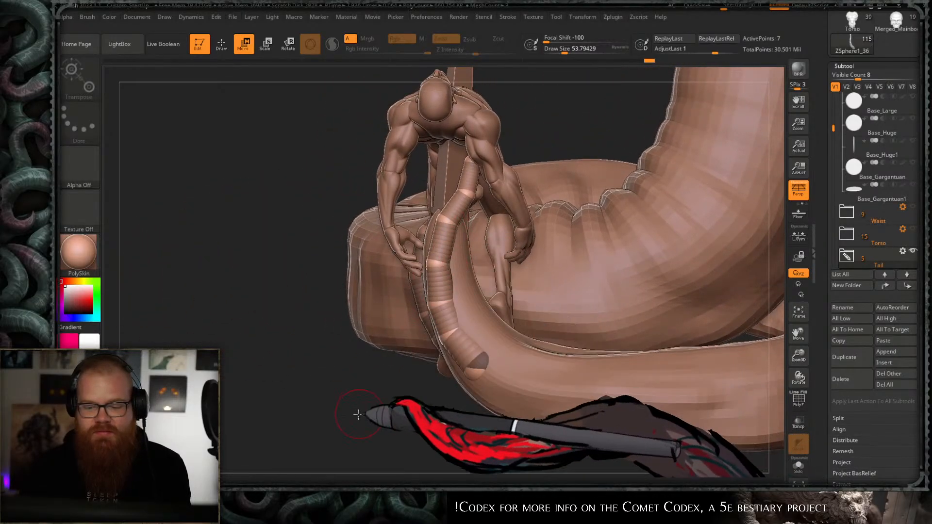
- Duplicate the original tentacle and move the new copy to the inner side of the tail tip at draw size 1000
left_click_drag(358, 415, 420, 372)
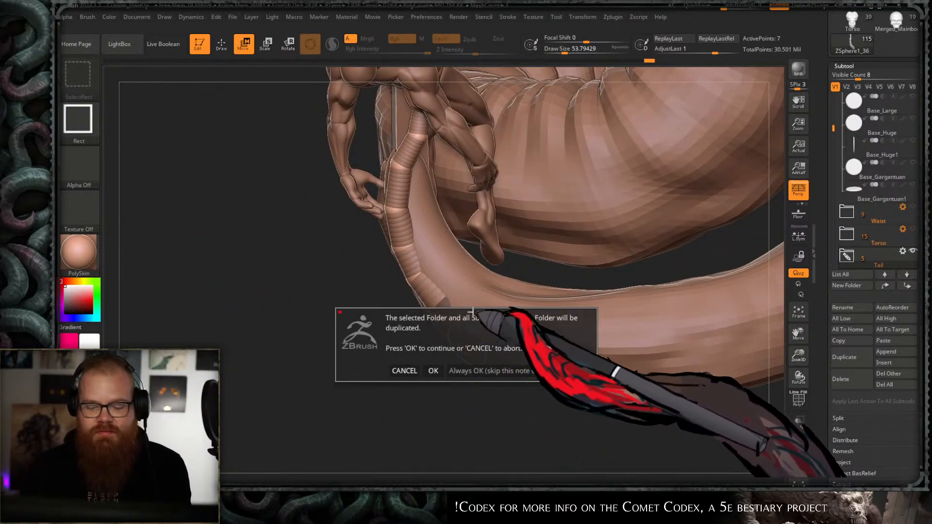
left_click(844, 255)
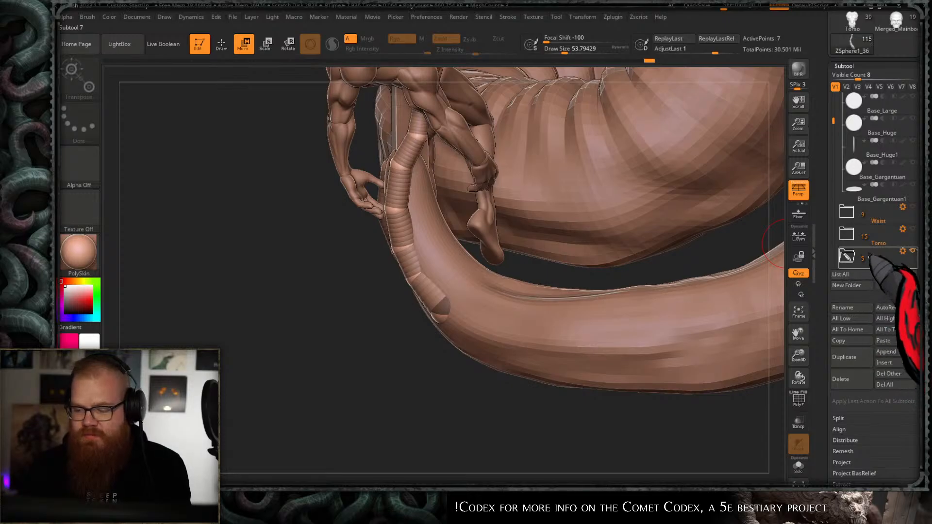
left_click_drag(415, 377, 458, 382)
left_click(462, 321, "alt")
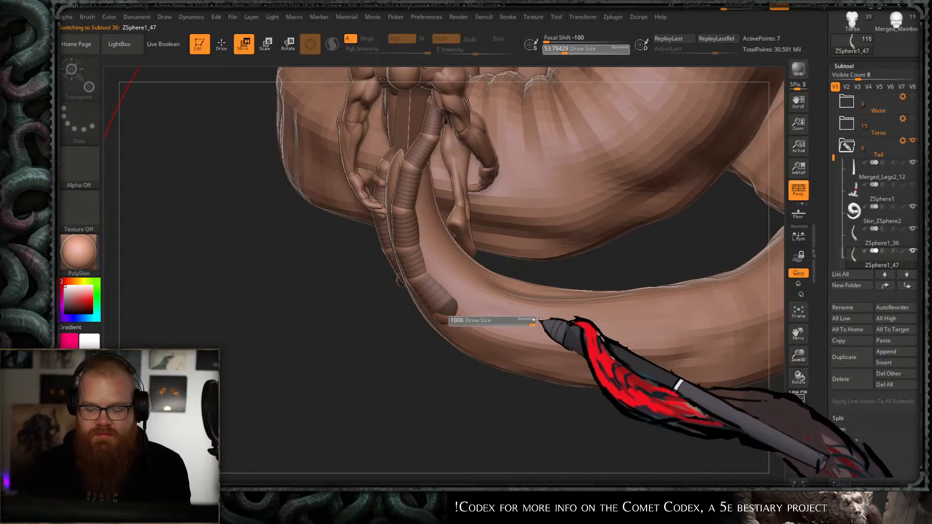
left_click_drag(449, 314, 496, 279)
left_click_drag(582, 310, 529, 347)
left_click_drag(493, 278, 491, 307)
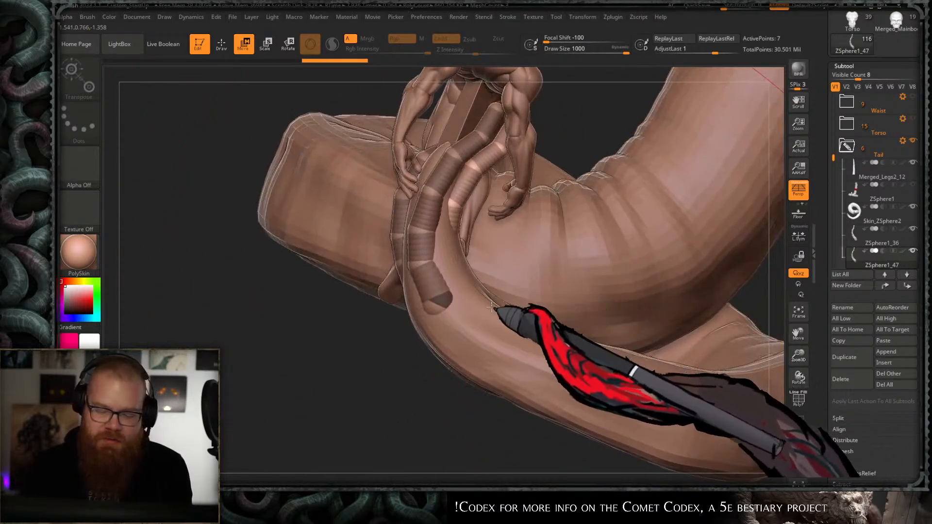
- Reduce the draw size to about 29 and rotate the newest tentacle's ZSpheres to follow the tail's inner side
left_click_drag(357, 361, 232, 342)
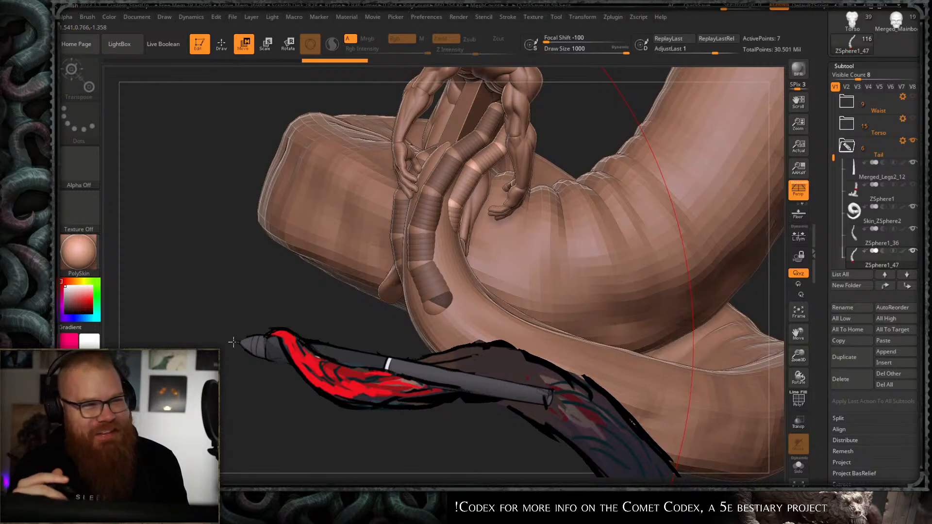
key("s")
mouse_move(359, 368)
left_mouse_down()
mouse_move(352, 374)
mouse_move(368, 383)
left_mouse_up()
key("s")
mouse_move(367, 384)
left_mouse_down()
mouse_move(291, 404)
mouse_move(301, 402)
left_mouse_up()
left_click_drag(527, 322, 502, 335, "alt")
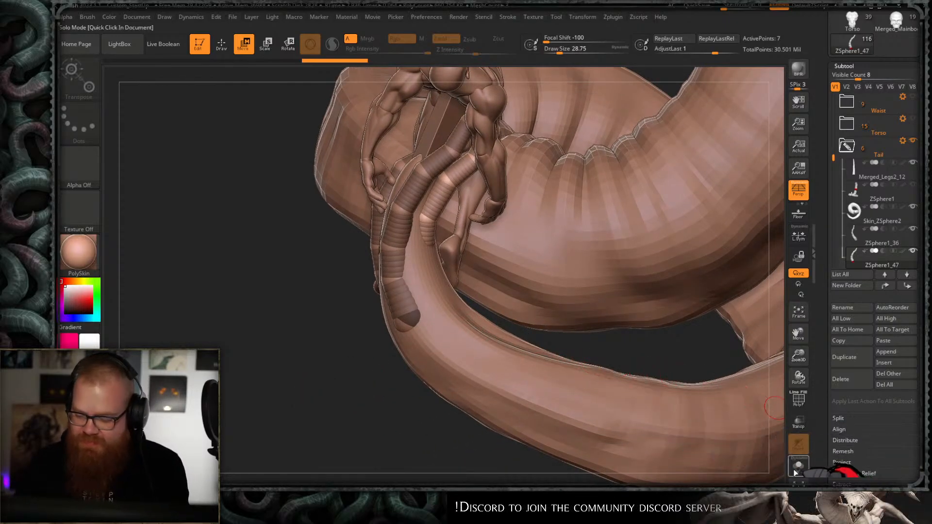
left_click(798, 467)
left_click(799, 467)
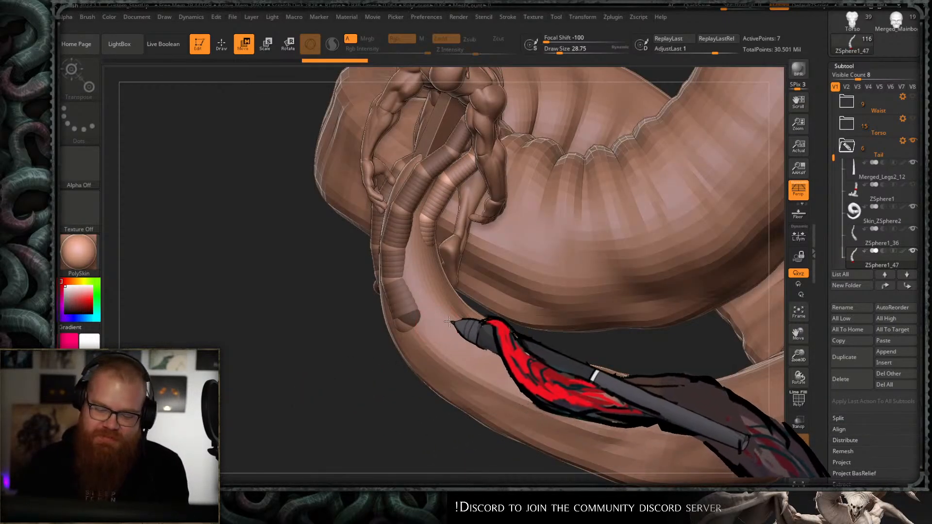
left_click_drag(428, 346, 502, 318)
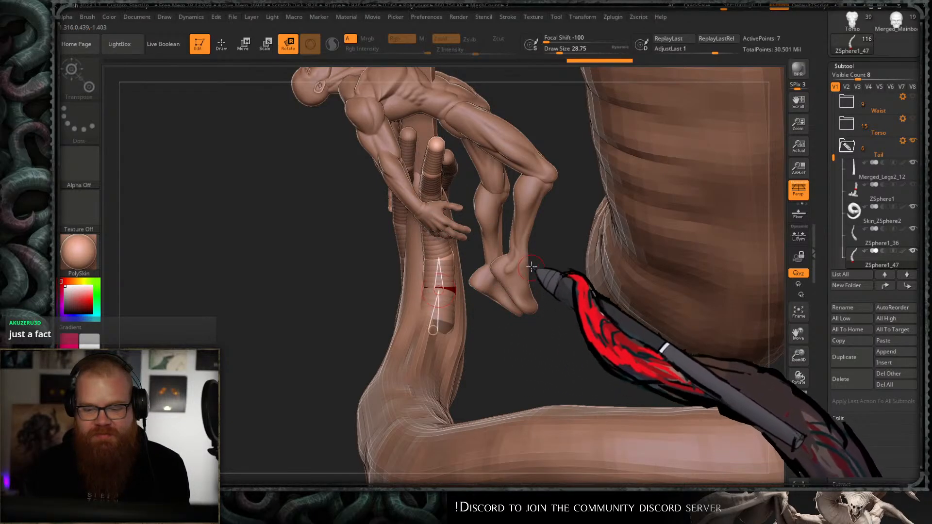
left_click_drag(558, 258, 437, 276)
- Reposition the newest tentacle, ZSphere1_47, along the tail's inner side, moving it at draw size 1000 and refining at about 23
key("w")
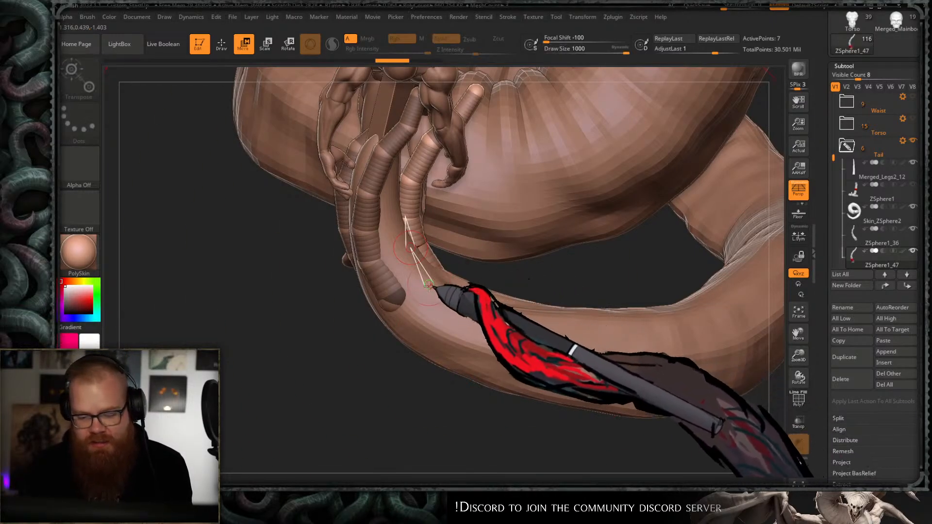
left_click_drag(429, 285, 444, 331)
left_click_drag(441, 284, 436, 222)
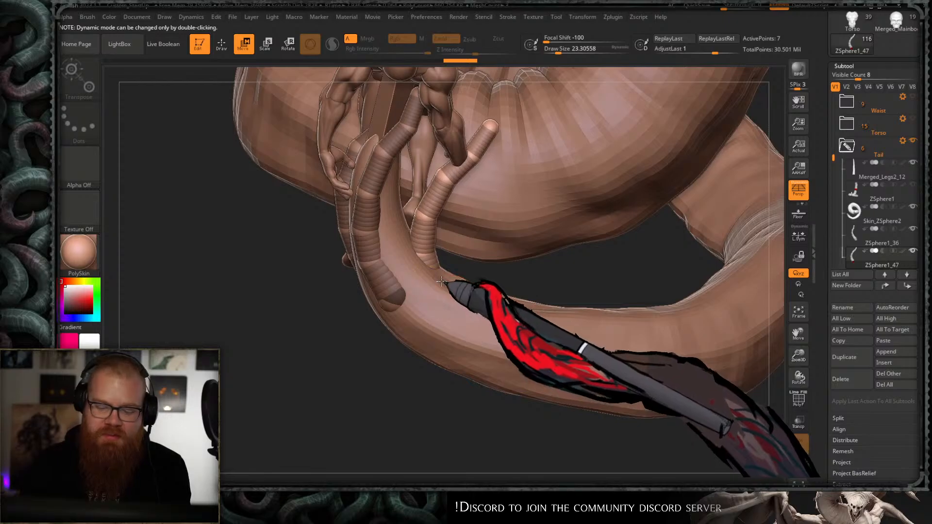
left_click_drag(441, 281, 418, 267)
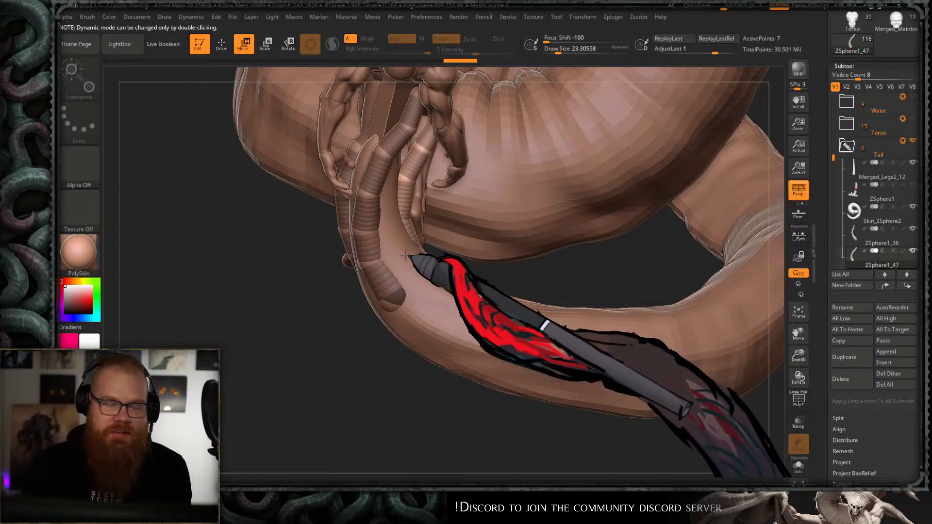
left_click_drag(516, 261, 534, 264)
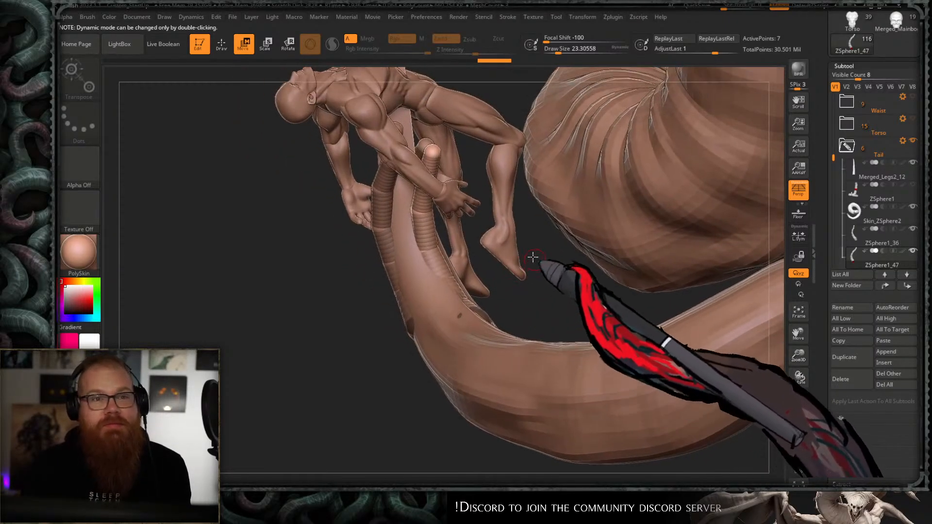
mouse_move(485, 173)
right_mouse_down("ctrl")
mouse_move(487, 228)
mouse_move(558, 287)
mouse_move(514, 254)
mouse_move(545, 322)
mouse_move(572, 281)
mouse_move(545, 308)
mouse_move(453, 241)
right_mouse_up("ctrl")
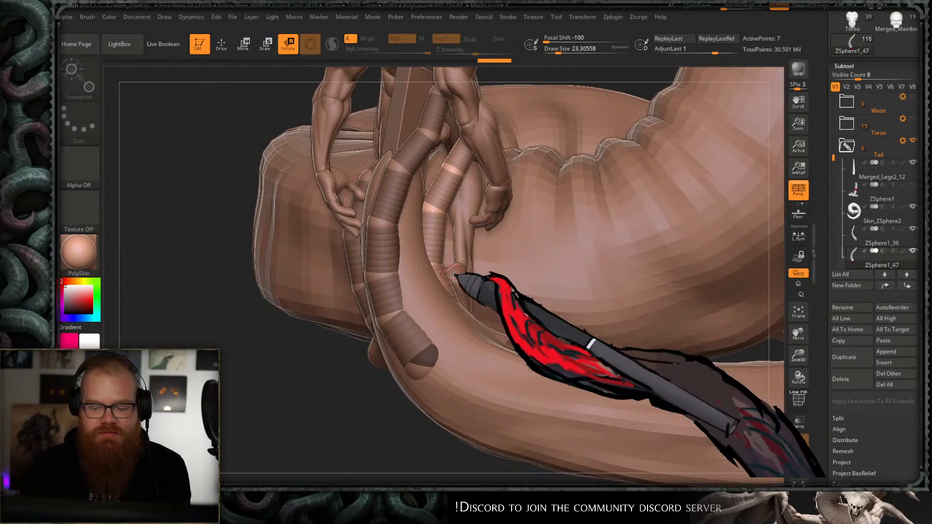
- Delete one ZSphere from the newest tentacle to shorten its chain
right_click_drag(502, 332, 495, 281, "ctrl")
key("q")
mouse_move(483, 210)
right_mouse_down("ctrl")
mouse_move(523, 286)
mouse_move(502, 314)
mouse_move(313, 351)
right_mouse_up("ctrl")
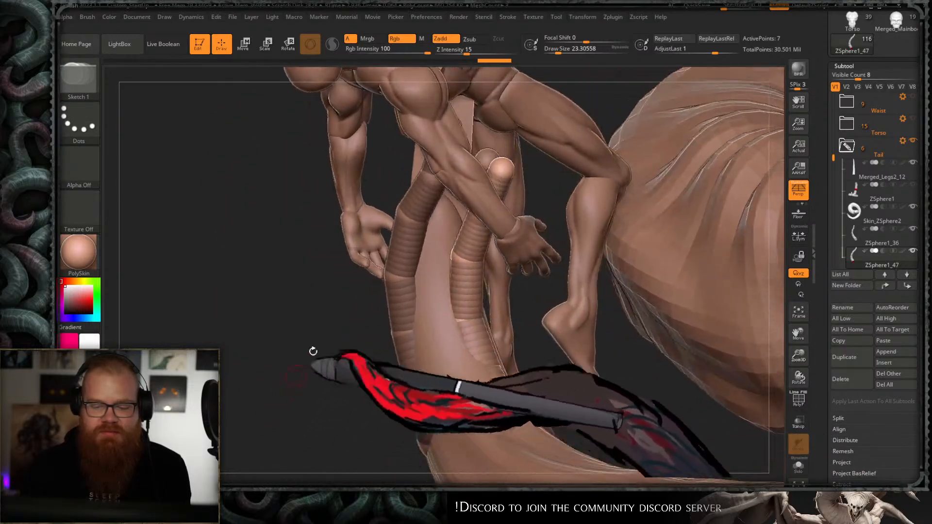
right_click_drag(544, 325, 557, 322)
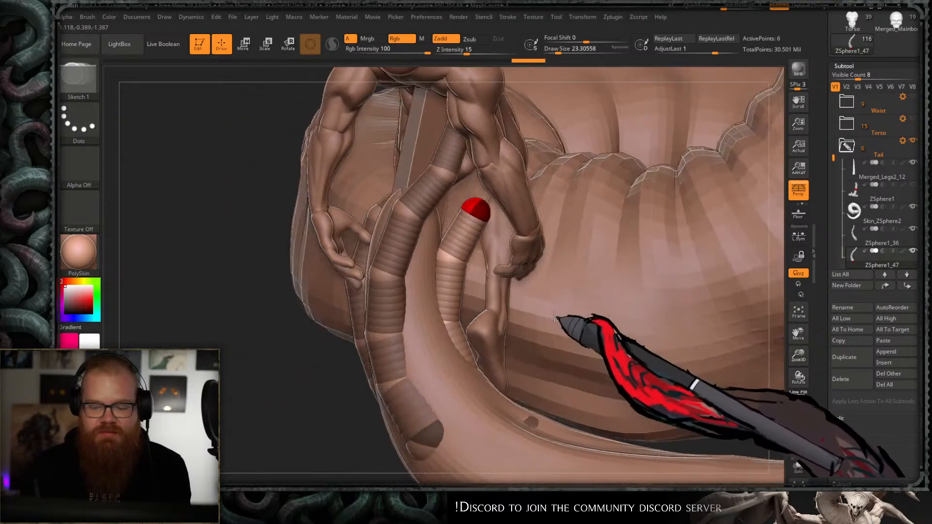
key("w")
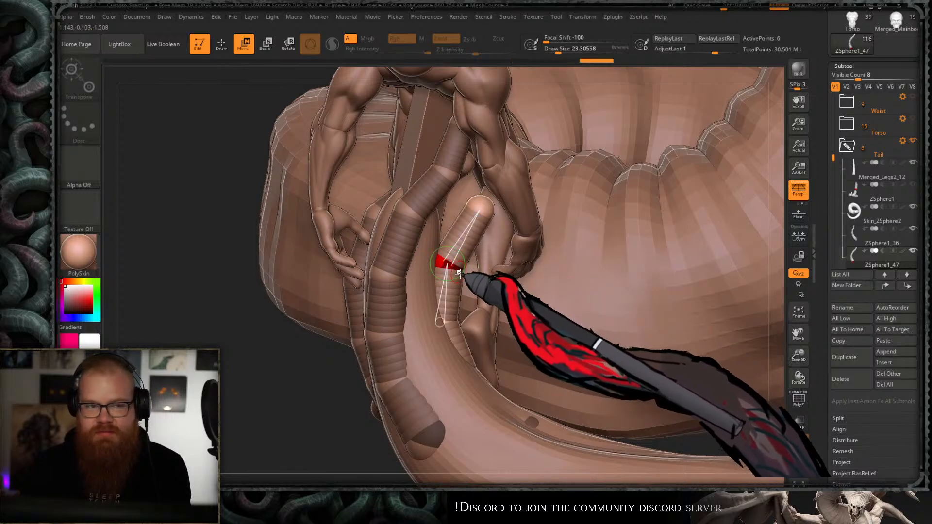
- Scale the newest tentacle's lower ZSpheres at a draw size of about 23, isolating the tentacle to check its shape
mouse_move(274, 430)
left_mouse_down()
mouse_move(480, 275)
mouse_move(462, 278)
mouse_move(487, 274)
mouse_move(549, 296)
left_mouse_up()
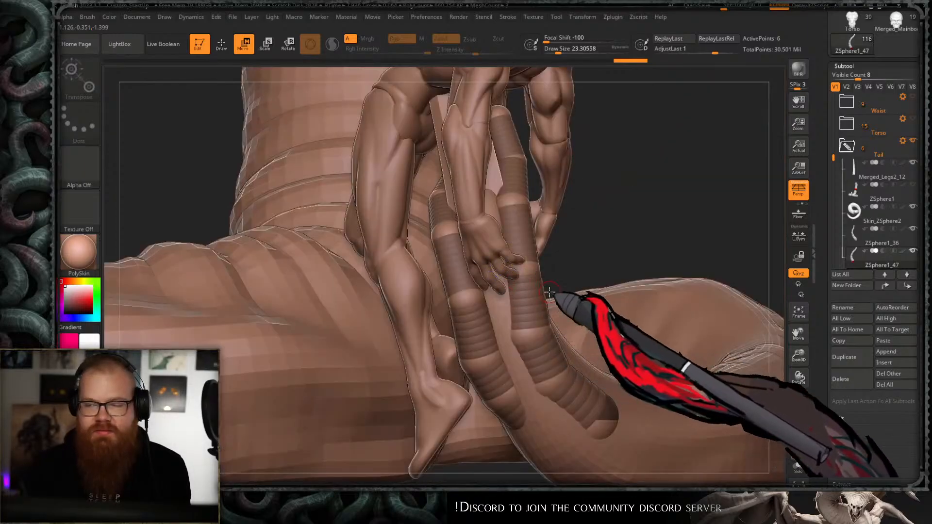
mouse_move(614, 189)
left_mouse_down()
mouse_move(561, 247)
mouse_move(546, 239)
mouse_move(389, 441)
left_mouse_up()
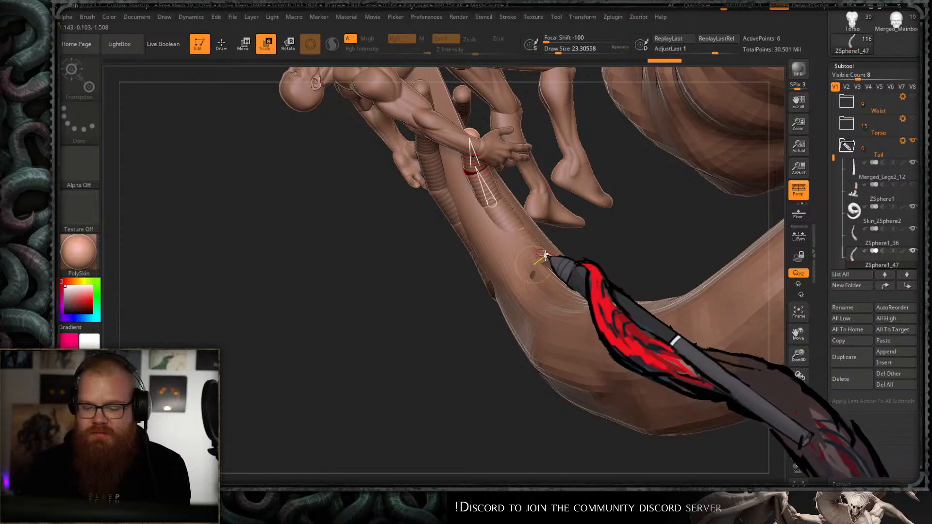
left_click_drag(530, 226, 496, 315)
left_click_drag(548, 249, 639, 255)
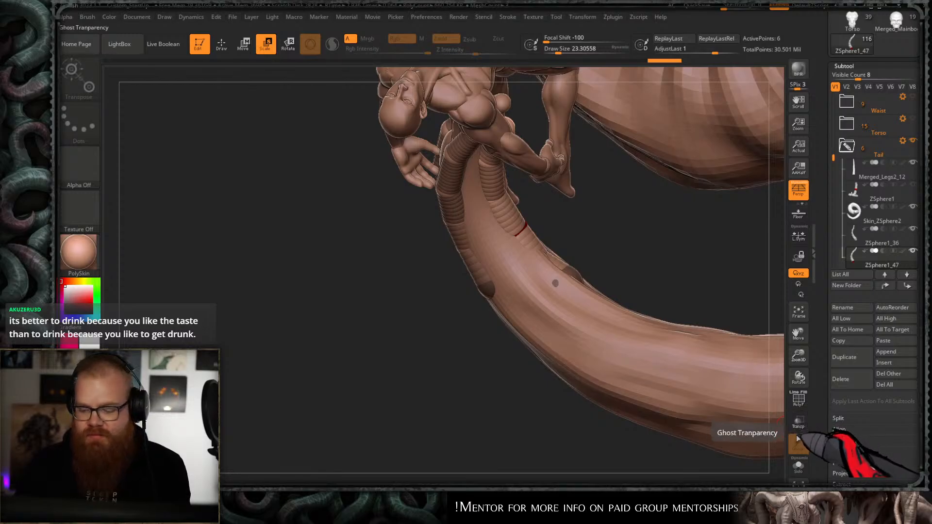
left_click(799, 464)
left_click_drag(520, 257, 541, 338)
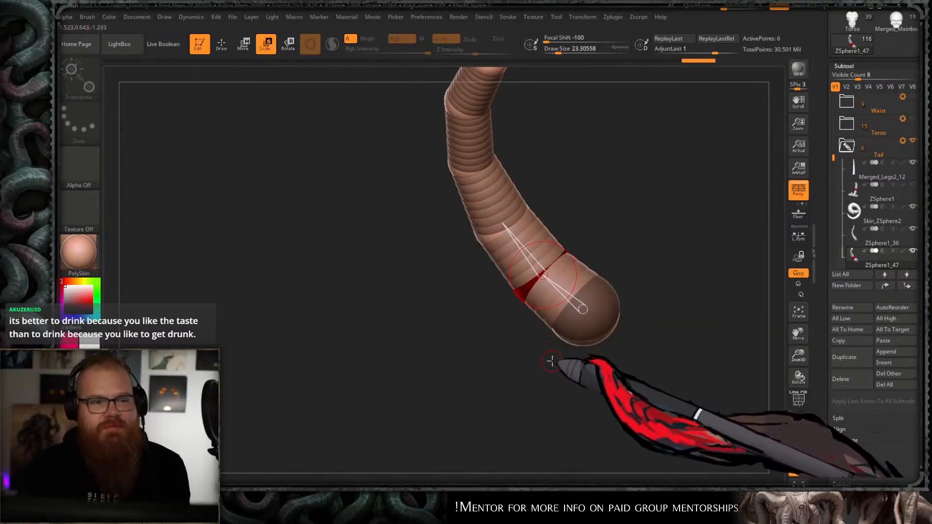
mouse_move(551, 360)
right_mouse_down("ctrl")
mouse_move(541, 341)
mouse_move(548, 353)
right_mouse_up("ctrl")
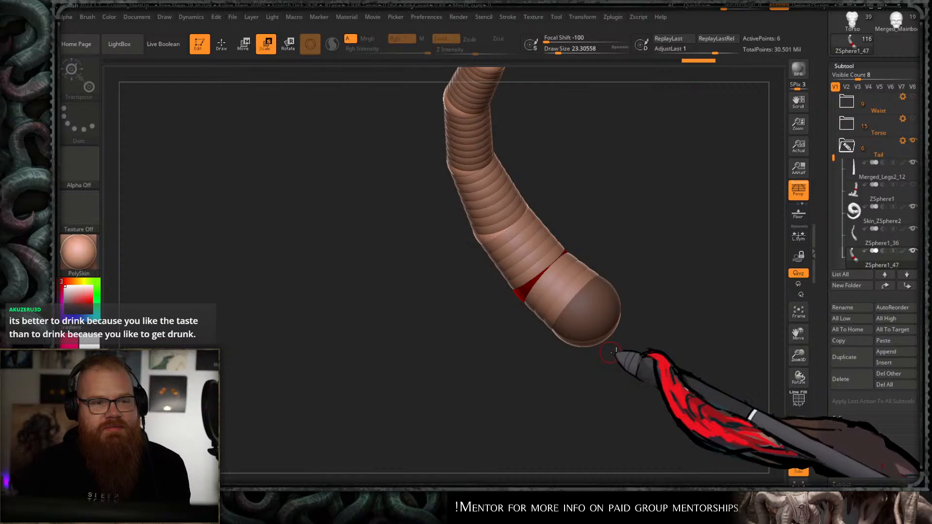
left_click(798, 467)
- Move the newest tentacle's lower-end ZSpheres so its base sinks into the tail surface
key("w")
left_click_drag(560, 260, 544, 251)
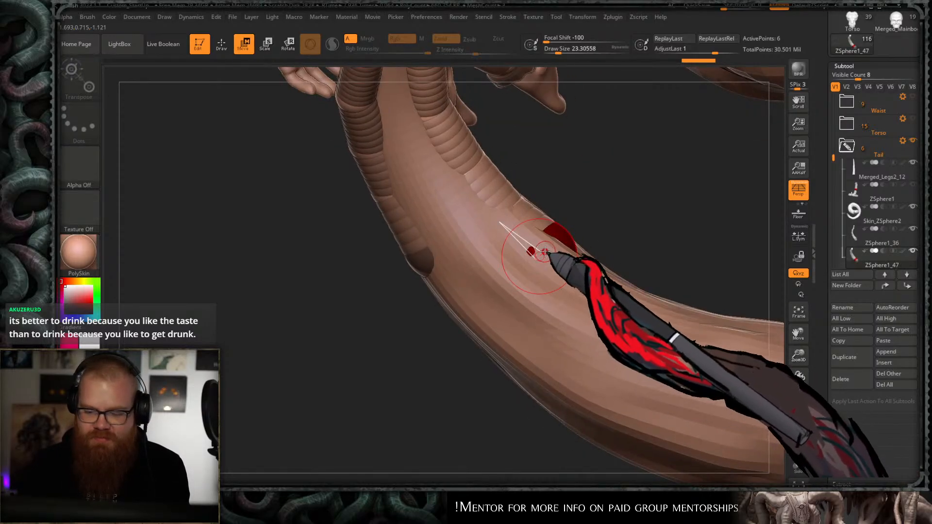
right_click_drag(526, 262, 643, 215)
mouse_move(642, 216)
left_mouse_down()
mouse_move(534, 261)
mouse_move(606, 245)
mouse_move(622, 231)
left_mouse_up()
- Set the draw size to 1000 and move the shortened tentacle as a whole against the tail's inner side
key("s")
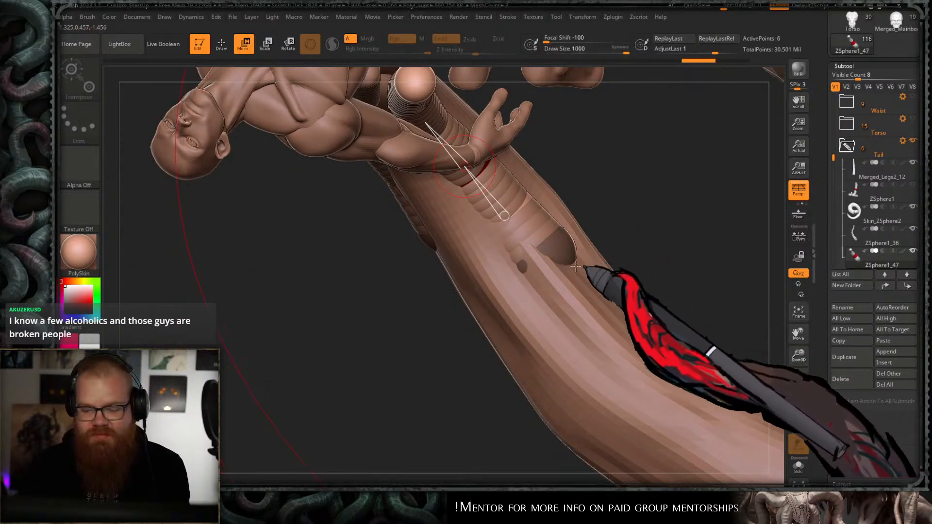
mouse_move(586, 268)
left_mouse_down()
mouse_move(533, 310)
mouse_move(590, 273)
left_mouse_up()
mouse_move(590, 273)
right_mouse_down()
mouse_move(633, 187)
mouse_move(459, 387)
mouse_move(554, 252)
mouse_move(522, 346)
right_mouse_up()
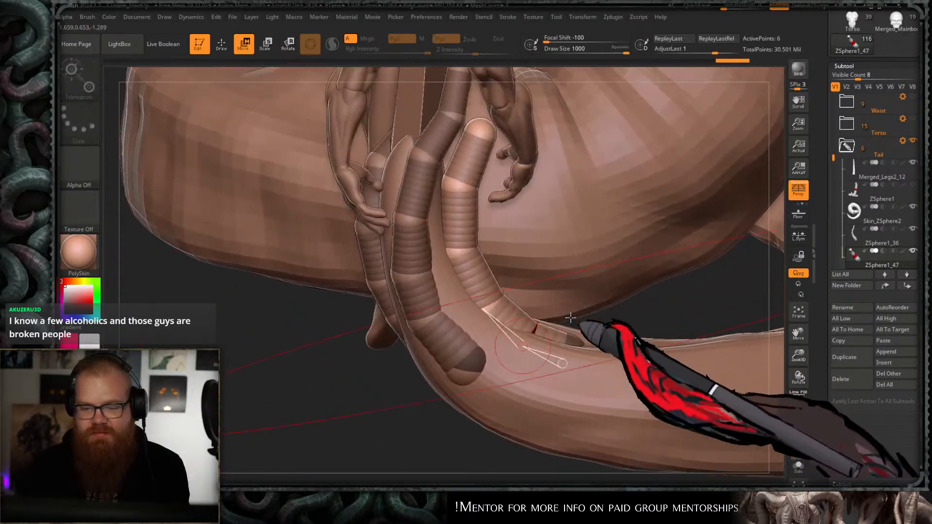
left_click_drag(513, 318, 504, 314)
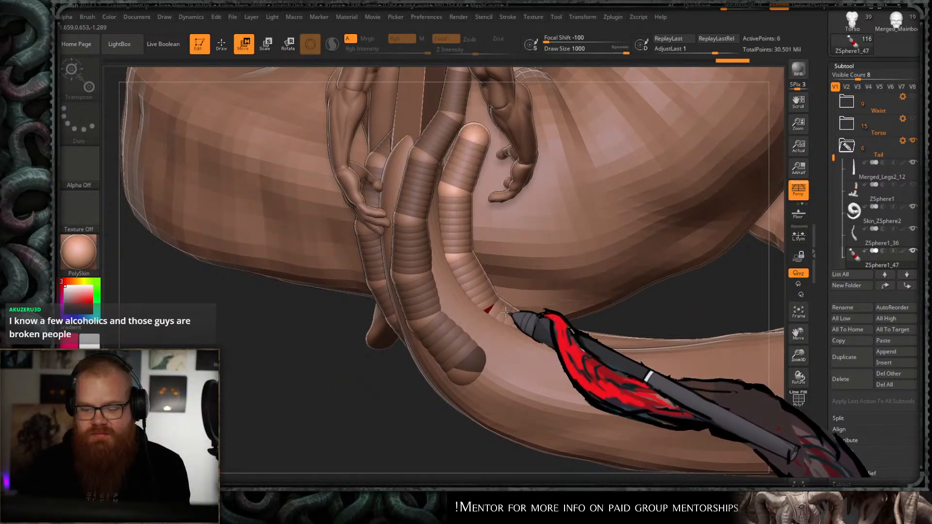
right_click_drag(591, 334, 517, 288)
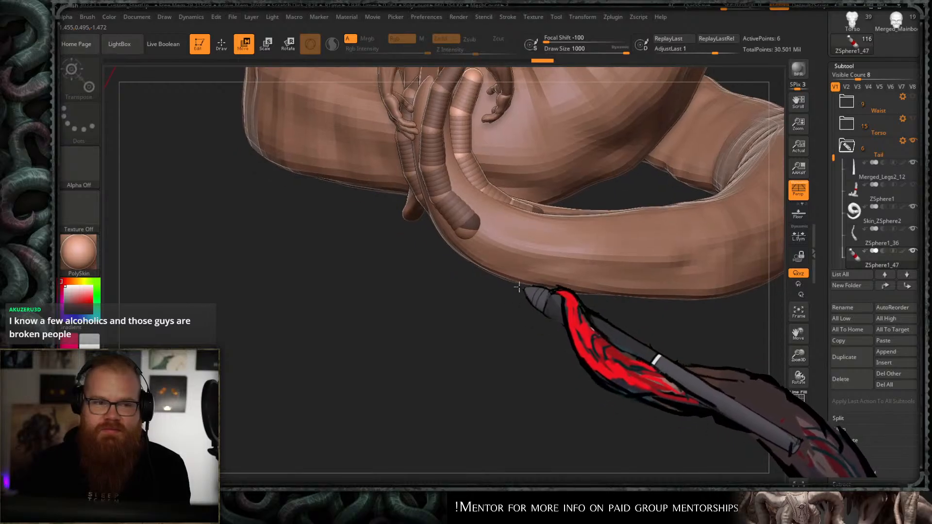
- Duplicate the shortened tentacle and move the new copy away from it around the tail tip at draw size 1000
right_click(492, 318)
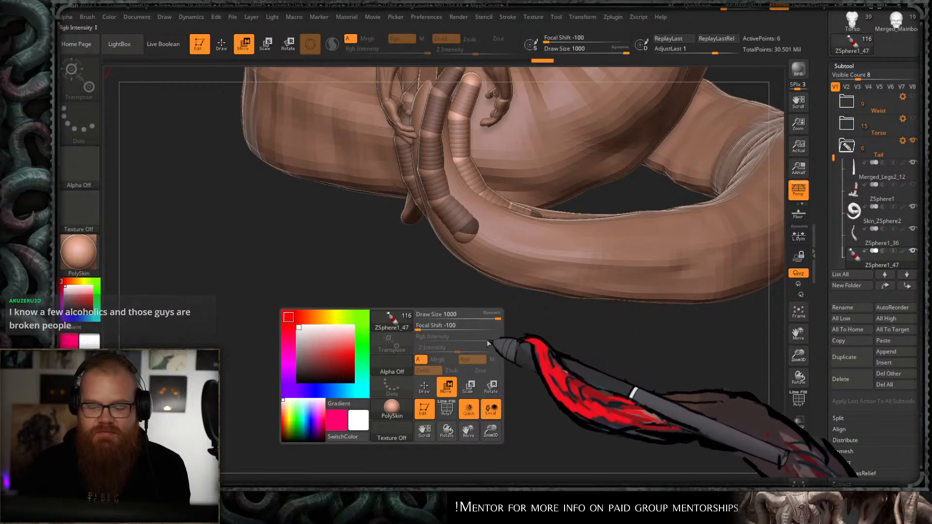
right_click_drag(518, 348, 540, 276)
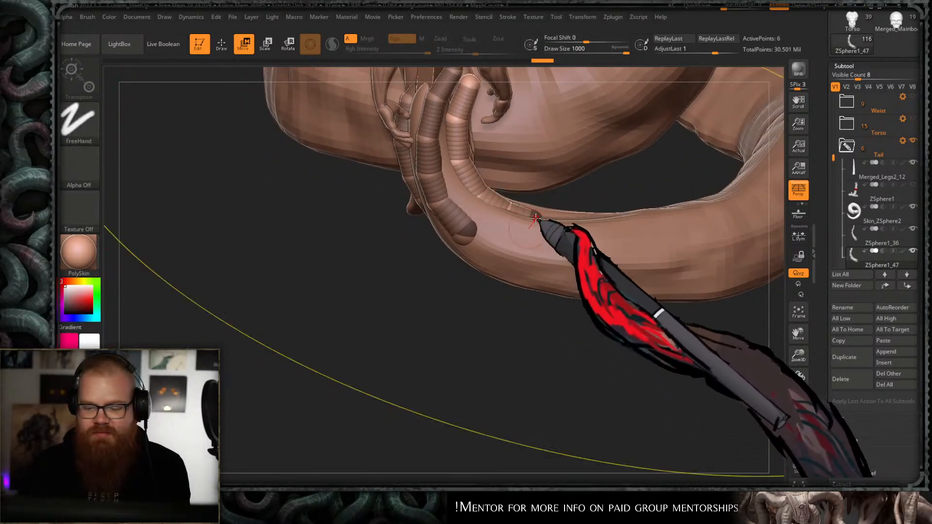
key("ctrl+shift+d")
left_click_drag(488, 248, 475, 246)
right_click_drag(488, 303, 491, 275)
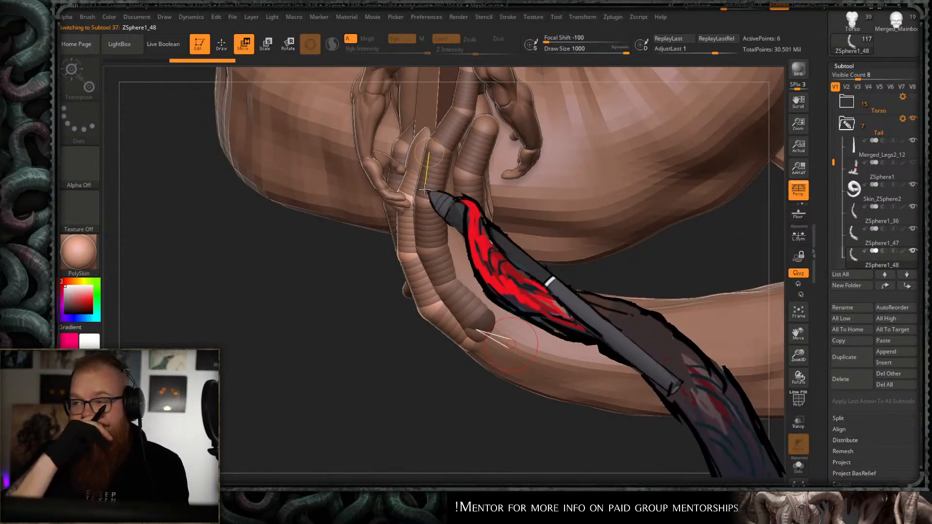
- Fit the new copy, ZSphere1_48, to the tail's surface by moving it at draw sizes of about 136 and 1000
right_click_drag(425, 189, 562, 296)
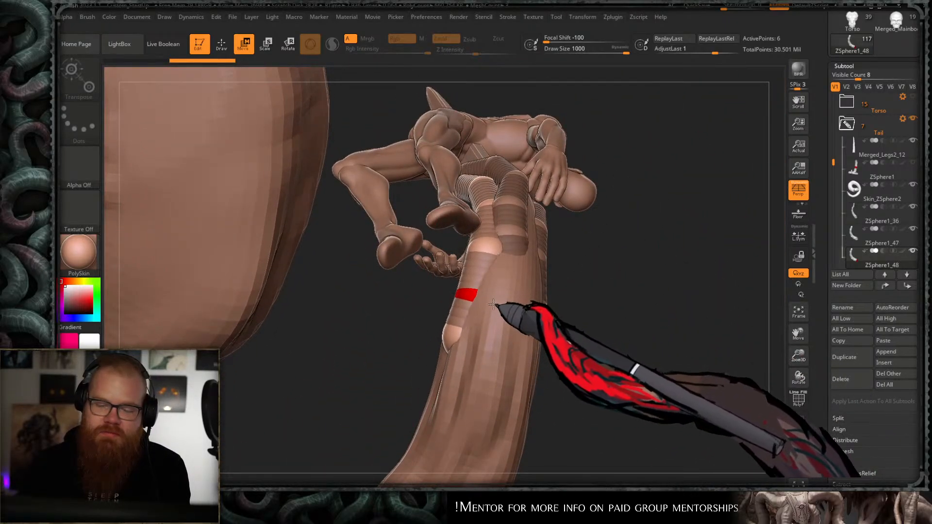
mouse_move(493, 305)
right_mouse_down()
mouse_move(609, 278)
mouse_move(503, 305)
right_mouse_up()
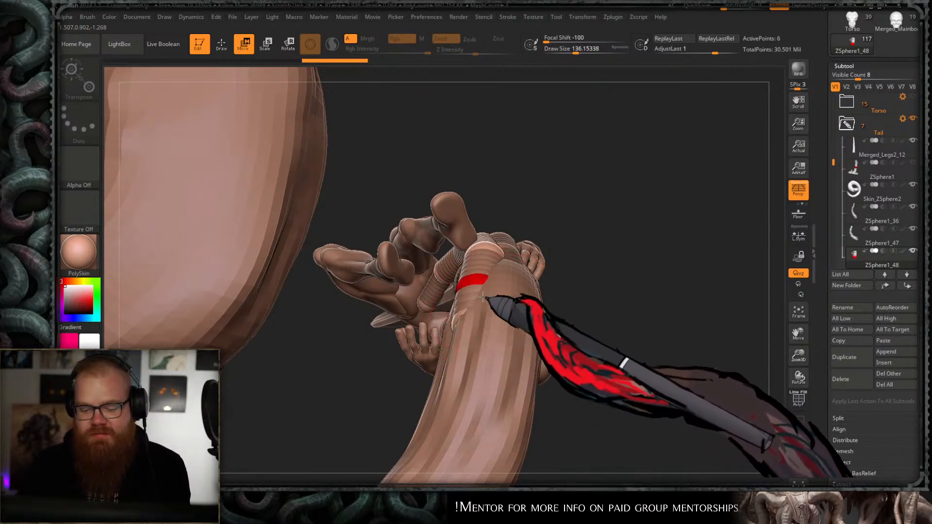
mouse_move(482, 299)
right_mouse_down()
mouse_move(576, 307)
mouse_move(575, 345)
mouse_move(557, 337)
mouse_move(655, 235)
mouse_move(616, 271)
mouse_move(504, 282)
right_mouse_up()
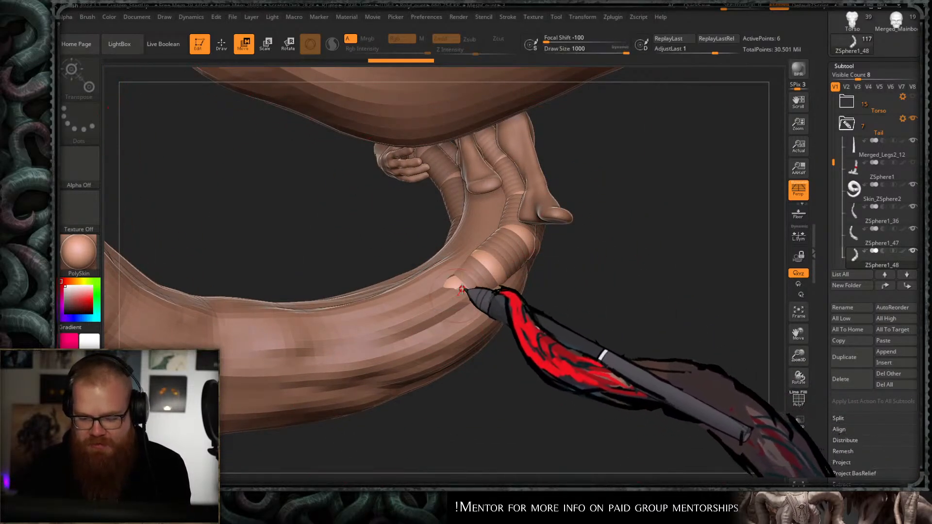
right_click_drag(575, 238, 621, 324)
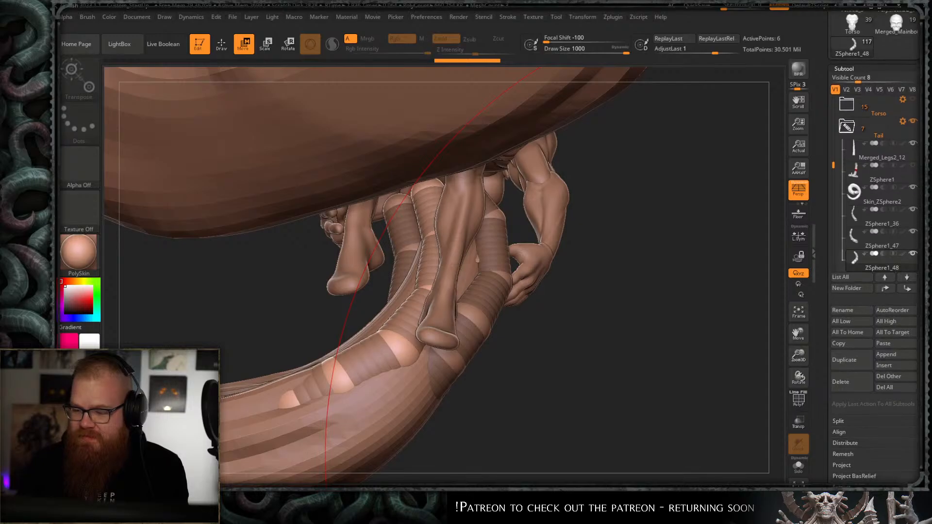
- Rotate the ZSphere1_48 tentacle at draw size 1000 so it curls up beside the other tentacles behind the hanging figure
left_click_drag(919, 140, 919, 166)
left_click_drag(674, 187, 555, 330)
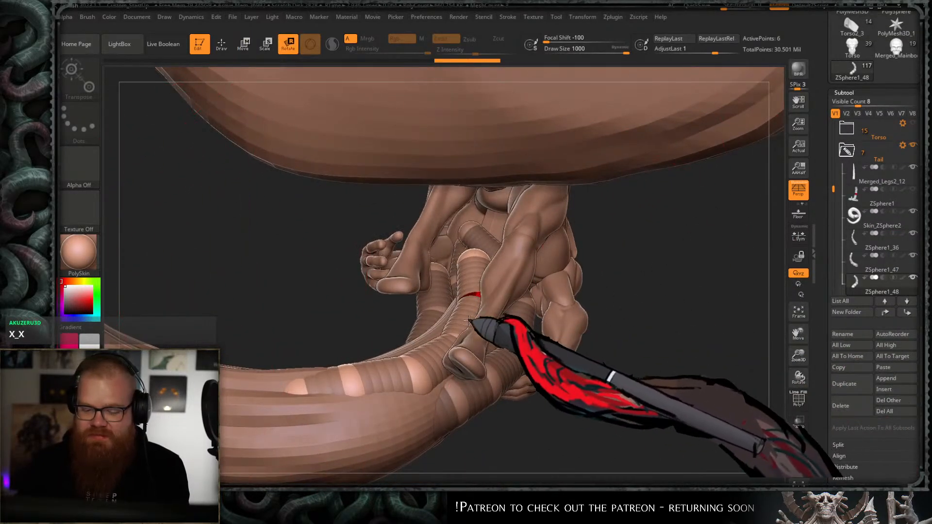
left_click_drag(469, 320, 495, 326)
mouse_move(593, 293)
left_mouse_down()
mouse_move(660, 258)
mouse_move(622, 308)
mouse_move(668, 344)
mouse_move(666, 291)
mouse_move(625, 277)
mouse_move(608, 333)
mouse_move(470, 413)
mouse_move(571, 336)
left_mouse_up()
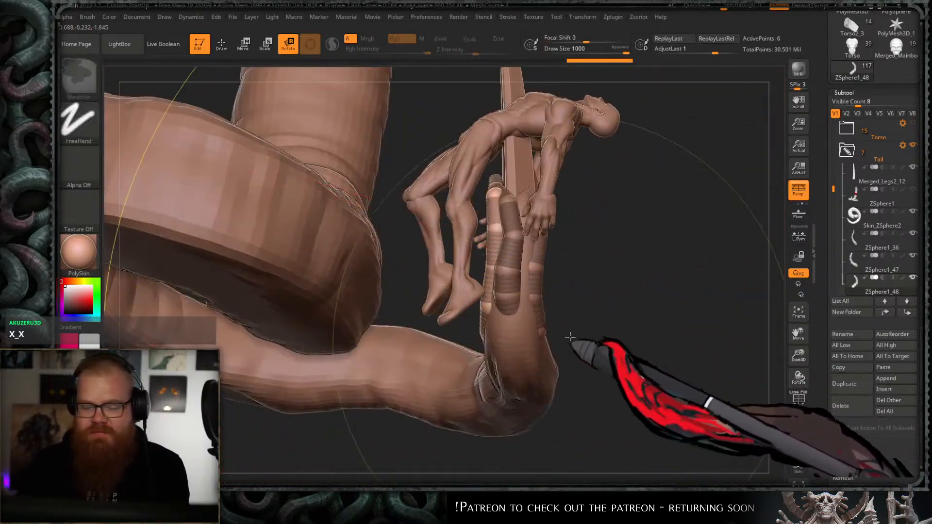
left_click_drag(623, 288, 601, 278)
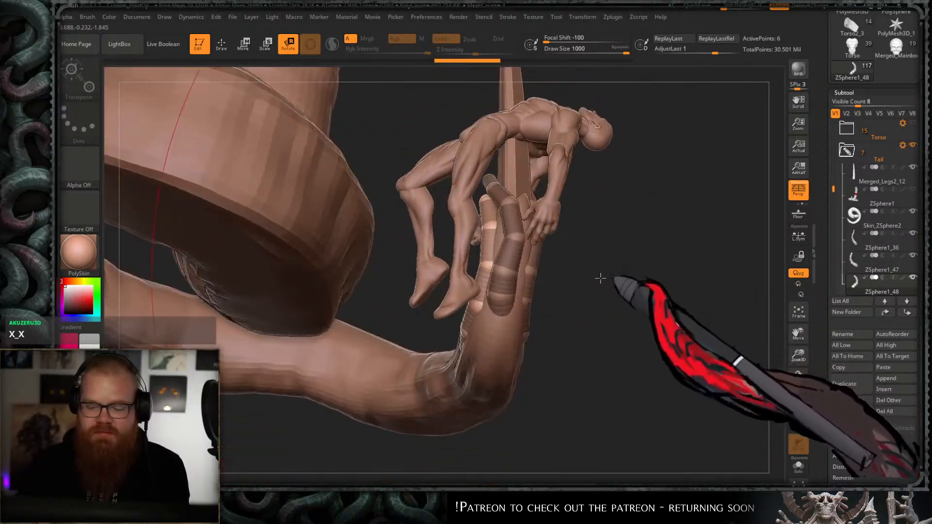
left_click_drag(560, 323, 564, 358)
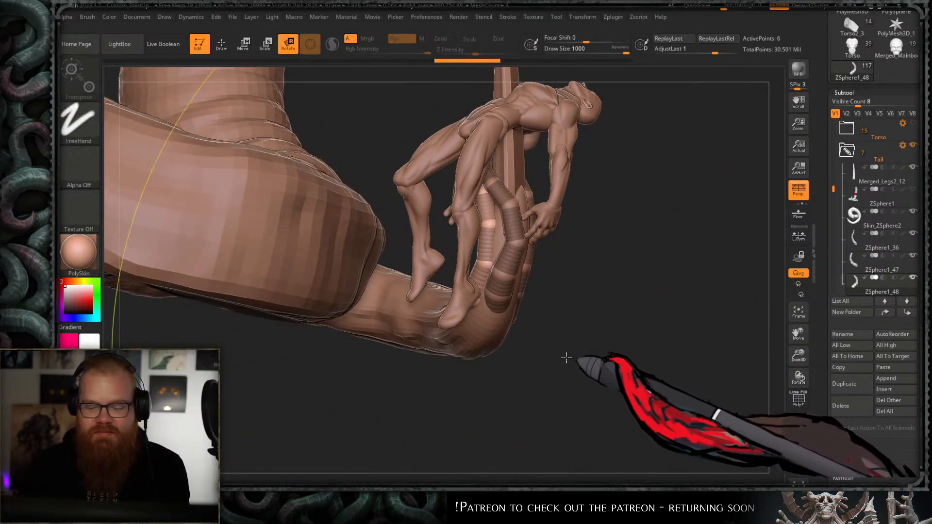
- Duplicate another tentacle at the tail tip, then move and rotate the copy's ZSpheres at a draw size of about 90
left_click(483, 328, "alt")
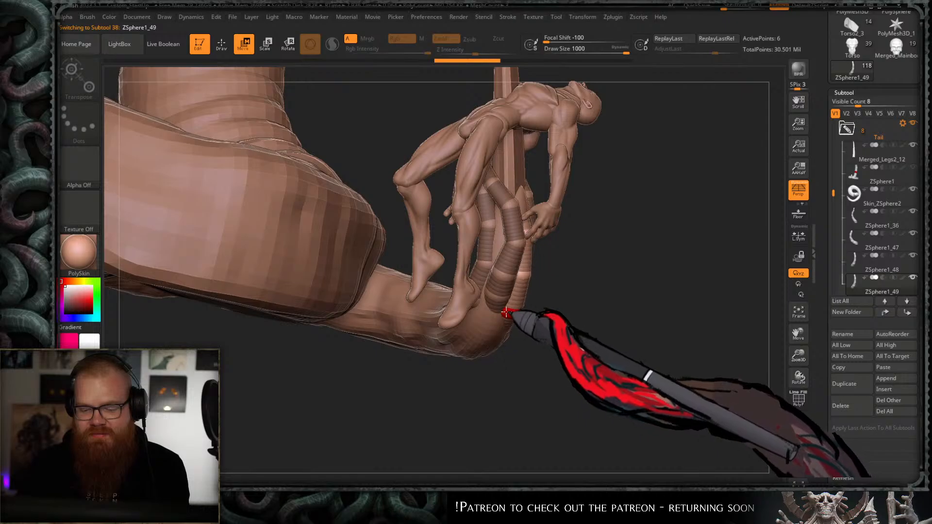
mouse_move(506, 313)
left_mouse_down()
mouse_move(490, 287)
mouse_move(616, 266)
mouse_move(560, 328)
mouse_move(480, 330)
mouse_move(532, 335)
mouse_move(613, 374)
mouse_move(511, 407)
mouse_move(558, 304)
mouse_move(528, 302)
left_mouse_up()
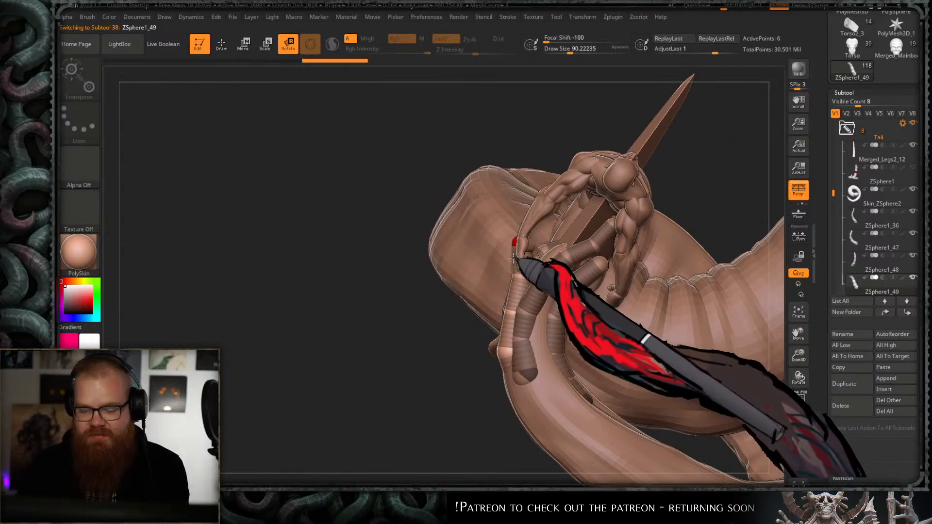
left_click_drag(513, 257, 506, 286)
left_click_drag(479, 351, 528, 294)
key("w")
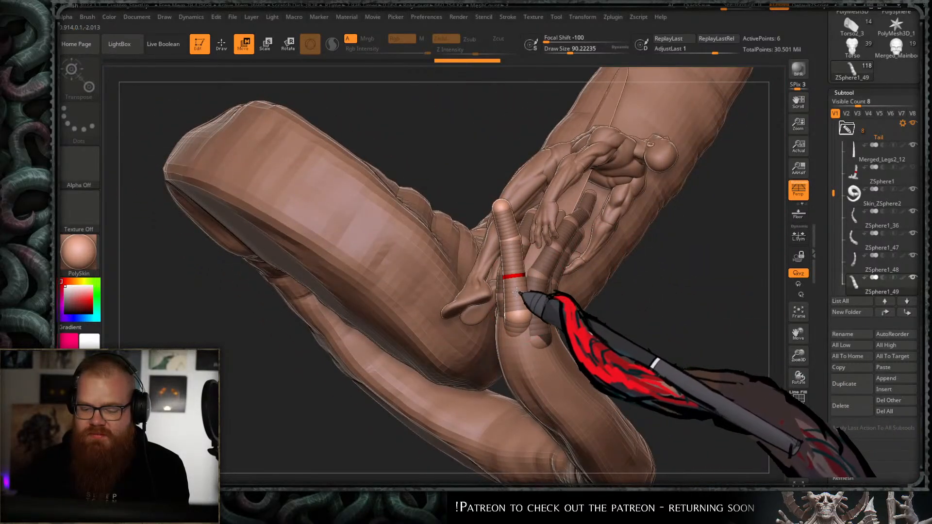
left_click_drag(648, 318, 527, 301)
- Select tentacle ZSphere1_46, reshape its curve at a draw size of about 44, and select the tail mesh, Skin_ZSphere2
mouse_move(463, 380)
left_mouse_down()
mouse_move(546, 369)
mouse_move(466, 383)
mouse_move(467, 361)
mouse_move(485, 402)
mouse_move(458, 396)
mouse_move(545, 340)
mouse_move(527, 294)
mouse_move(545, 291)
mouse_move(515, 274)
mouse_move(545, 339)
mouse_move(587, 333)
mouse_move(618, 306)
mouse_move(605, 287)
mouse_move(605, 306)
mouse_move(519, 256)
mouse_move(581, 270)
mouse_move(538, 260)
left_mouse_up()
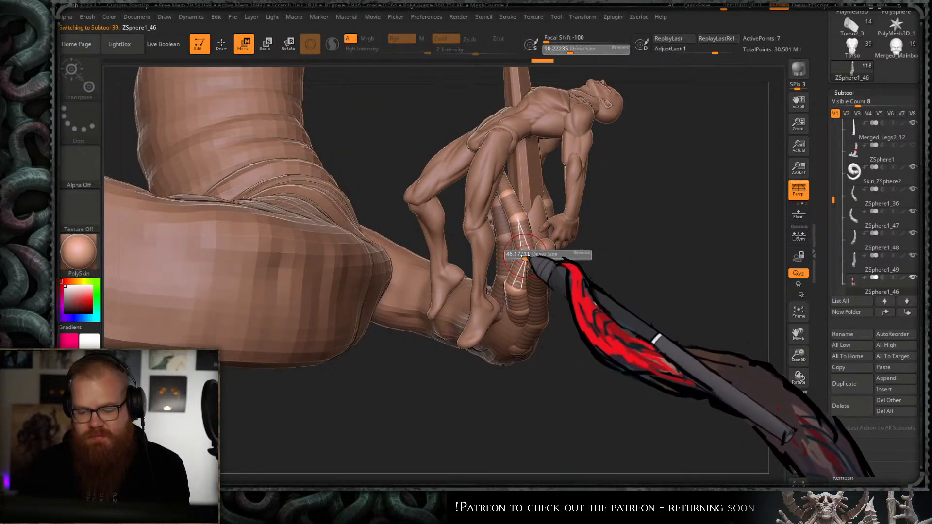
left_click_drag(590, 270, 618, 281)
left_click_drag(624, 194, 507, 301)
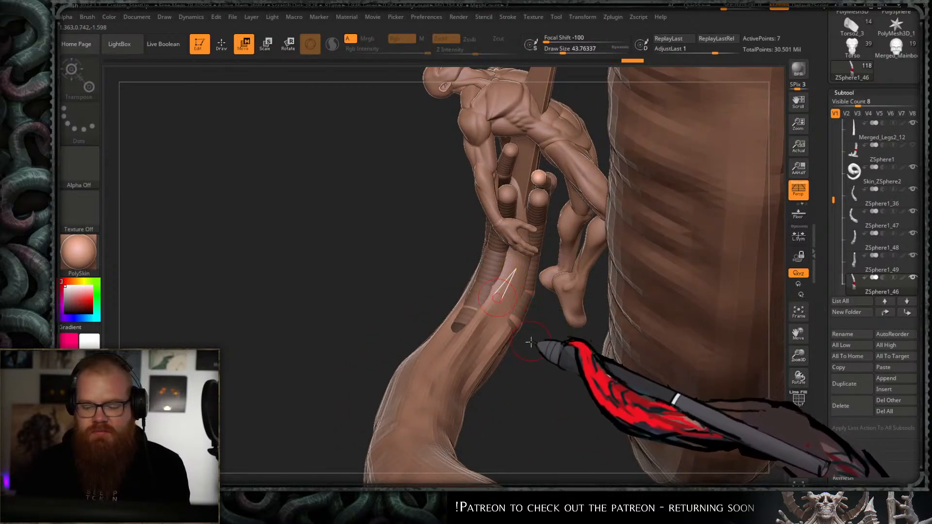
left_click(476, 374, "alt")
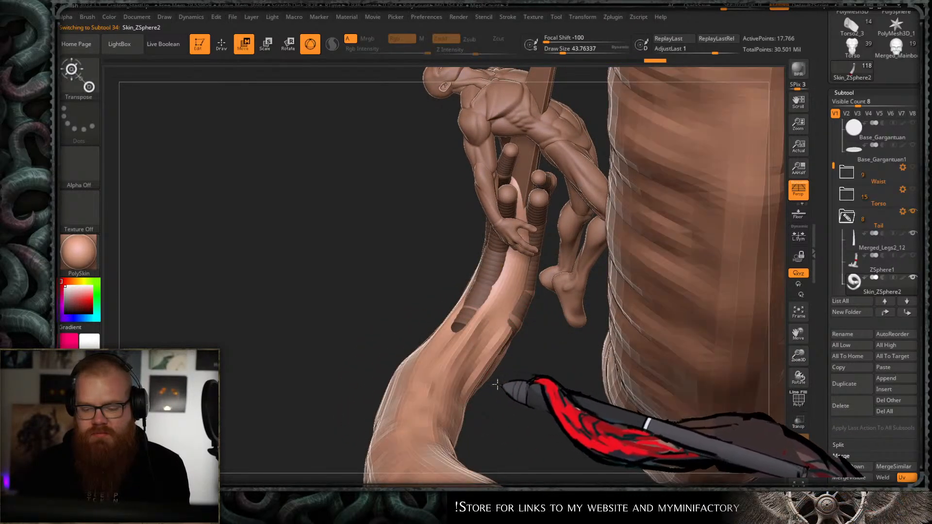
- Choose the ClayBuildup brush for the tail mesh and hide the folder containing the hanging human figure
key("b")
key("c")
key("b")
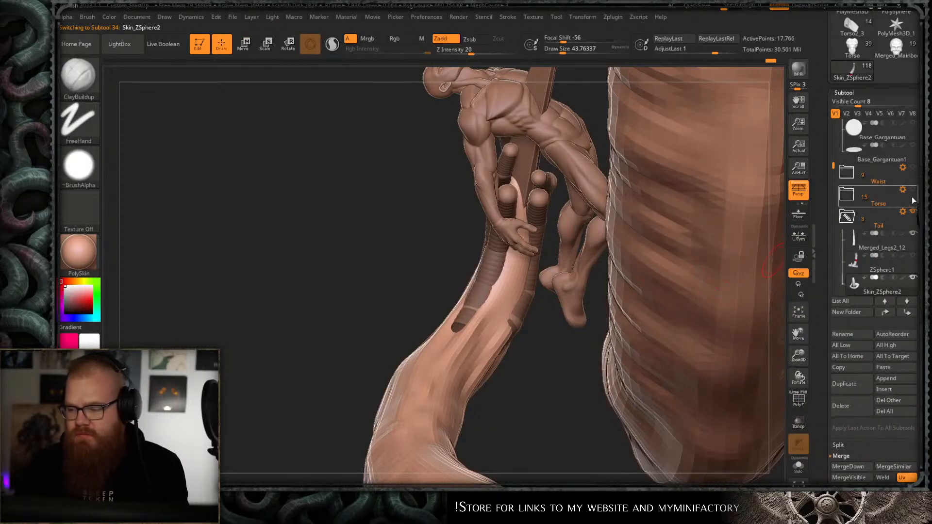
left_click(848, 216)
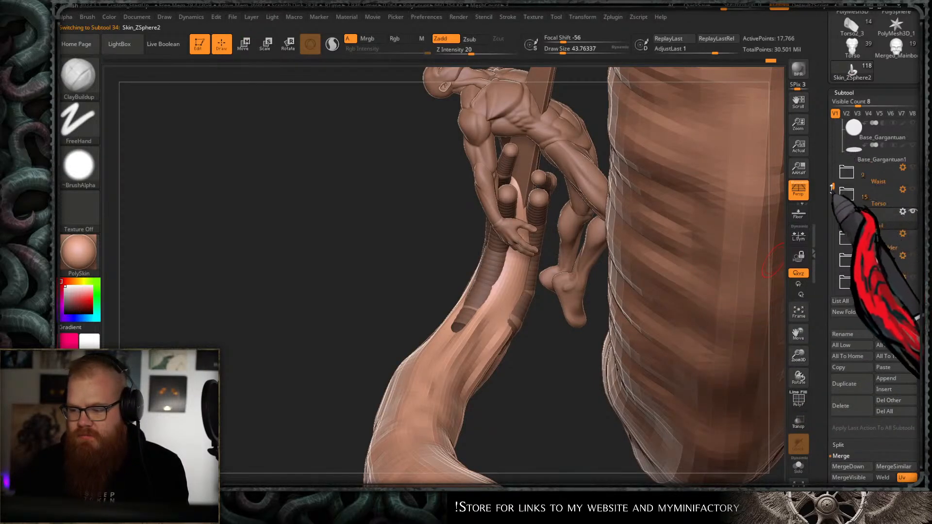
left_click_drag(832, 187, 893, 243)
left_click(913, 233)
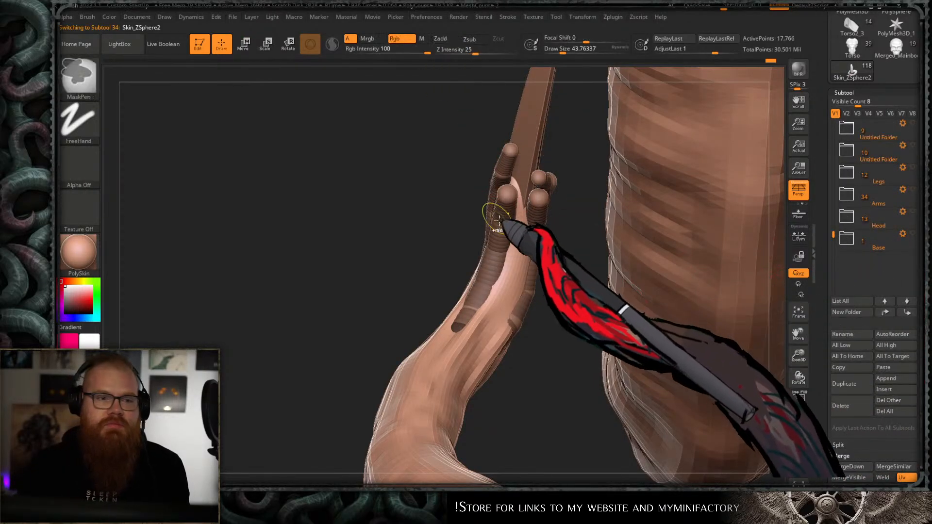
- Build up and smooth clay on the tail mesh around the tentacle bases at draw sizes of about 41 to 54
right_click_drag(495, 212, 554, 150, "ctrl")
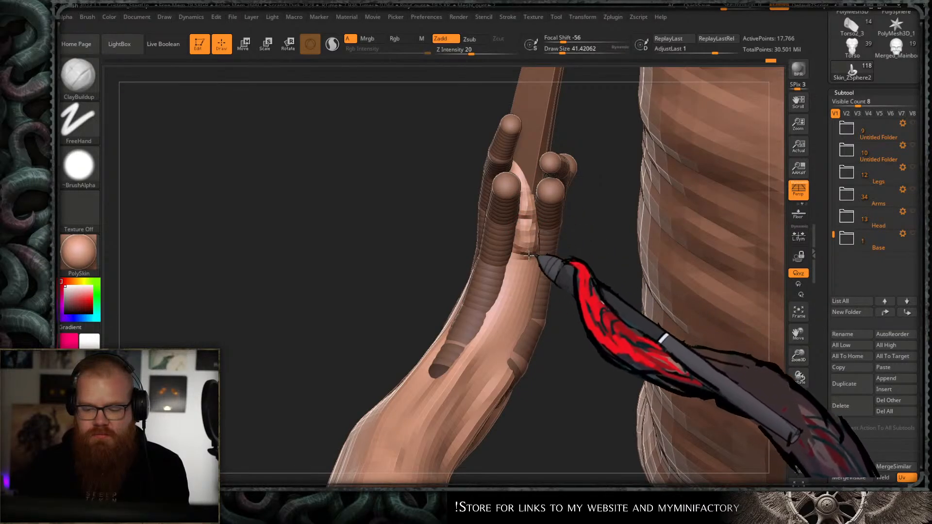
mouse_move(516, 328)
left_mouse_down()
mouse_move(499, 369)
mouse_move(446, 421)
left_mouse_up()
right_click_drag(518, 367, 528, 300, "alt")
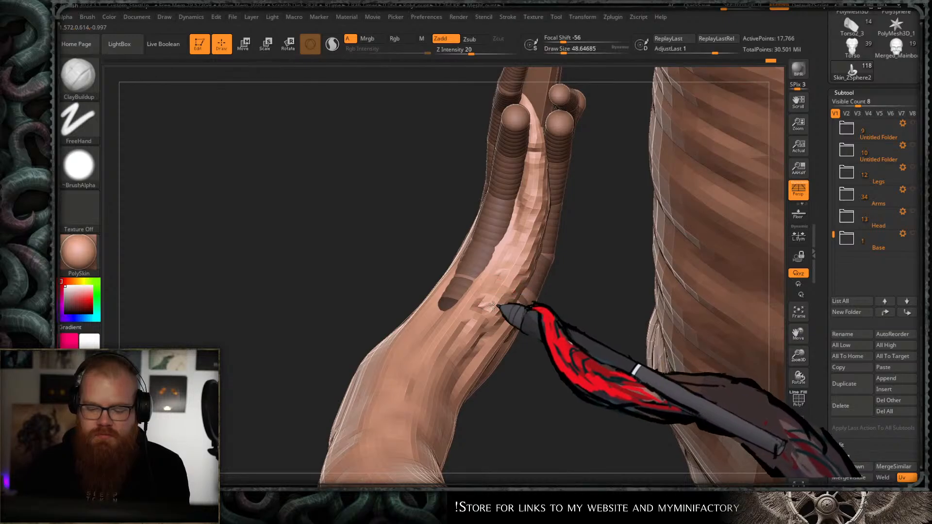
mouse_move(493, 306)
left_mouse_down()
mouse_move(449, 360)
mouse_move(401, 381)
left_mouse_up()
left_click_drag(482, 327, 518, 247, "shift")
mouse_move(565, 234)
right_mouse_down("alt")
mouse_move(562, 269)
mouse_move(580, 249)
mouse_move(589, 325)
mouse_move(549, 238)
mouse_move(614, 297)
mouse_move(558, 333)
mouse_move(545, 371)
mouse_move(515, 341)
mouse_move(557, 250)
mouse_move(578, 237)
mouse_move(500, 258)
right_mouse_up("alt")
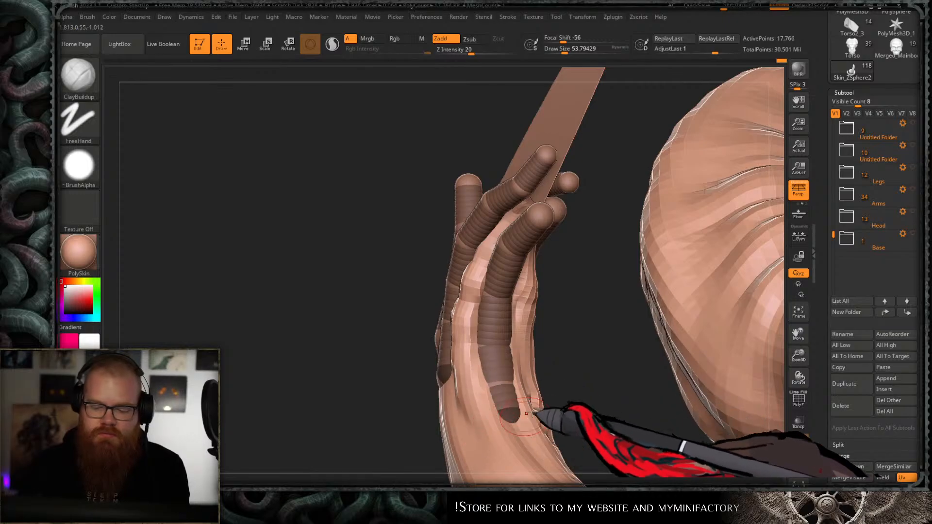
- Sculpt clay folds on the tail tip beside the blade and between the tentacle roots at a draw size of about 49
mouse_move(527, 356)
right_mouse_down()
mouse_move(534, 335)
mouse_move(523, 261)
mouse_move(467, 207)
mouse_move(562, 232)
mouse_move(620, 229)
mouse_move(645, 257)
mouse_move(621, 298)
mouse_move(480, 243)
mouse_move(501, 218)
right_mouse_up()
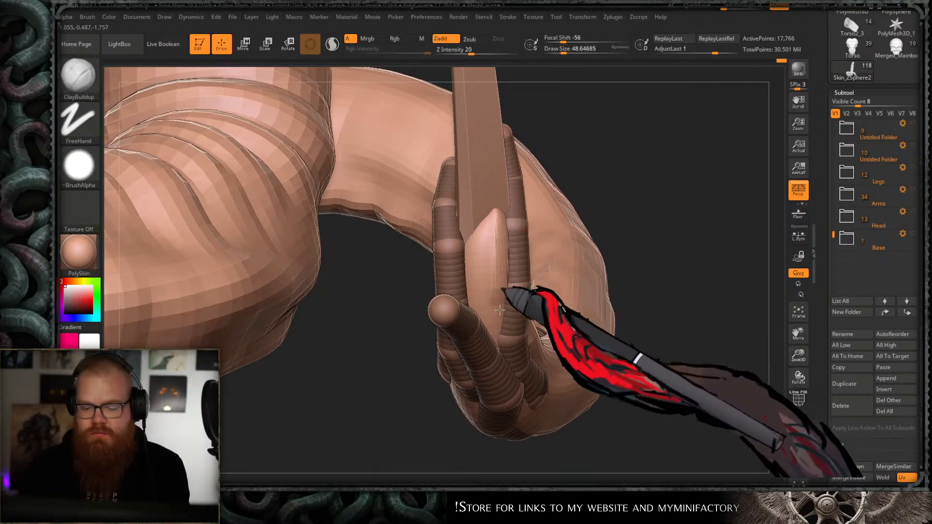
right_click_drag(542, 244, 518, 291)
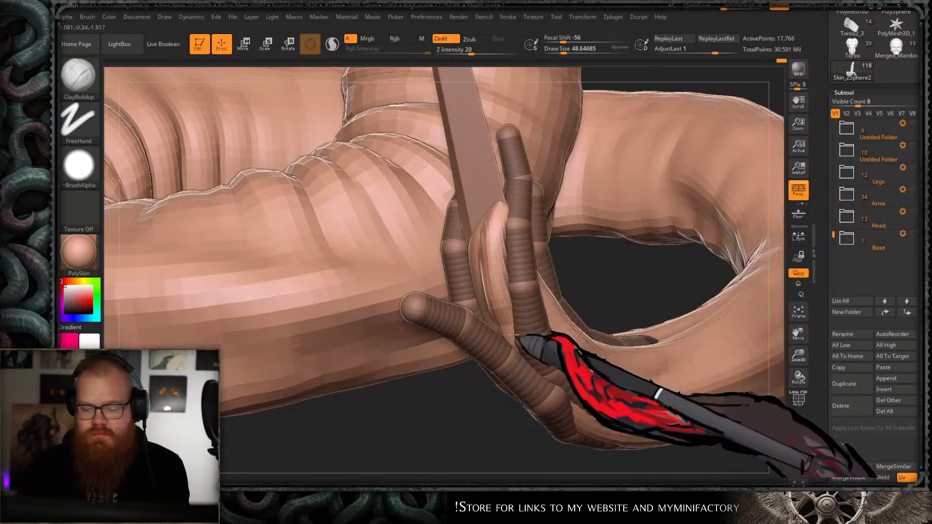
mouse_move(508, 202)
right_mouse_down()
mouse_move(592, 167)
mouse_move(478, 447)
mouse_move(505, 233)
mouse_move(499, 294)
mouse_move(546, 318)
mouse_move(452, 236)
right_mouse_up()
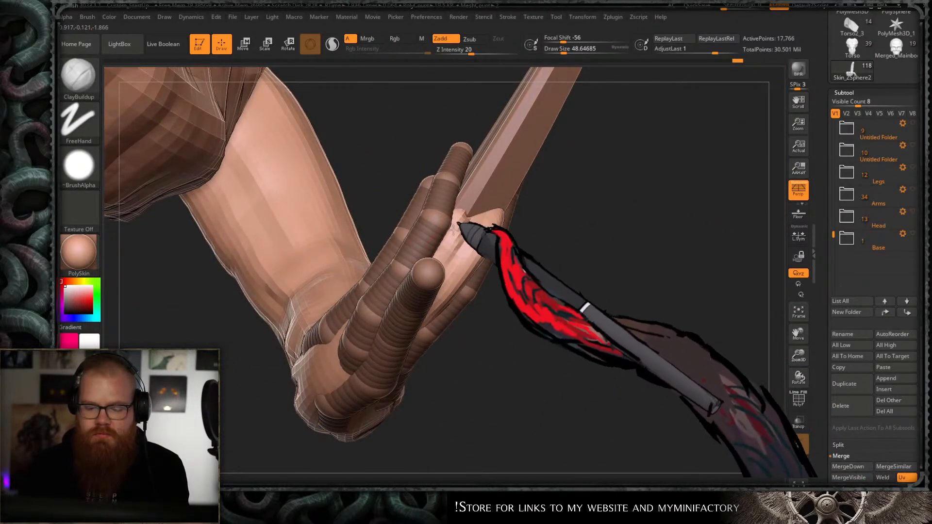
right_click_drag(453, 182, 475, 214)
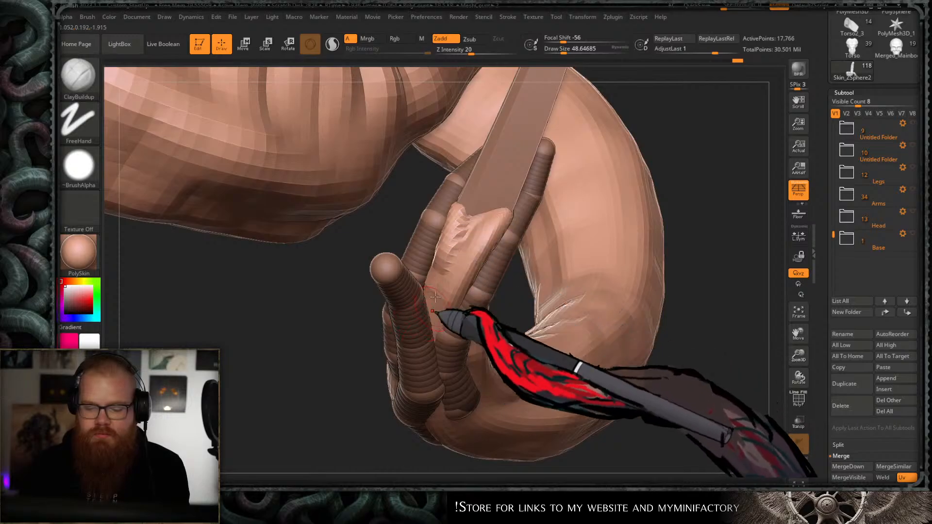
right_click_drag(583, 253, 487, 237)
mouse_move(553, 157)
right_mouse_down()
mouse_move(631, 258)
mouse_move(630, 153)
mouse_move(496, 336)
mouse_move(609, 233)
mouse_move(512, 171)
right_mouse_up()
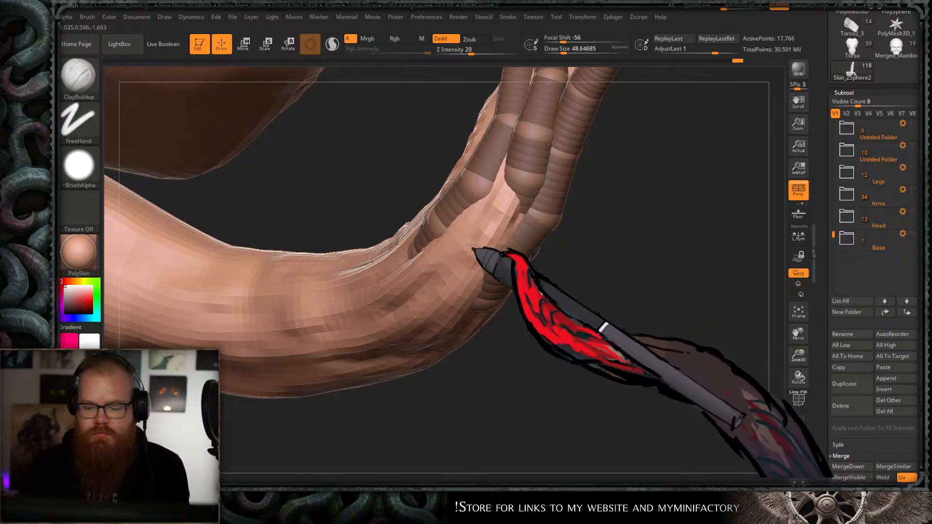
right_click_drag(534, 281, 564, 261)
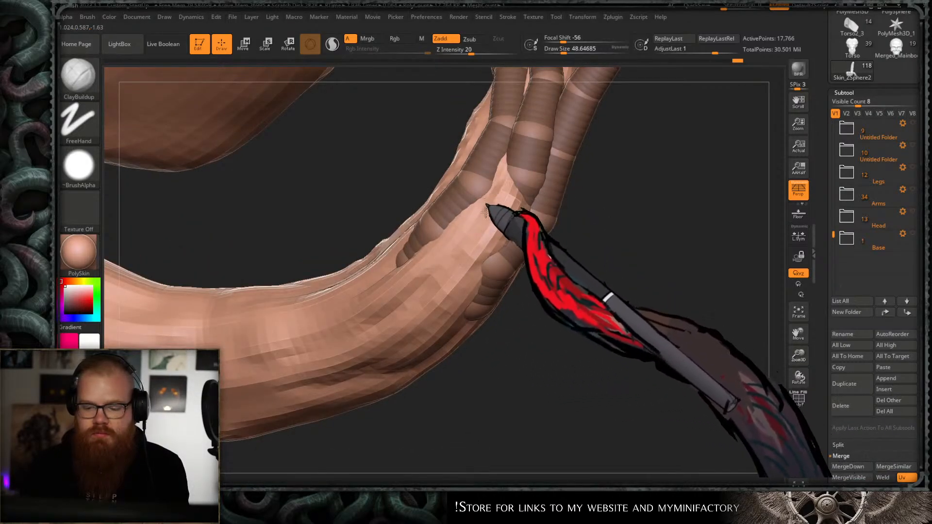
- Blend the tentacle roots into the tail's underside and outer curve with ClayBuildup and smoothing at a draw size of about 49
right_click_drag(416, 401, 364, 212)
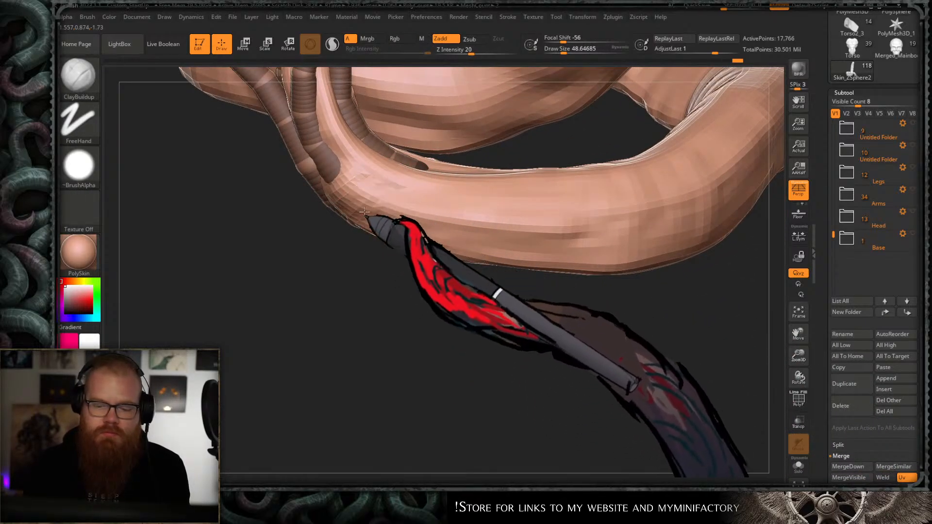
right_click_drag(438, 242, 462, 254)
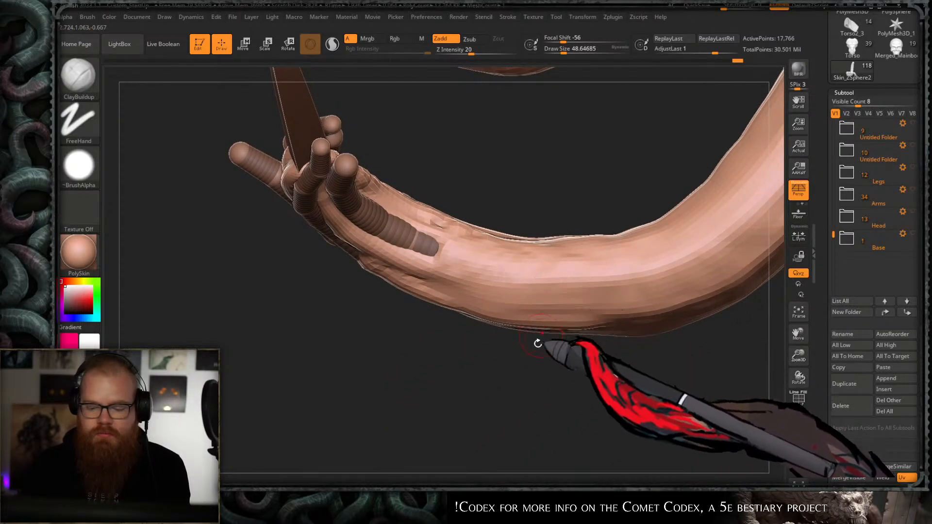
right_click_drag(538, 343, 484, 316)
right_click_drag(238, 364, 420, 258)
key("shift")
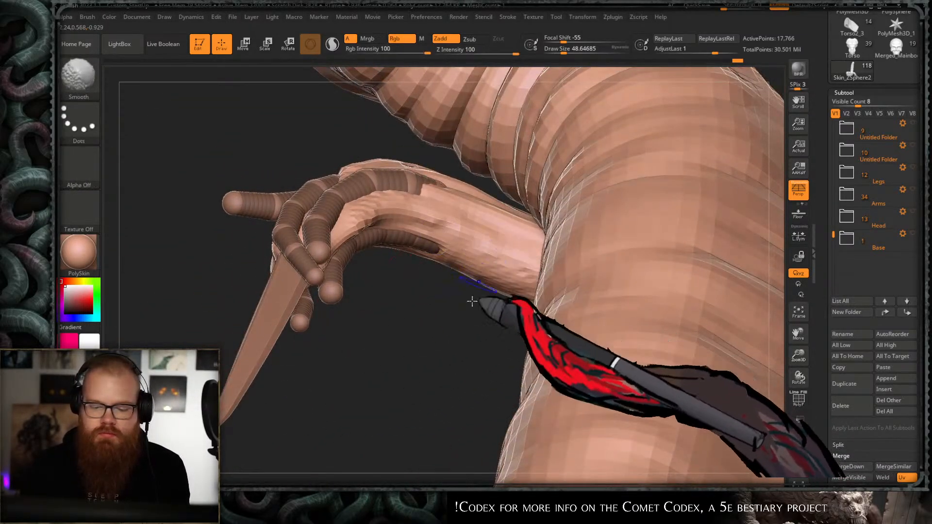
right_click_drag(472, 302, 442, 276)
left_click_drag(465, 366, 612, 233)
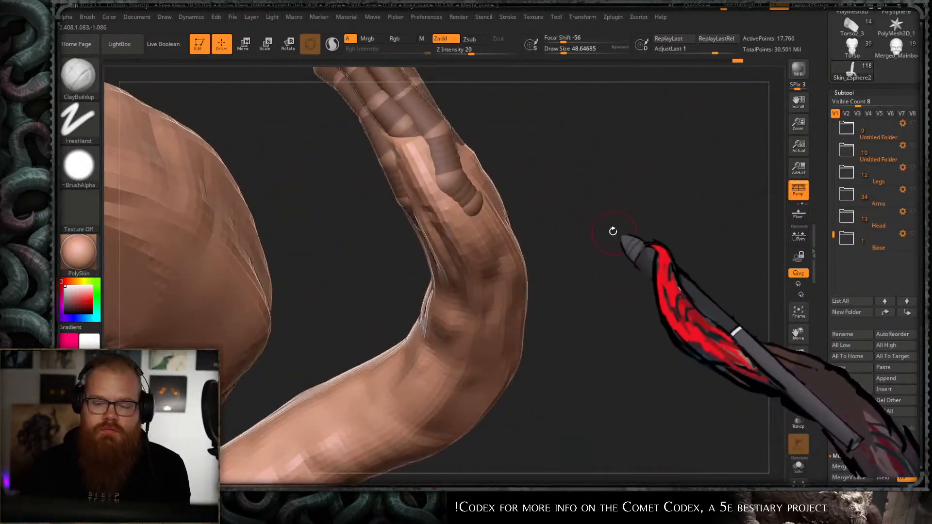
- Select tentacle ZSphere1_49 for moving and cancel the duplication of its entire folder
left_click_drag(483, 188, 433, 251)
left_click(432, 256, "alt")
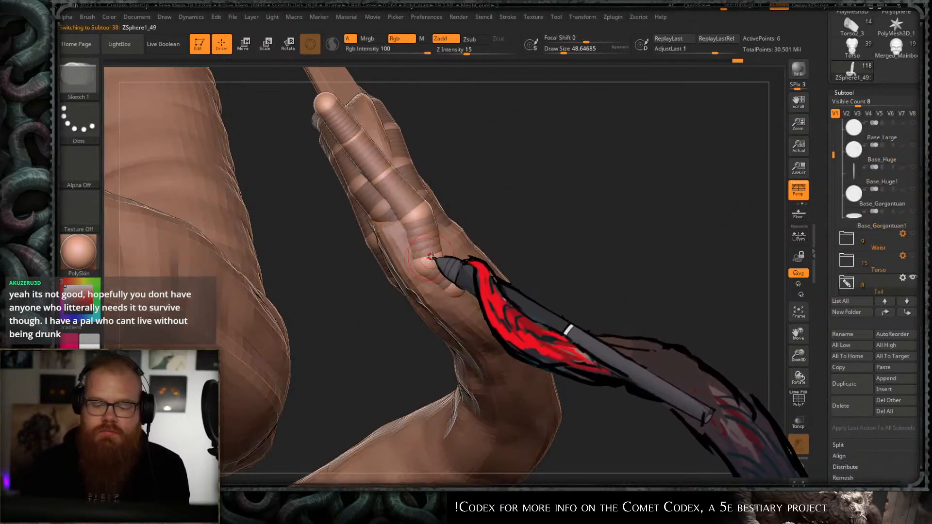
key("w")
right_click_drag(433, 258, 453, 335)
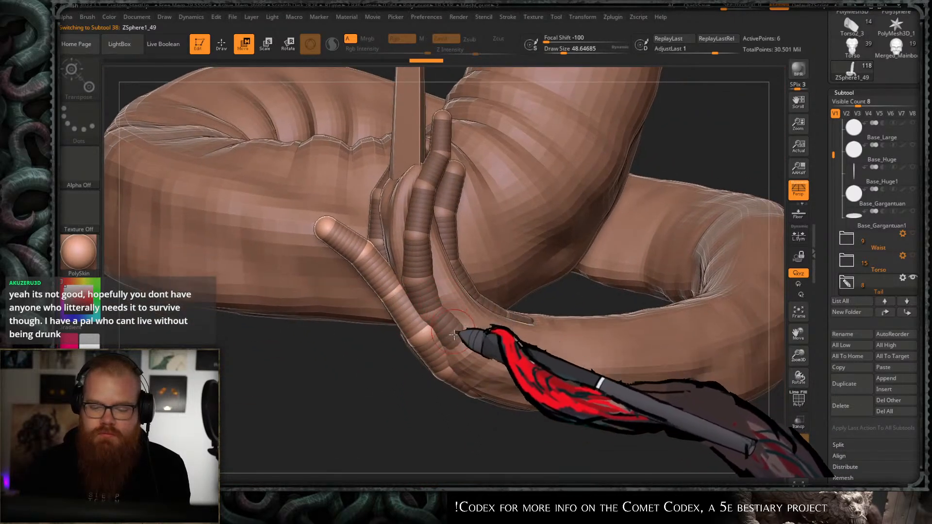
key("ctrl+shift+d")
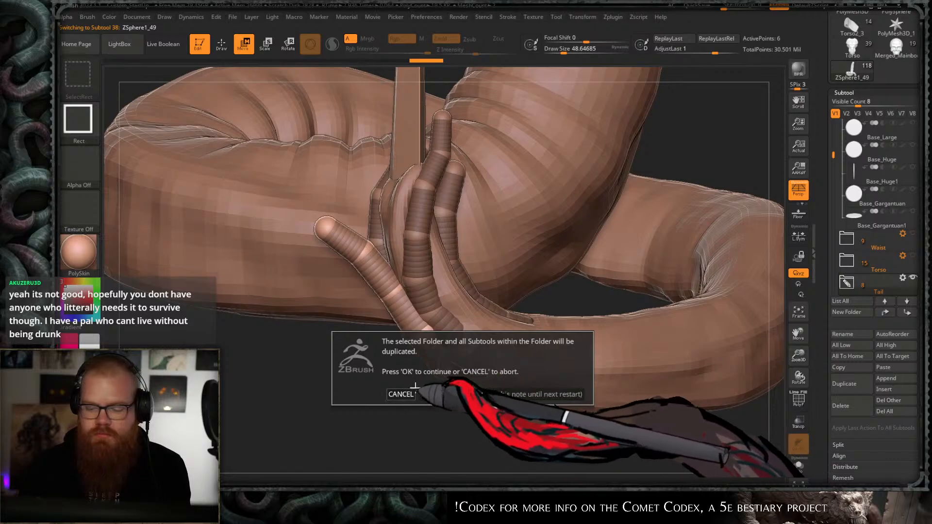
left_click(397, 394)
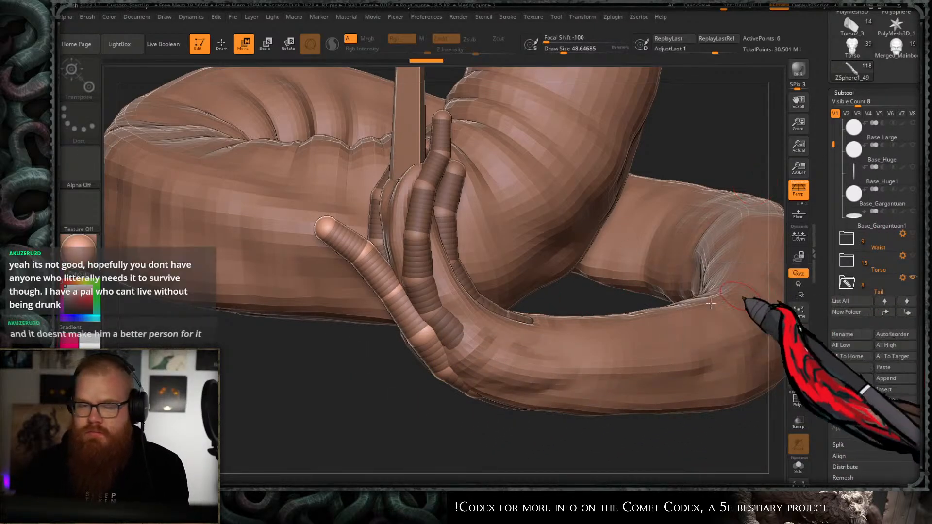
- Duplicate tentacle ZSphere1_49 and move the whole copy up the tail tip at draw size 1000
mouse_move(431, 264)
right_mouse_down("alt")
mouse_move(479, 305)
mouse_move(476, 260)
mouse_move(467, 258)
mouse_move(471, 278)
mouse_move(459, 271)
right_mouse_up("alt")
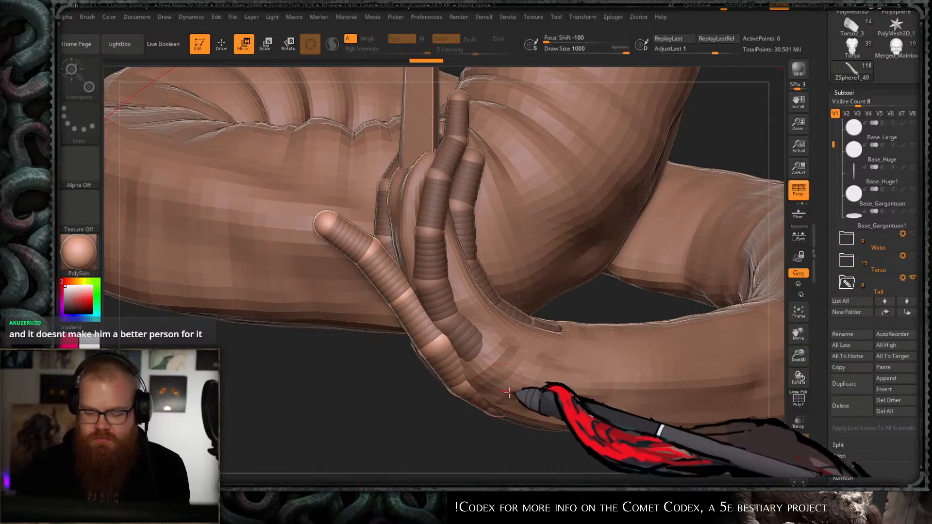
mouse_move(508, 392)
left_mouse_down()
mouse_move(473, 292)
mouse_move(476, 326)
left_mouse_up()
key("ctrl+z")
key("ctrl+shift+d")
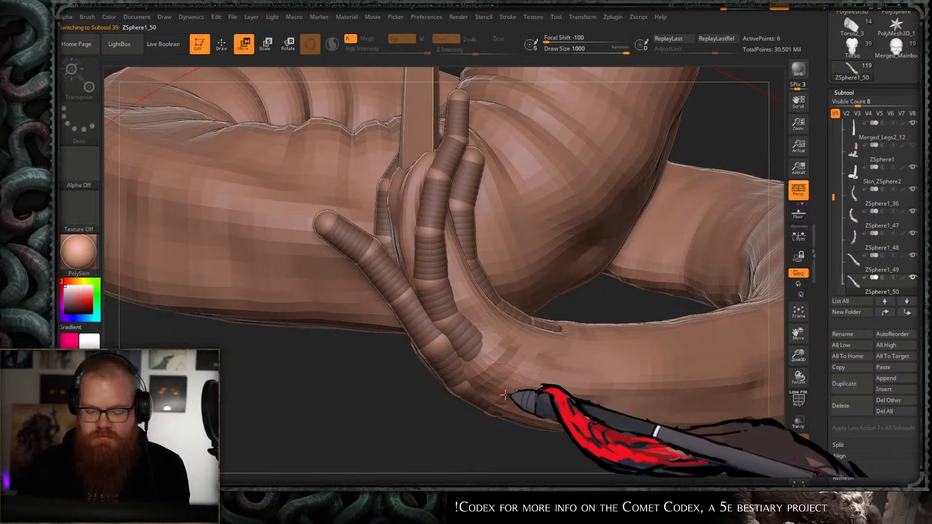
mouse_move(503, 394)
left_mouse_down()
mouse_move(492, 332)
mouse_move(480, 322)
left_mouse_up()
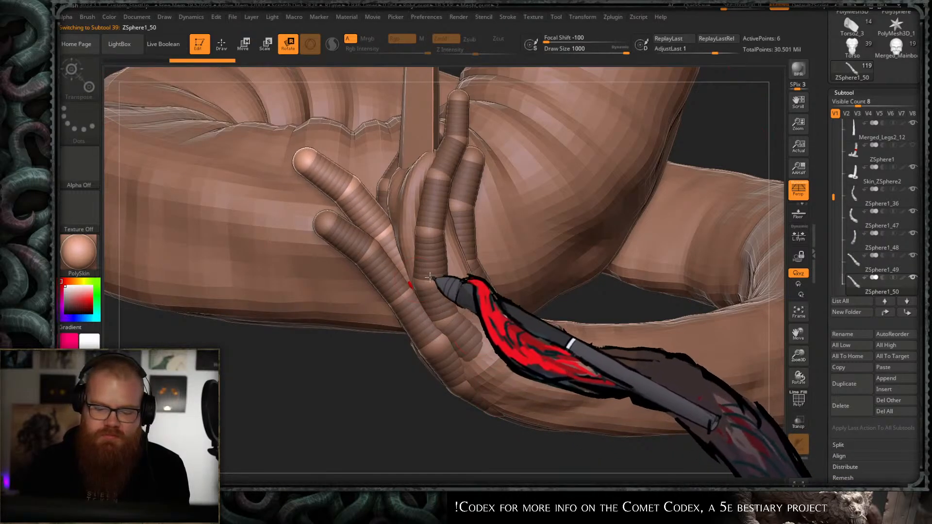
- Rotate and move the new copy, ZSphere1_50, at draw size 1000 so it stands upright between its neighbouring tentacles
left_click_drag(399, 260, 416, 238)
mouse_move(362, 400)
left_mouse_down()
mouse_move(405, 390)
mouse_move(505, 281)
mouse_move(425, 320)
left_mouse_up()
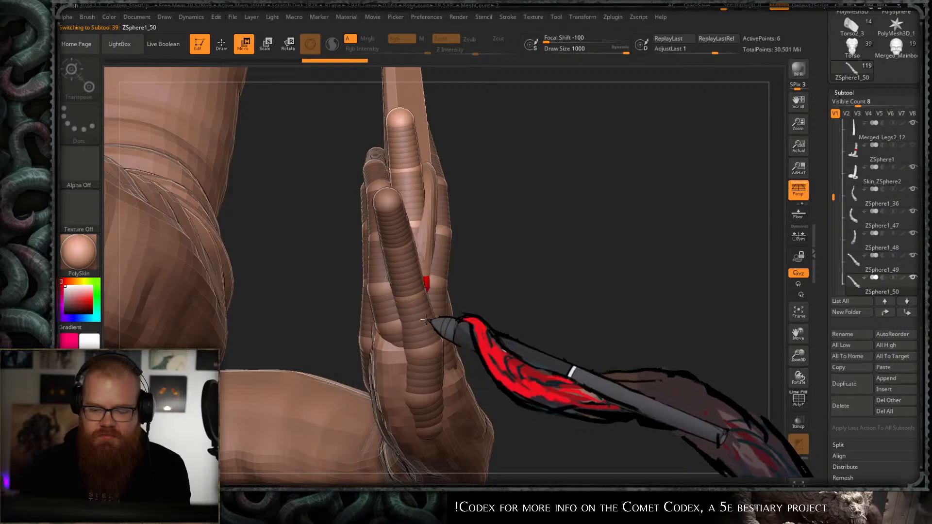
left_click_drag(483, 235, 443, 322)
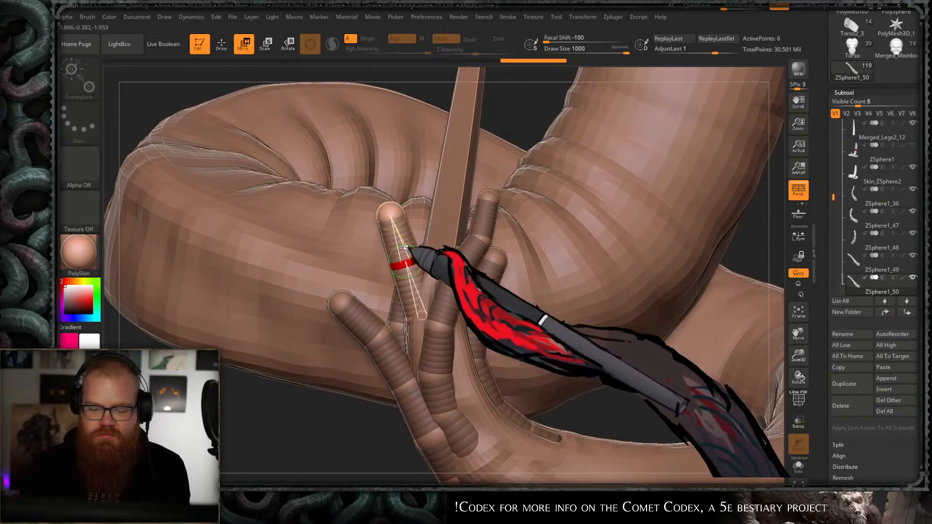
left_click_drag(381, 428, 423, 323)
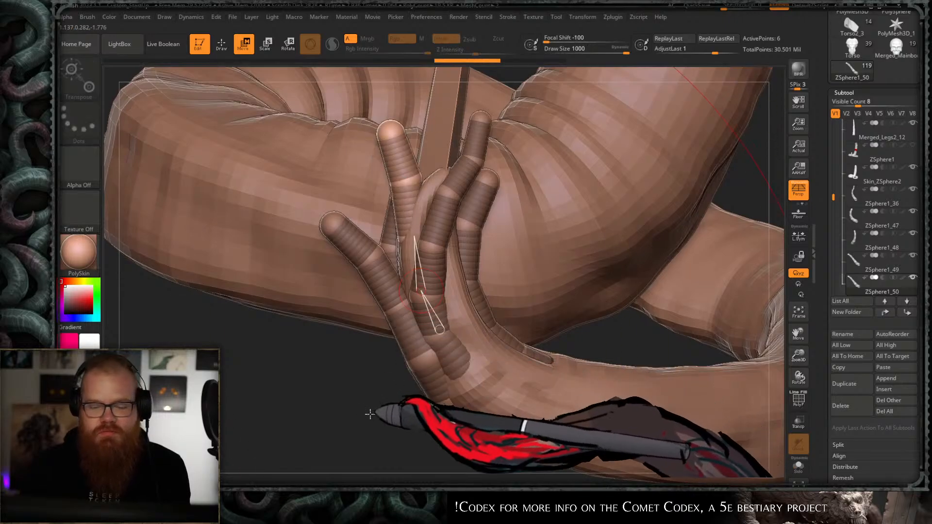
left_click_drag(370, 414, 384, 376)
left_click_drag(590, 206, 442, 228)
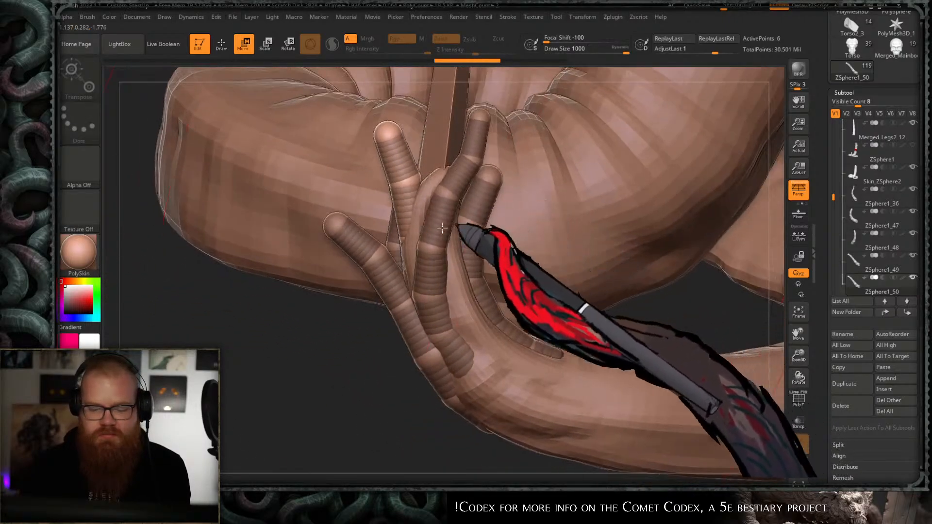
- Reshape the tail mesh around the new tentacle with the SH_CometLord brush at a draw size of about 167, and reselect ZSphere1_50
left_click(414, 242, "alt")
key("b")
key("s")
key("h")
mouse_move(361, 381)
left_mouse_down("alt")
mouse_move(343, 391)
mouse_move(524, 218)
left_mouse_up("alt")
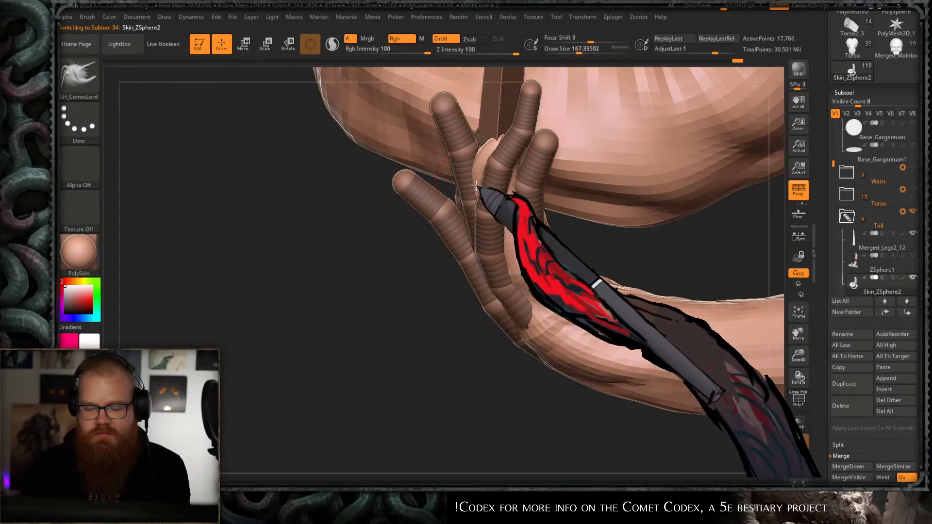
mouse_move(399, 303)
left_mouse_down()
mouse_move(482, 335)
mouse_move(511, 226)
mouse_move(481, 230)
left_mouse_up()
mouse_move(474, 280)
left_mouse_down()
mouse_move(491, 337)
mouse_move(501, 229)
left_mouse_up()
left_click(510, 225, "alt")
- Examine from several angles how the ZSphere1_50 tentacle and its neighbours sit on the tail tip
left_click_drag(637, 145, 362, 464)
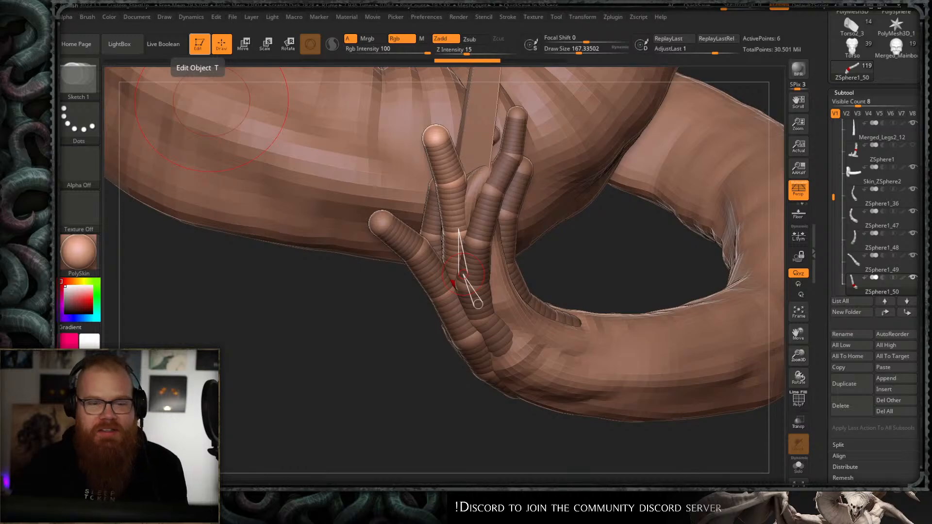
left_click_drag(434, 388, 412, 424)
right_click_drag(412, 423, 383, 398, "alt")
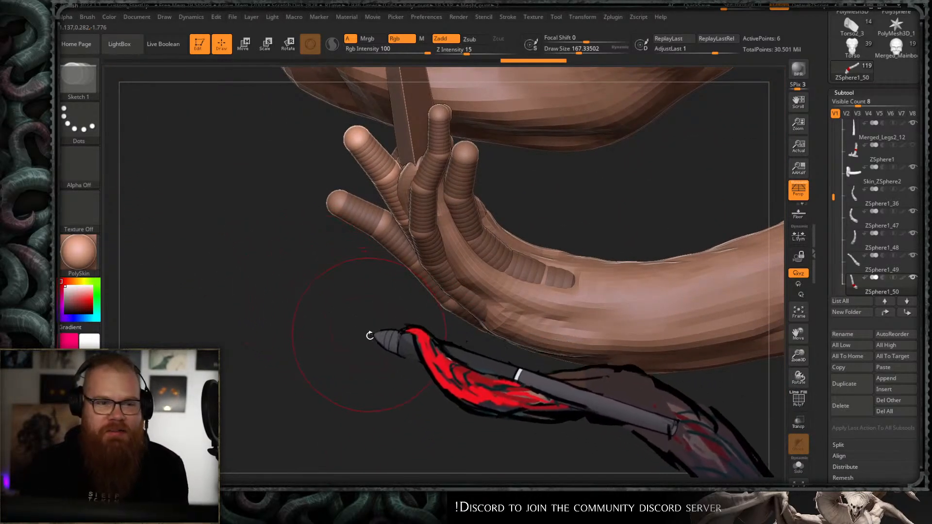
right_click_drag(381, 344, 392, 370, "ctrl")
right_click_drag(583, 202, 597, 251, "alt")
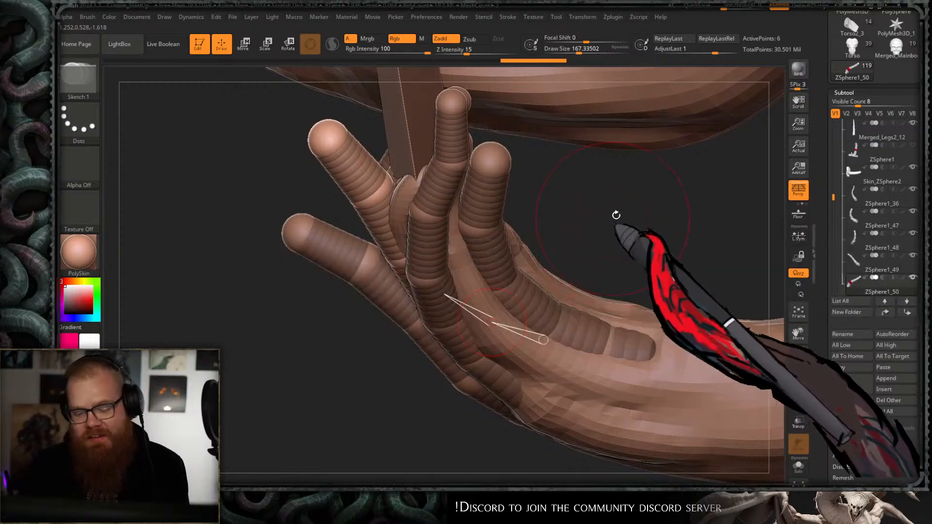
left_click_drag(629, 236, 490, 296)
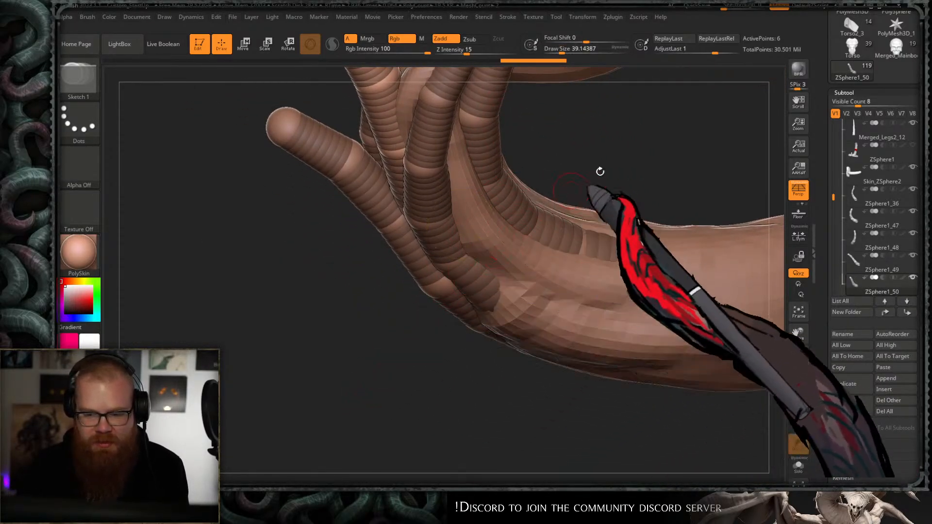
left_click_drag(599, 173, 505, 368)
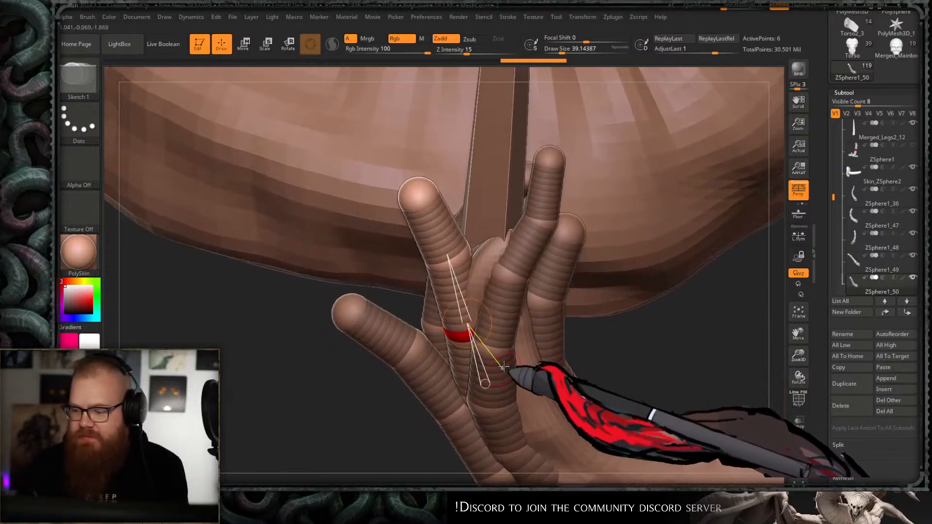
mouse_move(616, 318)
left_mouse_down()
mouse_move(676, 301)
mouse_move(620, 243)
mouse_move(651, 214)
mouse_move(700, 194)
mouse_move(711, 245)
mouse_move(558, 270)
mouse_move(500, 268)
mouse_move(620, 208)
mouse_move(618, 191)
mouse_move(621, 207)
mouse_move(572, 281)
mouse_move(651, 308)
mouse_move(680, 254)
mouse_move(473, 364)
mouse_move(531, 358)
mouse_move(558, 267)
mouse_move(686, 244)
mouse_move(526, 323)
mouse_move(468, 371)
mouse_move(486, 357)
left_mouse_up()
- Duplicate tentacle ZSphere1_50 and move the whole copy back along the tail from the tip cluster at draw size 1000
key("w")
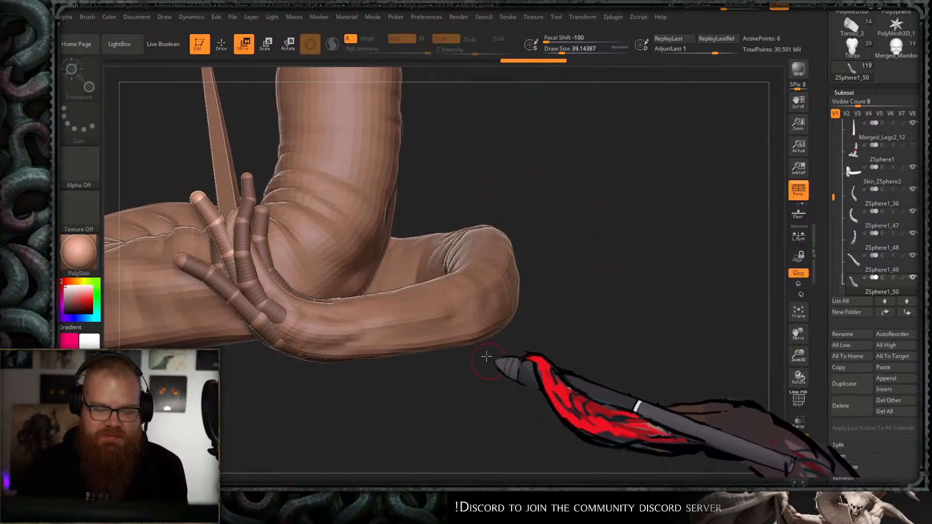
key("s")
left_click_drag(289, 312, 326, 303)
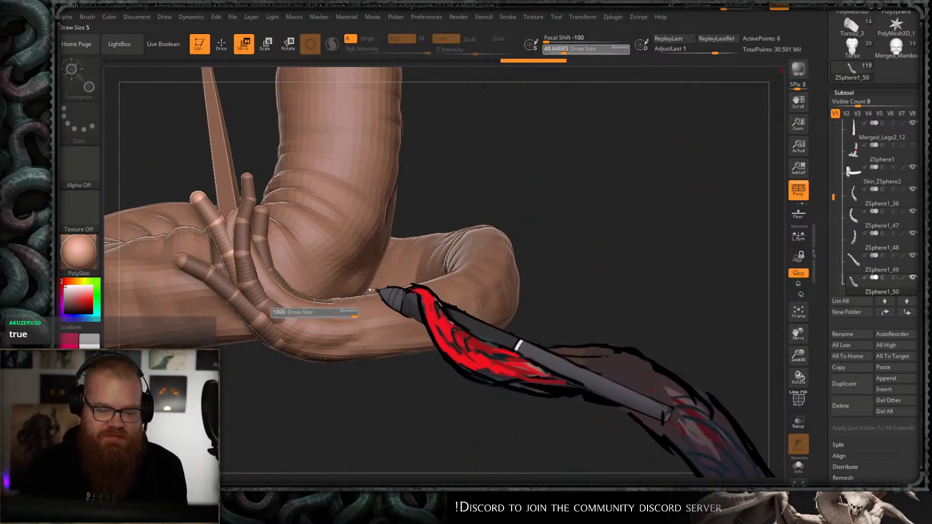
left_click_drag(360, 364, 293, 315)
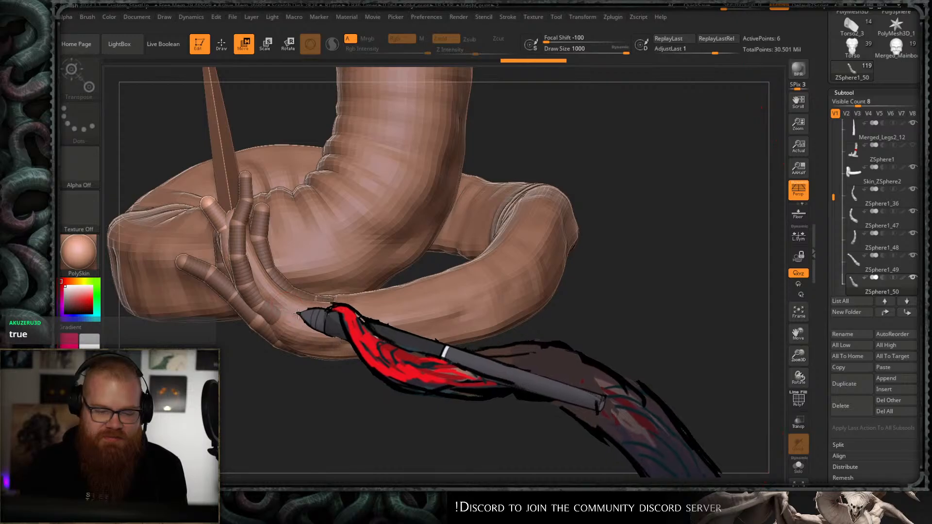
key("ctrl+shift+d")
left_click_drag(267, 302, 422, 312)
key("ctrl+z")
left_click_drag(274, 305, 404, 310)
left_click_drag(410, 408, 446, 321)
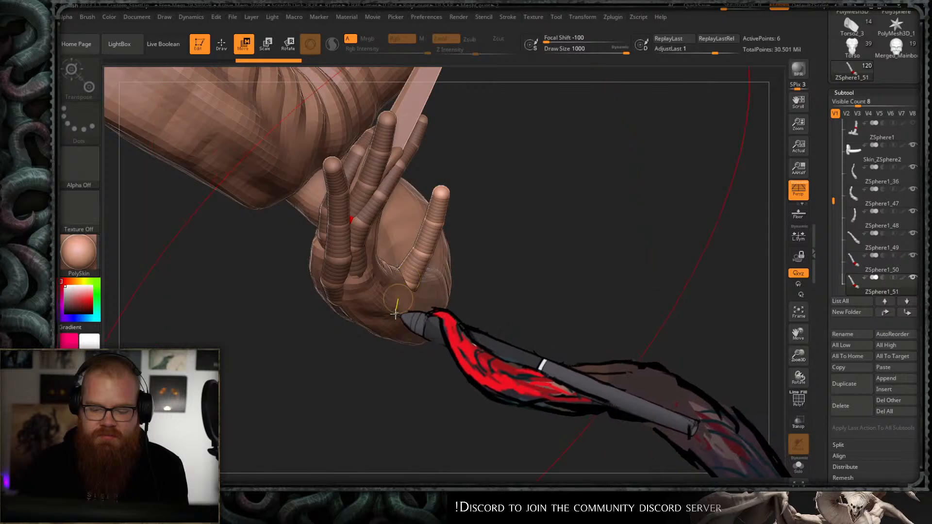
left_click_drag(424, 304, 424, 373)
right_click_drag(449, 415, 493, 388, "ctrl")
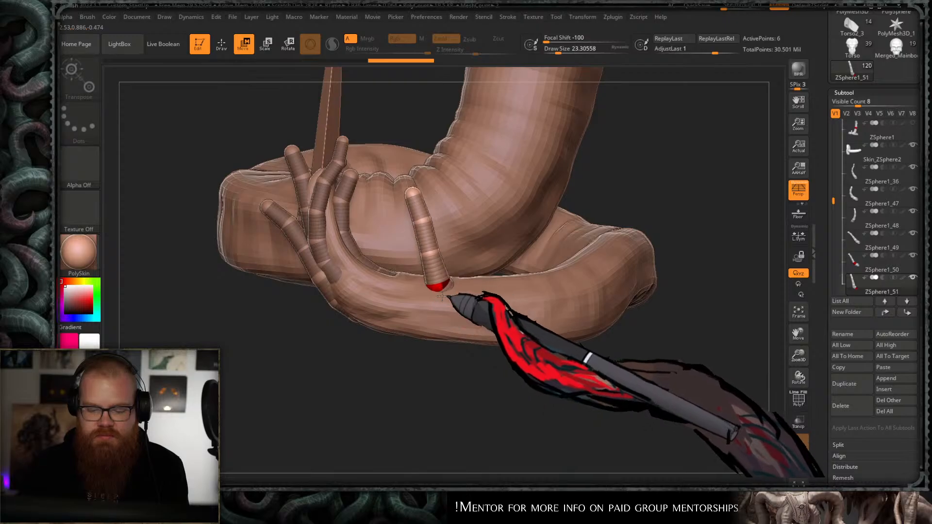
- Lay tentacle ZSphere1_51 along the tail by moving its joints at a draw size of about 23, with transparency turned on
left_click_drag(399, 315, 367, 331)
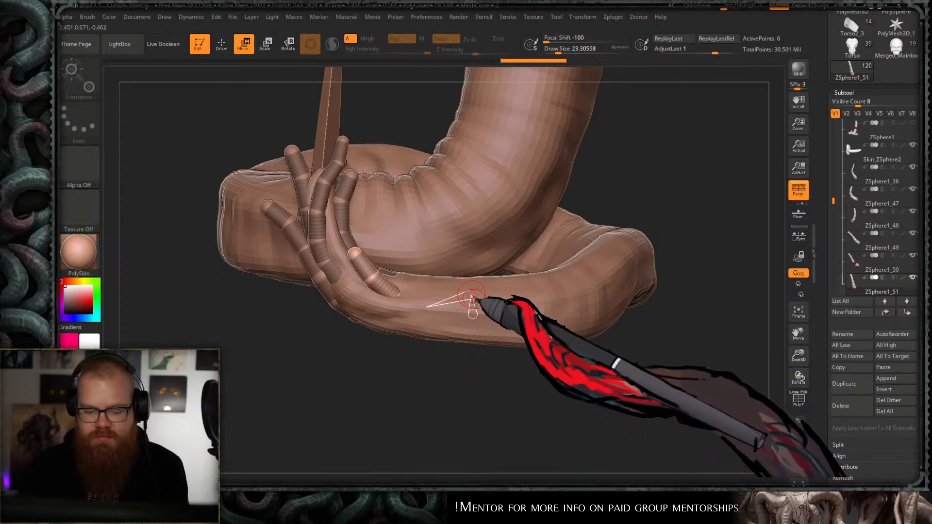
right_click_drag(472, 301, 491, 439)
right_click_drag(461, 306, 478, 204)
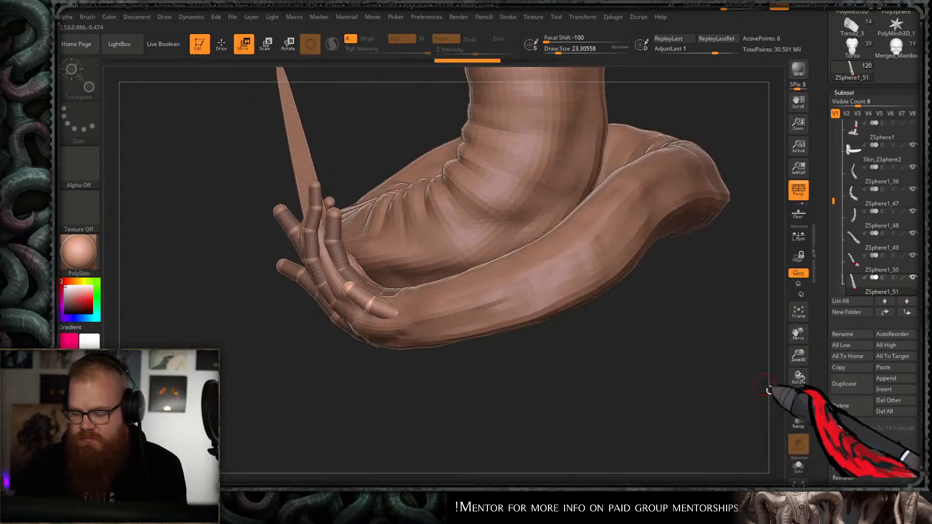
left_click(798, 420)
right_click_drag(655, 371, 596, 384)
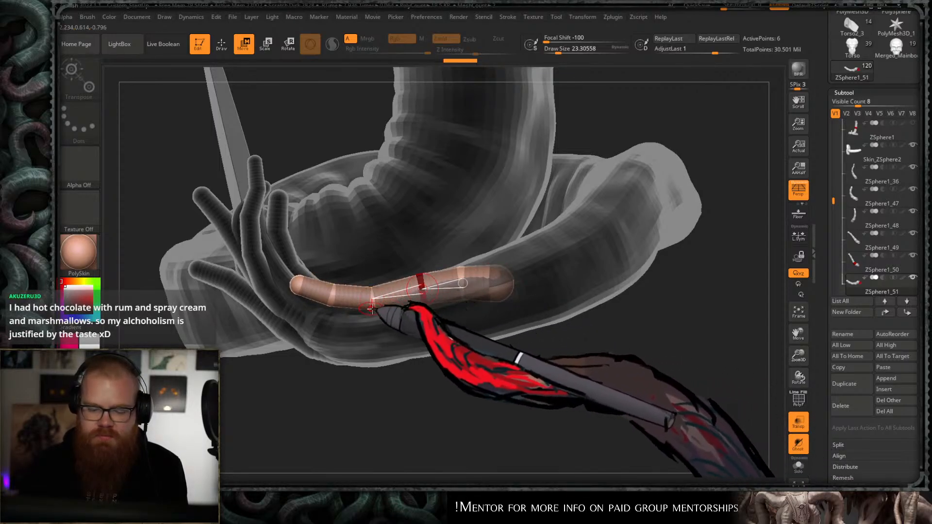
right_click_drag(359, 321, 439, 302, "alt")
right_click_drag(415, 368, 428, 377)
right_click_drag(424, 303, 552, 364, "ctrl")
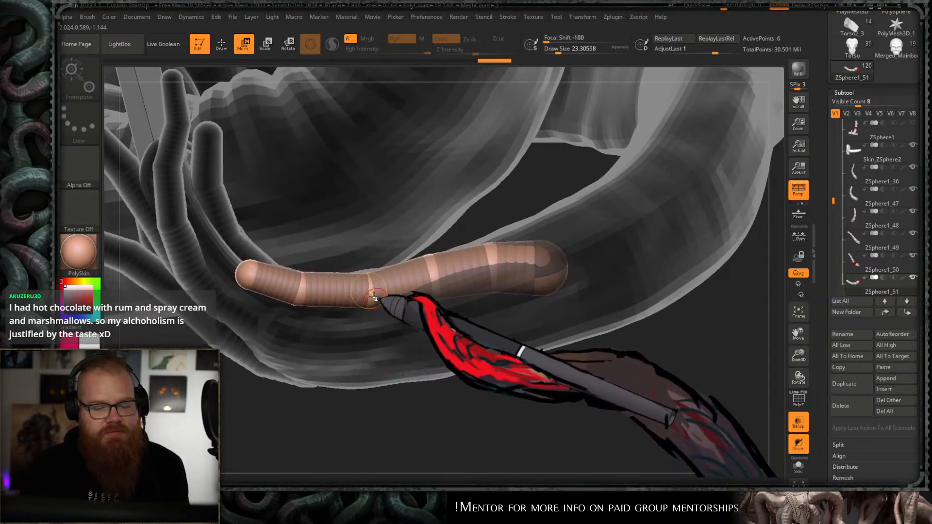
- Adjust the tip, base and middle joints of ZSphere1_51 so the tentacle follows the tail's curve and its base sinks into the tail
left_click_drag(247, 274, 263, 276)
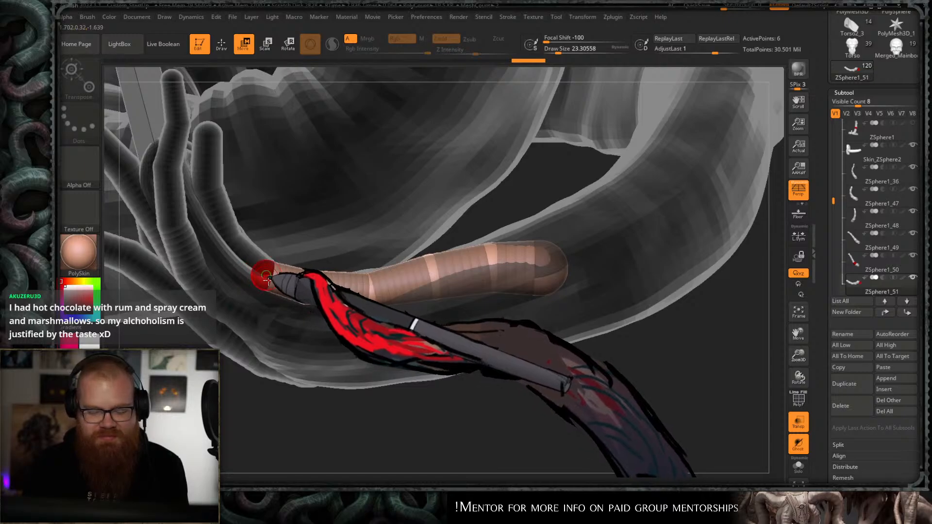
right_click_drag(452, 372, 505, 357)
right_click_drag(468, 290, 505, 290)
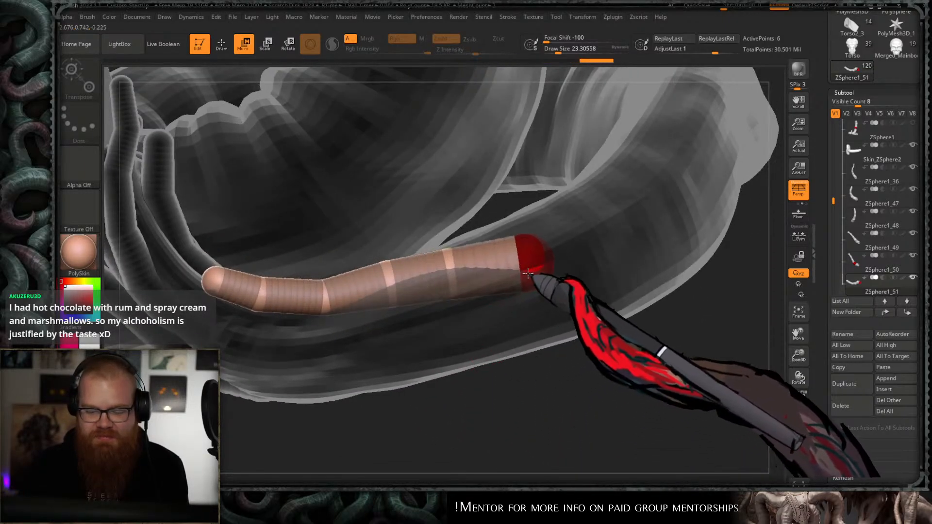
left_click_drag(507, 276, 520, 283)
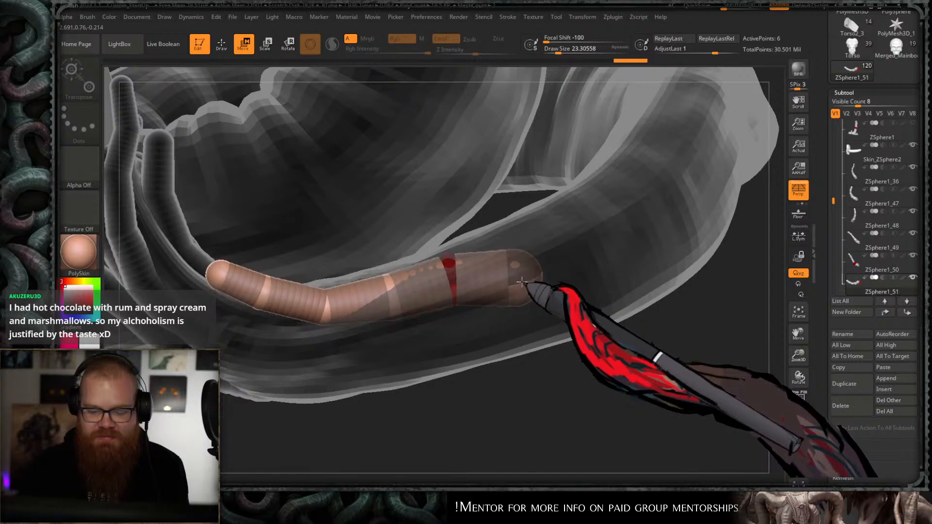
right_click_drag(527, 278, 572, 267)
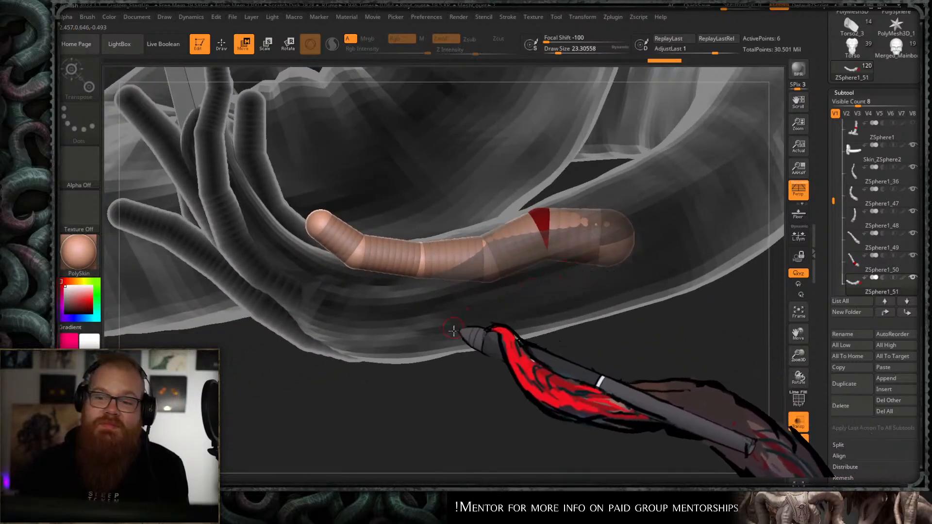
mouse_move(453, 330)
right_mouse_down()
mouse_move(469, 291)
mouse_move(443, 458)
mouse_move(443, 327)
mouse_move(404, 282)
right_mouse_up()
mouse_move(580, 216)
left_mouse_down()
mouse_move(589, 221)
mouse_move(582, 228)
left_mouse_up()
right_click_drag(516, 349, 521, 337)
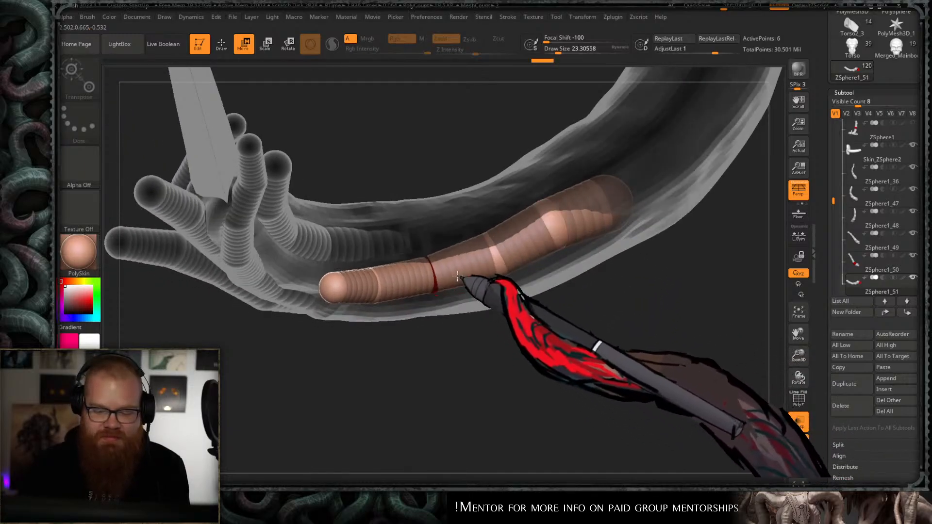
right_click_drag(422, 287, 424, 382)
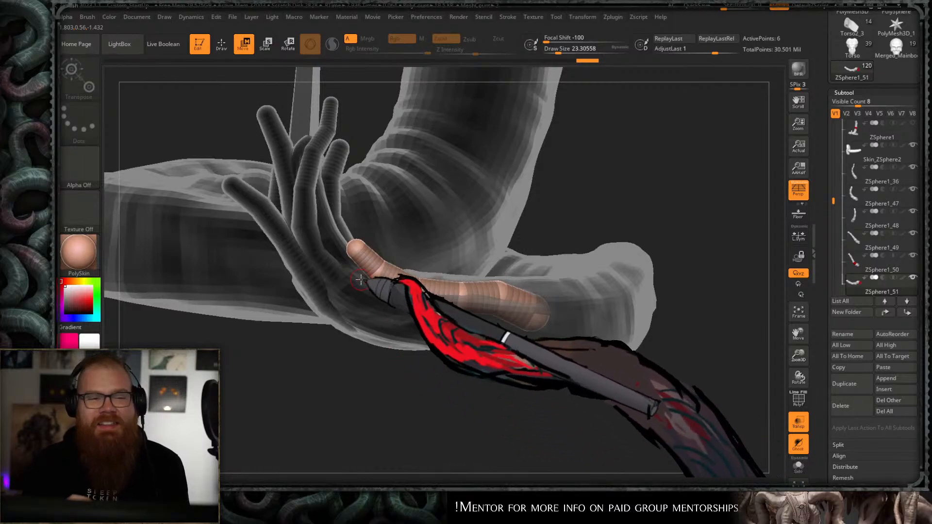
- Duplicate tentacle ZSphere1_51 at a draw size of about 585 and move the copy to the inner side of the tail
right_click_drag(692, 166, 524, 204)
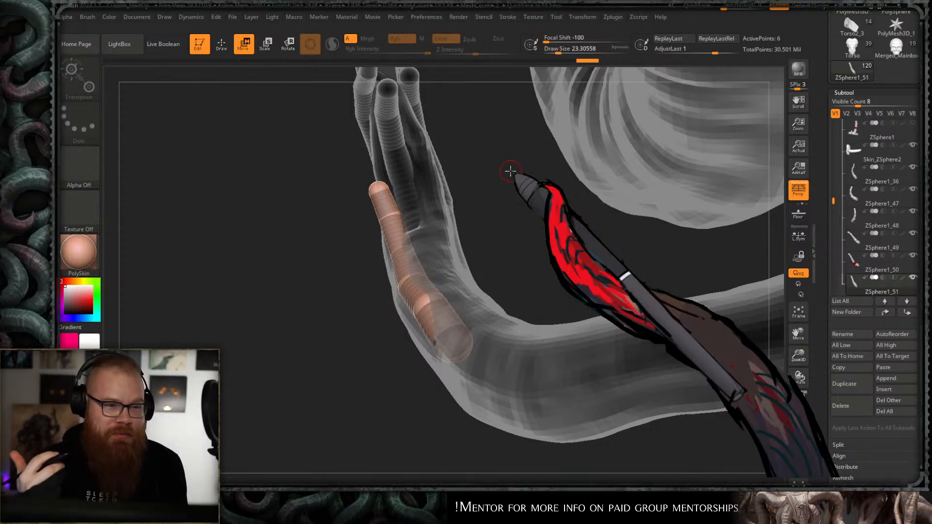
left_click_drag(510, 171, 535, 177)
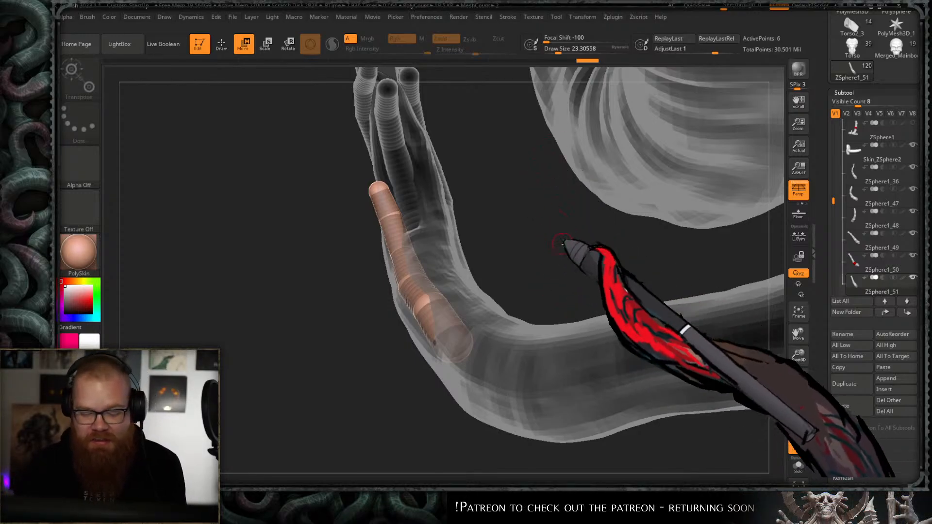
mouse_move(555, 241)
left_mouse_down()
mouse_move(648, 221)
mouse_move(658, 242)
mouse_move(509, 291)
left_mouse_up()
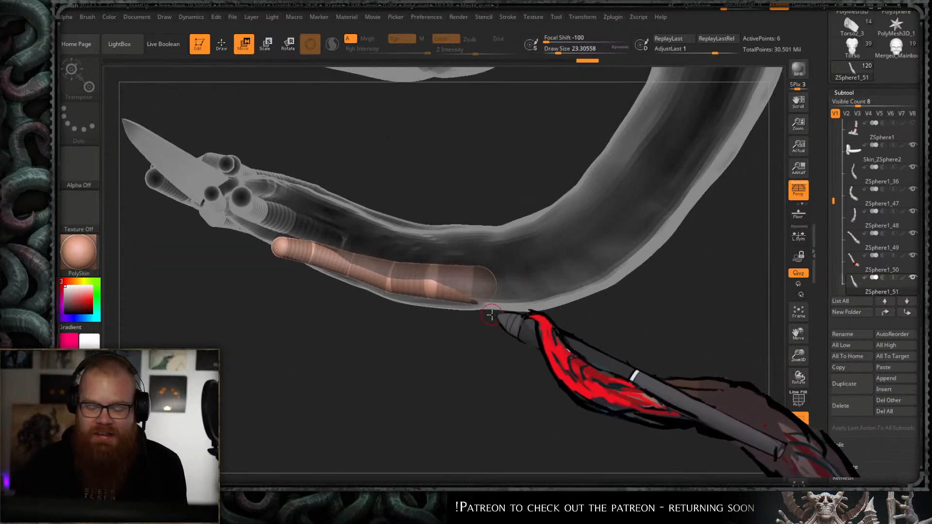
key("s")
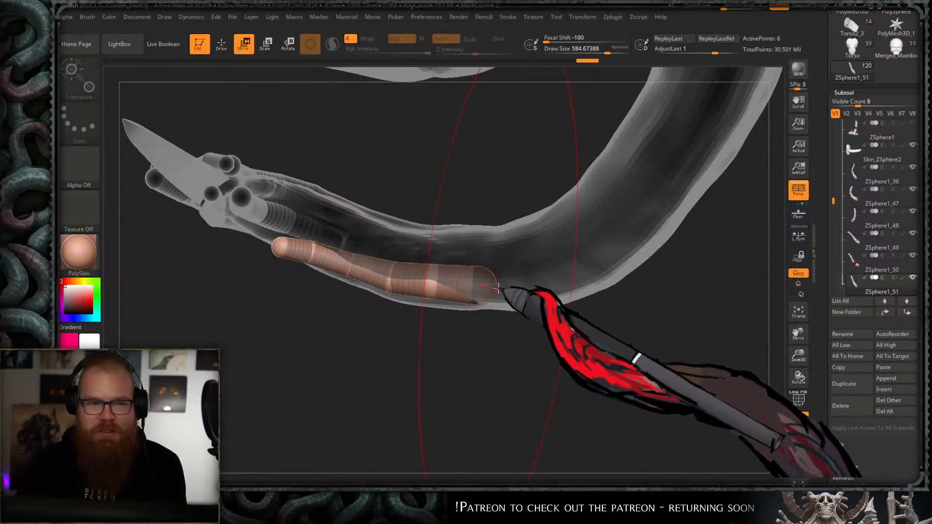
key("ctrl+shift+d")
left_click_drag(491, 293, 540, 241)
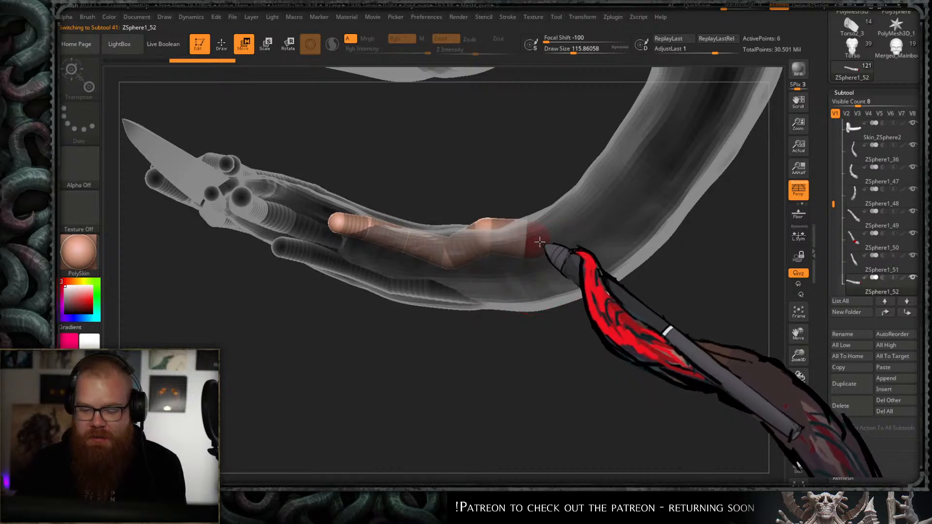
- Bend tentacle ZSphere1_52 along the tail's inner edge by moving its joints at a draw size of about 18
key("s")
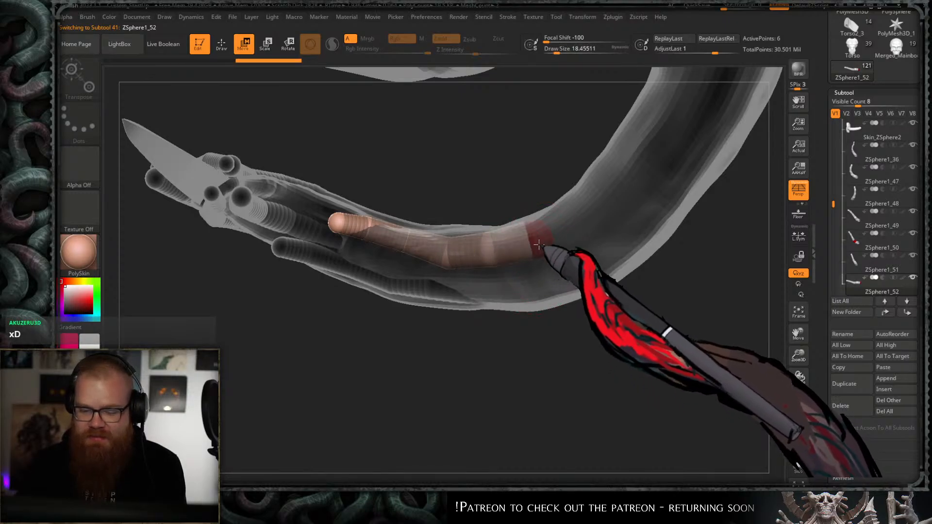
mouse_move(545, 335)
left_mouse_down()
mouse_move(556, 232)
mouse_move(513, 215)
left_mouse_up()
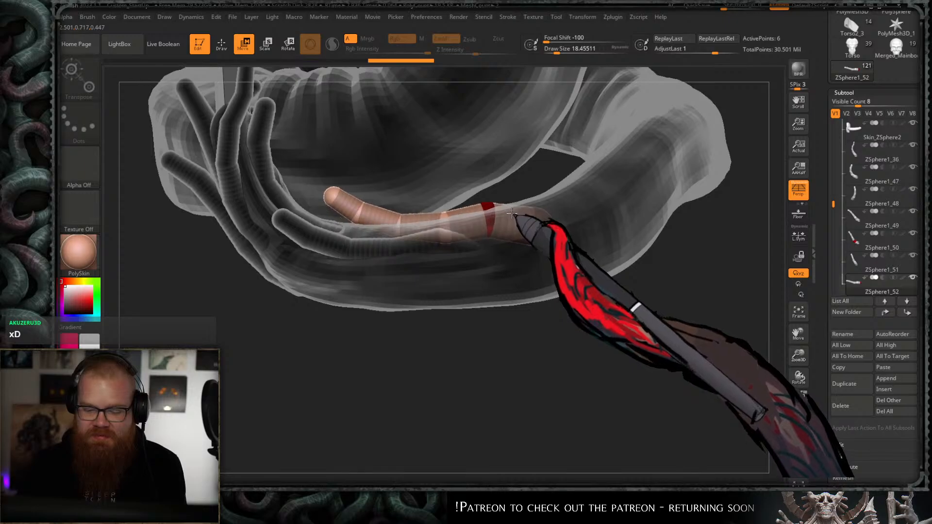
left_click_drag(503, 329, 467, 279)
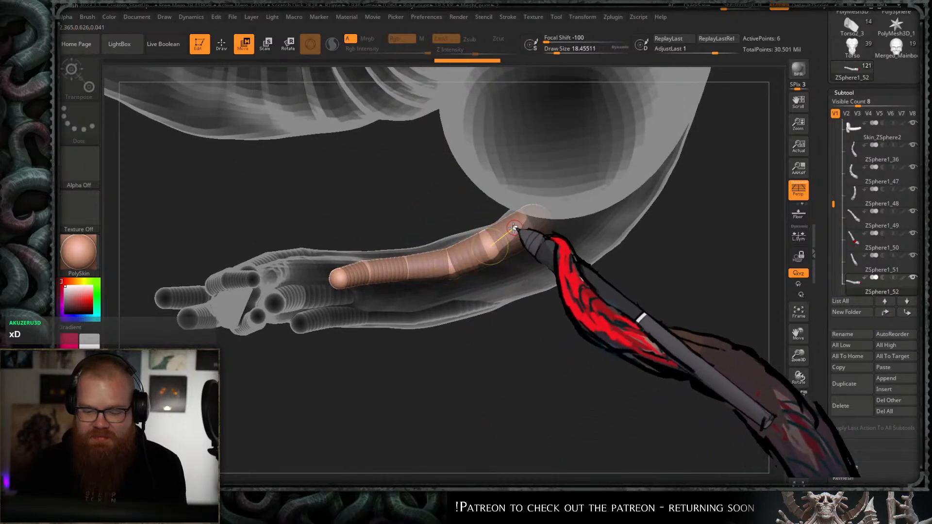
left_click_drag(514, 228, 513, 236)
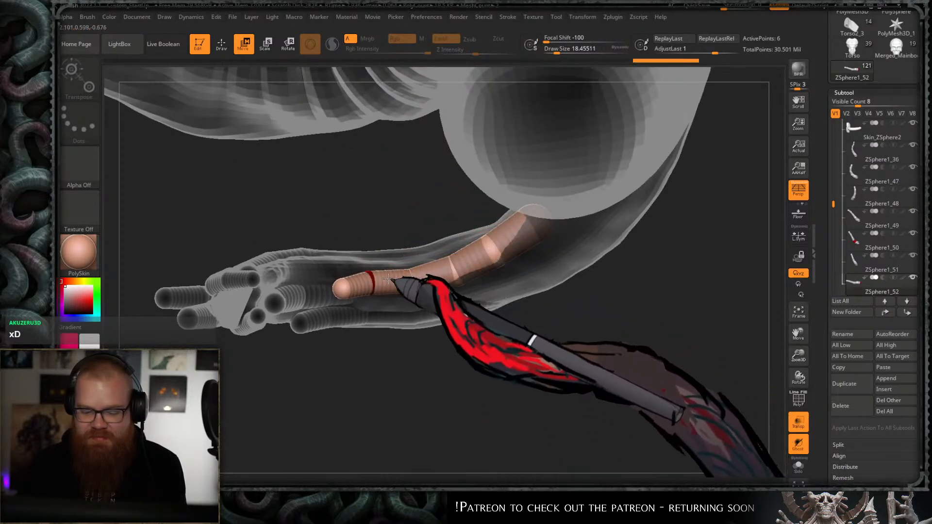
left_click_drag(433, 417, 433, 306)
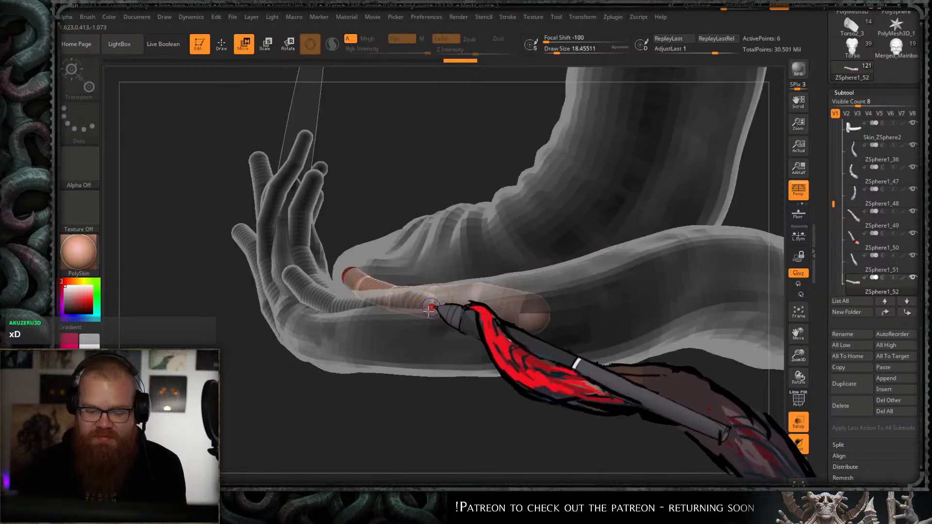
left_click_drag(410, 388, 390, 427)
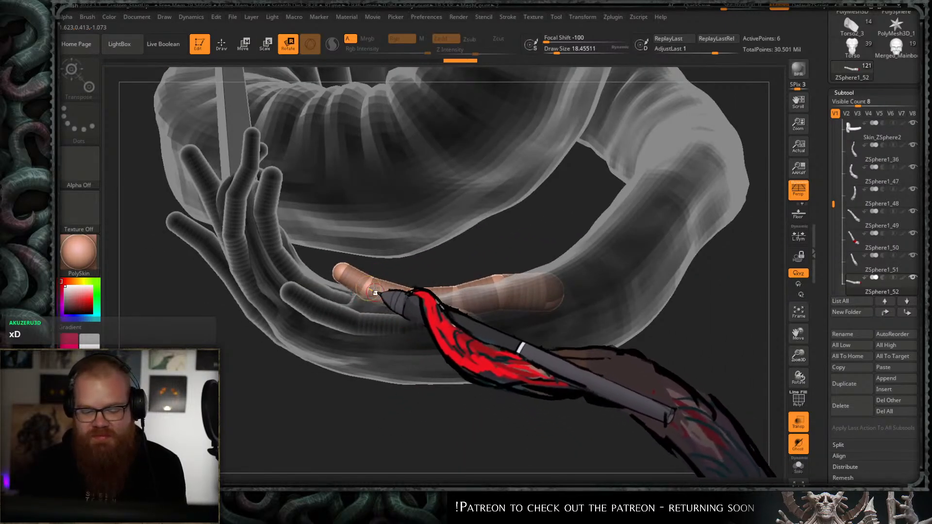
- Turn off transparency and switch from the tail mesh Skin_ZSphere2 to tentacle ZSphere1_51
right_click_drag(469, 384, 504, 374, "ctrl")
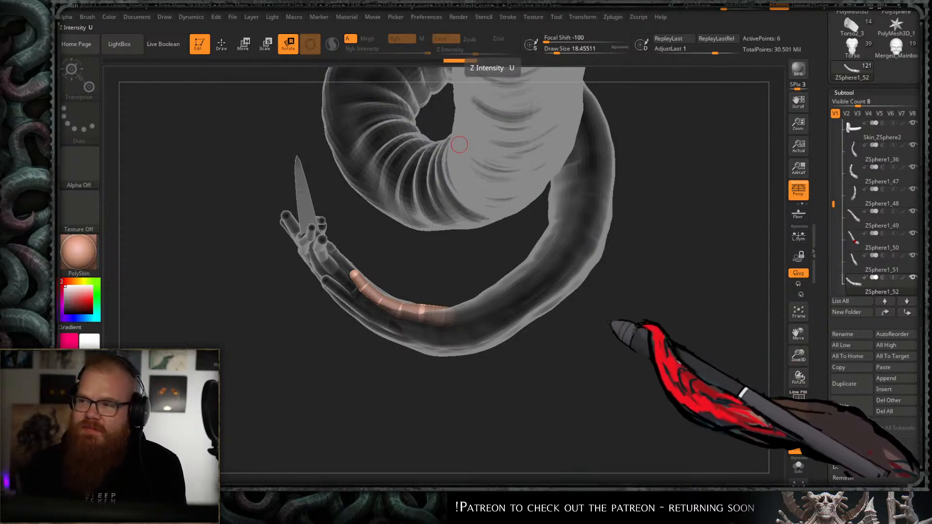
right_click_drag(619, 313, 403, 312)
left_click(493, 290, "alt")
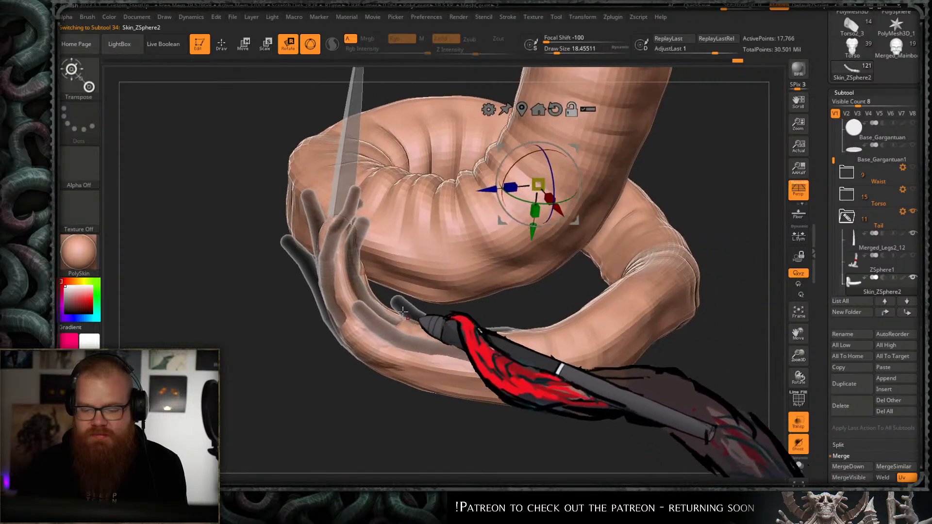
left_click(800, 426)
mouse_move(776, 451)
right_mouse_down()
mouse_move(611, 308)
mouse_move(678, 133)
mouse_move(522, 217)
mouse_move(469, 331)
mouse_move(530, 299)
mouse_move(480, 365)
mouse_move(503, 232)
right_mouse_up()
left_click(497, 265, "alt")
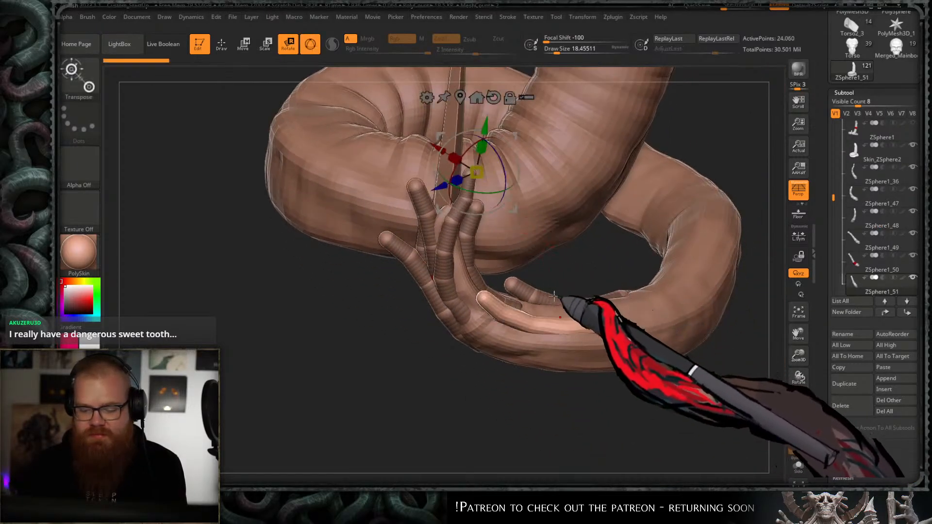
mouse_move(571, 311)
right_mouse_down()
mouse_move(520, 312)
mouse_move(516, 385)
mouse_move(462, 368)
mouse_move(470, 357)
mouse_move(458, 397)
mouse_move(483, 337)
right_mouse_up()
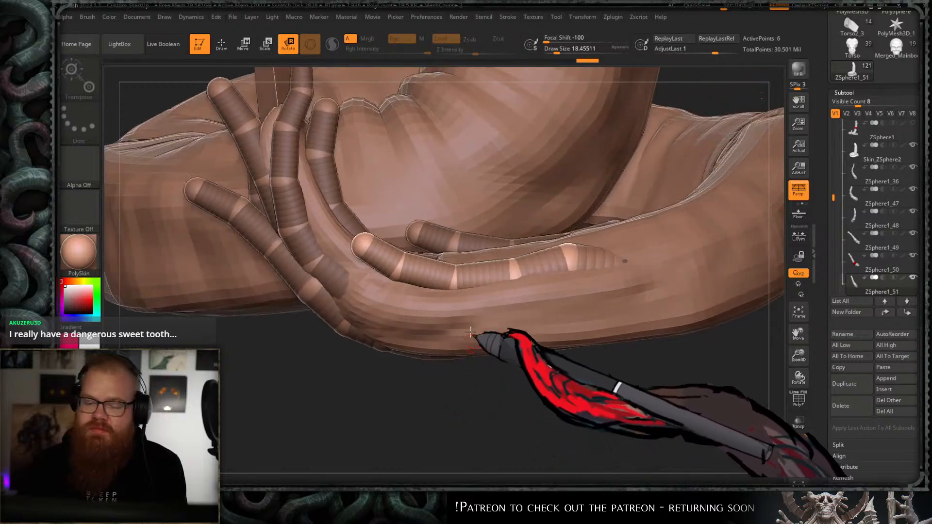
- Insert extra ZSpheres between the existing joints along tentacle ZSphere1_51
key("q")
right_click_drag(380, 366, 436, 391)
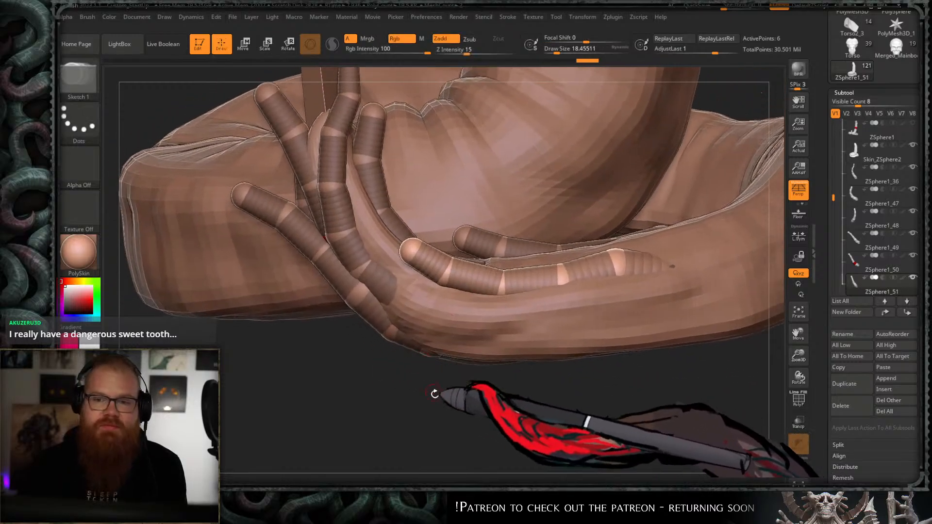
left_click(434, 262)
key("w")
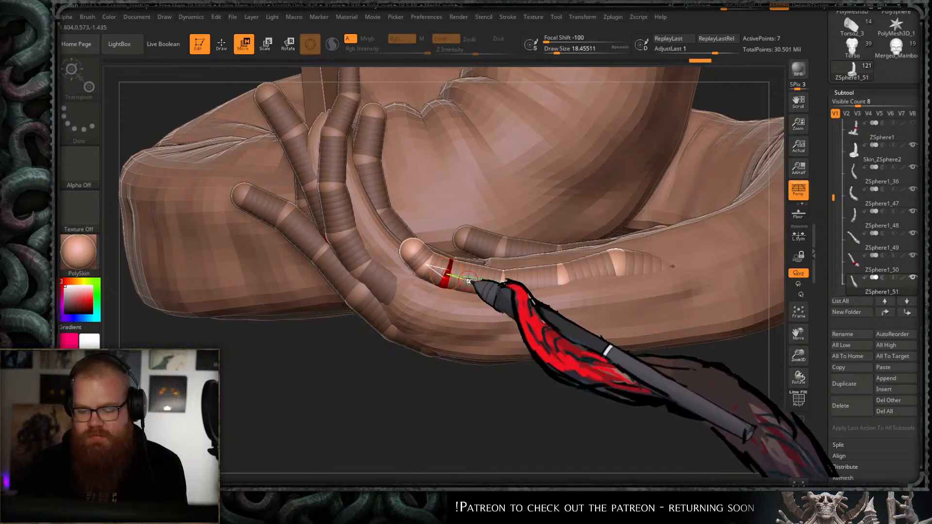
key("q")
left_click(502, 286)
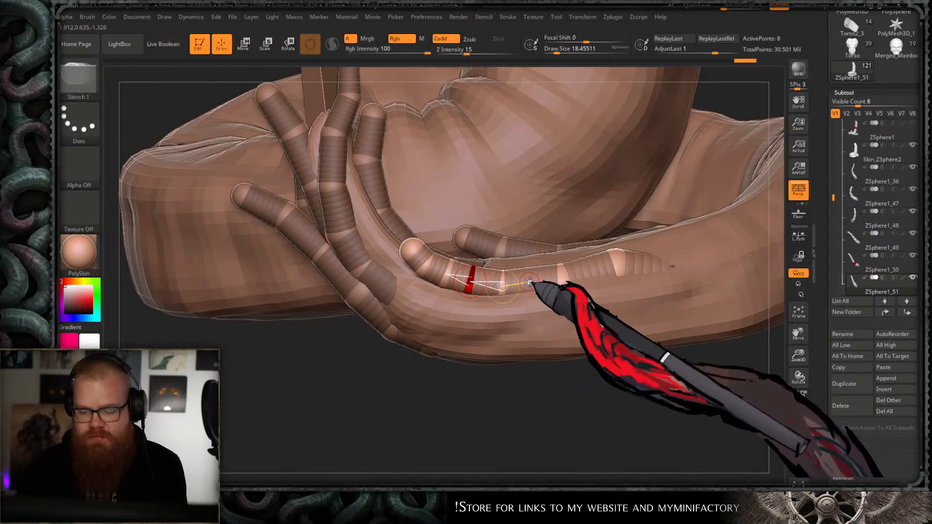
left_click(530, 283)
key("w")
key("q")
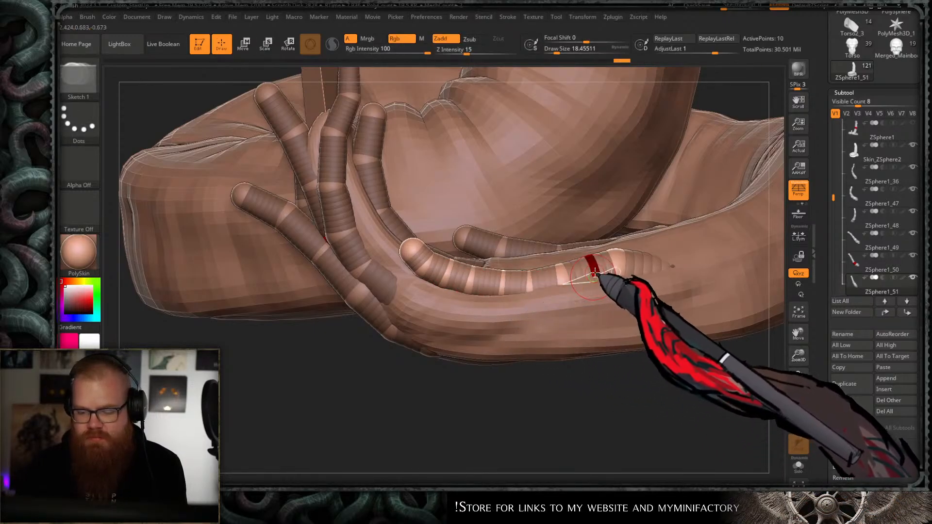
key("w")
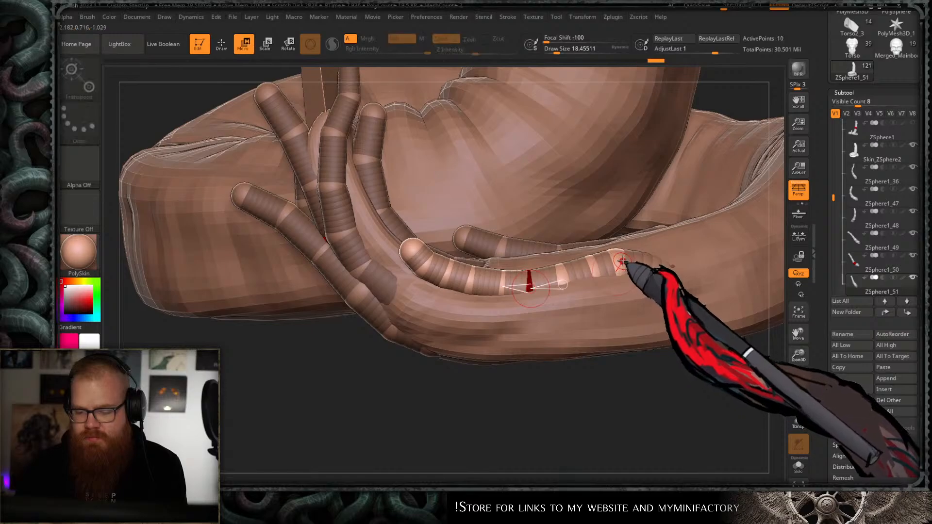
- Add a ZSphere at the base end of tentacle ZSphere1_51 and adjust the joint near its tip with Scale
left_click_drag(628, 262, 650, 262)
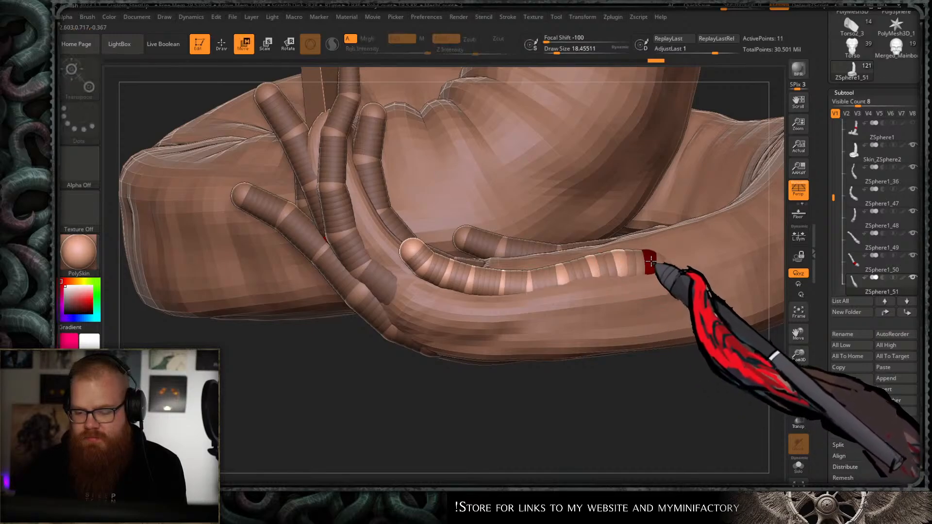
left_click_drag(502, 368, 536, 308, "alt")
left_click_drag(485, 406, 481, 311)
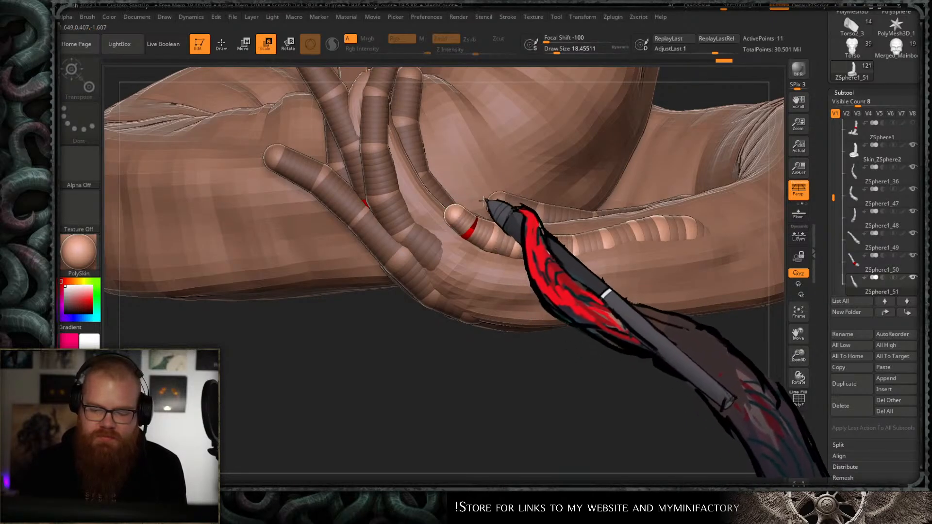
left_click_drag(566, 316, 539, 296)
- Preview the adaptive skin of tentacle ZSphere1_51 and switch to tentacle ZSphere1_52
key("a")
left_click_drag(602, 200, 442, 287)
left_click(443, 290, "alt")
mouse_move(487, 258)
left_mouse_down("alt")
mouse_move(474, 246)
mouse_move(536, 237)
left_mouse_up("alt")
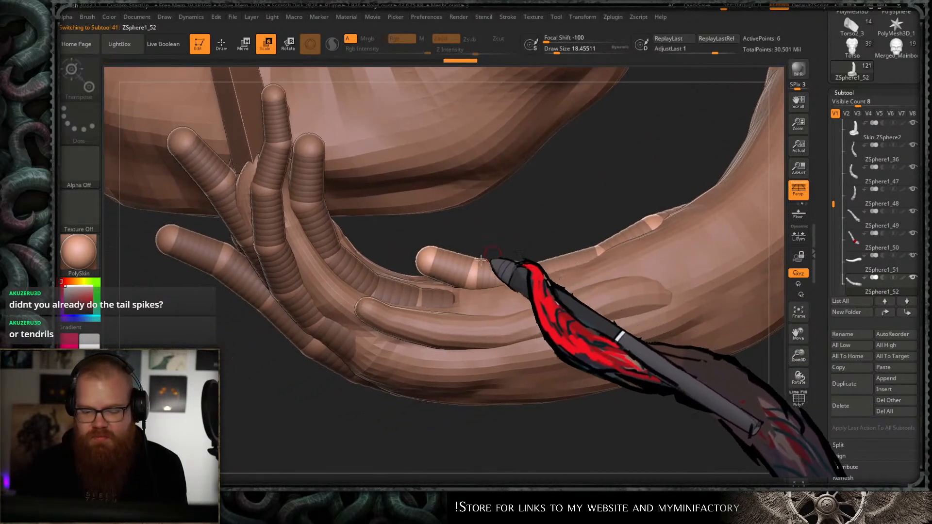
key("q")
left_click(448, 268)
key("w")
right_click_drag(511, 273, 471, 274, "alt")
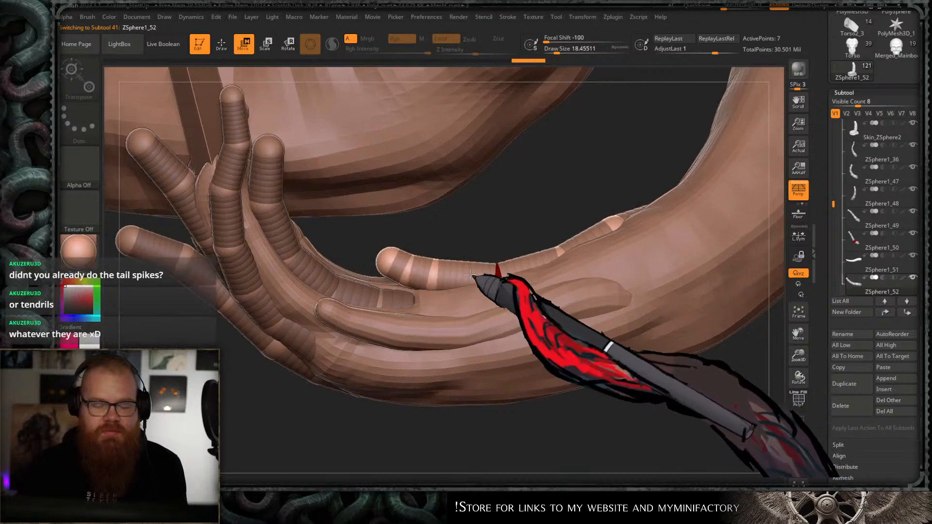
key("ctrl+z")
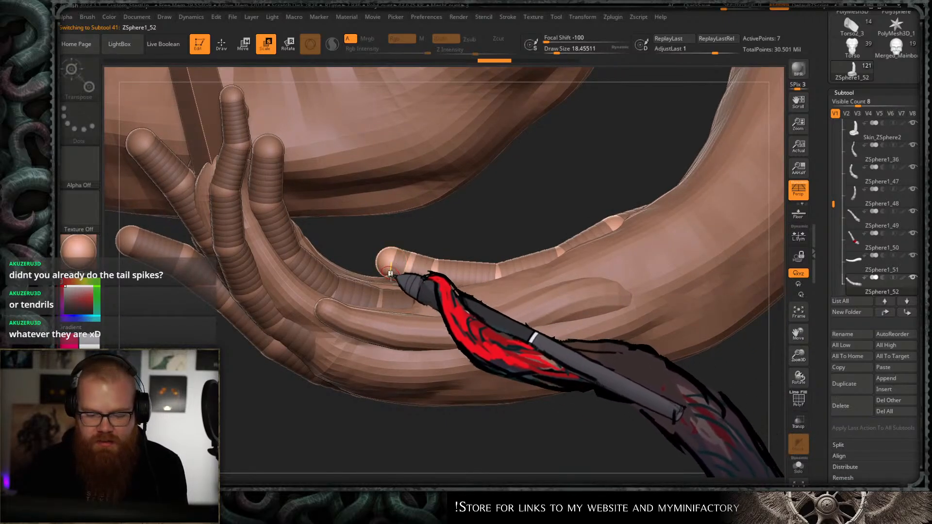
key("ctrl+z")
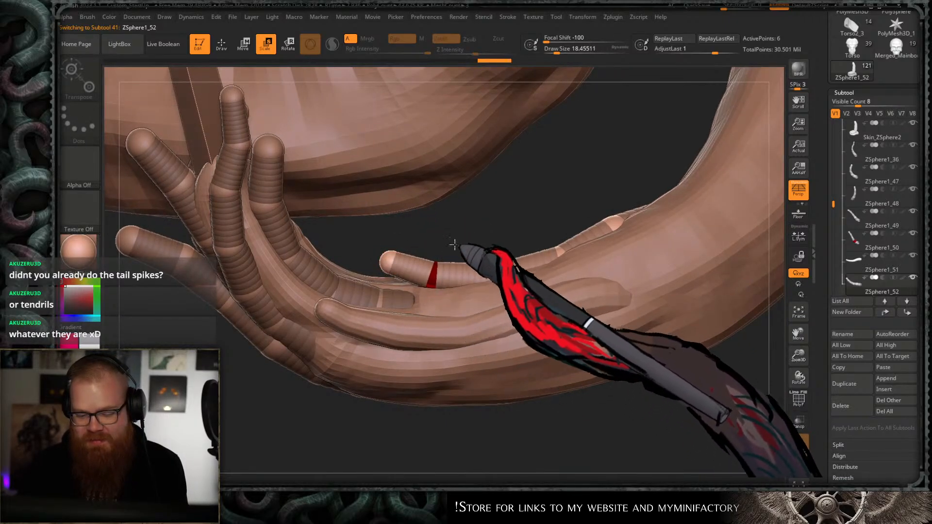
- Insert three ZSpheres between the existing joints from the tip to the middle of tentacle ZSphere1_52
key("q")
left_click(411, 269)
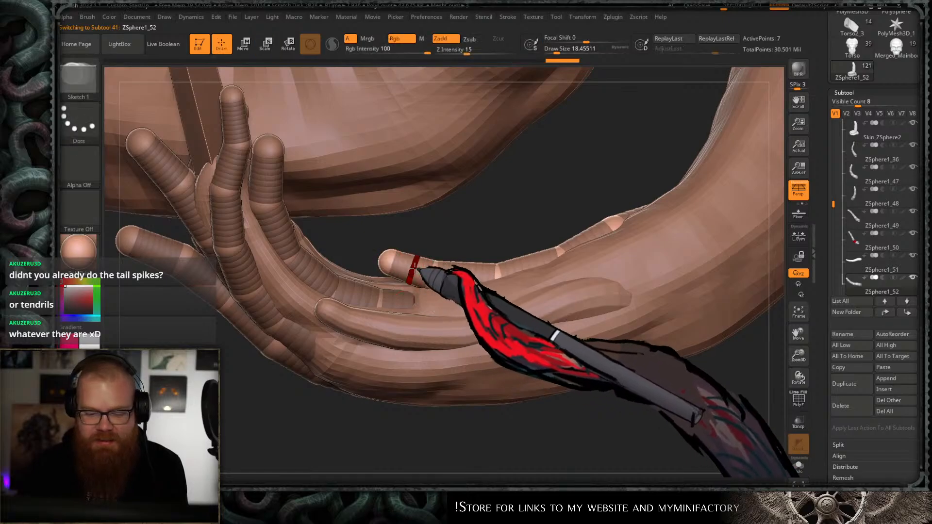
key("w")
key("q")
left_click(467, 274)
key("w")
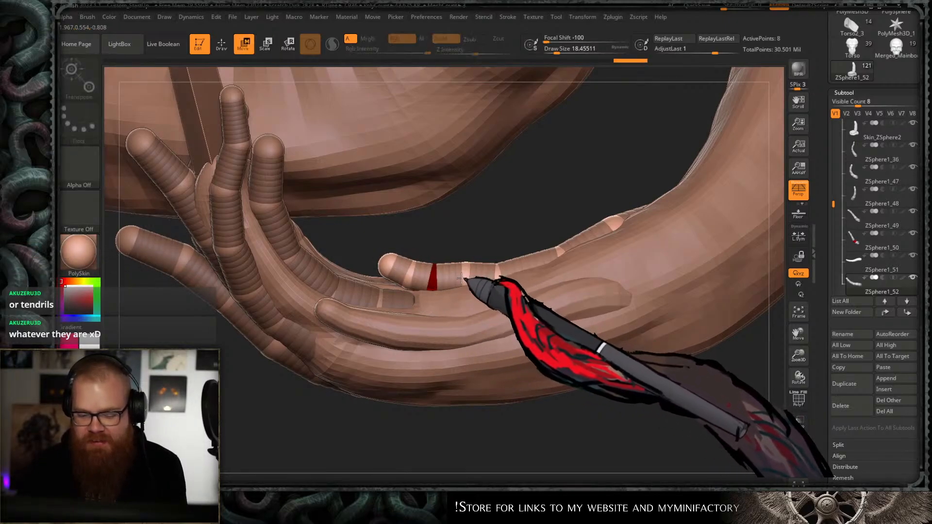
key("q")
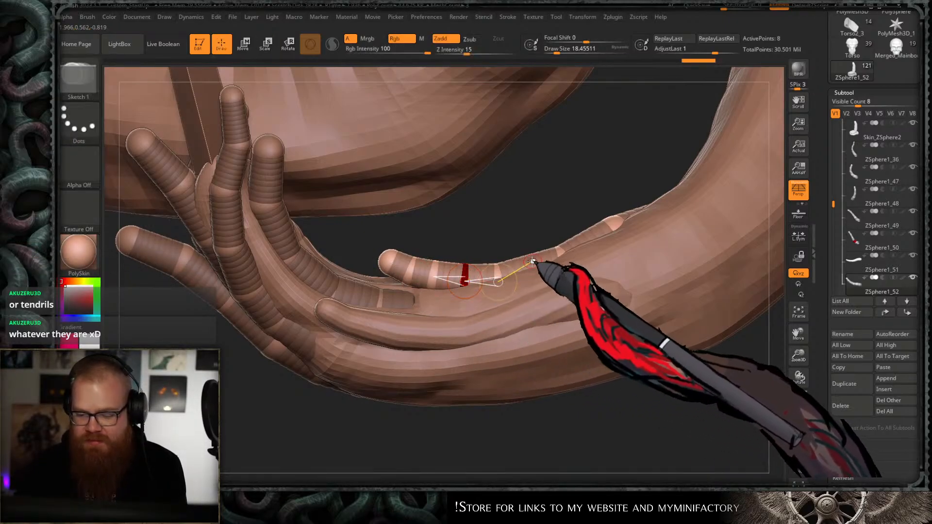
left_click(534, 264)
key("w")
- Insert two more ZSpheres between the joints at the base end of tentacle ZSphere1_52
right_click_drag(630, 277, 504, 292, "alt")
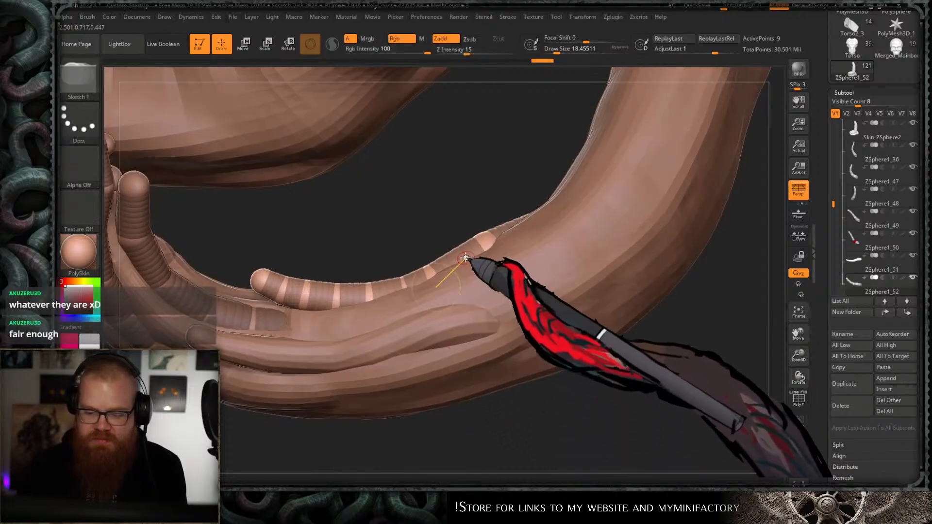
key("q")
left_click(462, 258)
key("w")
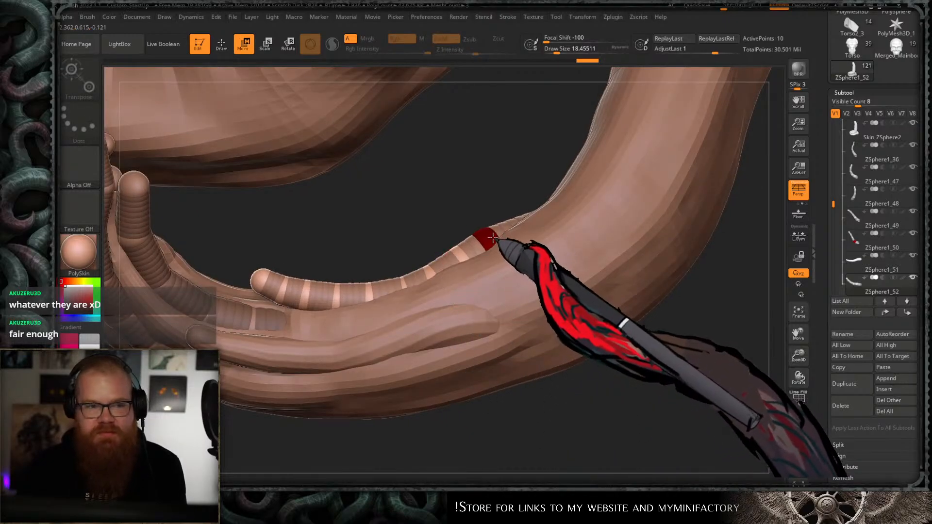
key("q")
left_click(514, 223)
key("w")
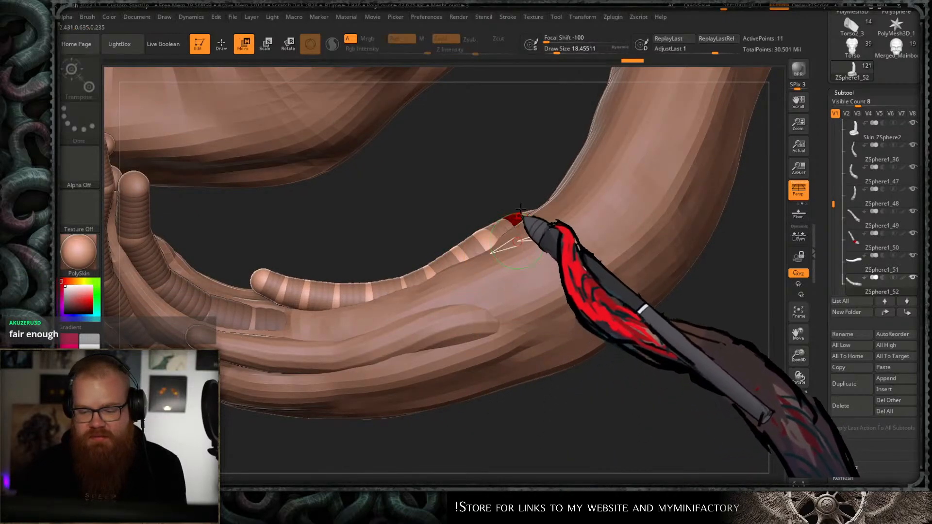
- Move the joints of tentacle ZSphere1_52 so it follows the inner edge of the tail in a smooth curve
right_click_drag(521, 210, 549, 226)
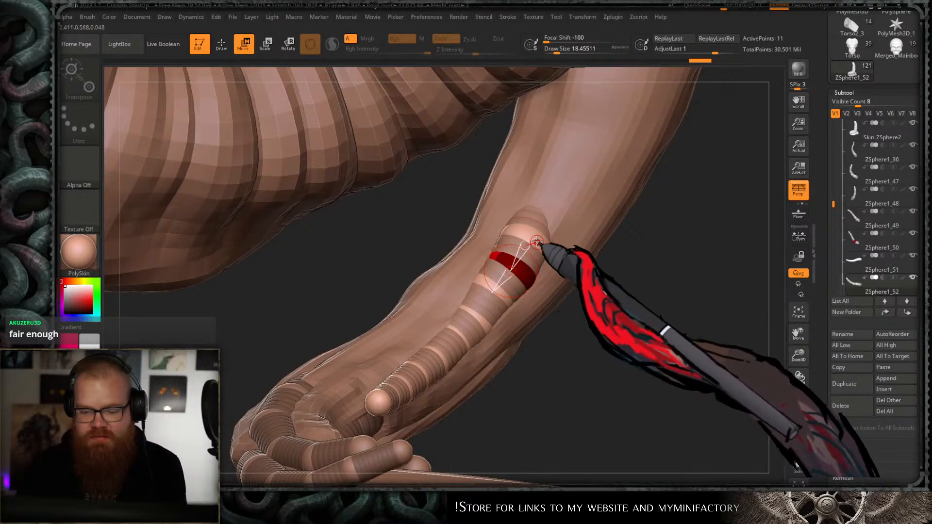
left_click_drag(487, 323, 493, 316)
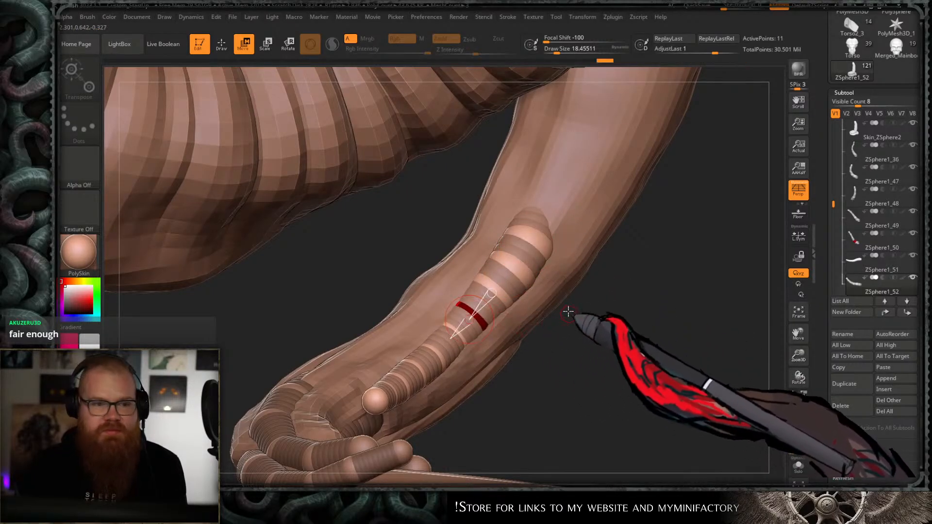
right_click_drag(601, 374, 441, 383, "alt")
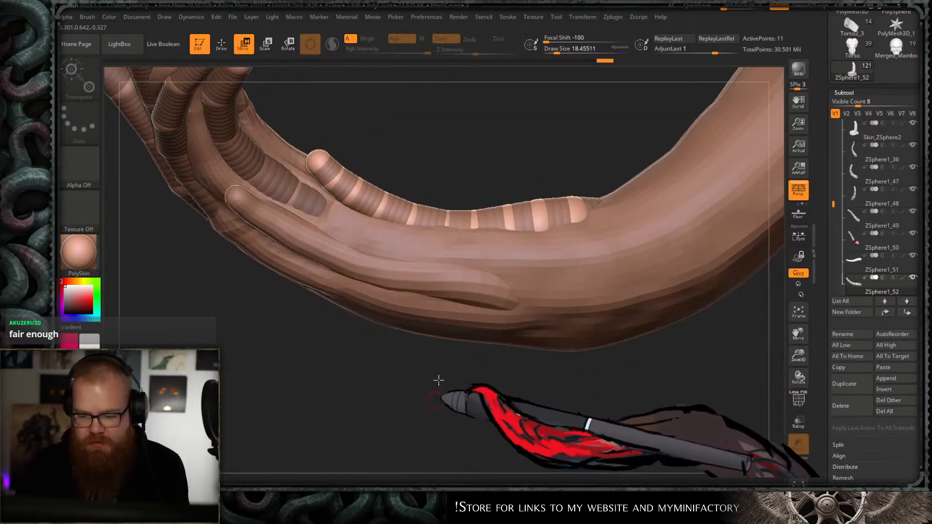
mouse_move(561, 218)
left_mouse_down()
mouse_move(527, 219)
mouse_move(545, 207)
left_mouse_up()
key("ctrl+z")
left_click(567, 214)
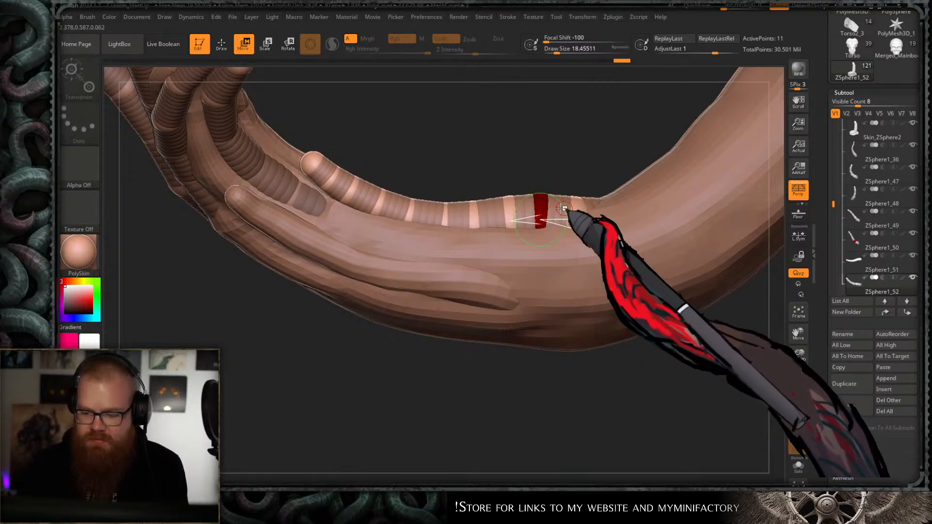
- Rotate a middle joint of tentacle ZSphere1_52 slightly and preview its adaptive skin
key("r")
left_click_drag(476, 217, 477, 220)
left_click_drag(404, 316, 515, 389, "alt")
left_click_drag(466, 283, 505, 304, "alt")
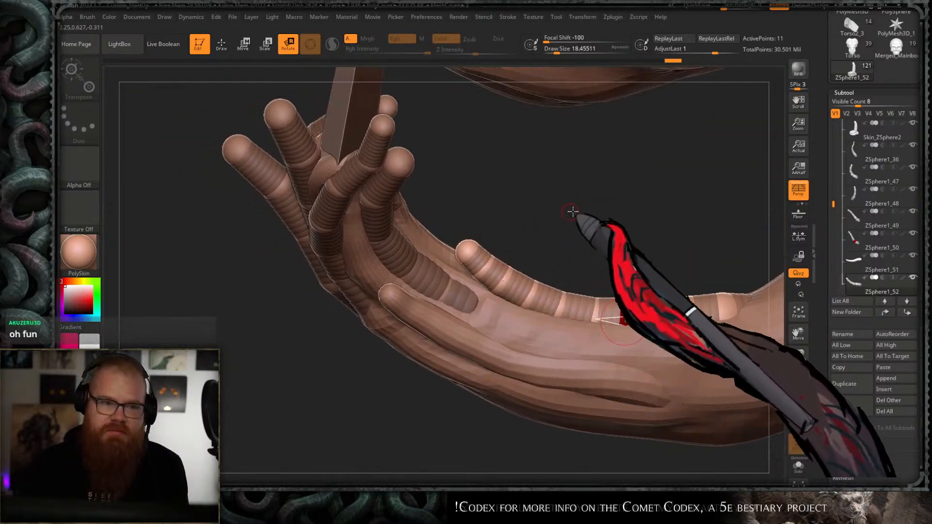
left_click_drag(572, 208, 584, 194)
key("a")
- Switch to tentacle ZSphere1_47, insert two ZSpheres in its upper part and curl the tip inward with Rotate
left_click_drag(440, 284, 466, 306, "alt")
left_click(462, 308, "alt")
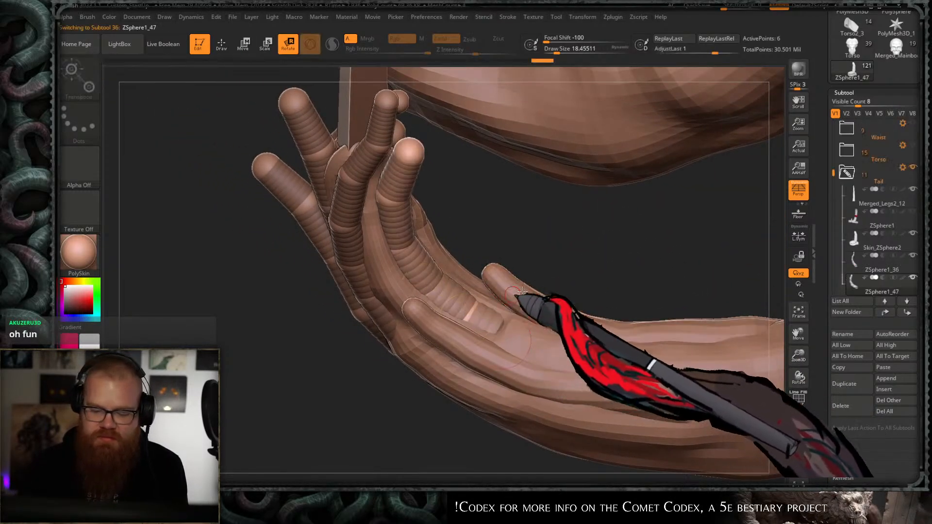
left_click_drag(527, 290, 514, 370)
left_click_drag(311, 451, 313, 431)
left_click_drag(425, 273, 422, 366, "alt")
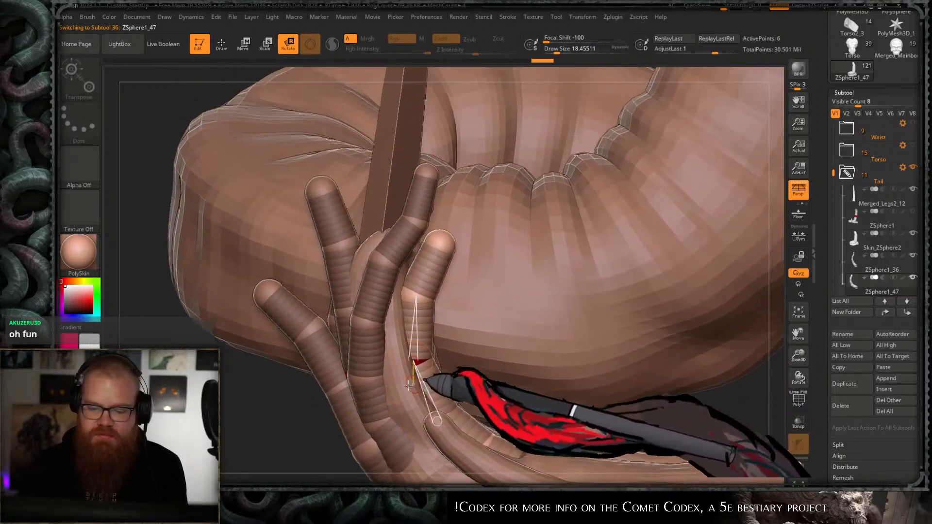
left_click_drag(317, 433, 347, 425)
left_click_drag(403, 406, 416, 336, "alt")
left_click_drag(465, 195, 462, 213)
key("q")
left_click(450, 195)
key("r")
left_click_drag(458, 285, 467, 240, "alt")
left_click_drag(318, 423, 282, 434)
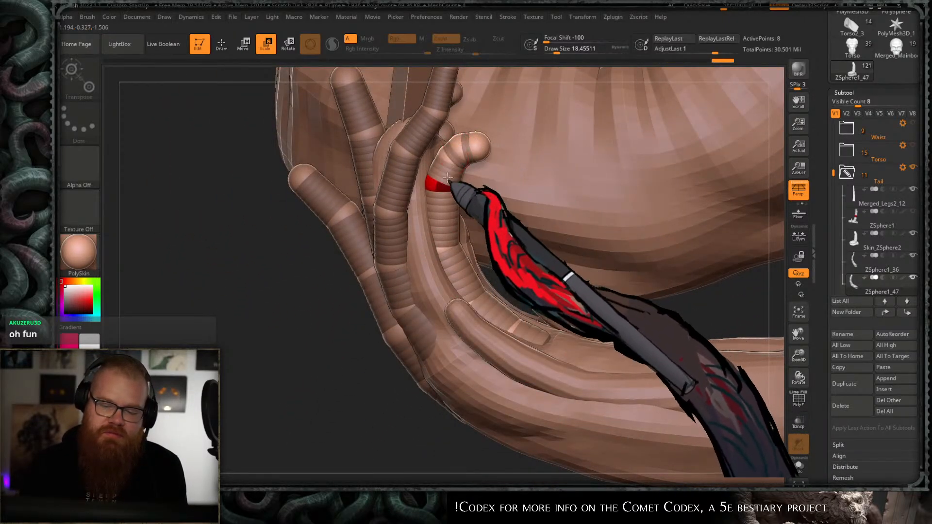
- Insert two ZSpheres between the joints along the middle section of tentacle ZSphere1_47
left_click_drag(357, 381, 318, 386)
key("q")
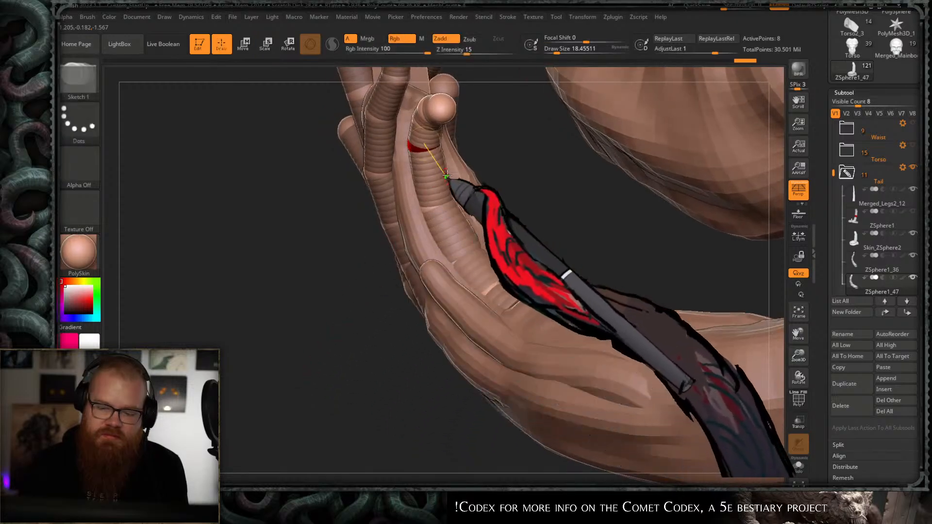
left_click_drag(363, 365, 377, 337)
left_click_drag(372, 292, 424, 267)
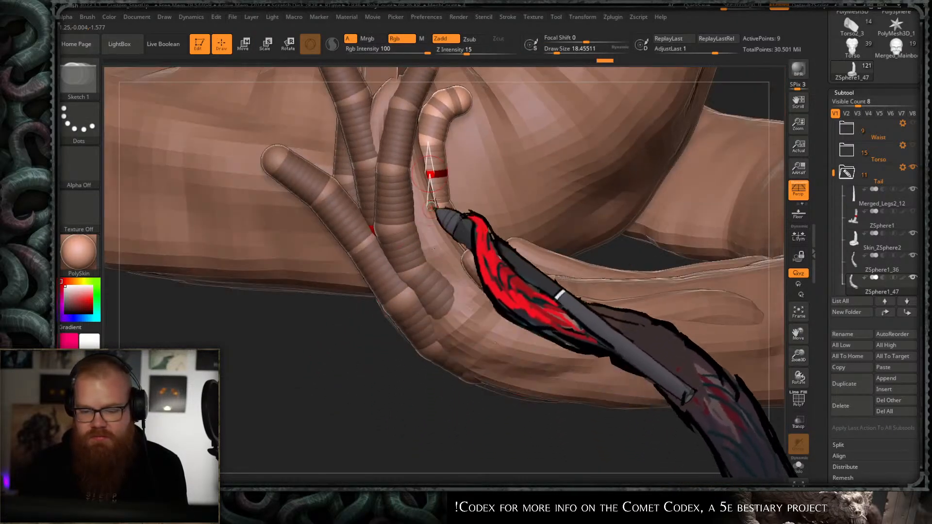
key("w")
left_click_drag(360, 361, 325, 391)
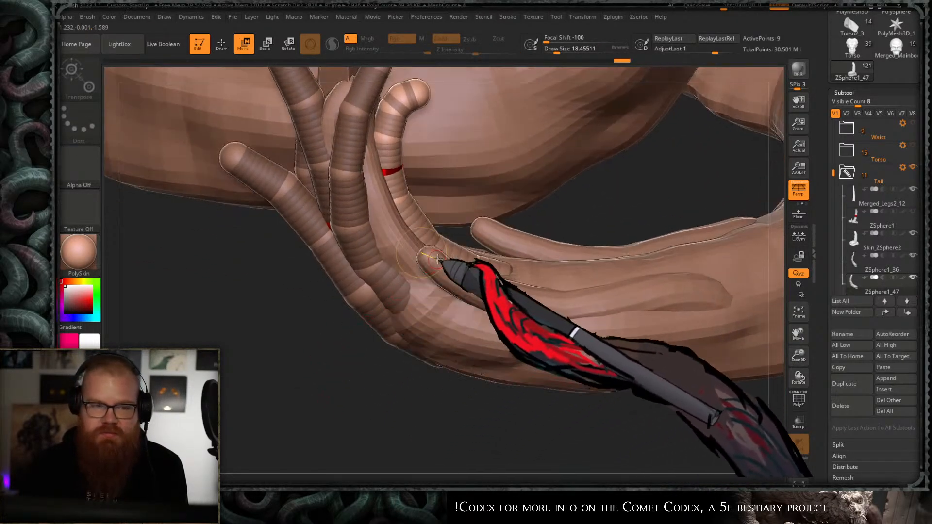
key("q")
left_click(418, 222)
key("w")
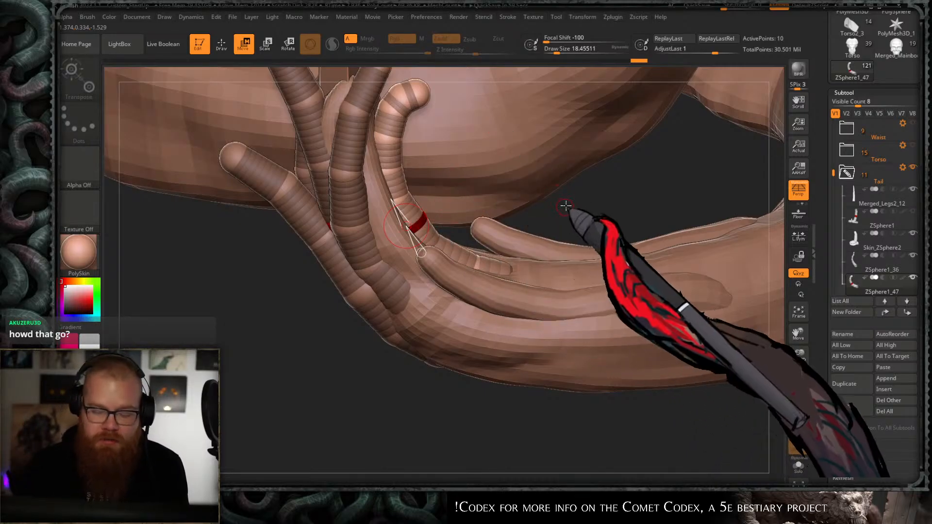
- Insert a ZSphere near the base of tentacle ZSphere1_47 and move the lower joints into a smooth curve
left_click_drag(564, 203, 403, 204)
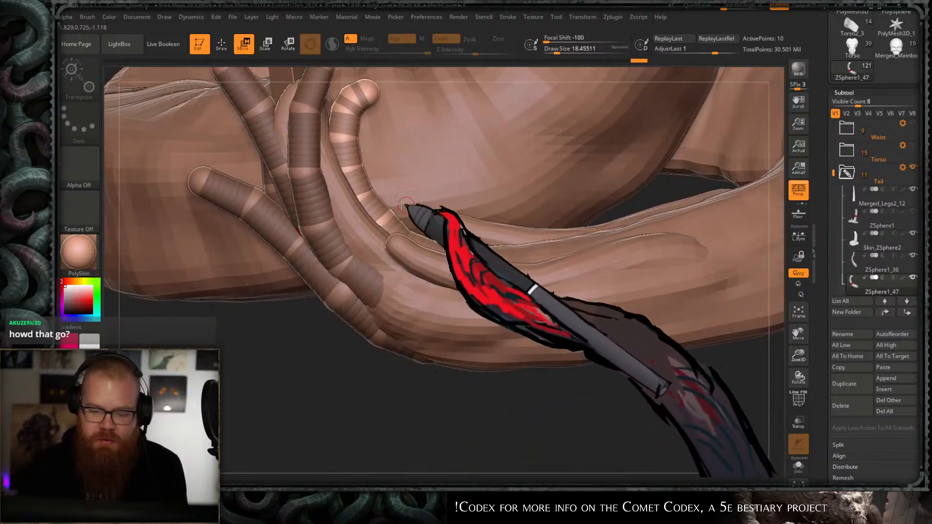
left_click_drag(397, 253, 406, 249)
key("ctrl+z")
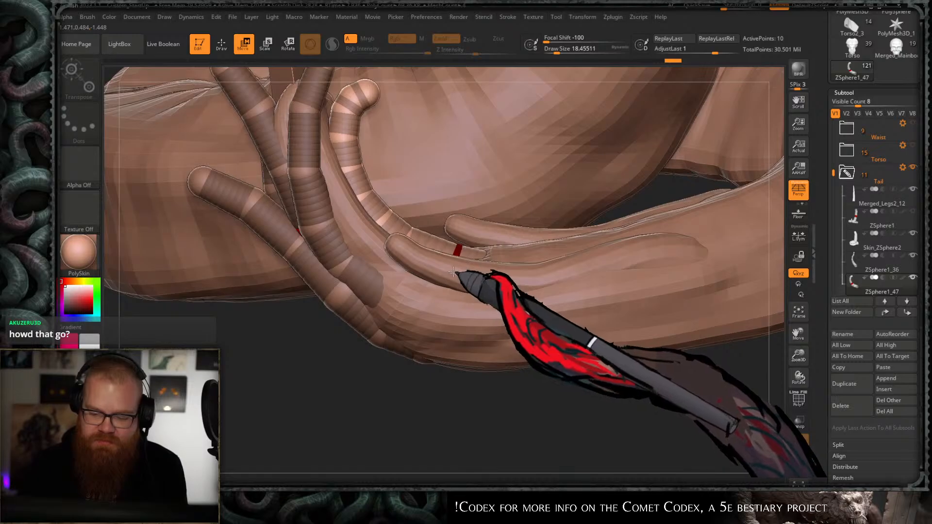
left_click_drag(443, 252, 432, 246)
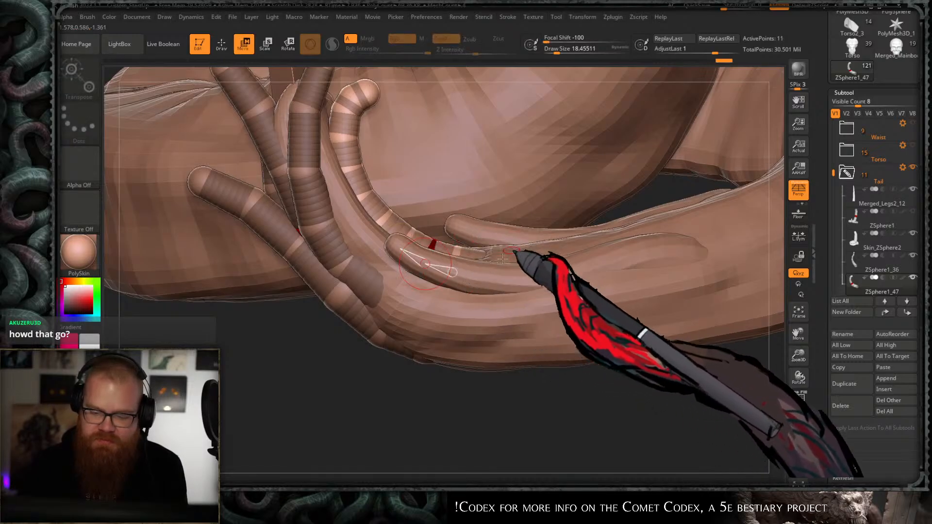
right_click_drag(503, 260, 456, 292, "ctrl")
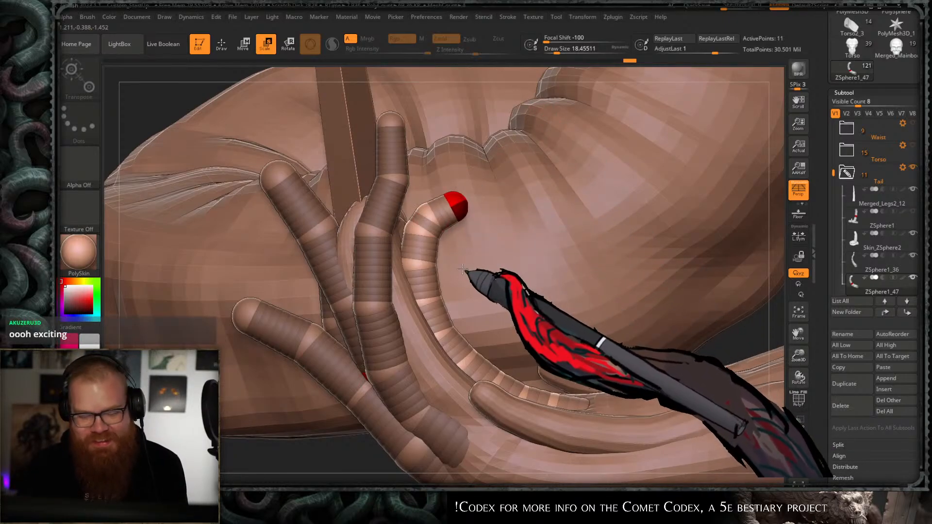
- Insert two ZSpheres in the curled end of tentacle ZSphere1_47 and move its joints to round the curl
right_click_drag(270, 480, 298, 410, "alt")
key("w")
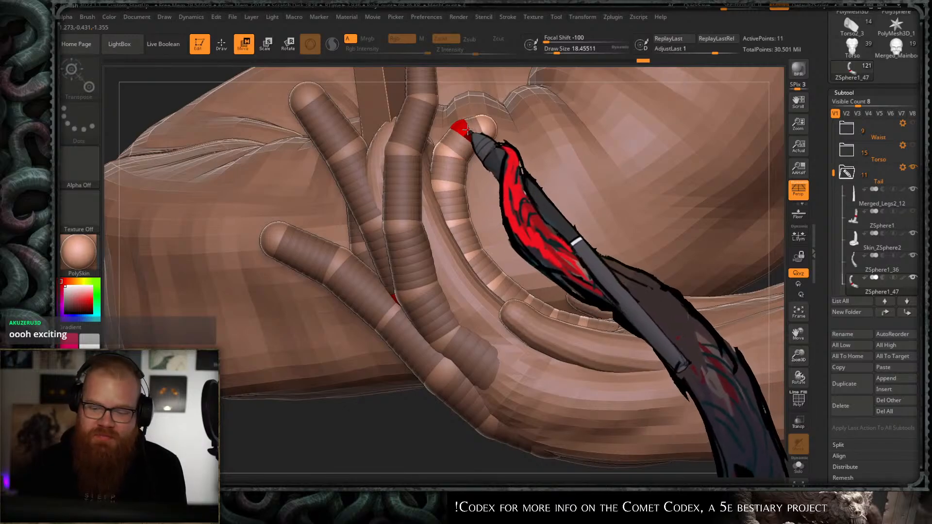
left_click_drag(468, 130, 461, 135)
mouse_move(356, 412)
left_mouse_down()
mouse_move(326, 422)
mouse_move(279, 516)
left_mouse_up()
key("q")
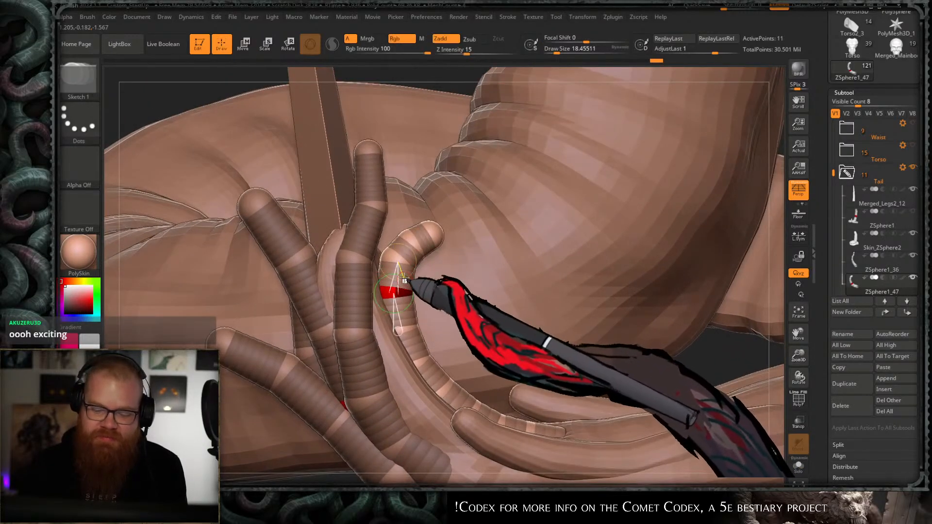
key("w")
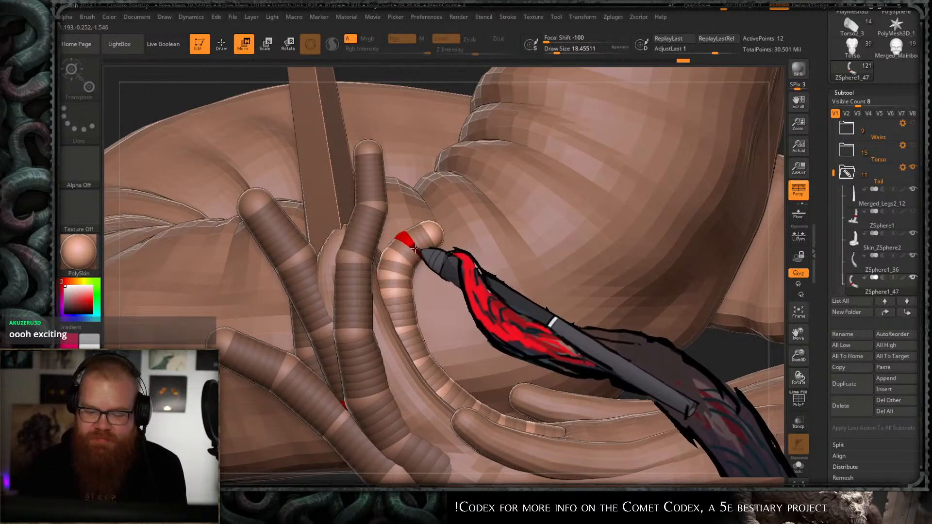
left_click_drag(415, 248, 421, 242)
left_click_drag(453, 325, 461, 203, "alt")
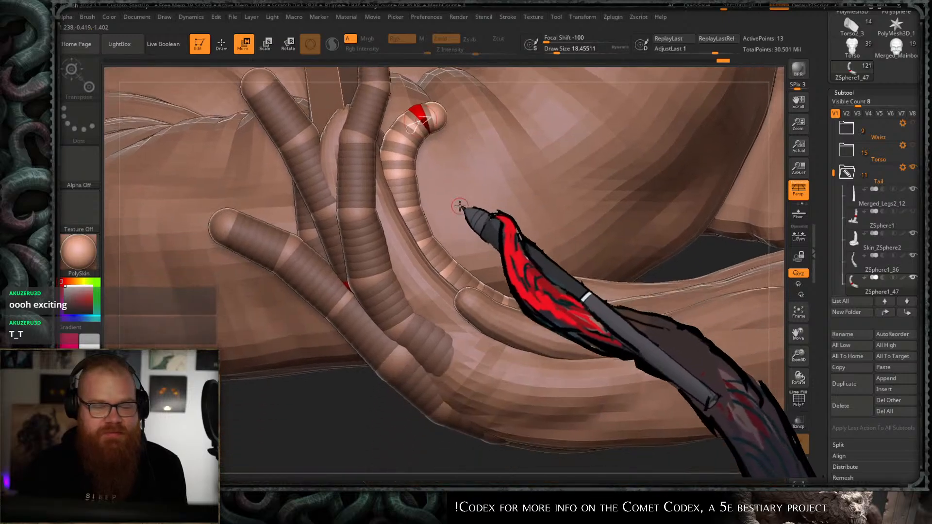
- Insert another ZSphere midway along tentacle ZSphere1_47, just below its straight upper section
mouse_move(340, 471)
left_mouse_down()
mouse_move(340, 441)
mouse_move(430, 312)
mouse_move(330, 401)
mouse_move(383, 408)
left_mouse_up()
key("q")
left_click(421, 235)
key("w")
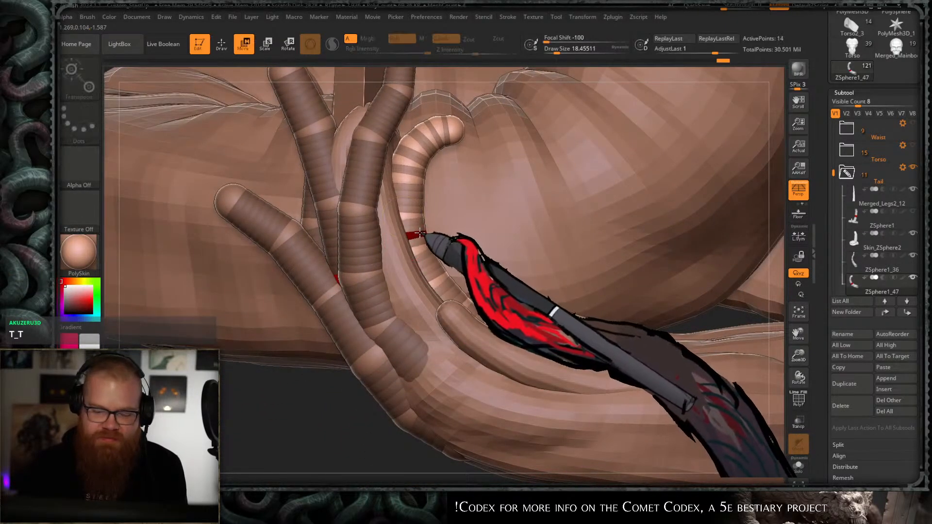
key("q")
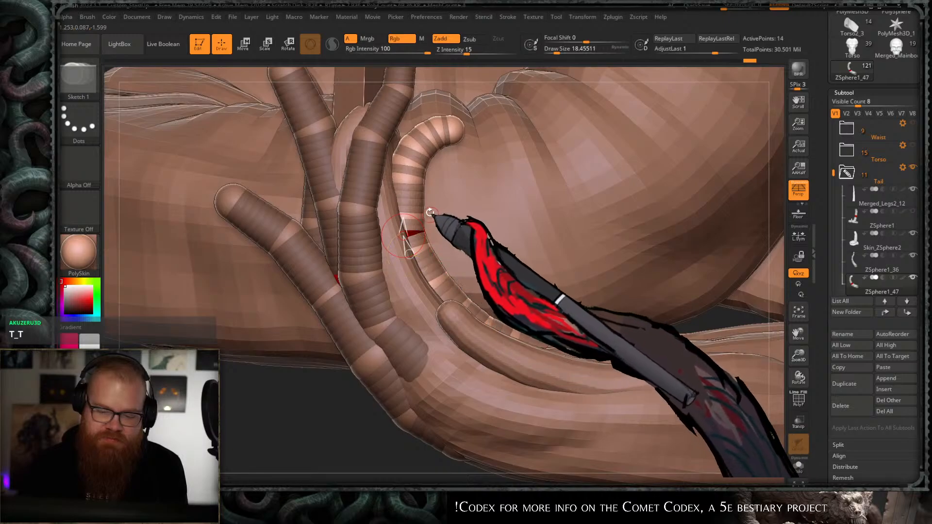
- Preview the adaptive skin of tentacle ZSphere1_47 and check its curl from another side
right_click_drag(485, 272, 495, 220, "ctrl")
left_click_drag(395, 374, 386, 327)
right_click_drag(464, 204, 471, 262, "ctrl")
right_click_drag(365, 381, 354, 336, "ctrl")
key("a")
left_click_drag(393, 360, 451, 283)
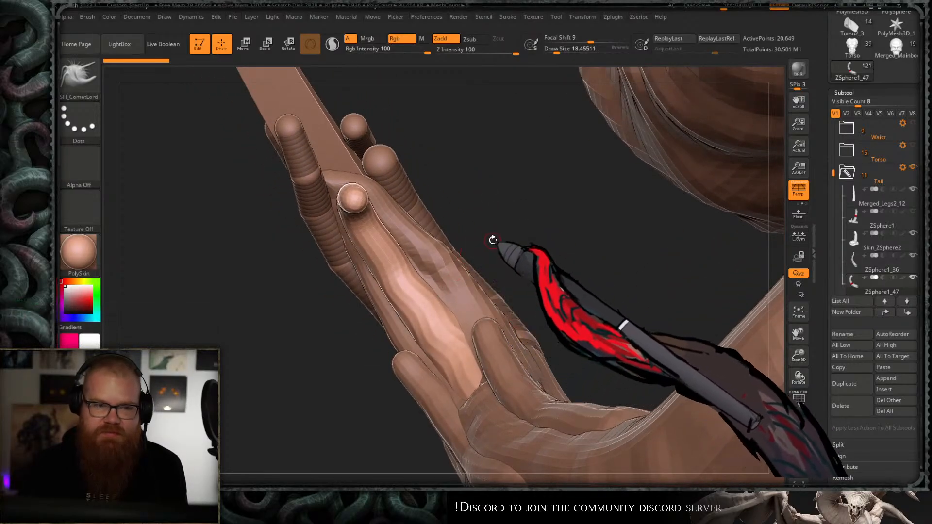
- Enlarge the brush and smooth the tip of the Skin_ZSphere2 tail surface between the tentacles
key("s")
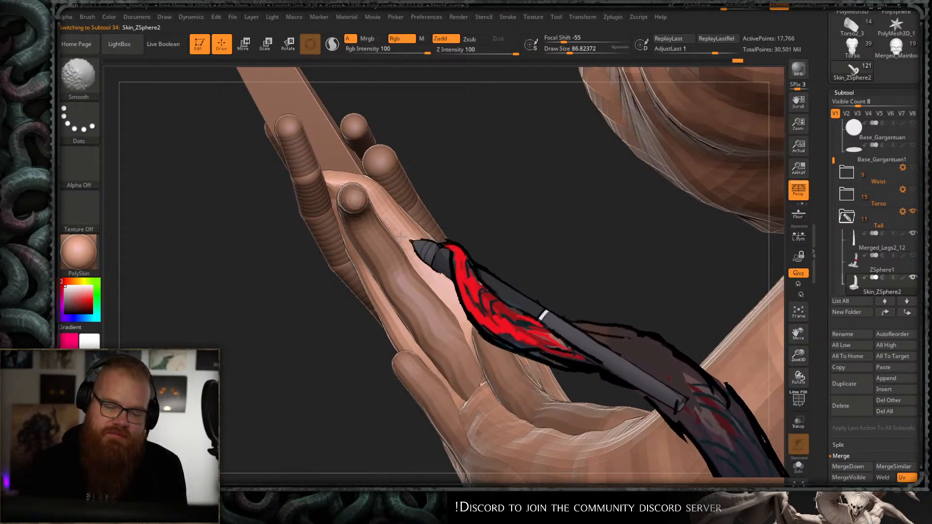
mouse_move(333, 192)
left_mouse_down()
mouse_move(478, 183)
mouse_move(509, 136)
mouse_move(444, 253)
mouse_move(475, 237)
left_mouse_up()
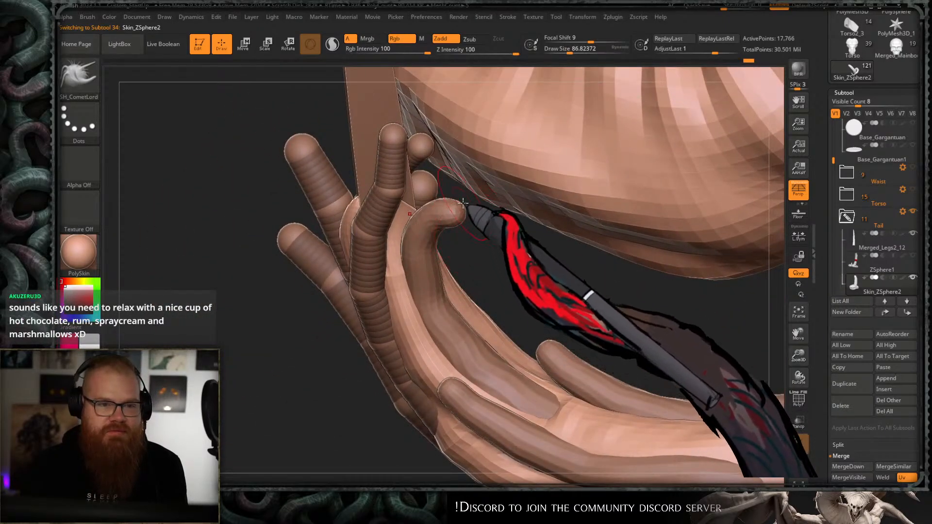
left_click_drag(464, 200, 250, 275)
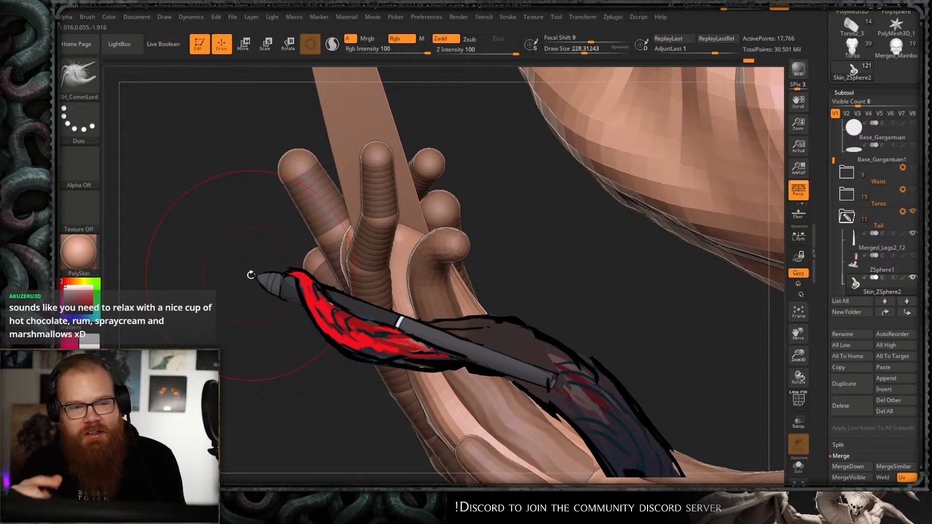
mouse_move(251, 275)
left_mouse_down()
mouse_move(537, 209)
mouse_move(429, 118)
mouse_move(465, 94)
mouse_move(517, 141)
mouse_move(557, 246)
mouse_move(602, 183)
mouse_move(704, 224)
mouse_move(587, 222)
left_mouse_up()
left_click_drag(514, 219, 505, 271, "shift")
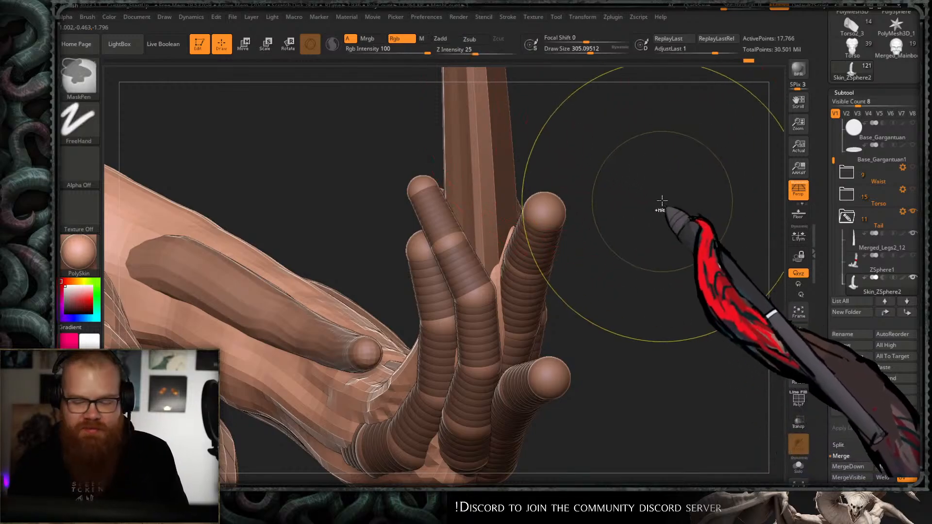
mouse_move(662, 204)
left_mouse_down()
mouse_move(643, 154)
mouse_move(613, 189)
mouse_move(553, 214)
mouse_move(520, 137)
mouse_move(539, 201)
mouse_move(483, 191)
mouse_move(558, 129)
mouse_move(486, 199)
left_mouse_up()
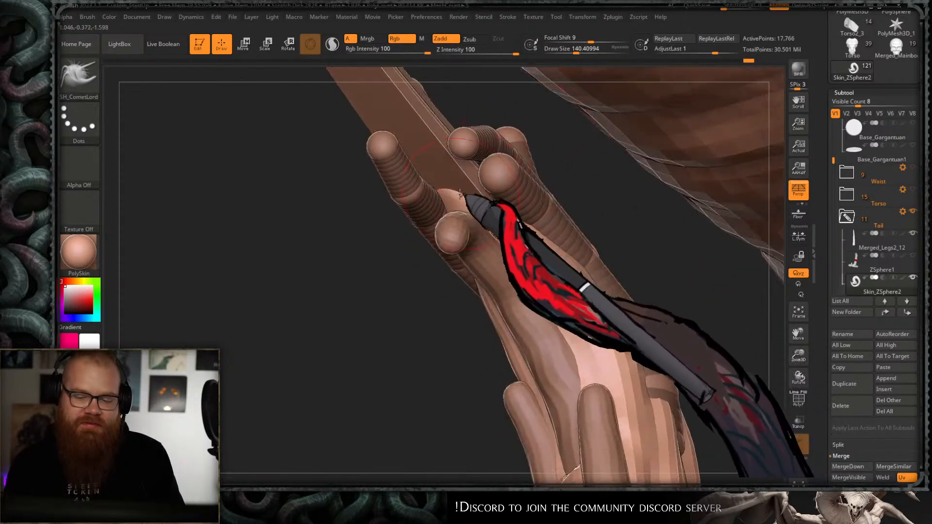
- Add volume to the Skin_ZSphere2 tail tip with the ClayBuildup brush, smooth it and check it from several sides
key("b")
key("c")
key("b")
key("s")
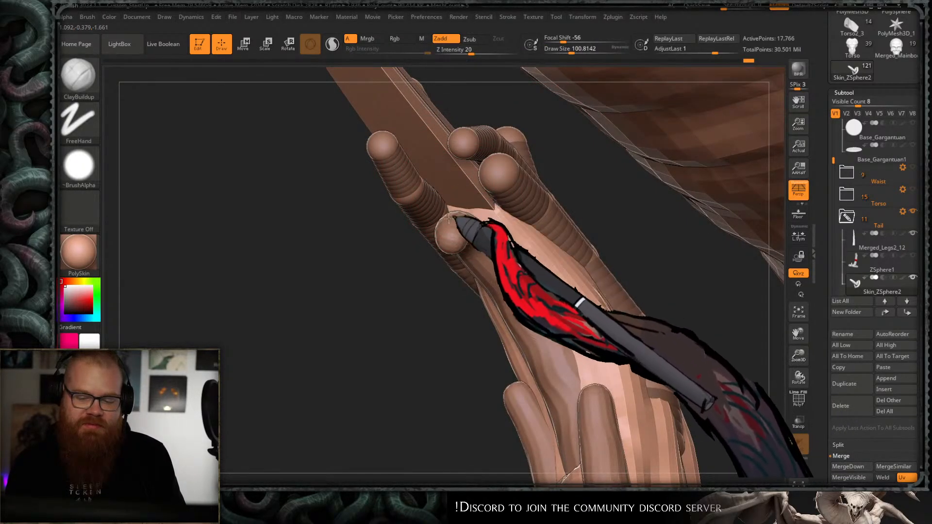
left_click_drag(500, 216, 539, 247, "shift")
mouse_move(552, 254)
right_mouse_down()
mouse_move(401, 308)
mouse_move(466, 258)
right_mouse_up()
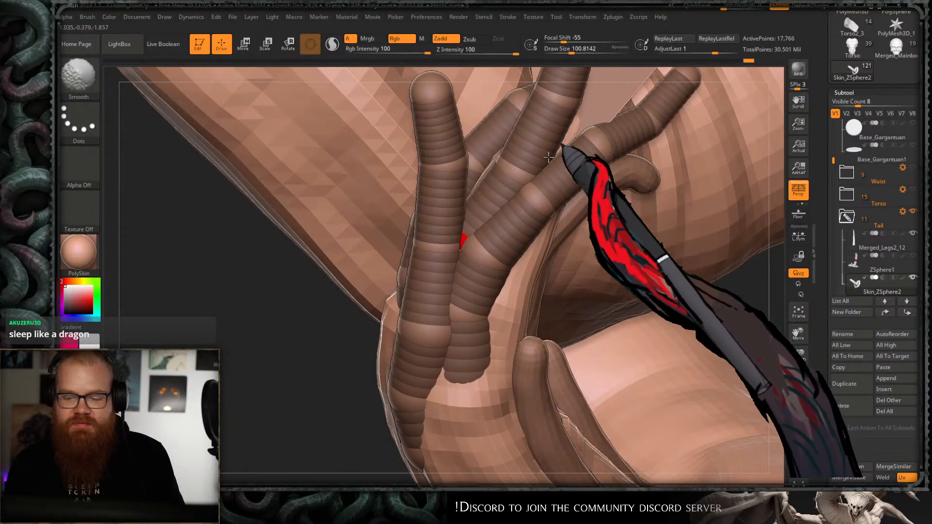
mouse_move(560, 152)
right_mouse_down()
mouse_move(296, 364)
mouse_move(616, 121)
mouse_move(638, 145)
mouse_move(410, 126)
right_mouse_up()
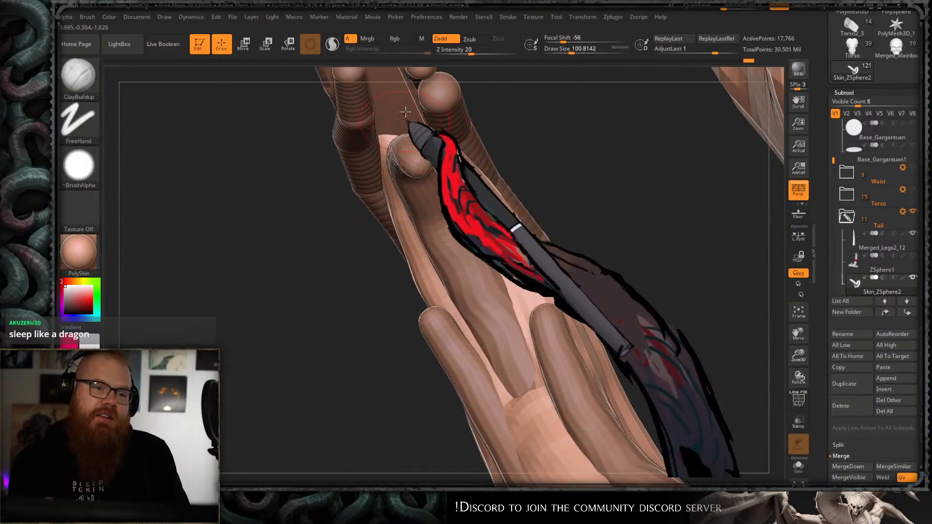
mouse_move(541, 178)
right_mouse_down()
mouse_move(545, 201)
mouse_move(597, 141)
mouse_move(545, 167)
mouse_move(358, 347)
mouse_move(433, 234)
right_mouse_up()
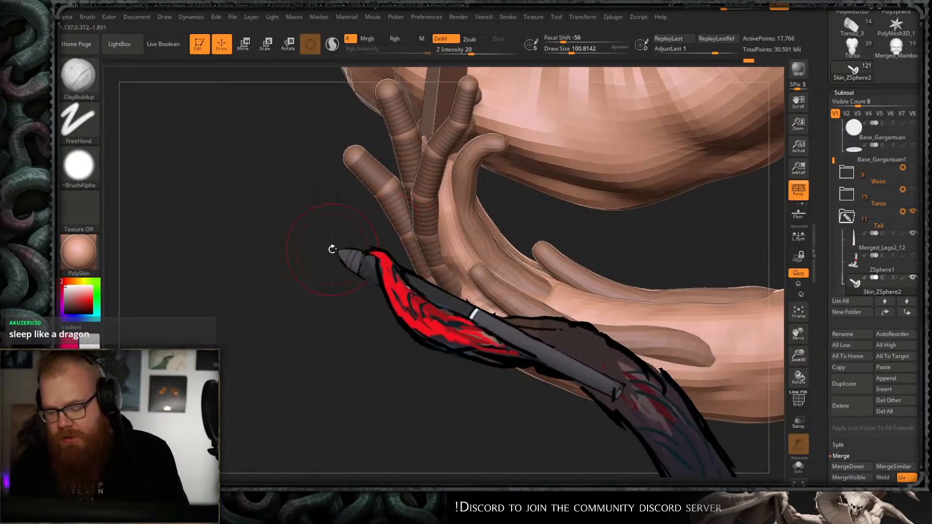
right_click_drag(374, 233, 427, 256, "ctrl")
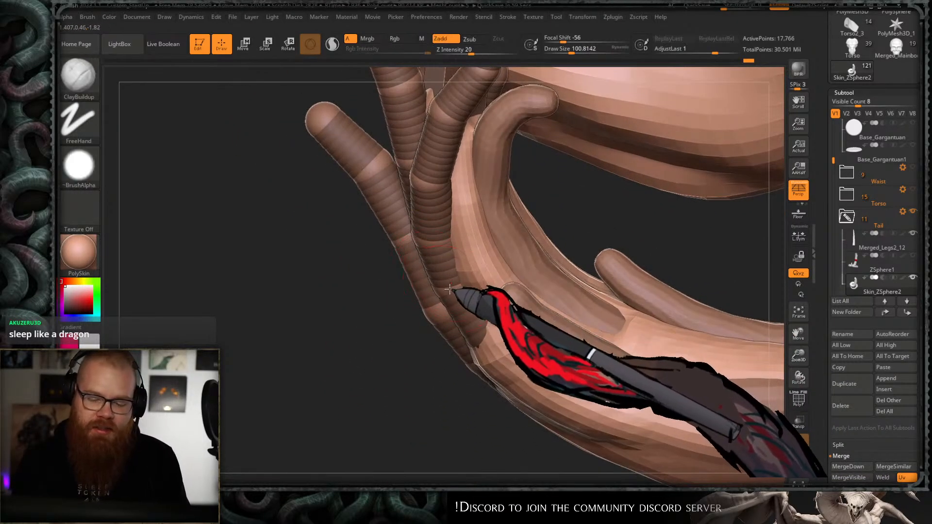
- Select tentacle ZSphere1_36 and move its lowest joints to seat its base against the tail
left_click(446, 285, "alt")
right_click_drag(333, 358, 389, 324)
right_click_drag(456, 283, 476, 288, "ctrl")
left_click(428, 291)
key("w")
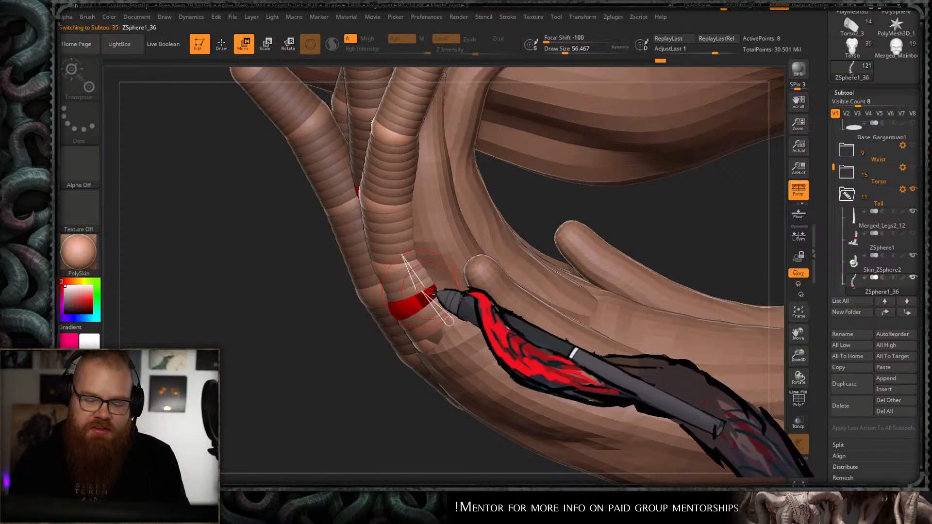
mouse_move(430, 292)
right_mouse_down()
mouse_move(429, 305)
mouse_move(436, 285)
right_mouse_up()
right_click_drag(432, 241, 441, 290)
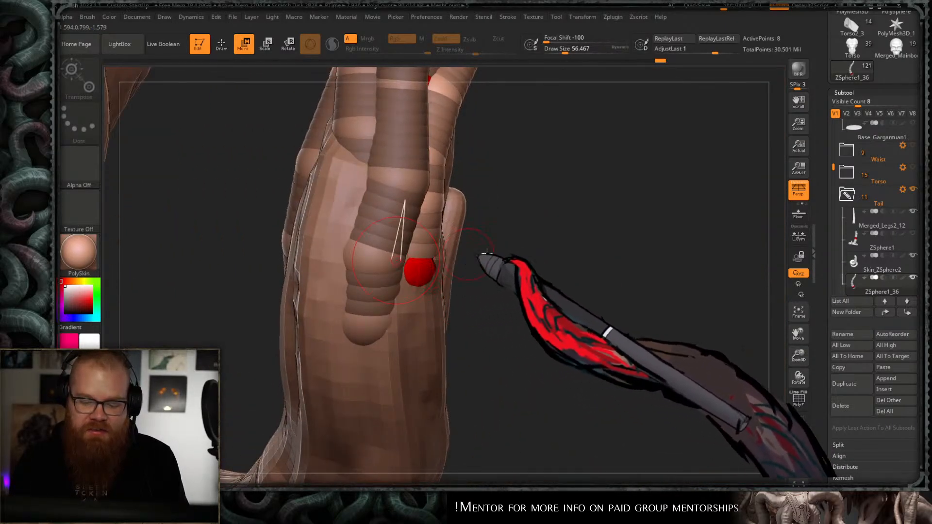
left_click(801, 462)
left_click(805, 477)
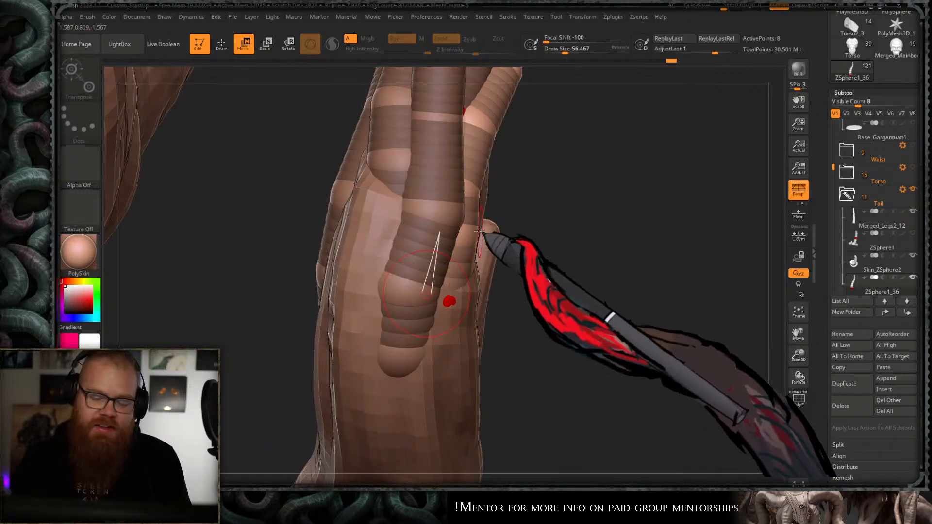
right_click_drag(479, 233, 541, 272)
left_click_drag(429, 377, 420, 381)
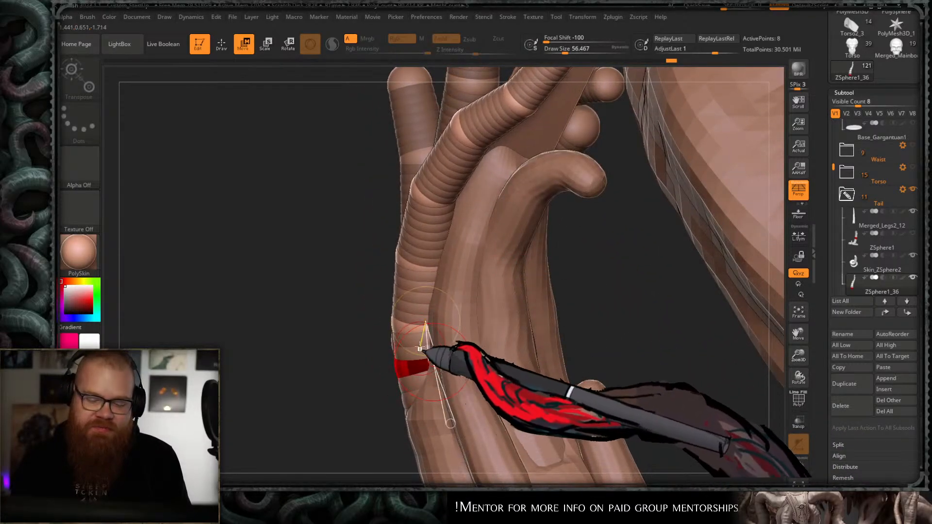
right_click_drag(420, 349, 622, 202)
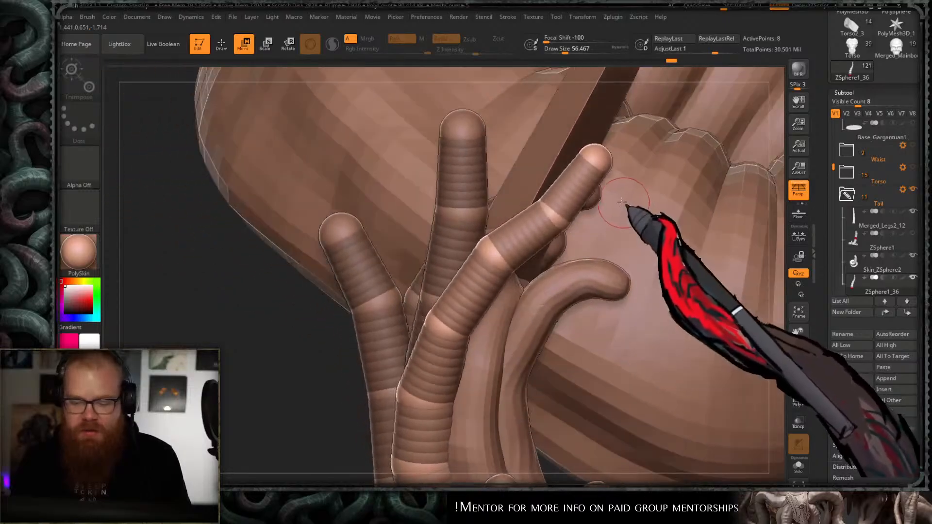
- Insert a ZSphere in the end segment of tentacle ZSphere1_36 and rotate the upper joints to bend the tip
key("r")
key("q")
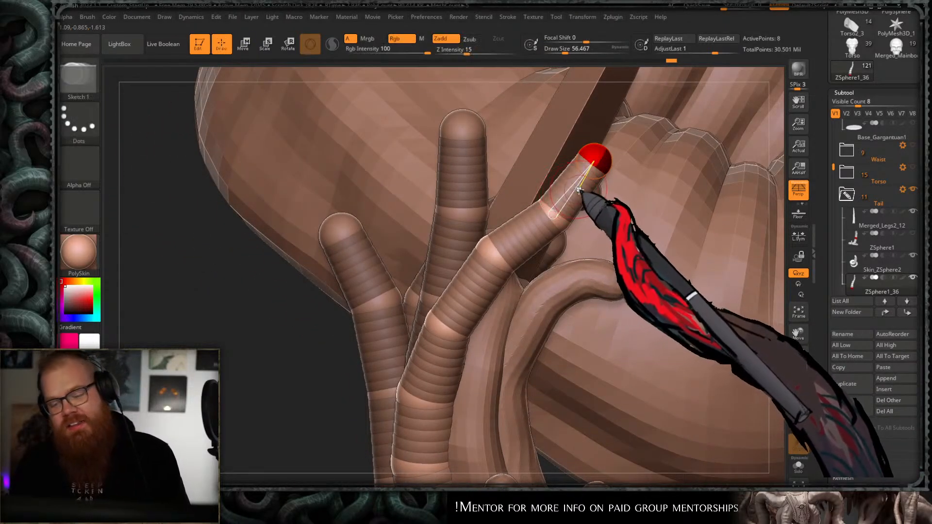
key("r")
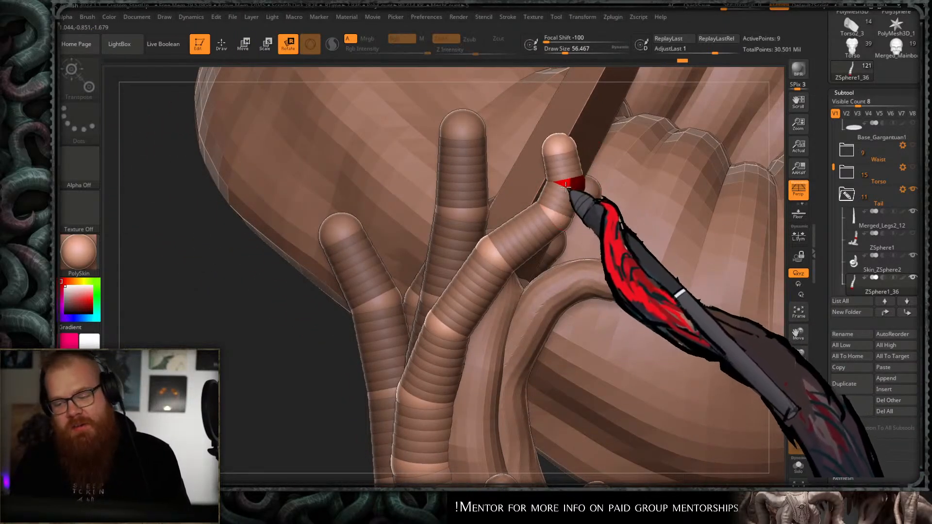
left_click_drag(297, 371, 251, 379)
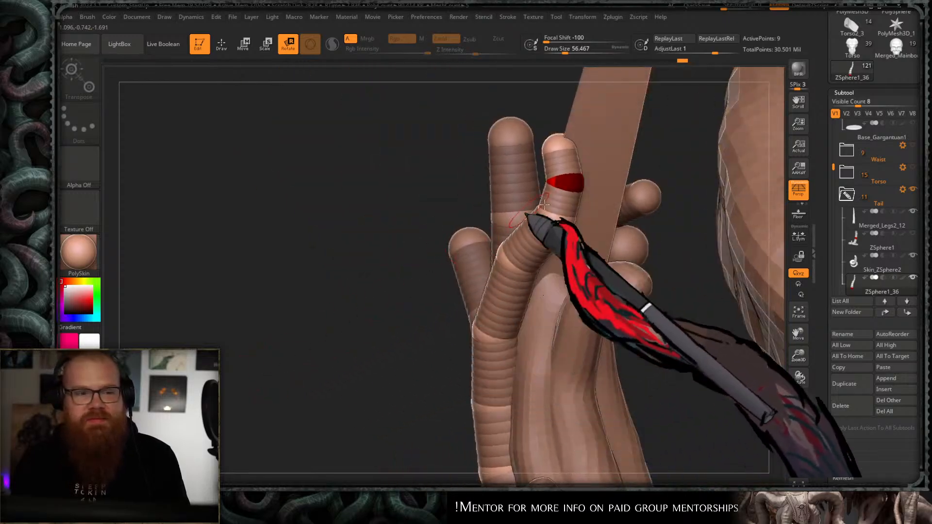
left_click_drag(674, 130, 542, 212, "alt")
left_click_drag(554, 253, 618, 217)
left_click_drag(496, 270, 422, 342, "alt")
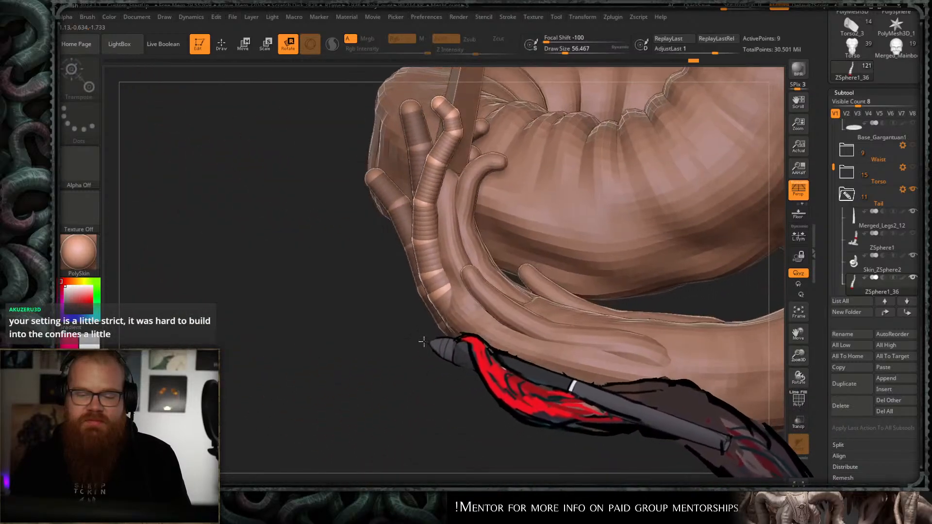
- Insert a ZSphere below the bent tip of tentacle ZSphere1_36 and move it to soften the upper bend
right_click_drag(424, 341, 470, 381)
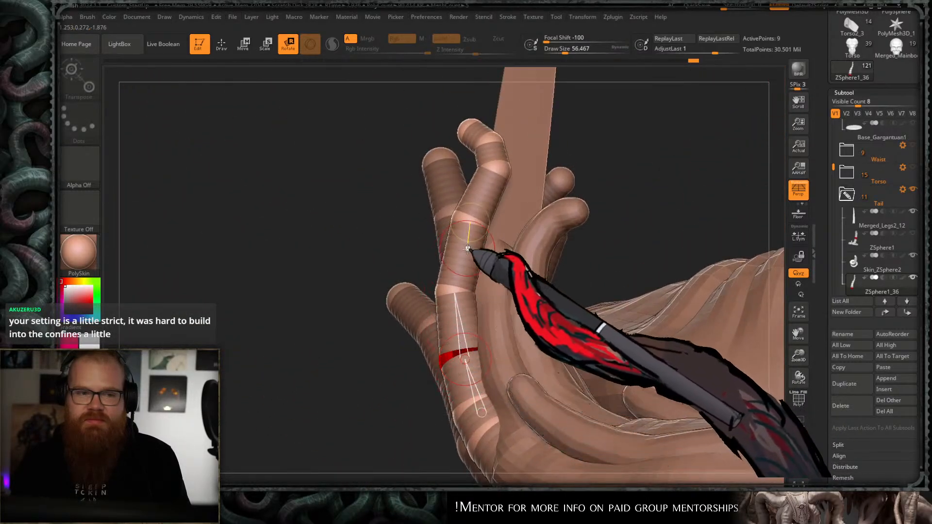
mouse_move(494, 302)
right_mouse_down("alt")
mouse_move(485, 282)
mouse_move(511, 247)
mouse_move(497, 292)
right_mouse_up("alt")
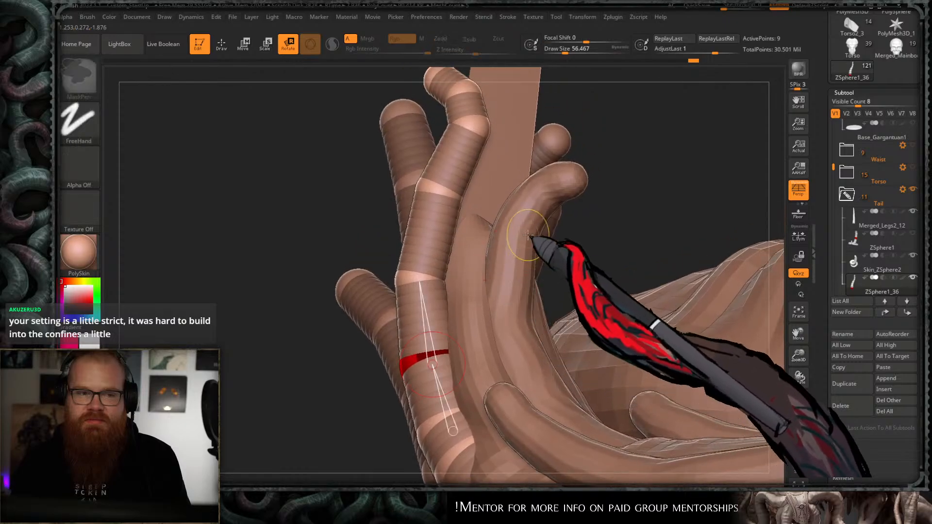
right_click_drag(528, 236, 546, 293, "ctrl")
key("q")
mouse_move(585, 258)
right_mouse_down()
mouse_move(614, 260)
mouse_move(594, 304)
right_mouse_up()
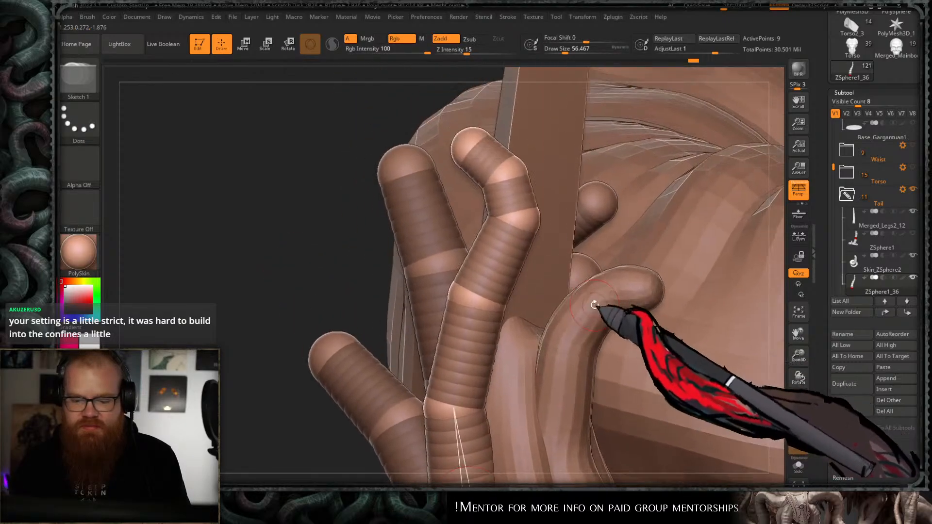
key("w")
right_click_drag(481, 350, 480, 270, "alt")
- Insert two more ZSpheres along the middle of tentacle ZSphere1_36 and move the joints into a smoother curve
key("q")
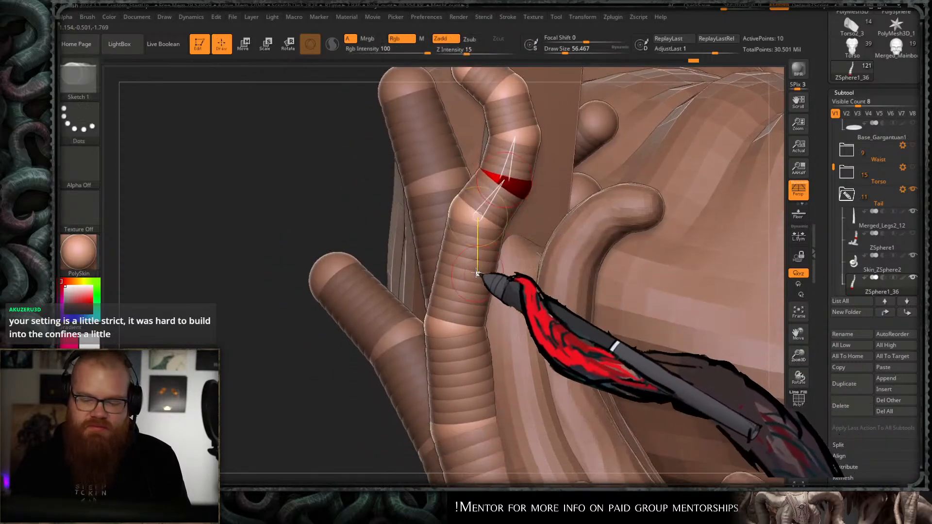
left_click(474, 268)
key("w")
right_click_drag(507, 373, 536, 232, "alt")
key("q")
left_click(452, 290)
key("w")
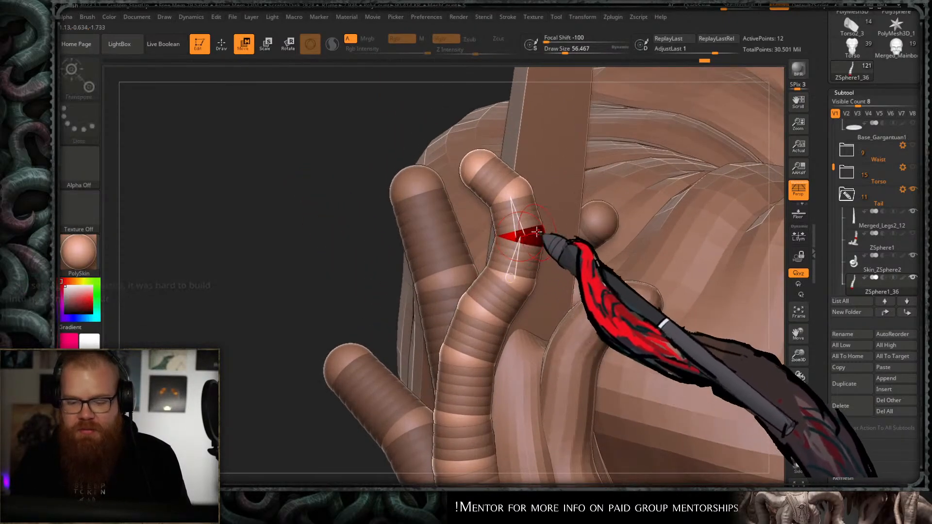
- Insert a ZSphere at the upper bend of tentacle ZSphere1_36, set the draw size to 1 and reposition the joint
key("q")
left_click(530, 218)
key("w")
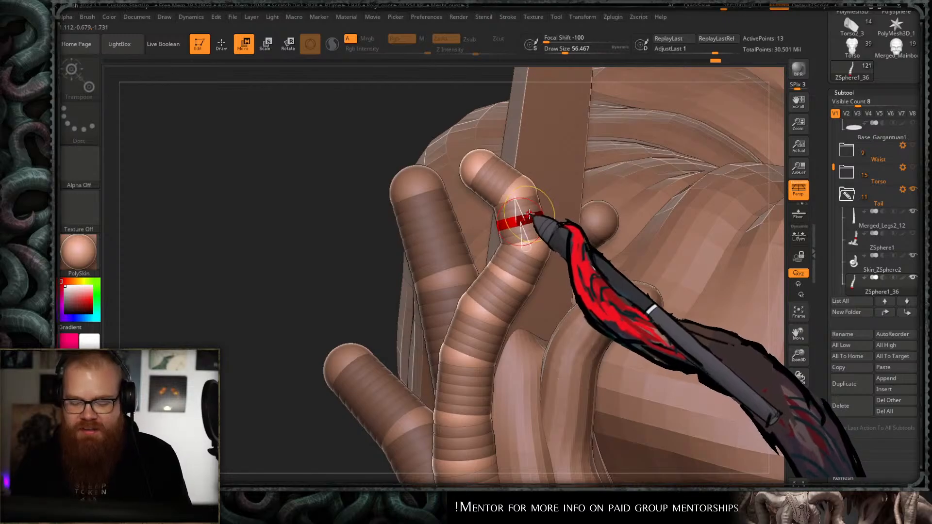
key("Return")
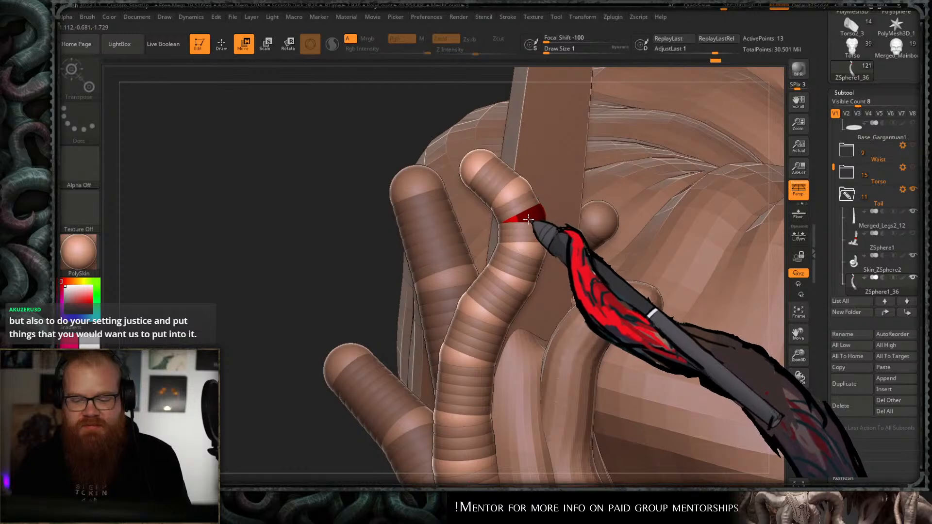
- Insert a ZSphere just below the end of tentacle ZSphere1_36 and rotate the tip to shape its curl
left_click_drag(296, 372, 387, 337)
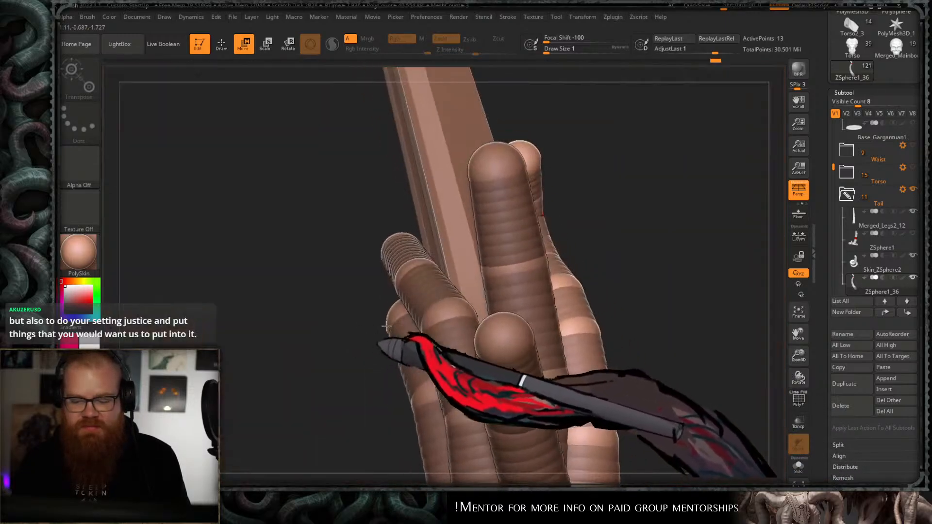
left_click_drag(672, 155, 528, 243)
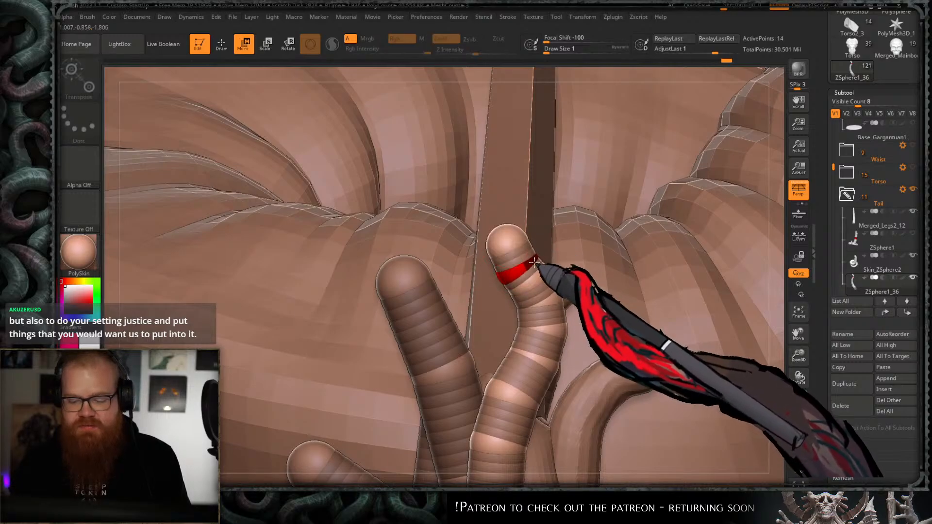
right_click_drag(530, 244, 471, 334, "ctrl")
mouse_move(443, 325)
left_mouse_down()
mouse_move(539, 179)
mouse_move(575, 202)
left_mouse_up()
mouse_move(432, 256)
left_mouse_down()
mouse_move(551, 208)
mouse_move(350, 333)
mouse_move(499, 214)
mouse_move(529, 204)
left_mouse_up()
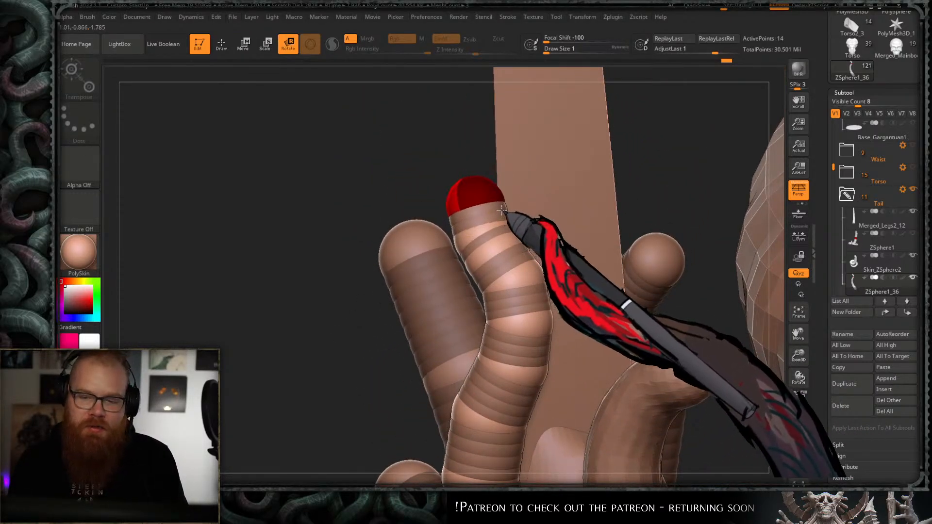
- Insert a ZSphere midway along tentacle ZSphere1_36 and move the neighbouring joints to round the transition
mouse_move(582, 261)
right_mouse_down("ctrl")
mouse_move(562, 254)
mouse_move(541, 219)
mouse_move(516, 307)
mouse_move(513, 274)
right_mouse_up("ctrl")
right_click_drag(417, 296, 415, 326, "ctrl")
right_click_drag(518, 221, 518, 165, "alt")
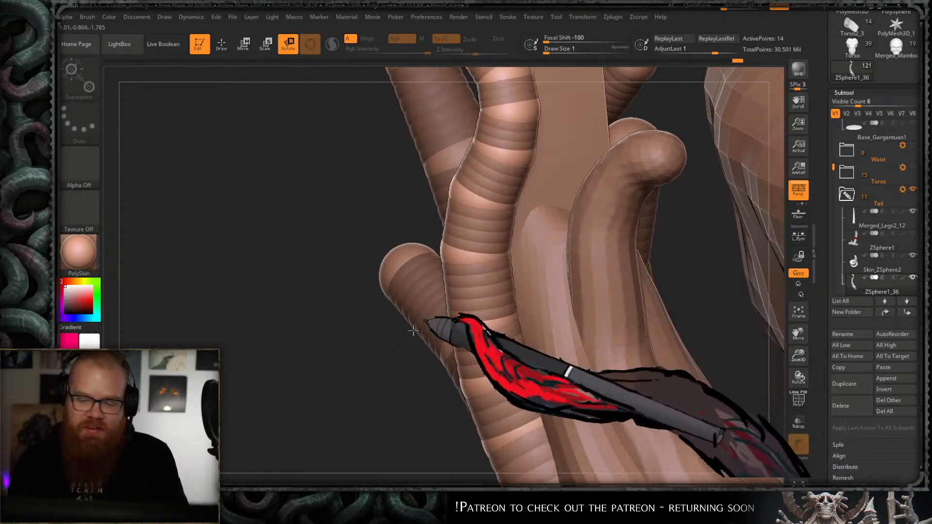
right_click_drag(389, 350, 416, 340)
key("w")
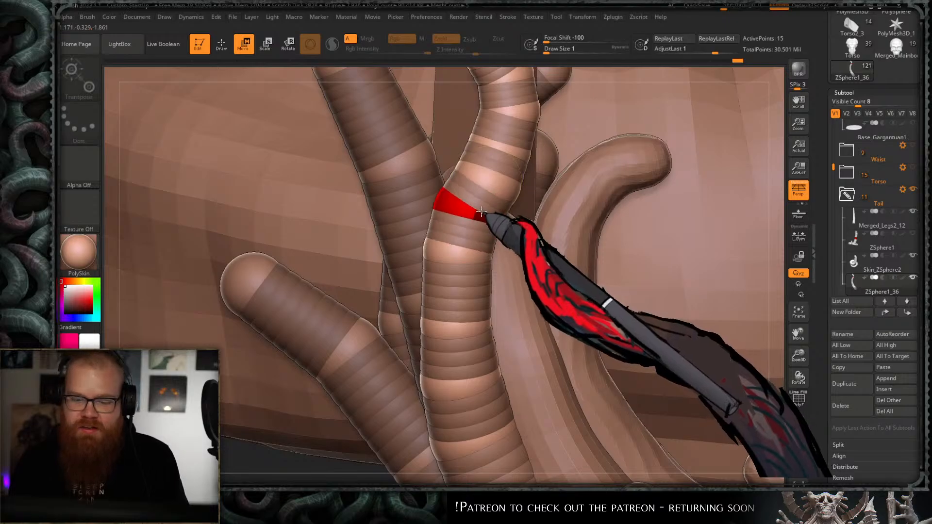
right_click_drag(496, 273, 513, 219, "alt")
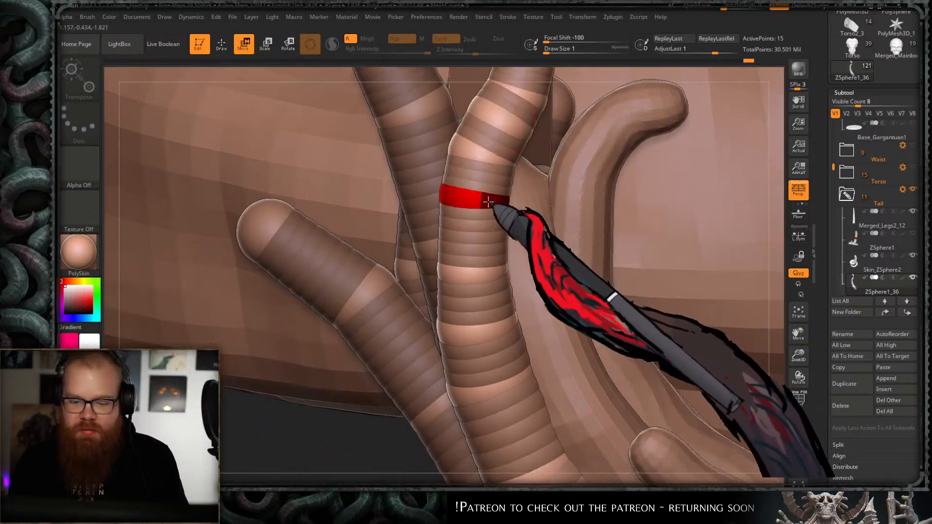
- Insert two ZSpheres in the lower half of tentacle ZSphere1_36 and align the joints into an even curve
key("q")
left_click(486, 196)
key("w")
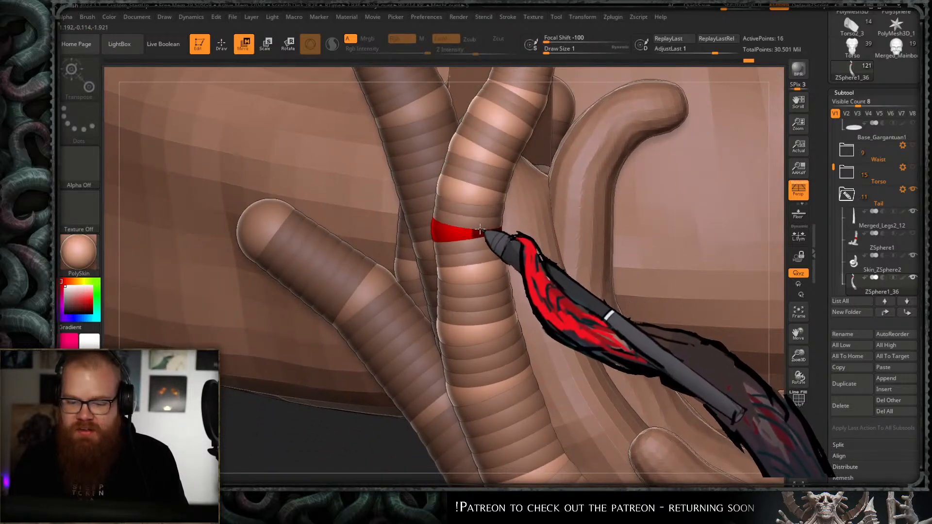
right_click_drag(502, 306, 490, 267)
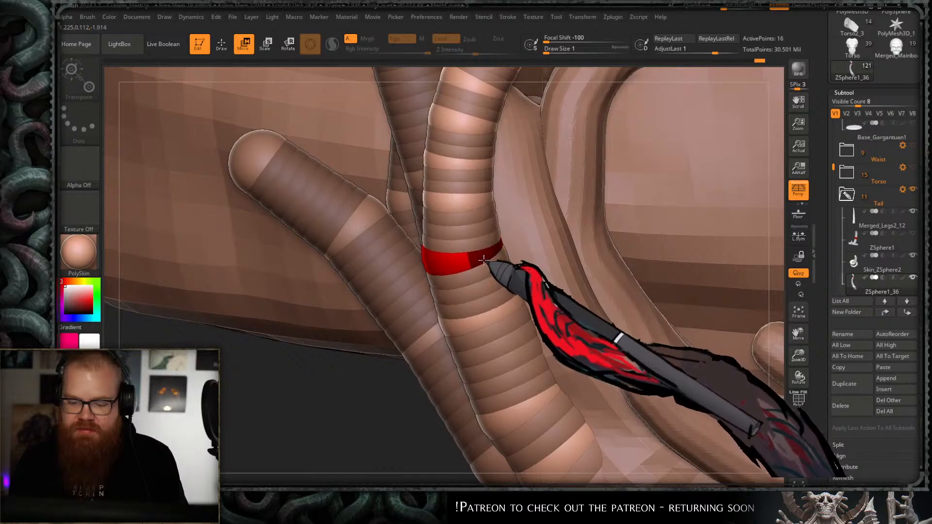
key("q")
left_click(478, 250)
key("w")
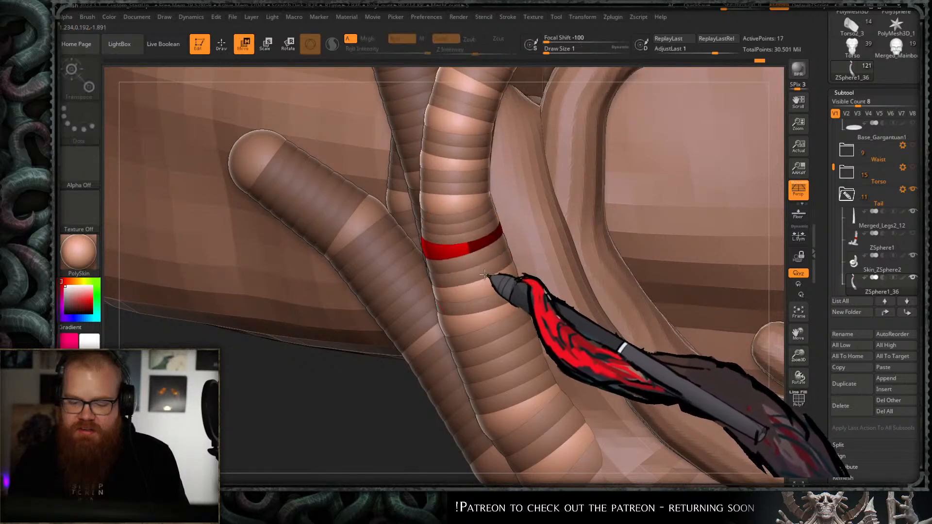
- Undo the last few joint adjustments on tentacle ZSphere1_36
key("ctrl+z")
key("ctrl+z")
key("ctrl+z")
key("ctrl+z")
key("ctrl+z")
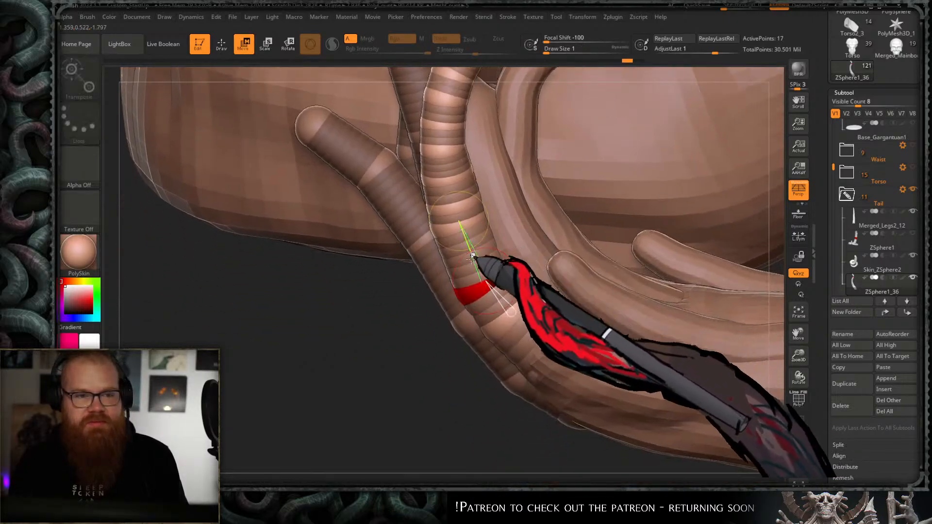
- Insert a ZSphere in the lower half of tentacle ZSphere1_36 and align the neighbouring joints with the curve
right_click_drag(491, 249, 511, 254, "ctrl")
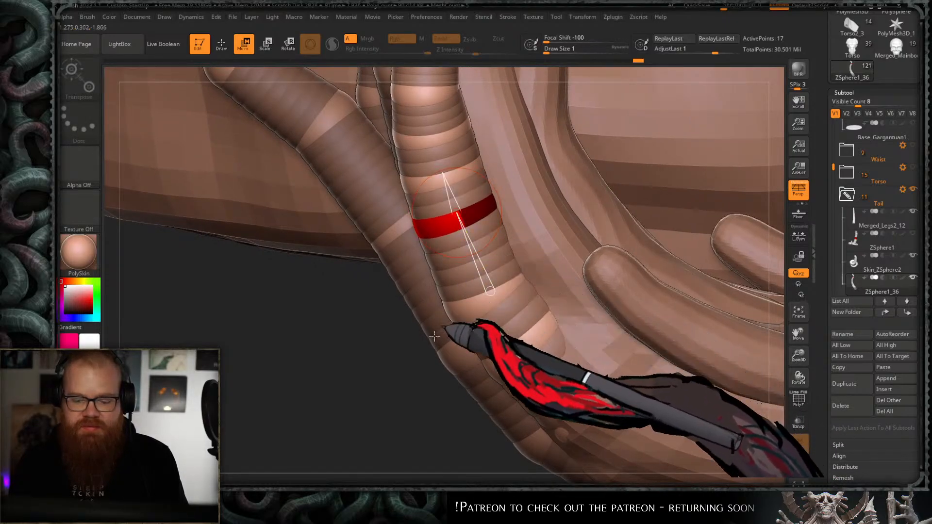
right_click_drag(434, 336, 443, 313)
key("q")
left_click(480, 253)
key("w")
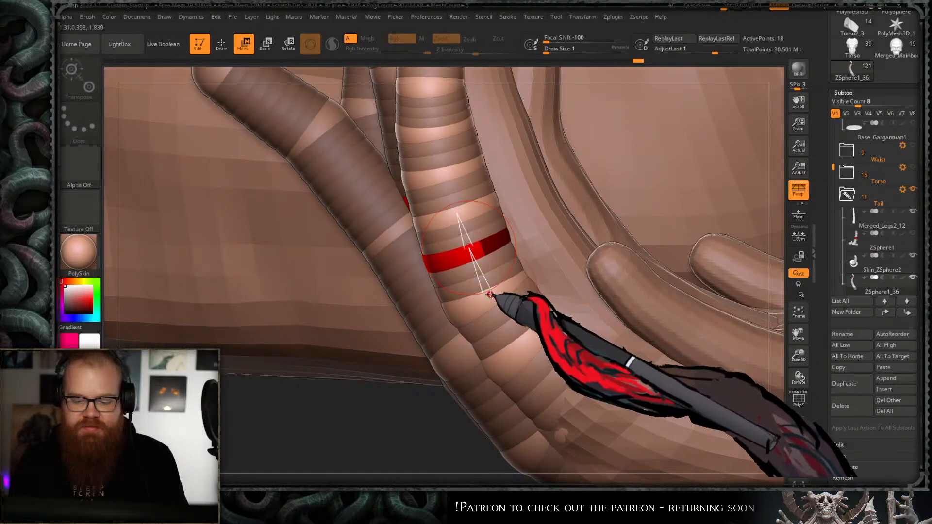
right_click_drag(493, 291, 516, 218, "ctrl")
- Preview the skinned mesh of tentacle ZSphere1_36 and inspect its curve beside the other tentacles
right_click_drag(393, 386, 516, 210)
key("a")
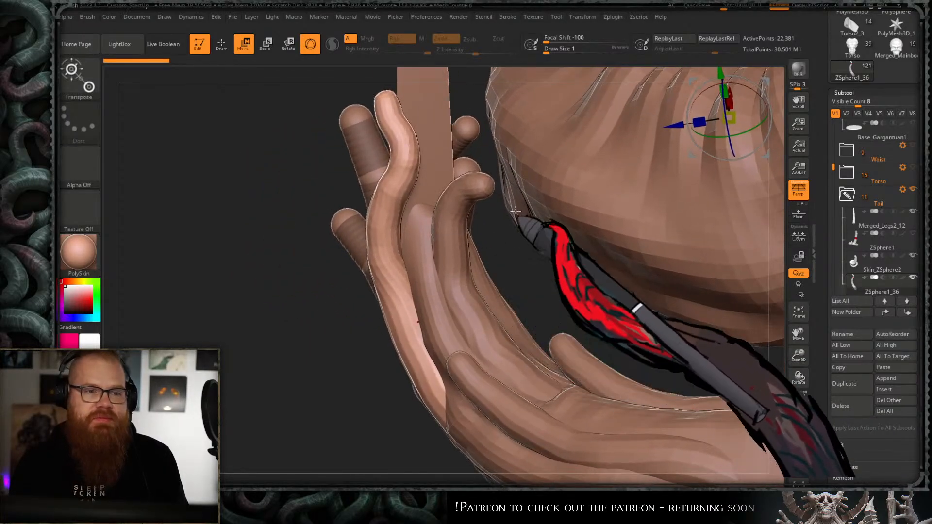
mouse_move(535, 275)
right_mouse_down()
mouse_move(550, 238)
mouse_move(419, 320)
mouse_move(445, 327)
mouse_move(563, 257)
mouse_move(413, 351)
mouse_move(527, 305)
right_mouse_up()
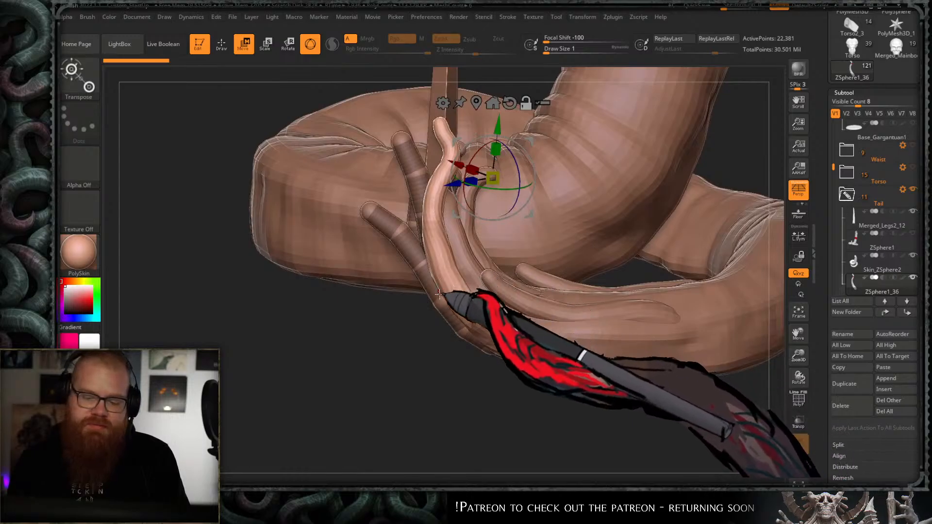
mouse_move(462, 355)
right_mouse_down()
mouse_move(517, 305)
mouse_move(536, 233)
mouse_move(474, 279)
mouse_move(478, 250)
mouse_move(471, 271)
right_mouse_up()
key("q")
key("ctrl")
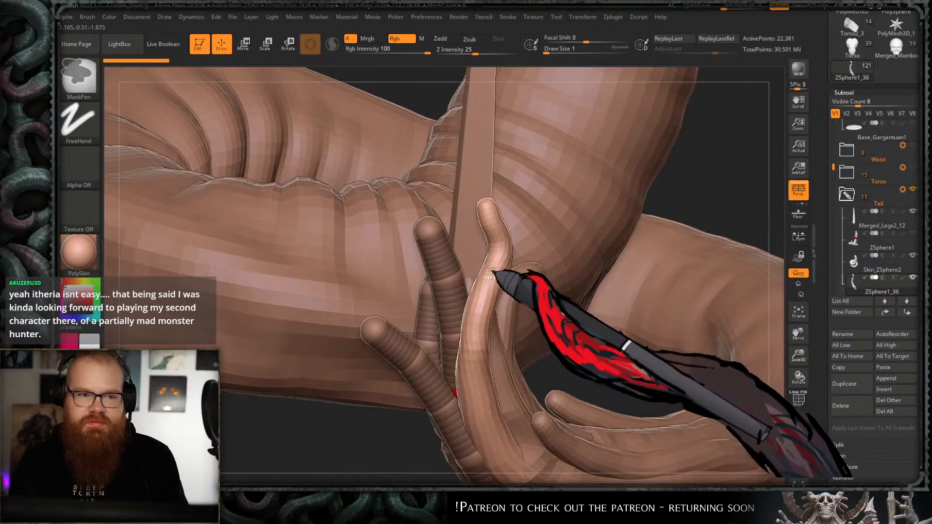
right_click_drag(495, 303, 485, 269, "ctrl")
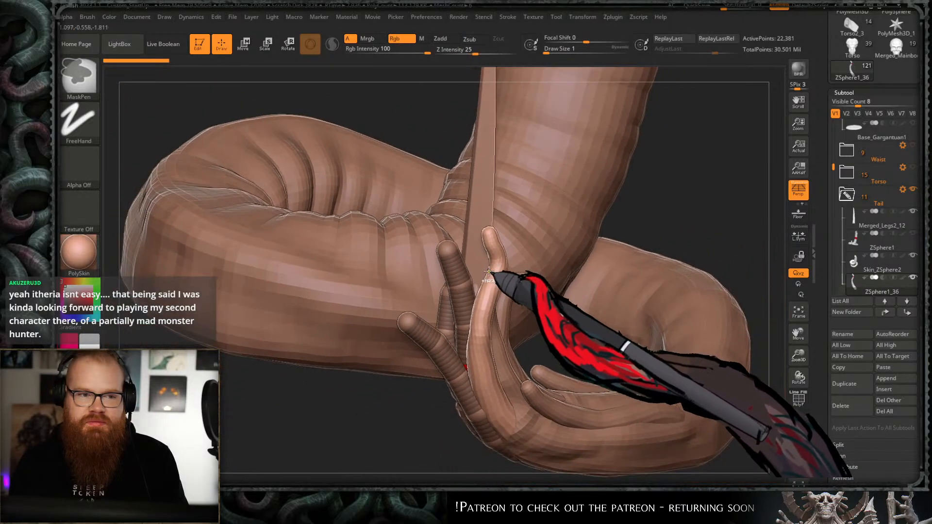
- Select tentacle ZSphere1_50, rotate its upper section more upright and insert a ZSphere near its base
left_click(468, 288, "alt")
mouse_move(480, 309)
right_mouse_down()
mouse_move(435, 351)
mouse_move(481, 254)
mouse_move(570, 208)
mouse_move(504, 277)
right_mouse_up()
key("w")
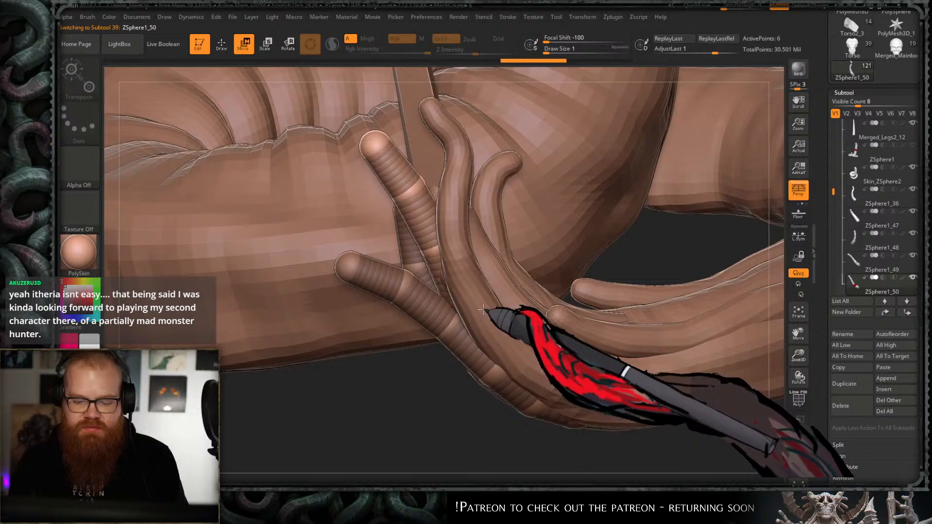
right_click_drag(474, 314, 427, 358)
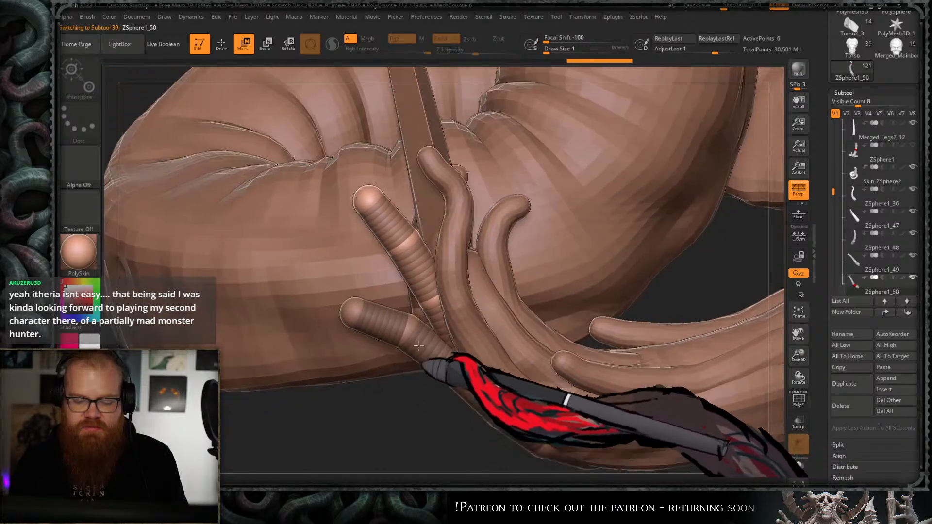
key("r")
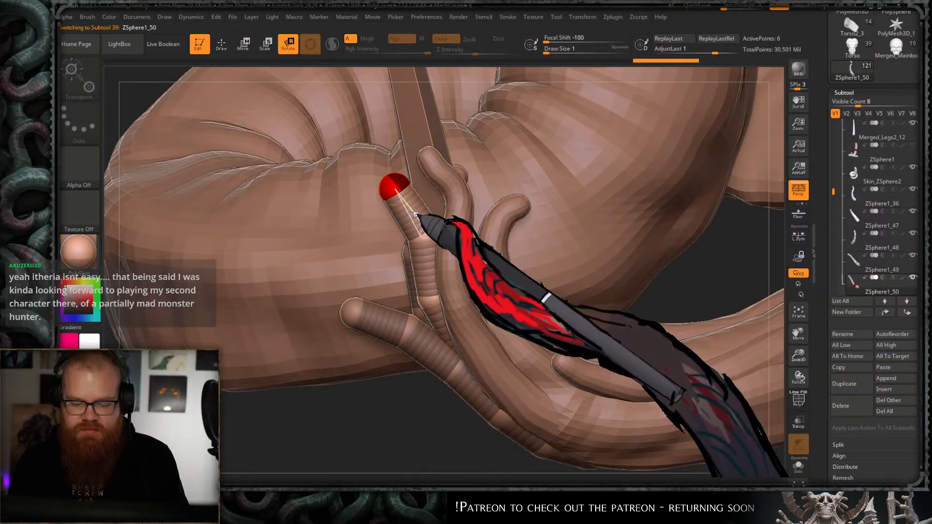
right_click_drag(430, 214, 440, 330)
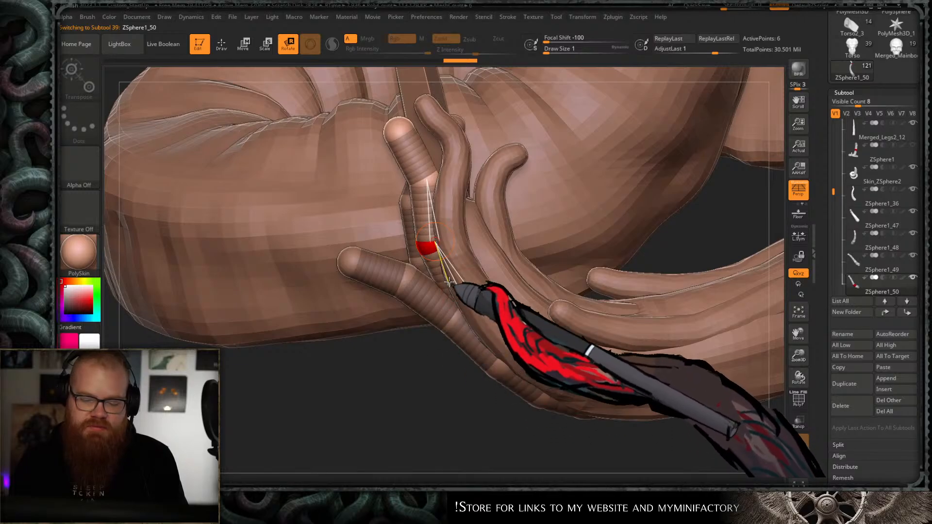
key("w")
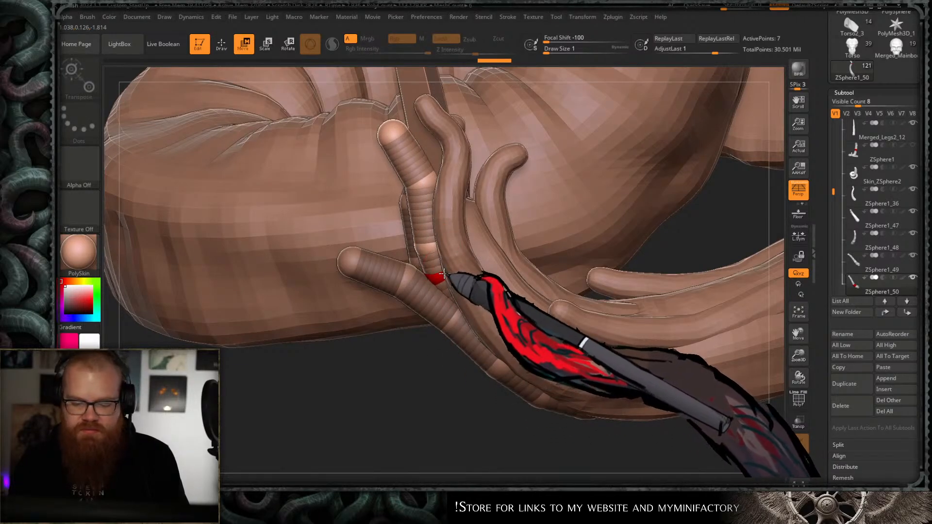
right_click_drag(443, 275, 443, 308)
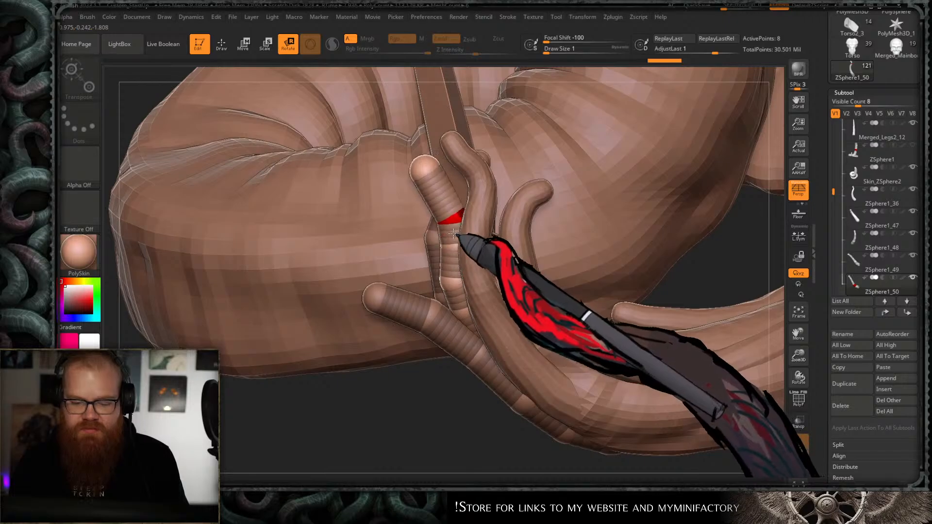
- Insert a ZSphere in the end segment of tentacle ZSphere1_50 and rotate the tip away from the neighbouring tentacle
key("q")
left_click(446, 200)
key("r")
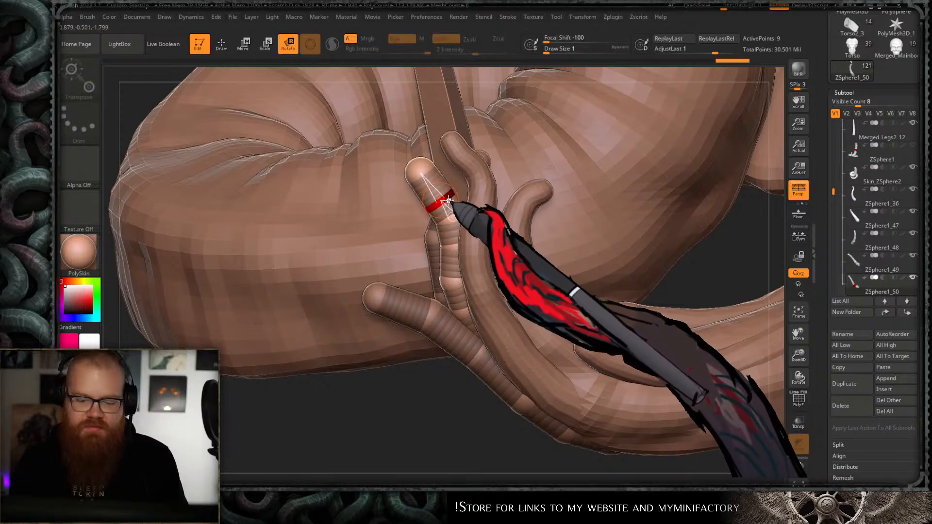
left_click_drag(447, 200, 432, 181)
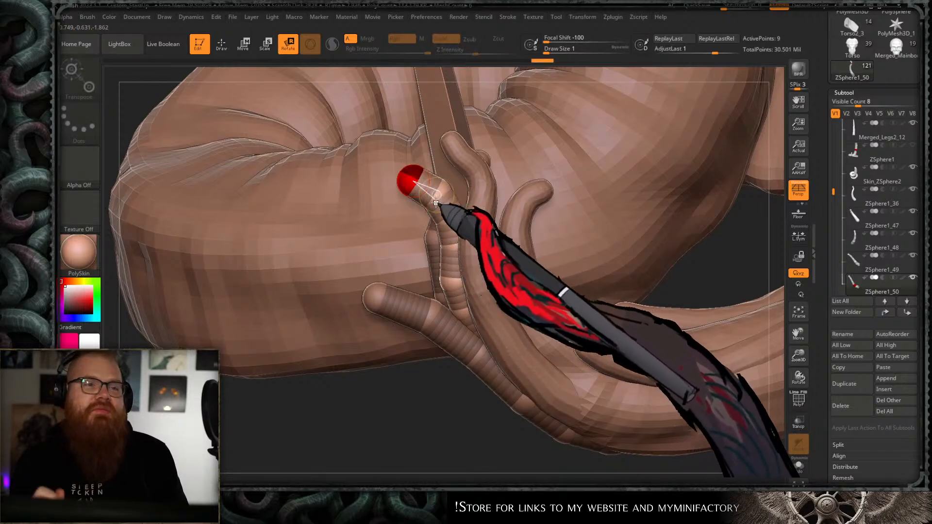
mouse_move(447, 252)
right_mouse_down("ctrl")
mouse_move(503, 280)
mouse_move(513, 269)
mouse_move(512, 252)
mouse_move(427, 271)
mouse_move(439, 260)
mouse_move(387, 376)
mouse_move(440, 351)
mouse_move(566, 187)
mouse_move(558, 184)
right_mouse_up("ctrl")
- Reposition and rotate the joints of tentacle ZSphere1_50 so it sits between its neighbours from several angles
key("w")
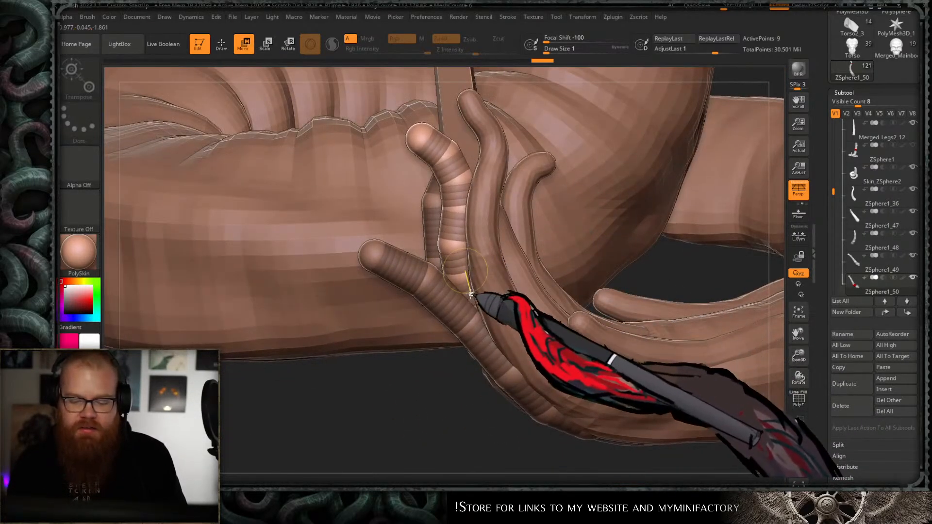
right_click_drag(443, 358, 646, 158)
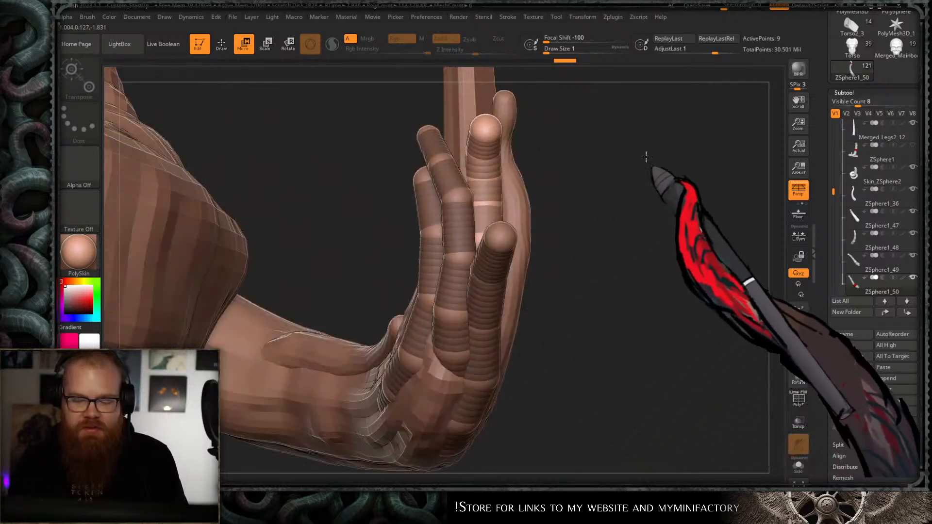
right_click_drag(588, 156, 627, 164)
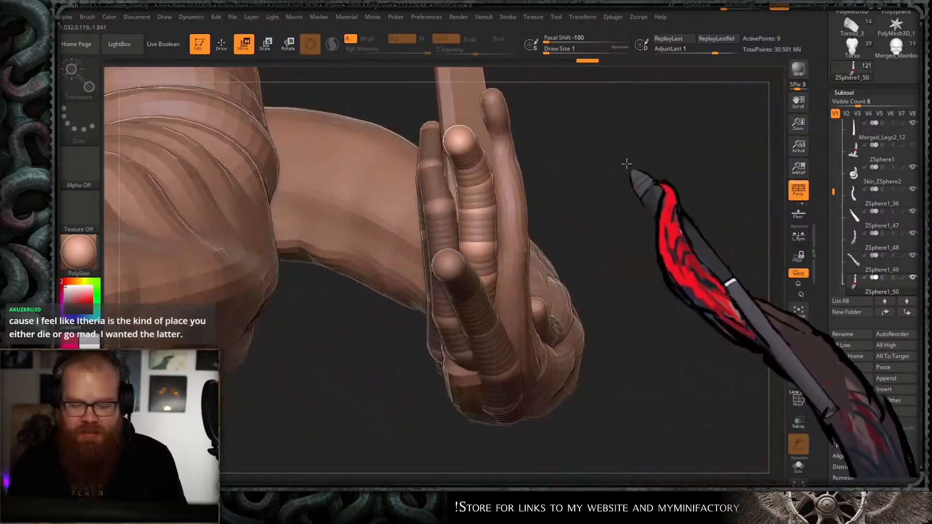
key("r")
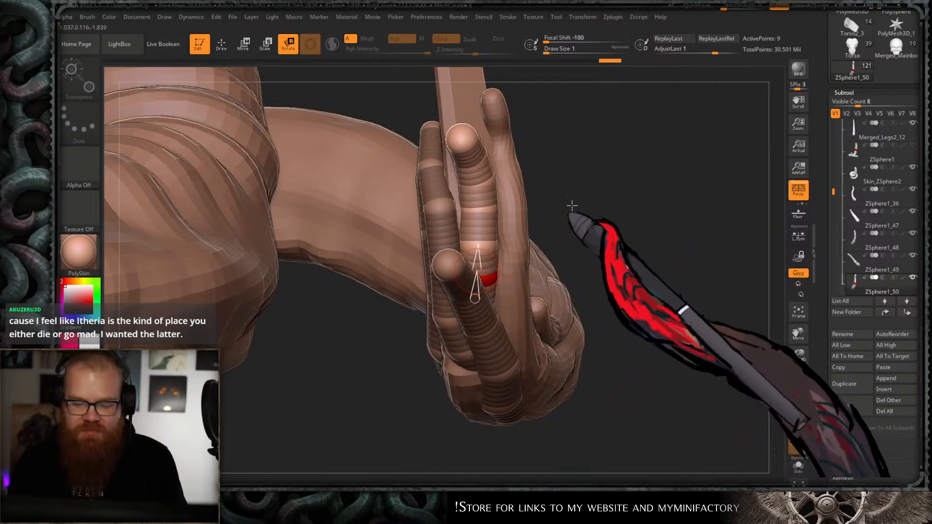
right_click_drag(572, 206, 474, 381)
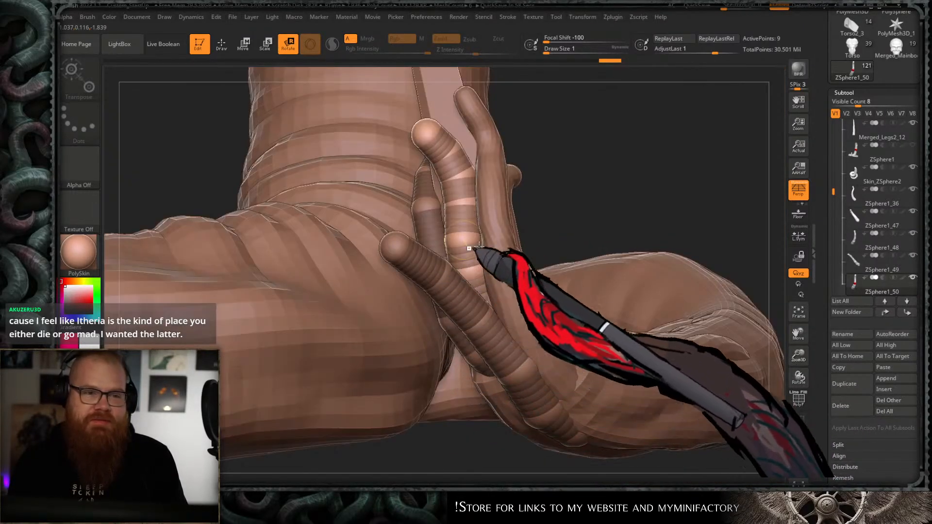
right_click_drag(479, 245, 521, 159)
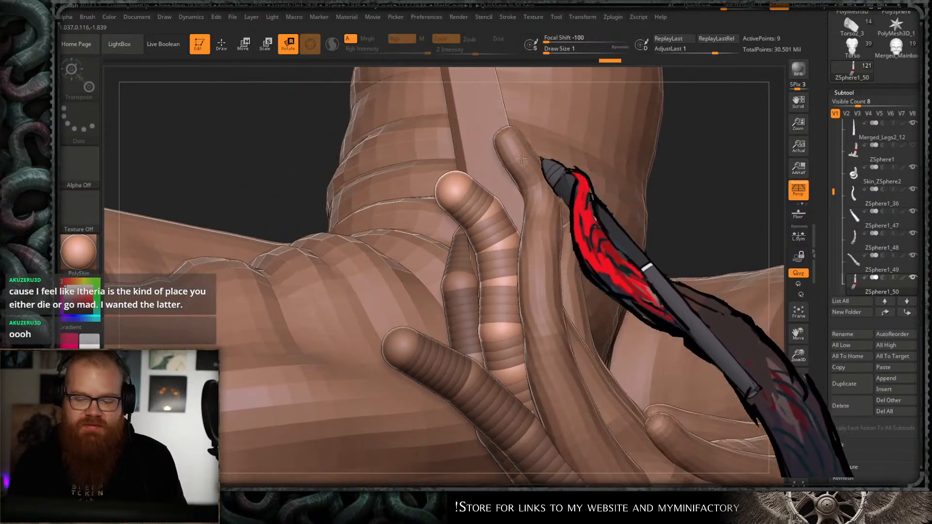
- Rotate the tip of tentacle ZSphere1_50, insert a ZSphere just below its end and move the joints to round the curl
left_click_drag(488, 213, 498, 210)
left_click_drag(449, 183, 455, 202)
key("q")
left_click(471, 202)
key("w")
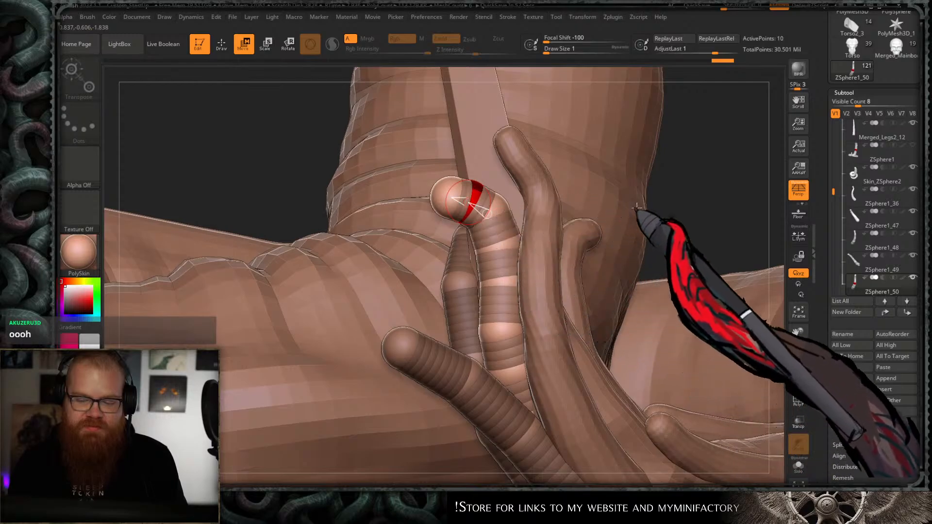
mouse_move(637, 208)
right_mouse_down("ctrl")
mouse_move(601, 168)
mouse_move(607, 192)
right_mouse_up("ctrl")
mouse_move(512, 238)
right_mouse_down("ctrl")
mouse_move(474, 349)
mouse_move(493, 350)
mouse_move(468, 322)
mouse_move(495, 240)
mouse_move(490, 183)
right_mouse_up("ctrl")
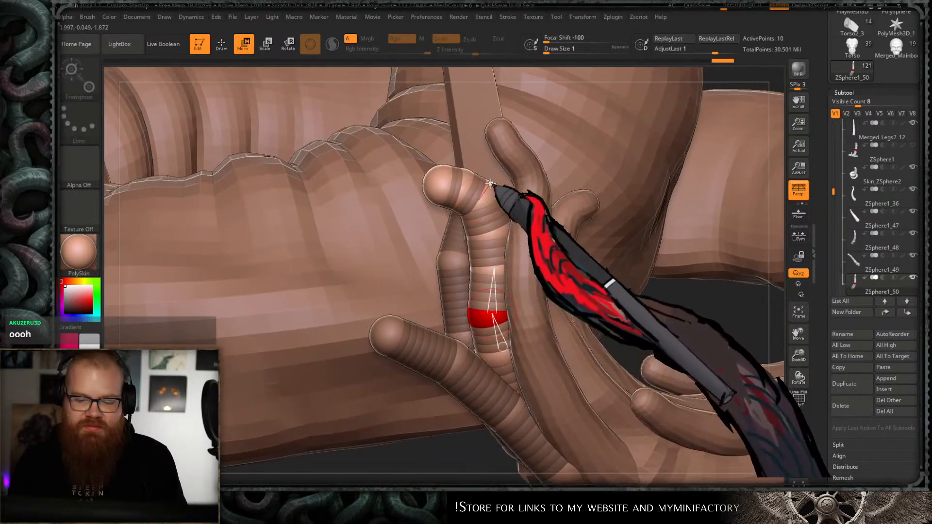
right_click_drag(519, 246, 496, 230, "alt")
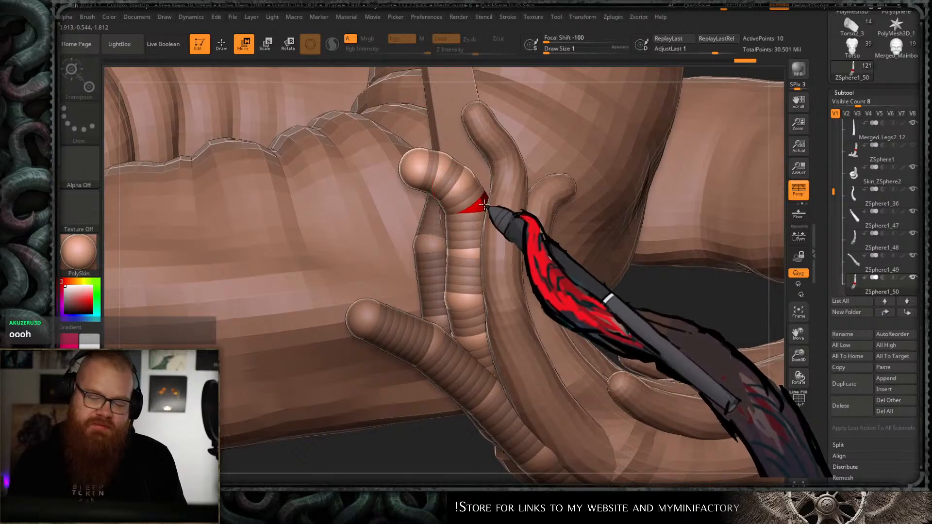
- Insert two ZSpheres in the middle of tentacle ZSphere1_50 and move the joints into a smooth curve
key("q")
left_click(468, 227)
key("w")
left_click_drag(468, 227, 476, 229)
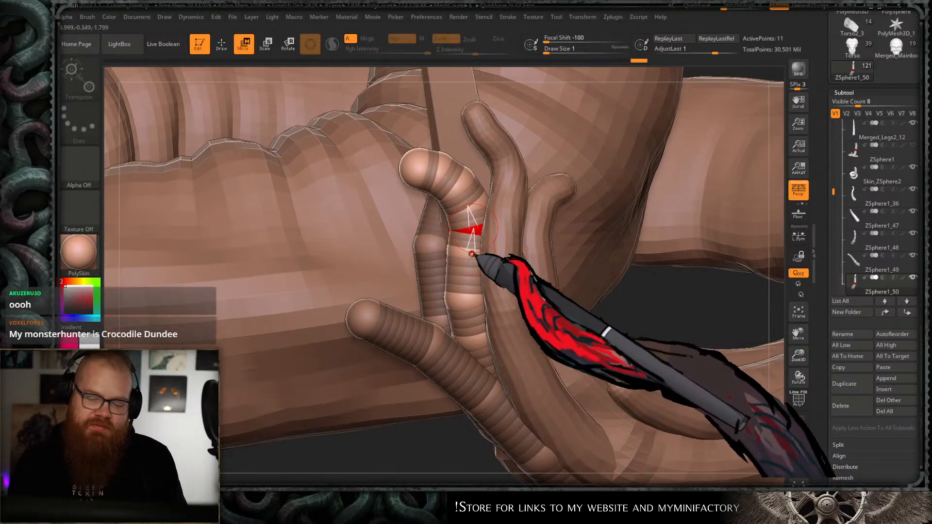
key("q")
left_click(467, 274)
key("w")
right_click_drag(467, 283, 464, 238)
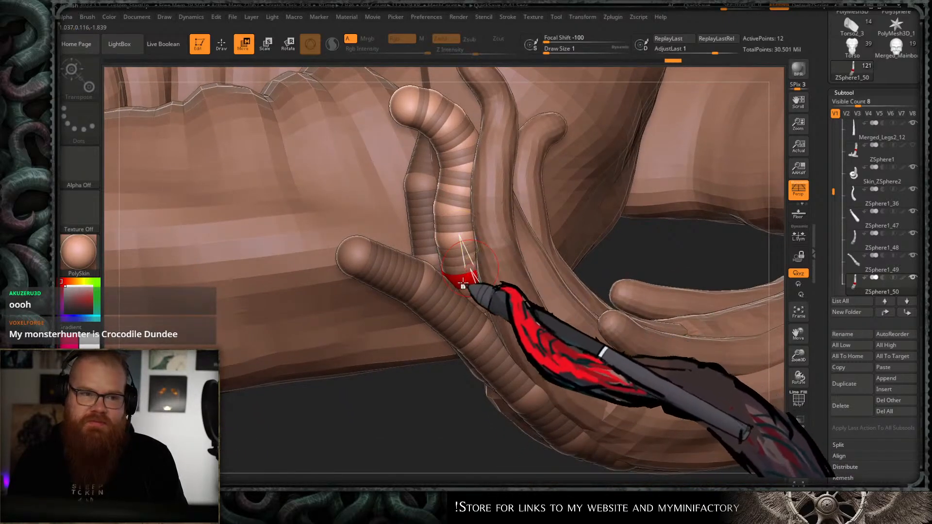
right_click_drag(463, 282, 459, 271)
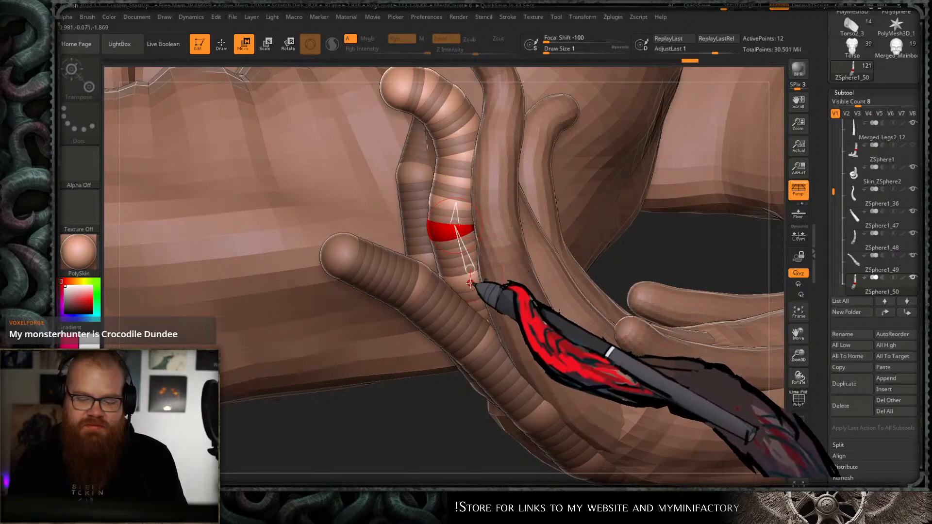
- Insert a ZSphere in the lower part of tentacle ZSphere1_50 and align the surrounding joints from the front
key("q")
left_click(474, 284)
key("w")
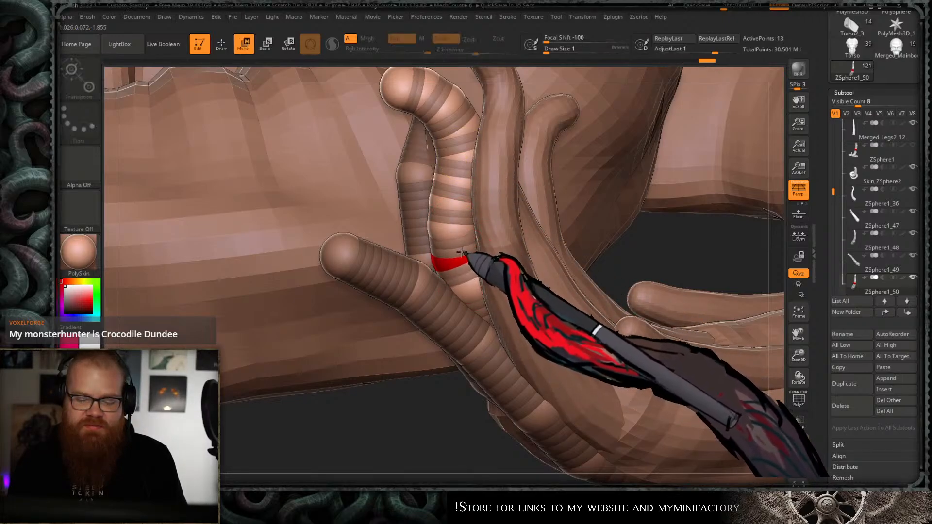
right_click_drag(457, 398, 473, 267)
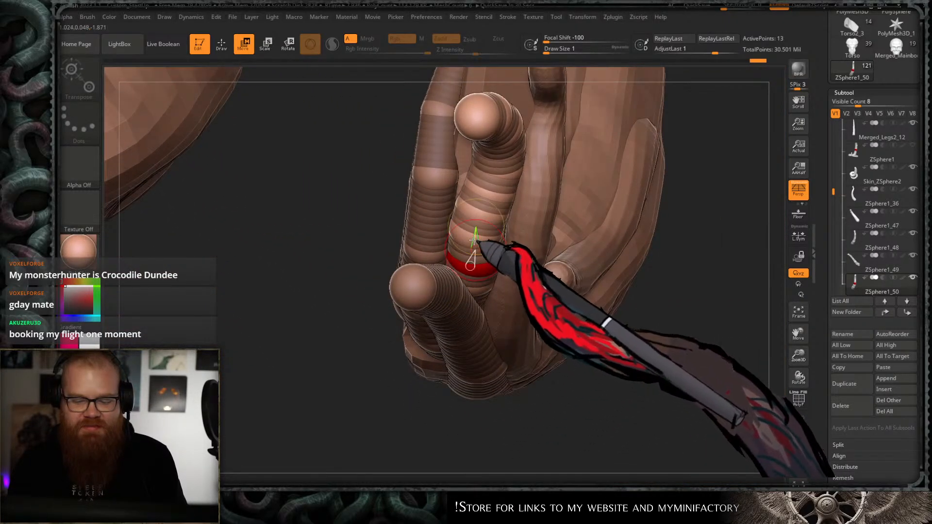
left_click_drag(475, 237, 478, 239)
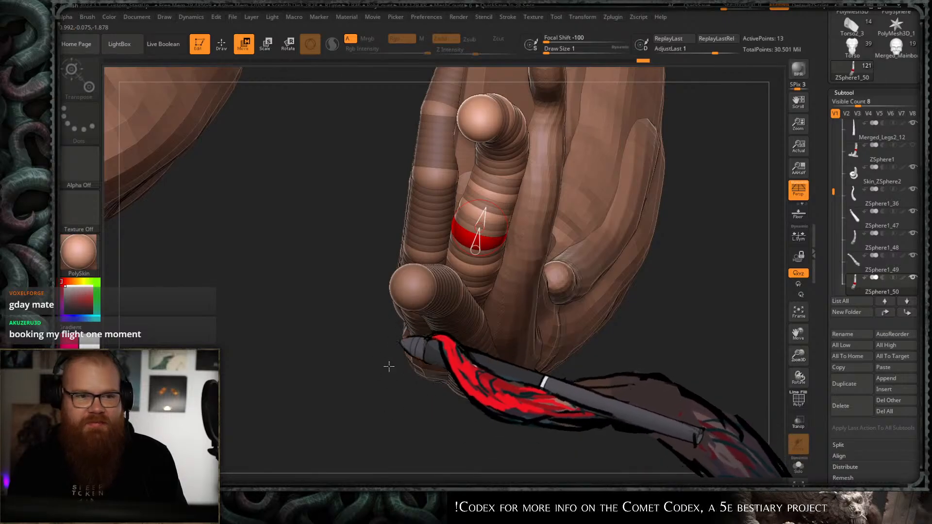
- Preview the skinned mesh of tentacle ZSphere1_50 from different sides and return to the ZSphere view
left_click_drag(386, 407, 379, 340)
mouse_move(637, 192)
right_mouse_down()
mouse_move(598, 228)
mouse_move(571, 222)
mouse_move(406, 350)
mouse_move(444, 340)
right_mouse_up()
key("a")
right_click_drag(385, 390, 409, 345)
key("a")
- Scale individual ZSpheres from the upper bend to the lower half of tentacle ZSphere1_50 to even out its thickness
right_click_drag(519, 216, 529, 263, "ctrl")
key("e")
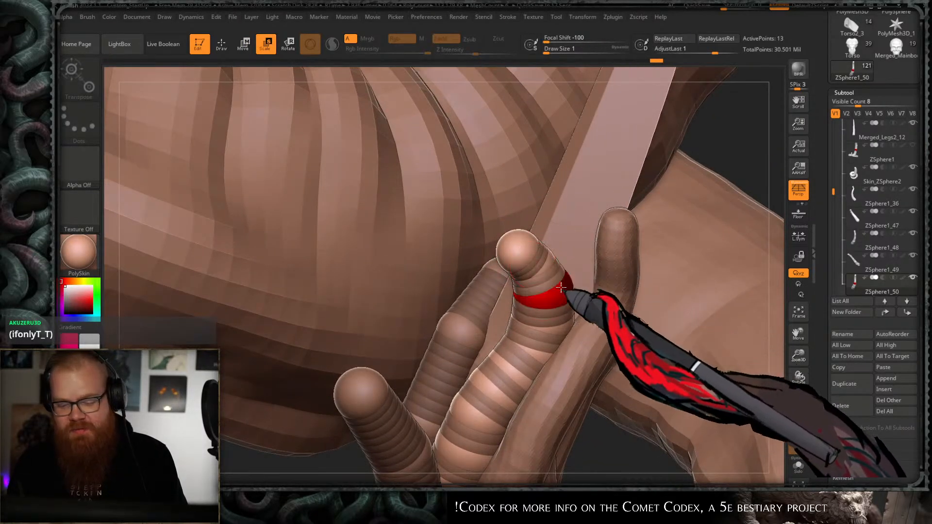
left_click_drag(552, 275, 554, 328)
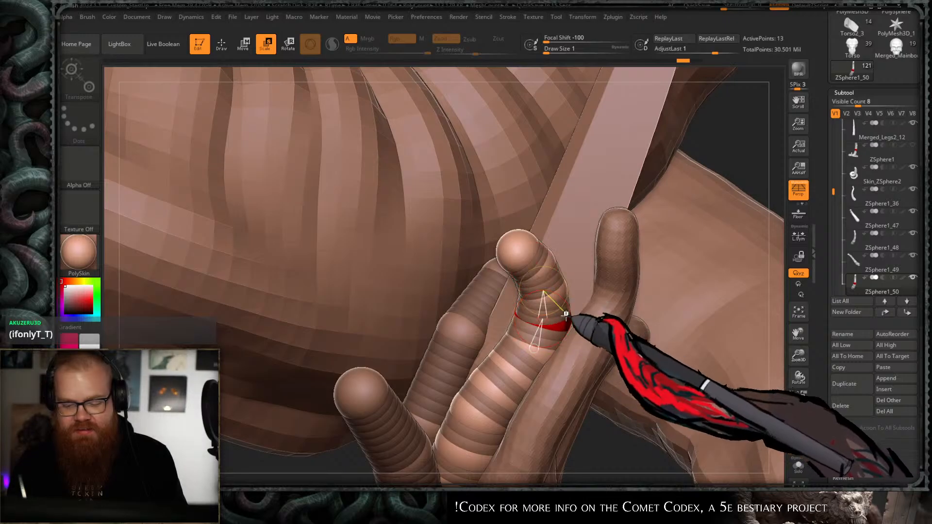
right_click_drag(565, 314, 543, 185, "alt")
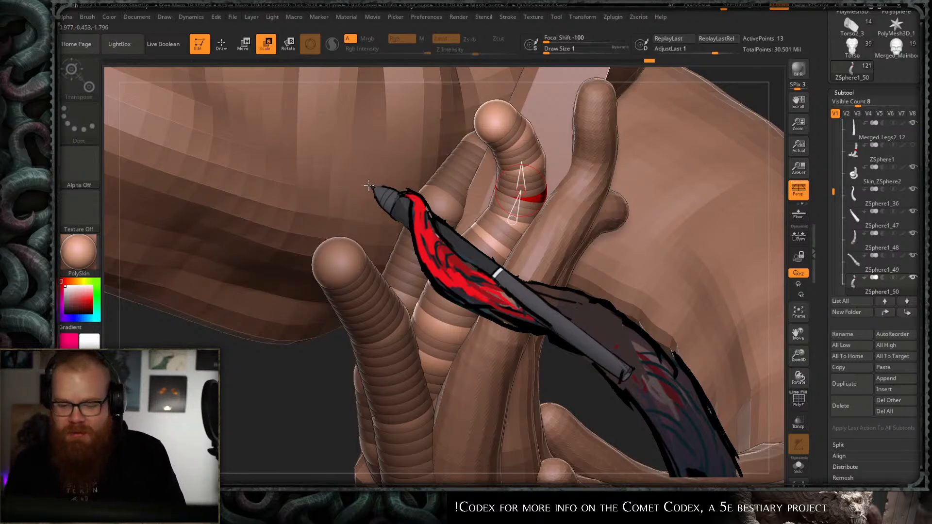
right_click_drag(543, 272, 557, 262, "alt")
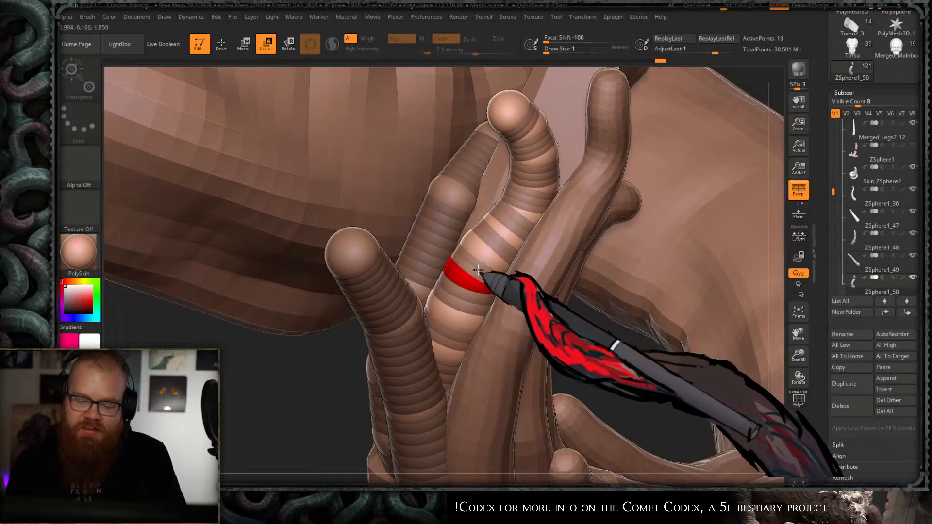
left_click_drag(478, 270, 486, 331)
right_click_drag(552, 321, 553, 305, "ctrl")
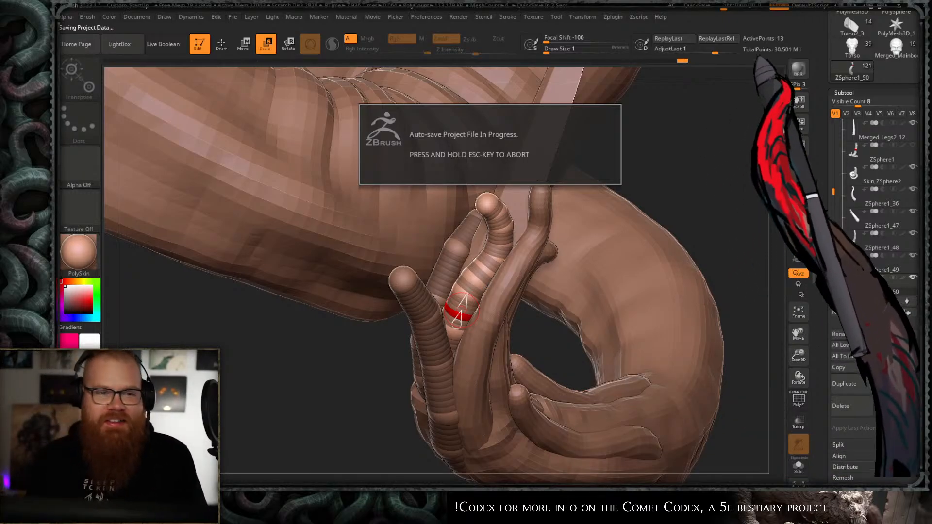
- Preview the skinned mesh of tentacle ZSphere1_50 from another side
right_click_drag(742, 116, 677, 146)
key("a")
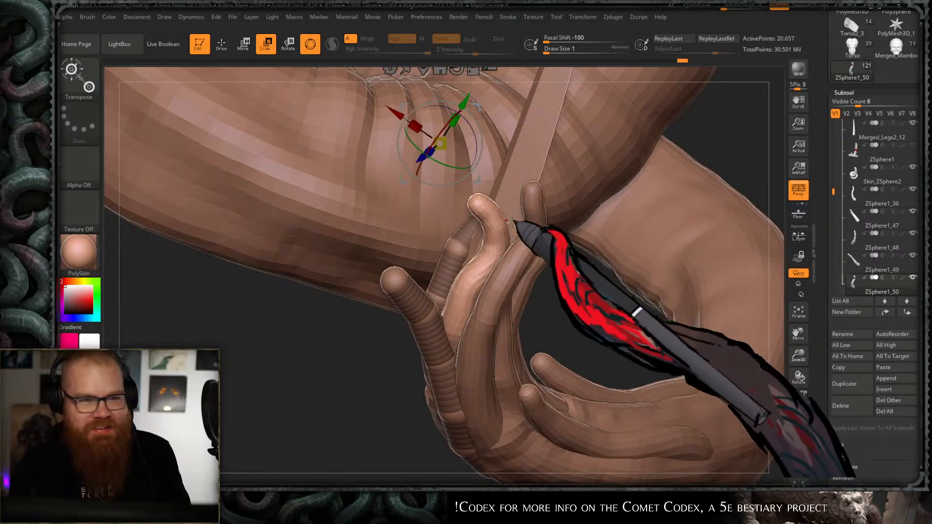
mouse_move(534, 286)
left_mouse_down("alt")
mouse_move(551, 297)
mouse_move(526, 287)
mouse_move(571, 271)
mouse_move(537, 214)
mouse_move(602, 243)
mouse_move(664, 196)
mouse_move(647, 179)
mouse_move(462, 298)
mouse_move(503, 300)
mouse_move(530, 322)
mouse_move(431, 379)
mouse_move(518, 224)
mouse_move(464, 311)
mouse_move(482, 281)
left_mouse_up("alt")
- Switch to tentacle ZSphere1_49, insert a ZSphere in its middle section, and adjust the joint's position and rotation from the front and side
left_click(509, 333, "alt")
key("q")
key("w")
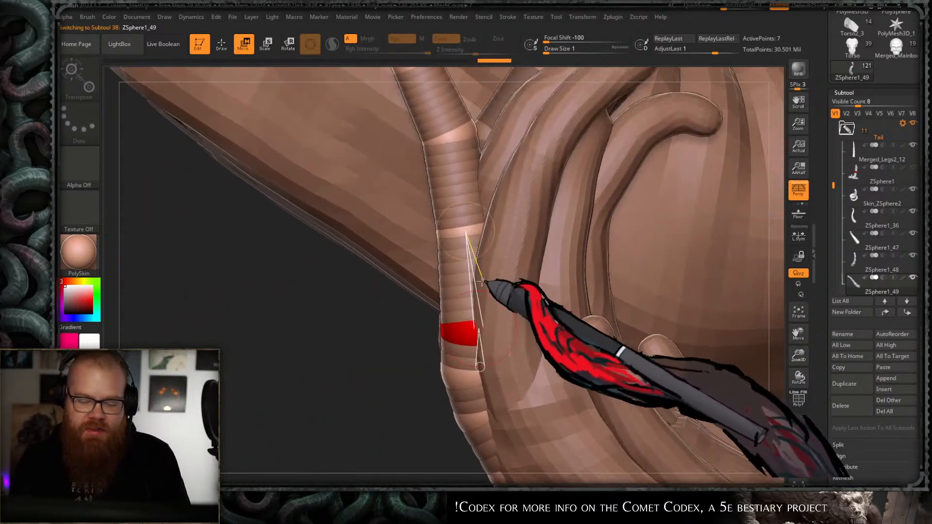
key("q")
key("w")
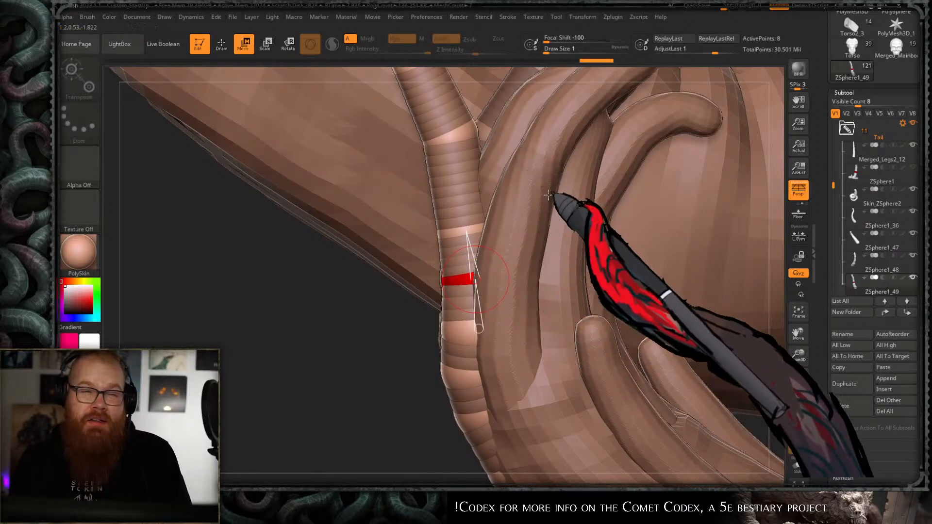
mouse_move(544, 210)
right_mouse_down()
mouse_move(545, 266)
mouse_move(501, 286)
mouse_move(482, 319)
mouse_move(415, 366)
mouse_move(498, 295)
mouse_move(643, 245)
right_mouse_up()
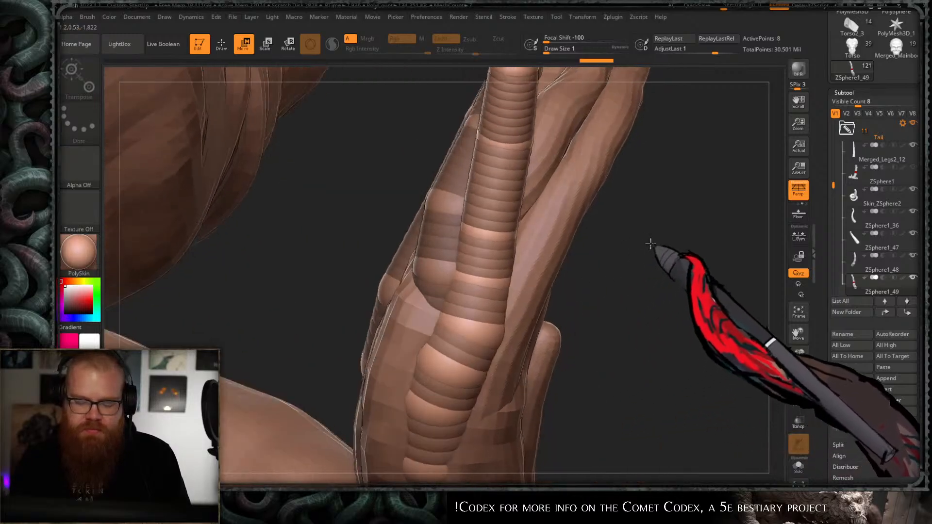
key("r")
mouse_move(484, 323)
left_mouse_down()
mouse_move(492, 344)
mouse_move(478, 306)
mouse_move(491, 302)
left_mouse_up()
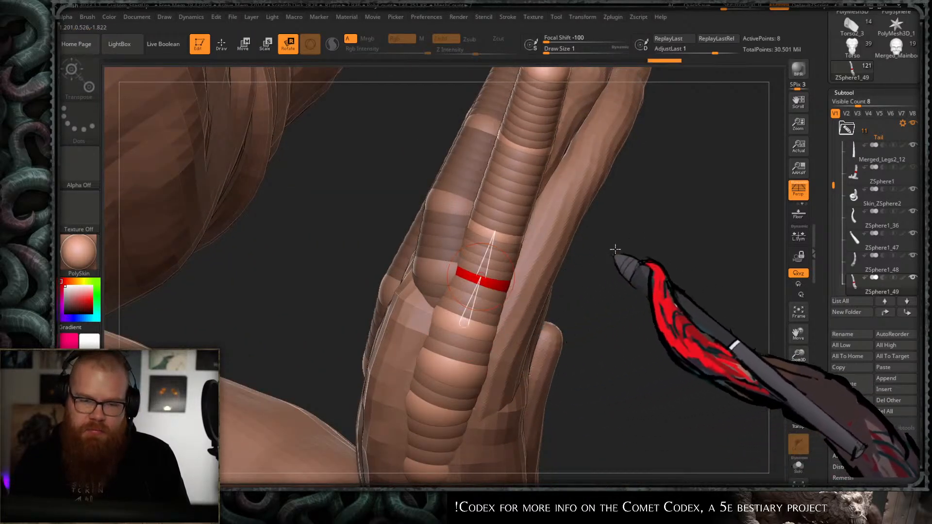
- Insert a ZSphere in the upper half of tentacle ZSphere1_49 and align the upper joints from the front and side
right_click_drag(615, 251, 452, 331)
right_click_drag(500, 216, 452, 348)
right_click_drag(533, 313, 442, 290)
left_click_drag(441, 289, 447, 254)
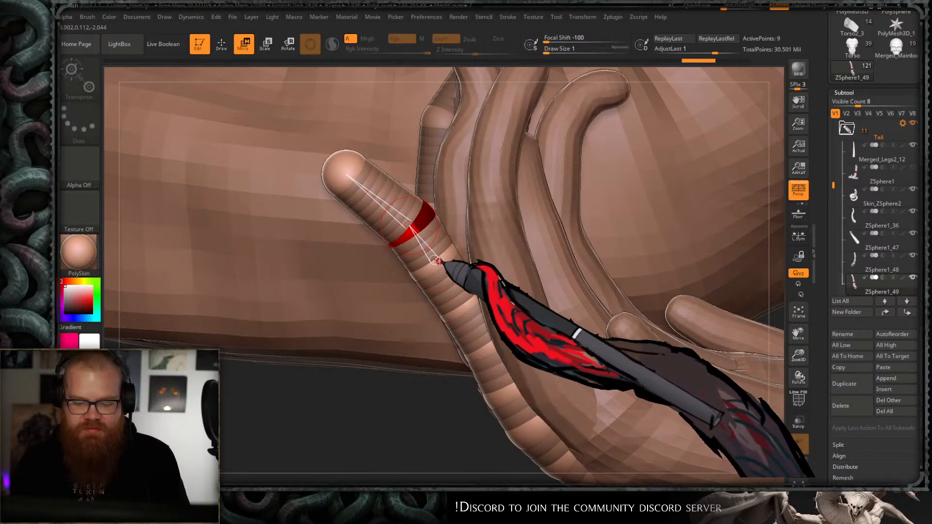
right_click_drag(451, 275, 651, 175)
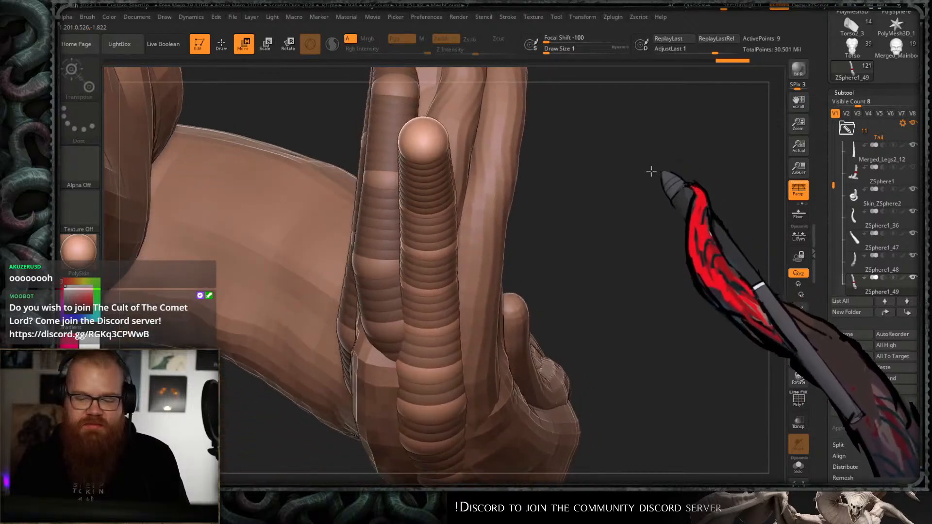
key("r")
right_click_drag(451, 269, 460, 305)
mouse_move(471, 342)
right_mouse_down()
mouse_move(560, 223)
mouse_move(545, 266)
mouse_move(408, 358)
mouse_move(427, 357)
mouse_move(423, 383)
mouse_move(427, 298)
mouse_move(456, 327)
right_mouse_up()
- Insert a ZSphere just below the tip of tentacle ZSphere1_49 and rotate the tip segment
key("q")
left_click(407, 241)
key("r")
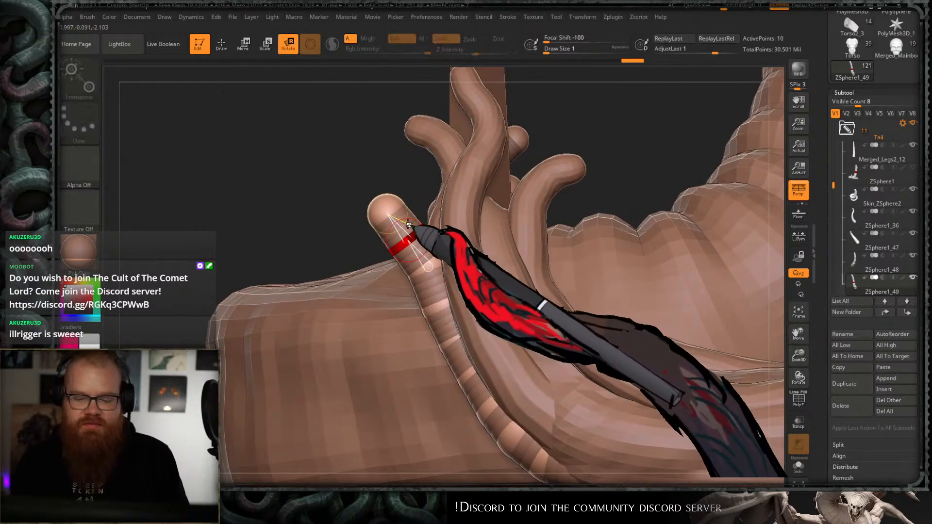
key("q")
left_click(393, 231)
key("r")
key("ctrl+z")
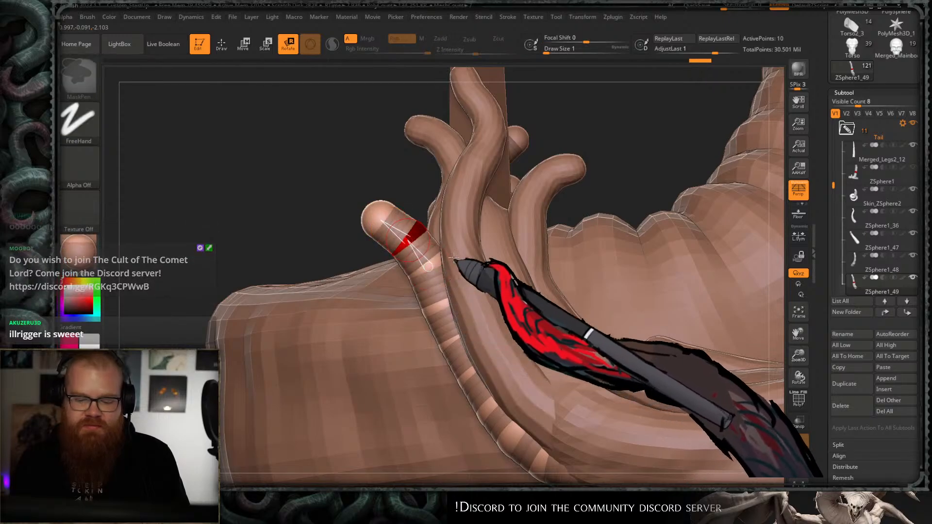
- Scale the ZSpheres at the tip and upper part of tentacle ZSphere1_49 to even out its taper
key("e")
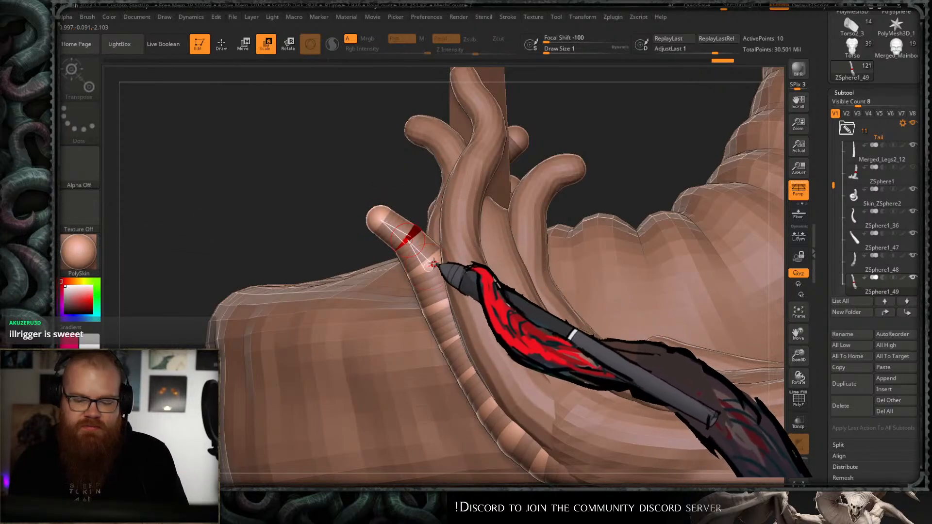
mouse_move(456, 276)
right_mouse_down()
mouse_move(478, 284)
mouse_move(470, 275)
right_mouse_up()
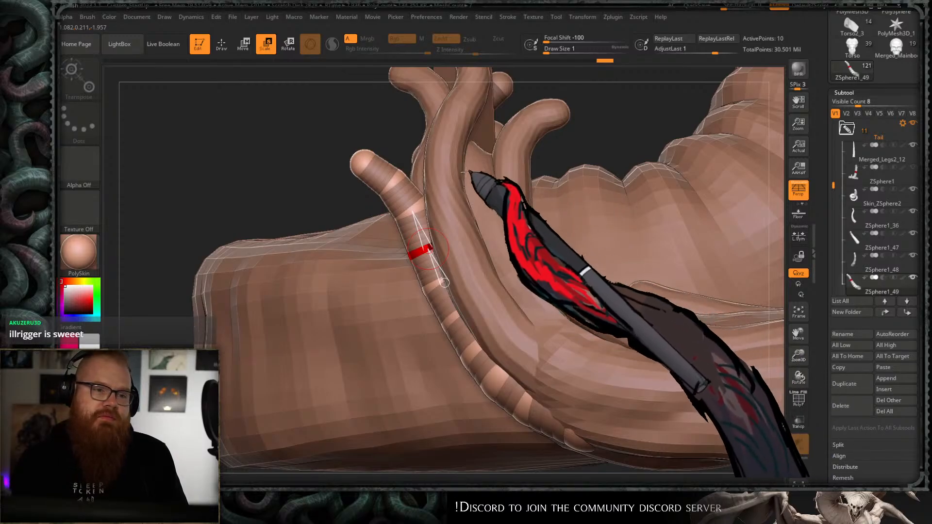
right_click_drag(454, 238, 426, 370)
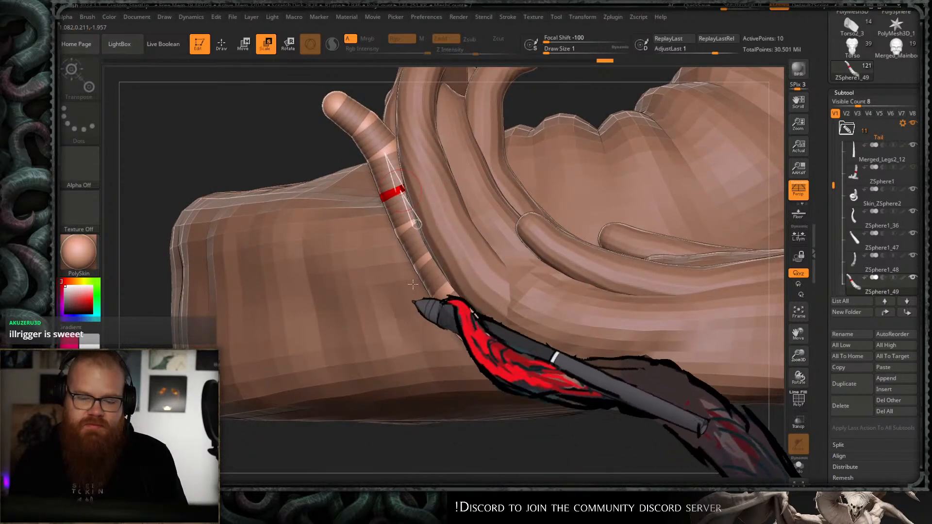
right_click_drag(423, 308, 421, 247)
- Add more ZSpheres near the tip of tentacle ZSphere1_49 and rotate them to curl the end outward
left_click_drag(408, 212, 409, 219)
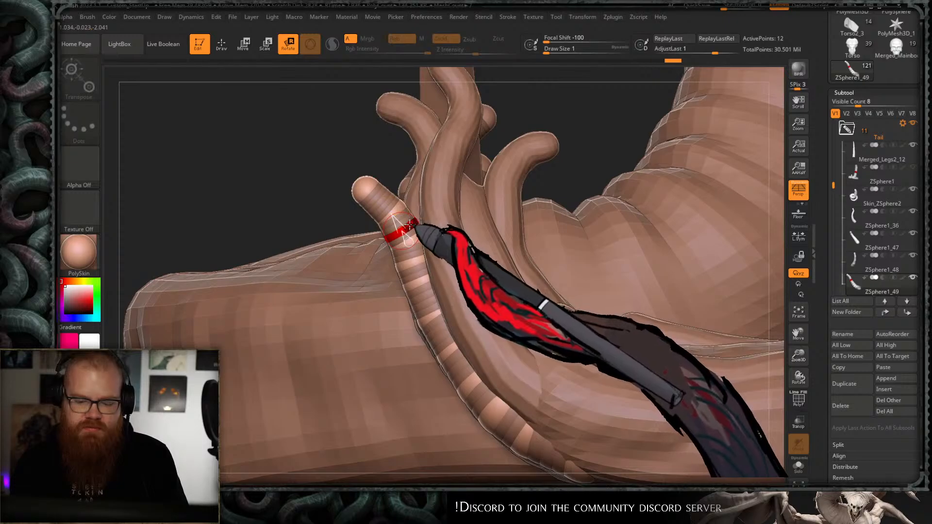
key("q")
left_click(381, 195)
key("r")
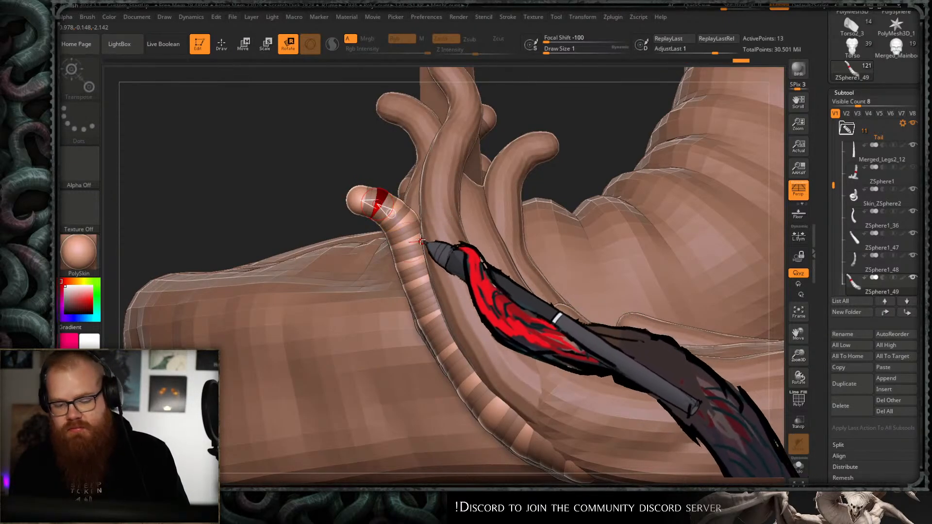
right_click_drag(423, 246, 512, 167)
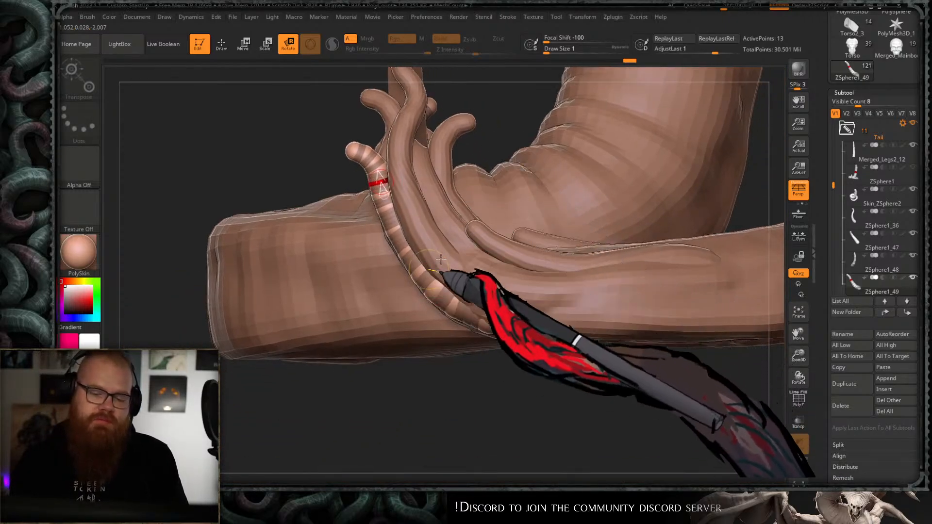
- Preview the skinned mesh of tentacle ZSphere1_49 from several sides and return to the ZSphere view
key("a")
right_click_drag(471, 362, 527, 373)
right_click_drag(670, 194, 547, 183)
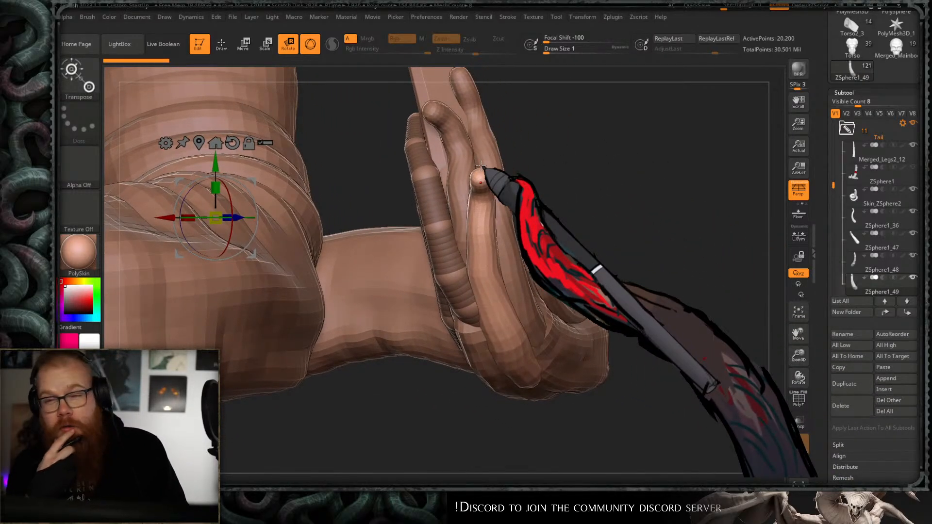
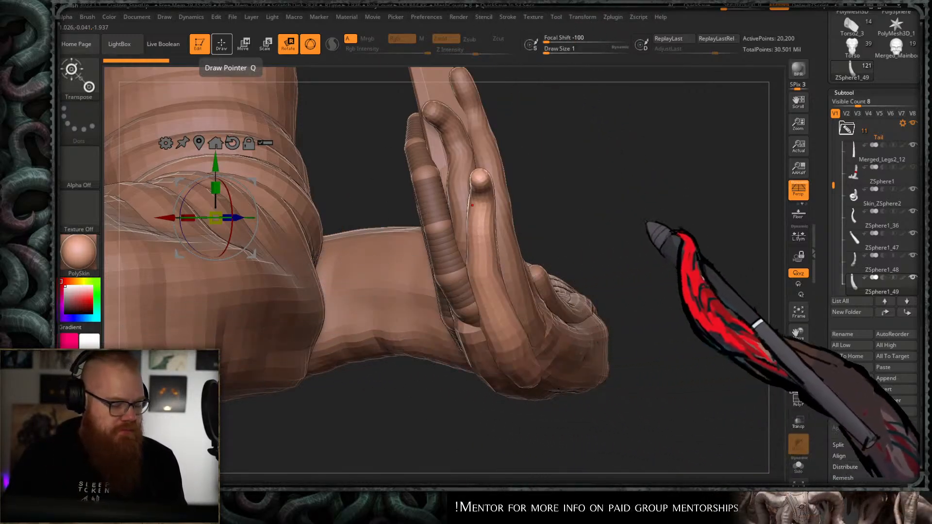
left_click_drag(628, 219, 576, 181)
key("a")
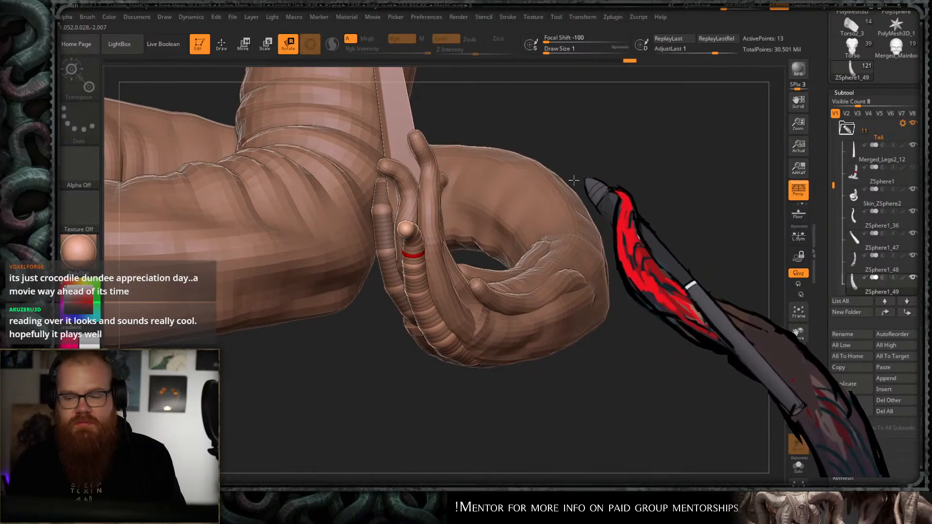
- Duplicate tentacle ZSphere1_49 and move the whole copy among the tentacles on the other side of the tail tip
key("ctrl+shift+d")
left_click_drag(534, 420, 480, 333)
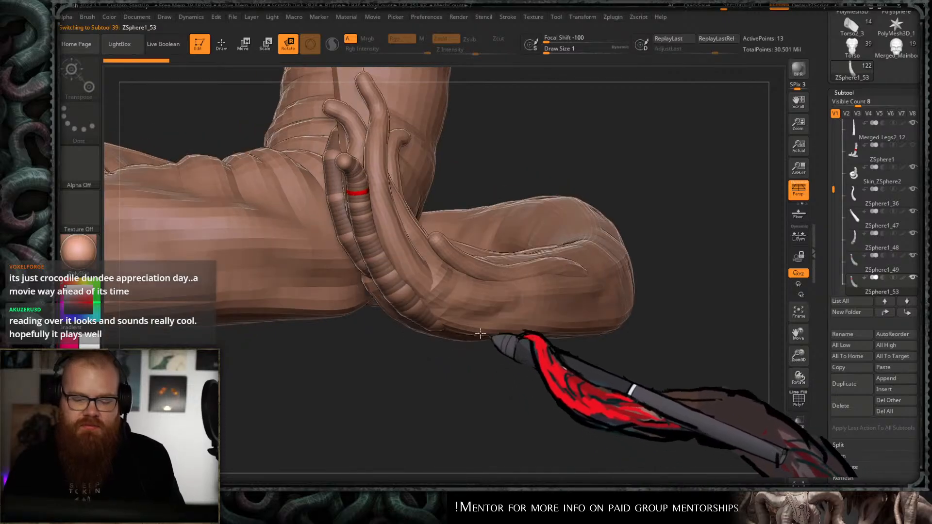
mouse_move(554, 323)
left_mouse_down()
mouse_move(499, 389)
mouse_move(475, 385)
mouse_move(427, 301)
mouse_move(431, 333)
left_mouse_up()
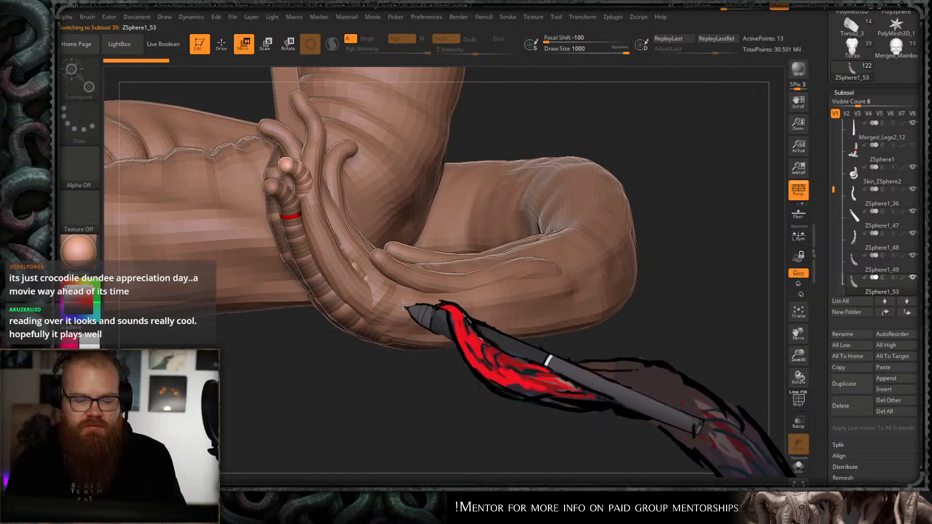
mouse_move(419, 314)
left_mouse_down()
mouse_move(410, 378)
mouse_move(403, 345)
mouse_move(416, 309)
mouse_move(414, 391)
mouse_move(420, 330)
mouse_move(391, 428)
mouse_move(354, 354)
mouse_move(301, 312)
mouse_move(416, 224)
mouse_move(487, 302)
mouse_move(495, 193)
mouse_move(491, 246)
mouse_move(482, 217)
mouse_move(439, 256)
left_mouse_up()
key("q")
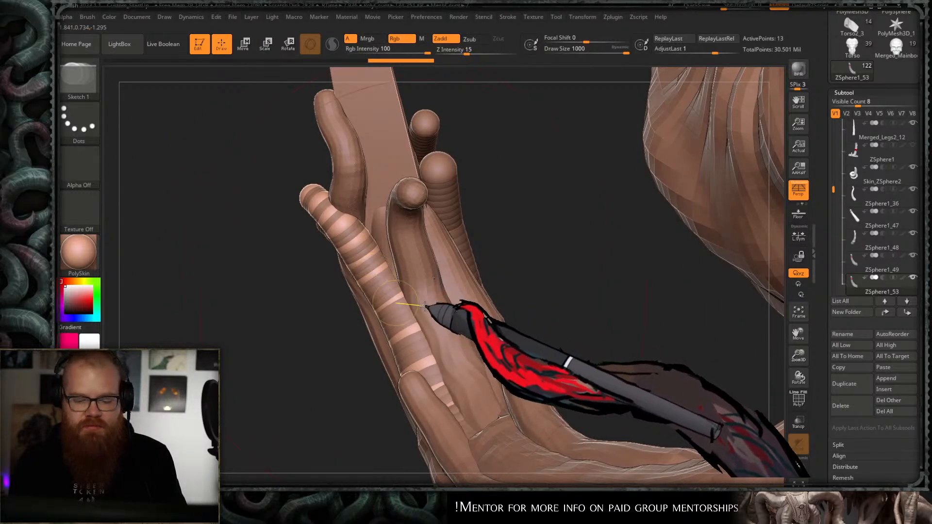
mouse_move(424, 306)
left_mouse_down()
mouse_move(485, 216)
mouse_move(457, 240)
mouse_move(465, 243)
mouse_move(454, 216)
mouse_move(449, 223)
mouse_move(509, 172)
mouse_move(488, 190)
left_mouse_up()
- Rotate and move the upper joints of the duplicated tentacle to give it a different bend from the original
key("r")
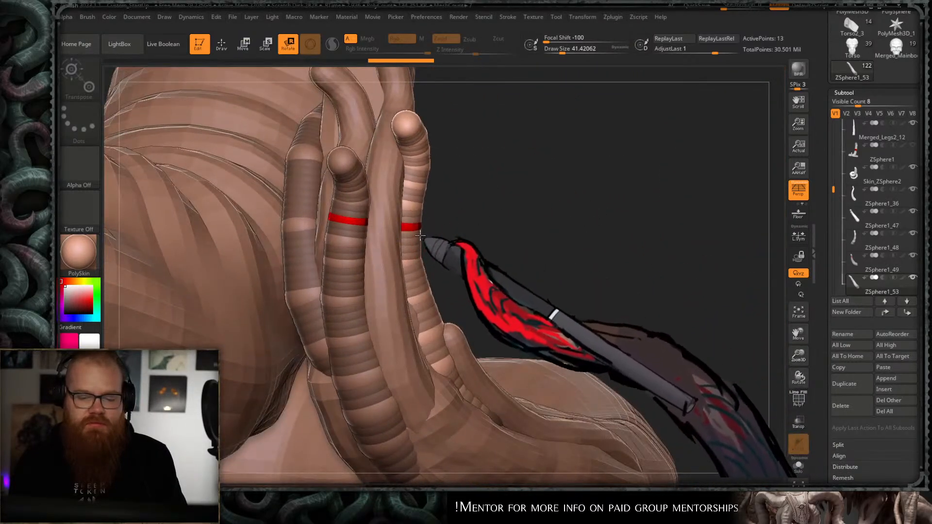
mouse_move(420, 215)
left_mouse_down()
mouse_move(437, 206)
mouse_move(421, 198)
left_mouse_up()
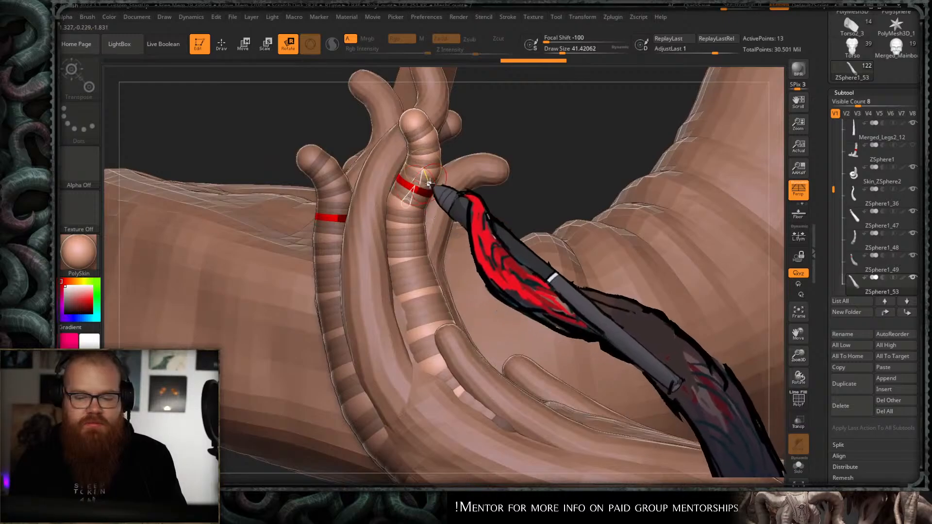
left_click_drag(481, 142, 456, 219)
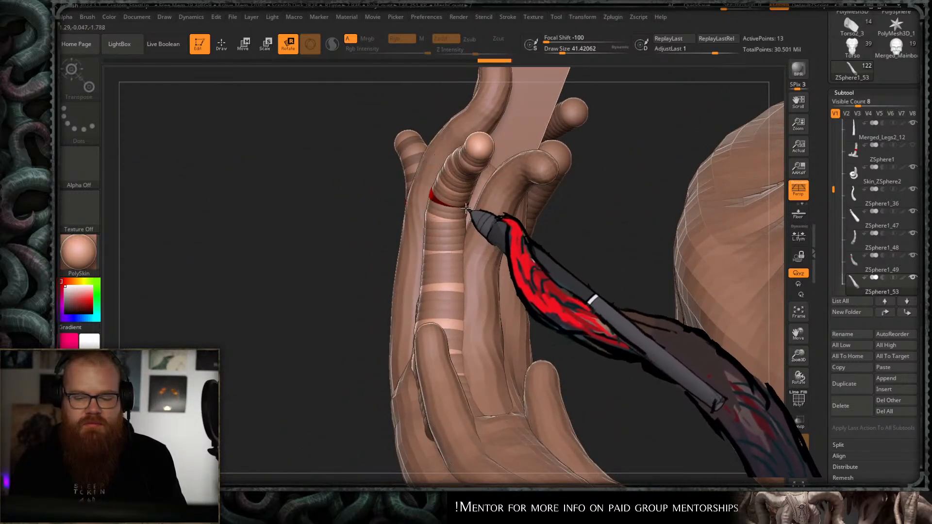
left_click_drag(554, 226, 548, 202)
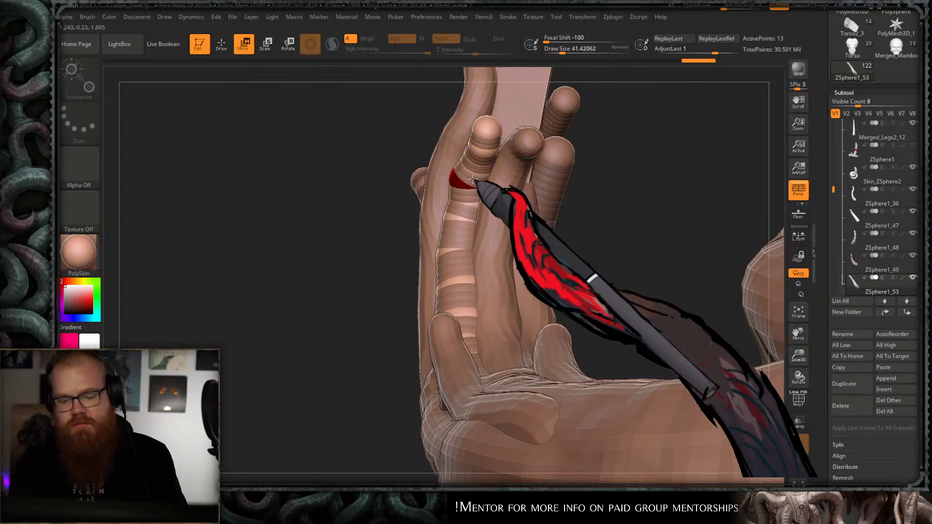
- Bend the tip of the duplicated tentacle outward and reposition its upper joints from the front and side
key("r")
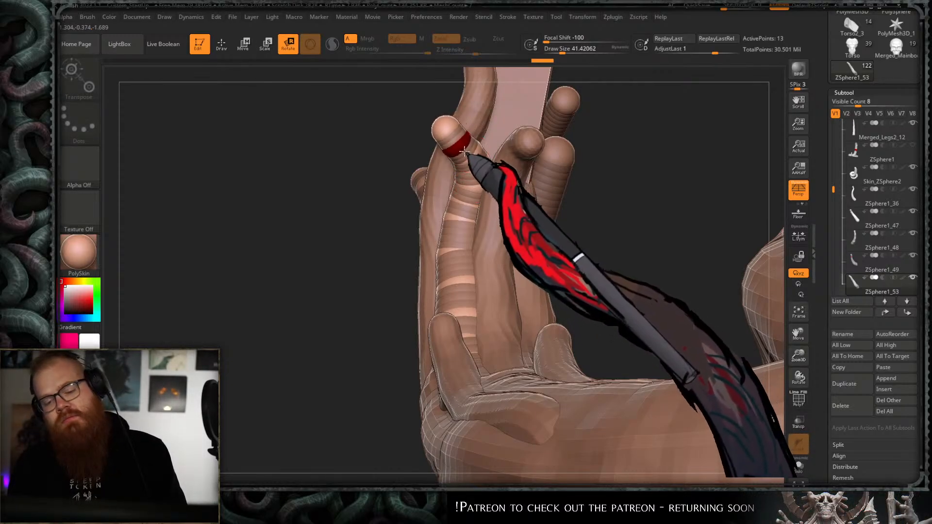
left_click_drag(599, 136, 485, 248)
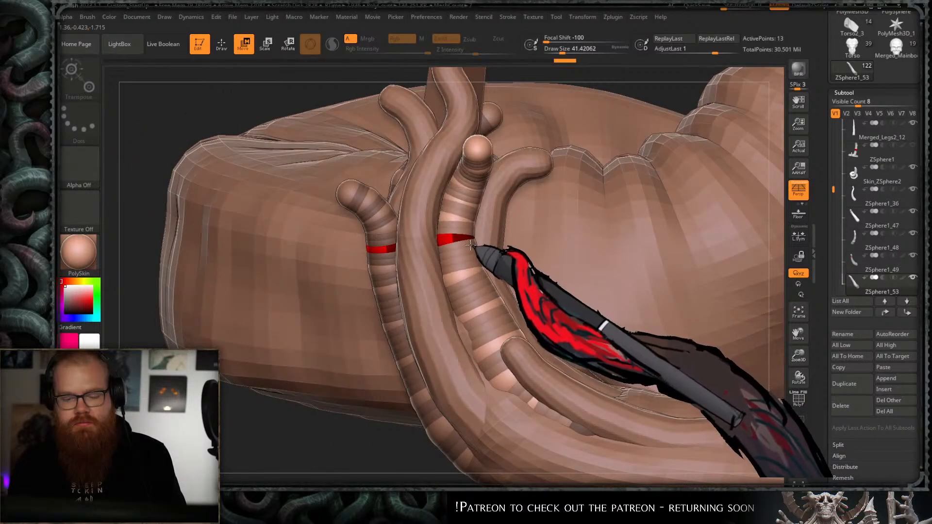
left_click_drag(670, 90, 628, 112)
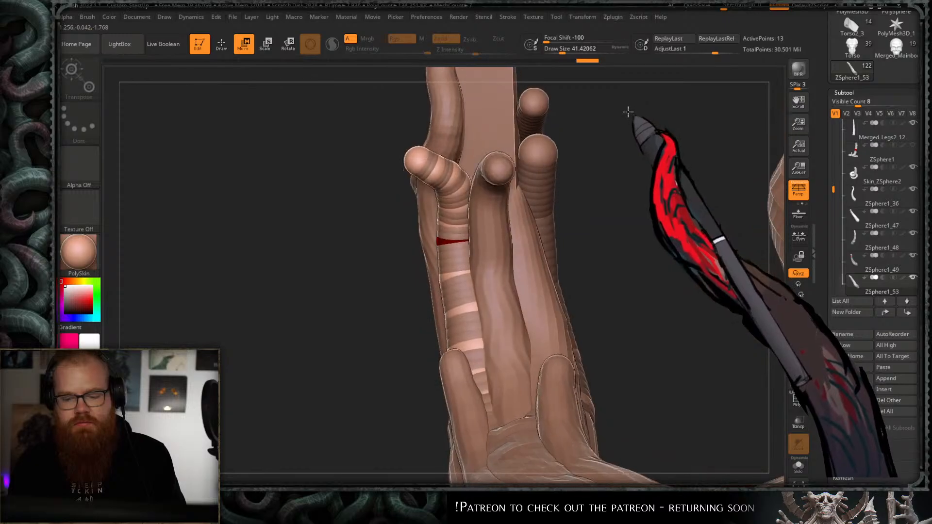
key("space")
left_click_drag(624, 176, 563, 206)
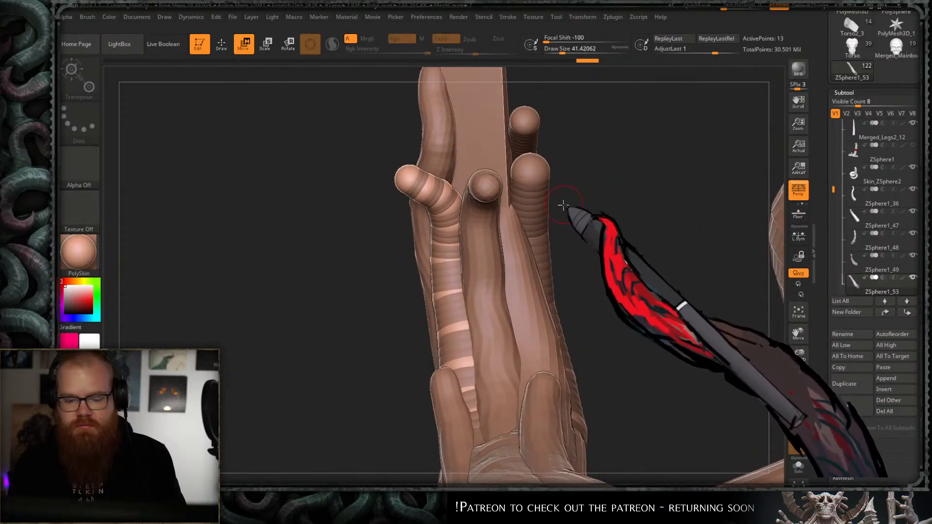
- Preview the skinned mesh of the duplicated tentacle ZSphere1_53 against its neighbours
key("a")
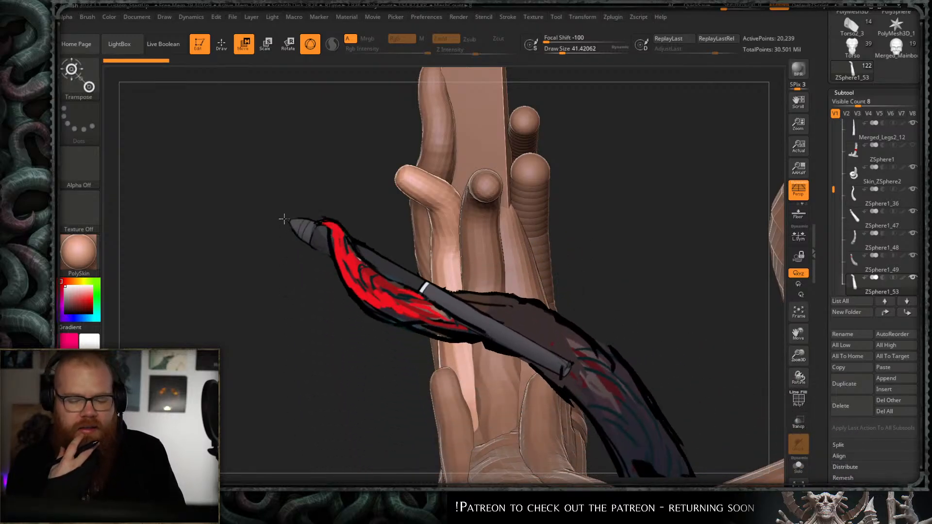
left_click_drag(283, 219, 481, 231)
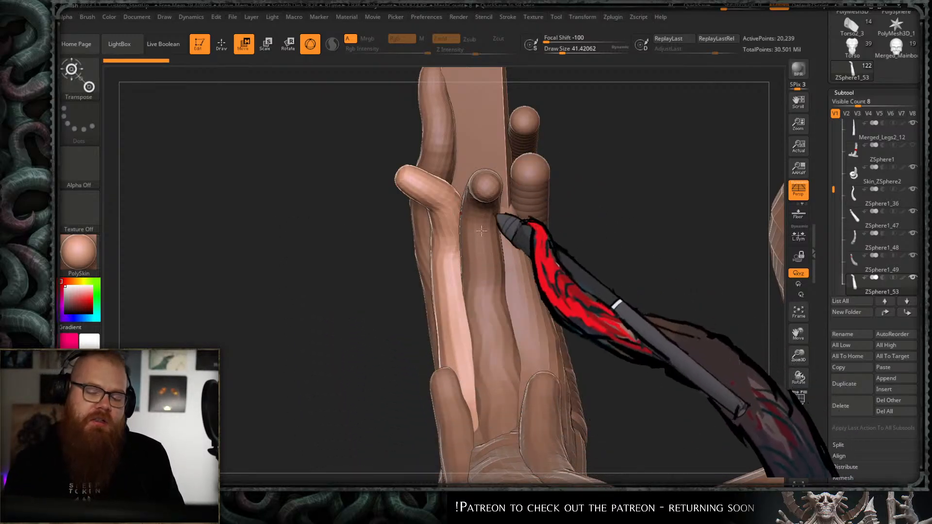
left_click_drag(384, 332, 534, 277)
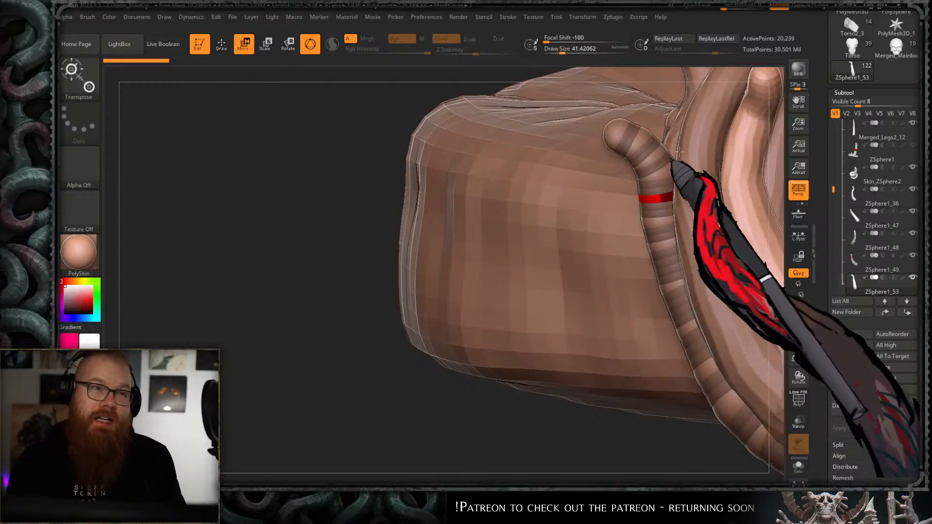
- Switch to tentacle ZSphere1_36 and rotate the joints near its tip to vary the bend
left_click_drag(701, 193, 416, 281)
mouse_move(451, 248)
left_mouse_down()
mouse_move(506, 261)
mouse_move(501, 246)
mouse_move(412, 264)
mouse_move(495, 155)
mouse_move(599, 164)
left_mouse_up()
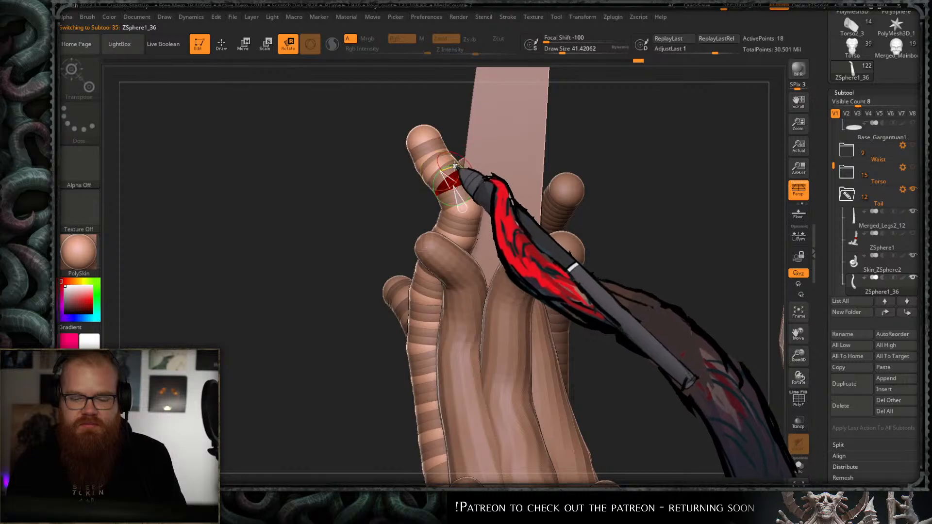
left_click_drag(565, 142, 639, 80)
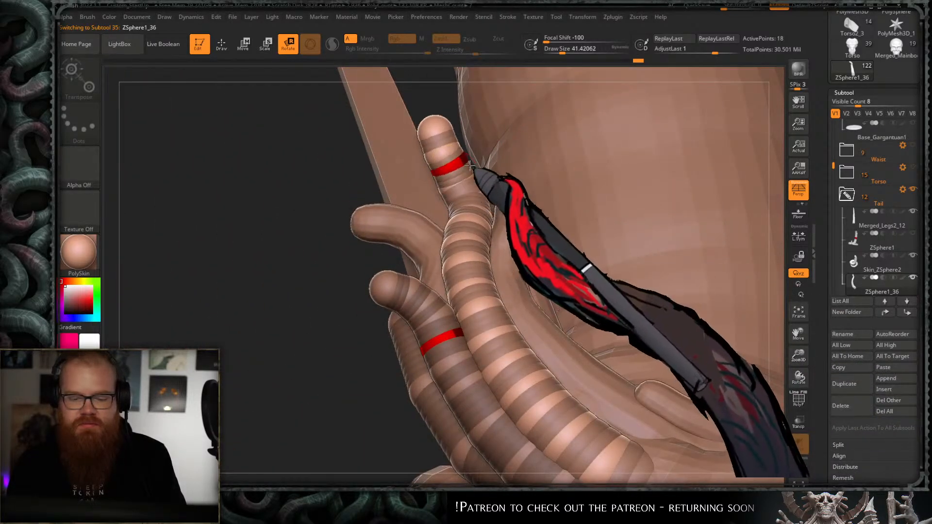
left_click_drag(311, 300, 364, 316)
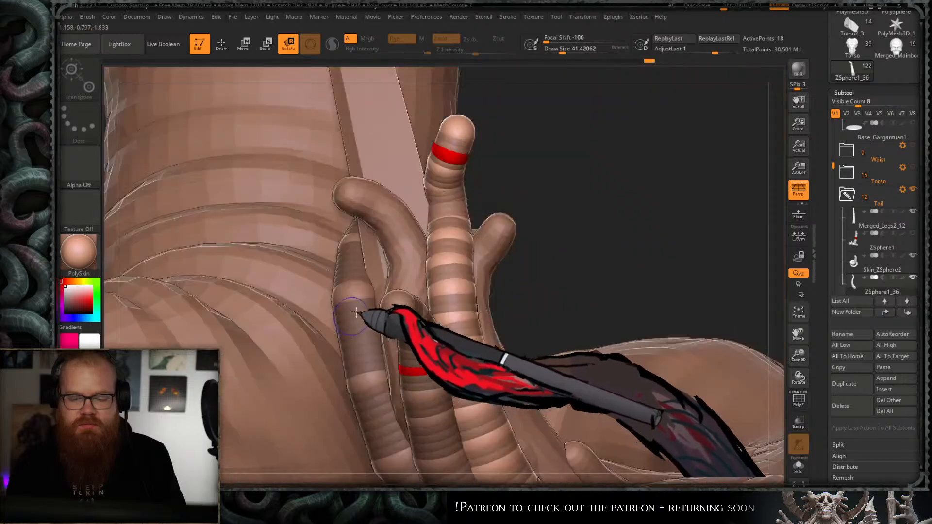
- Switch to tentacle ZSphere1_53 and delete the joints that form its bent tip
right_click_drag(364, 316, 549, 144, "ctrl")
key("a")
left_click_drag(663, 136, 515, 213)
left_click(474, 233, "alt")
mouse_move(490, 226)
right_mouse_down()
mouse_move(523, 188)
mouse_move(531, 194)
mouse_move(494, 228)
right_mouse_up()
key("a")
key("q")
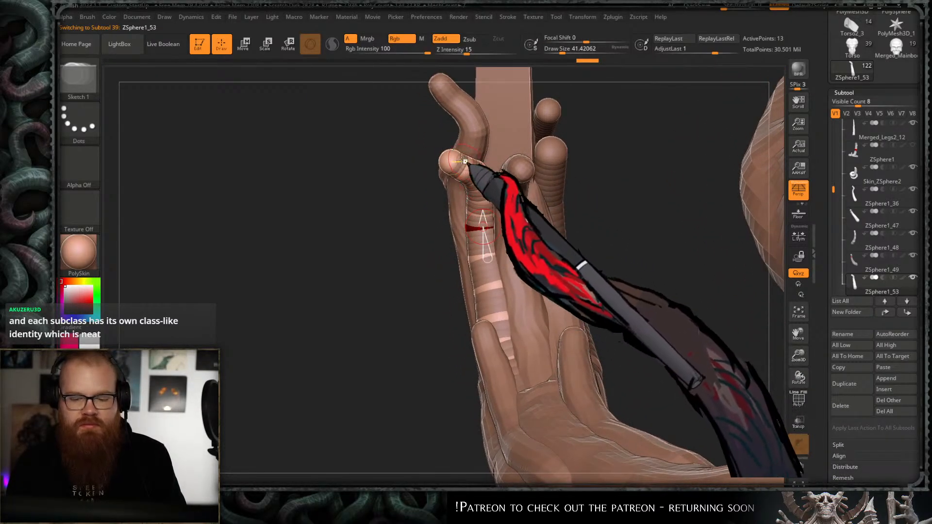
key("e")
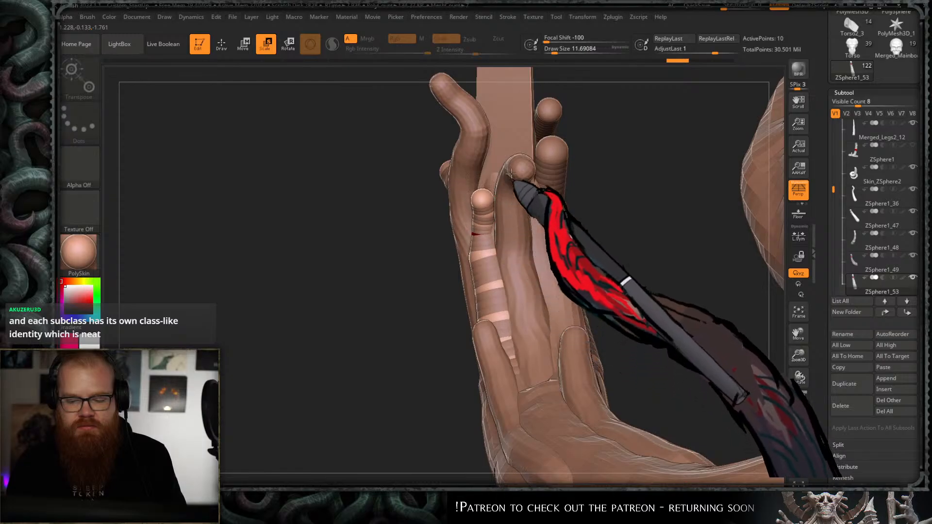
- Move the end joints of the shortened ZSphere1_53 outward, add one joint and rotate the tip into a new bend
left_click_drag(576, 196, 566, 182)
key("w")
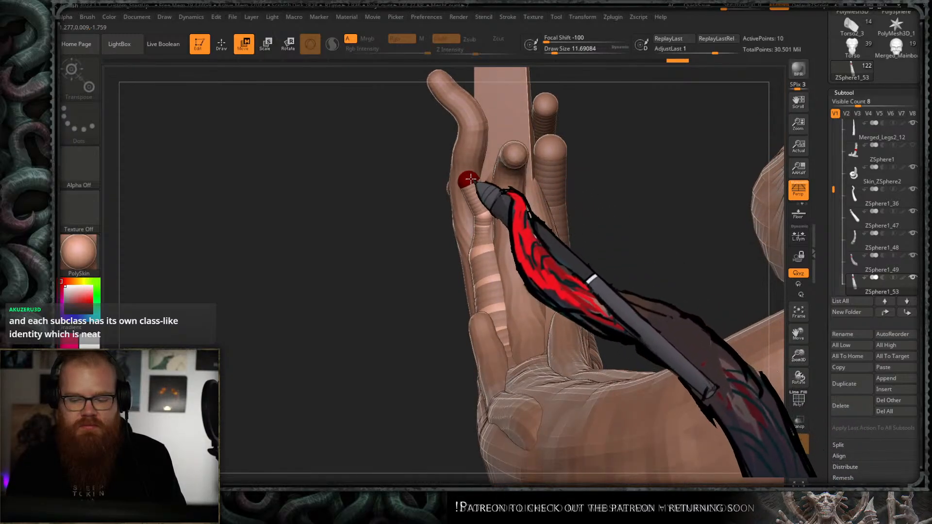
left_click_drag(452, 181, 461, 173)
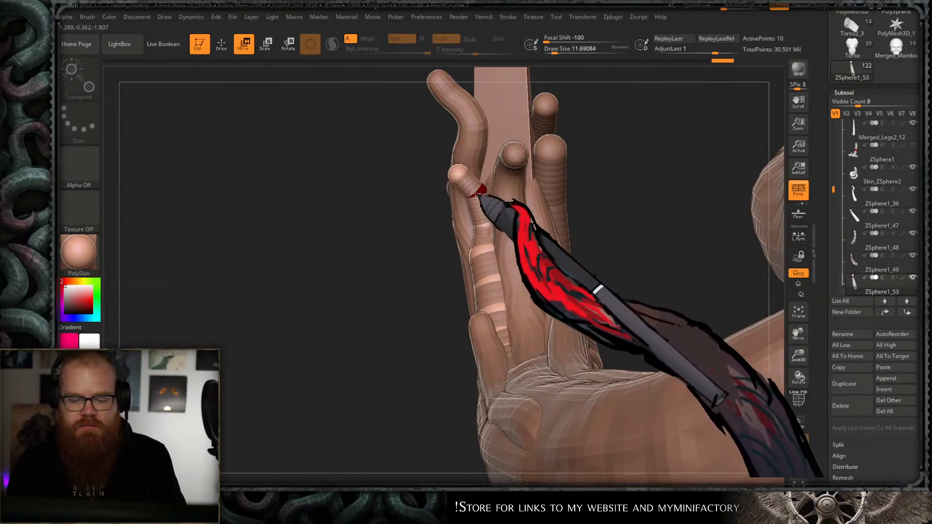
mouse_move(593, 195)
left_mouse_down()
mouse_move(624, 202)
mouse_move(597, 216)
mouse_move(589, 243)
mouse_move(468, 181)
left_mouse_up()
key("ctrl")
mouse_move(623, 138)
left_mouse_down()
mouse_move(674, 131)
mouse_move(632, 146)
left_mouse_up()
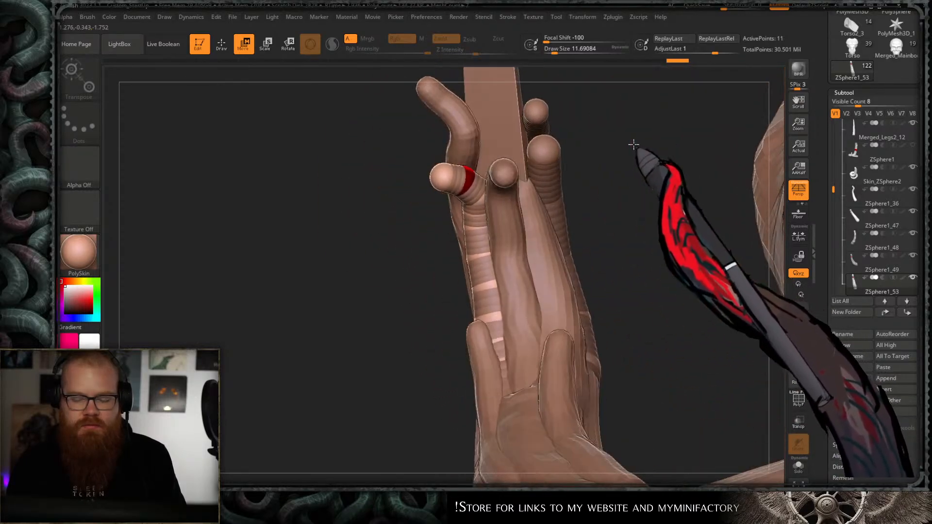
left_click_drag(581, 177, 536, 213)
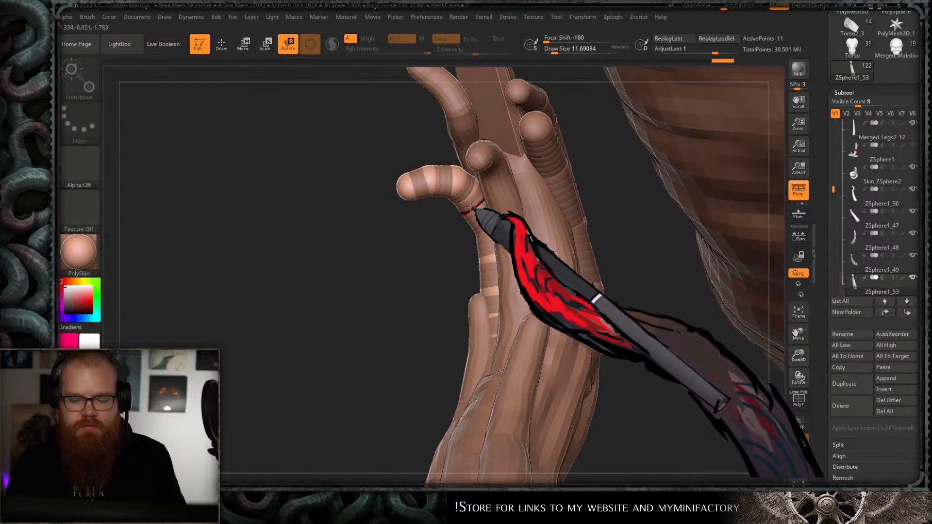
left_click_drag(471, 199, 559, 197)
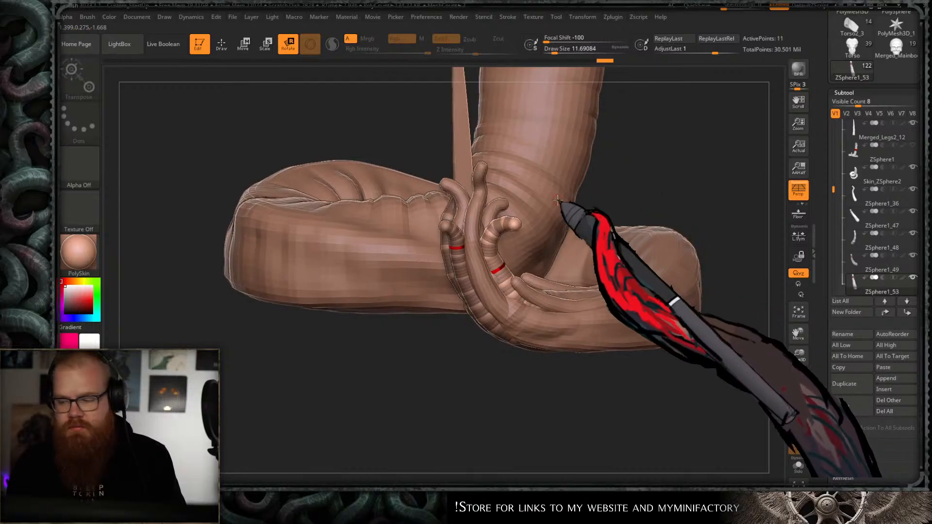
- Rotate the tip joints of ZSphere1_53 and check the new curl in the skinned mesh preview
key("a")
left_click_drag(642, 167, 510, 233)
key("a")
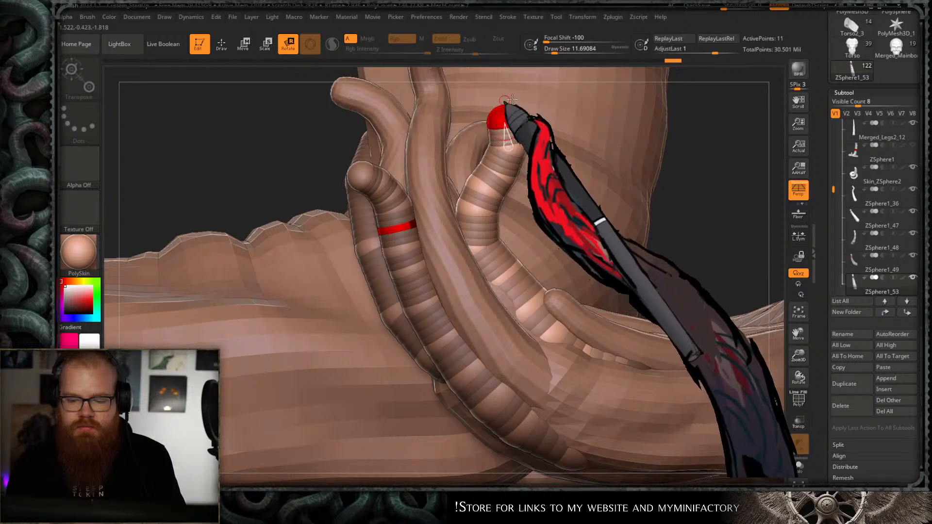
key("a")
left_click_drag(589, 202, 460, 263)
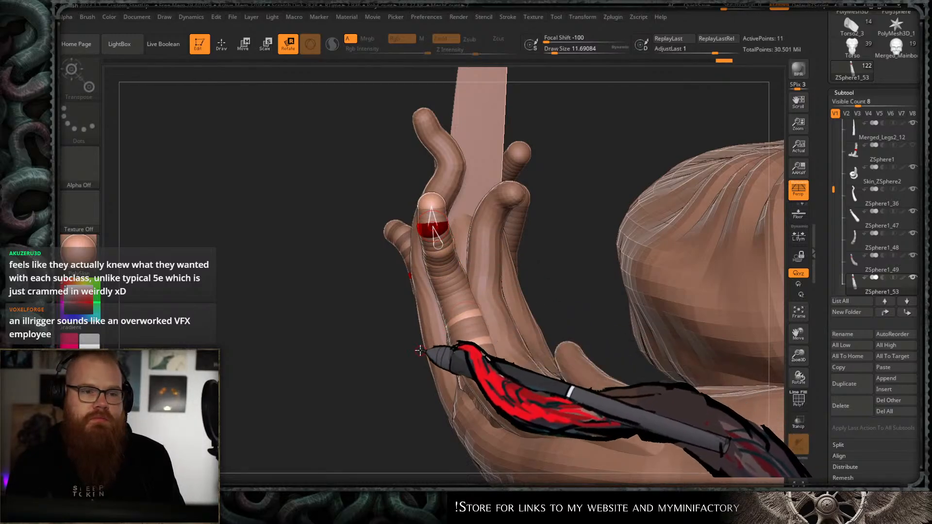
key("a")
left_click_drag(396, 369, 426, 213)
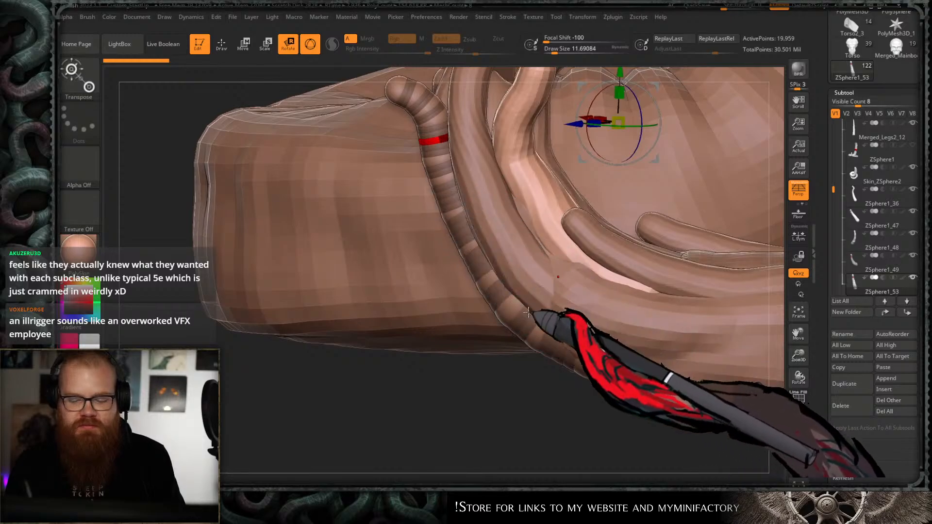
- Switch to tentacle ZSphere1_46 and move and rotate its joints so it bends alongside the neighbouring tentacles
key("q")
mouse_move(530, 322)
left_mouse_down()
mouse_move(468, 358)
mouse_move(572, 370)
left_mouse_up()
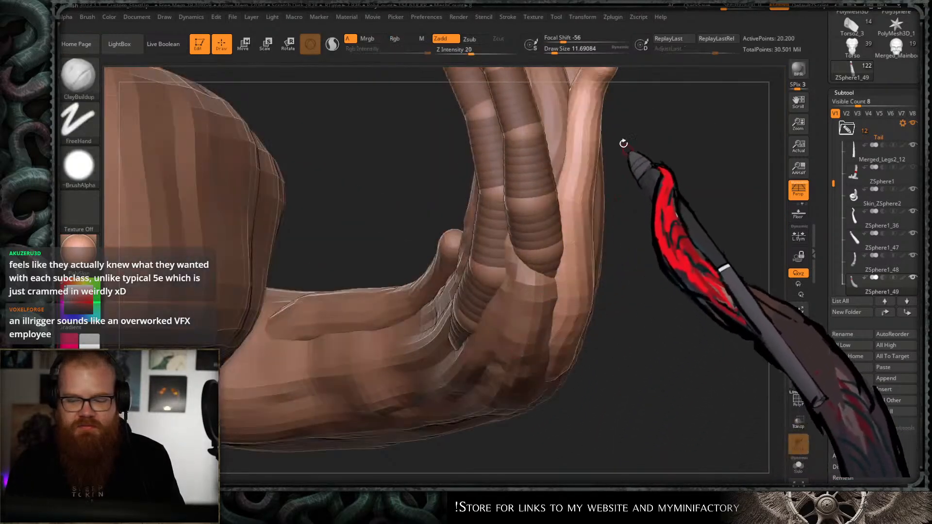
mouse_move(624, 143)
left_mouse_down("alt")
mouse_move(584, 221)
mouse_move(576, 147)
mouse_move(579, 165)
mouse_move(619, 177)
mouse_move(552, 248)
mouse_move(583, 211)
mouse_move(603, 75)
mouse_move(602, 162)
mouse_move(497, 244)
left_mouse_up("alt")
key("a")
key("a")
left_click(499, 257, "alt")
key("w")
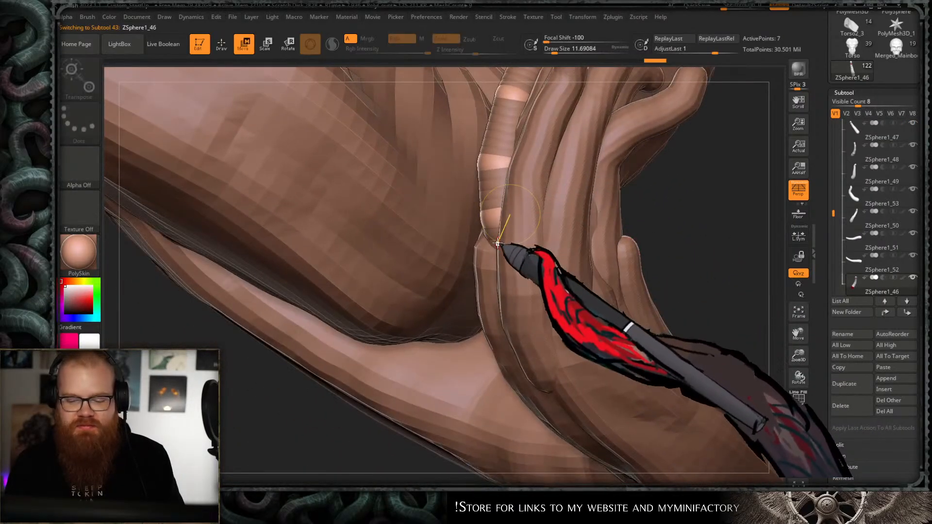
left_click_drag(595, 212, 486, 283)
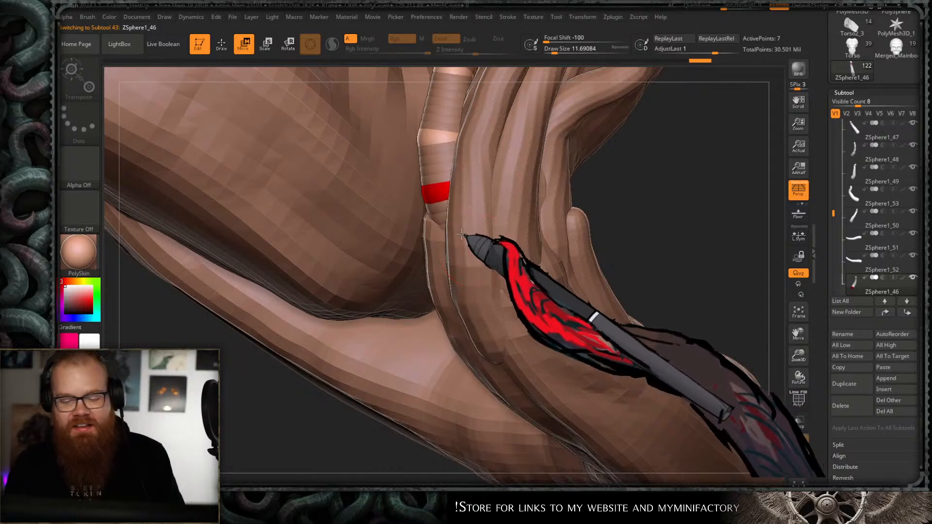
left_click_drag(469, 87, 618, 176)
key("r")
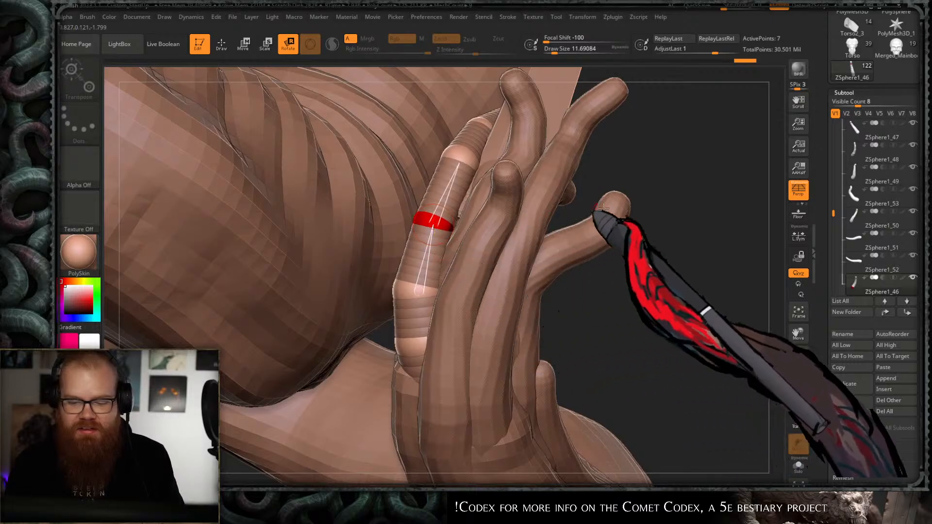
left_click_drag(619, 208, 438, 239)
- Scale the joints of ZSphere1_46 to even out its thickness and reposition its lower joints near the base
key("e")
left_click_drag(587, 194, 455, 181)
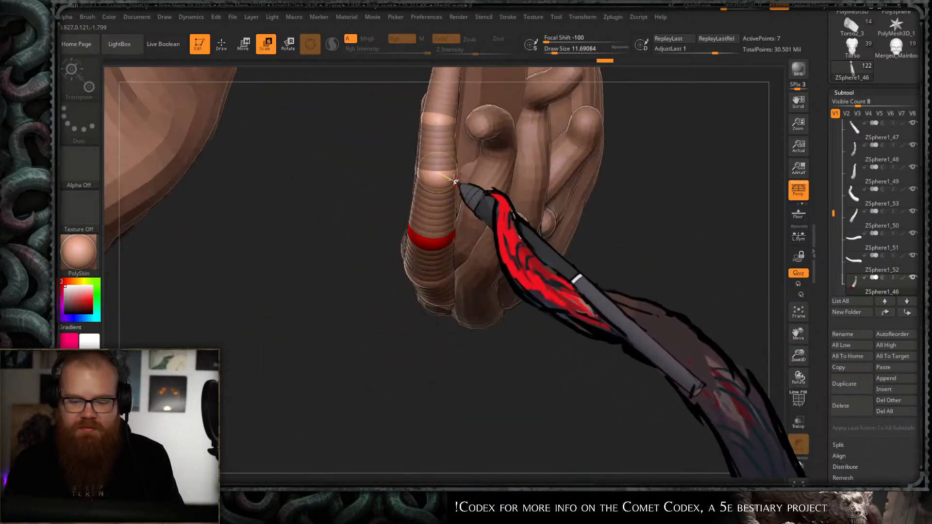
left_click_drag(437, 354, 520, 233)
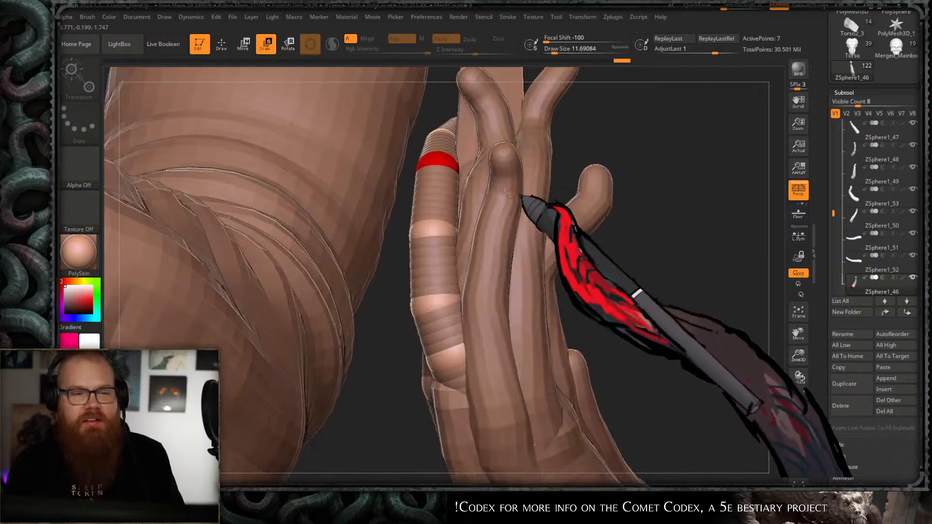
left_click_drag(454, 146, 411, 325)
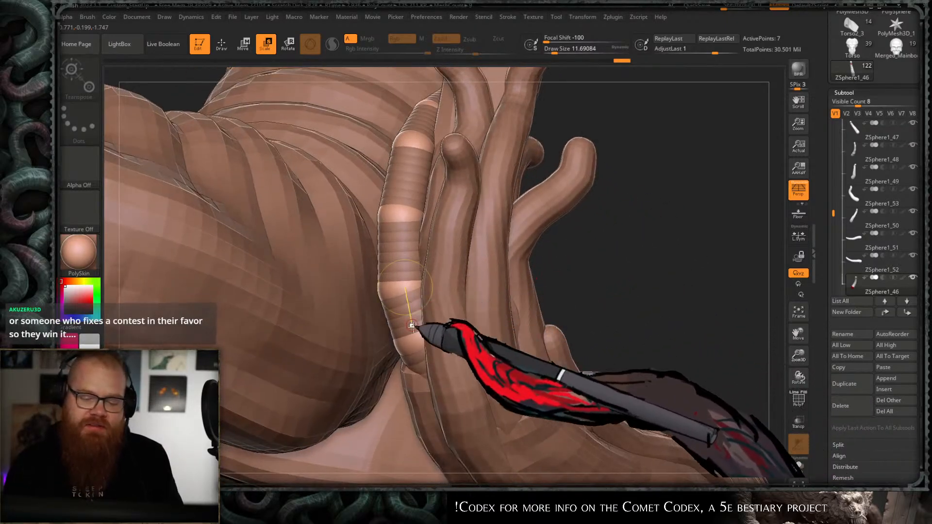
left_click_drag(422, 365, 431, 357)
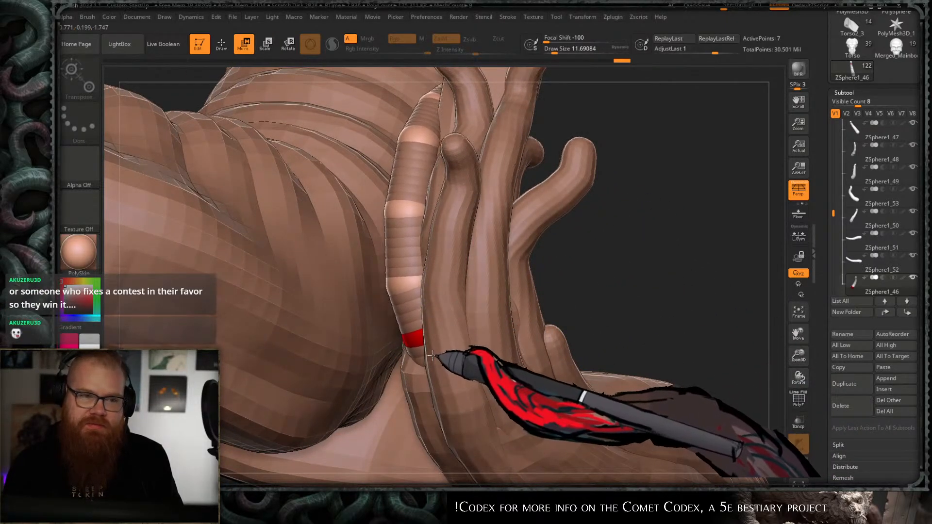
left_click_drag(587, 245, 511, 227)
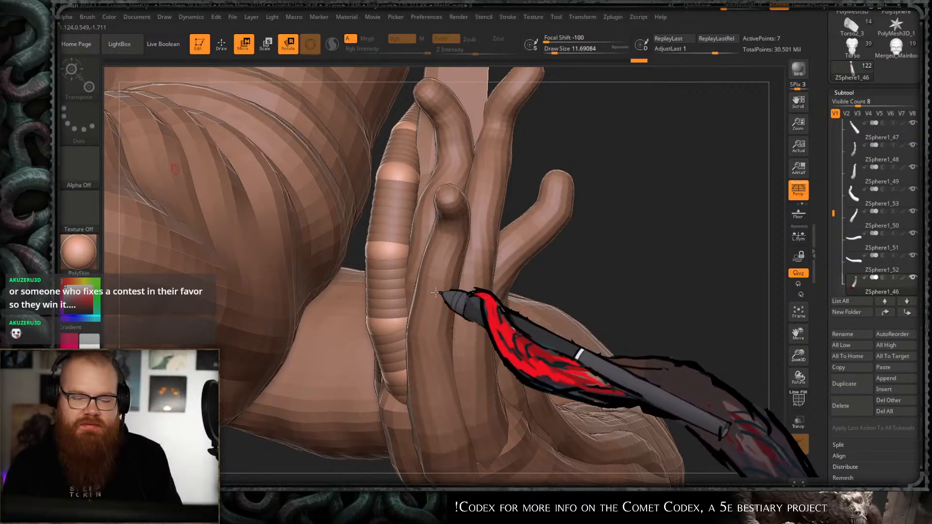
- Add joints at the end of ZSphere1_46 and rotate and move them to curl the tip outward
left_click_drag(626, 228, 501, 239)
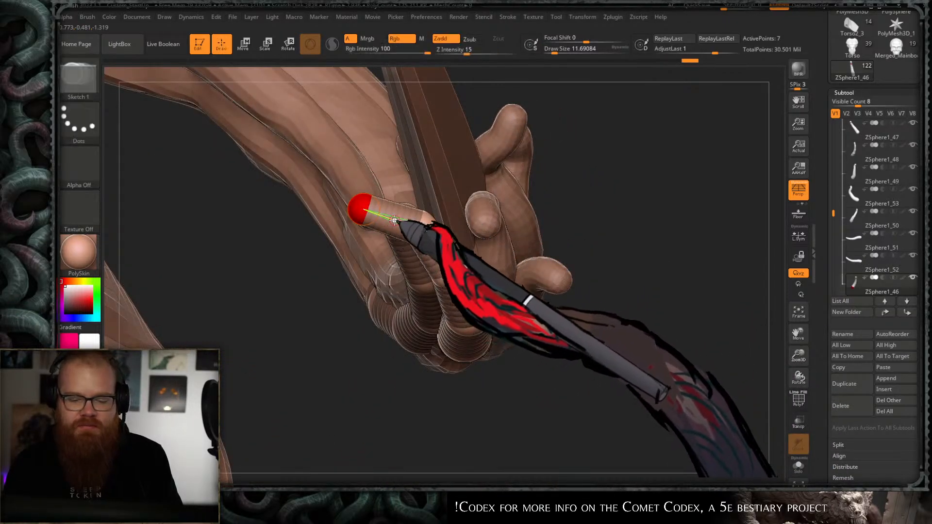
left_click_drag(392, 228, 387, 213)
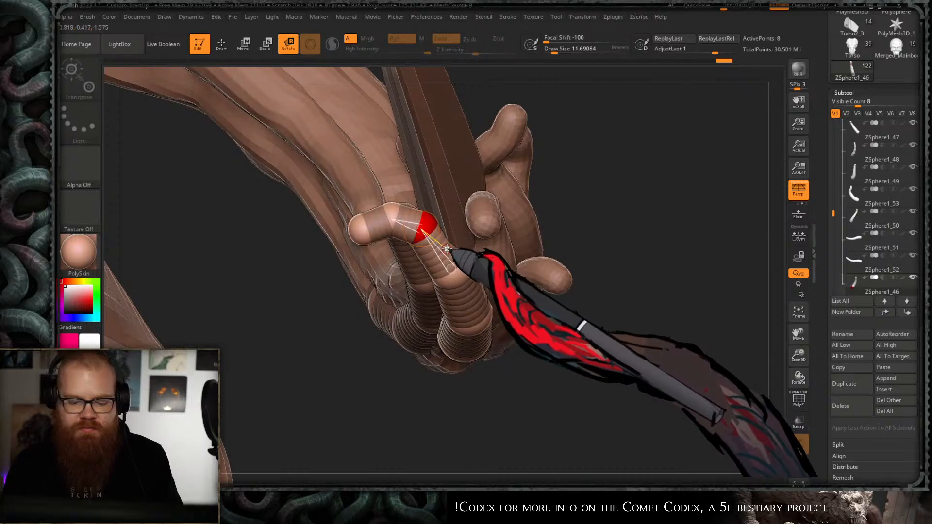
left_click(447, 249)
left_click_drag(431, 245, 549, 209)
left_click_drag(426, 210, 436, 230)
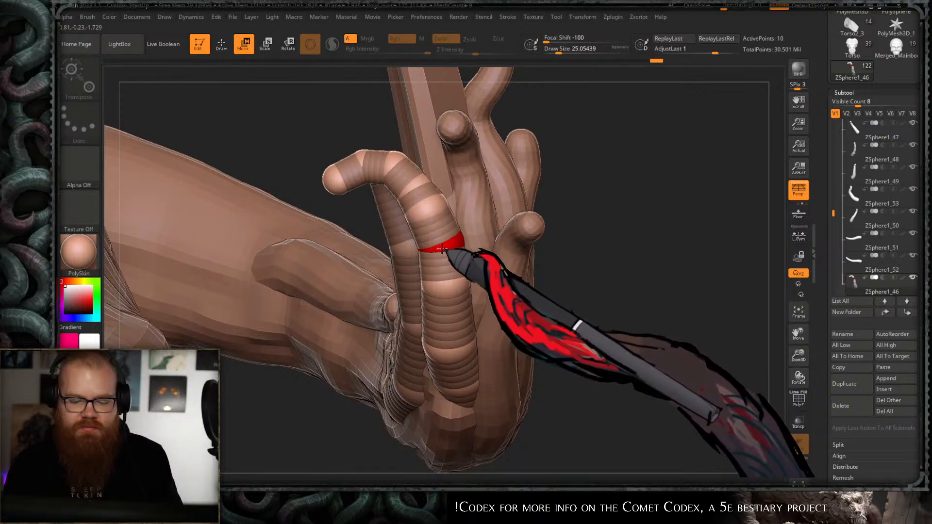
left_click_drag(435, 218, 491, 176)
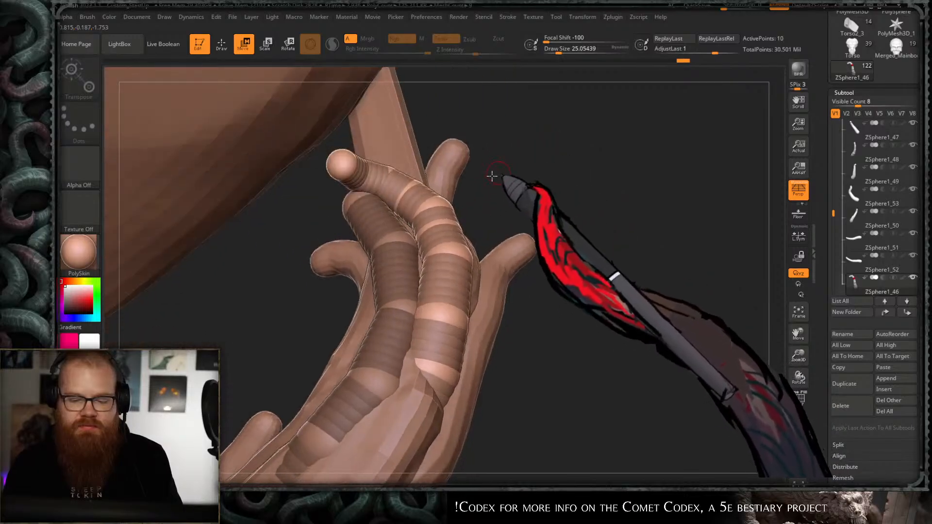
left_click_drag(485, 254, 381, 244, "alt")
- Insert extra joints in the upper part of ZSphere1_46 to smooth its curve
key("q")
left_click(448, 204)
key("w")
key("q")
left_click(449, 227)
key("w")
- Switch to tentacle ZSphere1_48 and rotate its upper joints to change the bend
key("a")
left_click(327, 259, "alt")
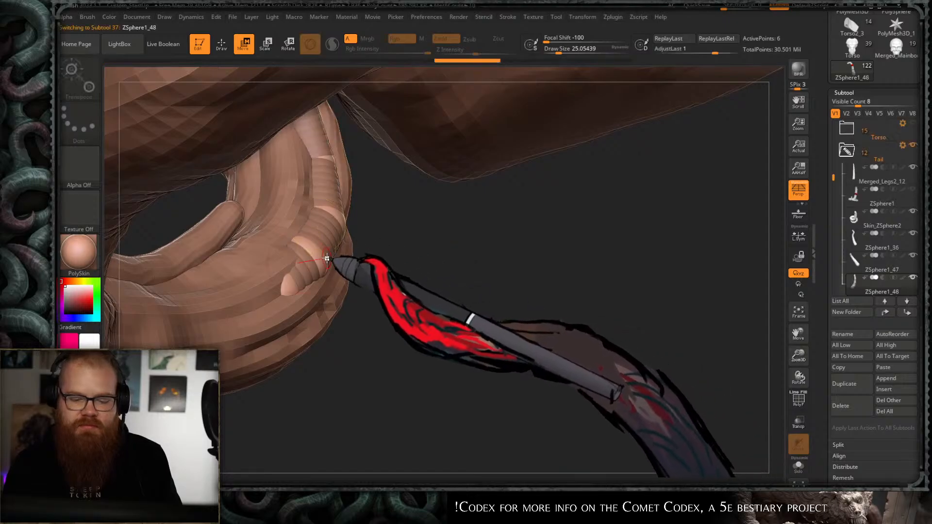
left_click_drag(326, 258, 534, 216)
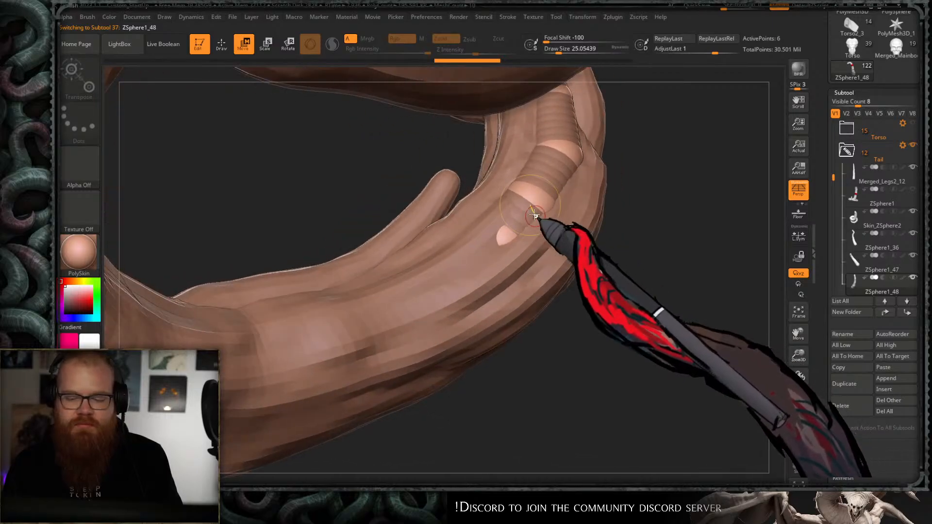
left_click_drag(593, 170, 582, 145)
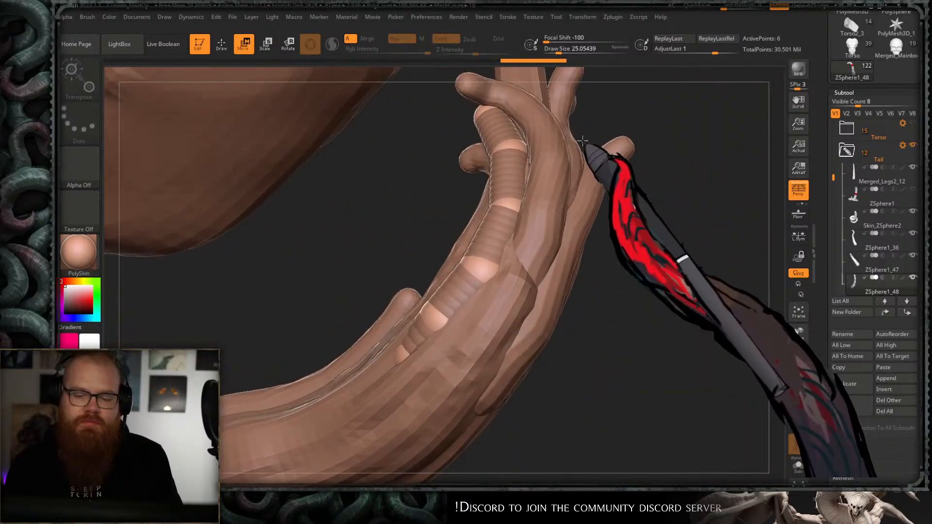
key("r")
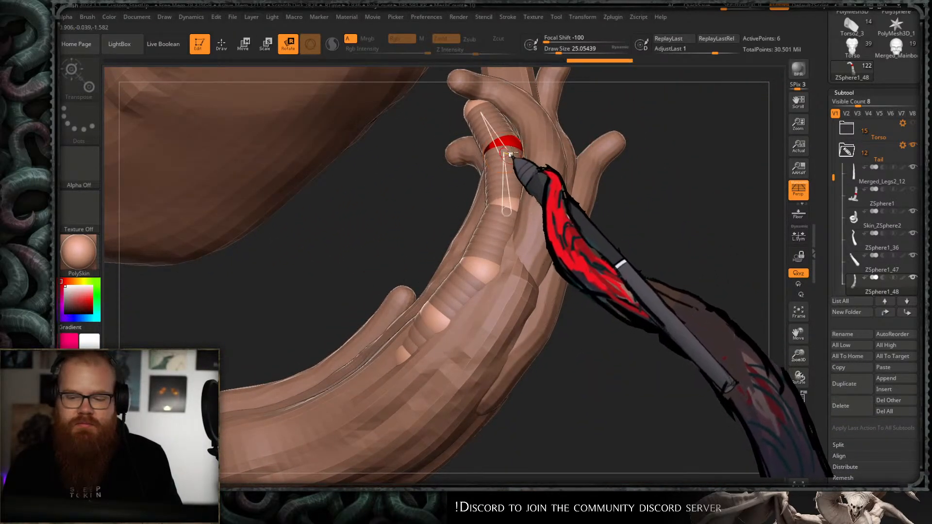
left_click_drag(602, 115, 514, 170)
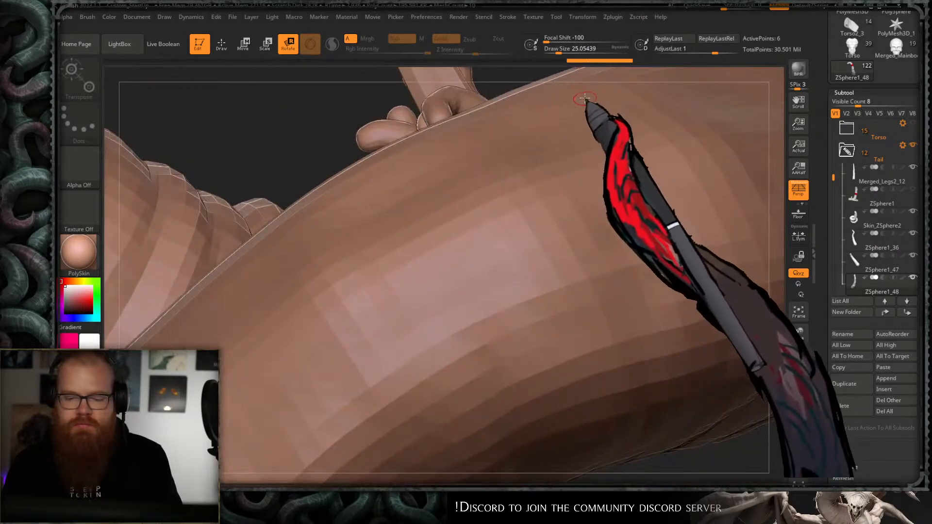
- Duplicate tentacle ZSphere1_48 and move the whole copy to a new spot on the tail tip with draw size 1000
left_click_drag(585, 98, 574, 229)
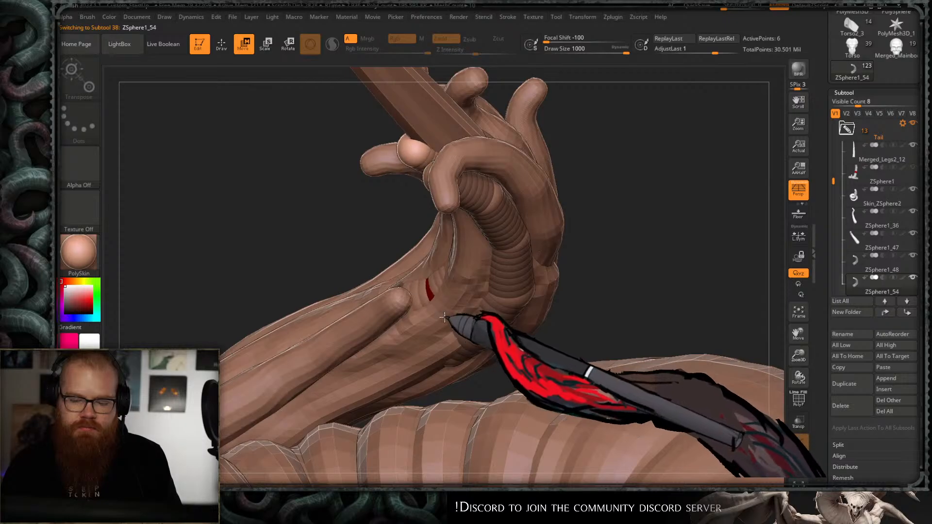
left_click_drag(458, 298, 478, 329)
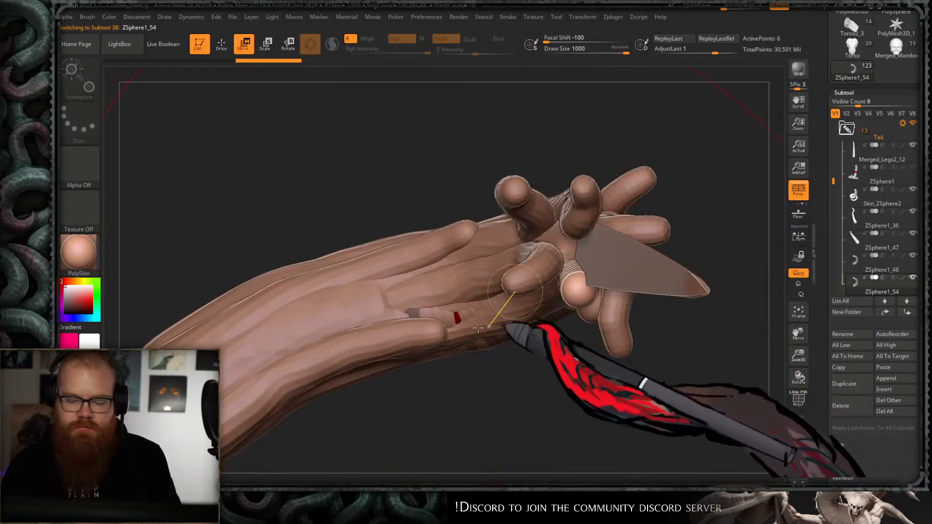
- Reduce the draw size to about 1.8 and position the ZSphere1_54 chain as an upright finger rising from the palm
left_click_drag(458, 366, 398, 327)
mouse_move(490, 365)
left_mouse_down()
mouse_move(502, 366)
mouse_move(509, 298)
mouse_move(496, 258)
mouse_move(554, 425)
mouse_move(499, 276)
mouse_move(432, 313)
mouse_move(435, 347)
mouse_move(441, 354)
mouse_move(435, 347)
mouse_move(510, 190)
mouse_move(534, 239)
mouse_move(519, 251)
mouse_move(524, 229)
mouse_move(516, 239)
mouse_move(475, 238)
mouse_move(454, 248)
left_mouse_up()
key("s")
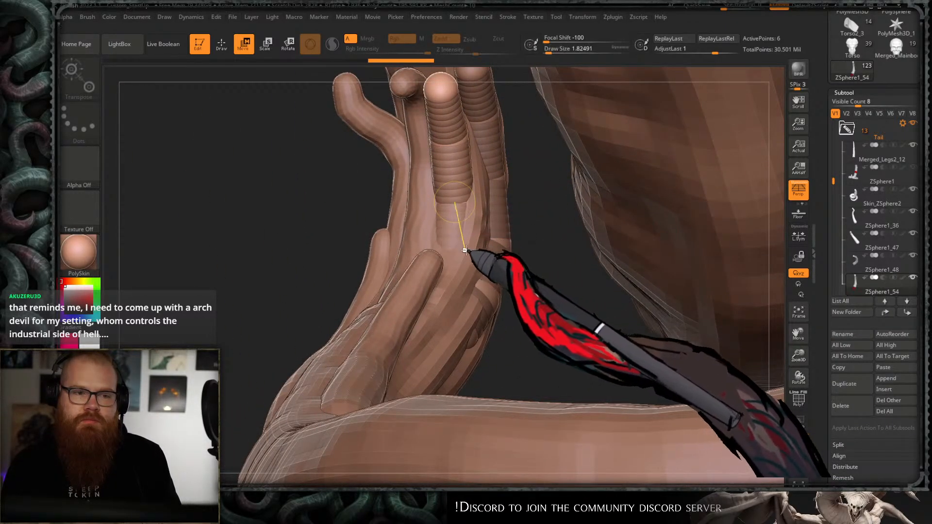
mouse_move(522, 229)
left_mouse_down()
mouse_move(530, 198)
mouse_move(562, 208)
mouse_move(567, 261)
left_mouse_up()
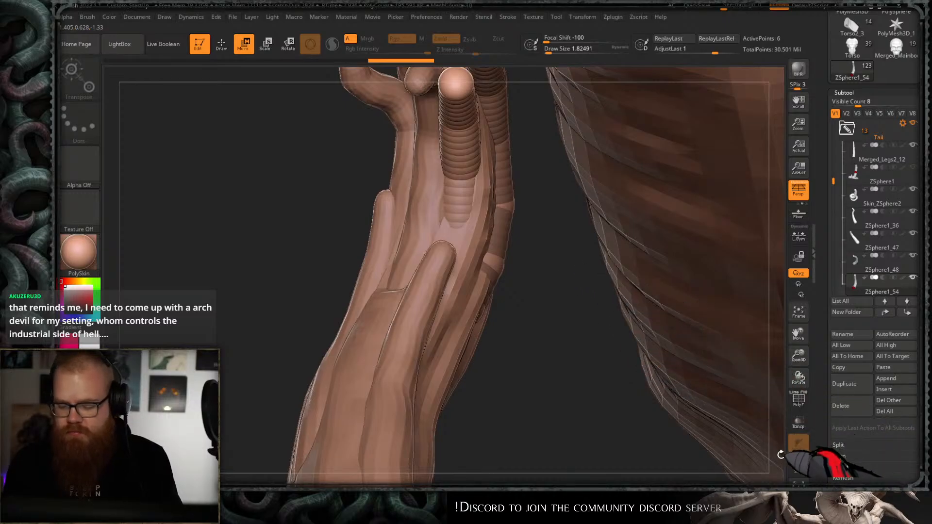
- Isolate the ZSphere1_54 finger, scale the sphere in its lower section, and show the rest of the model again
left_click(798, 466)
key("e")
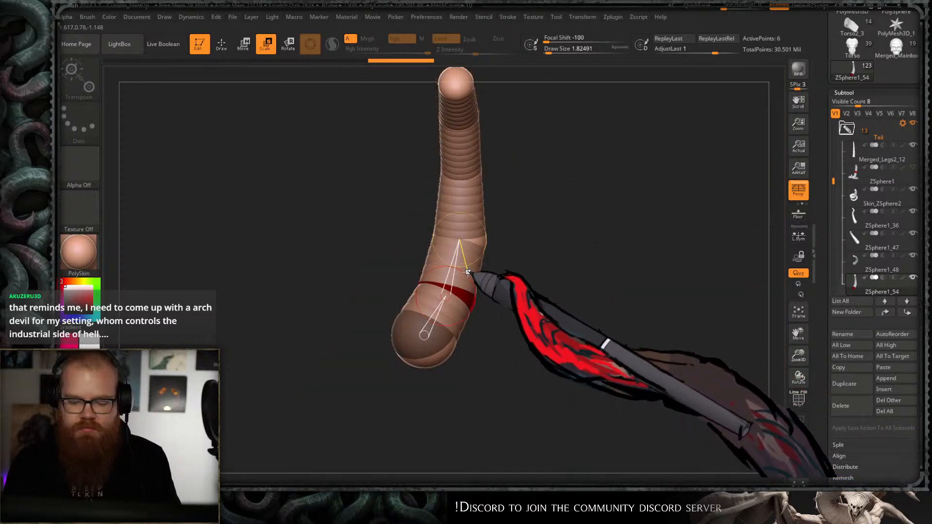
left_click_drag(467, 273, 473, 234)
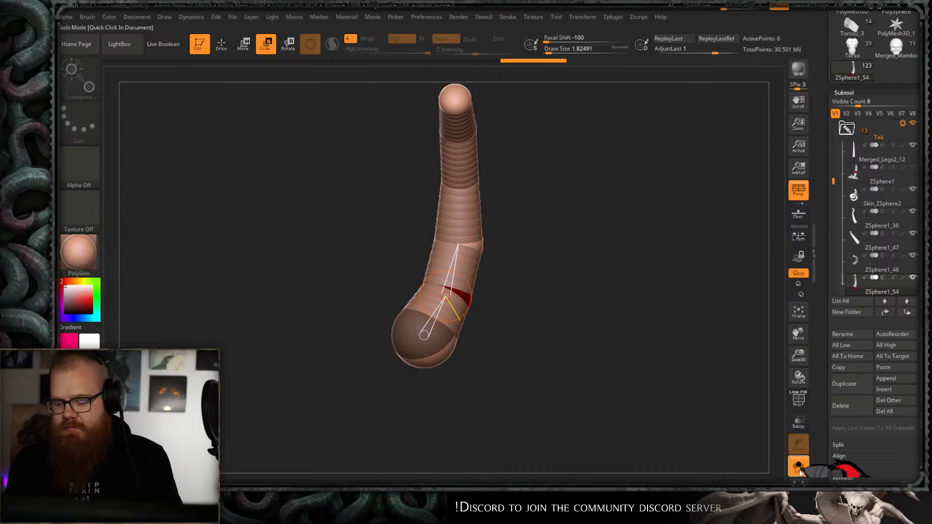
left_click(798, 467)
- Move the lower section of the ZSphere1_54 finger so that it sits against the hand from several viewing angles
key("w")
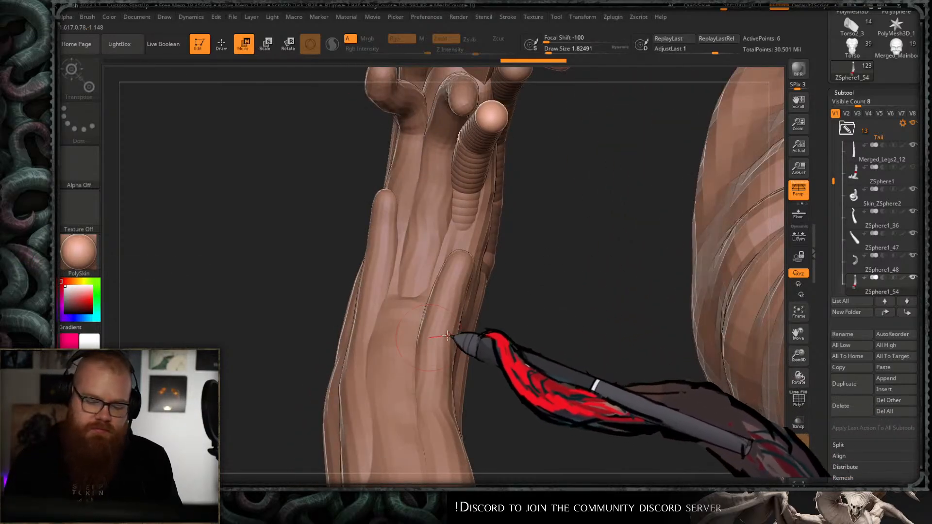
left_click_drag(462, 310, 478, 289)
left_click_drag(563, 243, 549, 190)
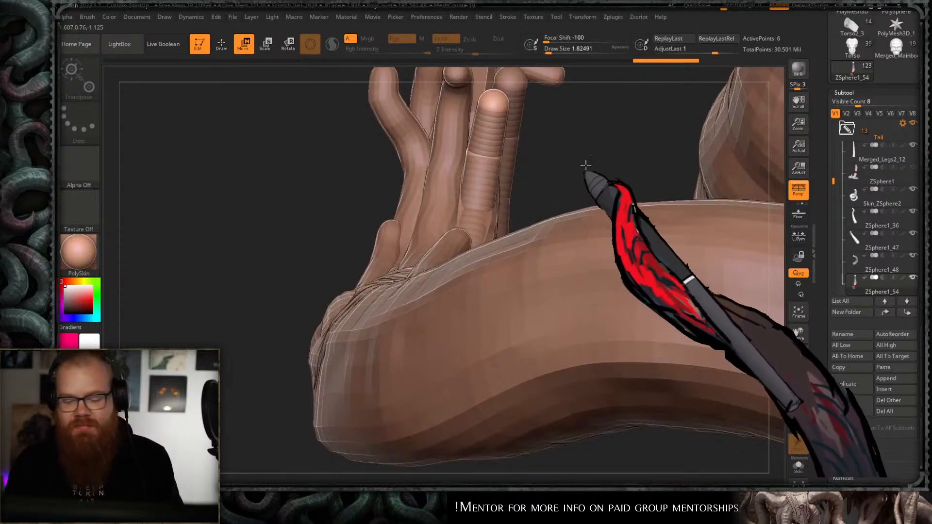
left_click_drag(585, 164, 564, 66)
left_click_drag(490, 403, 508, 228)
left_click_drag(558, 266, 503, 267)
- Insert two spheres into the upper part of the ZSphere1_54 finger and rotate its end segments to curl the tip
key("r")
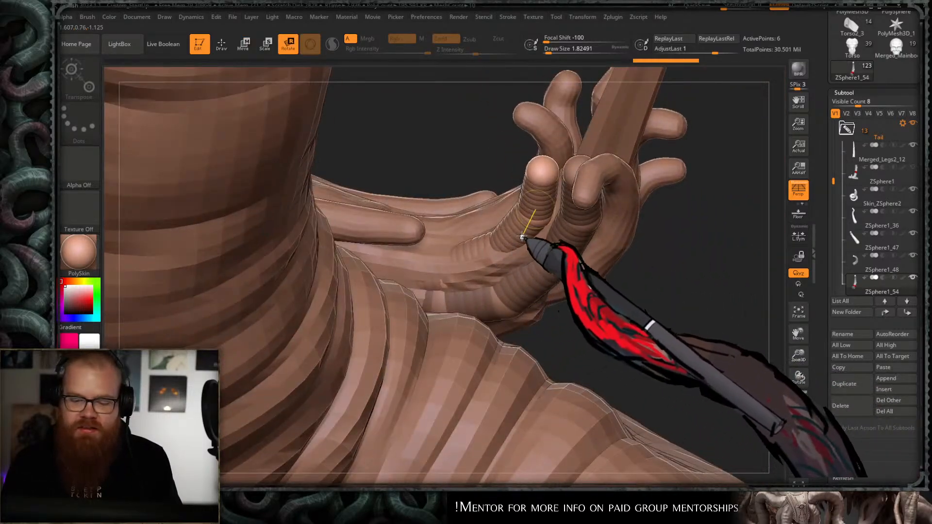
left_click_drag(590, 345, 499, 276)
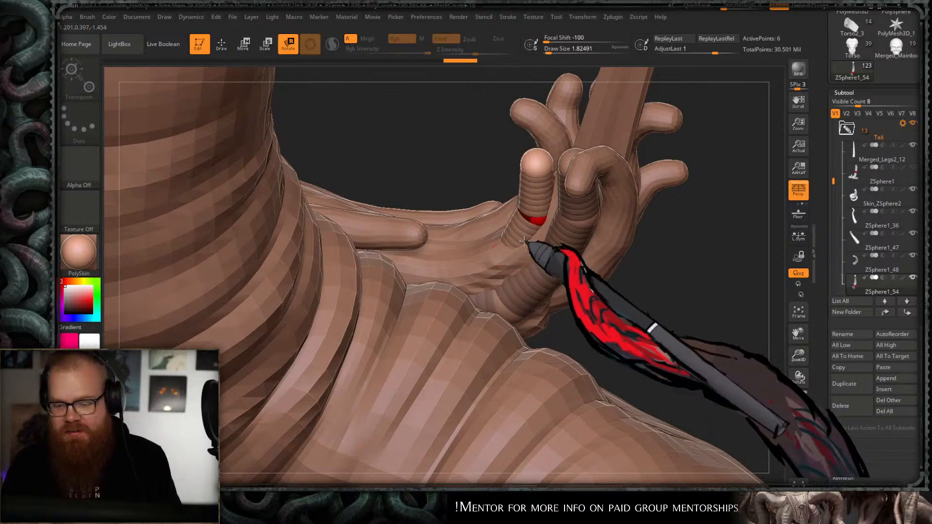
mouse_move(559, 302)
left_mouse_down()
mouse_move(590, 334)
mouse_move(592, 297)
left_mouse_up()
key("q")
key("r")
left_click_drag(539, 166, 540, 207)
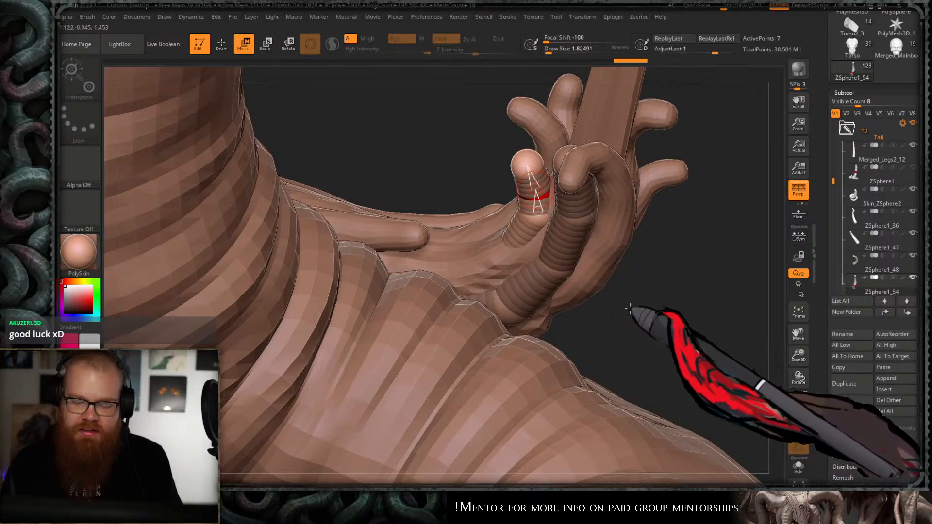
left_click_drag(629, 308, 556, 207)
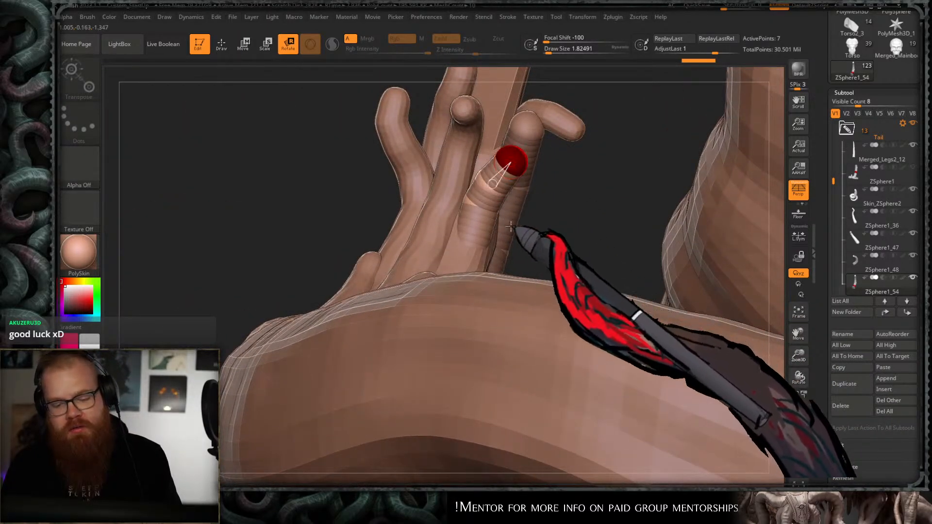
mouse_move(510, 226)
left_mouse_down()
mouse_move(558, 306)
mouse_move(508, 239)
mouse_move(507, 187)
mouse_move(509, 309)
mouse_move(531, 304)
mouse_move(596, 364)
mouse_move(561, 249)
left_mouse_up()
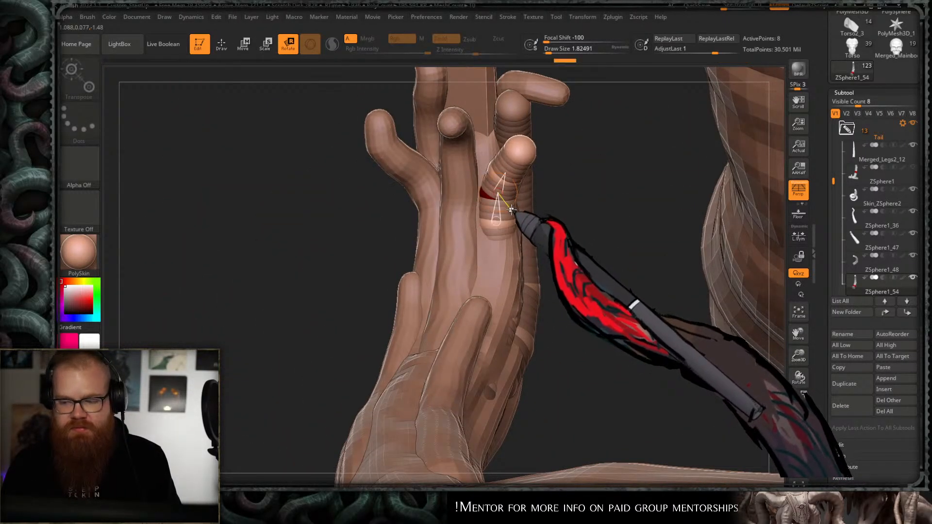
- Switch to the Torso tool to examine the full figure from the front, and return to the ZSphere1_54 finger
left_click(852, 47)
key("f")
key("f")
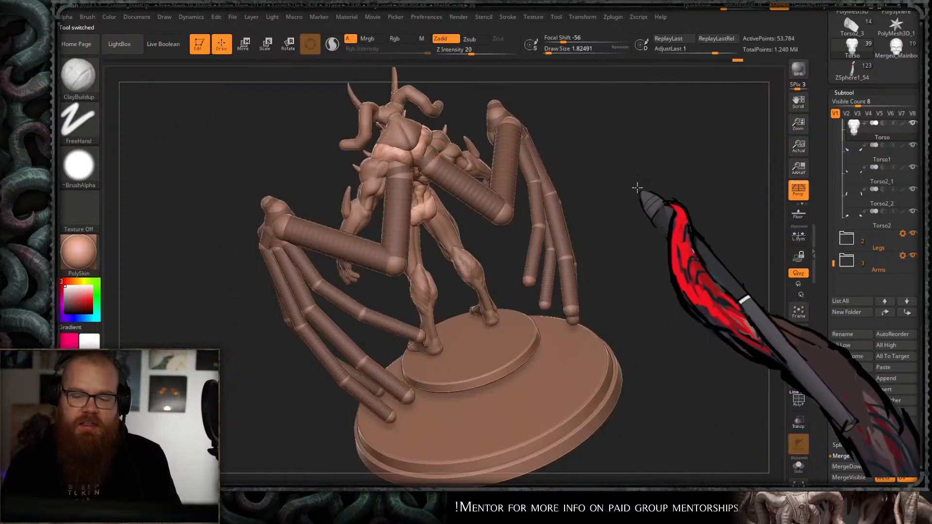
left_click_drag(637, 188, 608, 297)
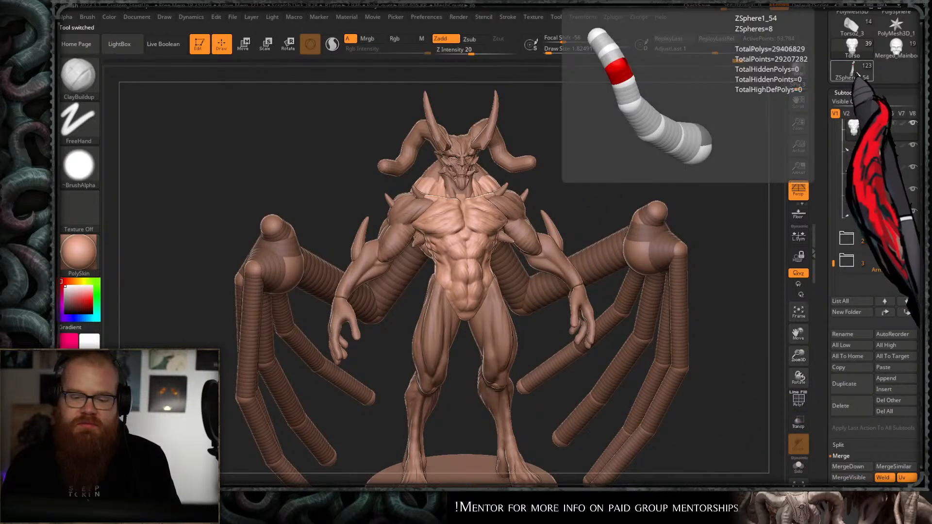
left_click(855, 74)
- Resize the upper joint of the ZSphere1_54 finger and insert a sphere just below its tip
mouse_move(693, 160)
left_mouse_down()
mouse_move(649, 217)
mouse_move(639, 212)
mouse_move(652, 198)
mouse_move(607, 271)
mouse_move(406, 378)
mouse_move(422, 281)
mouse_move(509, 308)
mouse_move(555, 241)
mouse_move(520, 214)
mouse_move(513, 230)
mouse_move(545, 343)
left_mouse_up()
key("e")
left_click_drag(511, 243, 529, 208)
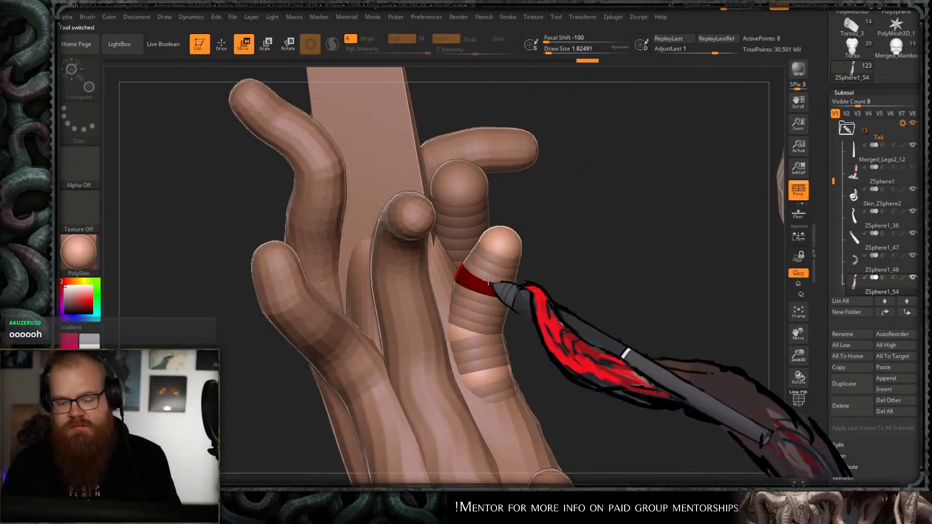
left_click_drag(518, 272, 513, 244, "alt")
key("q")
left_click(500, 246)
key("w")
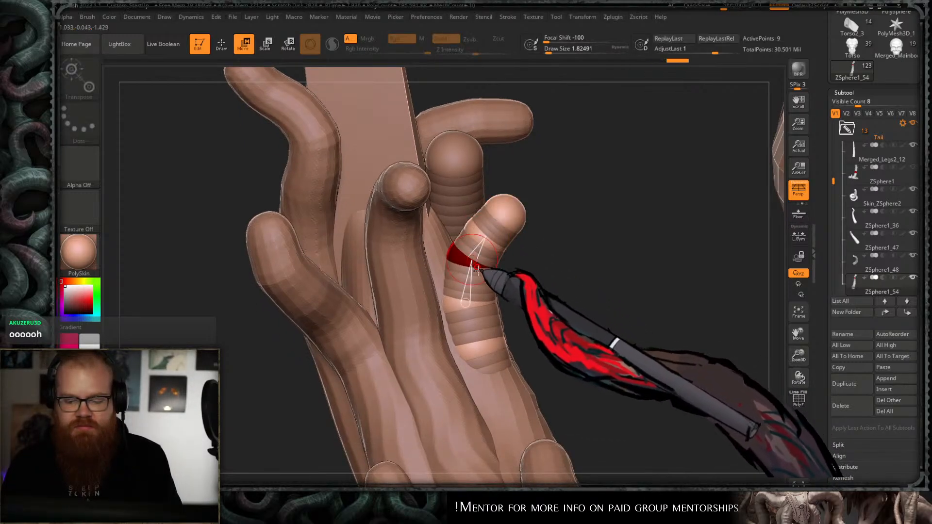
- Insert another sphere at the middle bend of the ZSphere1_54 finger to refine its curve
key("q")
left_click(477, 283)
key("w")
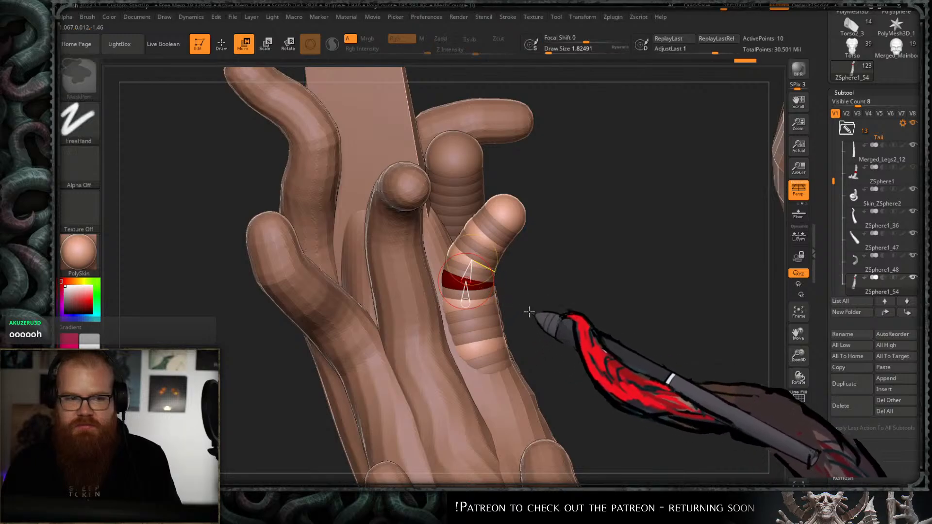
mouse_move(521, 245)
left_mouse_down()
mouse_move(557, 183)
mouse_move(541, 263)
left_mouse_up()
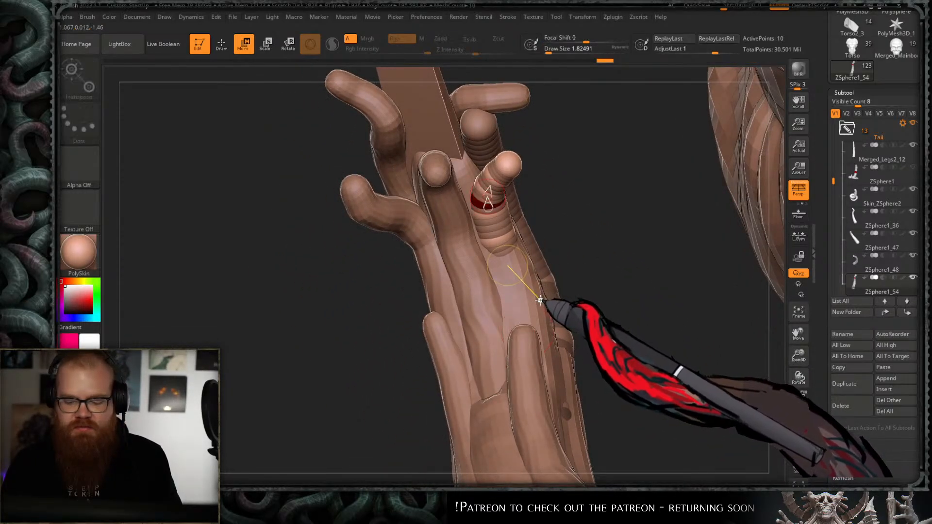
right_click_drag(527, 315, 526, 252, "alt")
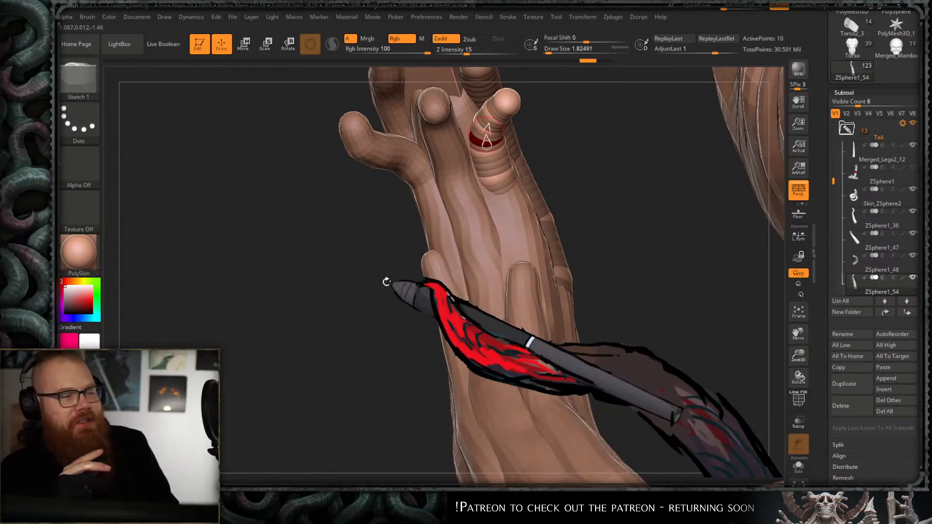
- Select the Skin_ZSphere2 hand, enlarge the draw size to about 239, and smooth the palm below the curled finger
left_click_drag(386, 281, 453, 195)
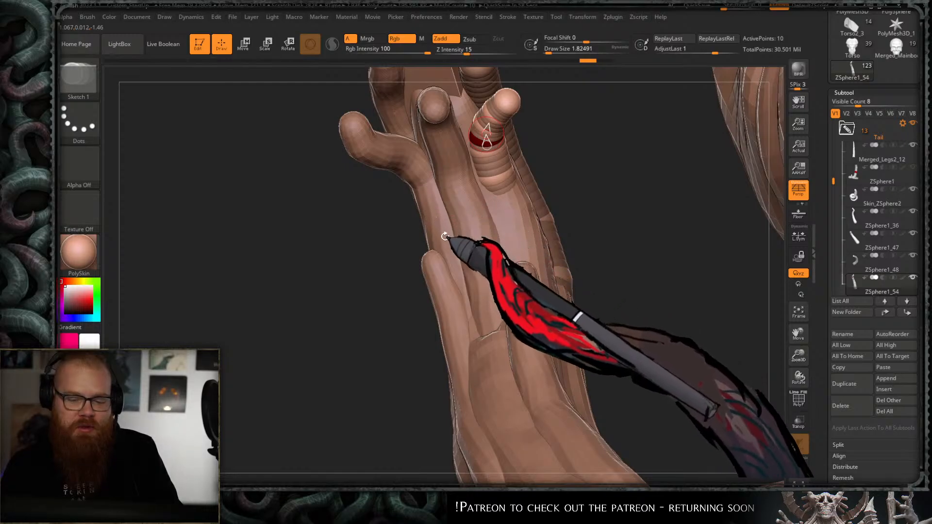
left_click_drag(454, 240, 544, 208)
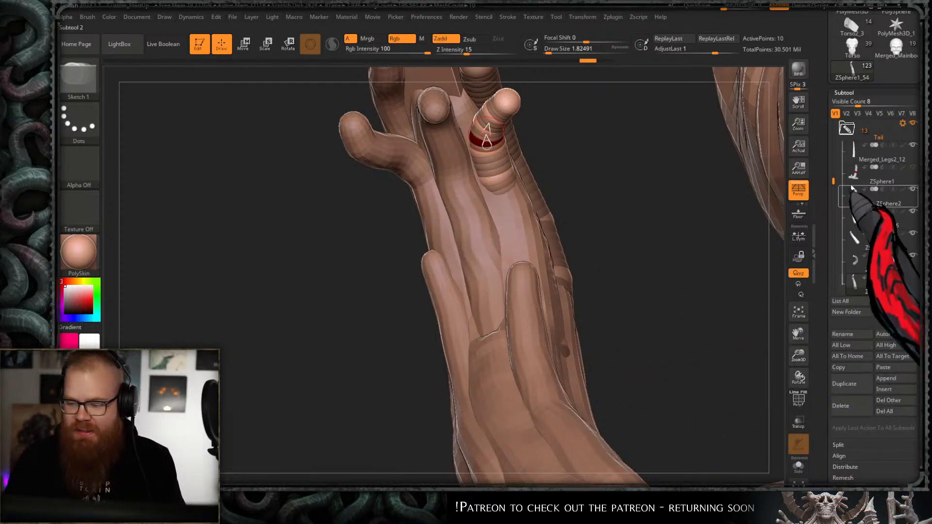
left_click(859, 198)
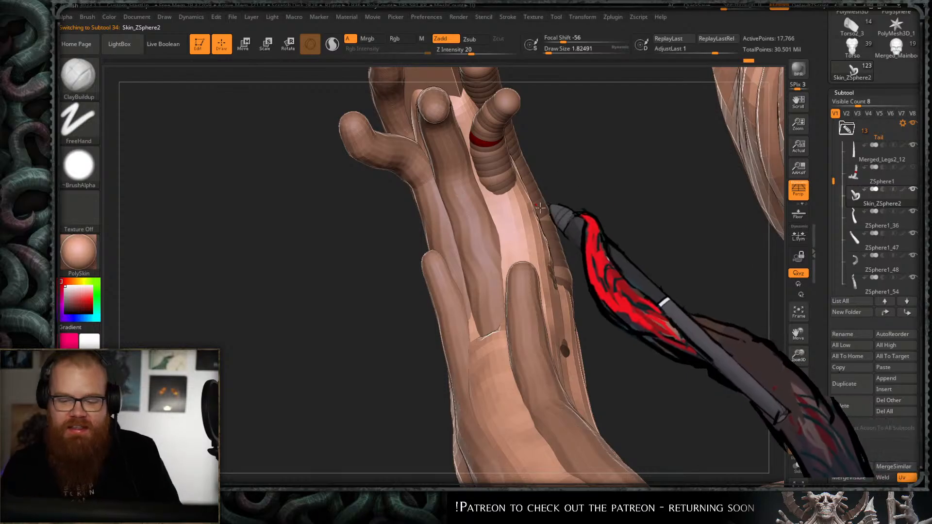
key("s")
left_click_drag(533, 214, 533, 246, "shift")
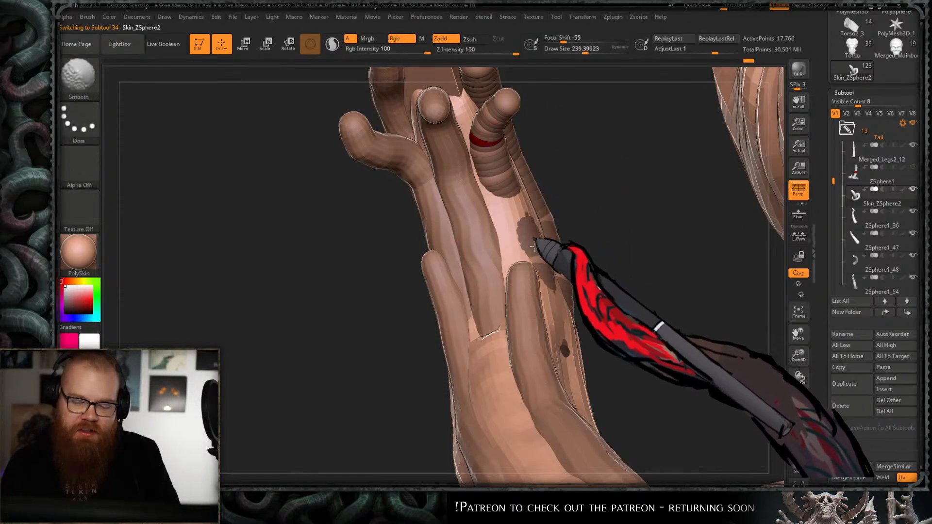
mouse_move(523, 275)
right_mouse_down()
mouse_move(536, 167)
mouse_move(559, 217)
right_mouse_up()
left_click_drag(546, 238, 550, 210, "shift")
right_click_drag(554, 216, 563, 226)
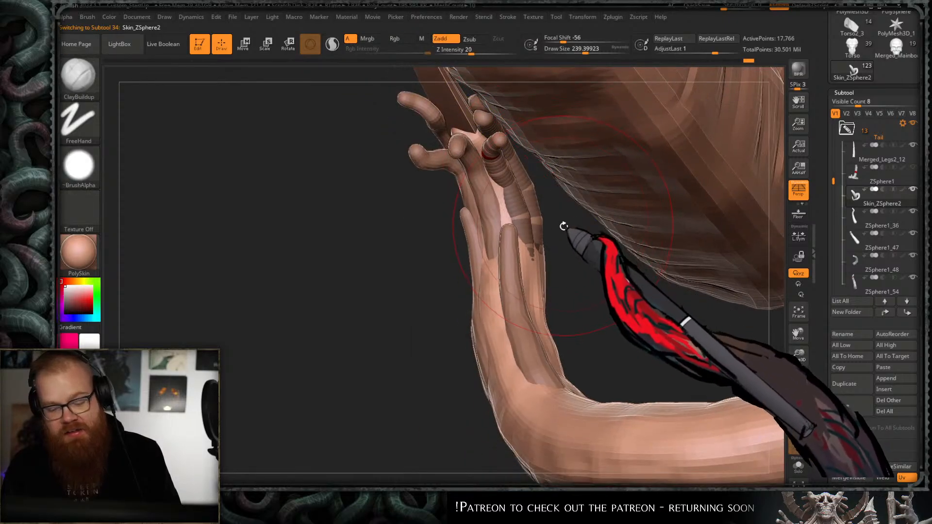
- Reduce the draw size to about 197 and smooth the Skin_ZSphere2 hand around the base of the fingers
right_click_drag(532, 178, 555, 246, "alt")
mouse_move(516, 221)
right_mouse_down()
mouse_move(455, 243)
mouse_move(499, 223)
right_mouse_up()
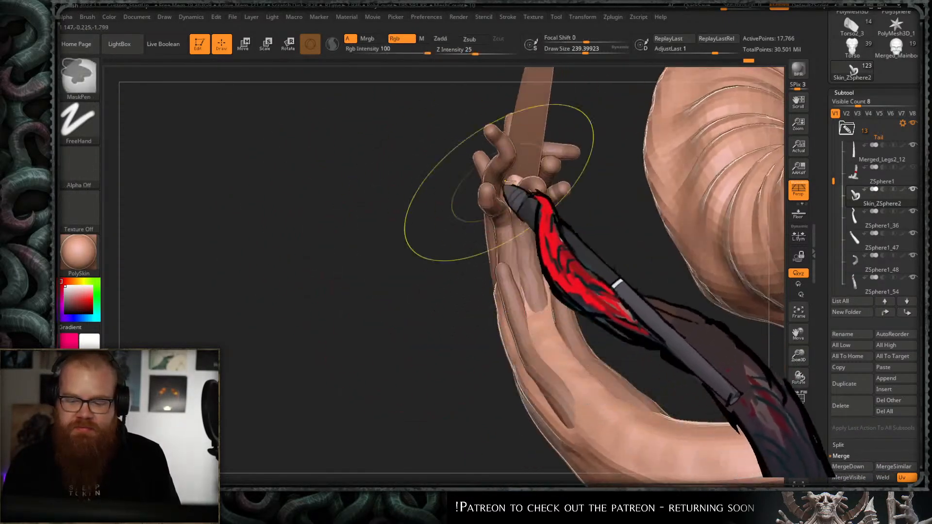
right_click_drag(503, 184, 510, 216, "ctrl")
key("s")
left_click_drag(534, 181, 527, 182)
mouse_move(525, 182)
left_mouse_down("shift")
mouse_move(516, 179)
mouse_move(534, 194)
left_mouse_up("shift")
- Choose the SH_CometLord brush, make a short stroke on the Skin_ZSphere2 hand near the fingers, and check the hand's shape
mouse_move(562, 165)
right_mouse_down()
mouse_move(609, 155)
mouse_move(544, 122)
mouse_move(534, 189)
mouse_move(494, 165)
mouse_move(613, 216)
mouse_move(630, 284)
mouse_move(379, 302)
mouse_move(354, 288)
mouse_move(472, 190)
mouse_move(347, 349)
mouse_move(545, 239)
mouse_move(555, 217)
mouse_move(453, 246)
right_mouse_up()
key("b")
key("s")
key("h")
left_click_drag(429, 238, 426, 235)
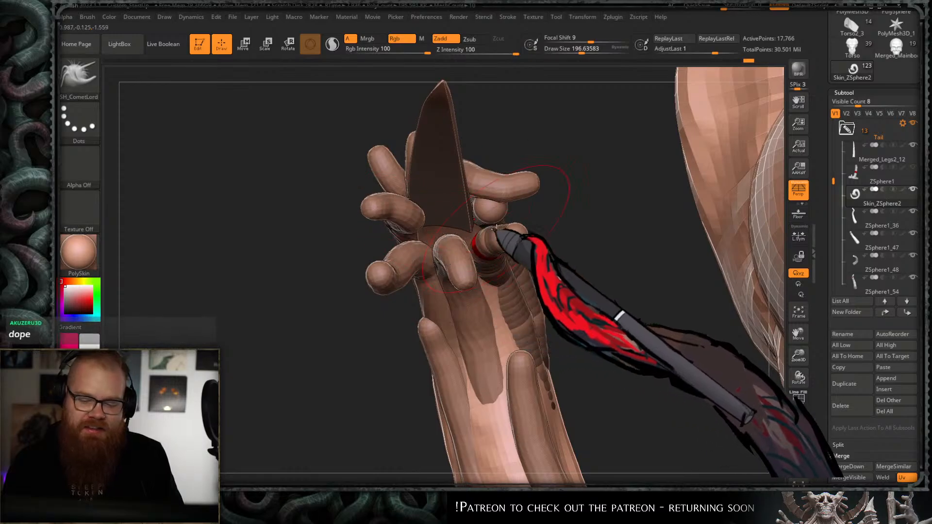
key("b")
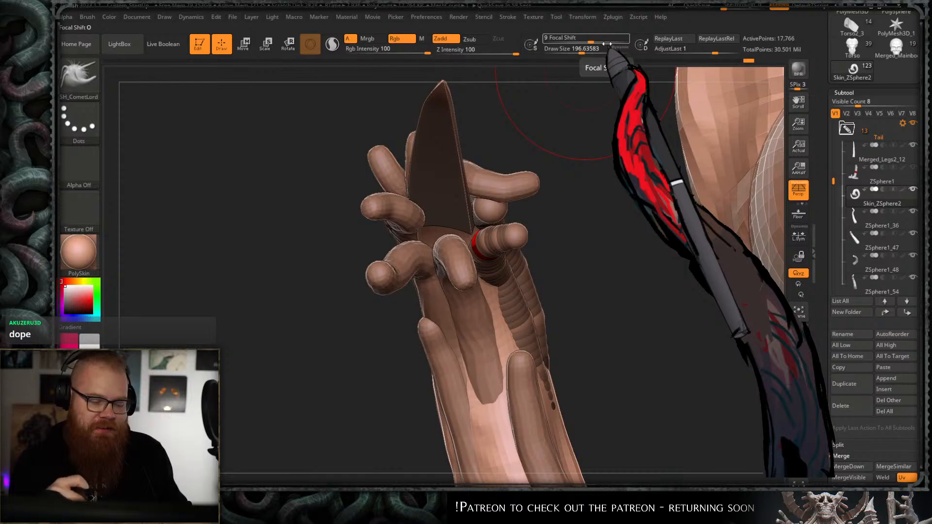
left_click_drag(551, 153, 560, 224)
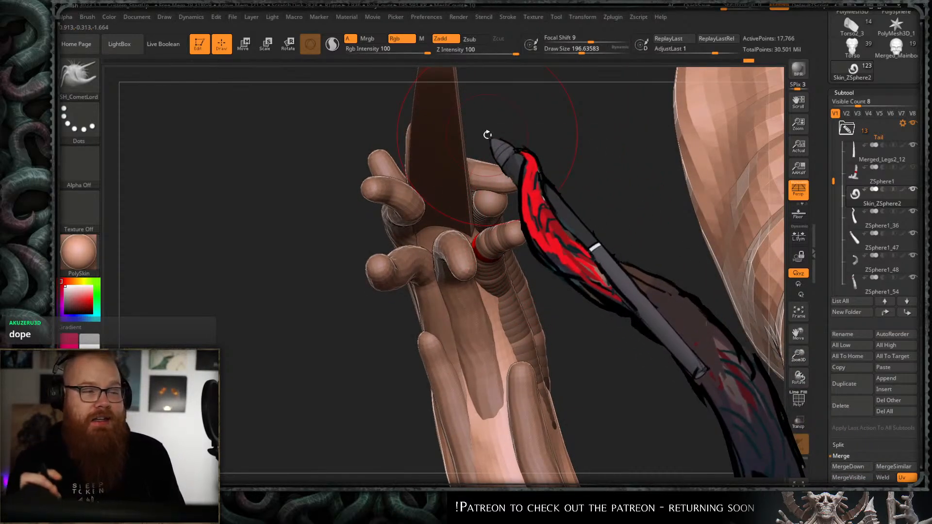
left_click_drag(555, 212, 603, 191)
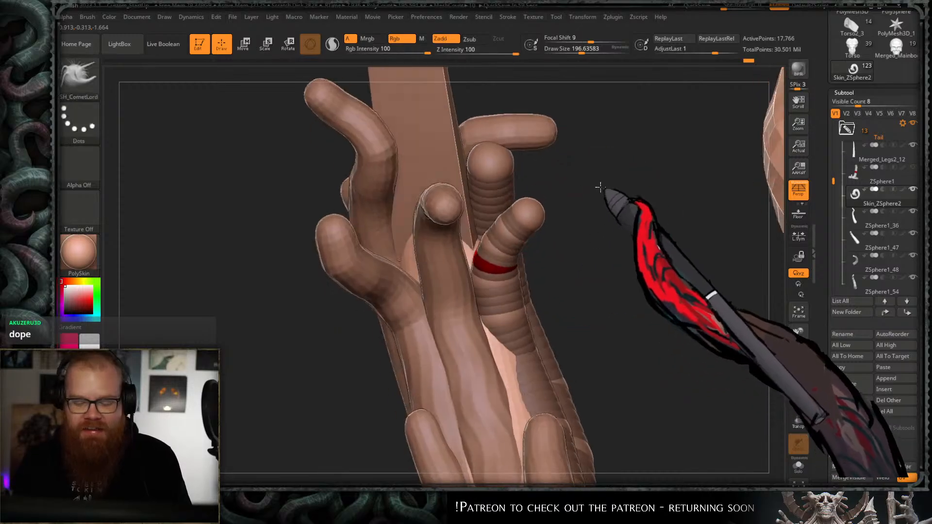
left_click_drag(607, 306, 569, 242)
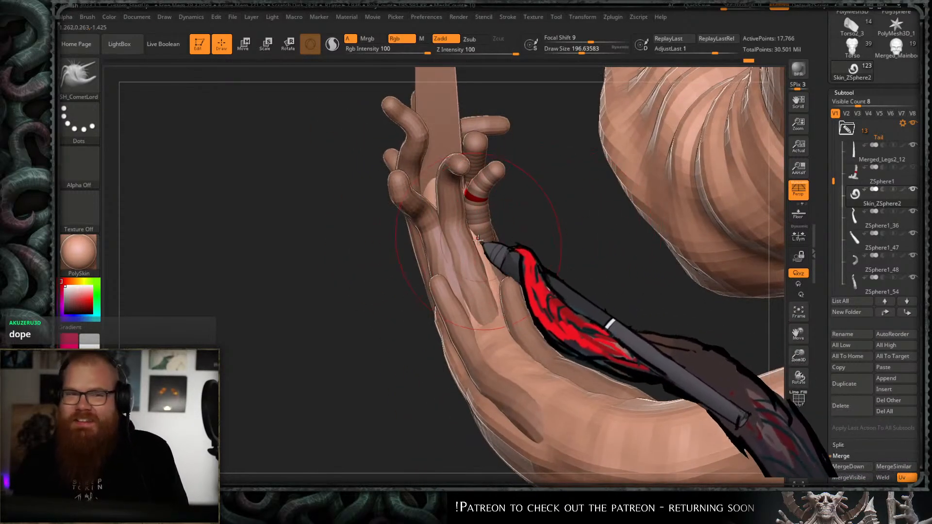
- Select the ZSphere1_54 finger again and move its lower spheres to follow the edge of the palm
mouse_move(563, 208)
left_mouse_down("alt")
mouse_move(589, 237)
mouse_move(543, 244)
mouse_move(529, 230)
mouse_move(476, 225)
left_mouse_up("alt")
left_click(491, 235, "alt")
key("w")
left_click_drag(642, 207, 578, 296)
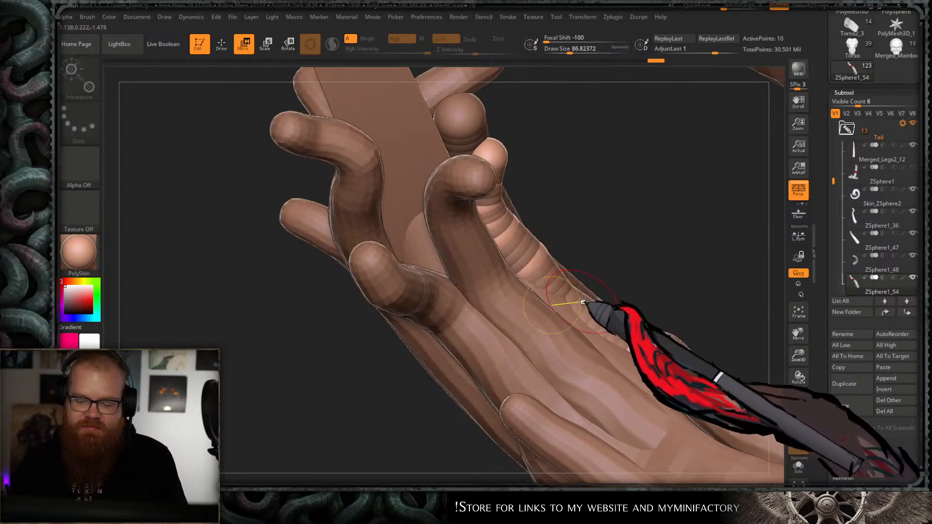
left_click_drag(563, 302, 570, 232)
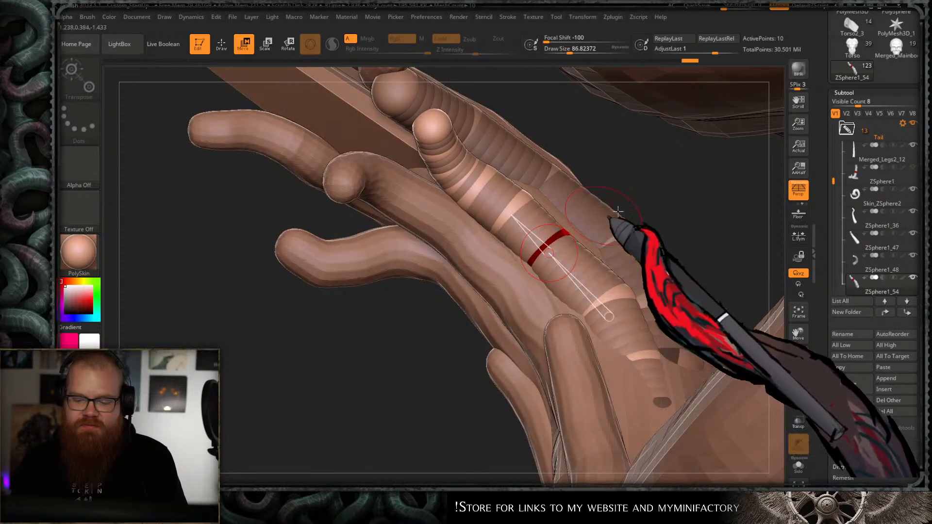
left_click_drag(618, 211, 567, 248)
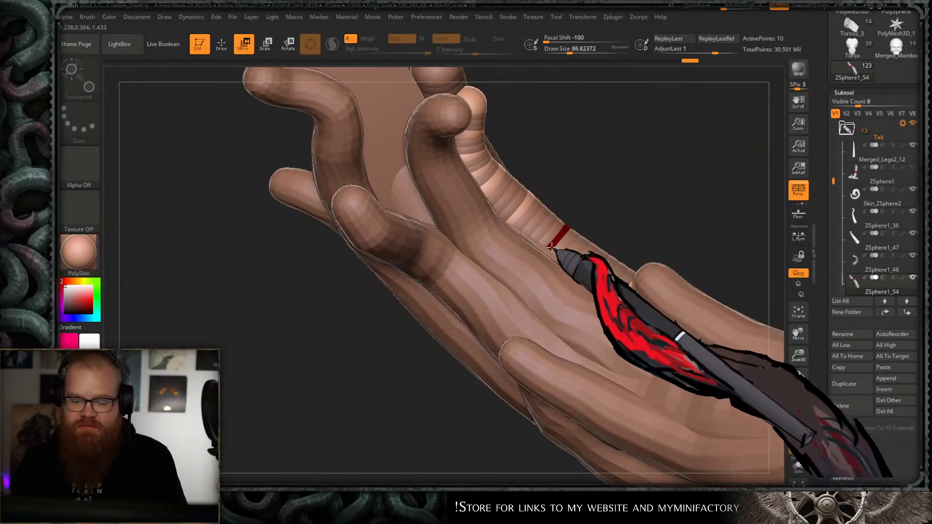
- Insert a sphere into the long lower segment of the ZSphere1_54 finger and adjust it to fit the hand
left_click_drag(651, 197, 589, 222)
left_click(534, 243)
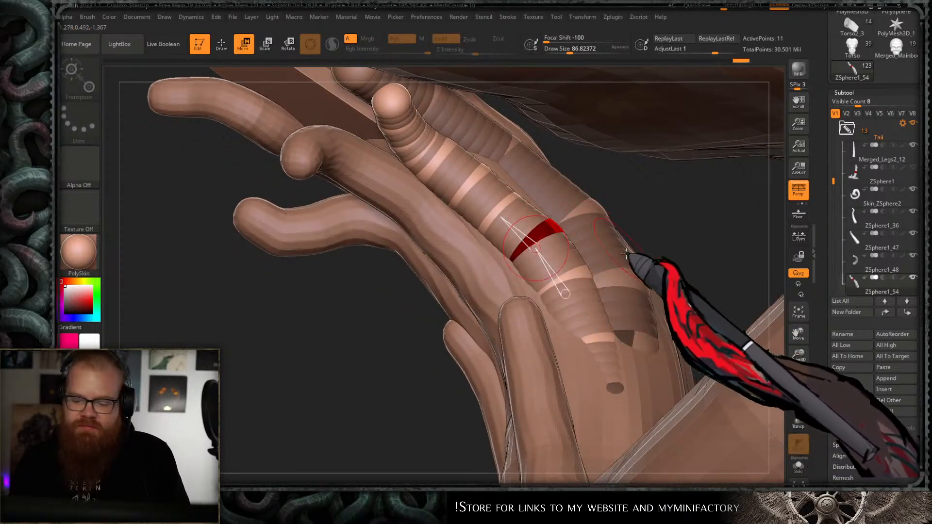
mouse_move(625, 253)
left_mouse_down()
mouse_move(611, 243)
mouse_move(625, 164)
mouse_move(628, 235)
mouse_move(615, 209)
mouse_move(519, 266)
mouse_move(546, 275)
mouse_move(576, 223)
mouse_move(572, 256)
mouse_move(591, 243)
mouse_move(555, 246)
mouse_move(646, 234)
mouse_move(645, 208)
mouse_move(656, 259)
mouse_move(666, 198)
mouse_move(653, 260)
left_mouse_up()
key("y")
- Delete a sphere from the middle of the ZSphere1_54 finger and reposition the neighbouring spheres
key("q")
left_click(566, 263, "alt")
key("w")
key("q")
- Select the ZSphere1_48 finger, rotate its end segment and adjust the size of its fingertip sphere
left_click(499, 205)
key("r")
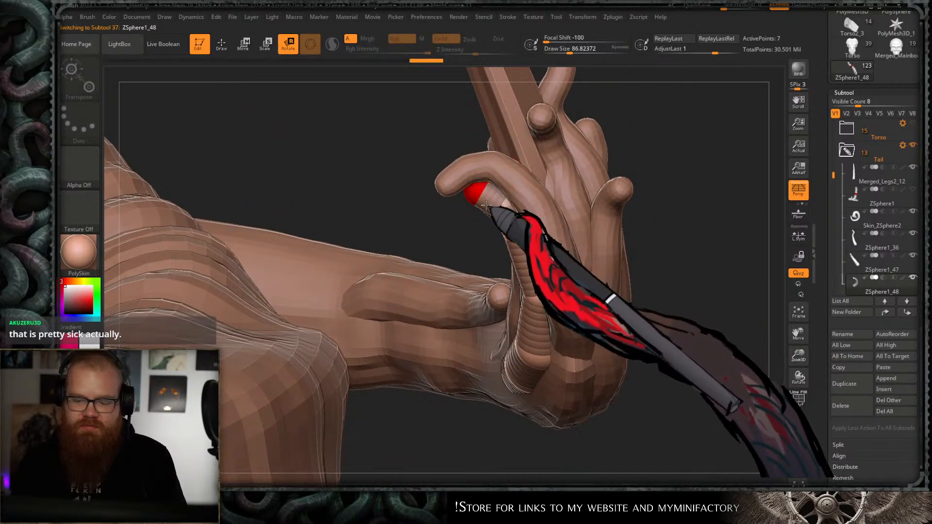
left_click_drag(653, 228, 617, 187)
key("e")
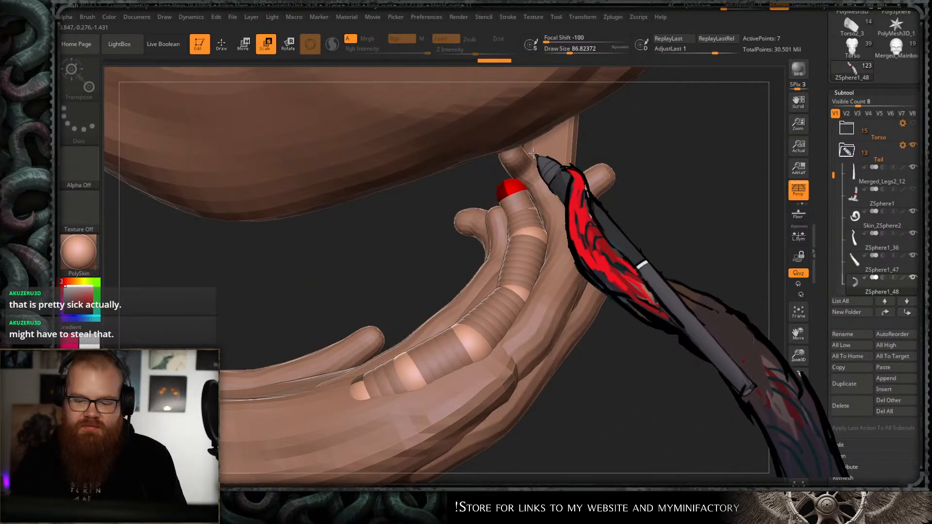
left_click_drag(513, 196, 531, 204)
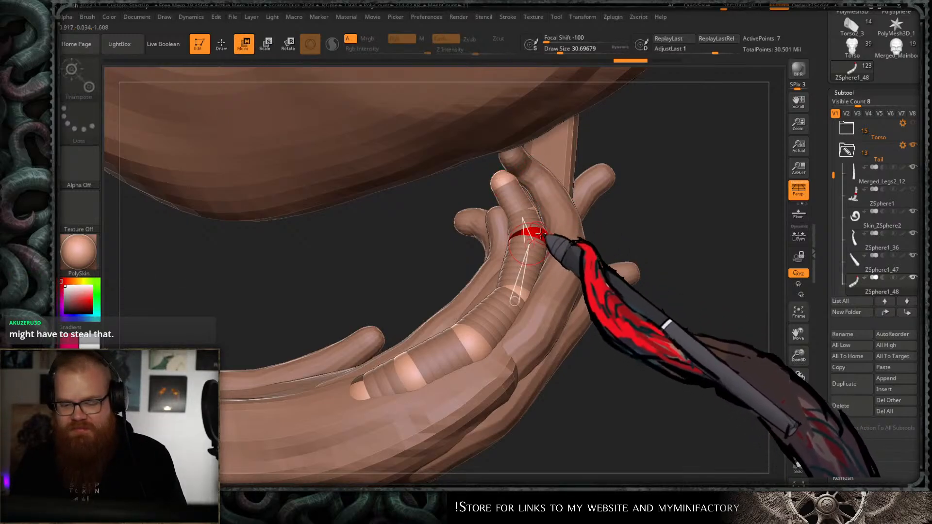
- Insert two spheres into the ZSphere1_48 finger at a draw size of about 31 and move them to smooth its curve
left_click_drag(566, 215, 657, 187)
key("w")
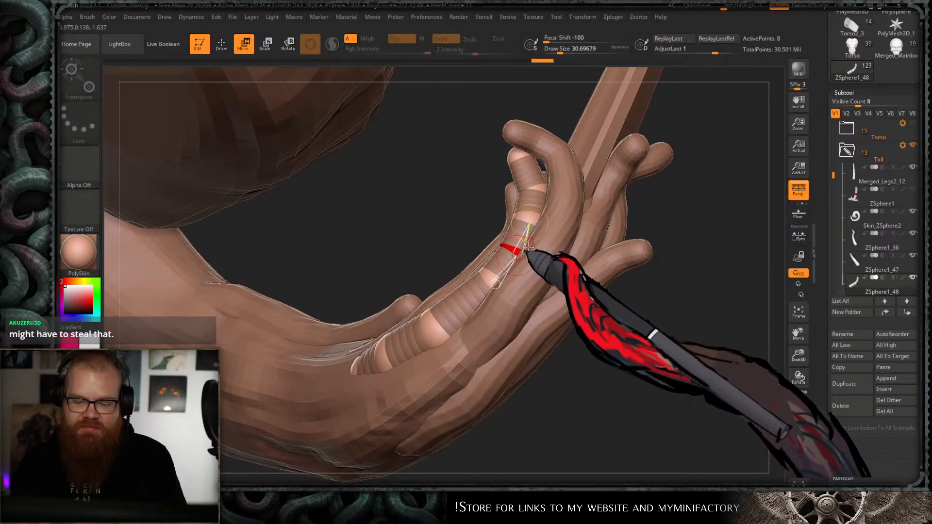
left_click_drag(680, 262, 566, 244)
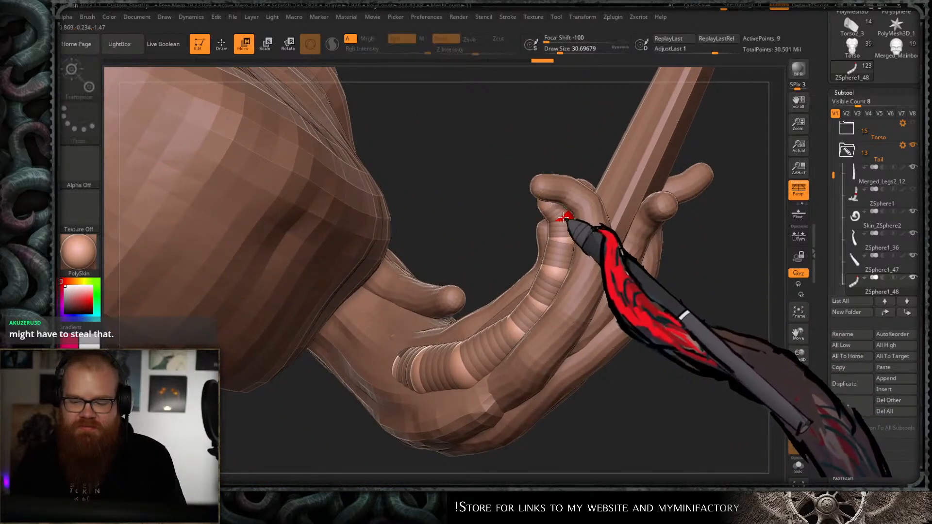
left_click_drag(719, 216, 548, 91)
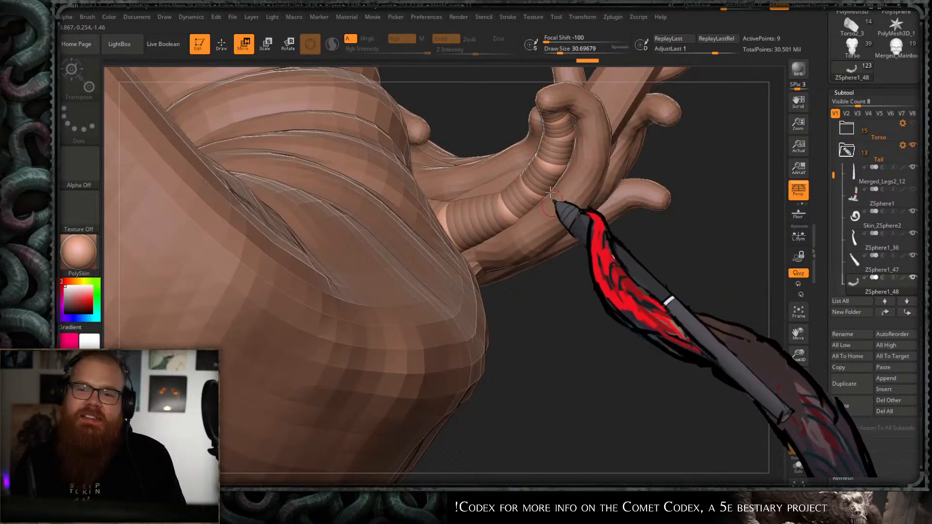
- Insert another sphere into the lower part of the ZSphere1_48 finger and move its spheres to follow the palm
mouse_move(567, 136)
left_mouse_down()
mouse_move(554, 210)
mouse_move(574, 245)
mouse_move(584, 150)
mouse_move(589, 251)
mouse_move(588, 235)
mouse_move(566, 273)
mouse_move(546, 253)
left_mouse_up()
key("q")
key("w")
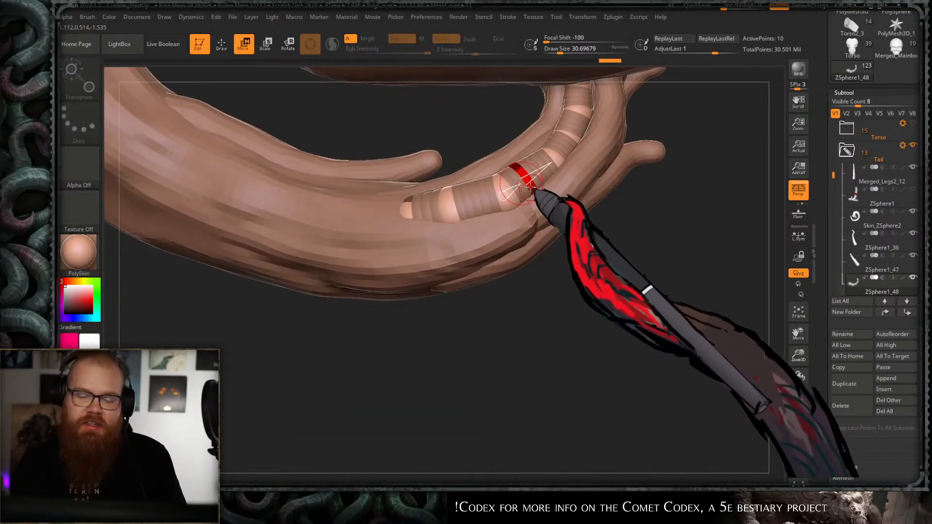
mouse_move(537, 194)
left_mouse_down()
mouse_move(562, 291)
mouse_move(545, 225)
left_mouse_up()
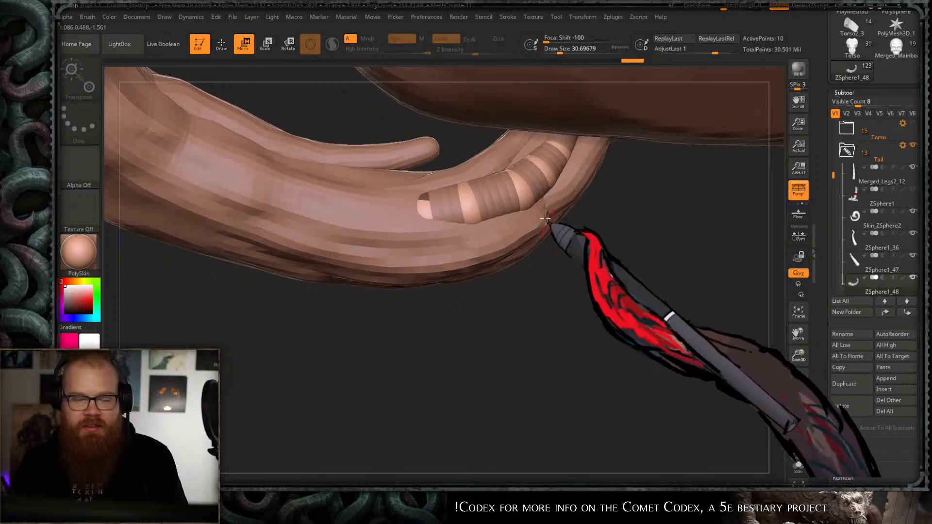
key("q")
key("w")
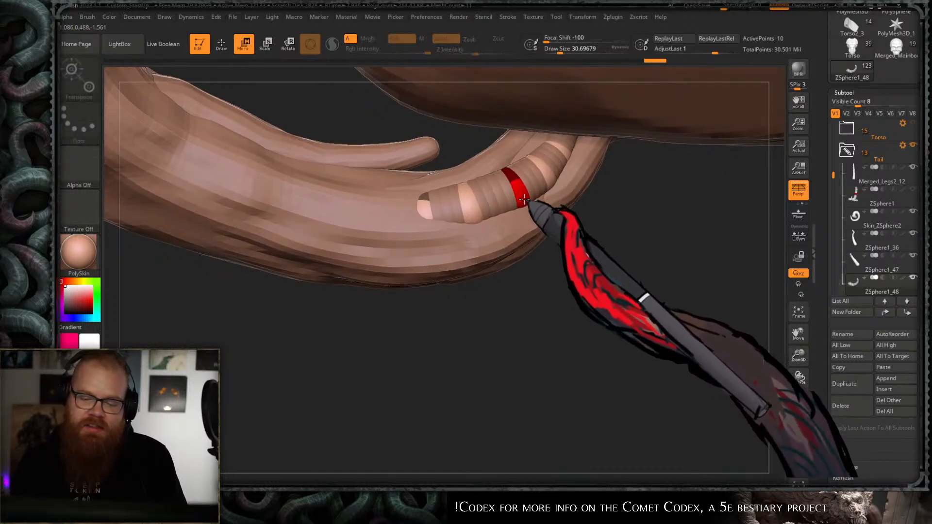
mouse_move(544, 237)
left_mouse_down()
mouse_move(574, 234)
mouse_move(603, 306)
mouse_move(574, 273)
mouse_move(485, 319)
mouse_move(530, 241)
left_mouse_up()
- Preview the ZSphere1_48 finger's skin and examine how it sits against the hand
key("ctrl")
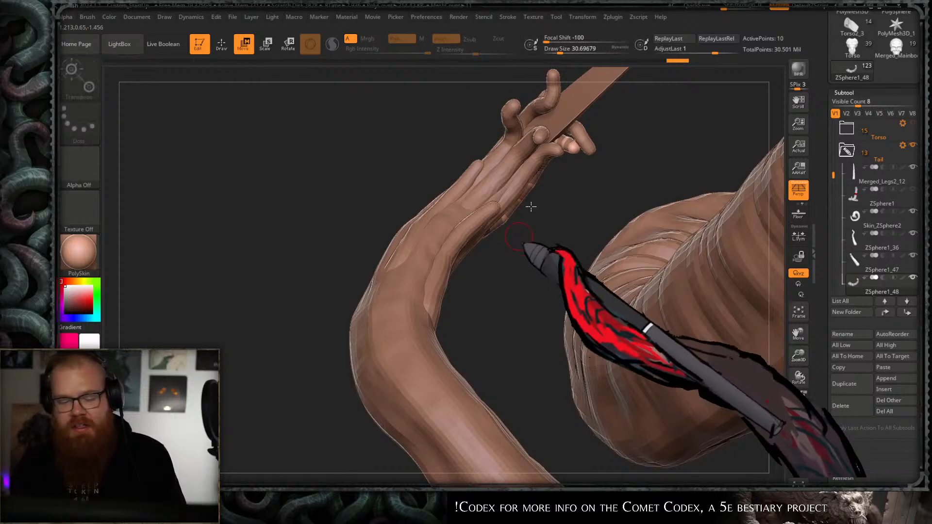
mouse_move(561, 172)
right_mouse_down("ctrl")
mouse_move(584, 173)
mouse_move(606, 205)
mouse_move(583, 151)
mouse_move(476, 337)
mouse_move(518, 335)
mouse_move(549, 314)
mouse_move(517, 276)
mouse_move(601, 182)
mouse_move(650, 229)
mouse_move(644, 179)
mouse_move(651, 238)
mouse_move(660, 194)
mouse_move(666, 204)
mouse_move(670, 142)
mouse_move(692, 177)
mouse_move(647, 191)
mouse_move(566, 191)
right_mouse_up("ctrl")
key("a")
key("q")
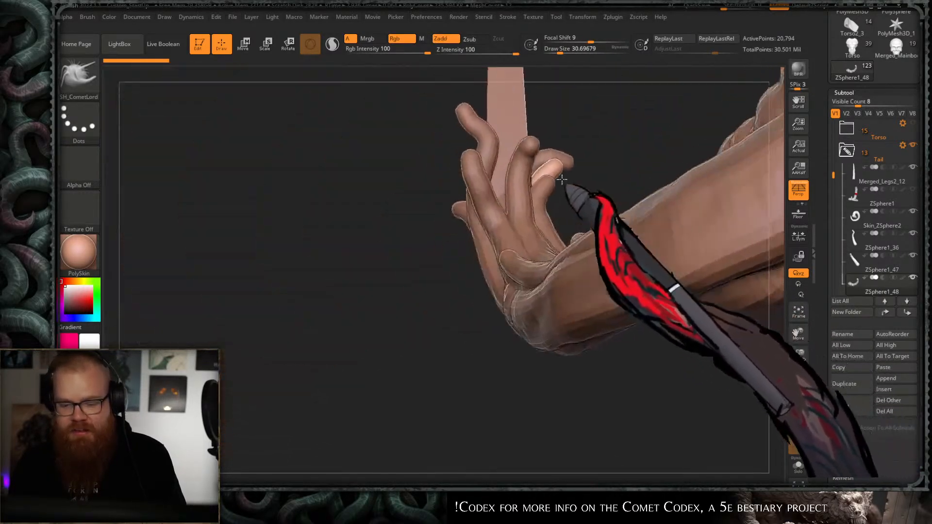
key("ctrl")
mouse_move(587, 153)
right_mouse_down()
mouse_move(616, 241)
mouse_move(625, 229)
mouse_move(631, 270)
mouse_move(641, 187)
mouse_move(624, 229)
mouse_move(604, 246)
mouse_move(574, 218)
mouse_move(519, 234)
mouse_move(718, 240)
mouse_move(703, 250)
mouse_move(721, 218)
mouse_move(636, 171)
mouse_move(589, 208)
right_mouse_up()
key("ctrl")
- Select the ZSphere1_53 finger and move its spheres to adjust the bend along the palm
key("r")
key("w")
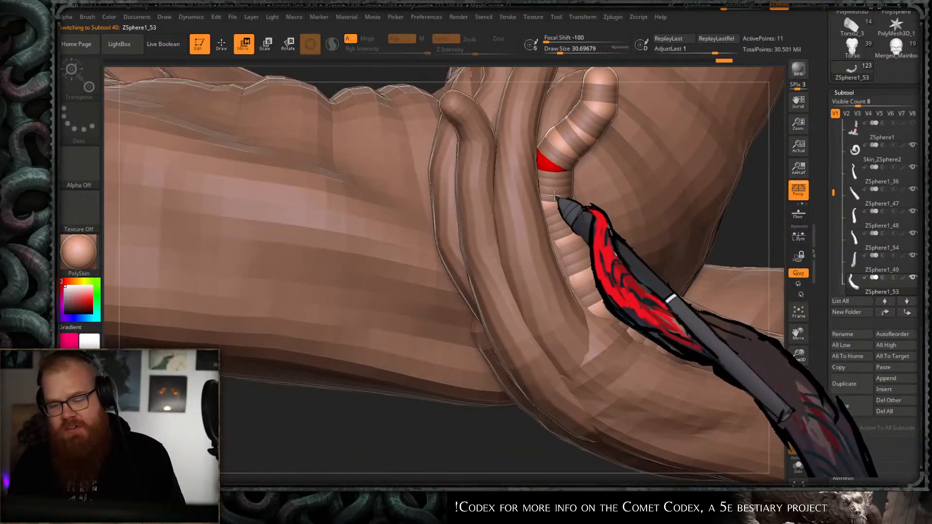
left_click_drag(513, 190, 346, 283)
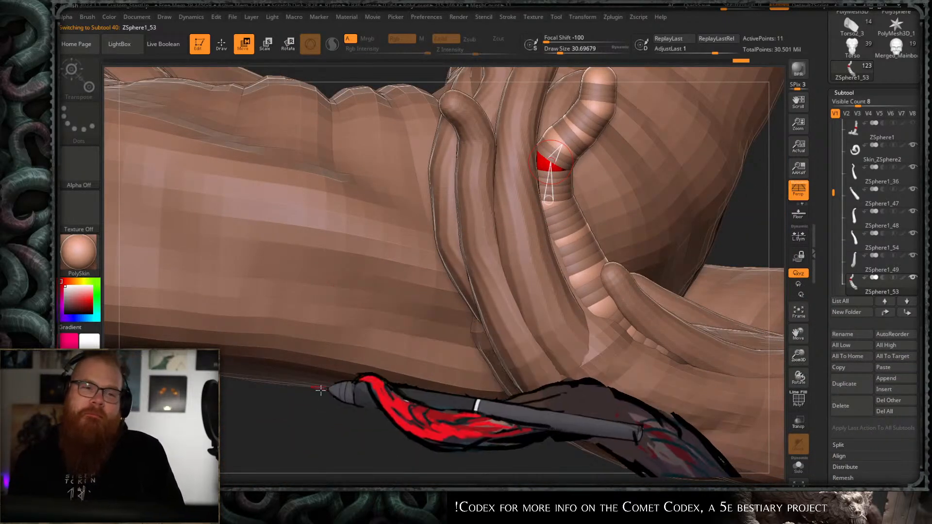
right_click_drag(333, 385, 559, 220)
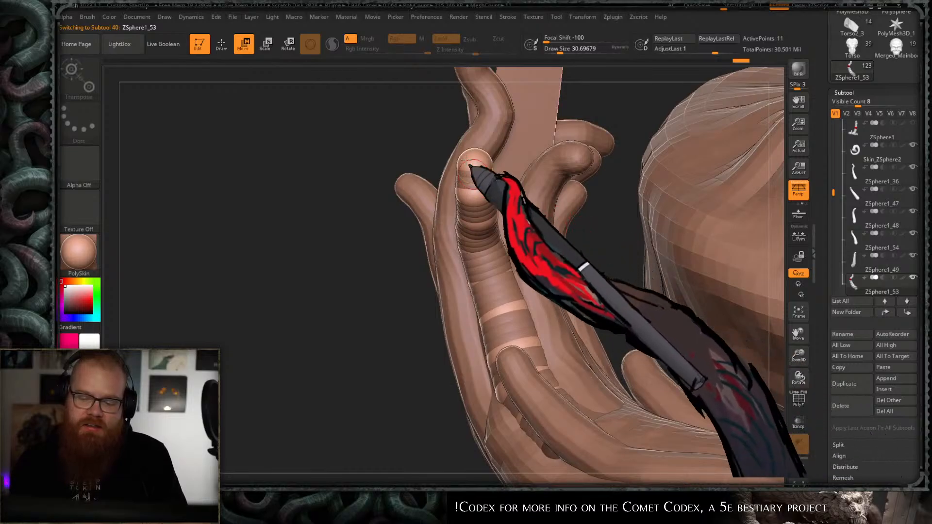
right_click_drag(466, 160, 503, 243, "ctrl")
right_click_drag(377, 381, 361, 379)
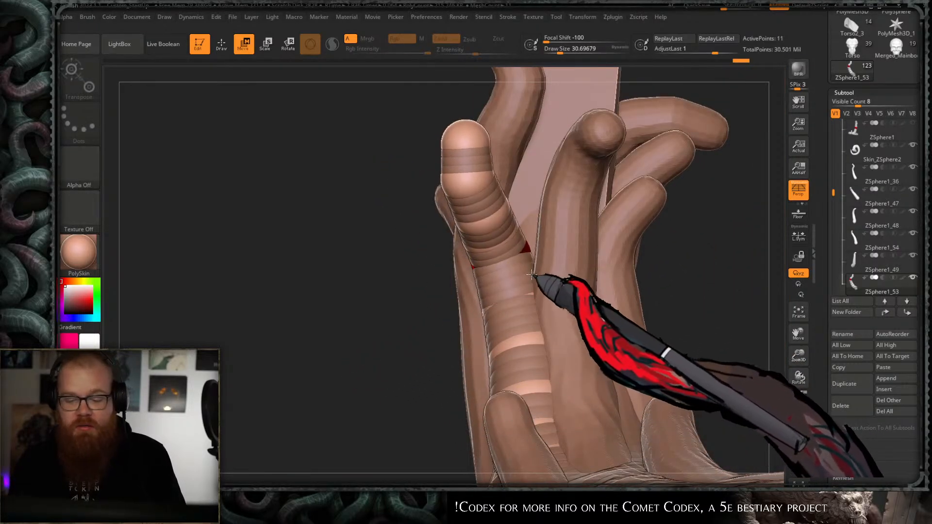
left_click_drag(421, 348, 427, 328)
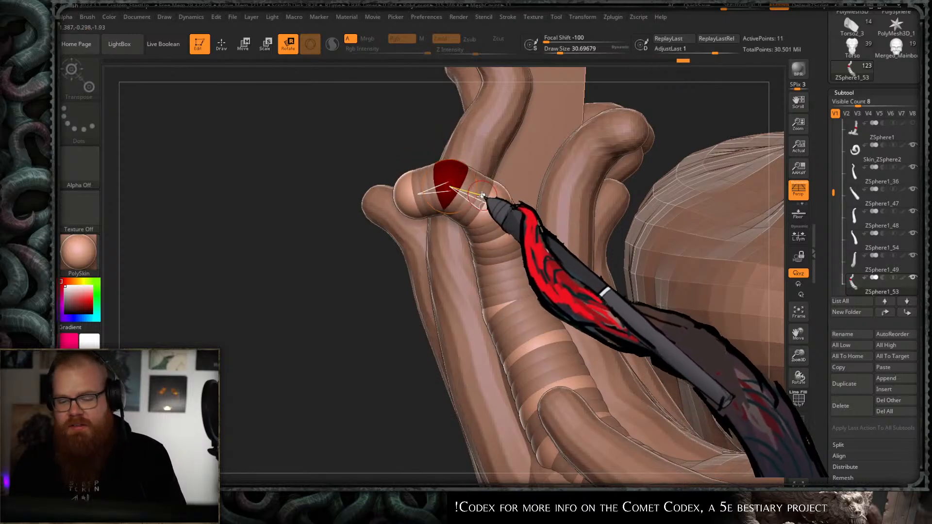
- Insert a sphere near the upper bend of the ZSphere1_53 finger at a draw size of about 22 and repose its tip
key("w")
left_click_drag(410, 357, 384, 358)
key("s")
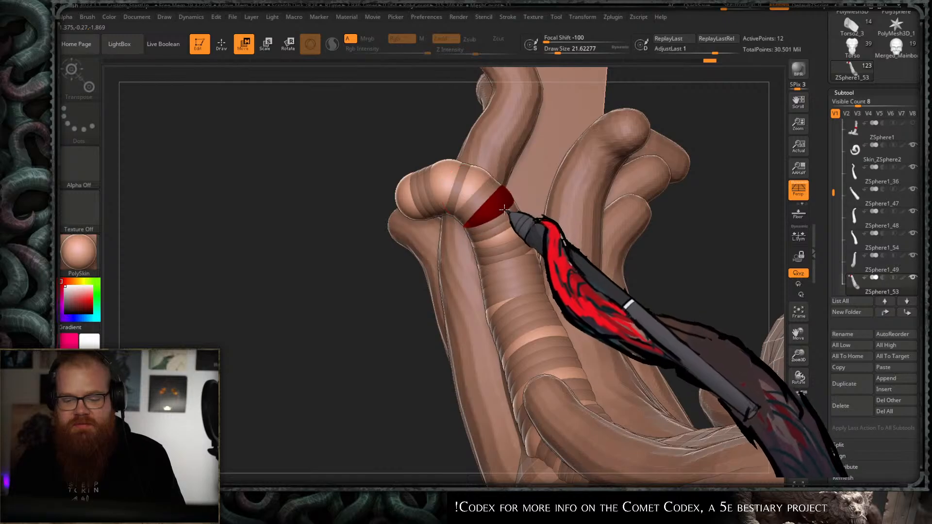
right_click_drag(525, 234, 528, 208)
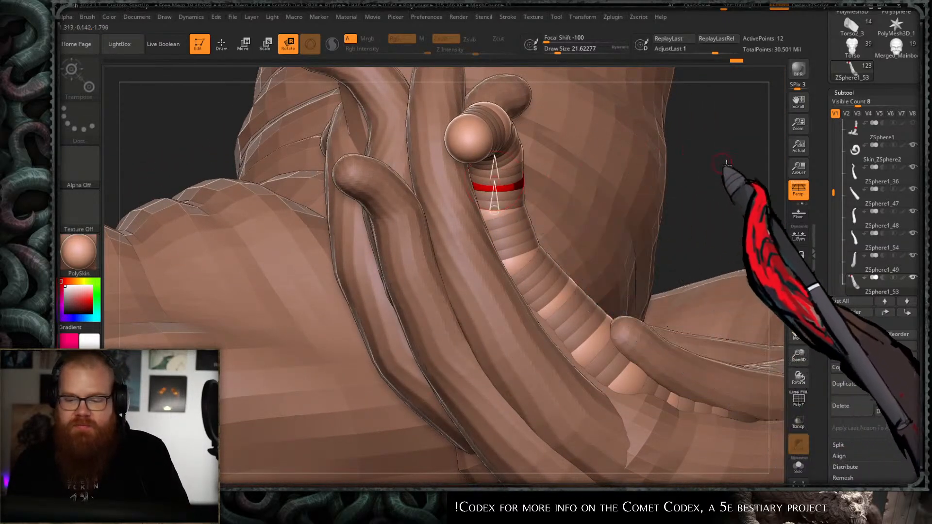
right_click_drag(728, 166, 514, 194)
key("w")
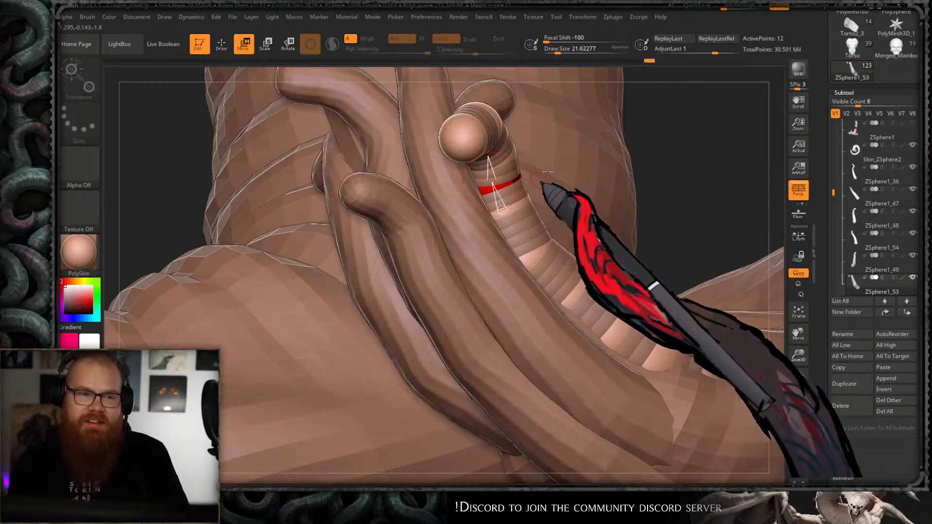
- Examine the ZSphere1_53 finger's pose against the hand and preview its skin
right_click_drag(738, 152, 396, 415)
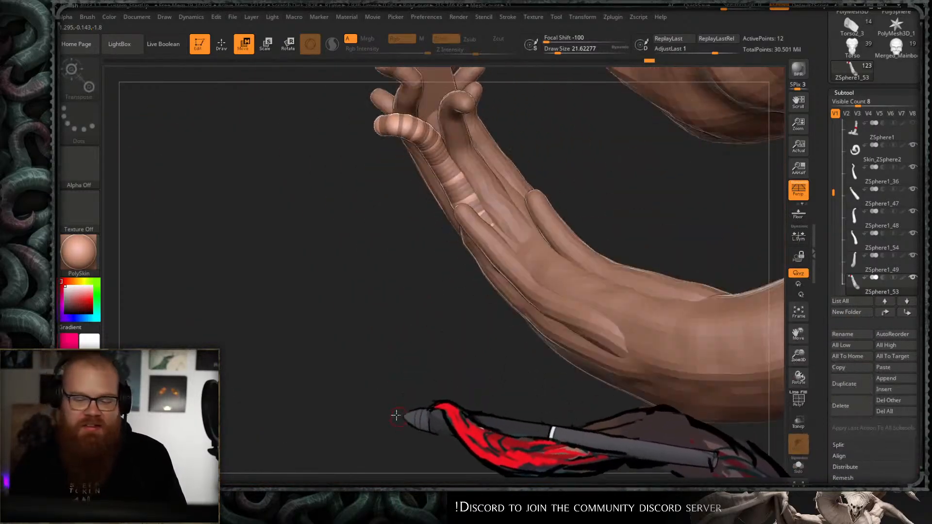
mouse_move(396, 415)
left_mouse_down()
mouse_move(441, 308)
mouse_move(377, 340)
left_mouse_up()
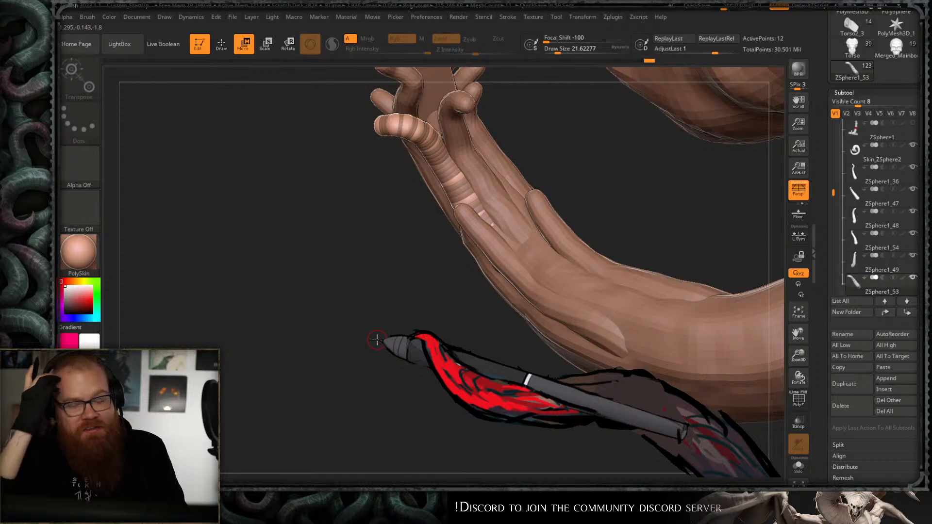
right_click_drag(536, 209, 557, 264, "ctrl")
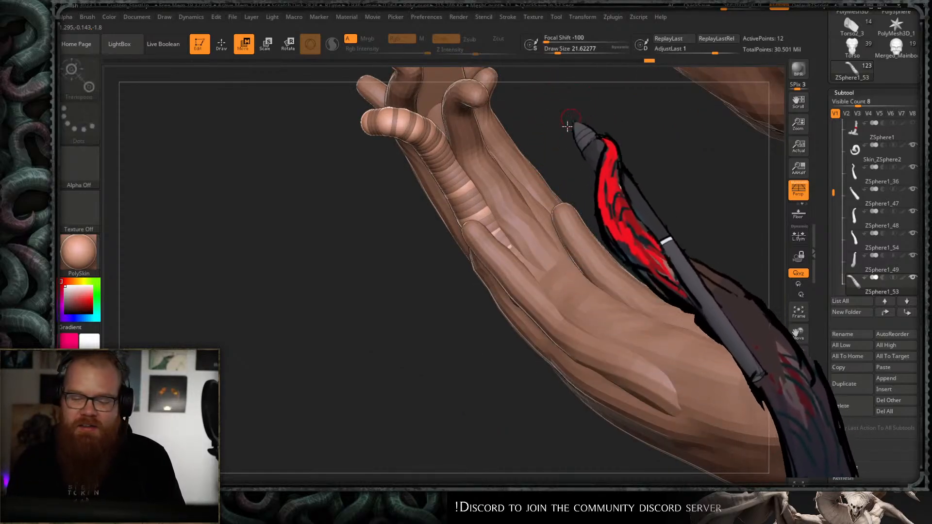
right_click_drag(567, 127, 597, 229, "ctrl")
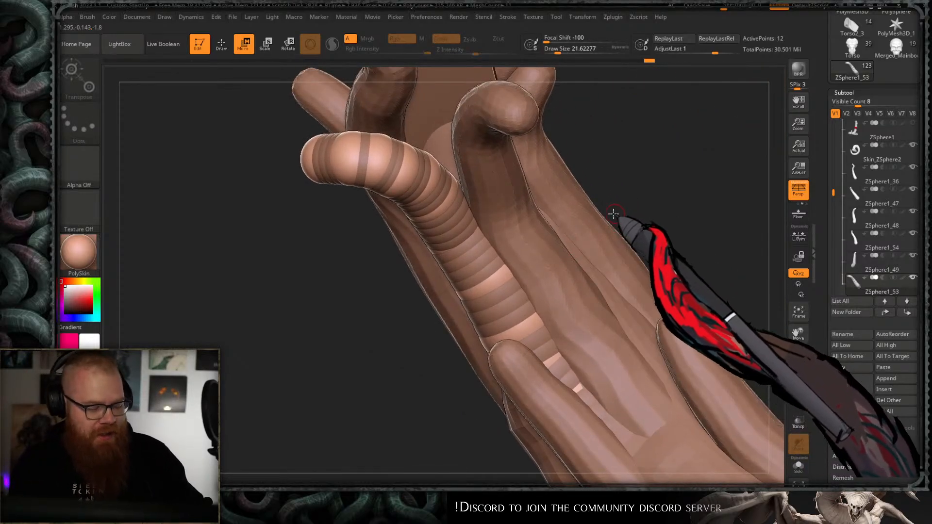
right_click_drag(647, 181, 643, 154)
right_click_drag(588, 170, 595, 195, "ctrl")
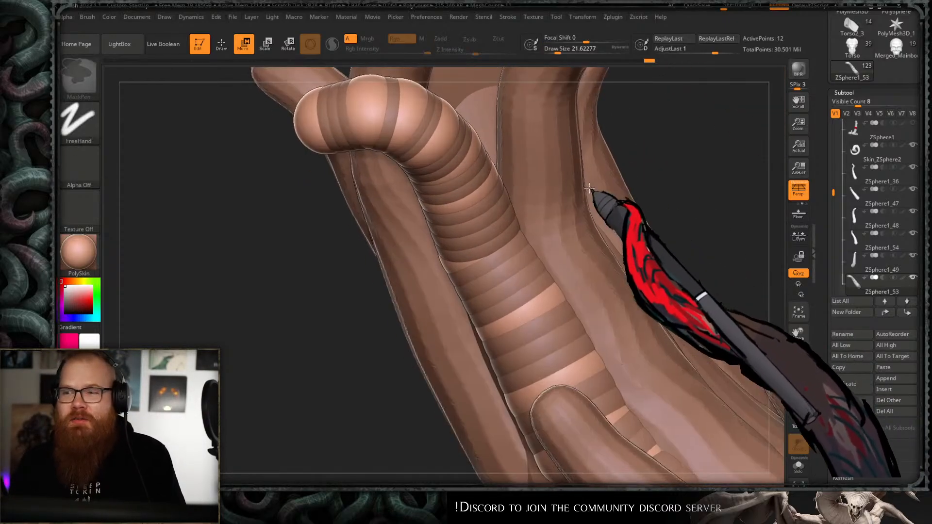
key("a")
right_click_drag(640, 171, 572, 221)
right_click_drag(389, 354, 544, 304)
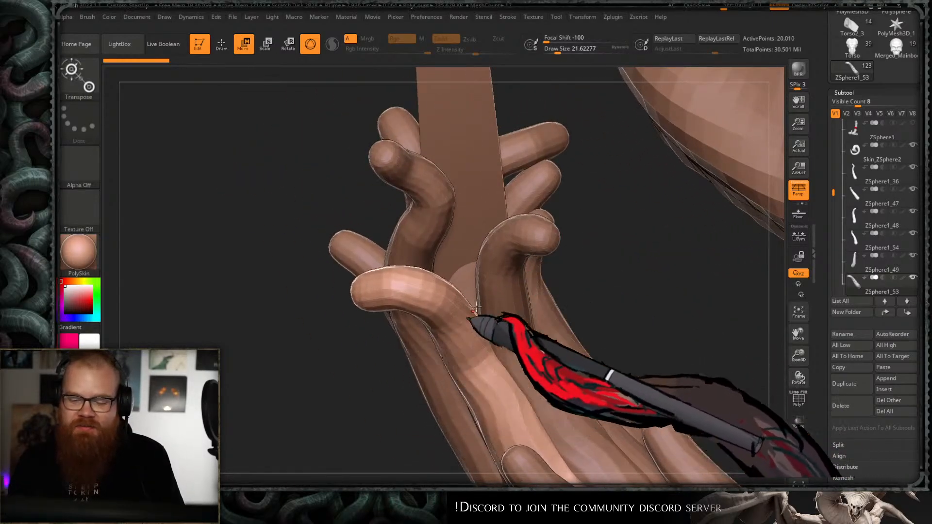
- Select the Skin_ZSphere2 hand and build up its surface at the blade's base with the ClayBuildup brush
right_click_drag(476, 307, 455, 240)
left_click(456, 241, "alt")
mouse_move(569, 205)
right_mouse_down()
mouse_move(564, 240)
mouse_move(553, 211)
mouse_move(477, 253)
right_mouse_up()
key("b")
key("c")
key("b")
right_click_drag(563, 262, 566, 214)
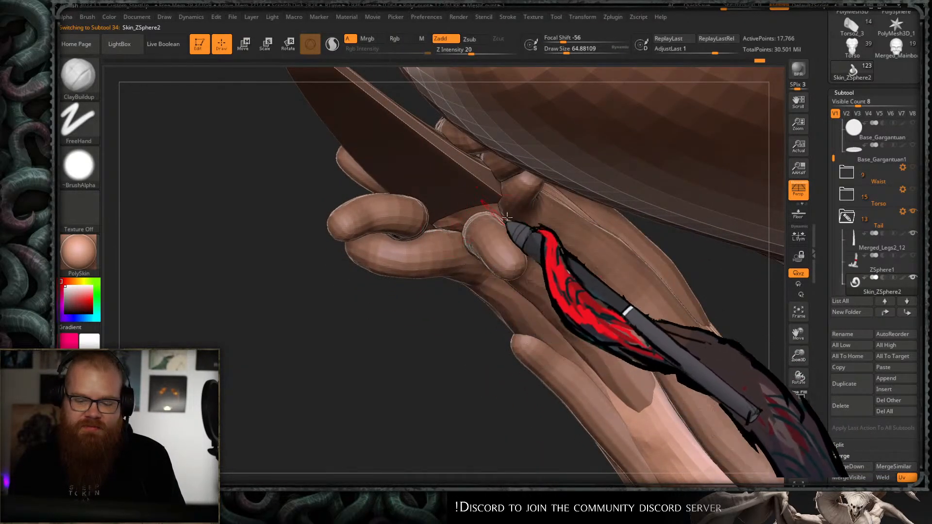
mouse_move(466, 334)
right_mouse_down()
mouse_move(468, 311)
mouse_move(481, 303)
mouse_move(460, 339)
mouse_move(455, 323)
right_mouse_up()
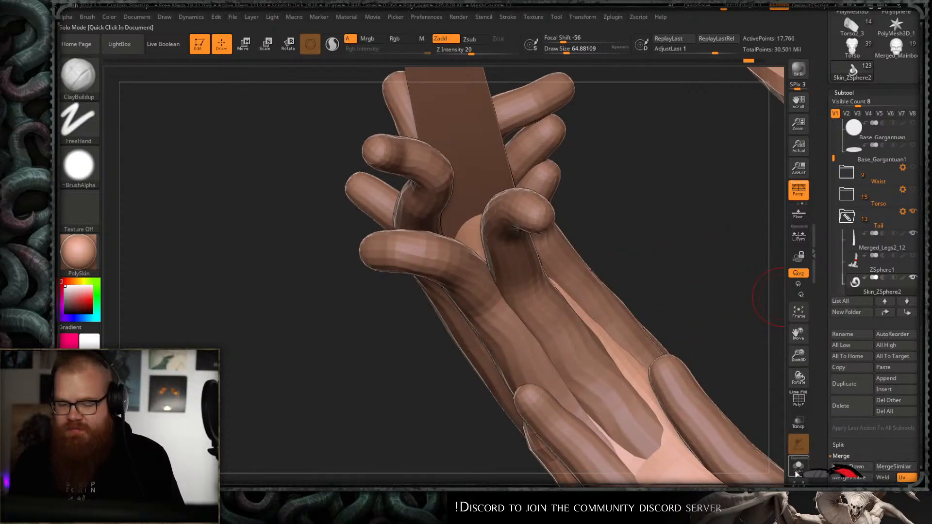
- Check the Skin_ZSphere2 hand in isolation, reduce the draw size to about 51 and build up more clay between the fingers around the blade
left_click(797, 470)
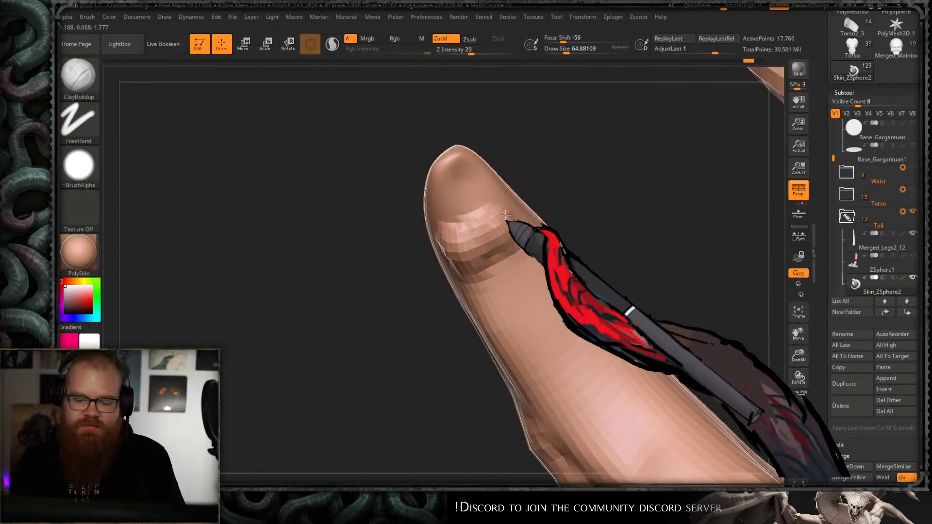
left_click(799, 467)
right_click_drag(631, 219, 621, 183)
right_click_drag(575, 155, 450, 247)
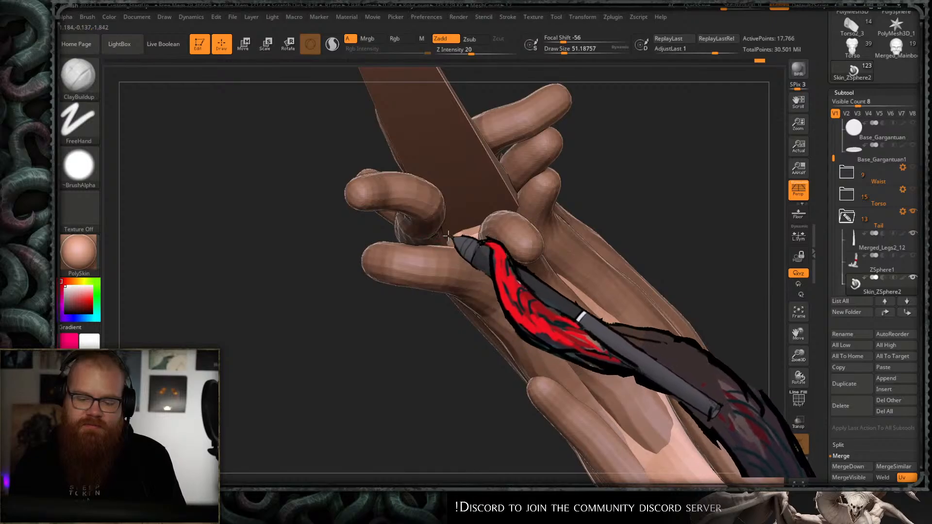
mouse_move(624, 173)
right_mouse_down()
mouse_move(609, 177)
mouse_move(614, 169)
mouse_move(622, 195)
mouse_move(625, 166)
right_mouse_up()
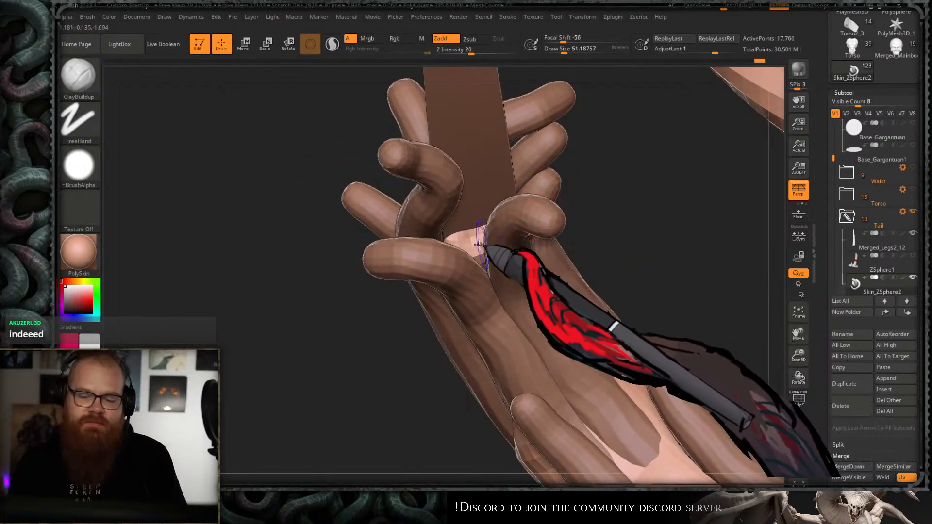
mouse_move(555, 200)
right_mouse_down()
mouse_move(606, 209)
mouse_move(686, 129)
mouse_move(669, 243)
mouse_move(439, 223)
right_mouse_up()
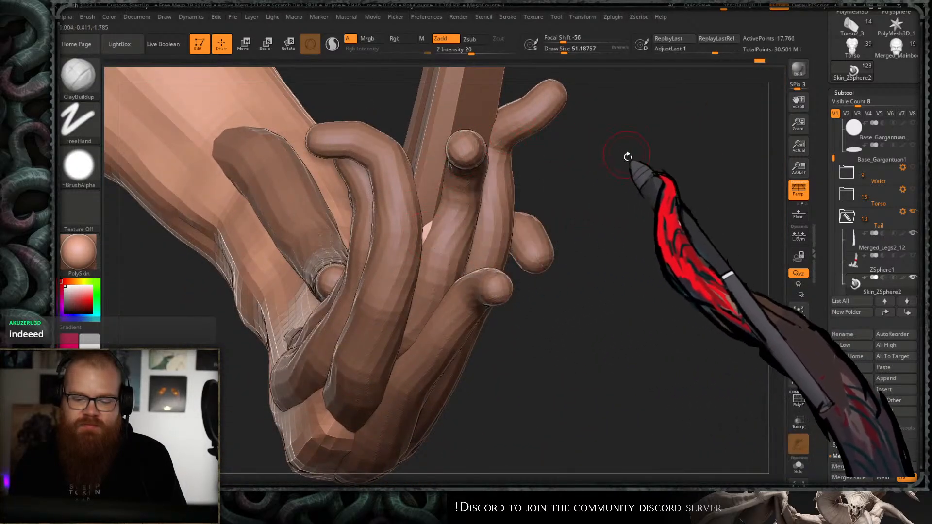
right_click_drag(627, 156, 499, 264)
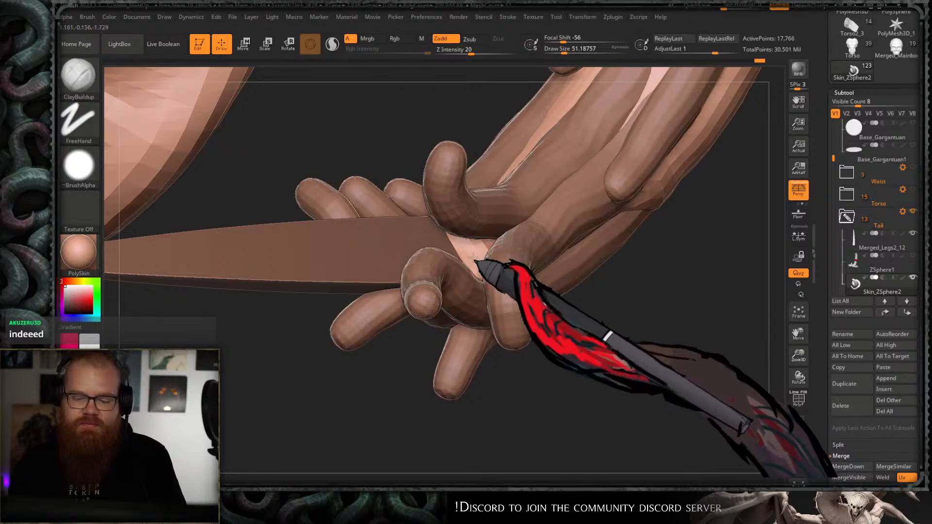
right_click_drag(586, 289, 556, 116)
right_click_drag(557, 197, 563, 209, "ctrl")
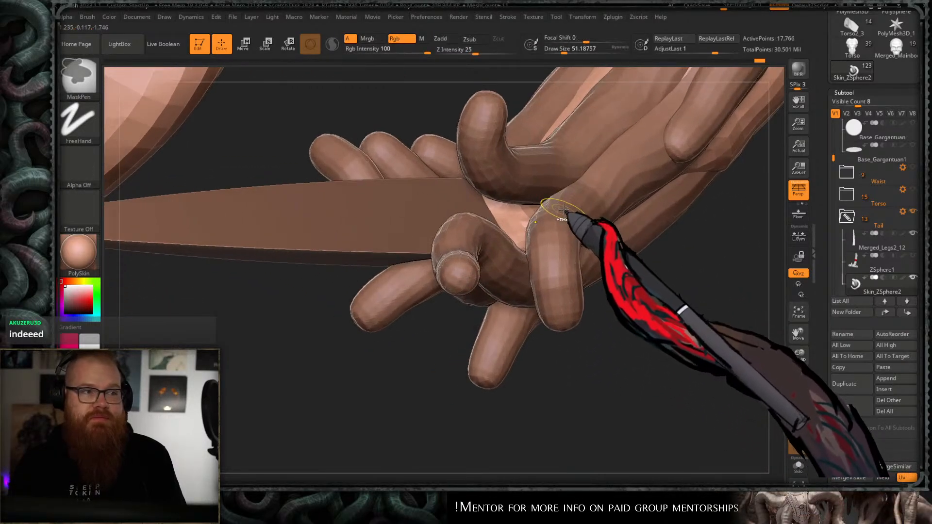
mouse_move(567, 246)
right_mouse_down("alt")
mouse_move(565, 293)
mouse_move(555, 255)
right_mouse_up("alt")
mouse_move(631, 227)
right_mouse_down("alt")
mouse_move(608, 241)
mouse_move(585, 313)
mouse_move(561, 234)
mouse_move(649, 158)
mouse_move(654, 179)
mouse_move(631, 234)
mouse_move(656, 244)
mouse_move(603, 208)
mouse_move(630, 273)
mouse_move(642, 216)
right_mouse_up("alt")
- Select the ZSphere1_51 finger, return it to editable ZSpheres and duplicate it
left_click(515, 211, "alt")
key("a")
mouse_move(535, 269)
right_mouse_down()
mouse_move(538, 353)
mouse_move(516, 287)
mouse_move(514, 316)
mouse_move(517, 272)
right_mouse_up()
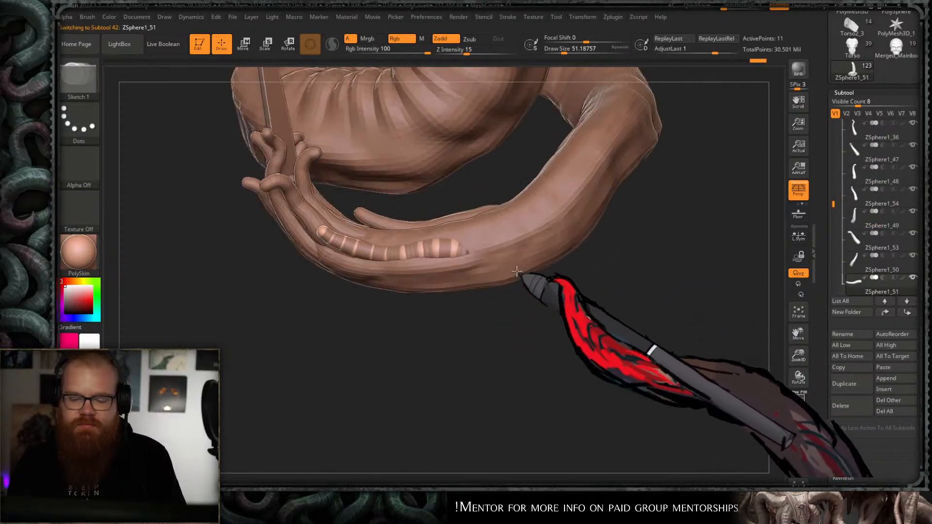
key("ctrl")
key("w")
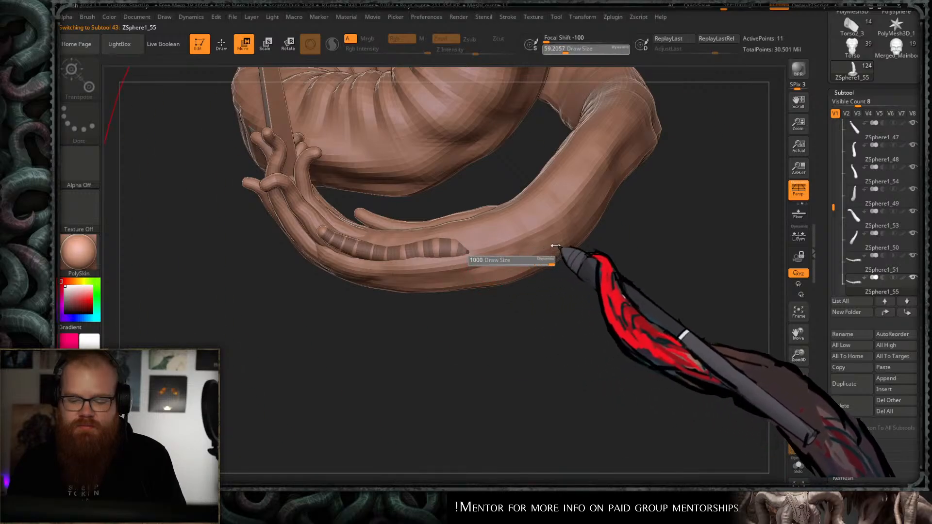
- Move the duplicated ZSphere finger into place on the tail's surface beside the original strand
mouse_move(509, 296)
right_mouse_down()
mouse_move(561, 214)
mouse_move(576, 158)
mouse_move(496, 206)
mouse_move(465, 300)
mouse_move(470, 277)
right_mouse_up()
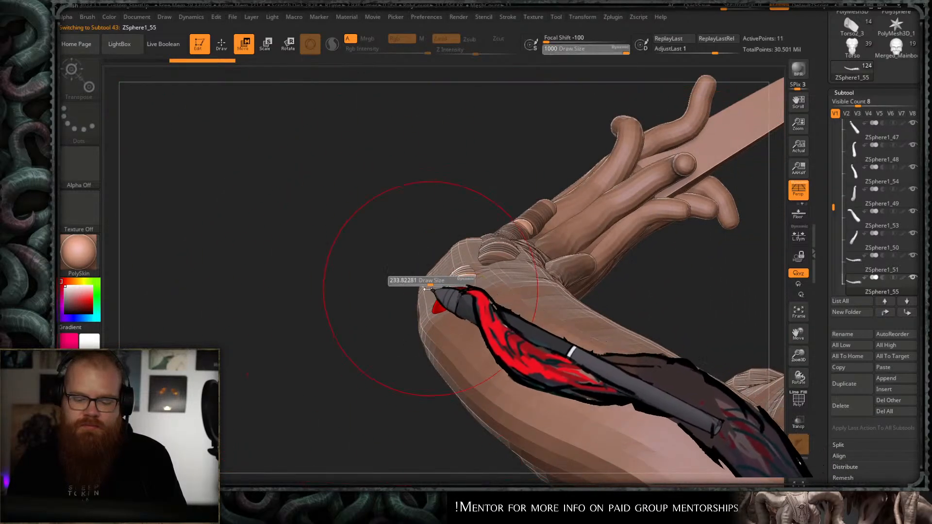
left_click_drag(460, 285, 472, 278)
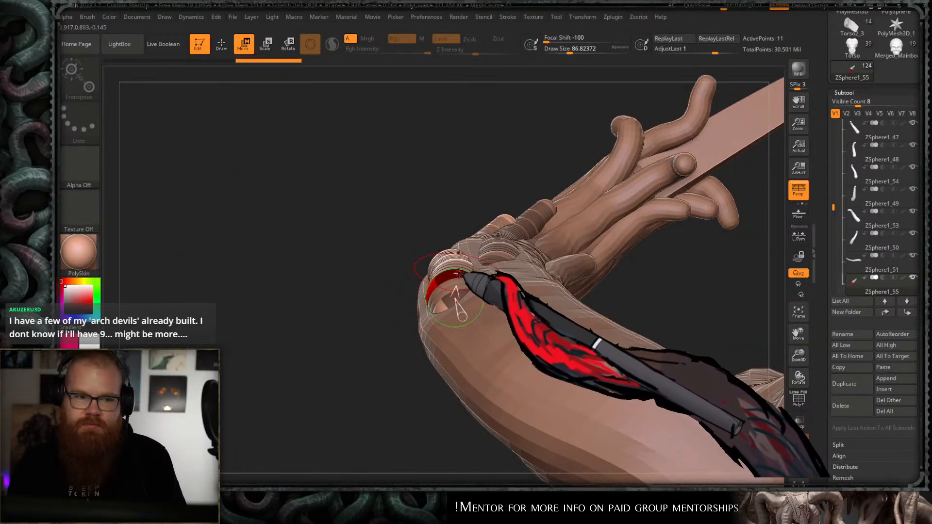
mouse_move(463, 284)
right_mouse_down()
mouse_move(398, 371)
mouse_move(410, 339)
mouse_move(545, 256)
mouse_move(517, 302)
right_mouse_up()
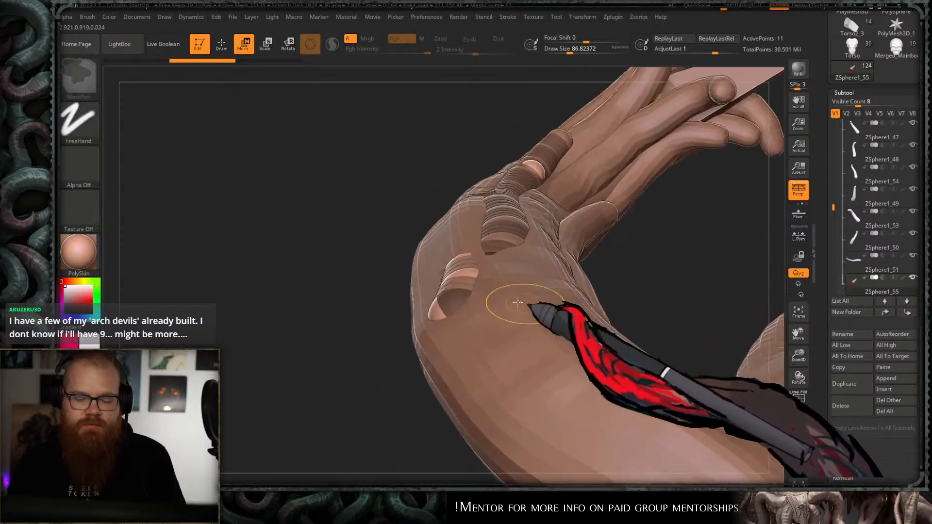
right_click_drag(470, 284, 518, 305)
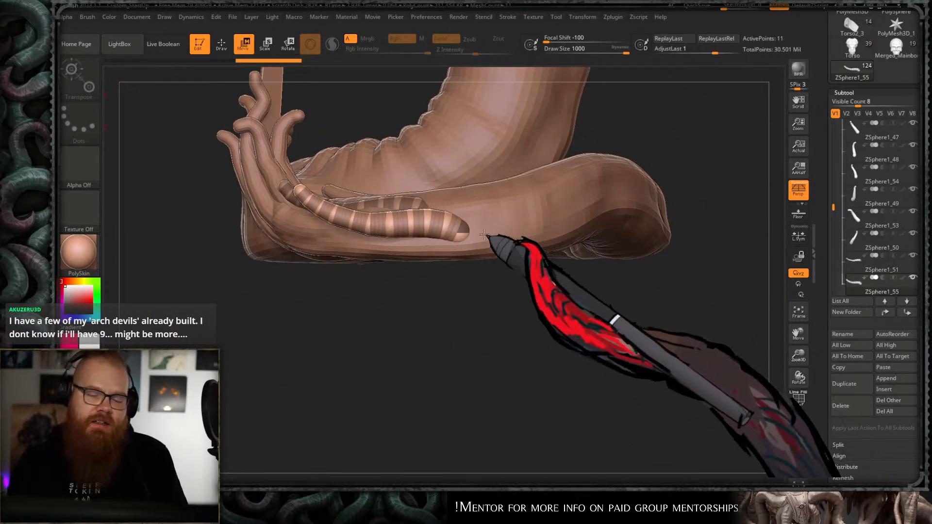
left_click_drag(465, 233, 486, 230)
- Bend the duplicated finger to follow the tail's curve, repositioning its end and middle spheres at a draw size of about 22
mouse_move(489, 242)
right_mouse_down()
mouse_move(505, 278)
mouse_move(516, 202)
mouse_move(431, 143)
mouse_move(481, 68)
mouse_move(534, 146)
mouse_move(609, 166)
mouse_move(599, 193)
right_mouse_up()
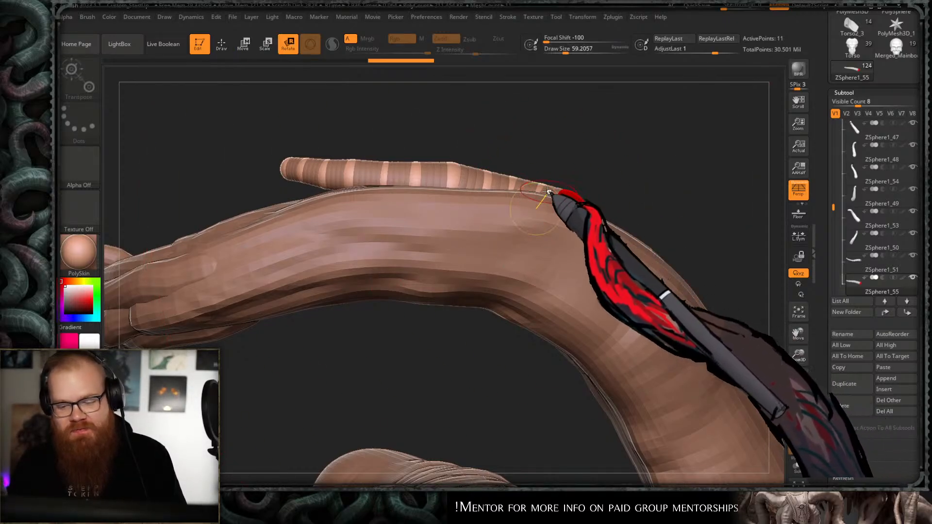
mouse_move(548, 190)
left_mouse_down()
mouse_move(559, 183)
mouse_move(579, 205)
left_mouse_up()
key("s")
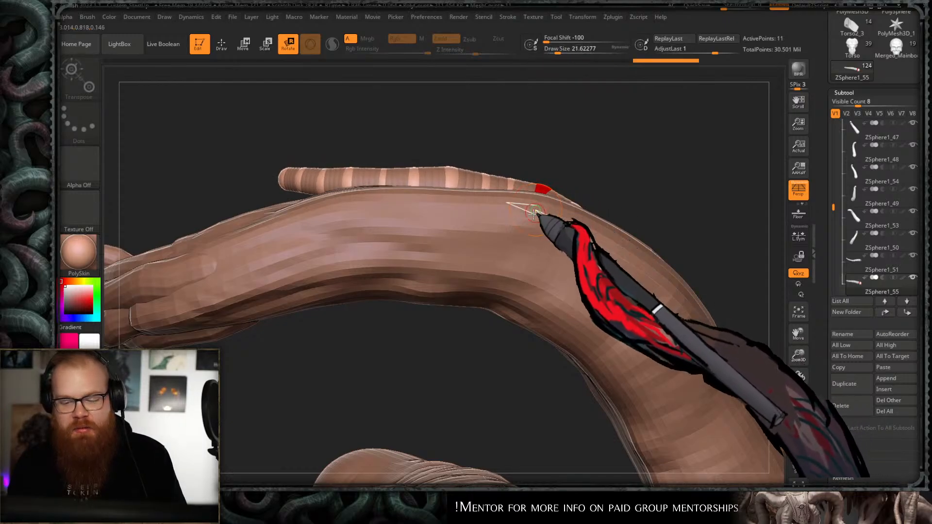
right_click_drag(534, 213, 564, 235, "alt")
key("w")
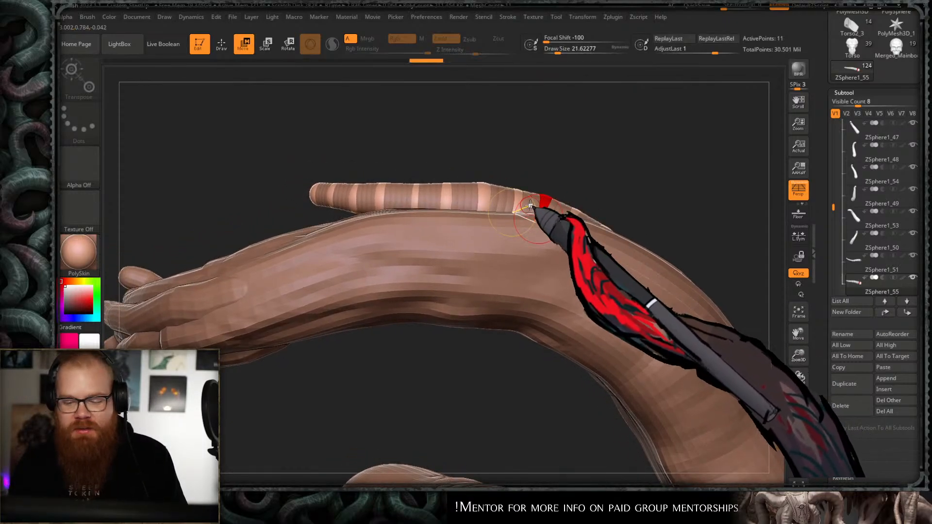
left_click_drag(499, 201, 530, 206)
left_click_drag(462, 211, 460, 200)
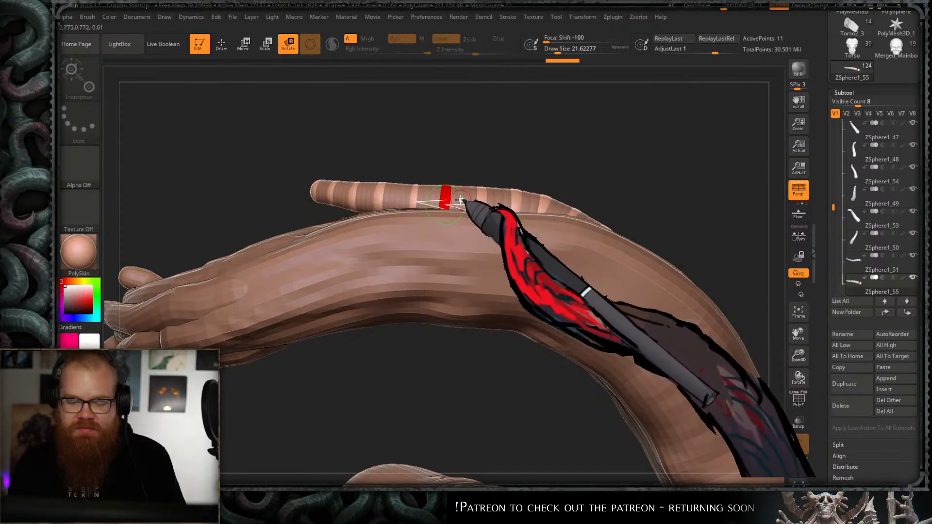
right_click_drag(466, 239, 527, 233, "alt")
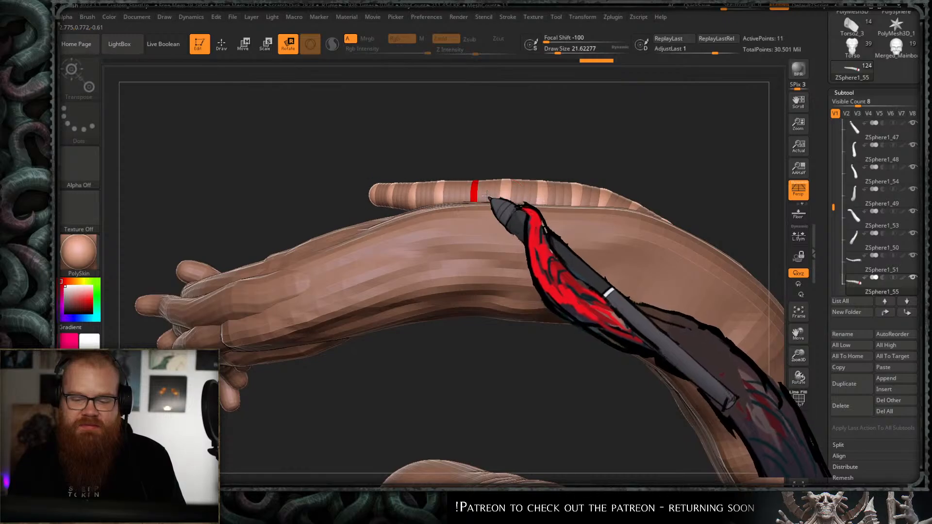
- Seat the duplicated finger's far end in the tail and rotate its spheres into a slanted pose along the surface
right_click_drag(409, 217, 474, 368)
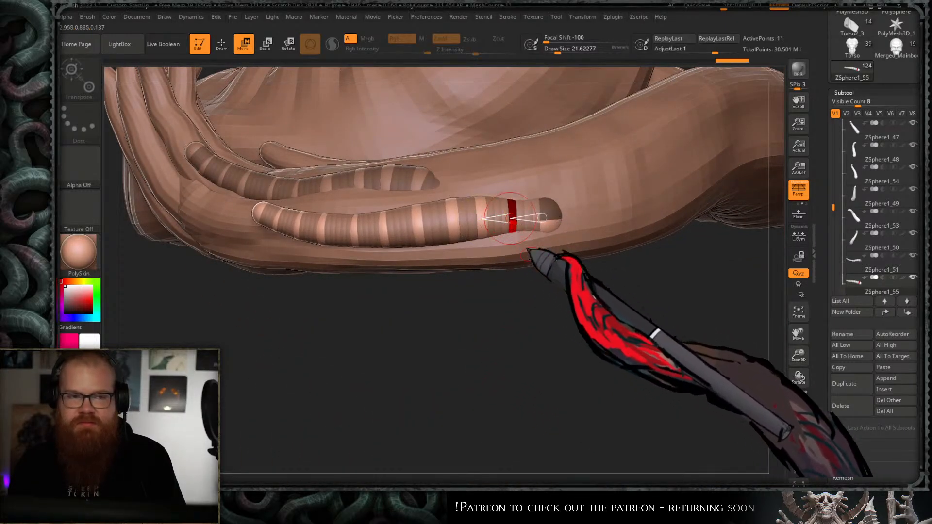
left_click_drag(528, 255, 543, 224)
key("r")
left_click_drag(339, 225, 395, 232)
mouse_move(580, 184)
right_mouse_down()
mouse_move(599, 189)
mouse_move(582, 292)
mouse_move(546, 198)
mouse_move(531, 302)
mouse_move(497, 335)
mouse_move(517, 368)
mouse_move(510, 312)
mouse_move(525, 340)
mouse_move(549, 326)
mouse_move(469, 248)
mouse_move(561, 211)
mouse_move(589, 223)
mouse_move(612, 202)
mouse_move(566, 222)
mouse_move(546, 269)
mouse_move(587, 199)
mouse_move(597, 212)
mouse_move(586, 229)
right_mouse_up()
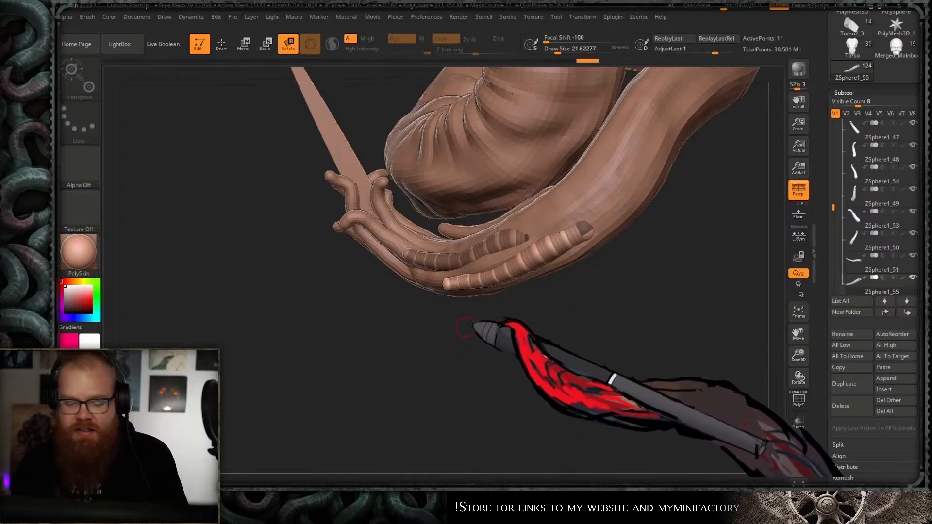
- Preview the skins of the duplicated finger and the ZSphere1_51 finger and check how both lie along the tail
key("a")
key("q")
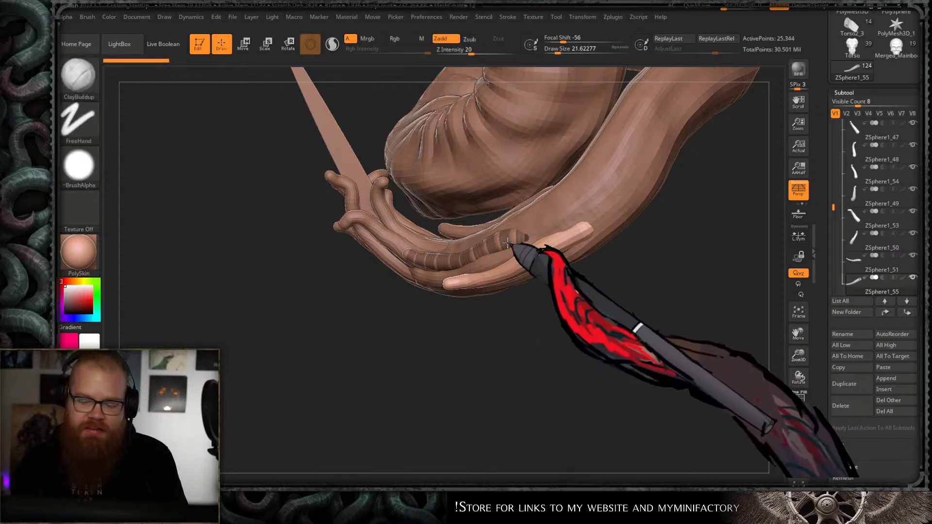
left_click(513, 241, "alt")
key("a")
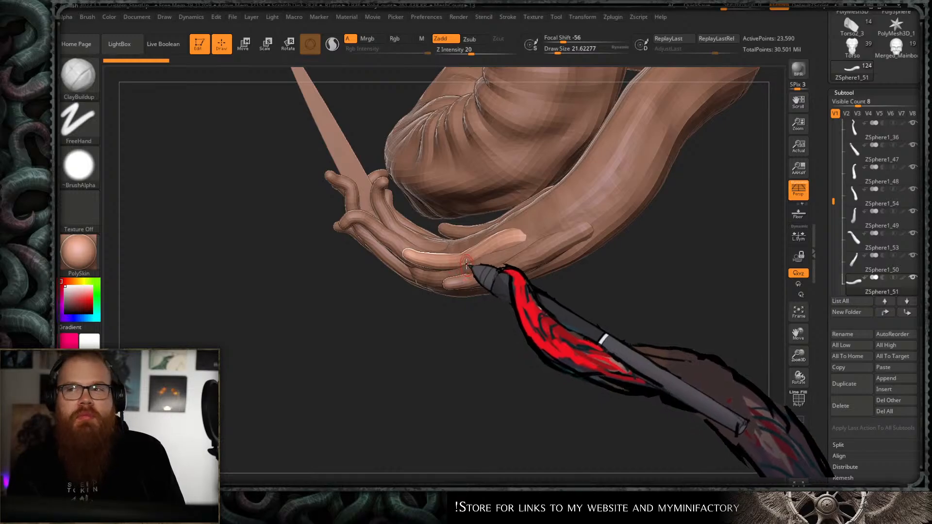
mouse_move(468, 254)
right_mouse_down("ctrl")
mouse_move(491, 282)
mouse_move(548, 231)
mouse_move(443, 246)
mouse_move(537, 318)
mouse_move(526, 175)
mouse_move(559, 130)
mouse_move(568, 189)
mouse_move(511, 293)
mouse_move(518, 327)
mouse_move(597, 150)
mouse_move(670, 96)
mouse_move(707, 199)
mouse_move(561, 252)
mouse_move(563, 276)
mouse_move(537, 248)
mouse_move(562, 312)
mouse_move(537, 214)
mouse_move(542, 202)
mouse_move(546, 273)
mouse_move(529, 291)
right_mouse_up("ctrl")
right_click_drag(478, 311, 505, 349, "ctrl")
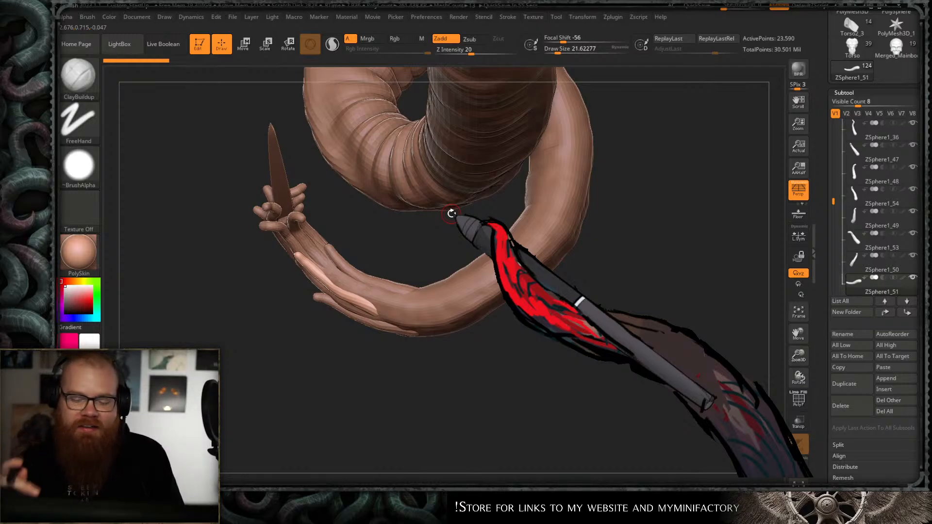
- Select the Skin_ZSphere2 tail and subdivide it to subdivision level 2
right_click_drag(601, 160, 603, 92)
mouse_move(605, 183)
right_mouse_down()
mouse_move(475, 172)
mouse_move(533, 263)
right_mouse_up()
left_click(534, 264, "alt")
key("ctrl+d")
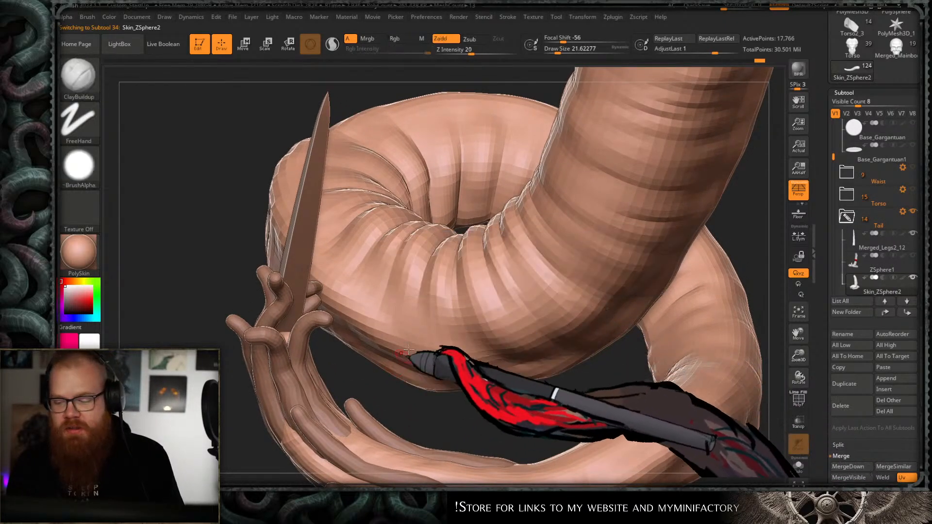
mouse_move(374, 381)
right_mouse_down("ctrl")
mouse_move(589, 198)
mouse_move(623, 198)
right_mouse_up("ctrl")
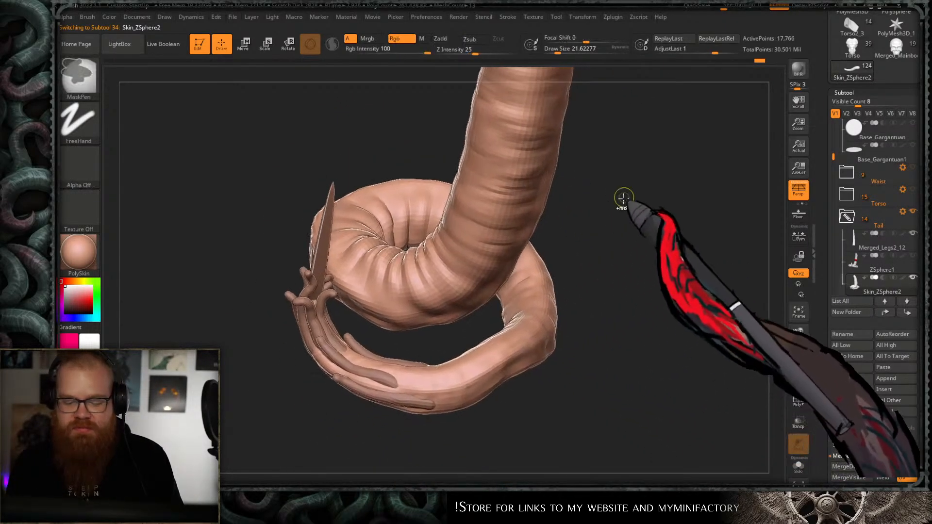
key("ctrl+d")
left_click(879, 92)
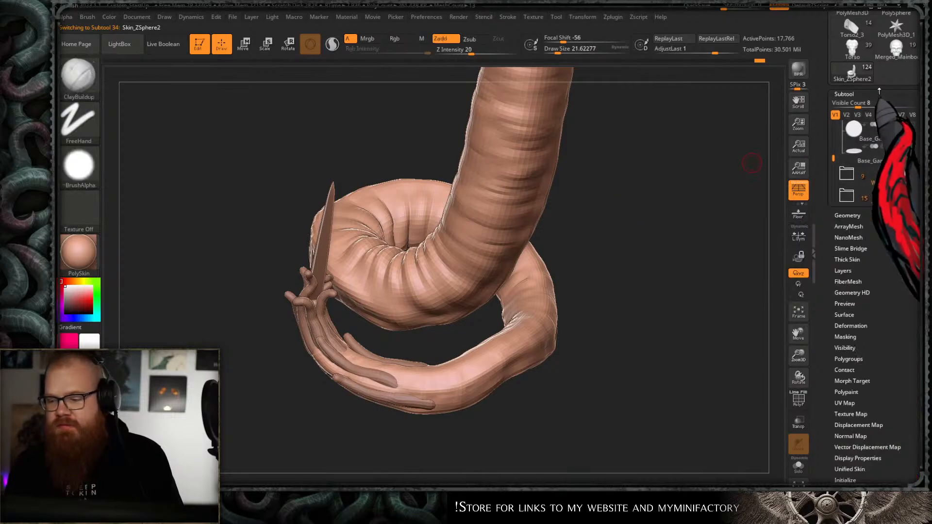
left_click(847, 77)
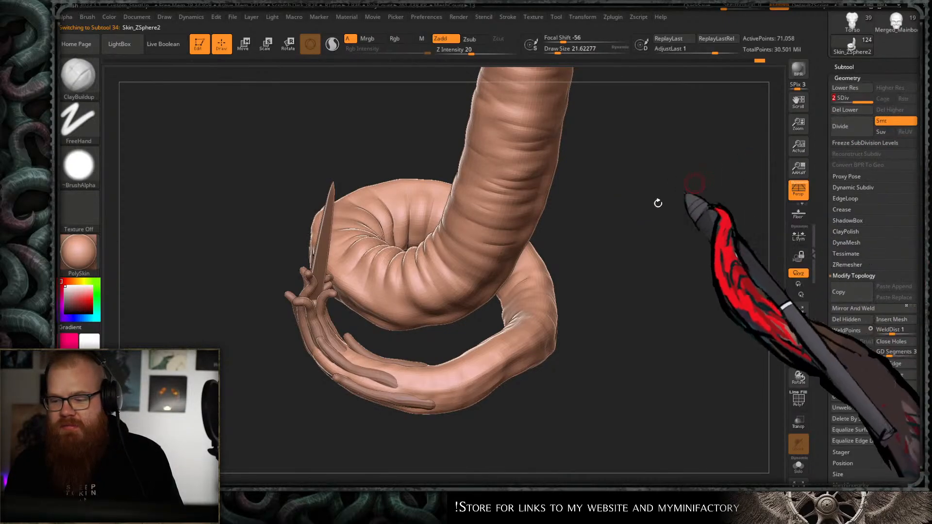
- Load the Skin_folds brush from the Custom brush folder in LightBox
left_click_drag(657, 203, 624, 243)
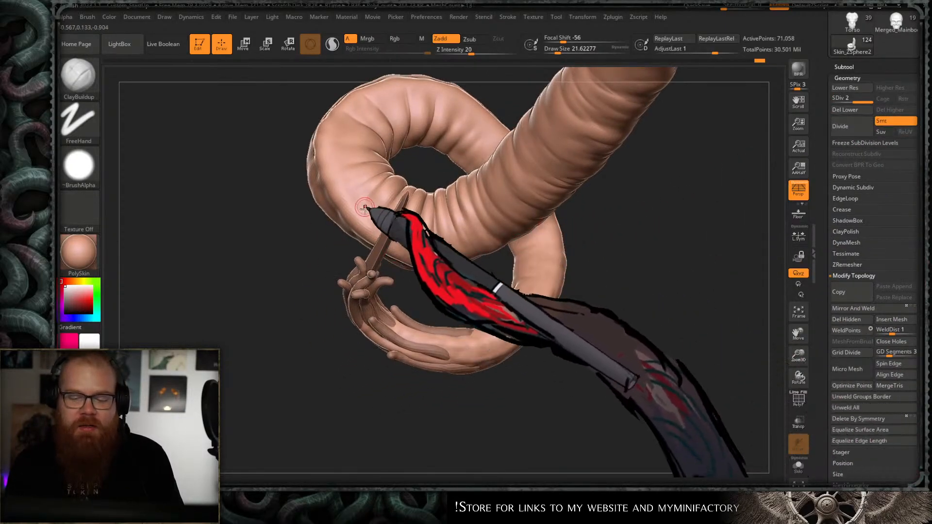
left_click_drag(466, 290, 493, 304, "alt")
mouse_move(487, 345)
left_mouse_down()
mouse_move(456, 260)
mouse_move(462, 307)
mouse_move(474, 316)
left_mouse_up()
key("b")
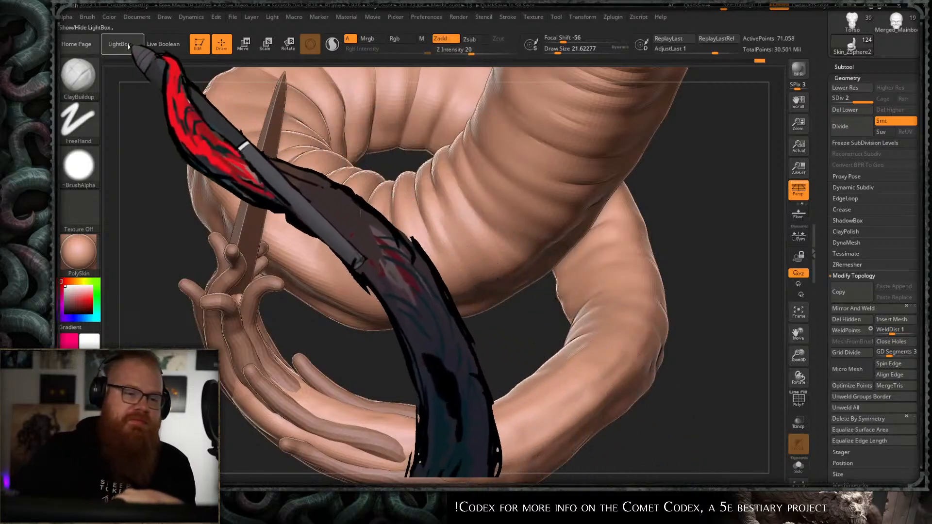
left_click(127, 44)
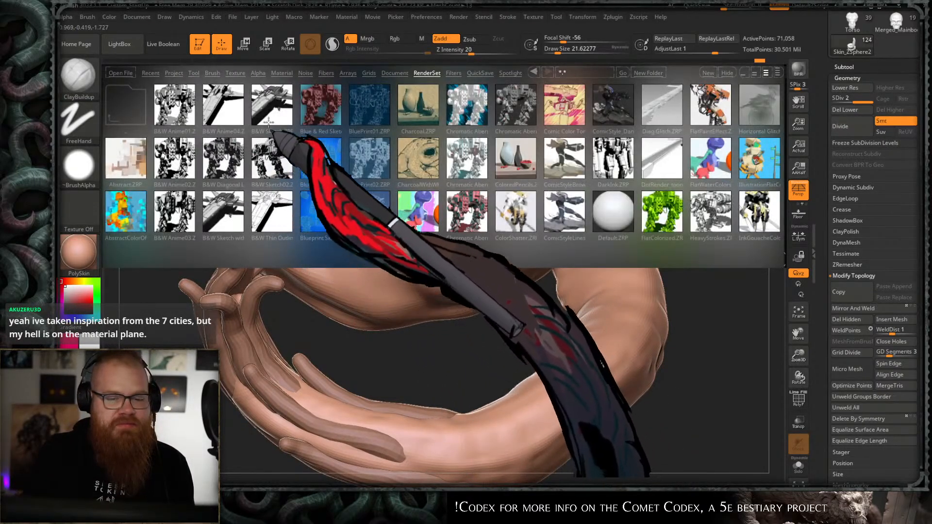
left_click(212, 72)
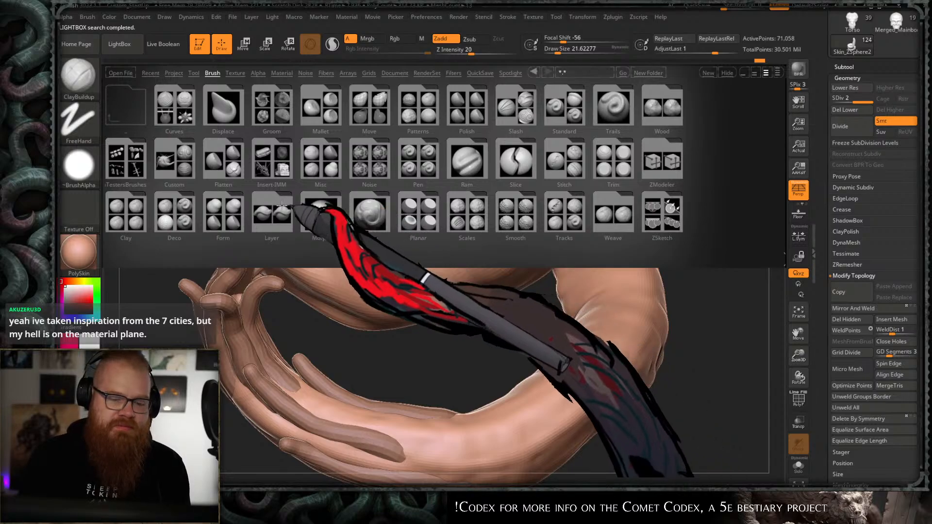
double_click(188, 165)
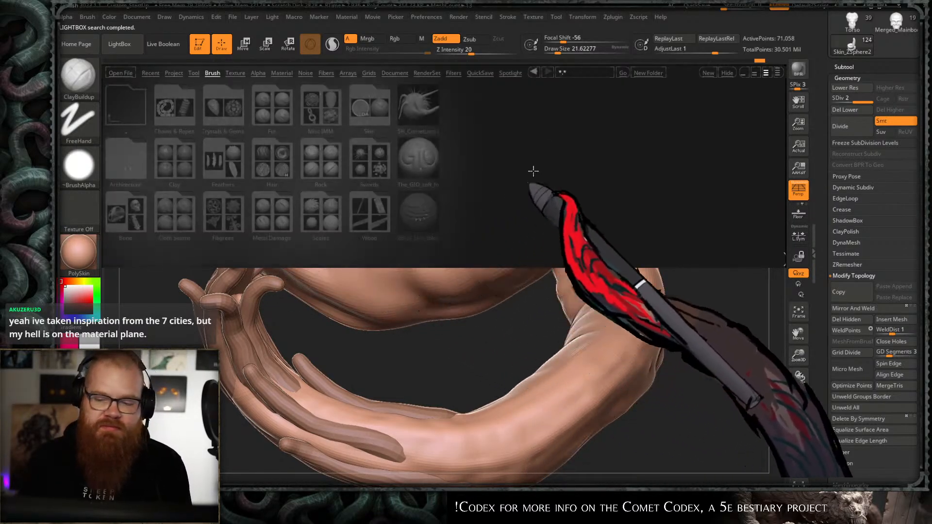
double_click(418, 212)
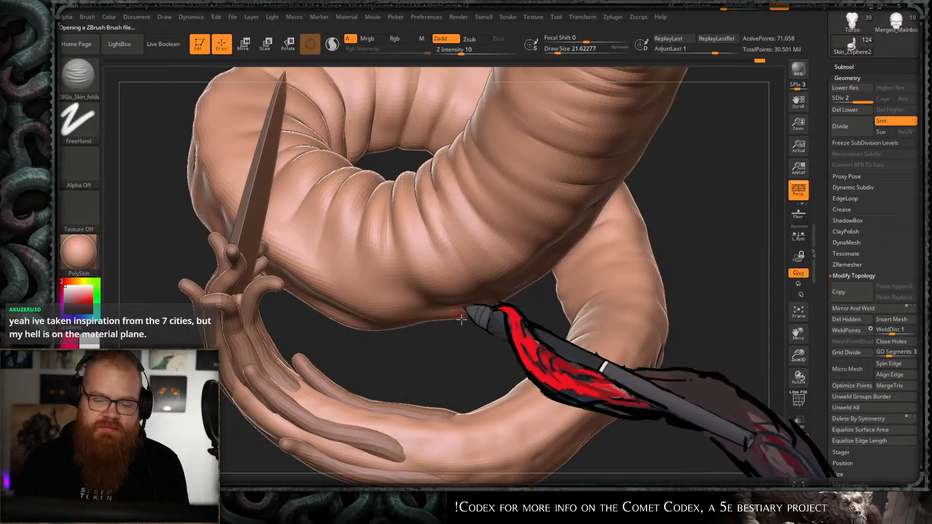
- Set the draw size to about 46 and sculpt skin folds across the inner bend of the tail's coil
left_click_drag(462, 318, 481, 319)
key("s")
left_click_drag(429, 202, 438, 203)
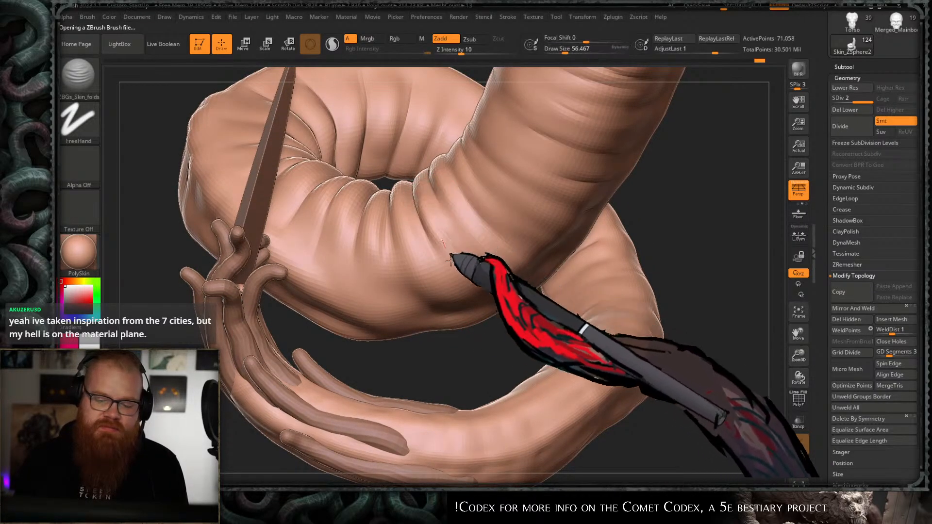
key("ctrl+z")
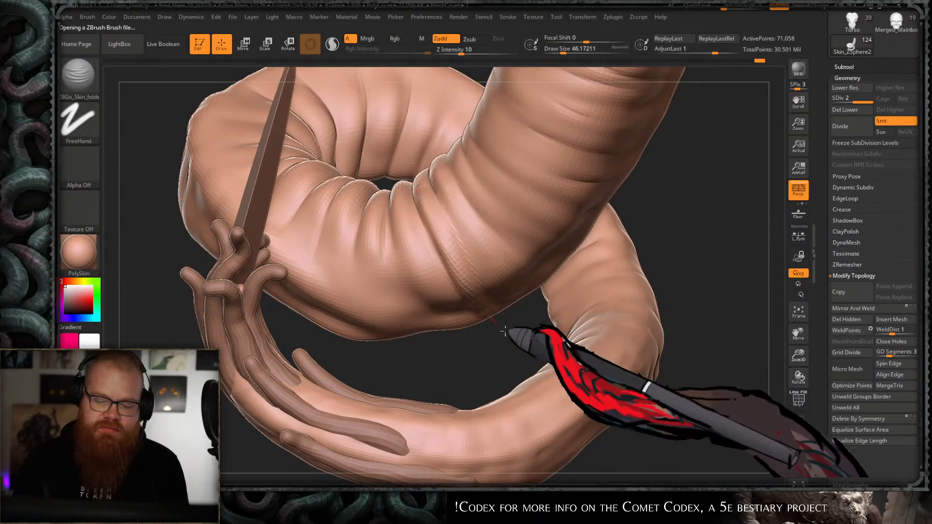
key("shift")
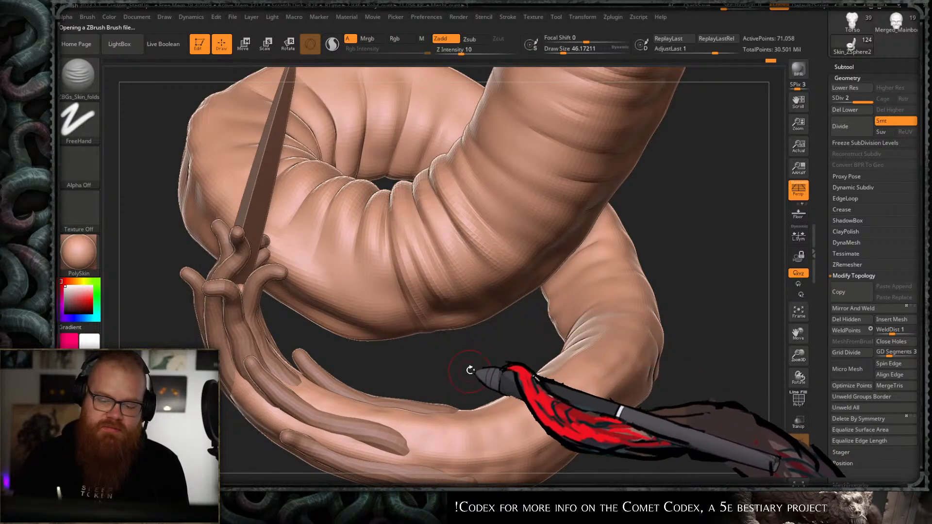
left_click_drag(470, 370, 463, 351)
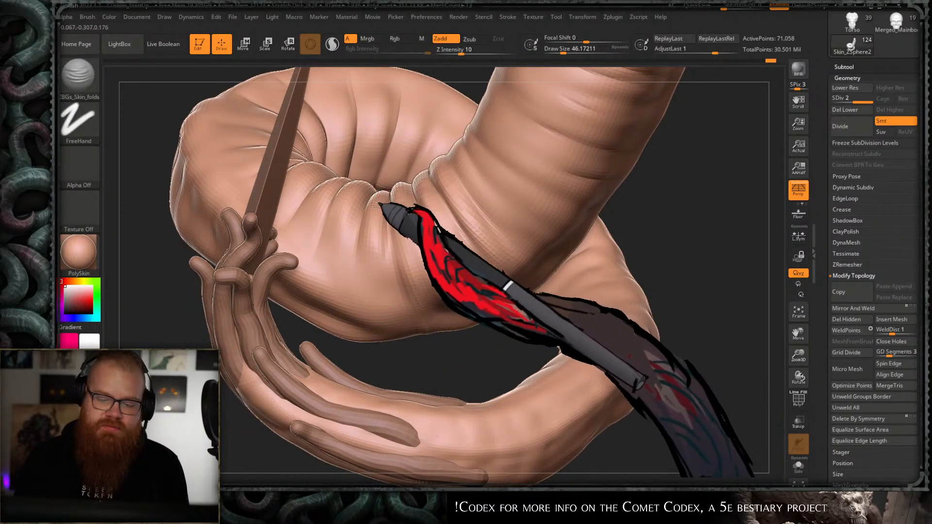
- Carve and smooth further skin folds running down the coil between the blade and the first folds
left_click_drag(377, 206, 396, 339)
key("ctrl+z")
left_click_drag(376, 207, 398, 347)
key("shift")
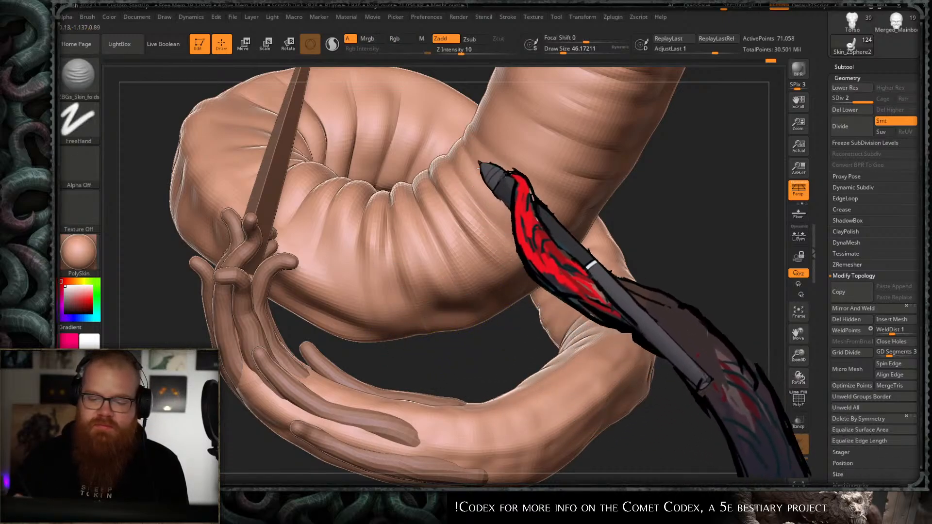
key("shift")
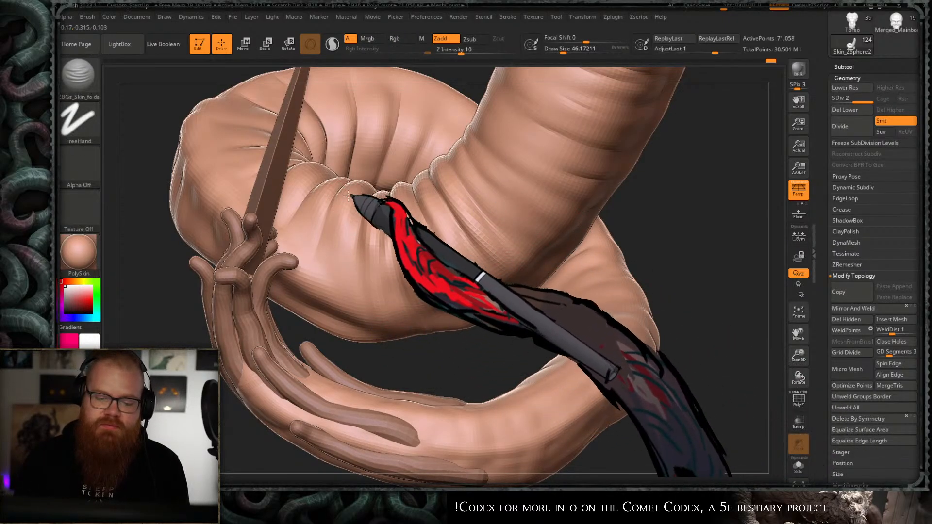
- Sculpt skin folds across the underside of the tail's coil beneath the upper loop, using a draw size of about 49
left_click_drag(431, 318, 660, 173)
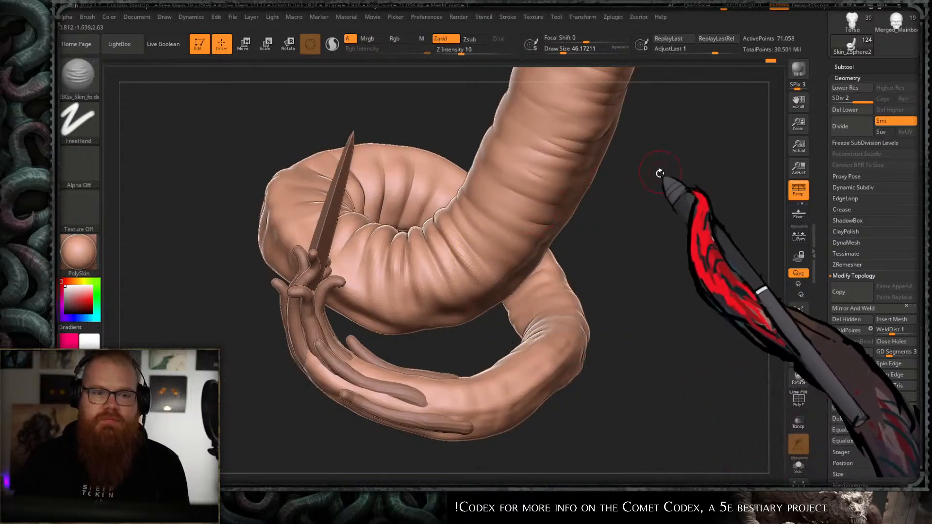
right_click_drag(660, 173, 583, 287)
right_click_drag(462, 247, 430, 268)
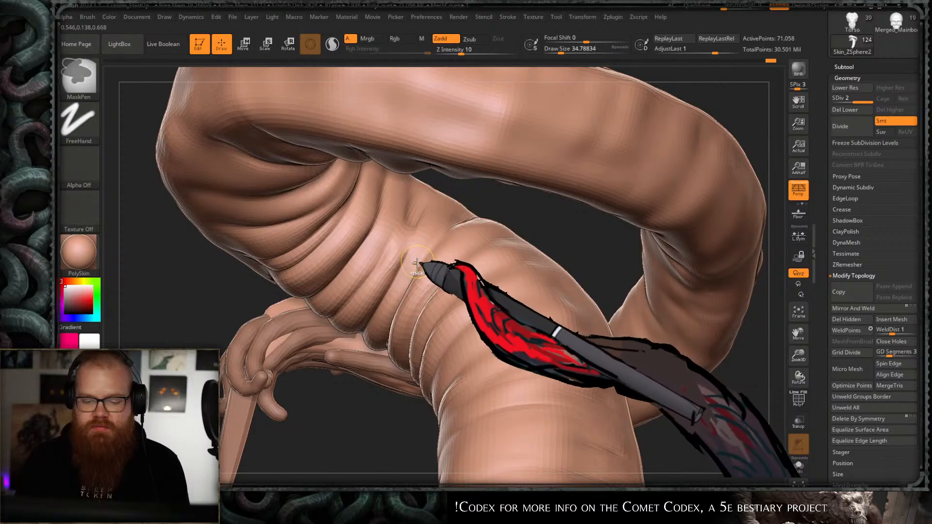
right_click_drag(471, 289, 370, 318)
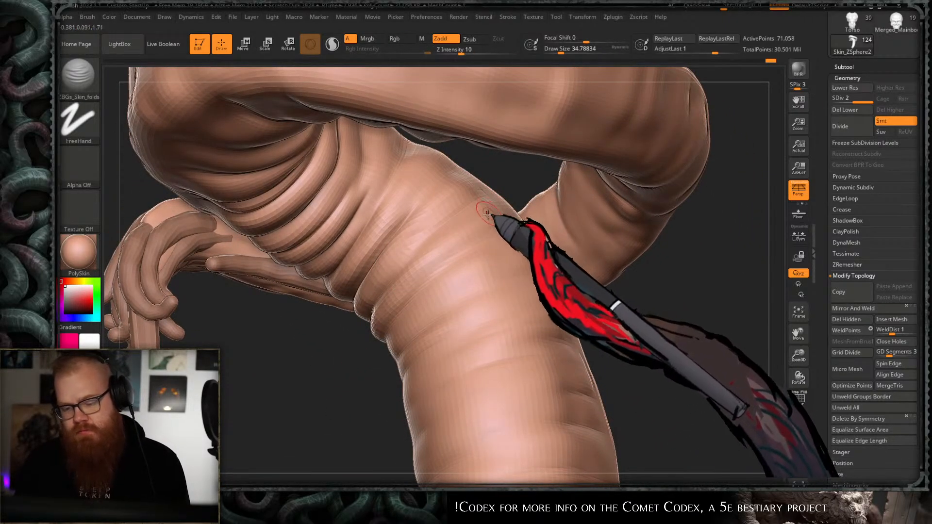
right_click_drag(386, 297, 435, 278)
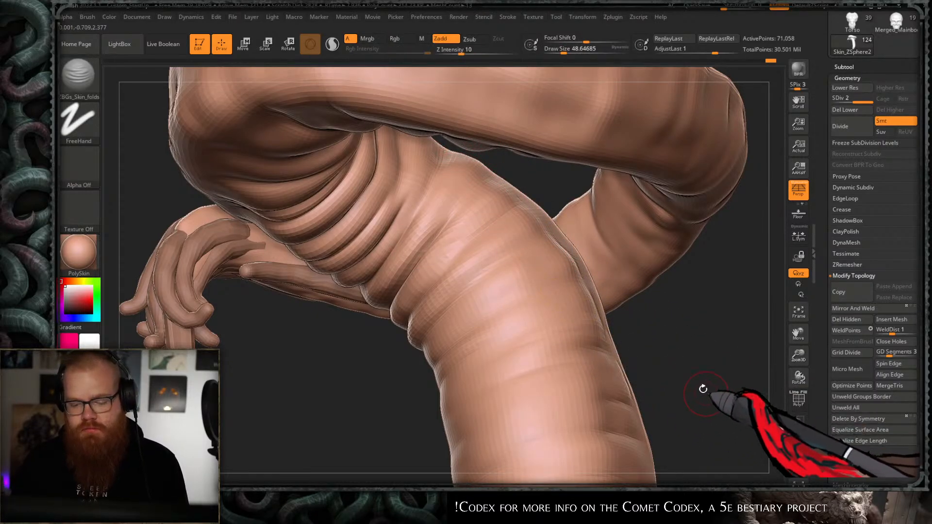
right_click_drag(703, 387, 648, 286)
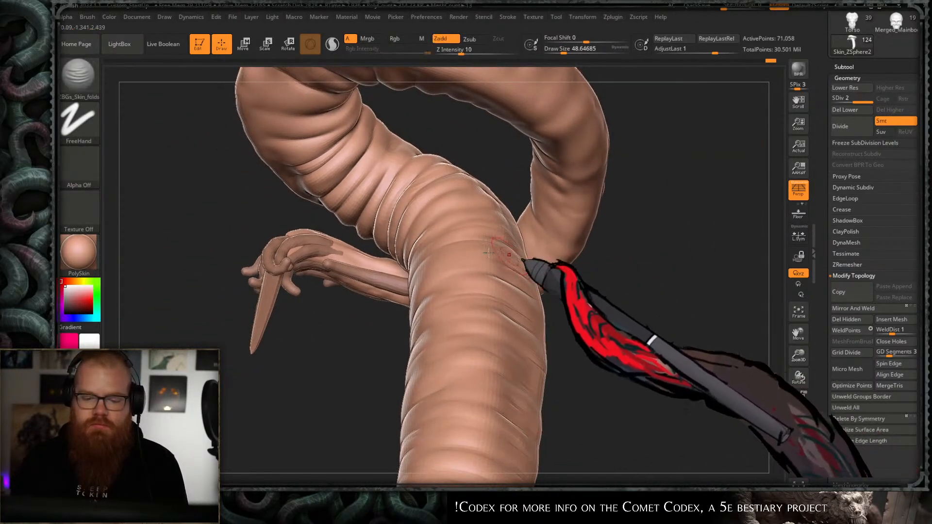
- Isolate the bent section of the tail behind the blade-holding hand by hiding the rest of the mesh
left_click_drag(413, 174, 504, 119, "ctrl+shift")
right_click_drag(504, 119, 524, 233)
key("s")
left_click_drag(481, 202, 342, 304)
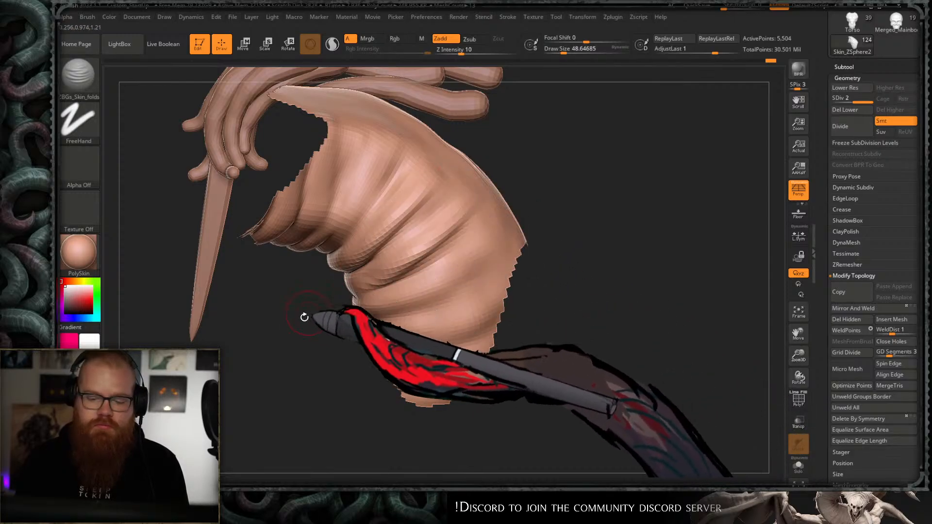
- Sculpt and smooth skin folds wrapping around the isolated tail section, and unhide the rest of the tail
right_click_drag(340, 207, 445, 183)
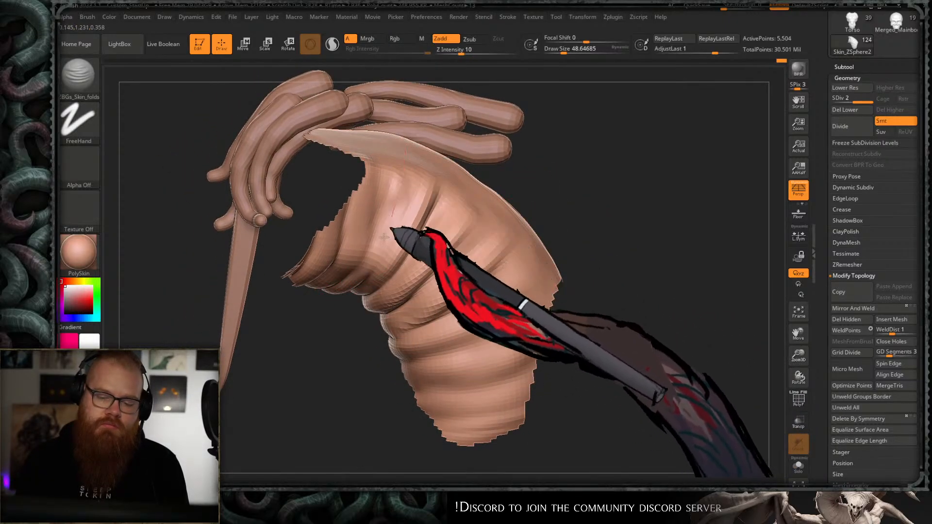
left_click_drag(323, 307, 345, 306)
left_click_drag(389, 181, 365, 262, "shift")
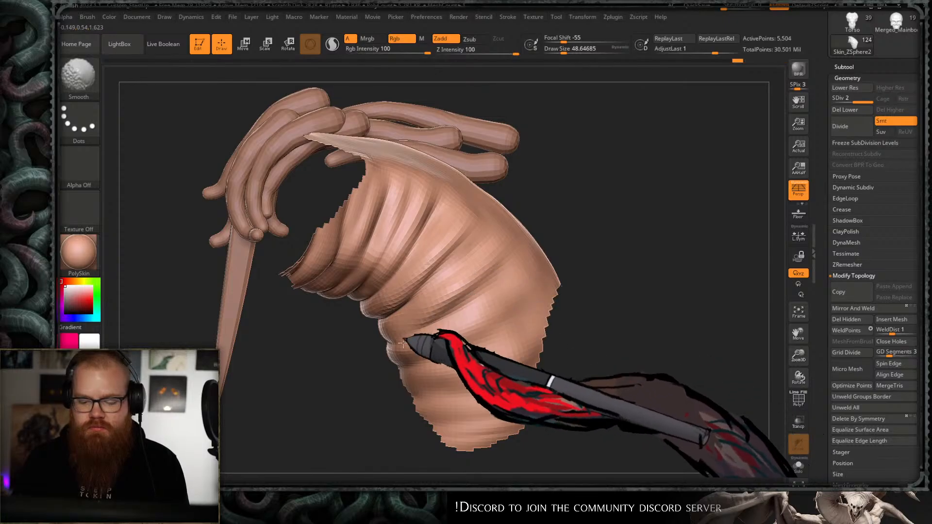
mouse_move(402, 343)
right_mouse_down()
mouse_move(552, 143)
mouse_move(615, 197)
right_mouse_up()
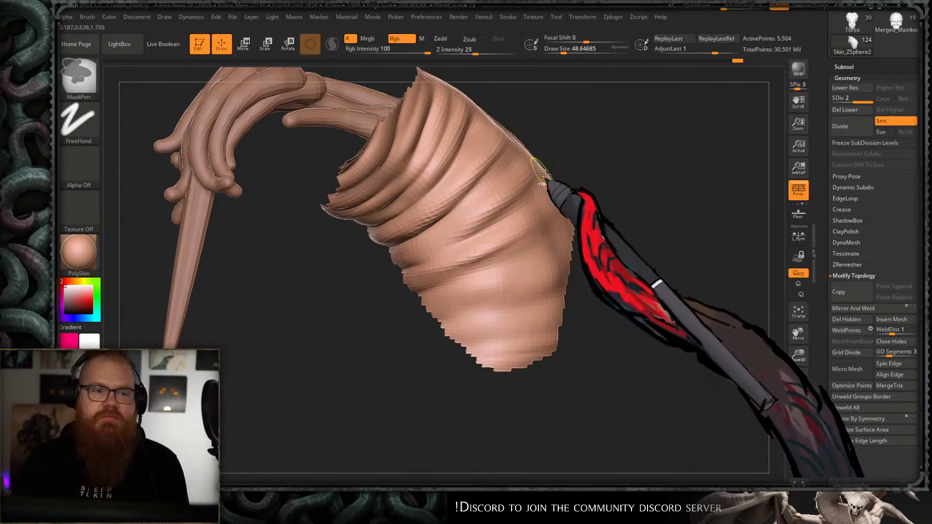
right_click_drag(542, 186, 530, 271, "ctrl")
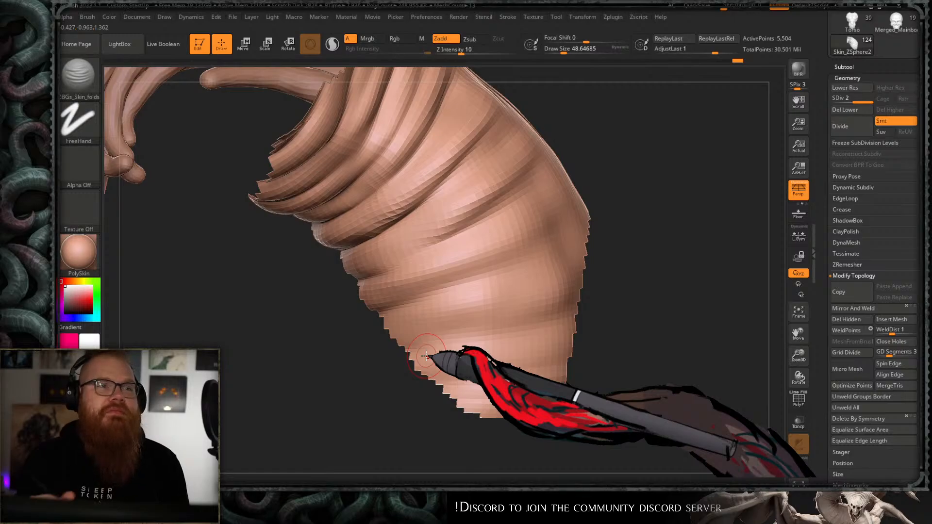
mouse_move(426, 357)
right_mouse_down()
mouse_move(589, 166)
mouse_move(597, 202)
right_mouse_up()
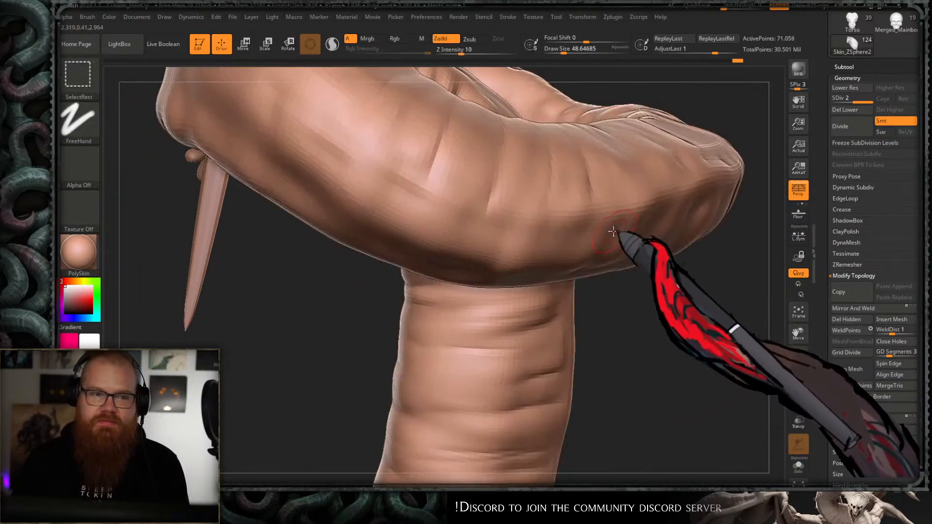
- Blend the folds into the full tail by smoothing and resculpting the bend under the upper loop at draw size about 51
mouse_move(624, 246)
left_mouse_down()
mouse_move(601, 223)
mouse_move(618, 267)
mouse_move(557, 175)
mouse_move(592, 271)
mouse_move(526, 223)
mouse_move(558, 192)
mouse_move(500, 235)
left_mouse_up()
key("shift")
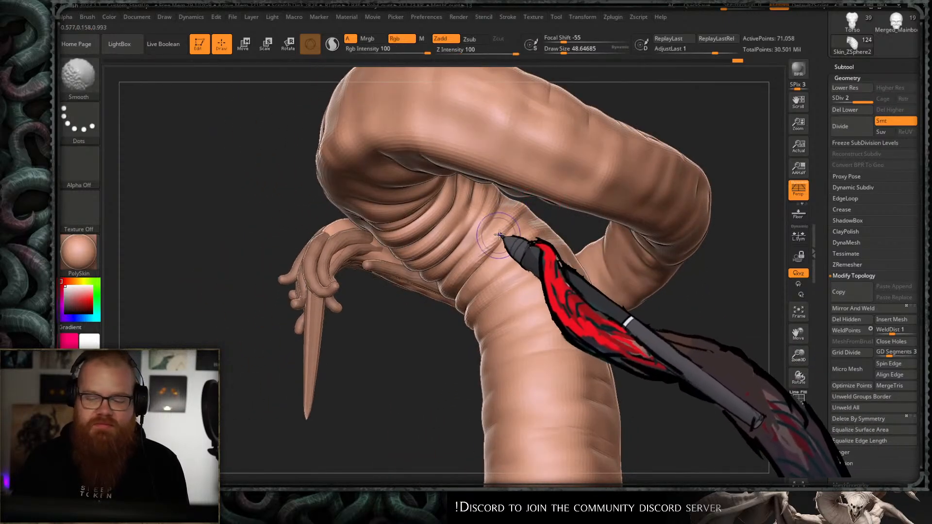
left_click_drag(566, 220, 388, 290)
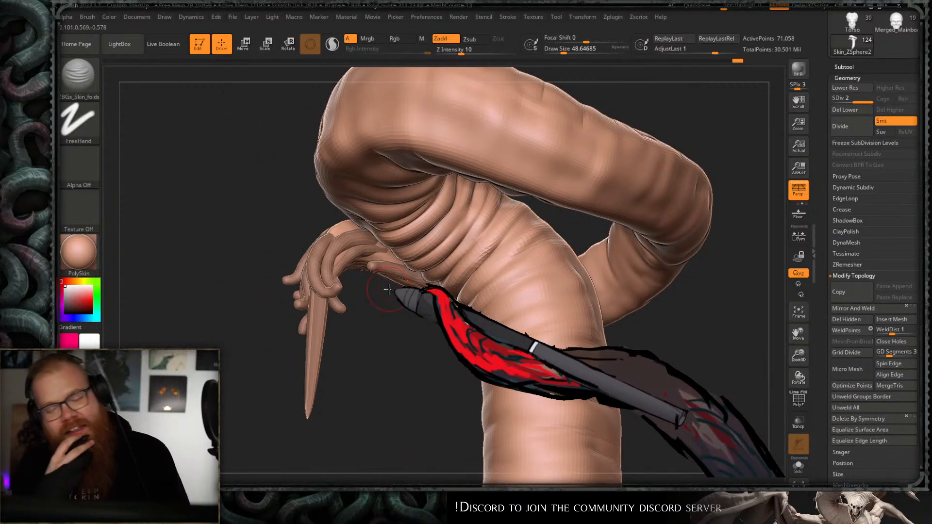
mouse_move(388, 289)
left_mouse_down()
mouse_move(385, 400)
mouse_move(374, 350)
mouse_move(441, 254)
mouse_move(396, 335)
mouse_move(423, 337)
left_mouse_up()
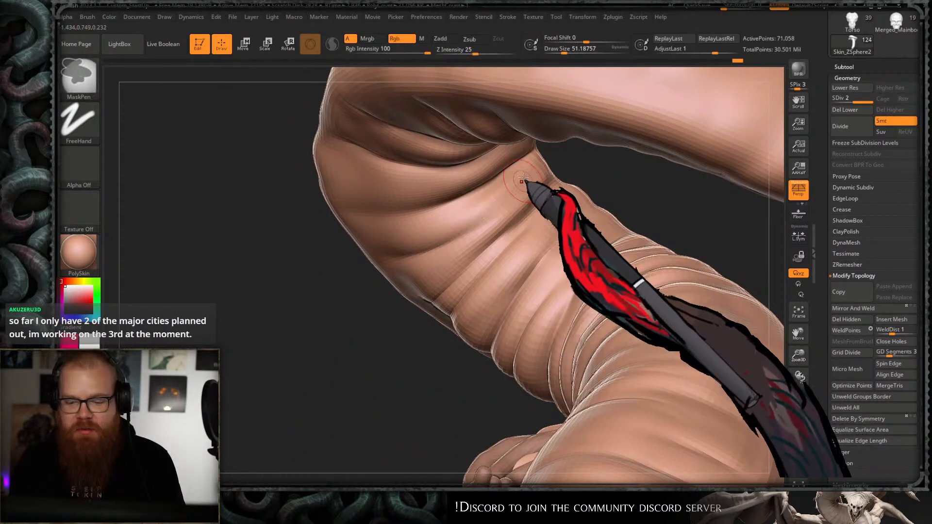
mouse_move(367, 271)
left_mouse_down()
mouse_move(511, 234)
mouse_move(482, 228)
left_mouse_up()
- Switch to the GIO soft brush and deepen the creases around the inside of the tail's loop at draw size about 62
key("b")
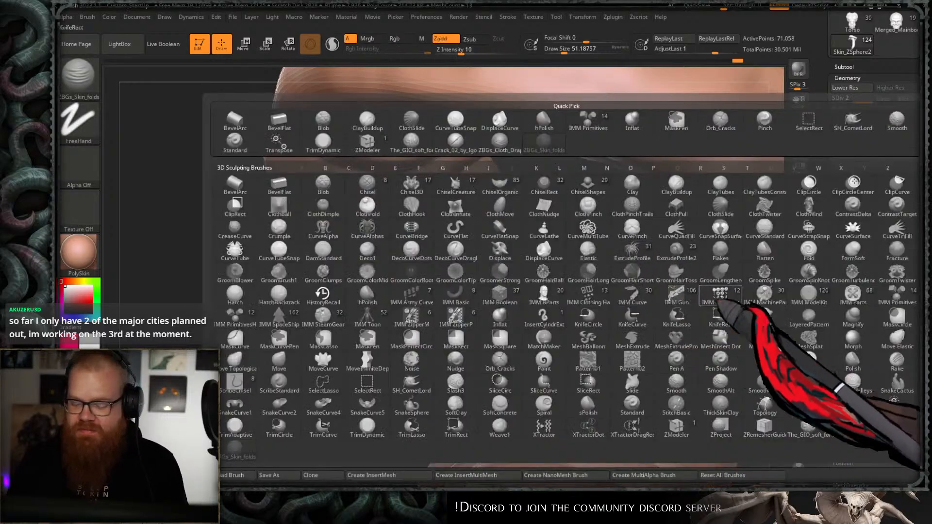
left_click(809, 426)
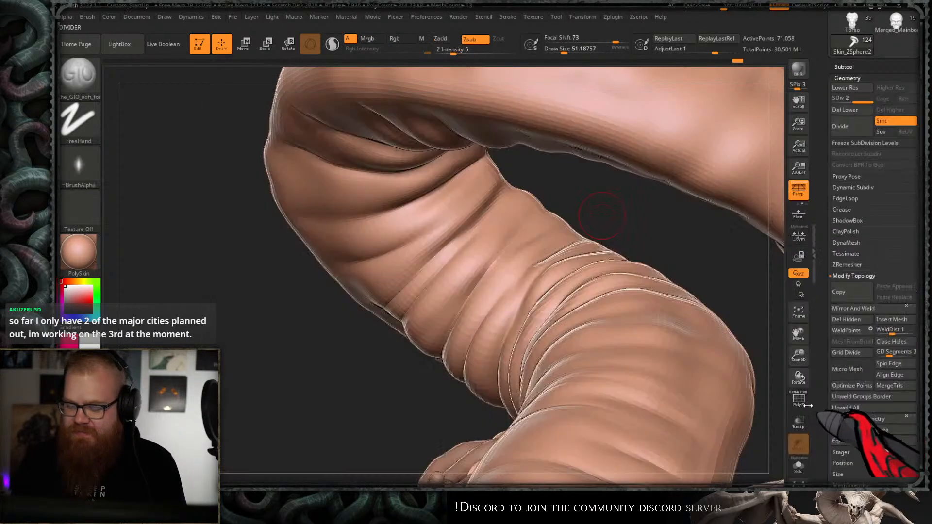
mouse_move(542, 198)
left_mouse_down()
mouse_move(539, 250)
mouse_move(476, 223)
left_mouse_up()
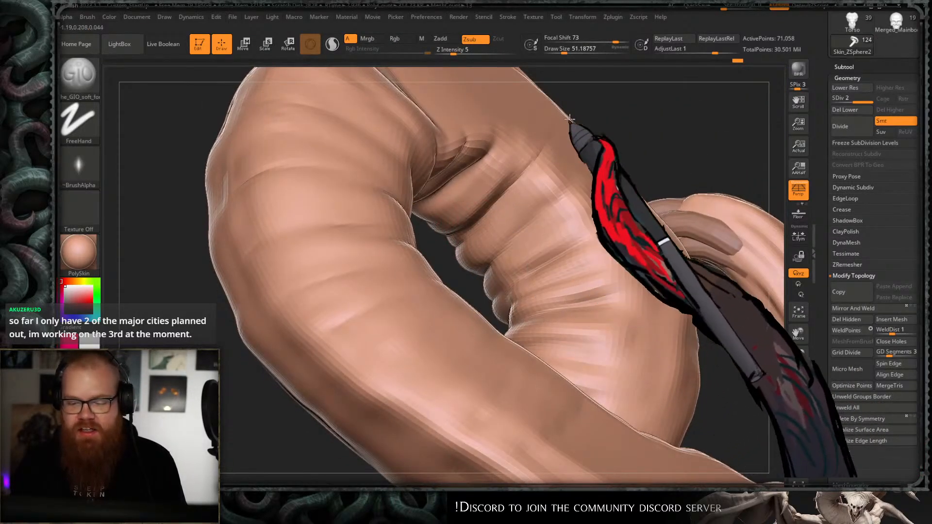
mouse_move(571, 118)
left_mouse_down()
mouse_move(672, 176)
mouse_move(491, 208)
left_mouse_up()
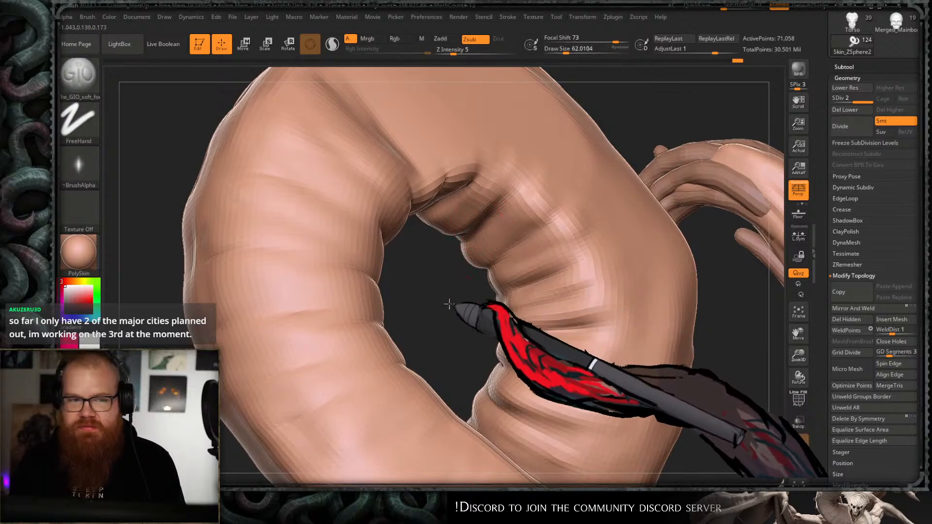
mouse_move(466, 308)
left_mouse_down()
mouse_move(479, 198)
mouse_move(491, 183)
mouse_move(528, 183)
mouse_move(581, 202)
mouse_move(485, 219)
mouse_move(434, 243)
mouse_move(371, 322)
mouse_move(368, 310)
mouse_move(509, 277)
mouse_move(476, 222)
left_mouse_up()
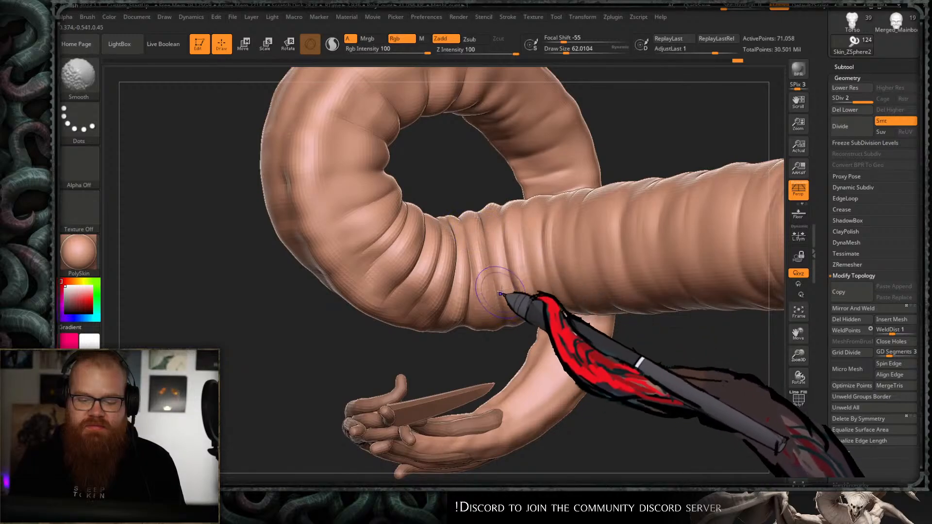
- Smooth and recarve the folds along the thick stretch of tail leading out of the coil beside the blade
left_click_drag(500, 294, 503, 337)
mouse_move(571, 327)
left_mouse_down()
mouse_move(634, 350)
mouse_move(608, 362)
mouse_move(582, 315)
mouse_move(598, 243)
mouse_move(558, 274)
left_mouse_up()
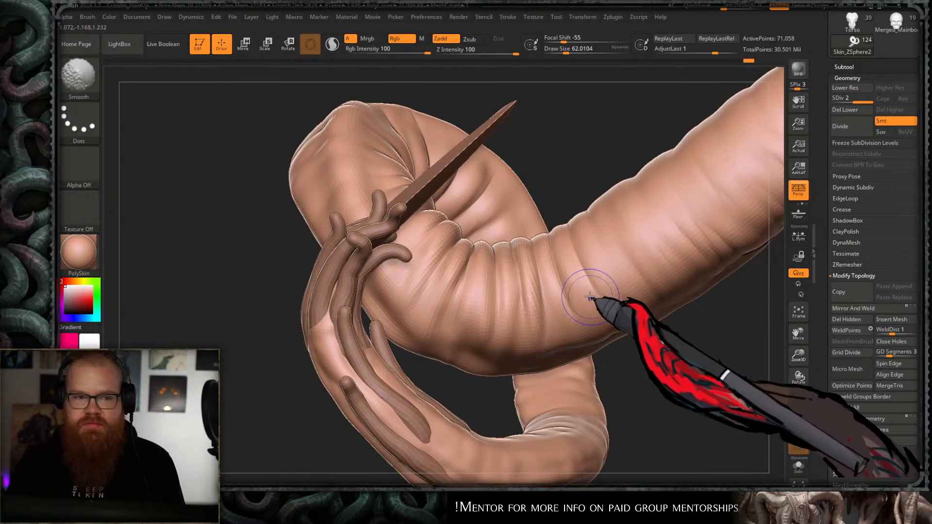
mouse_move(565, 308)
left_mouse_down()
mouse_move(674, 333)
mouse_move(658, 308)
mouse_move(634, 326)
mouse_move(604, 199)
mouse_move(572, 369)
mouse_move(562, 270)
left_mouse_up()
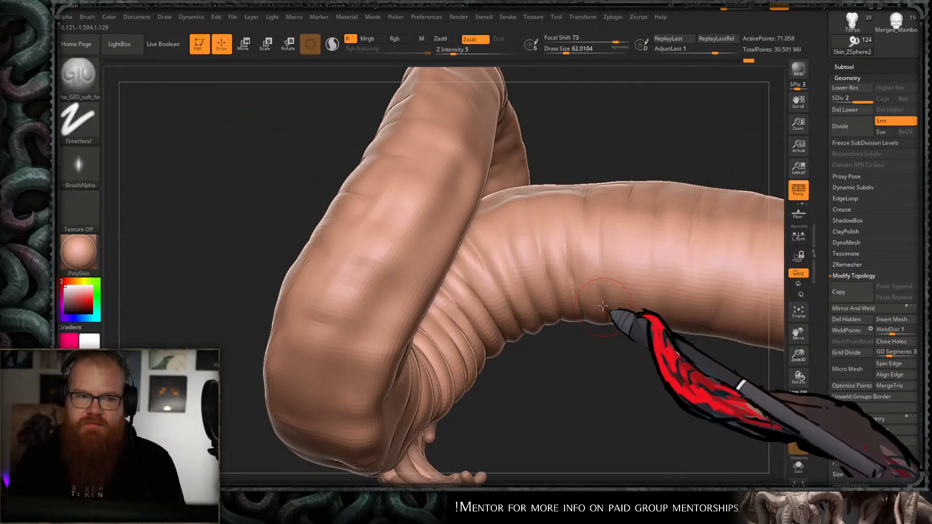
mouse_move(603, 306)
left_mouse_down()
mouse_move(546, 361)
mouse_move(574, 290)
left_mouse_up()
mouse_move(589, 337)
left_mouse_down()
mouse_move(536, 327)
mouse_move(553, 251)
left_mouse_up()
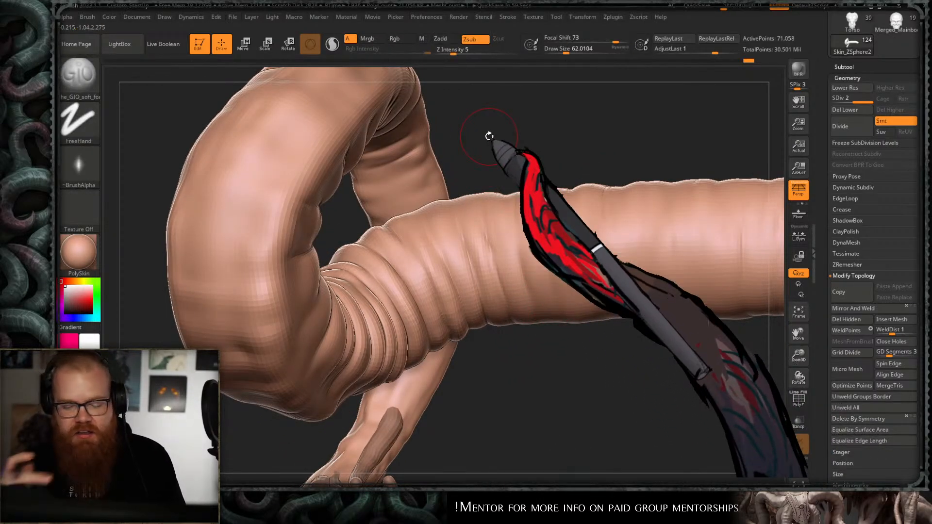
- Carve soft creases between the folds around the lower bend of the coil, from its inner edge to its underside
mouse_move(489, 136)
left_mouse_down()
mouse_move(596, 142)
mouse_move(479, 146)
mouse_move(510, 118)
left_mouse_up()
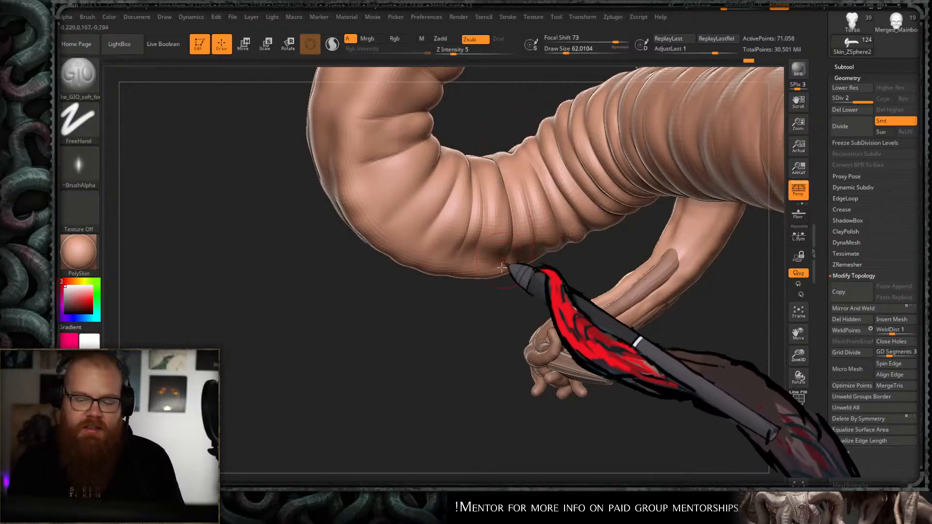
left_click_drag(503, 267, 495, 297)
left_click_drag(416, 339, 477, 180)
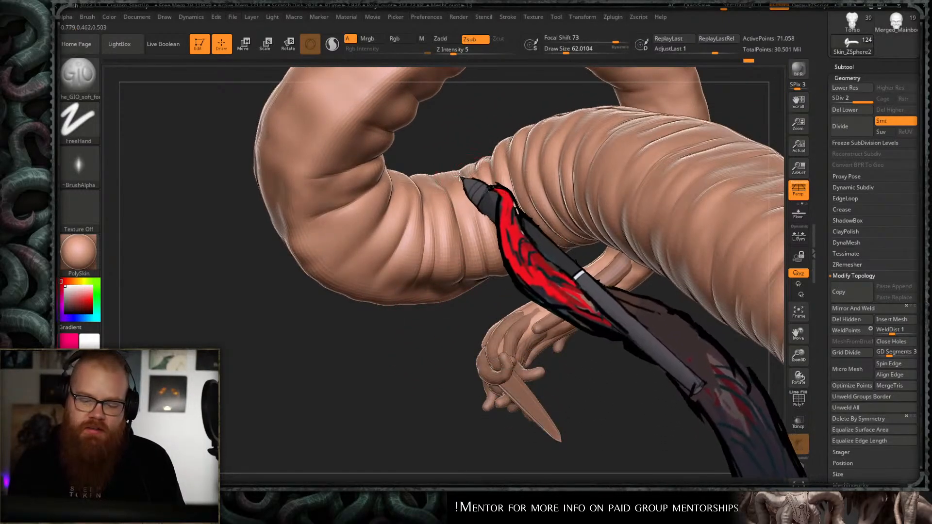
mouse_move(503, 313)
left_mouse_down()
mouse_move(485, 225)
mouse_move(489, 253)
mouse_move(519, 300)
mouse_move(461, 220)
left_mouse_up()
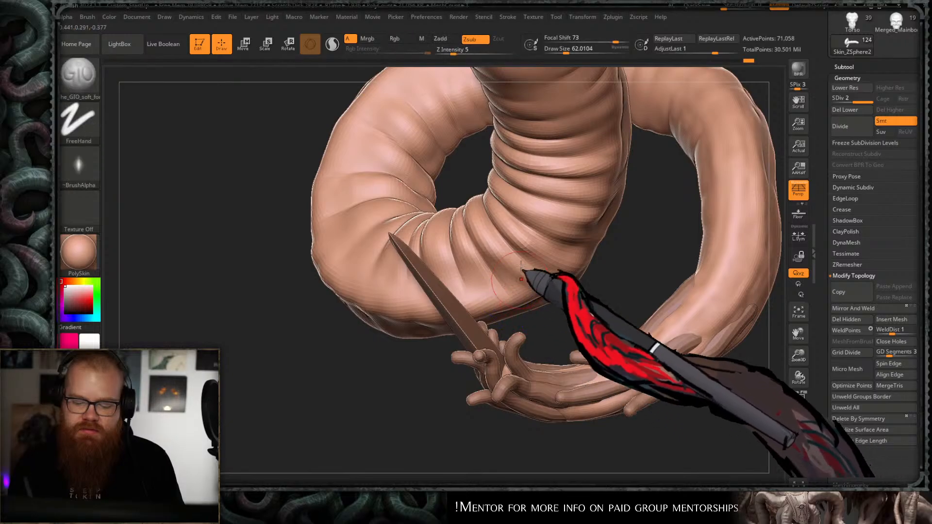
mouse_move(521, 266)
left_mouse_down()
mouse_move(441, 366)
mouse_move(462, 337)
mouse_move(376, 314)
mouse_move(401, 373)
mouse_move(400, 364)
left_mouse_up()
left_click_drag(533, 287, 517, 197)
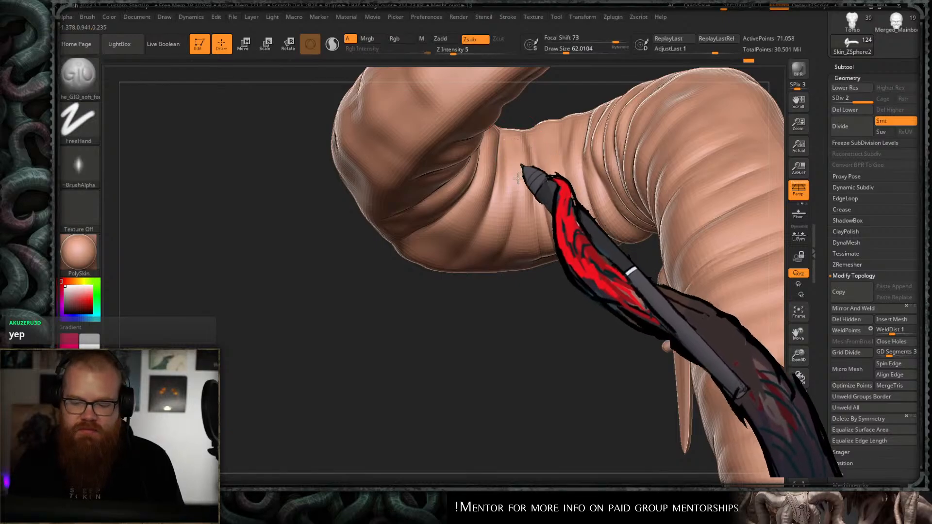
left_click_drag(522, 277, 526, 208)
- Set the draw size to about 68, then carve and smooth broader folds across the coil's outer bend
key("s")
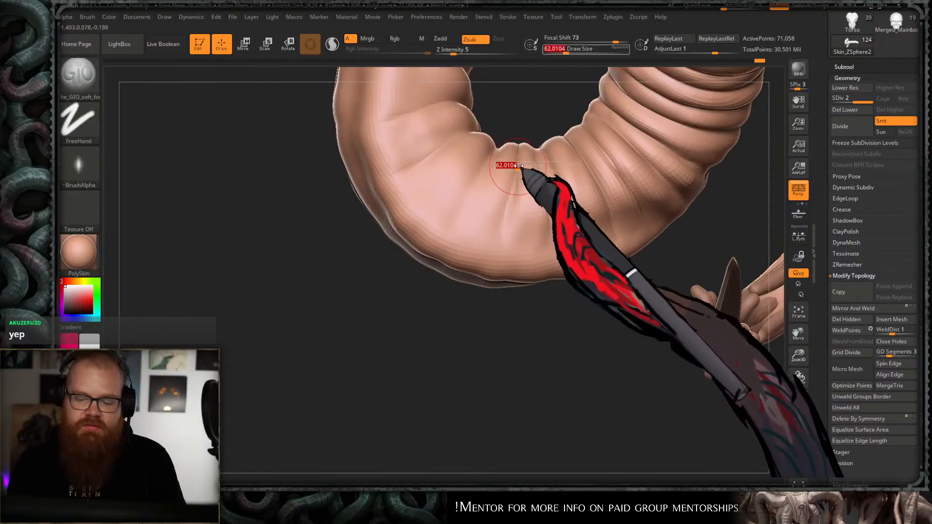
mouse_move(498, 272)
left_mouse_down()
mouse_move(545, 202)
mouse_move(505, 110)
left_mouse_up()
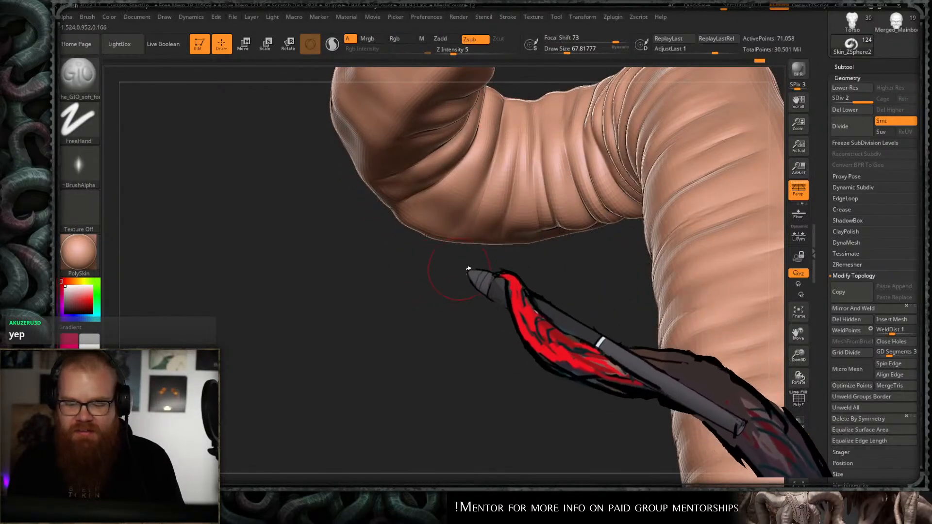
mouse_move(468, 269)
left_mouse_down()
mouse_move(484, 249)
mouse_move(487, 262)
mouse_move(468, 254)
mouse_move(487, 145)
left_mouse_up()
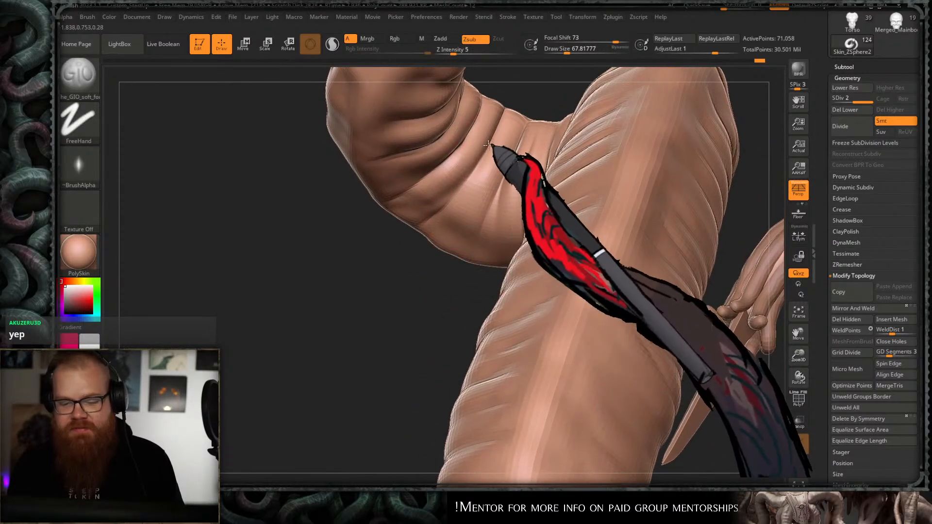
left_click_drag(415, 293, 475, 170)
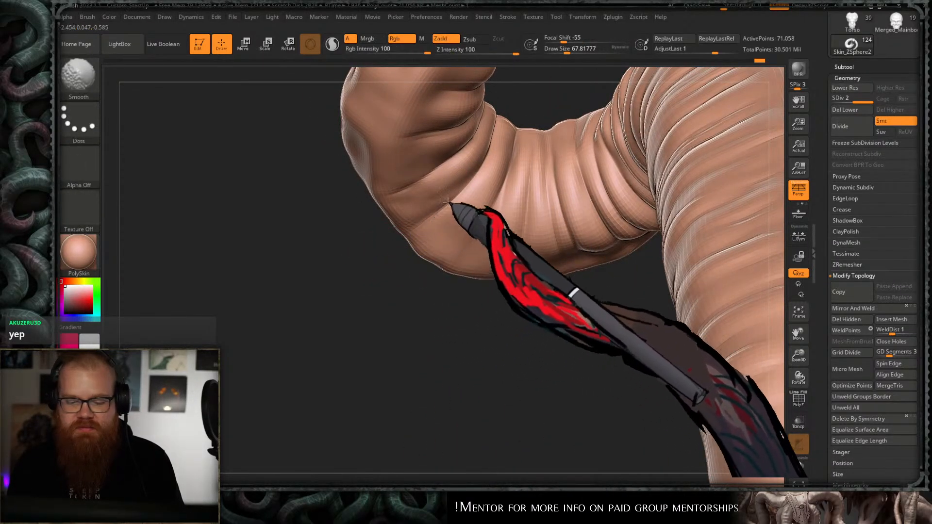
mouse_move(416, 178)
left_mouse_down()
mouse_move(408, 305)
mouse_move(384, 298)
left_mouse_up()
mouse_move(439, 157)
left_mouse_down()
mouse_move(495, 245)
mouse_move(494, 139)
mouse_move(397, 192)
left_mouse_up()
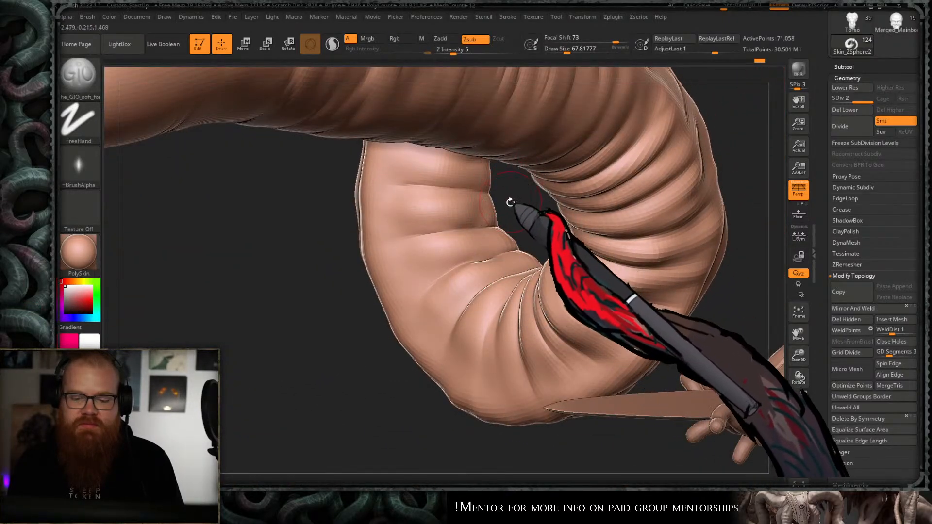
- Carve and smooth soft folds along the inner edge of the tail's loop and onto its thinner far stretch
mouse_move(510, 202)
left_mouse_down()
mouse_move(500, 218)
mouse_move(483, 163)
mouse_move(603, 83)
mouse_move(461, 339)
mouse_move(499, 277)
mouse_move(484, 131)
mouse_move(509, 203)
mouse_move(543, 188)
mouse_move(575, 202)
mouse_move(572, 239)
mouse_move(595, 250)
mouse_move(562, 246)
mouse_move(546, 230)
mouse_move(427, 258)
mouse_move(514, 276)
mouse_move(490, 275)
mouse_move(586, 201)
mouse_move(561, 250)
mouse_move(449, 327)
mouse_move(430, 271)
mouse_move(407, 311)
mouse_move(374, 301)
mouse_move(364, 364)
mouse_move(427, 270)
left_mouse_up()
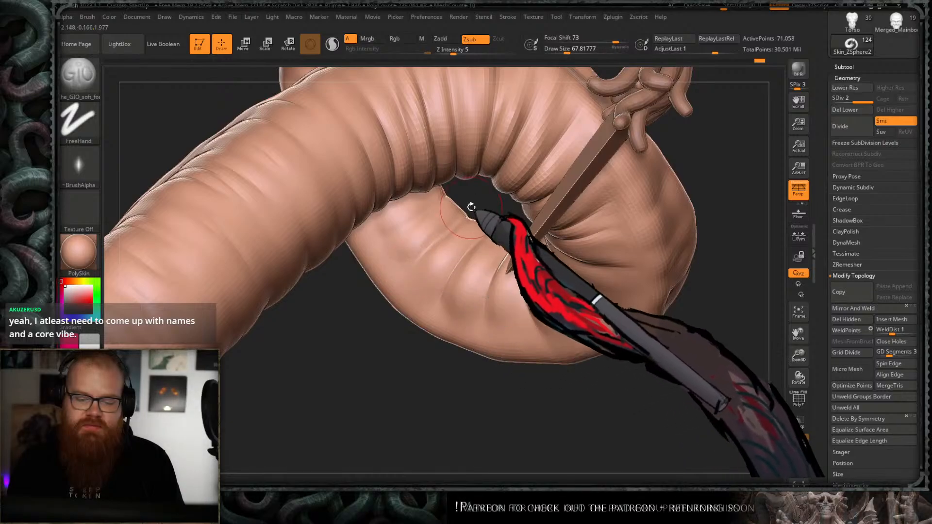
left_click_drag(471, 207, 392, 235)
left_click_drag(468, 204, 368, 214)
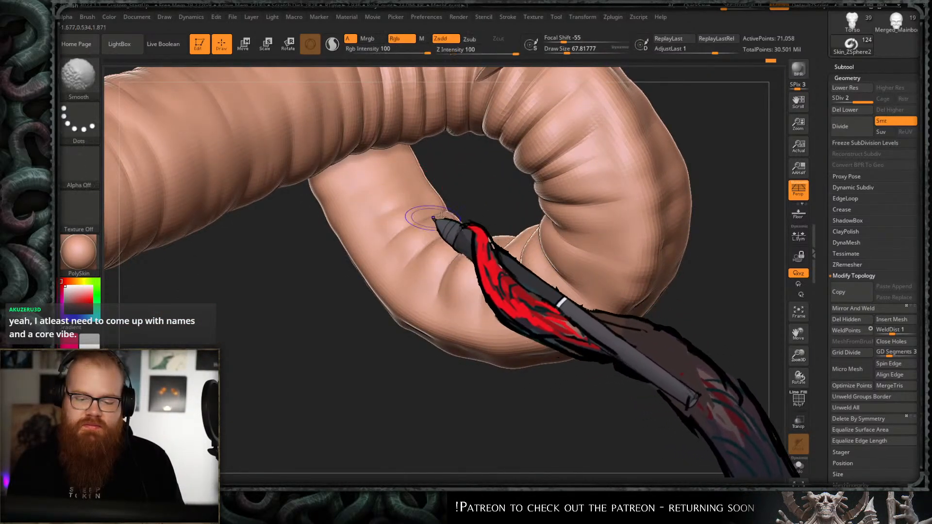
mouse_move(513, 232)
left_mouse_down()
mouse_move(650, 187)
mouse_move(658, 150)
mouse_move(631, 191)
mouse_move(586, 119)
mouse_move(474, 181)
mouse_move(509, 195)
left_mouse_up()
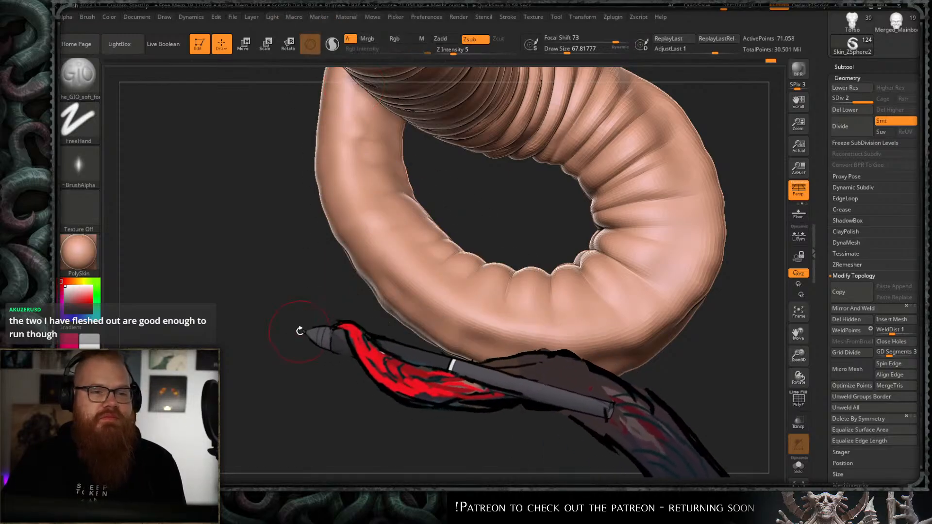
left_click_drag(476, 189, 558, 101)
mouse_move(620, 149)
left_mouse_down()
mouse_move(568, 166)
mouse_move(502, 210)
left_mouse_up()
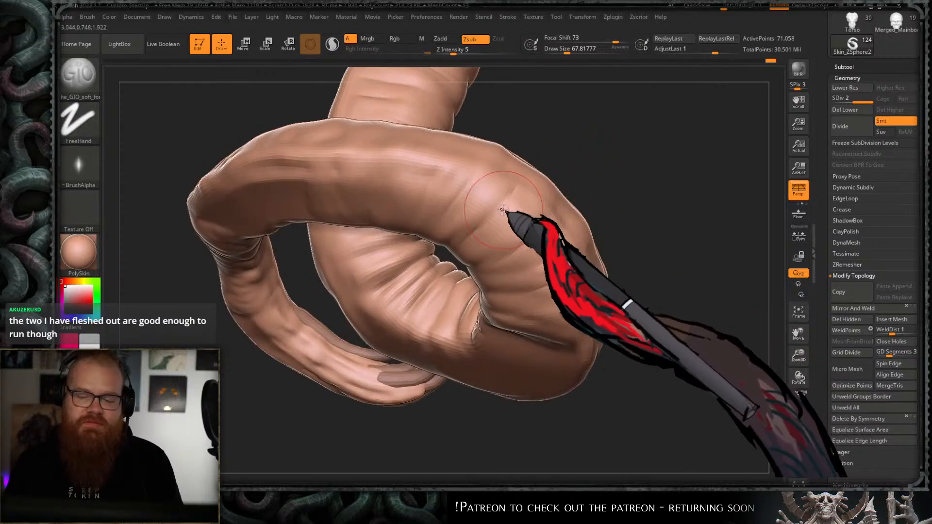
- Switch to the ClayBuildup brush at draw size about 46, then build up and smooth folds across the top of the coil
left_click_drag(449, 282, 498, 308)
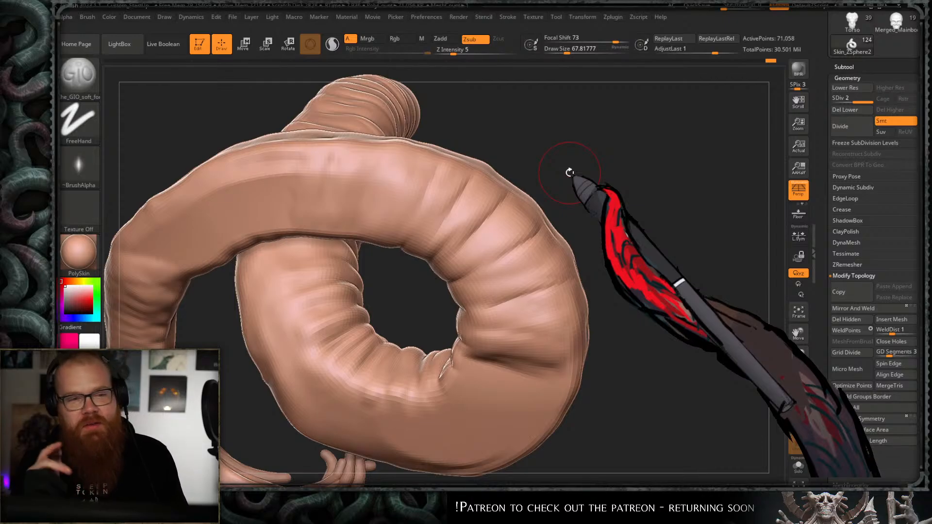
mouse_move(591, 133)
left_mouse_down()
mouse_move(630, 191)
mouse_move(622, 189)
mouse_move(650, 86)
mouse_move(491, 261)
mouse_move(505, 163)
mouse_move(546, 290)
mouse_move(529, 298)
mouse_move(528, 256)
left_mouse_up()
key("b")
key("c")
key("b")
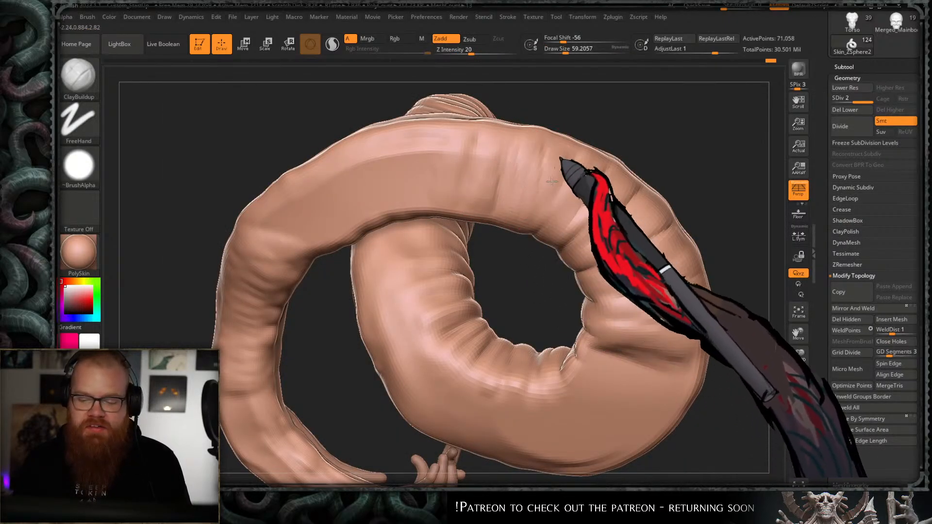
right_click_drag(482, 195, 494, 246, "alt")
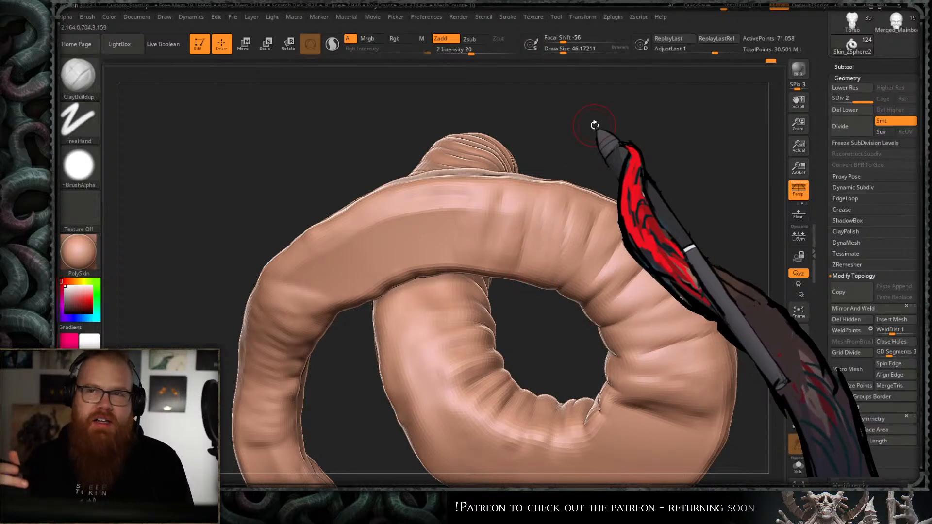
mouse_move(594, 125)
right_mouse_down()
mouse_move(592, 104)
mouse_move(606, 183)
mouse_move(597, 272)
mouse_move(719, 192)
mouse_move(620, 151)
mouse_move(697, 220)
mouse_move(690, 138)
mouse_move(597, 176)
mouse_move(616, 187)
mouse_move(583, 243)
mouse_move(446, 224)
right_mouse_up()
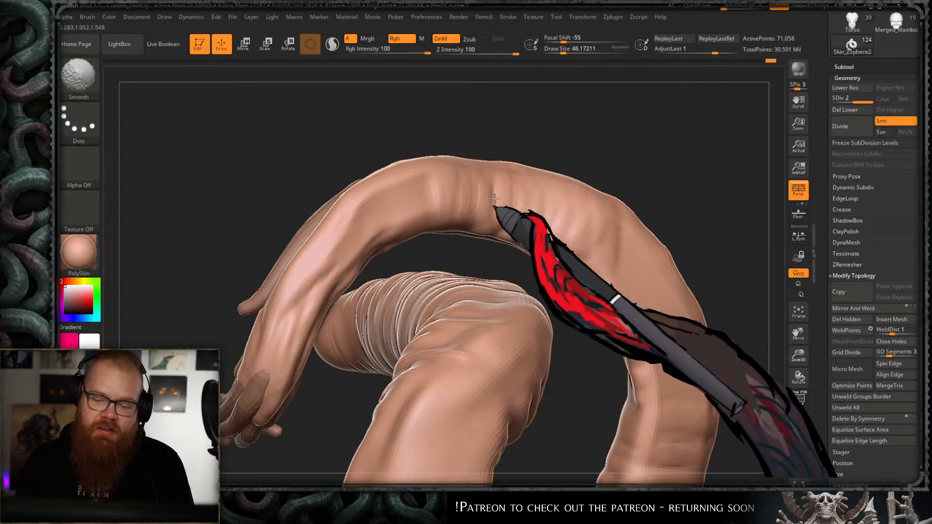
left_click_drag(494, 198, 527, 213, "shift")
- Build up and smooth ridged folds farther along the arched stretch of tail leading toward the hand
left_click_drag(635, 142, 600, 165)
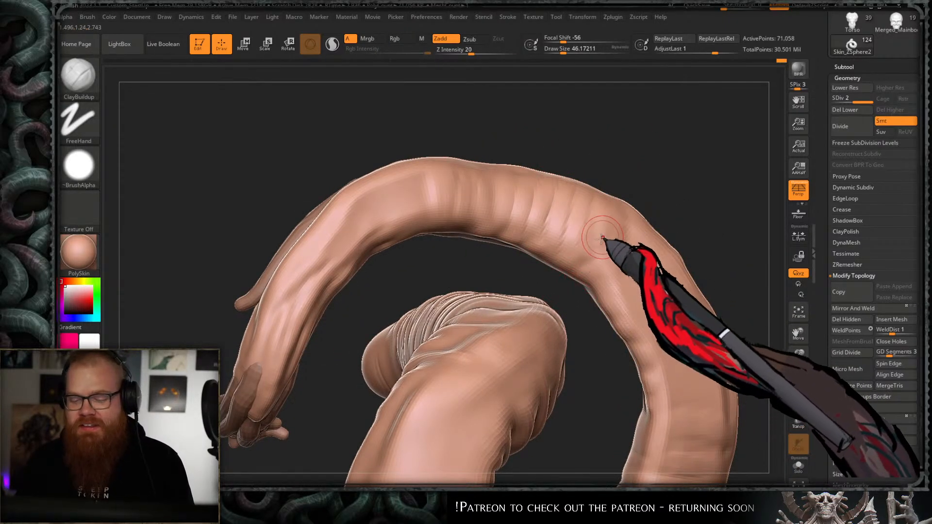
right_click_drag(619, 220, 599, 206, "alt")
left_click_drag(488, 297, 507, 291, "shift")
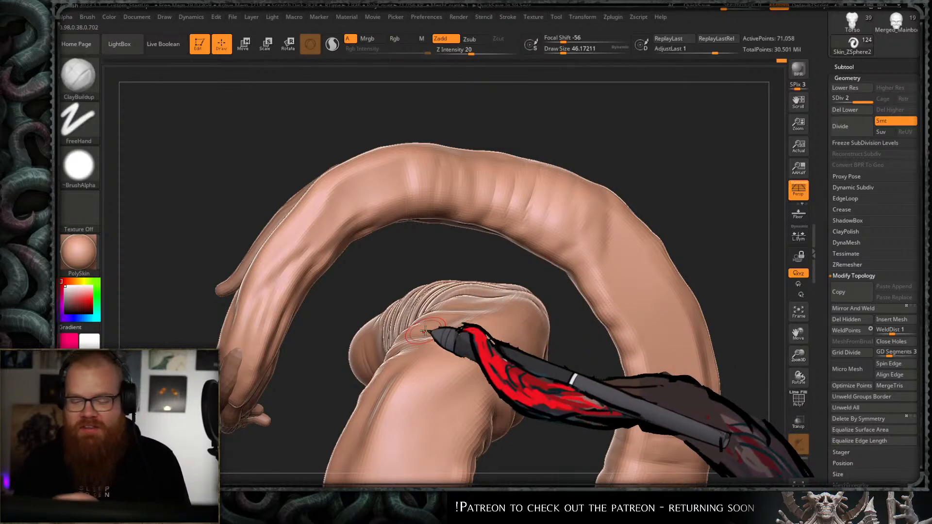
left_click_drag(658, 200, 656, 194)
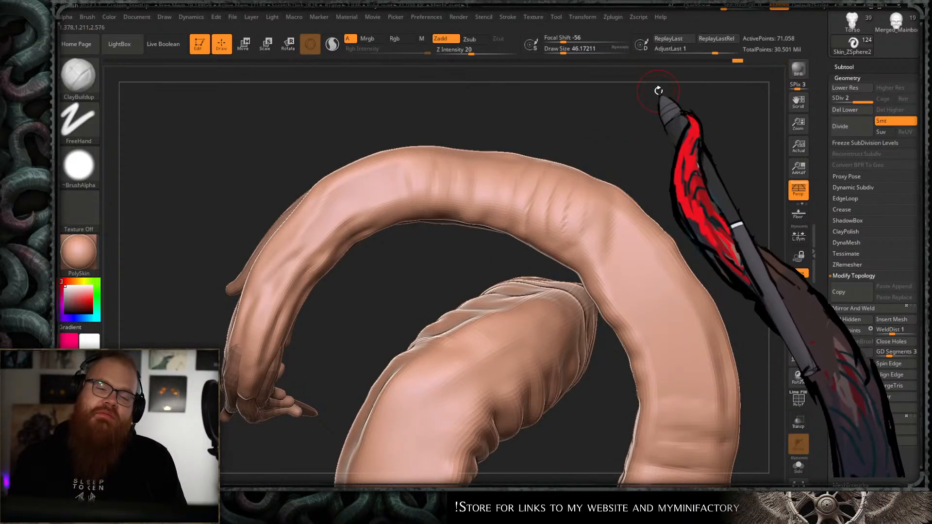
mouse_move(639, 140)
left_mouse_down()
mouse_move(578, 177)
mouse_move(481, 281)
mouse_move(470, 254)
mouse_move(549, 104)
mouse_move(614, 146)
mouse_move(697, 236)
mouse_move(692, 200)
mouse_move(445, 316)
mouse_move(451, 240)
mouse_move(430, 250)
left_mouse_up()
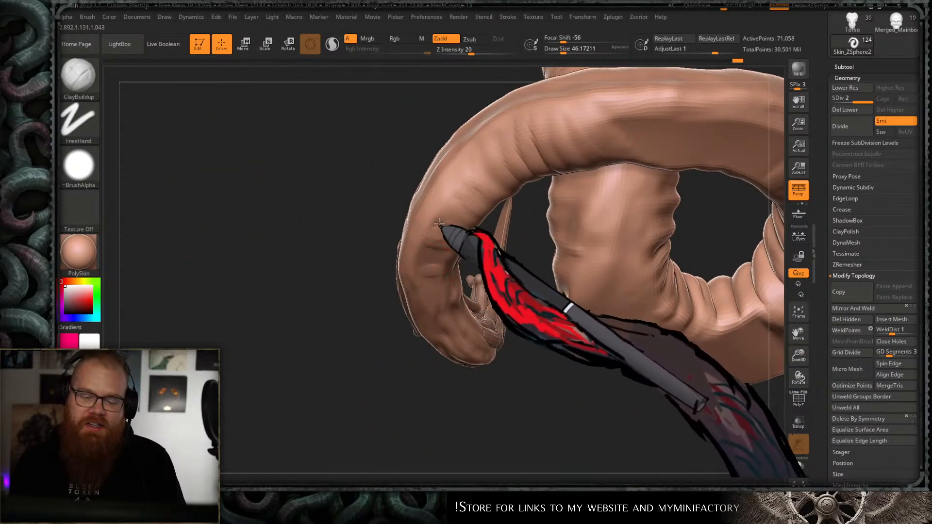
- Set the draw size to about 41, then build up and smooth folds on the outer side of the tail below the hand
mouse_move(479, 281)
left_mouse_down()
mouse_move(516, 250)
mouse_move(581, 254)
mouse_move(497, 244)
mouse_move(547, 254)
mouse_move(395, 291)
left_mouse_up()
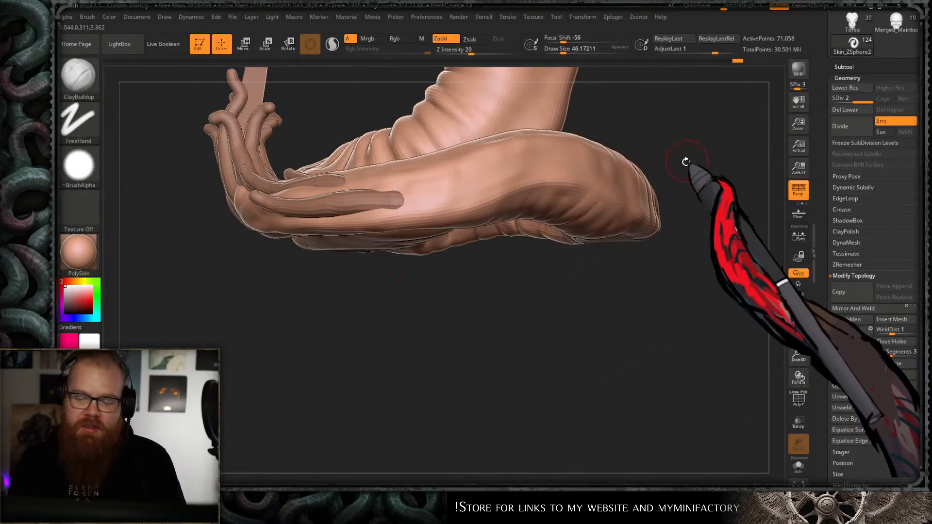
mouse_move(717, 155)
left_mouse_down("alt")
mouse_move(647, 133)
mouse_move(629, 175)
mouse_move(647, 188)
mouse_move(639, 236)
mouse_move(474, 240)
mouse_move(510, 230)
mouse_move(443, 247)
left_mouse_up("alt")
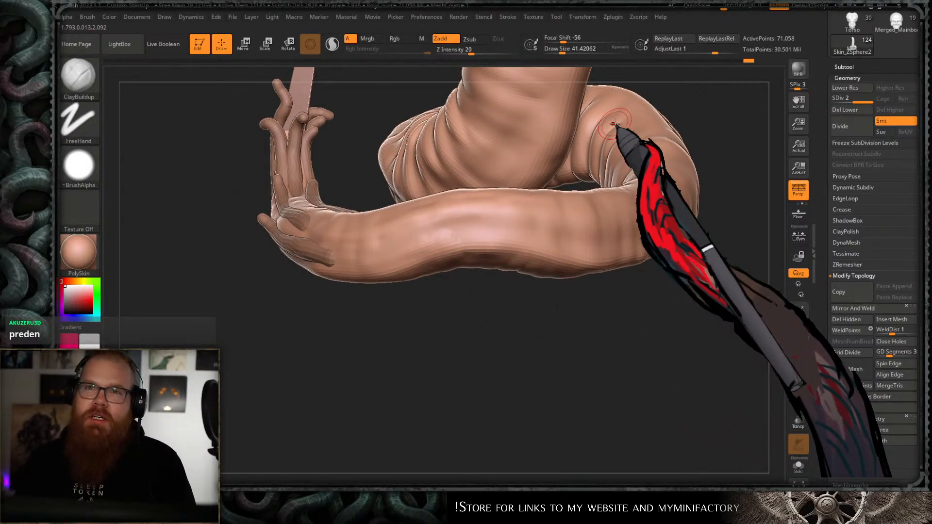
mouse_move(558, 286)
left_mouse_down()
mouse_move(444, 333)
mouse_move(477, 277)
mouse_move(440, 273)
mouse_move(483, 253)
left_mouse_up()
key("shift")
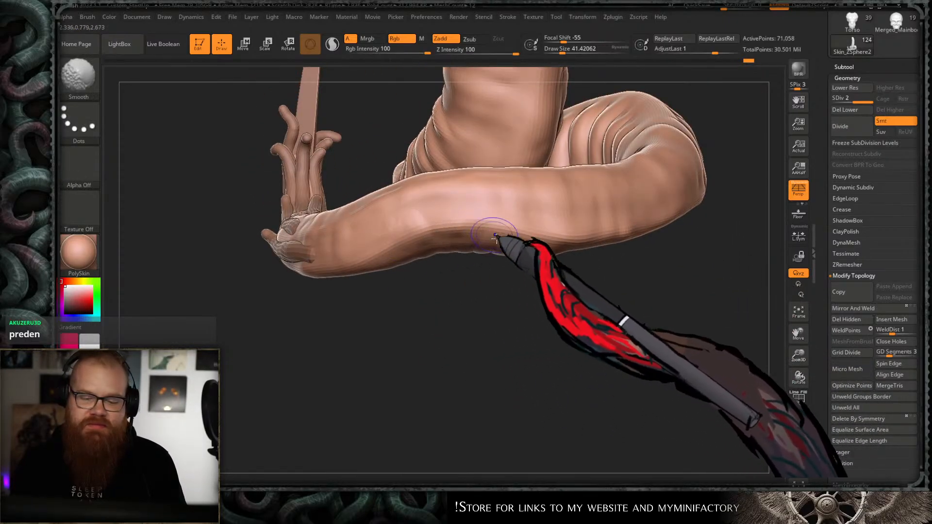
mouse_move(418, 297)
left_mouse_down()
mouse_move(444, 306)
mouse_move(439, 262)
mouse_move(639, 214)
mouse_move(604, 176)
mouse_move(536, 246)
mouse_move(686, 177)
left_mouse_up()
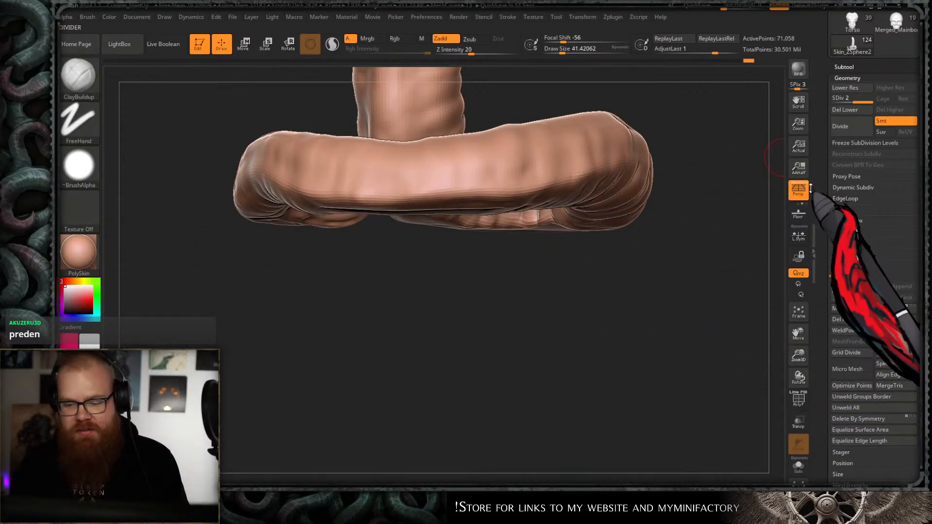
- Turn off the perspective view and frame the underside of the coil closely
left_click(799, 190)
left_click_drag(757, 189, 376, 298)
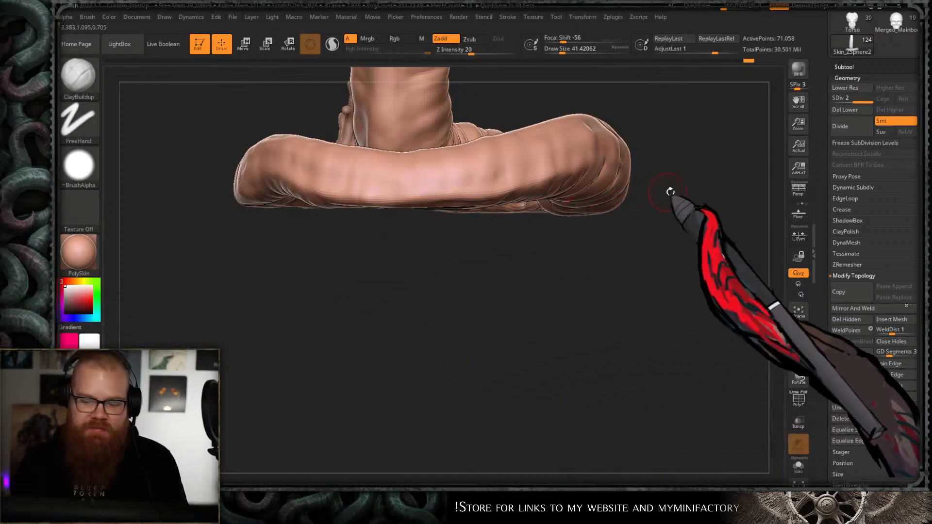
left_click_drag(670, 194, 538, 210)
mouse_move(488, 247)
right_mouse_down("ctrl")
mouse_move(505, 235)
mouse_move(490, 257)
mouse_move(453, 274)
right_mouse_up("ctrl")
- Switch to the Standard brush for adding fine wrinkles to the tail's coil
key("b")
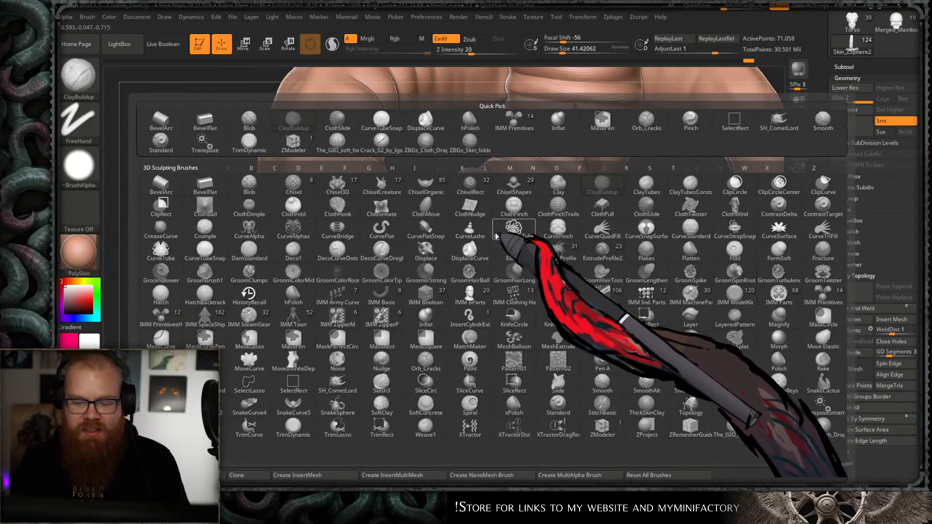
key("s")
key("t")
left_click_drag(678, 135, 273, 430)
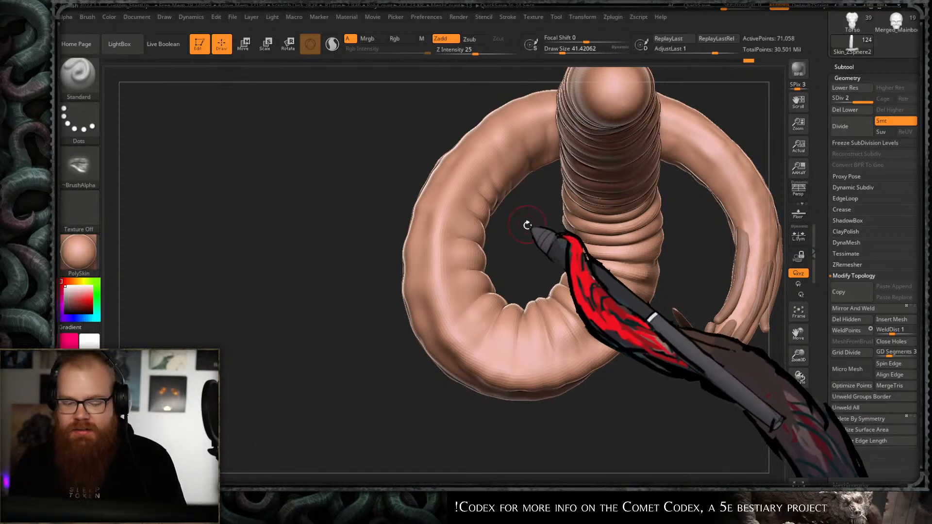
mouse_move(528, 241)
left_mouse_down()
mouse_move(547, 266)
mouse_move(524, 191)
mouse_move(532, 253)
mouse_move(494, 134)
mouse_move(395, 395)
mouse_move(427, 291)
mouse_move(483, 350)
mouse_move(512, 195)
mouse_move(545, 303)
mouse_move(540, 216)
mouse_move(522, 300)
mouse_move(509, 264)
mouse_move(562, 135)
left_mouse_up()
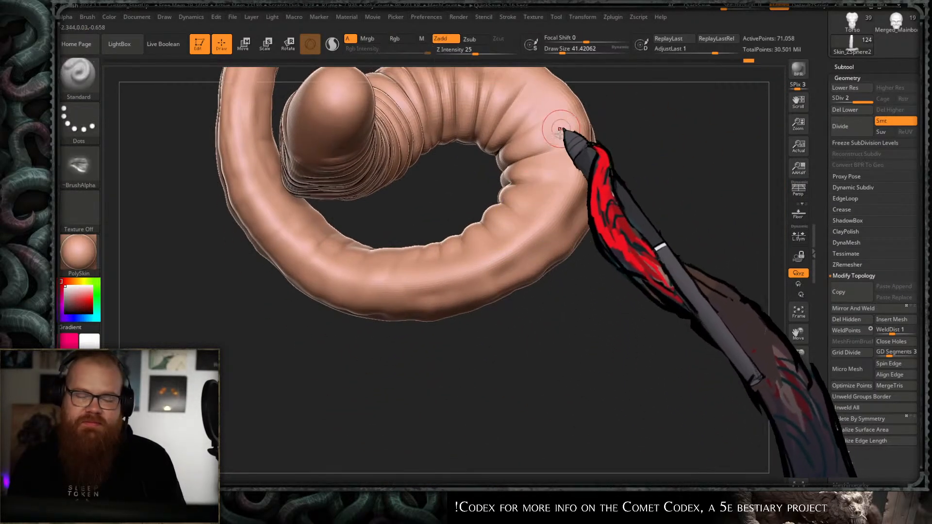
mouse_move(535, 249)
left_mouse_down()
mouse_move(622, 218)
mouse_move(578, 291)
mouse_move(499, 284)
mouse_move(520, 262)
mouse_move(472, 196)
mouse_move(513, 184)
left_mouse_up()
- Raise the tail to subdivision level 3, set the draw size to about 228, and undo the trial wrinkle stroke
key("d")
key("s")
key("s")
key("ctrl+z")
key("s")
left_click_drag(499, 251, 463, 285)
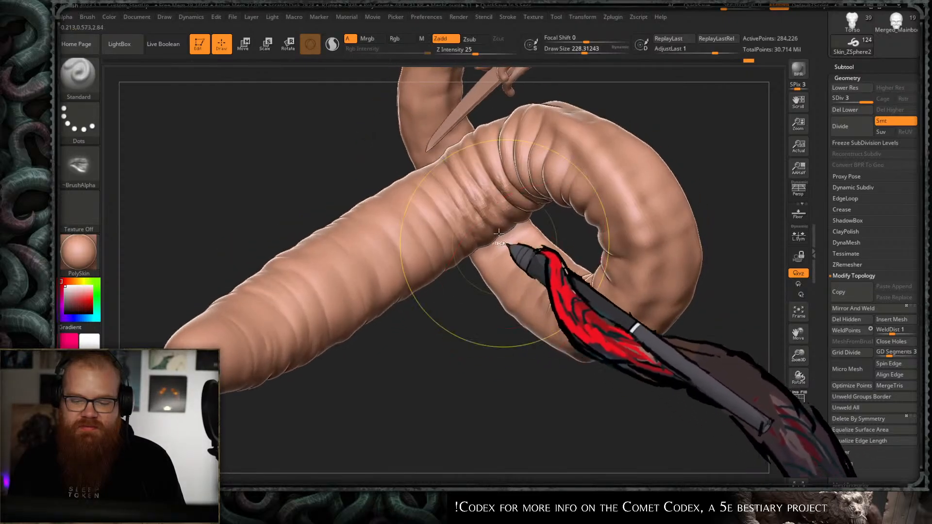
key("ctrl+z")
- Add fine skin wrinkles over the folds where the thick stretch of tail bends into the coil
mouse_move(488, 160)
left_mouse_down()
mouse_move(450, 296)
mouse_move(469, 342)
left_mouse_up()
right_click_drag(469, 342, 478, 367)
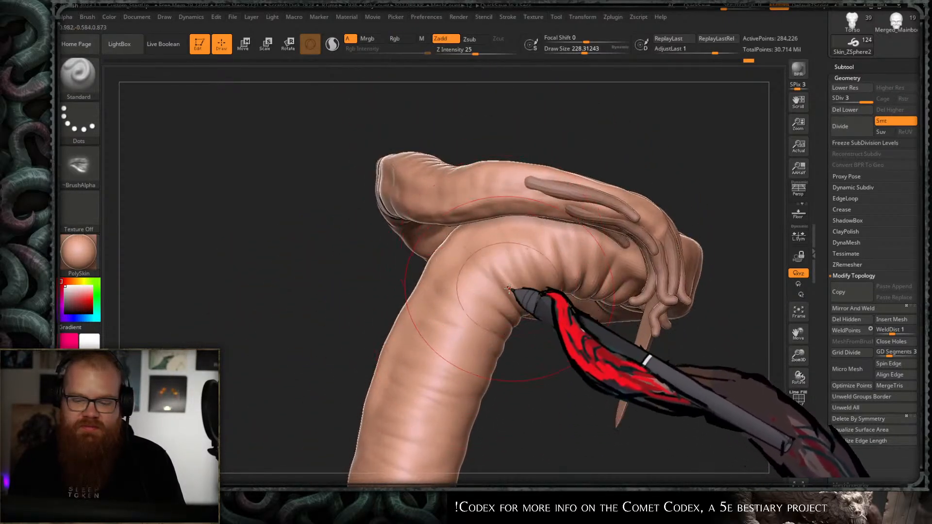
right_click_drag(512, 288, 484, 281)
left_click_drag(493, 335, 552, 187)
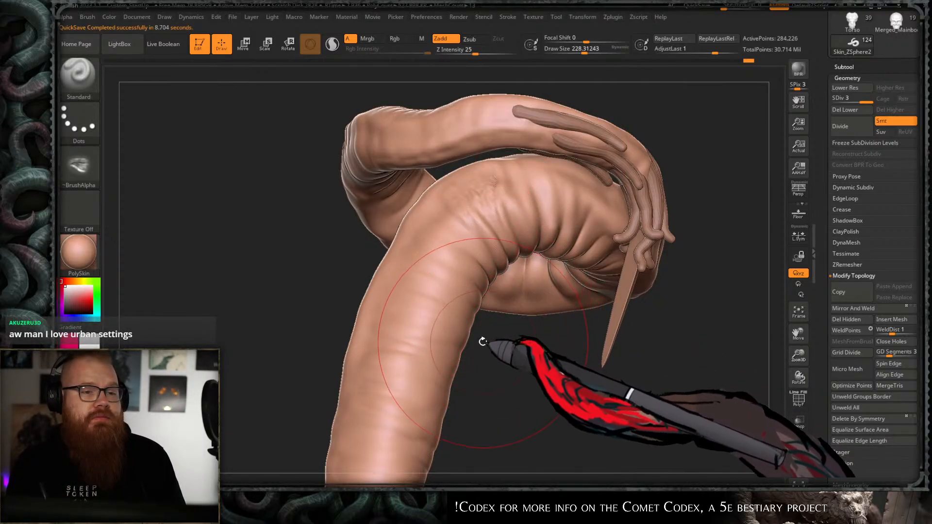
mouse_move(493, 368)
left_mouse_down()
mouse_move(457, 333)
mouse_move(483, 333)
mouse_move(431, 221)
mouse_move(493, 347)
mouse_move(499, 328)
mouse_move(545, 291)
mouse_move(537, 250)
mouse_move(545, 204)
mouse_move(525, 162)
mouse_move(561, 198)
mouse_move(507, 298)
left_mouse_up()
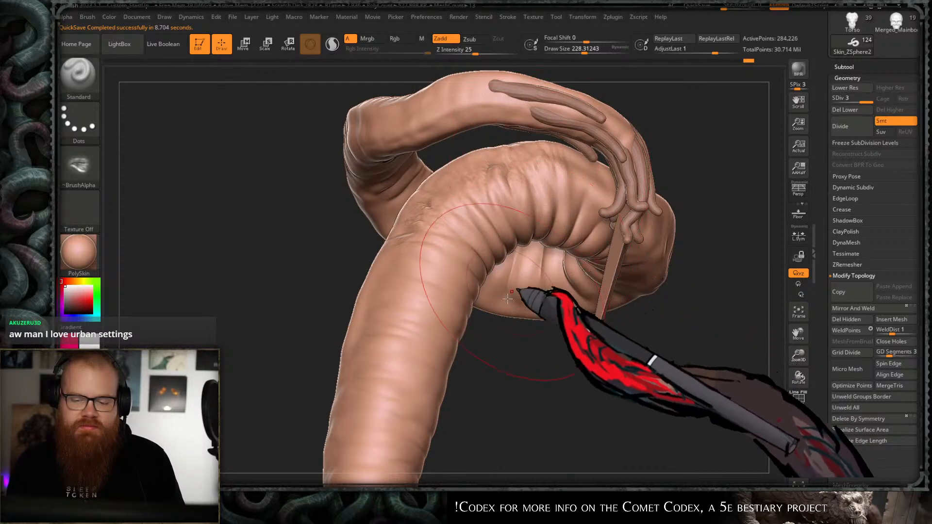
- Continue the fine wrinkles across the inner coil surface beneath the blade-holding hand
mouse_move(589, 261)
left_mouse_down()
mouse_move(732, 135)
mouse_move(638, 218)
mouse_move(658, 160)
mouse_move(561, 270)
mouse_move(415, 268)
left_mouse_up()
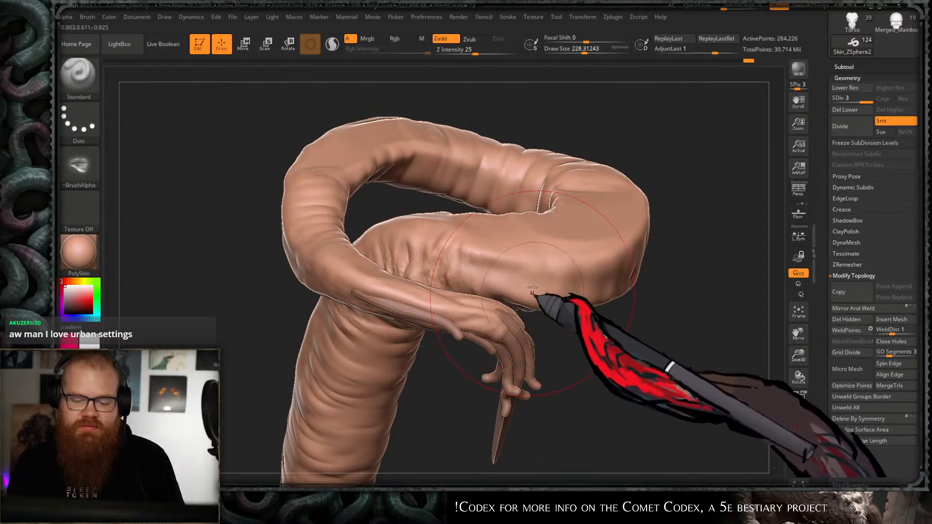
left_click_drag(532, 287, 478, 233)
mouse_move(569, 305)
left_mouse_down()
mouse_move(574, 222)
mouse_move(603, 216)
mouse_move(610, 129)
mouse_move(608, 194)
mouse_move(616, 141)
mouse_move(618, 162)
mouse_move(599, 145)
mouse_move(529, 332)
mouse_move(480, 235)
mouse_move(506, 364)
mouse_move(485, 395)
mouse_move(499, 301)
mouse_move(472, 253)
left_mouse_up()
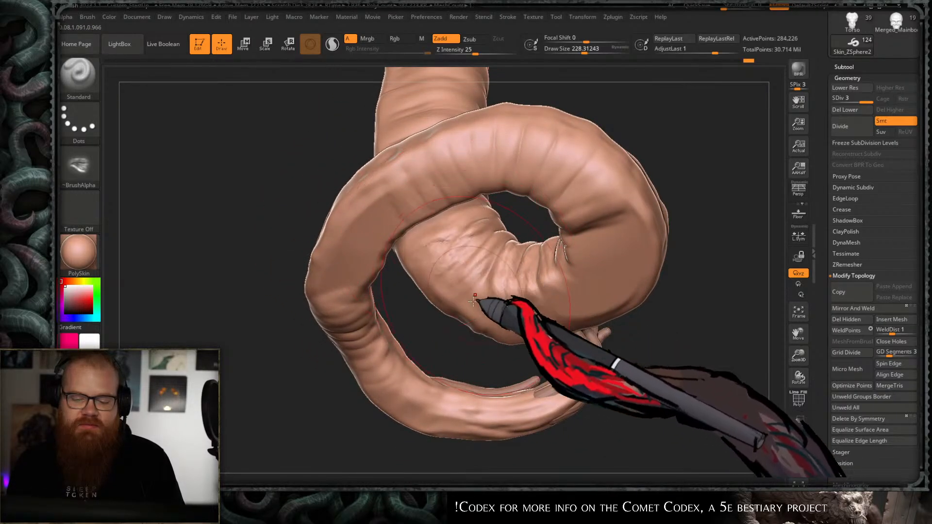
left_click_drag(473, 301, 424, 186)
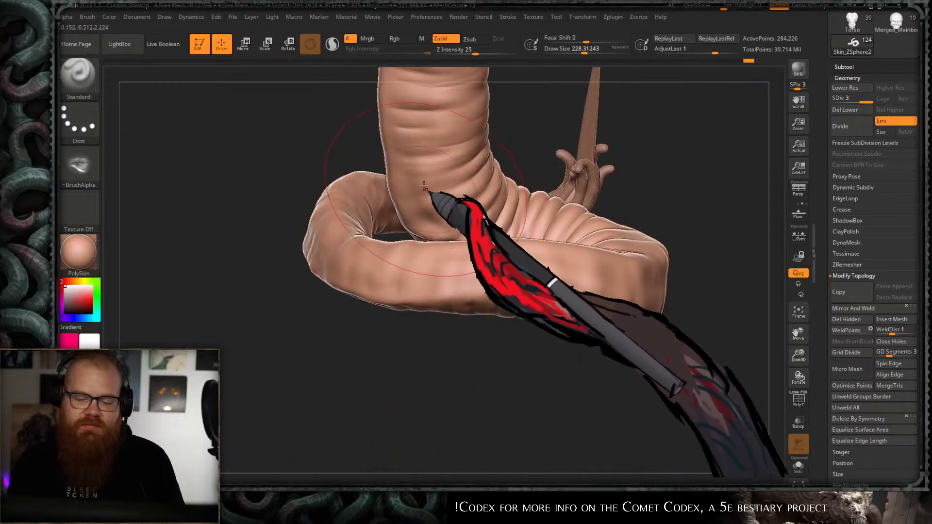
- Add wrinkles to the lower end of the thick tail stretch above the coil and soften the harshest ones
left_click_drag(456, 217, 483, 245)
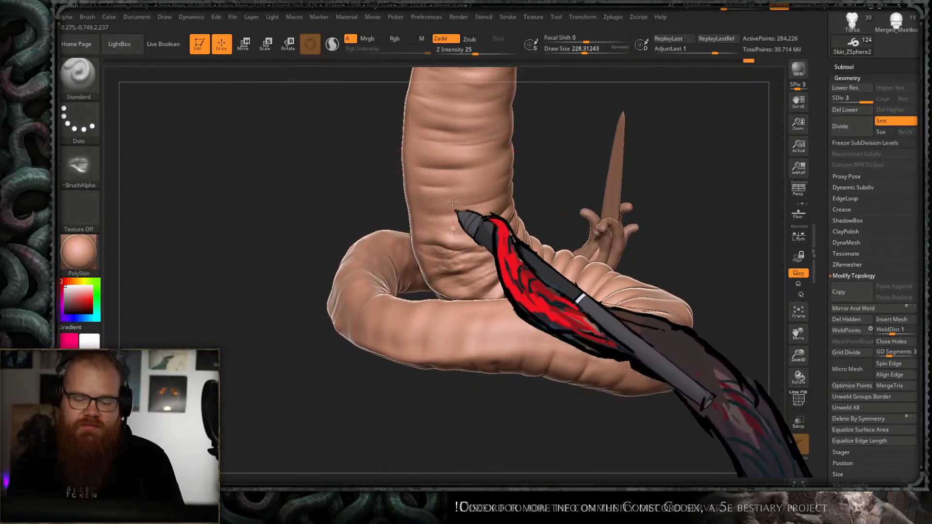
key("ctrl")
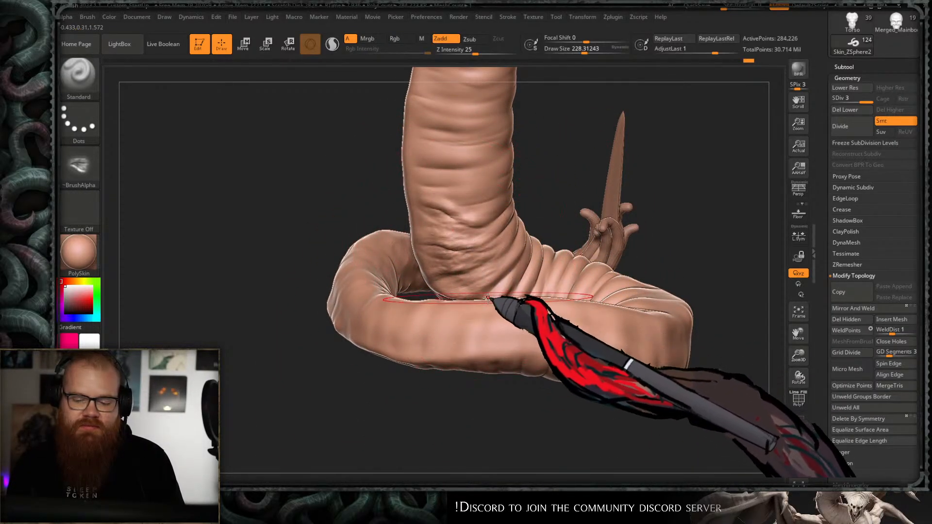
left_click_drag(443, 225, 445, 217, "shift")
left_click_drag(486, 321, 498, 329, "shift")
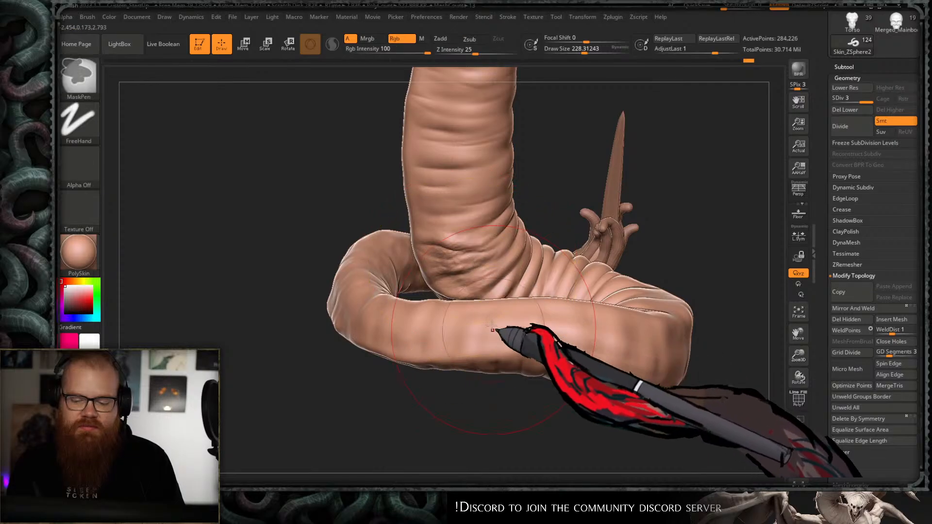
- Set the draw size to about 182, then add and soften wrinkles between the folds of the coil's side bend
key("s")
left_click_drag(472, 251, 463, 251)
mouse_move(542, 171)
left_mouse_down()
mouse_move(582, 246)
mouse_move(444, 328)
mouse_move(407, 395)
mouse_move(500, 258)
mouse_move(558, 208)
mouse_move(481, 158)
mouse_move(491, 185)
left_mouse_up()
mouse_move(491, 172)
left_mouse_down("shift")
mouse_move(486, 180)
mouse_move(485, 170)
mouse_move(505, 170)
mouse_move(471, 146)
left_mouse_up("shift")
key("s")
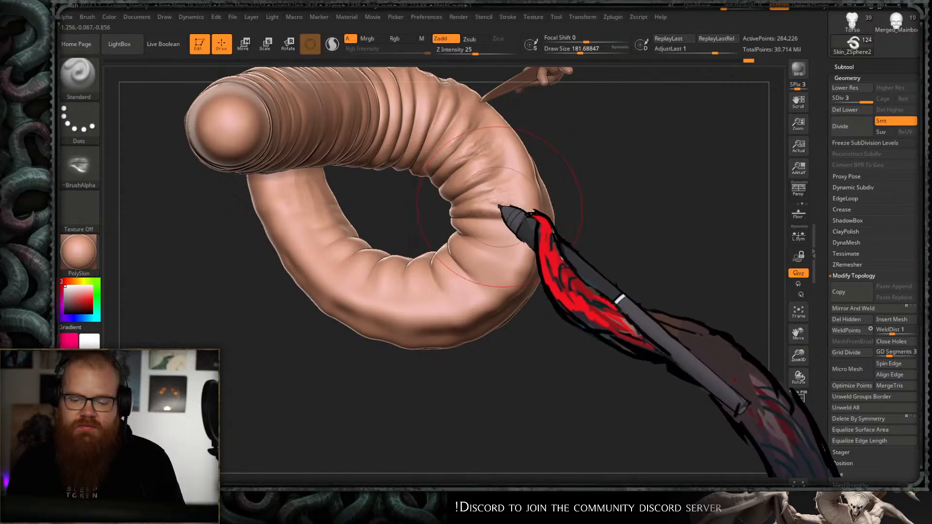
left_click_drag(486, 262, 489, 231, "shift")
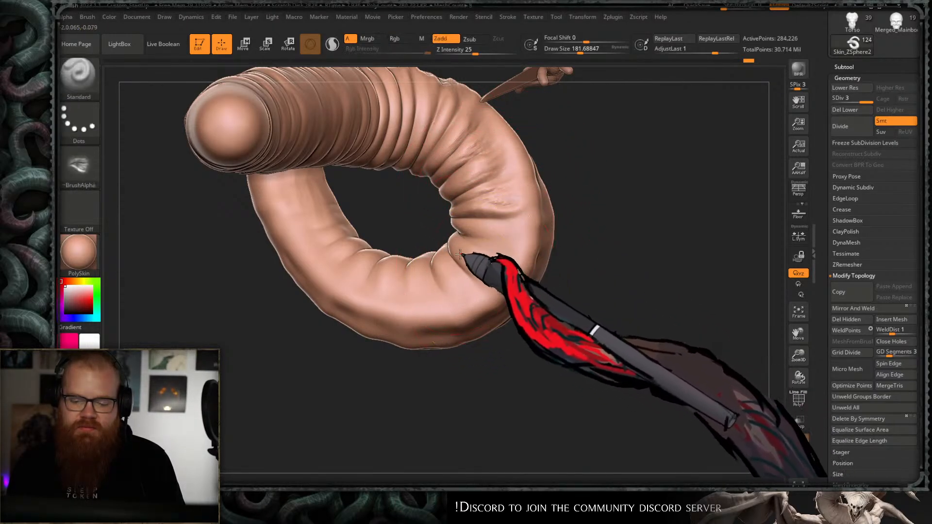
right_click_drag(525, 249, 576, 258)
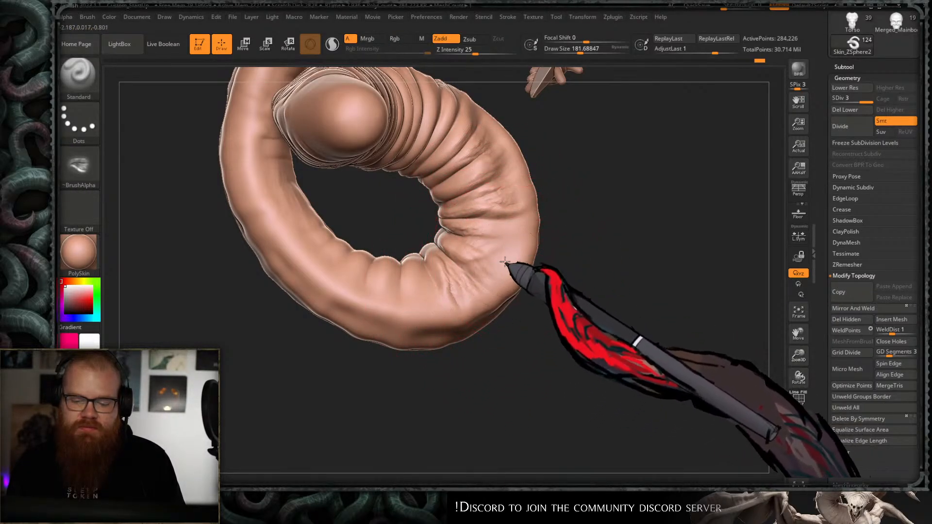
key("shift")
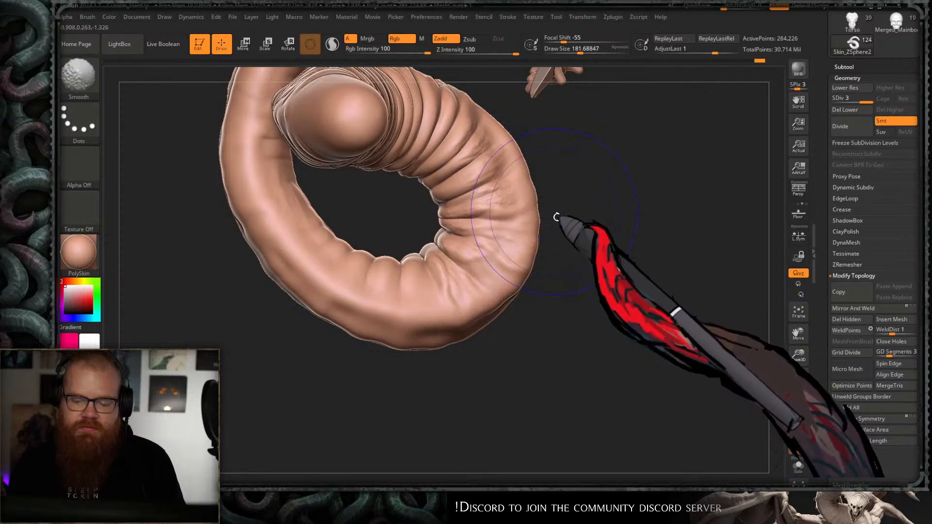
- Add and soften fine wrinkles between the folds along the coil's lower bend
mouse_move(556, 217)
left_mouse_down()
mouse_move(597, 203)
mouse_move(573, 165)
mouse_move(585, 208)
mouse_move(576, 200)
mouse_move(633, 210)
mouse_move(521, 249)
mouse_move(553, 322)
mouse_move(500, 308)
mouse_move(473, 342)
left_mouse_up()
key("ctrl")
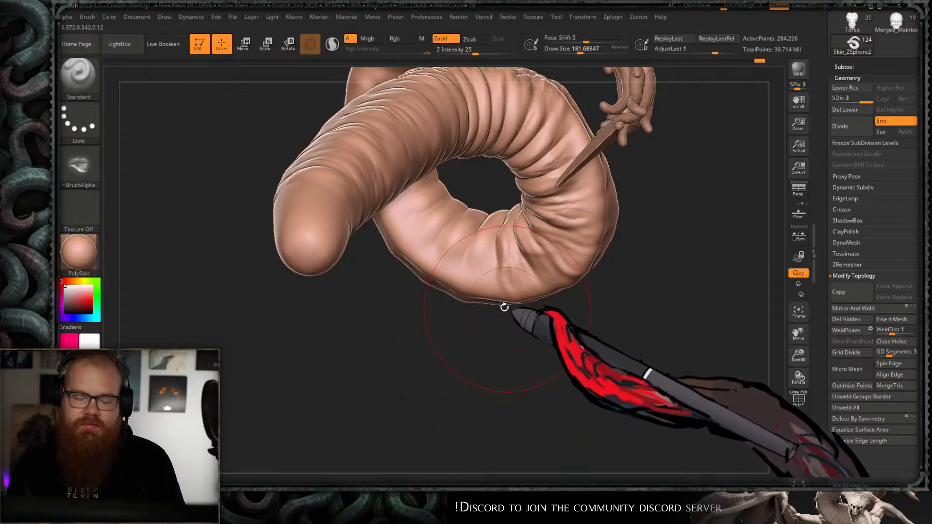
left_click_drag(458, 252, 450, 265)
mouse_move(510, 327)
left_mouse_down()
mouse_move(520, 322)
mouse_move(513, 333)
mouse_move(373, 368)
mouse_move(489, 322)
left_mouse_up()
key("ctrl")
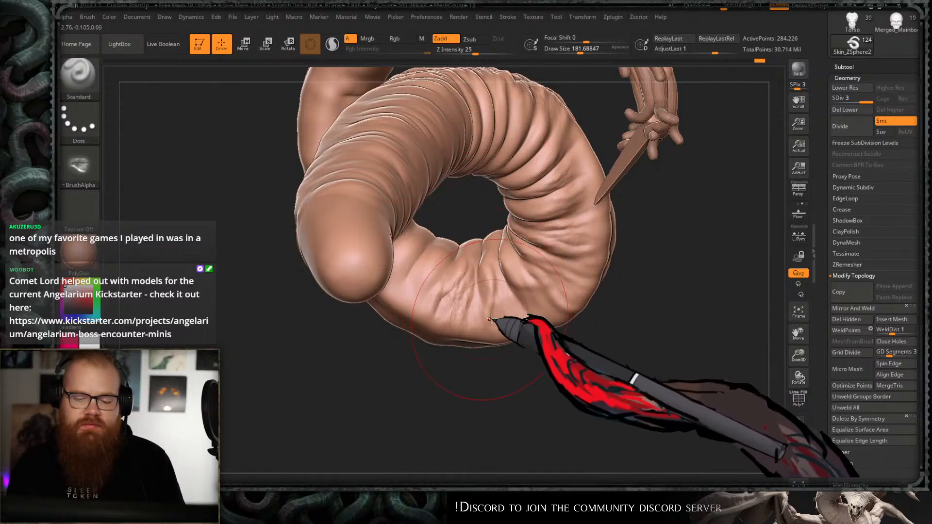
key("ctrl")
left_click_drag(457, 293, 478, 296)
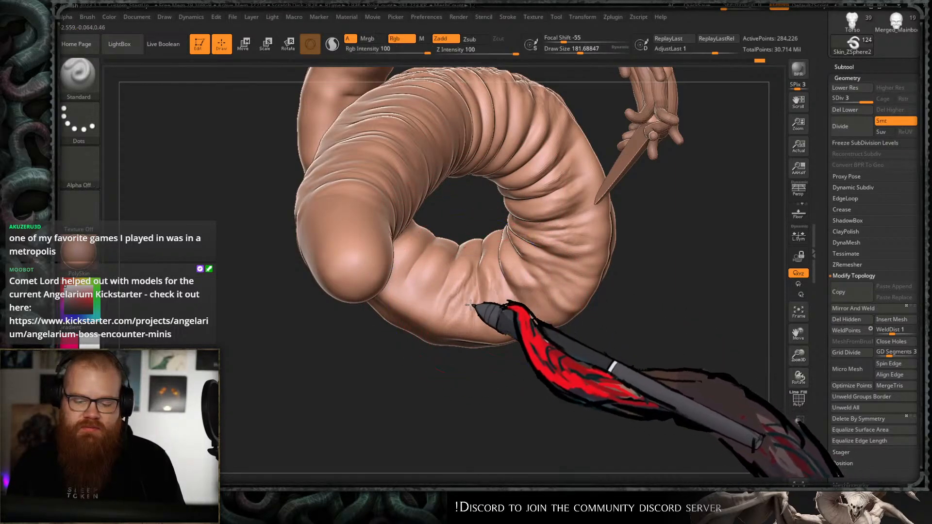
left_click_drag(447, 366, 408, 371)
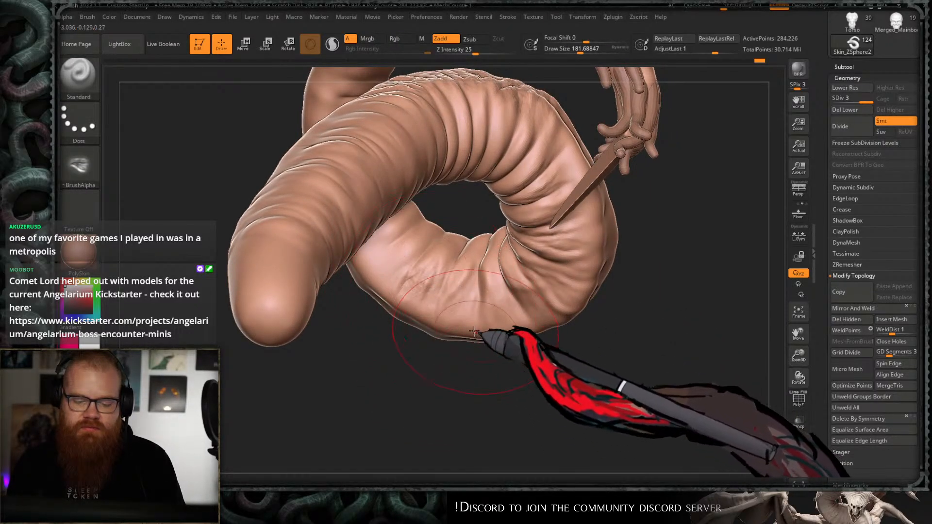
- Undo the last stroke, set the draw size to about 202, and rework the wrinkles where the lower bend passes behind the thick tail stretch
key("ctrl+z")
key("s")
left_click_drag(407, 284, 409, 284)
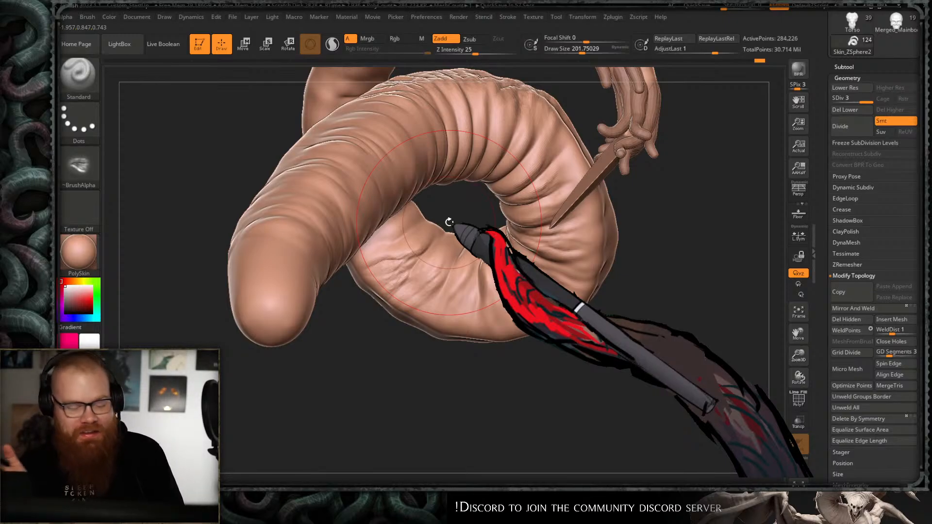
- Undo the latest strokes on the coil's lower bend, then rework and soften the wrinkles beside the thick tail stretch
key("ctrl+z")
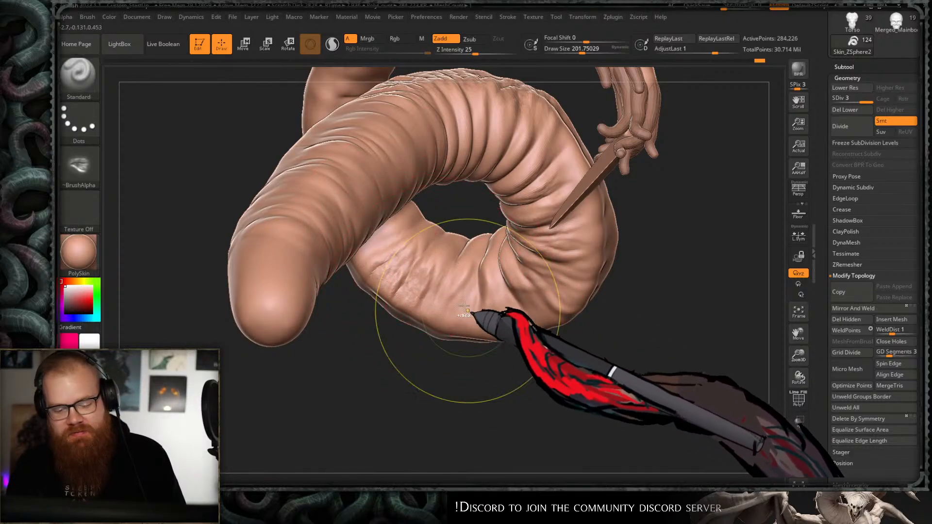
key("ctrl+z")
left_click_drag(387, 258, 483, 302)
key("ctrl+z")
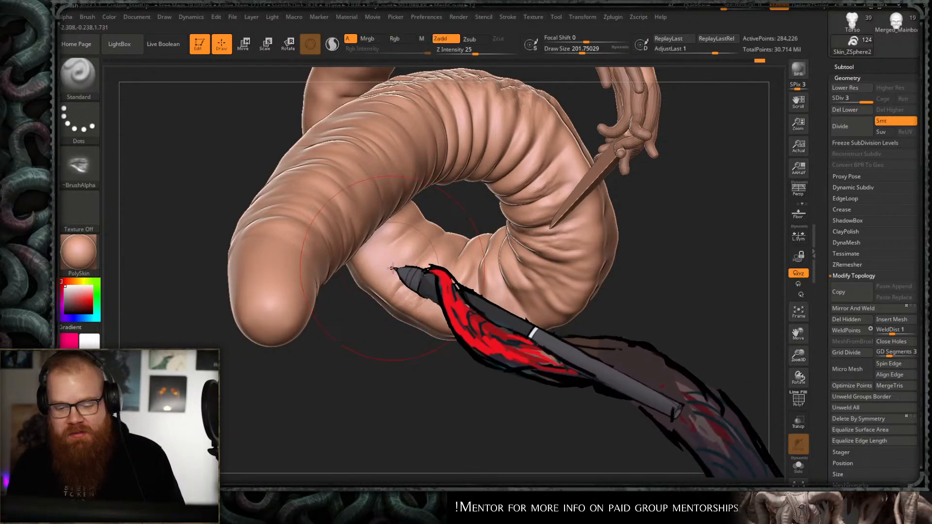
left_click_drag(435, 377, 398, 310)
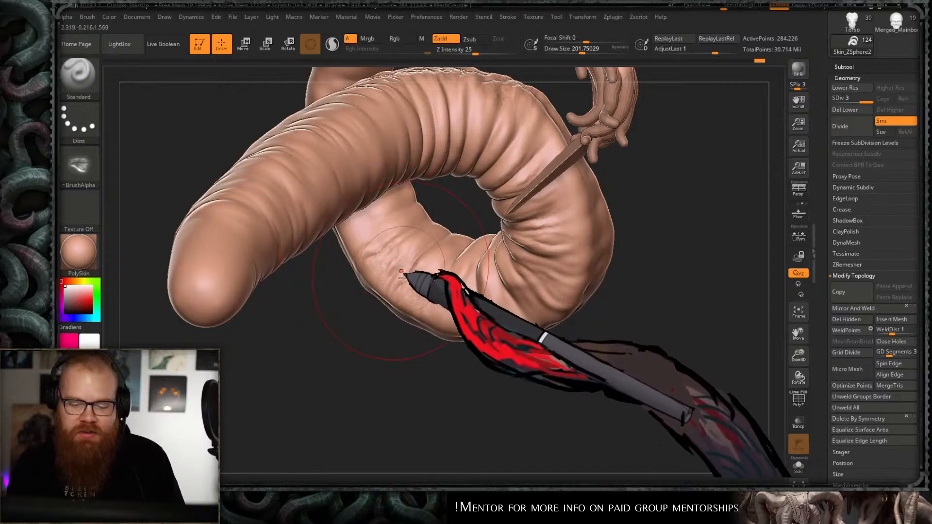
key("shift")
mouse_move(459, 364)
left_mouse_down()
mouse_move(485, 343)
mouse_move(568, 333)
mouse_move(570, 298)
mouse_move(589, 308)
left_mouse_up()
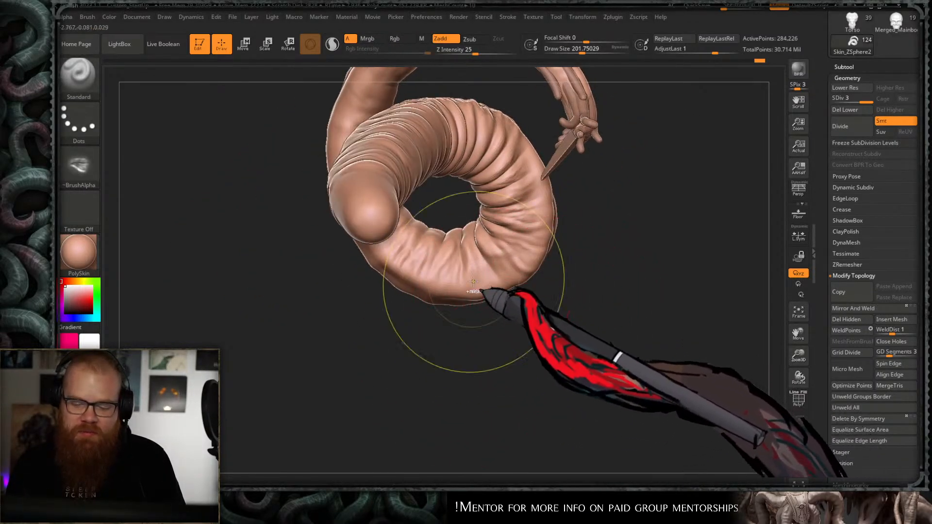
- Add fine wrinkles between the folds around the outer corner and underside of the coil's lower bend
right_click_drag(479, 292, 485, 284, "ctrl")
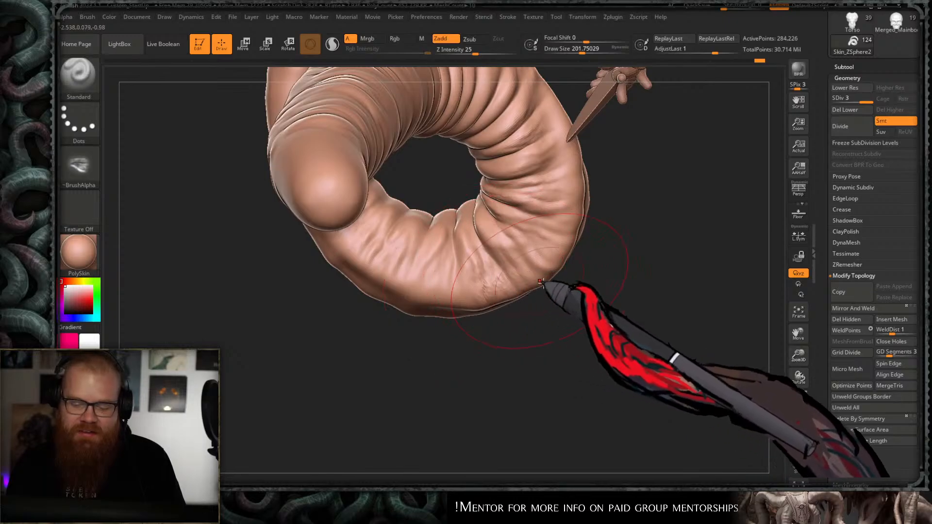
left_click_drag(559, 315, 547, 285)
right_click_drag(553, 283, 554, 243, "ctrl")
right_click_drag(554, 243, 655, 212)
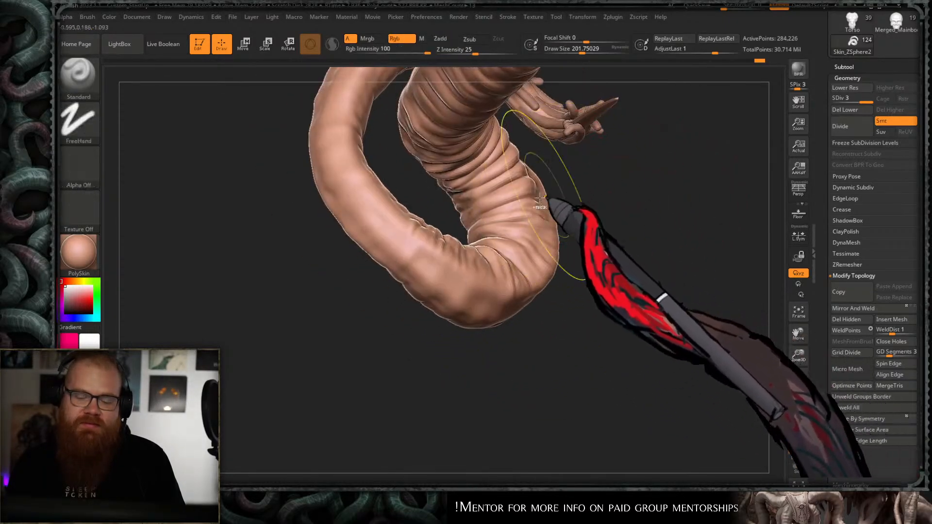
right_click_drag(540, 198, 556, 223, "ctrl")
right_click_drag(555, 223, 468, 327)
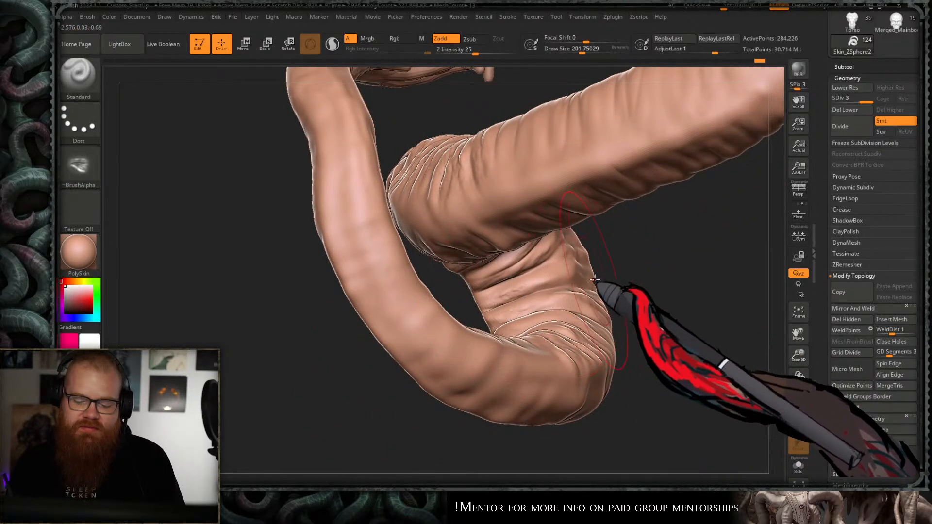
- Set the draw size to about 182, then add and soften wrinkles along the outer face of the coil's side bend
mouse_move(595, 280)
right_mouse_down()
mouse_move(589, 253)
mouse_move(494, 249)
right_mouse_up()
key("bracketleft")
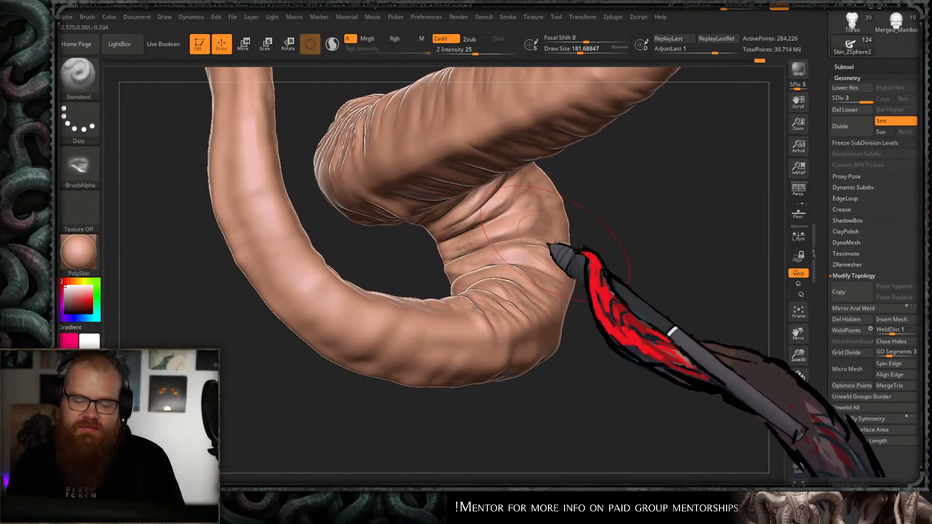
mouse_move(550, 244)
right_mouse_down()
mouse_move(593, 231)
mouse_move(545, 202)
mouse_move(574, 267)
mouse_move(465, 278)
mouse_move(546, 295)
mouse_move(511, 246)
mouse_move(571, 244)
mouse_move(500, 253)
right_mouse_up()
key("s")
mouse_move(523, 179)
right_mouse_down()
mouse_move(552, 208)
mouse_move(547, 218)
mouse_move(529, 182)
right_mouse_up()
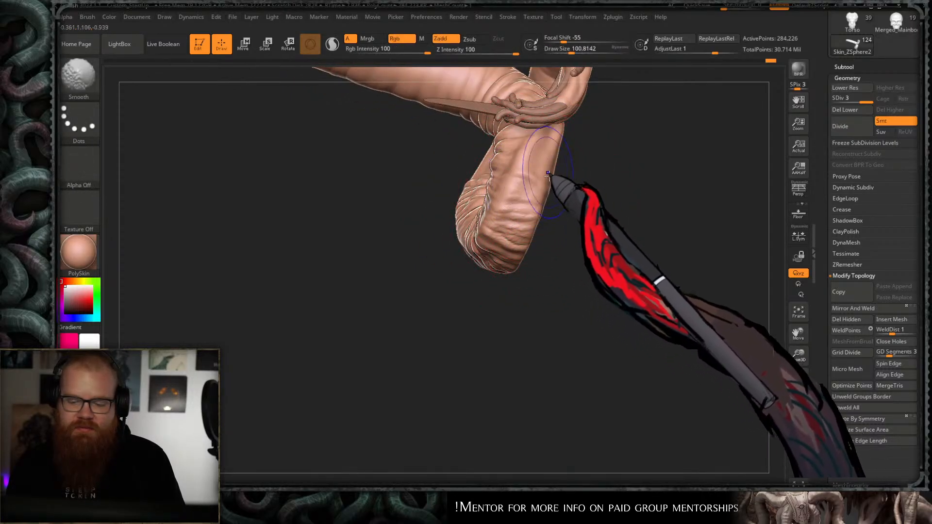
right_click_drag(548, 176, 534, 232)
mouse_move(533, 181)
right_mouse_down()
mouse_move(589, 208)
mouse_move(578, 262)
mouse_move(558, 215)
mouse_move(619, 179)
mouse_move(640, 204)
mouse_move(590, 198)
mouse_move(593, 239)
mouse_move(576, 254)
mouse_move(628, 214)
mouse_move(629, 226)
mouse_move(608, 210)
mouse_move(603, 225)
mouse_move(589, 217)
mouse_move(574, 256)
mouse_move(563, 205)
mouse_move(582, 216)
mouse_move(558, 221)
mouse_move(536, 206)
right_mouse_up()
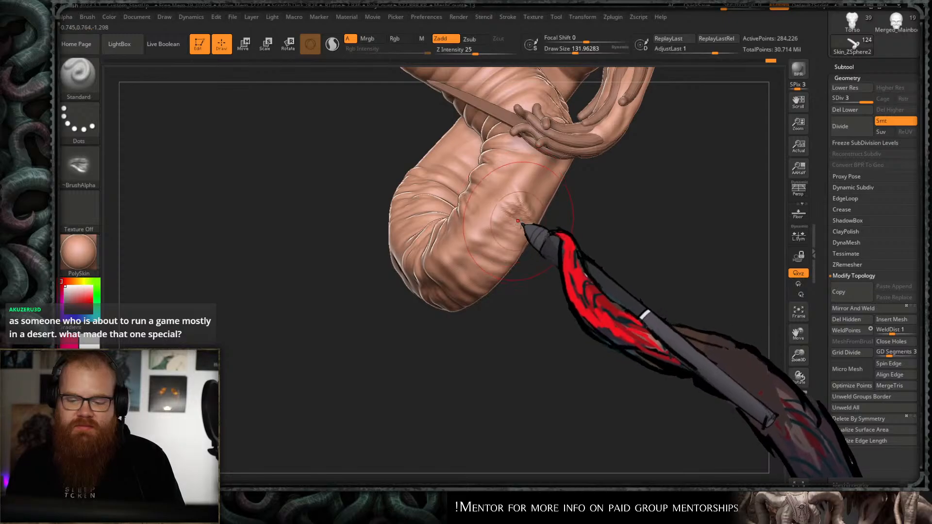
- Undo the last stroke, set the draw size to about 158, and rework the wrinkles on the coil below the blade-holding hand
key("ctrl+z")
key("]")
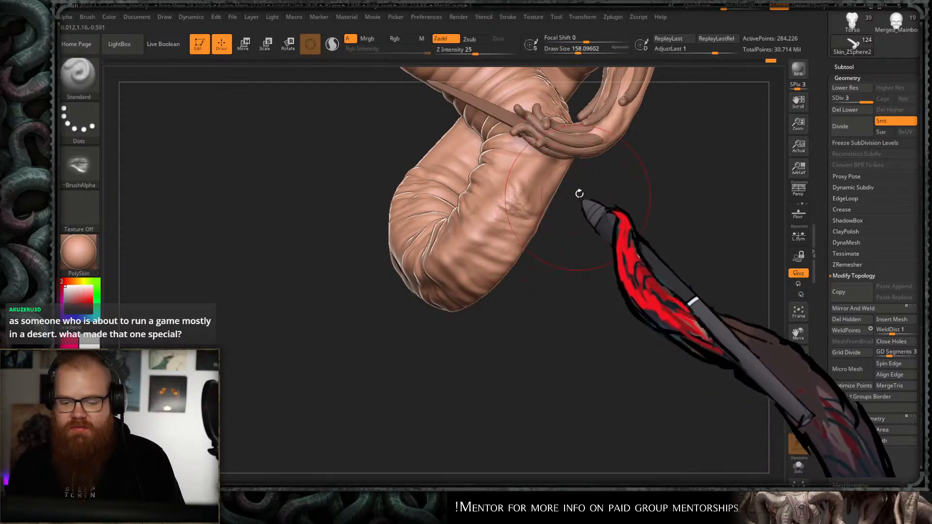
right_click_drag(579, 194, 553, 197)
right_click_drag(600, 255, 589, 250)
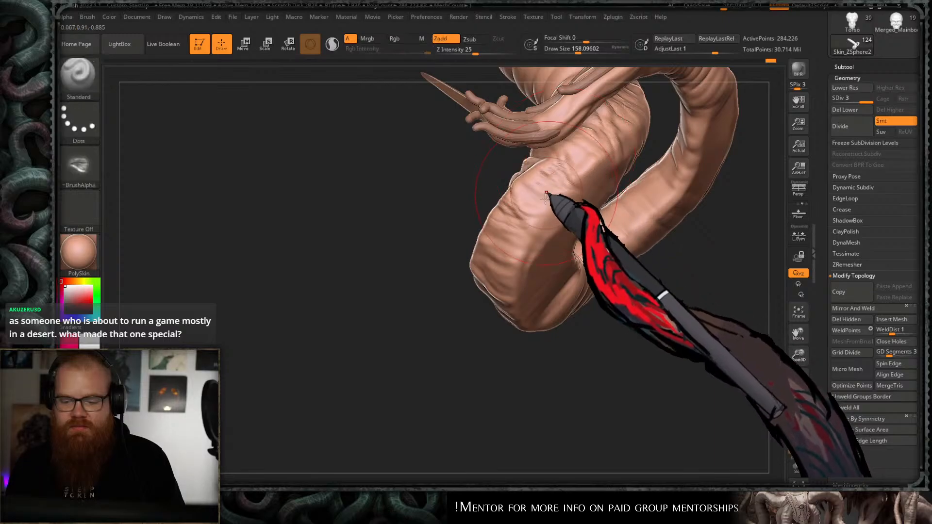
mouse_move(453, 260)
right_mouse_down()
mouse_move(457, 354)
mouse_move(563, 250)
mouse_move(557, 228)
right_mouse_up()
key("shift")
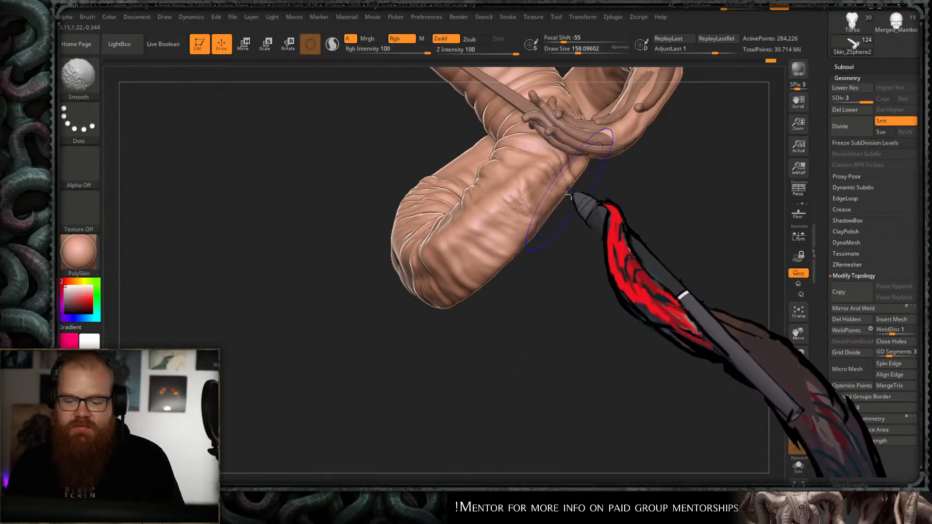
mouse_move(570, 193)
right_mouse_down()
mouse_move(599, 241)
mouse_move(587, 303)
mouse_move(595, 269)
mouse_move(555, 209)
mouse_move(586, 233)
mouse_move(563, 283)
mouse_move(552, 255)
mouse_move(520, 295)
right_mouse_up()
key("ctrl")
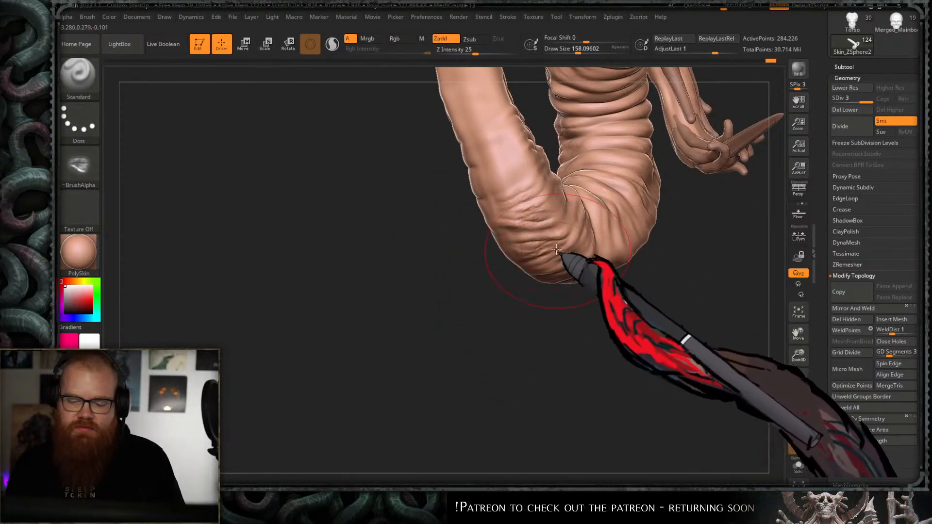
- Soften the wrinkles where the lower bend rises into the thinner tail stretch and add more there at a draw size of about 167
key("shift")
left_click_drag(563, 269, 527, 218, "shift")
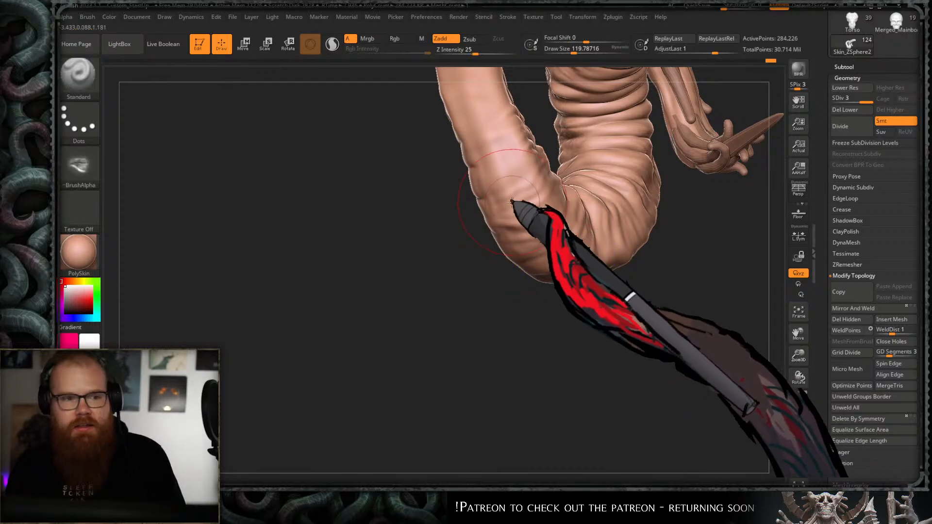
mouse_move(512, 201)
right_mouse_down()
mouse_move(456, 349)
mouse_move(464, 334)
right_mouse_up()
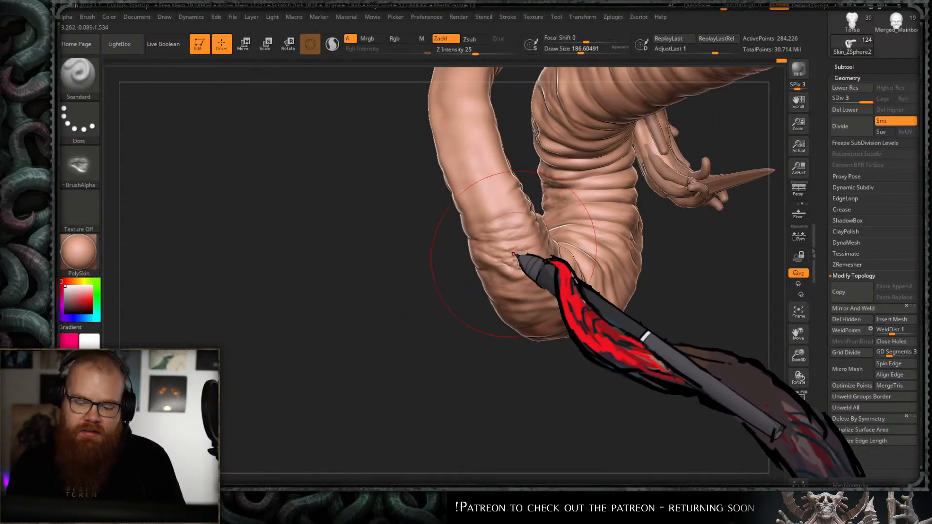
key("s")
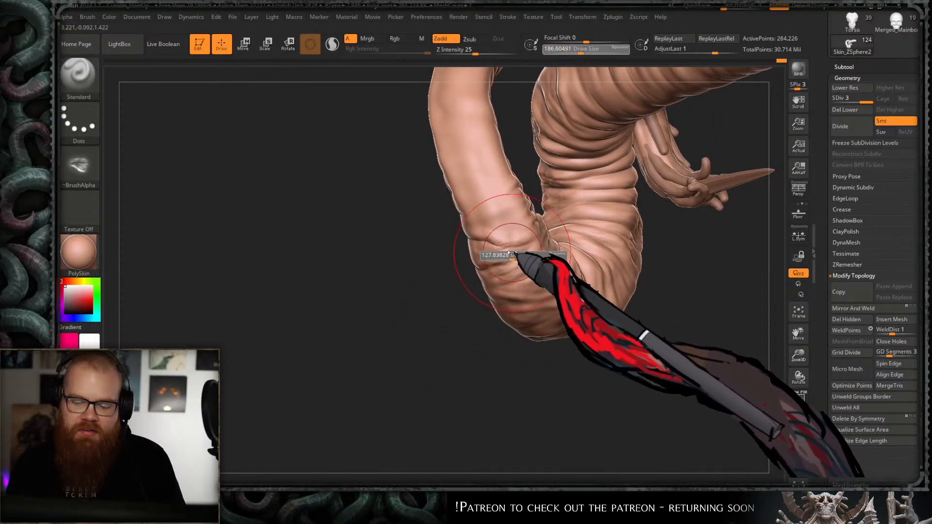
left_click_drag(485, 337, 489, 372)
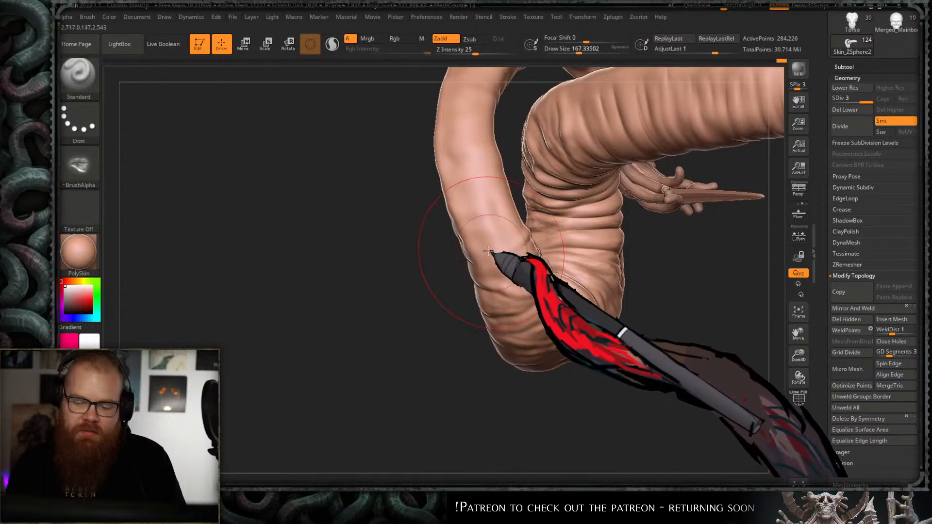
key("shift")
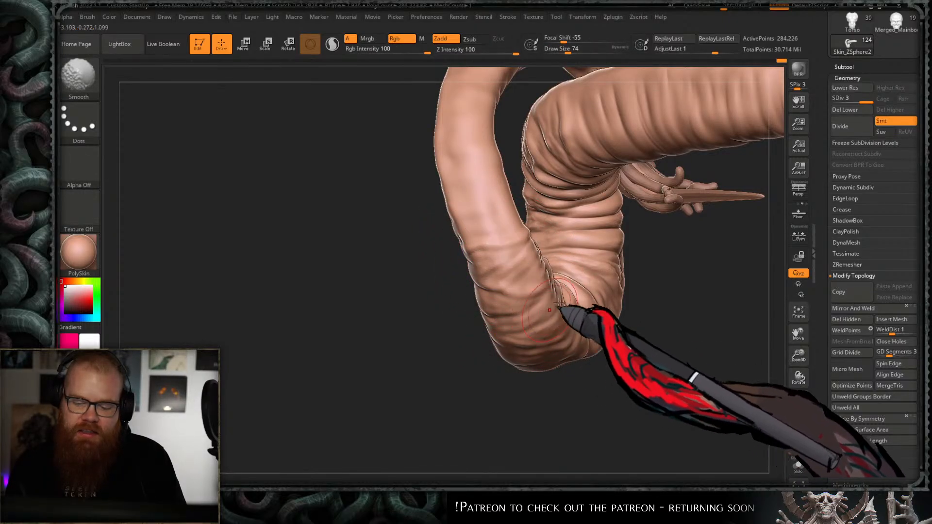
mouse_move(556, 401)
left_mouse_down("alt")
mouse_move(532, 344)
mouse_move(485, 352)
left_mouse_up("alt")
right_click_drag(553, 276, 563, 189, "ctrl")
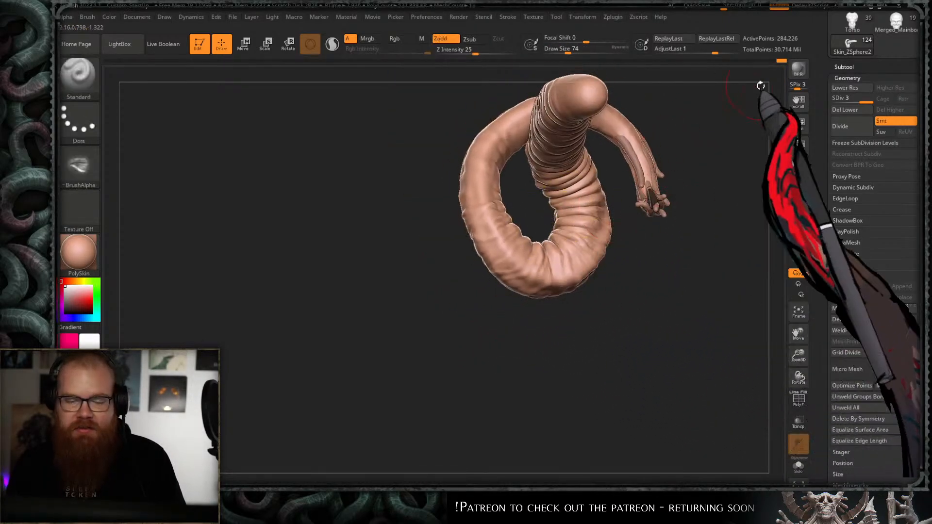
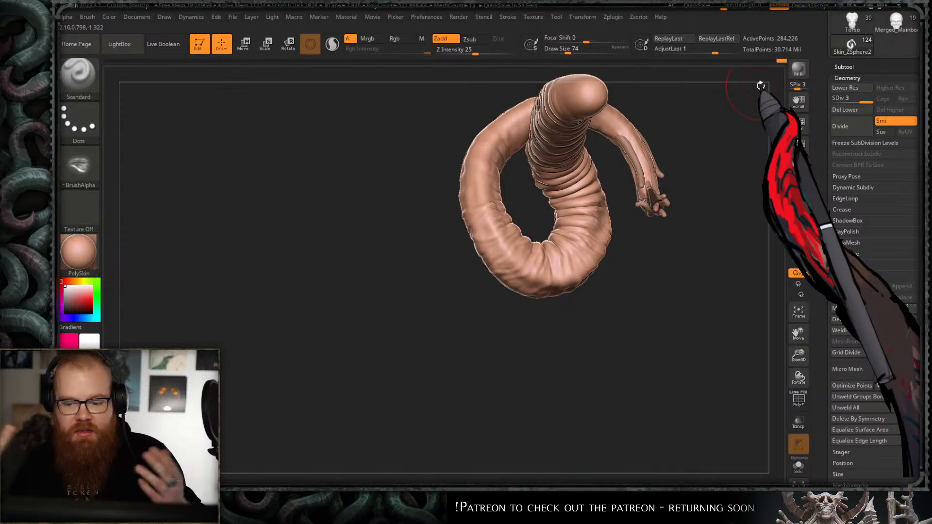
- Add small wrinkles to the outer side of the thinner rising tail stretch and soften them
left_click_drag(432, 293, 439, 333)
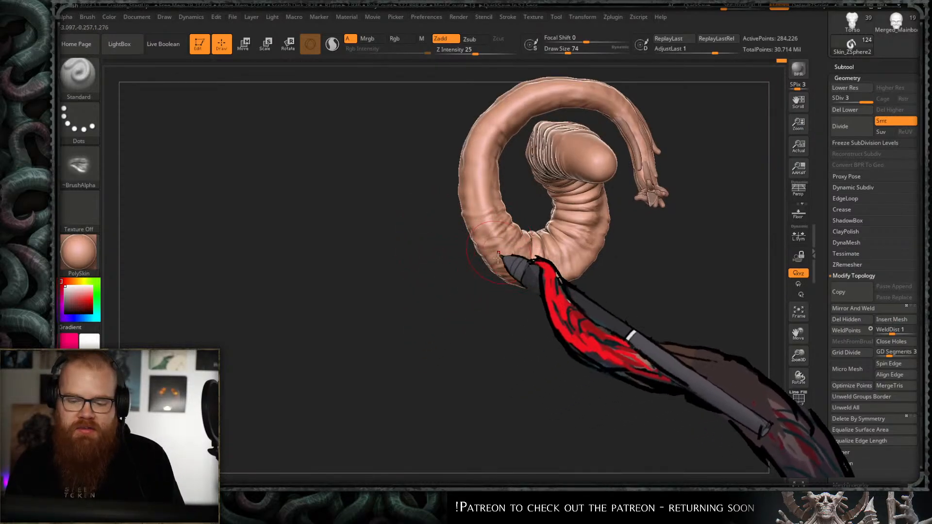
right_click_drag(507, 262, 549, 365, "ctrl")
left_click_drag(547, 227, 543, 264)
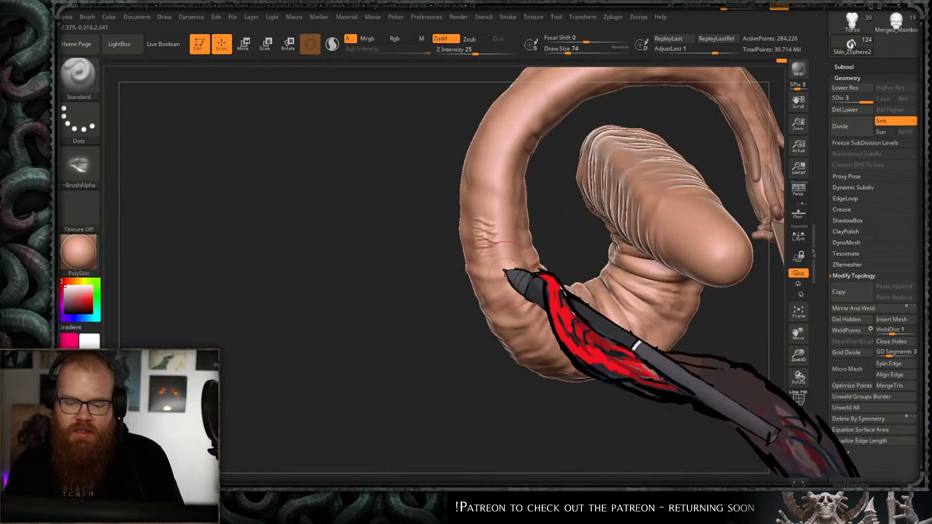
mouse_move(489, 235)
left_mouse_down("shift")
mouse_move(487, 258)
mouse_move(485, 243)
mouse_move(548, 266)
mouse_move(532, 221)
left_mouse_up("shift")
- Set the draw size to about 167, undo the latest strokes, and rework the wrinkles along the inner side of the thinner rising stretch
key("s")
key("ctrl+z")
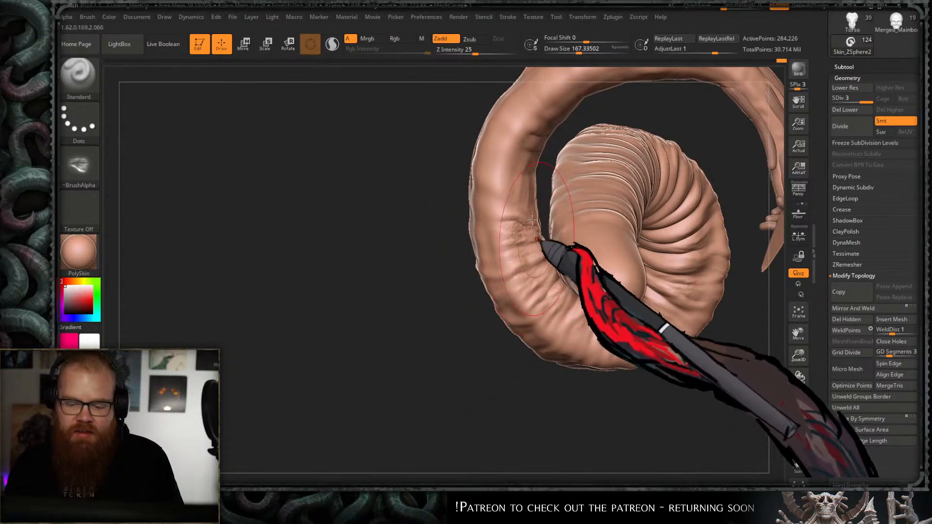
key("ctrl+z")
mouse_move(545, 188)
left_mouse_down("alt")
mouse_move(523, 248)
mouse_move(497, 265)
mouse_move(504, 290)
left_mouse_up("alt")
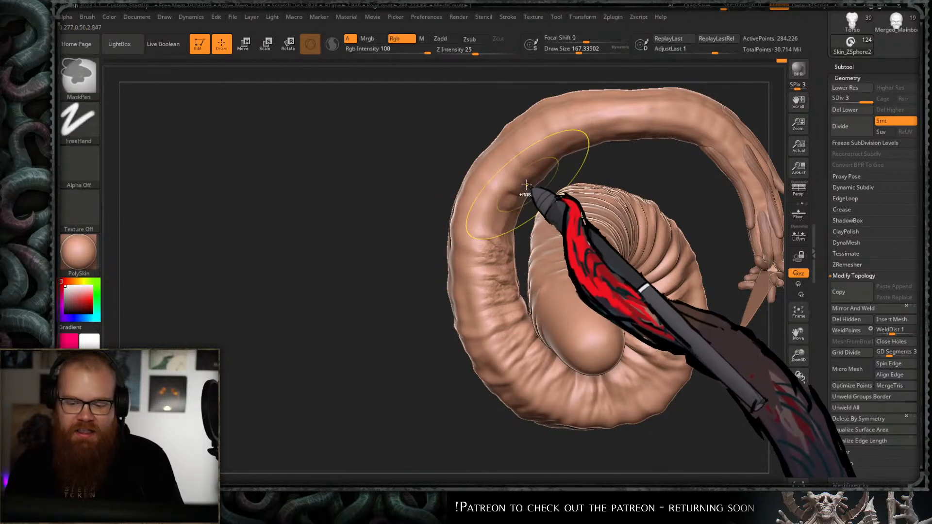
mouse_move(527, 185)
left_mouse_down()
mouse_move(508, 217)
mouse_move(523, 189)
left_mouse_up()
mouse_move(429, 384)
left_mouse_down()
mouse_move(433, 315)
mouse_move(542, 209)
mouse_move(541, 254)
mouse_move(510, 266)
mouse_move(539, 267)
mouse_move(628, 329)
mouse_move(545, 254)
mouse_move(535, 268)
mouse_move(532, 204)
left_mouse_up()
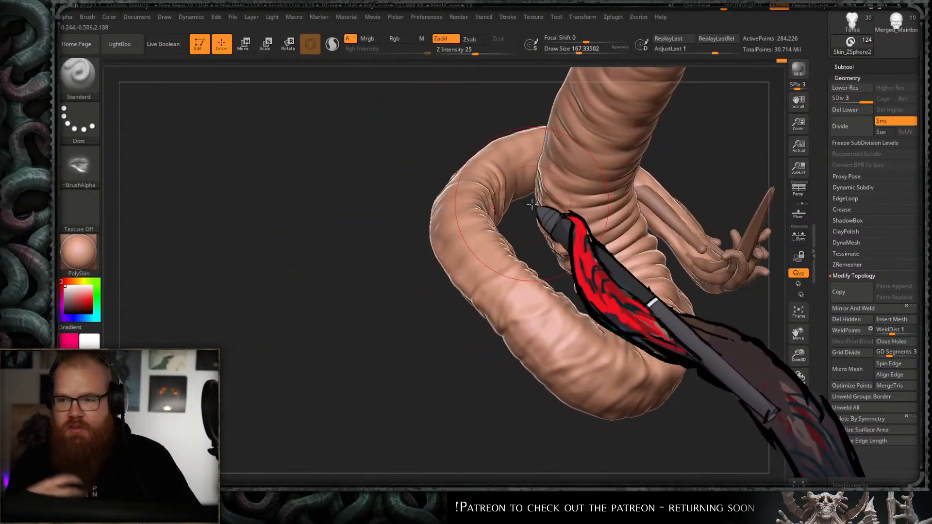
- Add fine wrinkles between the folds across the back of the thinner tail stretch, continuing toward the arm
left_click_drag(416, 339, 599, 273)
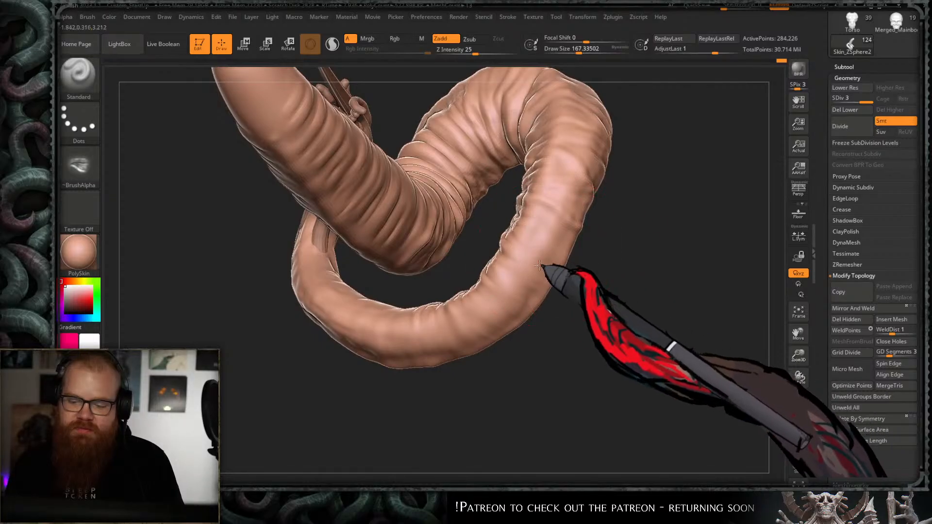
left_click_drag(538, 264, 540, 242)
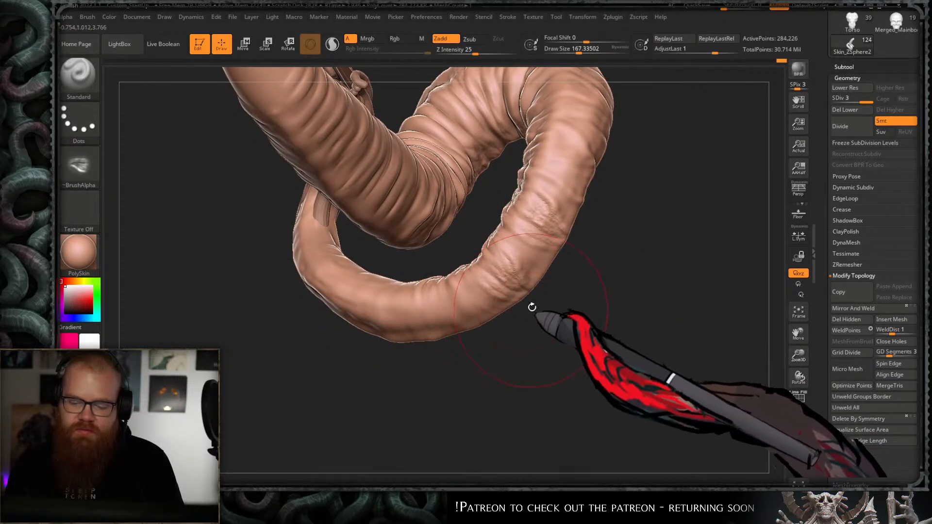
left_click_drag(532, 306, 533, 229)
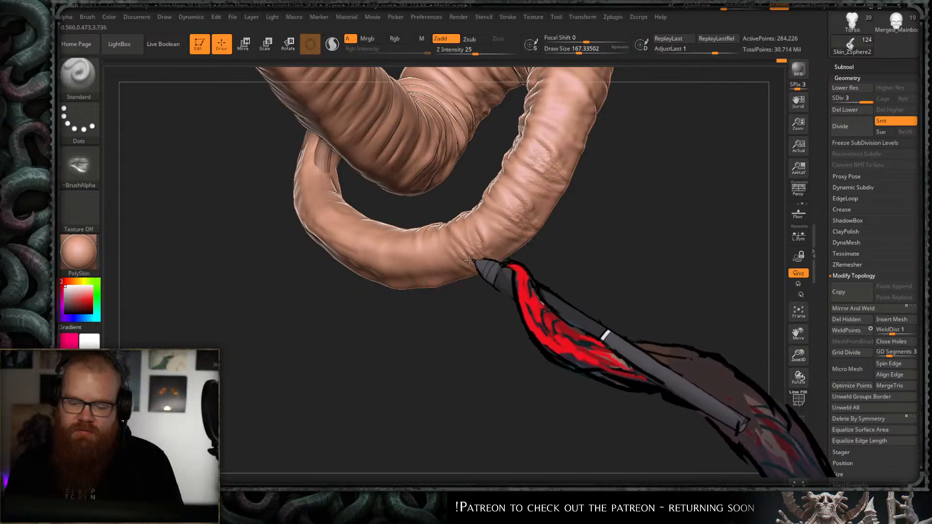
left_click_drag(500, 294, 495, 249)
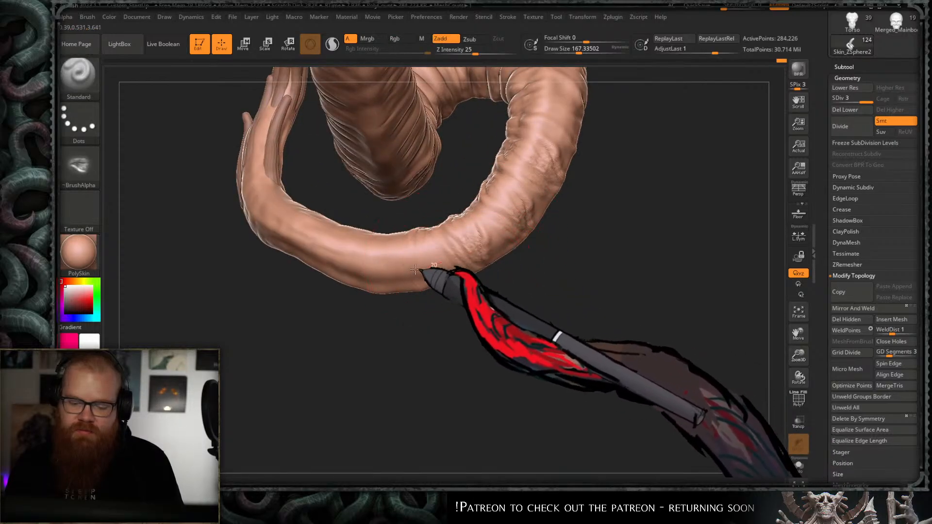
mouse_move(415, 270)
left_mouse_down()
mouse_move(430, 273)
mouse_move(504, 239)
mouse_move(534, 207)
left_mouse_up()
- Soften the new wrinkles on the back of the thinner tail stretch with smoothing sizes of about 149 and 108
key("s")
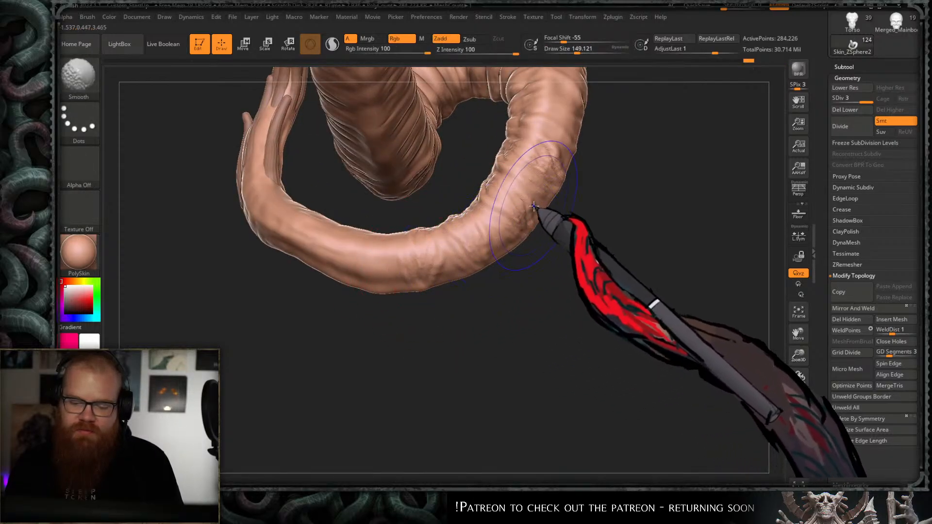
left_click_drag(566, 240, 573, 250)
left_click_drag(546, 198, 545, 198)
left_click_drag(563, 196, 559, 222, "alt")
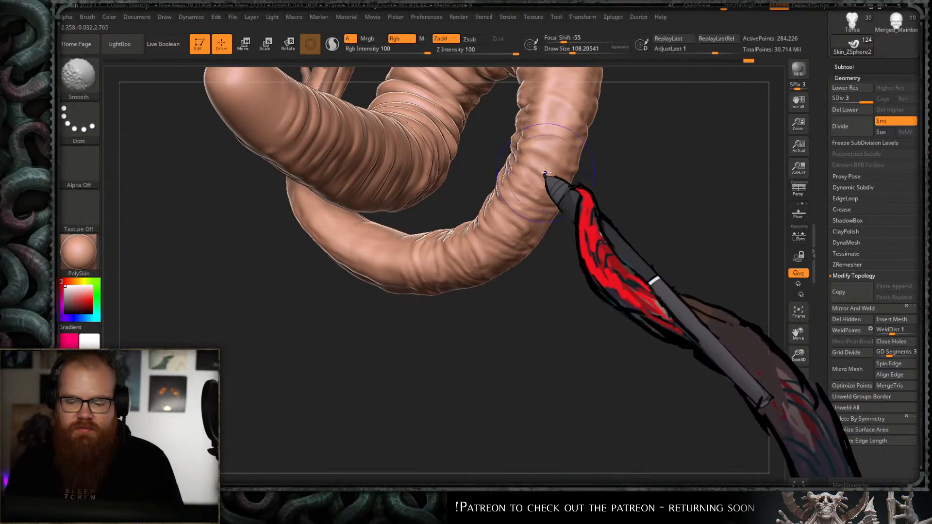
- Undo the last wrinkle stroke on the coil's outer side bend, set the draw size to about 80, and soften the wrinkles there
mouse_move(606, 176)
left_mouse_down()
mouse_move(656, 141)
mouse_move(625, 162)
mouse_move(618, 208)
mouse_move(626, 214)
mouse_move(645, 160)
mouse_move(639, 199)
mouse_move(595, 211)
left_mouse_up()
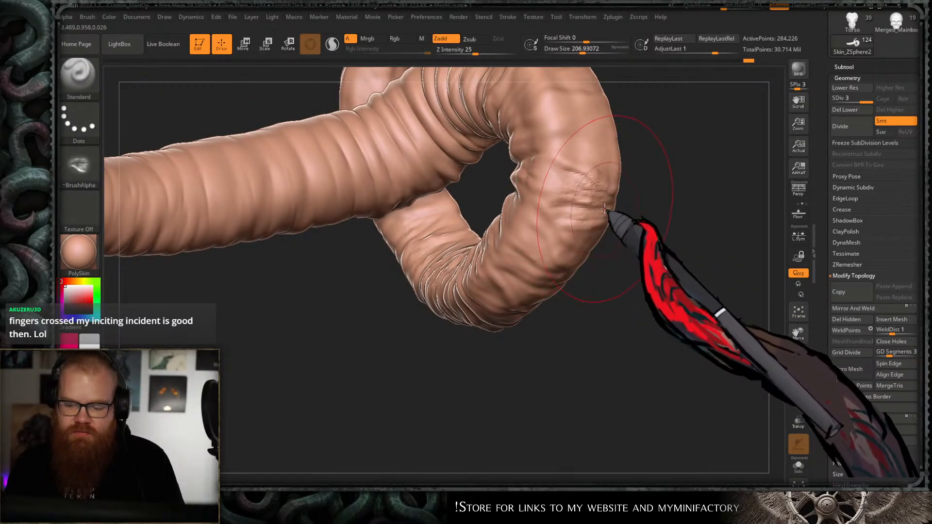
key("ctrl+z")
key("s")
left_click_drag(603, 189, 590, 190)
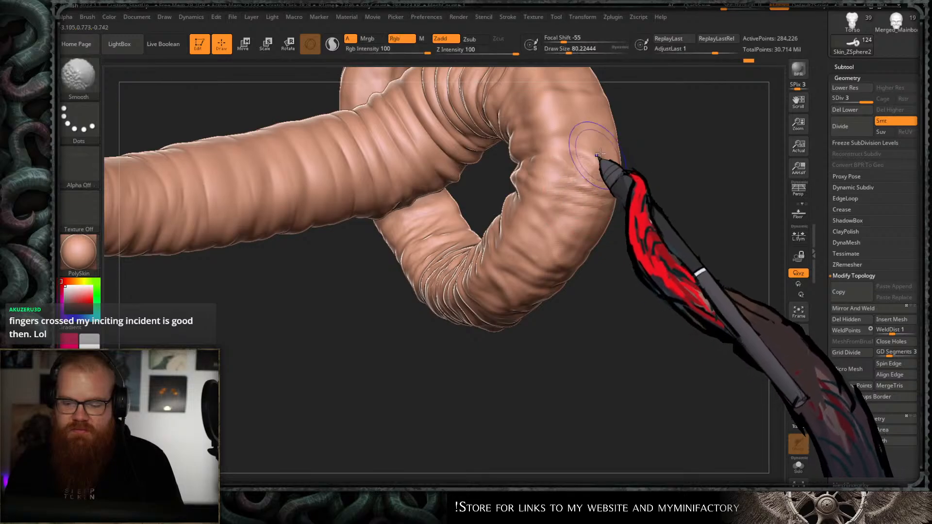
right_click_drag(601, 158, 618, 173, "ctrl")
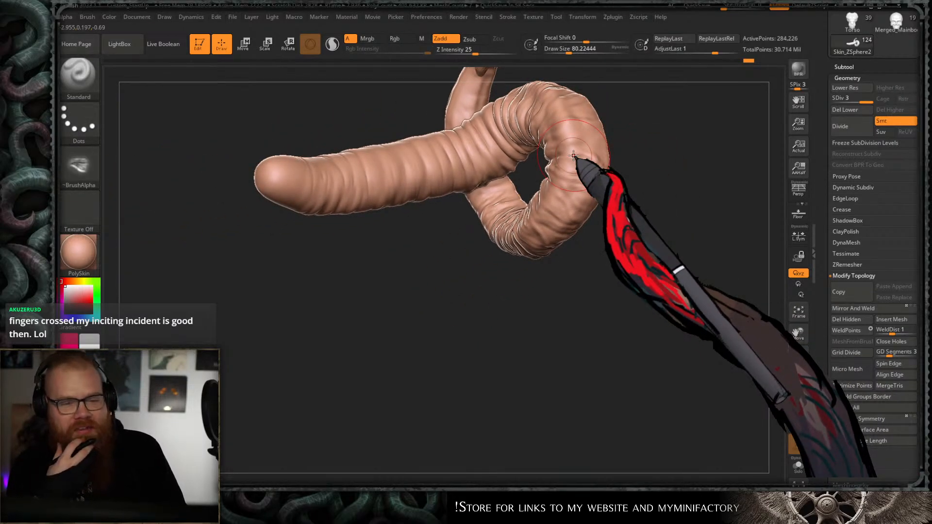
- Add fine wrinkles between the folds on the coil's lower bend with draw sizes of about 136 and 120
mouse_move(643, 116)
left_mouse_down()
mouse_move(704, 160)
mouse_move(728, 118)
mouse_move(594, 141)
left_mouse_up()
left_click_drag(675, 137, 628, 202)
right_click_drag(628, 202, 559, 231, "ctrl")
key("s")
left_click_drag(503, 201, 510, 201)
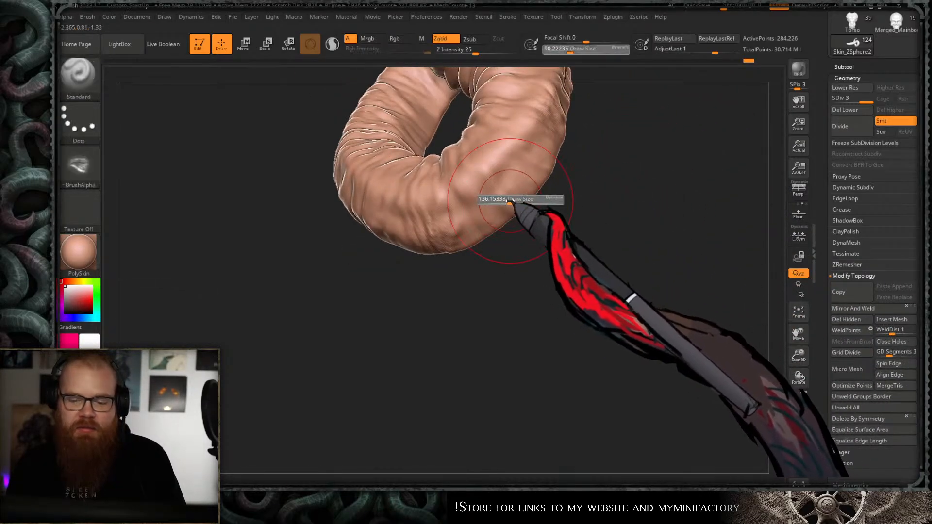
right_click_drag(563, 225, 549, 248, "ctrl")
left_click_drag(549, 248, 527, 246)
key("s")
left_click_drag(446, 243, 449, 245)
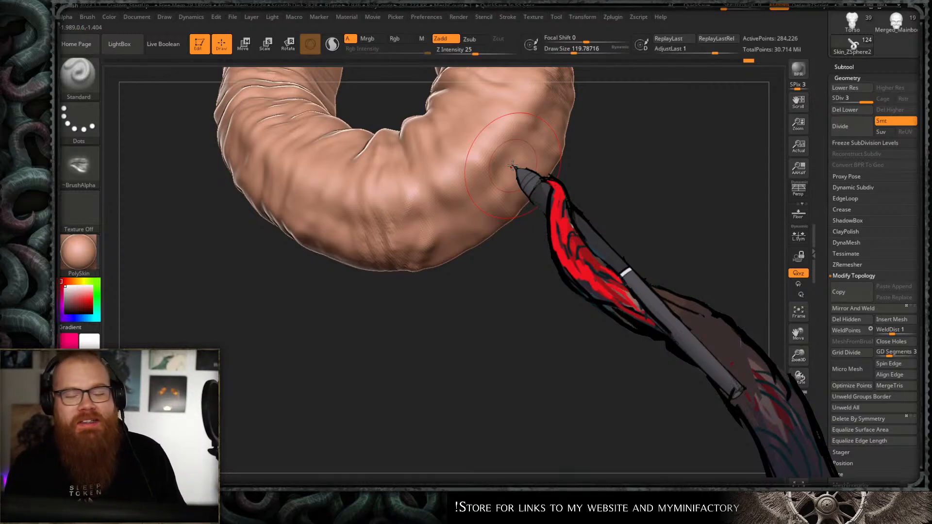
- Work on the coil wrinkles with draw sizes of about 305 and 177, and undo the last stroke
mouse_move(630, 91)
left_mouse_down()
mouse_move(630, 122)
mouse_move(574, 169)
left_mouse_up()
key("s")
left_click_drag(503, 237, 520, 237)
mouse_move(537, 259)
right_mouse_down("ctrl")
mouse_move(517, 255)
mouse_move(574, 256)
mouse_move(581, 251)
mouse_move(573, 240)
right_mouse_up("ctrl")
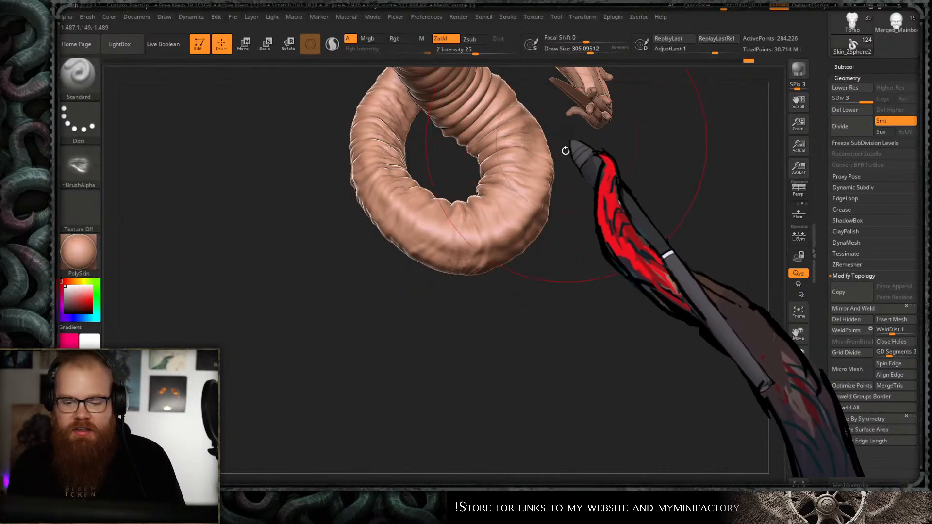
right_click_drag(564, 150, 571, 241)
mouse_move(572, 240)
right_mouse_down("ctrl")
mouse_move(615, 270)
mouse_move(604, 199)
mouse_move(587, 262)
right_mouse_up("ctrl")
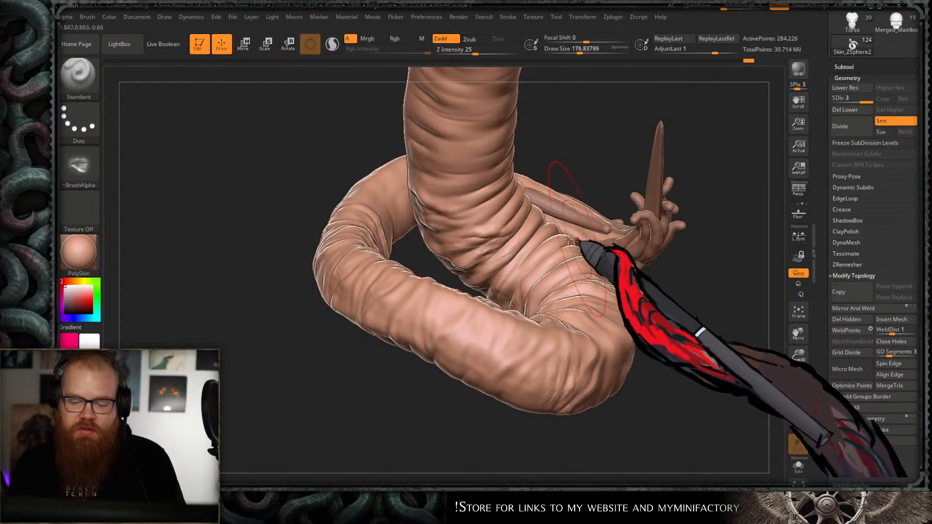
key("ctrl+z")
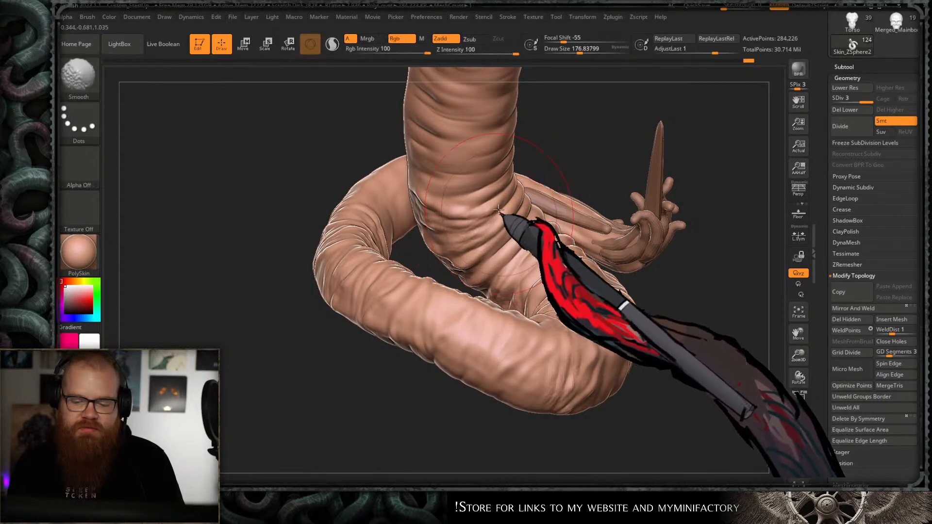
- Add wrinkles between the folds on the thick rising stretch above the coil with draw sizes of about 177 and 202
mouse_move(549, 214)
right_mouse_down()
mouse_move(566, 170)
mouse_move(558, 156)
right_mouse_up()
key("s")
left_click_drag(473, 219, 478, 219)
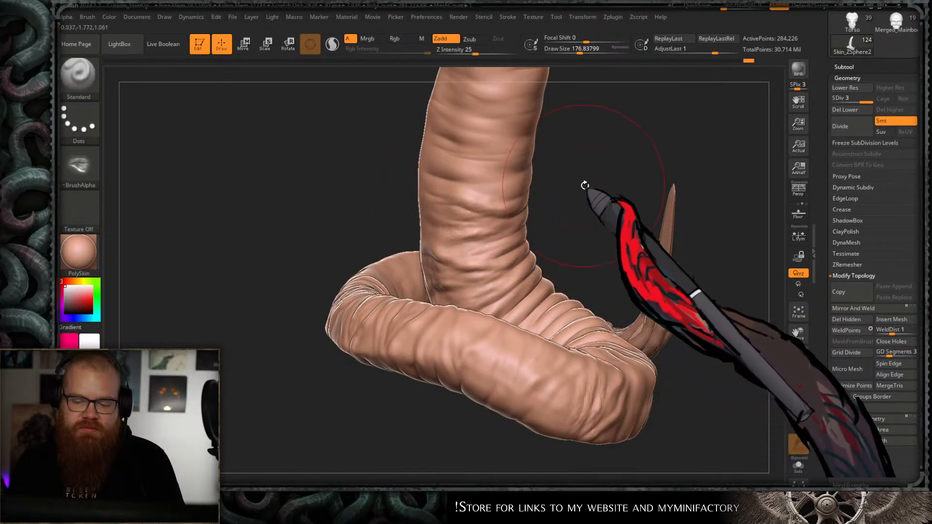
mouse_move(585, 183)
right_mouse_down()
mouse_move(545, 208)
mouse_move(589, 171)
mouse_move(572, 200)
right_mouse_up()
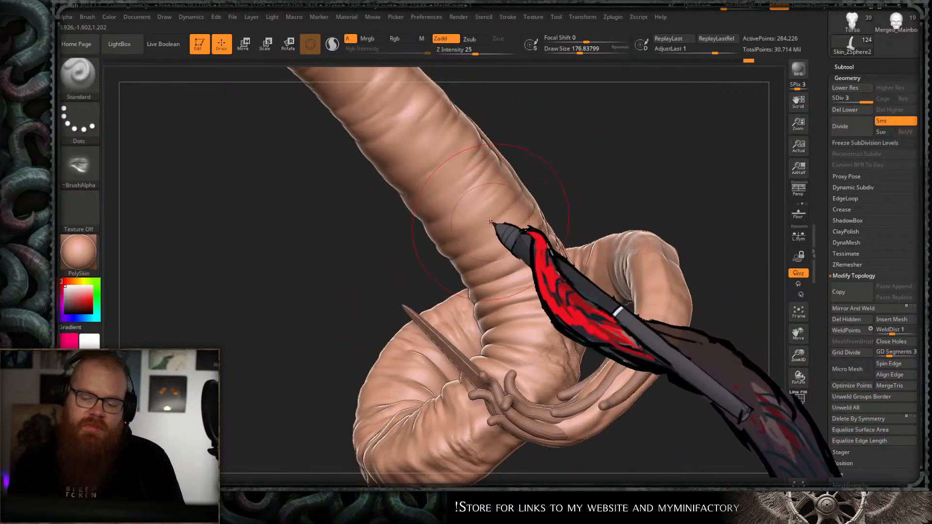
key("s")
left_click_drag(487, 230, 490, 229)
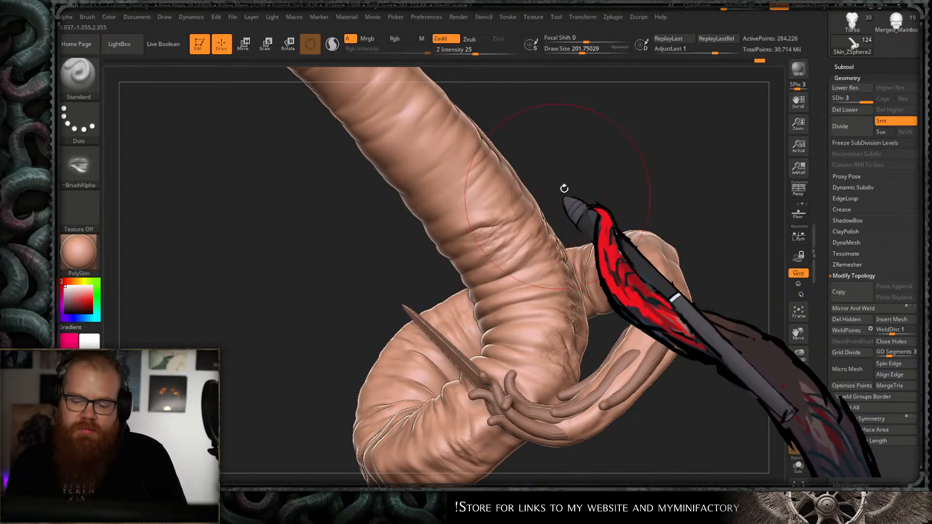
left_click_drag(564, 188, 505, 228)
left_click_drag(549, 201, 580, 177)
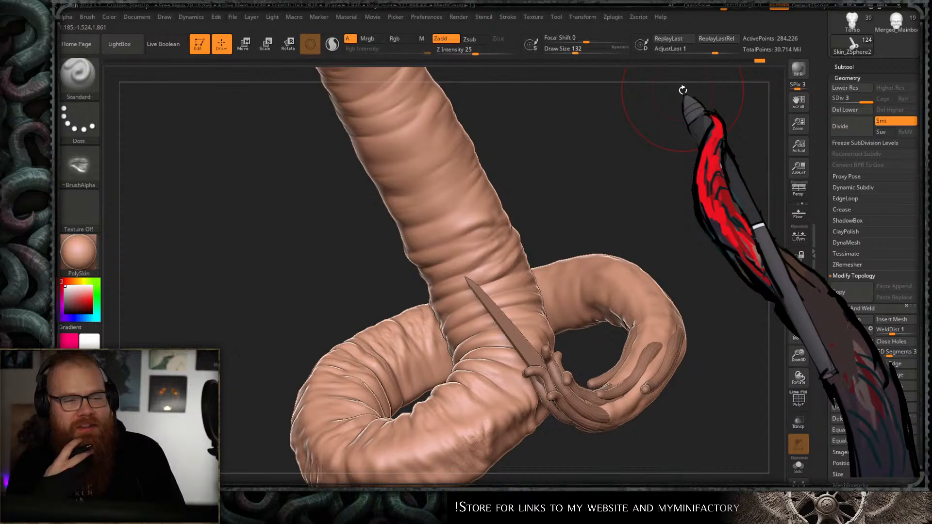
- Set the draw size to about 268 and break up the folds across the middle of the thick rising stretch
left_click_drag(535, 176, 533, 230)
key("s")
left_click_drag(421, 261, 431, 261)
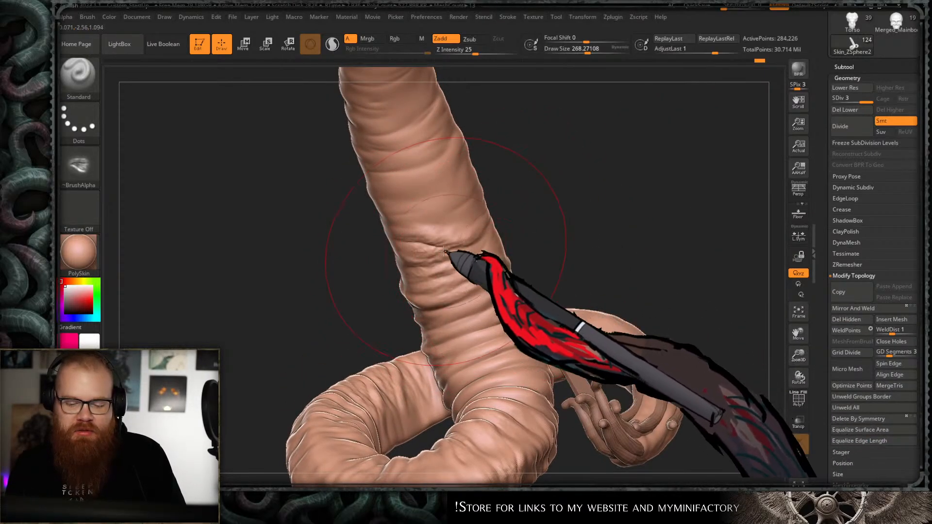
mouse_move(520, 214)
left_mouse_down()
mouse_move(575, 183)
mouse_move(578, 204)
left_mouse_up()
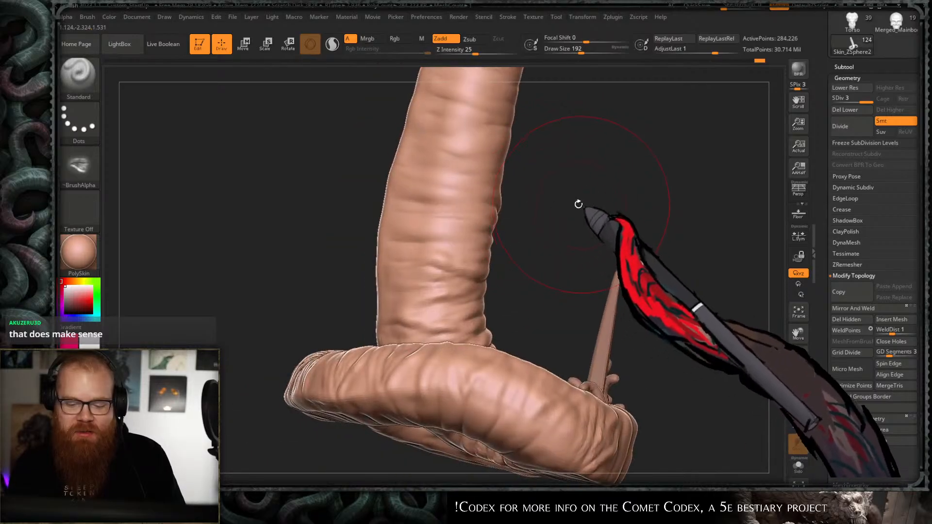
- Add creases farther up the thick rising stretch at a draw size of about 223, and soften them at about 108
key("s")
left_click_drag(431, 222, 435, 222)
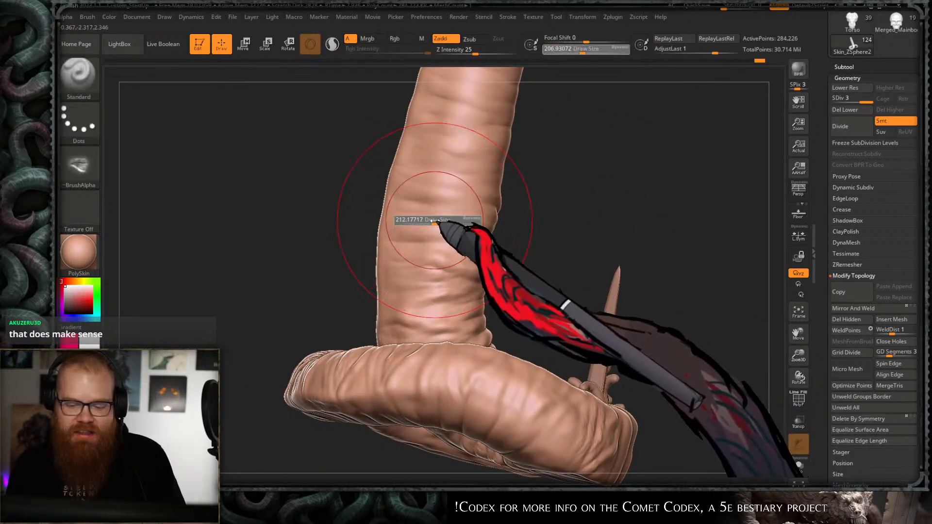
left_click_drag(509, 253, 499, 246)
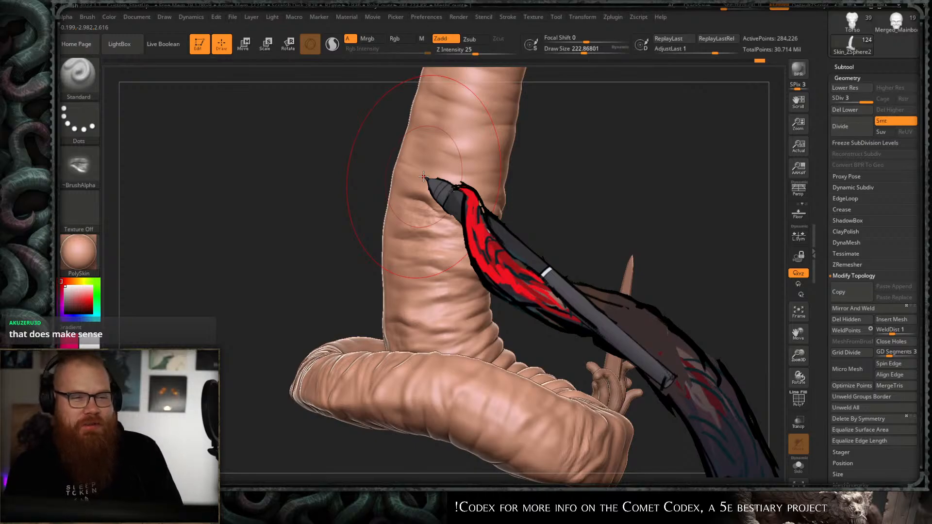
key("shift")
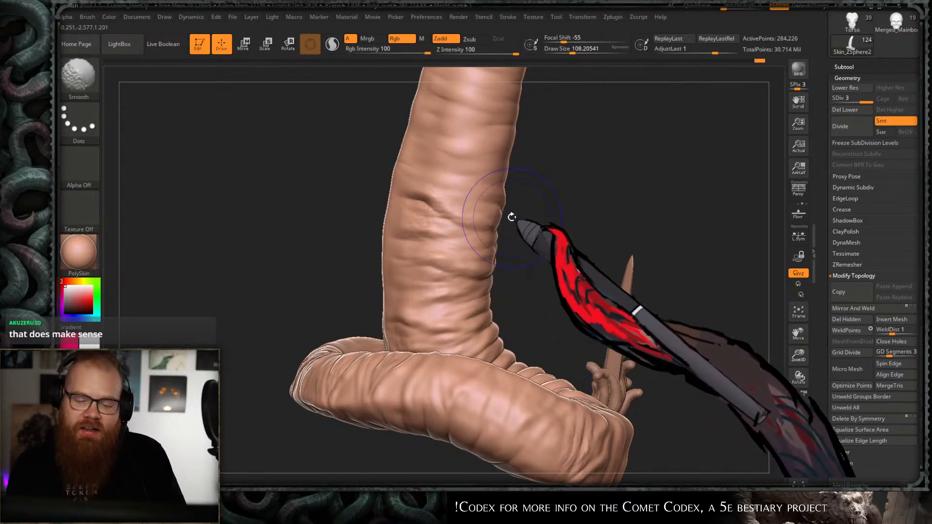
mouse_move(527, 221)
left_mouse_down("alt")
mouse_move(540, 224)
mouse_move(555, 166)
mouse_move(539, 165)
mouse_move(562, 168)
mouse_move(524, 192)
left_mouse_up("alt")
right_click_drag(445, 237, 458, 251, "ctrl")
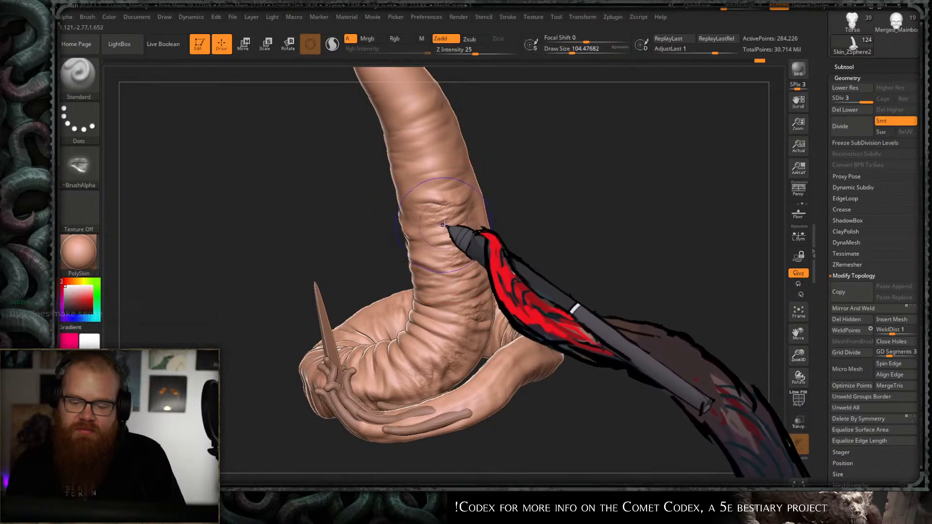
- Add wrinkles around the thick part of the coil with draw sizes of about 163 and 202
right_click_drag(490, 272, 508, 233, "ctrl")
mouse_move(508, 233)
right_mouse_down("alt")
mouse_move(522, 162)
mouse_move(456, 245)
mouse_move(454, 264)
mouse_move(479, 242)
right_mouse_up("alt")
key("s")
right_click_drag(430, 325, 425, 305)
key("s")
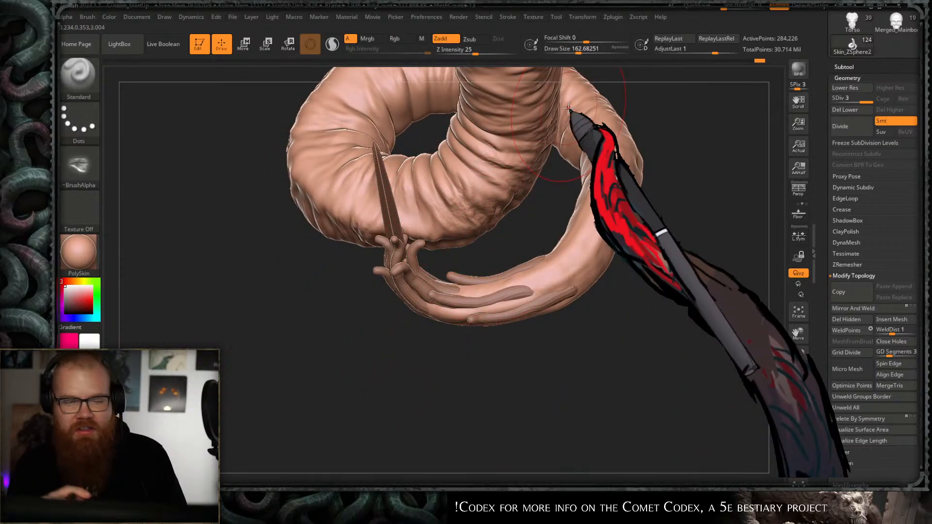
mouse_move(337, 372)
right_mouse_down()
mouse_move(347, 363)
mouse_move(356, 294)
mouse_move(381, 347)
mouse_move(359, 318)
mouse_move(450, 242)
mouse_move(424, 316)
mouse_move(476, 257)
right_mouse_up()
mouse_move(547, 221)
right_mouse_down()
mouse_move(593, 177)
mouse_move(670, 150)
mouse_move(654, 212)
mouse_move(605, 195)
mouse_move(488, 260)
mouse_move(561, 191)
mouse_move(474, 245)
mouse_move(439, 251)
mouse_move(451, 314)
mouse_move(474, 265)
mouse_move(432, 256)
right_mouse_up()
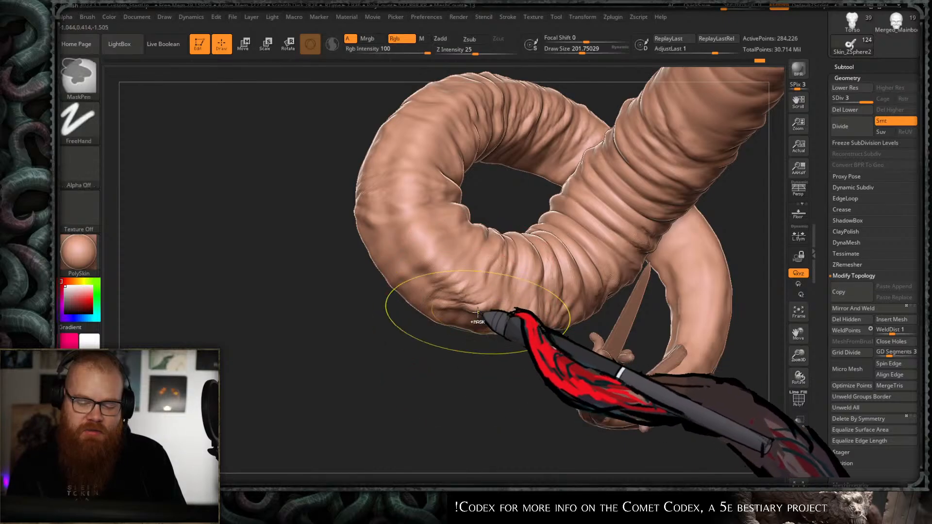
- Refine the wrinkles along the coil's outer side at a draw size of about 87, and soften them at about 104
right_click_drag(401, 381, 428, 267)
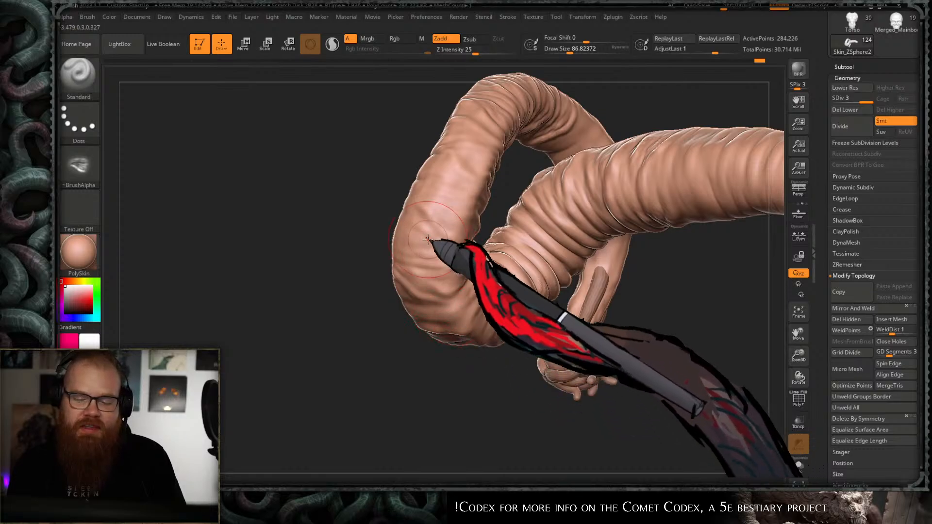
right_click_drag(427, 239, 536, 163)
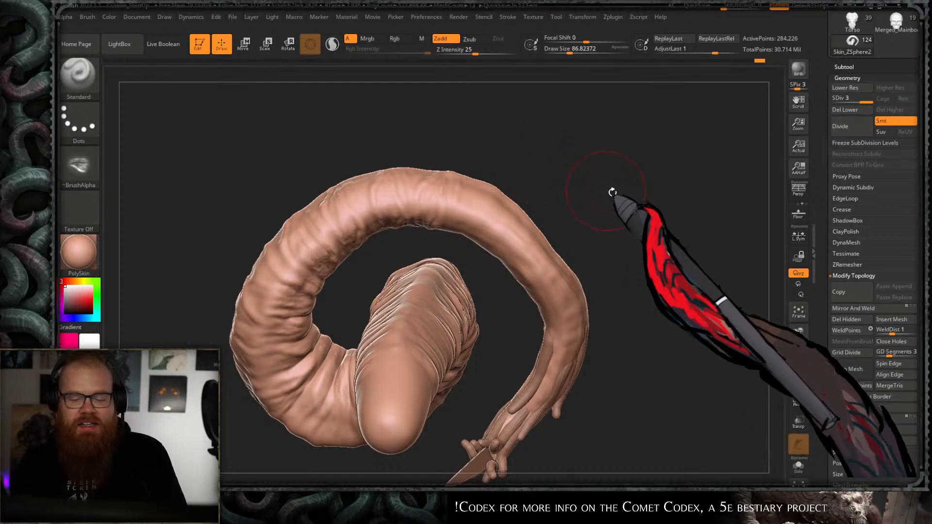
left_click_drag(599, 183, 496, 266)
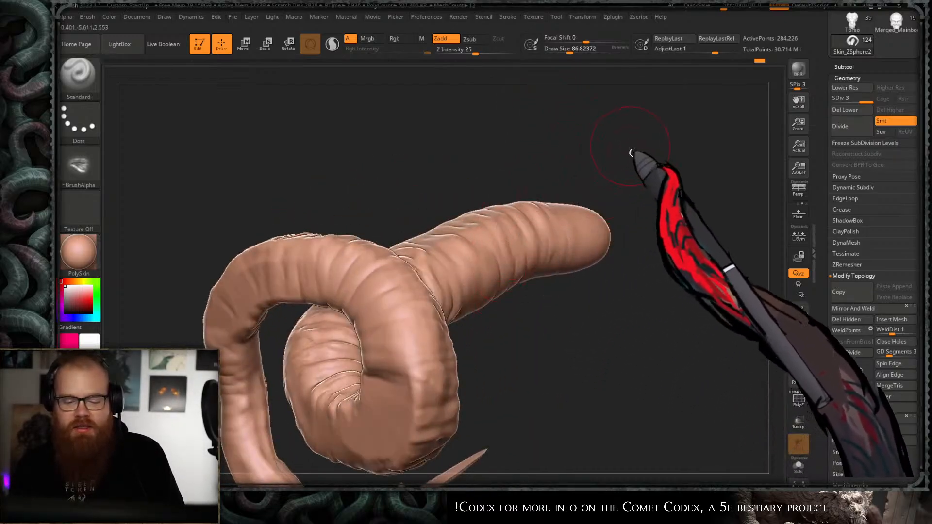
left_click_drag(624, 156, 576, 189)
mouse_move(576, 189)
right_mouse_down()
mouse_move(477, 269)
mouse_move(468, 250)
right_mouse_up()
key("s")
left_click_drag(457, 251, 460, 253)
key("shift")
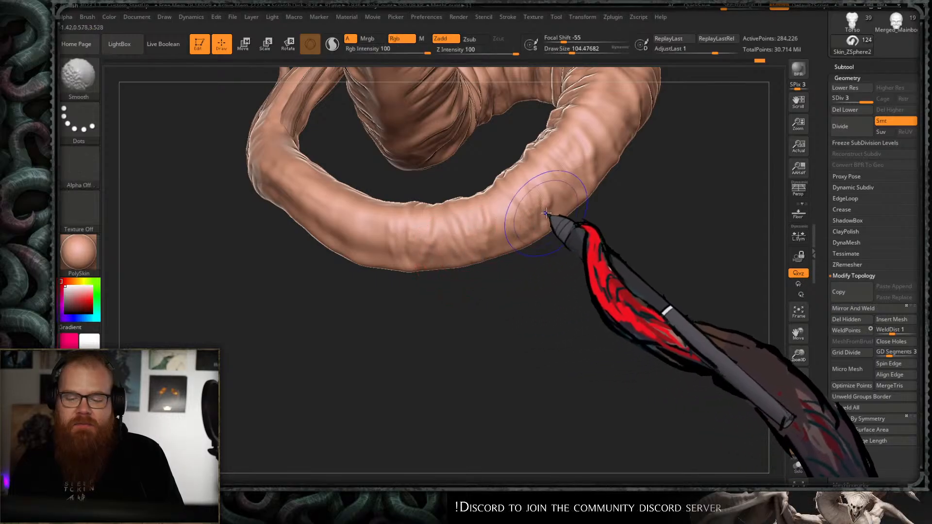
- Add creases across the thinner tail stretch where it bends toward the arm, using a draw size of about 149
left_click_drag(549, 262, 500, 286)
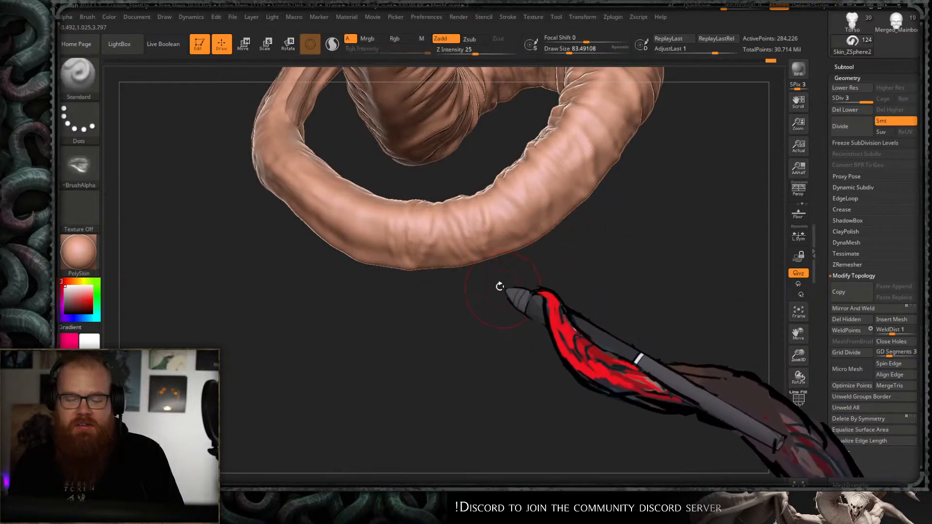
left_click_drag(325, 341, 466, 282)
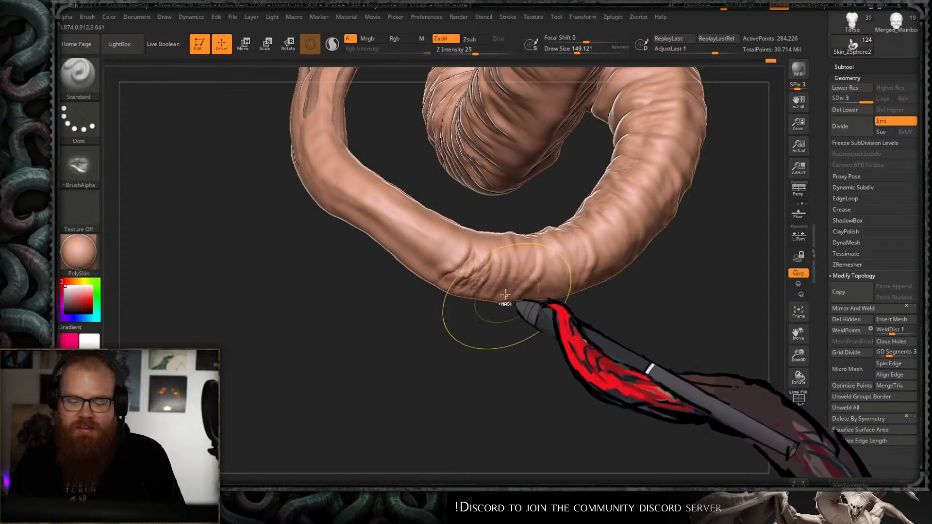
key("s")
left_click_drag(522, 299, 529, 319)
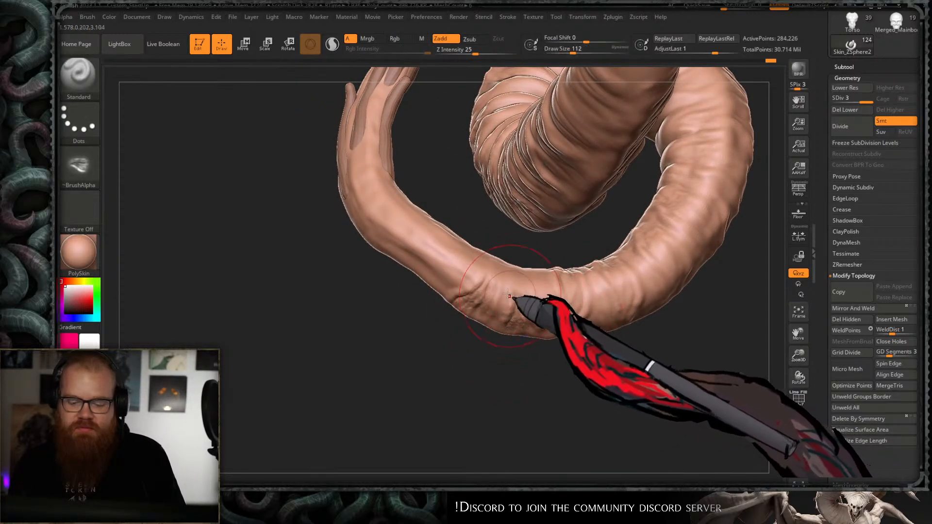
- Continue the creases along the underside of the thinner tail bend at a draw size of about 108
mouse_move(432, 291)
left_mouse_down("alt")
mouse_move(480, 316)
mouse_move(504, 296)
left_mouse_up("alt")
left_click_drag(564, 366, 544, 338)
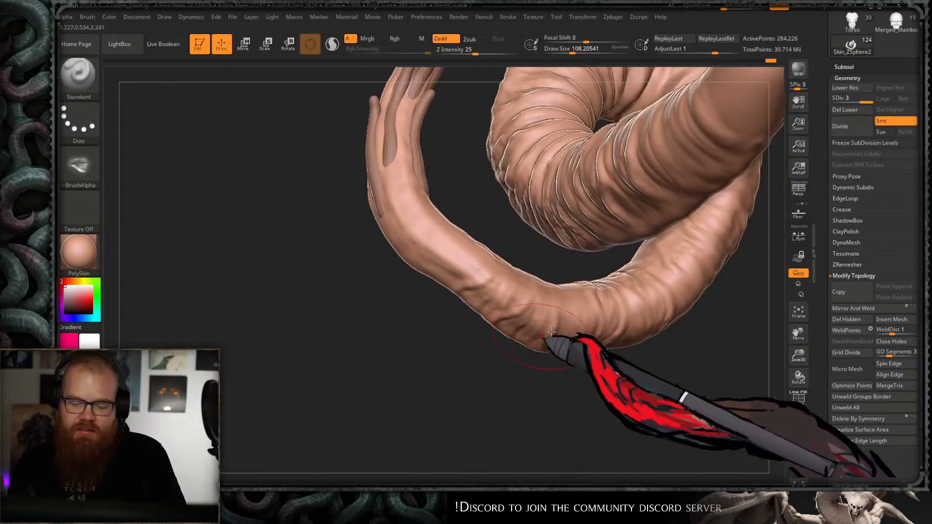
left_click_drag(619, 267, 548, 263)
mouse_move(427, 333)
left_mouse_down()
mouse_move(437, 350)
mouse_move(444, 305)
mouse_move(456, 316)
mouse_move(440, 201)
left_mouse_up()
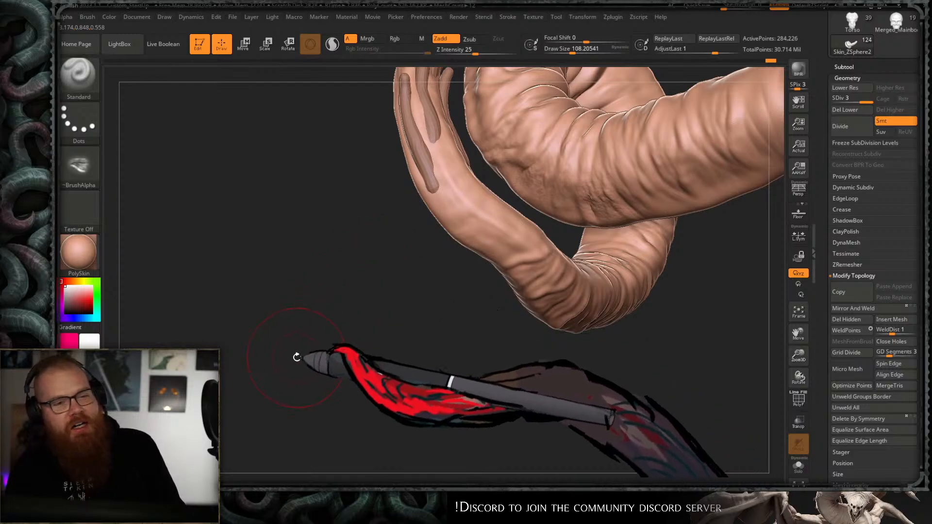
right_click_drag(555, 178, 506, 216, "alt")
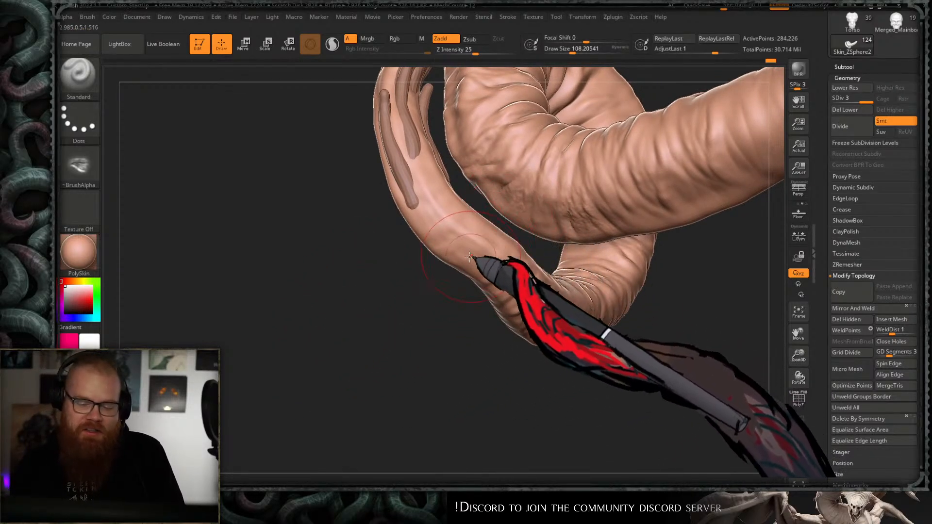
- Undo the last crease near the forearm, set the draw size to about 145, and rework the creases there
key("ctrl+z")
key("s")
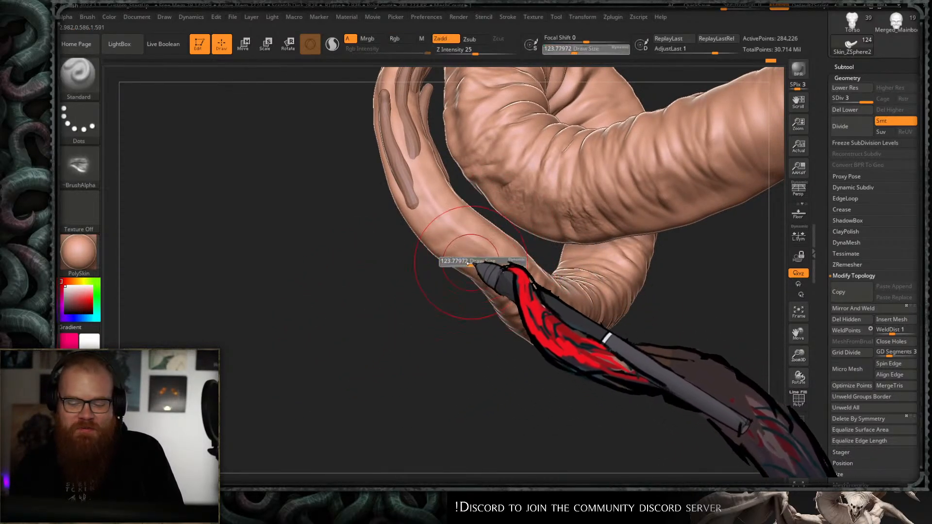
left_click_drag(465, 262, 469, 261)
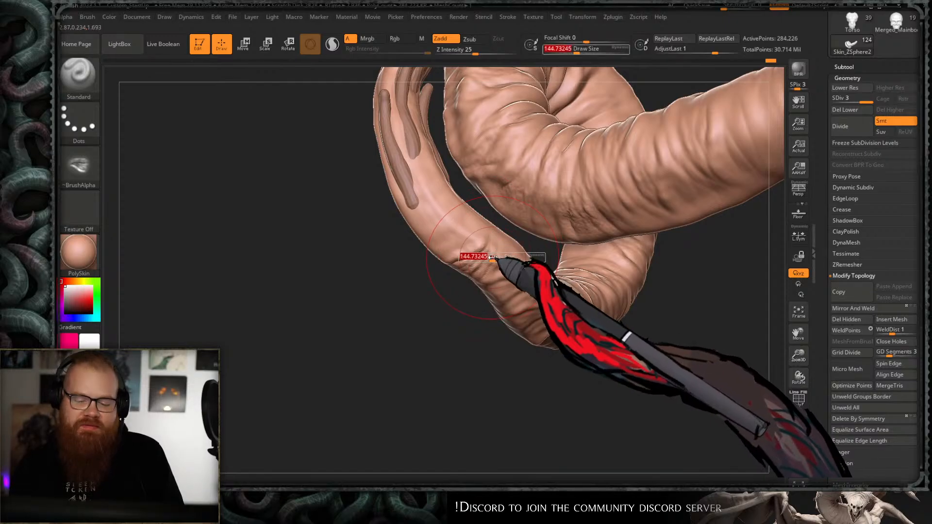
key("shift")
- Extend the creases toward the forearm tendons at a draw size of about 154, and soften them
mouse_move(460, 262)
right_mouse_down("alt")
mouse_move(480, 294)
mouse_move(500, 291)
mouse_move(451, 358)
right_mouse_up("alt")
key("s")
key("shift")
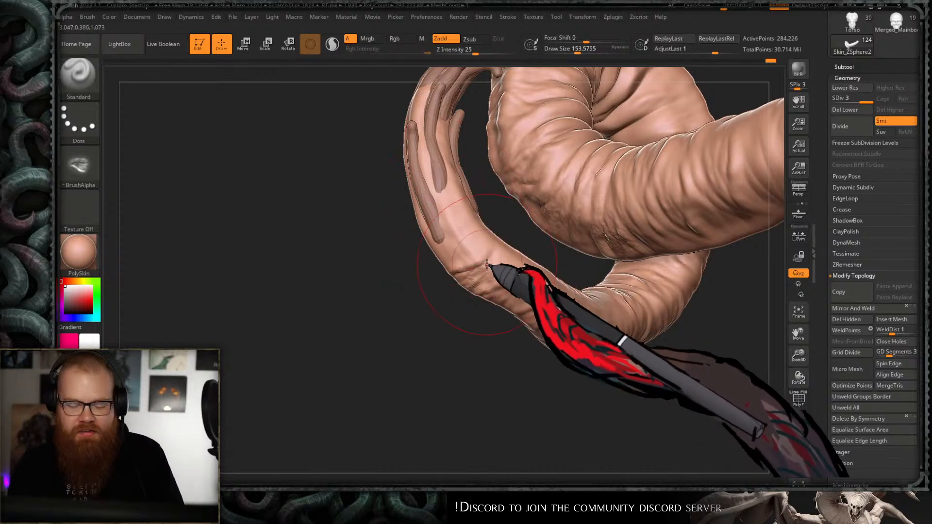
left_click_drag(474, 263, 472, 263)
key("shift")
- Add creases to the outer side of the thinner tail bend at a draw size of about 149, and soften them at about 87
mouse_move(612, 282)
right_mouse_down()
mouse_move(549, 295)
mouse_move(595, 286)
right_mouse_up()
mouse_move(716, 142)
right_mouse_down()
mouse_move(657, 262)
mouse_move(570, 298)
mouse_move(491, 277)
right_mouse_up()
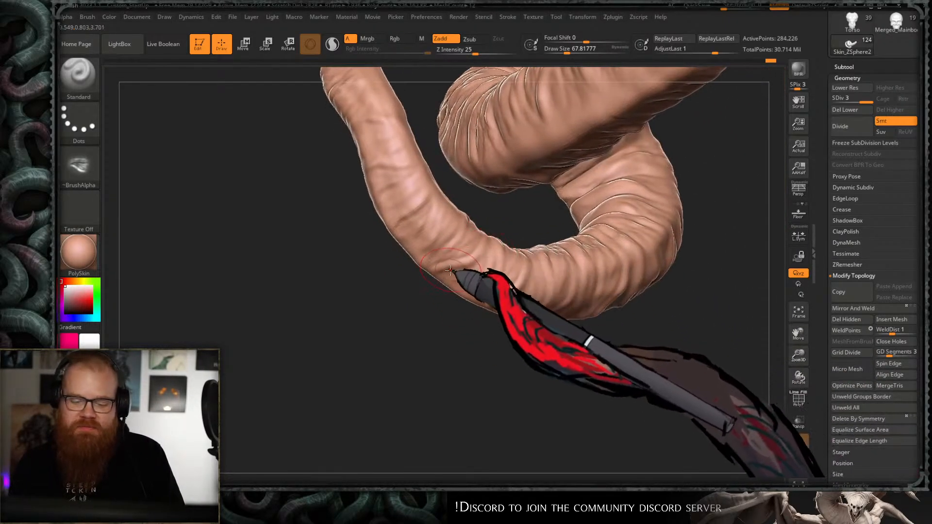
key("shift")
key("s")
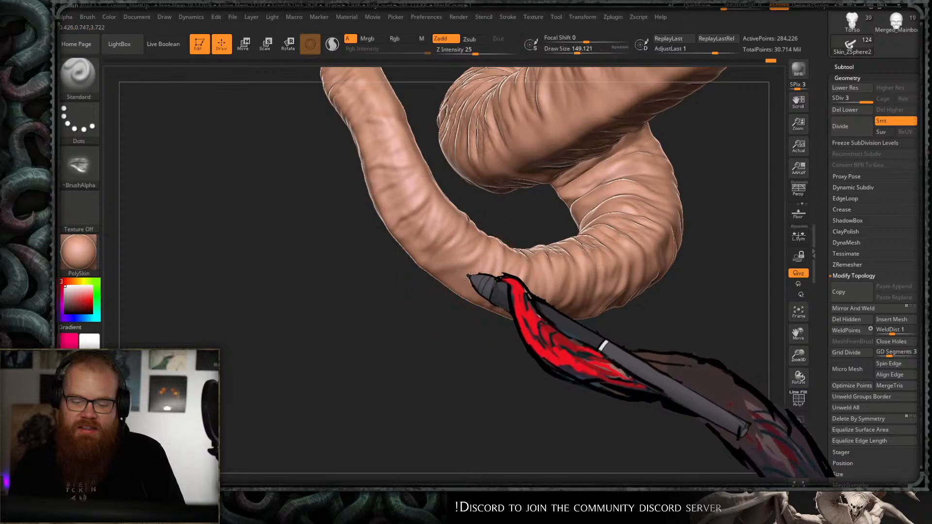
key("shift")
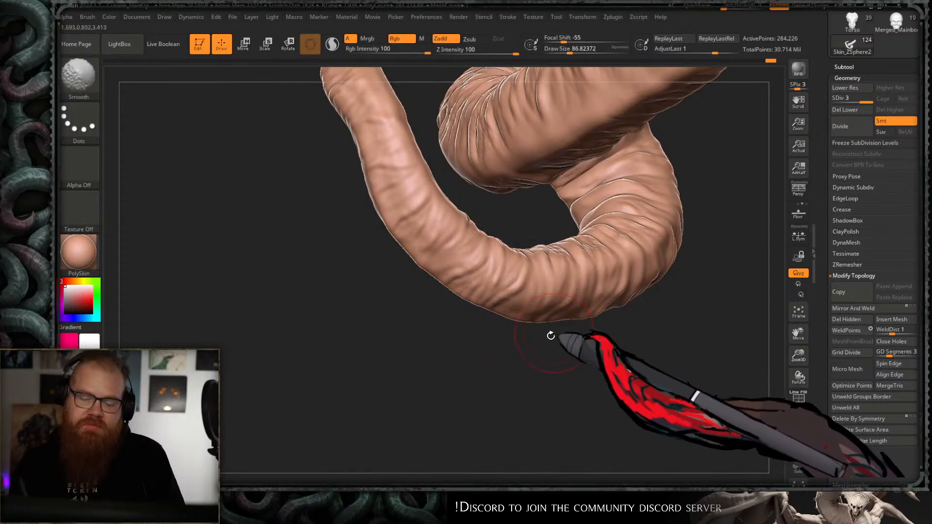
- Set the draw size to about 124 and continue the creases along the underside of the thinner bend toward the thicker coil
right_click_drag(551, 335, 301, 320)
mouse_move(474, 350)
right_mouse_down()
mouse_move(468, 308)
mouse_move(495, 304)
mouse_move(485, 337)
right_mouse_up()
mouse_move(482, 378)
right_mouse_down()
mouse_move(558, 333)
mouse_move(526, 279)
right_mouse_up()
key("s")
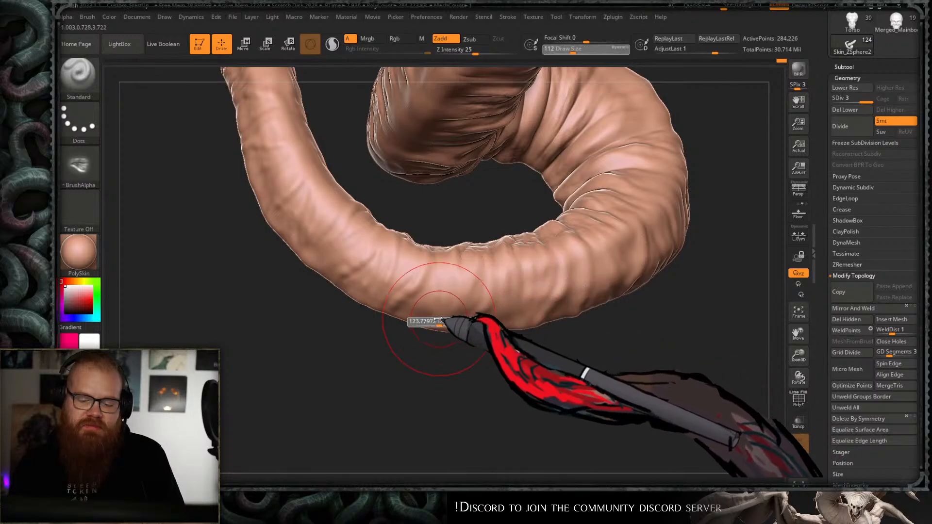
left_click_drag(441, 310, 458, 309)
right_click_drag(490, 344, 465, 313)
- Undo the last crease on the bend's underside, redo it with an adjusted draw size, and soften it at about 112
key("ctrl+z")
key("s")
left_click_drag(460, 320, 467, 320)
mouse_move(460, 321)
left_mouse_down()
mouse_move(444, 318)
mouse_move(461, 317)
left_mouse_up()
right_click_drag(461, 317, 474, 339)
key("shift")
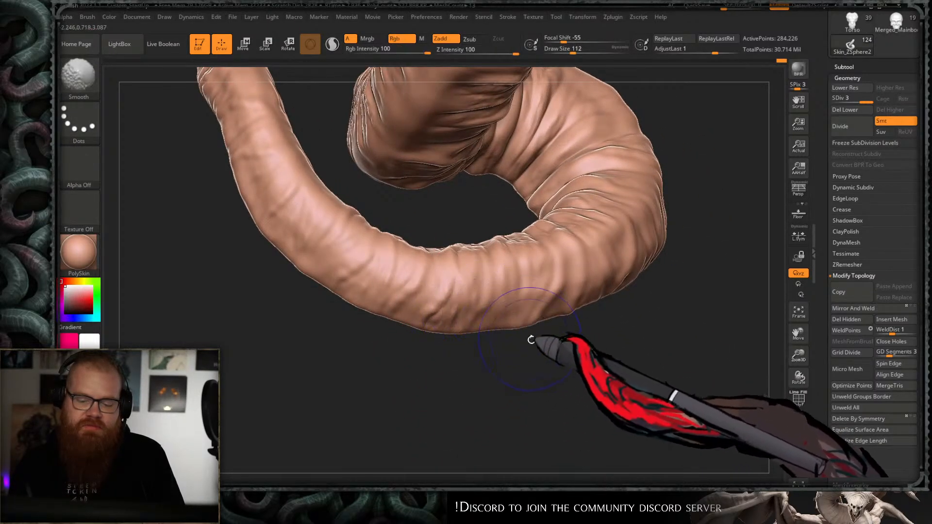
- Hide the tail's thick stretch so that only the thinner coil and the arm remain shown
mouse_move(532, 340)
right_mouse_down()
mouse_move(591, 311)
mouse_move(500, 350)
mouse_move(452, 339)
mouse_move(552, 362)
right_mouse_up()
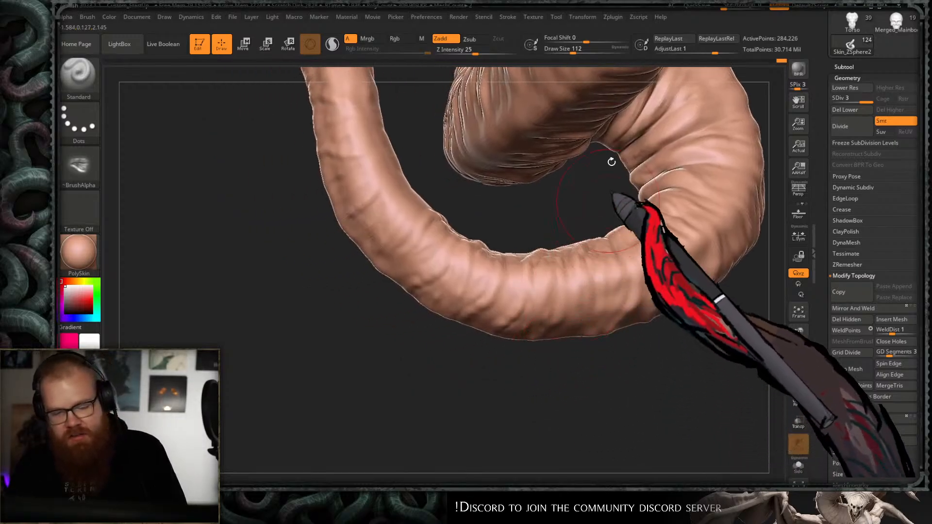
mouse_move(552, 185)
right_mouse_down()
mouse_move(544, 208)
mouse_move(689, 140)
mouse_move(682, 125)
mouse_move(714, 243)
mouse_move(672, 177)
mouse_move(687, 183)
mouse_move(670, 250)
right_mouse_up()
left_click_drag(647, 251, 525, 188, "ctrl+shift")
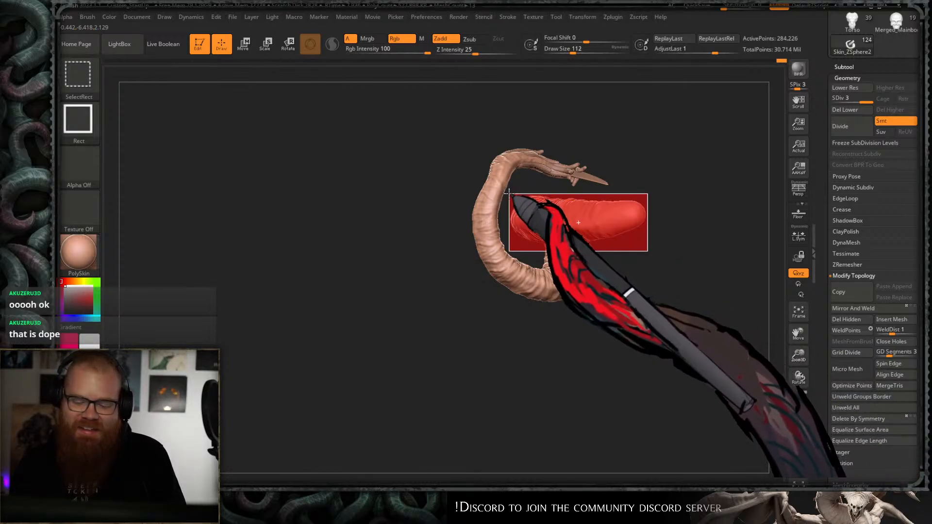
- Set the draw size to about 212, add fine wrinkles to the thinner stretch below the forearm, and soften them
mouse_move(604, 217)
right_mouse_down()
mouse_move(562, 193)
mouse_move(570, 277)
mouse_move(540, 216)
mouse_move(496, 234)
mouse_move(553, 255)
mouse_move(553, 302)
mouse_move(545, 264)
mouse_move(490, 279)
right_mouse_up()
key("bracketright")
mouse_move(496, 256)
left_mouse_down("shift")
mouse_move(493, 281)
mouse_move(493, 271)
mouse_move(526, 264)
mouse_move(491, 261)
left_mouse_up("shift")
key("s")
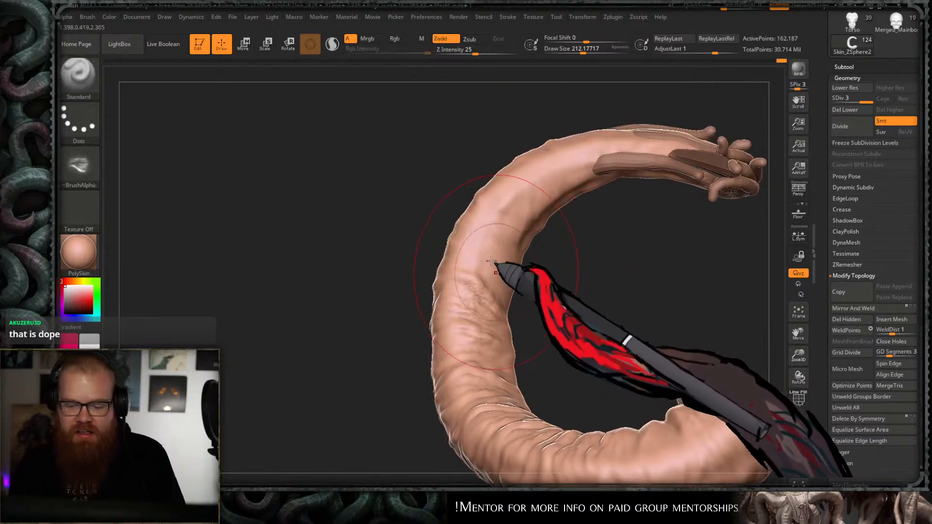
left_click_drag(540, 289, 519, 242)
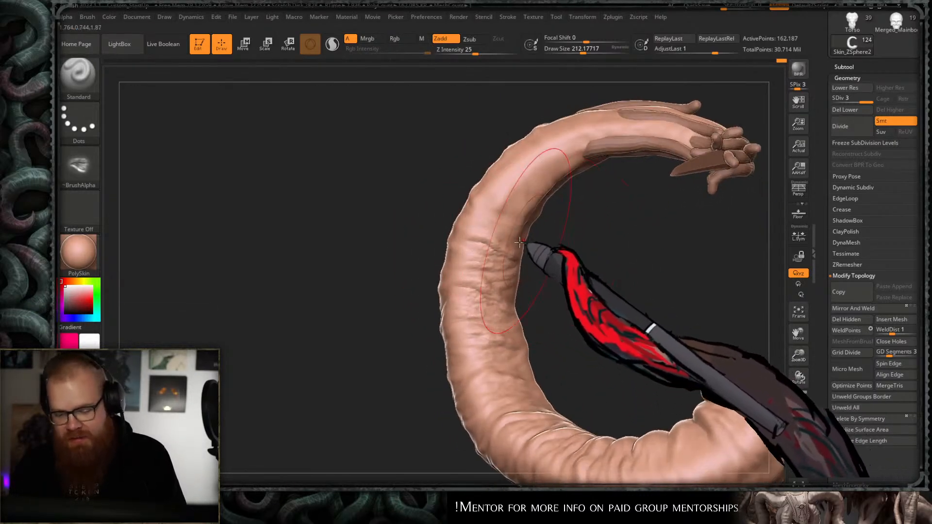
- Add wrinkles along the inner side of the thinner bend toward the forearm at a draw size of about 177
key("s")
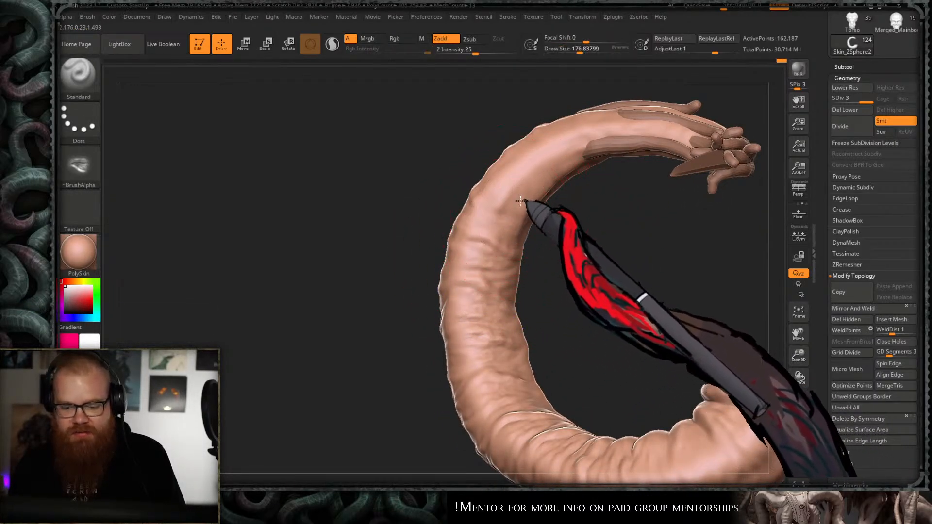
mouse_move(558, 239)
left_mouse_down()
mouse_move(507, 230)
mouse_move(536, 303)
left_mouse_up()
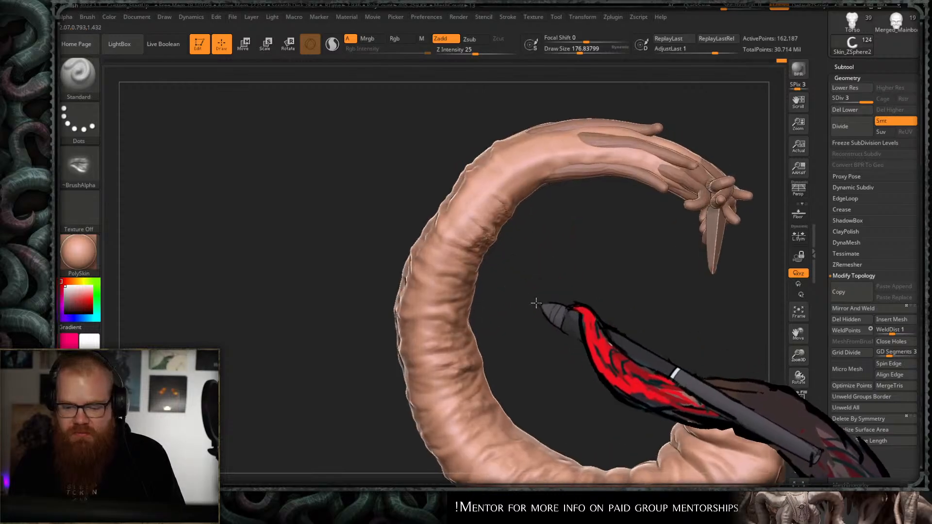
mouse_move(572, 199)
left_mouse_down()
mouse_move(541, 292)
mouse_move(530, 231)
mouse_move(533, 243)
mouse_move(534, 215)
mouse_move(561, 270)
left_mouse_up()
key("shift")
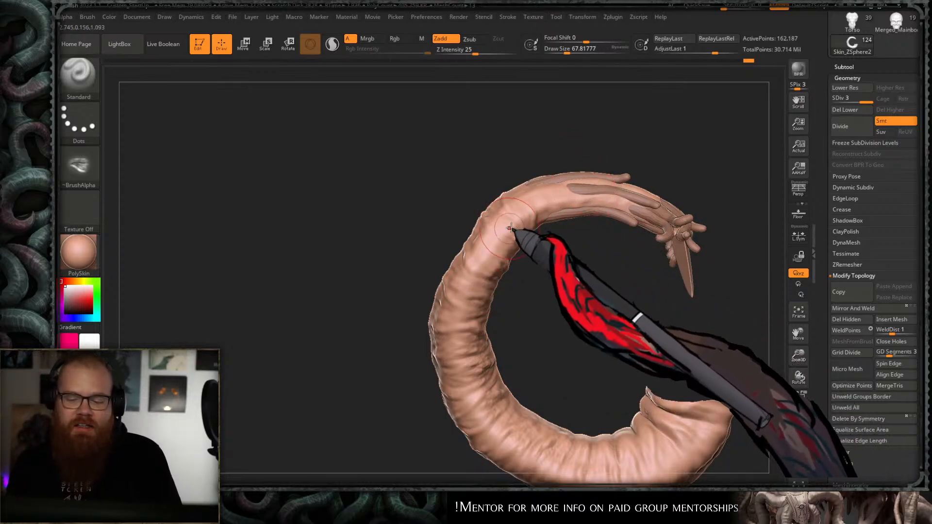
- Add wrinkles where the tail runs into the forearm, just below the tendons, at a draw size of about 182
right_click_drag(518, 230, 529, 272, "ctrl")
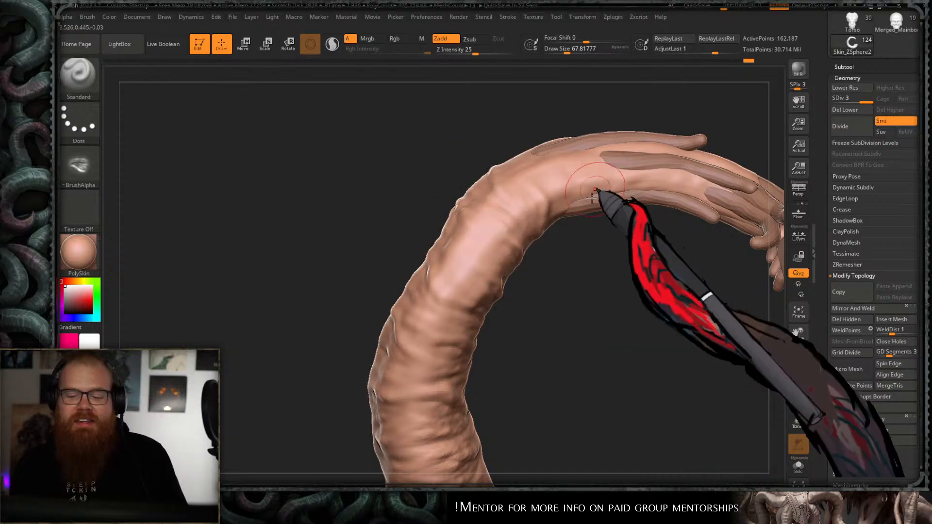
key("s")
left_click_drag(473, 258, 489, 261)
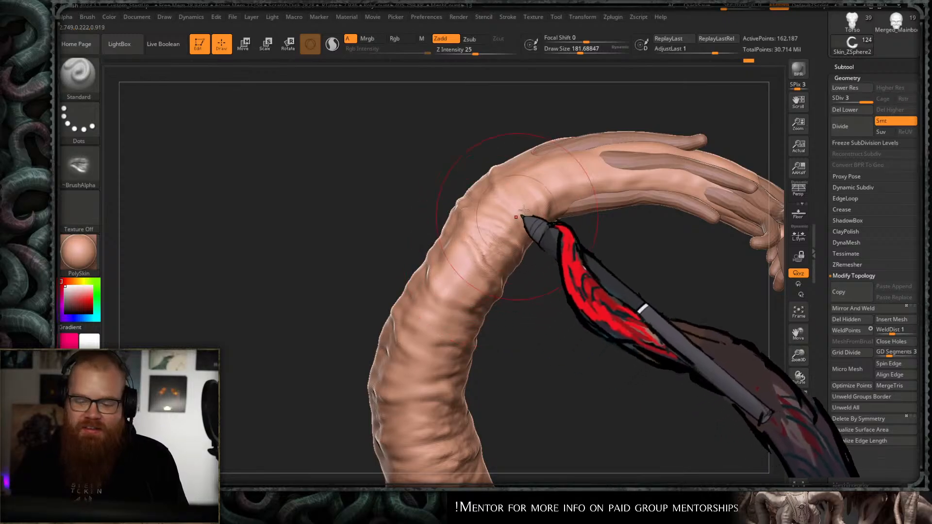
mouse_move(557, 177)
left_mouse_down()
mouse_move(620, 306)
mouse_move(587, 273)
left_mouse_up()
mouse_move(587, 274)
right_mouse_down("ctrl")
mouse_move(565, 194)
mouse_move(552, 258)
right_mouse_up("ctrl")
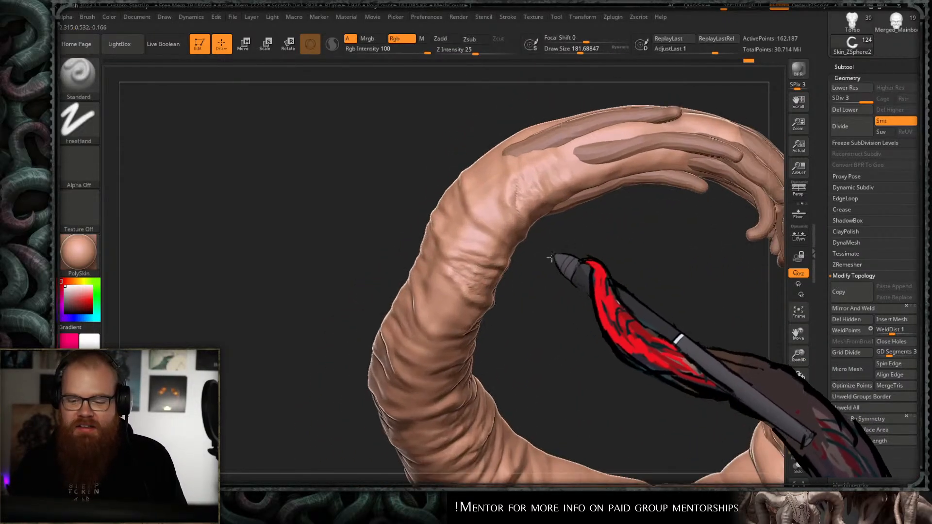
- Soften the new wrinkles and add more around the tendon ends at a draw size of about 116
key("s")
left_click_drag(491, 266, 483, 266)
mouse_move(479, 265)
left_mouse_down("shift")
mouse_move(471, 257)
mouse_move(479, 262)
left_mouse_up("shift")
left_click_drag(517, 192, 494, 179)
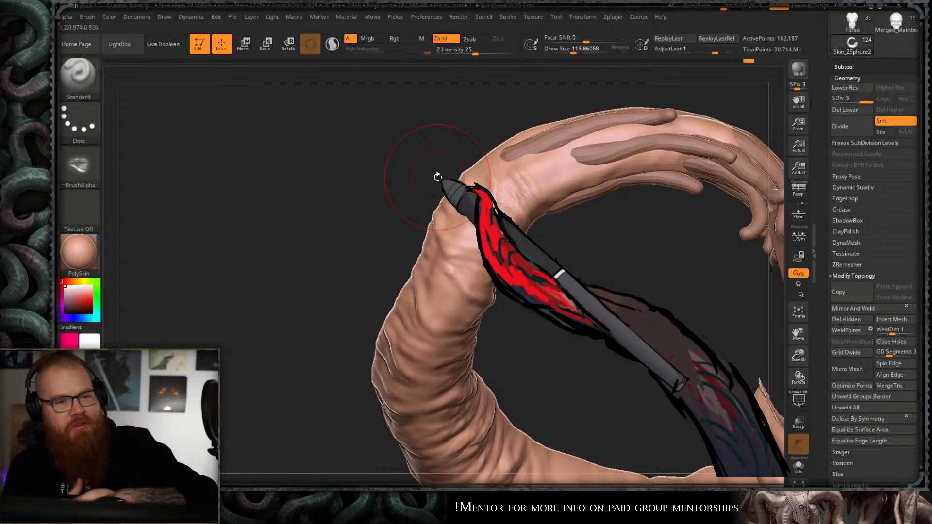
left_click_drag(578, 268, 559, 254)
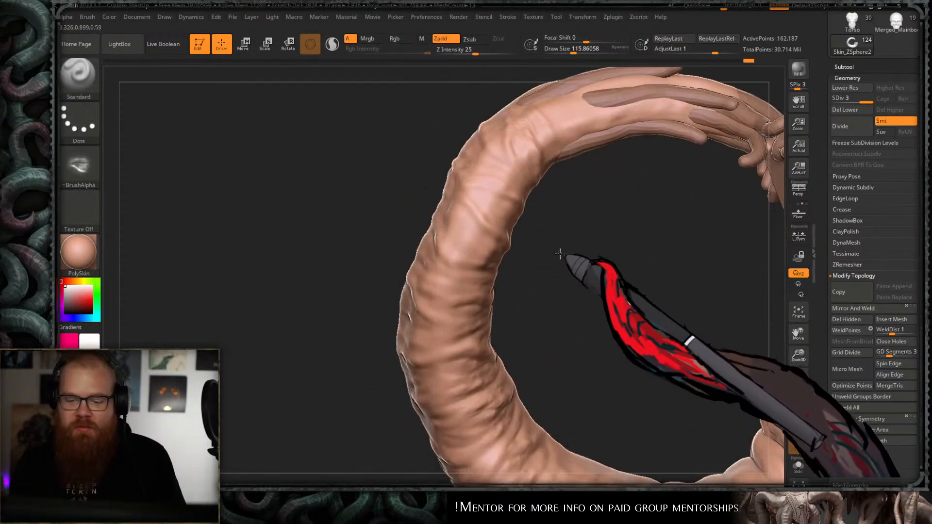
- Continue the wrinkles down the thinner bend at draw sizes of about 192, 212 and 274, and soften the harsh ones
key("s")
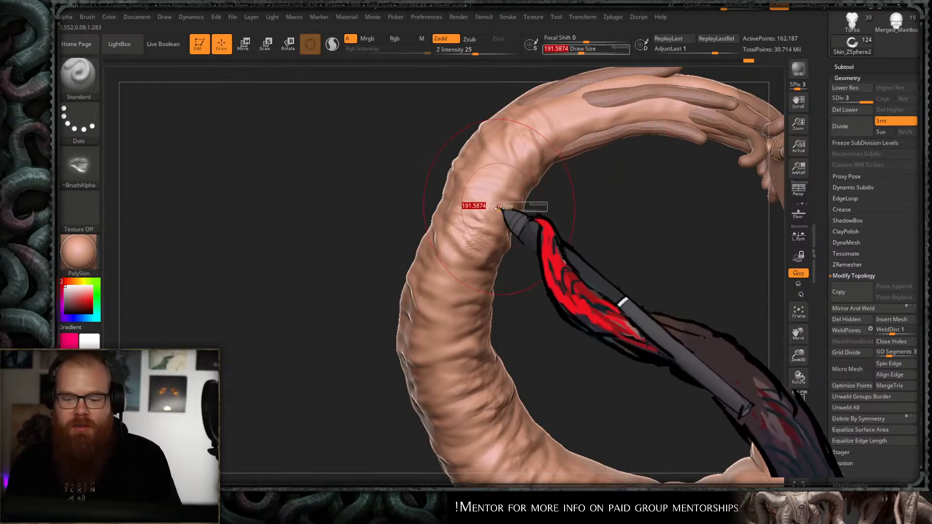
mouse_move(495, 217)
left_mouse_down("shift")
mouse_move(515, 155)
mouse_move(549, 145)
mouse_move(583, 201)
mouse_move(573, 187)
left_mouse_up("shift")
left_click_drag(461, 274, 516, 162, "shift")
mouse_move(571, 201)
left_mouse_down()
mouse_move(558, 227)
mouse_move(499, 263)
left_mouse_up()
key("s")
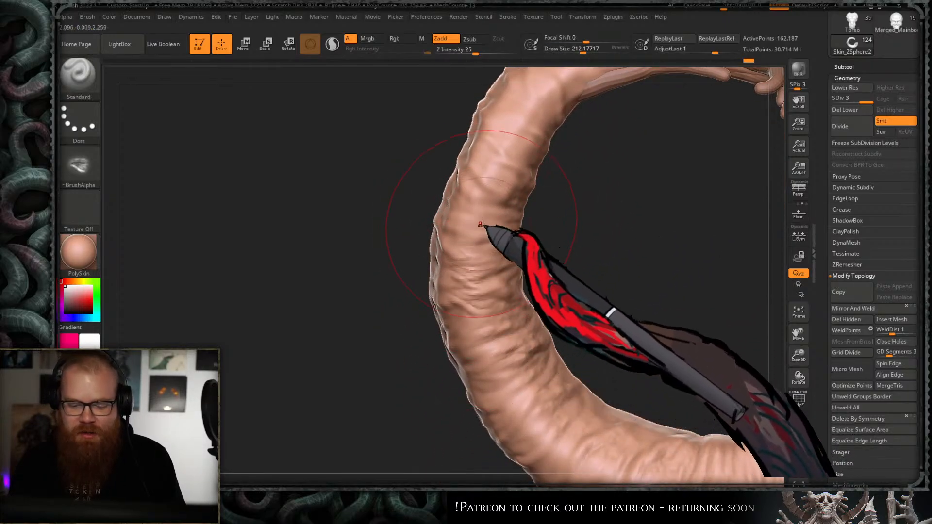
key("s")
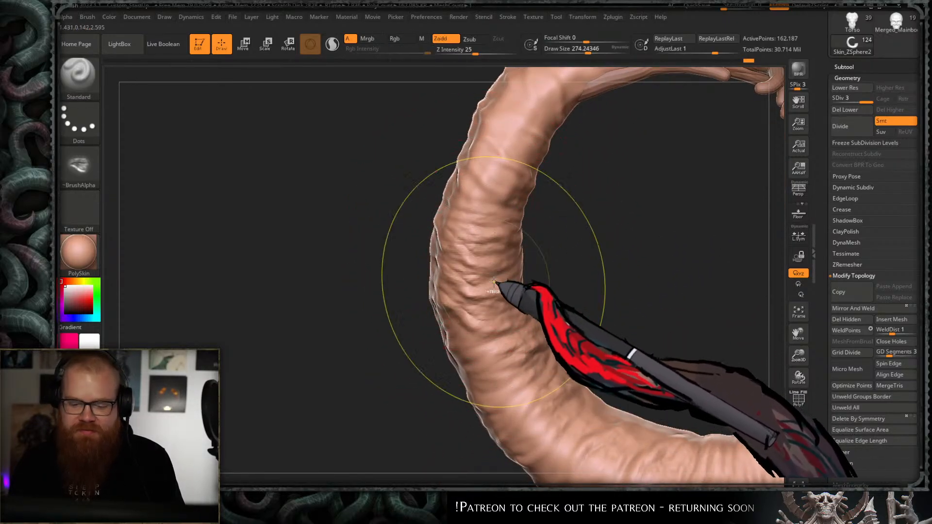
- Soften the wrinkles along the front of the thinner bend at a draw size of about 44
mouse_move(517, 291)
right_mouse_down("ctrl")
mouse_move(520, 248)
mouse_move(569, 223)
mouse_move(556, 268)
mouse_move(545, 225)
mouse_move(536, 267)
mouse_move(611, 254)
mouse_move(541, 210)
mouse_move(653, 202)
mouse_move(662, 218)
mouse_move(485, 258)
mouse_move(492, 265)
mouse_move(483, 243)
right_mouse_up("ctrl")
key("s")
left_click_drag(456, 244, 458, 243)
left_click_drag(460, 238, 470, 228, "shift")
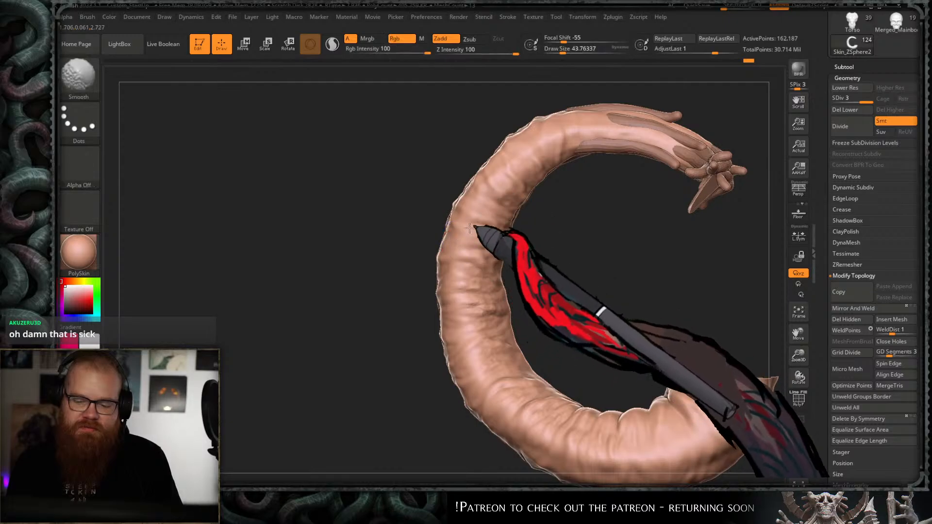
left_click_drag(535, 155, 547, 152, "shift")
mouse_move(549, 218)
right_mouse_down()
mouse_move(504, 277)
mouse_move(478, 291)
right_mouse_up()
left_click_drag(461, 269, 463, 238, "shift")
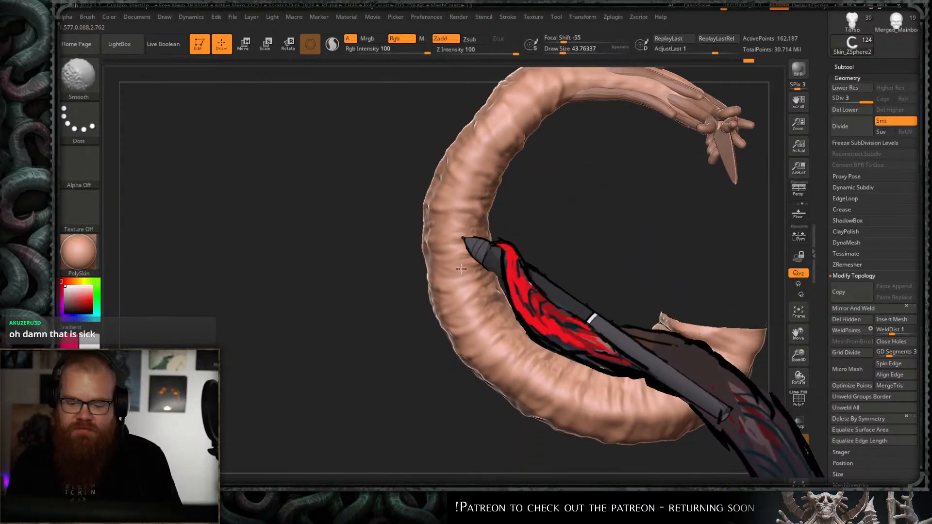
- Undo the last stroke and add wrinkles below the forearm tendon ends at a draw size of about 202
mouse_move(552, 183)
right_mouse_down()
mouse_move(548, 249)
mouse_move(663, 198)
mouse_move(614, 208)
mouse_move(608, 280)
mouse_move(505, 258)
mouse_move(510, 266)
mouse_move(500, 207)
mouse_move(523, 277)
mouse_move(537, 237)
mouse_move(552, 264)
mouse_move(597, 256)
mouse_move(597, 244)
mouse_move(588, 237)
mouse_move(566, 248)
mouse_move(539, 231)
mouse_move(510, 250)
right_mouse_up()
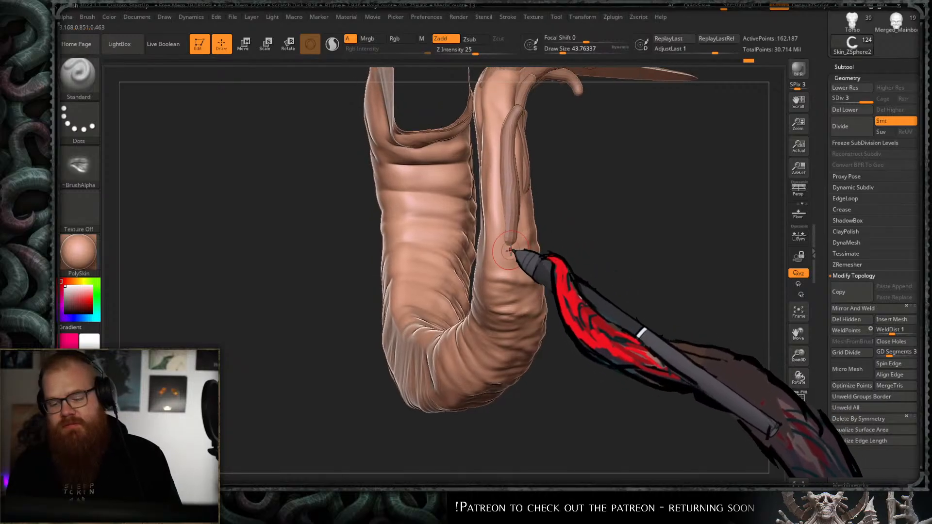
key("ctrl+z")
key("]")
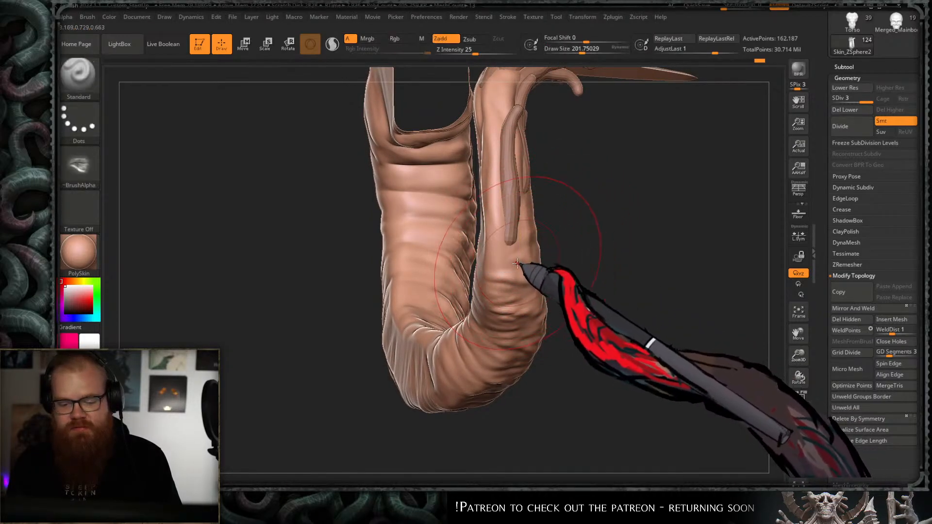
right_click_drag(558, 227, 586, 231)
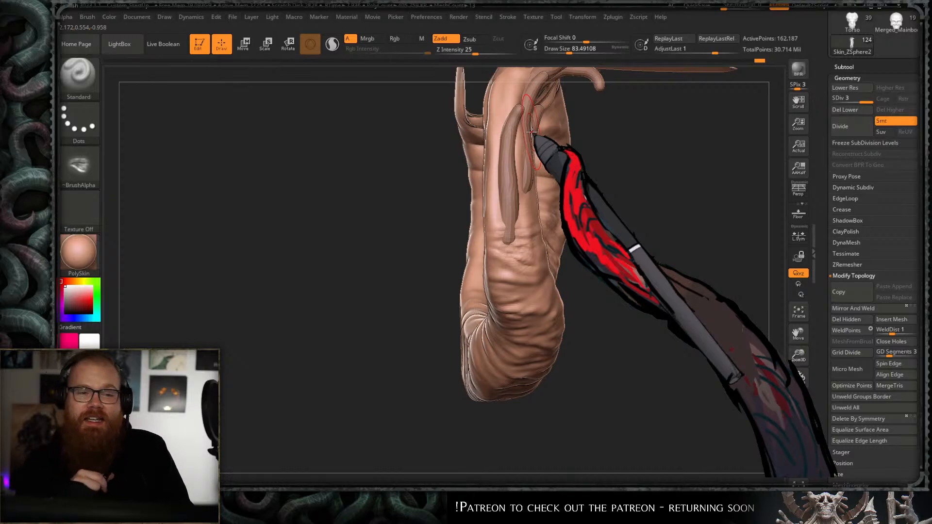
- Add wrinkles around the outer forearm tendons at a draw size of about 149, and show the hidden tail section again
mouse_move(523, 206)
right_mouse_down()
mouse_move(635, 214)
mouse_move(603, 193)
mouse_move(546, 246)
right_mouse_up()
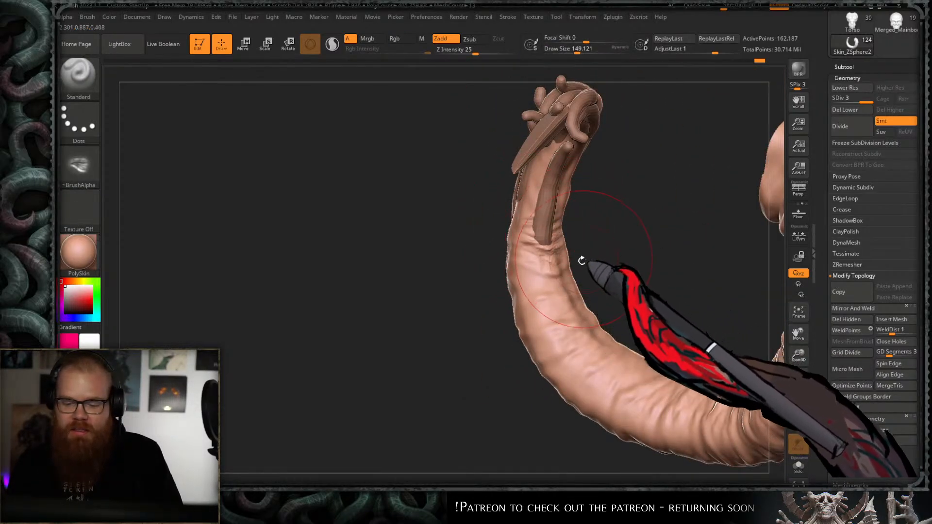
mouse_move(589, 243)
left_mouse_down()
mouse_move(650, 170)
mouse_move(589, 264)
mouse_move(634, 277)
mouse_move(636, 200)
mouse_move(564, 194)
mouse_move(524, 244)
left_mouse_up()
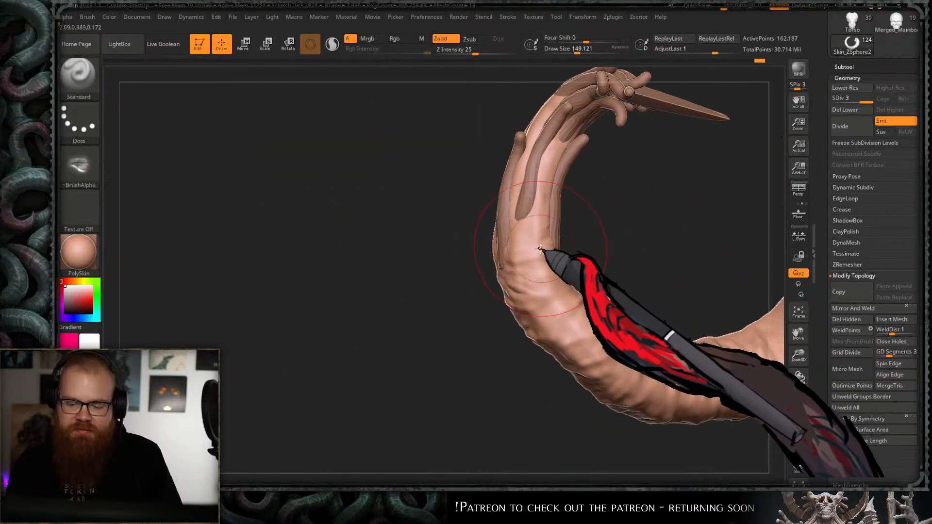
mouse_move(606, 284)
left_mouse_down()
mouse_move(676, 261)
mouse_move(651, 243)
mouse_move(631, 145)
mouse_move(639, 219)
mouse_move(631, 181)
mouse_move(609, 204)
mouse_move(674, 198)
mouse_move(689, 72)
mouse_move(679, 154)
mouse_move(652, 218)
left_mouse_up()
key("s")
left_click_drag(569, 243, 546, 242)
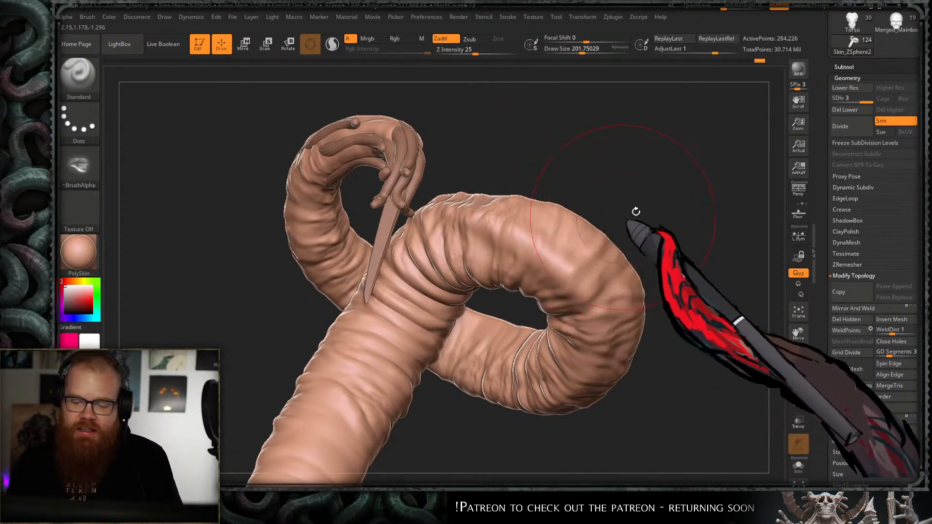
- Add wrinkles to the outer side of the thick coil's bend at draw sizes of about 212 and 274
left_click_drag(635, 212, 501, 364)
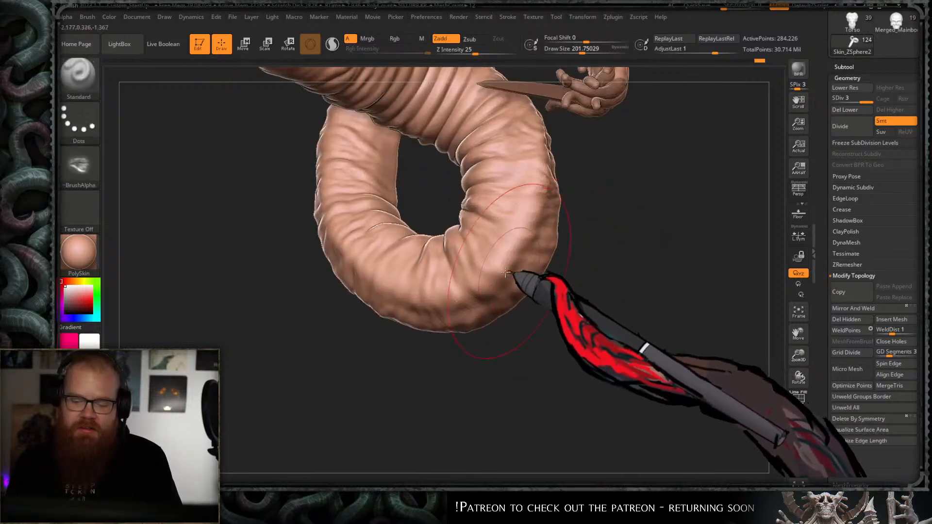
left_click_drag(505, 273, 498, 296)
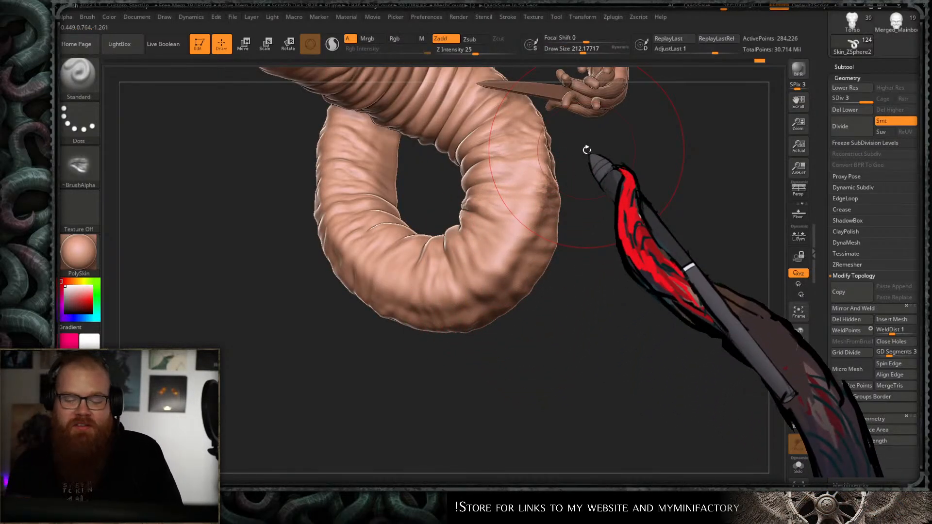
left_click_drag(468, 339, 499, 334)
key("]")
mouse_move(500, 269)
left_mouse_down()
mouse_move(557, 267)
mouse_move(495, 344)
left_mouse_up()
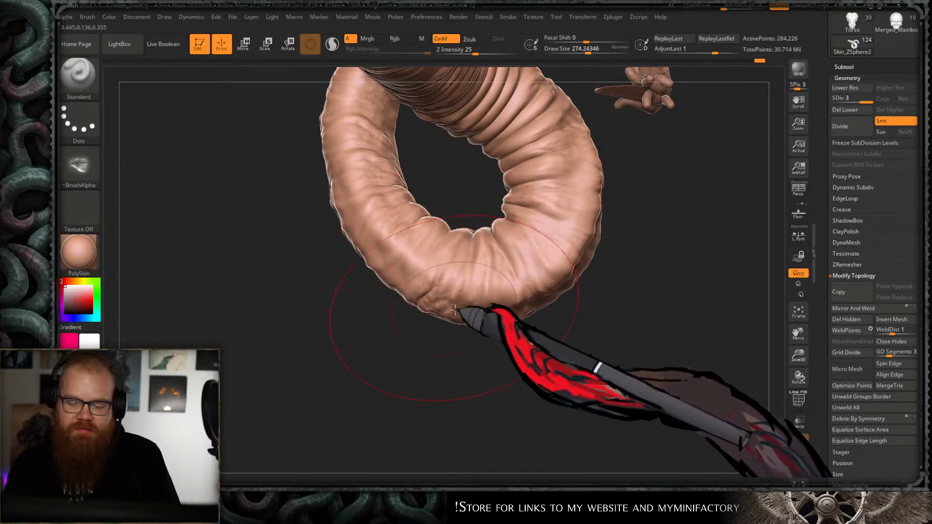
- Reduce the draw size to about 94 and add smaller creases along the underside of the coil
left_click_drag(455, 309, 489, 340)
key("[")
key("[")
key("[")
left_click_drag(447, 312, 521, 308)
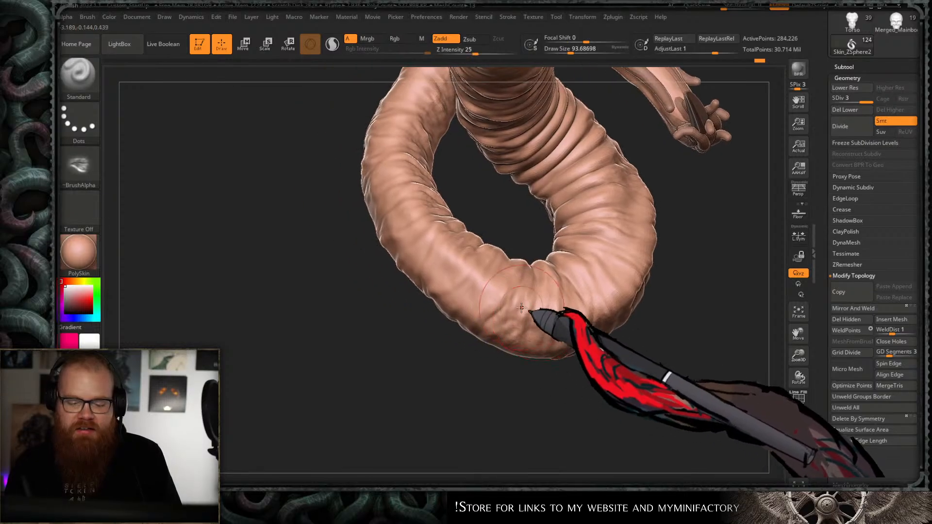
- Set the draw size to about 172 and continue the creases along the coil below the overlapping tail stretch
left_click_drag(491, 212, 572, 176)
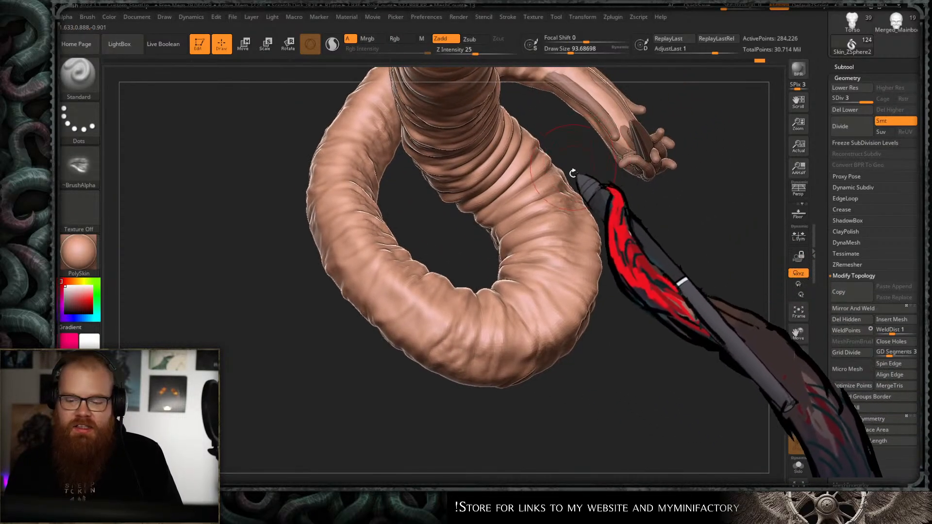
left_click_drag(577, 251, 523, 249)
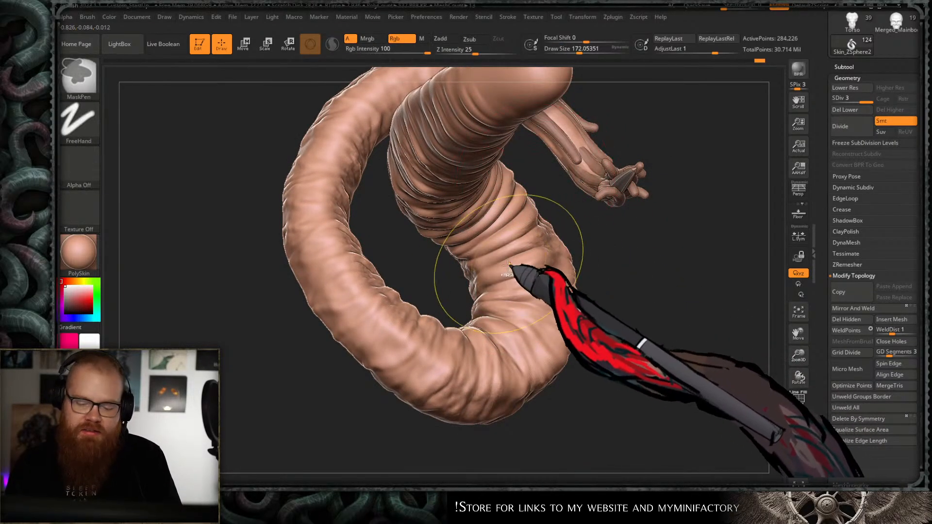
left_click_drag(505, 249, 512, 206)
key("ctrl")
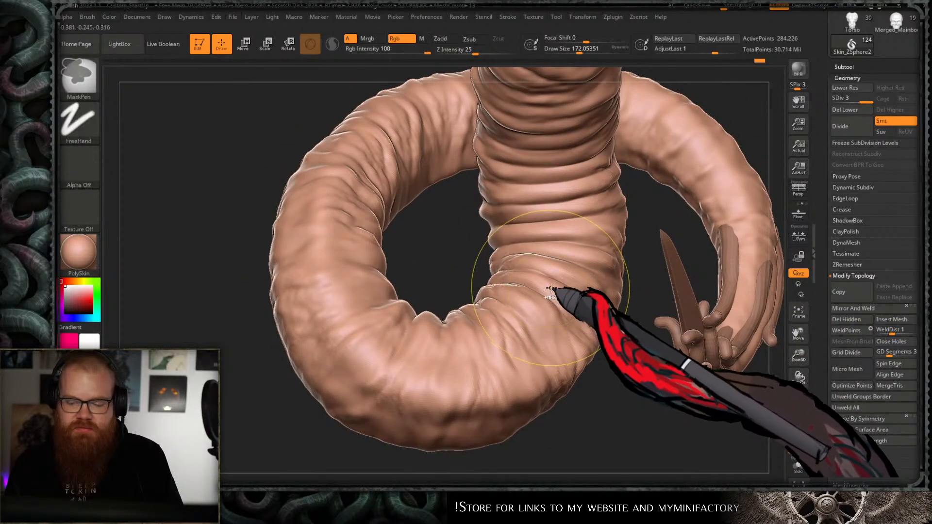
- Undo the last wrinkle on the thick rising stretch made at about 245, and redo it at a draw size of about 293
mouse_move(589, 286)
left_mouse_down()
mouse_move(592, 271)
mouse_move(572, 260)
mouse_move(630, 104)
mouse_move(618, 198)
mouse_move(589, 265)
mouse_move(532, 238)
left_mouse_up()
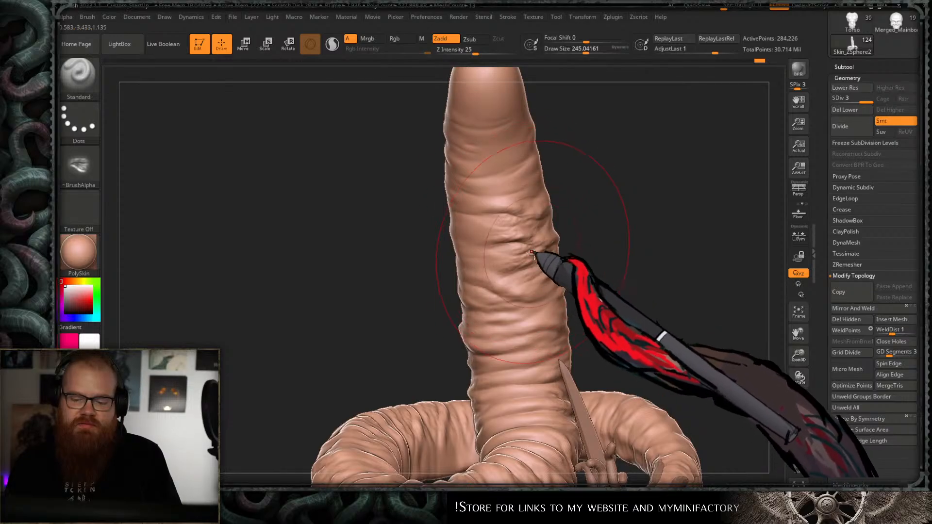
key("ctrl+z")
right_click_drag(552, 271, 530, 245)
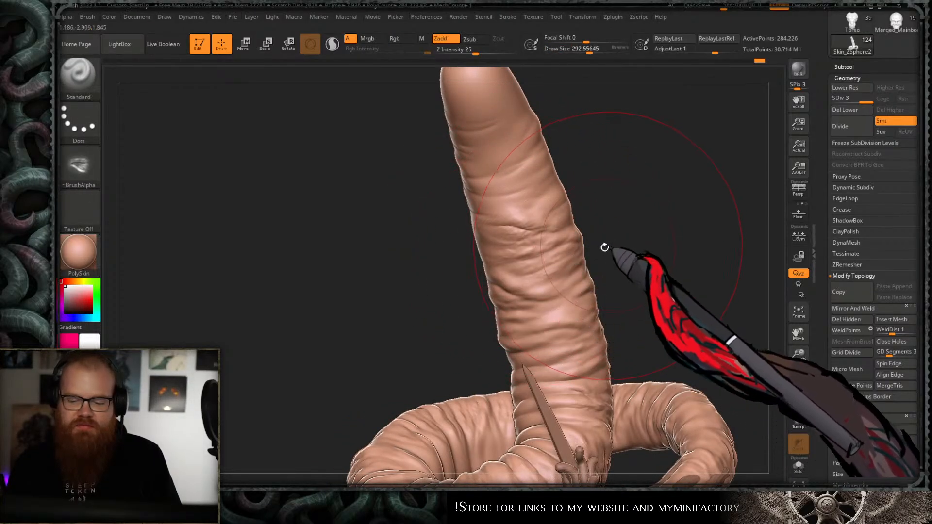
left_click_drag(528, 242, 527, 242)
- Add wrinkles to the other side of the thick rising stretch at draw sizes of about 234 and 293
mouse_move(593, 228)
right_mouse_down()
mouse_move(640, 252)
mouse_move(566, 212)
mouse_move(585, 186)
mouse_move(580, 285)
right_mouse_up()
key("s")
left_click_drag(475, 248, 481, 248)
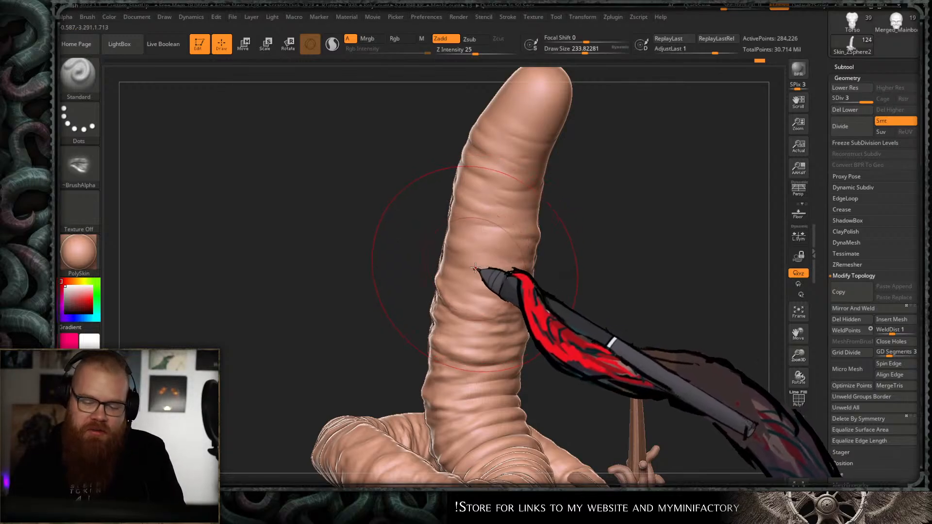
left_click_drag(472, 267, 480, 257)
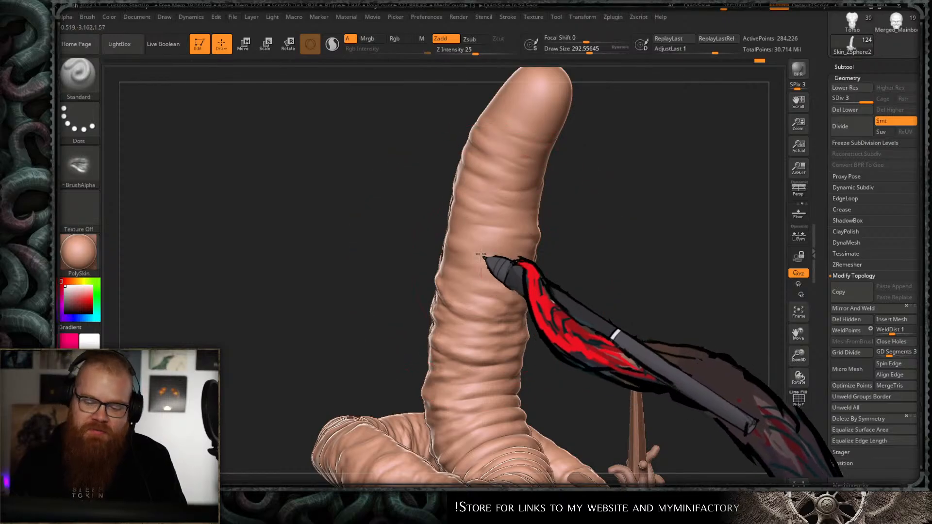
- Undo the last two strokes on the thick rising stretch, and rework its middle wrinkles with smoothing at a draw size of about 140
mouse_move(504, 260)
left_mouse_down("shift")
mouse_move(475, 287)
mouse_move(479, 281)
left_mouse_up("shift")
key("s")
key("ctrl+z")
key("ctrl+z")
key("s")
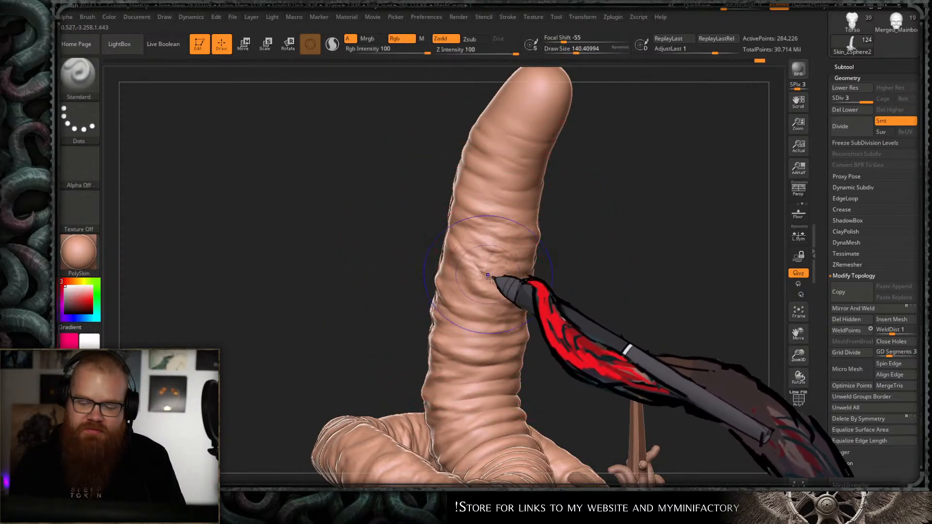
mouse_move(560, 281)
left_mouse_down("alt")
mouse_move(511, 273)
mouse_move(499, 280)
mouse_move(499, 249)
left_mouse_up("alt")
- Switch to the GIO soft fold brush and set its draw size to about 68 for the coil's thick bend
mouse_move(524, 264)
right_mouse_down("ctrl")
mouse_move(558, 312)
mouse_move(531, 225)
right_mouse_up("ctrl")
mouse_move(603, 171)
right_mouse_down()
mouse_move(584, 160)
mouse_move(573, 117)
right_mouse_up()
right_click_drag(619, 199, 684, 209)
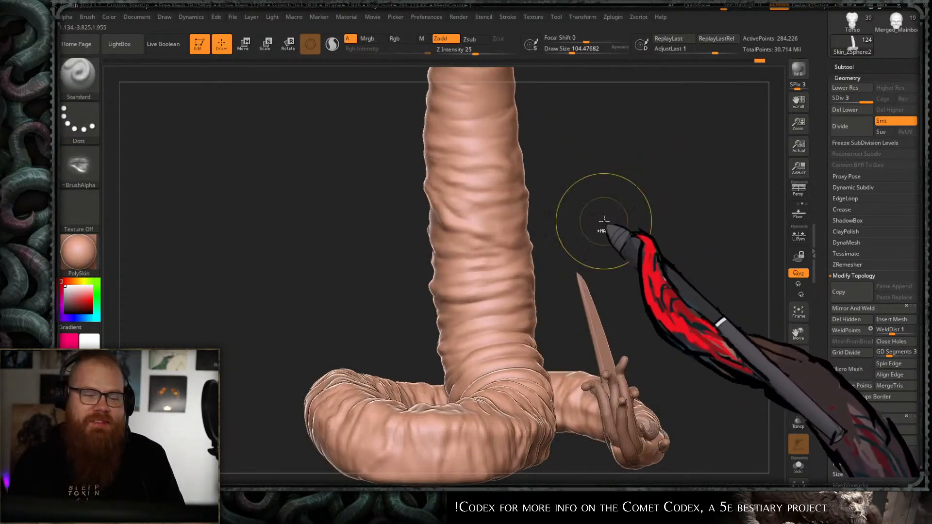
right_click_drag(604, 228, 589, 258, "ctrl")
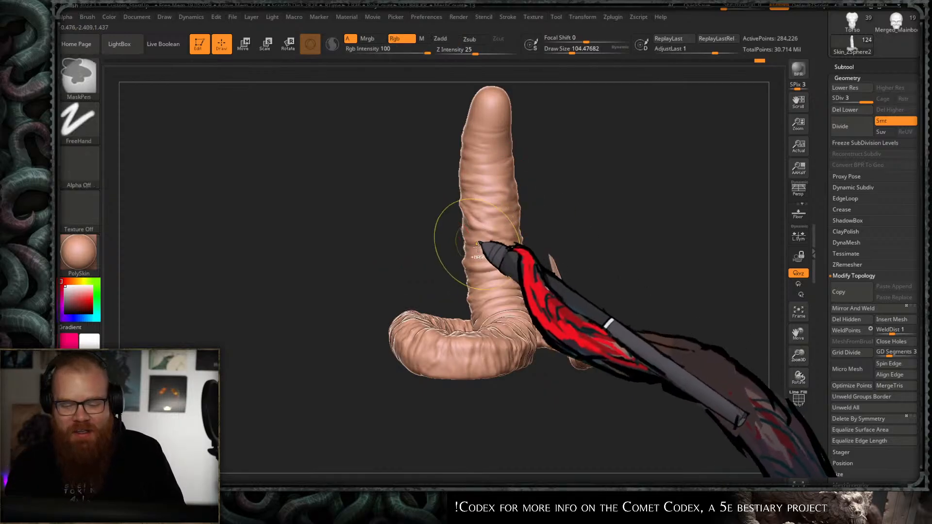
right_click_drag(447, 229, 505, 214, "ctrl")
right_click_drag(553, 169, 580, 253)
right_click_drag(556, 192, 619, 163)
key("b")
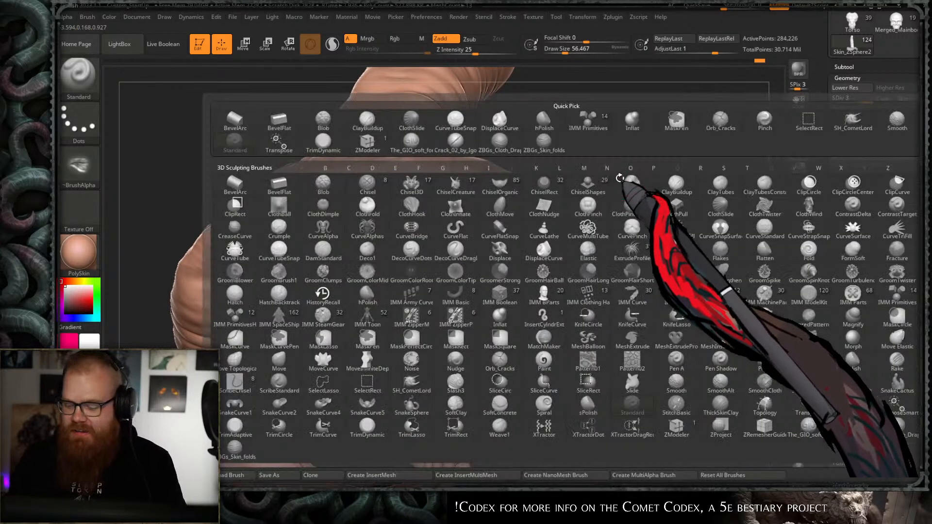
left_click(811, 457)
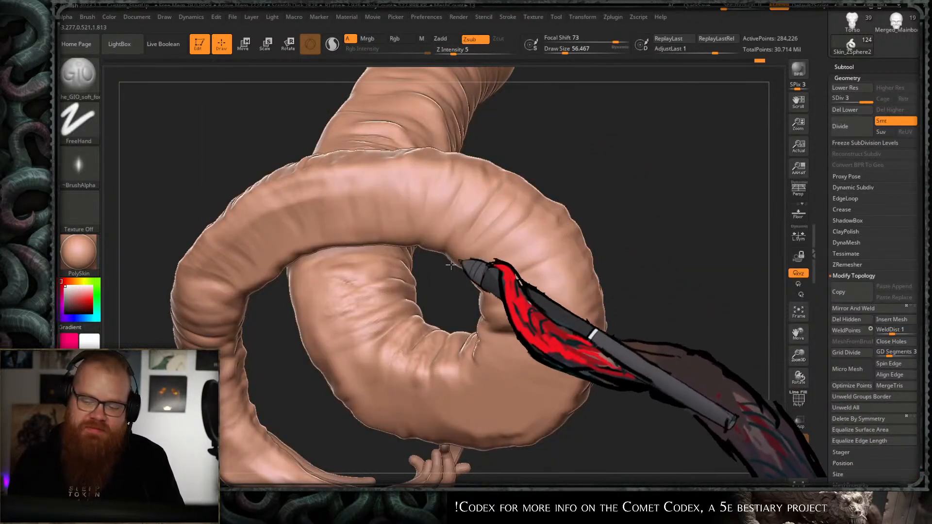
key("bracketright")
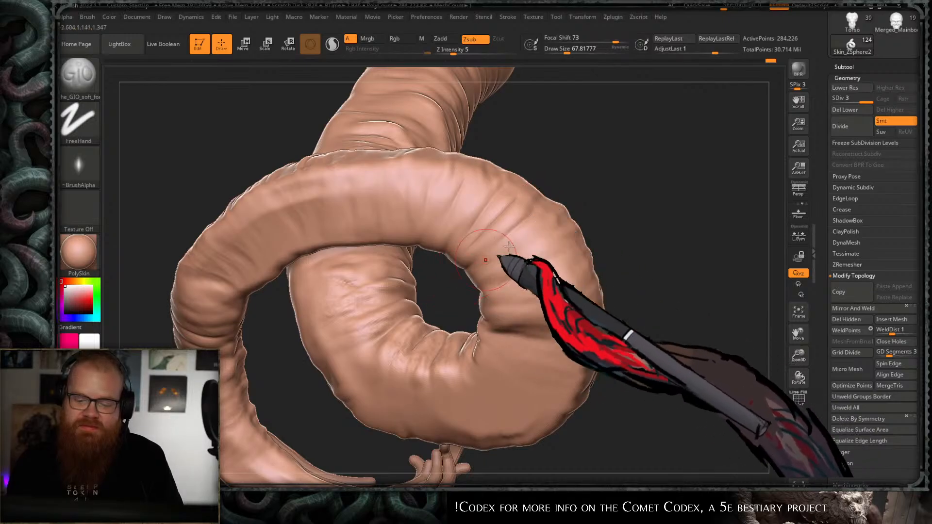
- Add soft folds across the coil's thick outer bend and blend them with Smooth at a draw size of about 80
mouse_move(505, 247)
right_mouse_down()
mouse_move(621, 213)
mouse_move(618, 270)
mouse_move(533, 307)
mouse_move(491, 312)
mouse_move(482, 266)
right_mouse_up()
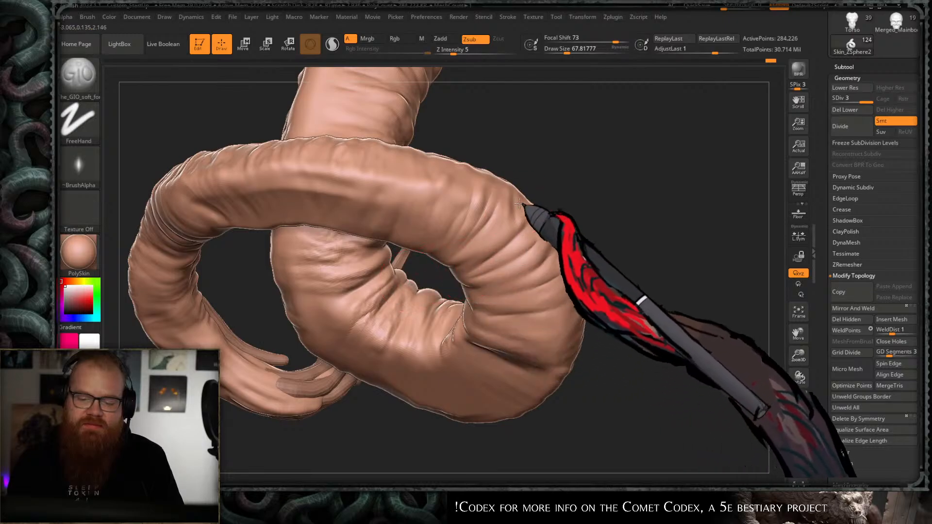
key("shift")
left_click_drag(519, 216, 474, 264, "shift")
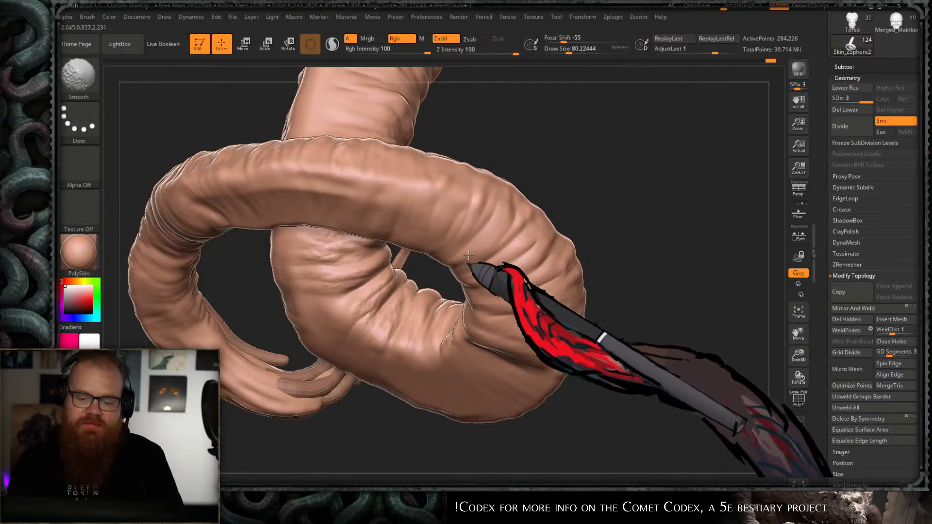
left_click_drag(458, 187, 437, 202)
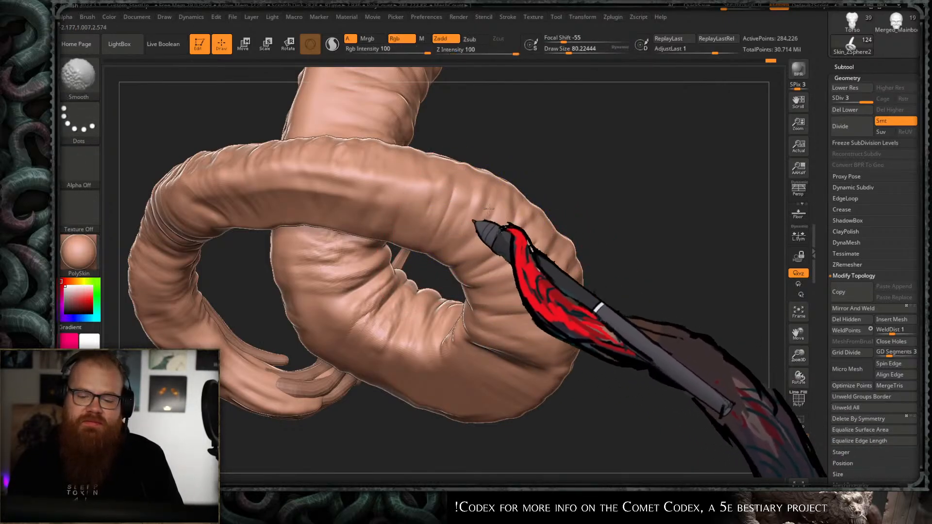
mouse_move(602, 203)
left_mouse_down()
mouse_move(631, 208)
mouse_move(644, 303)
mouse_move(630, 233)
mouse_move(566, 267)
mouse_move(463, 275)
left_mouse_up()
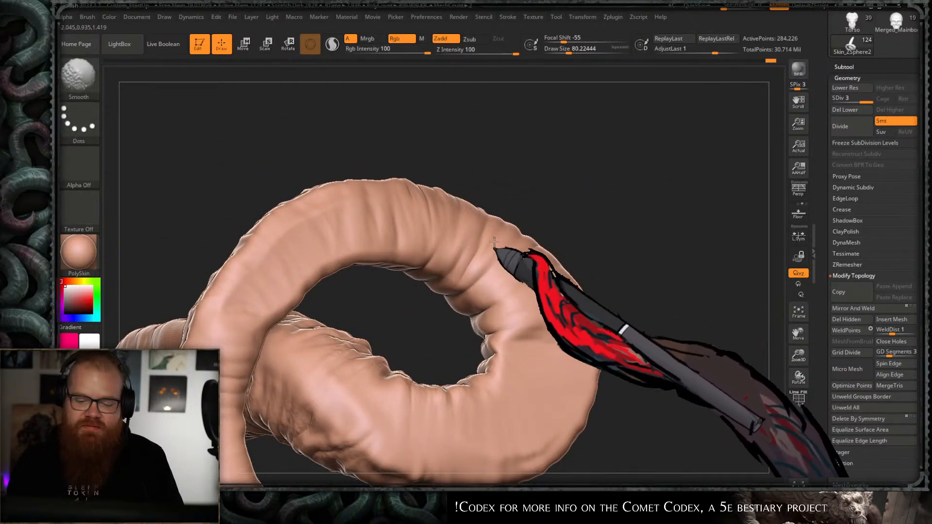
left_click_drag(505, 307, 546, 262)
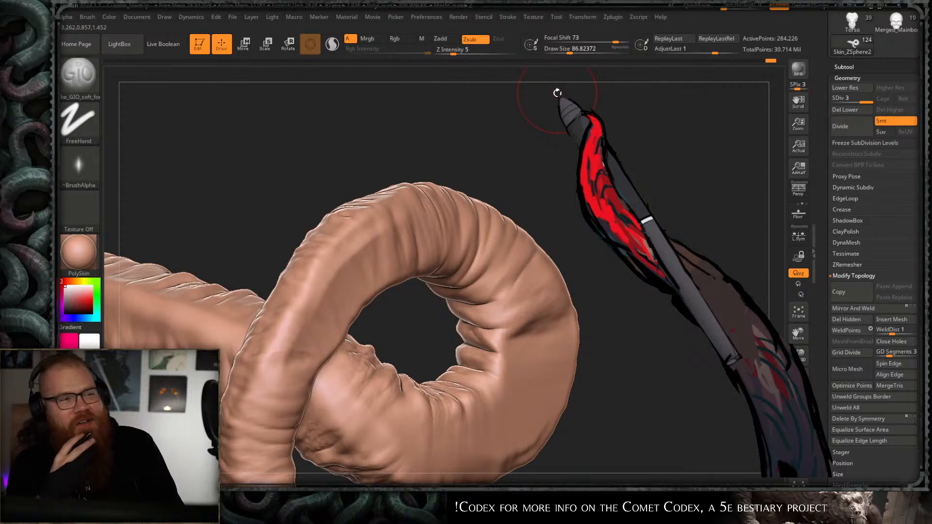
- Carve finer folds across the coil's outer bend at a draw size of about 65 and soften them with Smooth at about 83
mouse_move(636, 277)
left_mouse_down()
mouse_move(641, 225)
mouse_move(612, 197)
mouse_move(643, 191)
mouse_move(661, 214)
mouse_move(482, 250)
left_mouse_up()
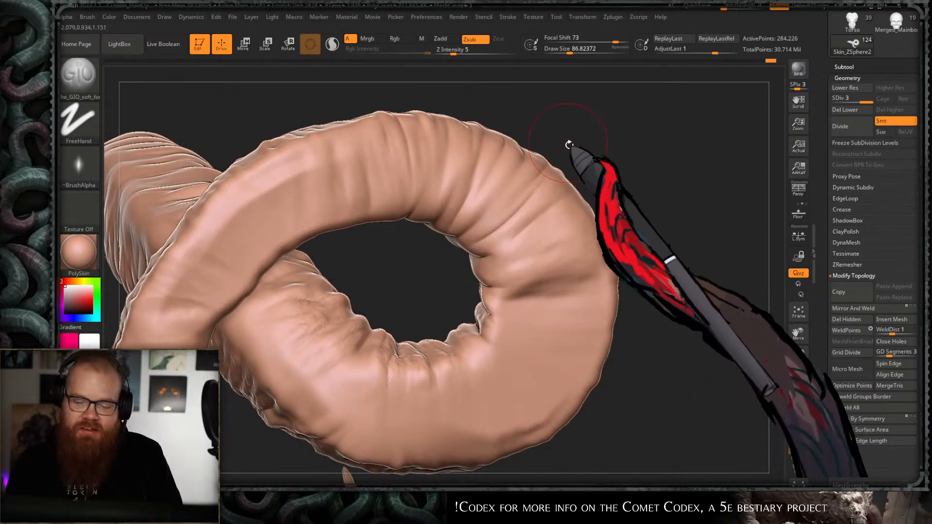
key("s")
mouse_move(520, 220)
left_mouse_down()
mouse_move(545, 203)
mouse_move(560, 214)
left_mouse_up()
left_click_drag(645, 229, 610, 181)
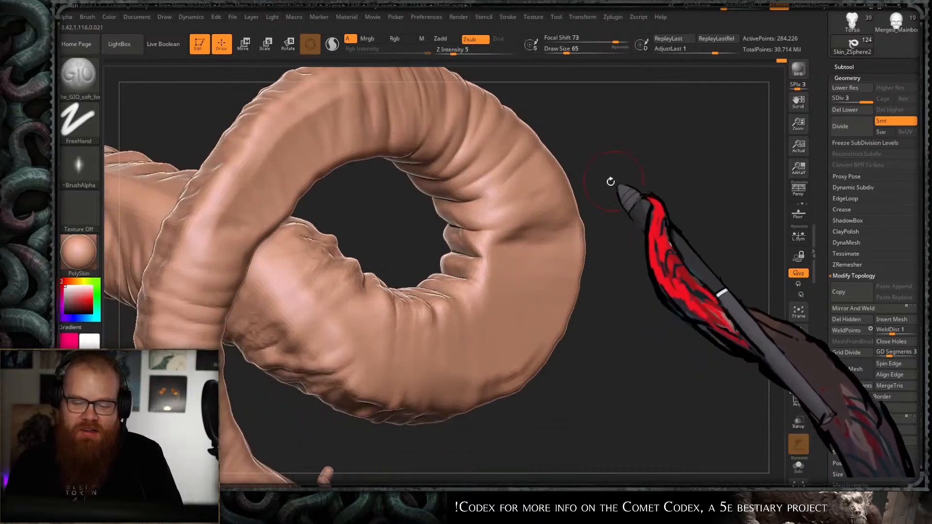
key("s")
left_click_drag(495, 218, 532, 208)
left_click_drag(537, 209, 551, 202, "shift")
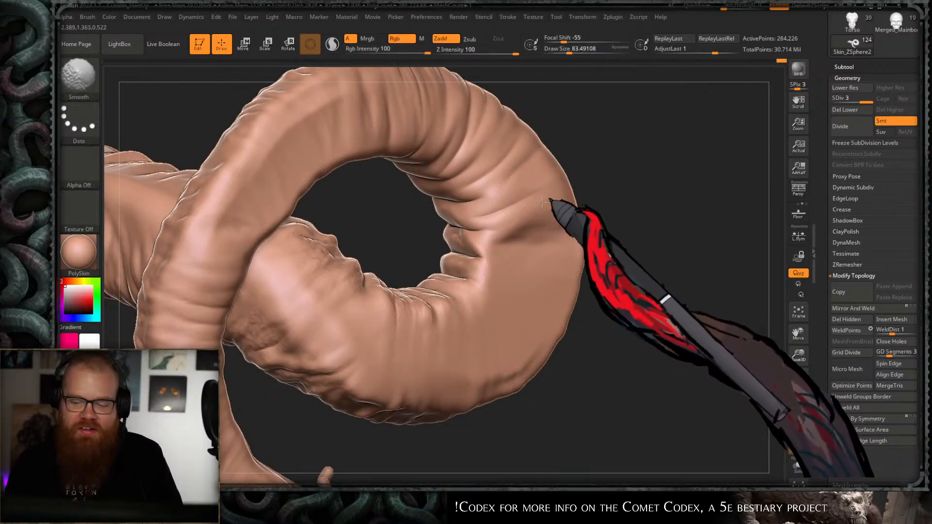
- Undo the deep crease made at a draw size of about 104 on the outer bend, and rework the surrounding folds with softer strokes
mouse_move(615, 209)
left_mouse_down()
mouse_move(613, 239)
mouse_move(580, 237)
mouse_move(572, 219)
mouse_move(587, 213)
left_mouse_up()
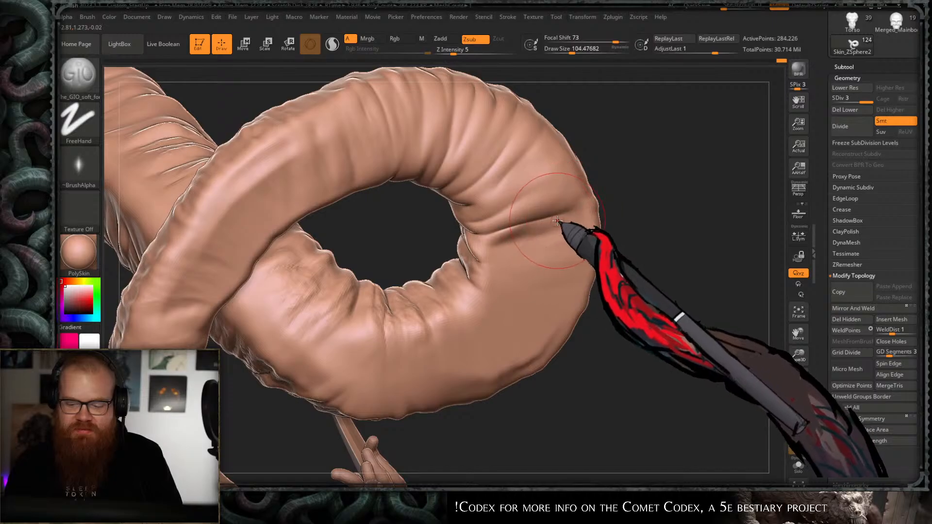
key("ctrl+z")
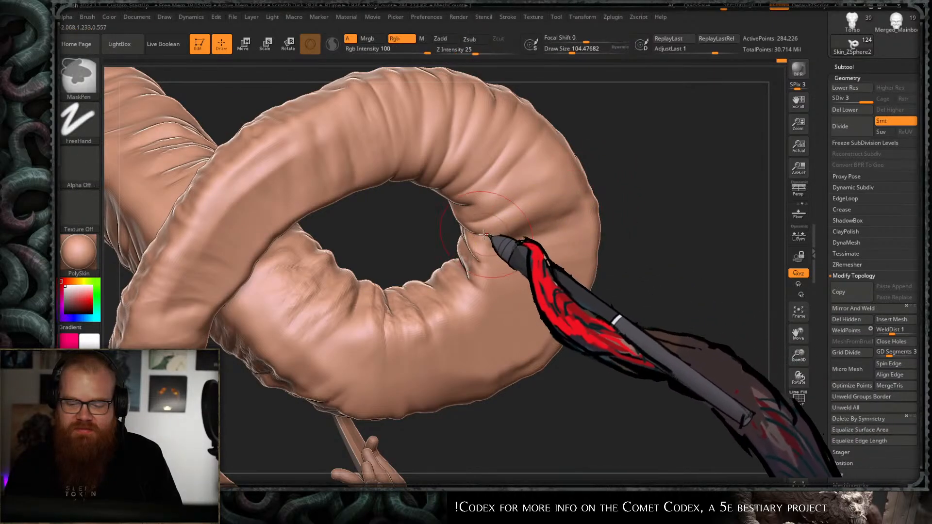
mouse_move(495, 243)
left_mouse_down()
mouse_move(582, 210)
mouse_move(566, 182)
left_mouse_up()
mouse_move(563, 204)
left_mouse_down("shift")
mouse_move(528, 226)
mouse_move(621, 162)
mouse_move(522, 266)
left_mouse_up("shift")
left_click_drag(534, 197, 507, 269)
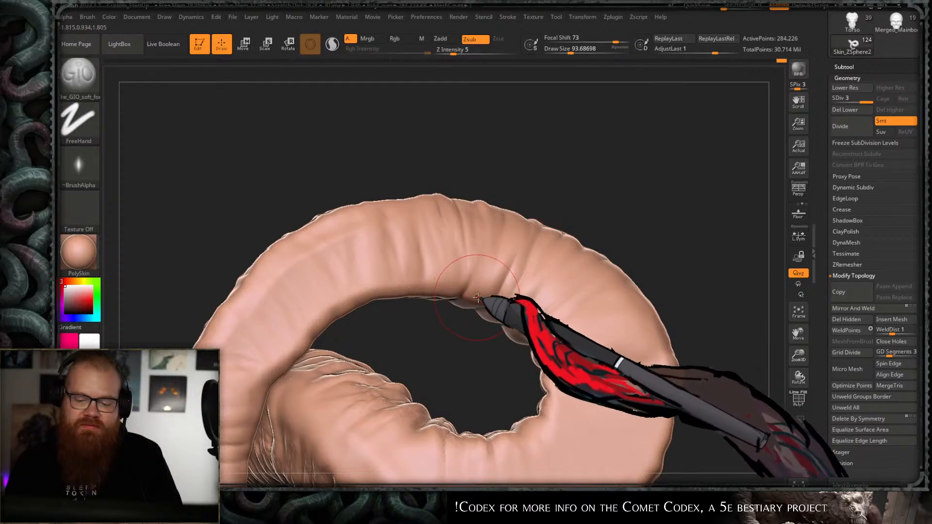
- Extend the folds over the coil's upper curve and inner edge at a draw size of about 94, smoothing them into the surface
left_click_drag(496, 208, 476, 293, "shift")
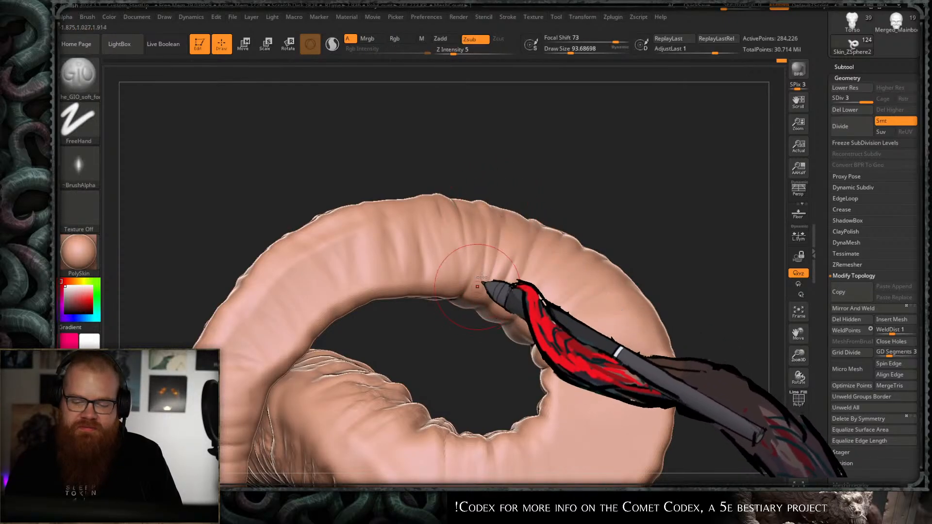
mouse_move(491, 258)
left_mouse_down()
mouse_move(614, 263)
mouse_move(539, 226)
left_mouse_up()
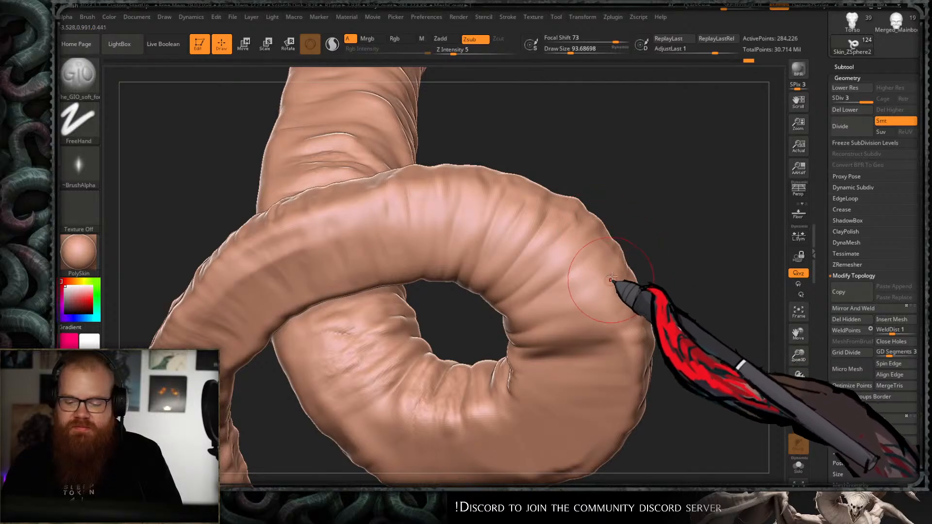
key("shift")
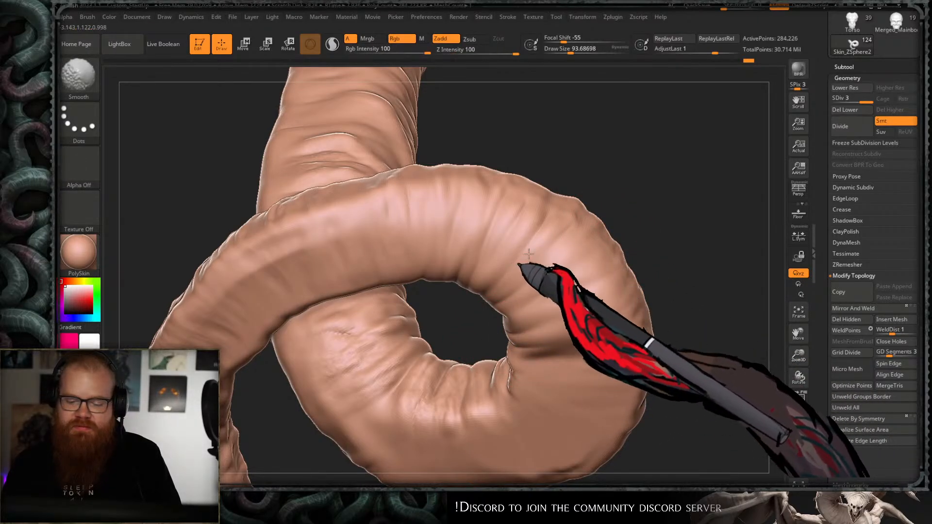
mouse_move(670, 252)
left_mouse_down()
mouse_move(697, 246)
mouse_move(666, 193)
mouse_move(666, 291)
mouse_move(613, 333)
mouse_move(591, 249)
left_mouse_up()
key("shift")
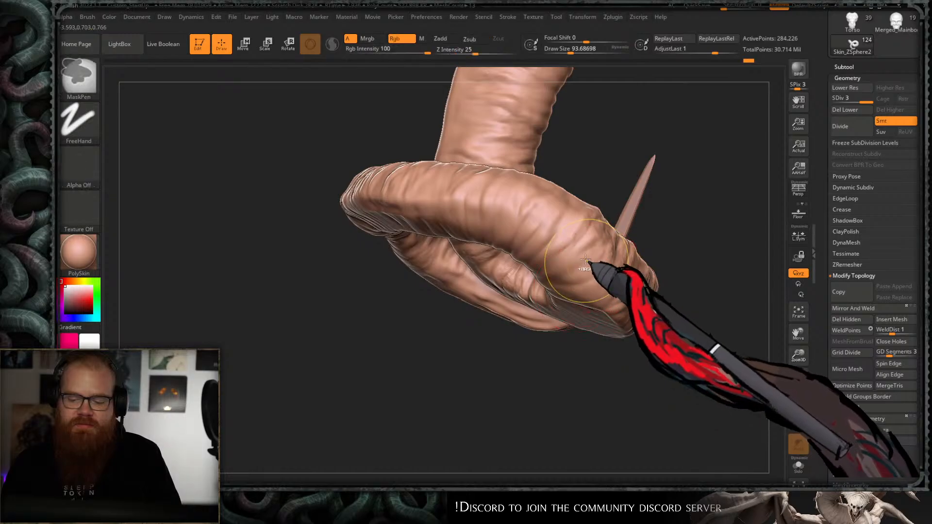
- Switch to the ClayBuildup brush at a draw size of about 37 and start building small ridges on the thick rising stretch
right_click_drag(573, 272, 668, 259, "ctrl")
mouse_move(719, 237)
right_mouse_down()
mouse_move(723, 220)
mouse_move(687, 322)
mouse_move(697, 200)
mouse_move(674, 273)
right_mouse_up()
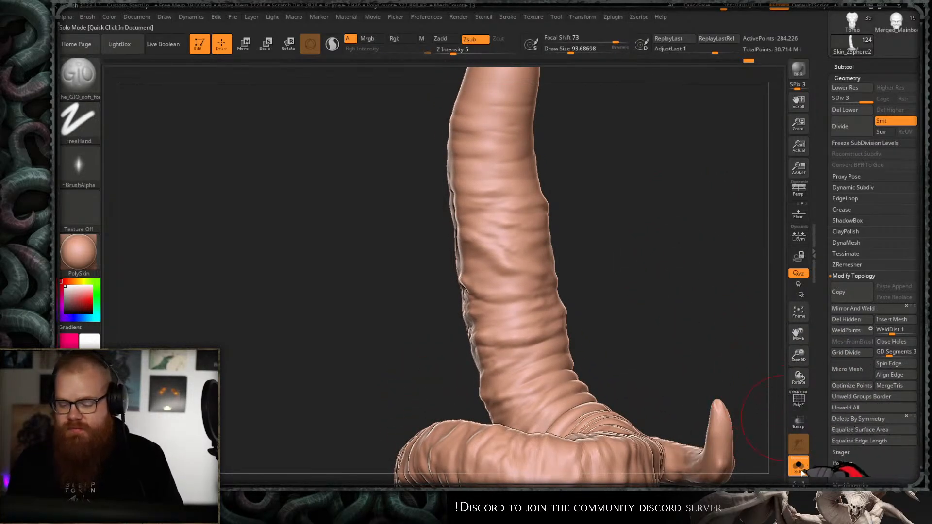
mouse_move(728, 375)
right_mouse_down()
mouse_move(645, 246)
mouse_move(660, 170)
mouse_move(637, 170)
mouse_move(560, 214)
mouse_move(626, 322)
right_mouse_up()
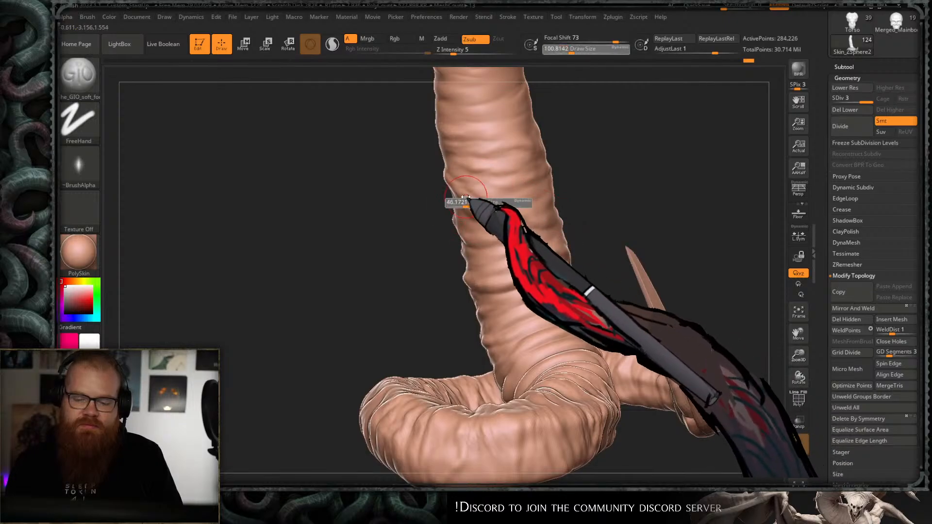
key("shift")
mouse_move(558, 167)
right_mouse_down()
mouse_move(647, 142)
mouse_move(602, 155)
right_mouse_up()
right_click_drag(519, 206, 452, 243)
key("b")
key("c")
key("b")
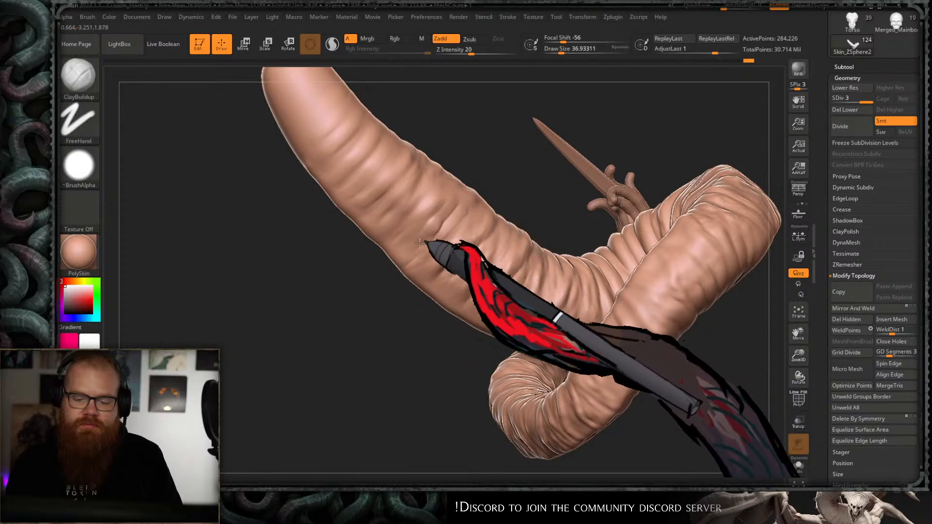
key("shift")
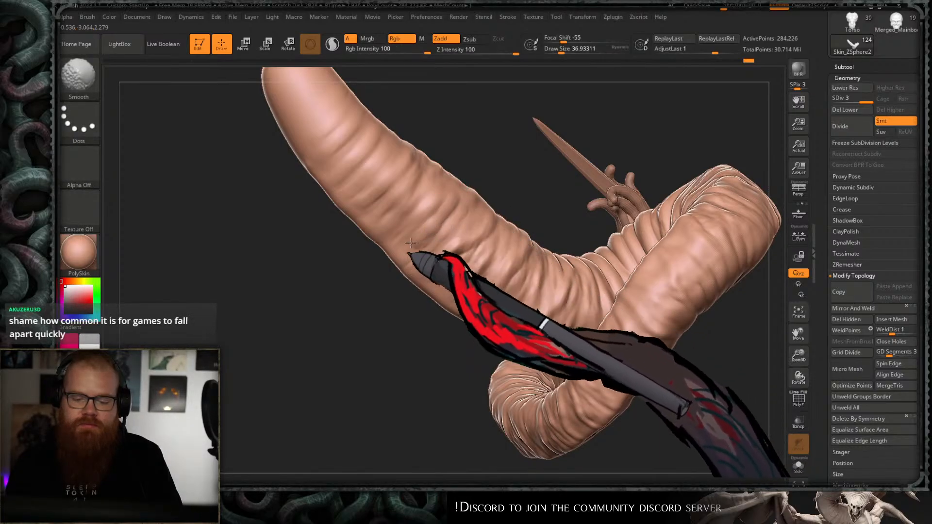
- Set the draw size to about 46 and build up and smooth wrinkle ridges along the middle of the thick rising stretch
mouse_move(461, 213)
right_mouse_down()
mouse_move(545, 243)
mouse_move(414, 364)
mouse_move(454, 291)
mouse_move(401, 355)
mouse_move(479, 257)
right_mouse_up()
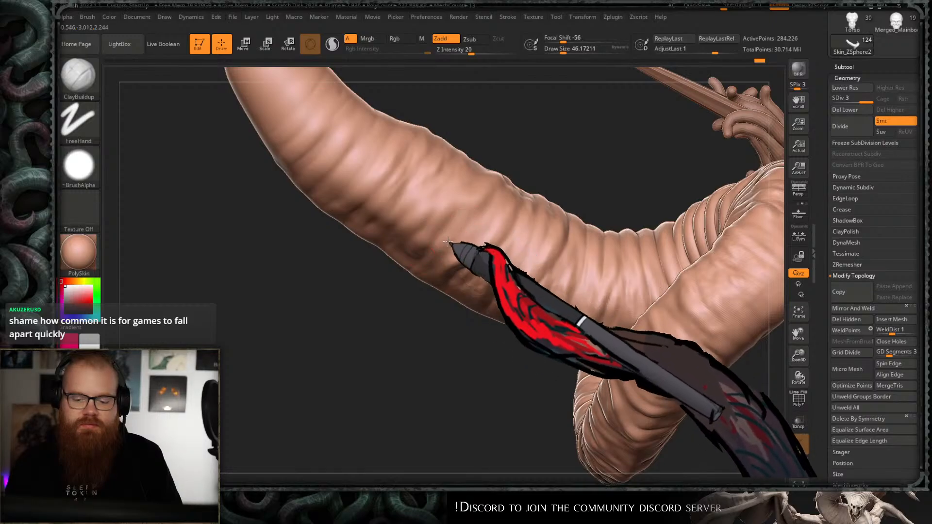
key("shift")
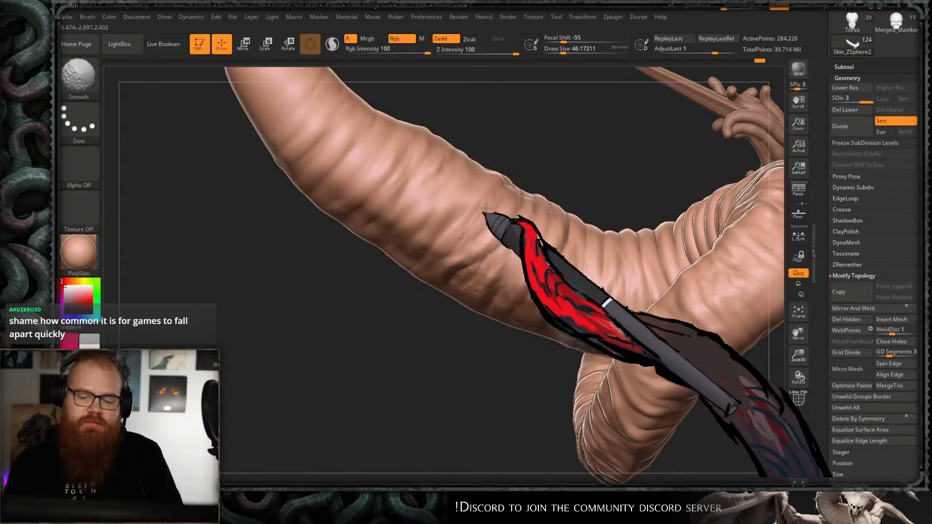
mouse_move(465, 218)
right_mouse_down()
mouse_move(447, 273)
mouse_move(450, 258)
mouse_move(435, 251)
mouse_move(483, 265)
mouse_move(484, 234)
mouse_move(558, 223)
mouse_move(478, 297)
mouse_move(649, 198)
mouse_move(512, 244)
right_mouse_up()
key("shift")
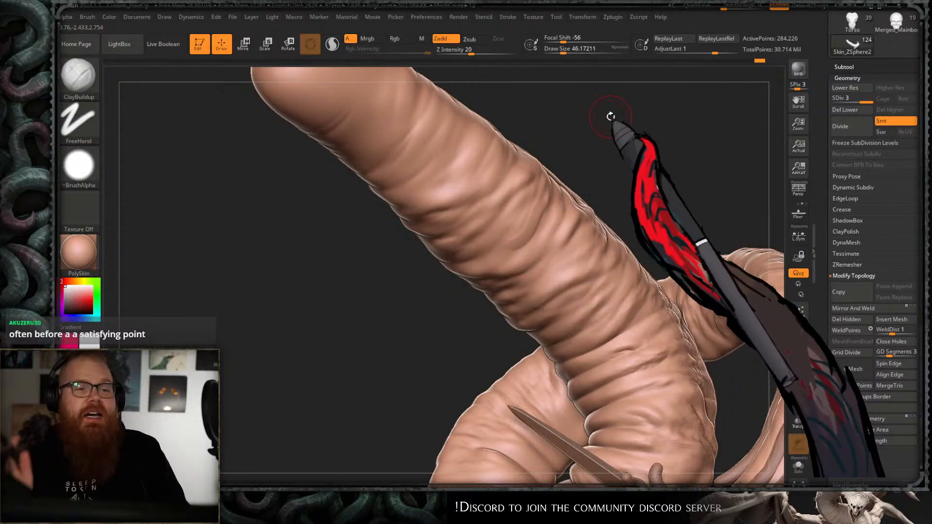
- Continue the ClayBuildup ridges around the thick rising stretch and across its smoother side, softening them with Smooth
key("shift")
right_click_drag(525, 232, 561, 221)
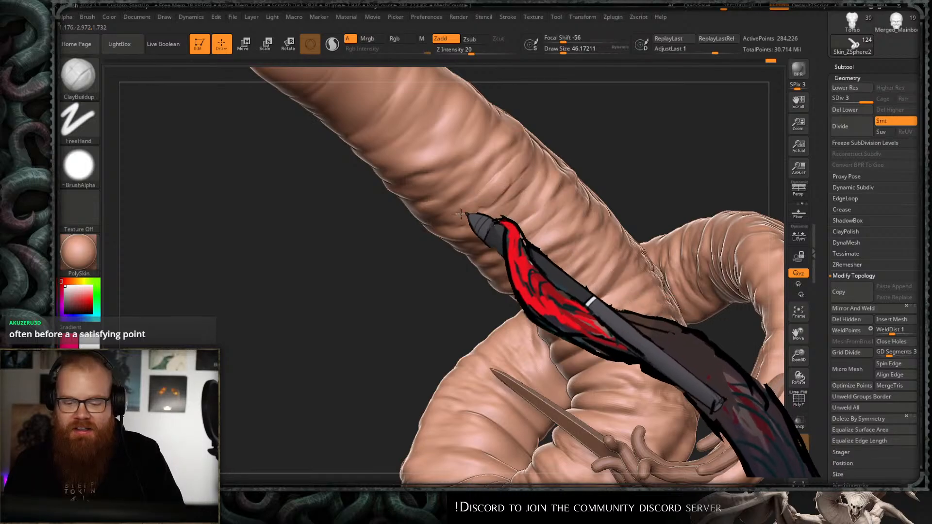
key("shift")
mouse_move(548, 220)
right_mouse_down()
mouse_move(620, 183)
mouse_move(624, 219)
right_mouse_up()
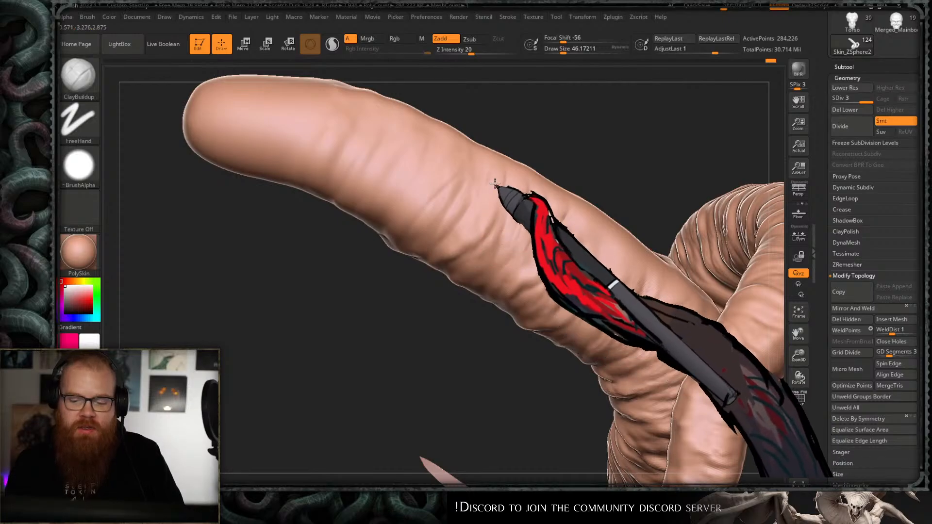
key("shift")
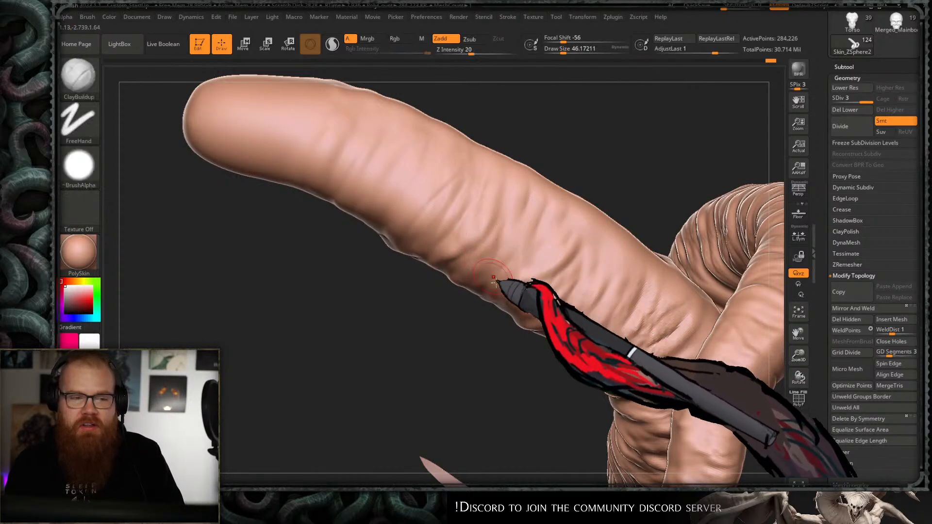
- Continue the ClayBuildup wrinkle ridges along the thick stretch toward its rounded end at a draw size of about 46
mouse_move(500, 281)
right_mouse_down()
mouse_move(472, 339)
mouse_move(620, 202)
right_mouse_up()
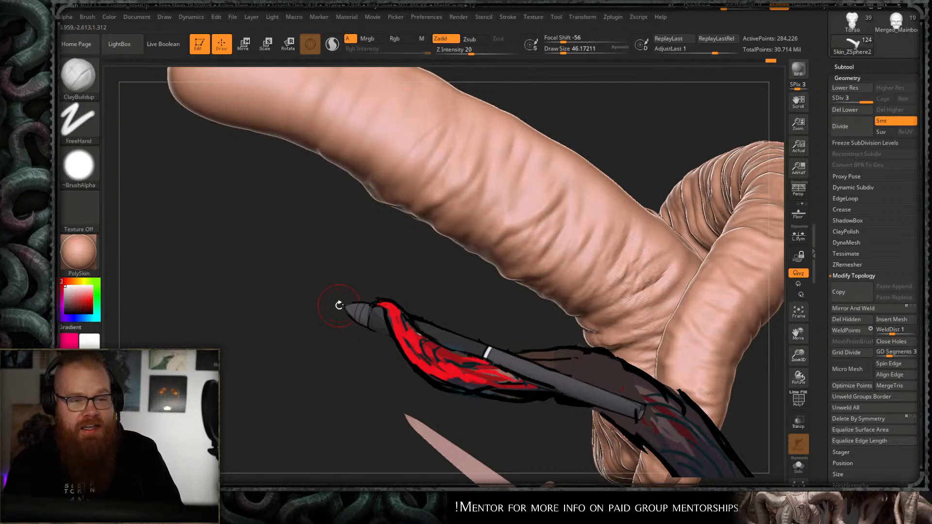
mouse_move(339, 305)
right_mouse_down()
mouse_move(618, 141)
mouse_move(666, 224)
mouse_move(645, 197)
mouse_move(545, 171)
right_mouse_up()
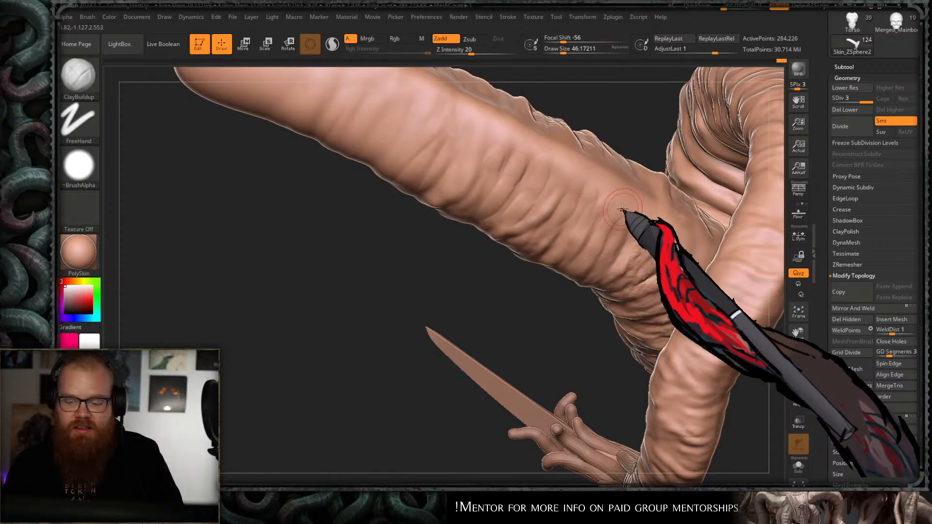
key("shift")
right_click_drag(555, 188, 613, 270, "alt")
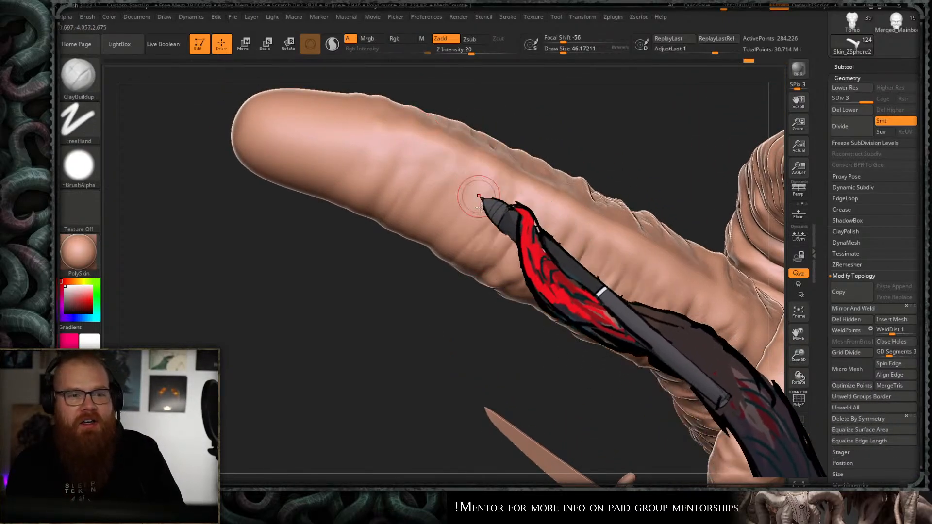
right_click_drag(482, 202, 467, 247)
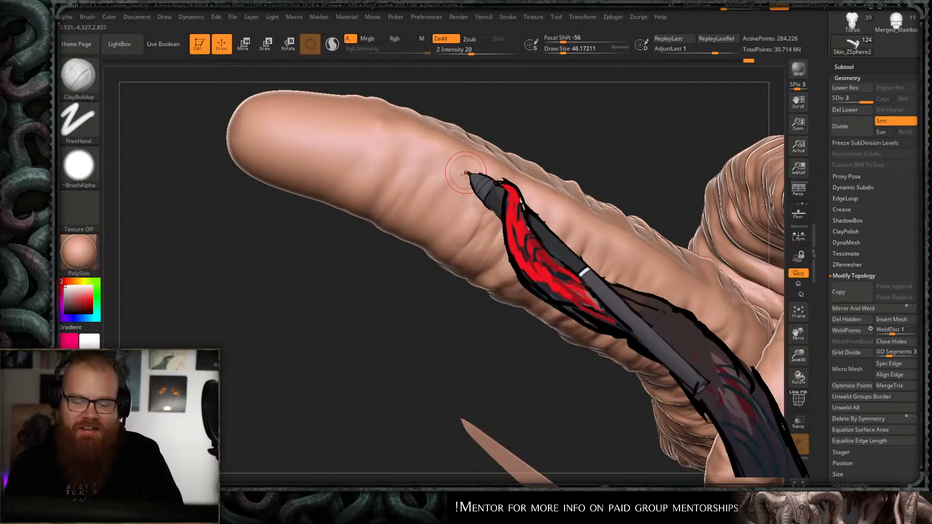
mouse_move(465, 173)
right_mouse_down()
mouse_move(401, 216)
mouse_move(423, 313)
mouse_move(575, 152)
mouse_move(459, 180)
right_mouse_up()
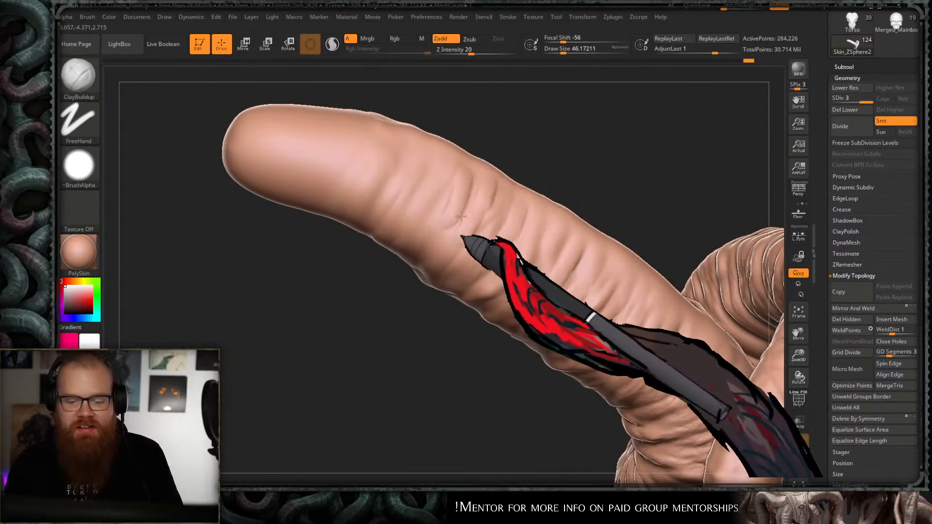
left_click_drag(573, 195, 584, 175)
- Set the draw size to about 51 and build up cross-wise ridges along the thick stretch, softening them with Smooth
key("s")
left_click_drag(456, 210, 458, 210)
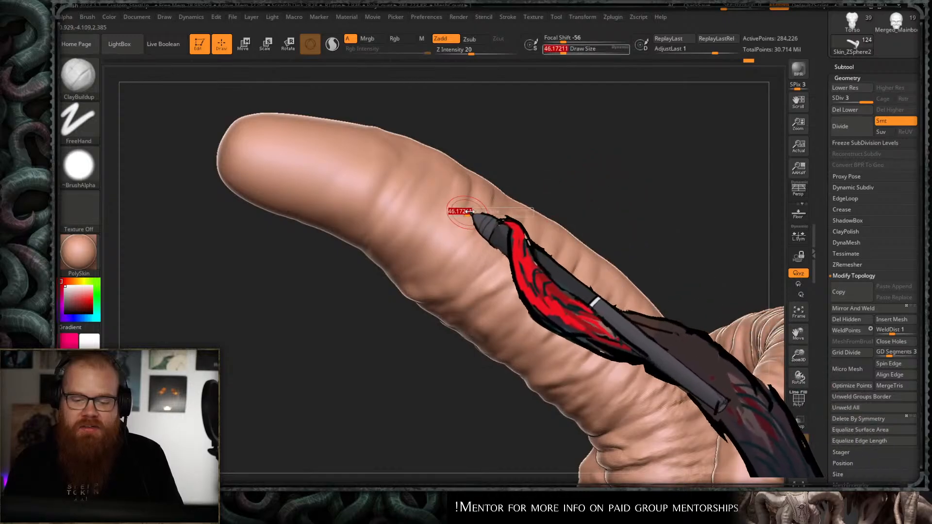
mouse_move(562, 198)
left_mouse_down()
mouse_move(636, 134)
mouse_move(574, 173)
mouse_move(537, 250)
mouse_move(502, 203)
left_mouse_up()
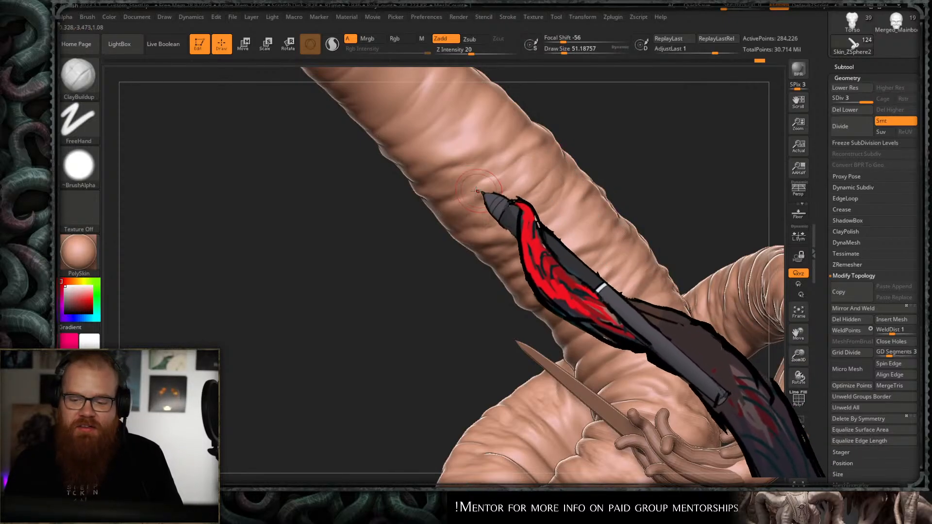
mouse_move(532, 151)
left_mouse_down("shift")
mouse_move(524, 164)
mouse_move(620, 200)
mouse_move(628, 154)
mouse_move(612, 208)
mouse_move(591, 162)
mouse_move(608, 162)
mouse_move(622, 144)
mouse_move(616, 175)
mouse_move(485, 223)
left_mouse_up("shift")
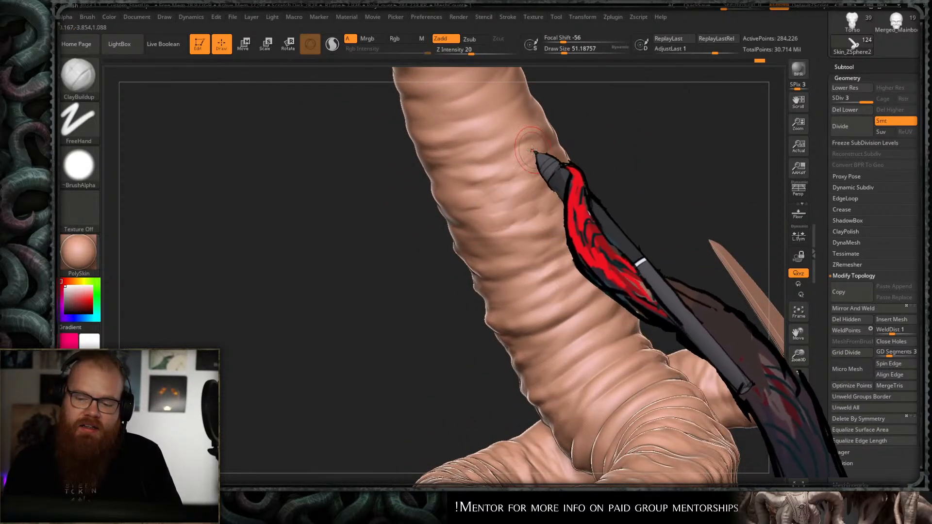
left_click_drag(529, 154, 593, 213)
left_click_drag(548, 140, 552, 246)
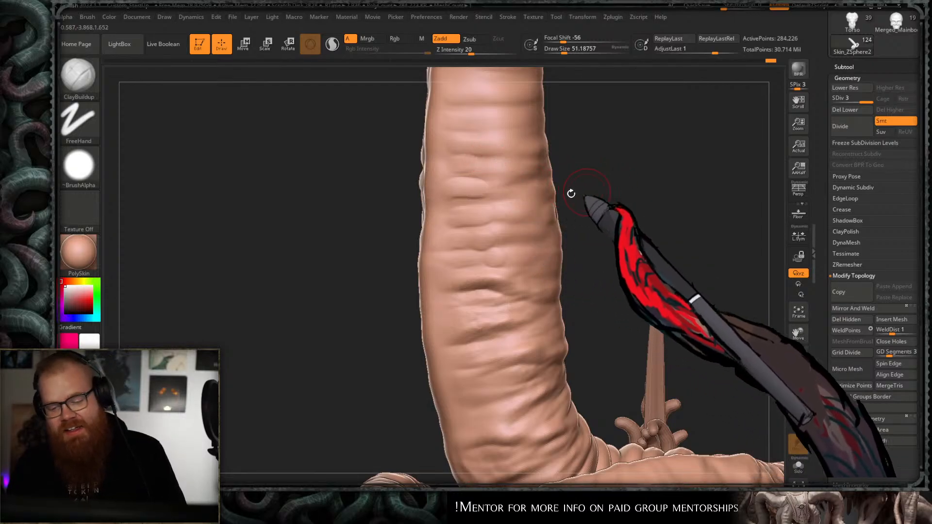
left_click_drag(490, 207, 477, 219, "shift")
mouse_move(633, 179)
left_mouse_down()
mouse_move(513, 201)
mouse_move(507, 219)
left_mouse_up()
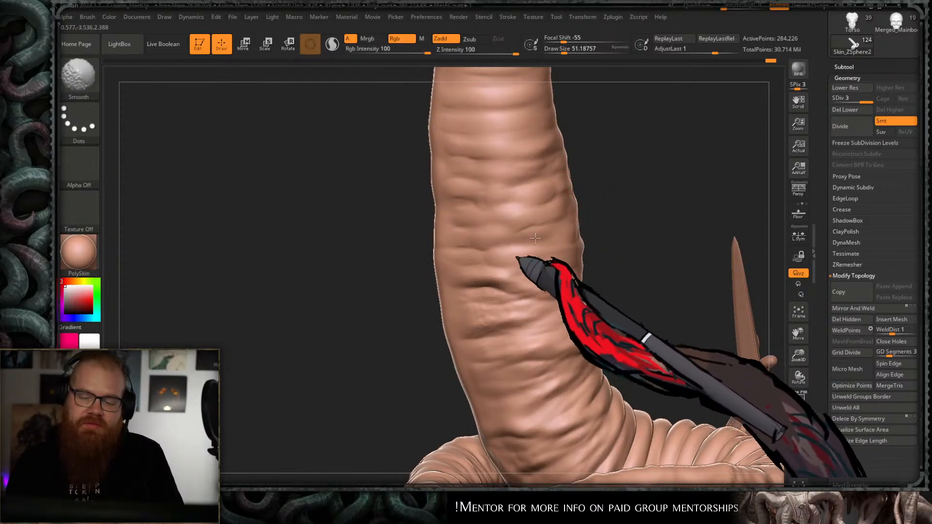
- Set the draw size to about 44 and extend the ridges over the thick stretch's opposite side near its rounded end
right_click_drag(544, 226, 679, 204, "ctrl")
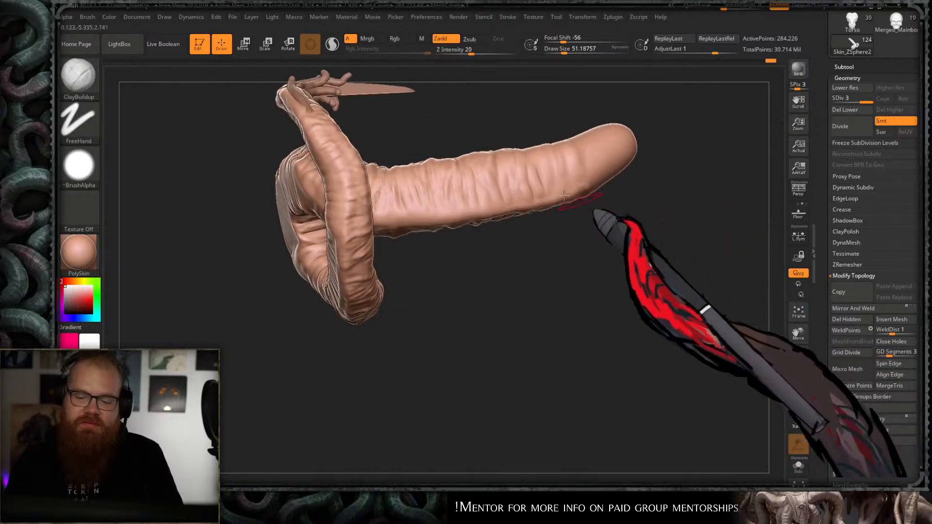
mouse_move(564, 196)
right_mouse_down("ctrl")
mouse_move(540, 282)
mouse_move(547, 299)
right_mouse_up("ctrl")
key("s")
left_click_drag(516, 223, 514, 223)
right_click_drag(518, 282, 527, 384)
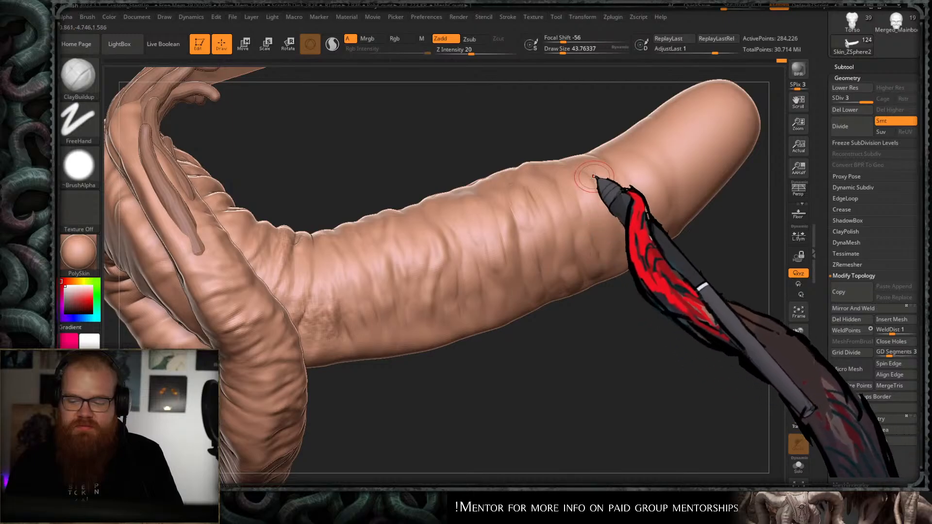
key("shift")
mouse_move(552, 290)
left_mouse_down()
mouse_move(597, 306)
mouse_move(545, 306)
mouse_move(582, 296)
mouse_move(564, 270)
mouse_move(524, 254)
mouse_move(482, 333)
mouse_move(453, 329)
left_mouse_up()
- Switch to the Standard brush and stamp fine skin wrinkles along the thick stretch at draw sizes between about 80 and 187
key("b")
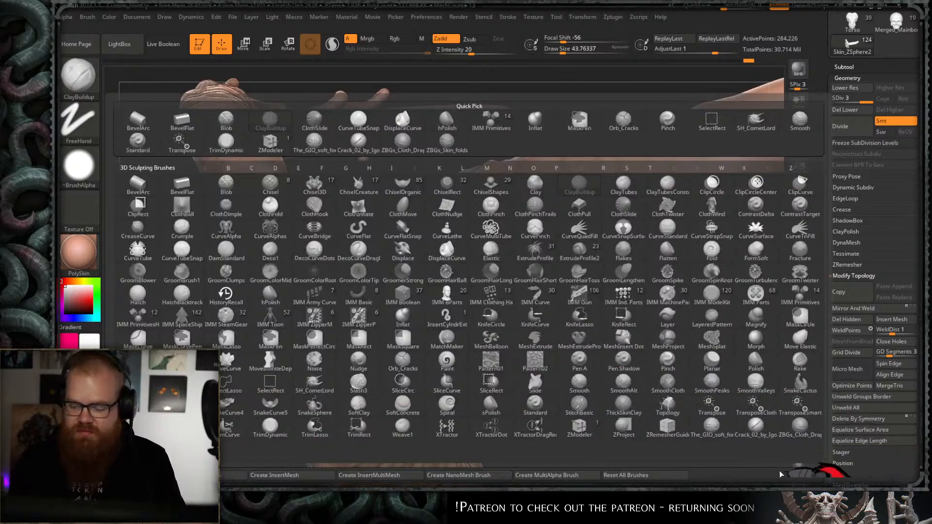
key("s")
key("t")
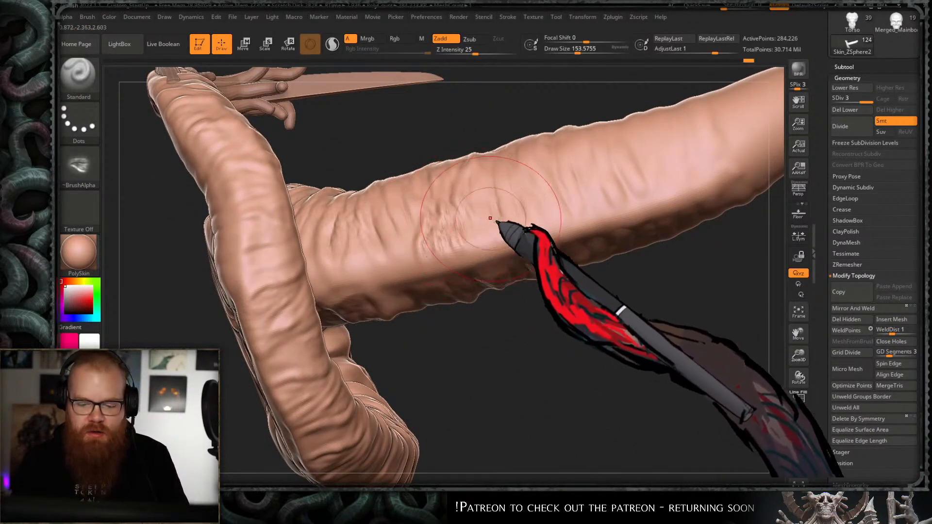
key("s")
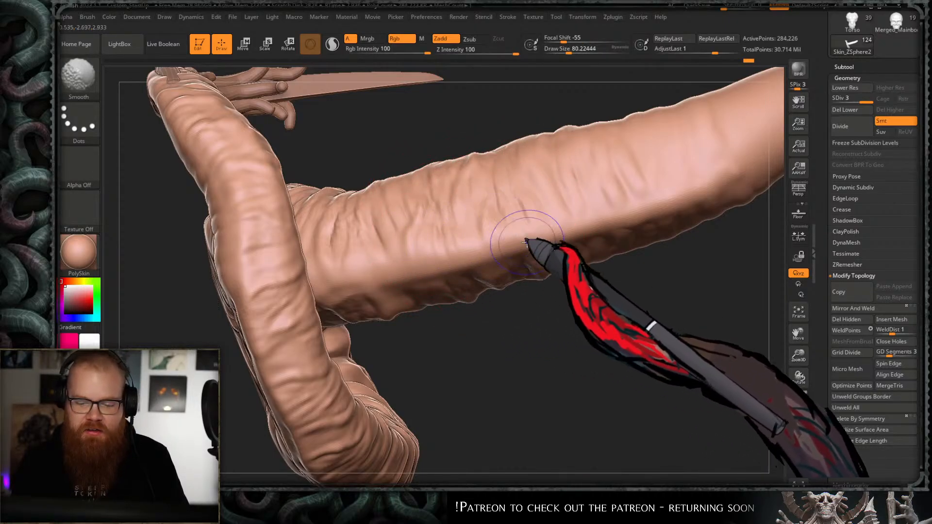
mouse_move(525, 241)
right_mouse_down()
mouse_move(613, 249)
mouse_move(572, 264)
mouse_move(500, 224)
right_mouse_up()
key("s")
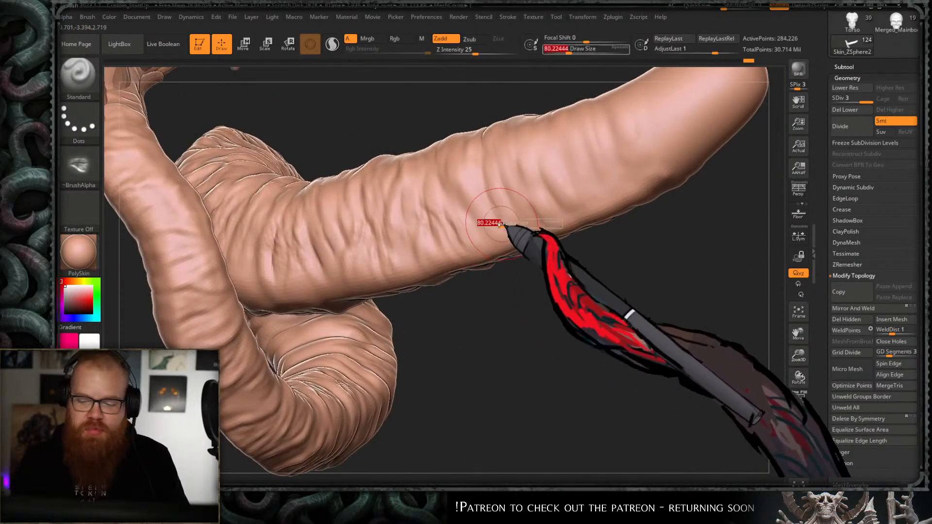
key("bracketright")
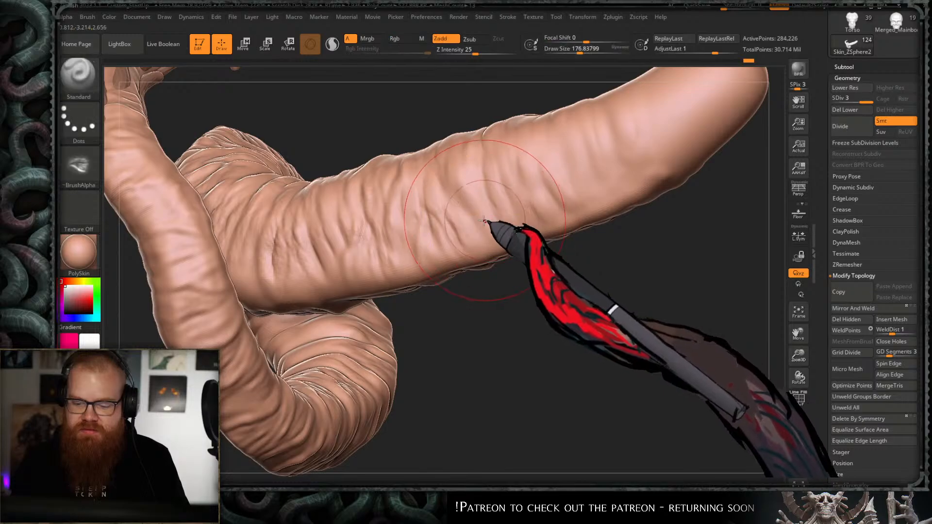
mouse_move(495, 183)
right_mouse_down()
mouse_move(578, 276)
mouse_move(574, 204)
right_mouse_up()
key("s")
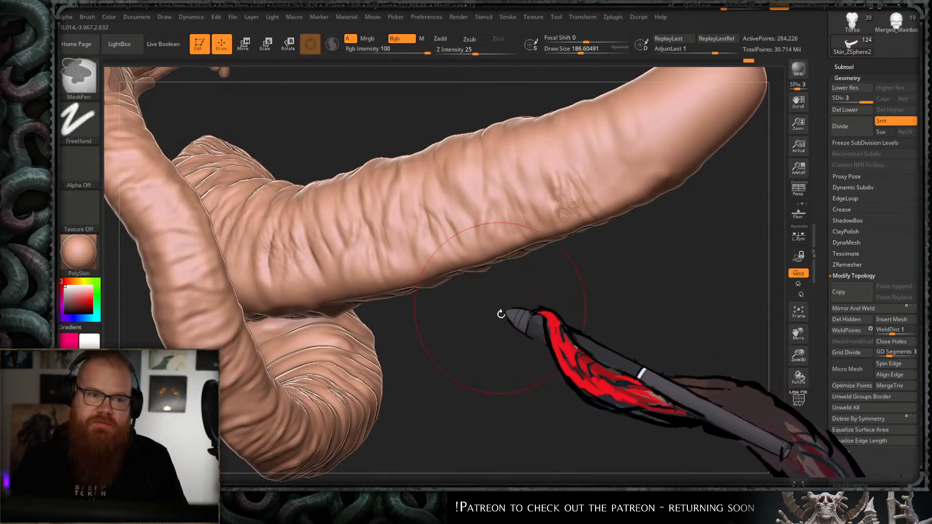
- Stamp and smooth more fine wrinkles on the thick stretch's other side, varying the draw size from about 223 down to 116
mouse_move(501, 314)
right_mouse_down()
mouse_move(530, 308)
mouse_move(529, 226)
right_mouse_up()
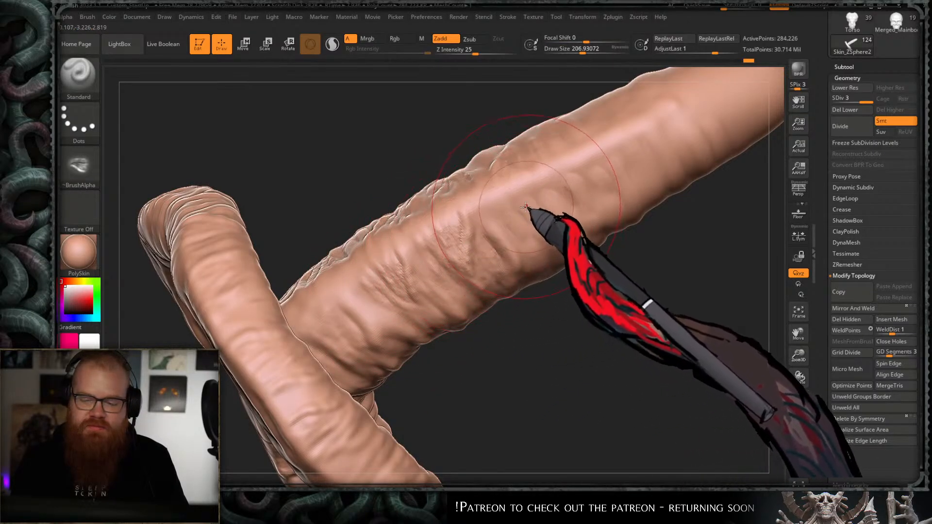
mouse_move(508, 199)
left_mouse_down("shift")
mouse_move(459, 261)
mouse_move(397, 261)
mouse_move(461, 281)
left_mouse_up("shift")
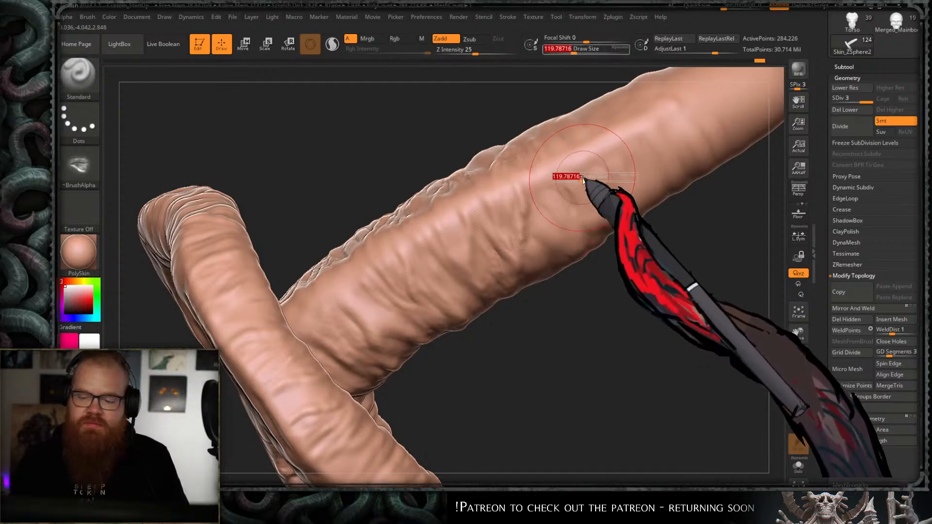
left_click_drag(601, 203, 567, 189, "shift")
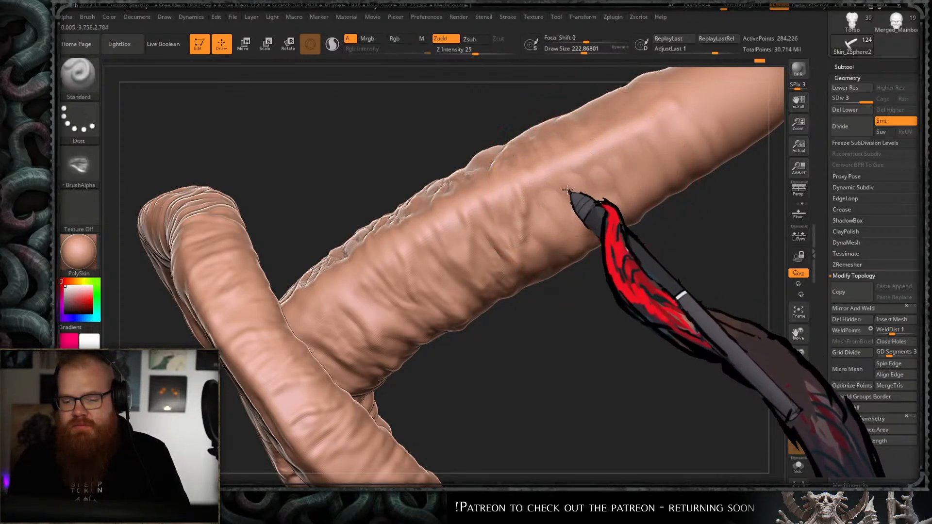
key("ctrl")
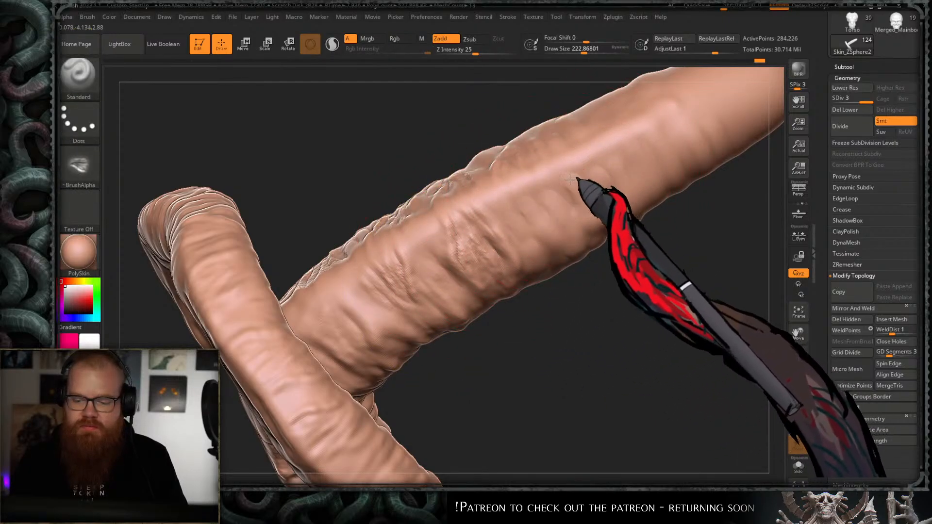
mouse_move(613, 257)
left_mouse_down()
mouse_move(628, 296)
mouse_move(626, 219)
left_mouse_up()
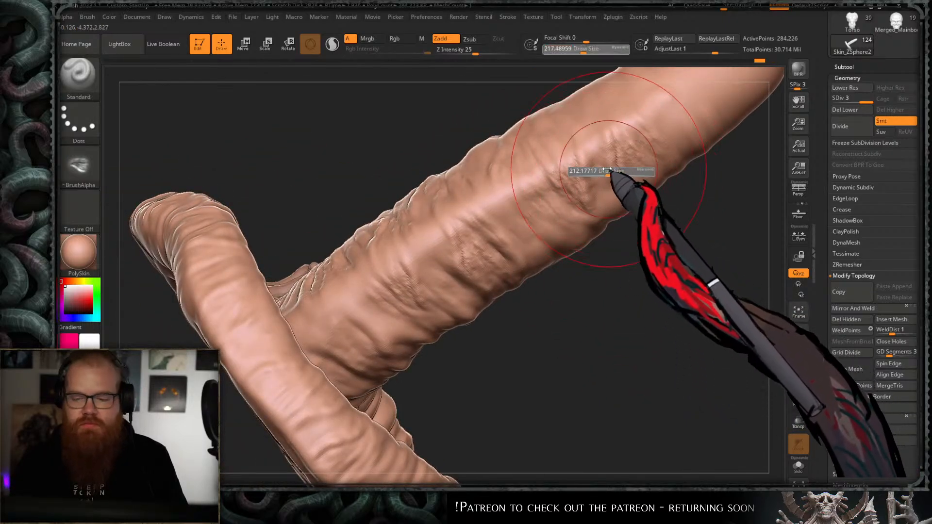
left_click_drag(559, 173, 517, 231, "shift")
right_click_drag(518, 242, 594, 187, "alt")
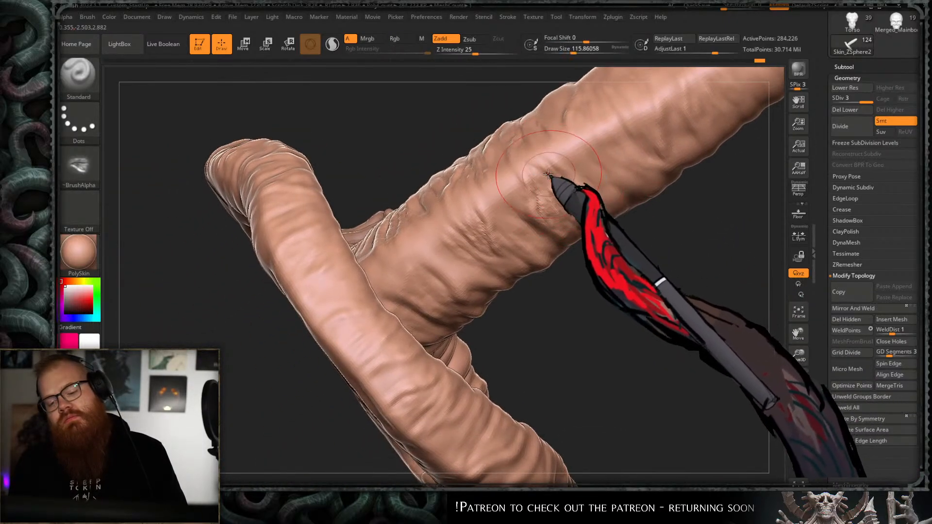
left_click_drag(521, 203, 539, 264, "shift")
- Examine the whole coiled tail from several angles to check the folds and wrinkles
right_click_drag(544, 275, 625, 245, "ctrl")
mouse_move(624, 245)
left_mouse_down()
mouse_move(614, 259)
mouse_move(534, 251)
left_mouse_up()
mouse_move(534, 253)
right_mouse_down("ctrl")
mouse_move(526, 287)
mouse_move(545, 253)
right_mouse_up("ctrl")
mouse_move(545, 254)
left_mouse_down()
mouse_move(574, 233)
mouse_move(564, 220)
left_mouse_up()
right_click_drag(565, 221, 593, 172, "alt")
right_click_drag(579, 229, 589, 191, "ctrl")
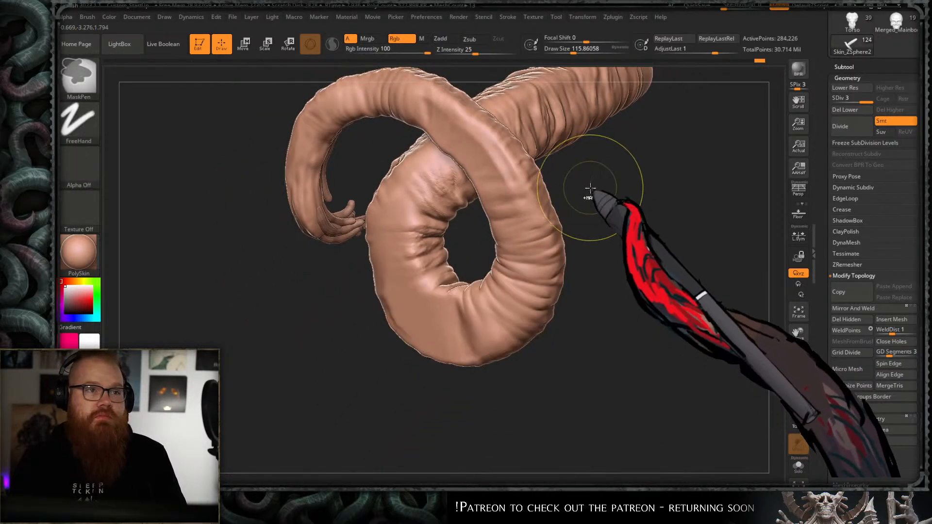
mouse_move(651, 94)
left_mouse_down()
mouse_move(621, 208)
mouse_move(619, 277)
mouse_move(624, 243)
mouse_move(622, 267)
mouse_move(596, 291)
mouse_move(597, 239)
mouse_move(610, 264)
mouse_move(609, 253)
left_mouse_up()
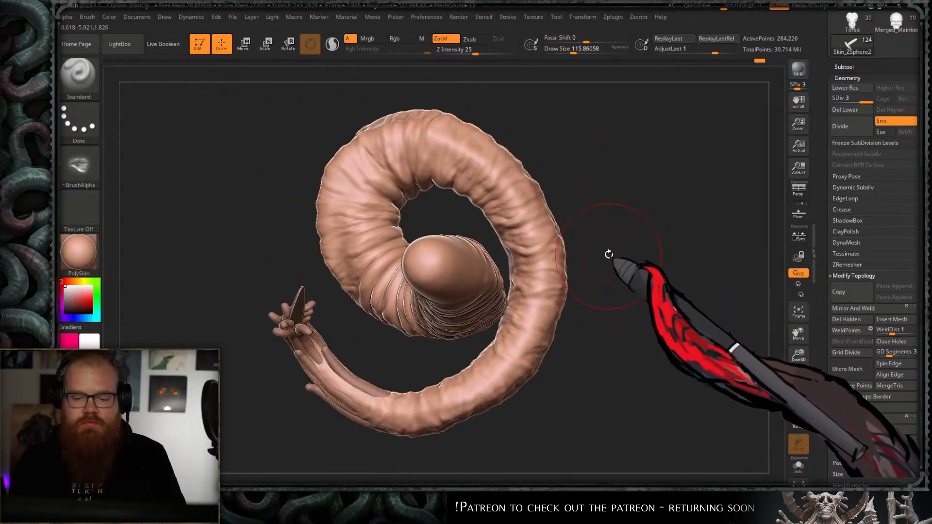
mouse_move(594, 191)
left_mouse_down()
mouse_move(616, 281)
mouse_move(620, 191)
mouse_move(591, 191)
mouse_move(617, 212)
left_mouse_up()
- Switch to the GIO soft folds brush and carve folds across the coil's upper curve at a draw size of about 116
key("b")
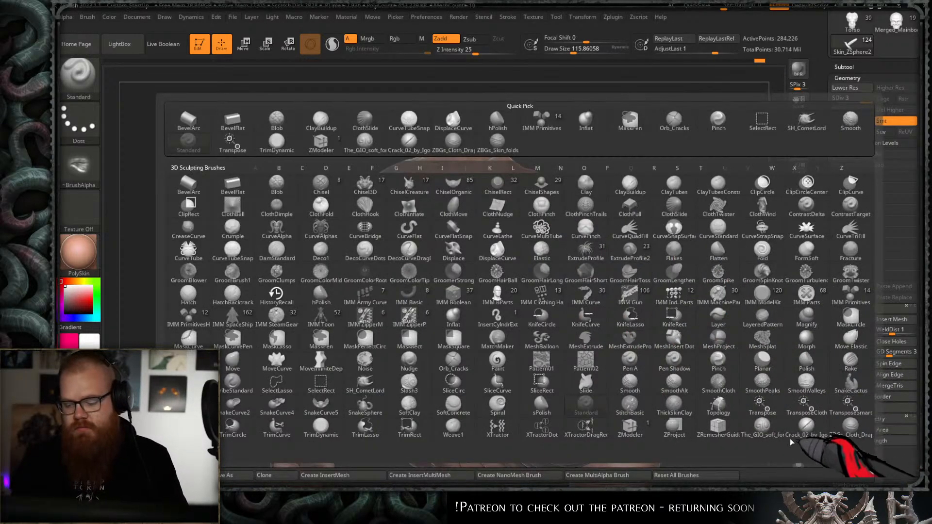
left_click(790, 439)
right_click_drag(494, 209, 496, 197, "ctrl")
left_click_drag(491, 189, 468, 304)
left_click_drag(487, 181, 469, 229)
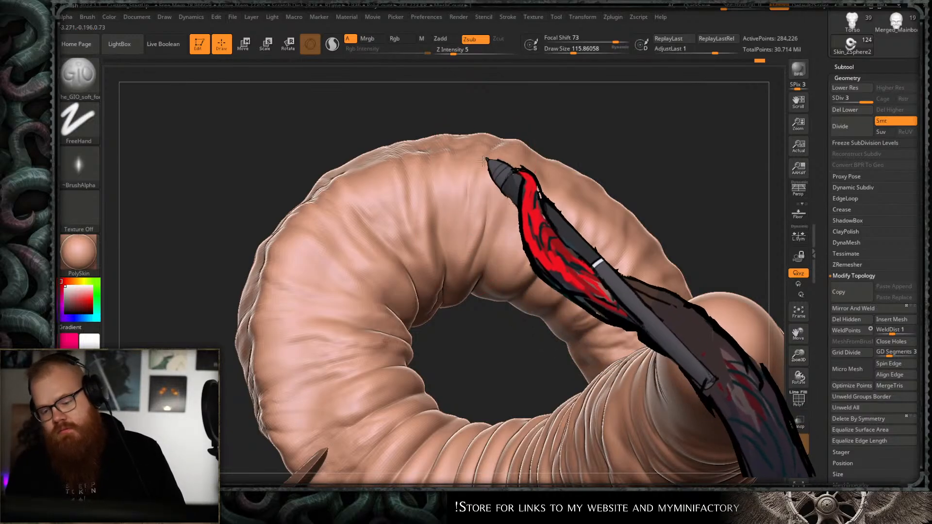
left_click_drag(462, 168, 452, 238)
left_click_drag(456, 194, 452, 229)
right_click_drag(449, 301, 452, 337)
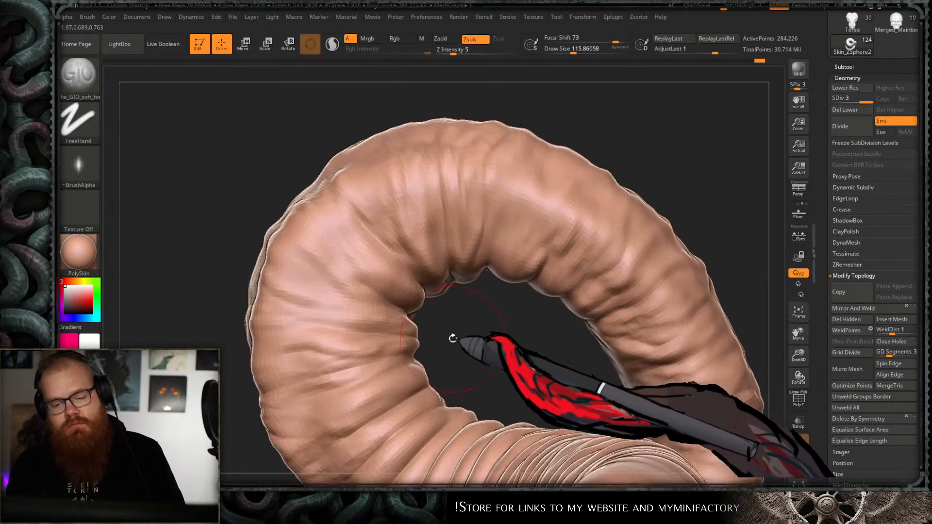
- Set the draw size to about 104 and carve more soft folds from the coil's outer curve toward its inner edge
key("s")
left_click_drag(436, 196, 442, 244)
key("s")
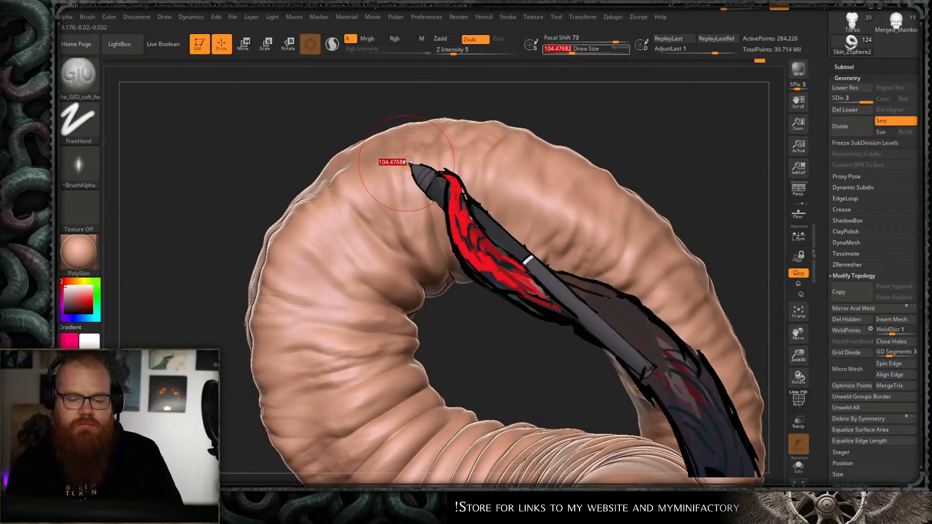
left_click_drag(407, 163, 405, 162)
left_click_drag(408, 179, 421, 238)
left_click_drag(387, 194, 429, 288)
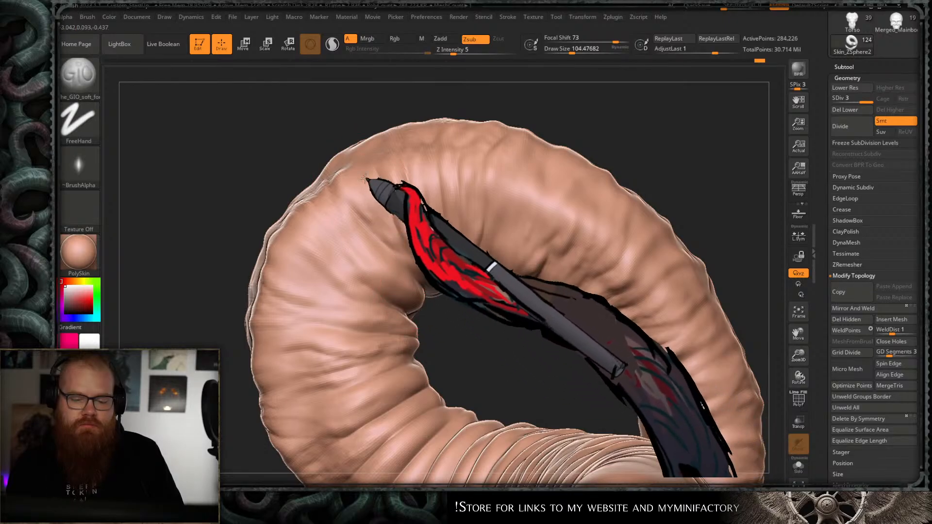
left_click_drag(368, 181, 411, 276)
right_click_drag(456, 322, 455, 291)
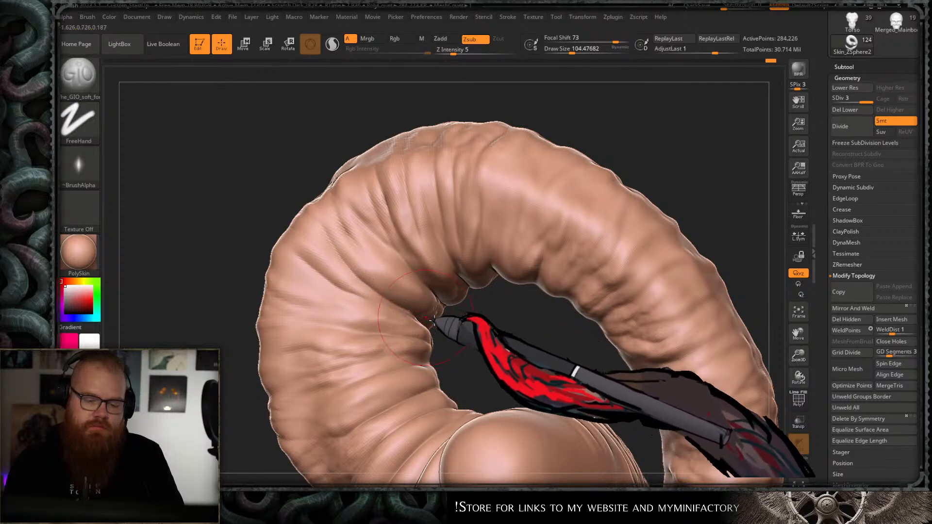
- Continue the soft folds around the coil's inner edge and onto the reverse side of its upper curve
right_click_drag(484, 297, 494, 211)
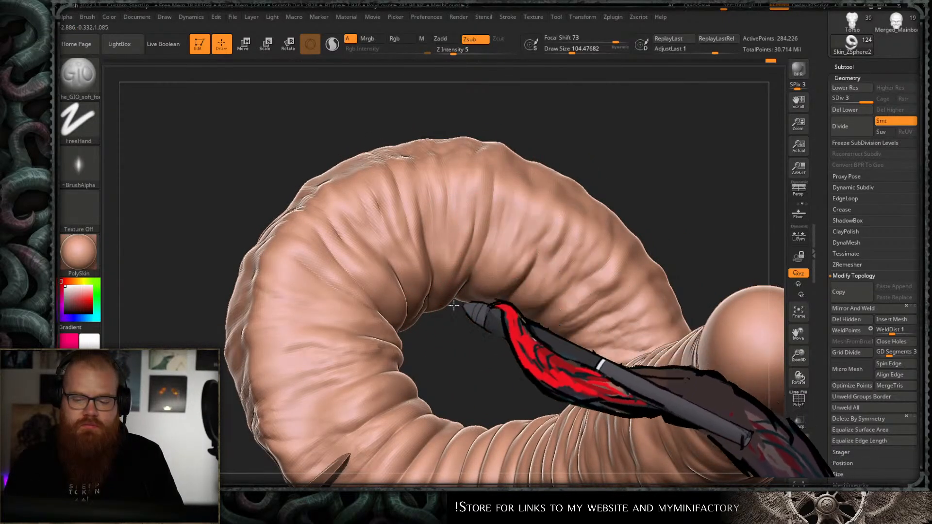
right_click_drag(513, 255, 508, 304)
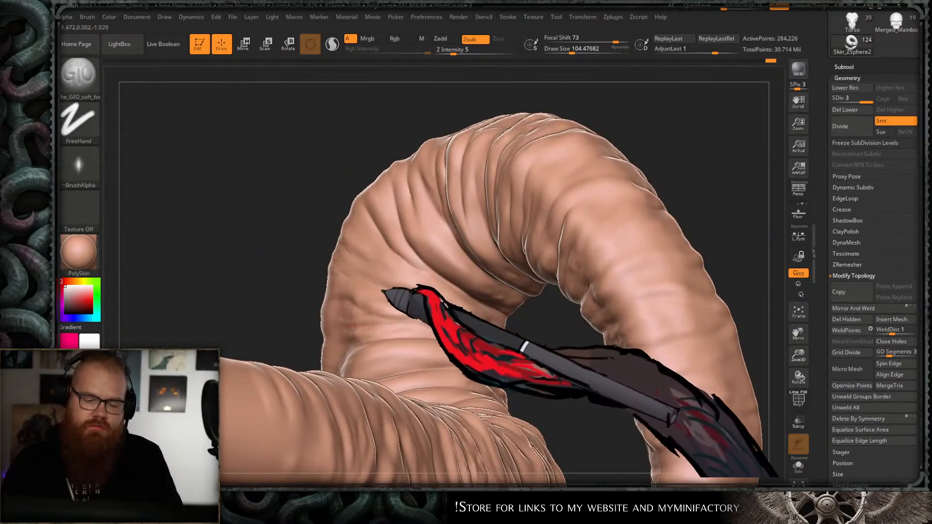
mouse_move(516, 326)
right_mouse_down()
mouse_move(495, 328)
mouse_move(505, 302)
mouse_move(508, 316)
mouse_move(443, 291)
mouse_move(495, 315)
mouse_move(472, 287)
mouse_move(500, 163)
mouse_move(508, 192)
mouse_move(495, 255)
mouse_move(558, 152)
mouse_move(534, 183)
mouse_move(574, 146)
mouse_move(441, 255)
right_mouse_up()
key("ctrl")
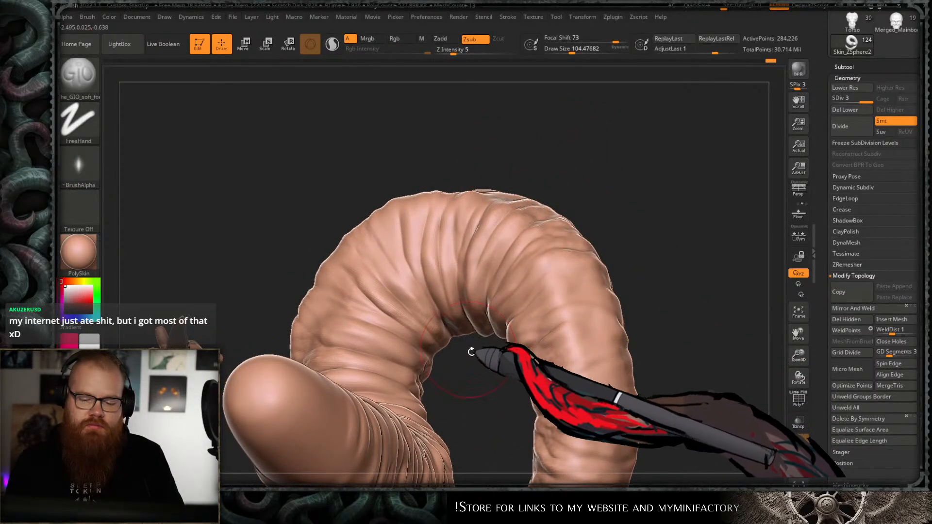
- Deepen the wrinkles along the inner bend of the tail coil with the soft GIO brush set to Zsub
mouse_move(471, 352)
right_mouse_down()
mouse_move(457, 287)
mouse_move(474, 370)
mouse_move(481, 253)
right_mouse_up()
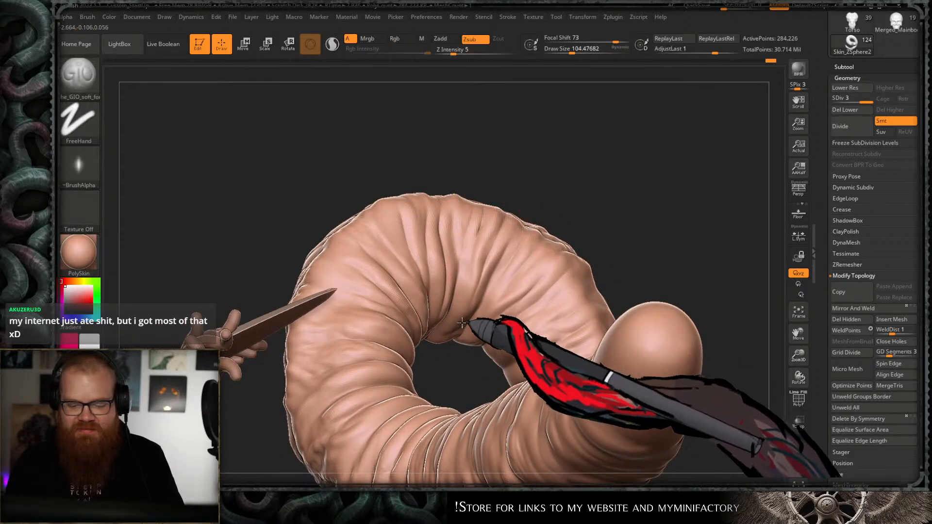
mouse_move(459, 328)
right_mouse_down()
mouse_move(565, 226)
mouse_move(504, 272)
right_mouse_up()
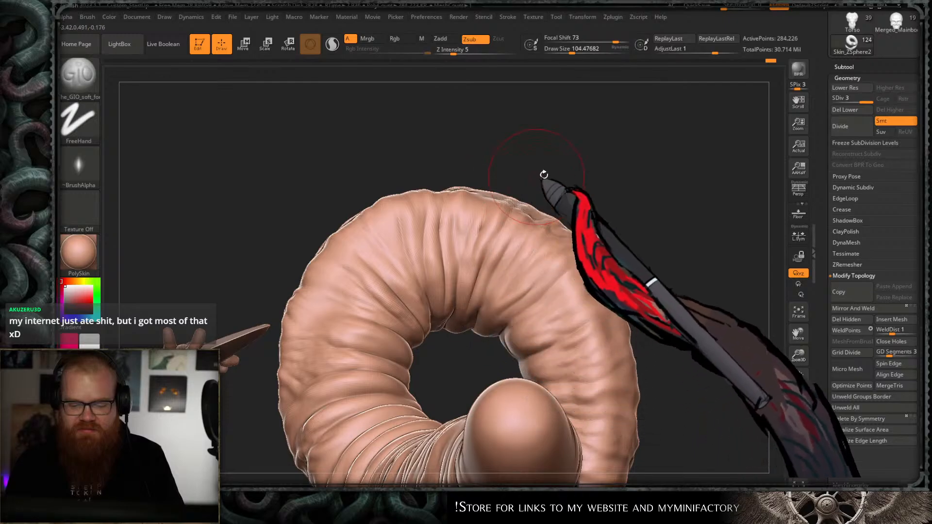
mouse_move(547, 183)
right_mouse_down()
mouse_move(572, 188)
mouse_move(573, 130)
mouse_move(567, 219)
right_mouse_up()
key("s")
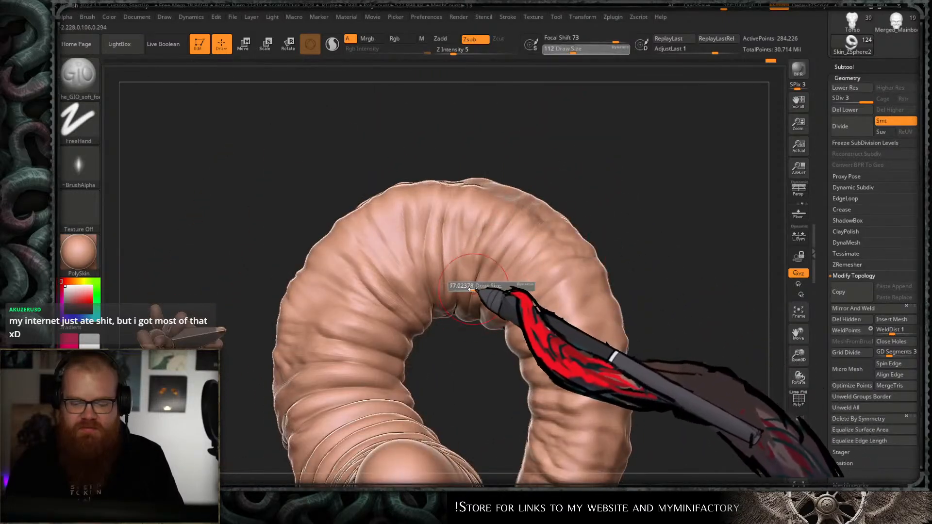
left_click_drag(477, 286, 454, 316)
mouse_move(454, 315)
right_mouse_down()
mouse_move(479, 306)
mouse_move(593, 161)
mouse_move(661, 222)
mouse_move(610, 235)
mouse_move(610, 203)
right_mouse_up()
- Refine the folds between the tail's overlapping coils with the soft GIO brush, varying the draw size between about 83 and 46
key("s")
left_click_drag(464, 266, 467, 266)
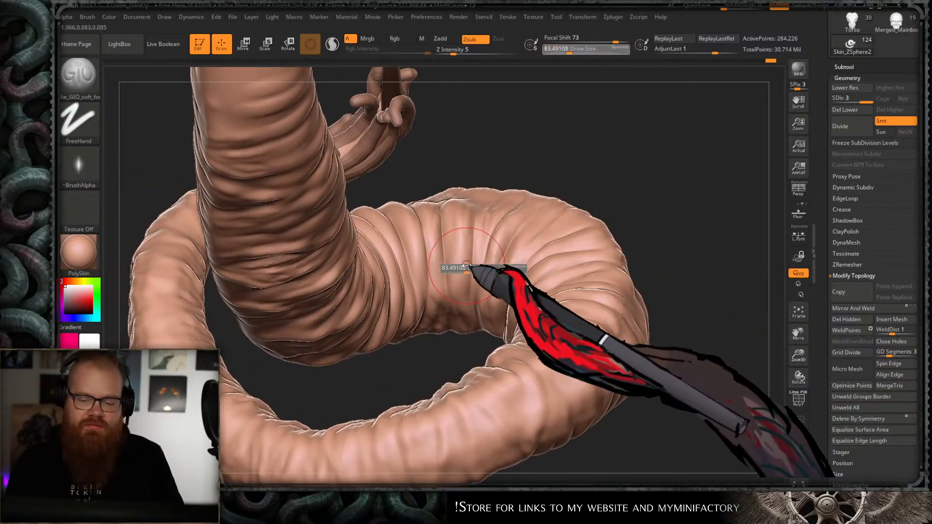
right_click_drag(516, 180, 427, 249)
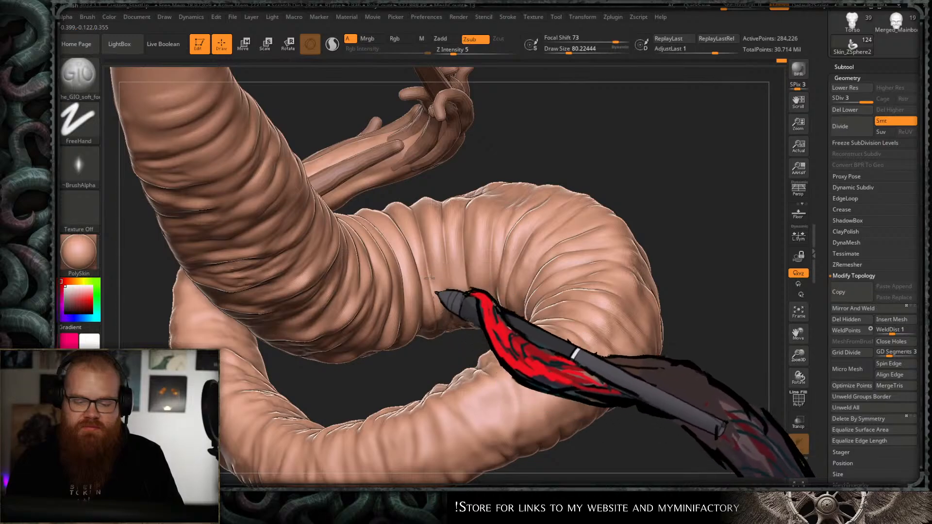
key("shift")
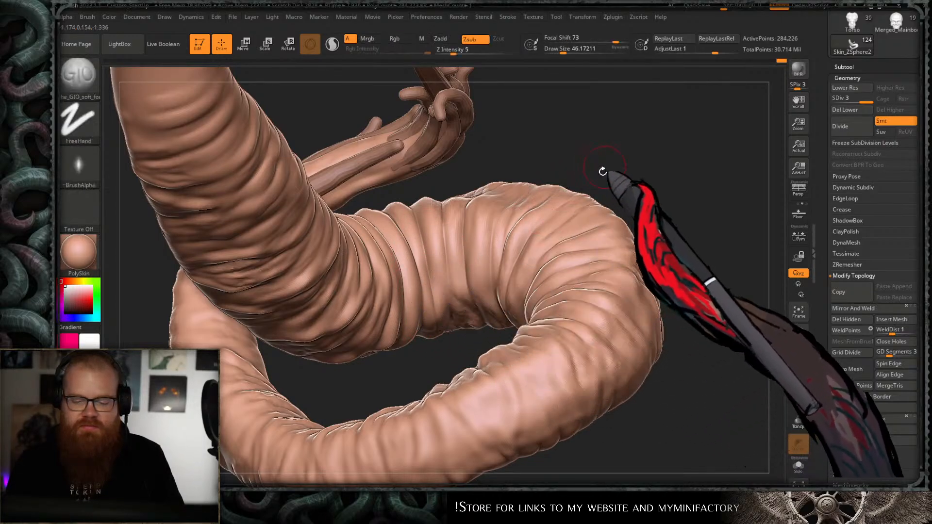
mouse_move(601, 167)
right_mouse_down()
mouse_move(490, 283)
mouse_move(481, 252)
right_mouse_up()
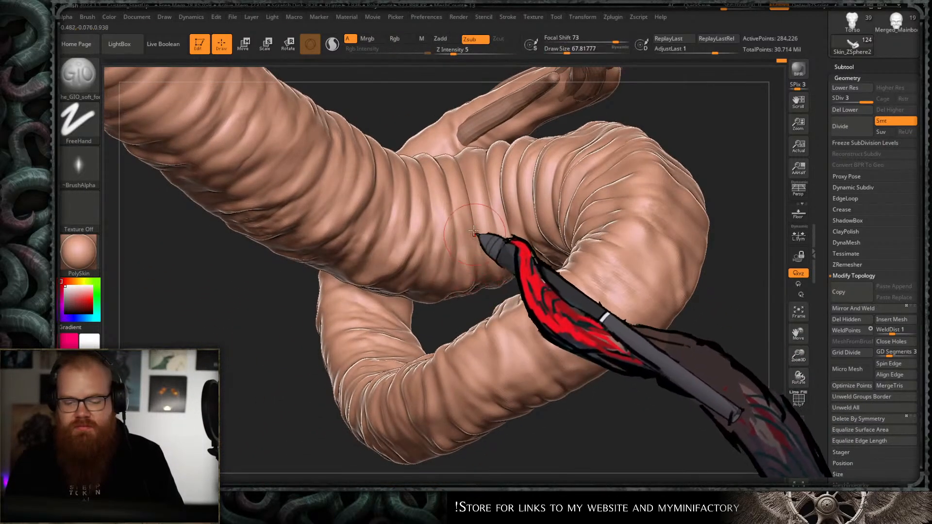
right_click_drag(519, 287, 501, 304)
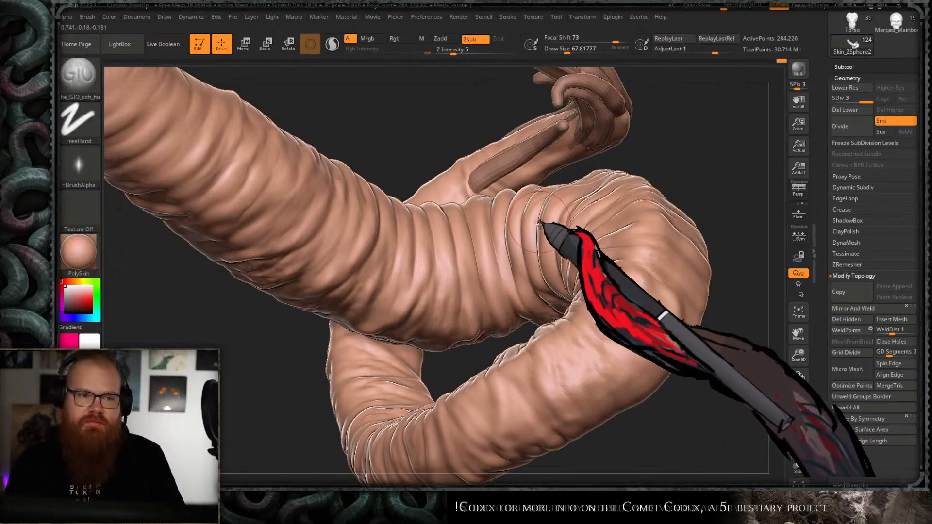
mouse_move(682, 168)
right_mouse_down()
mouse_move(717, 146)
mouse_move(737, 147)
right_mouse_up()
key("b")
key("s")
key("l")
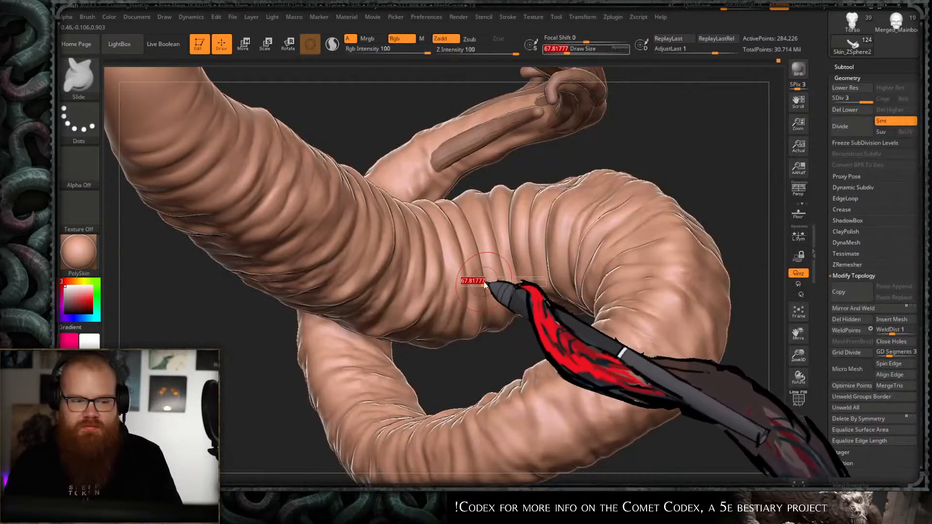
- Sculpt the folds near the tail's inner bend with the Standard brush at a draw size of about 228
key("b")
key("s")
key("t")
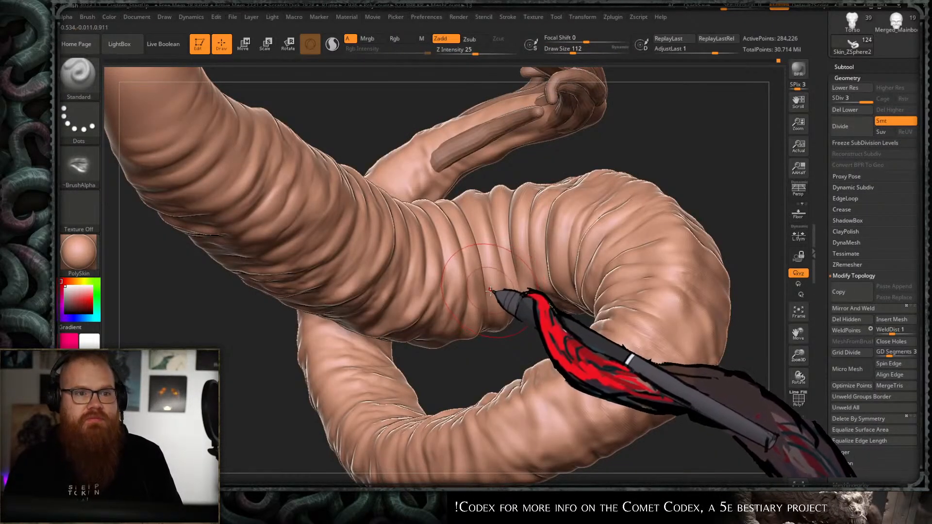
right_click_drag(490, 290, 478, 282)
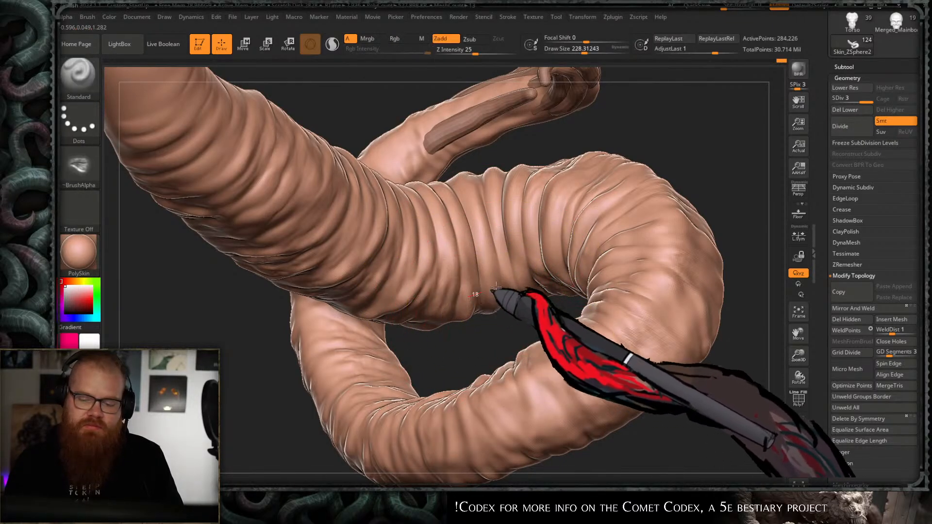
mouse_move(535, 312)
left_mouse_down()
mouse_move(520, 422)
mouse_move(532, 410)
mouse_move(516, 412)
mouse_move(610, 248)
mouse_move(628, 260)
mouse_move(636, 254)
mouse_move(636, 292)
left_mouse_up()
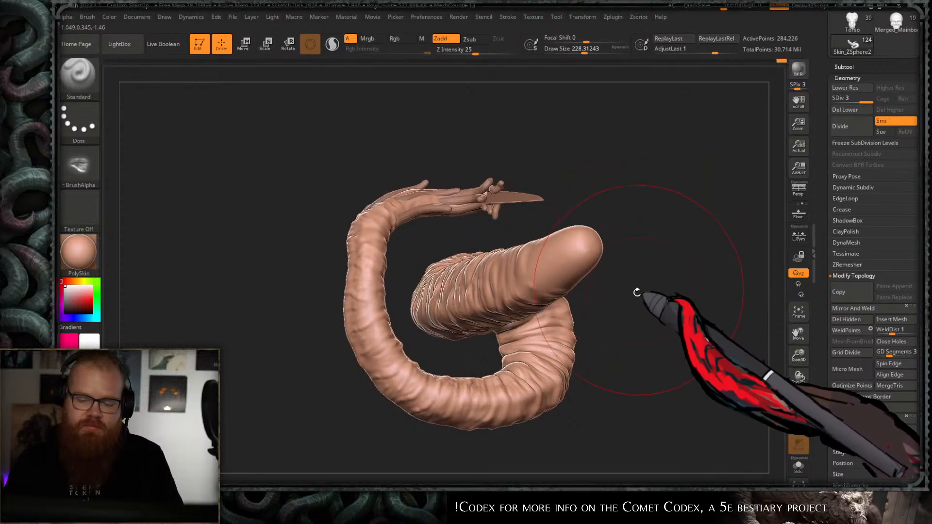
- Isolate the thick, round-ended section of the tail by hiding the remaining coils
key("ctrl")
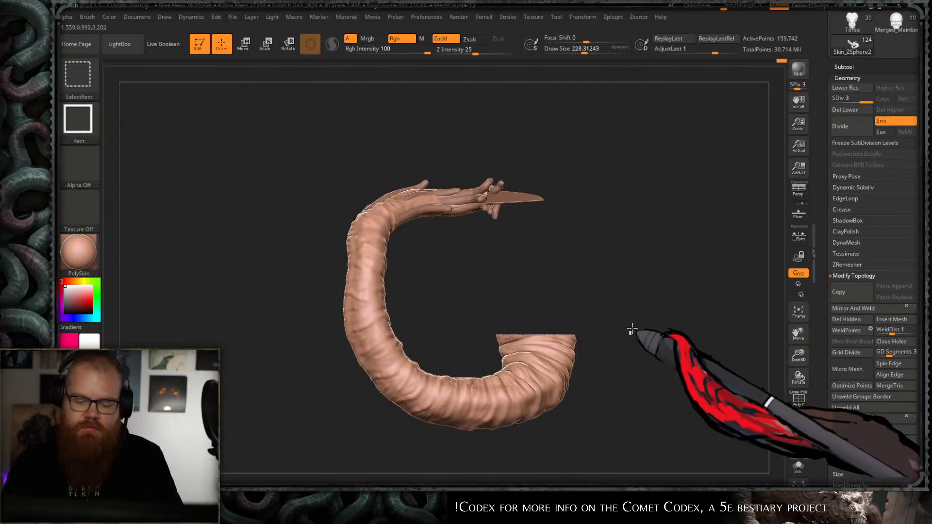
mouse_move(632, 330)
left_mouse_down()
mouse_move(645, 333)
mouse_move(628, 272)
mouse_move(566, 312)
mouse_move(666, 225)
mouse_move(613, 285)
mouse_move(443, 353)
mouse_move(531, 209)
mouse_move(453, 391)
mouse_move(499, 316)
mouse_move(462, 322)
mouse_move(530, 308)
mouse_move(533, 186)
mouse_move(454, 241)
left_mouse_up()
key("ctrl")
key("s")
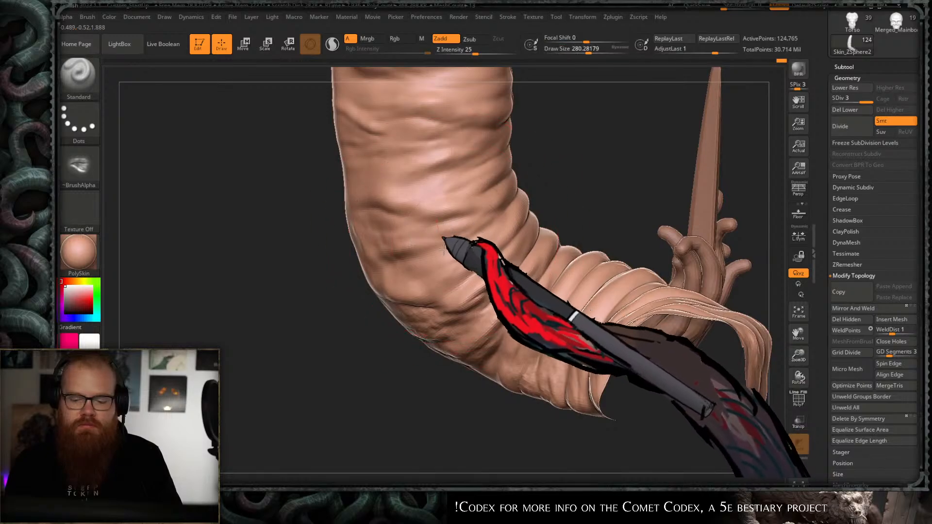
- Shape the broad folds around the isolated tail section with the Standard brush at a draw size of about 274
mouse_move(478, 321)
left_mouse_down()
mouse_move(520, 291)
mouse_move(483, 406)
mouse_move(483, 363)
left_mouse_up()
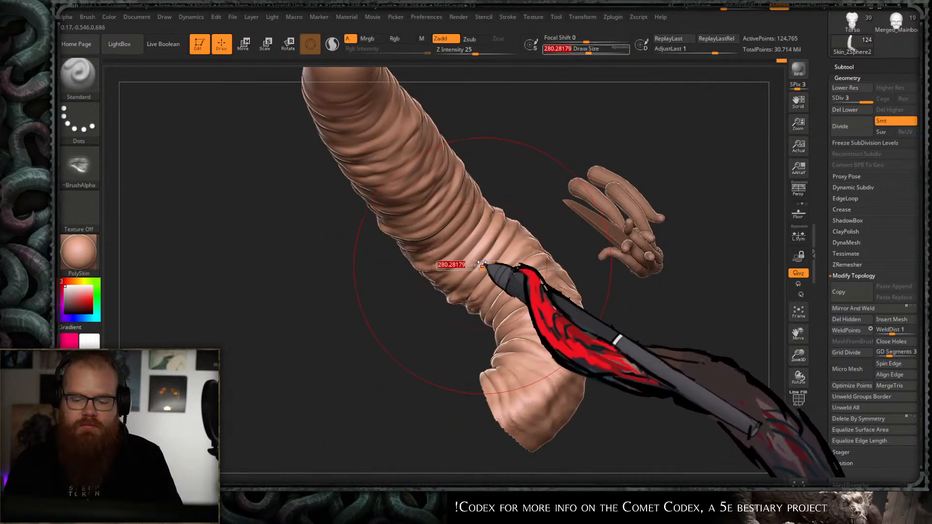
left_click_drag(532, 210, 505, 190)
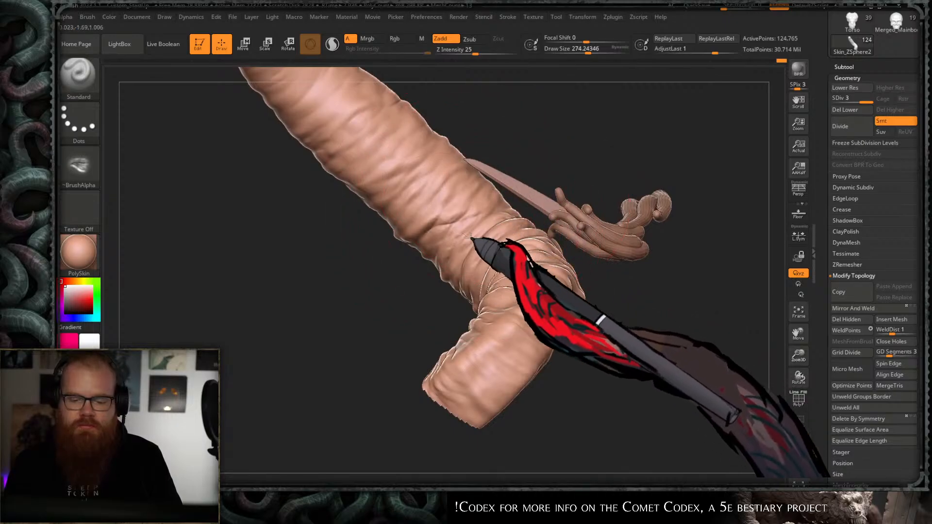
mouse_move(419, 343)
left_mouse_down()
mouse_move(439, 365)
mouse_move(421, 319)
mouse_move(485, 250)
left_mouse_up()
mouse_move(462, 323)
left_mouse_down()
mouse_move(495, 305)
mouse_move(614, 313)
left_mouse_up()
mouse_move(465, 263)
left_mouse_down()
mouse_move(584, 326)
mouse_move(472, 307)
mouse_move(578, 303)
mouse_move(591, 288)
mouse_move(597, 310)
mouse_move(601, 281)
left_mouse_up()
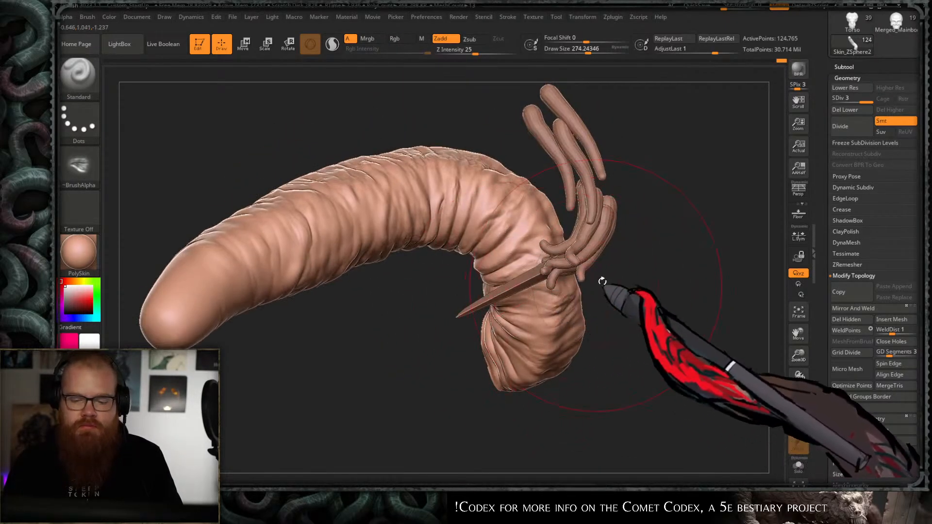
left_click_drag(429, 336, 435, 379)
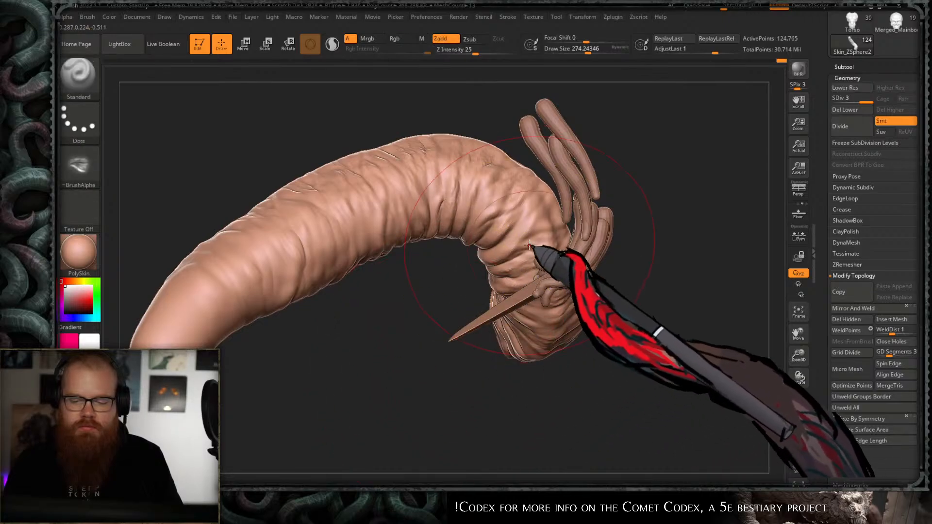
mouse_move(603, 266)
left_mouse_down()
mouse_move(693, 170)
mouse_move(686, 145)
mouse_move(651, 166)
mouse_move(651, 267)
mouse_move(635, 268)
left_mouse_up()
right_click_drag(529, 223, 521, 150, "ctrl")
key("b")
key("t")
key("d")
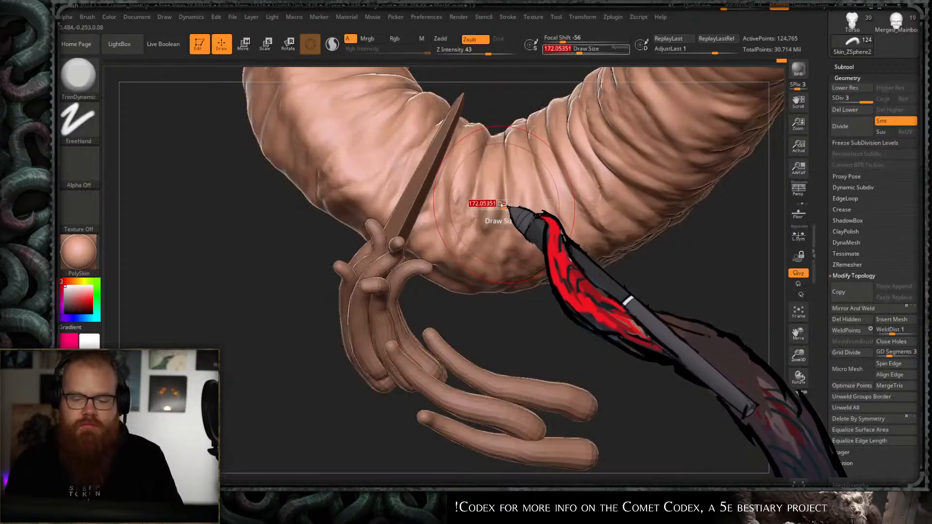
- Build up and smooth small wrinkles on the outer bend of the tail using ClayBuildup at a draw size of about 44
key("s")
key("b")
key("c")
key("b")
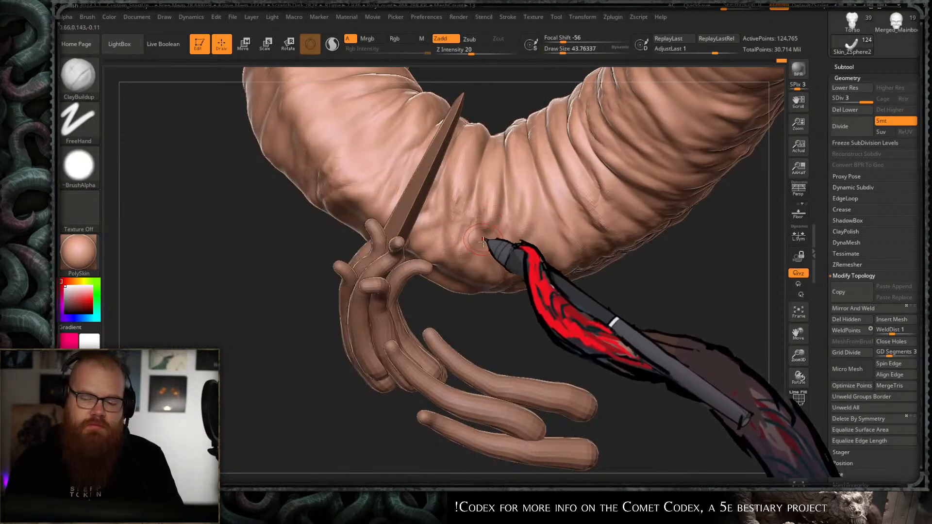
key("shift")
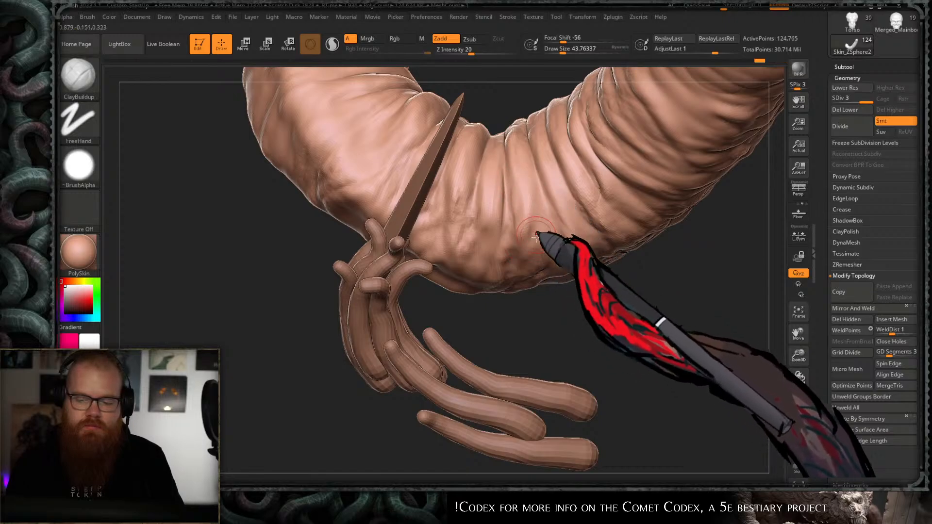
- Extend the ClayBuildup wrinkles across the isolated bend and smooth the creases between them
mouse_move(591, 272)
left_mouse_down()
mouse_move(598, 318)
mouse_move(560, 307)
mouse_move(510, 250)
mouse_move(481, 247)
left_mouse_up()
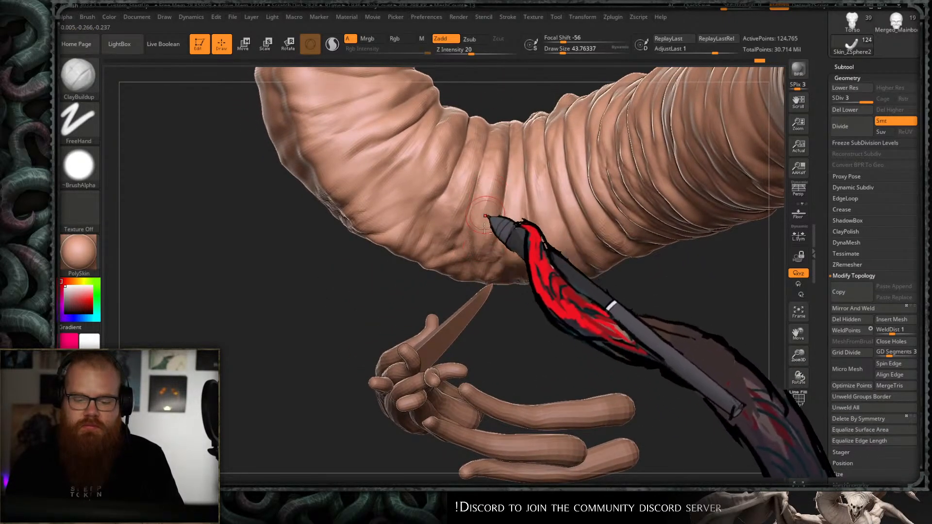
left_click_drag(493, 182, 495, 197, "shift")
right_click_drag(472, 269, 493, 313, "alt")
mouse_move(491, 187)
right_mouse_down("alt")
mouse_move(451, 213)
mouse_move(558, 198)
mouse_move(620, 312)
mouse_move(617, 330)
mouse_move(691, 263)
mouse_move(710, 214)
mouse_move(697, 297)
mouse_move(693, 271)
mouse_move(690, 286)
right_mouse_up("alt")
- Unhide the rest of the tail mesh
right_click_drag(653, 259, 651, 281, "ctrl")
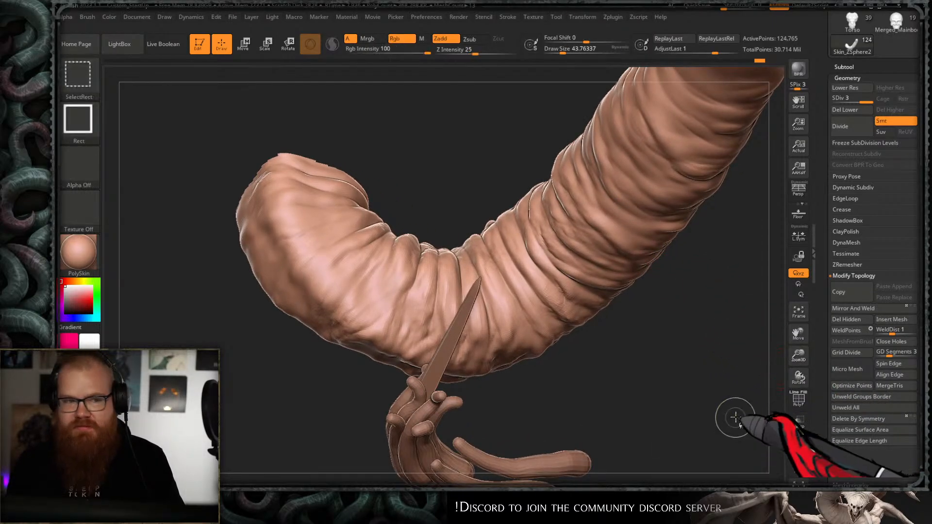
left_click(719, 415, "ctrl+shift")
left_click_drag(708, 251, 612, 296)
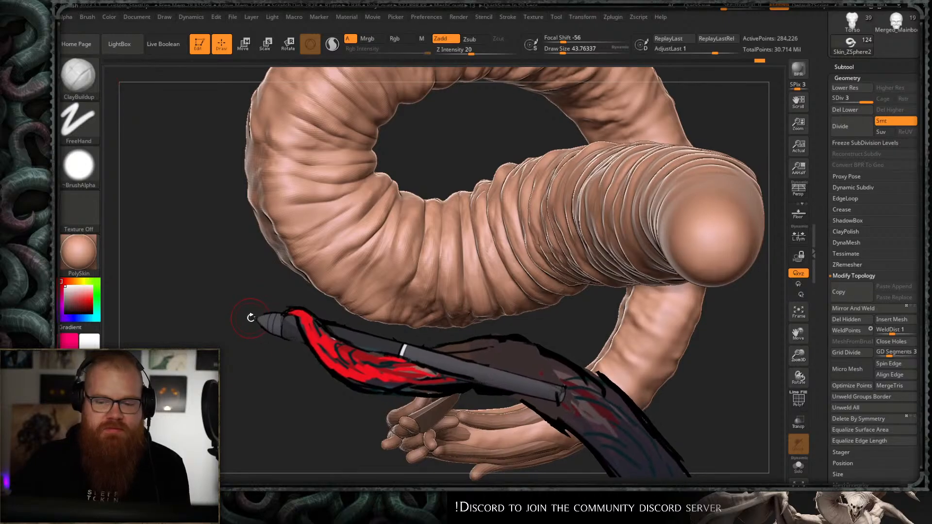
- Sculpt the folds on the slender outer coil with the Standard brush at a draw size of about 228
mouse_move(249, 317)
left_mouse_down()
mouse_move(250, 266)
mouse_move(417, 243)
mouse_move(540, 326)
mouse_move(541, 270)
mouse_move(510, 293)
mouse_move(527, 231)
left_mouse_up()
key("b")
key("s")
key("t")
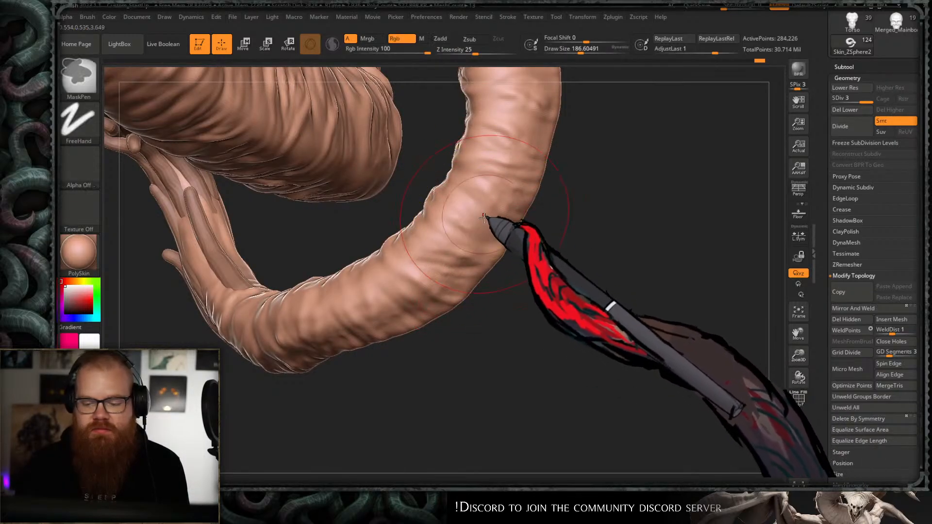
left_click_drag(514, 211, 490, 267)
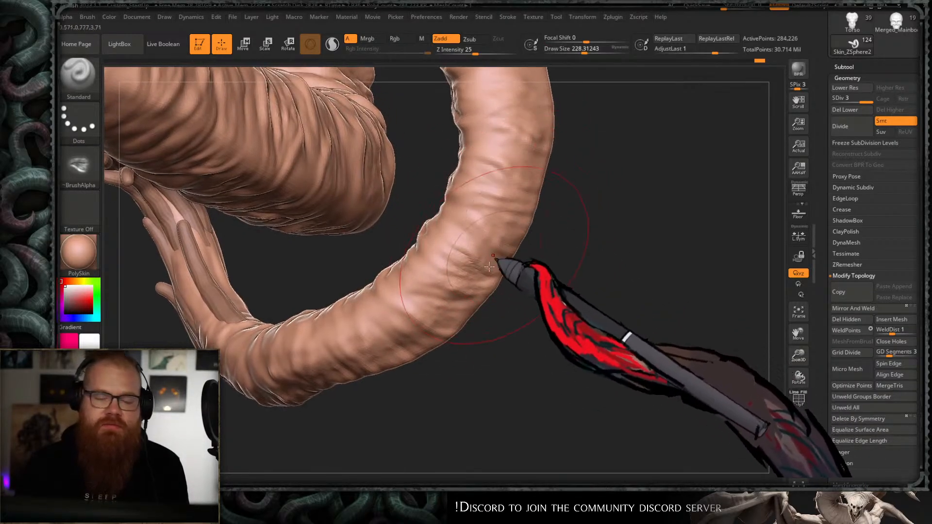
left_click_drag(543, 227, 502, 271)
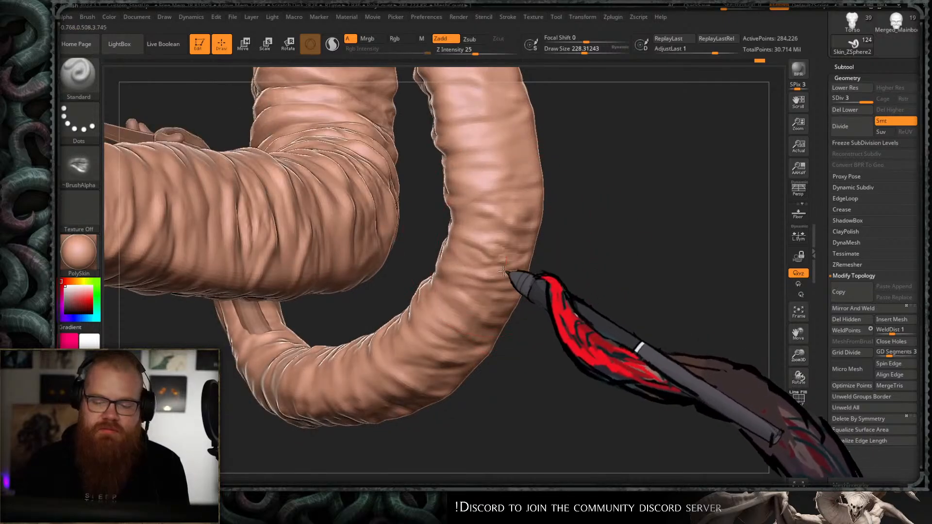
mouse_move(531, 243)
left_mouse_down()
mouse_move(546, 209)
mouse_move(504, 223)
mouse_move(559, 273)
mouse_move(576, 271)
mouse_move(593, 158)
mouse_move(595, 231)
mouse_move(576, 175)
mouse_move(578, 204)
mouse_move(560, 181)
mouse_move(581, 191)
mouse_move(595, 148)
mouse_move(607, 196)
mouse_move(606, 177)
mouse_move(602, 183)
mouse_move(627, 118)
mouse_move(623, 97)
mouse_move(553, 262)
left_mouse_up()
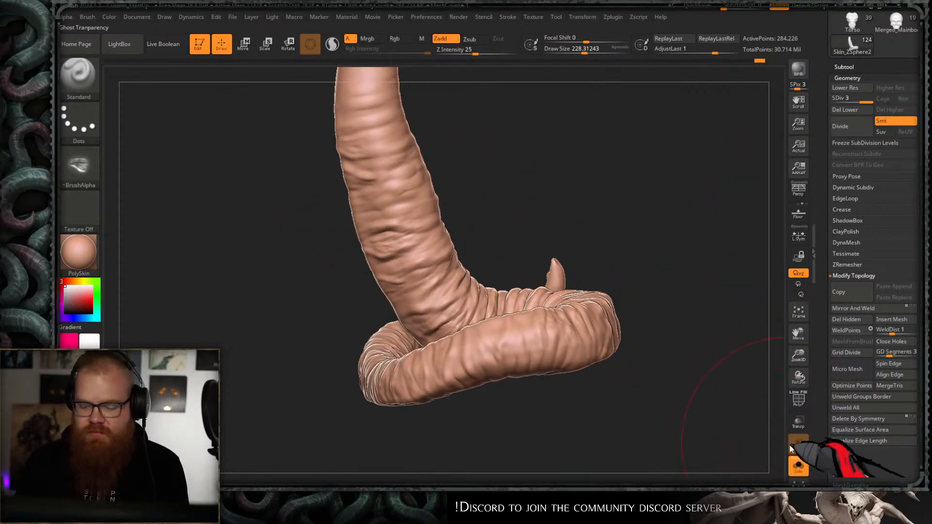
- Collapse the Tail folder in the subtool list and make all subtool folders visible
scroll(913, 148, "up", 5)
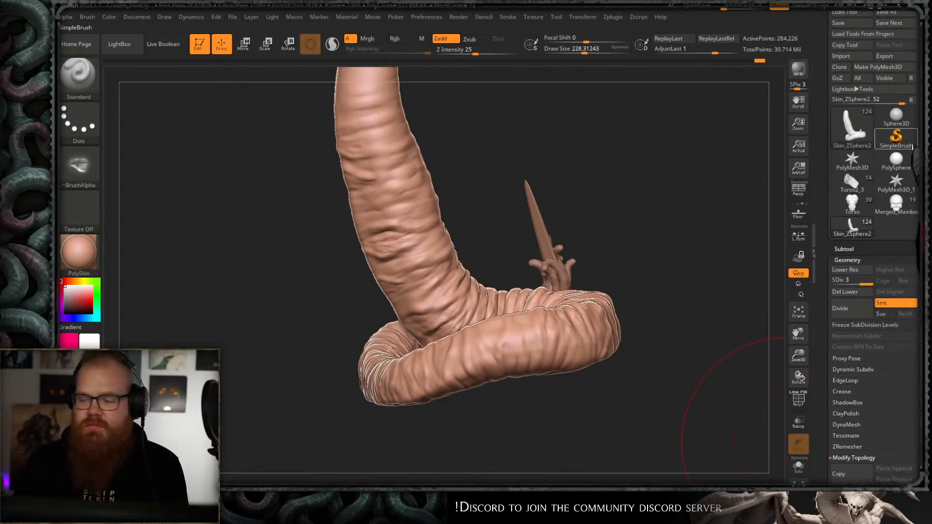
left_click(857, 251)
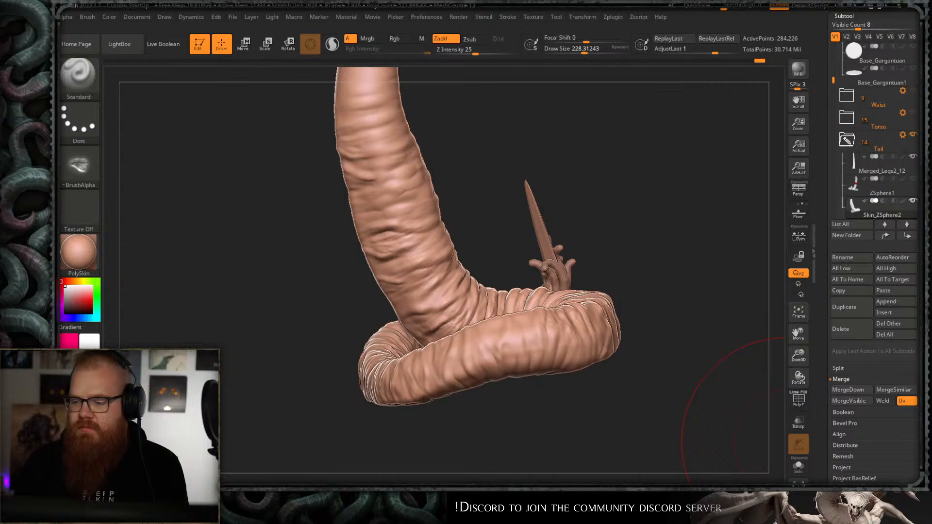
left_click(847, 141)
left_click(912, 136, "shift")
left_click(913, 136, "shift")
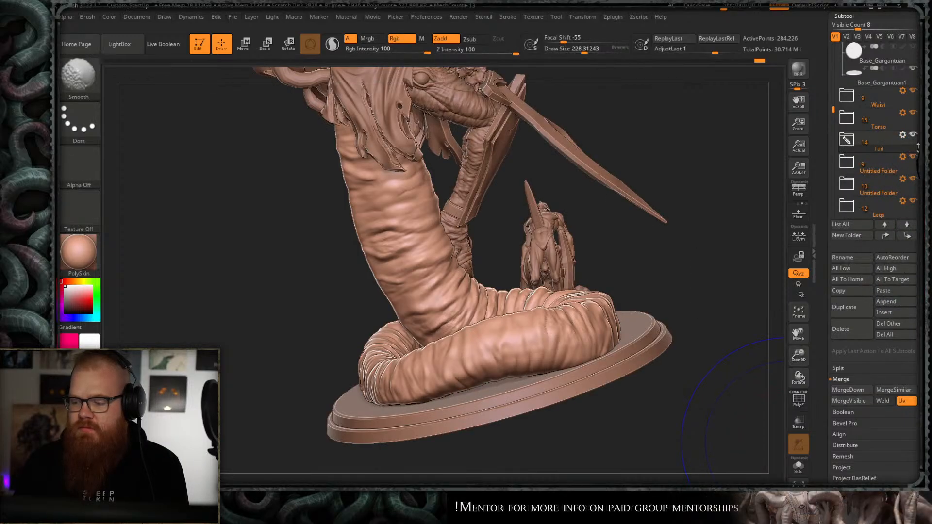
- Try to delete the untitled folder of nine subtools directly below the Tail folder
left_click(905, 169)
left_click_drag(745, 281, 728, 338)
left_click(853, 330)
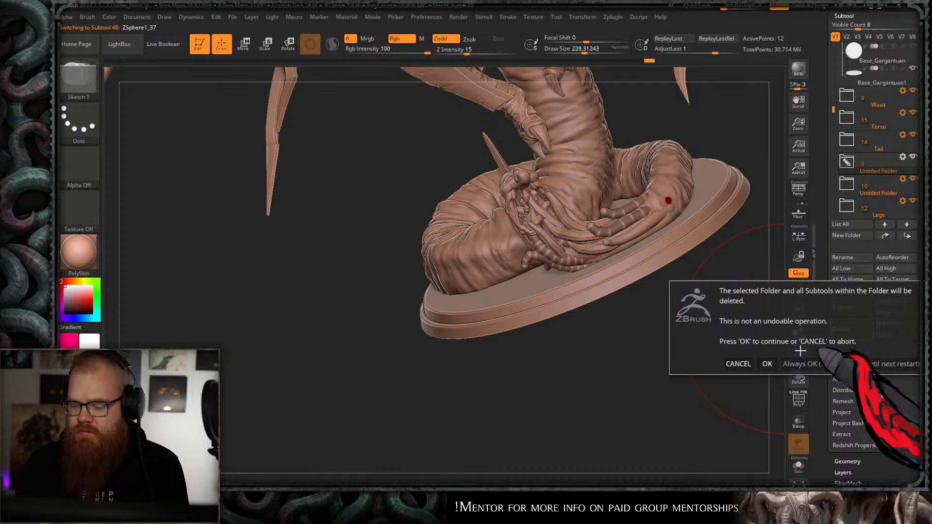
left_click(767, 364)
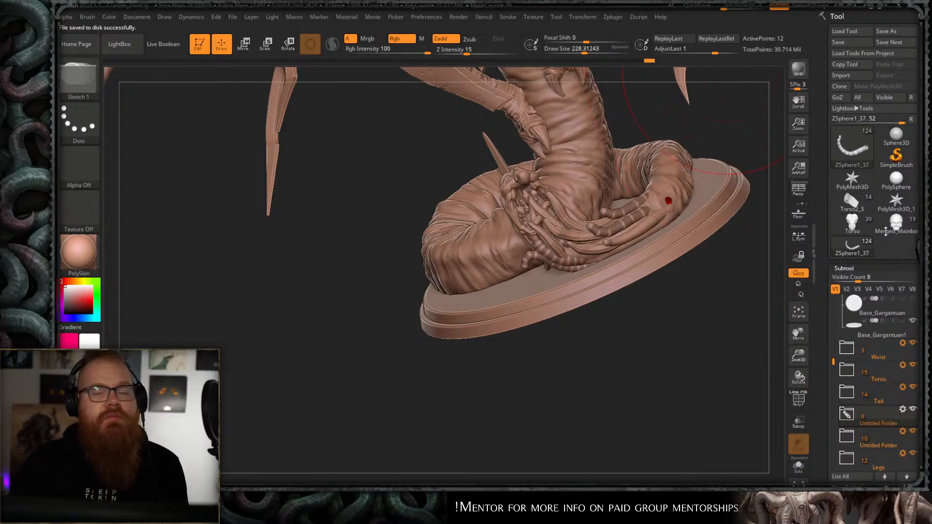
- Delete the two untitled folders between the Tail and Legs folders together with all their subtools
scroll(894, 397, "down", 5)
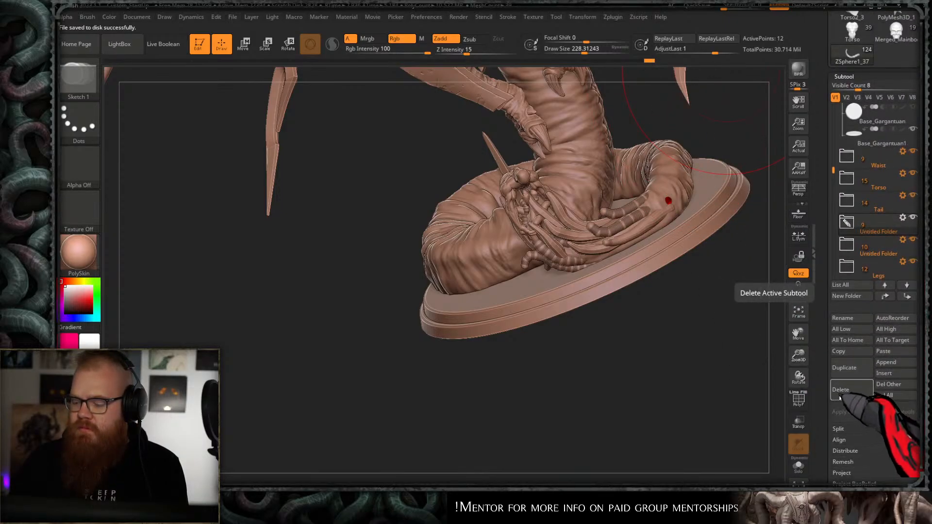
left_click(879, 396)
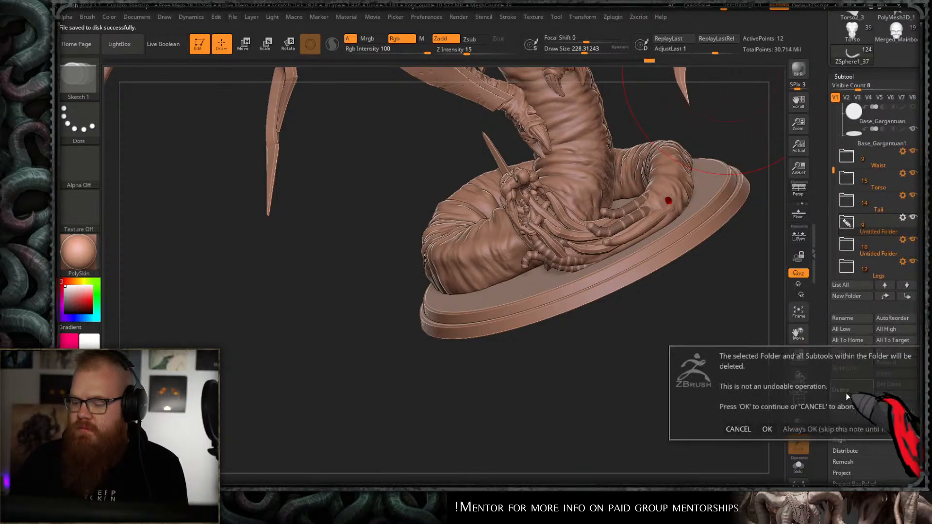
left_click(767, 430)
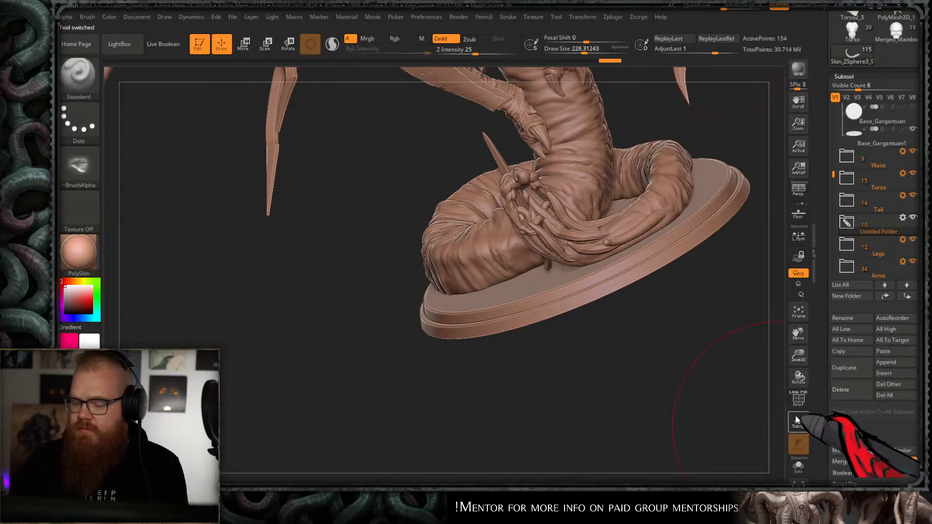
left_click(851, 389)
left_click(767, 429)
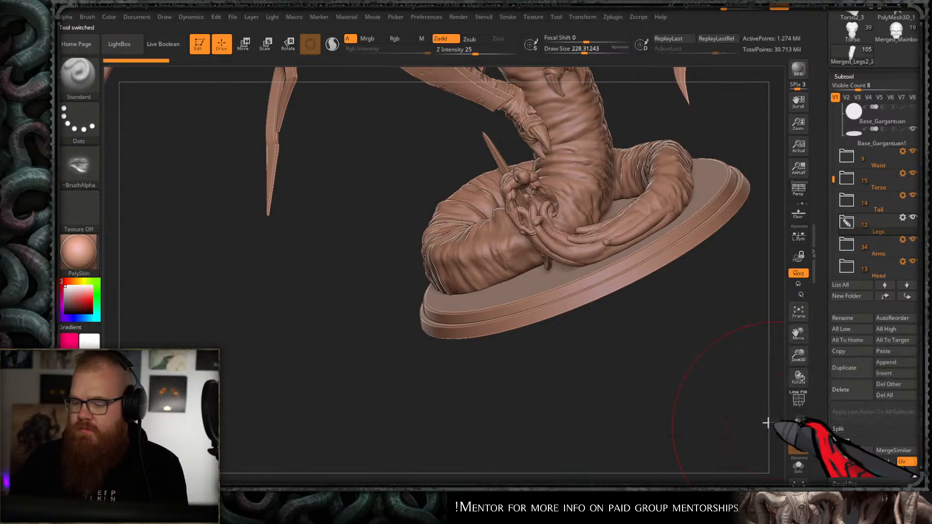
- Expand the Legs folder and delete its hidden Merged_Legs2_21 subtool
mouse_move(713, 357)
left_mouse_down()
mouse_move(797, 317)
mouse_move(736, 312)
mouse_move(662, 339)
mouse_move(770, 320)
left_mouse_up()
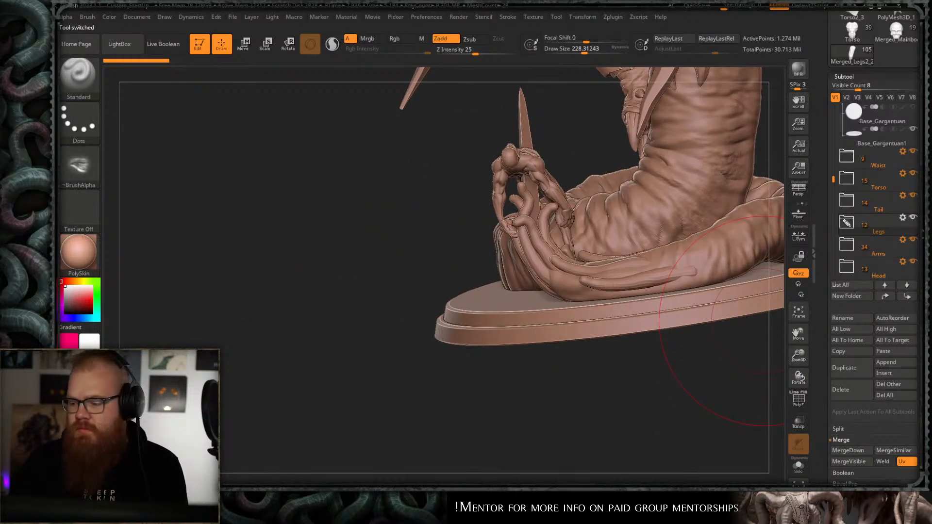
left_click_drag(833, 169, 855, 180)
mouse_move(471, 301)
right_mouse_down()
mouse_move(602, 294)
mouse_move(586, 253)
mouse_move(552, 313)
mouse_move(530, 320)
mouse_move(527, 220)
mouse_move(503, 255)
mouse_move(512, 219)
mouse_move(534, 259)
mouse_move(505, 287)
mouse_move(495, 270)
mouse_move(478, 276)
mouse_move(497, 228)
mouse_move(503, 251)
mouse_move(490, 267)
mouse_move(480, 260)
mouse_move(513, 245)
mouse_move(512, 283)
mouse_move(584, 220)
mouse_move(572, 279)
mouse_move(522, 288)
mouse_move(517, 257)
mouse_move(537, 234)
right_mouse_up()
right_click_drag(579, 201, 553, 318, "alt")
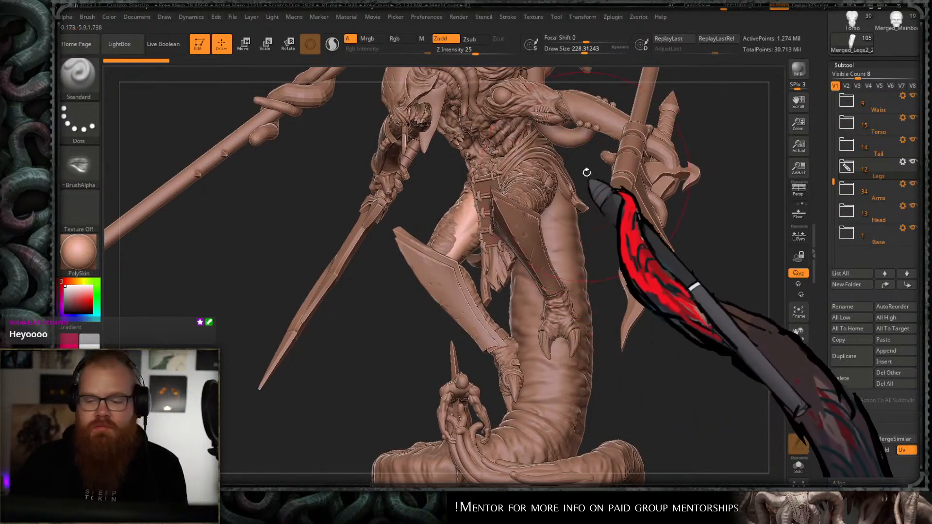
right_click_drag(579, 185, 580, 218, "alt")
right_click_drag(468, 272, 422, 280)
left_click(847, 169)
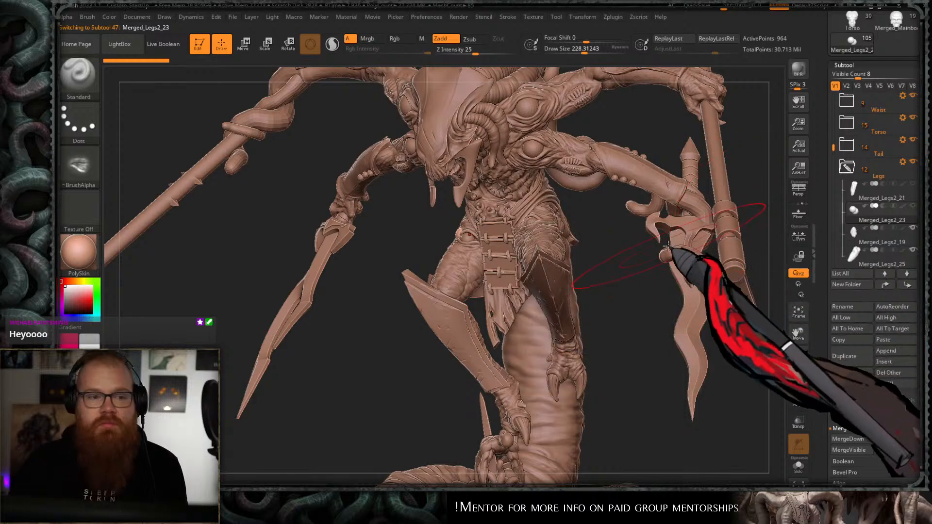
left_click(858, 192)
left_click_drag(863, 368, 863, 317)
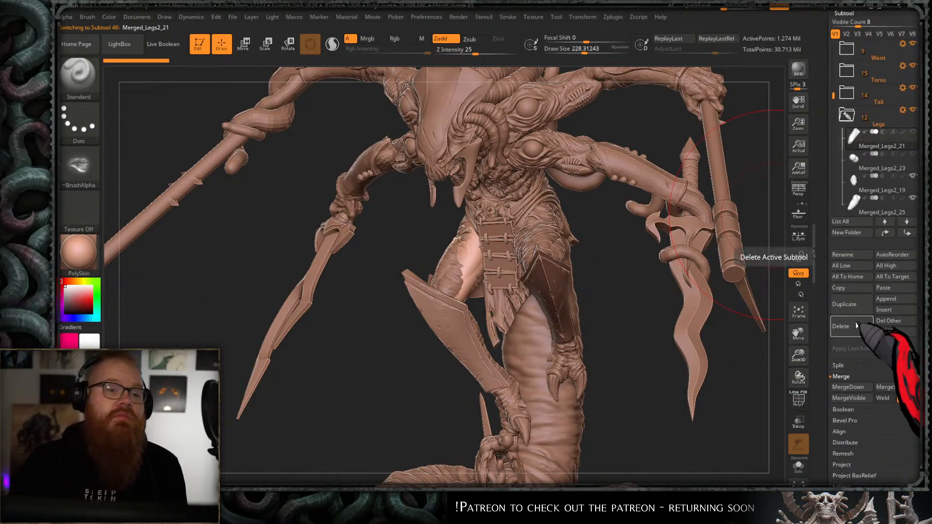
left_click(857, 325)
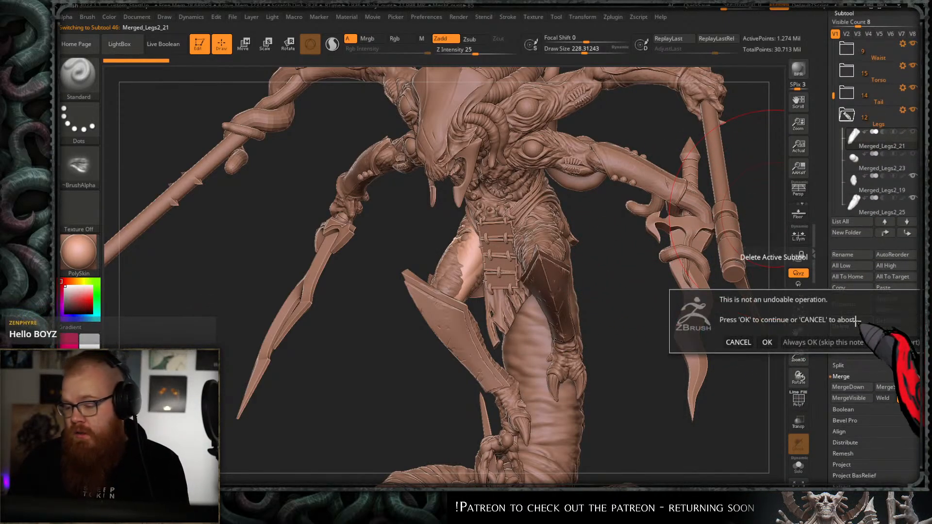
left_click(771, 343)
- Delete the hidden Merged_Legs2_23 and Merged_Legs2_9 subtools from the Legs folder
left_click(857, 327)
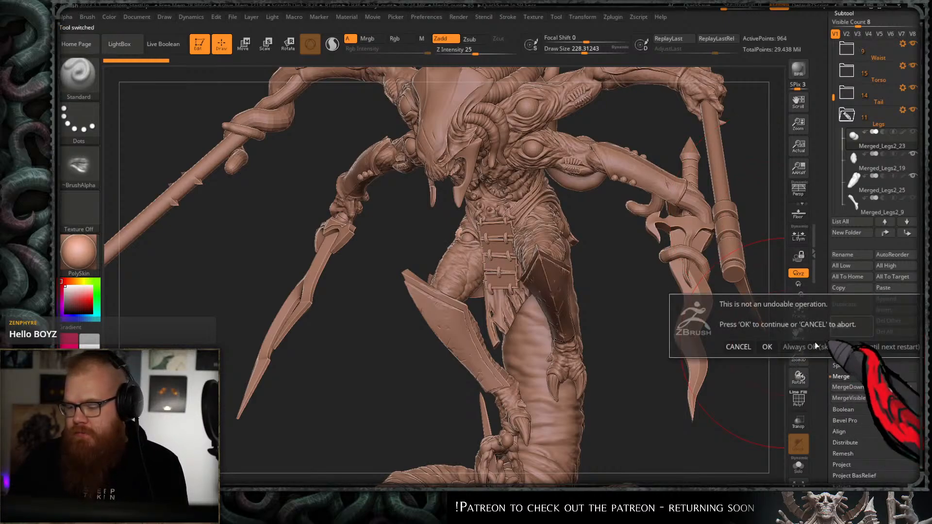
left_click(770, 344)
left_click(860, 186)
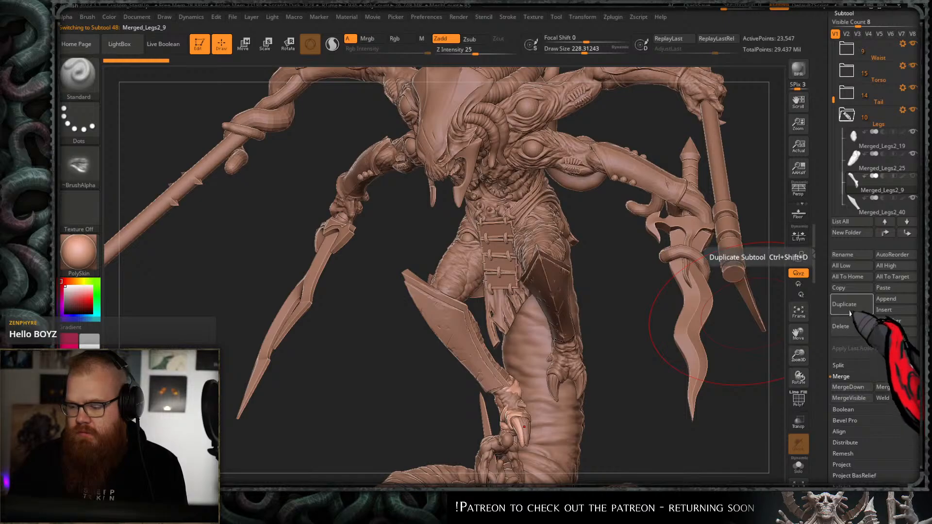
left_click(852, 335)
left_click(772, 345)
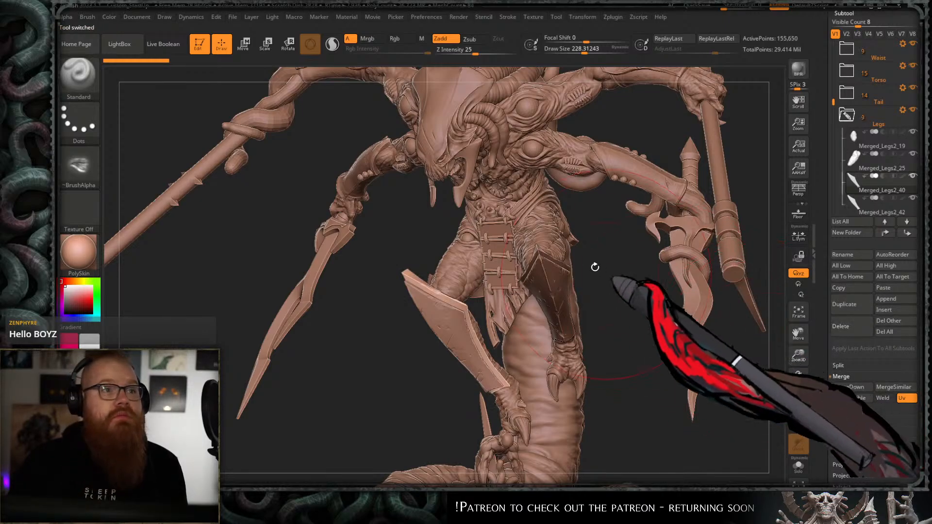
- Make the creature's tail mesh the active subtool and isolate it in Solo mode
left_click_drag(615, 277, 628, 269)
right_click_drag(510, 228, 489, 226, "ctrl")
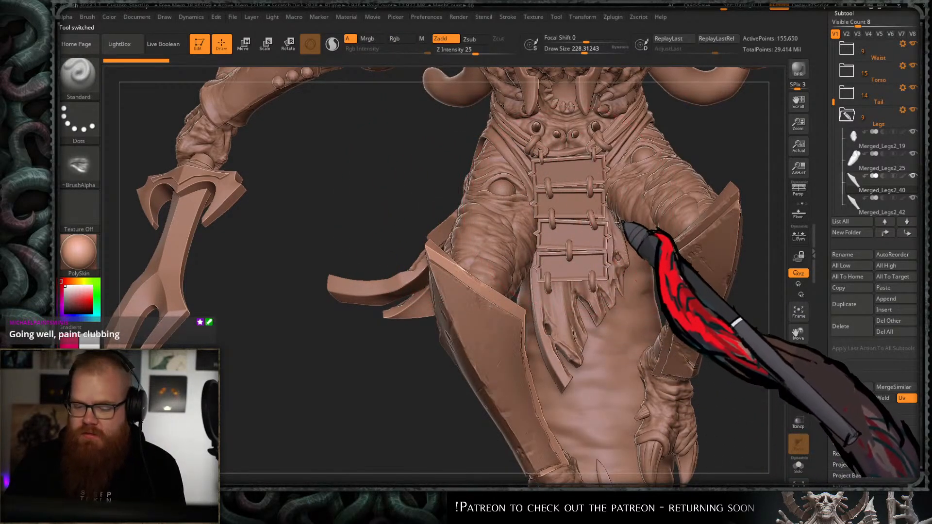
right_click_drag(624, 222, 617, 263, "alt")
right_click_drag(582, 434, 554, 343, "ctrl")
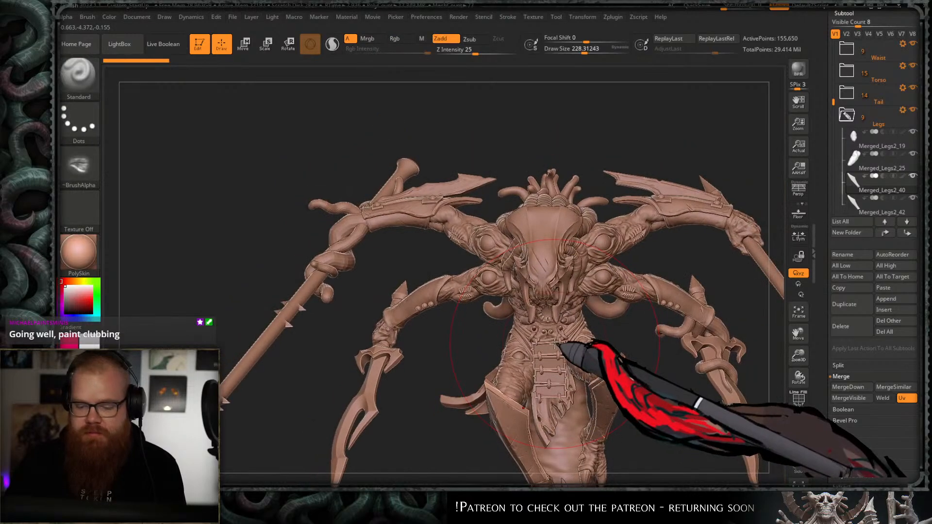
mouse_move(573, 375)
right_mouse_down("alt")
mouse_move(535, 313)
mouse_move(533, 286)
right_mouse_up("alt")
mouse_move(533, 286)
right_mouse_down("ctrl")
mouse_move(544, 331)
mouse_move(535, 338)
mouse_move(502, 332)
mouse_move(579, 298)
mouse_move(572, 347)
right_mouse_up("ctrl")
right_click_drag(573, 347, 549, 336)
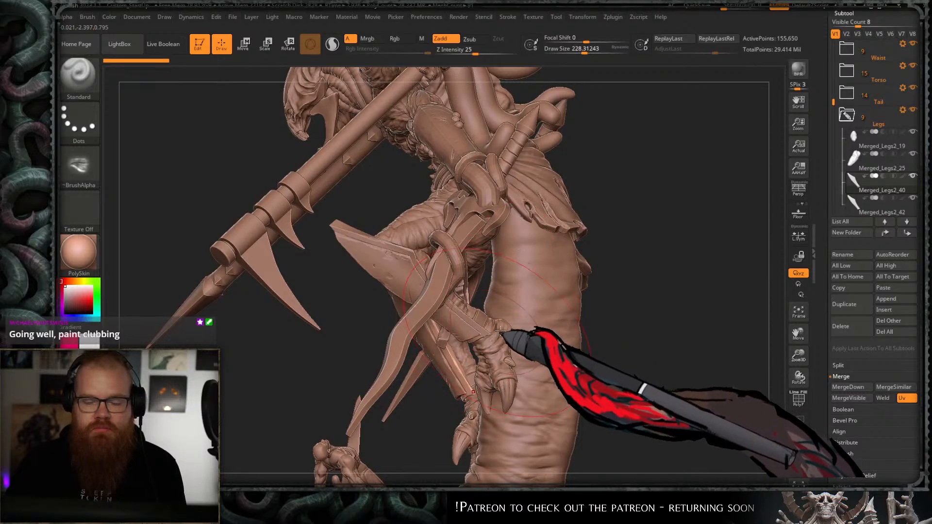
left_click(535, 311, "alt")
left_click(801, 469)
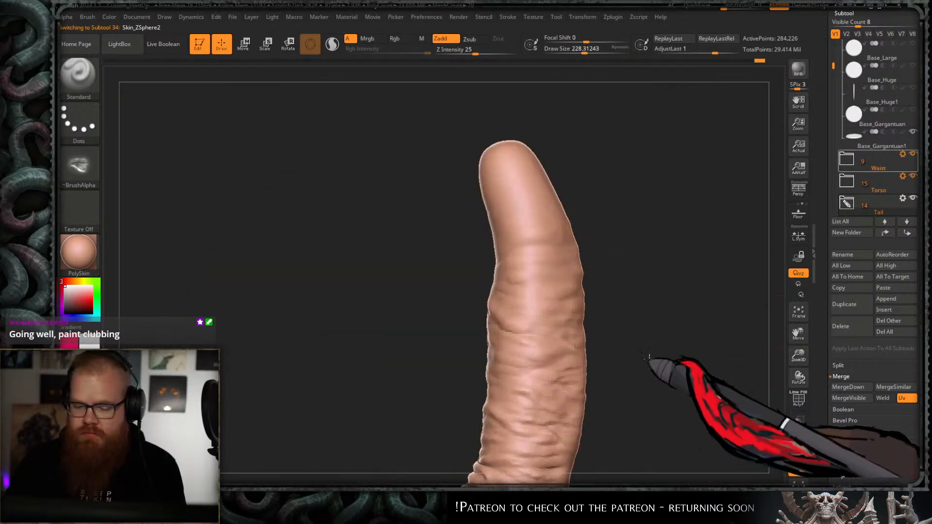
- Sculpt and smooth skin folds around the isolated tail's upper end with the Standard brush at draw sizes between about 239 and 344
right_click_drag(557, 200, 607, 213, "ctrl")
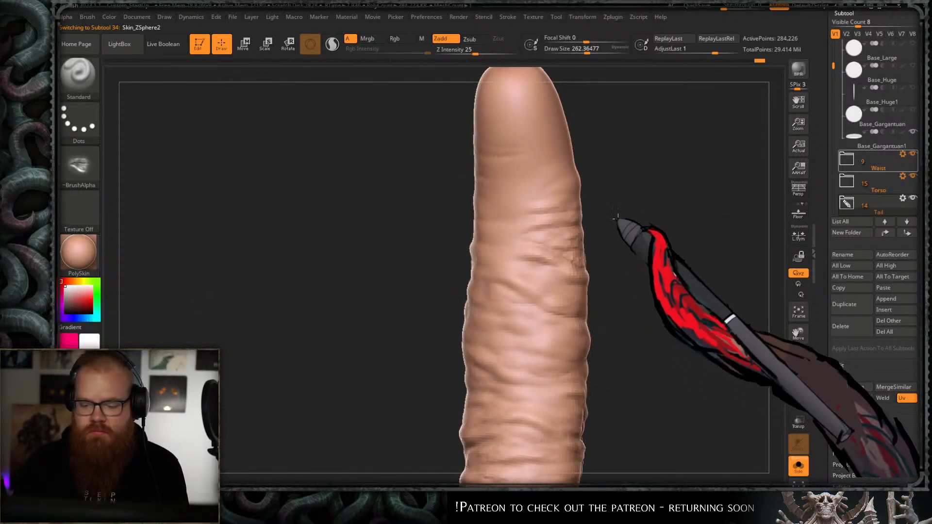
right_click_drag(615, 219, 505, 225)
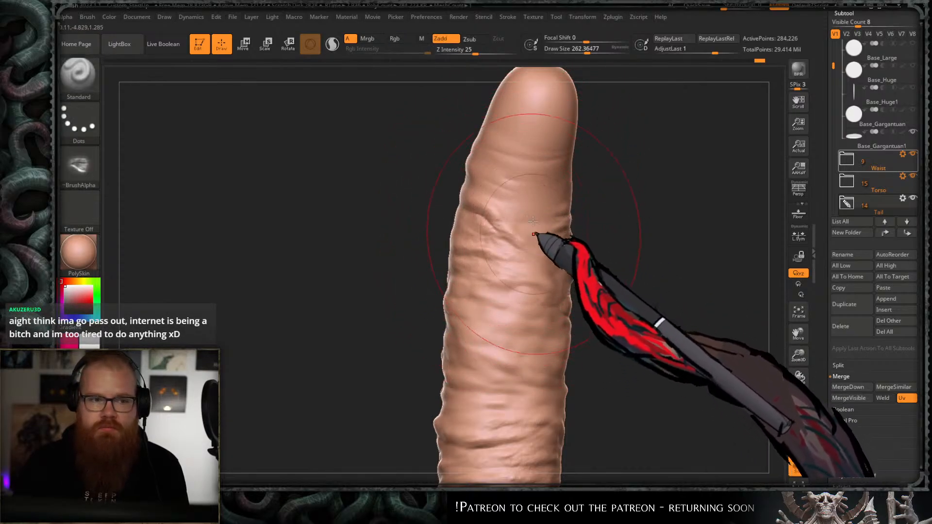
mouse_move(533, 221)
right_mouse_down()
mouse_move(554, 296)
mouse_move(580, 252)
mouse_move(606, 260)
right_mouse_up()
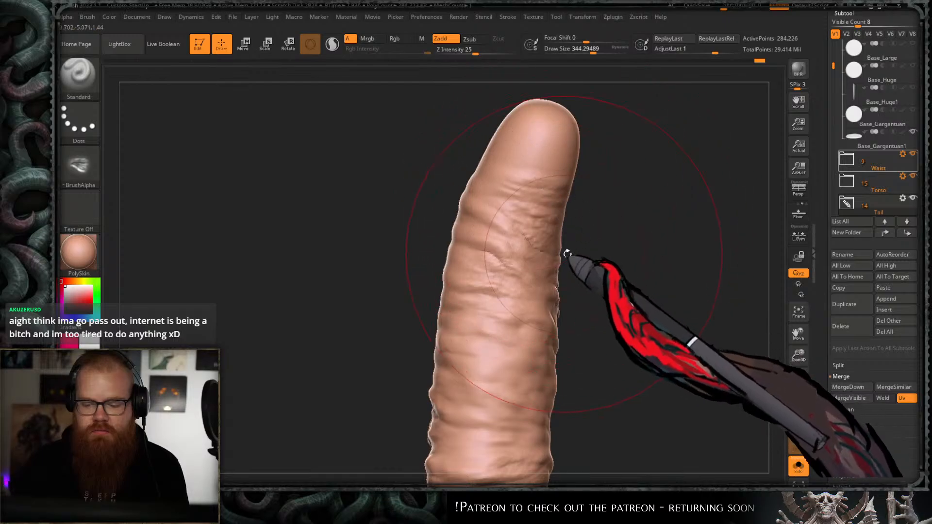
mouse_move(567, 253)
right_mouse_down()
mouse_move(642, 207)
mouse_move(582, 178)
mouse_move(636, 228)
right_mouse_up()
key("shift")
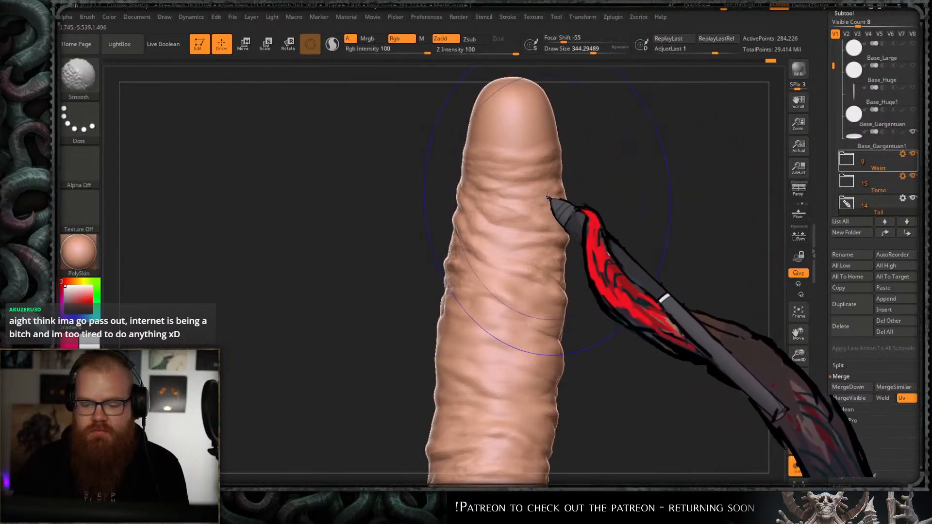
mouse_move(599, 260)
right_mouse_down("ctrl")
mouse_move(584, 177)
mouse_move(538, 261)
mouse_move(504, 269)
right_mouse_up("ctrl")
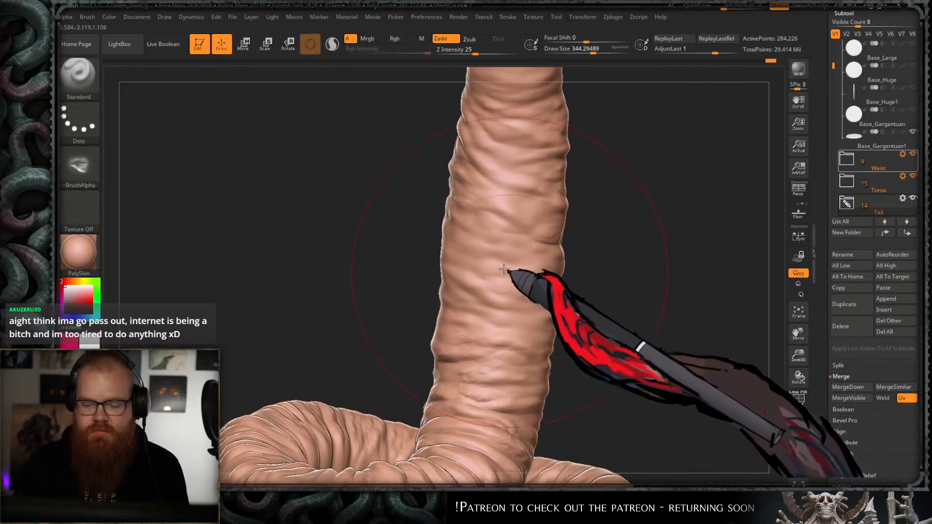
right_click_drag(504, 179, 574, 190)
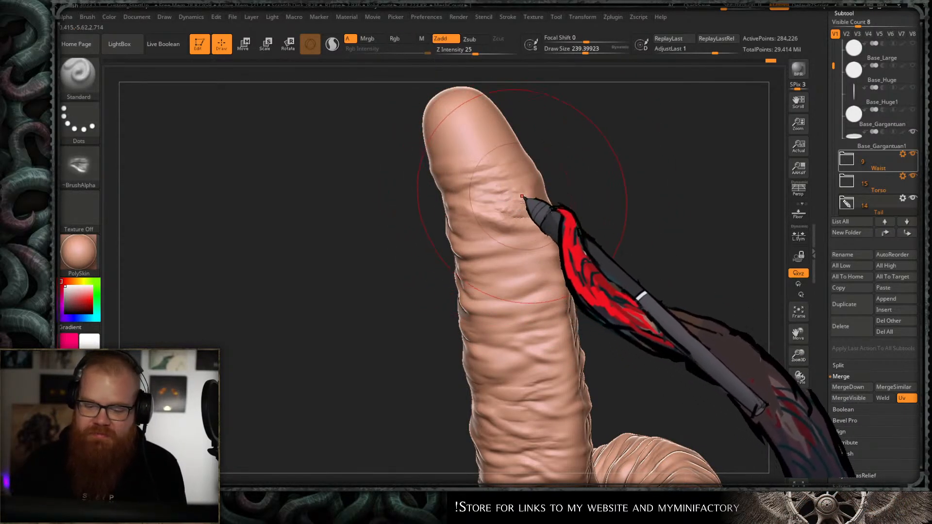
mouse_move(601, 210)
right_mouse_down()
mouse_move(668, 225)
mouse_move(651, 220)
mouse_move(558, 287)
mouse_move(536, 236)
mouse_move(610, 285)
mouse_move(639, 327)
mouse_move(525, 225)
mouse_move(578, 227)
mouse_move(602, 187)
mouse_move(620, 246)
mouse_move(641, 262)
right_mouse_up()
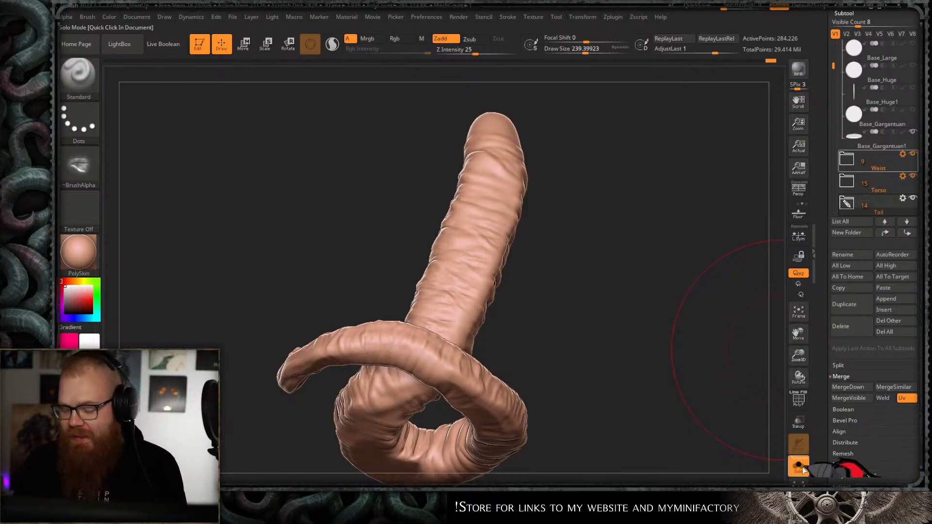
- Leave Solo mode and adjust the tail's upper end beneath the waist cloth with the SH_CometLord brush at a draw size of about 293
left_click(799, 467)
mouse_move(686, 156)
right_mouse_down()
mouse_move(676, 219)
mouse_move(648, 191)
mouse_move(652, 245)
mouse_move(577, 246)
mouse_move(614, 306)
mouse_move(702, 144)
mouse_move(676, 156)
mouse_move(626, 97)
mouse_move(651, 117)
mouse_move(579, 67)
right_mouse_up()
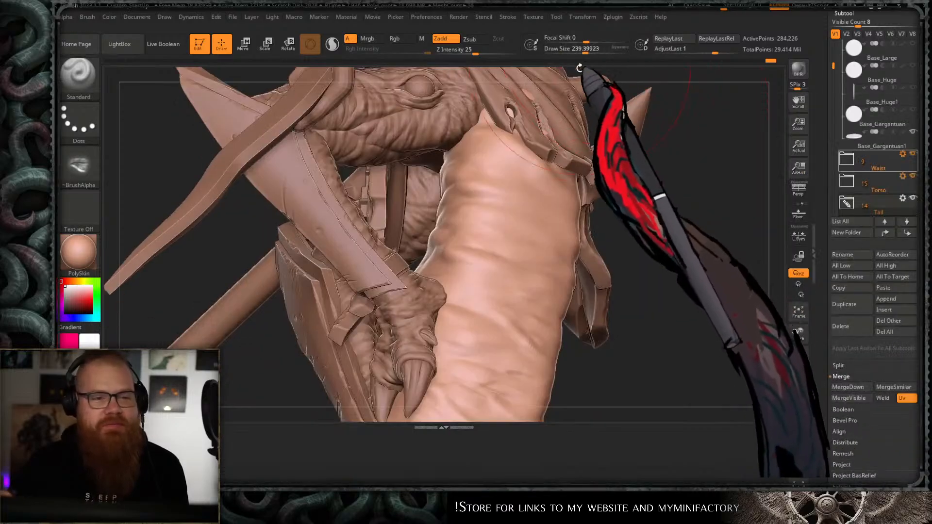
key("b")
key("s")
key("c")
left_click_drag(657, 181, 680, 158)
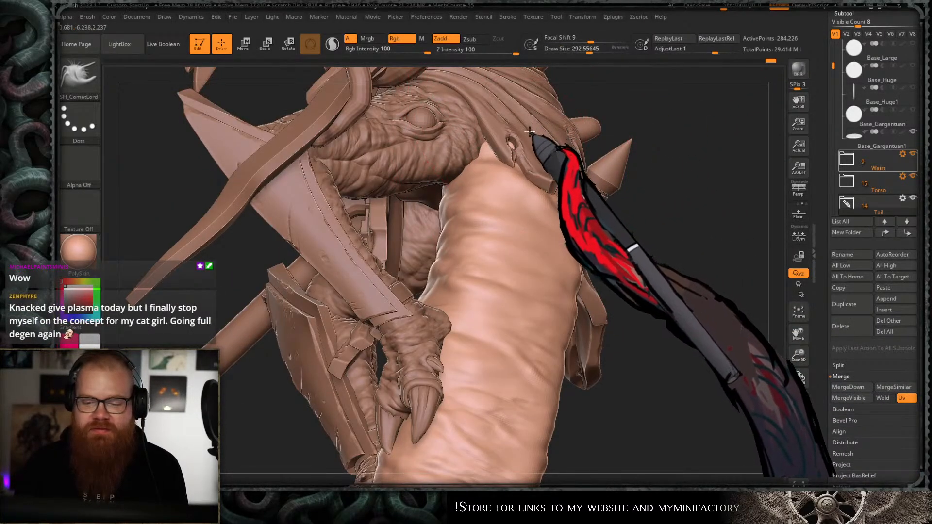
mouse_move(641, 141)
left_mouse_down()
mouse_move(701, 185)
mouse_move(709, 163)
mouse_move(695, 179)
mouse_move(667, 164)
mouse_move(682, 209)
mouse_move(723, 127)
mouse_move(577, 145)
mouse_move(613, 141)
mouse_move(625, 98)
mouse_move(656, 105)
mouse_move(662, 150)
mouse_move(636, 127)
mouse_move(661, 200)
mouse_move(638, 159)
mouse_move(502, 279)
mouse_move(462, 278)
left_mouse_up()
key("s")
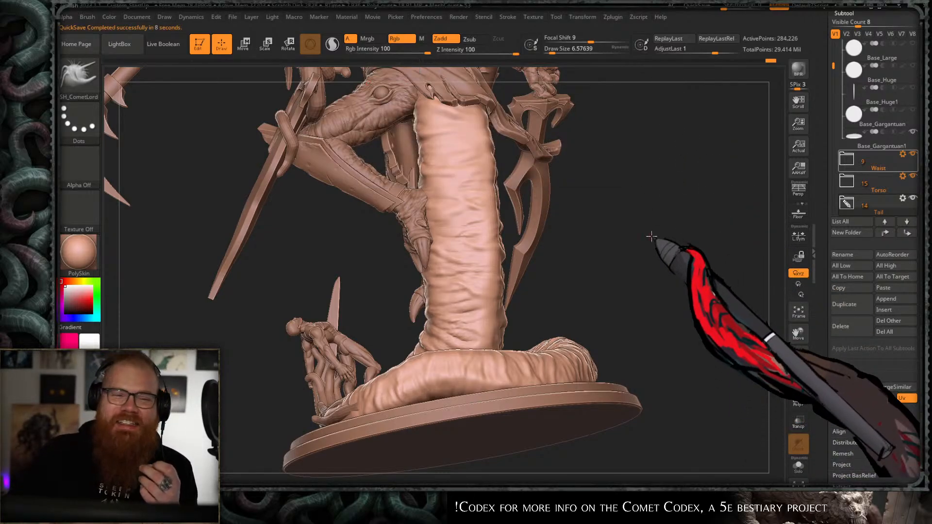
- Refine the tail folds just below the waist cloth with the Standard brush, using draw sizes of about 305 and 136
mouse_move(650, 236)
left_mouse_down()
mouse_move(514, 145)
mouse_move(553, 245)
mouse_move(545, 183)
mouse_move(558, 260)
left_mouse_up()
key("b")
key("s")
key("t")
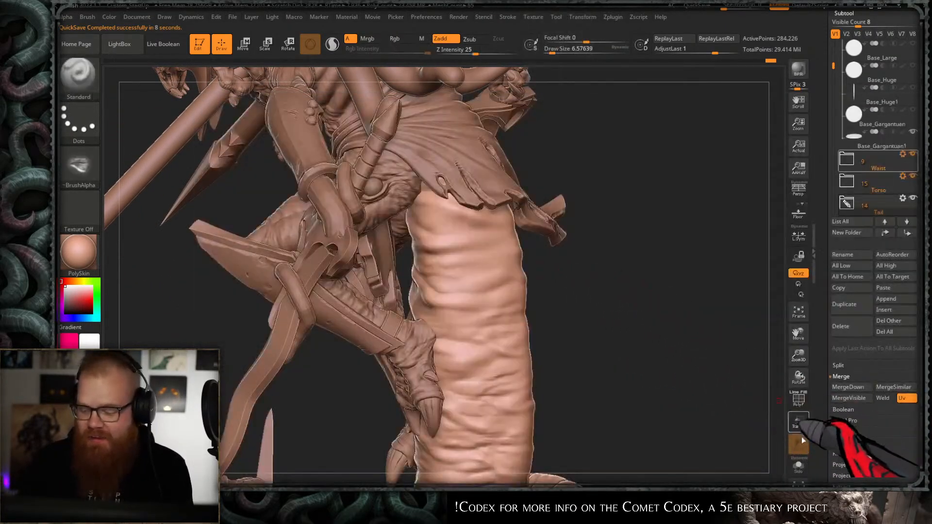
left_click(799, 472)
left_click(799, 469)
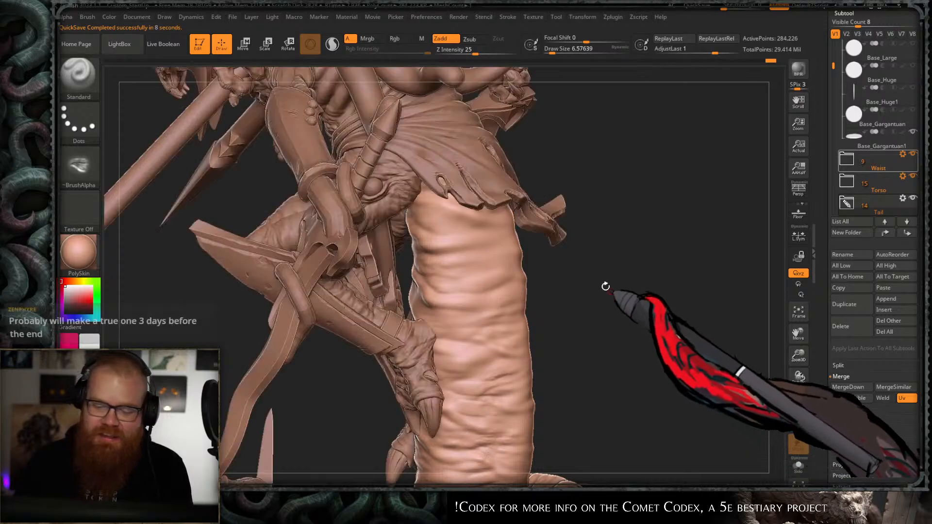
key("s")
left_click_drag(473, 237, 514, 237)
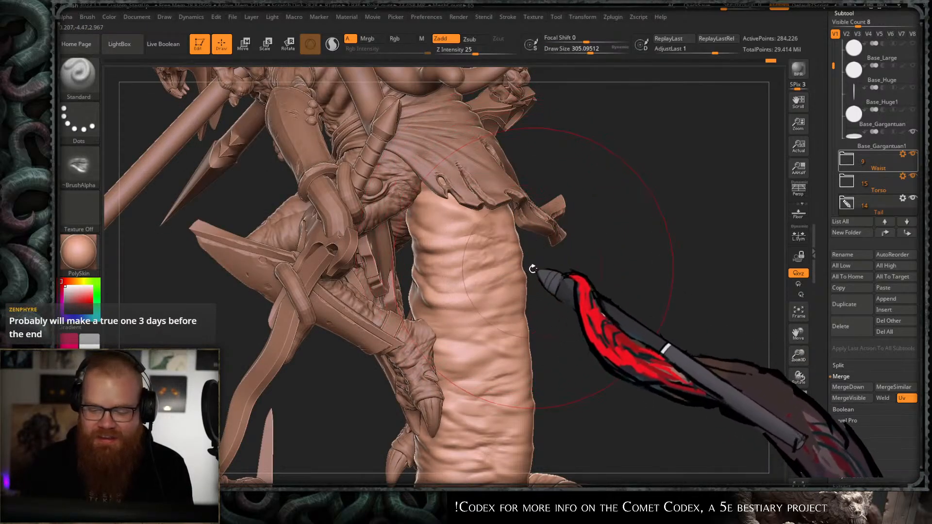
left_click_drag(508, 300, 474, 233, "shift")
key("s")
mouse_move(479, 269)
left_mouse_down()
mouse_move(461, 268)
mouse_move(507, 157)
left_mouse_up()
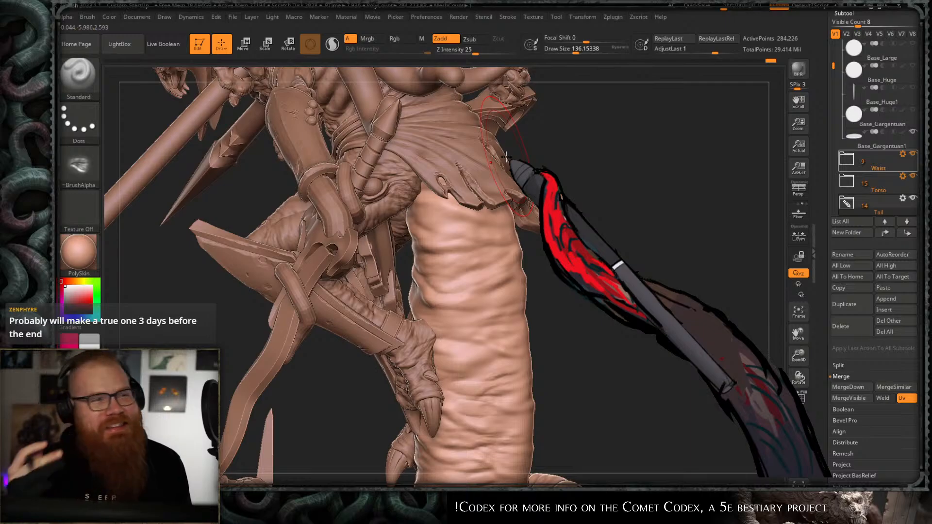
- Carve creases between the folds where the tail bends into the coil, using the GIO soft brush at draw size about 71, Zsub intensity 5
right_click_drag(574, 194, 622, 213, "ctrl")
right_click_drag(656, 246, 616, 199)
mouse_move(659, 223)
right_mouse_down()
mouse_move(649, 241)
mouse_move(602, 225)
mouse_move(503, 225)
mouse_move(558, 264)
mouse_move(576, 177)
mouse_move(604, 197)
mouse_move(594, 248)
right_mouse_up()
mouse_move(556, 212)
right_mouse_down("ctrl")
mouse_move(573, 268)
mouse_move(556, 213)
right_mouse_up("ctrl")
mouse_move(573, 268)
right_mouse_down("alt")
mouse_move(534, 192)
mouse_move(585, 205)
right_mouse_up("alt")
key("b")
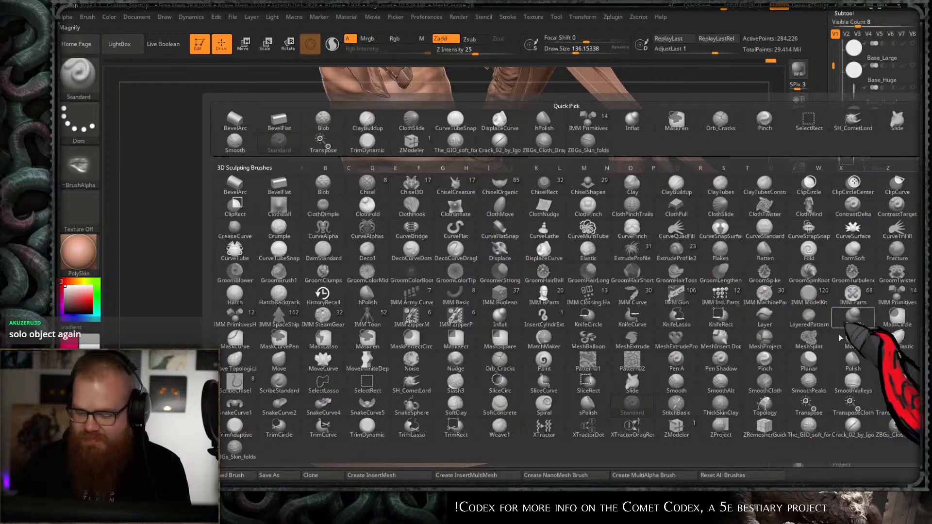
left_click(813, 437)
right_click_drag(537, 177, 505, 270)
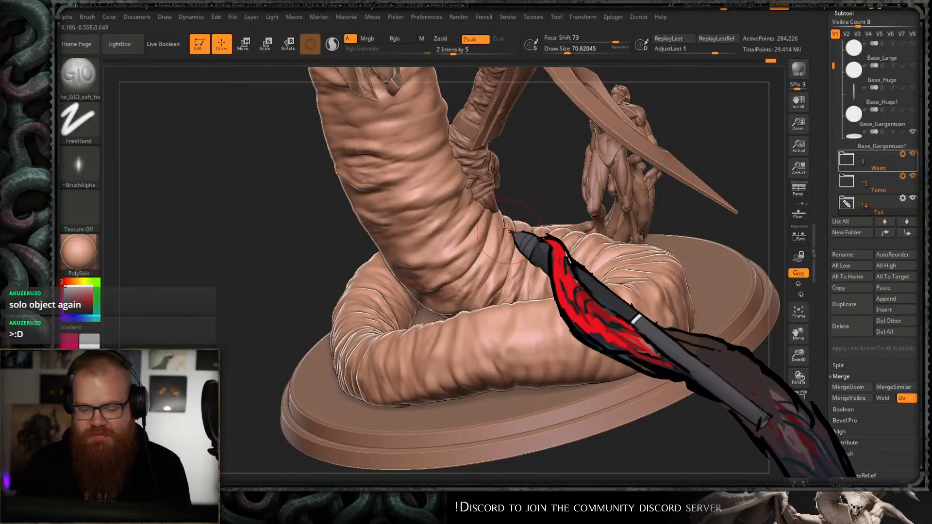
mouse_move(568, 189)
right_mouse_down()
mouse_move(566, 208)
mouse_move(539, 177)
mouse_move(506, 287)
right_mouse_up()
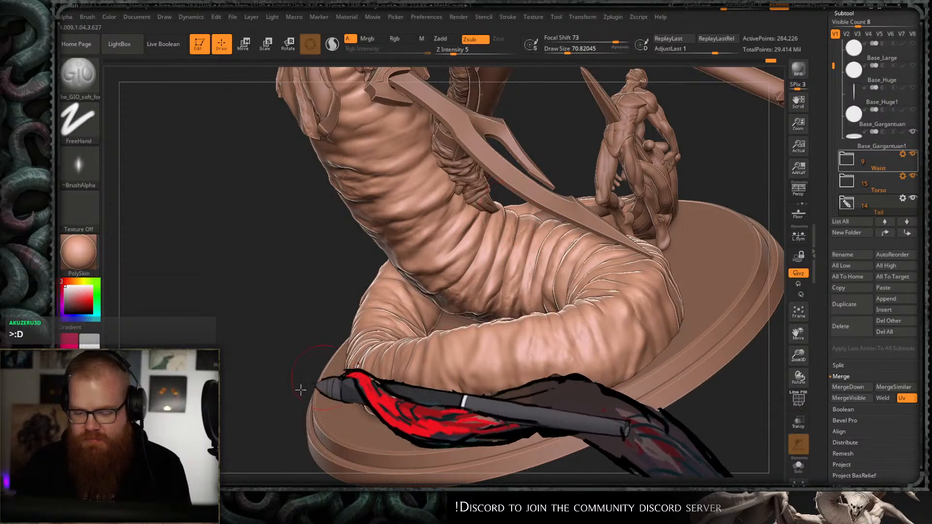
mouse_move(296, 309)
left_mouse_down("alt")
mouse_move(330, 357)
mouse_move(318, 353)
mouse_move(357, 362)
mouse_move(389, 346)
mouse_move(340, 339)
mouse_move(500, 260)
mouse_move(474, 266)
left_mouse_up("alt")
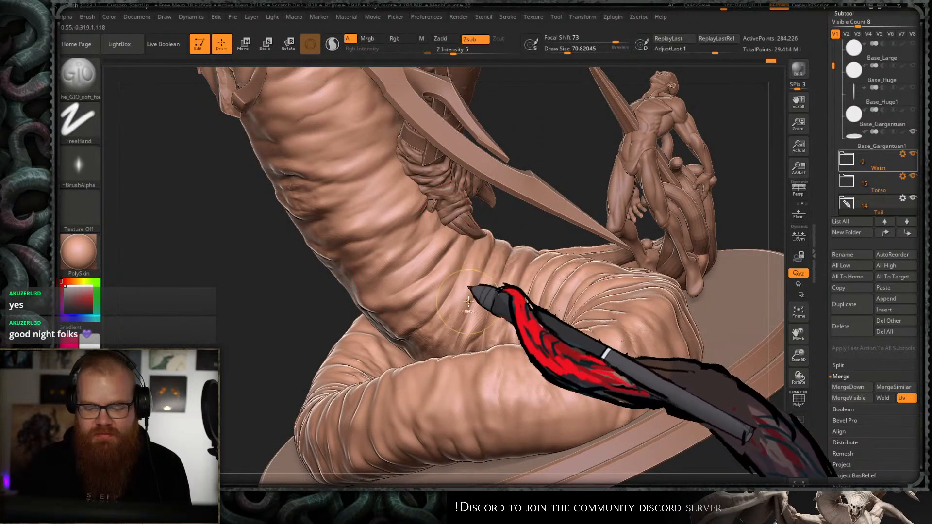
mouse_move(475, 291)
left_mouse_down()
mouse_move(546, 179)
mouse_move(522, 173)
mouse_move(477, 225)
mouse_move(505, 208)
mouse_move(519, 257)
mouse_move(550, 185)
mouse_move(530, 196)
left_mouse_up()
- Switch to the Standard brush and assign Alpha 01 to it
key("b")
key("s")
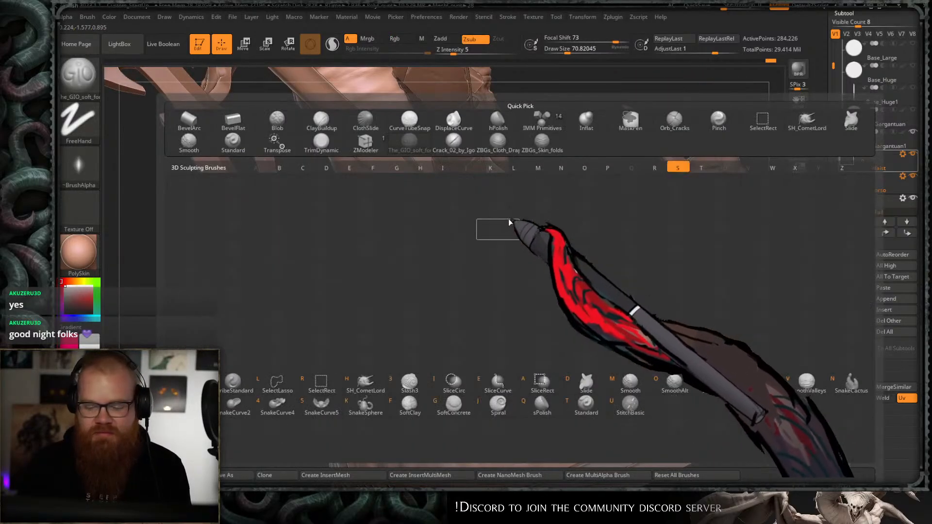
key("t")
left_click(79, 167)
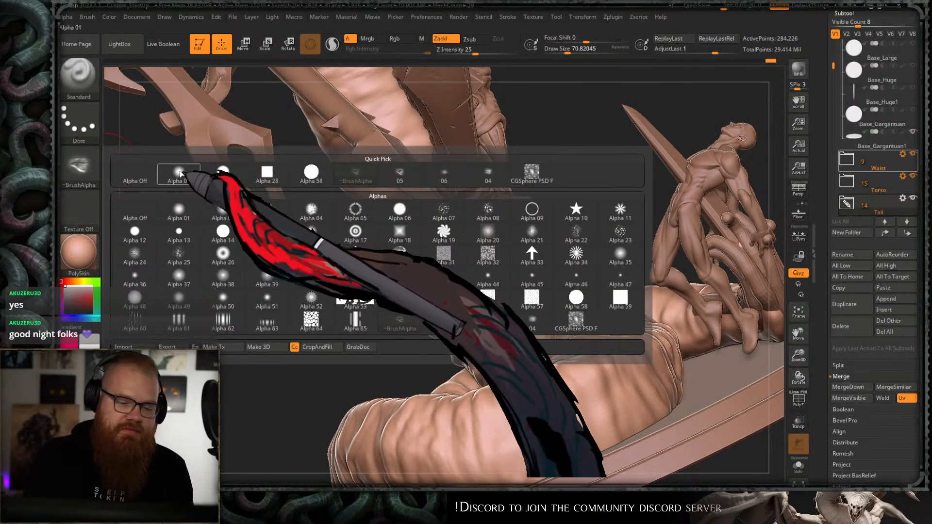
left_click(181, 173)
- Isolate the tail, refine the folds above its coil at draw sizes of about 62 and 49, and bring back the full model
left_click(798, 463)
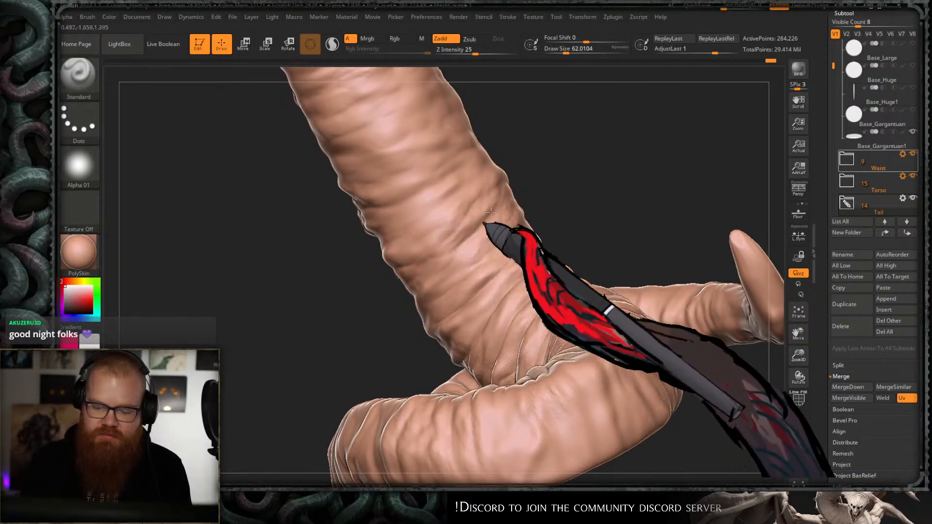
key("ctrl")
key("s")
left_click_drag(443, 242, 439, 242)
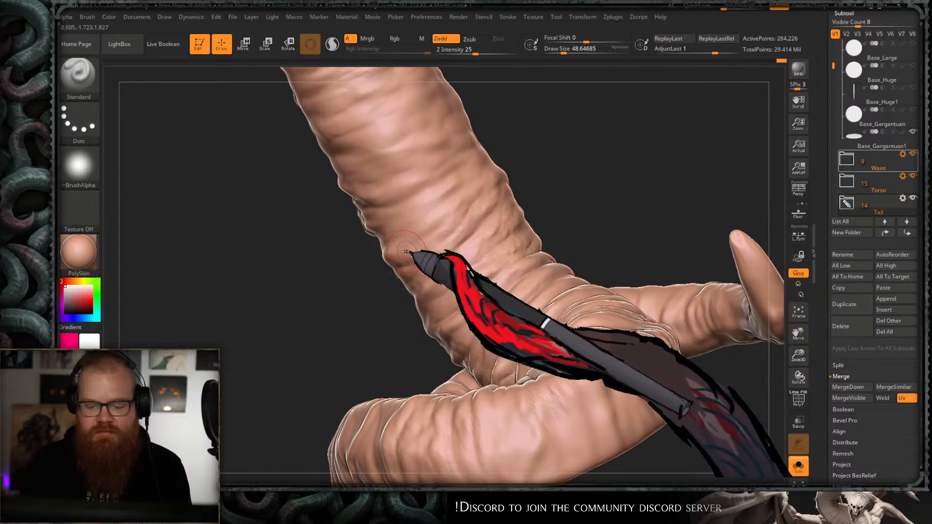
left_click(797, 469)
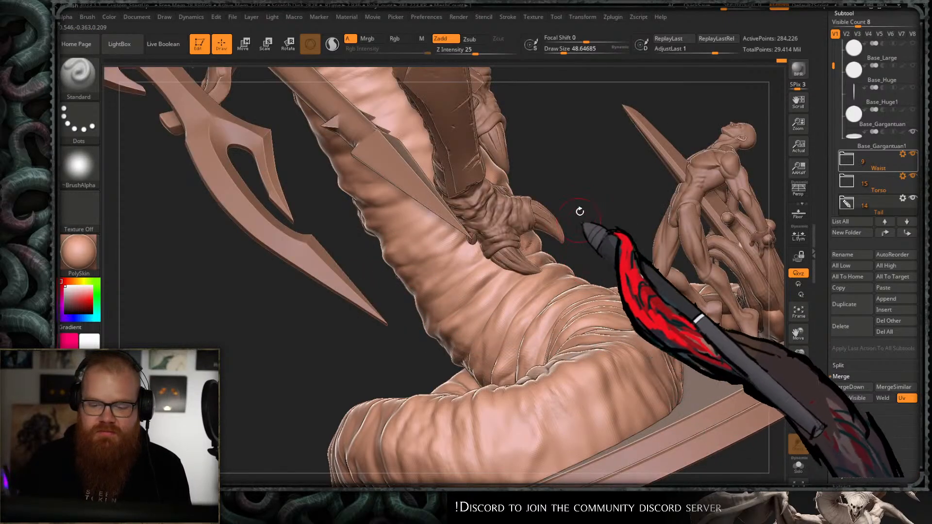
mouse_move(579, 211)
left_mouse_down()
mouse_move(611, 188)
mouse_move(573, 194)
left_mouse_up()
left_click_drag(453, 271, 416, 225)
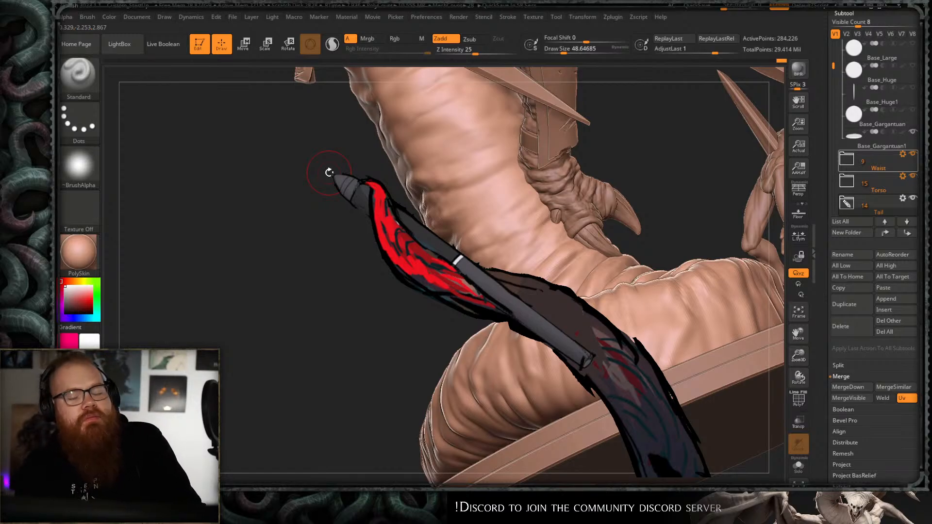
mouse_move(629, 139)
right_mouse_down()
mouse_move(662, 152)
mouse_move(645, 146)
mouse_move(603, 183)
mouse_move(612, 223)
right_mouse_up()
- Adjust the tail's shape behind the clawed feet with the SH_CometLord brush at draw sizes of about 408 and 286
key("b")
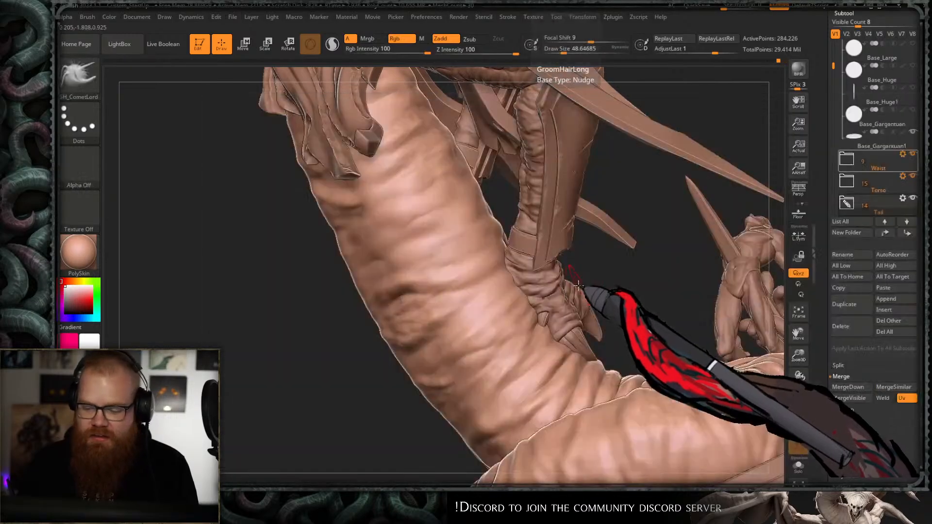
mouse_move(557, 275)
right_mouse_down("ctrl")
mouse_move(575, 294)
mouse_move(566, 220)
mouse_move(604, 224)
mouse_move(559, 246)
right_mouse_up("ctrl")
key("b")
left_click(589, 232)
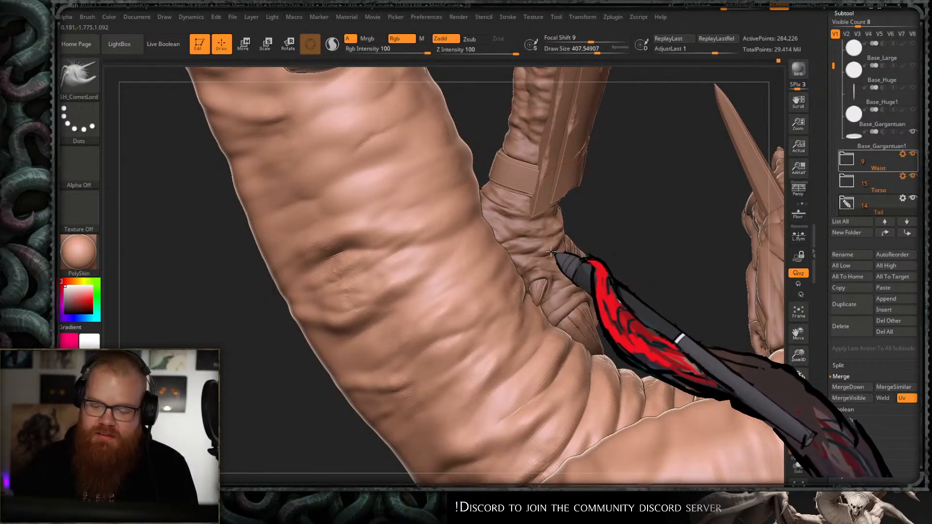
mouse_move(553, 252)
right_mouse_down("ctrl")
mouse_move(582, 219)
mouse_move(589, 250)
mouse_move(549, 280)
mouse_move(554, 244)
right_mouse_up("ctrl")
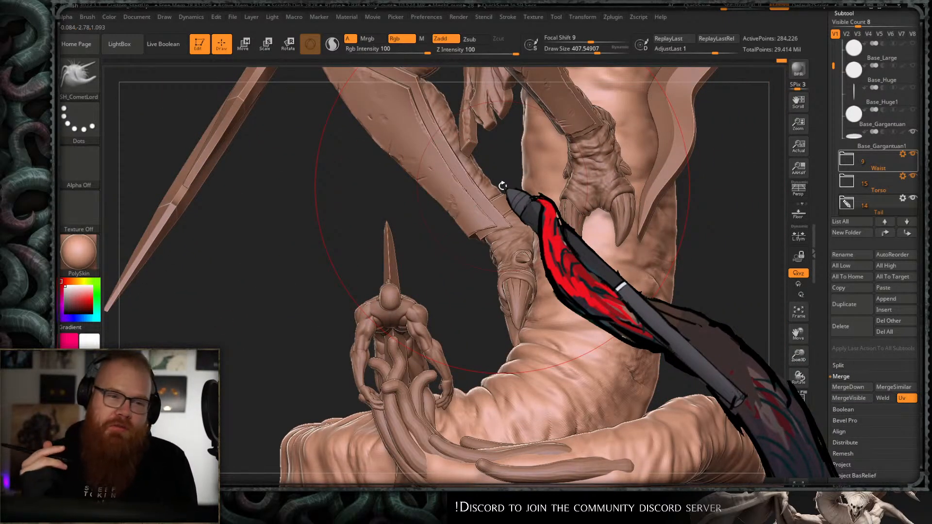
right_click_drag(742, 145, 578, 277)
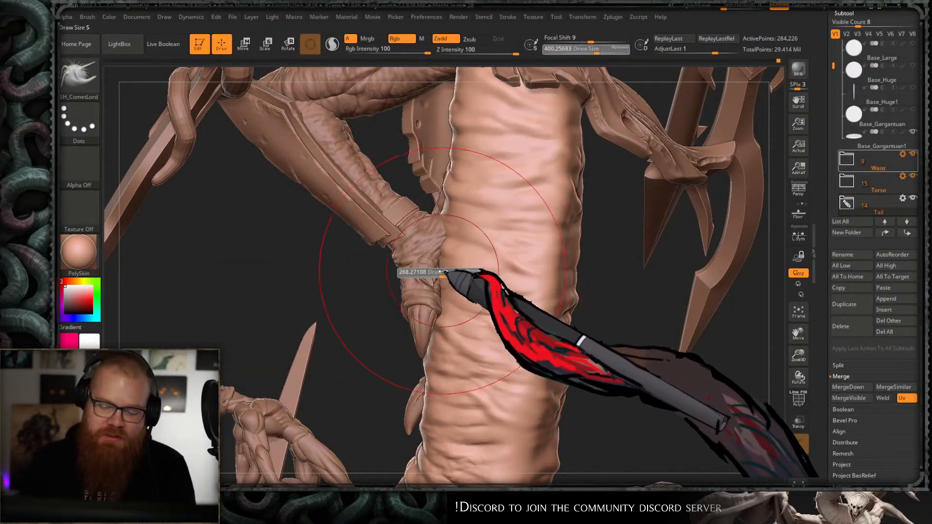
left_click_drag(443, 272, 444, 272)
left_click_drag(434, 259, 441, 254)
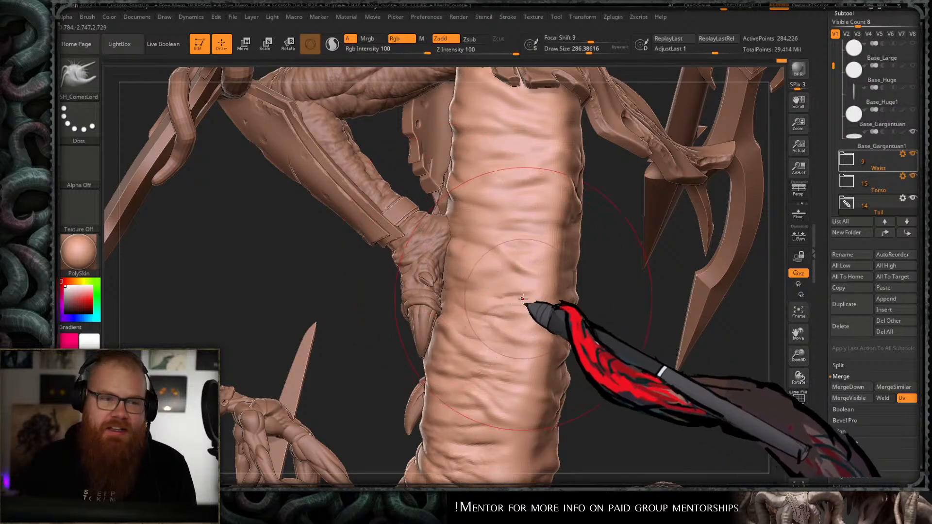
- Select the waist cloth and adjust its lower edge over the tail with the SH_CometLord brush at a draw size of about 245
mouse_move(523, 298)
right_mouse_down()
mouse_move(599, 254)
mouse_move(642, 262)
mouse_move(603, 200)
mouse_move(589, 221)
mouse_move(584, 267)
mouse_move(549, 238)
mouse_move(547, 254)
mouse_move(687, 183)
mouse_move(697, 191)
mouse_move(632, 182)
mouse_move(630, 203)
mouse_move(596, 207)
right_mouse_up()
right_click_drag(634, 177, 641, 188)
key("s")
left_click_drag(492, 234, 489, 234)
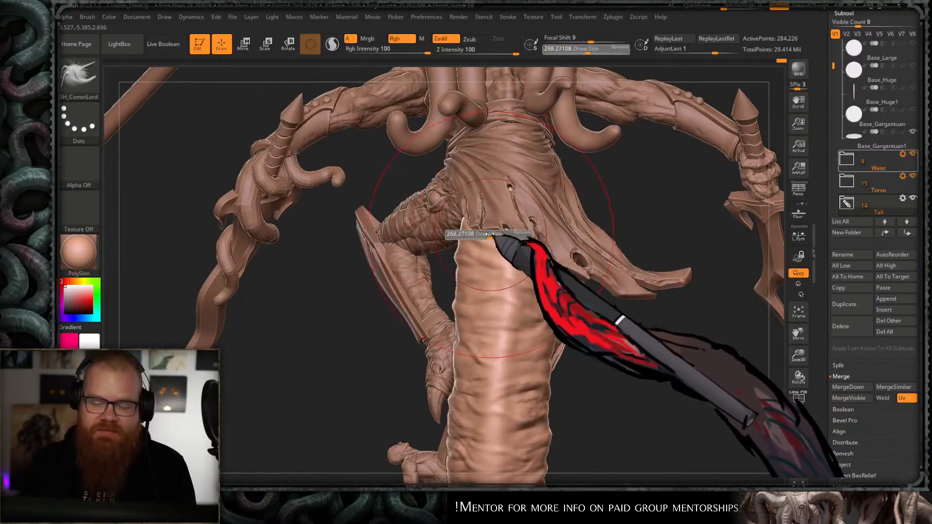
left_click(467, 226, "alt")
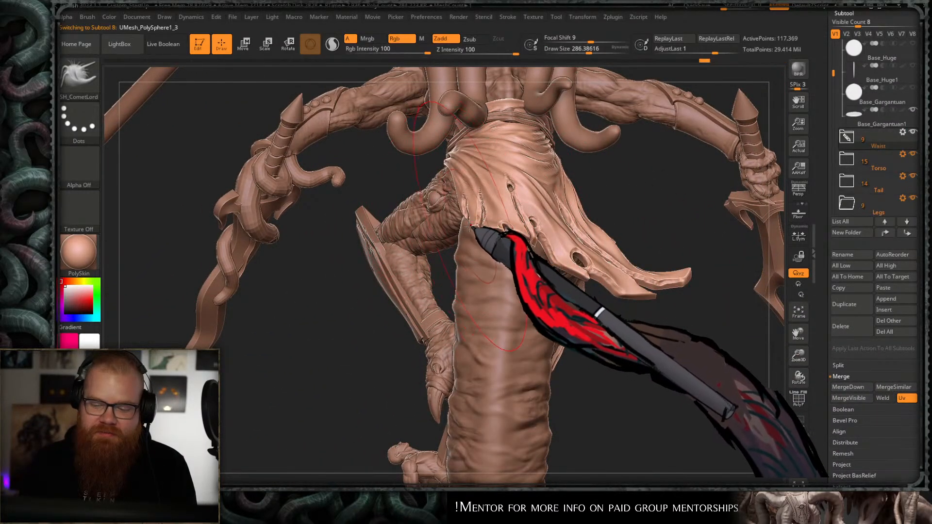
mouse_move(467, 226)
right_mouse_down()
mouse_move(460, 234)
mouse_move(646, 204)
mouse_move(666, 192)
mouse_move(601, 194)
mouse_move(623, 204)
mouse_move(517, 244)
mouse_move(490, 233)
right_mouse_up()
key("s")
left_click_drag(453, 216, 495, 228)
key("s")
right_click_drag(496, 232, 538, 253)
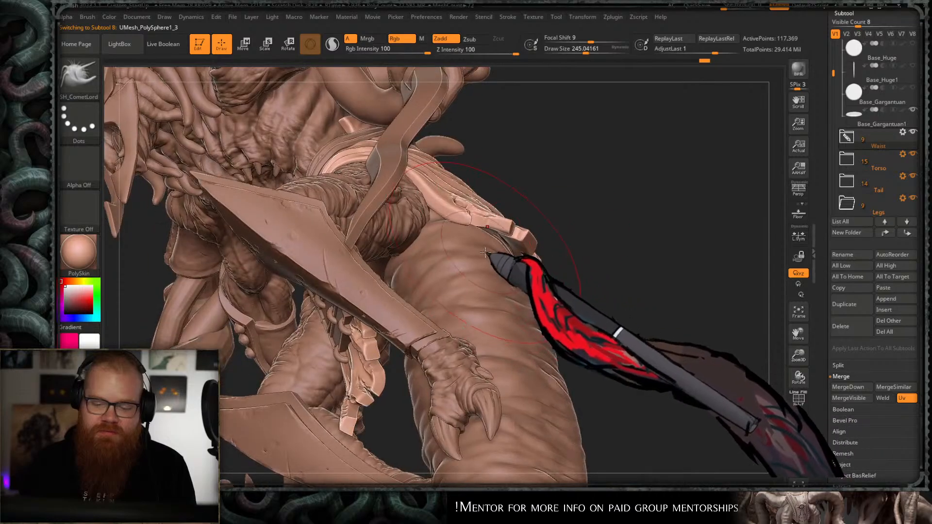
- Reselect the tail and sculpt fine folds just below the waist cloth with the Standard brush at a draw size of about 29
left_click(493, 257, "alt")
mouse_move(618, 216)
right_mouse_down()
mouse_move(595, 184)
mouse_move(600, 240)
mouse_move(513, 224)
right_mouse_up()
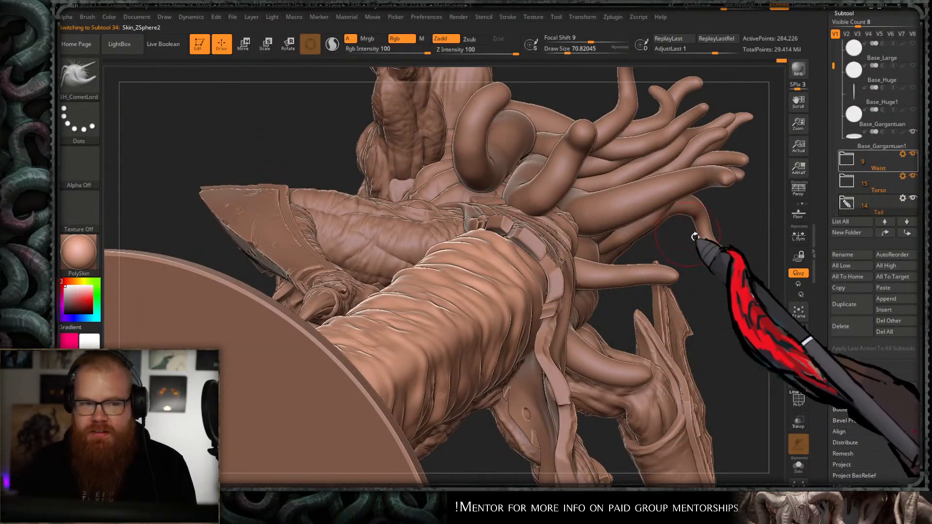
key("b")
key("t")
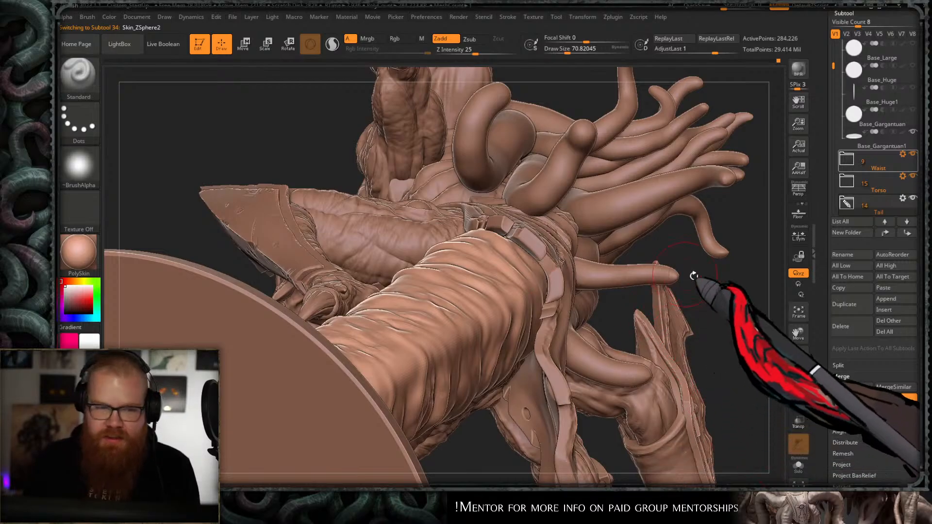
mouse_move(692, 274)
right_mouse_down()
mouse_move(691, 350)
mouse_move(516, 376)
mouse_move(503, 252)
mouse_move(478, 420)
mouse_move(505, 347)
right_mouse_up()
key("b")
key("s")
key("t")
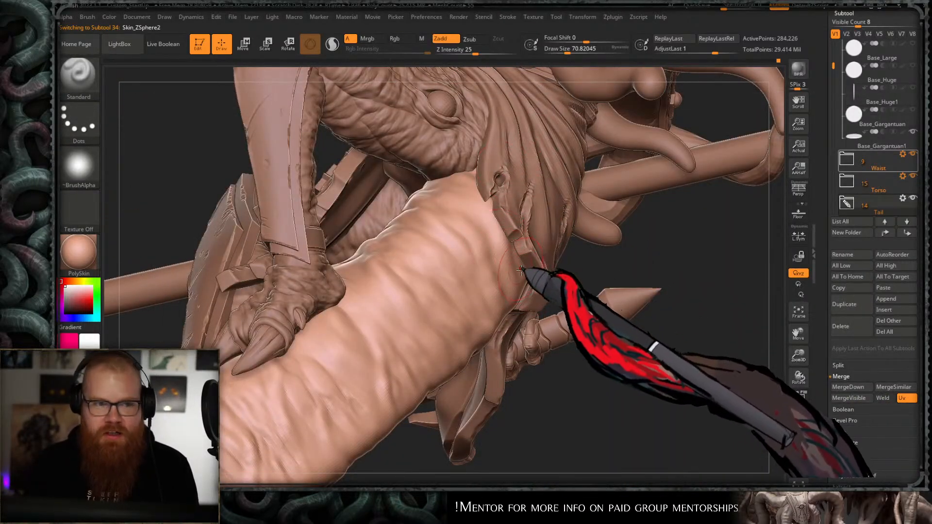
key("s")
left_click_drag(465, 237, 458, 236)
right_click_drag(559, 350, 555, 374)
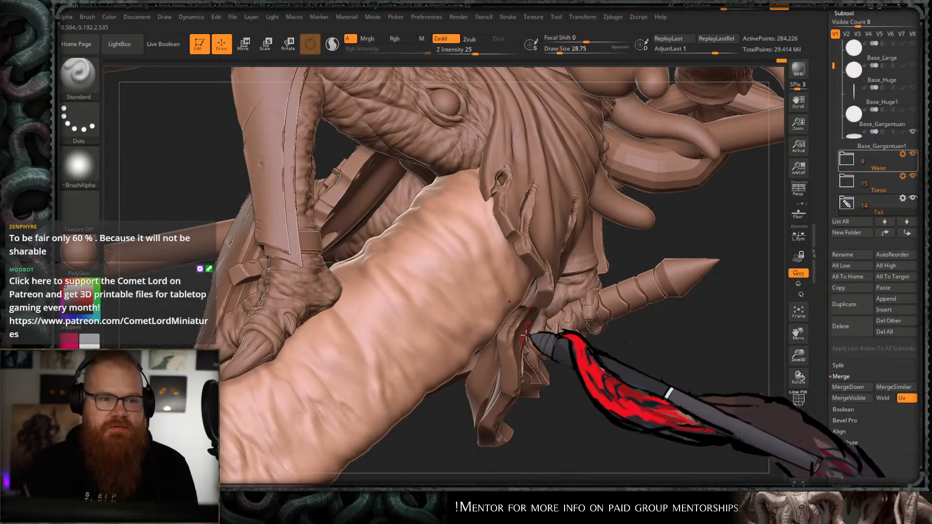
key("ctrl")
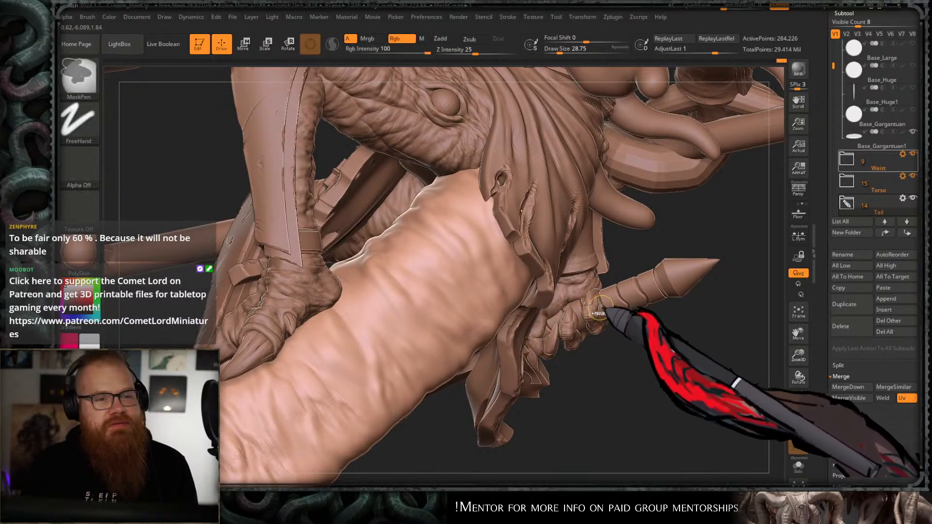
mouse_move(593, 309)
right_mouse_down("ctrl")
mouse_move(594, 257)
mouse_move(609, 314)
mouse_move(580, 366)
mouse_move(582, 307)
mouse_move(552, 311)
mouse_move(445, 284)
right_mouse_up("ctrl")
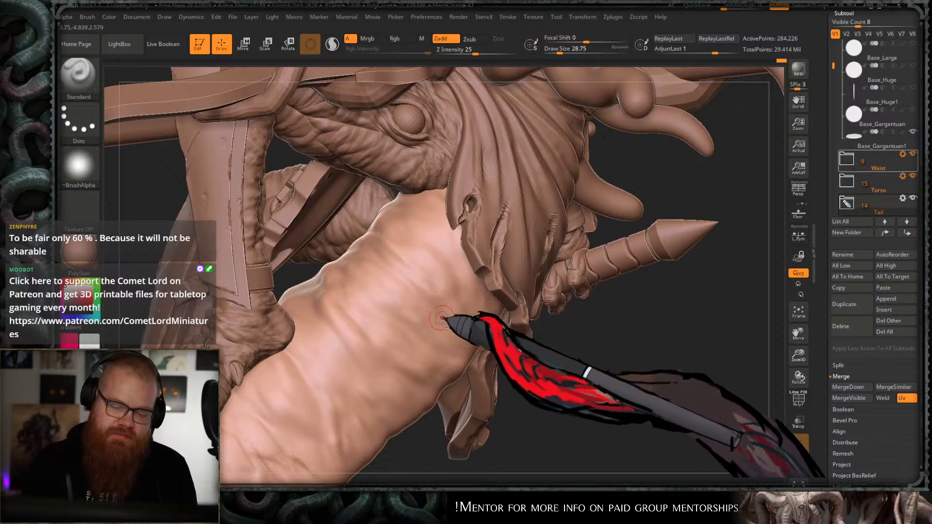
- Sculpt and smooth the folds on the tail's upper section beside the clawed foot at a draw size of about 37
key("s")
left_click_drag(385, 249, 388, 249)
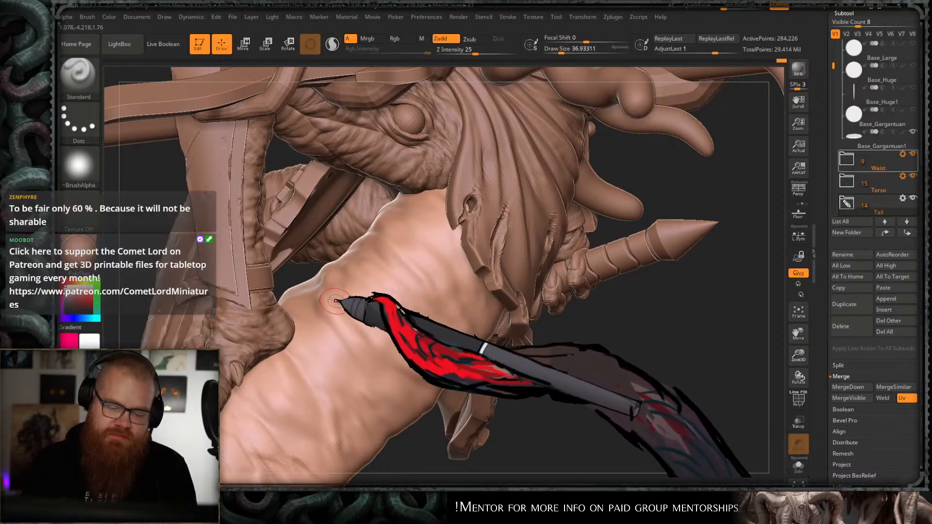
right_click_drag(426, 368, 455, 335, "alt")
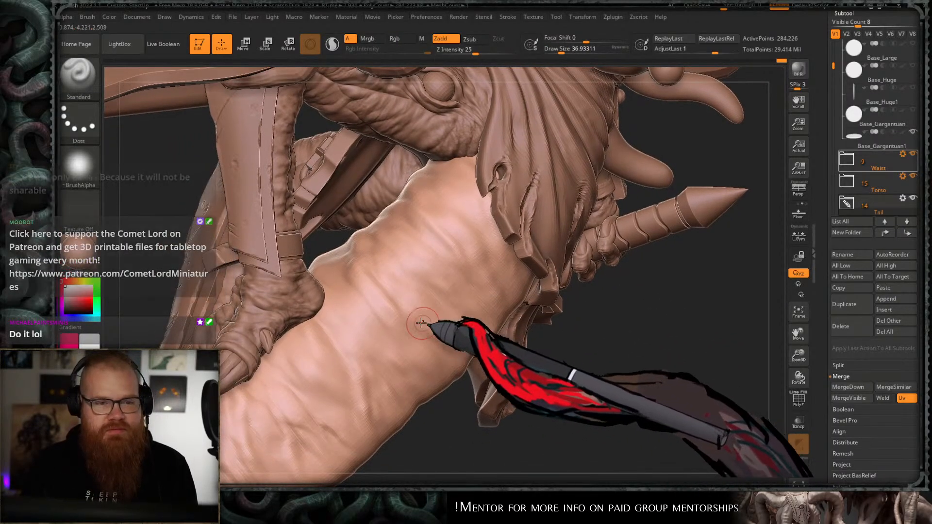
left_click_drag(400, 312, 394, 306, "shift")
left_click_drag(393, 343, 465, 274, "shift")
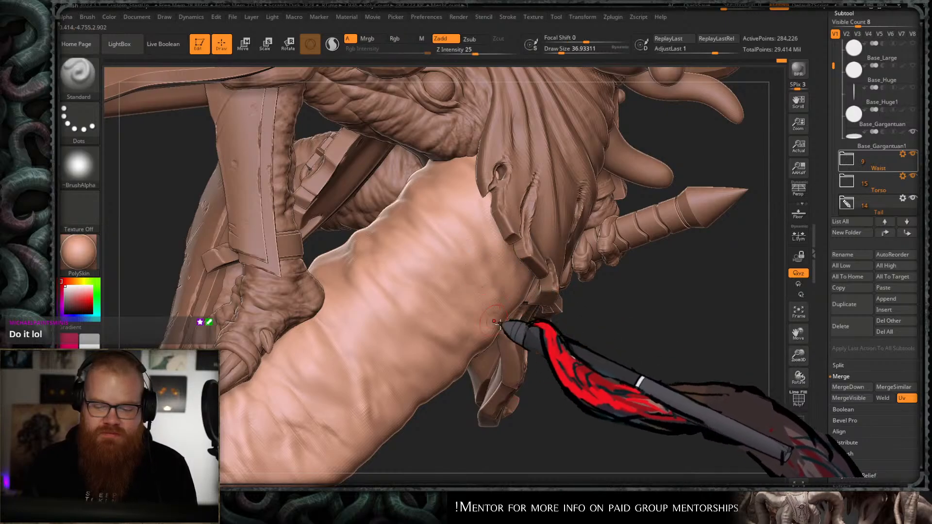
mouse_move(499, 324)
right_mouse_down("ctrl")
mouse_move(568, 304)
mouse_move(564, 208)
right_mouse_up("ctrl")
right_click_drag(433, 316, 445, 235, "ctrl")
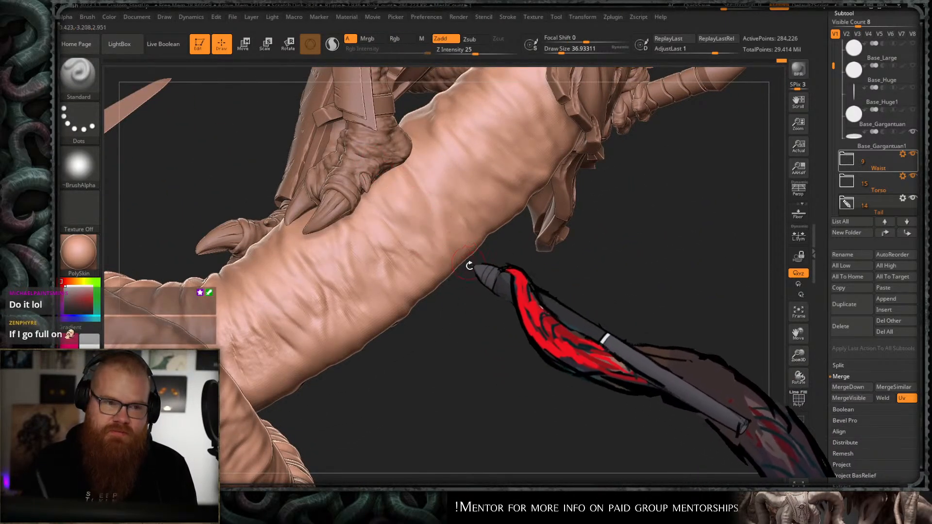
- Refine the folds farther down the tail and smooth the rough patches where it meets the coil
right_click_drag(469, 216, 473, 257, "alt")
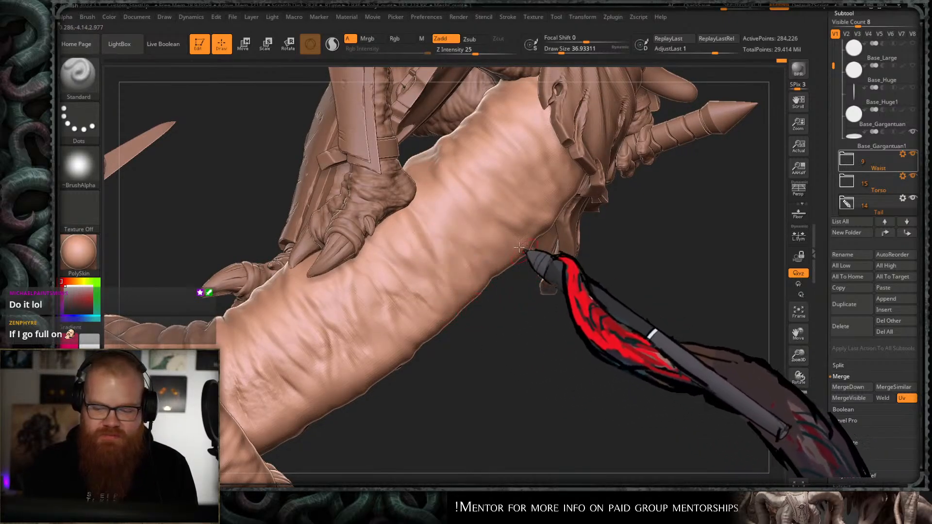
right_click_drag(519, 248, 436, 266)
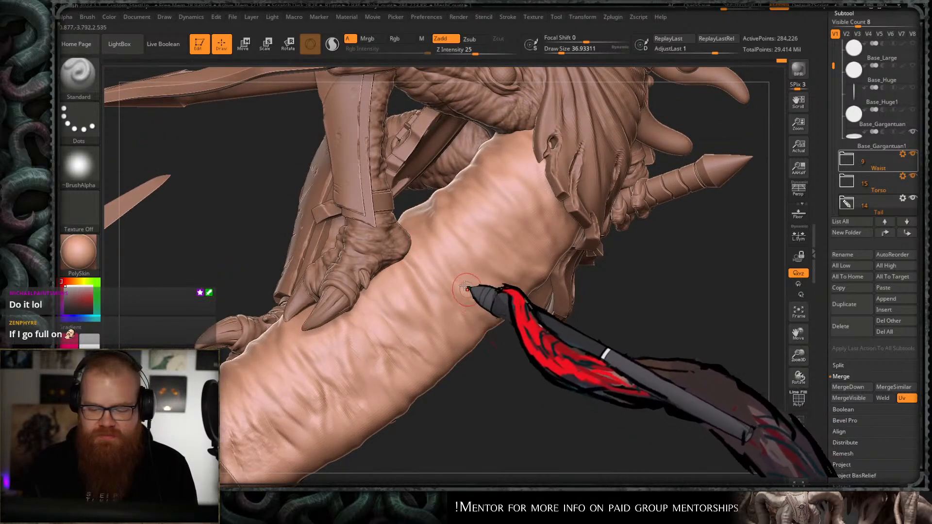
mouse_move(419, 323)
right_mouse_down("alt")
mouse_move(447, 279)
mouse_move(454, 238)
right_mouse_up("alt")
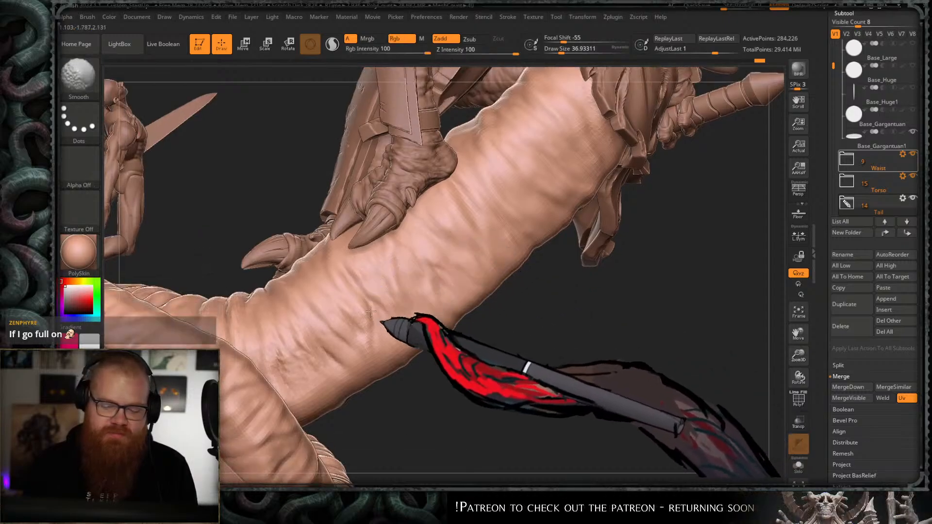
left_click_drag(383, 322, 408, 366, "shift")
right_click_drag(335, 340, 399, 322, "alt")
left_click_drag(398, 322, 383, 342, "shift")
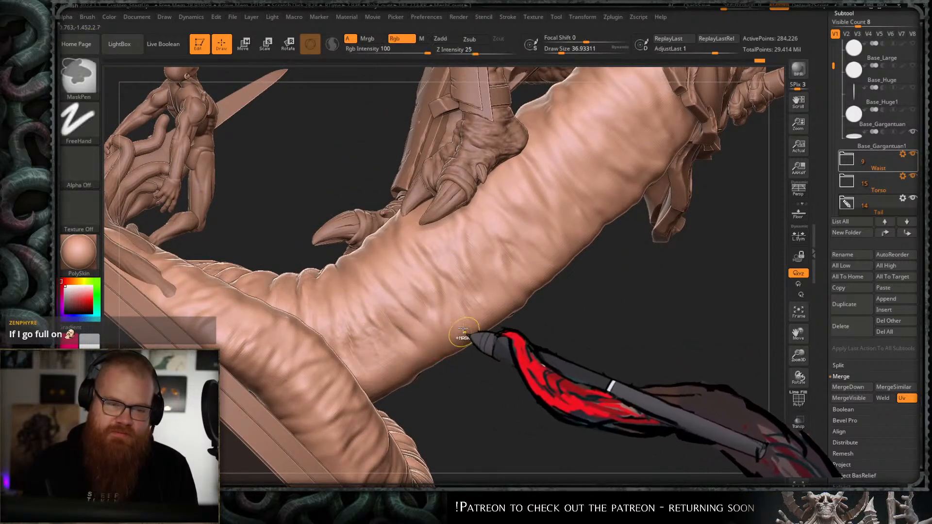
- Examine the creature's torso, the teeth on its upper arm and the full figure, ending with the tail selected above the base
mouse_move(461, 336)
right_mouse_down("ctrl")
mouse_move(512, 254)
mouse_move(558, 306)
mouse_move(616, 264)
mouse_move(639, 283)
mouse_move(609, 193)
mouse_move(591, 198)
mouse_move(591, 281)
mouse_move(576, 289)
mouse_move(549, 276)
mouse_move(552, 296)
mouse_move(552, 234)
mouse_move(562, 263)
mouse_move(558, 322)
mouse_move(549, 201)
mouse_move(559, 292)
mouse_move(522, 267)
right_mouse_up("ctrl")
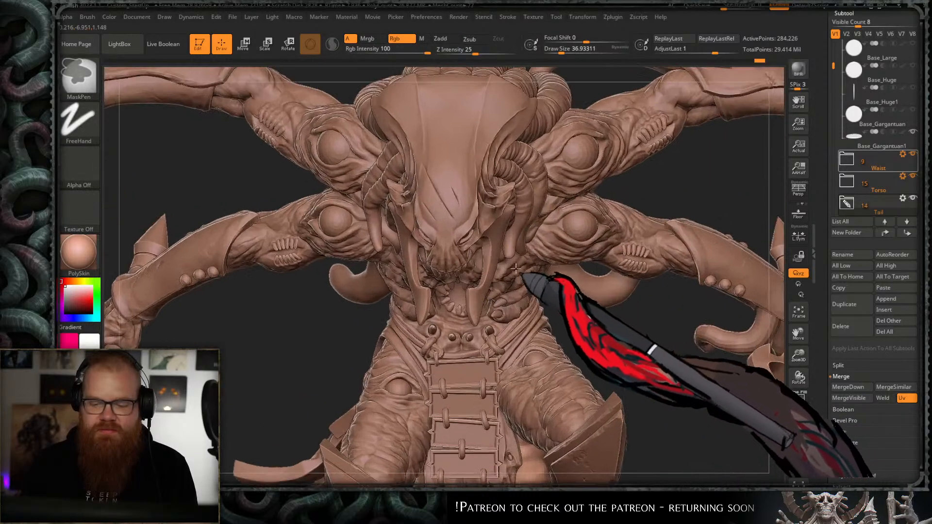
right_click_drag(639, 181, 671, 157, "alt")
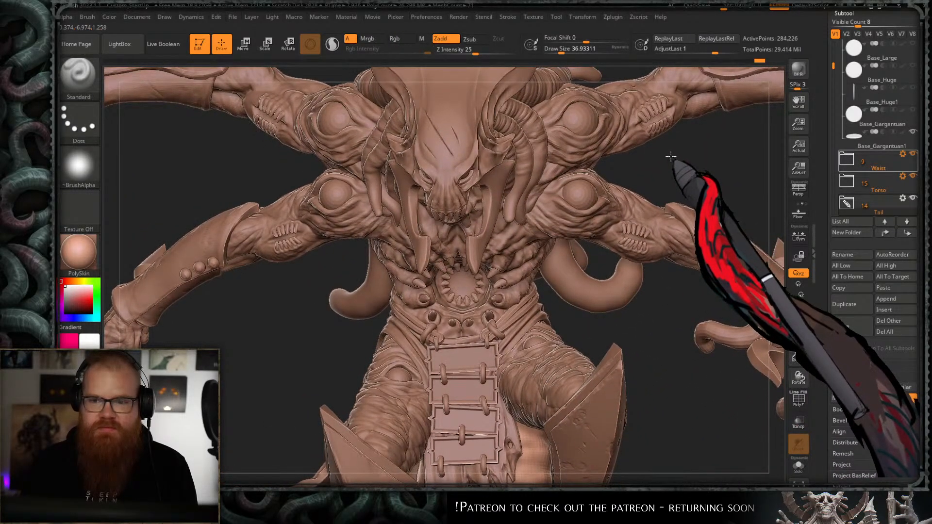
right_click_drag(671, 156, 602, 224)
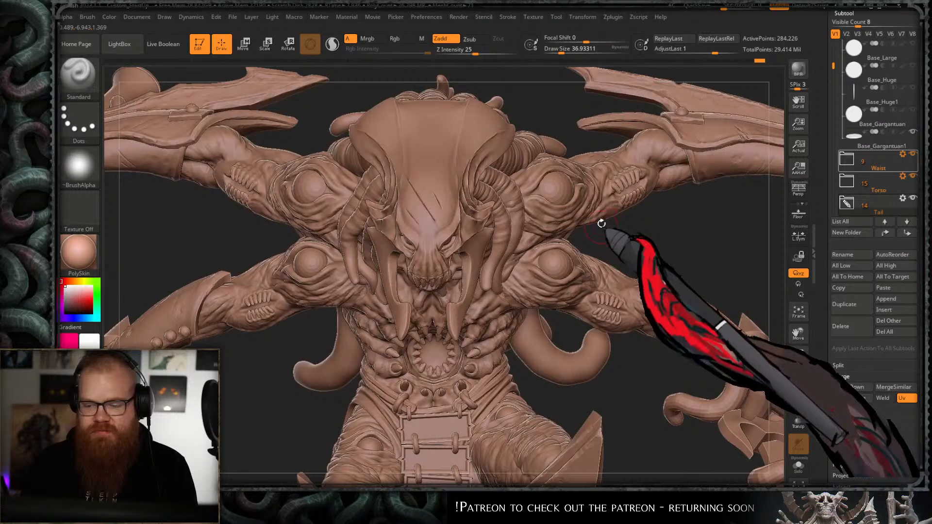
left_click(650, 194, "alt")
right_click_drag(651, 196, 605, 219)
right_click_drag(576, 298, 556, 279)
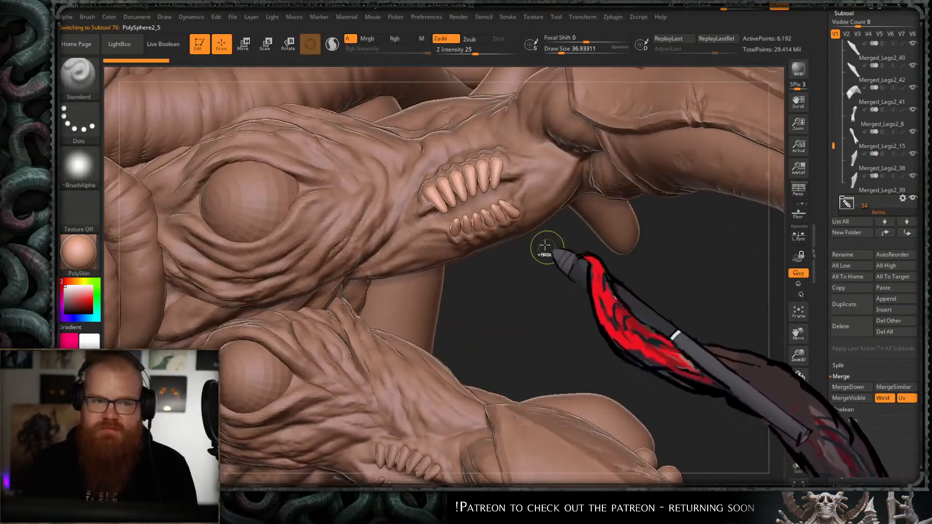
right_click_drag(545, 246, 507, 131, "ctrl")
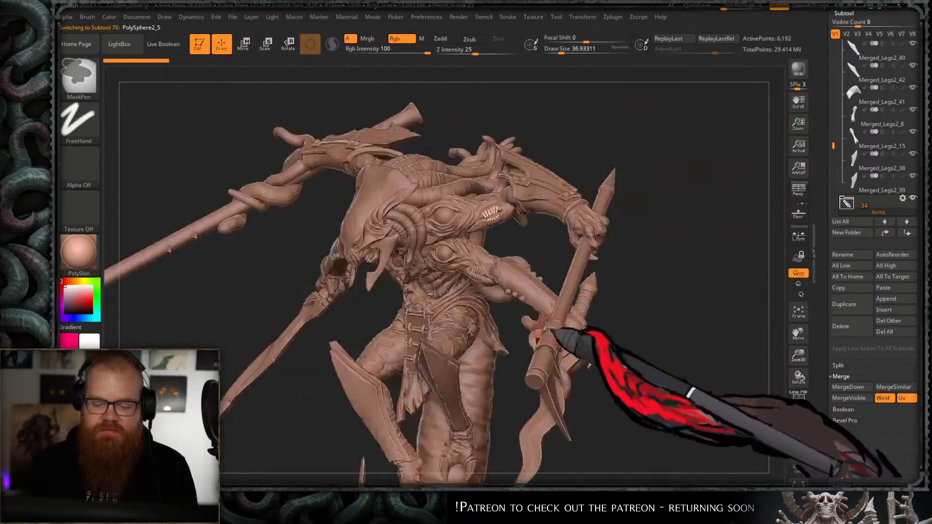
right_click_drag(550, 330, 553, 214, "alt")
left_click(484, 277, "alt")
right_click_drag(500, 276, 576, 206)
mouse_move(576, 242)
right_mouse_down()
mouse_move(578, 270)
mouse_move(573, 215)
right_mouse_up()
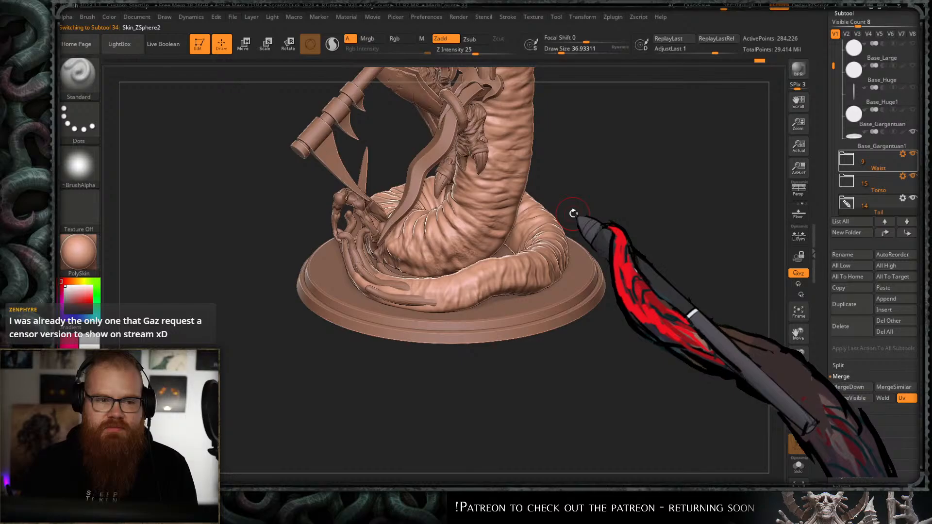
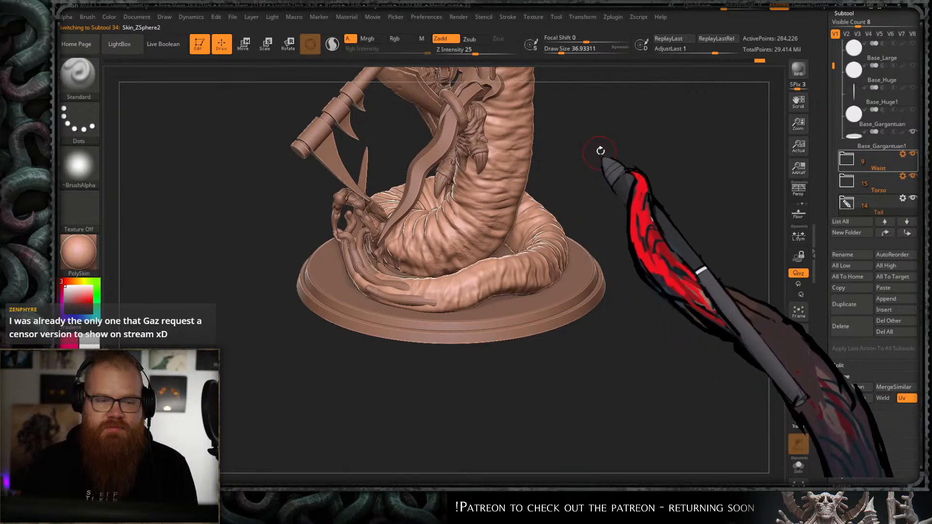
- Hide the outer coil of the tail mesh, leaving its upright section and lower bend visible with the rest of the figure
mouse_move(602, 150)
right_mouse_down()
mouse_move(602, 208)
mouse_move(547, 244)
mouse_move(711, 267)
right_mouse_up()
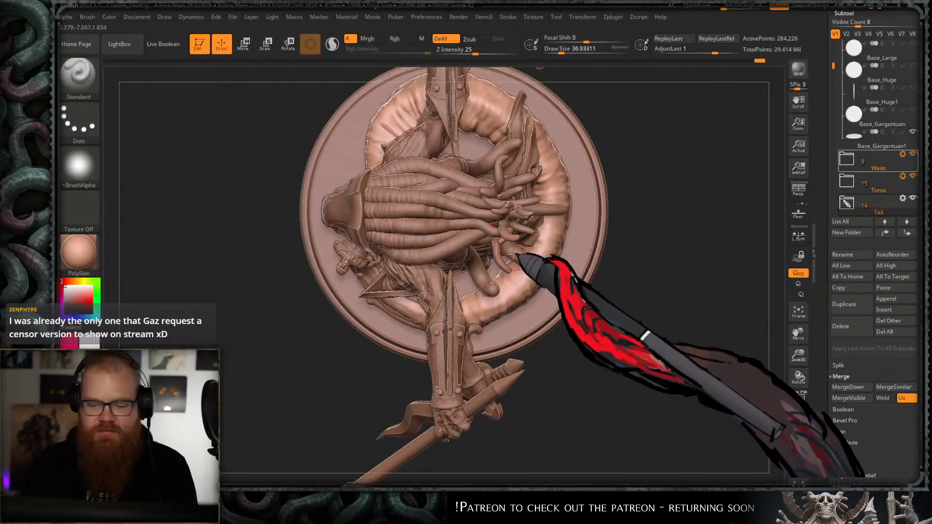
left_click(799, 468)
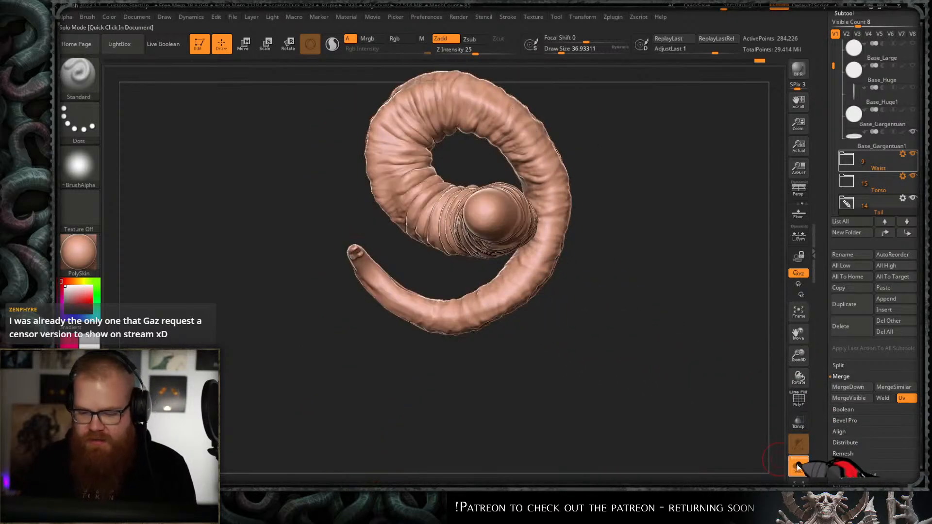
right_click_drag(442, 265, 405, 339, "alt")
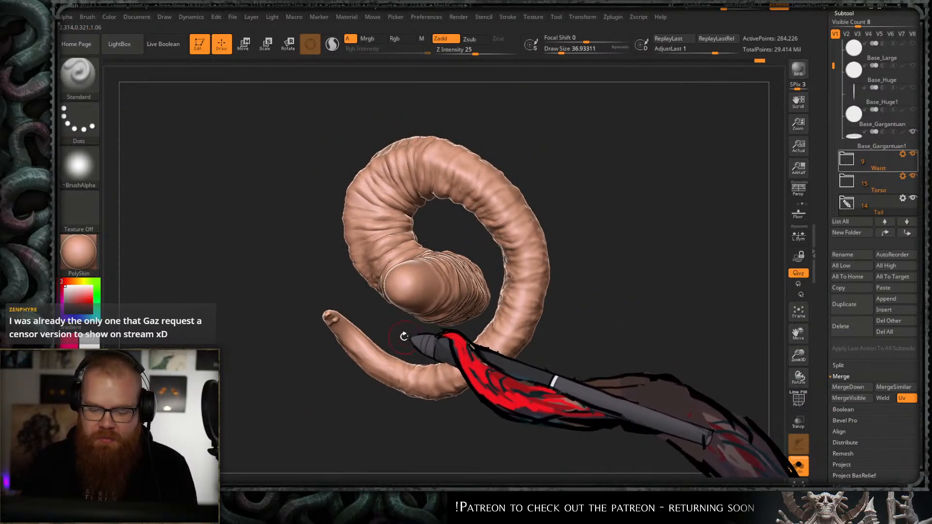
left_click_drag(386, 339, 493, 246, "ctrl+shift")
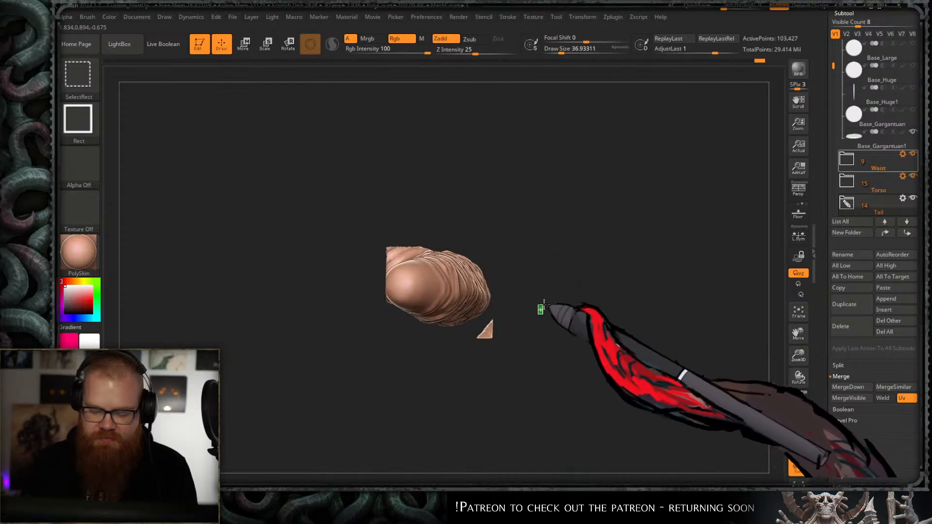
left_click(582, 318, "ctrl+shift")
left_click_drag(583, 318, 593, 273)
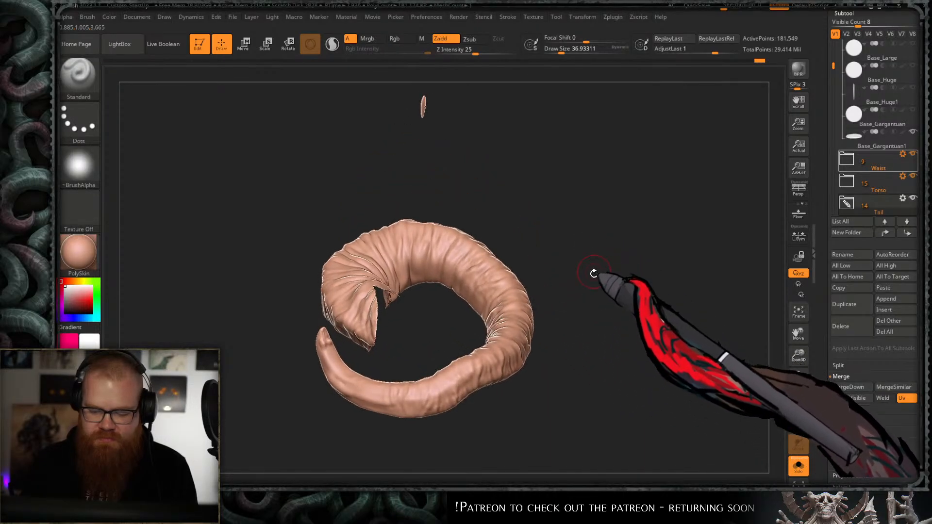
left_click(798, 464)
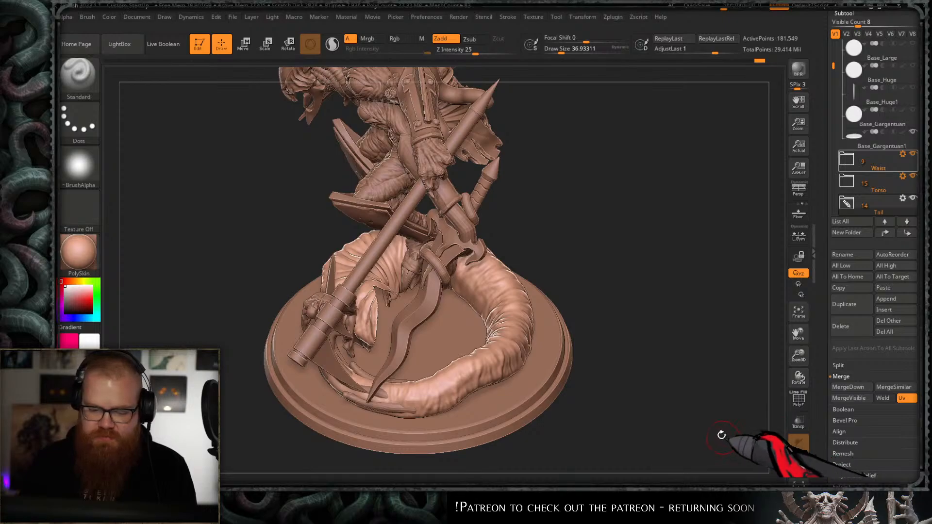
mouse_move(616, 420)
left_mouse_down()
mouse_move(616, 308)
mouse_move(628, 302)
mouse_move(637, 334)
mouse_move(547, 249)
mouse_move(505, 141)
left_mouse_up()
left_click_drag(573, 357, 530, 401)
left_click_drag(389, 425, 543, 251, "ctrl+alt+shift")
mouse_move(591, 351)
left_mouse_down()
mouse_move(618, 291)
mouse_move(545, 270)
mouse_move(428, 333)
left_mouse_up()
- Reshape the tail's lower bend with the SH_CometLord brush at draw sizes of about 223 and 251, and unhide the whole tail
key("b")
key("h")
key("s")
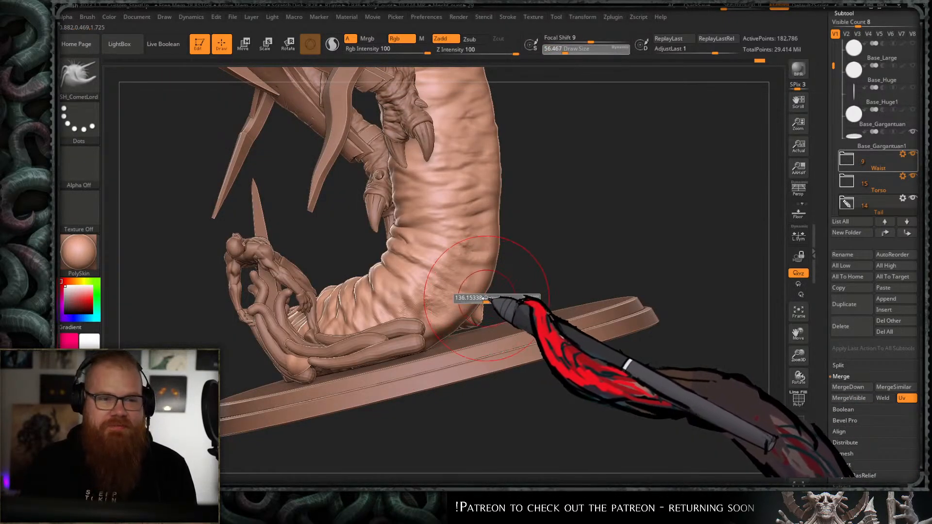
left_click_drag(472, 307, 477, 313)
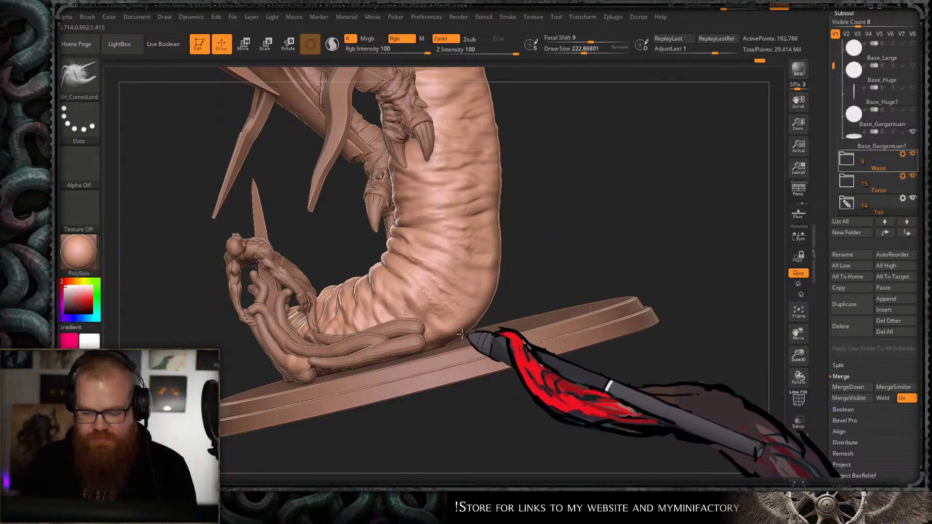
mouse_move(481, 299)
left_mouse_down()
mouse_move(547, 267)
mouse_move(537, 275)
left_mouse_up()
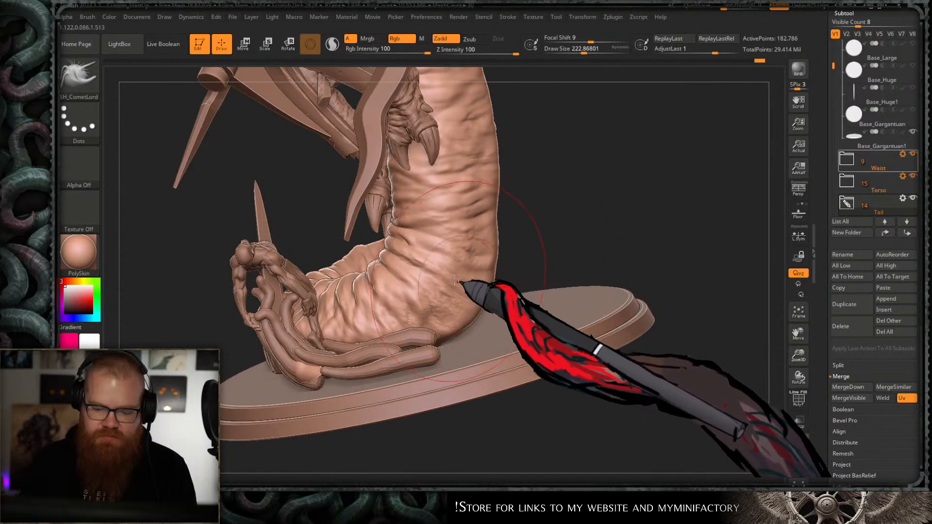
left_click_drag(566, 245, 506, 236)
key("s")
mouse_move(503, 236)
left_mouse_down()
mouse_move(556, 208)
mouse_move(597, 208)
mouse_move(655, 171)
mouse_move(632, 195)
left_mouse_up()
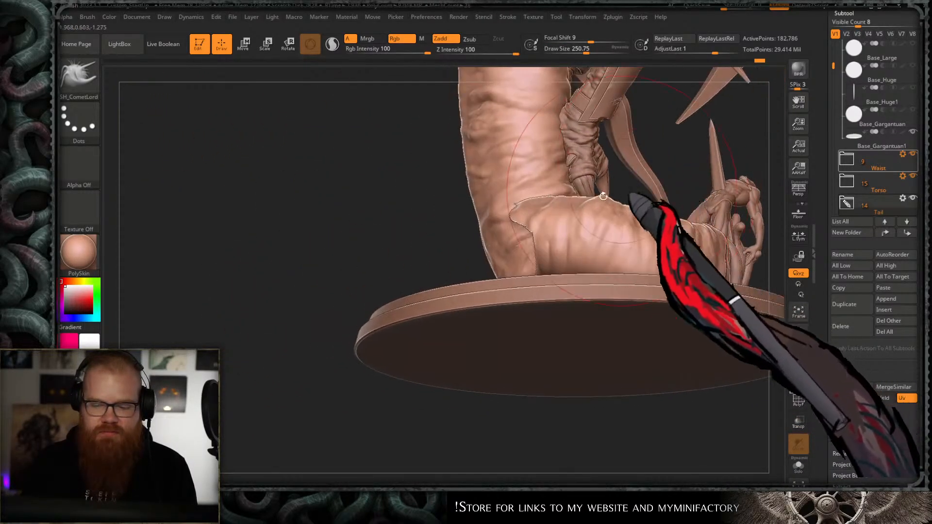
left_click_drag(445, 241, 398, 272)
mouse_move(355, 317)
left_mouse_down()
mouse_move(340, 415)
mouse_move(347, 439)
mouse_move(364, 447)
mouse_move(452, 397)
mouse_move(380, 271)
left_mouse_up()
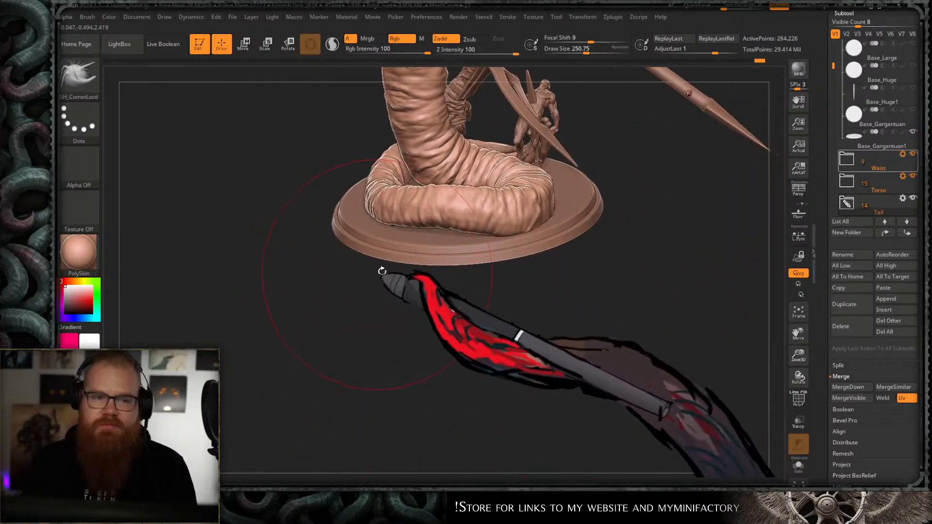
- Examine the creature's torso, waist and laced loincloth plates from the front
mouse_move(670, 184)
left_mouse_down()
mouse_move(605, 249)
mouse_move(613, 238)
left_mouse_up()
mouse_move(615, 169)
left_mouse_down()
mouse_move(637, 150)
mouse_move(637, 227)
mouse_move(635, 181)
mouse_move(639, 193)
mouse_move(590, 182)
mouse_move(485, 319)
mouse_move(474, 286)
mouse_move(493, 291)
mouse_move(504, 277)
left_mouse_up()
key("b")
key("s")
key("h")
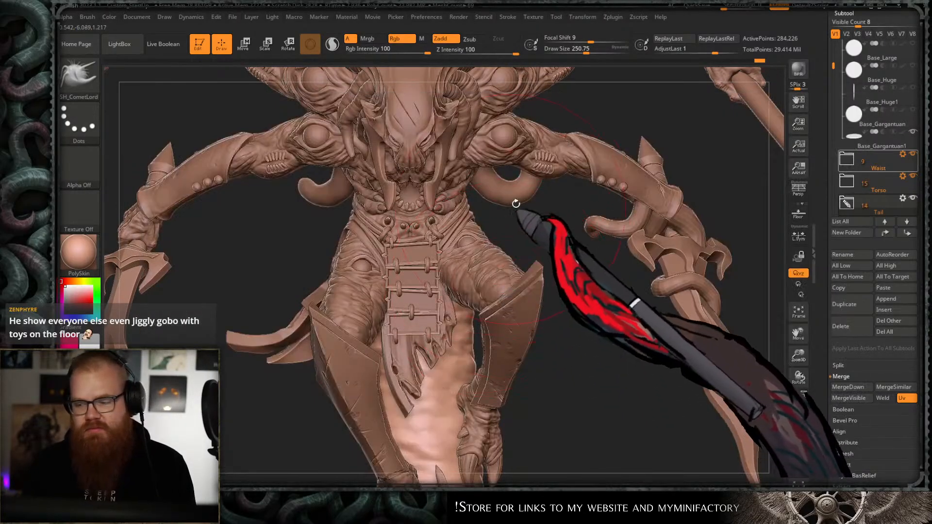
mouse_move(519, 206)
right_mouse_down("ctrl")
mouse_move(535, 232)
mouse_move(535, 208)
mouse_move(576, 230)
right_mouse_up("ctrl")
left_click_drag(575, 231, 625, 92)
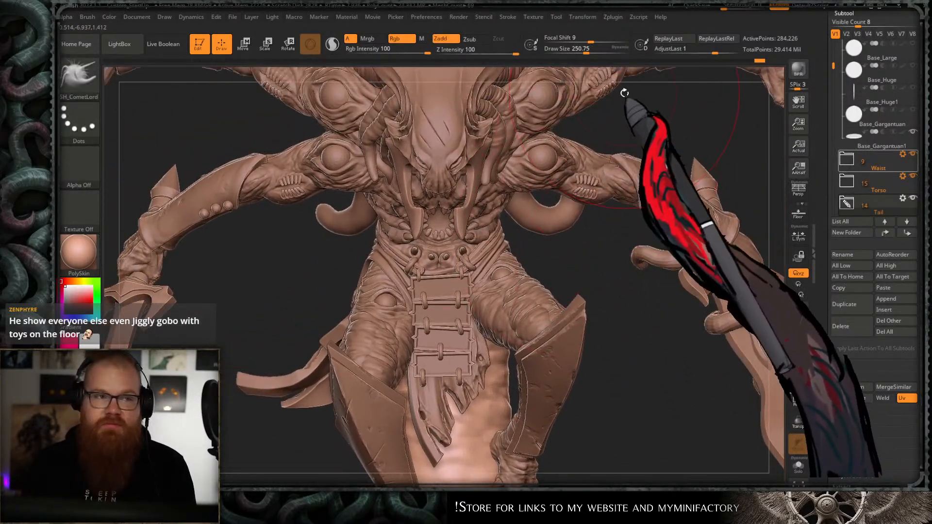
right_click_drag(602, 173, 585, 190, "ctrl")
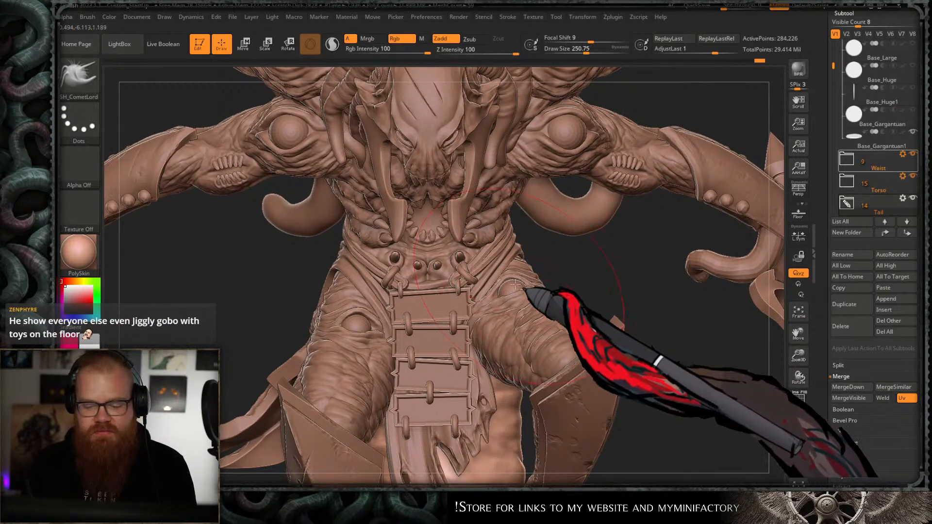
- Select the two cords along the upper edge of the waist cloth and subdivide their meshes
left_click(498, 254, "alt")
right_click_drag(498, 254, 534, 314, "ctrl")
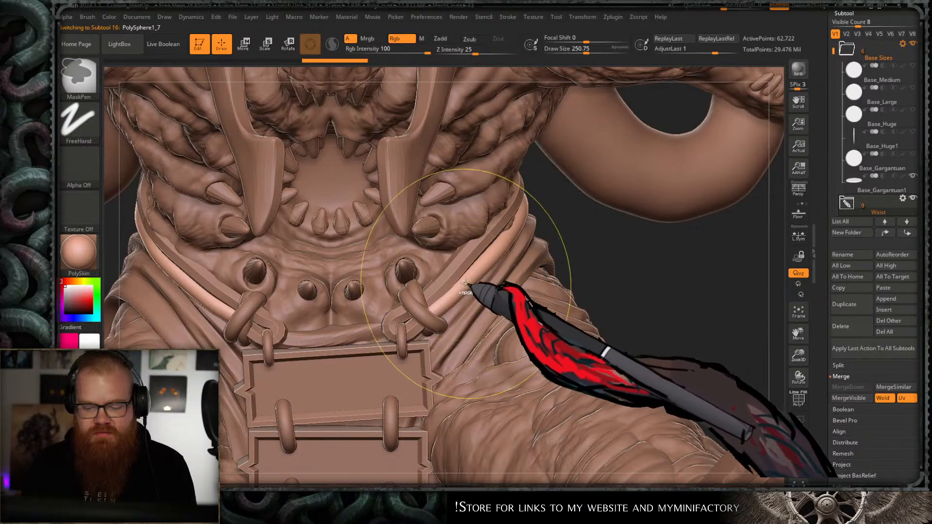
mouse_move(577, 261)
right_mouse_down()
mouse_move(572, 243)
mouse_move(587, 223)
right_mouse_up()
key("b")
key("s")
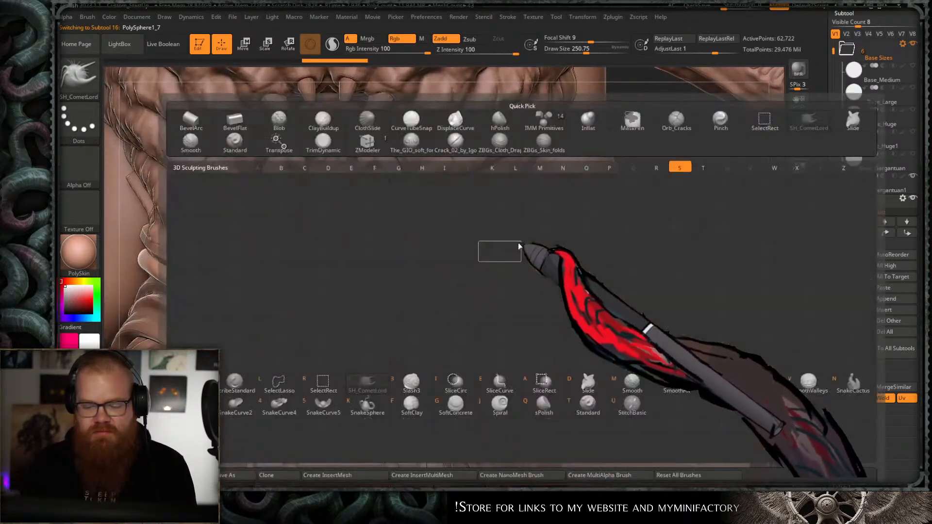
key("s")
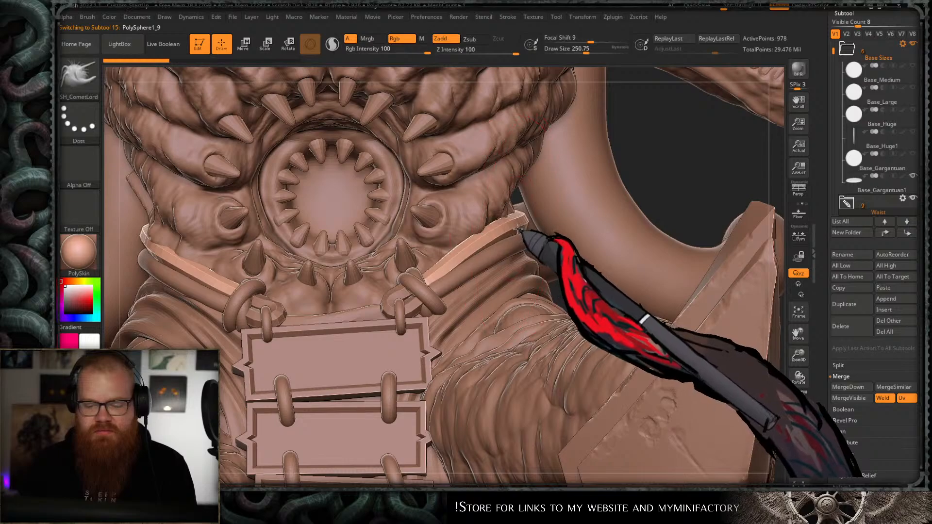
key("ctrl+d")
key("ctrl+d")
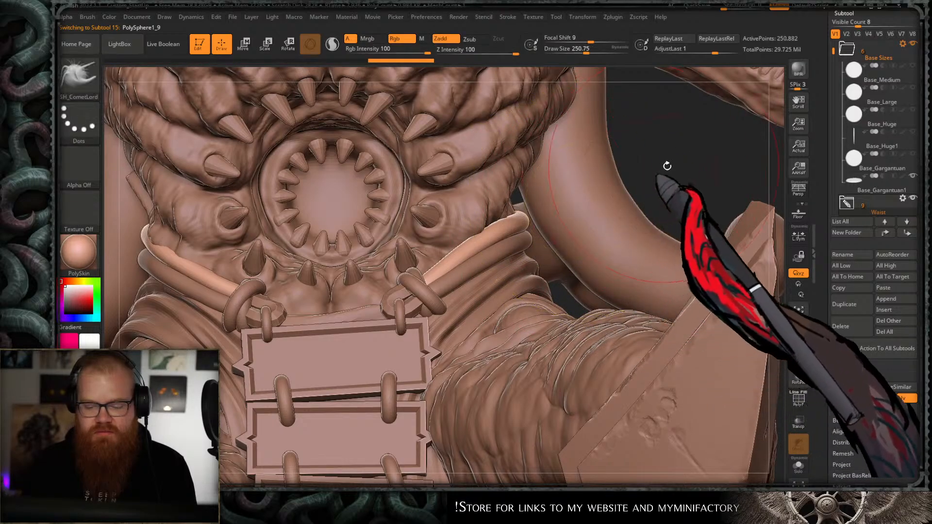
- Fit the upper waist cord around the front, sides and back of the waist with SH_CometLord at draw sizes of about 318 and 217
mouse_move(666, 167)
right_mouse_down()
mouse_move(670, 188)
mouse_move(635, 168)
mouse_move(646, 168)
mouse_move(657, 227)
mouse_move(570, 209)
mouse_move(459, 362)
right_mouse_up()
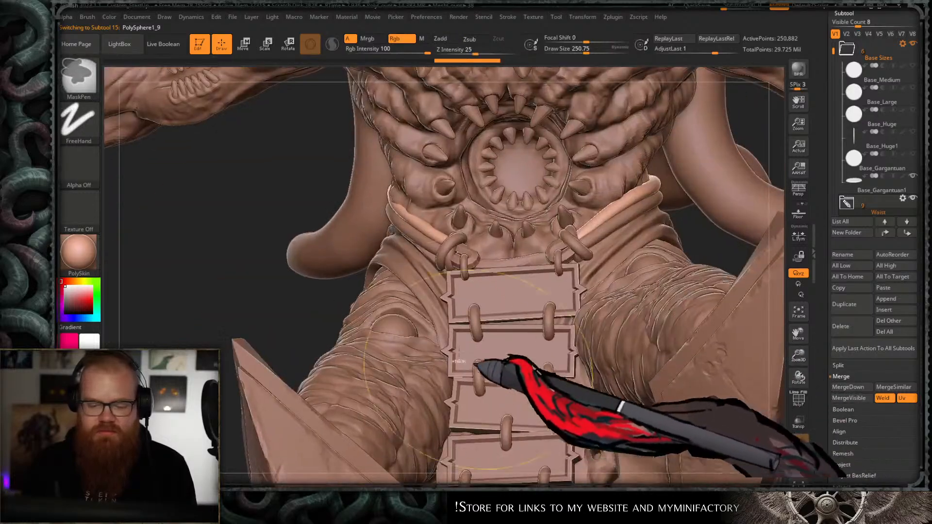
right_click_drag(327, 292, 307, 255)
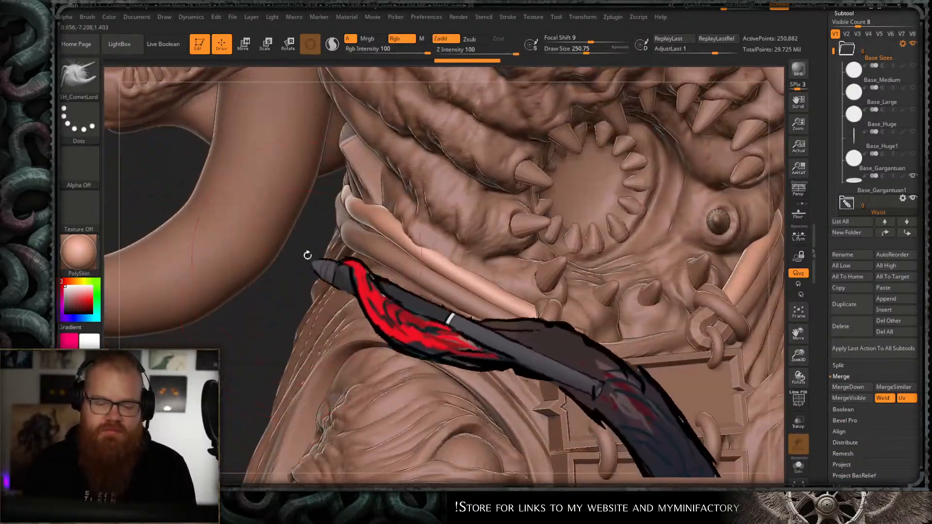
right_click_drag(323, 286, 375, 267)
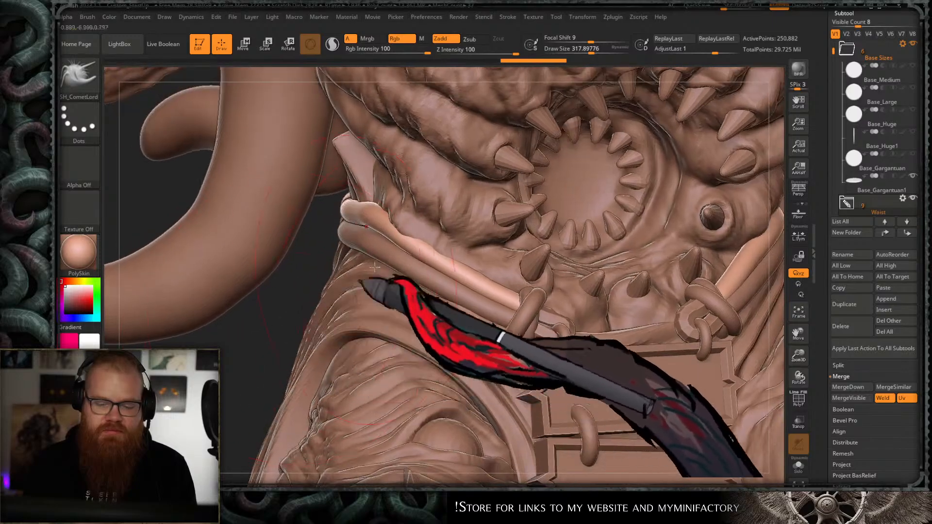
right_click_drag(412, 223, 345, 251)
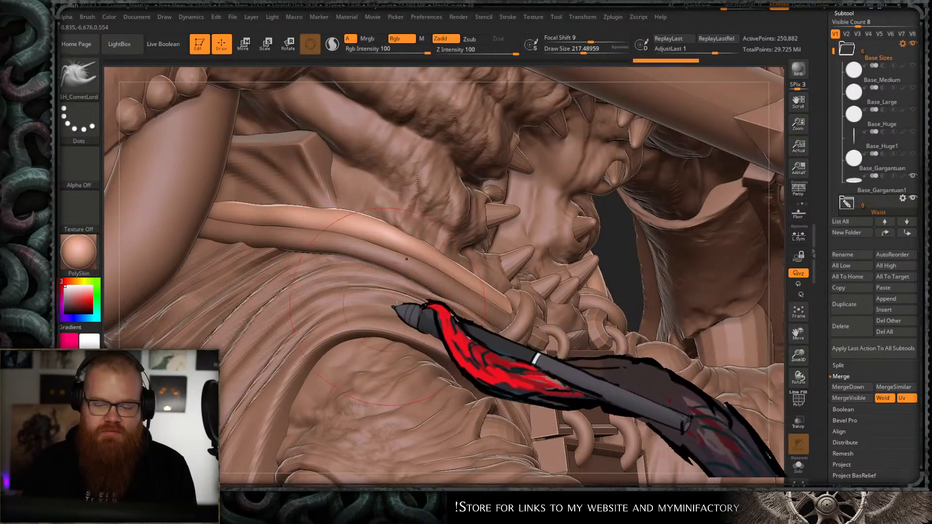
right_click_drag(392, 306, 659, 267)
right_click_drag(713, 275, 425, 295)
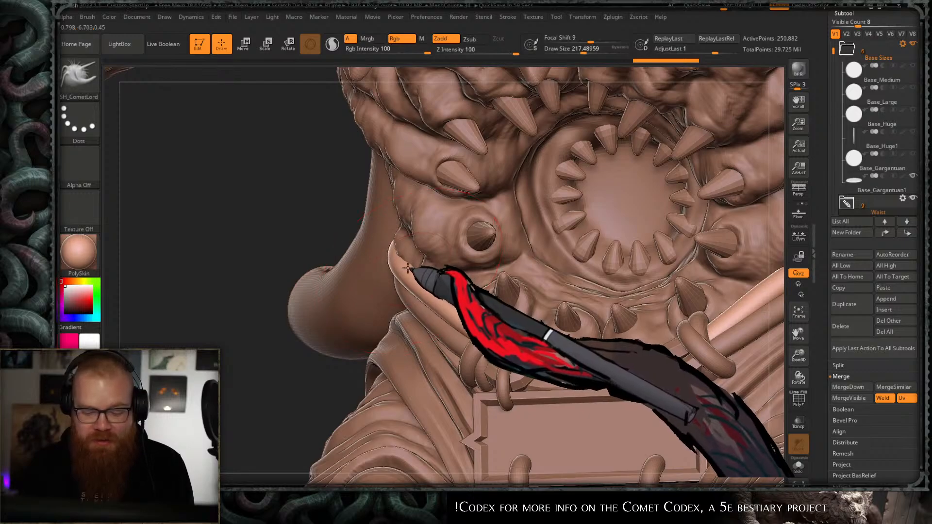
right_click_drag(508, 264, 482, 165)
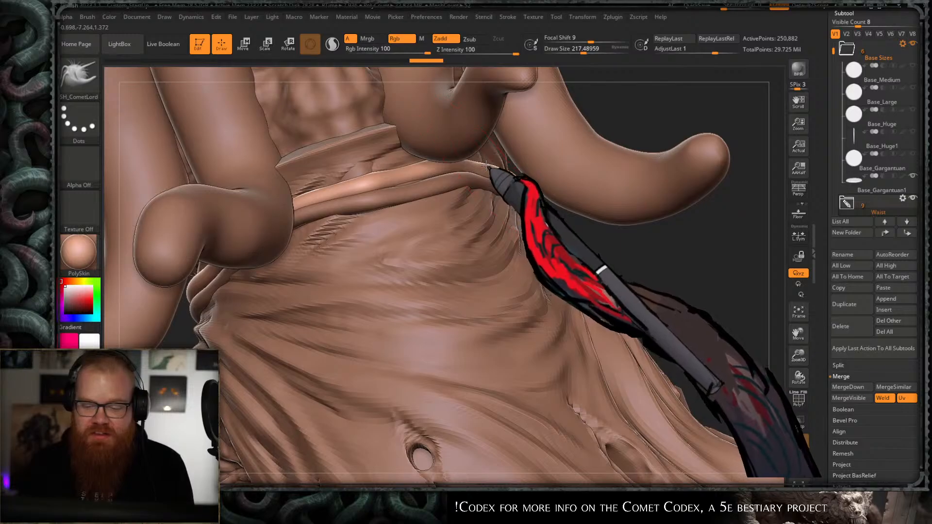
right_click_drag(580, 245, 495, 261)
- Select the waist cloth, adjust its upper edge around the cords at a draw size of about 120, and check the fit from the front
left_click(491, 238, "alt")
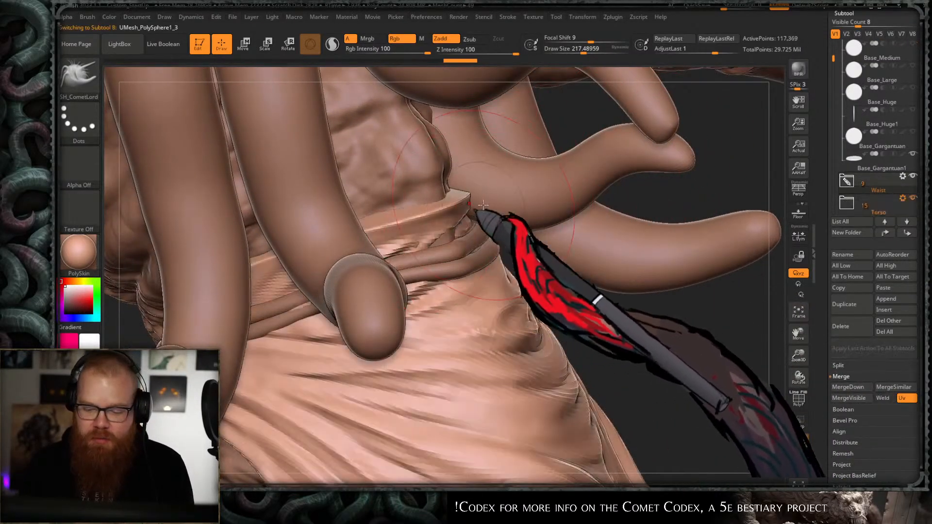
right_click_drag(665, 188, 448, 217)
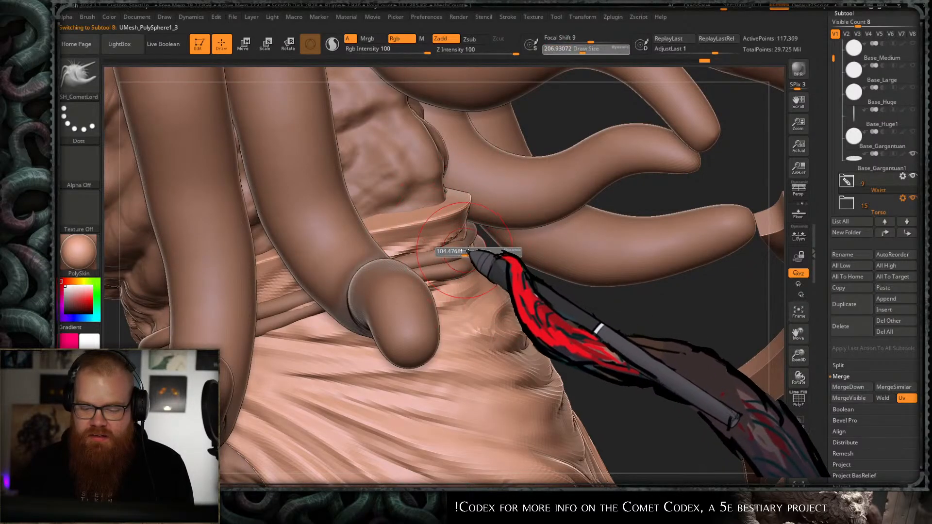
right_click_drag(590, 283, 621, 221)
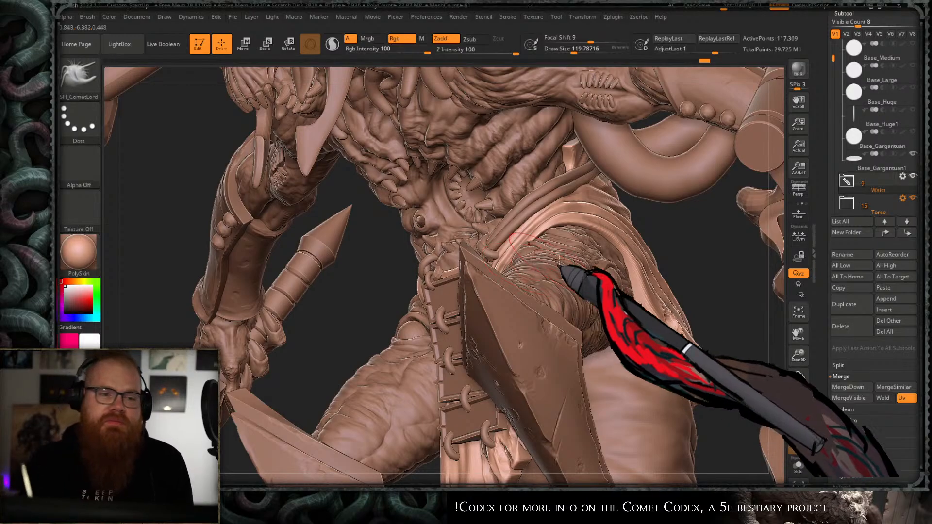
right_click_drag(352, 326, 366, 291)
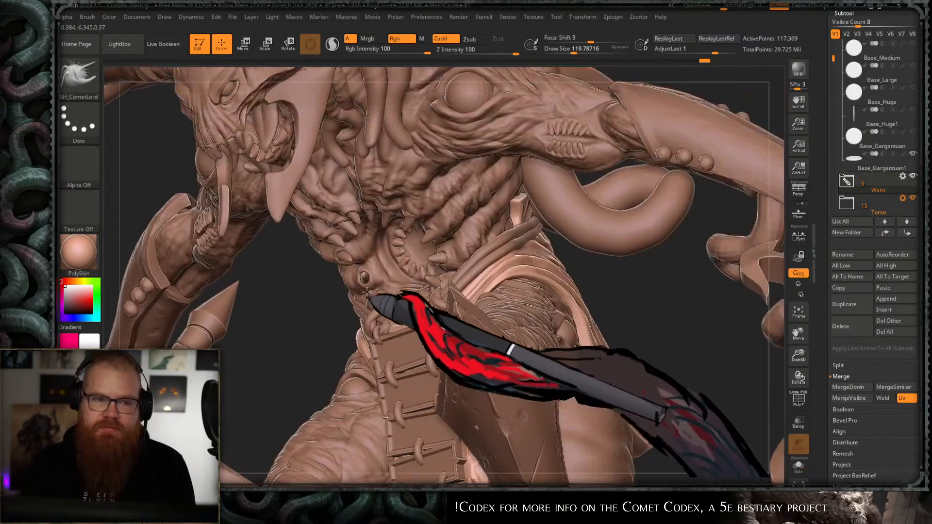
right_click_drag(628, 281, 578, 290)
right_click_drag(524, 190, 531, 216)
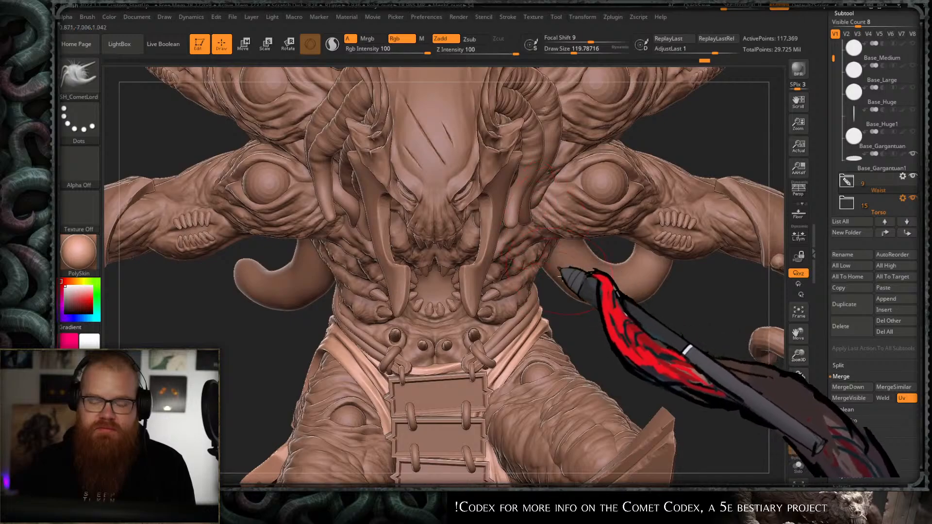
right_click_drag(561, 276, 541, 237)
right_click_drag(555, 271, 547, 233)
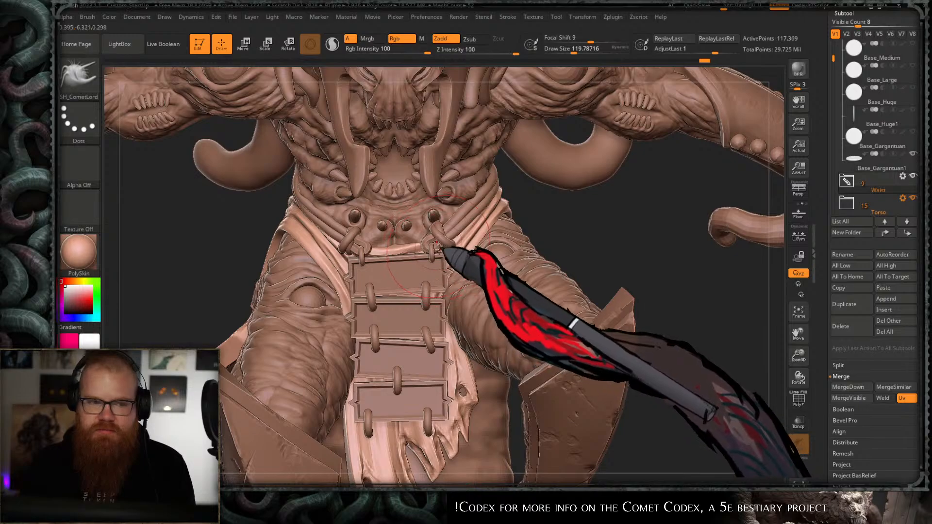
- Select the merged torso and legs mesh and build up gums under the belly mouth's lowest teeth with ClayBuildup at a draw size of about 31
right_click_drag(440, 249, 478, 276, "alt")
left_click(456, 235, "alt")
right_click_drag(456, 235, 498, 345, "ctrl")
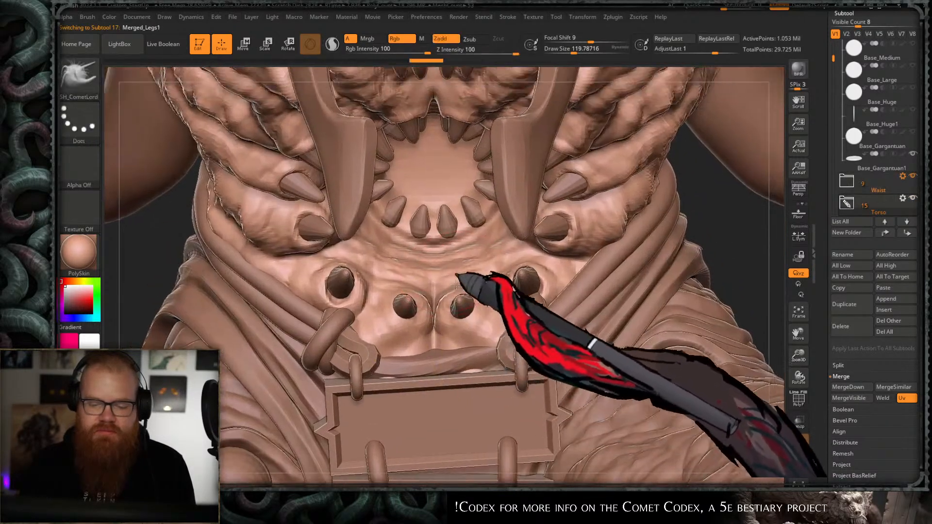
right_click_drag(456, 285, 461, 308, "alt")
key("b")
key("c")
key("b")
right_click_drag(460, 251, 456, 277, "ctrl")
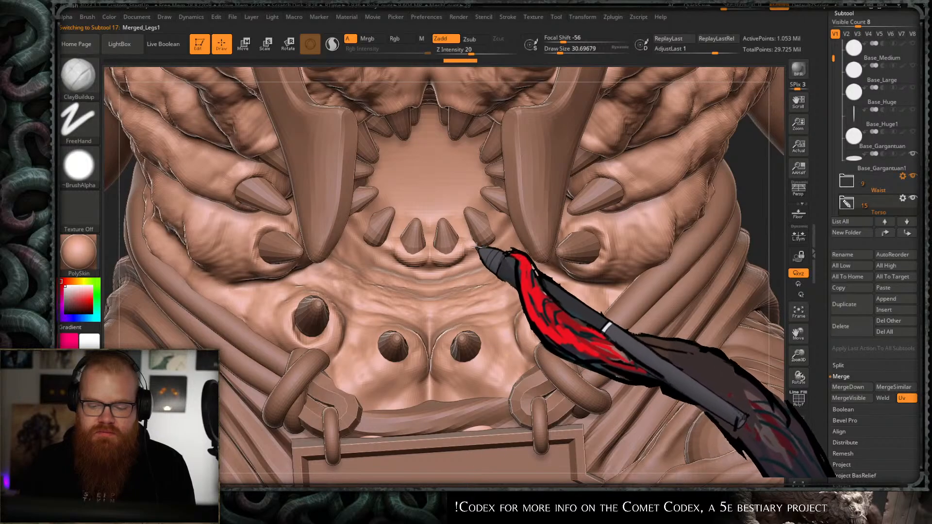
- Build up and smooth the gums around the belly mouth's side and upper teeth with ClayBuildup at a draw size of about 31
right_click_drag(569, 199, 537, 227, "alt")
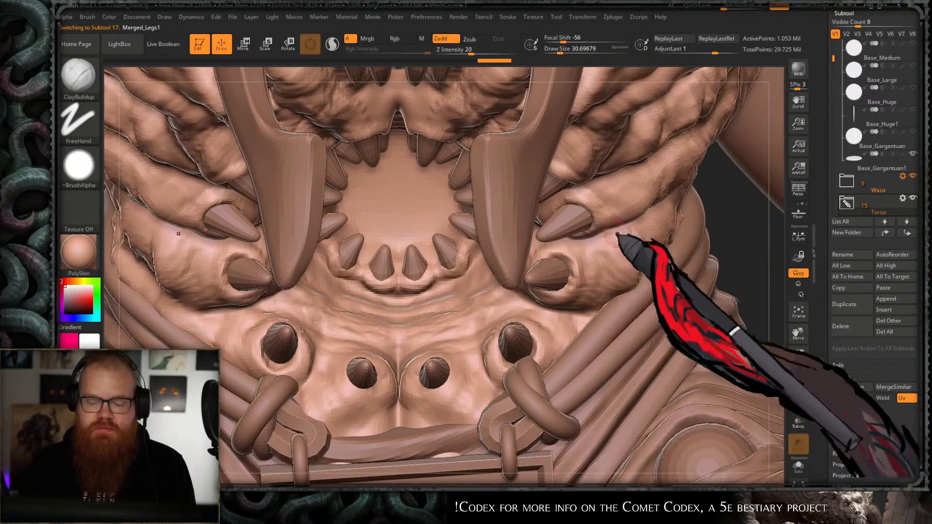
right_click_drag(723, 208, 597, 187)
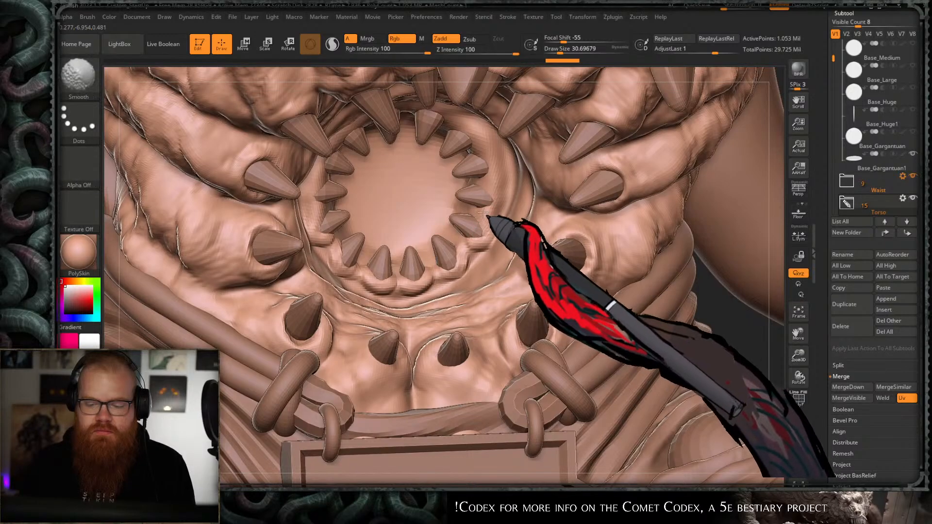
left_click_drag(483, 212, 491, 210, "shift")
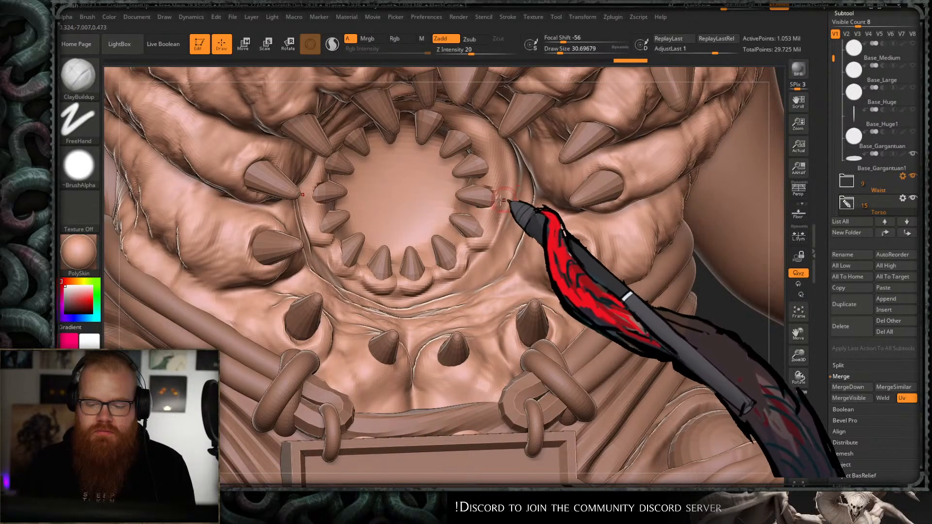
mouse_move(507, 194)
right_mouse_down("alt")
mouse_move(512, 242)
mouse_move(529, 256)
right_mouse_up("alt")
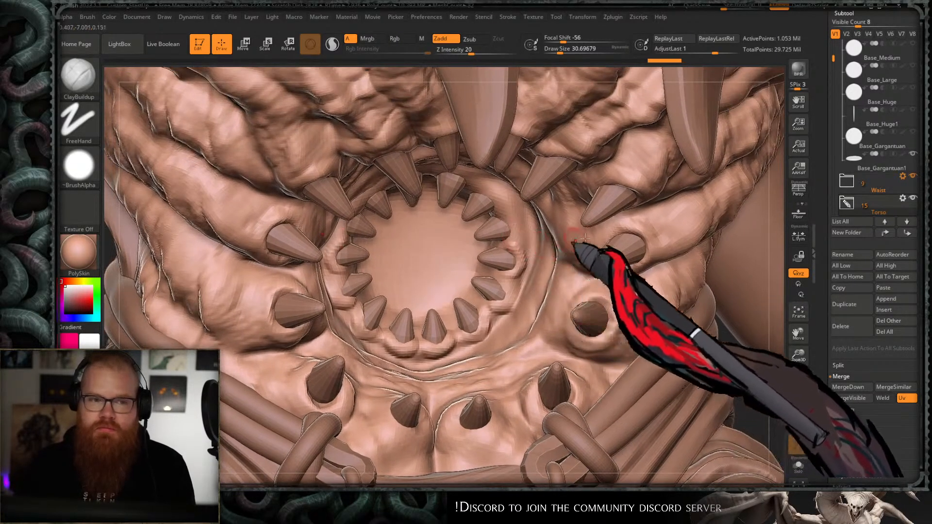
left_click_drag(523, 247, 510, 242, "shift")
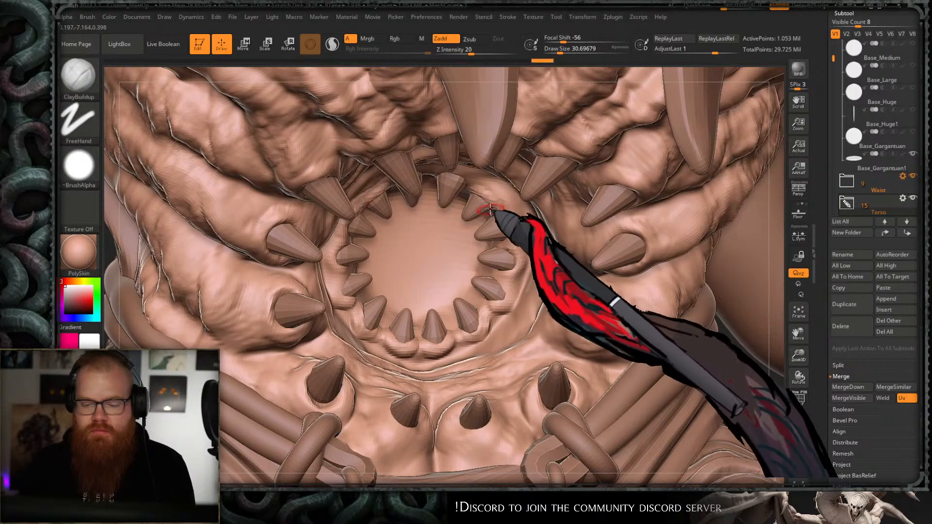
right_click_drag(766, 211, 766, 160)
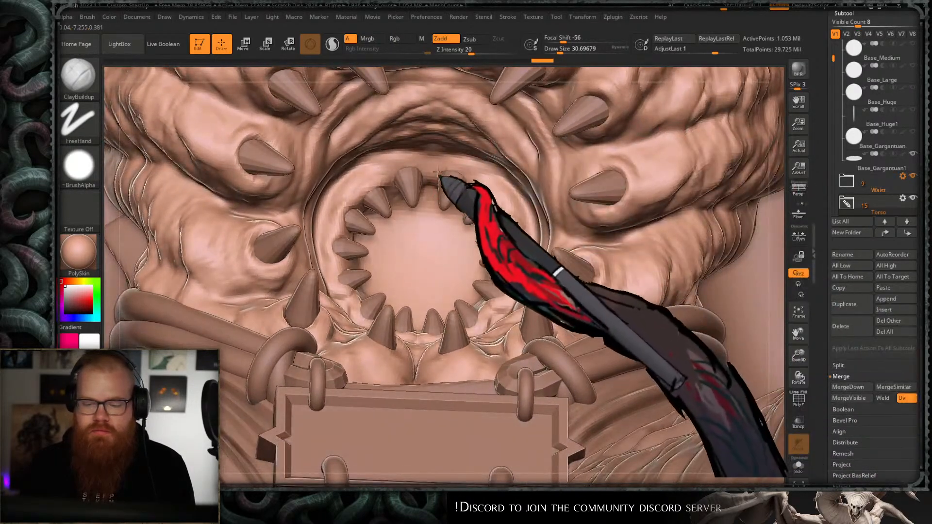
right_click_drag(508, 275, 573, 190, "ctrl")
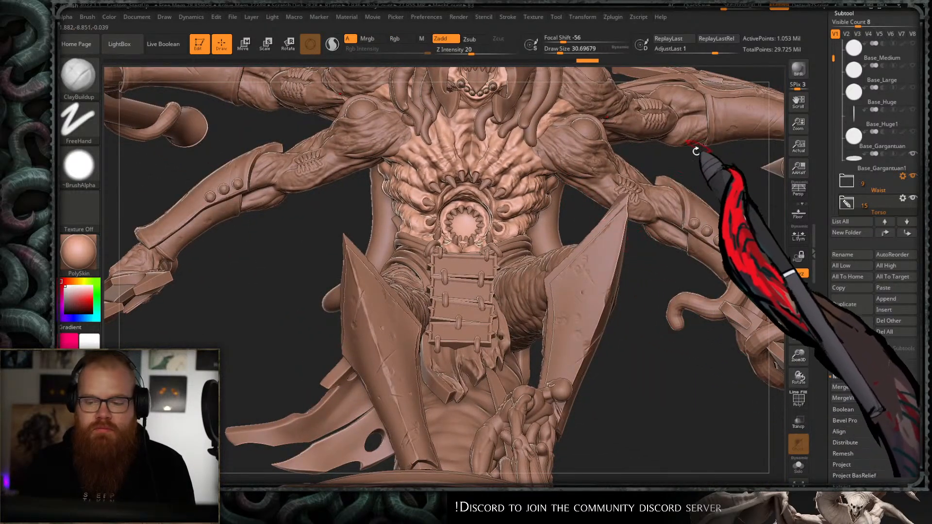
- Refine the flesh inside the head's mouth at a draw size of about 46 and subdivide the merged torso and legs mesh once
right_click_drag(693, 146, 500, 213)
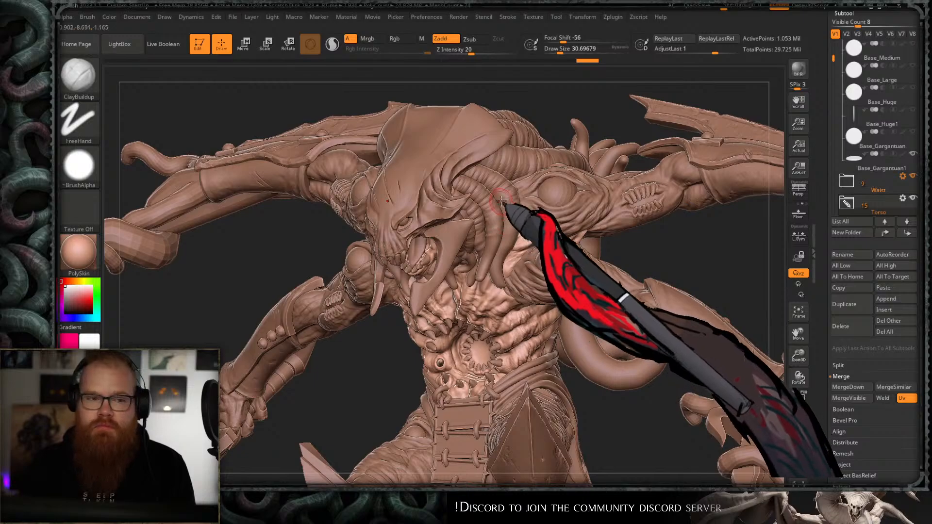
mouse_move(513, 245)
right_mouse_down()
mouse_move(537, 192)
mouse_move(396, 318)
mouse_move(483, 275)
mouse_move(534, 336)
mouse_move(659, 117)
mouse_move(534, 182)
mouse_move(650, 113)
mouse_move(556, 206)
right_mouse_up()
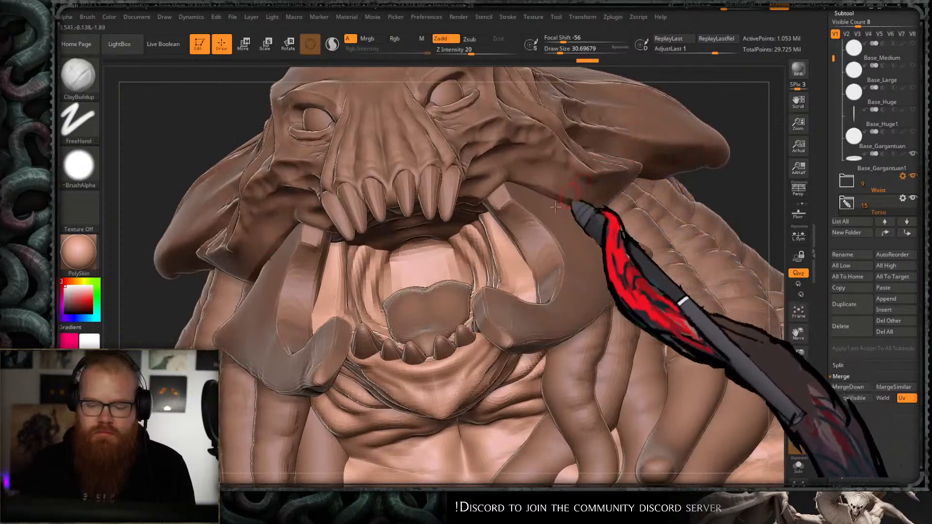
key("shift")
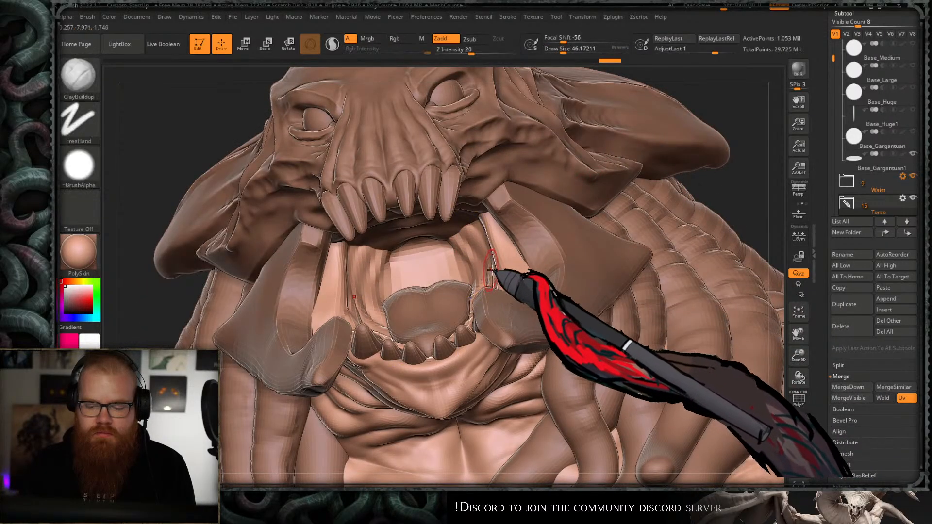
key("ctrl")
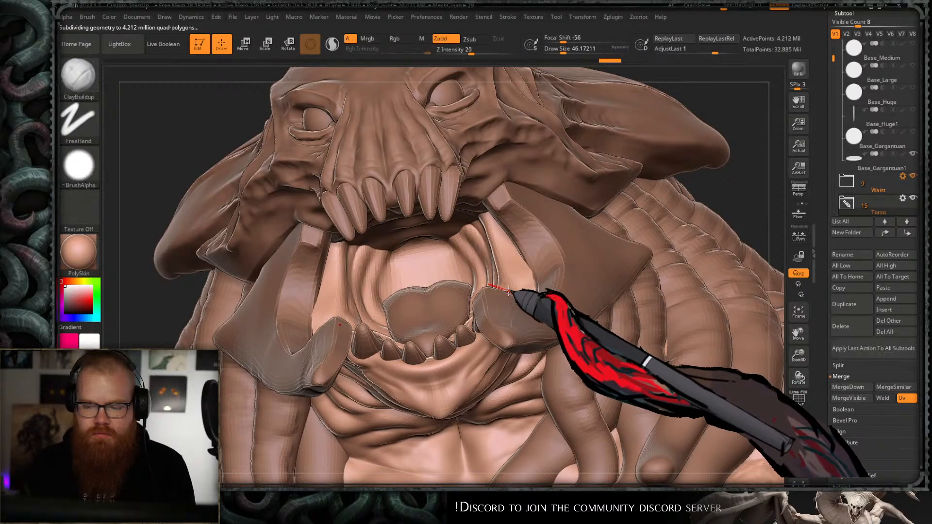
right_click_drag(505, 296, 662, 156)
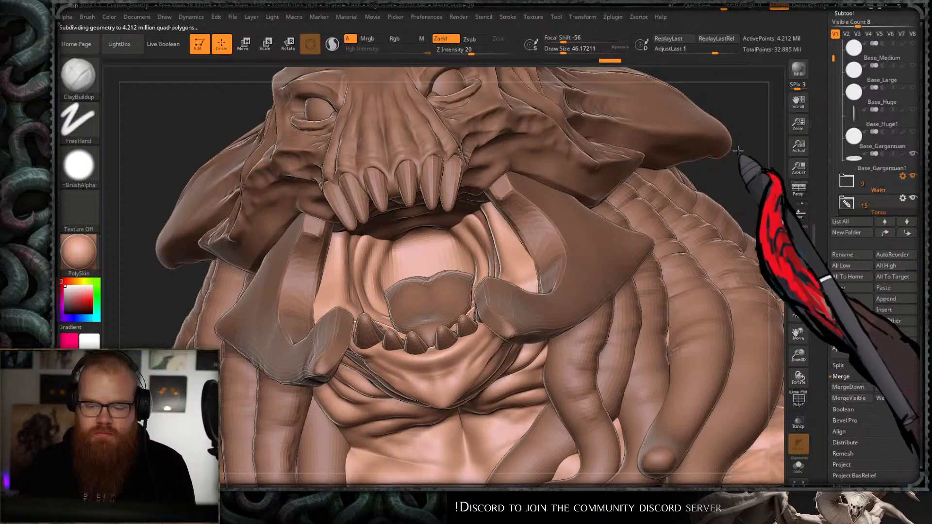
mouse_move(740, 159)
right_mouse_down()
mouse_move(726, 189)
mouse_move(644, 206)
mouse_move(672, 129)
mouse_move(677, 160)
mouse_move(658, 164)
mouse_move(670, 158)
right_mouse_up()
key("ctrl")
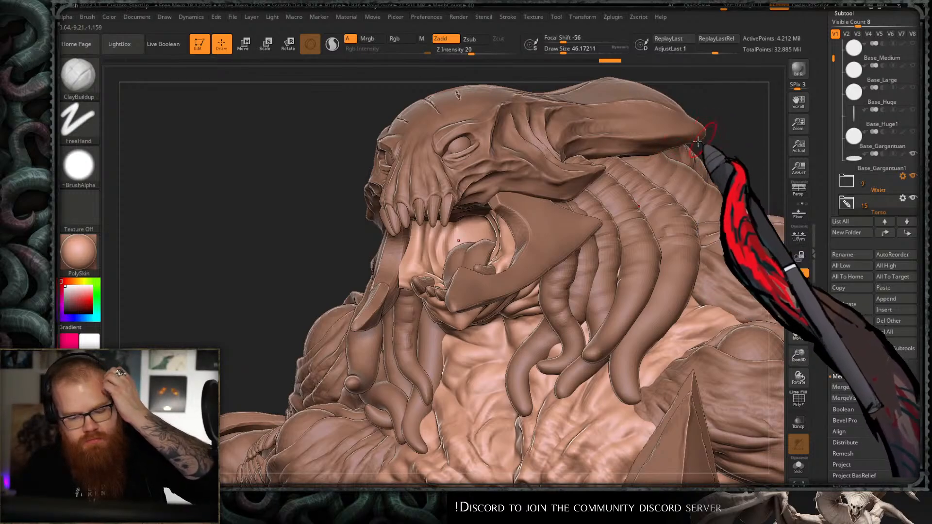
- Adjust the flesh around the head's lower jaw with SH_CometLord at draw sizes of about 101 and 39, checking it from the side
mouse_move(270, 342)
left_mouse_down()
mouse_move(263, 373)
mouse_move(346, 358)
mouse_move(278, 354)
mouse_move(295, 358)
mouse_move(292, 369)
mouse_move(360, 342)
left_mouse_up()
key("b")
key("s")
key("c")
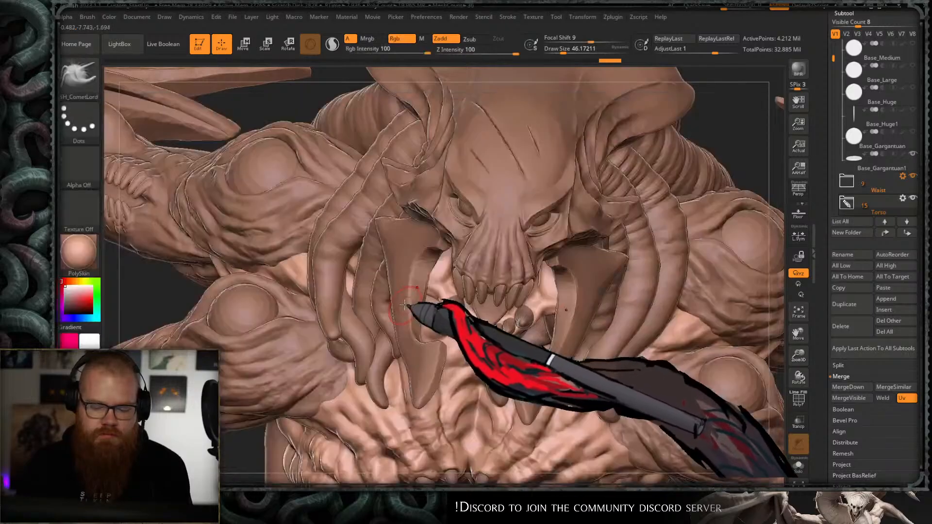
key("s")
left_click_drag(407, 304, 414, 335)
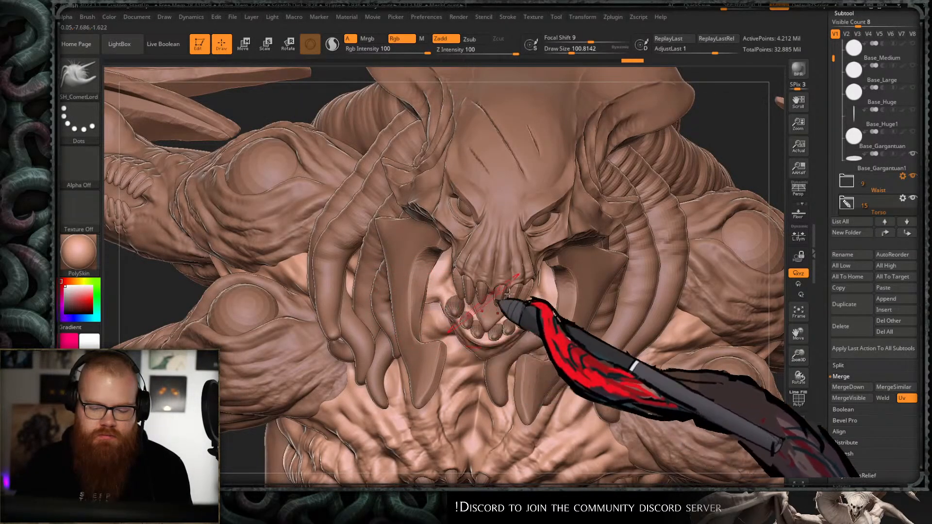
mouse_move(585, 315)
left_mouse_down()
mouse_move(570, 342)
mouse_move(554, 313)
left_mouse_up()
key("s")
right_click_drag(589, 295, 600, 248, "ctrl")
mouse_move(763, 239)
left_mouse_down()
mouse_move(777, 179)
mouse_move(761, 87)
mouse_move(756, 176)
mouse_move(728, 241)
left_mouse_up()
right_click_drag(728, 241, 651, 180, "alt")
right_click_drag(631, 283, 616, 246, "alt")
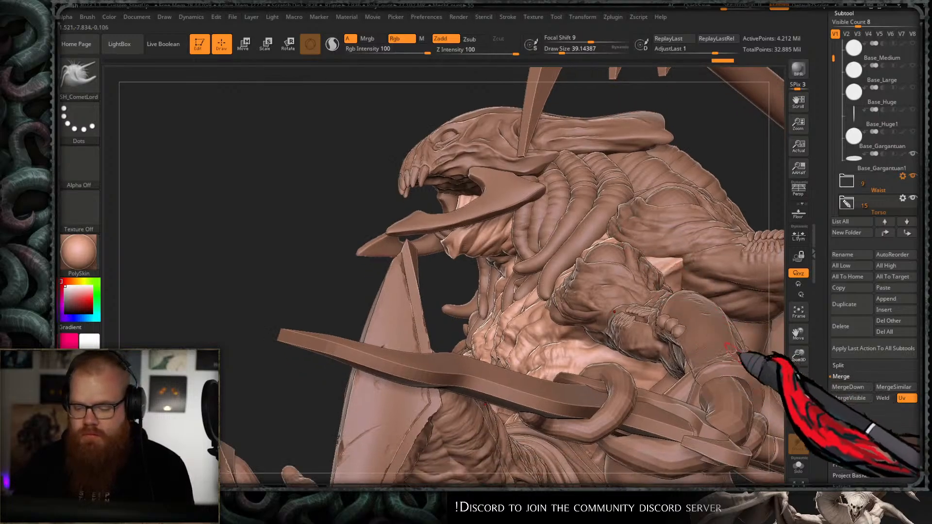
- Isolate the merged torso and legs mesh and set up the Standard brush with the wrinkle alpha 05
left_click(798, 466)
right_click_drag(504, 249, 495, 311, "ctrl")
left_click_drag(423, 333, 433, 299)
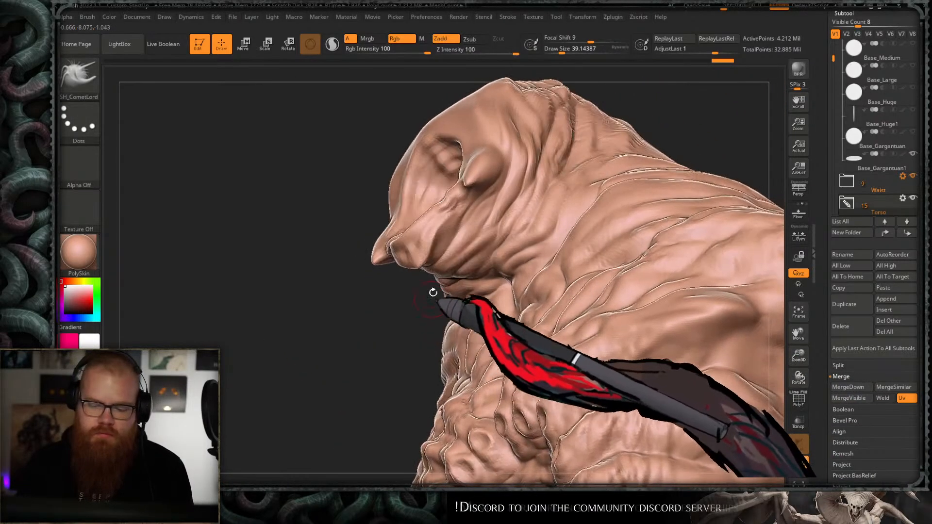
key("b")
key("s")
key("t")
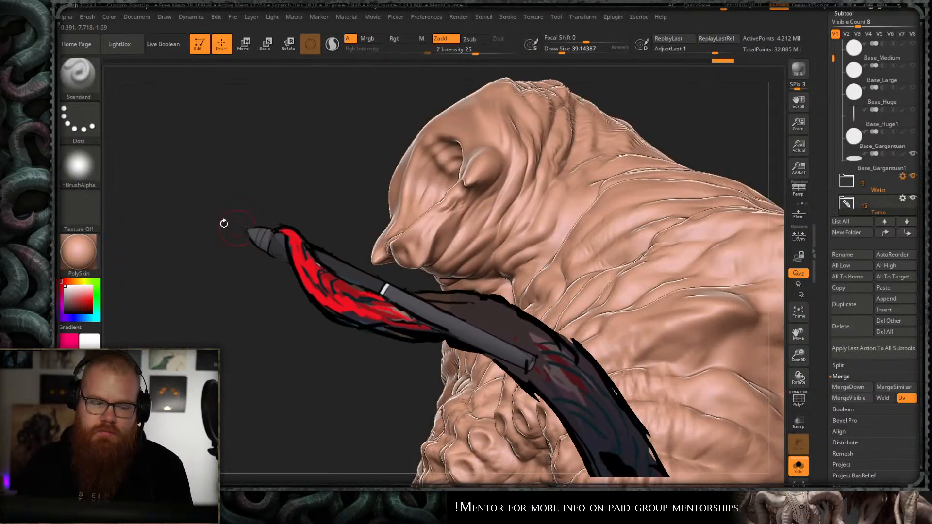
left_click(79, 168)
left_click(402, 179)
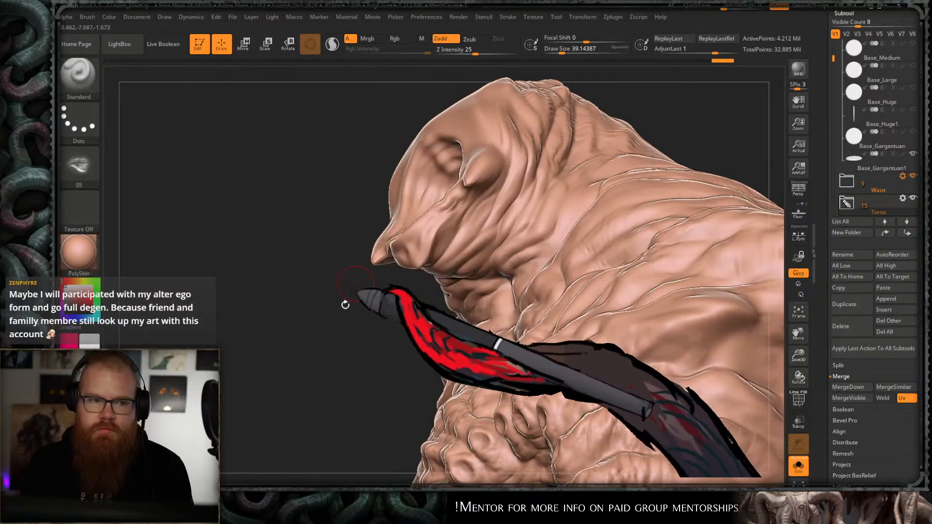
- Sculpt skin wrinkles across the cheek and the side of the neck with the Standard brush at a draw size of about 257
left_click_drag(345, 305, 391, 248)
right_click_drag(453, 204, 413, 268)
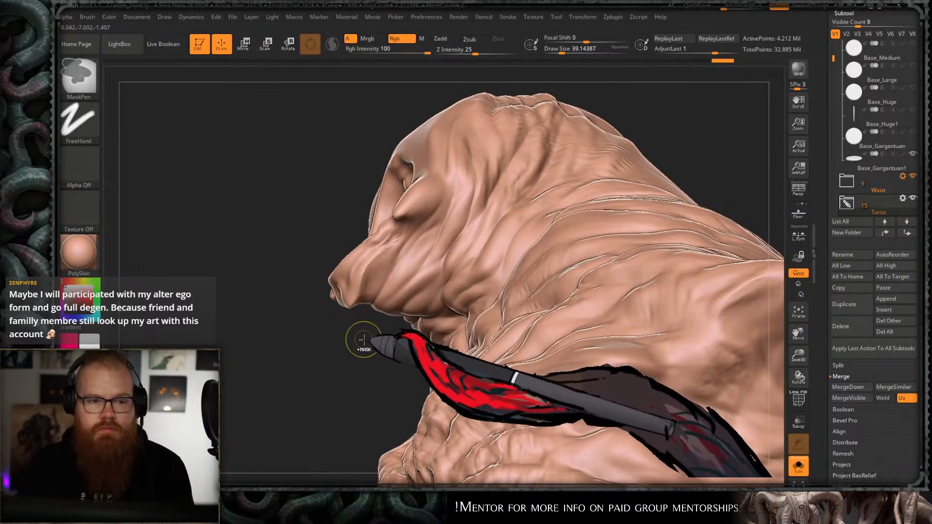
right_click_drag(364, 340, 365, 361, "ctrl")
right_click_drag(443, 274, 419, 288, "alt")
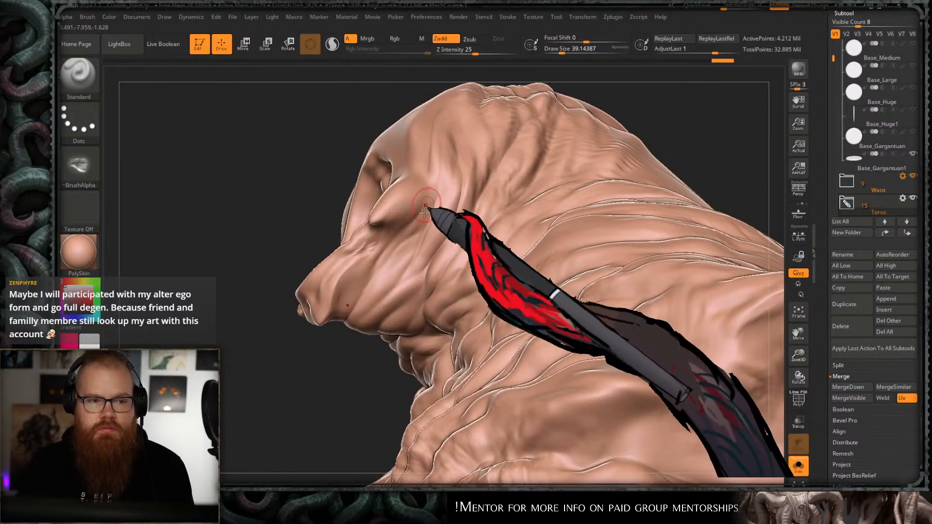
key("s")
left_click(423, 257)
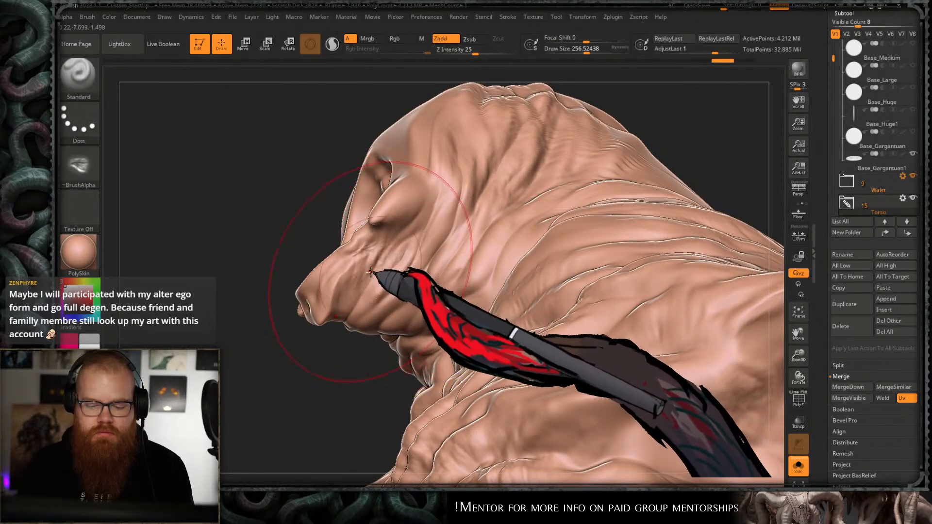
key("ctrl")
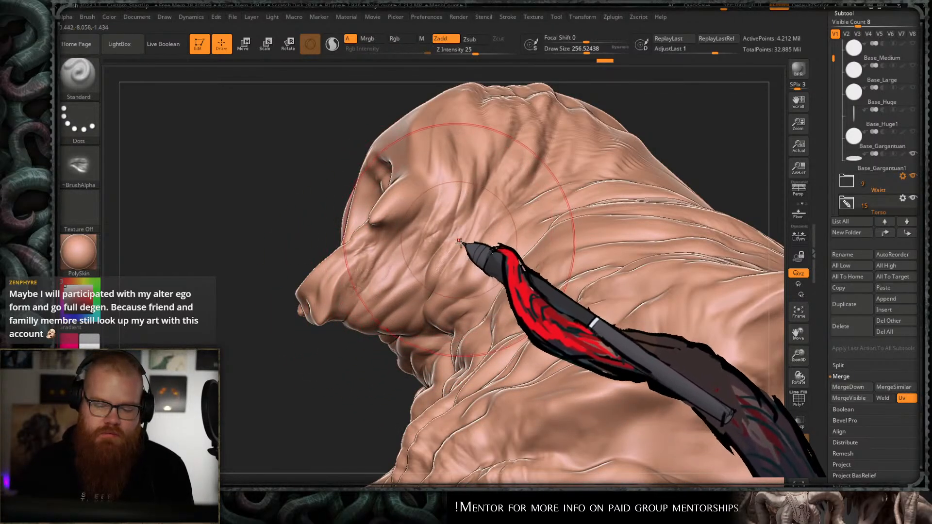
key("ctrl")
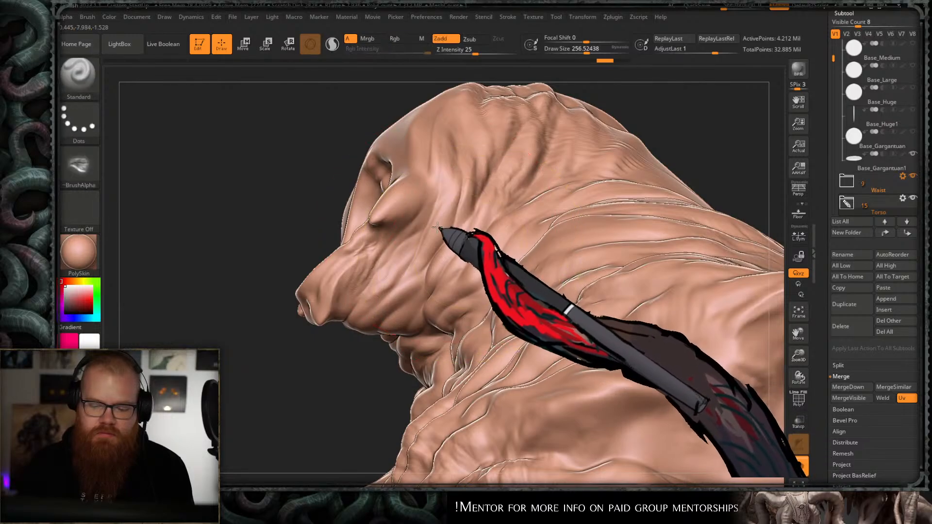
key("ctrl")
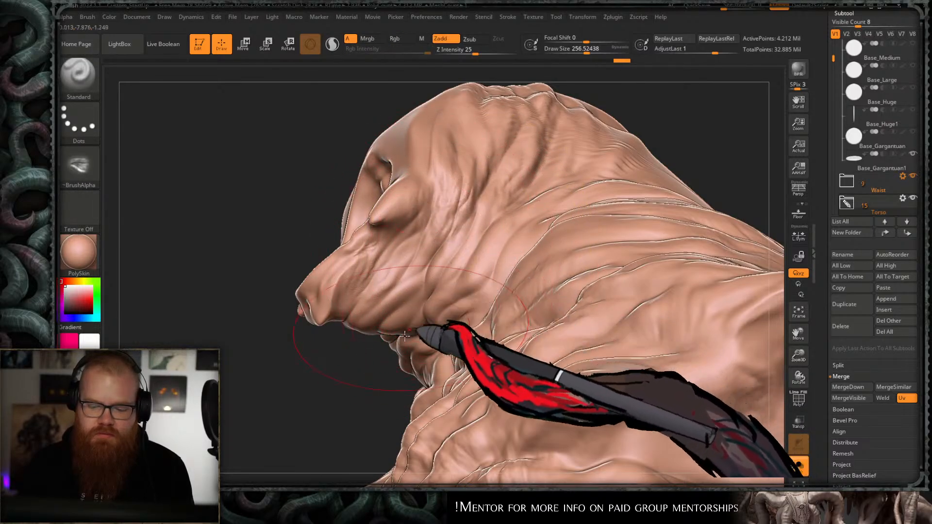
- Extend the skin wrinkles over the back of the jaw and neck at a draw size of about 223
mouse_move(405, 335)
right_mouse_down()
mouse_move(399, 341)
mouse_move(437, 347)
right_mouse_up()
right_click_drag(583, 226, 509, 209)
key("s")
left_click_drag(505, 249, 515, 250)
mouse_move(545, 255)
right_mouse_down()
mouse_move(603, 176)
mouse_move(509, 211)
right_mouse_up()
key("ctrl")
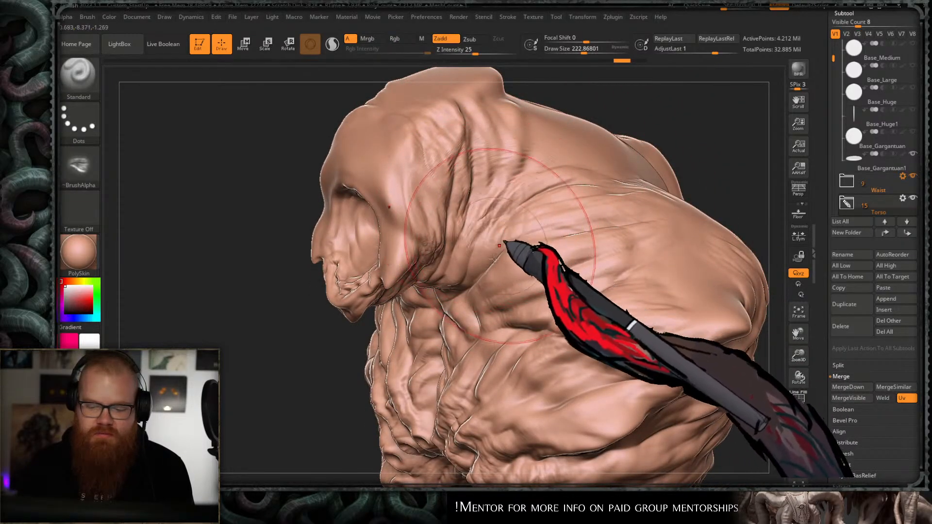
mouse_move(494, 258)
right_mouse_down()
mouse_move(322, 357)
mouse_move(443, 267)
right_mouse_up()
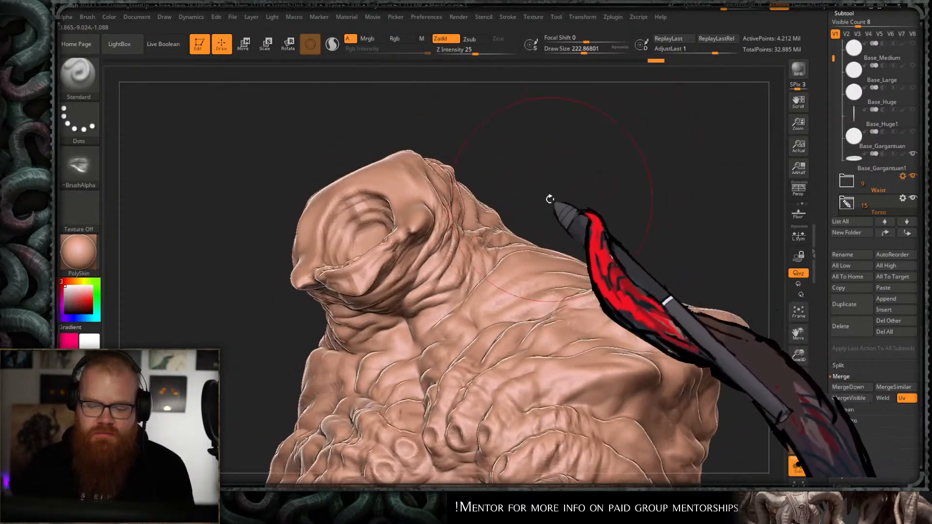
- Add wrinkles beneath the jaw and down the throat at draw sizes of about 177 and 197, undoing an unwanted stroke
mouse_move(550, 199)
right_mouse_down()
mouse_move(578, 162)
mouse_move(461, 266)
right_mouse_up()
key("bracketleft")
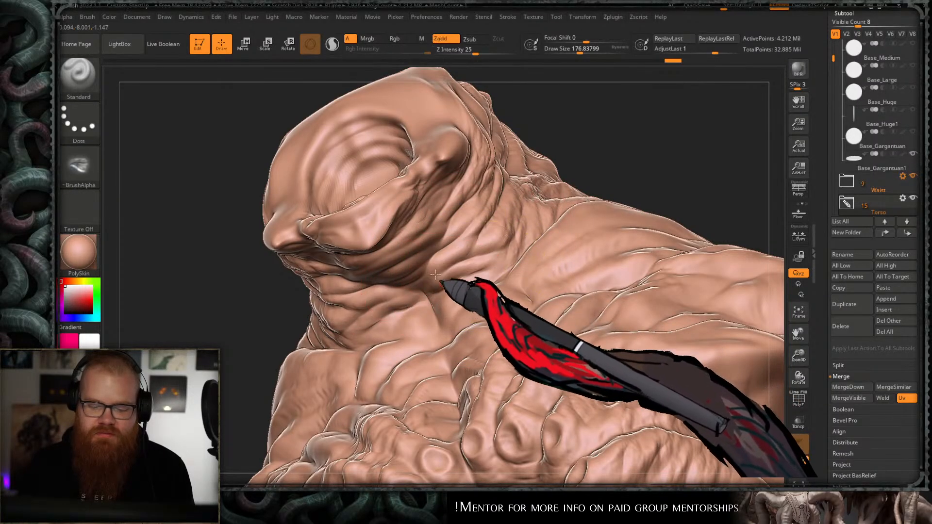
mouse_move(482, 249)
right_mouse_down()
mouse_move(614, 156)
mouse_move(421, 252)
right_mouse_up()
mouse_move(376, 321)
right_mouse_down()
mouse_move(346, 302)
mouse_move(481, 247)
mouse_move(401, 267)
mouse_move(447, 254)
mouse_move(534, 199)
mouse_move(442, 249)
right_mouse_up()
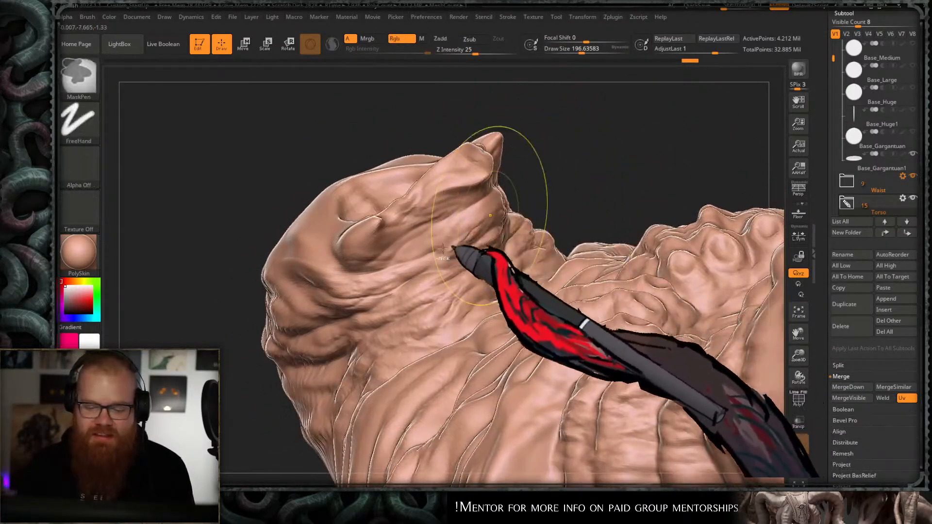
key("ctrl+z")
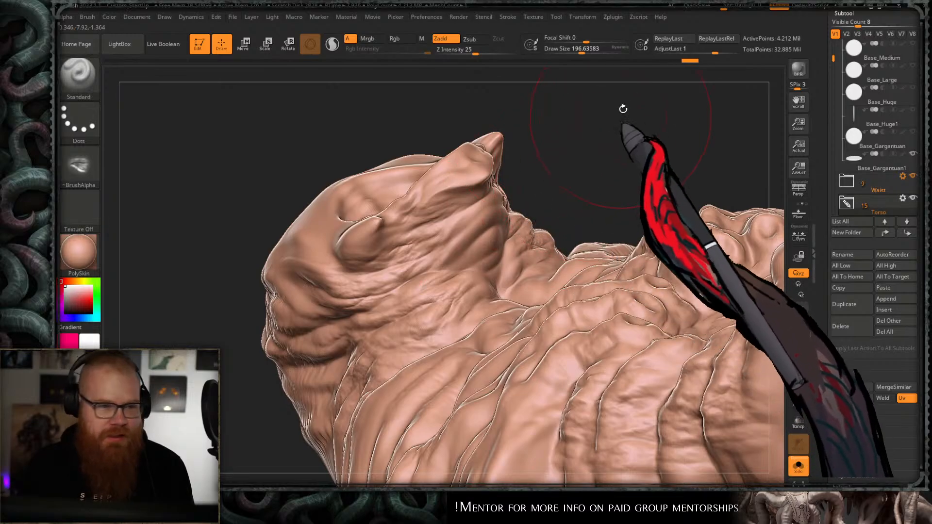
- Smooth the jaw's underside at a draw size of about 90 and add throat wrinkles with the Standard brush at about 228
left_click_drag(407, 257, 358, 283, "shift")
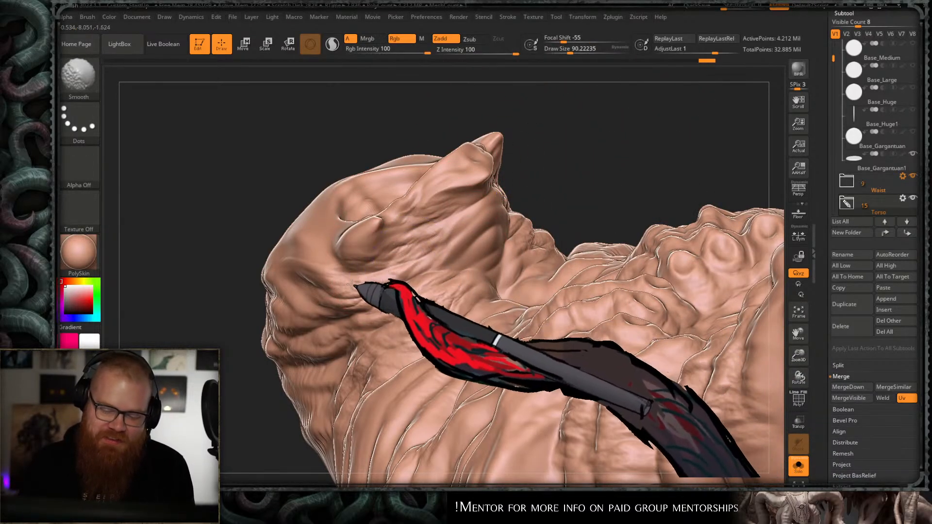
mouse_move(510, 194)
right_mouse_down()
mouse_move(574, 165)
mouse_move(590, 168)
right_mouse_up()
key("s")
left_click_drag(470, 238, 471, 238)
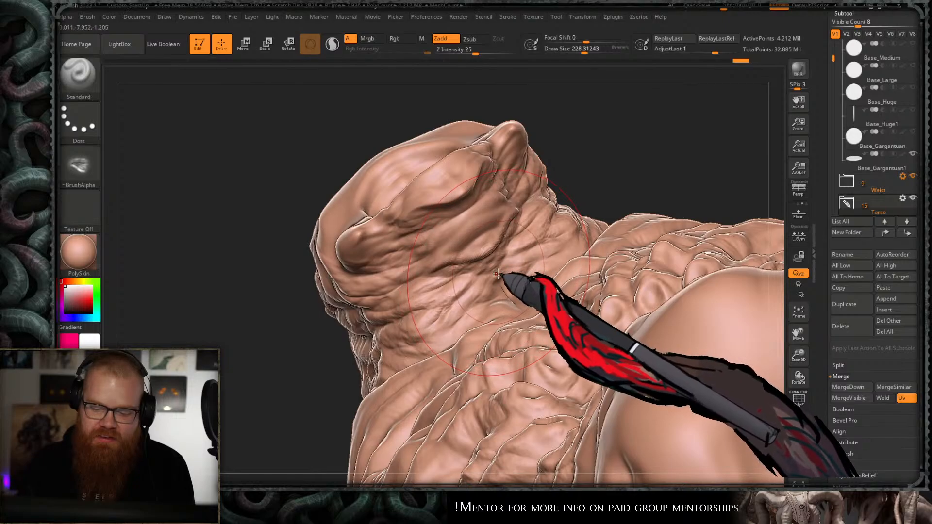
key("ctrl")
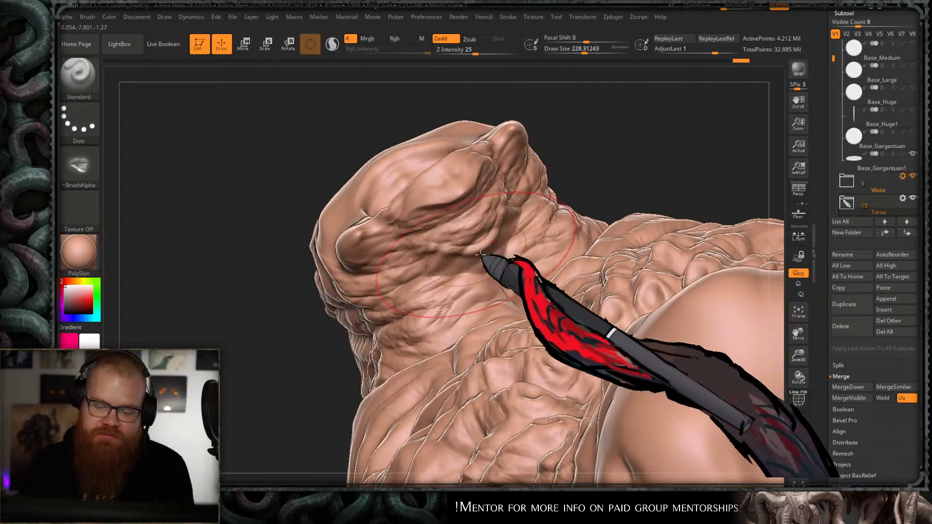
- Soften the wrinkles along the underside of the jaw and throat with the Smooth brush at a draw size of about 177
left_click_drag(566, 170, 612, 182)
key("s")
left_click_drag(496, 242, 471, 257, "shift")
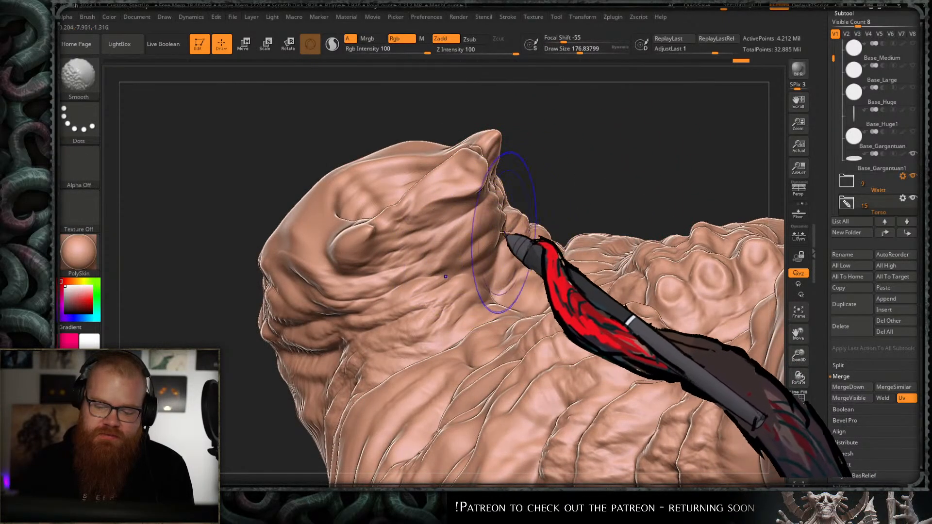
mouse_move(572, 197)
left_mouse_down()
mouse_move(539, 195)
mouse_move(582, 179)
left_mouse_up()
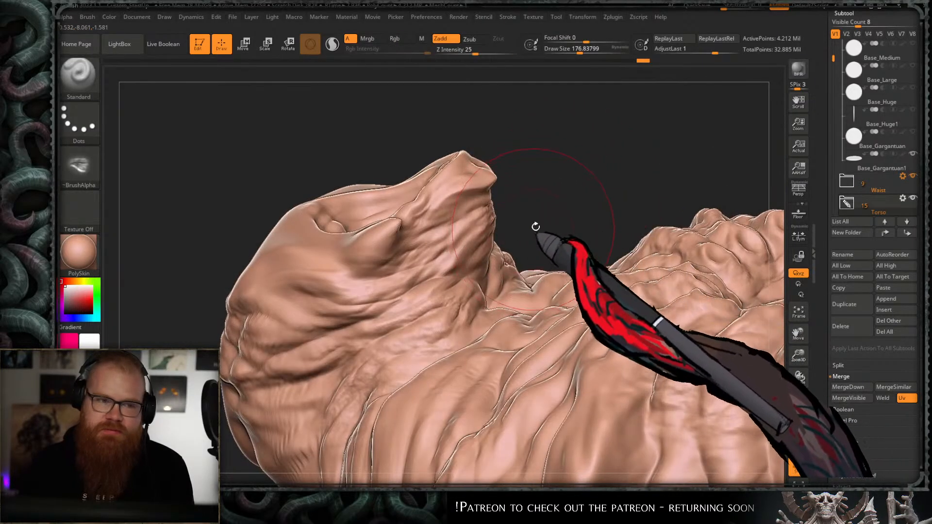
- Add skin wrinkles to the side of the neck at a draw size of about 245 and below the throat at about 172, undoing unwanted strokes
key("ctrl")
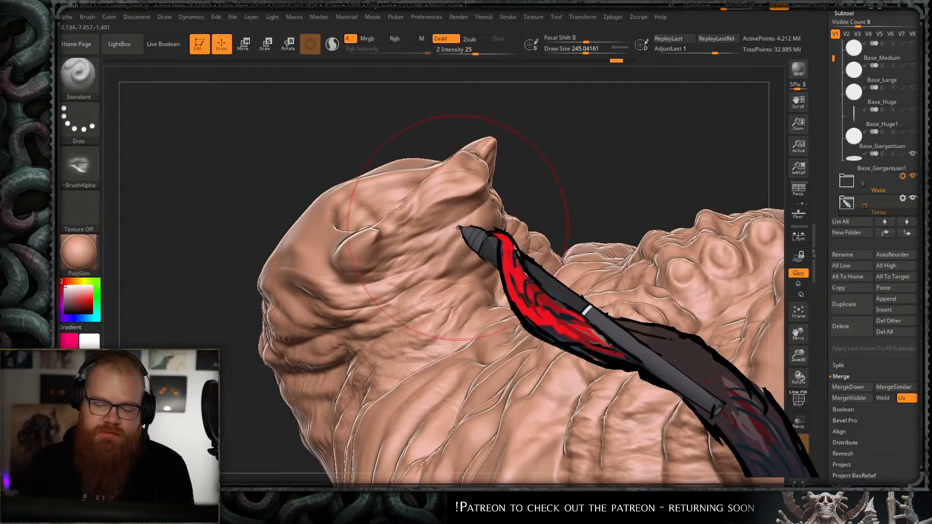
mouse_move(478, 243)
left_mouse_down()
mouse_move(555, 198)
mouse_move(472, 203)
left_mouse_up()
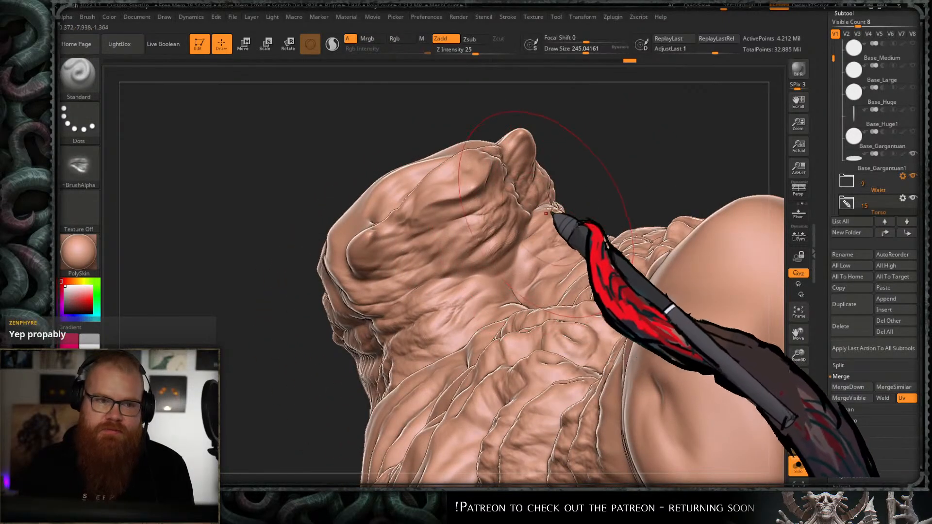
mouse_move(539, 202)
right_mouse_down()
mouse_move(587, 207)
mouse_move(550, 243)
mouse_move(426, 261)
mouse_move(503, 256)
right_mouse_up()
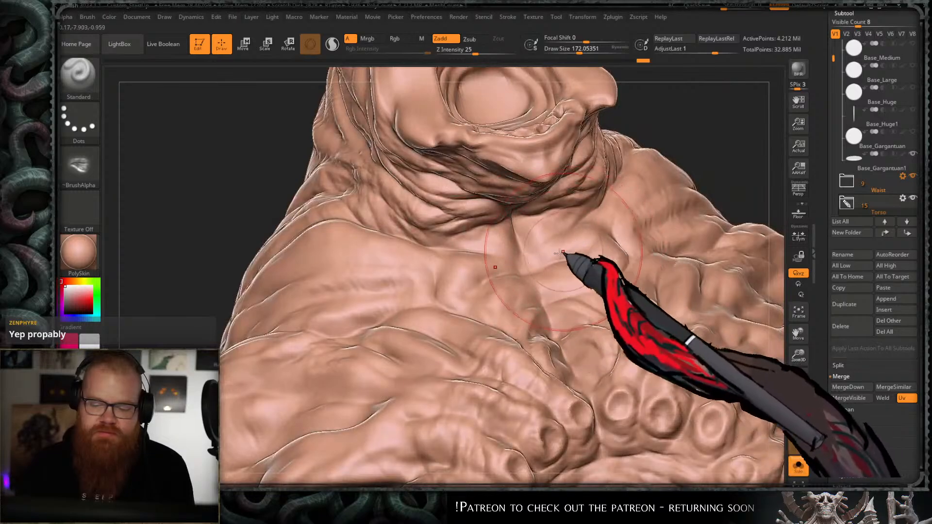
mouse_move(555, 244)
right_mouse_down()
mouse_move(574, 245)
mouse_move(437, 255)
right_mouse_up()
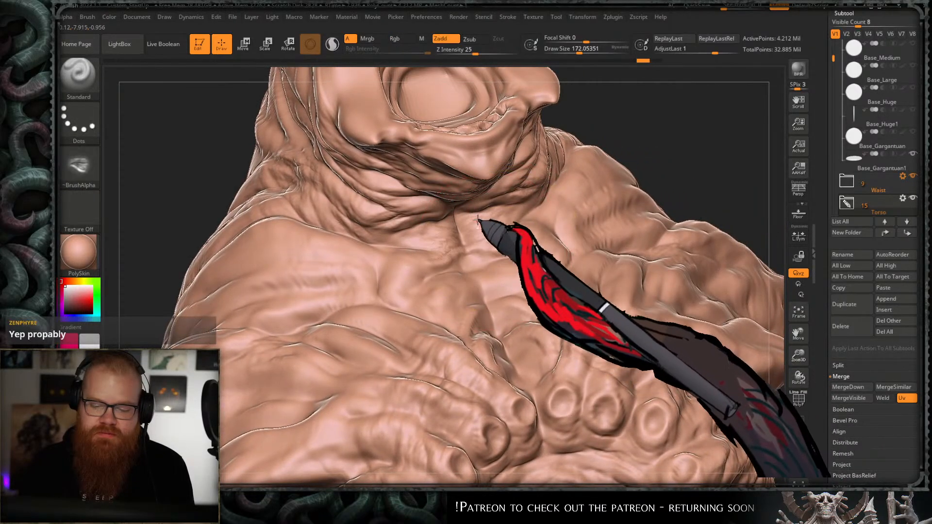
key("ctrl+z")
left_click_drag(504, 218, 509, 254)
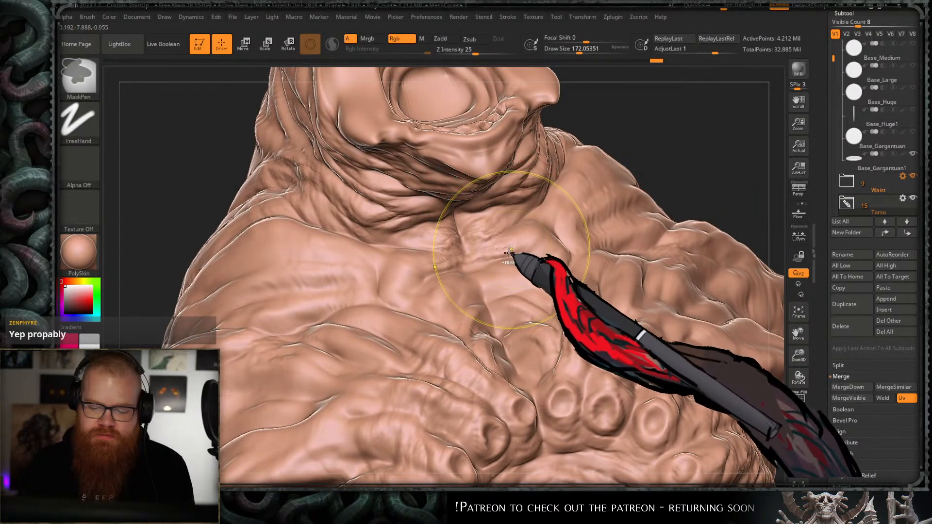
key("ctrl+z")
left_click_drag(549, 222, 565, 216, "shift")
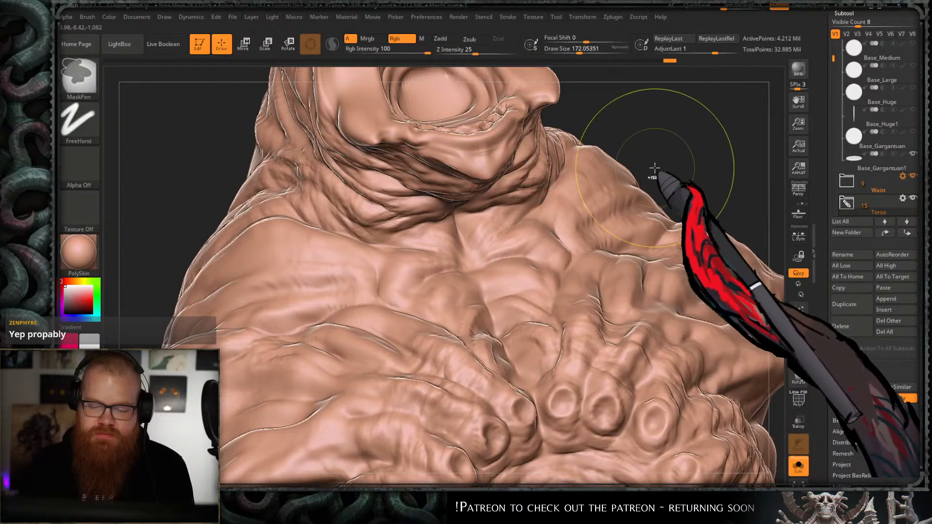
- Extend the Standard-brush wrinkles across the upper chest and front of the shoulder at draw sizes of about 212 and 257
mouse_move(653, 171)
right_mouse_down("ctrl")
mouse_move(662, 188)
mouse_move(631, 183)
mouse_move(615, 154)
mouse_move(533, 223)
right_mouse_up("ctrl")
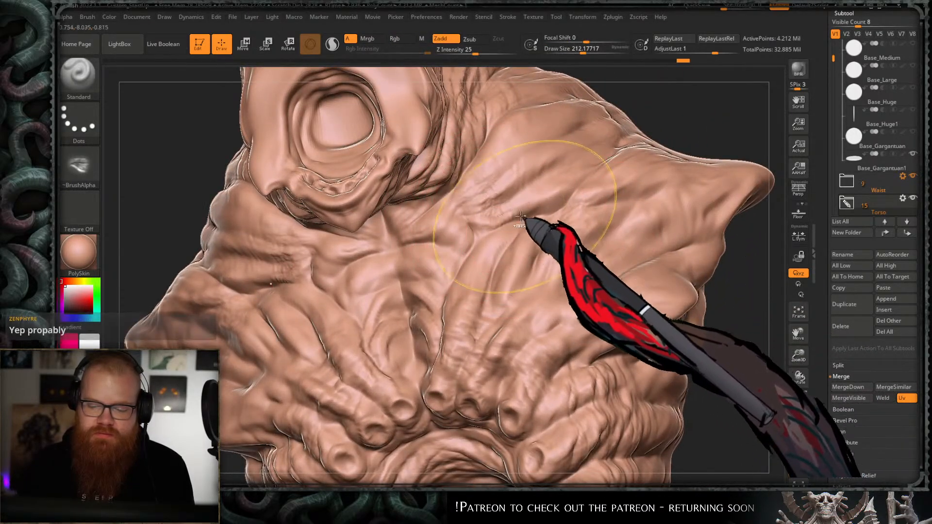
mouse_move(620, 142)
right_mouse_down()
mouse_move(683, 139)
mouse_move(509, 203)
mouse_move(545, 248)
mouse_move(647, 167)
mouse_move(545, 239)
mouse_move(554, 204)
right_mouse_up()
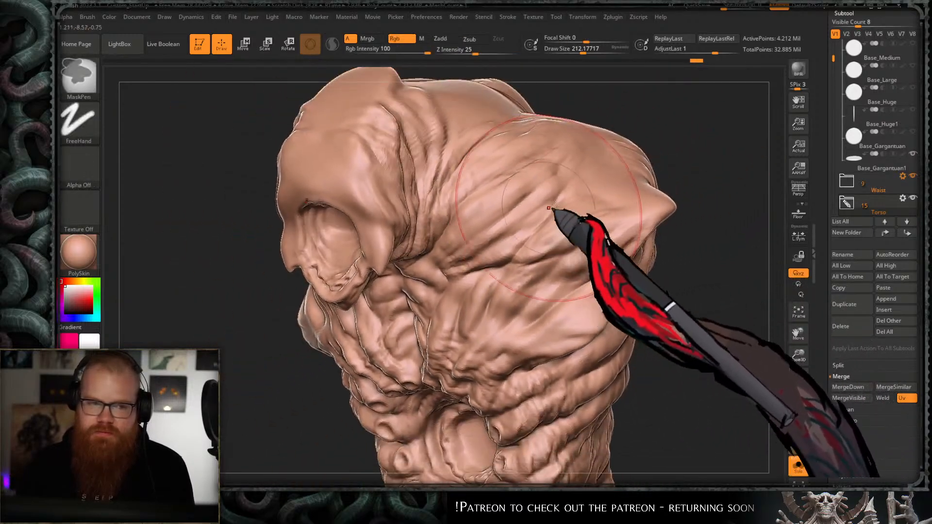
key("s")
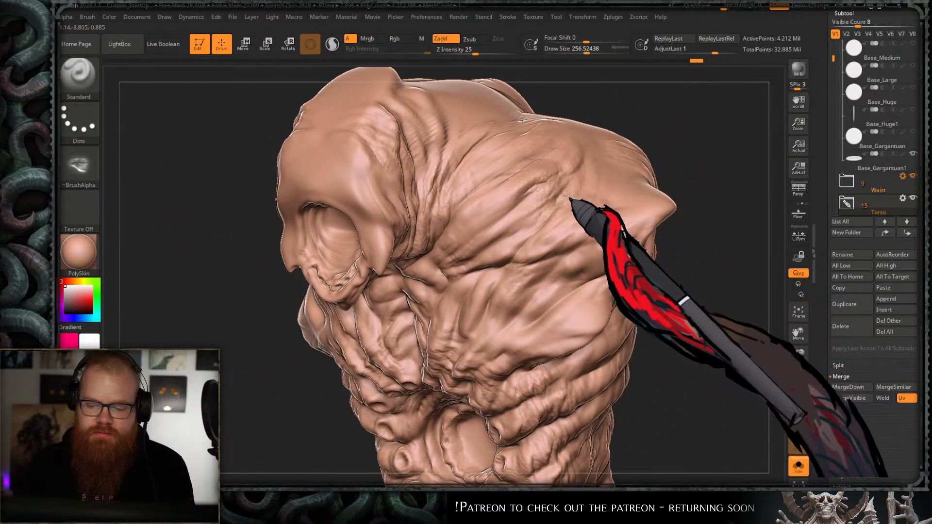
mouse_move(558, 184)
right_mouse_down()
mouse_move(679, 160)
mouse_move(542, 159)
right_mouse_up()
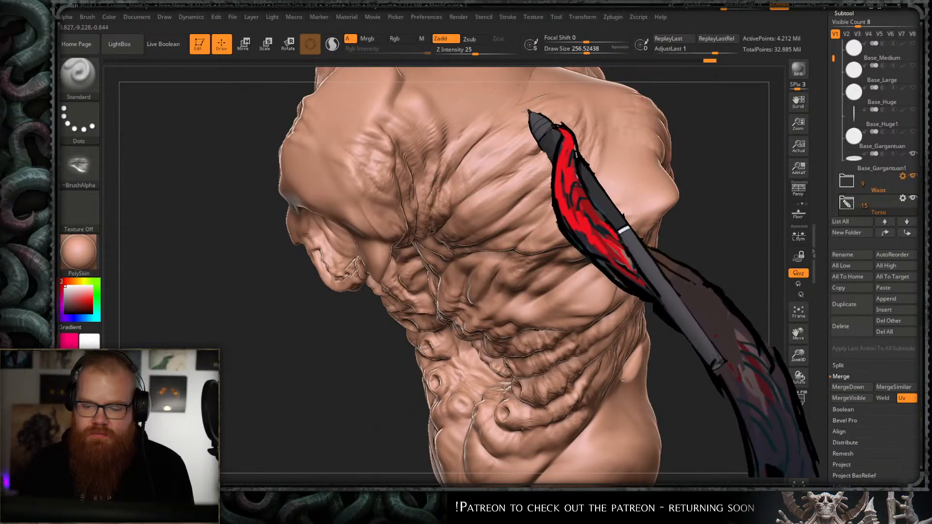
mouse_move(557, 162)
right_mouse_down()
mouse_move(691, 139)
mouse_move(527, 167)
right_mouse_up()
- Add finer wrinkles on the shoulder at a draw size of about 163 and soften the folds beside the neck
key("s")
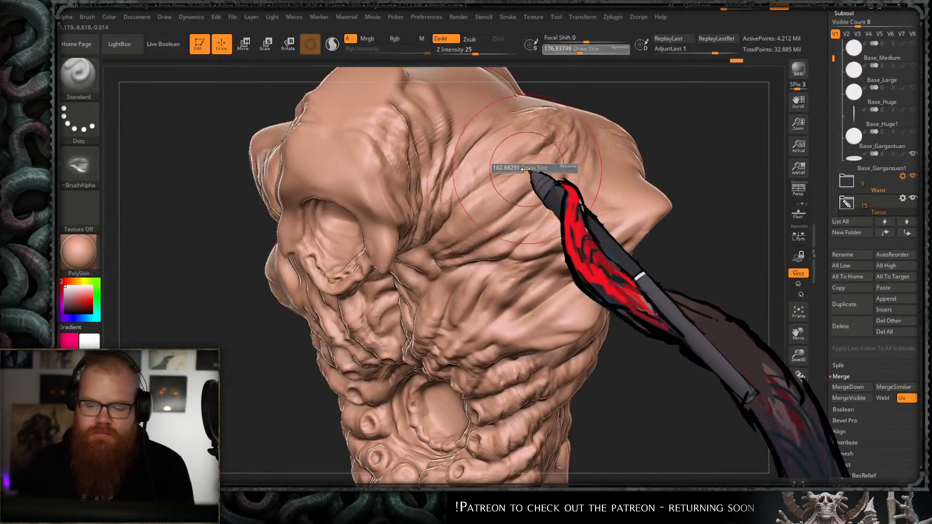
left_click_drag(486, 203, 500, 173, "shift")
mouse_move(561, 229)
right_mouse_down("ctrl")
mouse_move(595, 174)
mouse_move(578, 208)
right_mouse_up("ctrl")
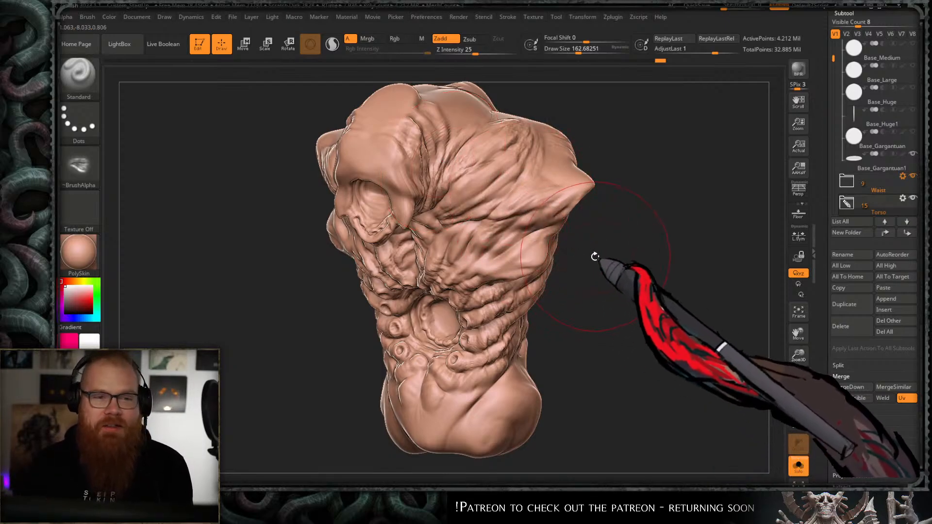
- Add broader skin wrinkles to the chest beside the jaw at a draw size of about 234
mouse_move(565, 154)
right_mouse_down("ctrl")
mouse_move(630, 235)
mouse_move(637, 202)
mouse_move(583, 146)
right_mouse_up("ctrl")
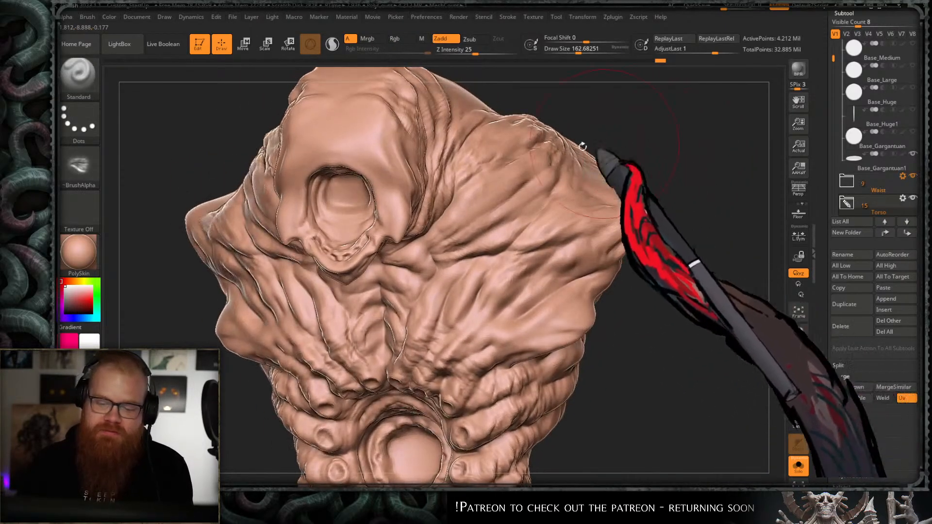
key("s")
left_click_drag(467, 224, 472, 224)
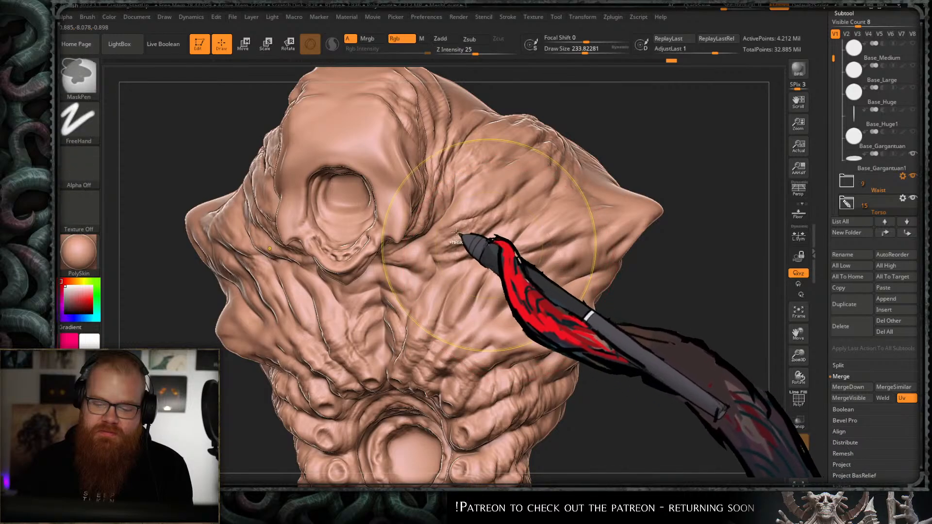
- Smooth the centre of the chest at a draw size of about 140 and try Standard-brush wrinkles there at about 172
mouse_move(545, 277)
right_mouse_down()
mouse_move(645, 212)
mouse_move(618, 211)
right_mouse_up()
mouse_move(529, 250)
right_mouse_down()
mouse_move(499, 223)
mouse_move(466, 265)
mouse_move(457, 235)
right_mouse_up()
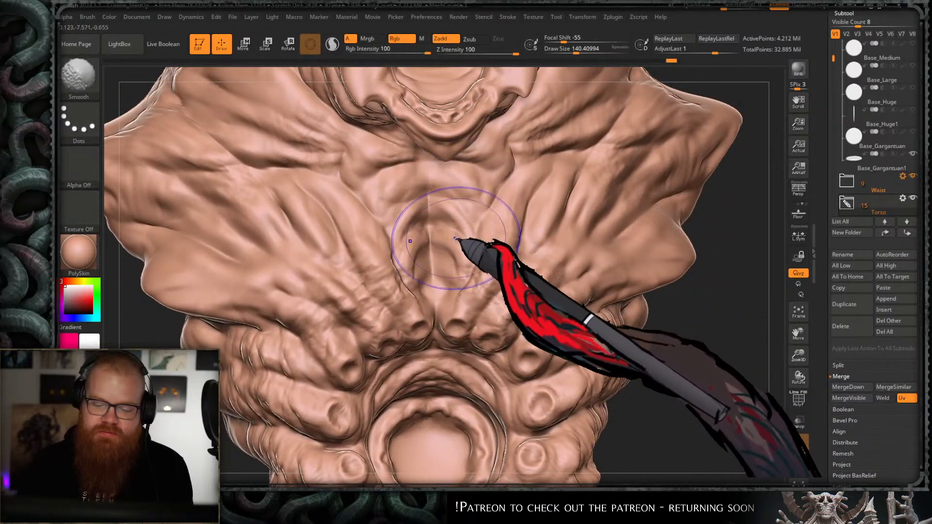
key("s")
left_click_drag(454, 247, 458, 247)
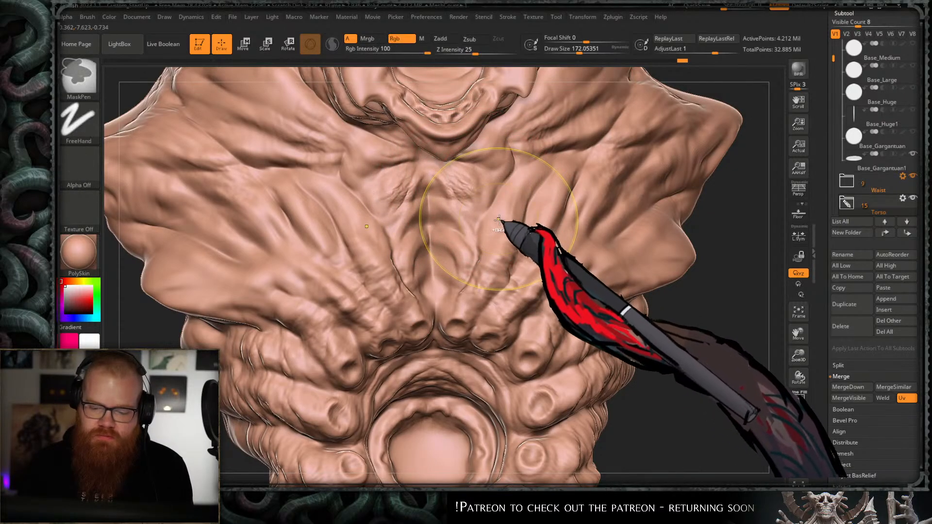
- Deepen the creases beside the jaw with the GIO soft brush in Zsub at Z Intensity 5 and draw sizes of about 51 and 59
key("b")
left_click(745, 430)
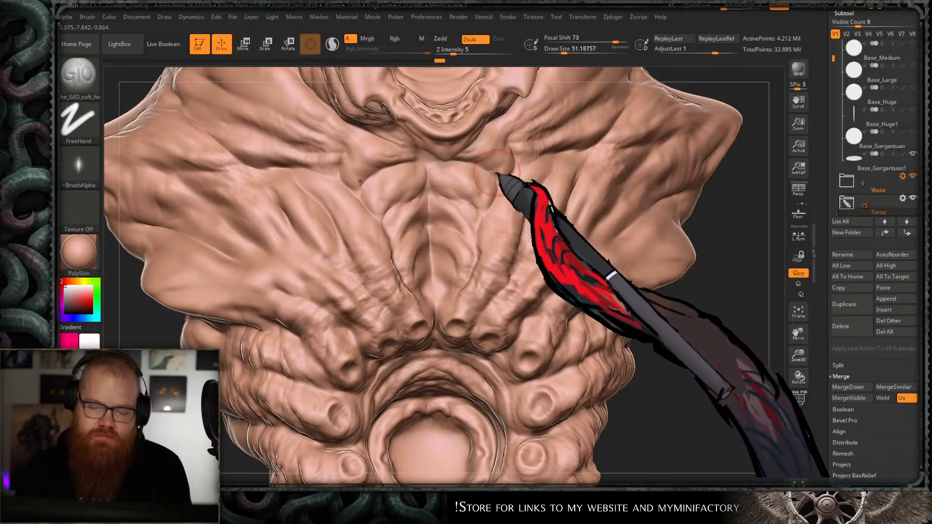
mouse_move(518, 122)
right_mouse_down()
mouse_move(518, 192)
mouse_move(647, 81)
mouse_move(572, 160)
right_mouse_up()
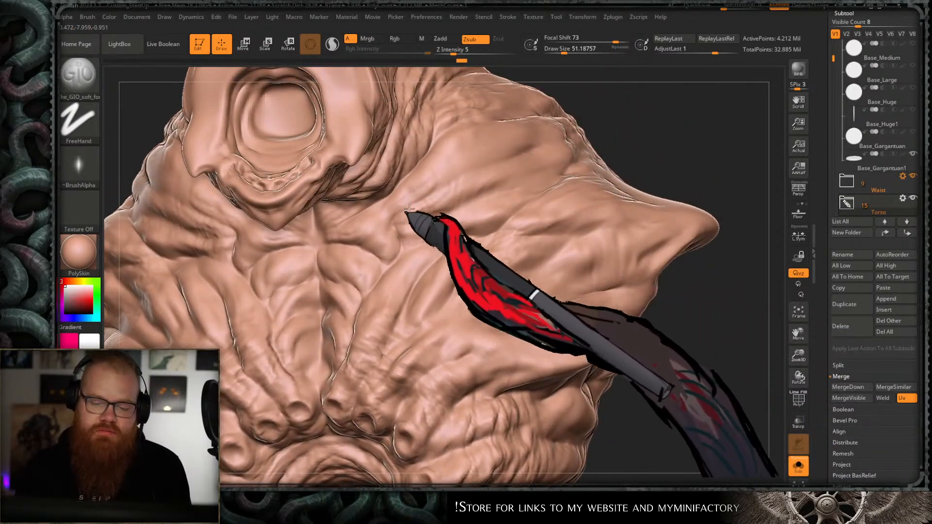
mouse_move(494, 160)
right_mouse_down()
mouse_move(656, 114)
mouse_move(631, 121)
right_mouse_up()
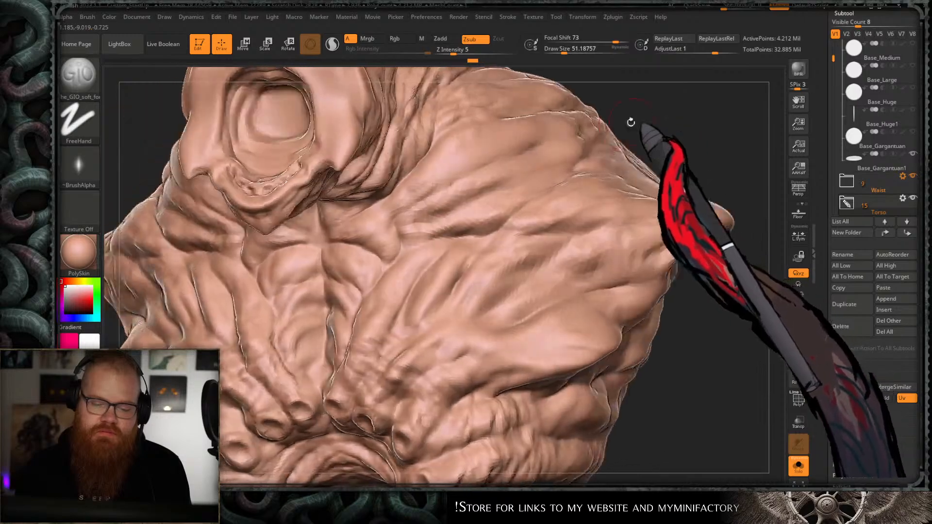
key("s")
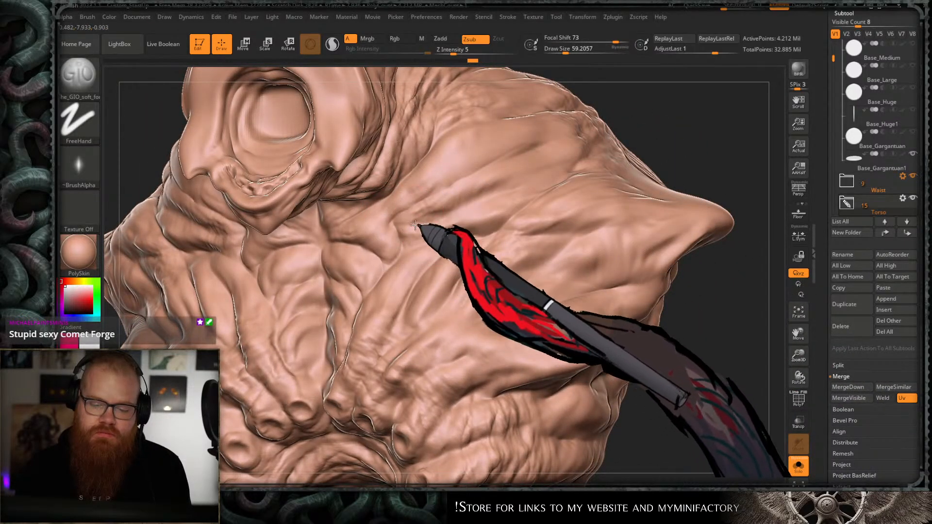
mouse_move(492, 208)
right_mouse_down("alt")
mouse_move(509, 175)
mouse_move(474, 236)
mouse_move(487, 266)
right_mouse_up("alt")
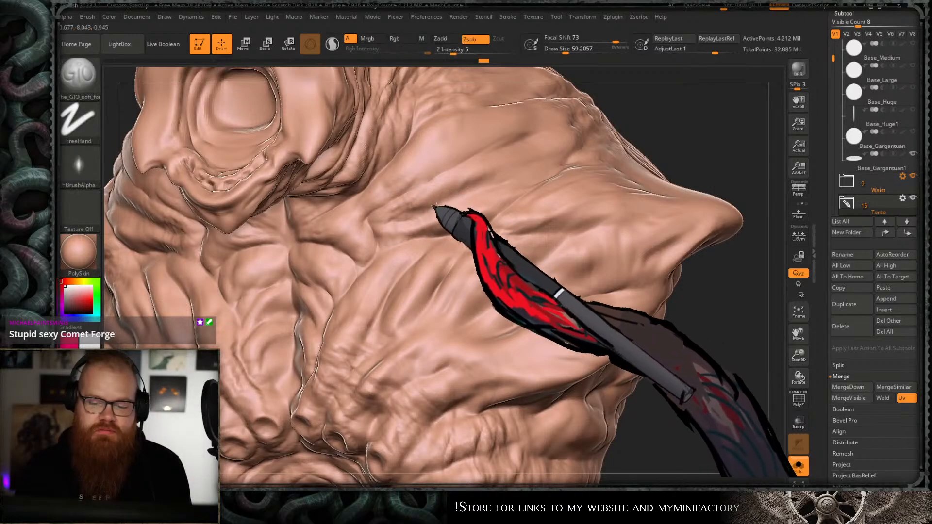
- Carve the folds running from the neck over the shoulder deeper at a draw size of about 80
mouse_move(607, 134)
right_mouse_down()
mouse_move(617, 158)
mouse_move(629, 118)
mouse_move(597, 194)
right_mouse_up()
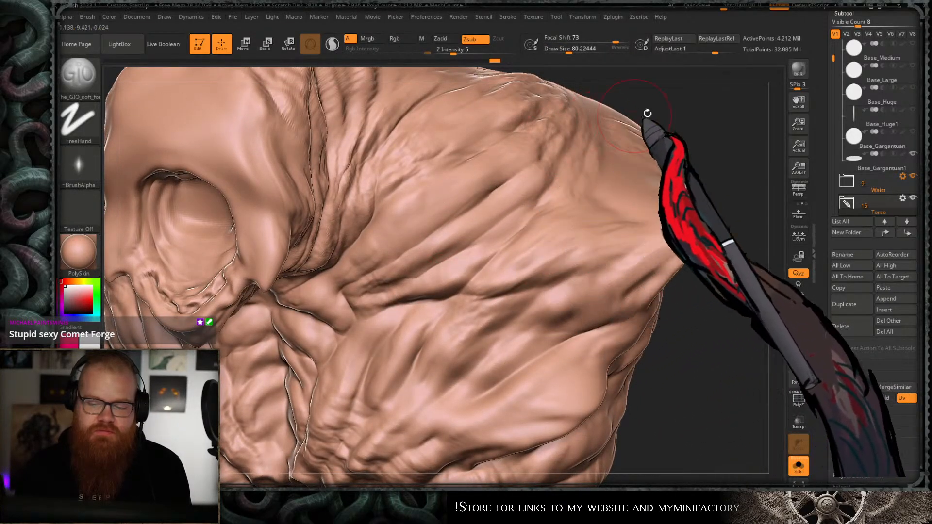
right_click_drag(647, 108, 578, 183)
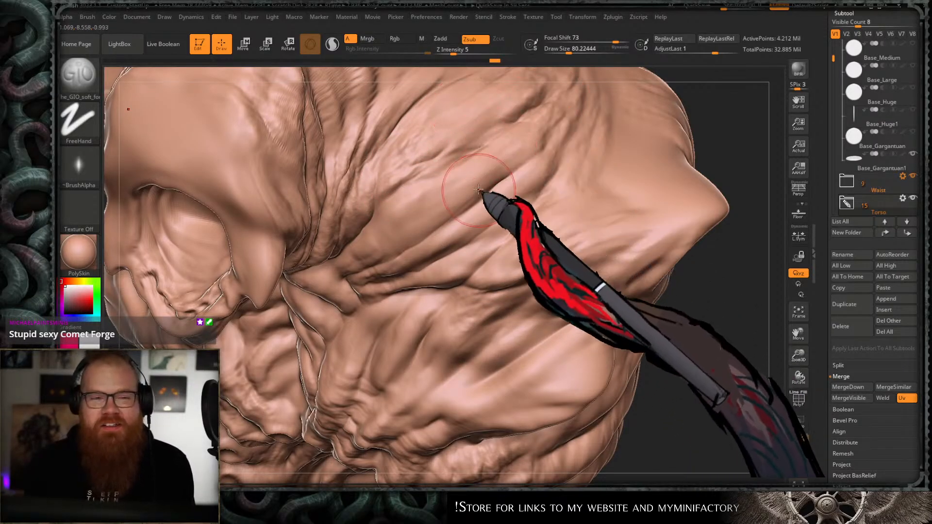
mouse_move(514, 151)
right_mouse_down()
mouse_move(539, 184)
mouse_move(548, 150)
right_mouse_up()
- Deepen the larger creases across the chest and shoulder with the GIO soft brush at a draw size of about 101
mouse_move(723, 132)
right_mouse_down()
mouse_move(738, 87)
mouse_move(607, 160)
right_mouse_up()
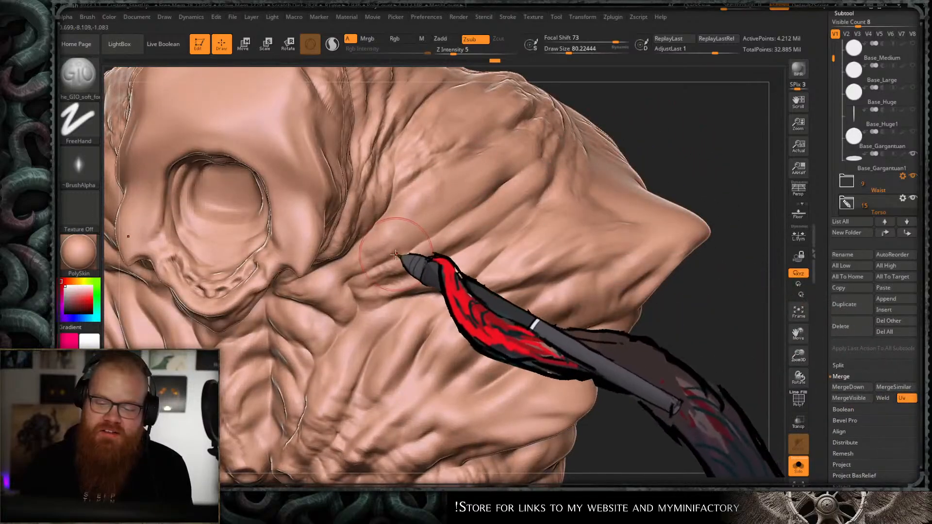
key("s")
left_click_drag(383, 264, 382, 264)
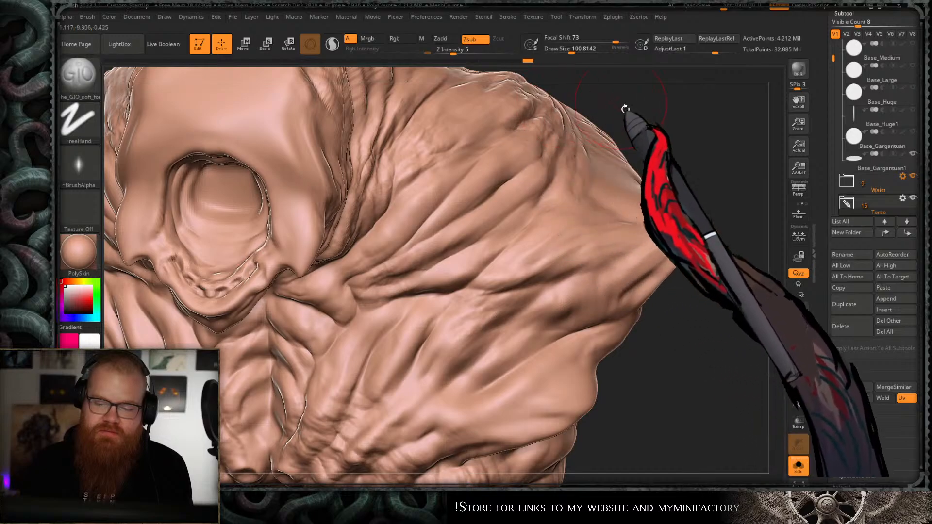
mouse_move(624, 115)
right_mouse_down()
mouse_move(589, 239)
mouse_move(649, 156)
right_mouse_up()
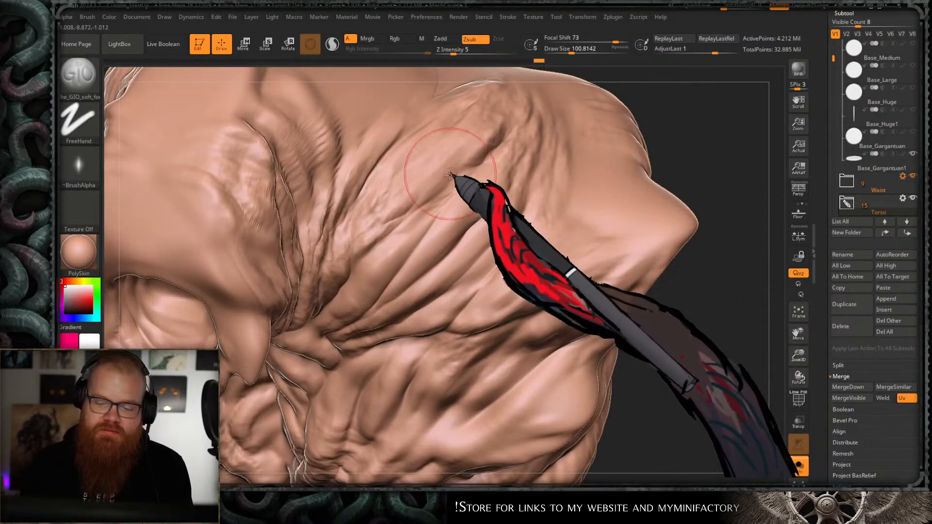
mouse_move(450, 175)
right_mouse_down()
mouse_move(442, 256)
mouse_move(467, 270)
mouse_move(651, 156)
mouse_move(657, 137)
mouse_move(629, 147)
right_mouse_up()
right_click_drag(593, 175, 629, 112, "alt")
mouse_move(579, 157)
right_mouse_down("ctrl")
mouse_move(554, 202)
mouse_move(476, 255)
mouse_move(470, 287)
right_mouse_up("ctrl")
right_click_drag(504, 191, 517, 279, "alt")
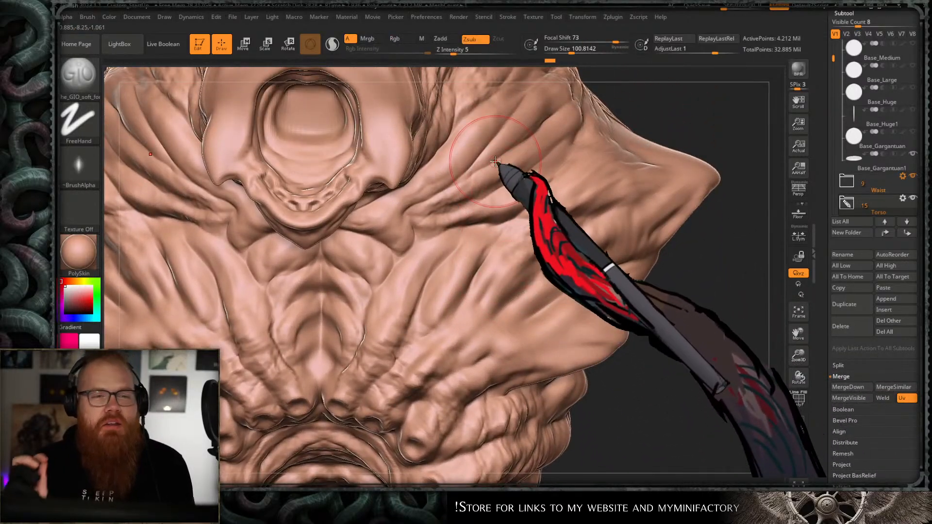
- Define the chest folds beside the sternum at a draw size of about 74 and soften them with the Smooth brush at about 37
mouse_move(561, 239)
right_mouse_down("ctrl")
mouse_move(555, 183)
mouse_move(557, 224)
mouse_move(605, 223)
mouse_move(648, 245)
right_mouse_up("ctrl")
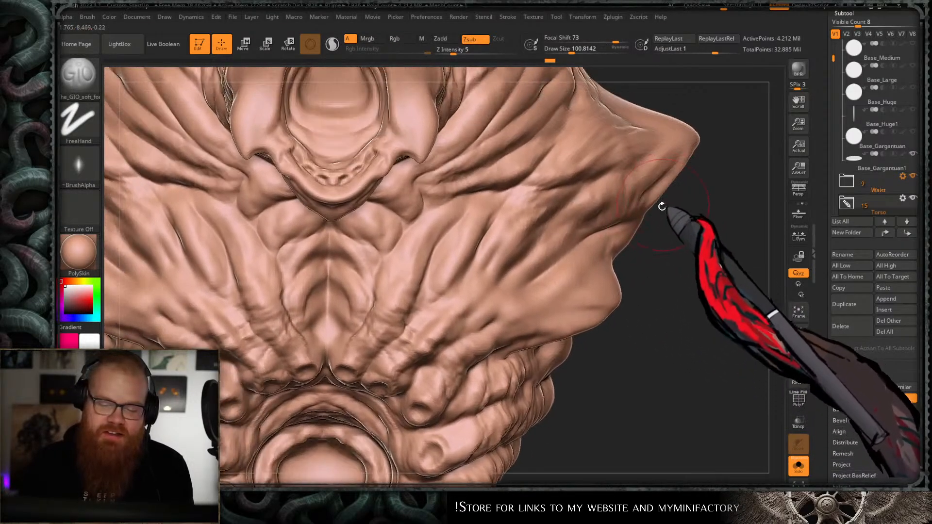
right_click_drag(651, 206, 676, 187, "alt")
key("bracketleft")
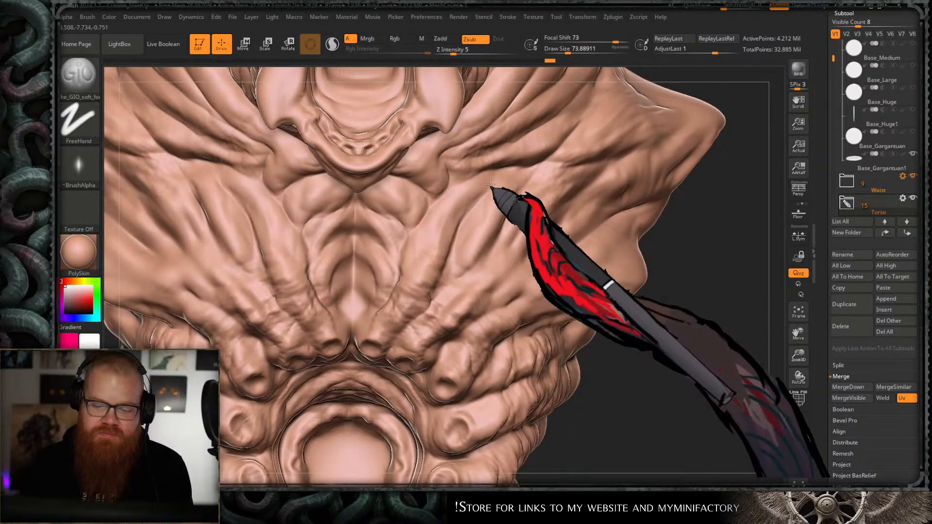
key("shift")
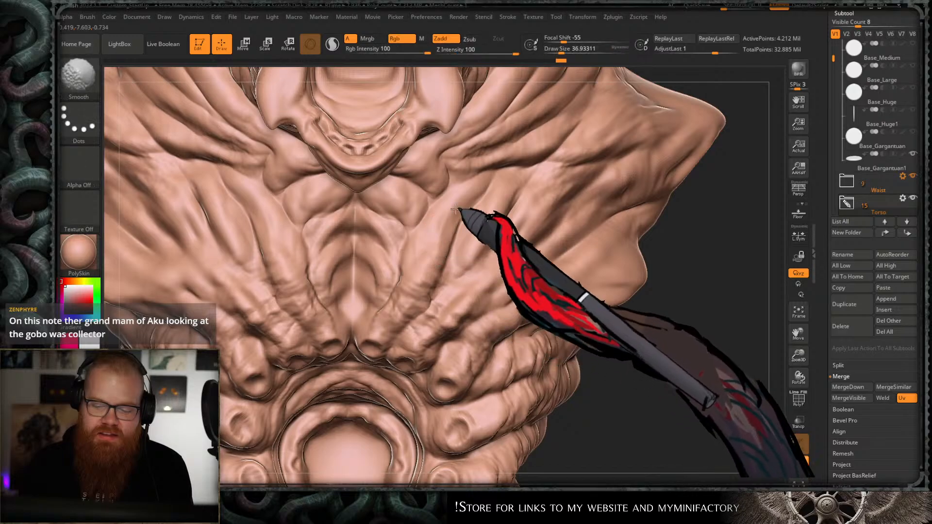
- Carve and soften the narrow creases between the chest folds above the belly mouth at draw sizes of about 37, 54 and 41
mouse_move(481, 291)
right_mouse_down("ctrl")
mouse_move(473, 270)
mouse_move(488, 274)
right_mouse_up("ctrl")
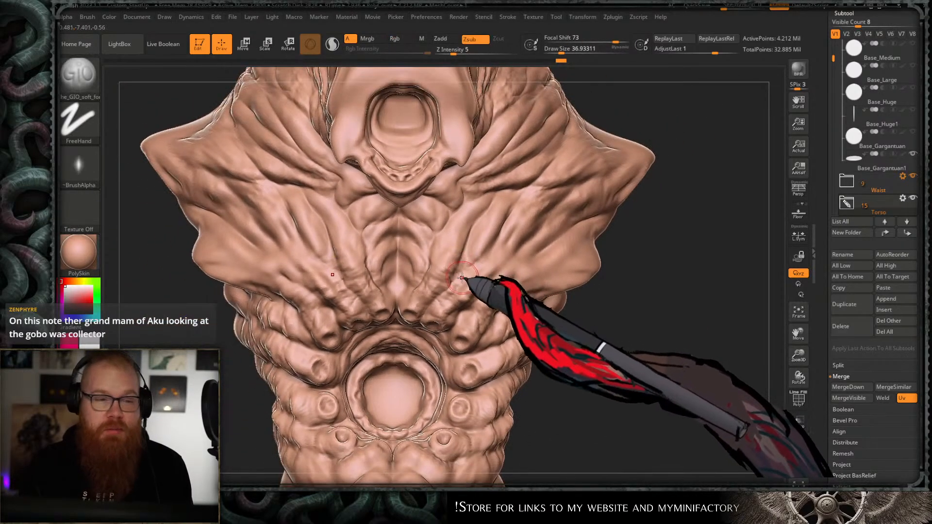
right_click_drag(440, 255, 437, 253, "ctrl")
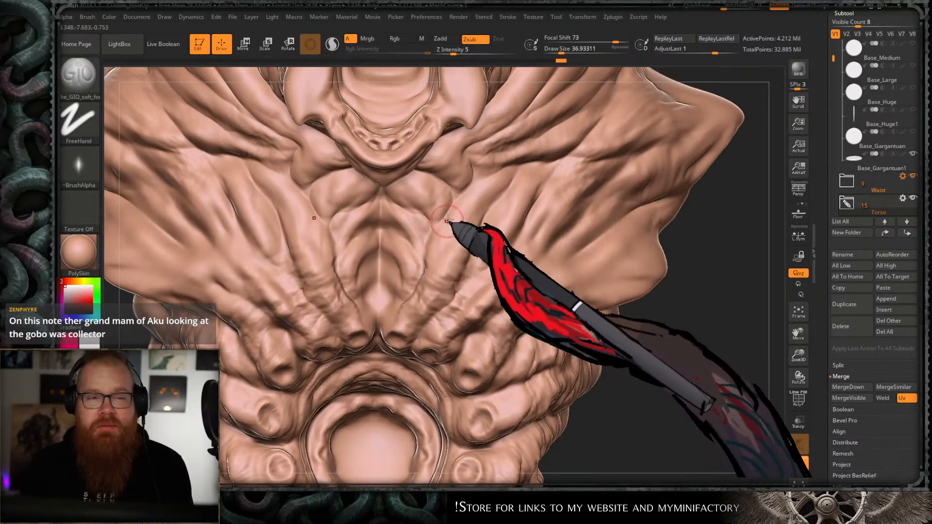
key("shift")
mouse_move(473, 217)
right_mouse_down("alt")
mouse_move(441, 233)
mouse_move(462, 237)
mouse_move(449, 263)
mouse_move(460, 256)
right_mouse_up("alt")
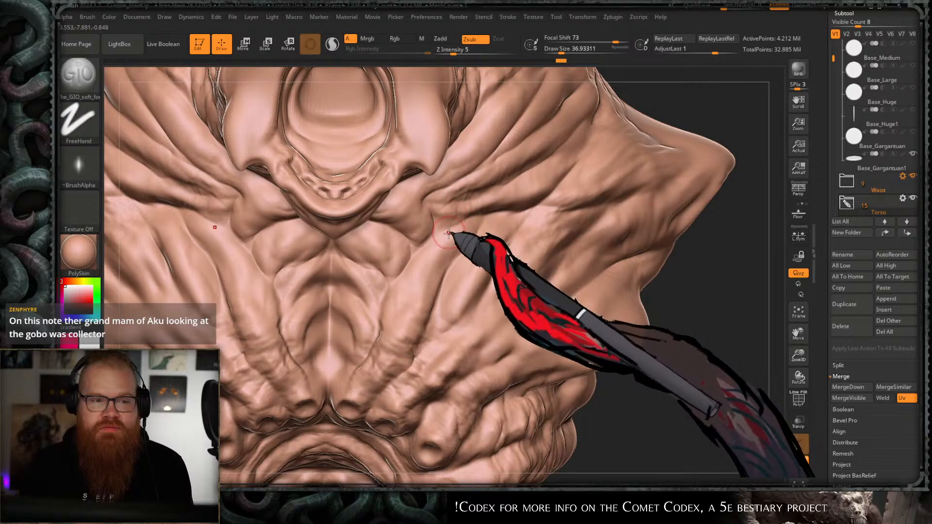
mouse_move(473, 273)
right_mouse_down("alt")
mouse_move(495, 225)
mouse_move(467, 224)
right_mouse_up("alt")
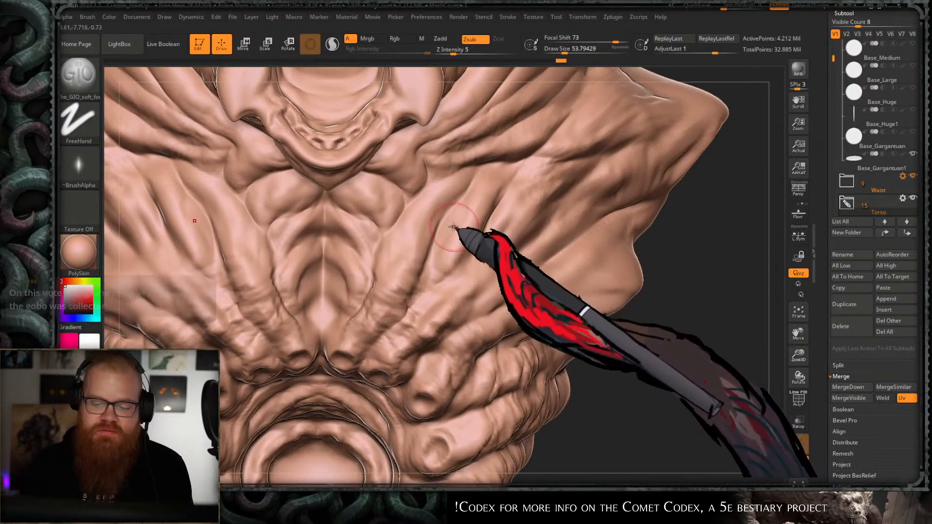
key("bracketleft")
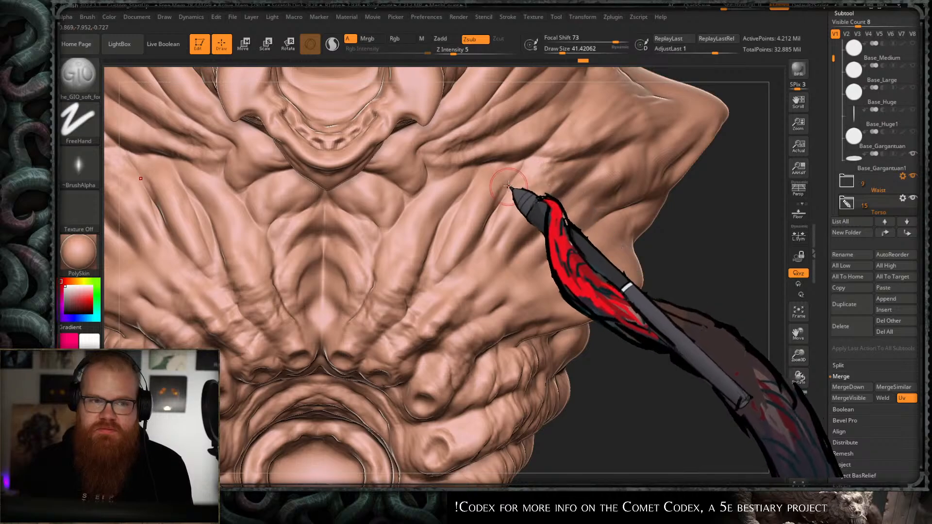
- Deepen the creases around the tube openings above the belly mouth with the GIO soft brush at a draw size of about 65
key("bracketright")
key("bracketright")
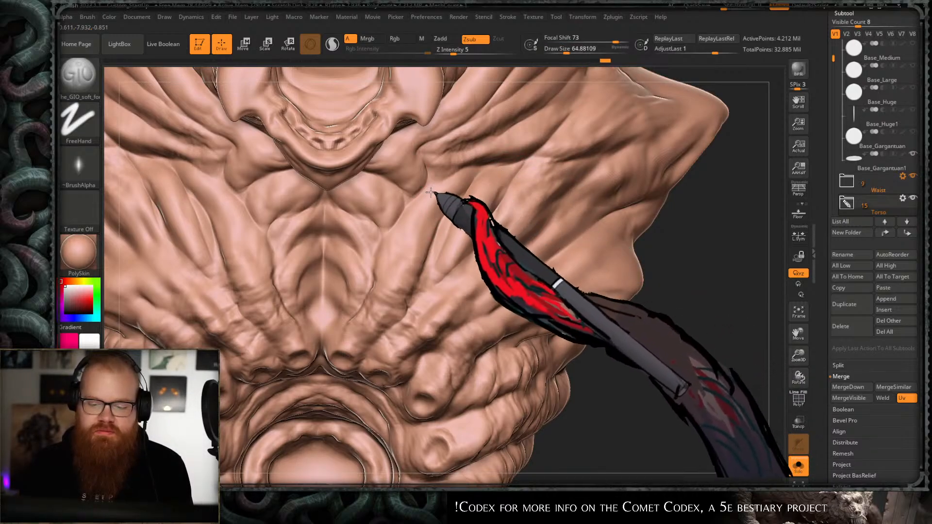
right_click_drag(393, 287, 466, 209, "alt")
mouse_move(480, 284)
right_mouse_down("ctrl")
mouse_move(496, 224)
mouse_move(502, 242)
right_mouse_up("ctrl")
right_click_drag(558, 270, 606, 199)
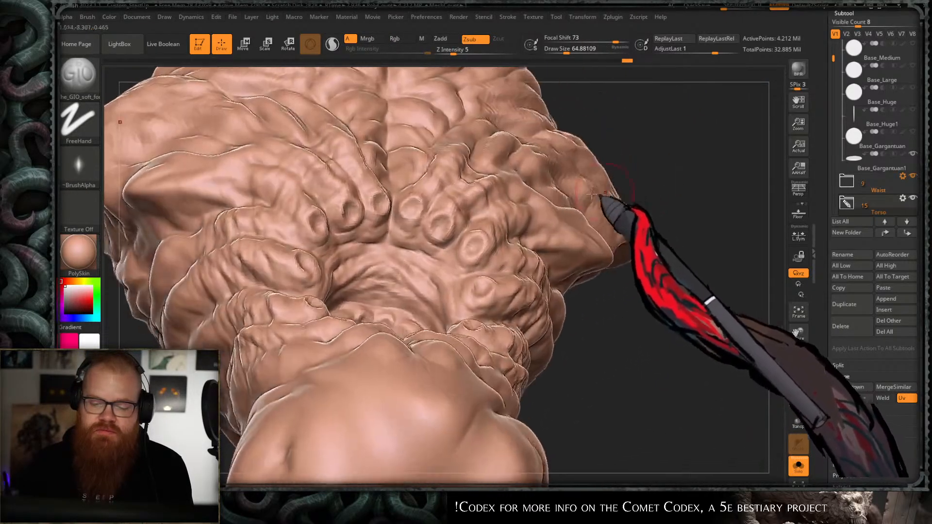
right_click_drag(437, 225, 440, 258, "ctrl")
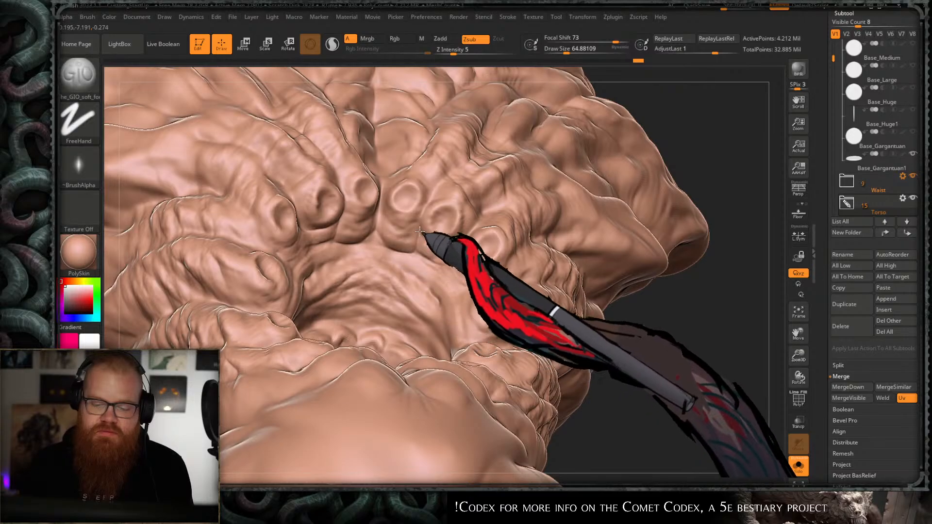
mouse_move(383, 239)
right_mouse_down("alt")
mouse_move(428, 279)
mouse_move(429, 262)
right_mouse_up("alt")
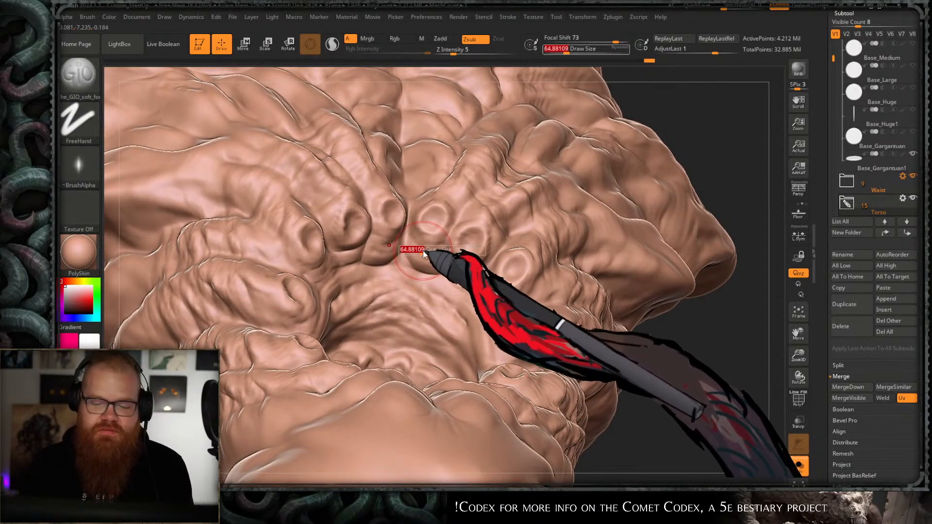
mouse_move(471, 238)
right_mouse_down()
mouse_move(638, 160)
mouse_move(728, 183)
mouse_move(686, 90)
mouse_move(631, 186)
mouse_move(694, 208)
mouse_move(666, 156)
mouse_move(657, 214)
mouse_move(555, 199)
mouse_move(455, 225)
right_mouse_up()
- Carve the creases between the chest folds leading down to the tube openings at draw sizes of about 56 and 62
key("s")
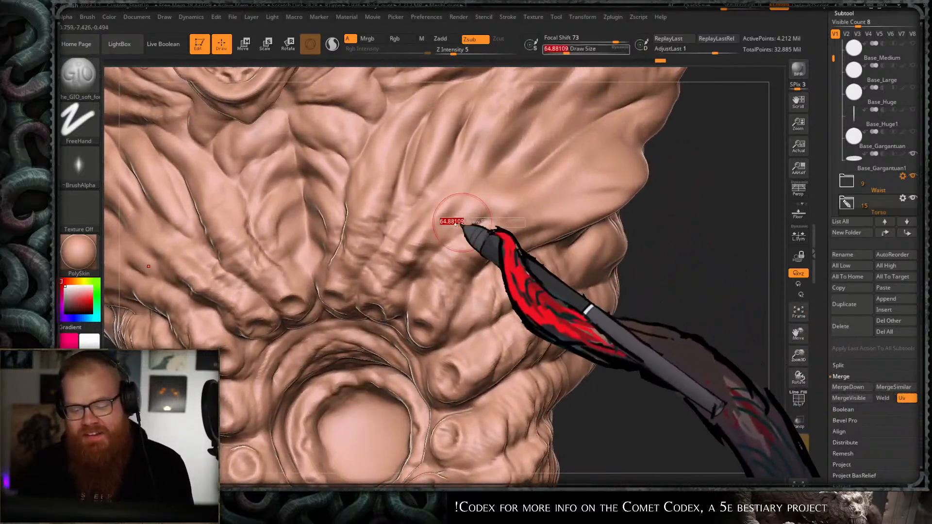
key("s")
mouse_move(475, 192)
left_mouse_down()
mouse_move(549, 120)
mouse_move(464, 233)
left_mouse_up()
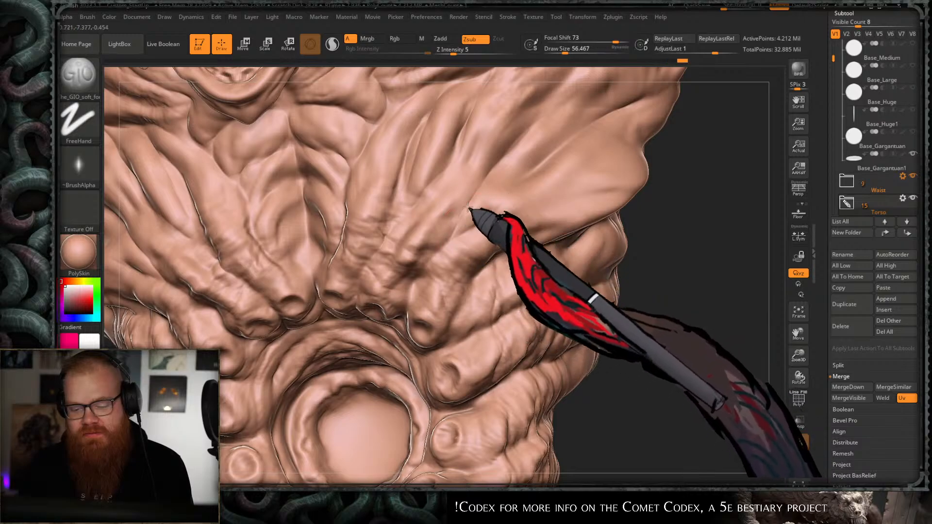
mouse_move(431, 262)
right_mouse_down()
mouse_move(443, 264)
mouse_move(453, 212)
right_mouse_up()
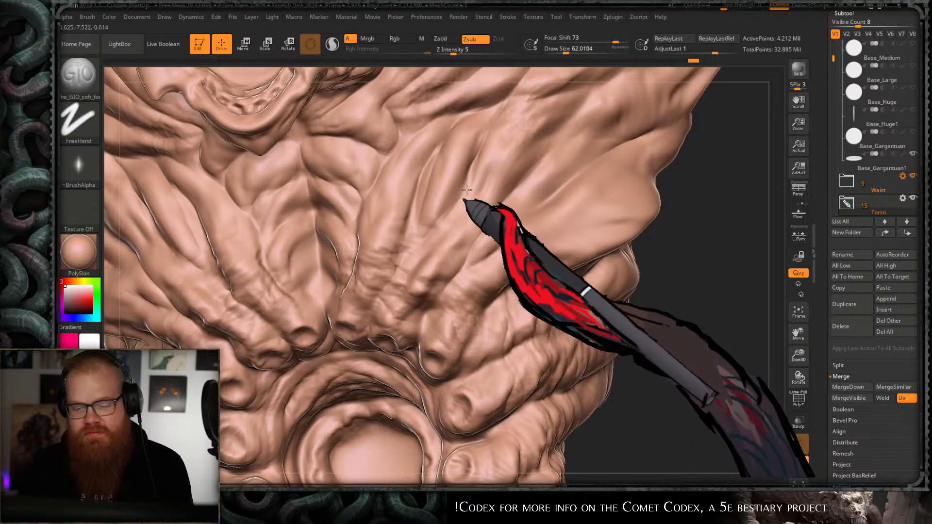
mouse_move(466, 189)
left_mouse_down()
mouse_move(493, 157)
mouse_move(457, 270)
left_mouse_up()
right_click_drag(459, 267, 602, 234)
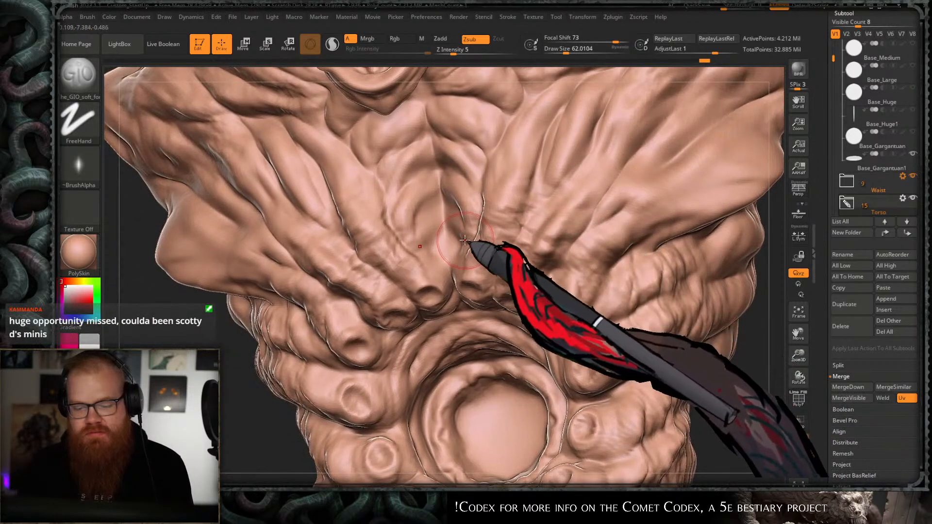
- Deepen the folds around the sternum hollow at a draw size of about 68 and smooth its central ridge
mouse_move(464, 240)
right_mouse_down()
mouse_move(243, 386)
mouse_move(424, 238)
mouse_move(454, 281)
mouse_move(312, 385)
mouse_move(443, 281)
mouse_move(279, 380)
mouse_move(333, 322)
mouse_move(433, 266)
mouse_move(454, 267)
mouse_move(422, 272)
right_mouse_up()
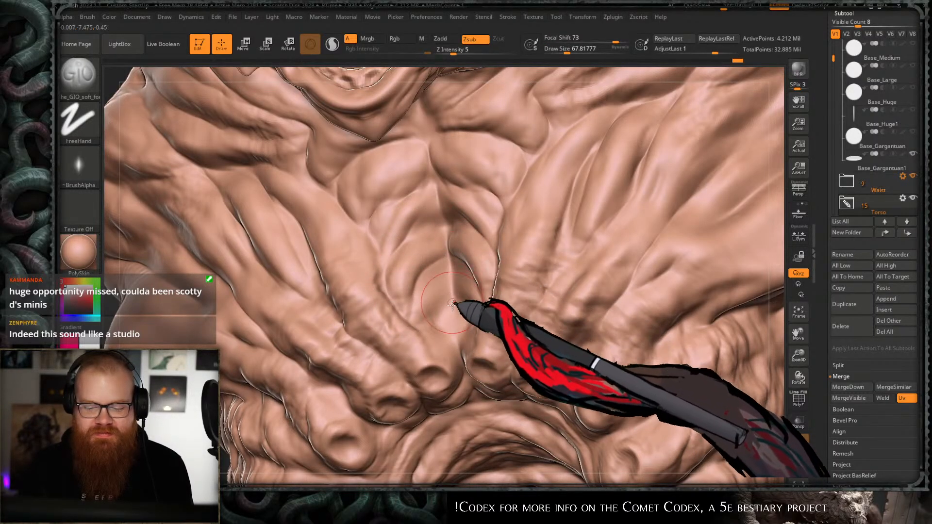
mouse_move(456, 332)
right_mouse_down()
mouse_move(482, 252)
mouse_move(241, 410)
mouse_move(413, 253)
mouse_move(442, 265)
mouse_move(495, 238)
right_mouse_up()
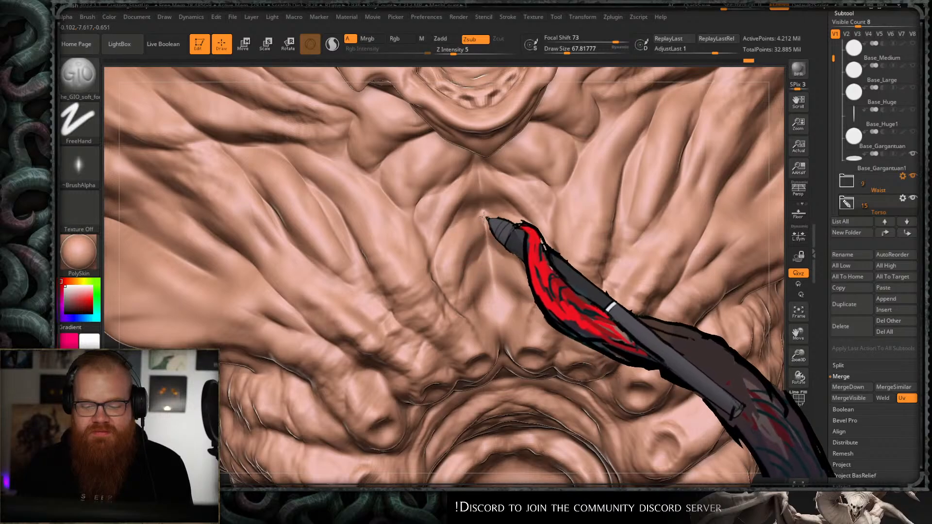
left_click_drag(490, 220, 495, 286, "shift")
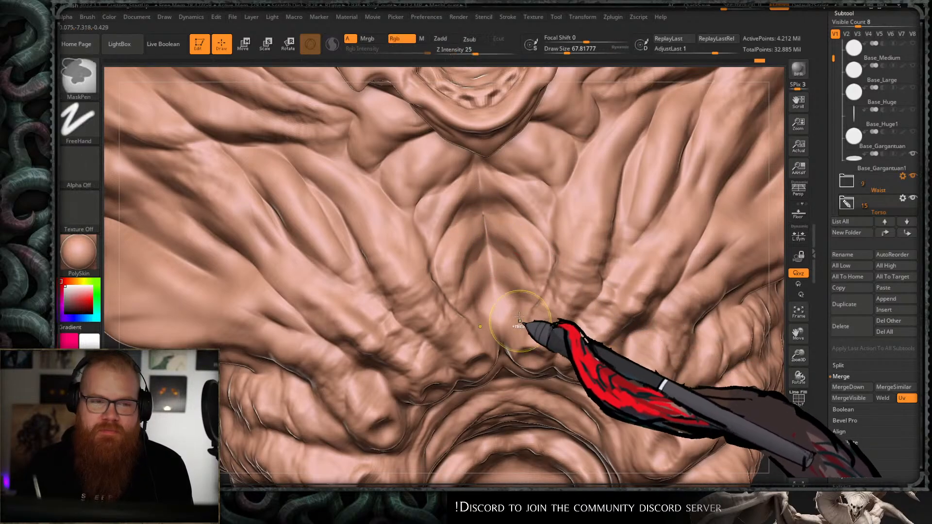
right_click_drag(520, 324, 495, 291)
right_click_drag(223, 416, 226, 406)
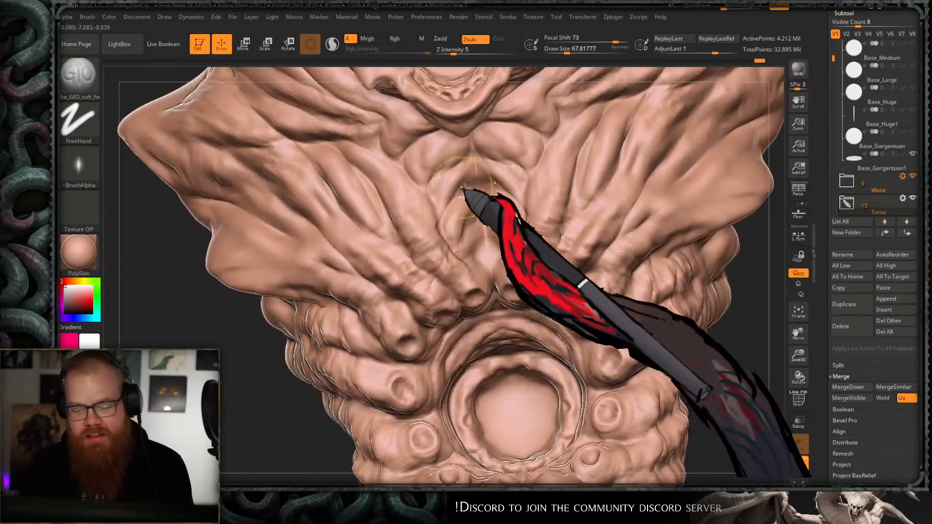
mouse_move(466, 191)
right_mouse_down("ctrl")
mouse_move(476, 214)
mouse_move(471, 204)
right_mouse_up("ctrl")
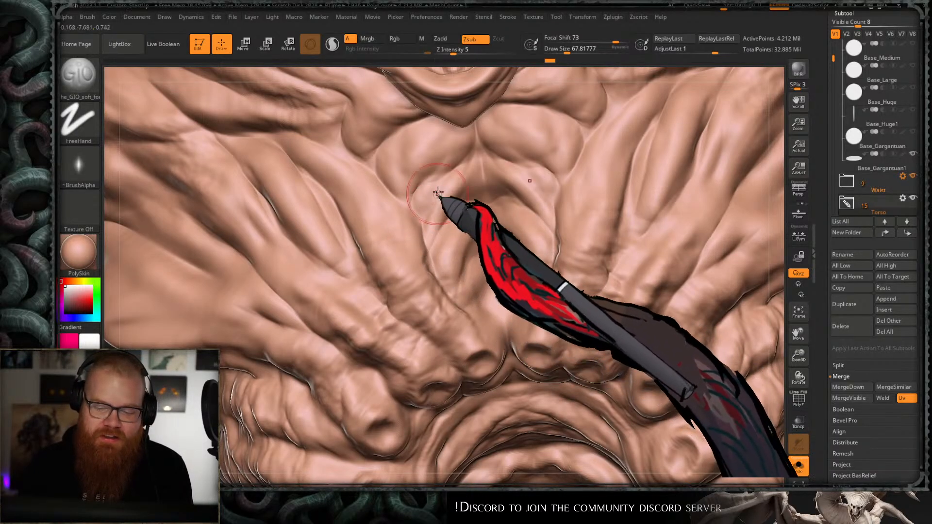
left_click_drag(422, 181, 390, 197)
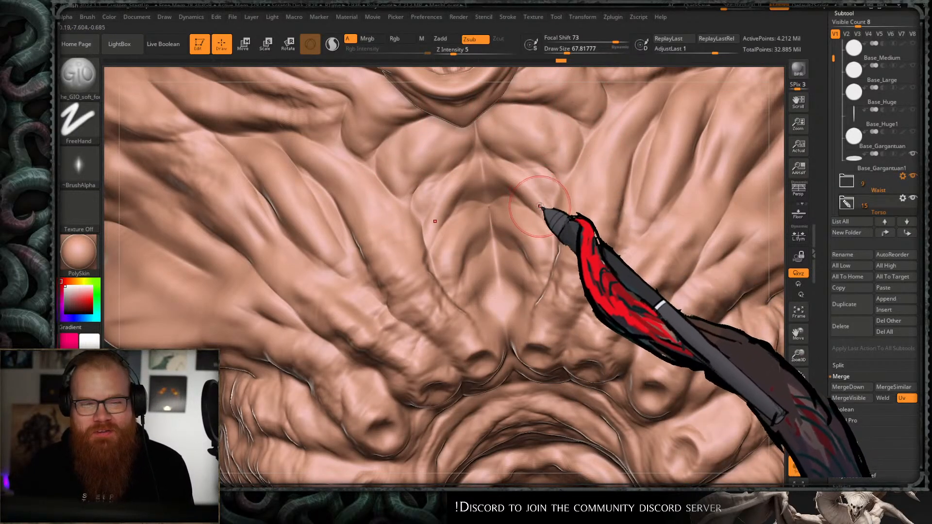
- Reinforce the creases below the sternum, down to the upper tube openings, at draw sizes of about 68 and 83
right_click_drag(549, 229, 500, 121, "ctrl")
mouse_move(503, 201)
right_mouse_down("ctrl")
mouse_move(503, 192)
mouse_move(492, 215)
right_mouse_up("ctrl")
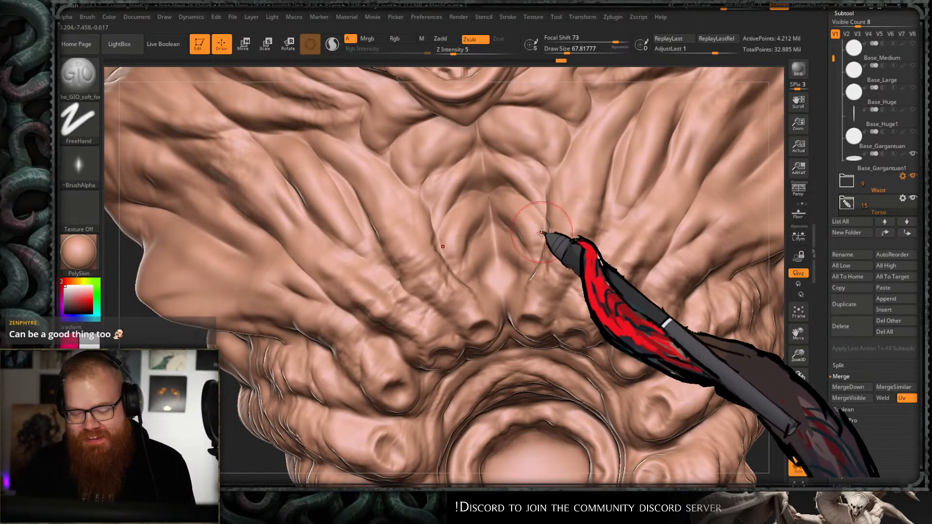
right_click_drag(529, 202, 511, 159, "alt")
right_click_drag(515, 237, 503, 232, "ctrl")
key("s")
left_click_drag(485, 228, 487, 228)
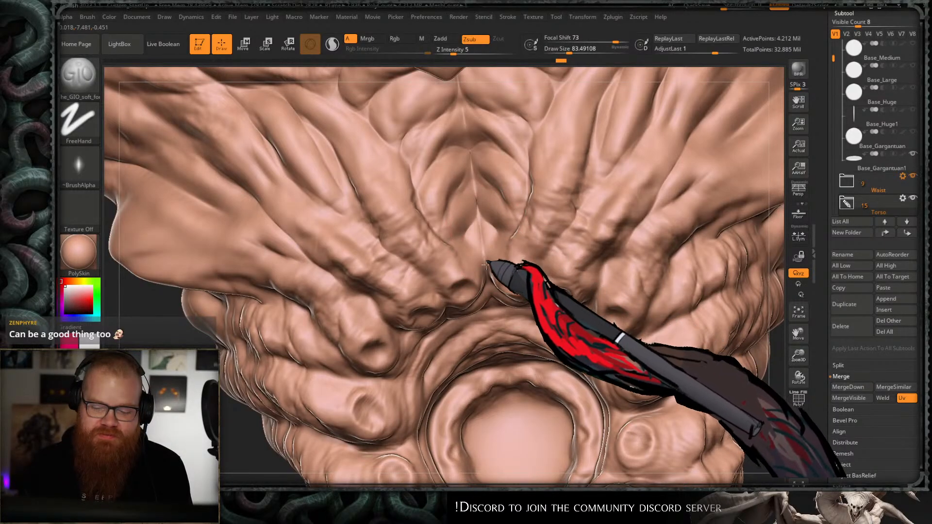
mouse_move(532, 265)
right_mouse_down("ctrl")
mouse_move(551, 210)
mouse_move(515, 177)
right_mouse_up("ctrl")
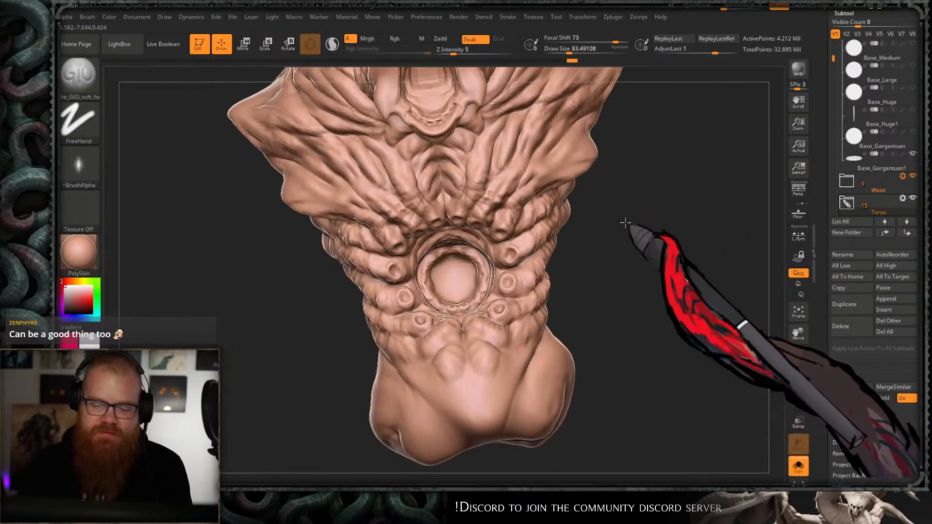
- Deepen the broad chest folds beside the sternum at a draw size of about 94
right_click_drag(624, 223, 624, 194)
mouse_move(570, 146)
right_mouse_down("ctrl")
mouse_move(577, 175)
mouse_move(614, 214)
mouse_move(666, 175)
mouse_move(665, 196)
right_mouse_up("ctrl")
key("s")
left_click_drag(427, 169, 429, 169)
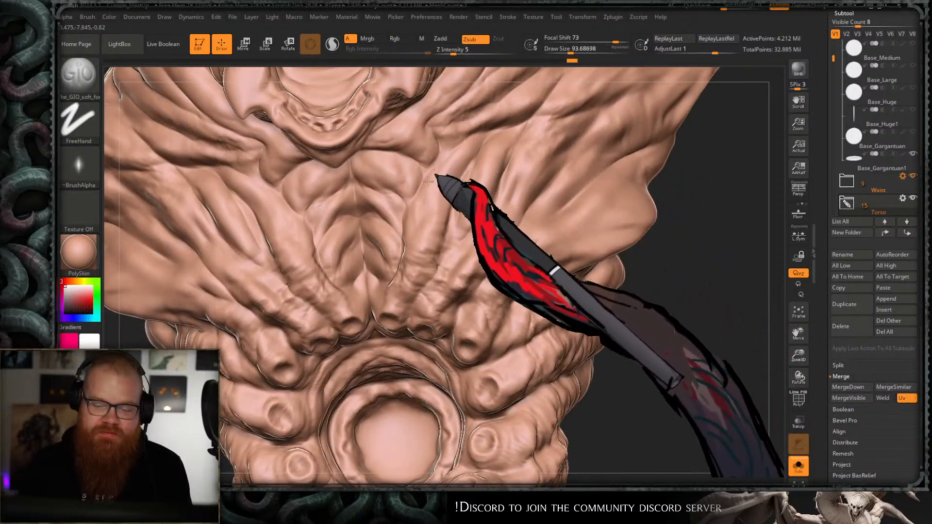
mouse_move(414, 248)
right_mouse_down("ctrl")
mouse_move(439, 254)
mouse_move(489, 200)
mouse_move(514, 272)
mouse_move(586, 227)
mouse_move(599, 233)
right_mouse_up("ctrl")
mouse_move(490, 189)
right_mouse_down("ctrl")
mouse_move(481, 183)
mouse_move(534, 157)
mouse_move(621, 203)
mouse_move(510, 178)
right_mouse_up("ctrl")
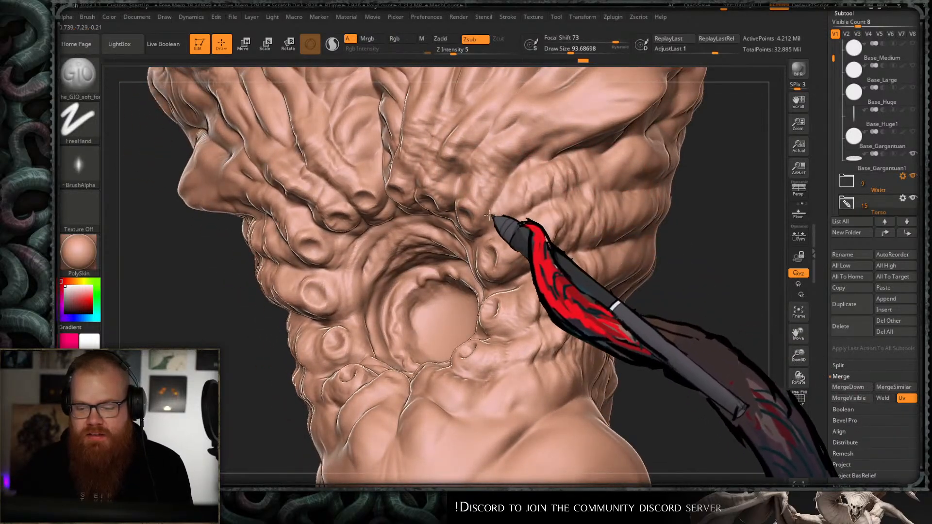
- Carve the gaps beneath the tube openings along the belly mouth's upper rim at a draw size of about 71
right_click_drag(501, 265, 486, 213, "ctrl")
right_click_drag(285, 360, 318, 348)
mouse_move(617, 204)
right_mouse_down()
mouse_move(641, 228)
mouse_move(680, 189)
right_mouse_up()
right_click_drag(529, 175, 519, 216, "ctrl")
mouse_move(580, 211)
right_mouse_down()
mouse_move(610, 198)
mouse_move(600, 168)
right_mouse_up()
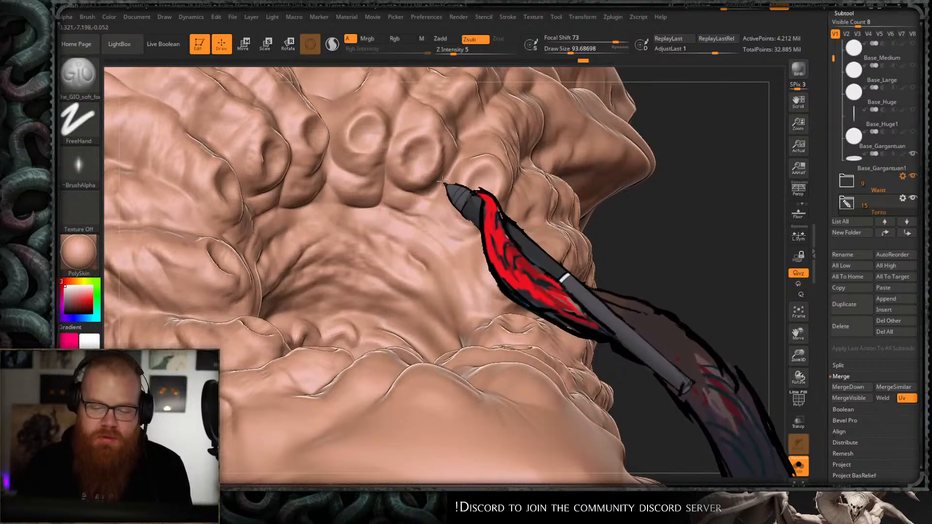
mouse_move(522, 206)
right_mouse_down()
mouse_move(609, 224)
mouse_move(487, 263)
right_mouse_up()
left_click_drag(470, 244, 471, 244)
left_click_drag(470, 238, 497, 258)
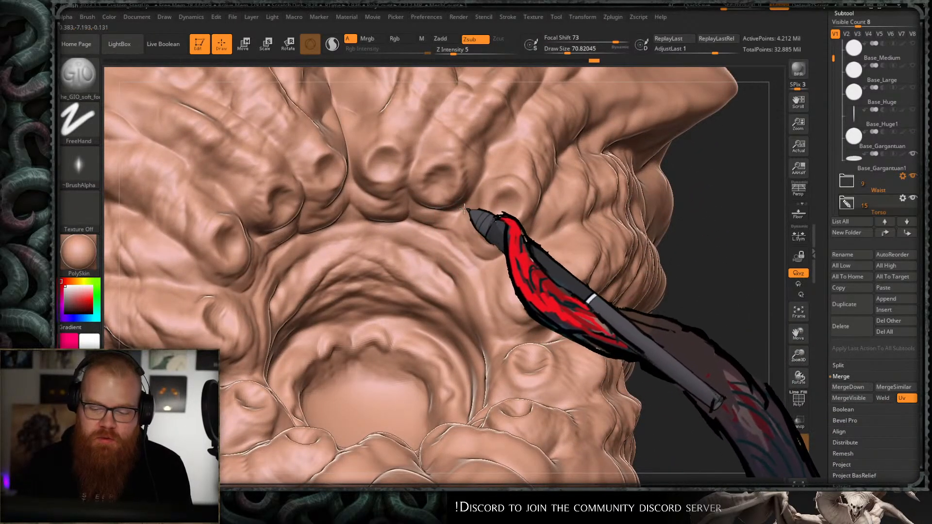
mouse_move(533, 219)
right_mouse_down()
mouse_move(703, 158)
mouse_move(651, 219)
right_mouse_up()
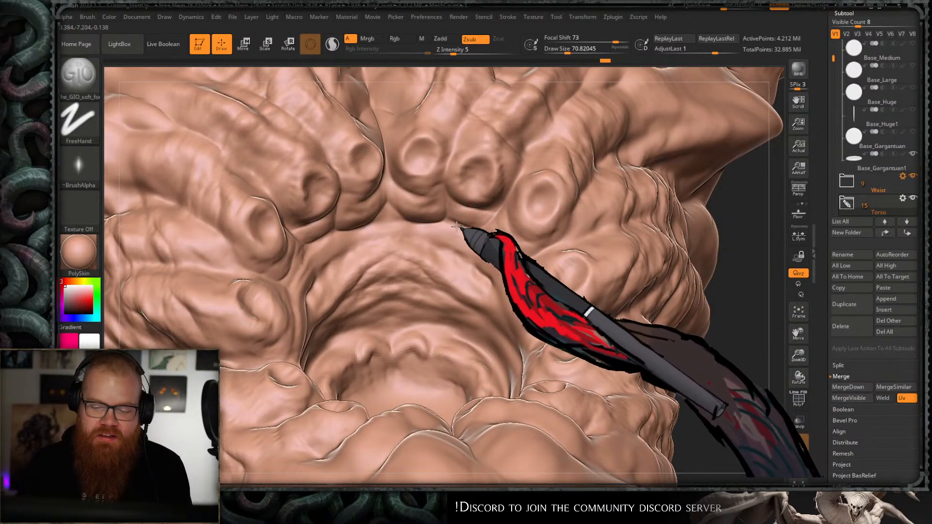
mouse_move(491, 277)
right_mouse_down()
mouse_move(547, 215)
mouse_move(678, 181)
mouse_move(650, 195)
right_mouse_up()
- Deepen the ring-shaped folds around the belly mouth's rim at draw sizes of about 83 and 101
key("s")
left_click_drag(421, 222, 418, 224)
key("s")
mouse_move(515, 239)
right_mouse_down()
mouse_move(641, 156)
mouse_move(677, 145)
mouse_move(505, 258)
mouse_move(435, 260)
right_mouse_up()
key("s")
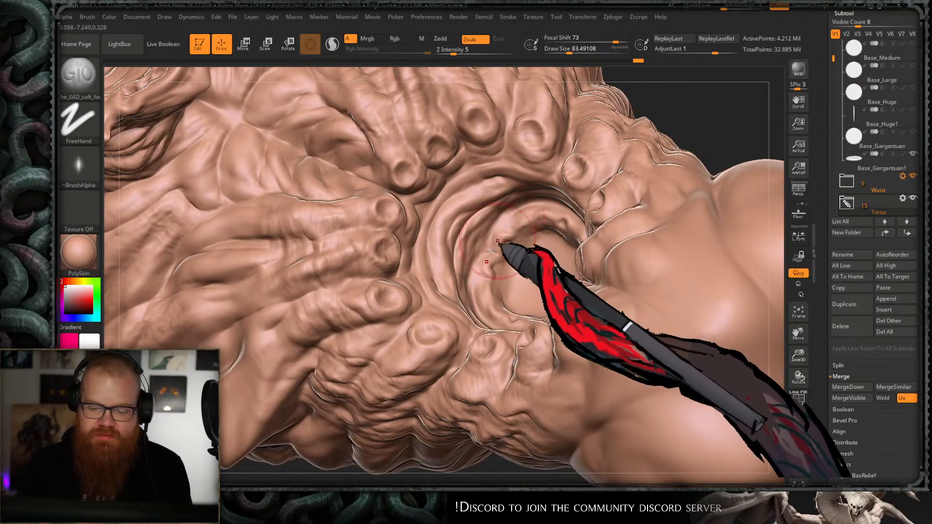
mouse_move(526, 200)
right_mouse_down()
mouse_move(530, 260)
mouse_move(613, 135)
mouse_move(433, 338)
mouse_move(424, 308)
mouse_move(449, 312)
mouse_move(468, 225)
mouse_move(412, 344)
mouse_move(486, 218)
mouse_move(454, 208)
right_mouse_up()
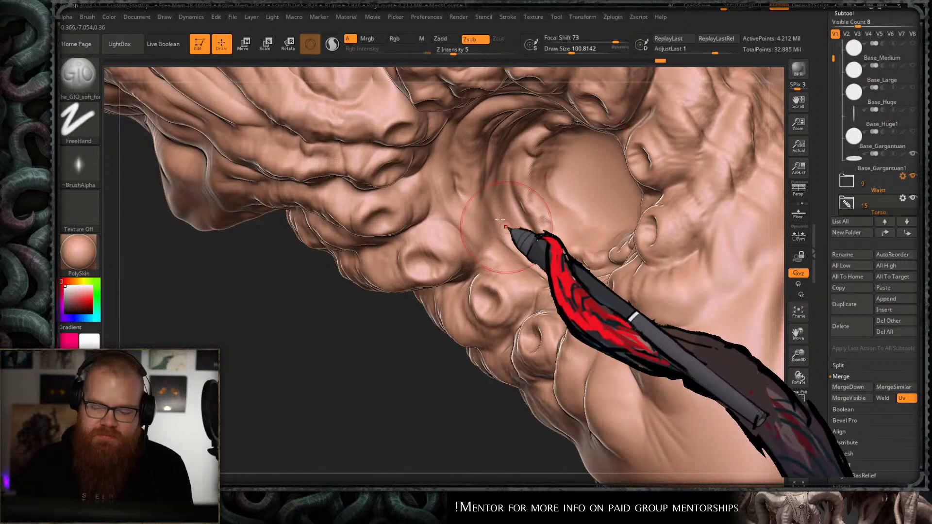
- Sculpt the creases between the belly mouth's side rim and the neighbouring tube openings at a draw size of about 101
mouse_move(562, 283)
right_mouse_down()
mouse_move(495, 371)
mouse_move(499, 339)
mouse_move(609, 254)
mouse_move(668, 179)
mouse_move(428, 275)
right_mouse_up()
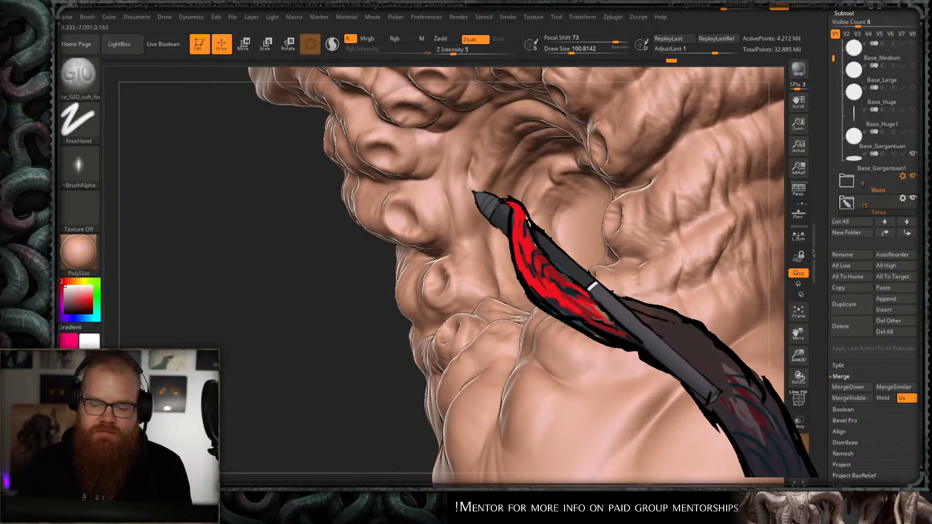
mouse_move(509, 295)
right_mouse_down()
mouse_move(350, 342)
mouse_move(370, 396)
mouse_move(509, 221)
mouse_move(489, 231)
mouse_move(508, 291)
mouse_move(281, 385)
mouse_move(401, 292)
mouse_move(637, 222)
mouse_move(645, 233)
mouse_move(539, 263)
mouse_move(605, 216)
mouse_move(657, 246)
mouse_move(633, 157)
mouse_move(648, 214)
mouse_move(612, 204)
mouse_move(633, 252)
mouse_move(641, 233)
mouse_move(572, 267)
mouse_move(473, 199)
right_mouse_up()
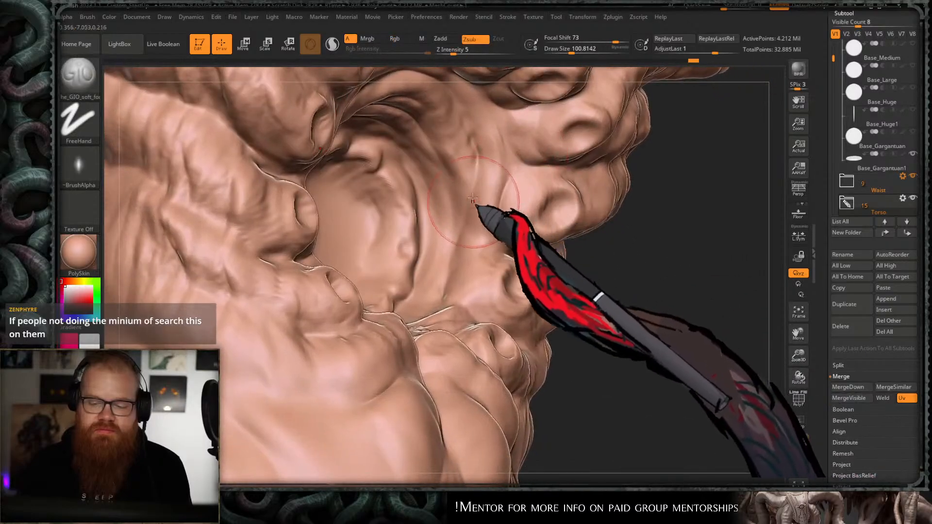
right_click_drag(469, 283, 485, 227)
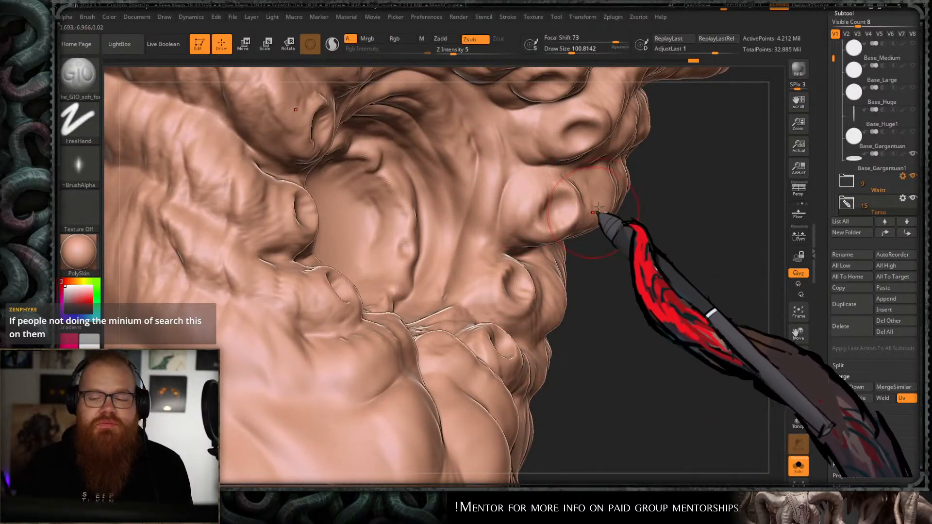
mouse_move(599, 208)
right_mouse_down()
mouse_move(670, 243)
mouse_move(618, 260)
mouse_move(548, 214)
right_mouse_up()
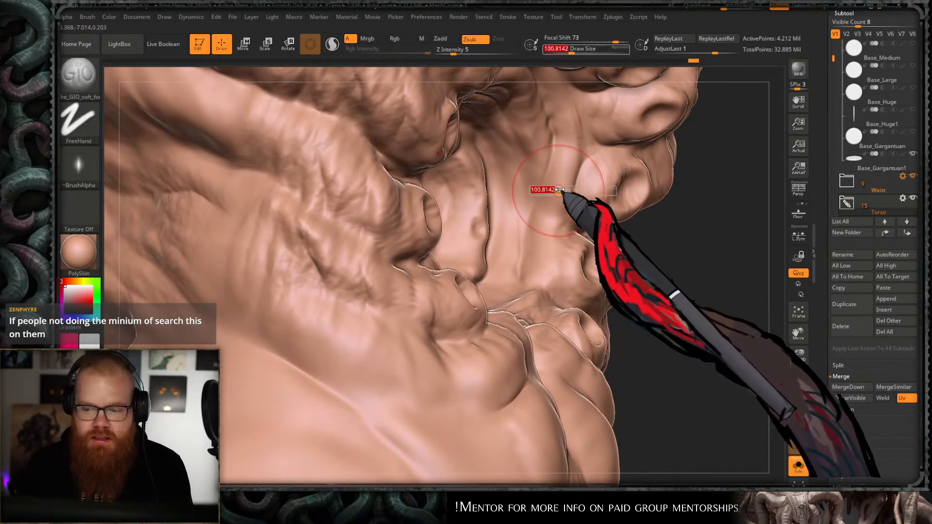
mouse_move(620, 141)
right_mouse_down()
mouse_move(641, 240)
mouse_move(545, 246)
mouse_move(609, 210)
mouse_move(601, 254)
mouse_move(533, 204)
mouse_move(577, 159)
right_mouse_up()
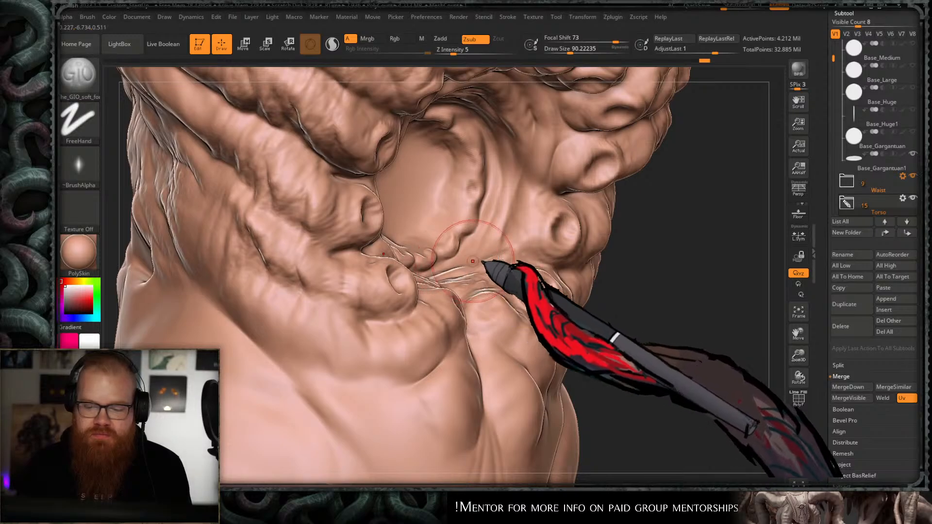
- Carve the folds at the belly mouth's lower corner at draw sizes of about 90, 132 and 94
right_click_drag(472, 262, 602, 236)
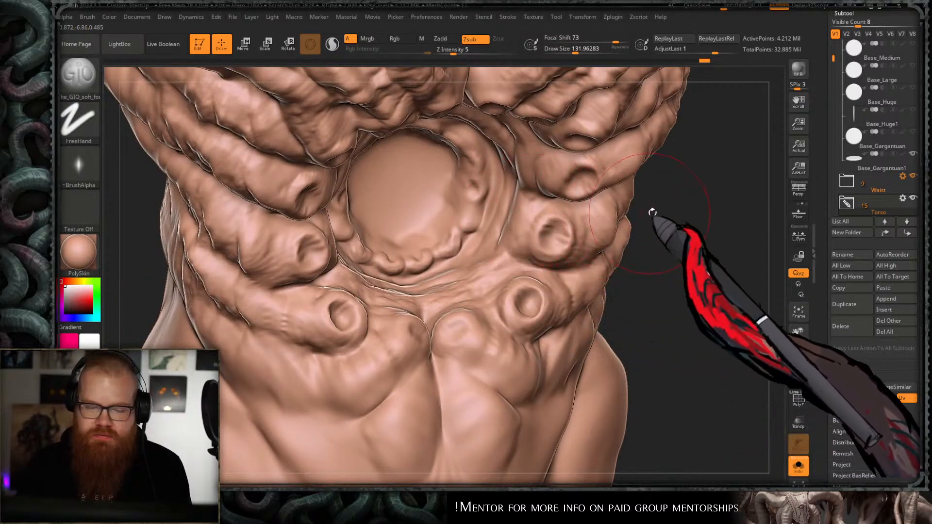
mouse_move(652, 212)
right_mouse_down()
mouse_move(589, 194)
mouse_move(509, 218)
right_mouse_up()
left_click_drag(446, 233, 445, 232)
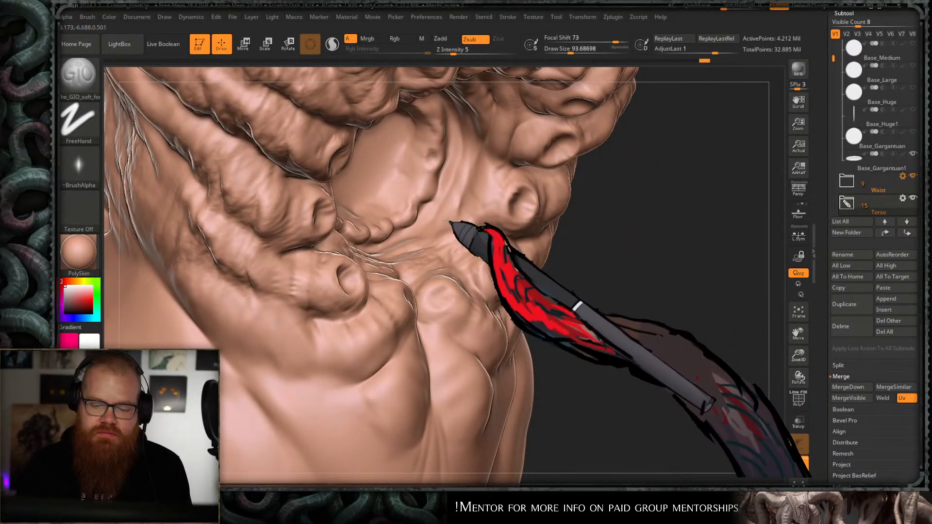
mouse_move(482, 178)
right_mouse_down()
mouse_move(567, 235)
mouse_move(546, 179)
mouse_move(612, 210)
right_mouse_up()
- Deepen the long folds on the torso's side below the shoulder at draw sizes of about 94 and 65
mouse_move(344, 305)
left_mouse_down()
mouse_move(391, 278)
mouse_move(436, 302)
mouse_move(365, 360)
mouse_move(474, 229)
mouse_move(639, 121)
mouse_move(566, 244)
mouse_move(410, 269)
mouse_move(531, 291)
mouse_move(500, 253)
mouse_move(370, 385)
mouse_move(446, 210)
left_mouse_up()
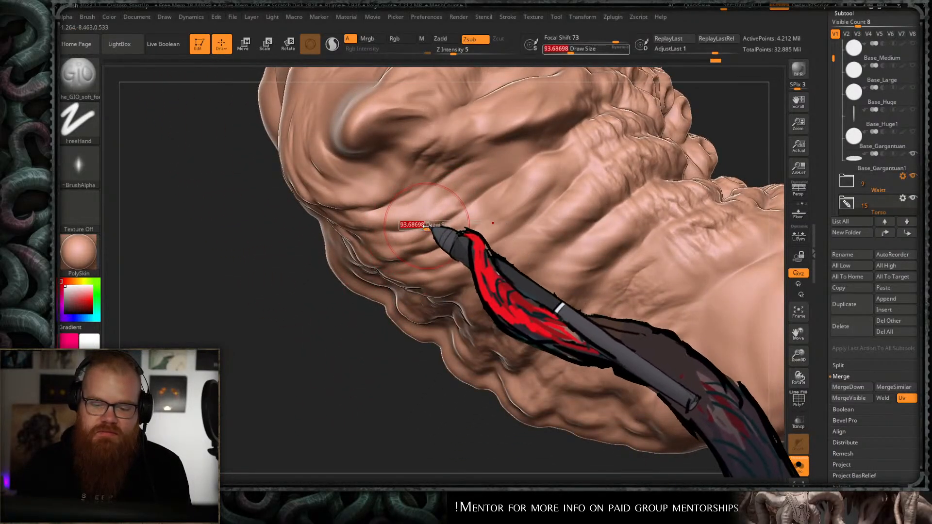
mouse_move(544, 150)
left_mouse_down()
mouse_move(553, 187)
mouse_move(443, 204)
mouse_move(506, 264)
mouse_move(466, 202)
left_mouse_up()
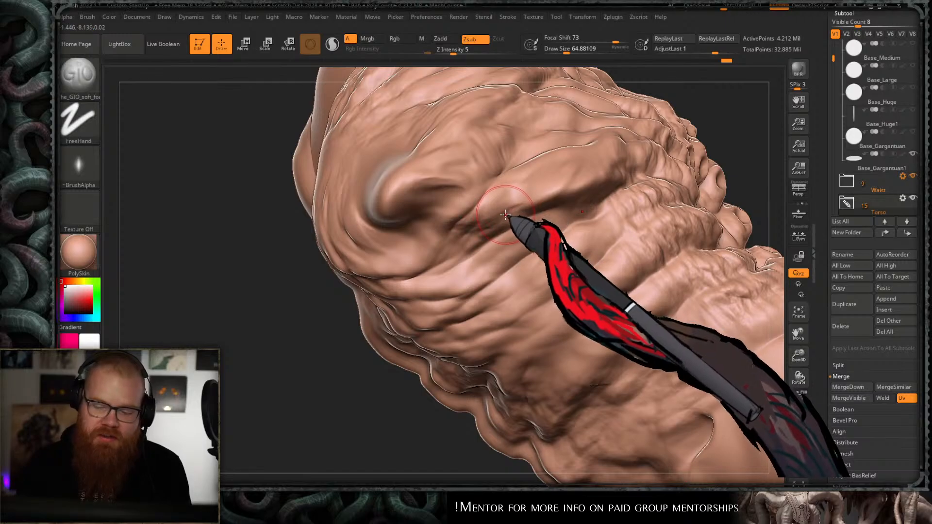
mouse_move(552, 298)
left_mouse_down()
mouse_move(589, 249)
mouse_move(552, 223)
mouse_move(626, 185)
mouse_move(632, 261)
mouse_move(566, 208)
mouse_move(505, 245)
left_mouse_up()
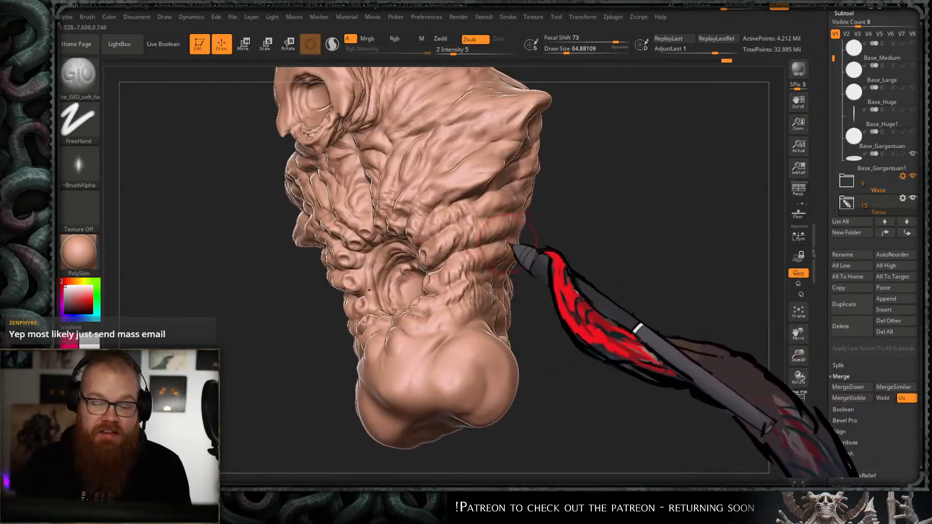
mouse_move(557, 243)
right_mouse_down()
mouse_move(552, 208)
mouse_move(557, 216)
mouse_move(544, 211)
right_mouse_up()
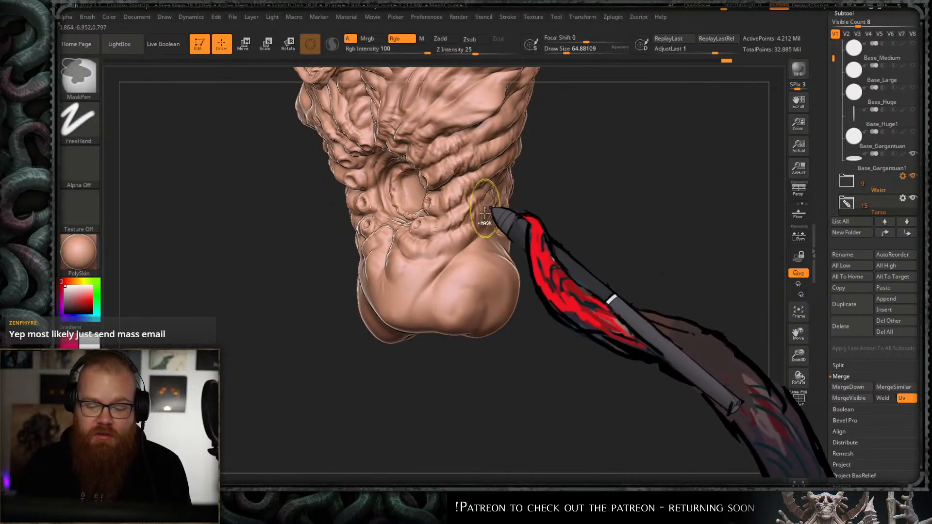
- Carve the creases between the smooth belly lobes below the belly mouth with the GIO soft brush at a draw size of about 65
mouse_move(487, 204)
right_mouse_down("ctrl")
mouse_move(509, 168)
mouse_move(454, 250)
mouse_move(485, 173)
right_mouse_up("ctrl")
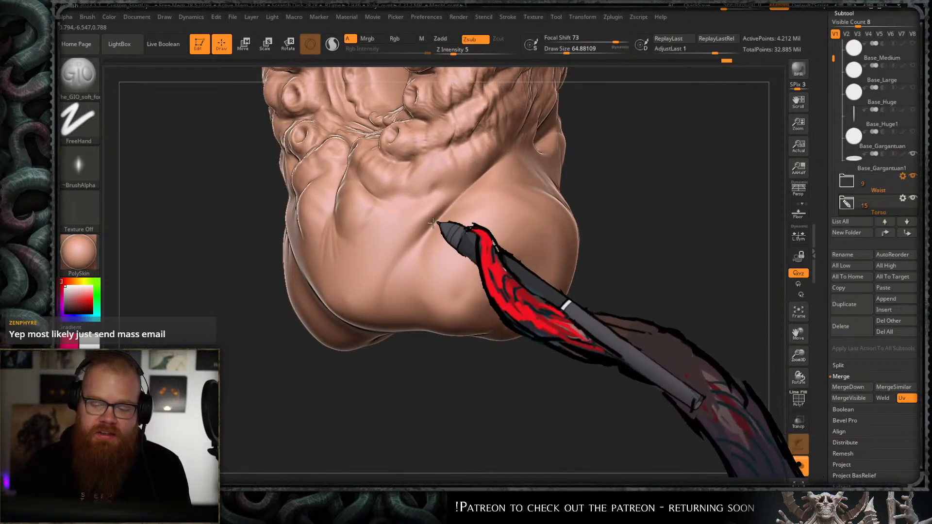
mouse_move(432, 223)
right_mouse_down()
mouse_move(391, 316)
mouse_move(416, 329)
mouse_move(557, 277)
mouse_move(550, 248)
right_mouse_up()
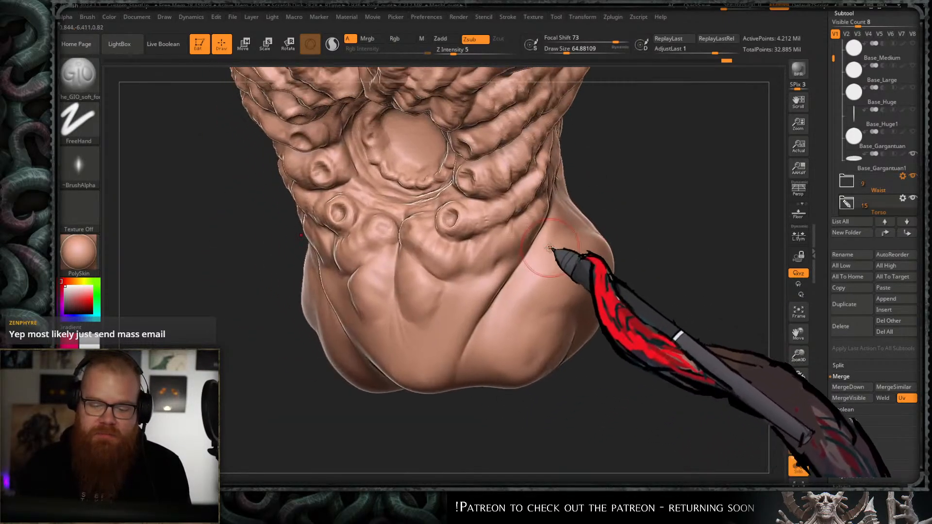
mouse_move(446, 294)
right_mouse_down()
mouse_move(467, 404)
mouse_move(408, 262)
right_mouse_up()
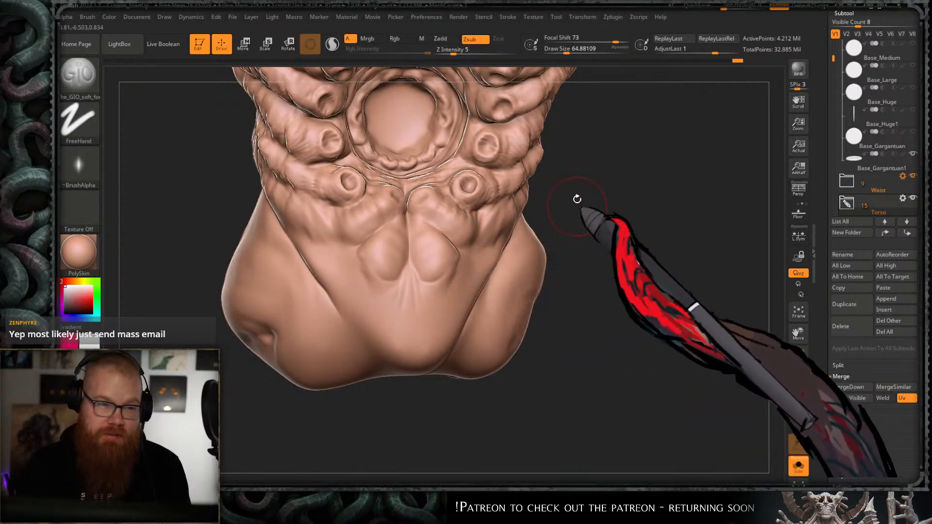
mouse_move(613, 175)
right_mouse_down()
mouse_move(483, 246)
mouse_move(410, 267)
right_mouse_up()
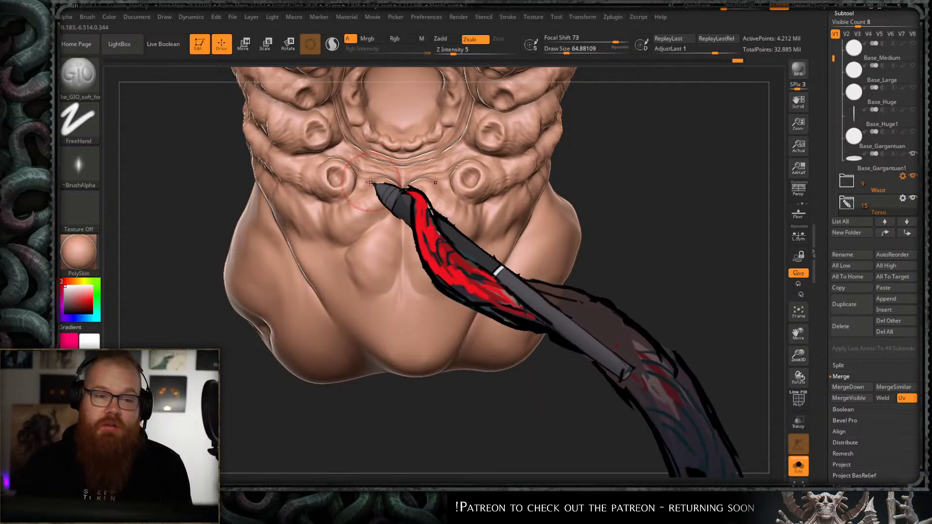
mouse_move(651, 167)
right_mouse_down()
mouse_move(635, 166)
mouse_move(646, 154)
mouse_move(646, 167)
right_mouse_up()
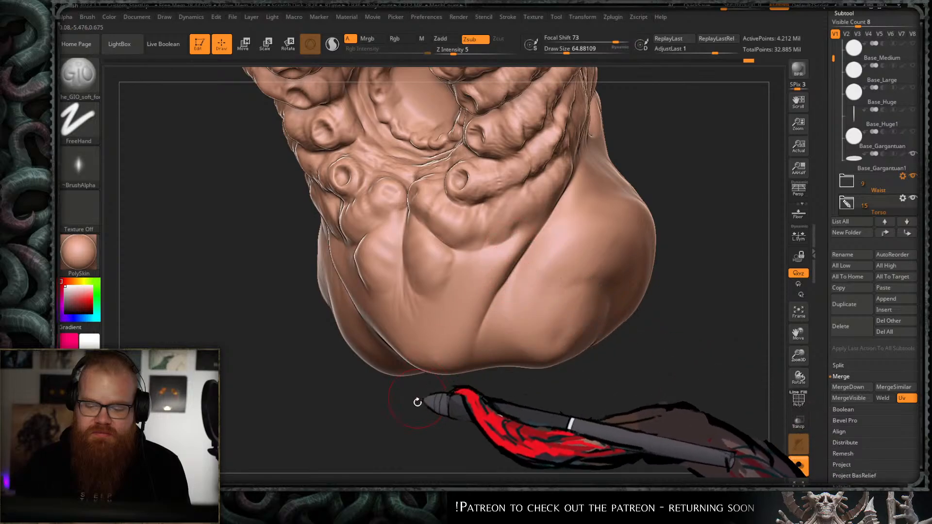
mouse_move(417, 402)
right_mouse_down()
mouse_move(447, 287)
mouse_move(534, 118)
right_mouse_up()
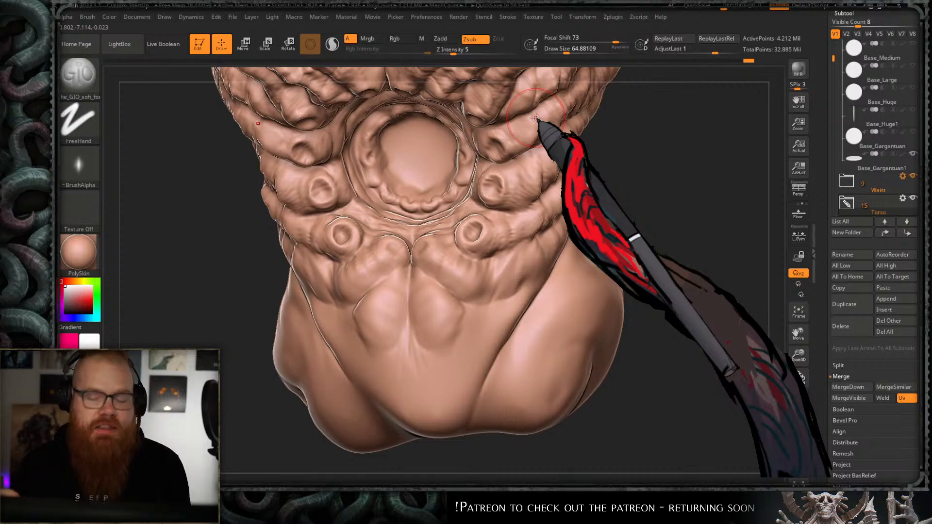
- Deepen the folds on the torso's lower side above the hip at draw sizes of about 71 and 74
mouse_move(639, 182)
right_mouse_down()
mouse_move(672, 183)
mouse_move(739, 233)
mouse_move(675, 218)
mouse_move(693, 208)
mouse_move(672, 167)
mouse_move(482, 233)
right_mouse_up()
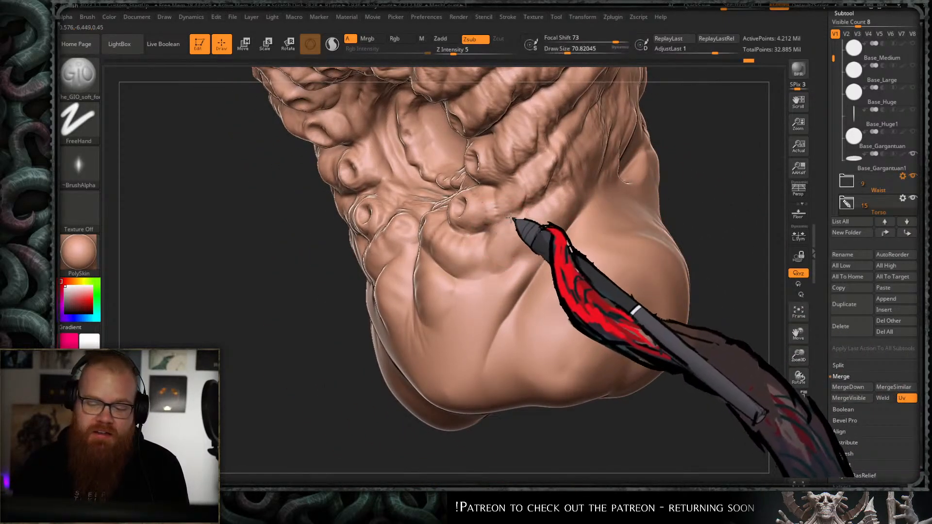
mouse_move(718, 150)
right_mouse_down()
mouse_move(703, 183)
mouse_move(678, 195)
right_mouse_up()
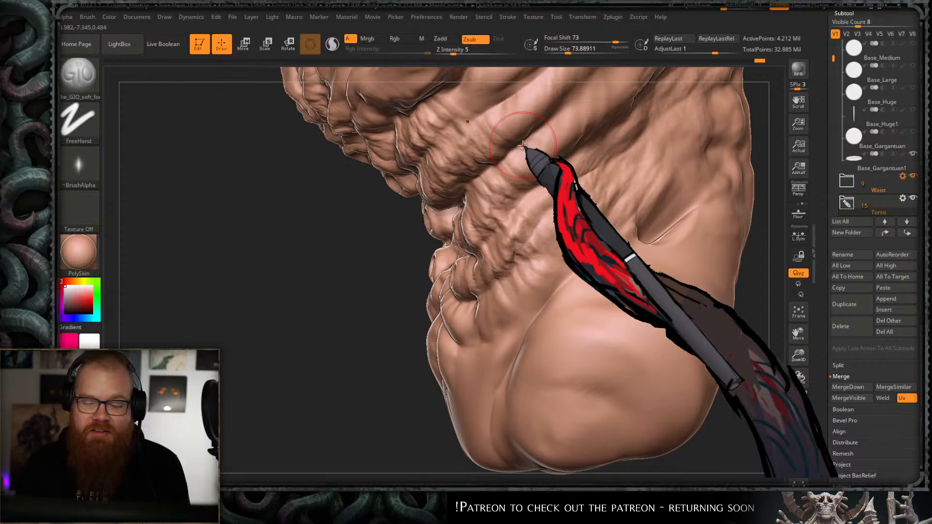
mouse_move(523, 145)
right_mouse_down()
mouse_move(333, 340)
mouse_move(462, 249)
mouse_move(593, 229)
right_mouse_up()
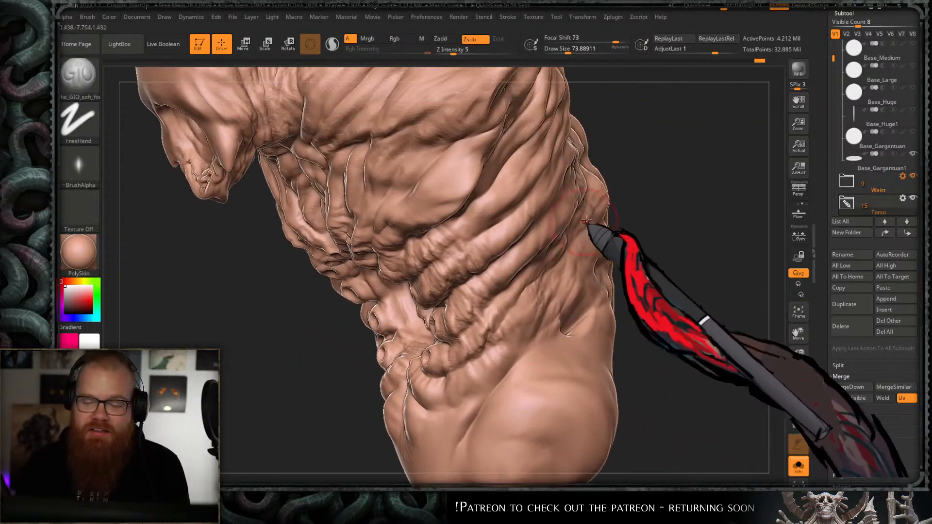
right_click_drag(510, 198, 566, 183)
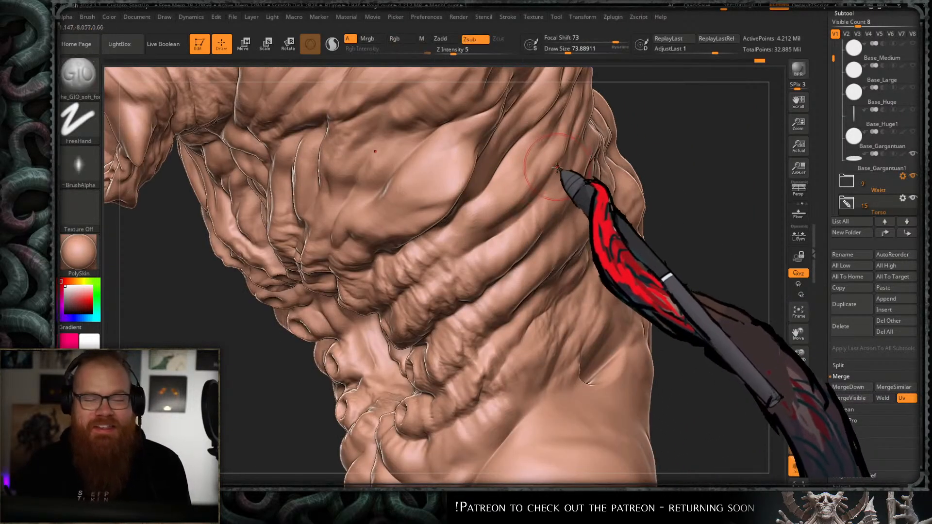
- Switch to the Standard brush and add skin wrinkles across the diagonal folds on the torso's side at a draw size of about 217
key("b")
key("t")
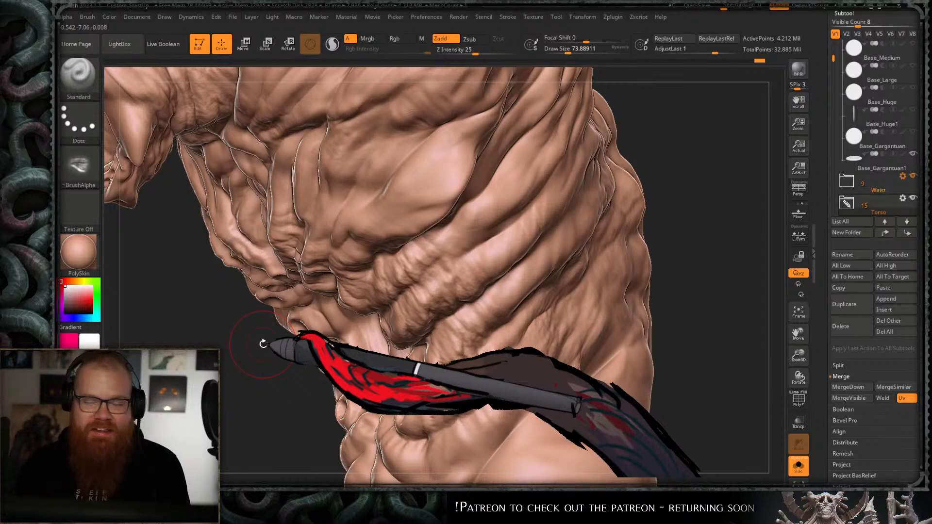
mouse_move(263, 343)
right_mouse_down()
mouse_move(651, 170)
mouse_move(643, 183)
mouse_move(647, 154)
right_mouse_up()
key("b")
key("t")
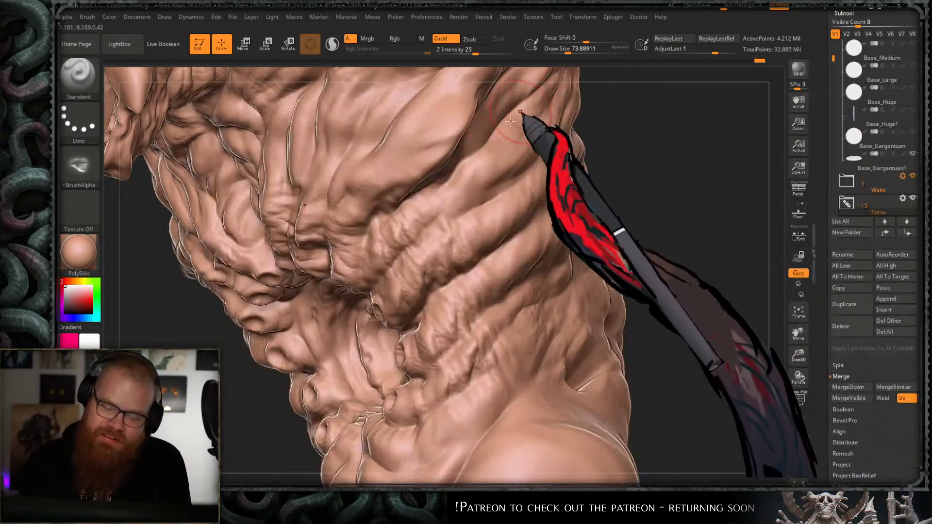
mouse_move(525, 204)
right_mouse_down("ctrl")
mouse_move(525, 189)
mouse_move(620, 171)
right_mouse_up("ctrl")
key("s")
left_click_drag(459, 239, 461, 242)
key("s")
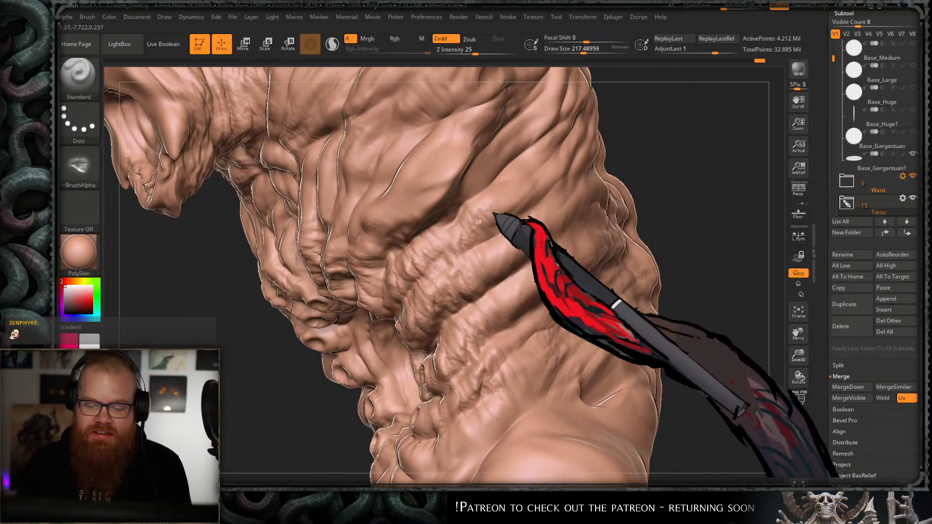
right_click_drag(531, 260, 485, 219)
right_click_drag(674, 162, 503, 260)
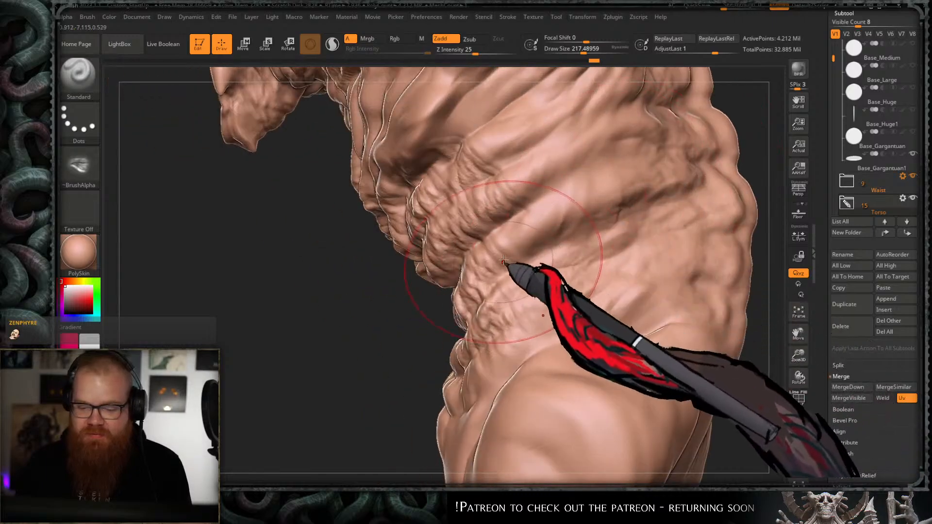
- Add fine wrinkles to the lowest side folds just above the hip at a draw size of about 217
right_click_drag(582, 254, 559, 200, "alt")
left_click_drag(507, 251, 577, 219)
right_click_drag(552, 224, 550, 250, "alt")
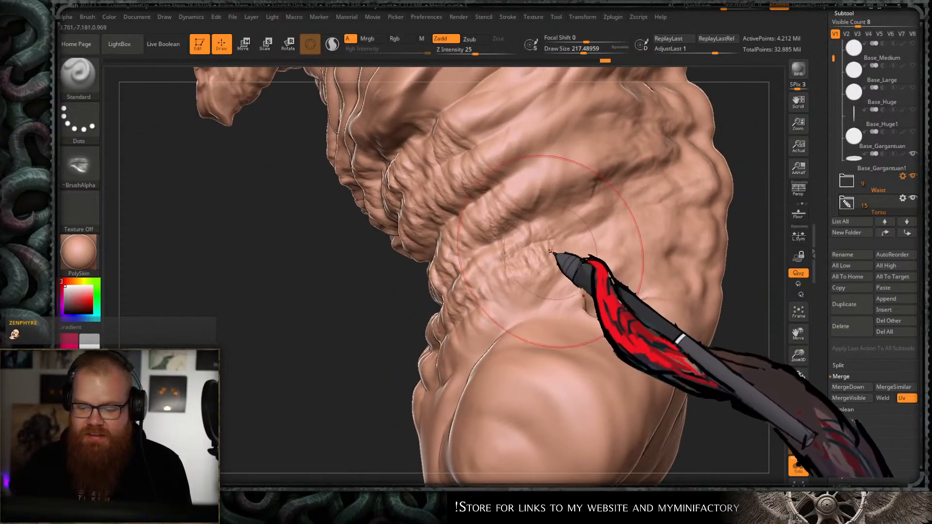
key("shift")
right_click_drag(504, 214, 500, 272)
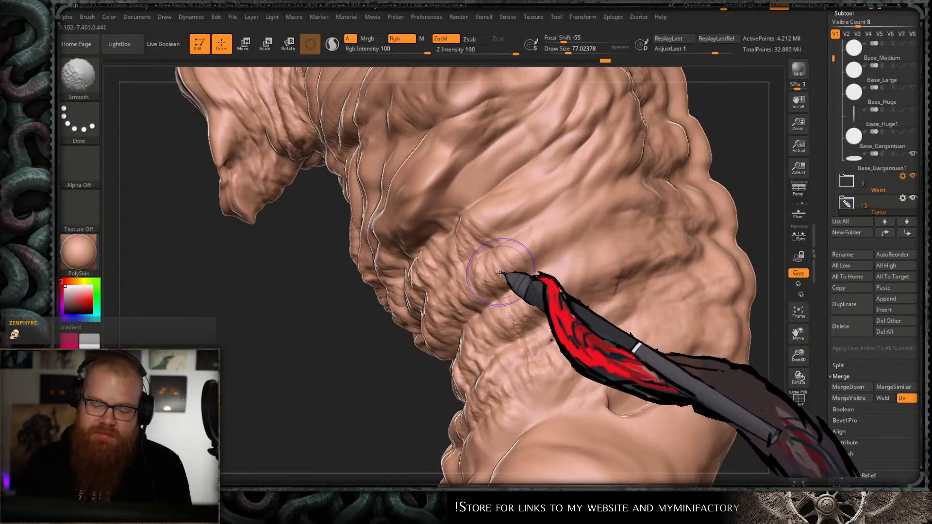
- Smooth and re-wrinkle the upper diagonal fold on the torso's side at a draw size of about 268
left_click_drag(486, 247, 504, 250, "shift")
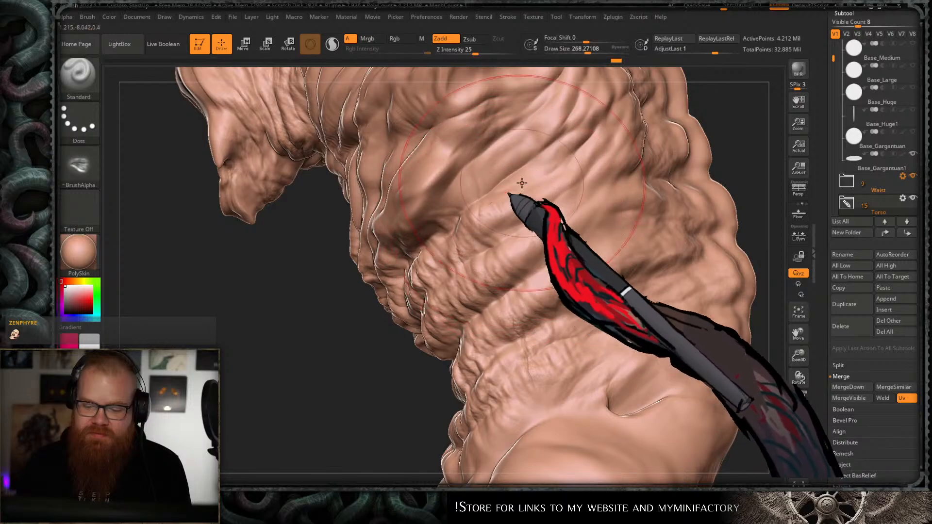
left_click_drag(478, 220, 469, 224, "shift")
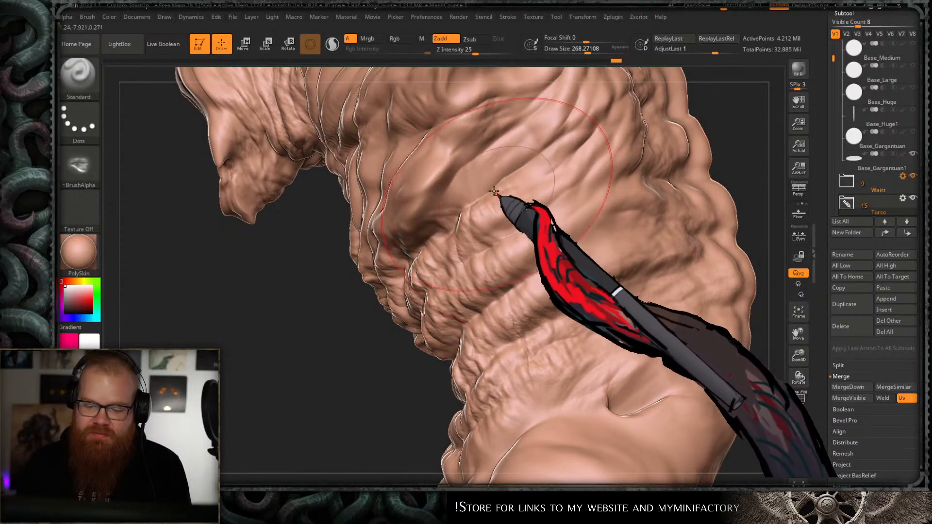
left_click_drag(500, 198, 488, 193, "shift")
right_click_drag(424, 271, 395, 357)
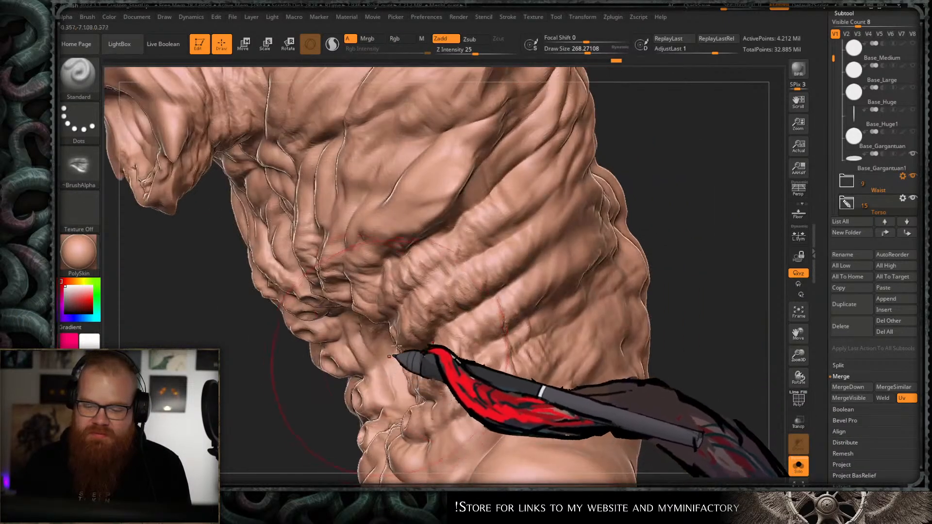
right_click_drag(651, 152, 543, 211)
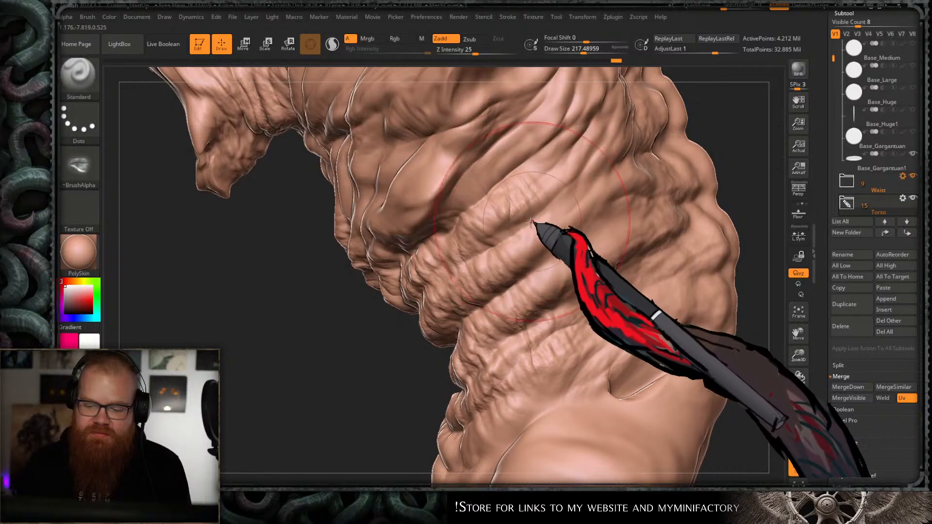
- Undo the last stroke and refine the upper side fold's wrinkles with the draw size reduced to about 59
key("ctrl+z")
key("[")
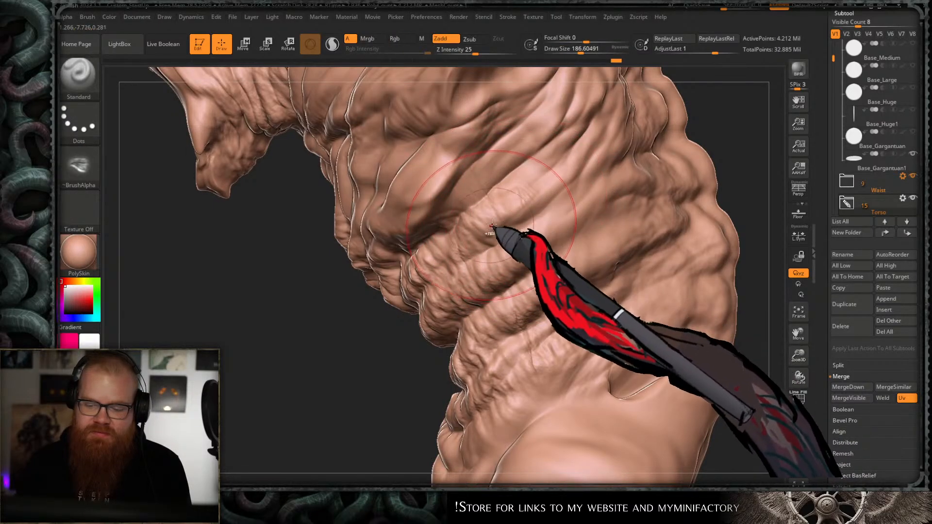
key("s")
left_click_drag(490, 211, 497, 210)
key("shift")
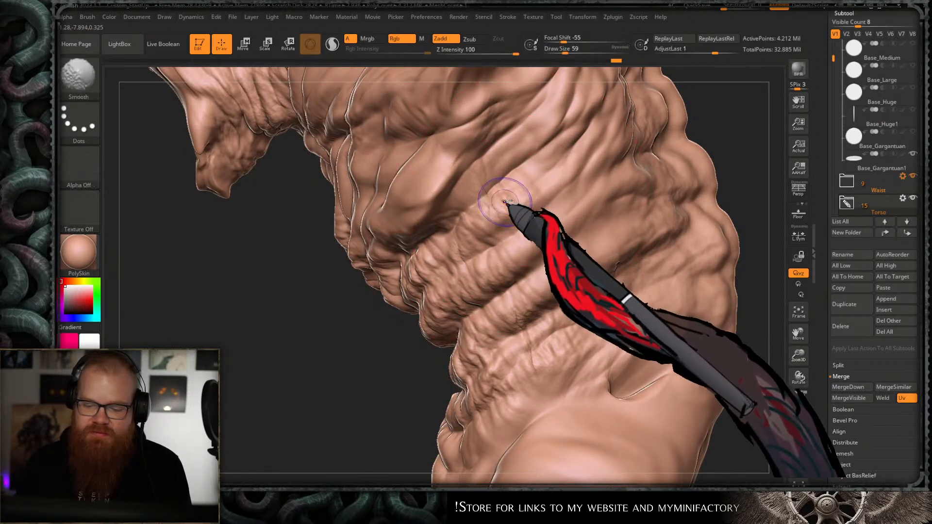
mouse_move(624, 208)
left_mouse_down()
mouse_move(672, 244)
mouse_move(592, 328)
mouse_move(679, 156)
mouse_move(602, 191)
mouse_move(624, 192)
mouse_move(553, 190)
left_mouse_up()
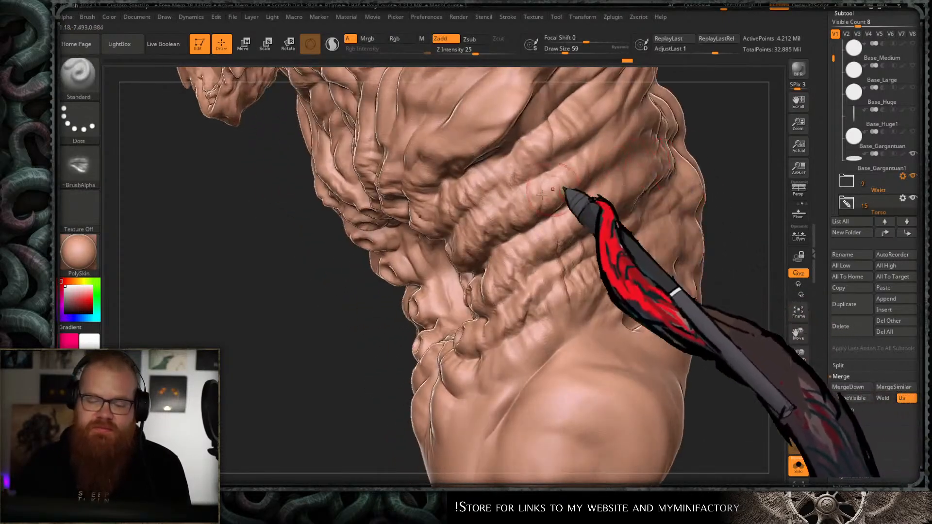
- Soften the small wrinkles along the torso's side folds at draw sizes of about 25 and 31
key("shift")
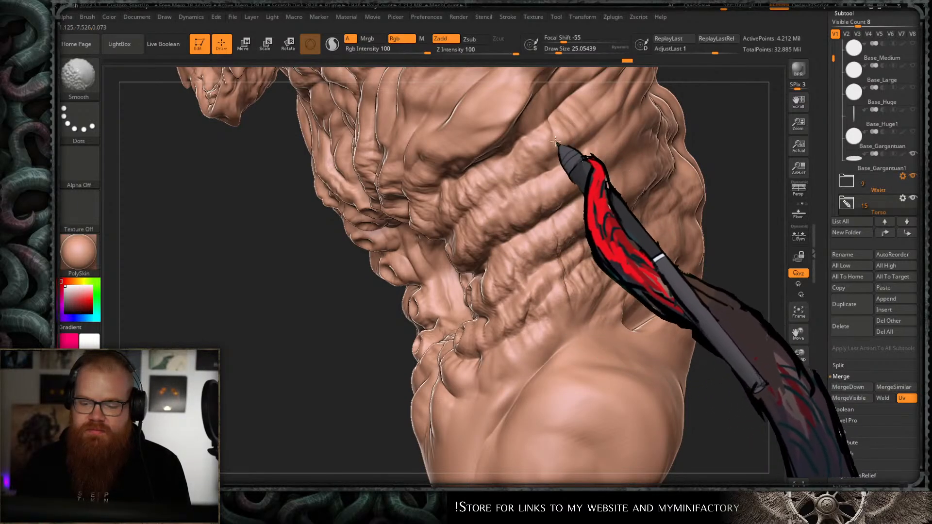
mouse_move(662, 187)
right_mouse_down("ctrl")
mouse_move(620, 138)
mouse_move(605, 154)
mouse_move(529, 178)
right_mouse_up("ctrl")
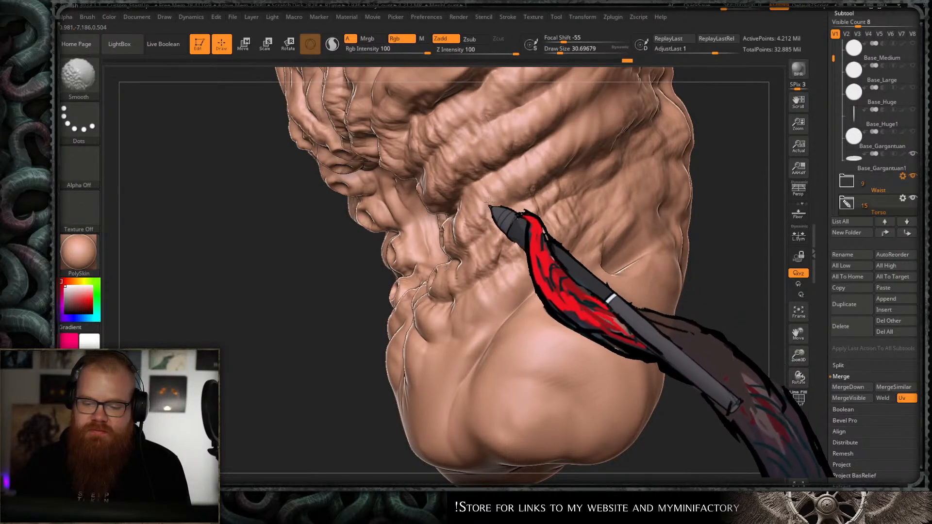
left_click_drag(565, 153, 580, 151, "shift")
right_click_drag(584, 200, 584, 175, "alt")
- Smooth the fine wrinkles on the folds leading to the belly mouth's side tubes at a draw size of about 23
key("s")
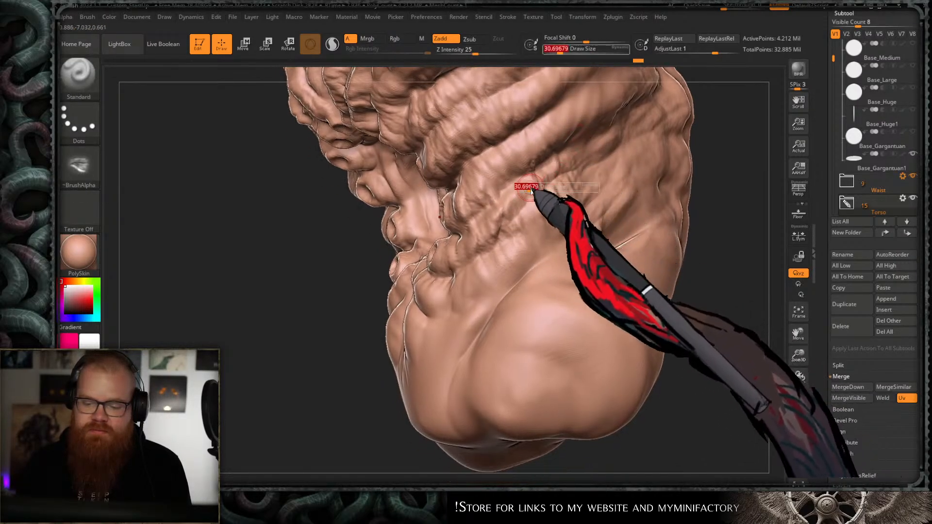
left_click_drag(532, 188, 530, 187)
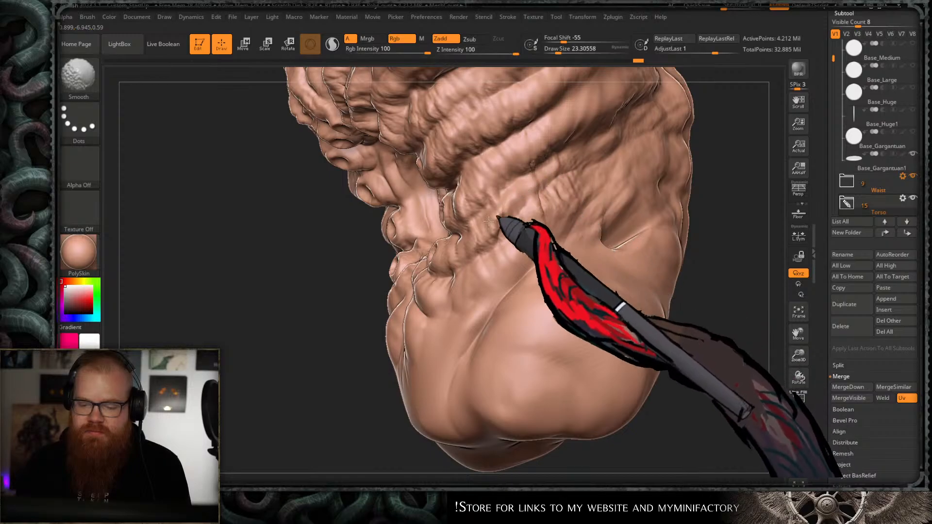
mouse_move(566, 233)
right_mouse_down()
mouse_move(718, 136)
mouse_move(655, 170)
right_mouse_up()
right_click_drag(654, 170, 552, 242, "ctrl")
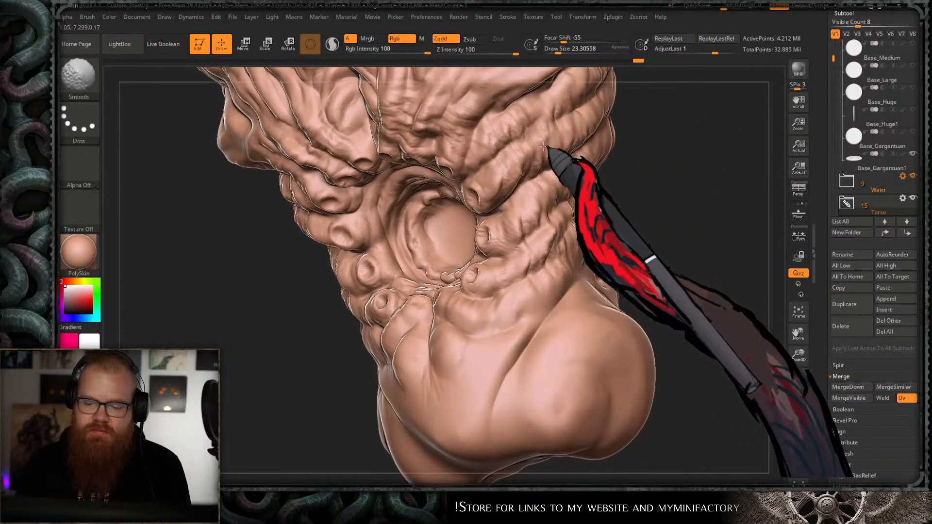
left_click_drag(552, 152, 538, 144, "shift")
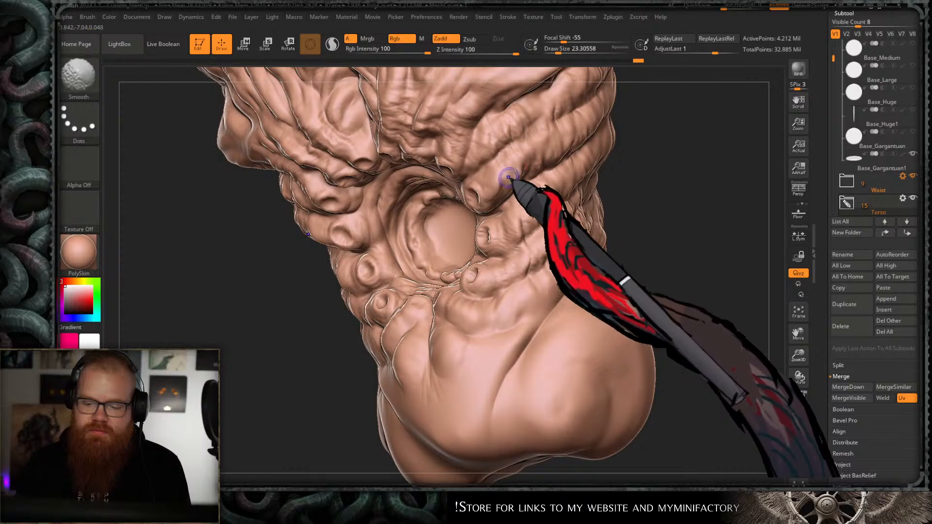
- Reselect the Standard brush and wrinkle the tube fold at the belly mouth's upper side, using draw sizes of about 74 and 54
mouse_move(509, 182)
right_mouse_down()
mouse_move(617, 153)
mouse_move(616, 204)
mouse_move(587, 209)
right_mouse_up()
key("b")
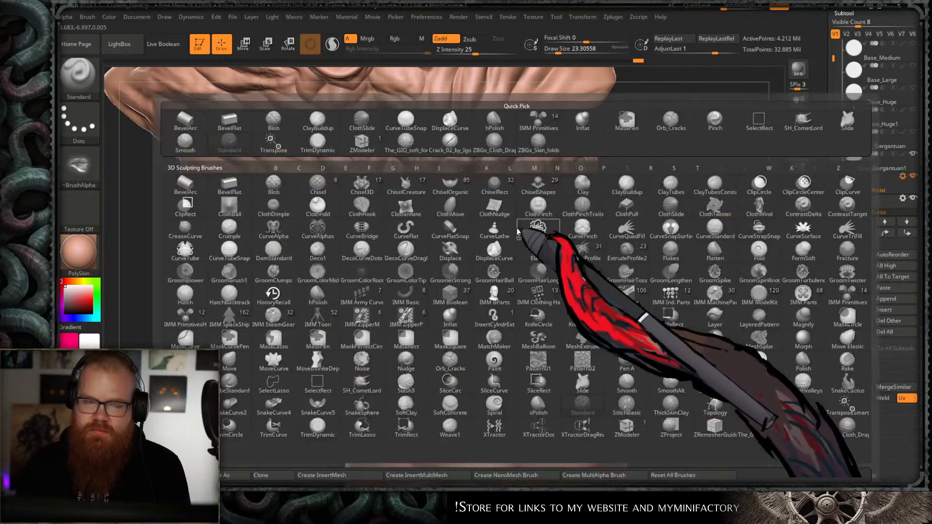
key("s")
key("t")
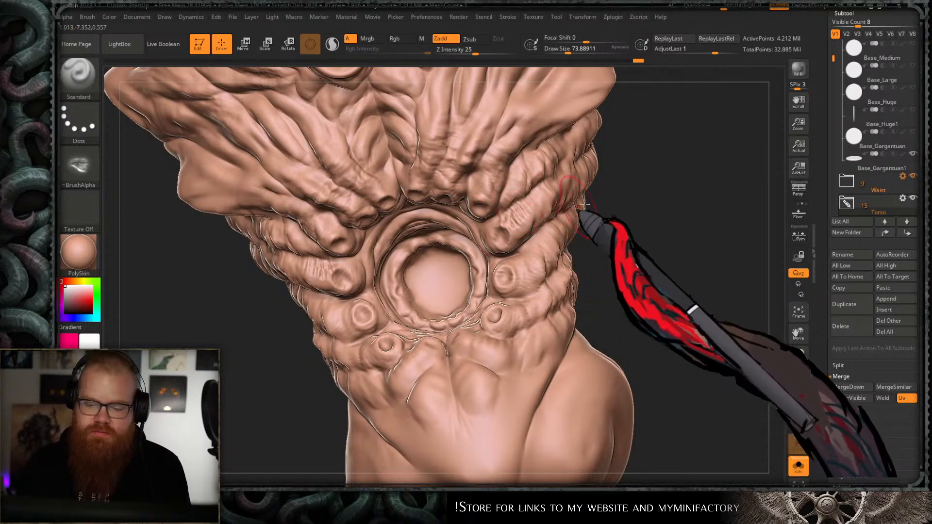
key("ctrl")
key("s")
right_click_drag(575, 190, 631, 192)
key("s")
mouse_move(522, 207)
left_mouse_down()
mouse_move(514, 219)
mouse_move(553, 208)
left_mouse_up()
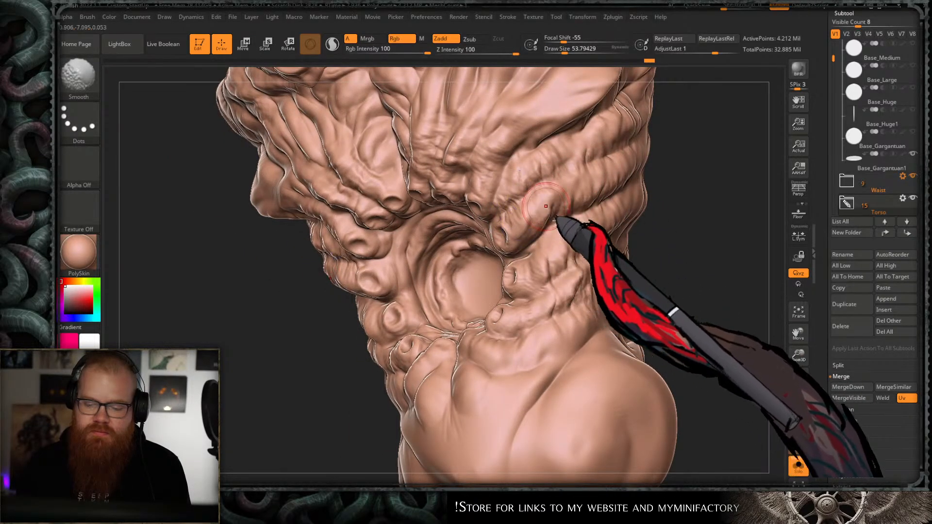
- Add wrinkles to the tube folds down the belly mouth's side at draw sizes of about 101, 71 and 108
mouse_move(664, 207)
right_mouse_down("alt")
mouse_move(650, 167)
mouse_move(654, 137)
right_mouse_up("alt")
key("s")
left_click_drag(508, 212, 535, 189)
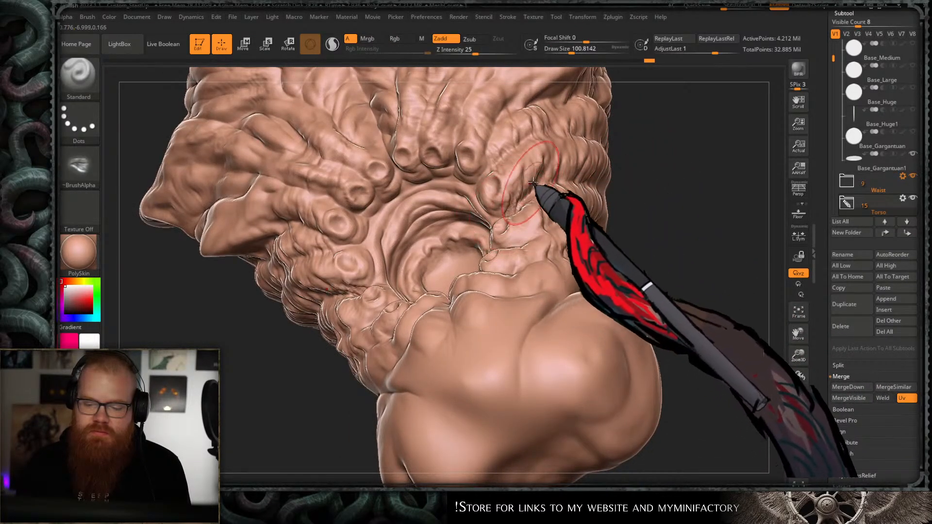
right_click_drag(614, 170, 609, 194)
key("s")
left_click_drag(517, 208, 519, 194)
mouse_move(616, 176)
right_mouse_down()
mouse_move(661, 209)
mouse_move(568, 264)
right_mouse_up()
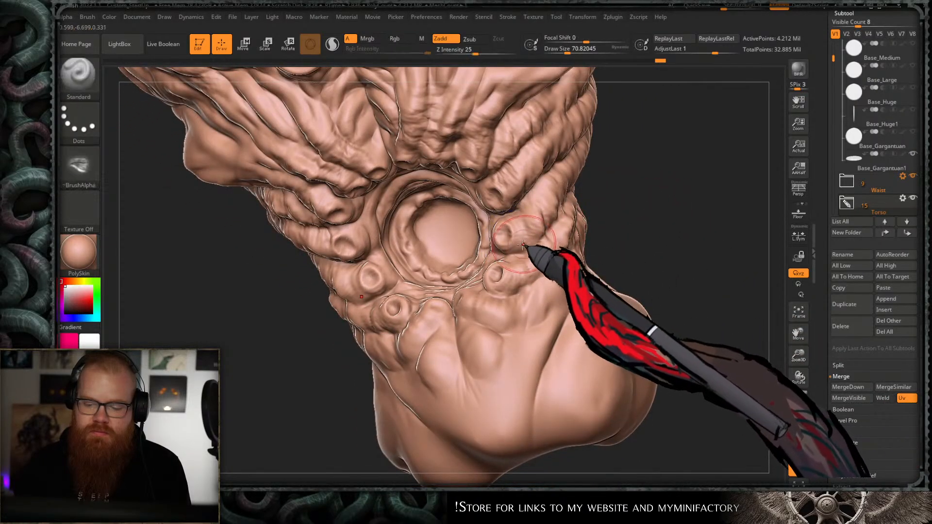
key("s")
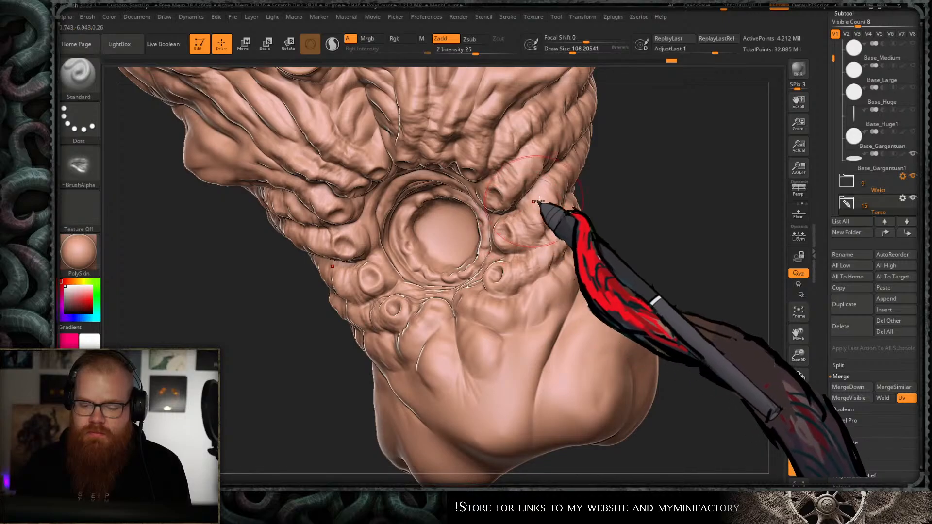
- Wrinkle the tube folds beside and above the belly mouth with the Standard brush at a draw size of about 172
right_click_drag(611, 194, 612, 174)
key("s")
left_click_drag(521, 217, 523, 204)
mouse_move(618, 203)
right_mouse_down("ctrl")
mouse_move(631, 183)
mouse_move(630, 210)
mouse_move(631, 163)
mouse_move(638, 170)
mouse_move(602, 233)
mouse_move(561, 250)
mouse_move(537, 245)
right_mouse_up("ctrl")
key("s")
left_click_drag(523, 216, 538, 237)
right_click_drag(610, 214, 632, 200)
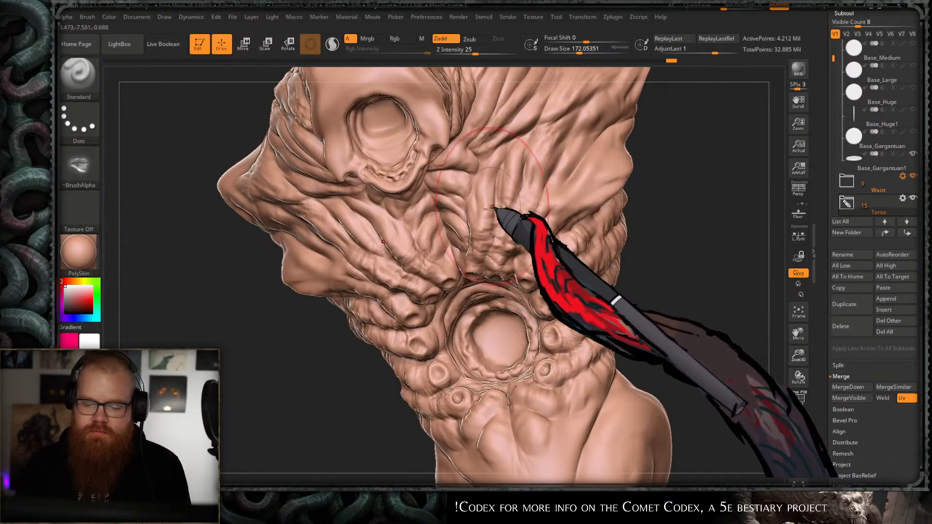
left_click_drag(487, 219, 563, 213)
mouse_move(570, 212)
right_mouse_down()
mouse_move(615, 188)
mouse_move(665, 206)
mouse_move(638, 249)
mouse_move(589, 281)
mouse_move(558, 240)
mouse_move(558, 252)
right_mouse_up()
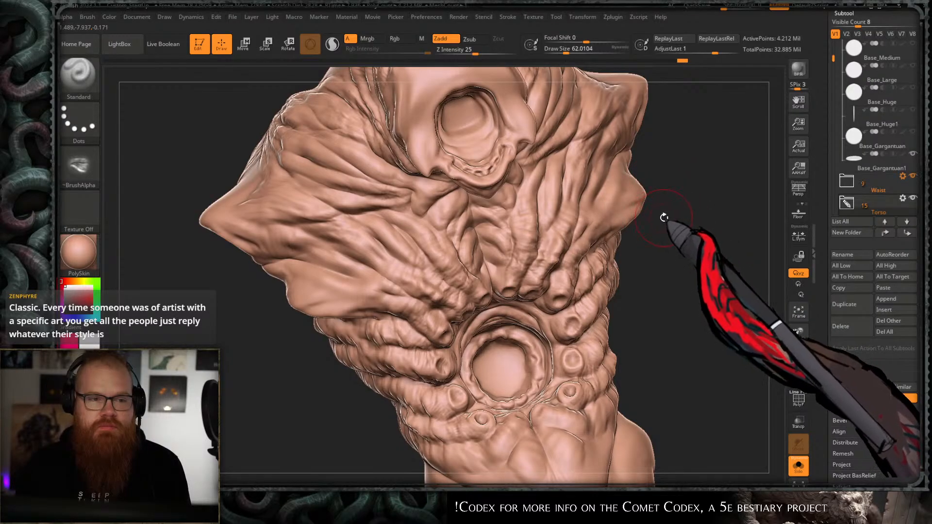
- Deepen the wrinkles in the chest folds running down to the belly mouth's upper tubes at a draw size of about 197
right_click_drag(661, 216, 666, 212)
right_click_drag(614, 172, 631, 185, "alt")
right_click_drag(546, 245, 546, 254, "ctrl")
right_click_drag(716, 173, 687, 176)
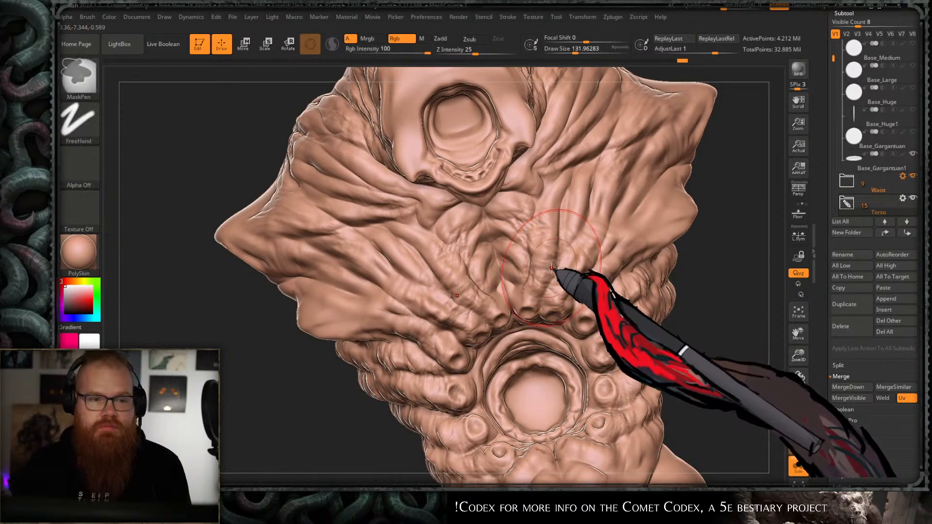
right_click_drag(552, 272, 550, 268, "ctrl")
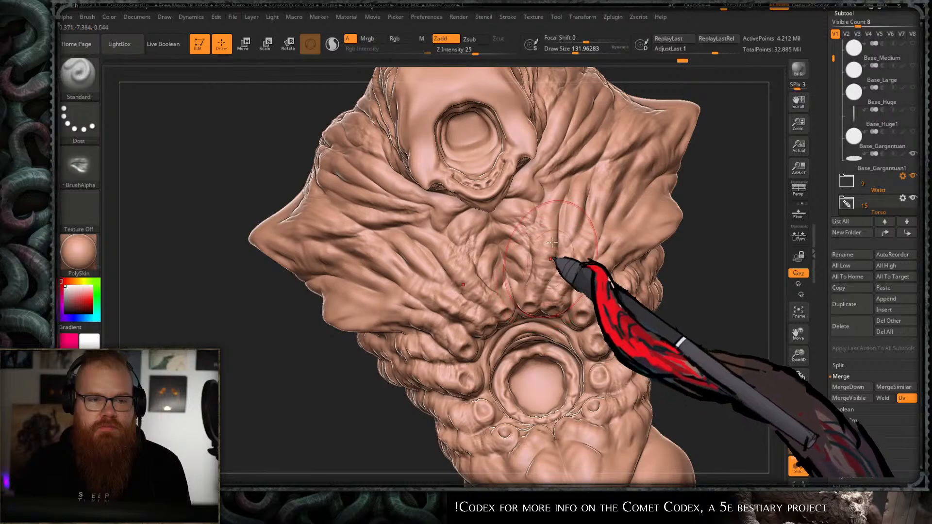
right_click_drag(561, 223, 545, 250, "alt")
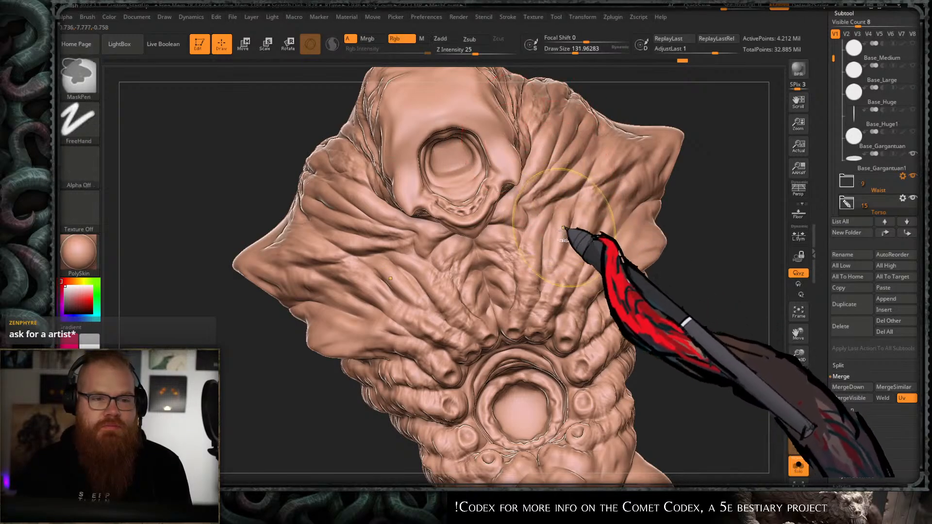
mouse_move(569, 229)
right_mouse_down("ctrl")
mouse_move(584, 219)
mouse_move(565, 179)
mouse_move(588, 227)
mouse_move(568, 221)
right_mouse_up("ctrl")
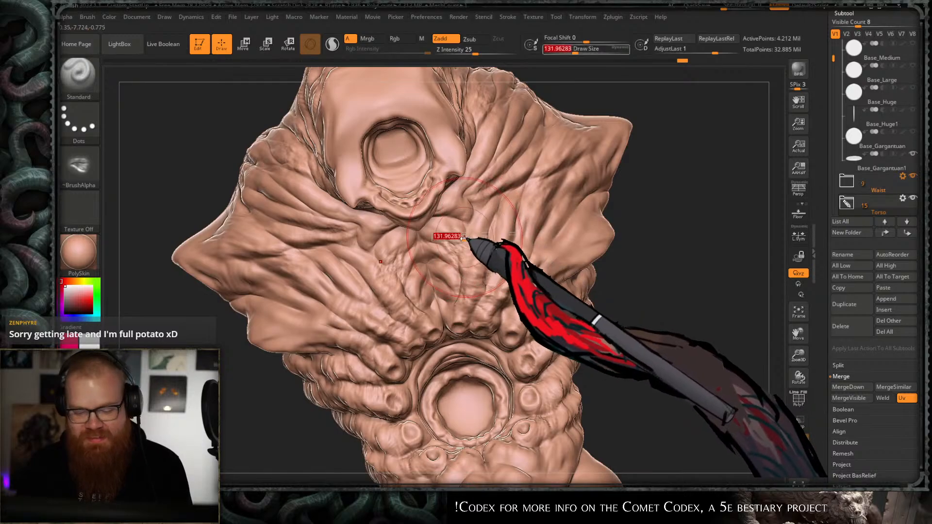
key("shift")
mouse_move(545, 277)
right_mouse_down()
mouse_move(603, 218)
mouse_move(620, 156)
right_mouse_up()
mouse_move(584, 198)
right_mouse_down("ctrl")
mouse_move(528, 176)
mouse_move(558, 200)
right_mouse_up("ctrl")
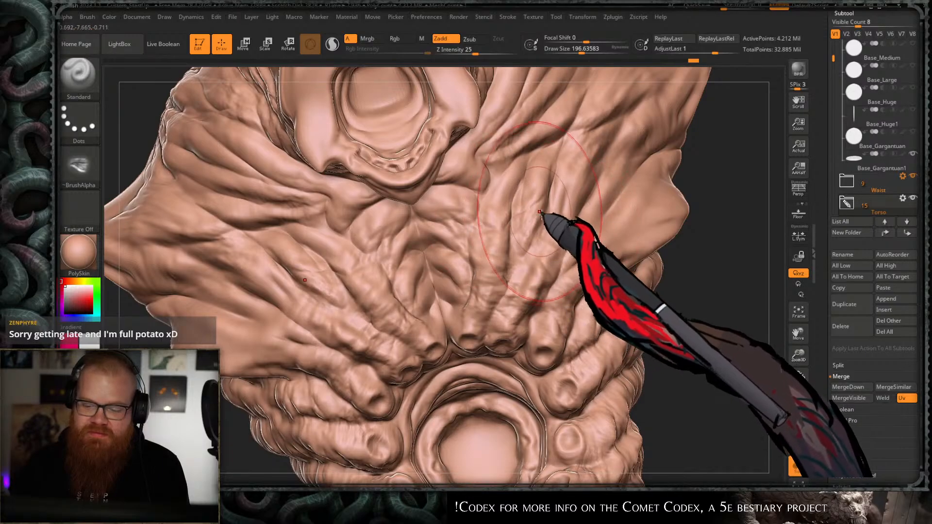
mouse_move(538, 238)
left_mouse_down("shift")
mouse_move(534, 221)
mouse_move(545, 245)
mouse_move(513, 241)
left_mouse_up("shift")
left_click_drag(575, 263, 519, 230, "shift")
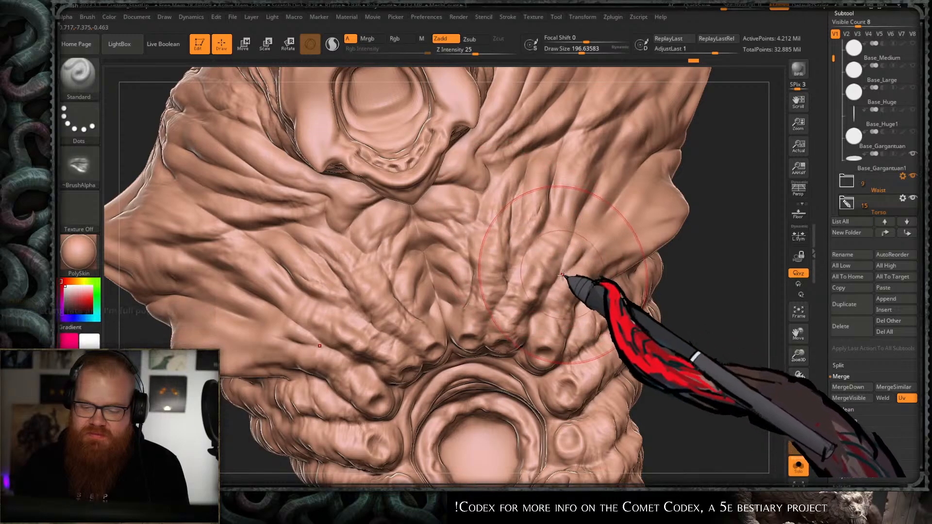
- Wrinkle the side of the creature's head above the neck folds at draw sizes of about 94 and 163
mouse_move(568, 275)
right_mouse_down("ctrl")
mouse_move(559, 210)
mouse_move(597, 180)
mouse_move(630, 180)
mouse_move(625, 195)
mouse_move(666, 199)
right_mouse_up("ctrl")
left_click_drag(613, 255, 574, 252)
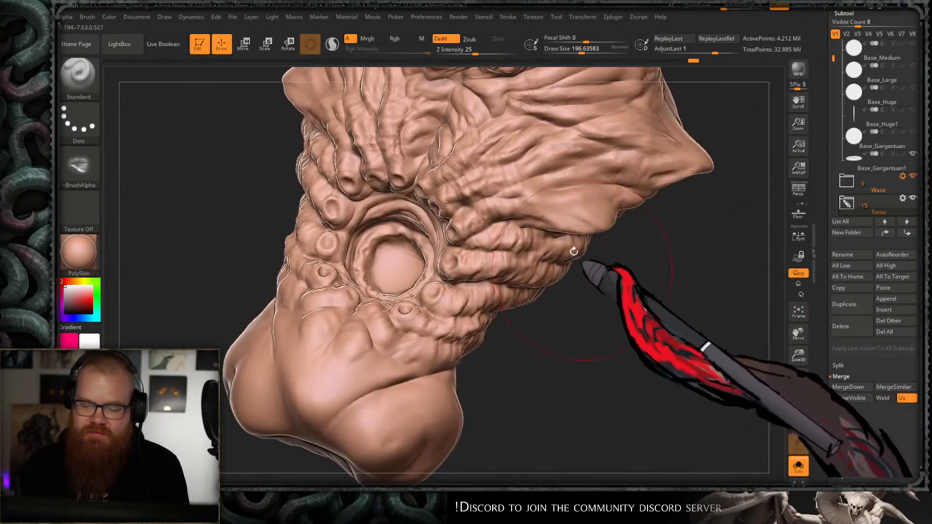
mouse_move(586, 294)
left_mouse_down()
mouse_move(572, 225)
mouse_move(589, 281)
mouse_move(603, 260)
mouse_move(575, 219)
mouse_move(648, 184)
mouse_move(628, 228)
mouse_move(532, 184)
mouse_move(645, 198)
mouse_move(529, 208)
mouse_move(513, 200)
left_mouse_up()
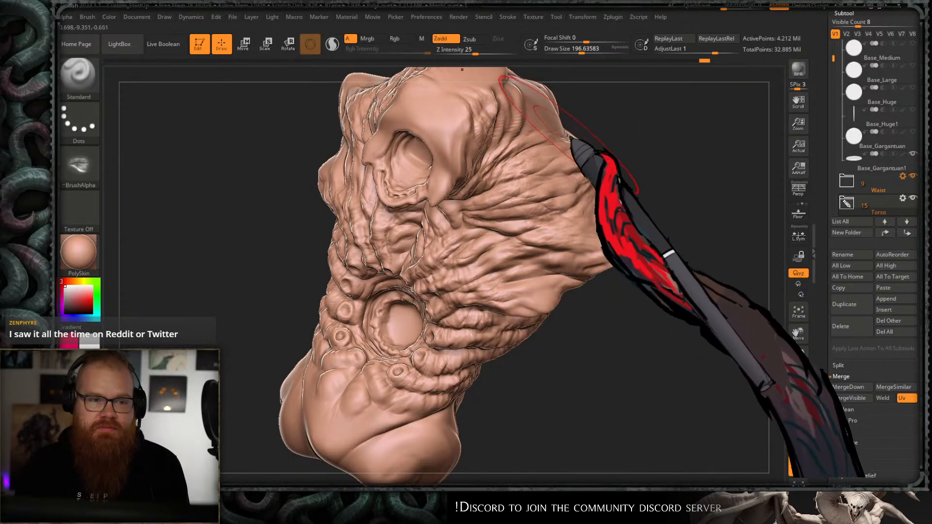
mouse_move(570, 140)
right_mouse_down("ctrl")
mouse_move(567, 213)
mouse_move(571, 178)
right_mouse_up("ctrl")
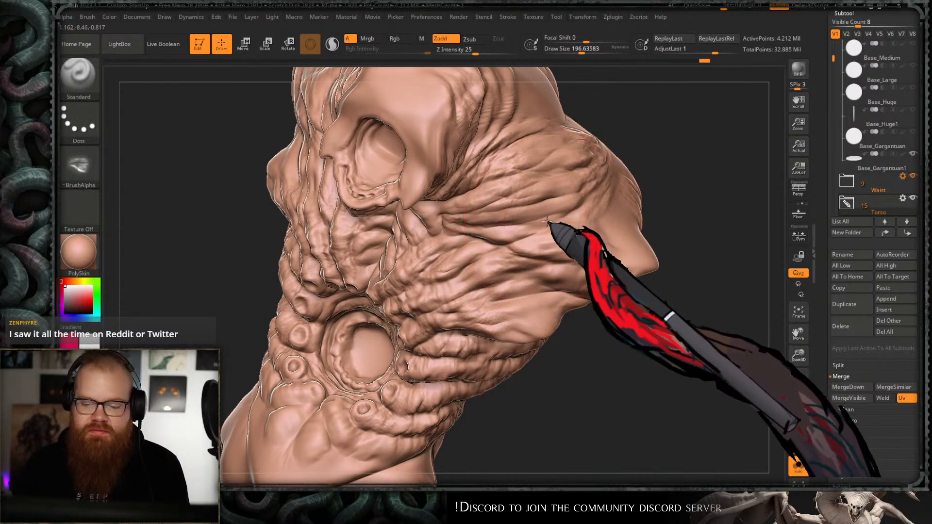
left_click_drag(640, 181, 606, 175)
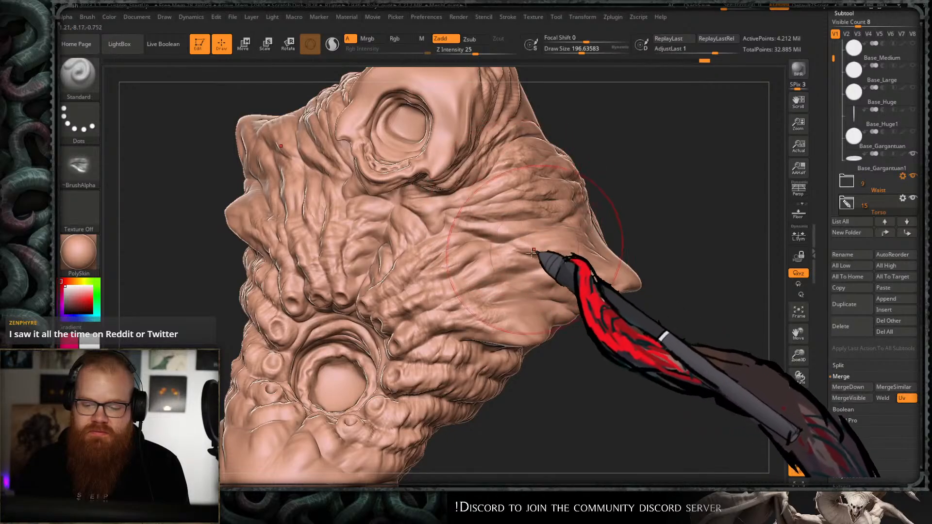
mouse_move(673, 139)
left_mouse_down()
mouse_move(649, 145)
mouse_move(634, 202)
left_mouse_up()
key("s")
left_click_drag(521, 224, 505, 225)
mouse_move(672, 196)
left_mouse_down()
mouse_move(676, 135)
mouse_move(649, 177)
mouse_move(651, 152)
left_mouse_up()
left_click_drag(541, 192, 534, 210, "shift")
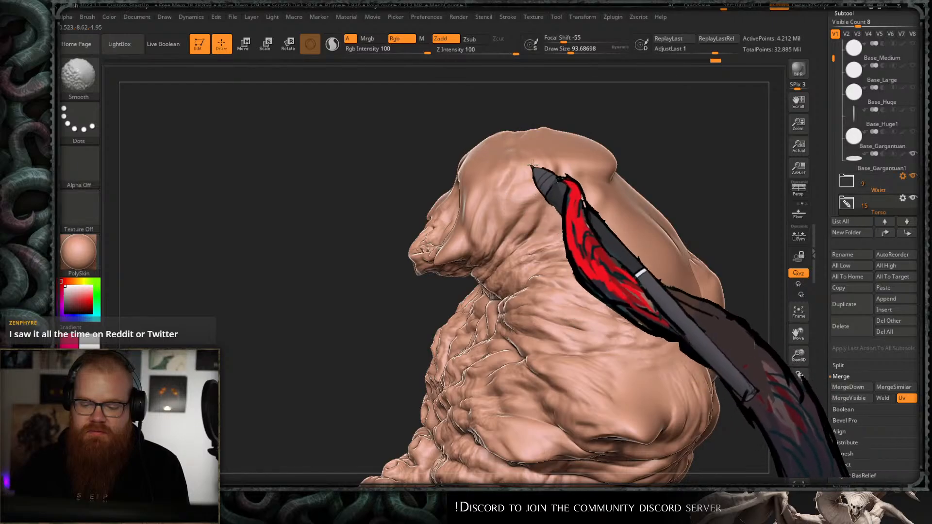
left_click_drag(532, 164, 516, 204, "shift")
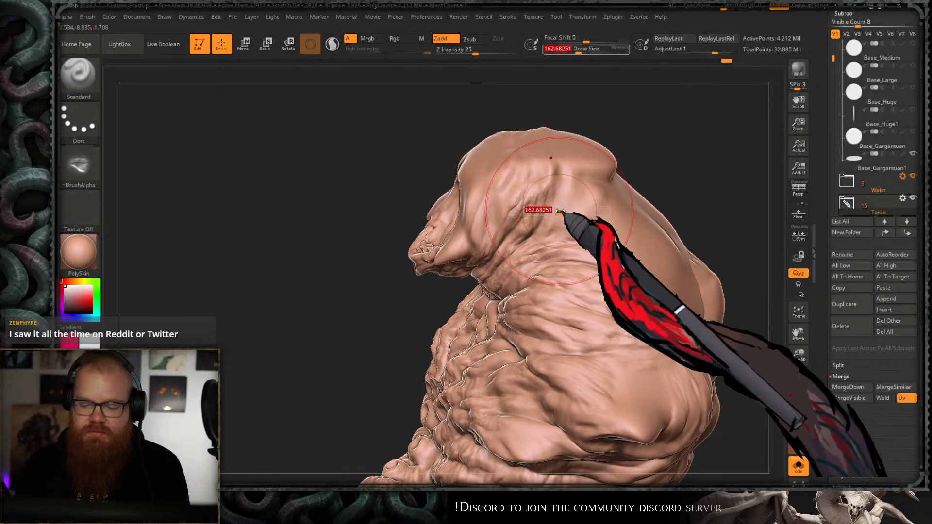
left_click_drag(622, 220, 614, 228, "shift")
- Try broad skin wrinkles across the lower belly beneath the belly mouth at draw sizes of about 318 and 257
mouse_move(675, 157)
left_mouse_down()
mouse_move(641, 145)
mouse_move(677, 114)
mouse_move(646, 188)
mouse_move(677, 162)
mouse_move(674, 138)
left_mouse_up()
key("shift")
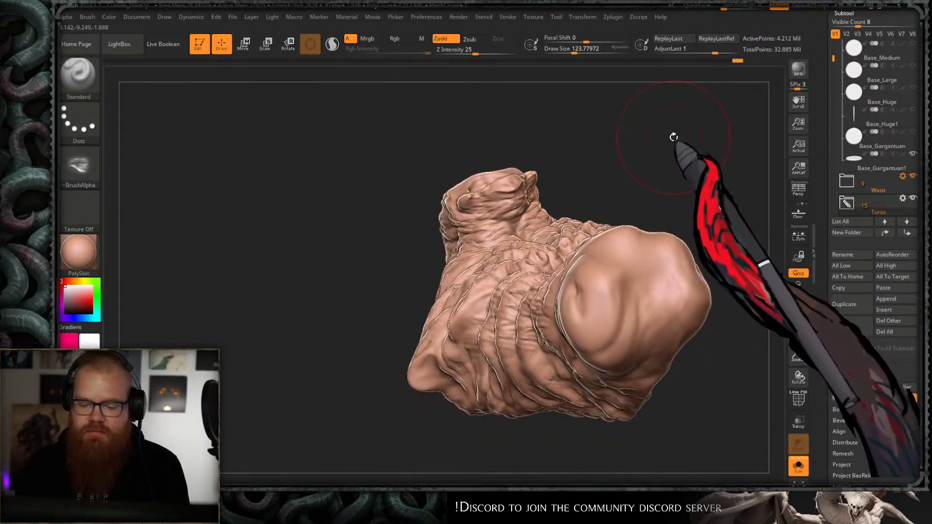
mouse_move(673, 137)
right_mouse_down()
mouse_move(655, 225)
mouse_move(678, 225)
mouse_move(624, 196)
mouse_move(548, 313)
mouse_move(599, 207)
mouse_move(588, 227)
right_mouse_up()
right_click_drag(530, 233, 514, 237, "ctrl")
key("s")
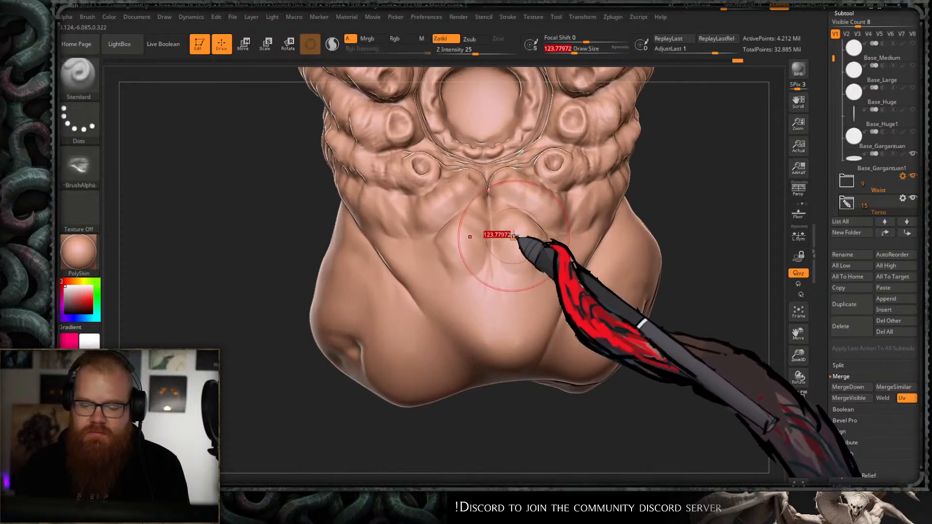
left_click_drag(514, 237, 518, 278)
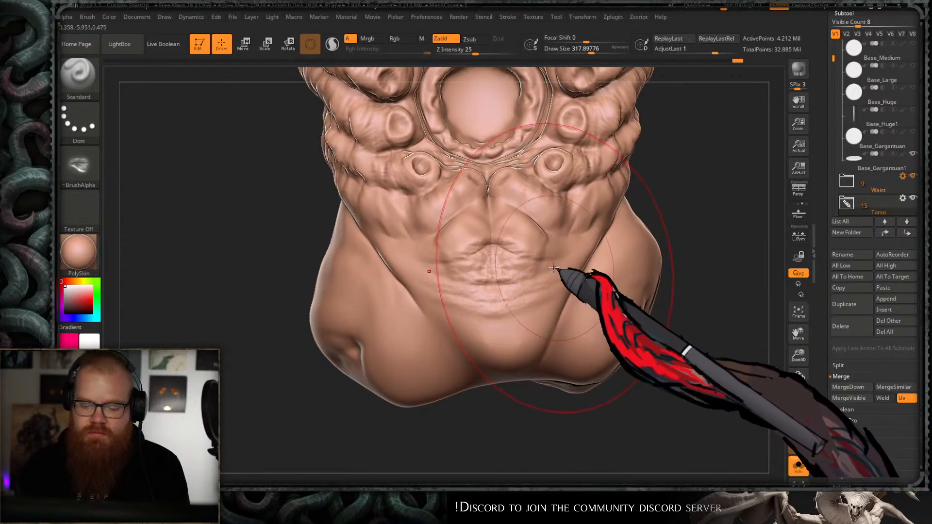
key("s")
left_click_drag(558, 225, 517, 206)
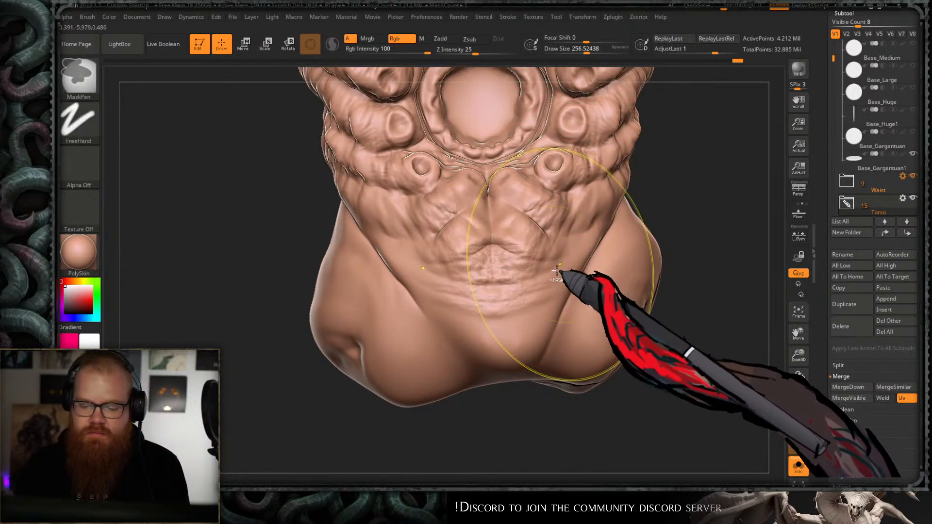
- Try reworking the lower belly's central lobes at draw sizes of about 97 and 163, and undo the strokes
mouse_move(562, 276)
left_mouse_down("shift")
mouse_move(550, 233)
mouse_move(584, 242)
left_mouse_up("shift")
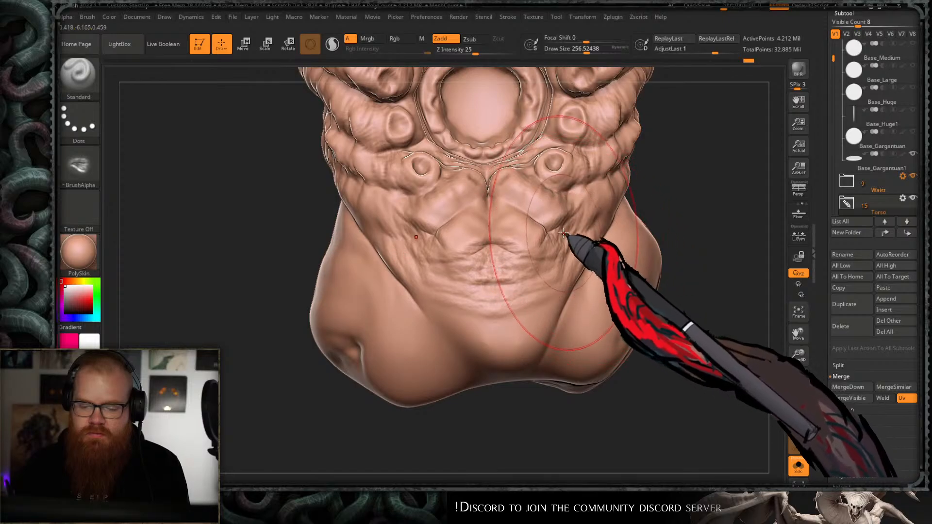
key("shift")
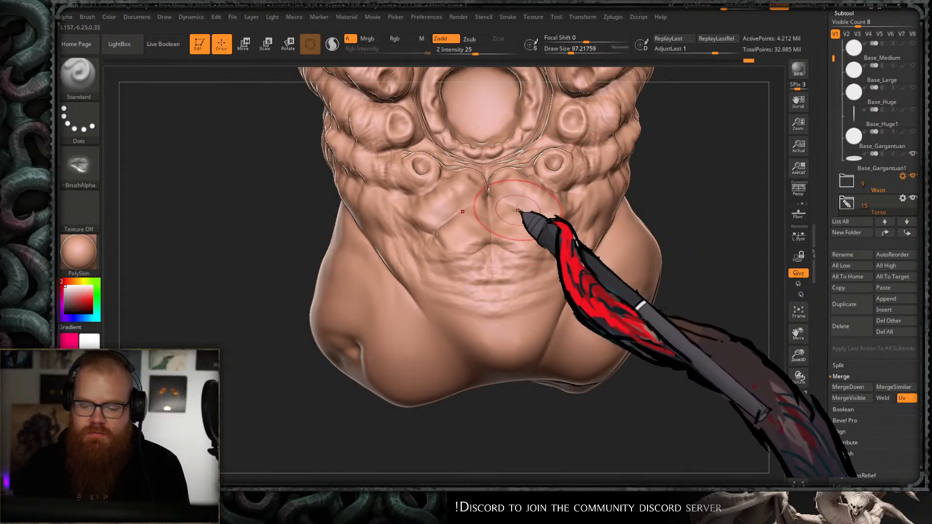
left_click_drag(546, 238, 507, 204, "shift")
key("s")
left_click(536, 218)
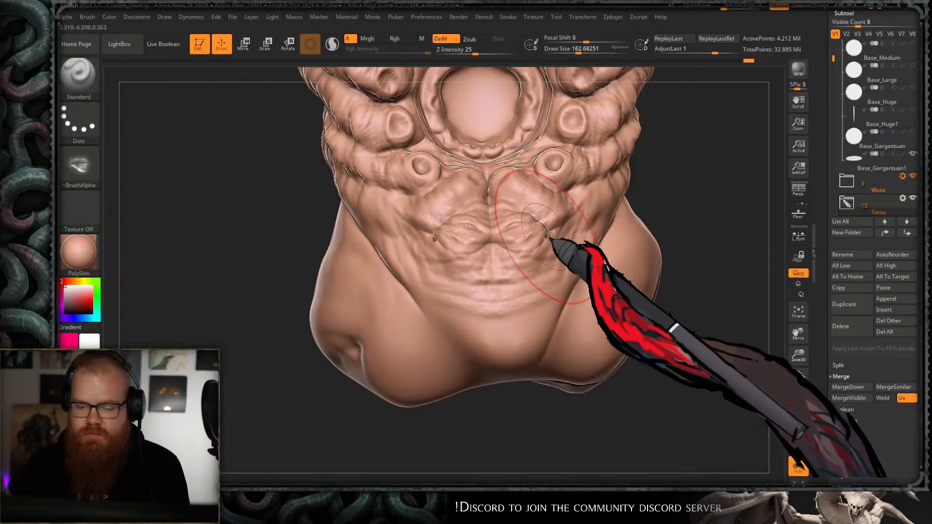
key("ctrl")
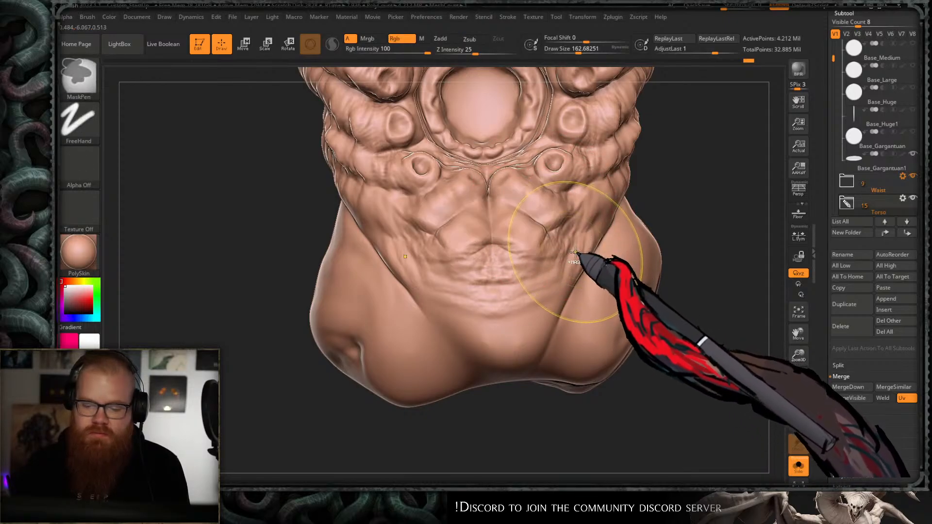
key("ctrl+z")
- Wrinkle the lower belly's lobes and the side folds above the hips at a draw size of about 207
key("s")
mouse_move(556, 227)
left_mouse_down()
mouse_move(563, 225)
mouse_move(529, 216)
mouse_move(604, 224)
left_mouse_up()
key("ctrl+z")
key("s")
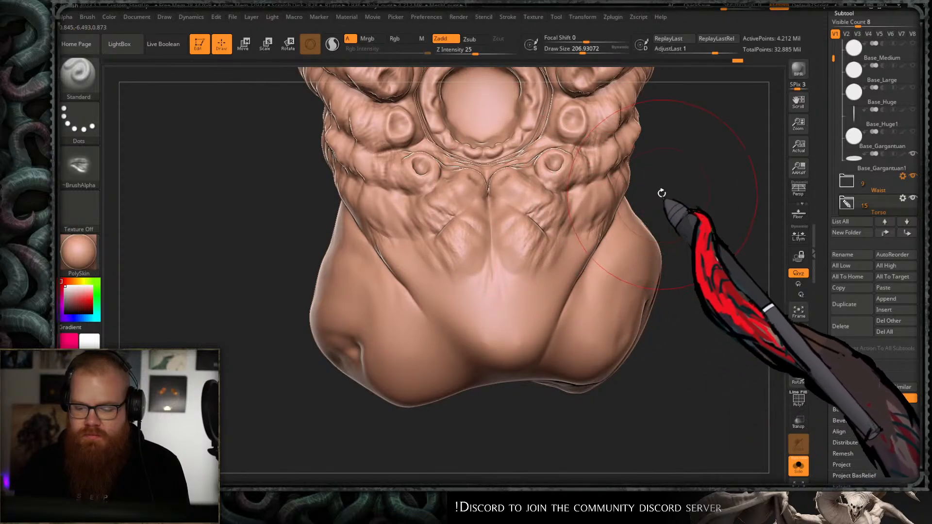
left_click_drag(662, 193, 631, 197)
left_click_drag(589, 239, 618, 220)
mouse_move(696, 188)
left_mouse_down()
mouse_move(713, 182)
mouse_move(683, 188)
left_mouse_up()
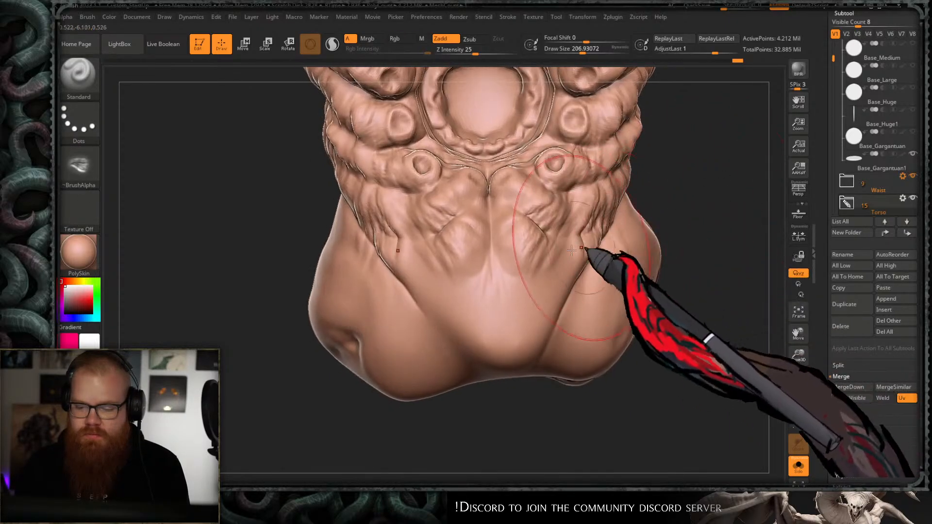
- Wrinkle the skin directly beneath the lower belly's central lobes at a draw size of about 192, undoing the horizontal creases
mouse_move(505, 199)
left_mouse_down()
mouse_move(537, 216)
mouse_move(528, 250)
mouse_move(509, 241)
mouse_move(512, 224)
mouse_move(538, 250)
mouse_move(544, 210)
mouse_move(552, 225)
mouse_move(506, 267)
mouse_move(524, 280)
left_mouse_up()
key("s")
key("s")
key("s")
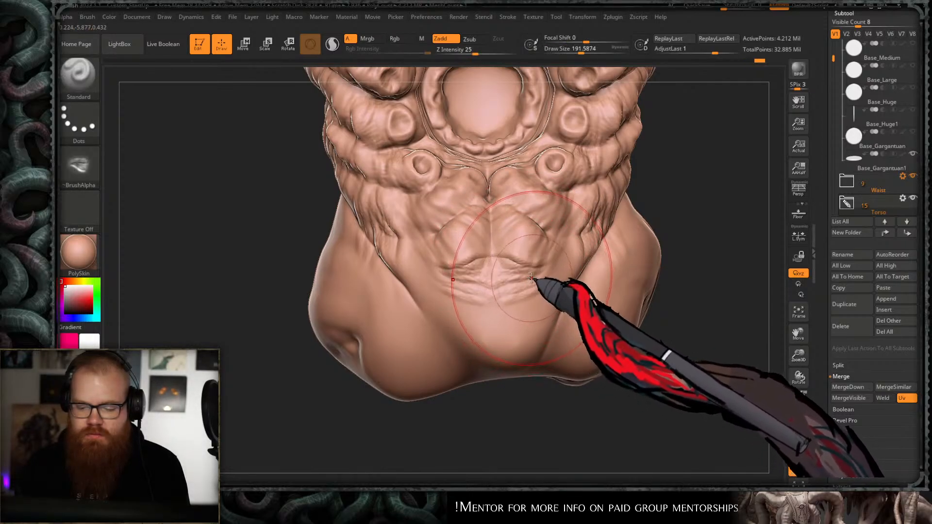
key("ctrl+z")
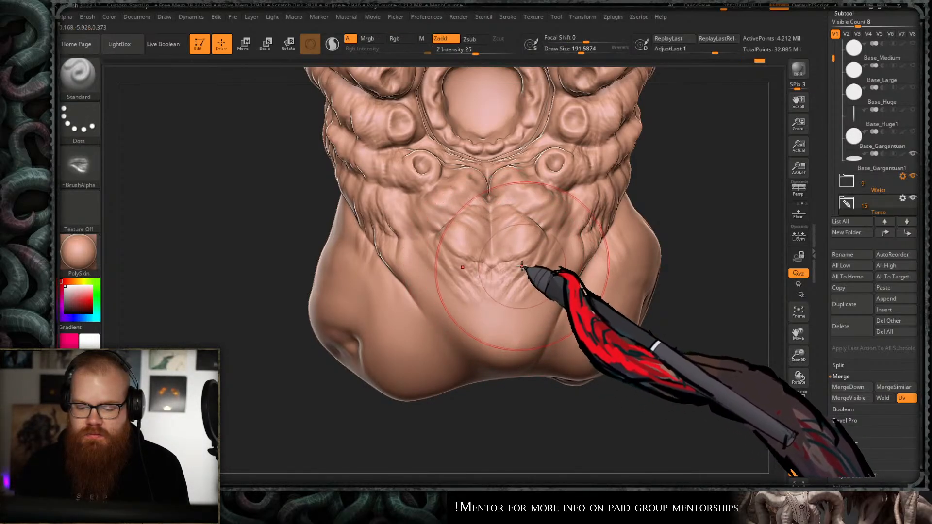
key("shift")
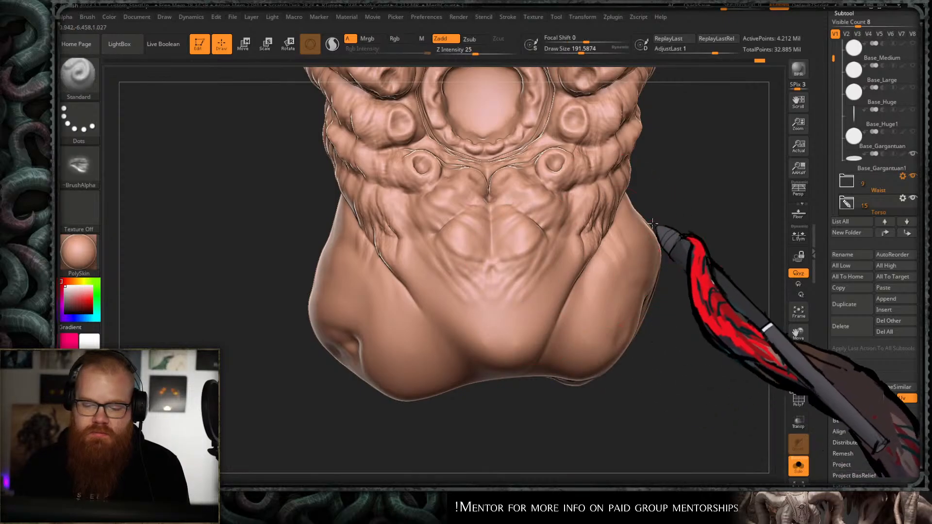
- Switch to the The_GIO_soft_forms_1 brush and set its draw size to about 68
key("b")
left_click(825, 436)
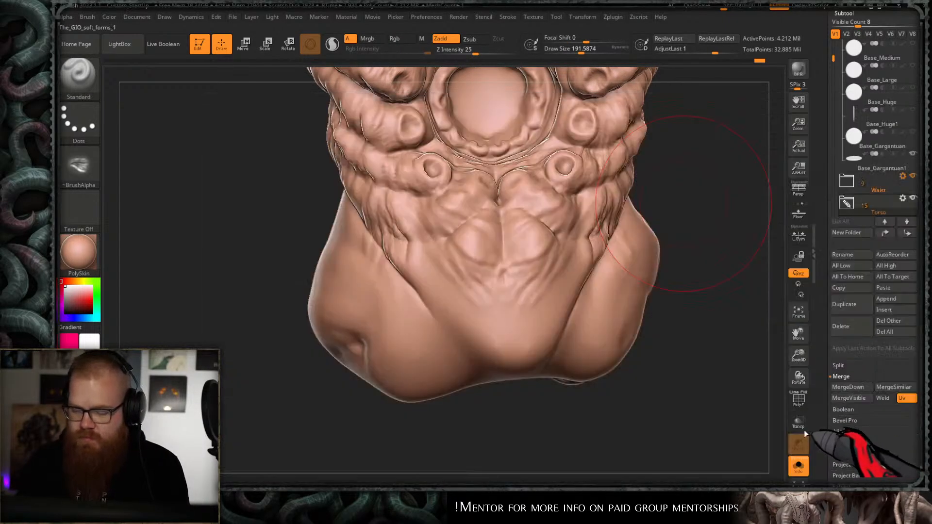
key("s")
left_click_drag(500, 248, 492, 249)
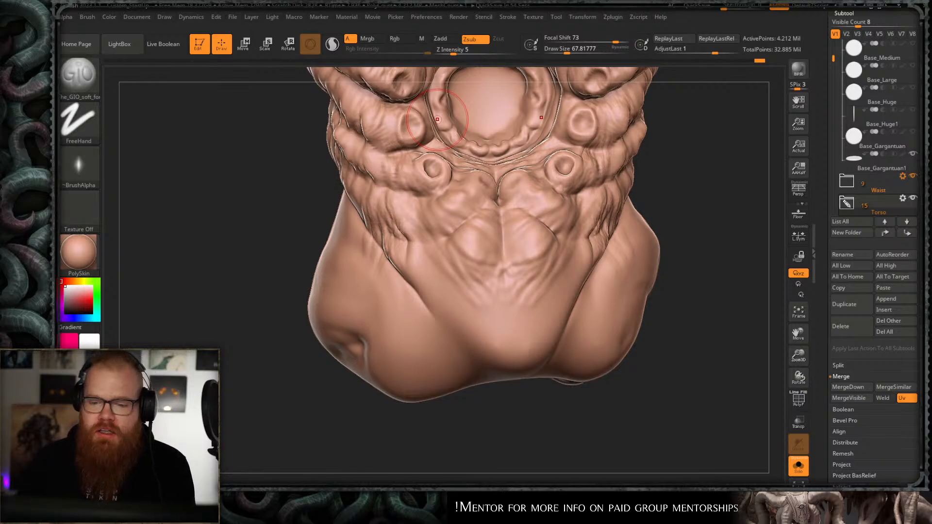
- Deepen the opening of the belly mouth's lower side tube with the ClayBuildup brush at a draw size of about 31
mouse_move(645, 104)
right_mouse_down("ctrl")
mouse_move(647, 134)
mouse_move(606, 183)
mouse_move(623, 191)
right_mouse_up("ctrl")
right_click_drag(665, 141, 665, 175, "alt")
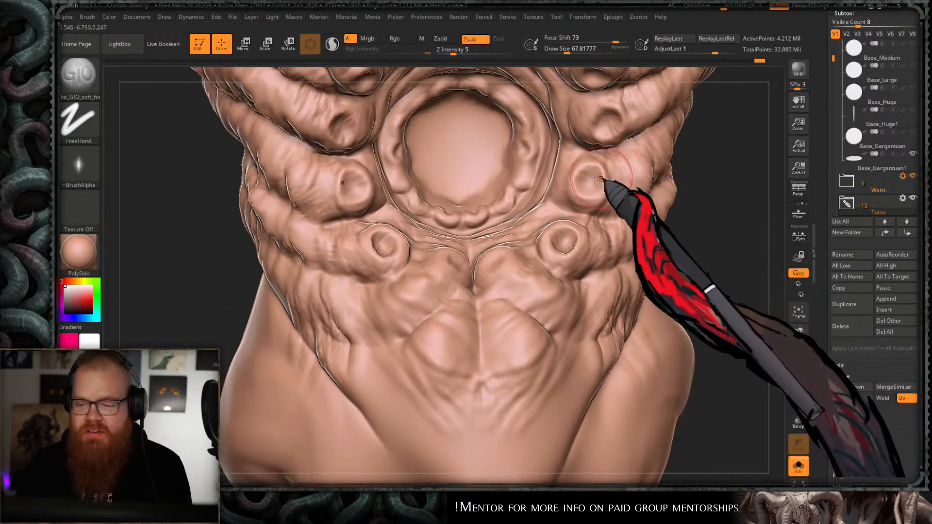
key("b")
key("c")
key("b")
key("s")
left_click_drag(595, 190, 587, 188)
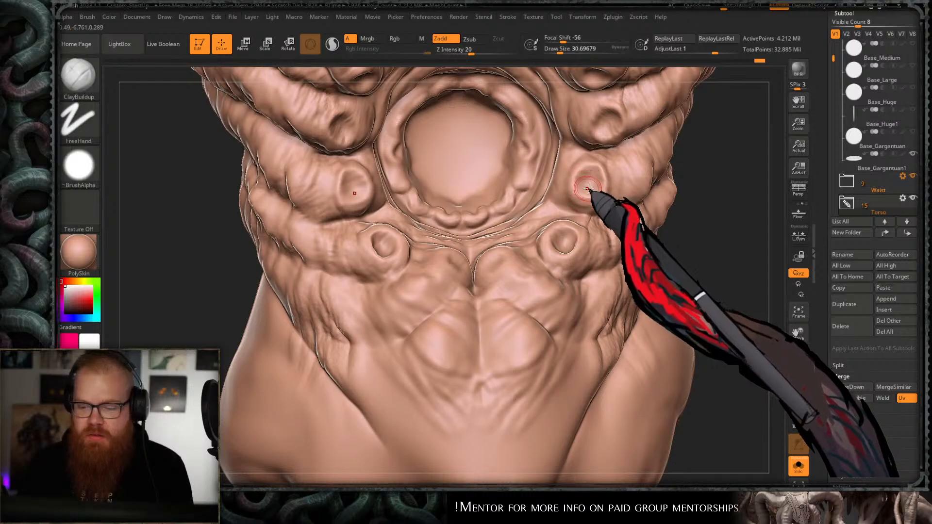
- Reselect the The_GIO_soft_forms_1 brush and refine the forms around the belly mouth's tubes at draw sizes of about 71 and 158
right_click_drag(689, 181, 706, 200)
key("b")
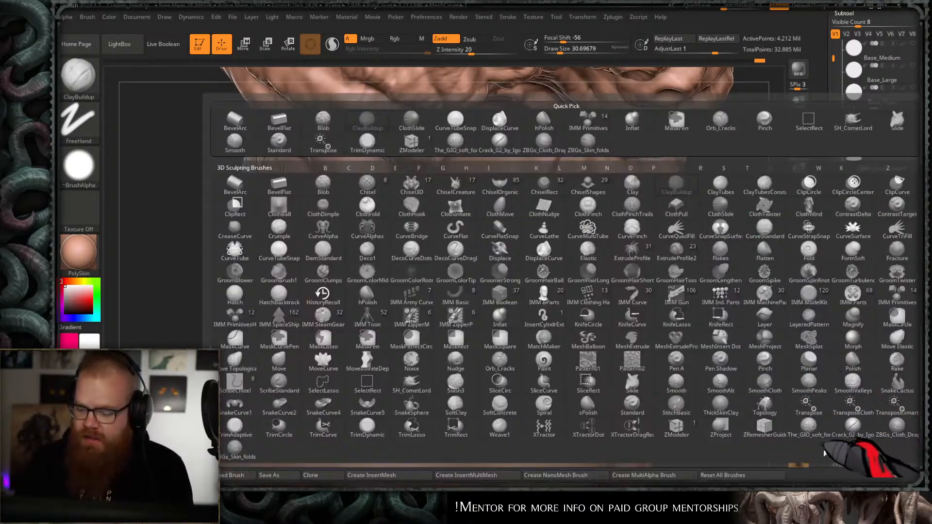
left_click(809, 428)
key("s")
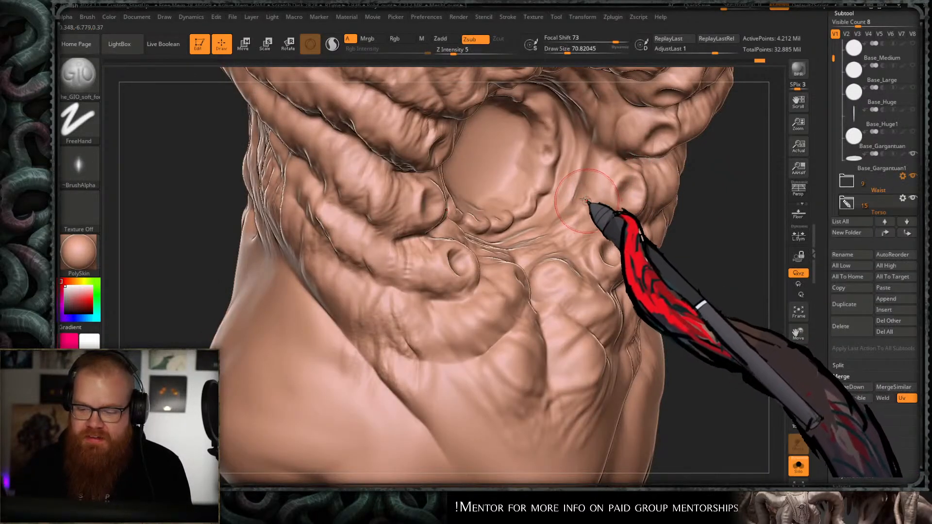
mouse_move(640, 232)
right_mouse_down()
mouse_move(718, 183)
mouse_move(724, 198)
mouse_move(662, 214)
mouse_move(590, 201)
mouse_move(704, 209)
mouse_move(684, 221)
right_mouse_up()
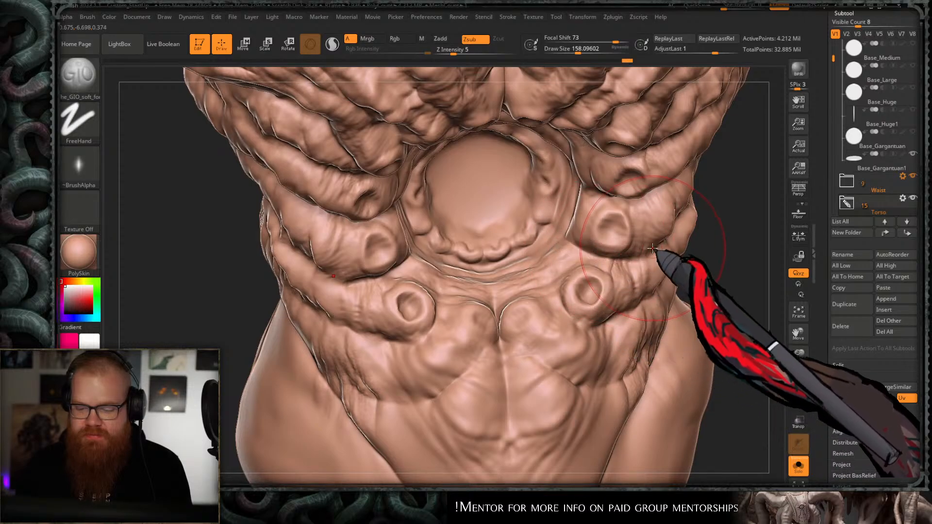
mouse_move(653, 249)
right_mouse_down()
mouse_move(728, 204)
mouse_move(567, 183)
right_mouse_up()
mouse_move(658, 181)
right_mouse_down()
mouse_move(728, 194)
mouse_move(670, 190)
mouse_move(684, 150)
mouse_move(672, 233)
mouse_move(589, 208)
mouse_move(676, 150)
mouse_move(630, 187)
right_mouse_up()
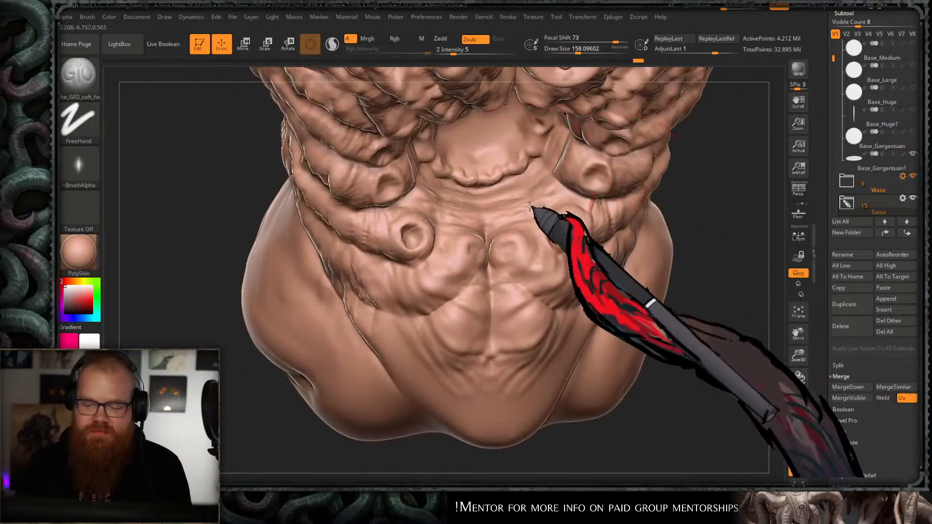
- Switch to the ClayBuildup brush and shape the belly mouth's middle side tube opening at a draw size of about 22, smoothing the result
mouse_move(545, 252)
right_mouse_down()
mouse_move(687, 194)
mouse_move(673, 234)
mouse_move(699, 202)
mouse_move(687, 194)
mouse_move(666, 229)
mouse_move(671, 191)
mouse_move(653, 212)
mouse_move(715, 231)
right_mouse_up()
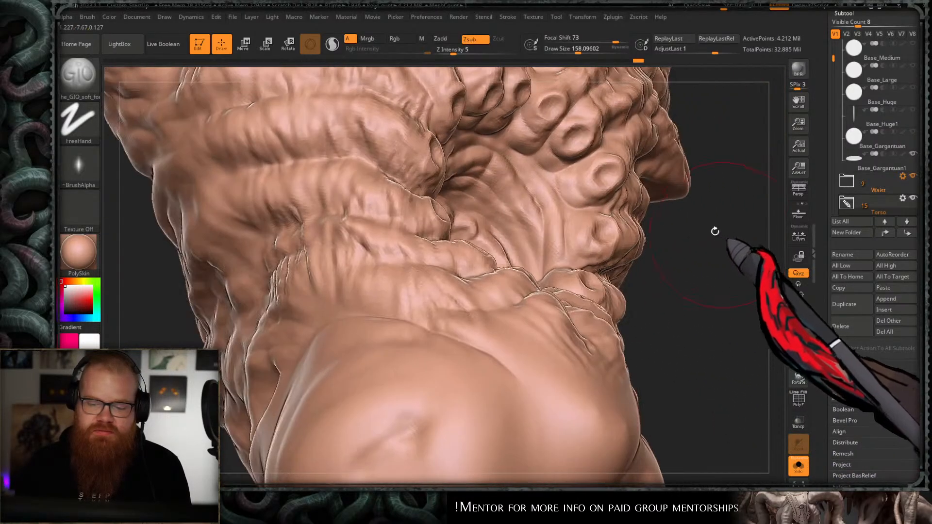
mouse_move(546, 182)
right_mouse_down()
mouse_move(699, 242)
mouse_move(687, 248)
mouse_move(635, 180)
mouse_move(649, 271)
mouse_move(595, 187)
mouse_move(670, 214)
mouse_move(571, 224)
mouse_move(578, 246)
right_mouse_up()
mouse_move(677, 101)
right_mouse_down("alt")
mouse_move(665, 163)
mouse_move(684, 191)
mouse_move(573, 228)
right_mouse_up("alt")
key("s")
left_click_drag(552, 227, 551, 227)
left_click_drag(568, 226, 577, 241, "shift")
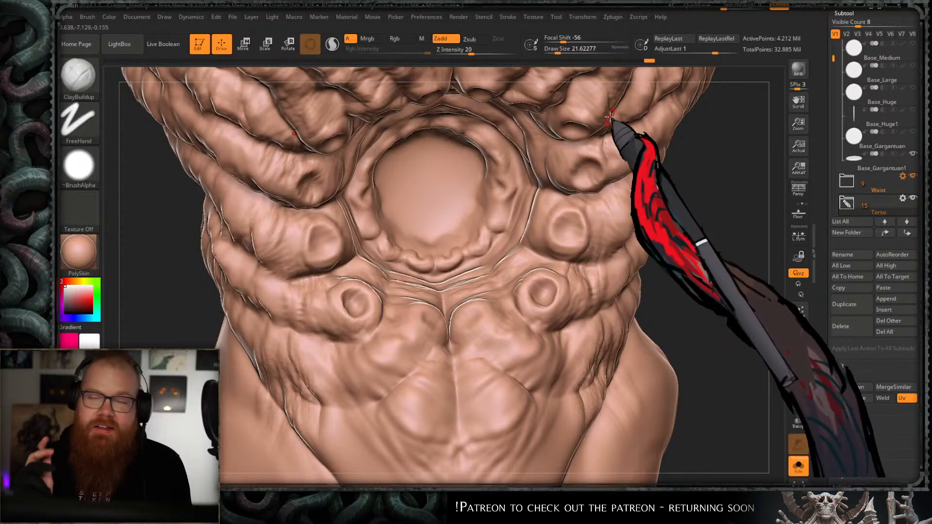
- Build up a rim around the middle side tube's opening at draw sizes of about 31 and 27, smoothing the edge
mouse_move(610, 116)
right_mouse_down("ctrl")
mouse_move(573, 208)
mouse_move(590, 220)
right_mouse_up("ctrl")
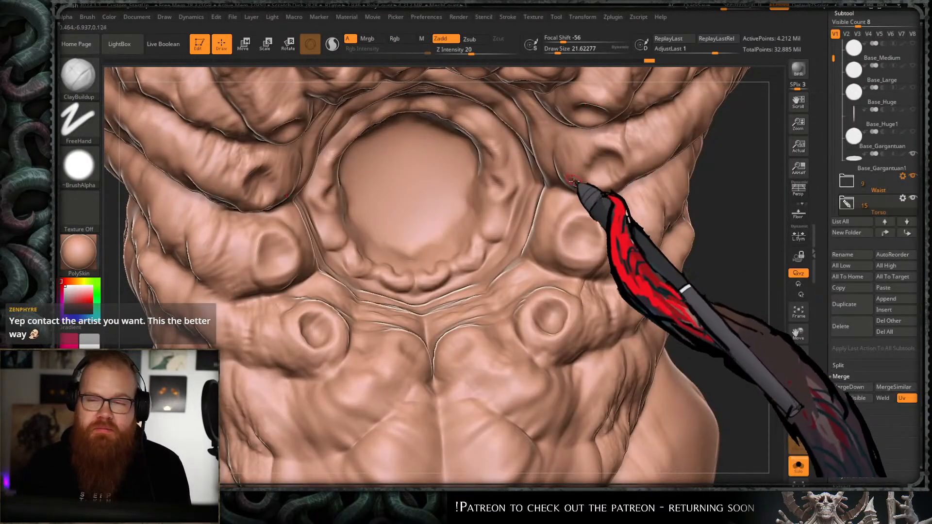
right_click_drag(574, 181, 593, 163, "alt")
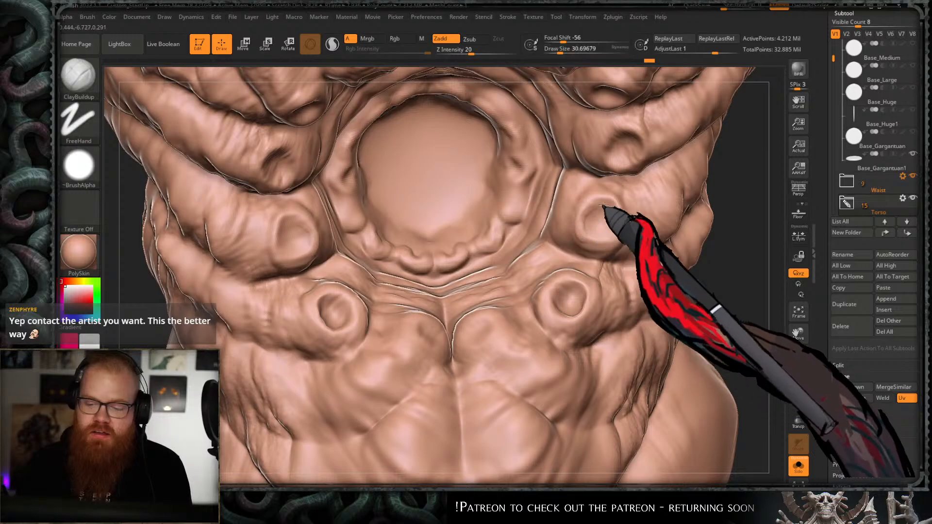
right_click_drag(716, 193, 680, 205, "alt")
left_click_drag(561, 223, 565, 233, "shift")
right_click_drag(639, 251, 563, 213)
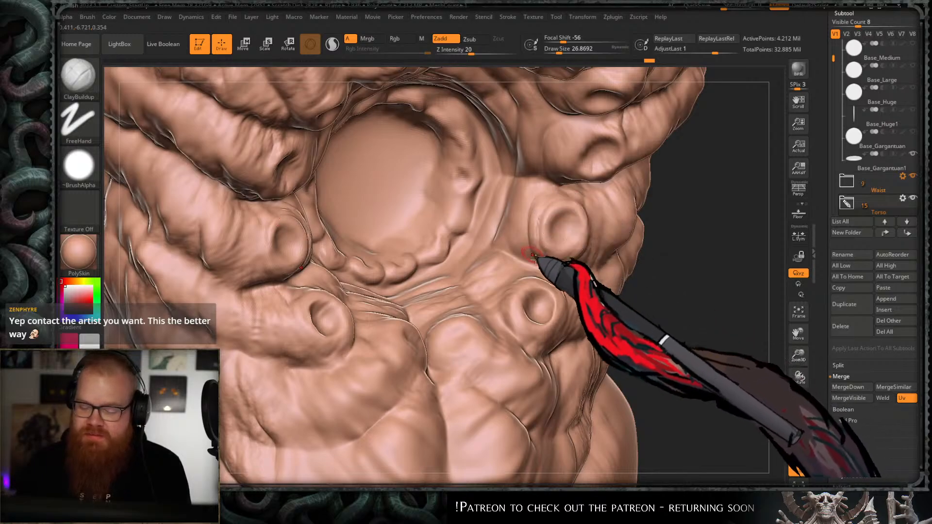
left_click_drag(554, 212, 550, 223, "shift")
- Sculpt rimmed openings into the belly mouth's upper side tubes with the ClayBuildup brush at a draw size of about 31, smoothing them
mouse_move(548, 200)
right_mouse_down()
mouse_move(645, 253)
mouse_move(582, 218)
mouse_move(624, 222)
mouse_move(589, 182)
mouse_move(605, 209)
mouse_move(592, 202)
mouse_move(670, 260)
mouse_move(583, 233)
mouse_move(551, 248)
mouse_move(643, 202)
right_mouse_up()
key("s")
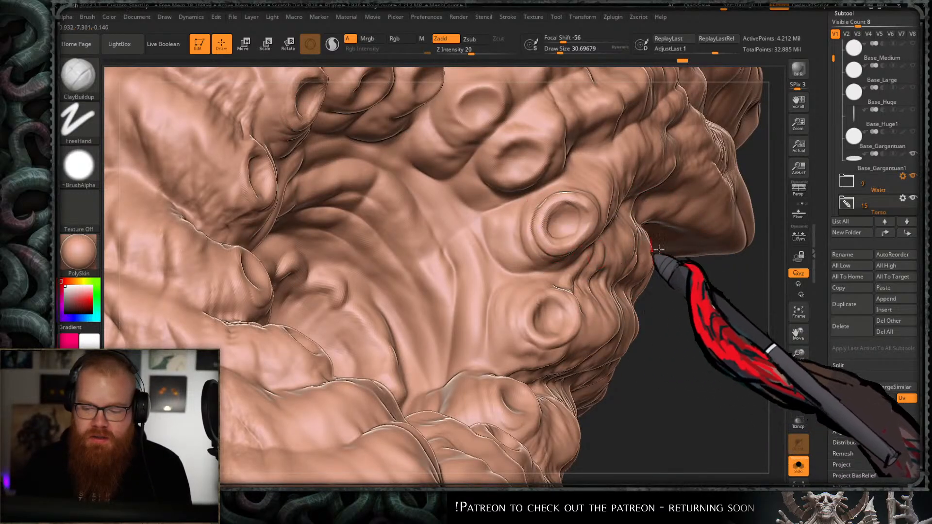
key("shift")
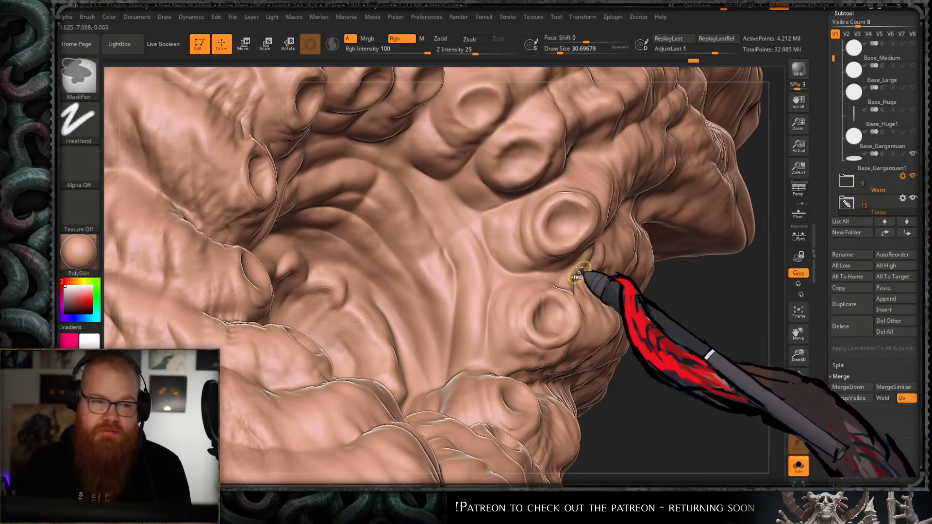
mouse_move(582, 271)
right_mouse_down()
mouse_move(589, 225)
mouse_move(655, 253)
mouse_move(645, 228)
mouse_move(658, 261)
mouse_move(554, 254)
mouse_move(552, 229)
right_mouse_up()
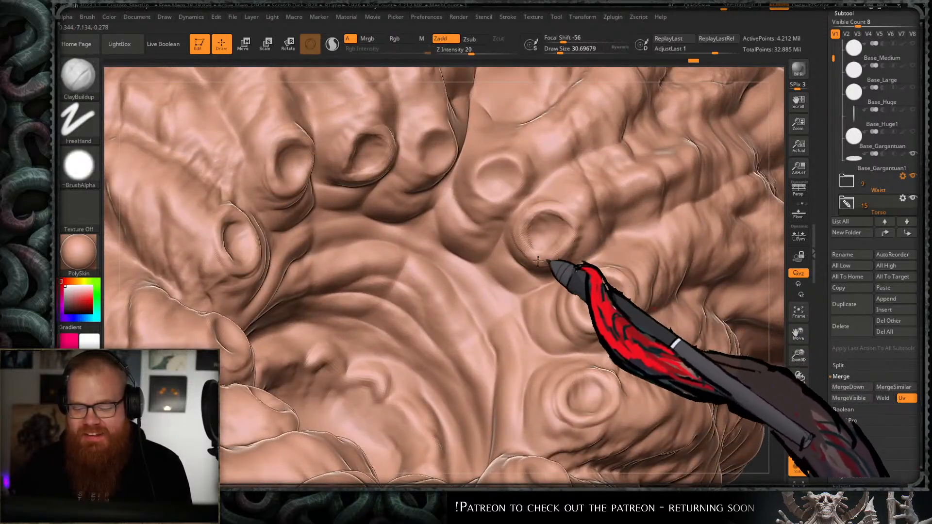
key("shift")
key("s")
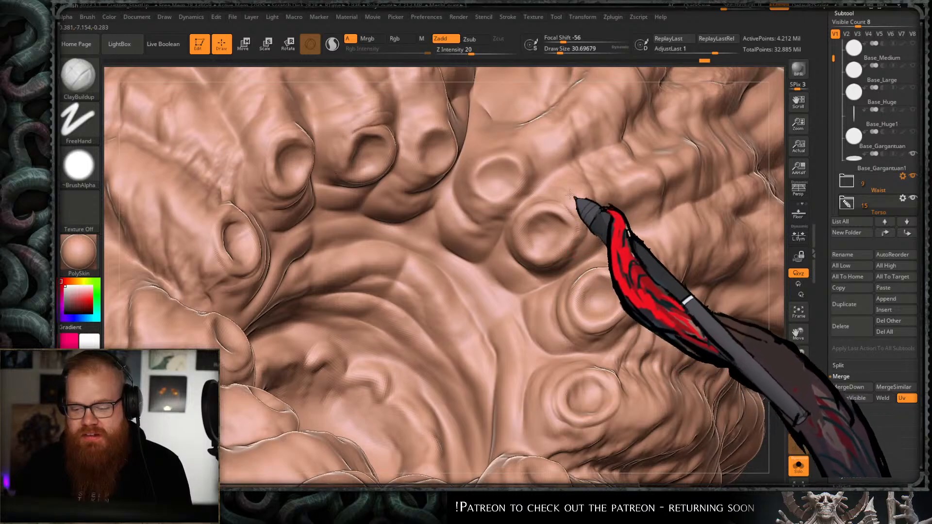
mouse_move(570, 208)
left_mouse_down("shift")
mouse_move(586, 191)
mouse_move(569, 195)
left_mouse_up("shift")
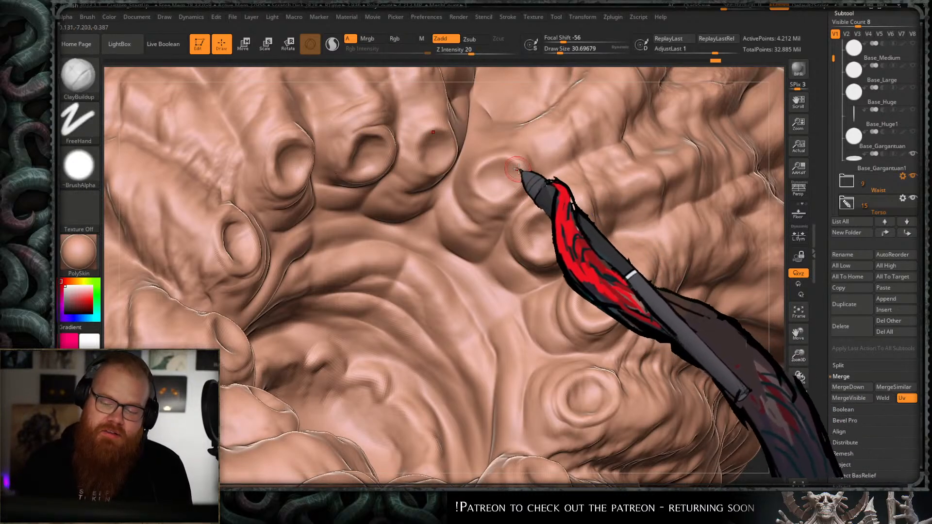
- Form and smooth the rims of the tubes directly above the belly mouth at a draw size of about 31
right_click_drag(502, 194, 518, 247, "alt")
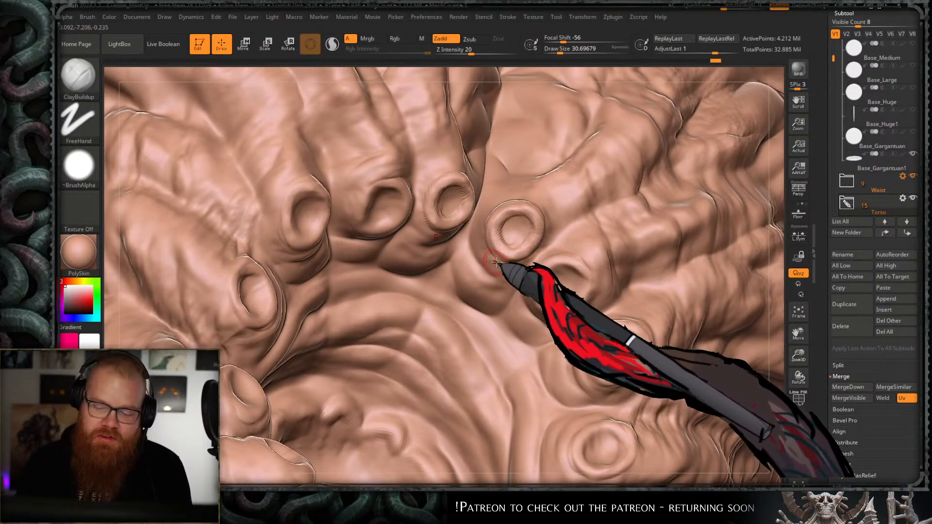
key("shift")
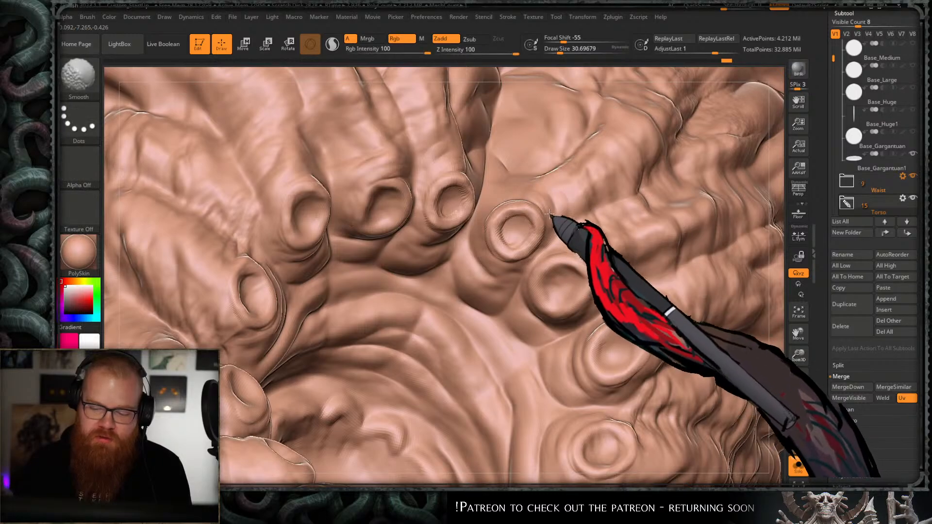
left_click_drag(498, 208, 522, 214, "shift")
- Smooth the openings and rims of the tubes beside the belly mouth at a draw size of about 31
mouse_move(557, 281)
right_mouse_down("ctrl")
mouse_move(620, 271)
mouse_move(572, 165)
right_mouse_up("ctrl")
mouse_move(635, 262)
right_mouse_down("alt")
mouse_move(626, 194)
mouse_move(576, 275)
mouse_move(485, 322)
mouse_move(595, 279)
right_mouse_up("alt")
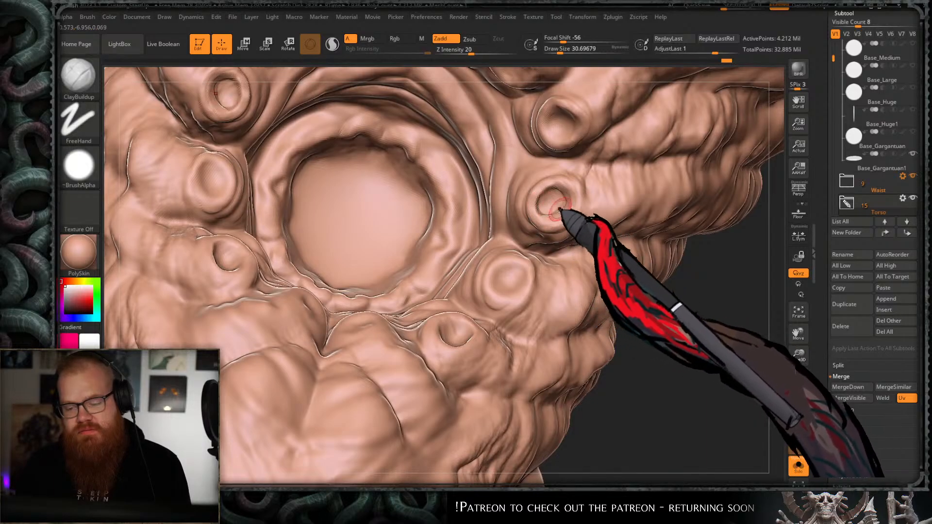
mouse_move(561, 209)
left_mouse_down("shift")
mouse_move(572, 202)
mouse_move(566, 213)
left_mouse_up("shift")
mouse_move(665, 297)
right_mouse_down("alt")
mouse_move(670, 254)
mouse_move(701, 260)
right_mouse_up("alt")
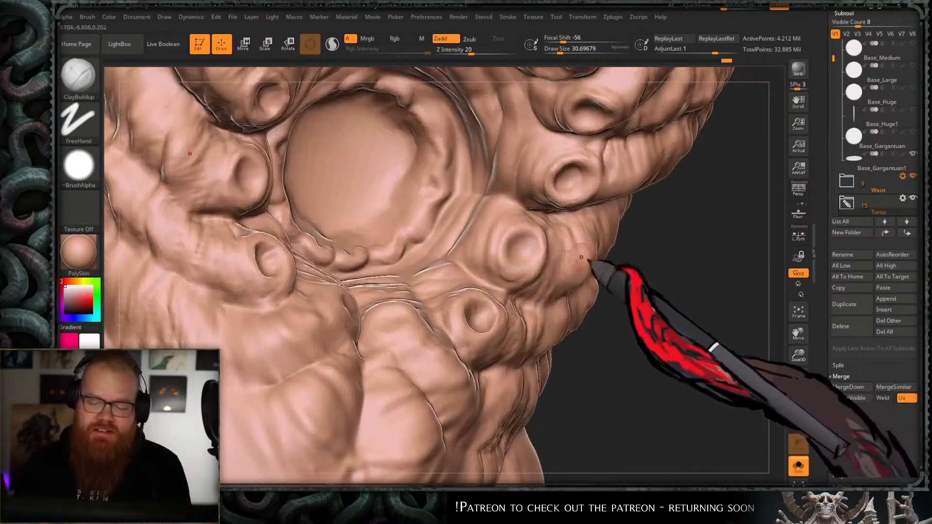
mouse_move(532, 274)
left_mouse_down("shift")
mouse_move(532, 256)
mouse_move(516, 250)
mouse_move(522, 260)
left_mouse_up("shift")
- Deepen the openings of the lowest side tubes below the belly mouth and smooth their rims
mouse_move(584, 300)
right_mouse_down("alt")
mouse_move(631, 248)
mouse_move(635, 281)
mouse_move(583, 299)
right_mouse_up("alt")
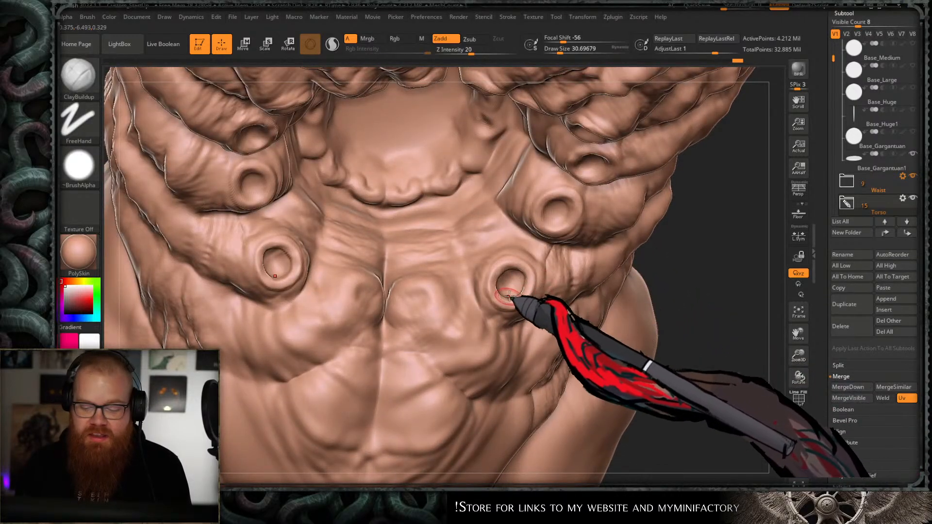
left_click_drag(511, 293, 514, 290, "shift")
right_click_drag(544, 277, 608, 230, "alt")
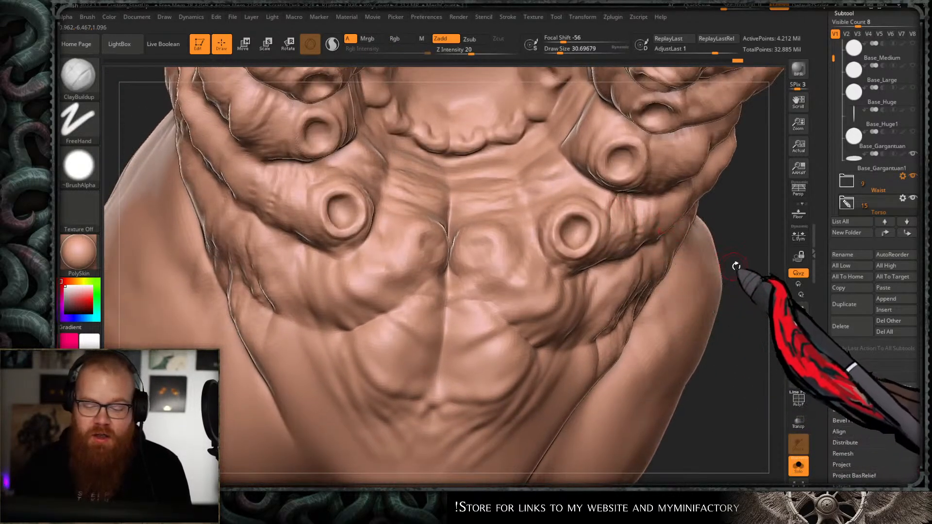
- Sculpt round rimmed openings into the lower belly's upper central lobes and smooth around them
right_click_drag(731, 266, 706, 270)
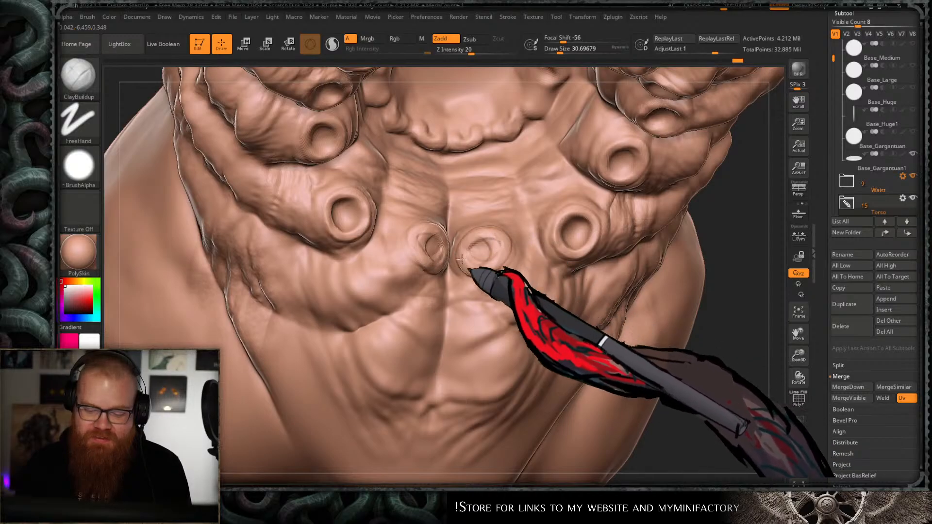
left_click_drag(487, 263, 473, 274, "shift")
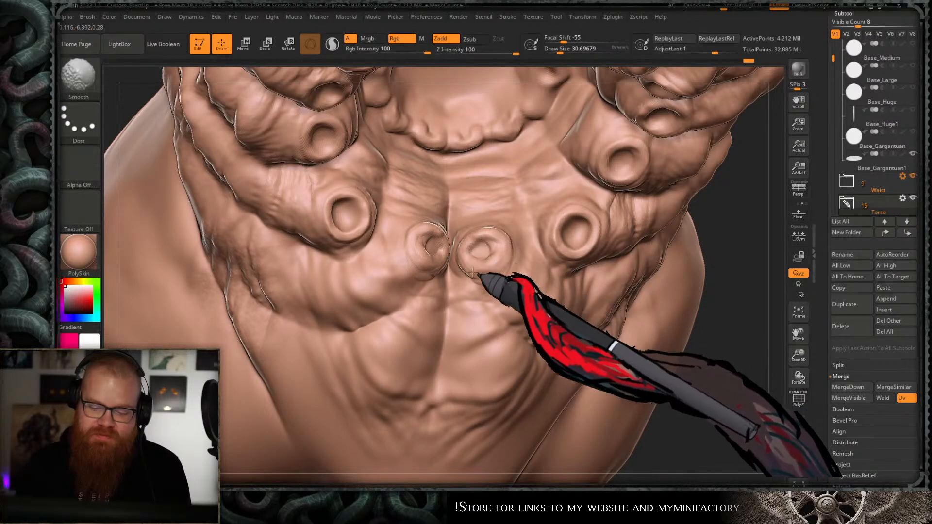
mouse_move(533, 308)
right_mouse_down()
mouse_move(643, 264)
mouse_move(686, 209)
mouse_move(686, 248)
right_mouse_up()
mouse_move(598, 302)
right_mouse_down("ctrl")
mouse_move(647, 254)
mouse_move(649, 219)
right_mouse_up("ctrl")
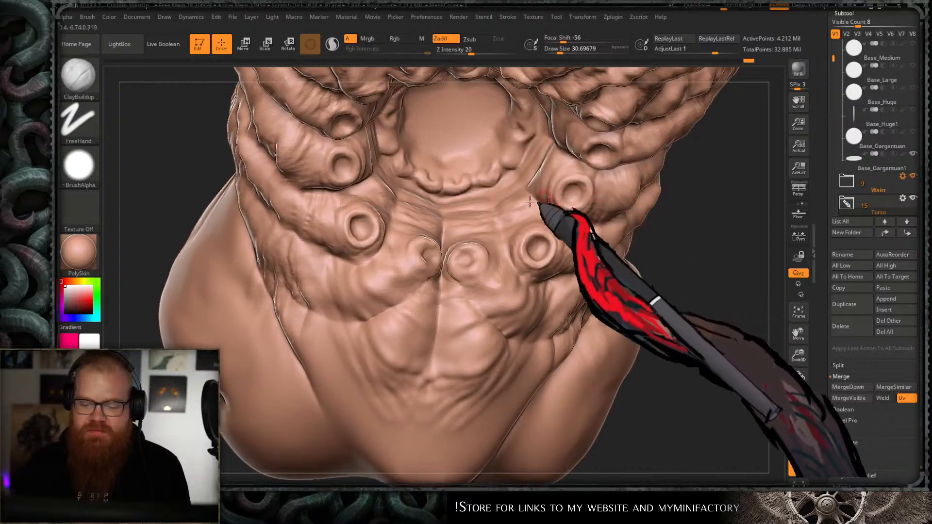
- Turn off Solo mode to show the other subtools around the torso and check the spikes in the belly tubes
mouse_move(521, 208)
right_mouse_down("alt")
mouse_move(541, 254)
mouse_move(520, 246)
mouse_move(539, 200)
right_mouse_up("alt")
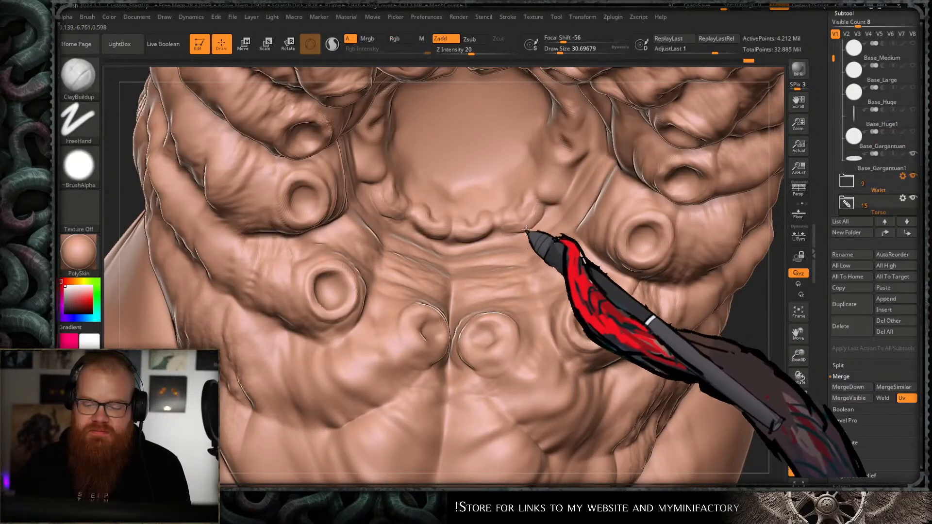
key("ctrl")
mouse_move(578, 329)
right_mouse_down("ctrl")
mouse_move(674, 256)
mouse_move(654, 235)
right_mouse_up("ctrl")
left_click_drag(656, 241, 656, 230)
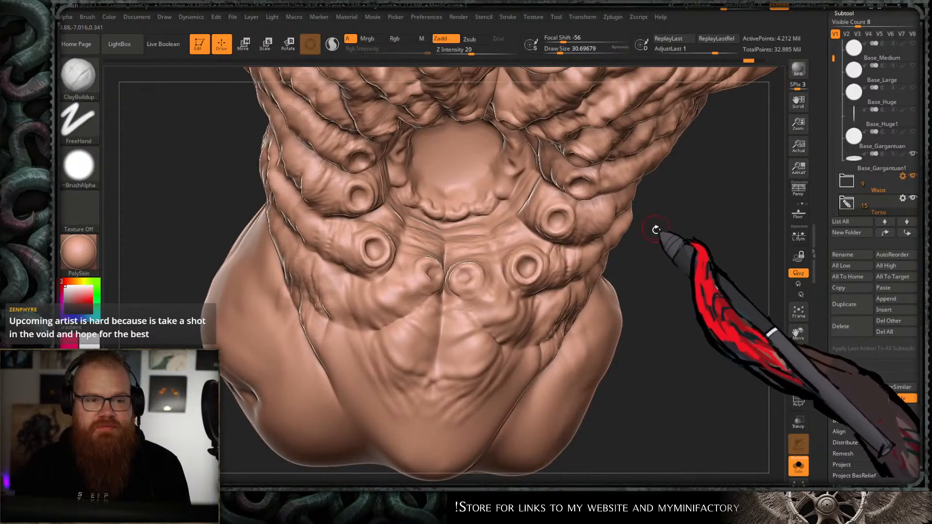
left_click(792, 469)
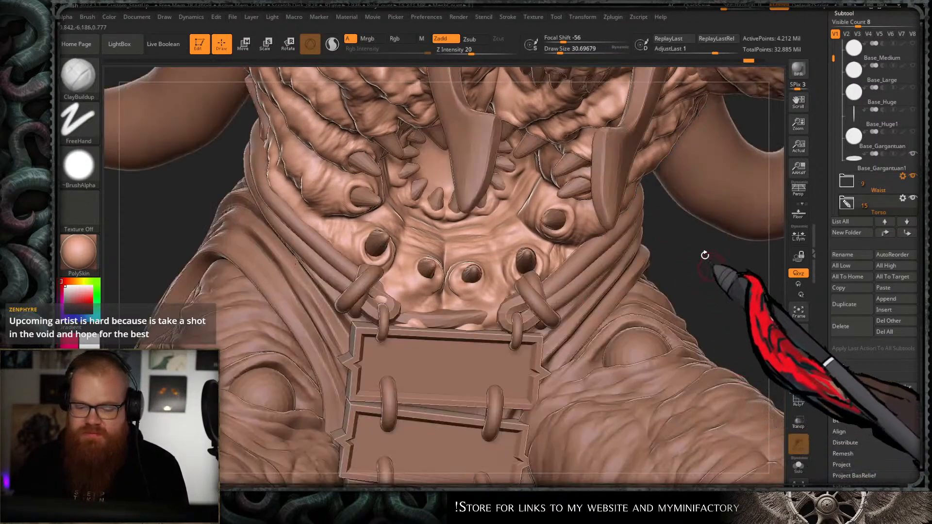
right_click_drag(703, 253, 646, 310, "ctrl")
left_click_drag(727, 226, 701, 242)
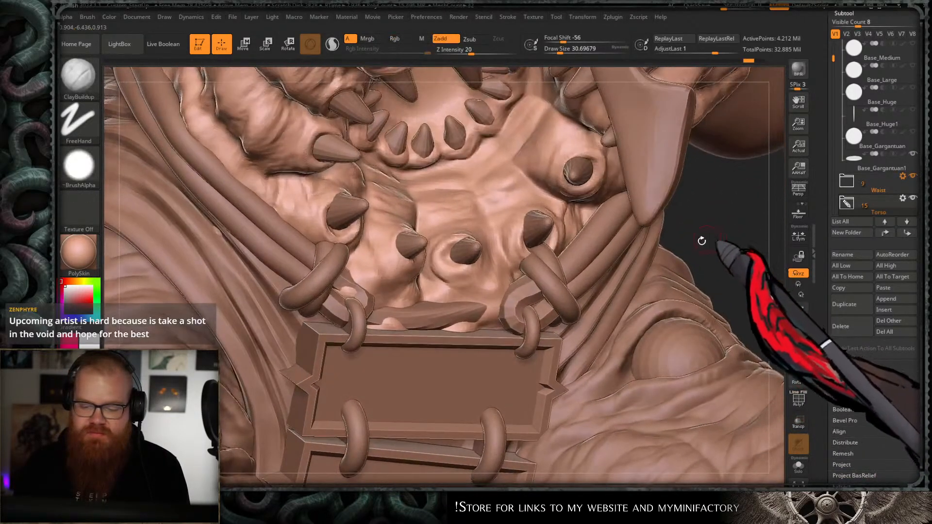
- Switch to the SH_CometLord brush and adjust the lower belly tubes around their spikes at draw sizes of about 128 and 74
key("2")
key("s")
mouse_move(542, 253)
left_mouse_down()
mouse_move(554, 255)
mouse_move(540, 226)
left_mouse_up()
mouse_move(743, 222)
left_mouse_down()
mouse_move(714, 219)
mouse_move(711, 243)
left_mouse_up()
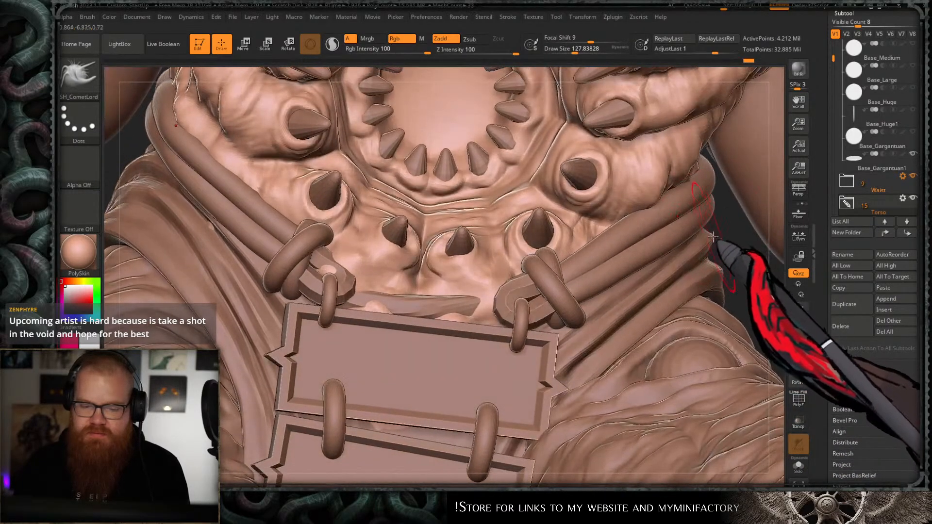
mouse_move(710, 243)
right_mouse_down("ctrl")
mouse_move(688, 180)
mouse_move(647, 212)
mouse_move(641, 252)
right_mouse_up("ctrl")
key("s")
left_click_drag(637, 187, 630, 191)
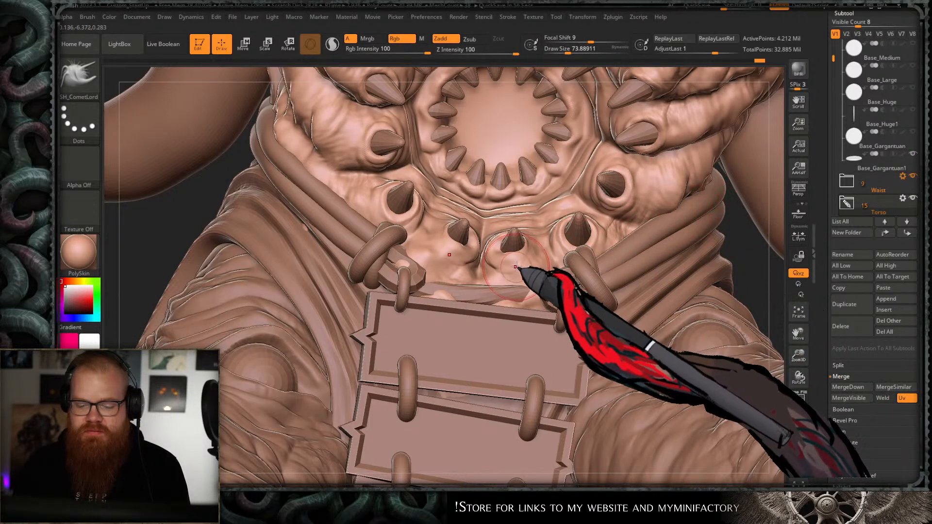
- Fit the central lobe tubes' rims around their spikes at draw sizes of about 65 and 46
right_click_drag(749, 266, 628, 268)
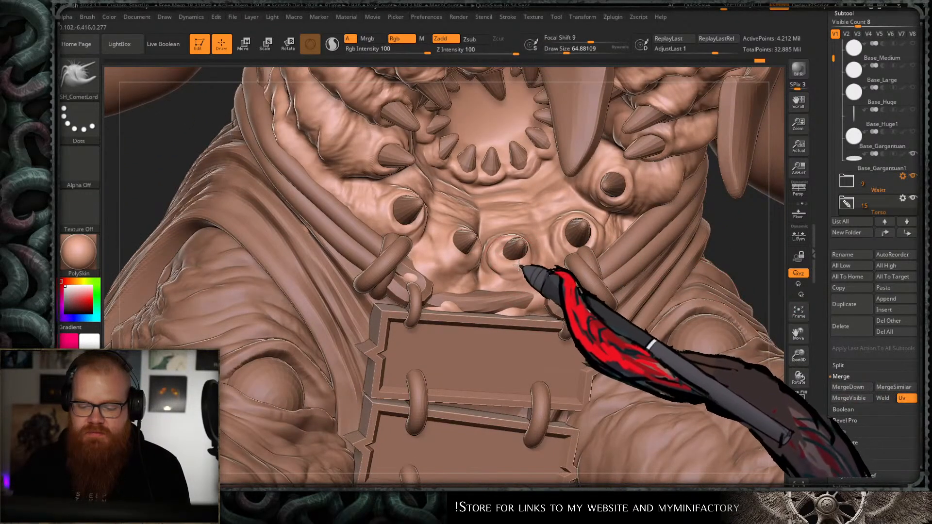
key("s")
left_click_drag(504, 254, 506, 256)
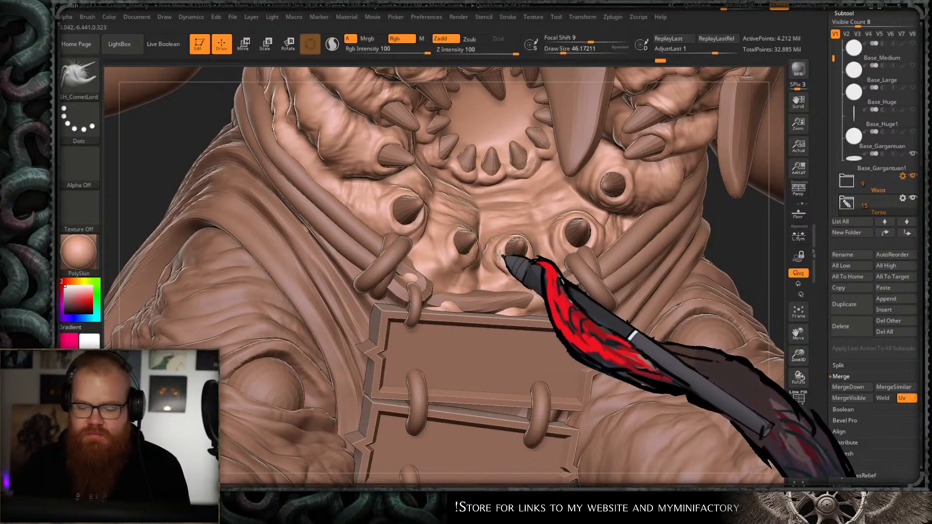
- Pull the upper tube rims around their spikes with the SH_CometLord brush at draw sizes of about 80 and 77
mouse_move(513, 278)
right_mouse_down()
mouse_move(566, 264)
mouse_move(649, 277)
mouse_move(664, 321)
mouse_move(653, 284)
mouse_move(680, 250)
mouse_move(682, 152)
right_mouse_up()
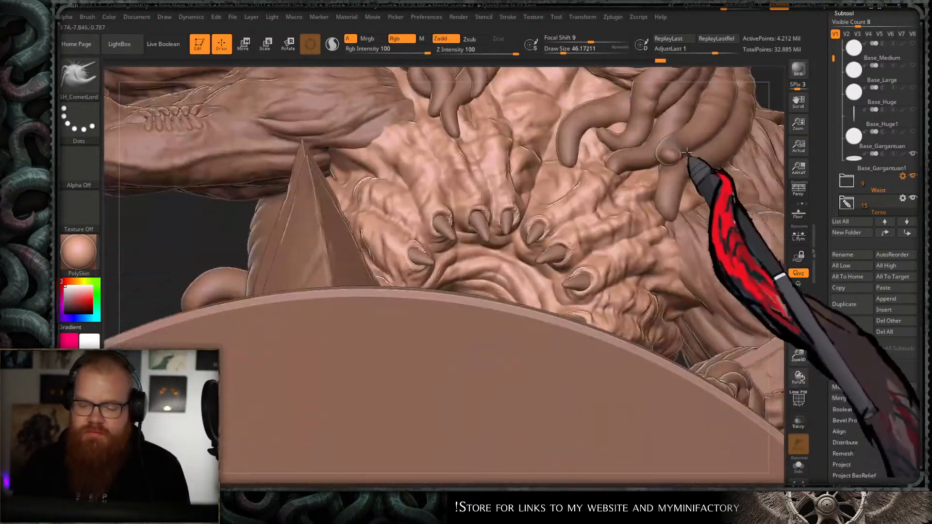
key("ctrl")
right_click_drag(562, 251, 529, 214, "ctrl")
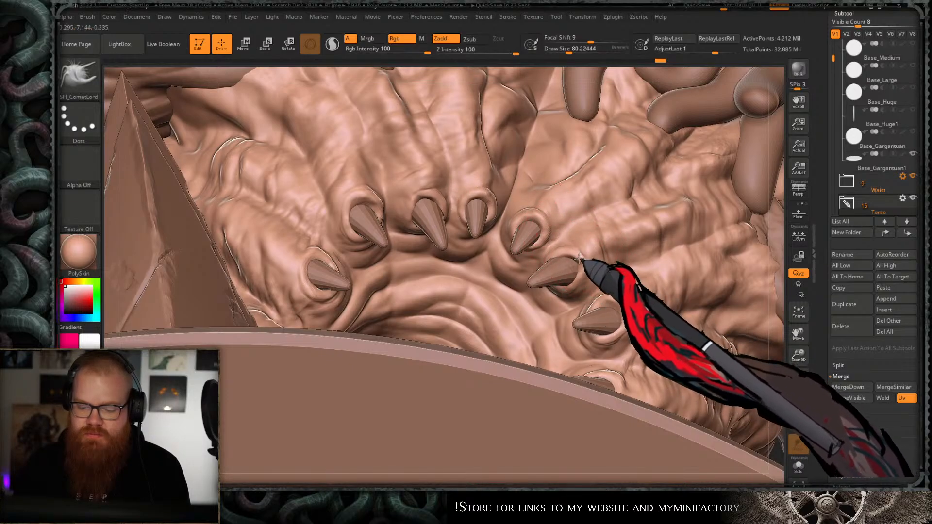
right_click_drag(638, 305, 593, 252, "alt")
left_click_drag(593, 249, 582, 247)
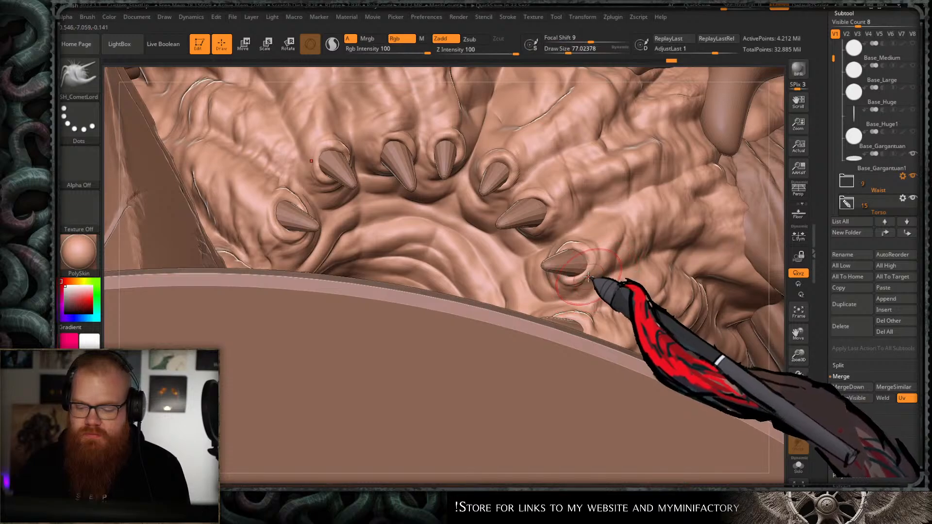
- Select the Standard brush, give it a mottled skin-texture alpha and set its draw size to about 202
mouse_move(777, 215)
left_mouse_down()
mouse_move(774, 229)
mouse_move(750, 187)
mouse_move(607, 282)
mouse_move(486, 252)
left_mouse_up()
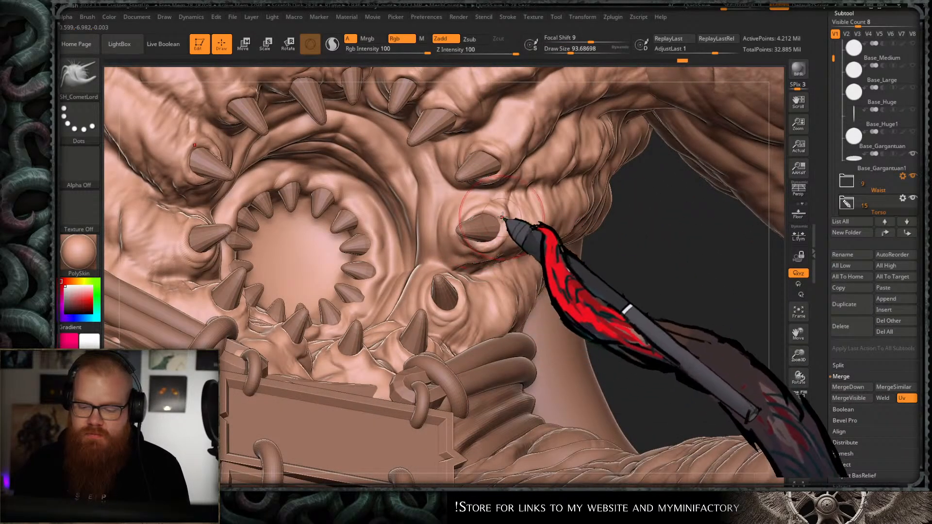
left_click_drag(585, 283, 628, 314, "alt")
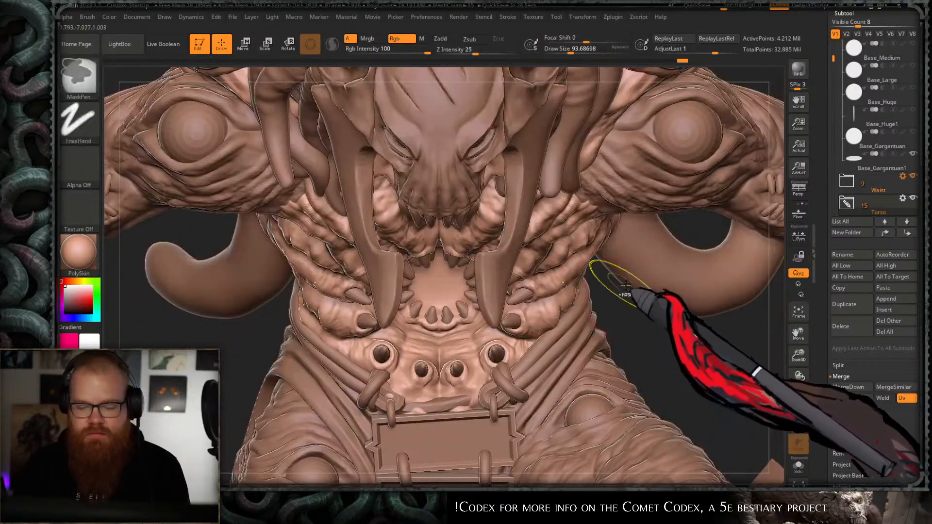
mouse_move(626, 285)
right_mouse_down("ctrl")
mouse_move(605, 322)
mouse_move(610, 275)
mouse_move(604, 315)
right_mouse_up("ctrl")
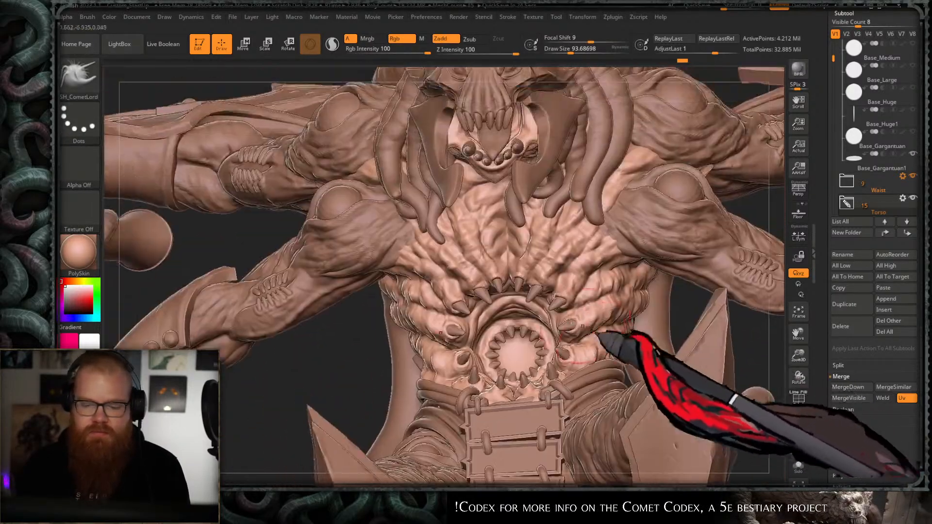
mouse_move(500, 339)
right_mouse_down("ctrl")
mouse_move(503, 277)
mouse_move(486, 320)
right_mouse_up("ctrl")
key("b")
key("s")
key("t")
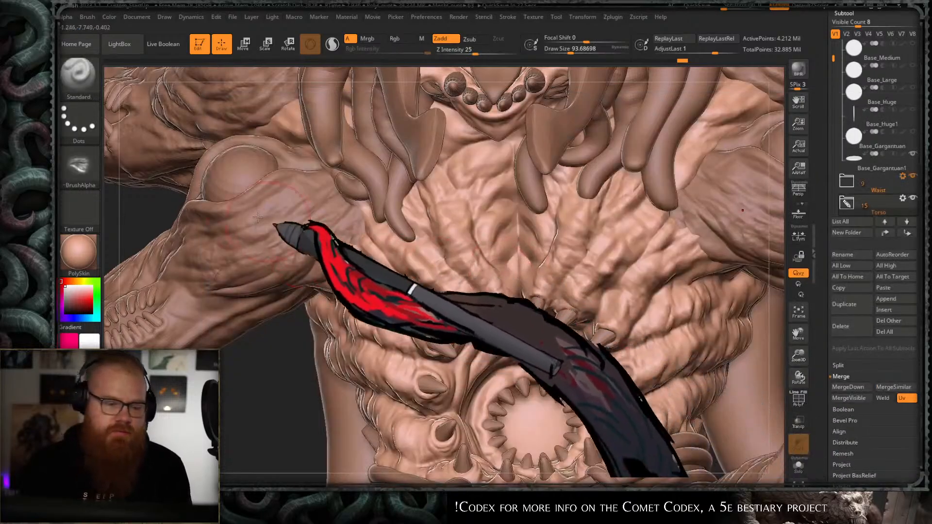
left_click(77, 166)
left_click(533, 174)
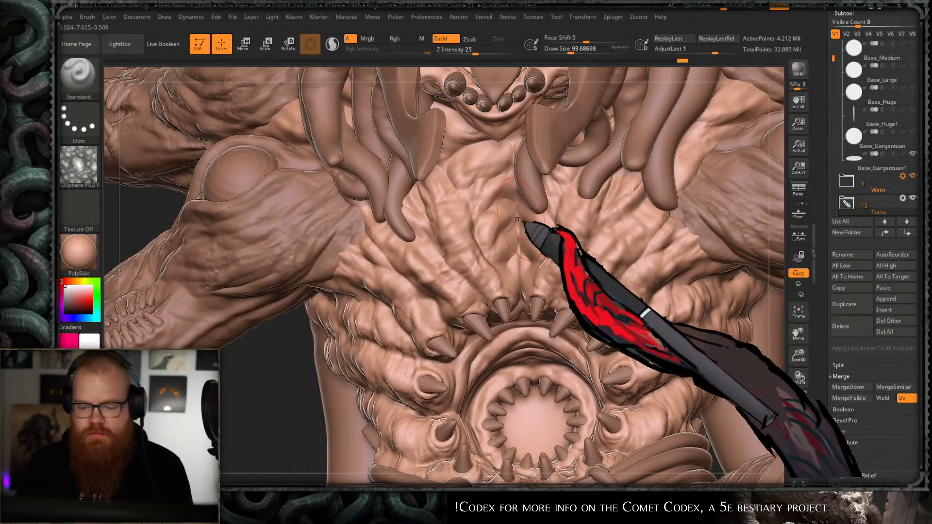
key("s")
left_click_drag(522, 227, 559, 227)
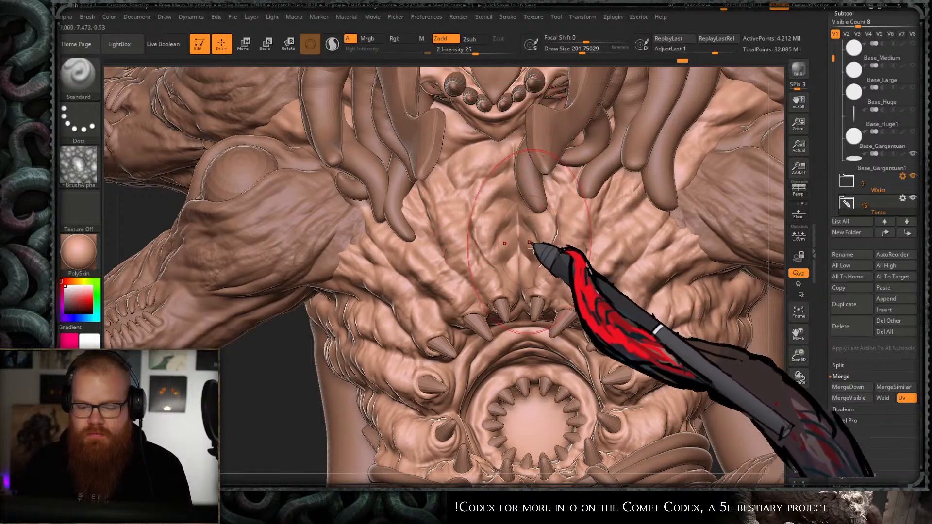
- Apply the skin texture to the chest folds beside the lower arm with a smaller brush and smooth the strokes
key("f")
mouse_move(686, 183)
left_mouse_down()
mouse_move(661, 197)
mouse_move(641, 275)
mouse_move(520, 191)
mouse_move(524, 258)
left_mouse_up()
key("s")
left_click_drag(476, 189, 466, 188)
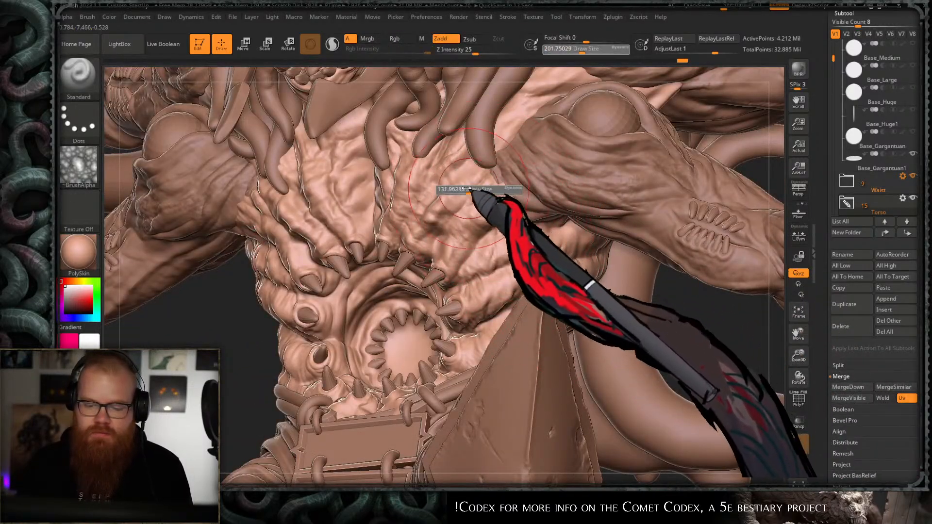
key("shift")
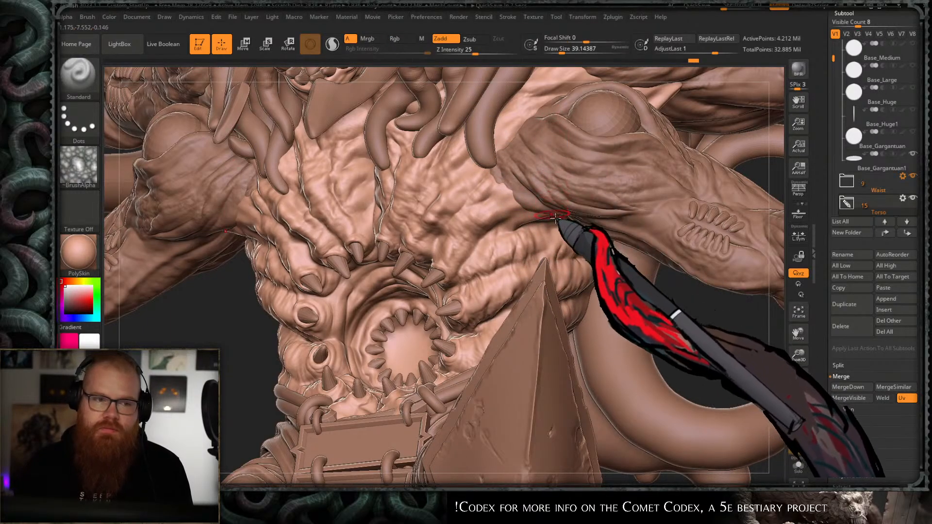
- Shape the torso folds around the lower shoulder with the subtractive GIO soft brush, reducing its draw size to about 51
key("b")
left_click(821, 434)
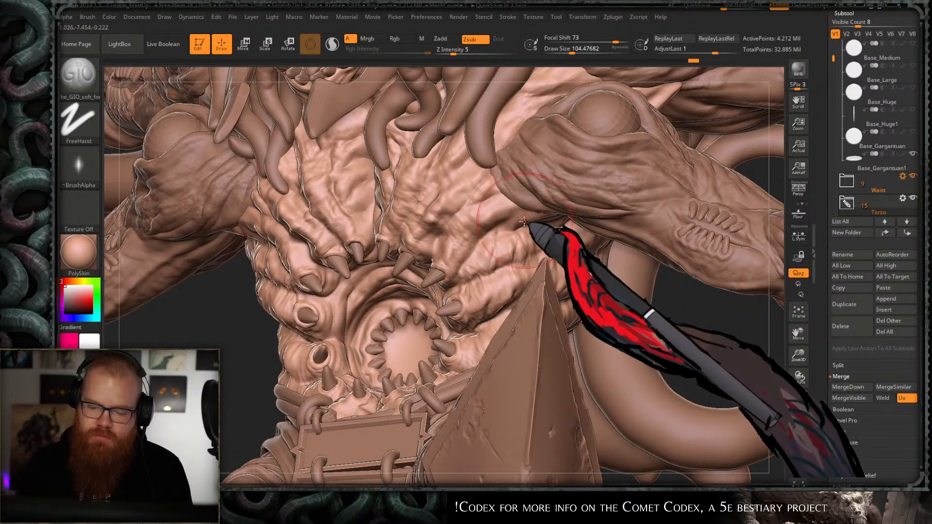
right_click_drag(524, 221, 572, 167, "ctrl")
mouse_move(421, 311)
right_mouse_down()
mouse_move(407, 333)
mouse_move(395, 296)
mouse_move(545, 272)
right_mouse_up()
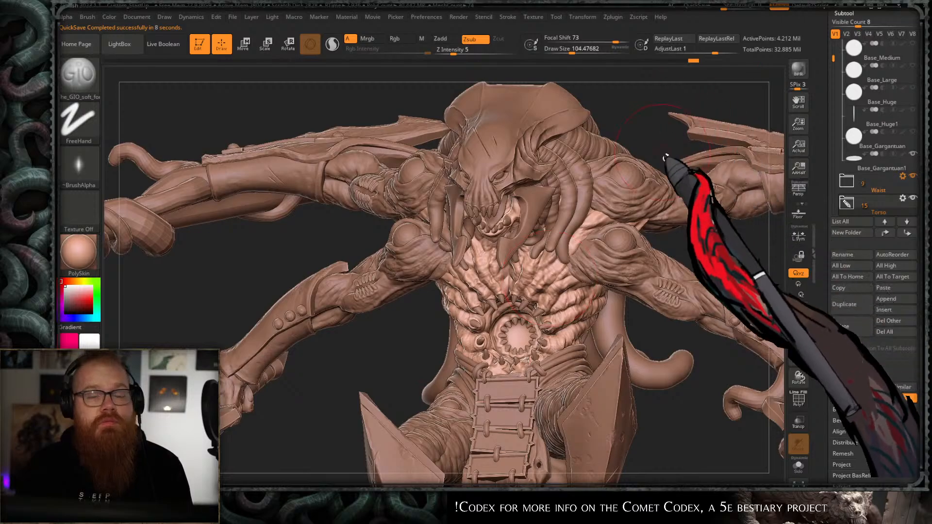
mouse_move(699, 230)
right_mouse_down()
mouse_move(582, 234)
mouse_move(656, 215)
mouse_move(776, 212)
mouse_move(564, 210)
right_mouse_up()
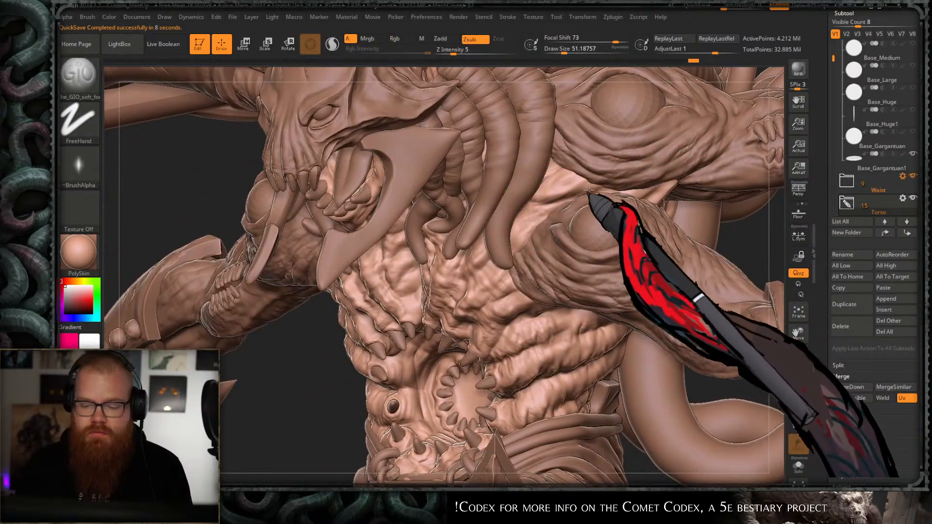
mouse_move(638, 229)
right_mouse_down("ctrl")
mouse_move(760, 200)
mouse_move(687, 178)
mouse_move(692, 187)
mouse_move(678, 188)
mouse_move(707, 183)
mouse_move(682, 213)
mouse_move(558, 210)
mouse_move(704, 291)
mouse_move(816, 262)
mouse_move(713, 202)
mouse_move(692, 211)
right_mouse_up("ctrl")
key("shift")
mouse_move(644, 252)
right_mouse_down("ctrl")
mouse_move(582, 252)
mouse_move(631, 213)
mouse_move(616, 228)
mouse_move(604, 209)
mouse_move(636, 226)
mouse_move(691, 182)
mouse_move(705, 207)
right_mouse_up("ctrl")
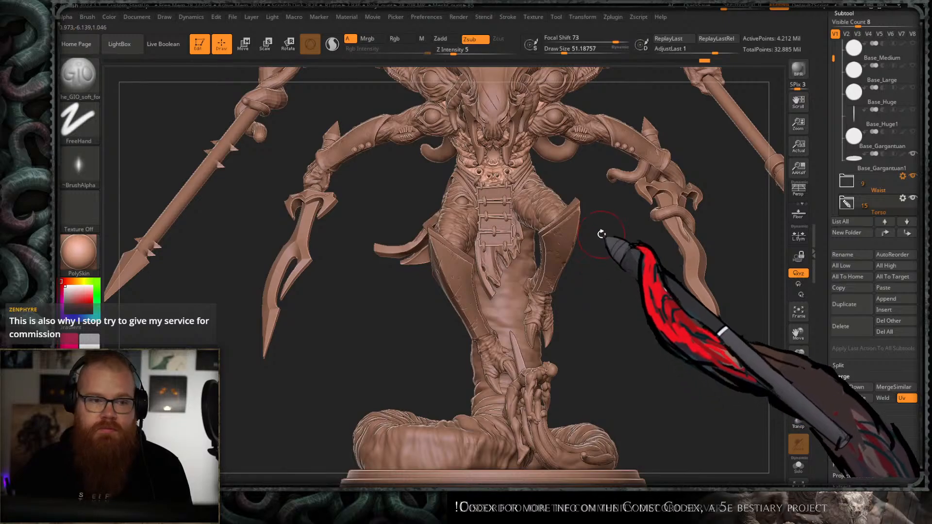
- Make the head tentacles the active subtool and isolate the central tentacle, checking it alone before showing the figure again
mouse_move(602, 232)
left_mouse_down()
mouse_move(609, 202)
mouse_move(606, 235)
left_mouse_up()
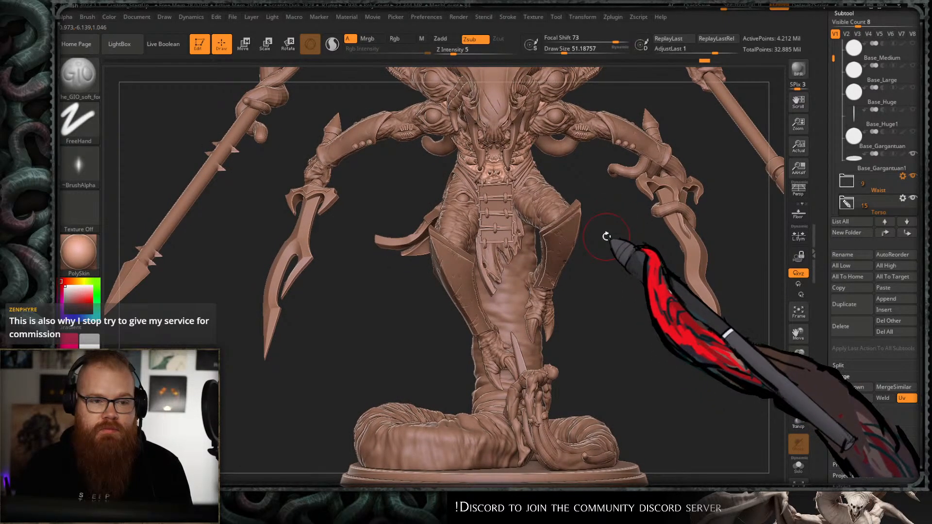
mouse_move(601, 219)
left_mouse_down()
mouse_move(597, 252)
mouse_move(604, 204)
mouse_move(600, 261)
mouse_move(577, 174)
left_mouse_up()
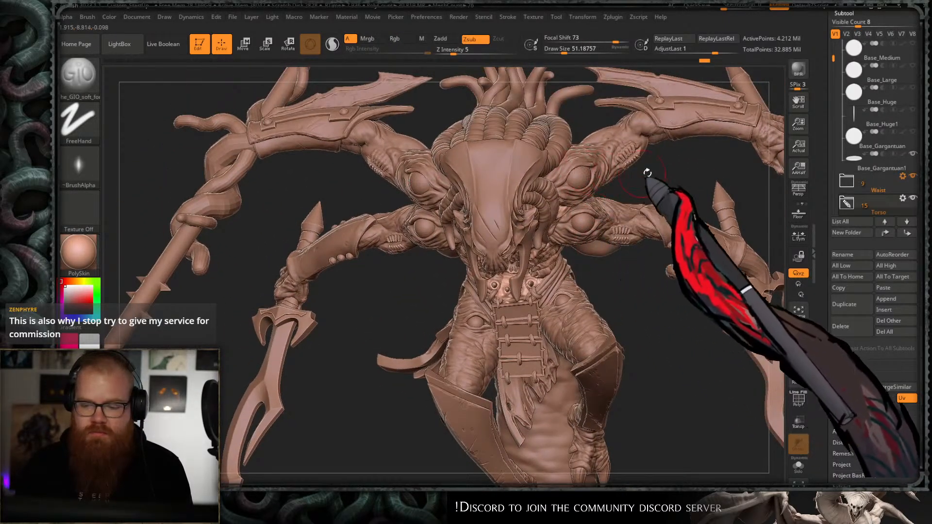
mouse_move(647, 172)
left_mouse_down()
mouse_move(663, 194)
mouse_move(673, 187)
mouse_move(653, 234)
left_mouse_up()
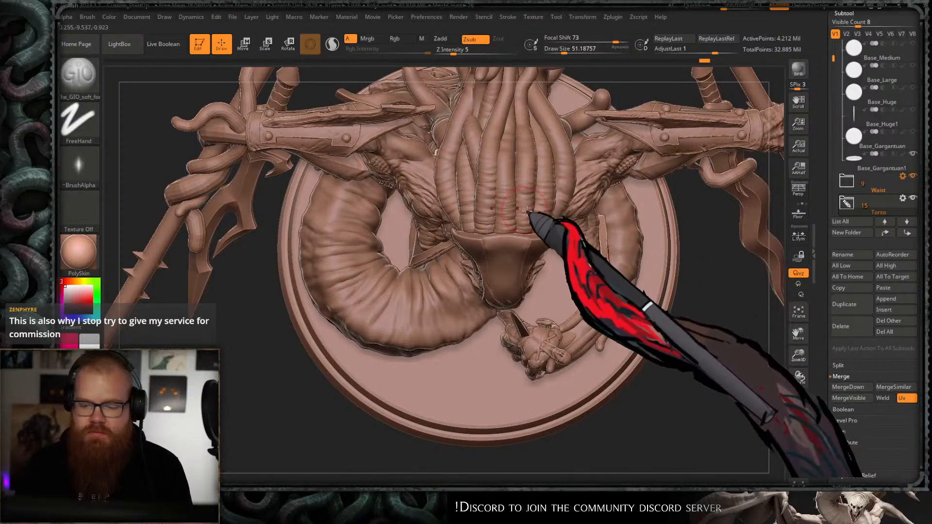
left_click(507, 225, "alt")
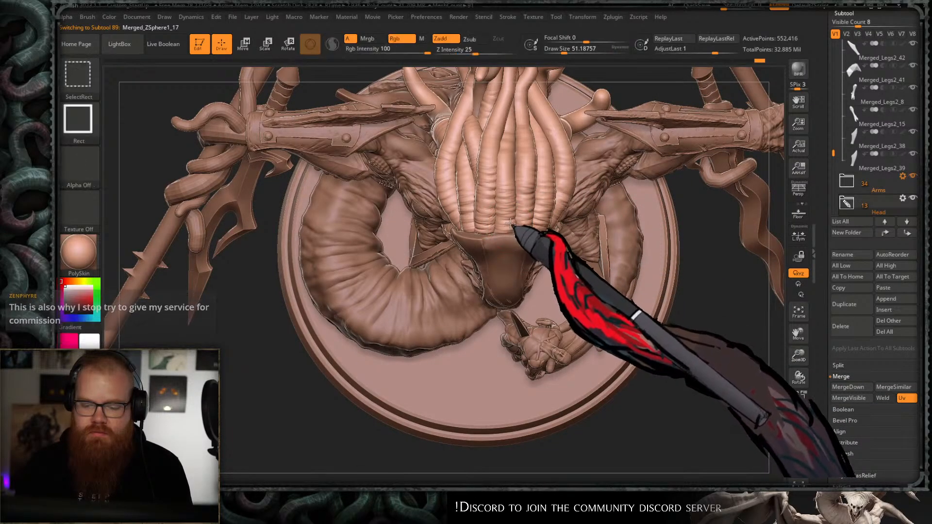
left_click(510, 228, "ctrl+shift")
mouse_move(511, 228)
right_mouse_down("ctrl")
mouse_move(536, 282)
mouse_move(527, 218)
right_mouse_up("ctrl")
mouse_move(527, 218)
right_mouse_down("alt")
mouse_move(539, 329)
mouse_move(564, 280)
right_mouse_up("alt")
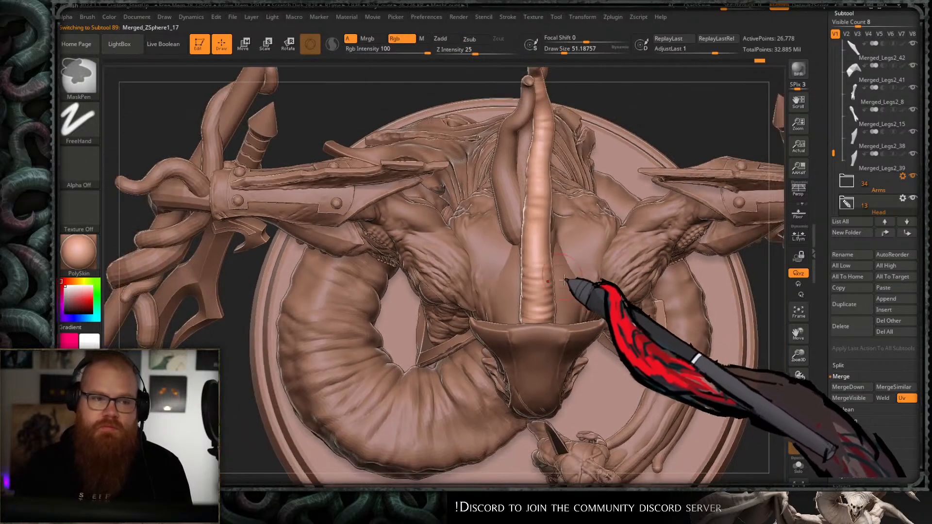
left_click(799, 472)
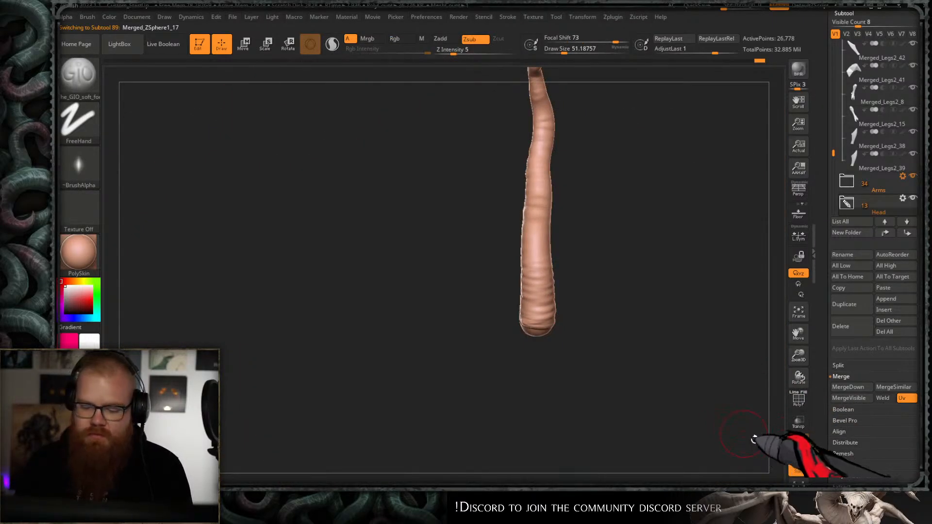
left_click(798, 467)
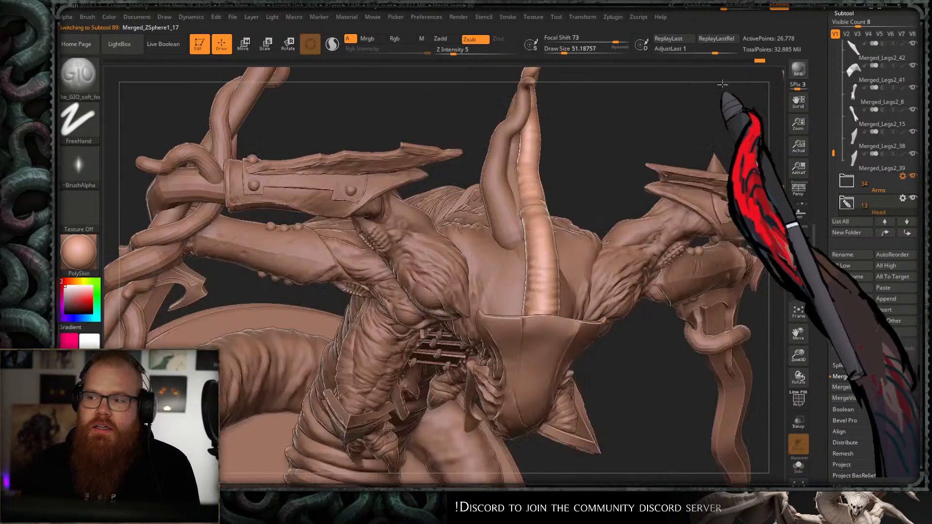
- Build up ring-shaped ridges across the tentacle near the head crest with ClayBuildup at draw size 39 and smooth them
left_click_drag(723, 84, 655, 181)
right_click_drag(655, 181, 473, 266)
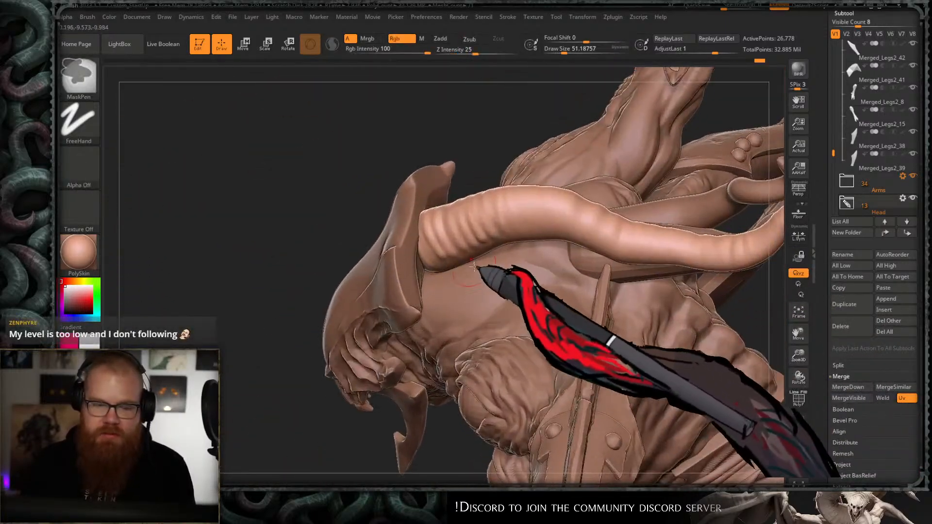
right_click_drag(474, 222, 310, 427)
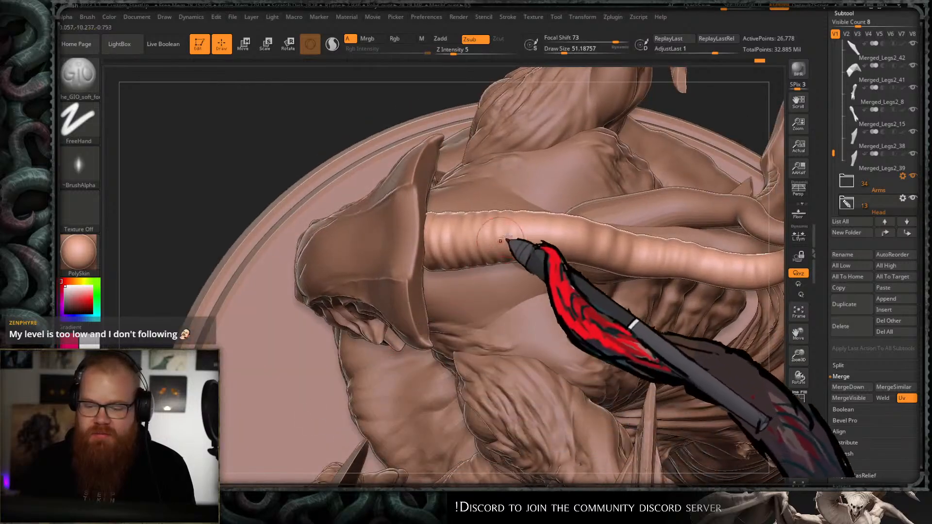
right_click_drag(537, 233, 596, 200, "ctrl")
right_click_drag(780, 177, 513, 235)
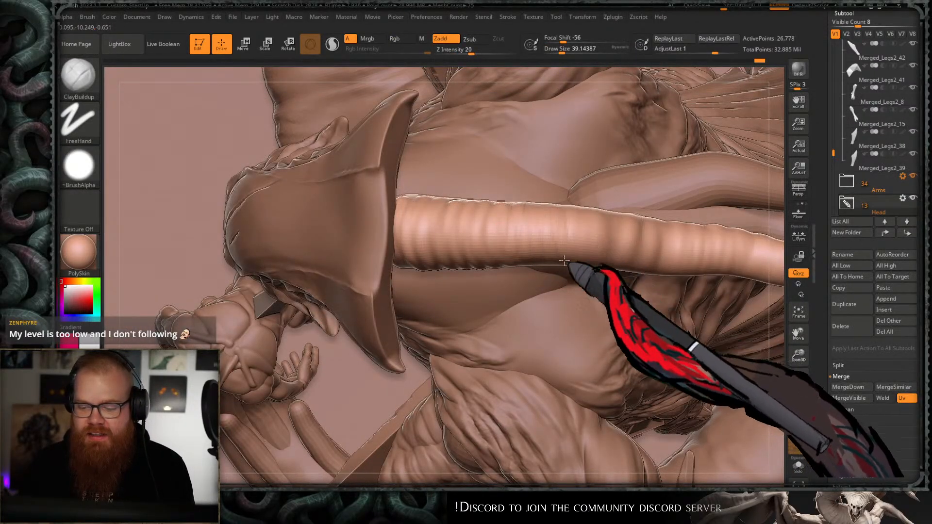
key("shift")
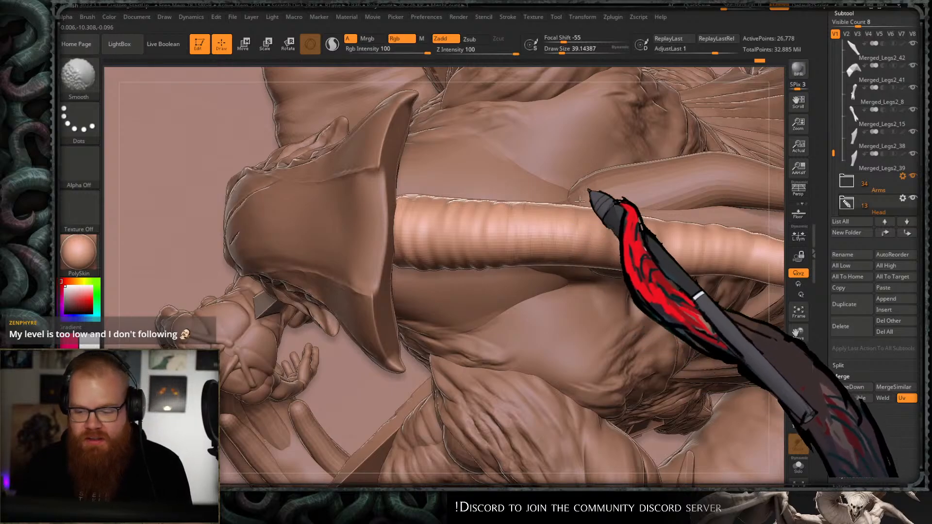
- Reduce the draw size to about 35 and carry the ring ridges over the top and side of the tentacle's first bend
key("s")
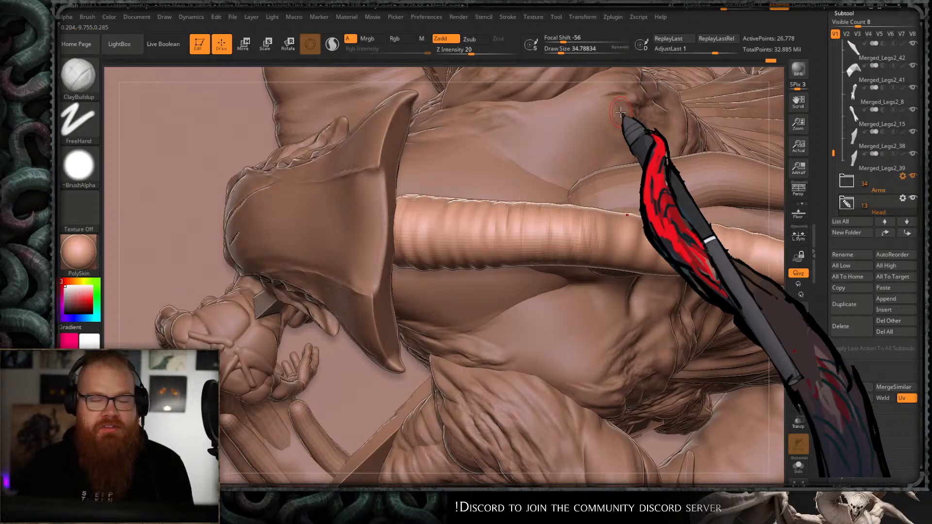
mouse_move(776, 150)
left_mouse_down()
mouse_move(793, 172)
mouse_move(750, 206)
mouse_move(547, 222)
mouse_move(589, 211)
left_mouse_up()
mouse_move(573, 221)
right_mouse_down()
mouse_move(467, 277)
mouse_move(386, 338)
mouse_move(423, 276)
mouse_move(561, 274)
right_mouse_up()
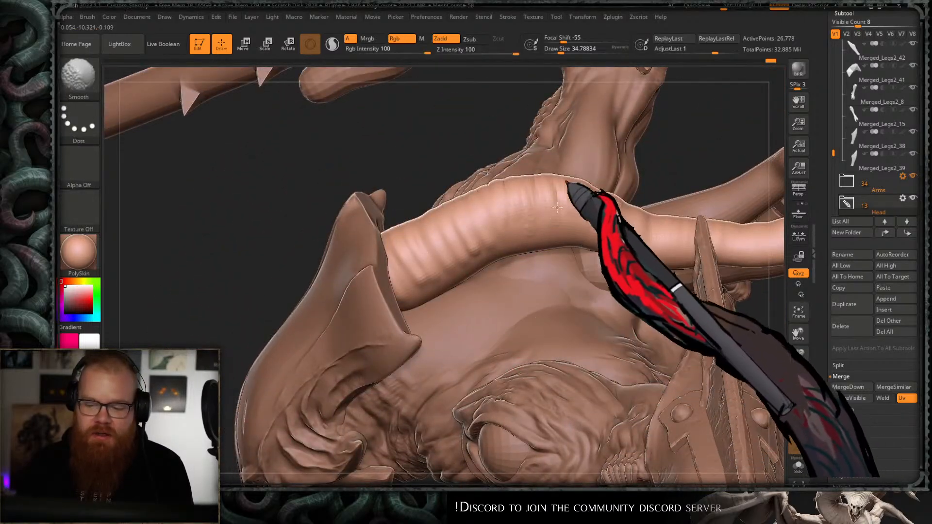
left_click_drag(680, 121, 674, 95)
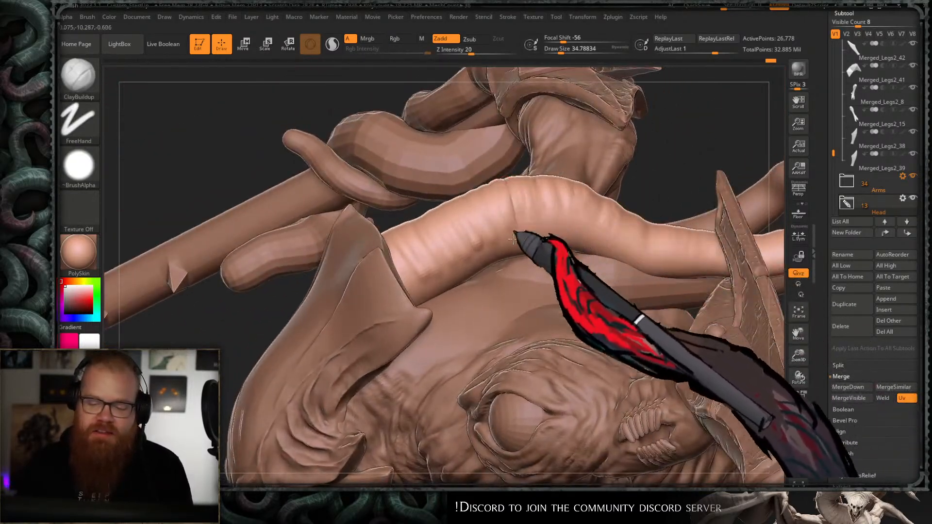
right_click_drag(579, 203, 513, 275)
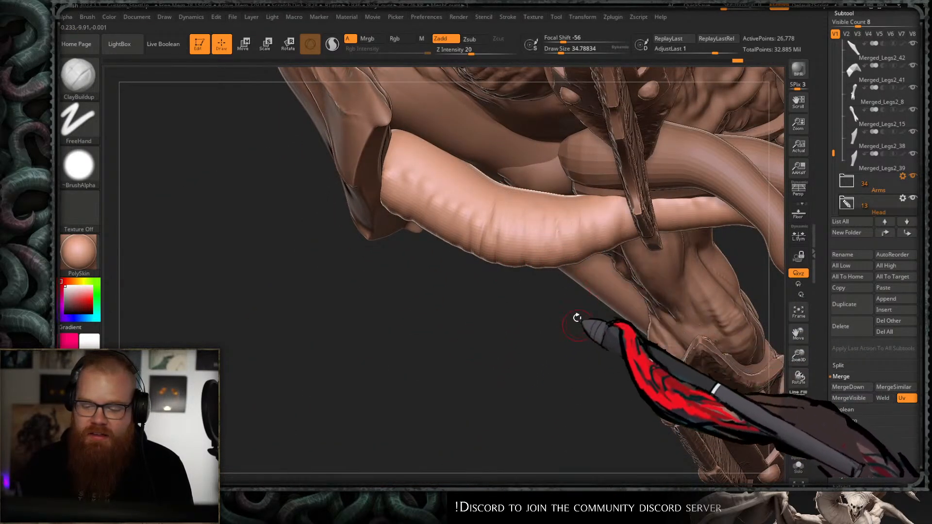
- Sculpt and smooth the ring ridges around the underside and outer curve of the tentacle's bend
mouse_move(578, 317)
right_mouse_down()
mouse_move(589, 274)
mouse_move(481, 210)
mouse_move(532, 249)
mouse_move(453, 327)
mouse_move(495, 285)
mouse_move(555, 194)
mouse_move(601, 178)
mouse_move(505, 245)
right_mouse_up()
key("shift")
key("s")
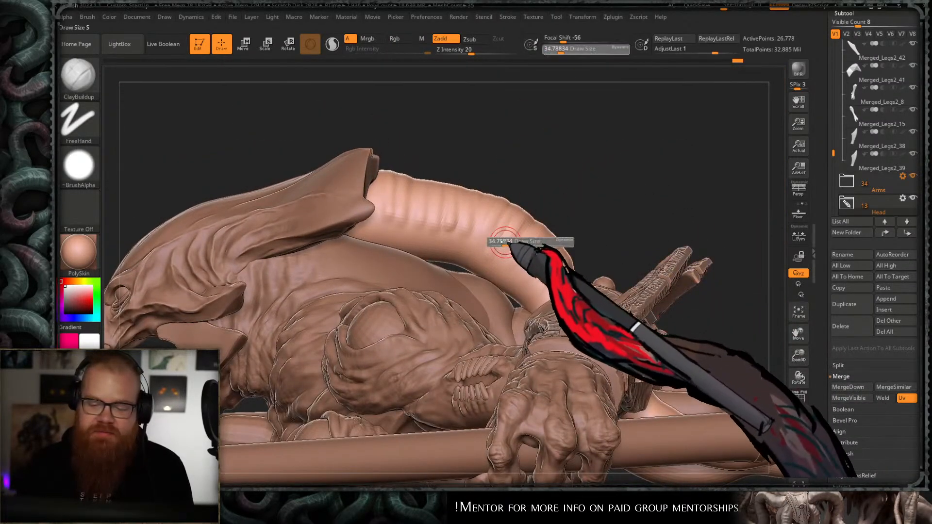
left_click_drag(541, 179, 539, 226)
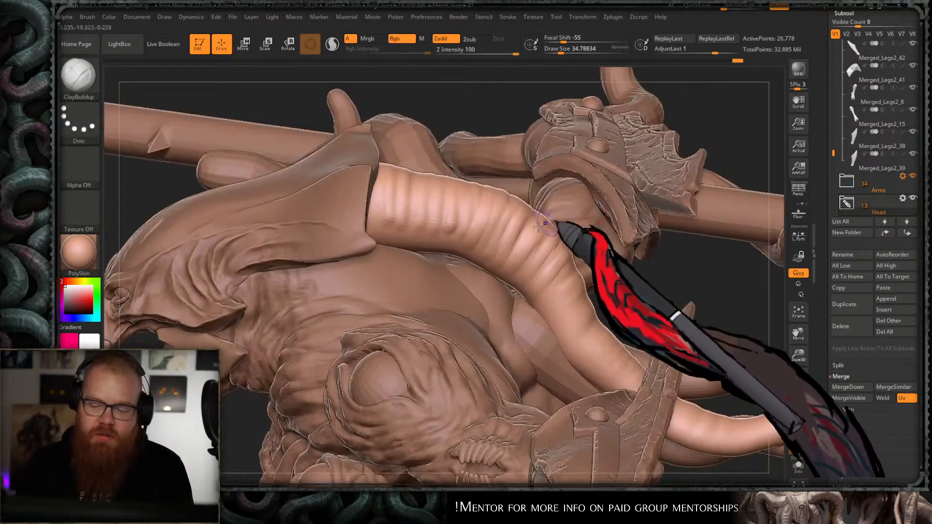
- Continue the ring ridges down the tentacle's midsection with ClayBuildup, smoothing the transitions between them
mouse_move(596, 274)
right_mouse_down()
mouse_move(645, 244)
mouse_move(620, 212)
right_mouse_up()
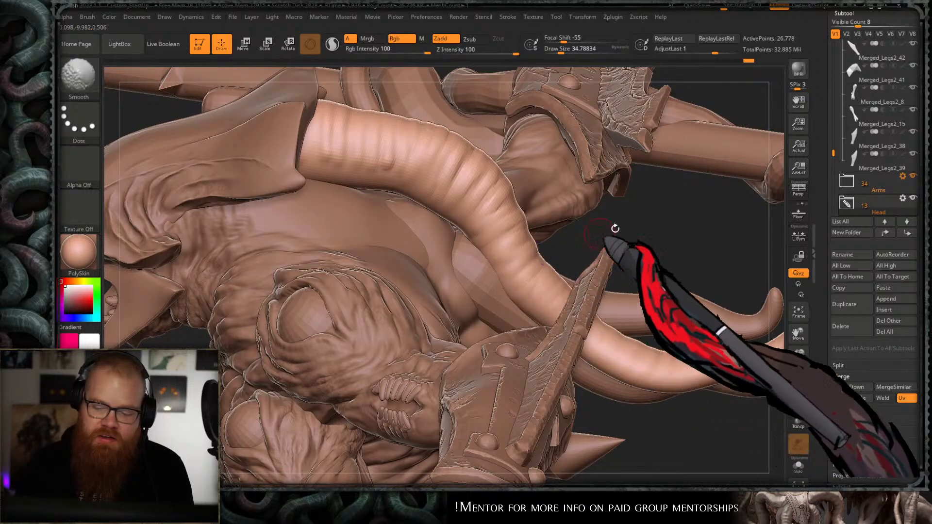
mouse_move(602, 236)
right_mouse_down()
mouse_move(645, 277)
mouse_move(634, 354)
mouse_move(616, 316)
mouse_move(506, 237)
right_mouse_up()
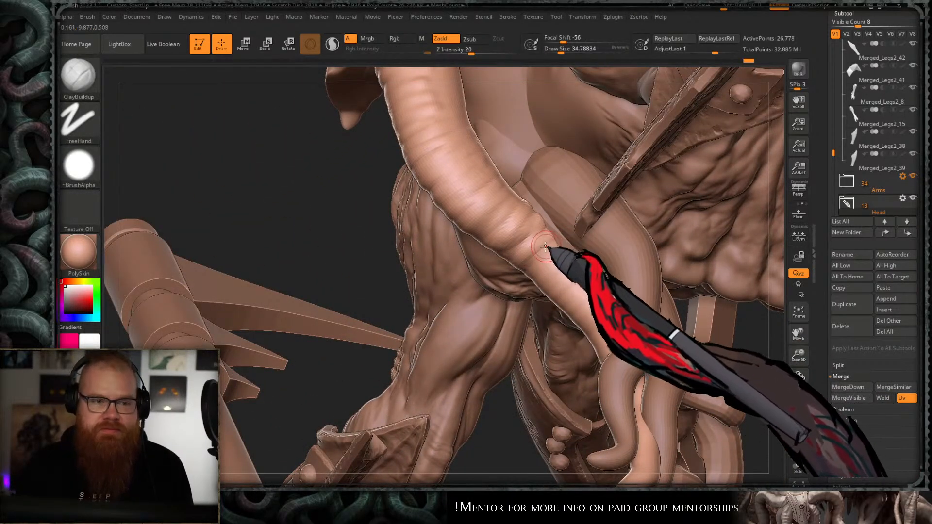
left_click_drag(389, 304, 391, 270)
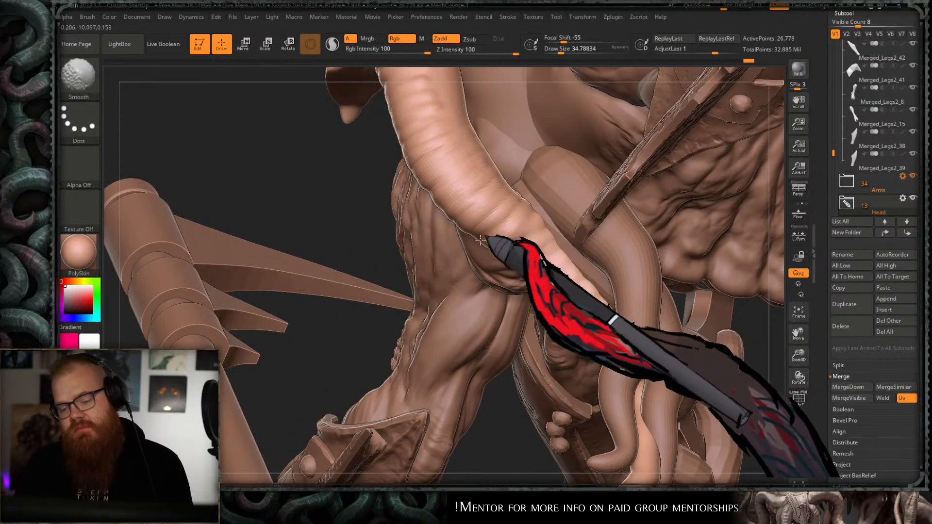
mouse_move(557, 260)
right_mouse_down()
mouse_move(548, 345)
mouse_move(510, 233)
mouse_move(474, 193)
right_mouse_up()
right_click_drag(553, 209, 510, 274)
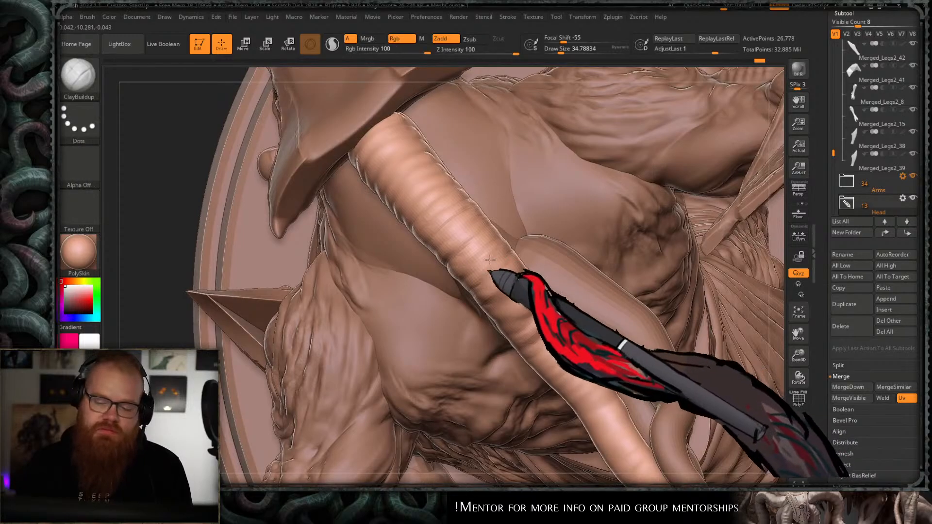
- Undo and restore the last stroke on the tentacle to compare the ridges near its base
mouse_move(445, 193)
right_mouse_down()
mouse_move(585, 311)
mouse_move(248, 376)
mouse_move(278, 368)
right_mouse_up()
key("ctrl+z")
key("ctrl+shift+z")
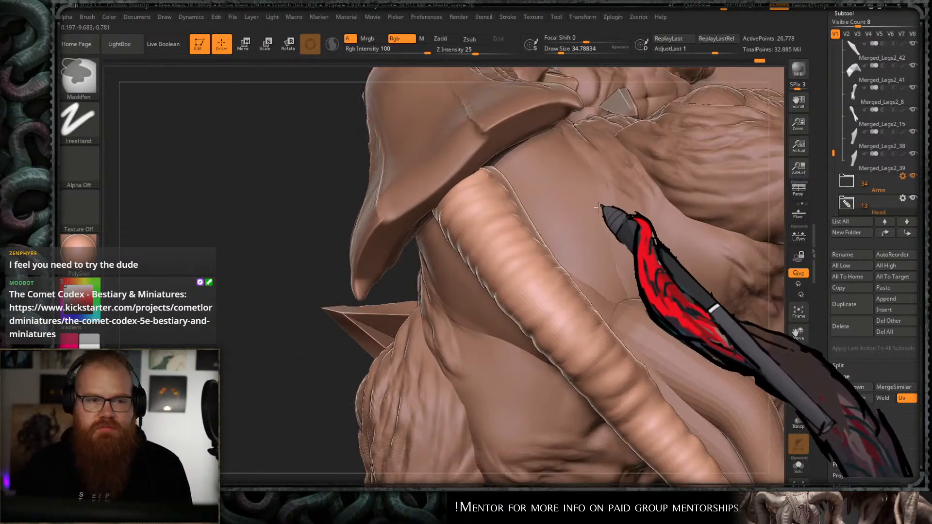
mouse_move(572, 200)
right_mouse_down("alt")
mouse_move(538, 190)
mouse_move(540, 216)
right_mouse_up("alt")
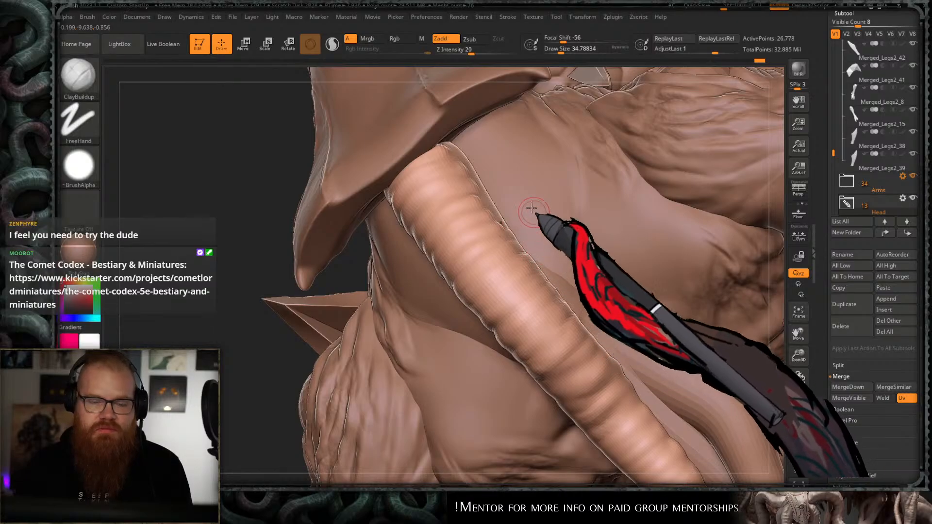
- Smooth the ring ridges along the tentacle's upper half, raising the draw size to about 41
key("shift")
right_click_drag(486, 271, 506, 286, "alt")
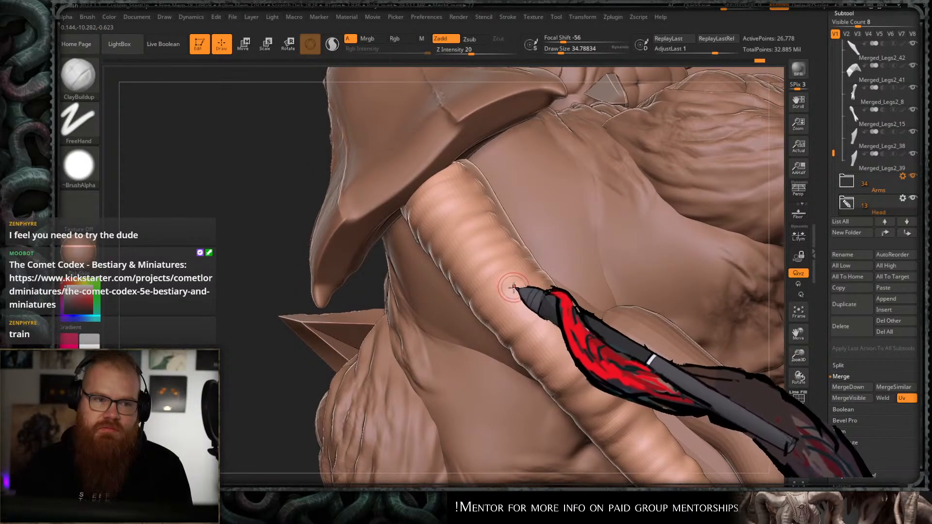
key("shift")
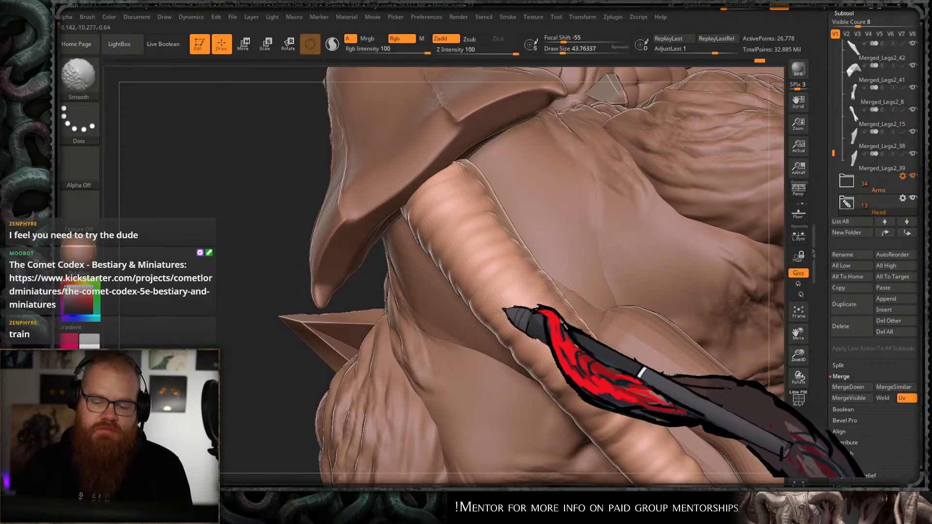
mouse_move(447, 343)
right_mouse_down()
mouse_move(427, 336)
mouse_move(304, 364)
mouse_move(331, 319)
right_mouse_up()
mouse_move(461, 296)
right_mouse_down("ctrl")
mouse_move(578, 171)
mouse_move(624, 214)
mouse_move(657, 202)
mouse_move(630, 157)
mouse_move(663, 216)
mouse_move(563, 238)
mouse_move(544, 208)
mouse_move(620, 206)
mouse_move(702, 221)
mouse_move(720, 200)
mouse_move(702, 211)
right_mouse_up("ctrl")
key("s")
left_click_drag(602, 208, 605, 181, "shift")
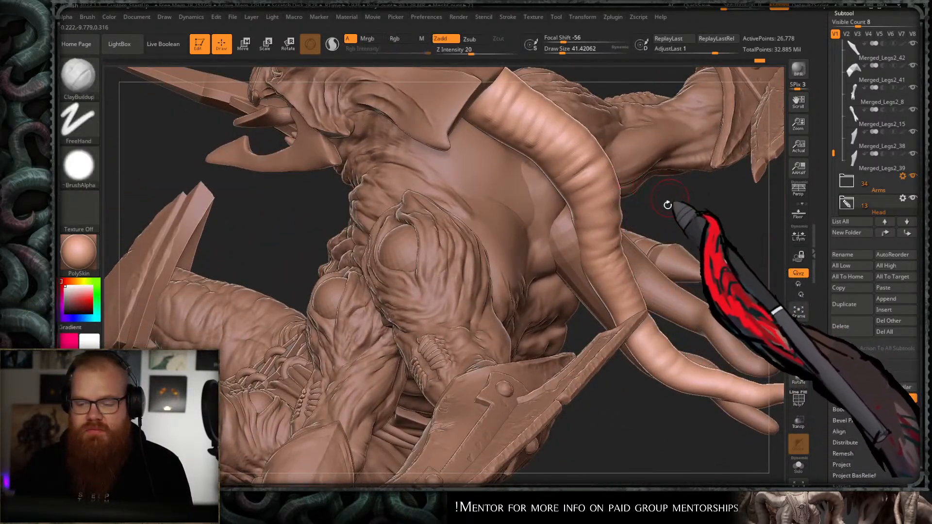
- Sculpt and smooth ring ridges along the upper stretch of the next isolated tentacle beneath the hood
mouse_move(667, 205)
right_mouse_down()
mouse_move(661, 258)
mouse_move(669, 265)
right_mouse_up()
mouse_move(651, 176)
right_mouse_down()
mouse_move(651, 167)
mouse_move(543, 279)
mouse_move(629, 156)
mouse_move(495, 213)
mouse_move(546, 309)
right_mouse_up()
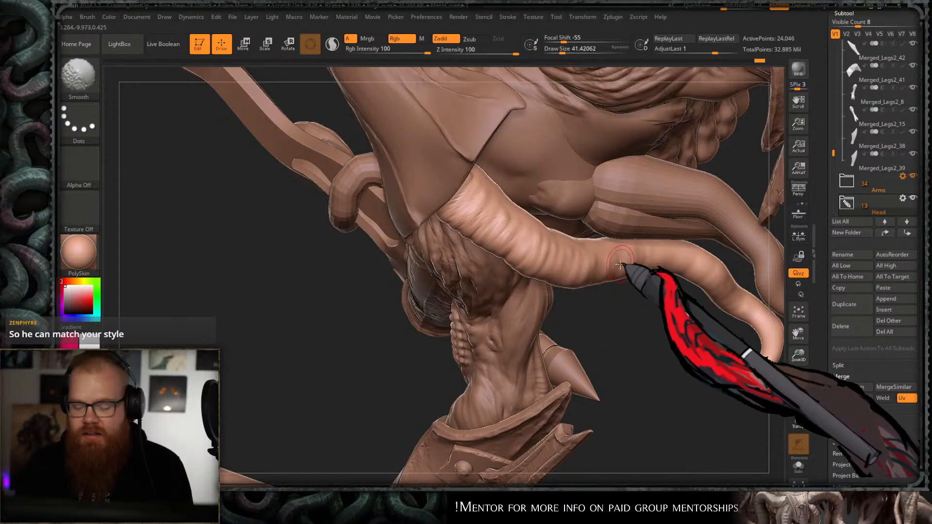
mouse_move(620, 264)
right_mouse_down()
mouse_move(599, 297)
mouse_move(557, 223)
right_mouse_up()
mouse_move(620, 190)
right_mouse_down("alt")
mouse_move(640, 216)
mouse_move(501, 250)
right_mouse_up("alt")
right_click_drag(520, 301, 335, 359, "ctrl")
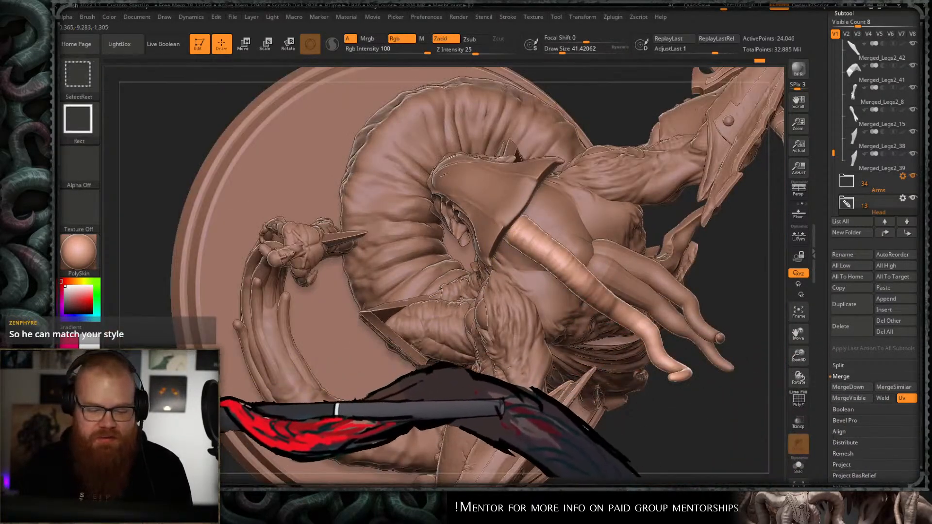
- Isolate the thick tentacle at the hood's rear edge, build up and smooth its ring ridges, and bring back the other tentacles
left_click(182, 407, "ctrl+shift")
right_click_drag(626, 218, 620, 273, "ctrl")
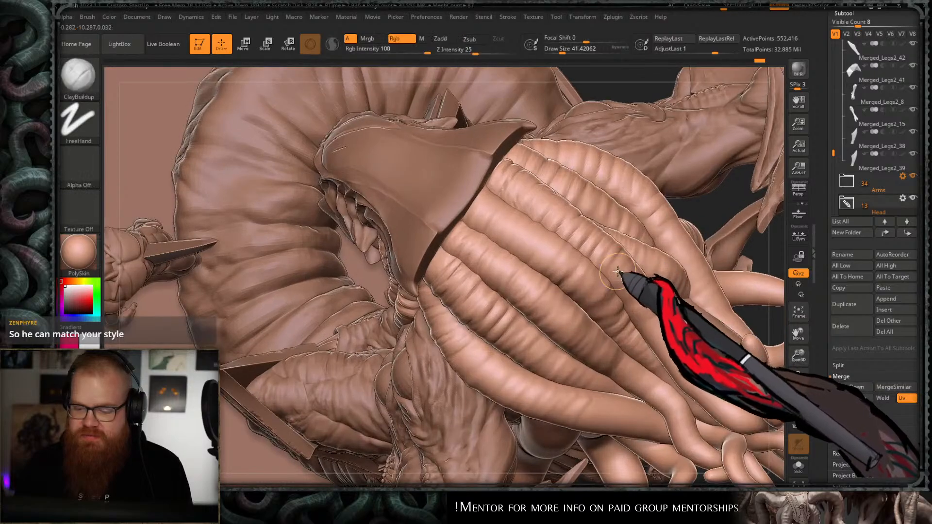
left_click(619, 273, "ctrl+shift")
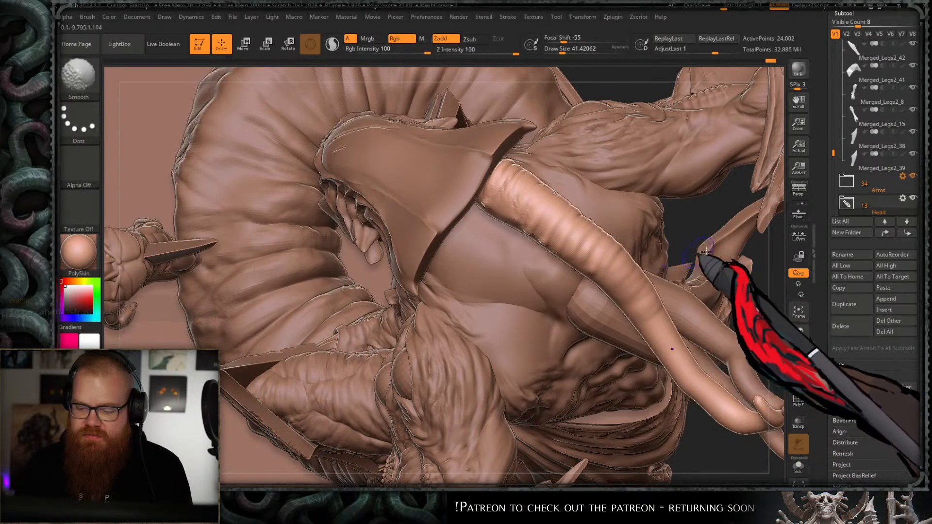
left_click_drag(698, 212, 705, 192)
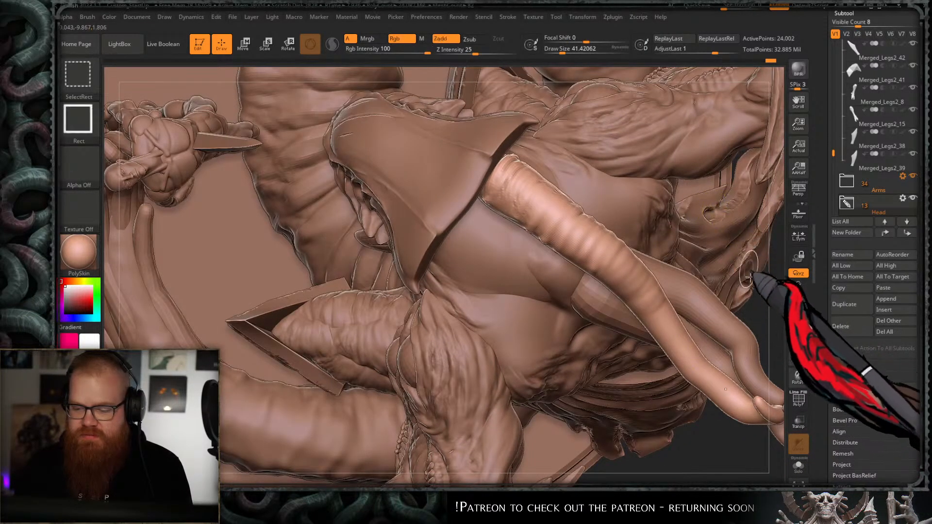
left_click_drag(749, 278, 760, 288, "ctrl+shift")
right_click_drag(707, 220, 618, 205, "alt")
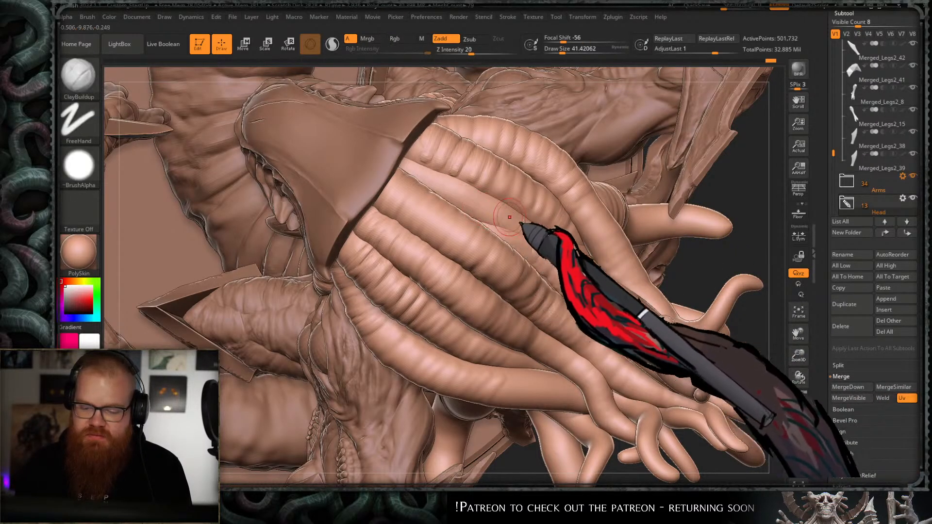
- Isolate the smooth-based tentacle under the hood, sculpt ring ridges across its midsection, and show all tentacles again
left_click(581, 250, "ctrl+shift")
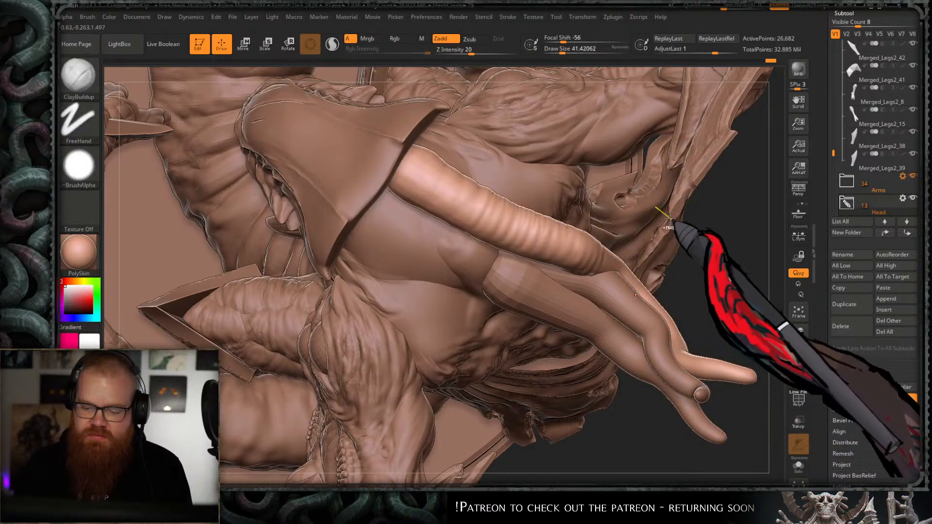
mouse_move(656, 158)
right_mouse_down()
mouse_move(670, 243)
mouse_move(706, 208)
mouse_move(690, 208)
mouse_move(681, 231)
right_mouse_up()
left_click(681, 231, "ctrl+shift")
right_click_drag(605, 242, 699, 291)
- Isolate a further upper tentacle and work ring ridges near its base with the draw size reduced to 28.75
left_click(573, 230, "ctrl+shift")
left_click(739, 200, "ctrl+shift")
left_click(540, 232, "ctrl+shift")
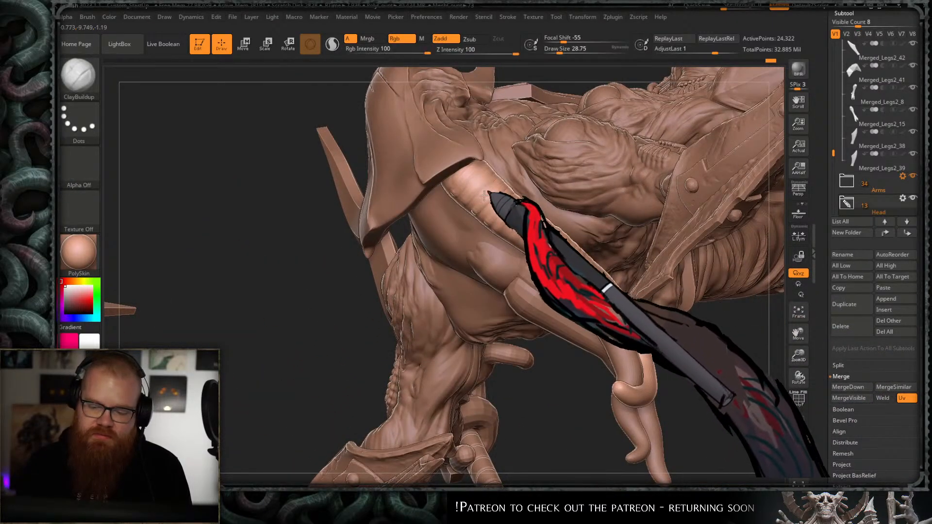
mouse_move(469, 301)
right_mouse_down("ctrl")
mouse_move(254, 362)
mouse_move(316, 334)
mouse_move(330, 316)
right_mouse_up("ctrl")
- Isolate the neighbouring ridged tentacle, smooth the rings near its base, and restore the full tentacle group
left_click(257, 366, "ctrl+shift")
left_click(474, 244, "ctrl+shift")
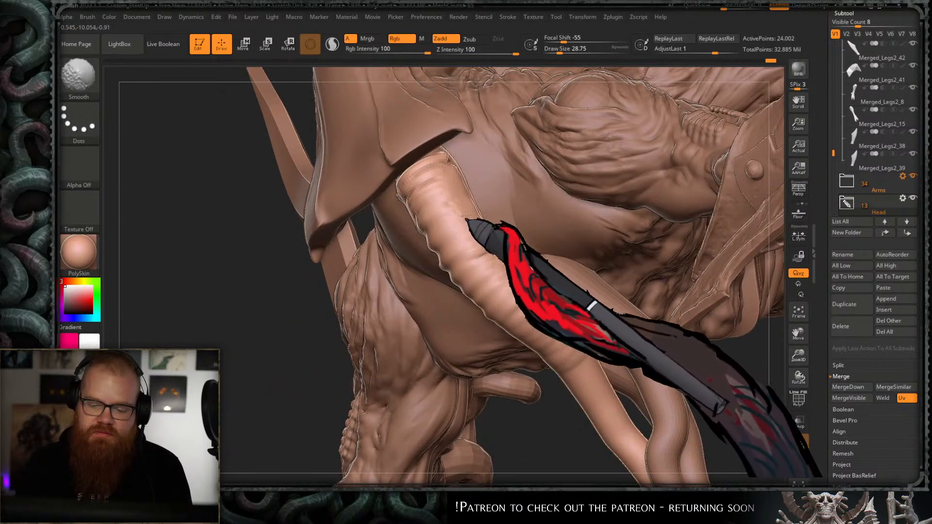
left_click(539, 408, "ctrl+shift")
mouse_move(542, 409)
right_mouse_down("ctrl")
mouse_move(500, 324)
mouse_move(491, 383)
mouse_move(516, 341)
mouse_move(491, 248)
mouse_move(544, 248)
right_mouse_up("ctrl")
left_click(544, 249, "ctrl+shift")
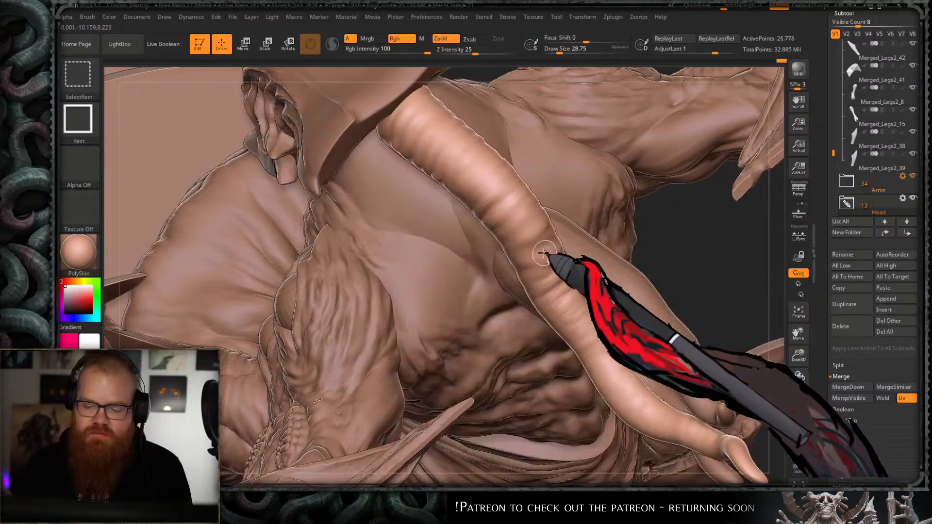
left_click(693, 251, "ctrl")
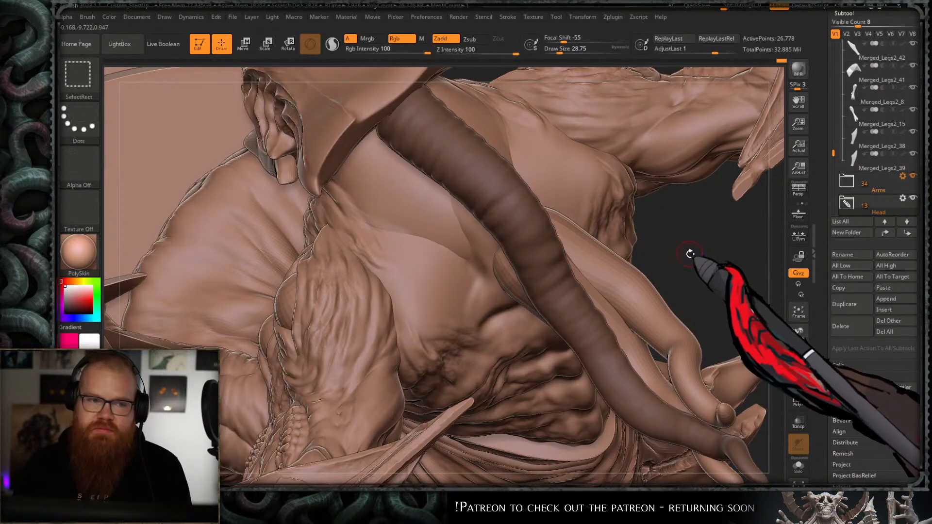
left_click(694, 253, "ctrl+shift")
mouse_move(694, 254)
left_mouse_down()
mouse_move(735, 247)
mouse_move(662, 224)
mouse_move(512, 302)
left_mouse_up()
- Isolate the tentacle emerging beside the hood's lower corner, build up and smooth its upper ring ridges, and unhide the rest
left_click(498, 264, "ctrl+shift")
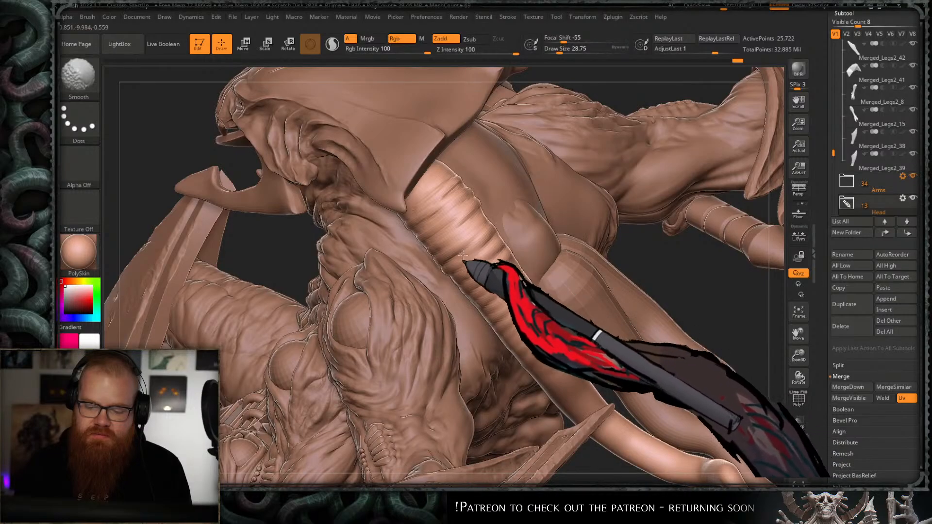
left_click_drag(668, 205, 705, 234, "alt")
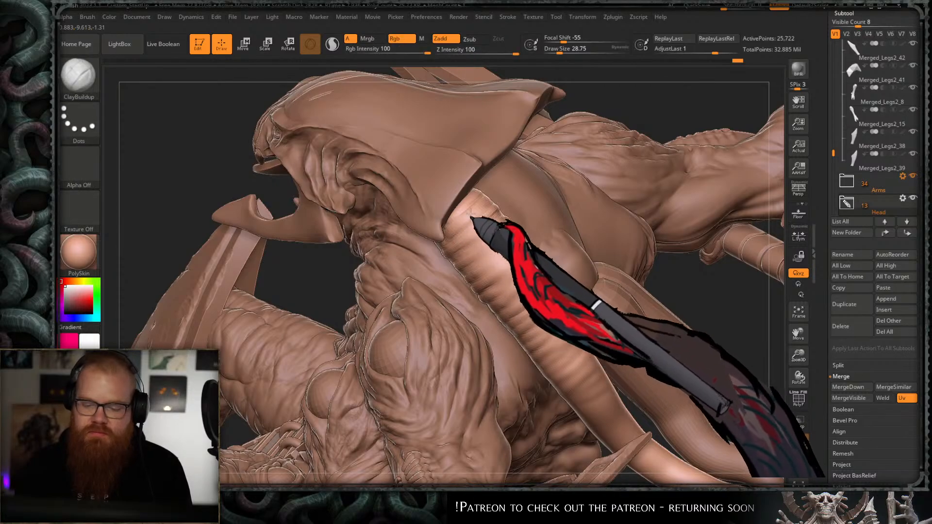
left_click_drag(553, 255, 648, 250, "alt")
left_click(675, 269, "ctrl+shift")
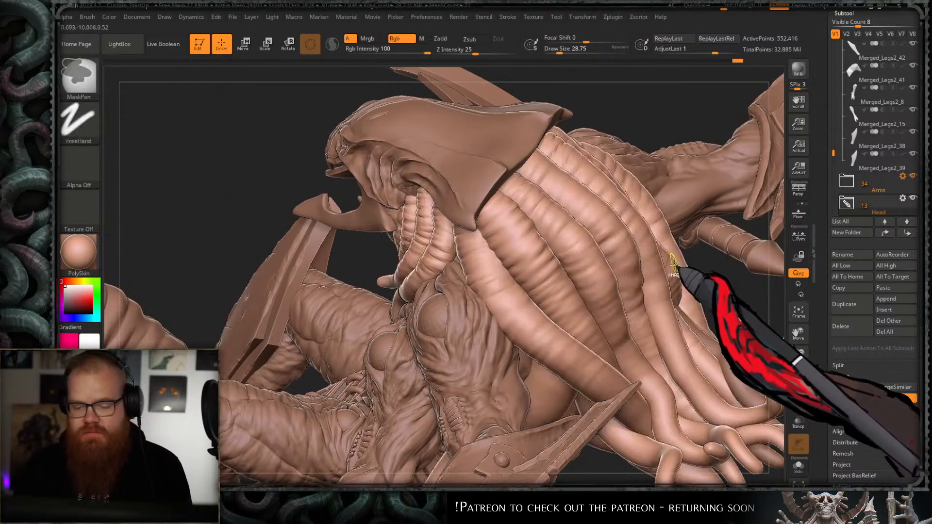
- Isolate the frontmost tentacle below the hood, sculpt and smooth ring ridges from its base around the bend, and show all tentacles
left_click(508, 316, "ctrl+shift")
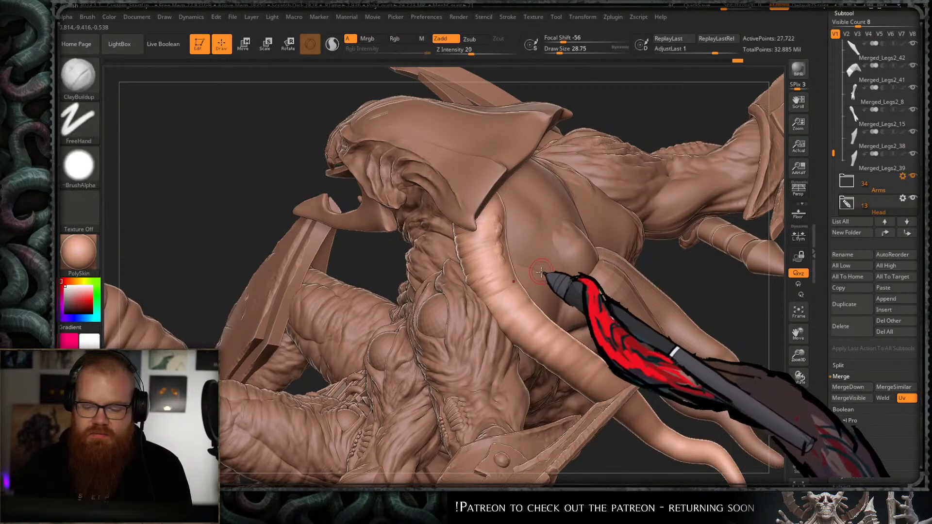
left_click_drag(497, 217, 491, 233, "shift")
mouse_move(663, 118)
left_mouse_down()
mouse_move(683, 121)
mouse_move(641, 163)
left_mouse_up()
left_click_drag(478, 255, 446, 232, "shift")
right_click_drag(576, 245, 596, 227, "alt")
key("ctrl")
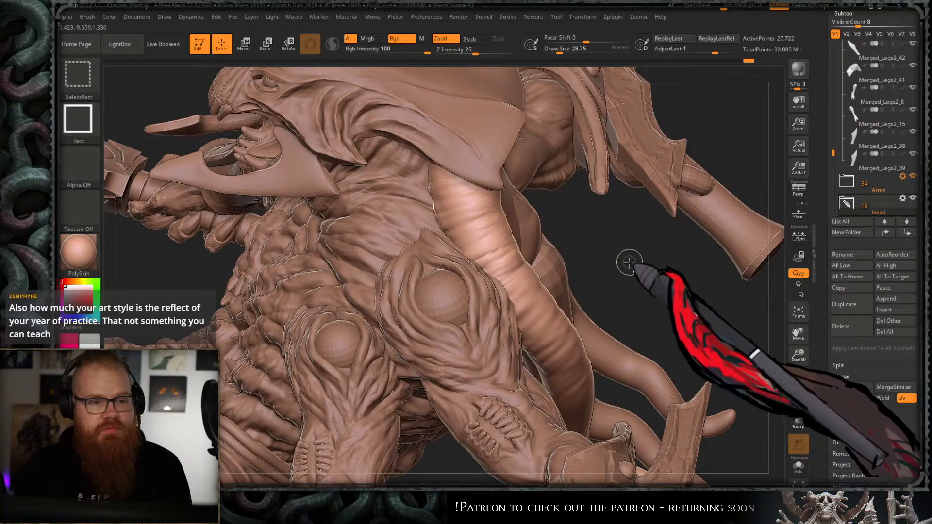
left_click(619, 257, "ctrl+shift")
- Smooth the front tentacle's ridges, touch up the tentacle behind it with ClayBuildup in isolation, and unhide the whole group
left_click_drag(653, 247, 626, 272)
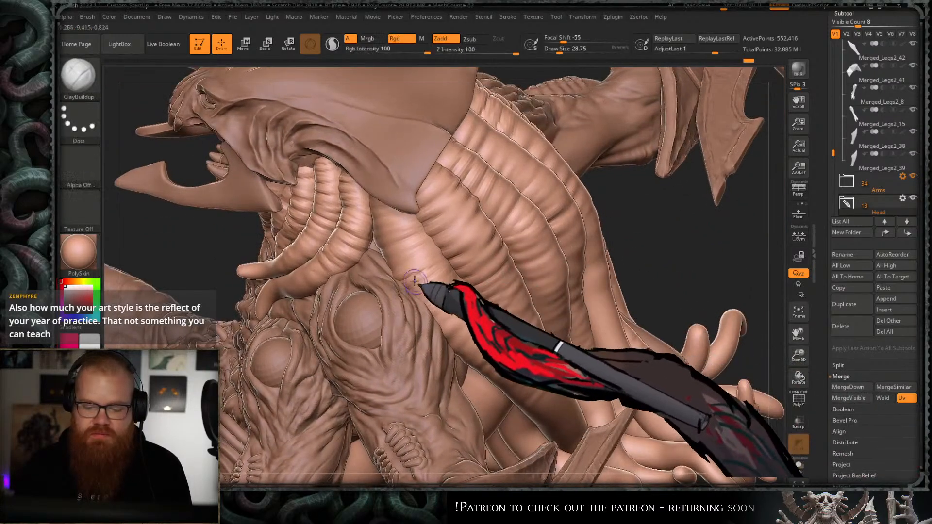
left_click_drag(418, 279, 435, 286, "shift")
left_click(513, 282, "ctrl+shift")
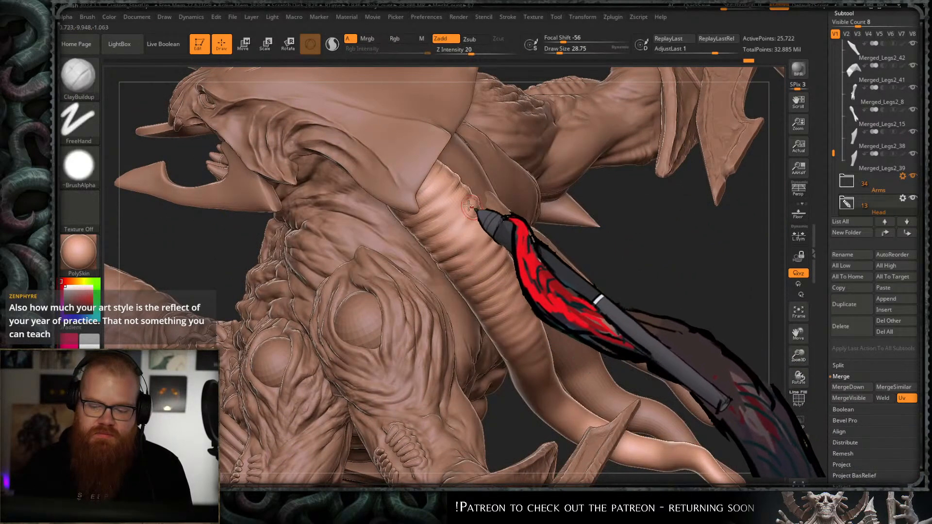
left_click(621, 272, "ctrl+shift")
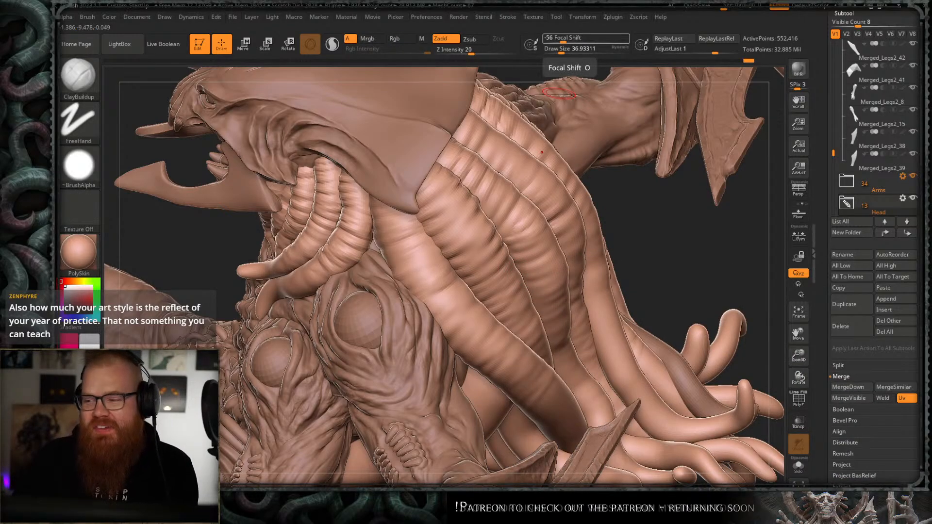
- Load the Malgraxis_OG tool and frame the whole winged demon from the front
left_click_drag(921, 160, 920, 415)
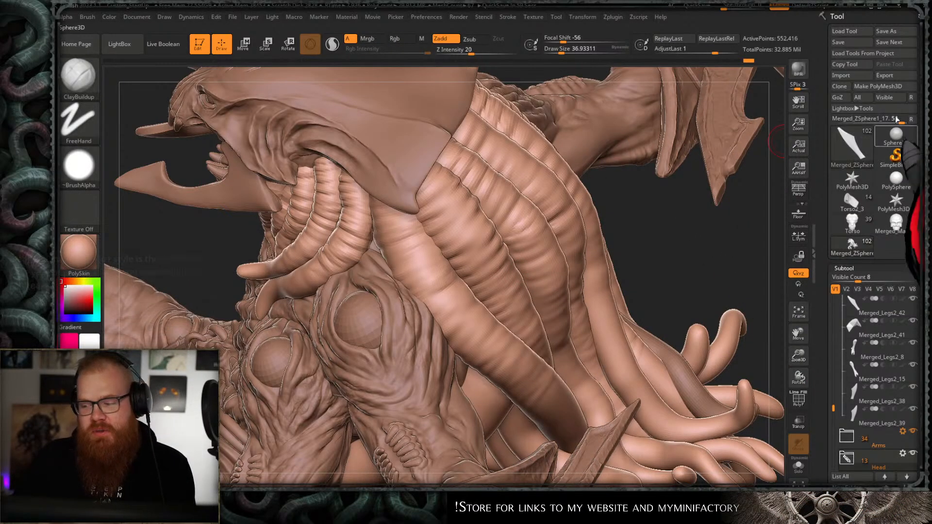
left_click(852, 32)
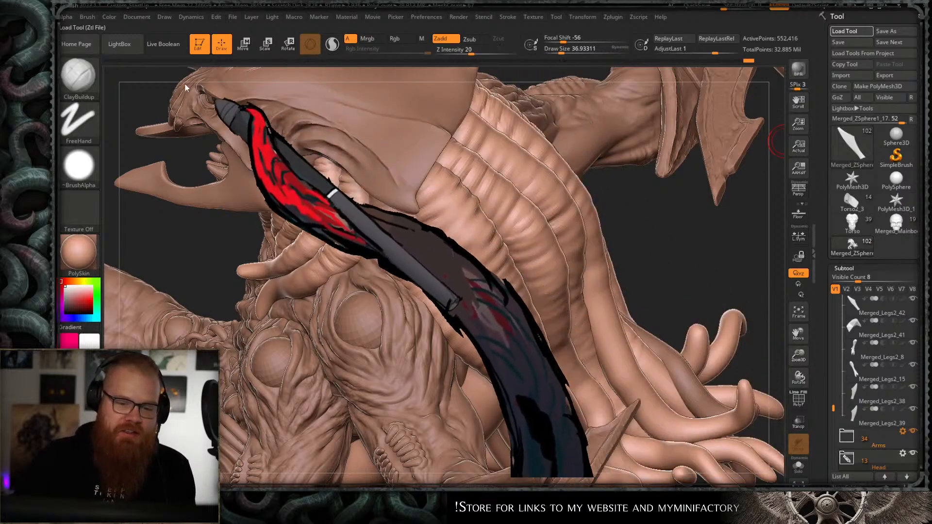
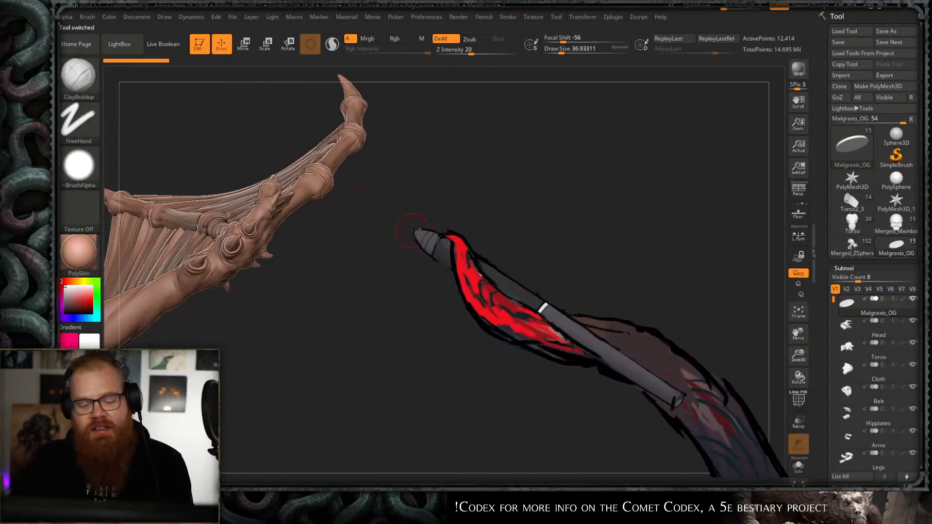
mouse_move(472, 227)
left_mouse_down()
mouse_move(482, 208)
mouse_move(468, 156)
mouse_move(504, 233)
mouse_move(507, 218)
mouse_move(395, 217)
mouse_move(590, 222)
left_mouse_up()
key("f")
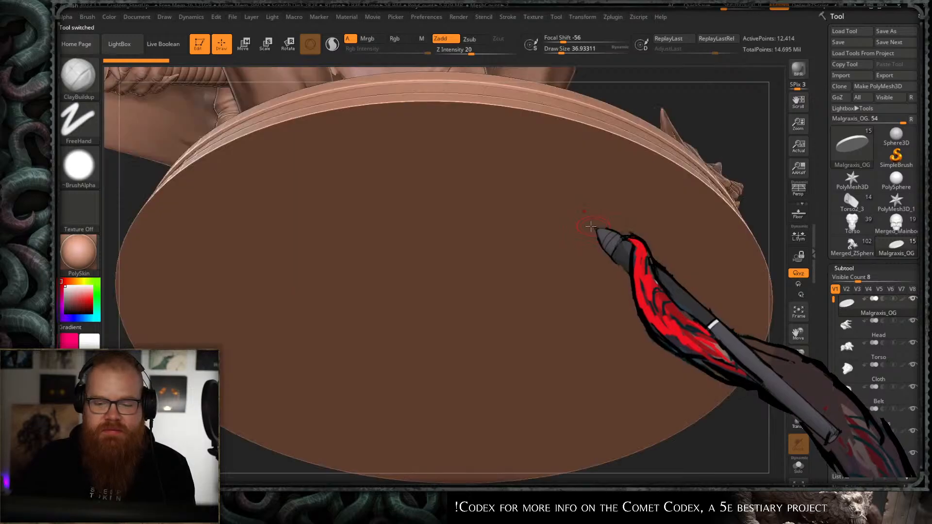
key("f")
mouse_move(695, 354)
left_mouse_down()
mouse_move(697, 389)
mouse_move(645, 358)
left_mouse_up()
mouse_move(569, 289)
left_mouse_down("alt")
mouse_move(596, 309)
mouse_move(599, 298)
left_mouse_up("alt")
key("ctrl")
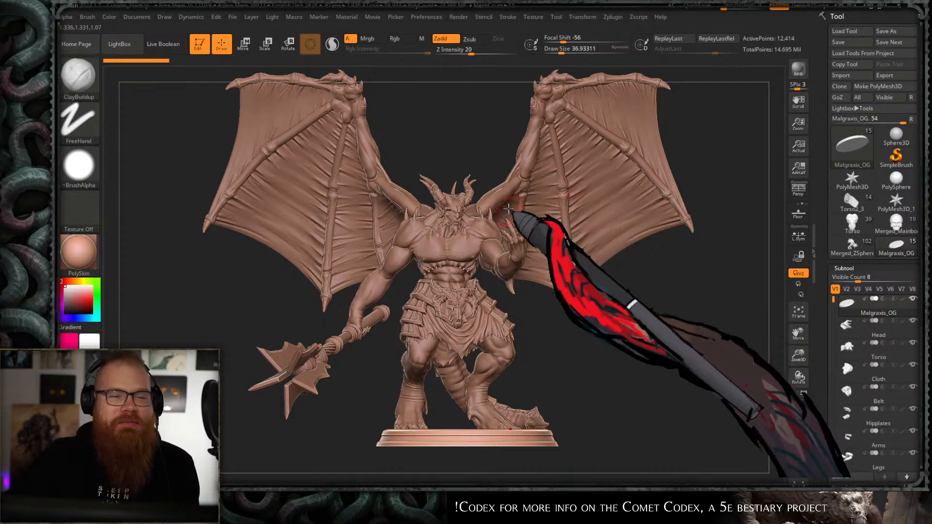
- Examine the winged demon's head, torso and hands up close and its full pose from several angles
mouse_move(639, 351)
left_mouse_down()
mouse_move(656, 358)
mouse_move(693, 339)
mouse_move(694, 353)
mouse_move(598, 357)
mouse_move(443, 232)
left_mouse_up()
mouse_move(436, 225)
right_mouse_down("shift")
mouse_move(412, 191)
mouse_move(458, 300)
right_mouse_up("shift")
right_click_drag(424, 212, 500, 496, "alt")
right_click_drag(471, 270, 471, 343)
right_click_drag(470, 292, 470, 331, "alt")
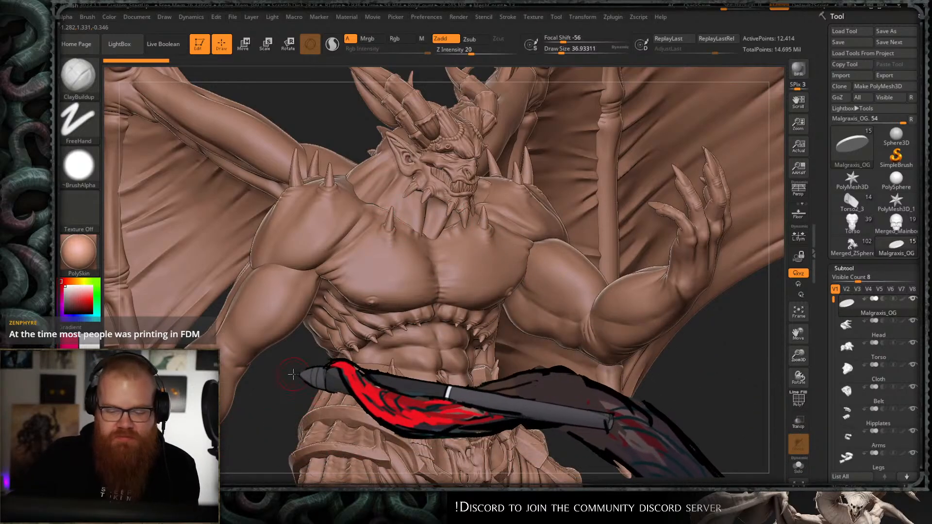
key("f")
key("f")
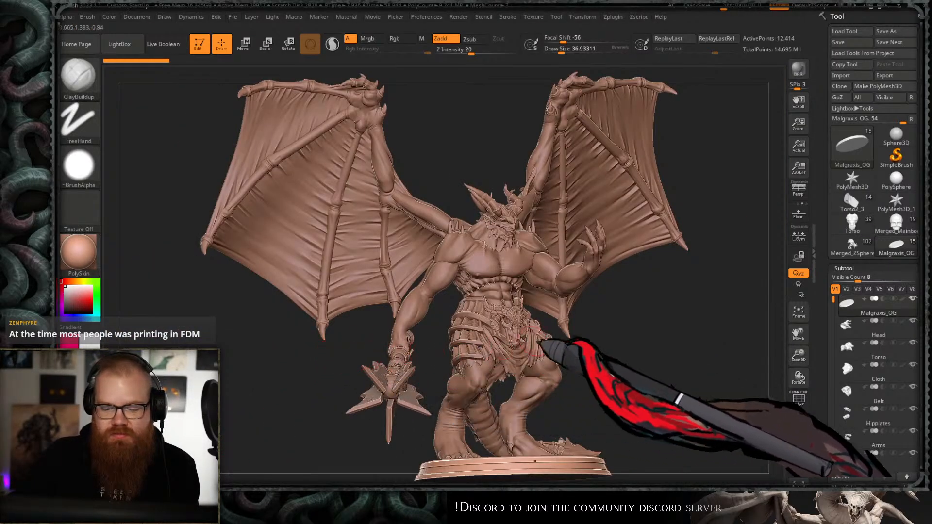
mouse_move(565, 337)
left_mouse_down()
mouse_move(582, 333)
mouse_move(571, 332)
left_mouse_up()
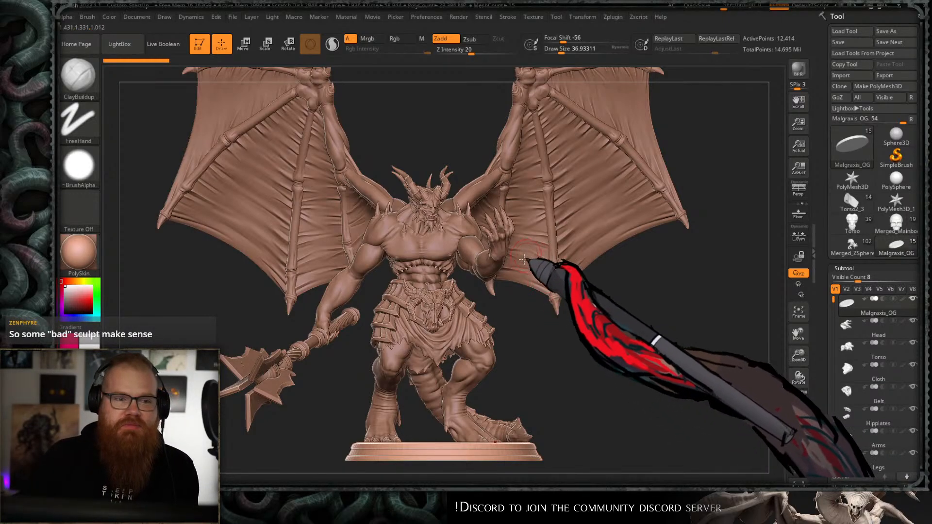
mouse_move(632, 359)
left_mouse_down()
mouse_move(647, 364)
mouse_move(630, 361)
left_mouse_up()
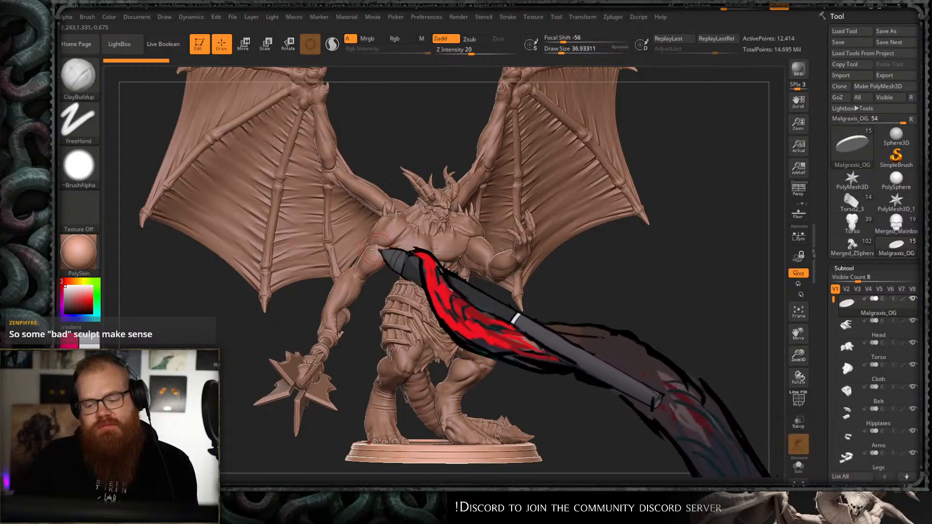
left_click_drag(635, 276, 620, 277)
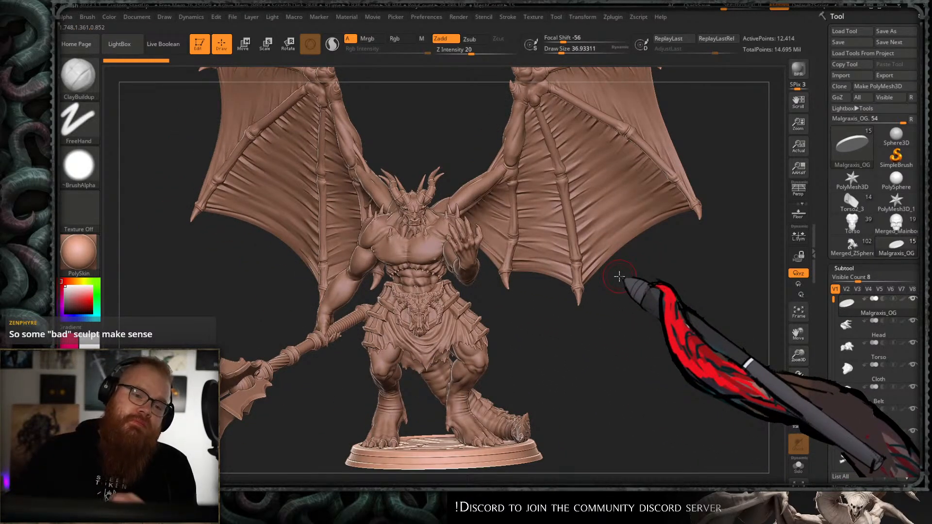
left_click_drag(666, 370, 658, 368)
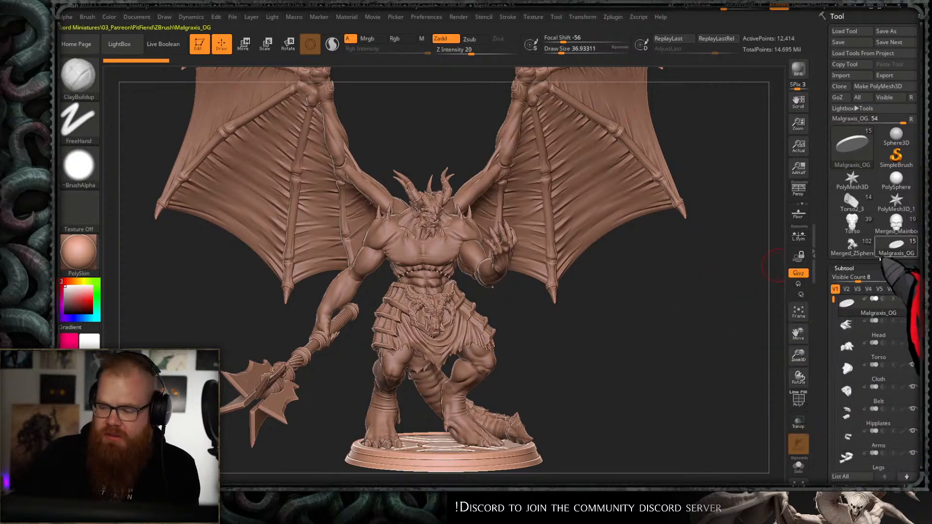
- Switch to the Torso tool and view the unfinished horned figure with its wing framework
left_click(843, 227)
right_click_drag(414, 260, 669, 158, "ctrl")
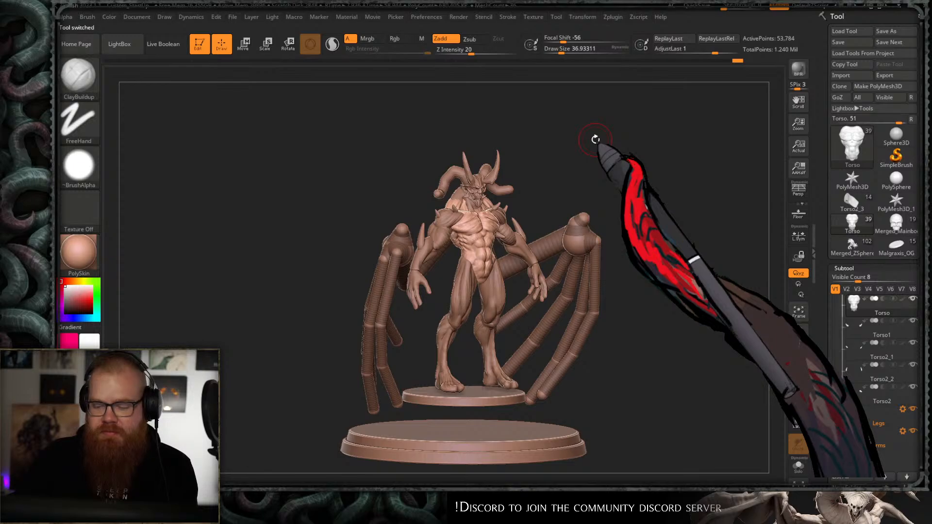
key("ctrl")
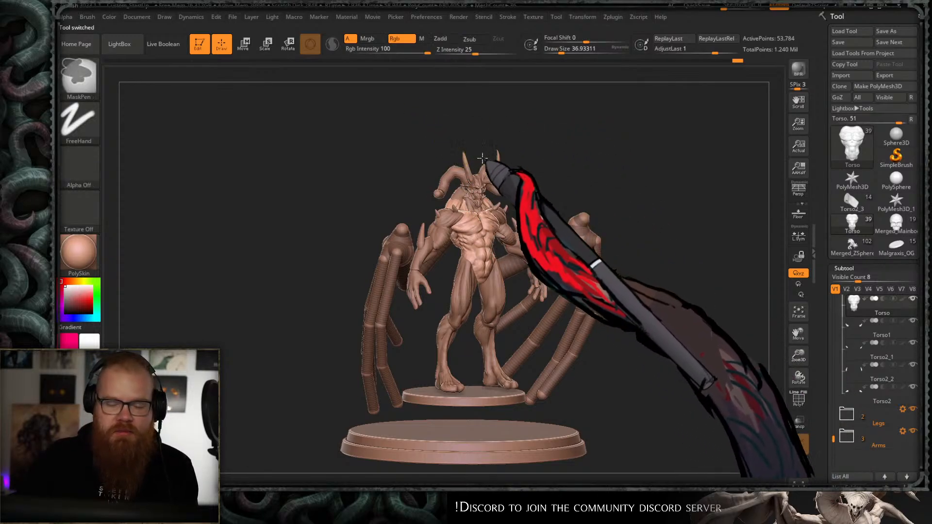
- Examine the unfinished horned figure's head, torso and arms up close from the front
right_click_drag(482, 158, 507, 194, "ctrl")
mouse_move(572, 160)
right_mouse_down()
mouse_move(480, 148)
mouse_move(584, 112)
mouse_move(585, 173)
mouse_move(592, 150)
right_mouse_up()
right_click_drag(444, 135, 446, 161, "ctrl")
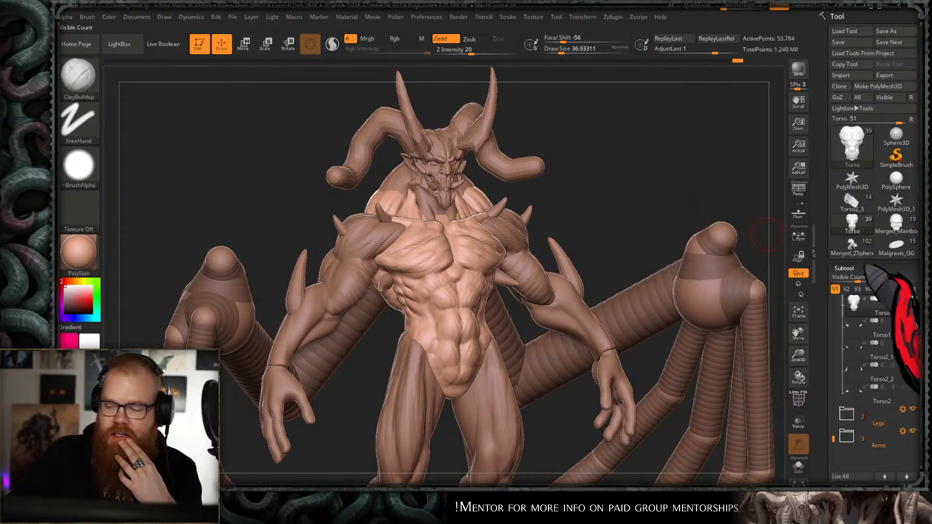
- Switch to the Malgraxis_OG tool and view the demon's upper body and wings
left_click(894, 248)
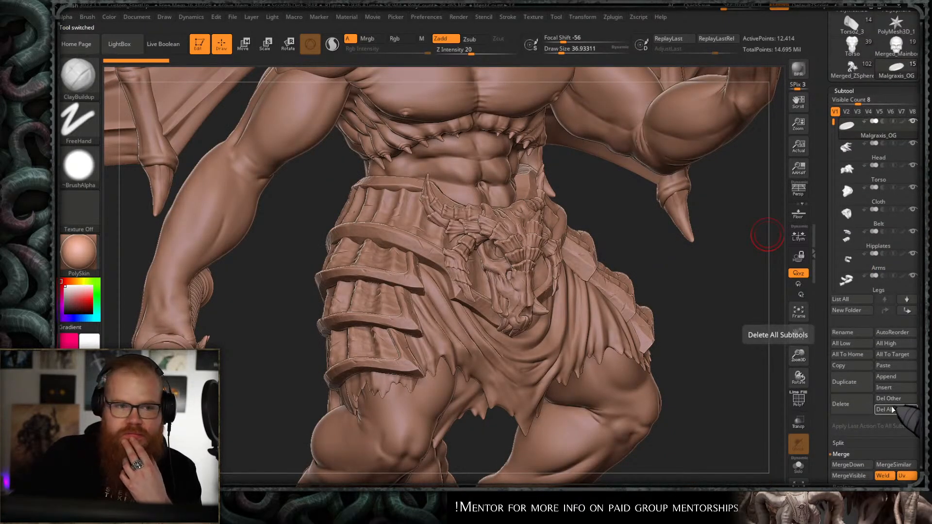
mouse_move(718, 239)
left_mouse_down()
mouse_move(630, 230)
mouse_move(664, 371)
mouse_move(659, 322)
mouse_move(644, 293)
left_mouse_up()
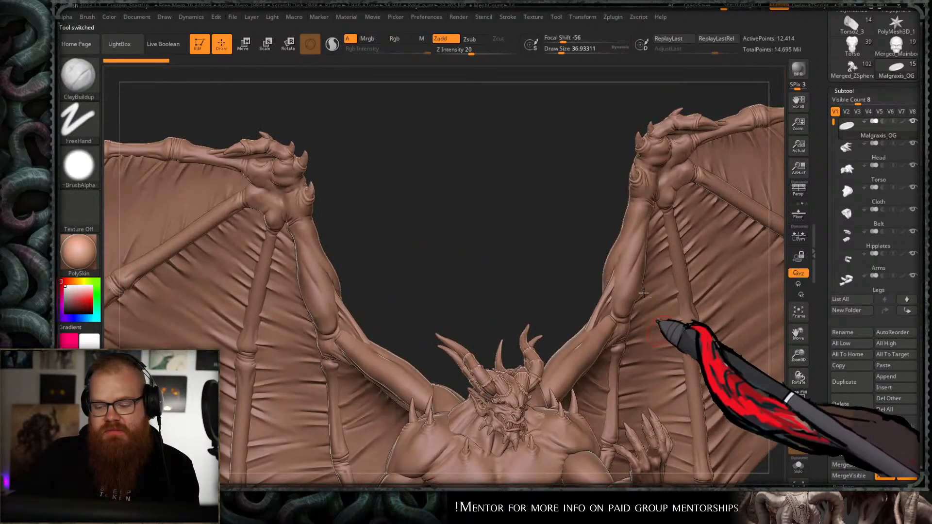
right_click_drag(644, 293, 625, 246, "alt")
right_click_drag(545, 306, 531, 291)
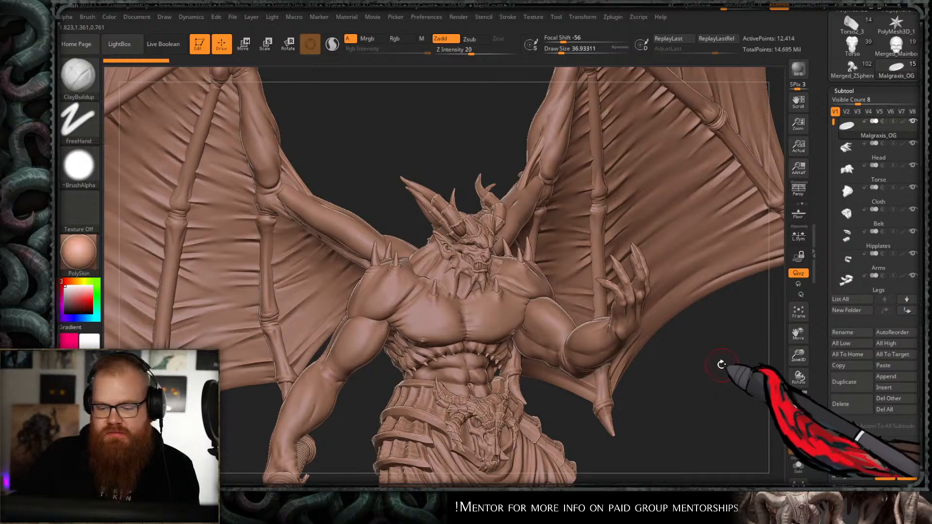
left_click_drag(721, 364, 714, 369)
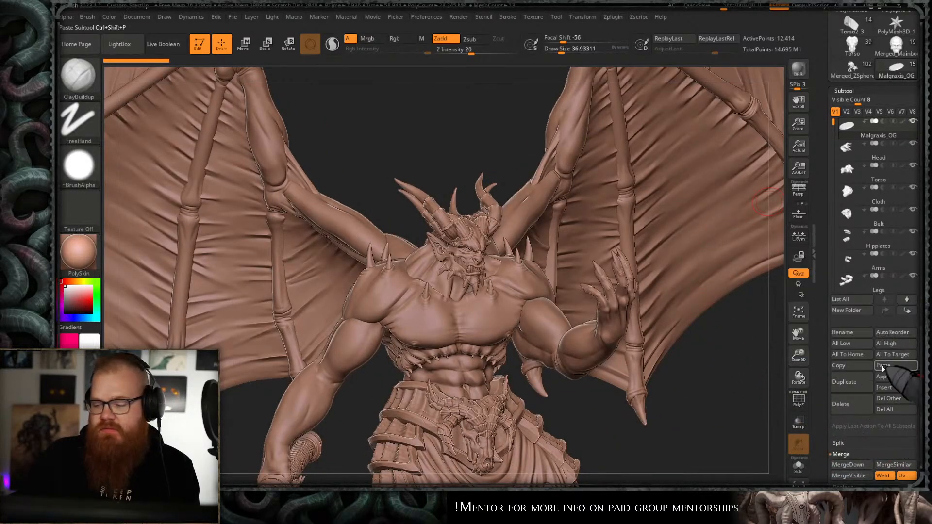
- Frame the whole winged demon and delete all subtools of the Malgraxis_OG tool
left_click_drag(893, 321, 893, 174)
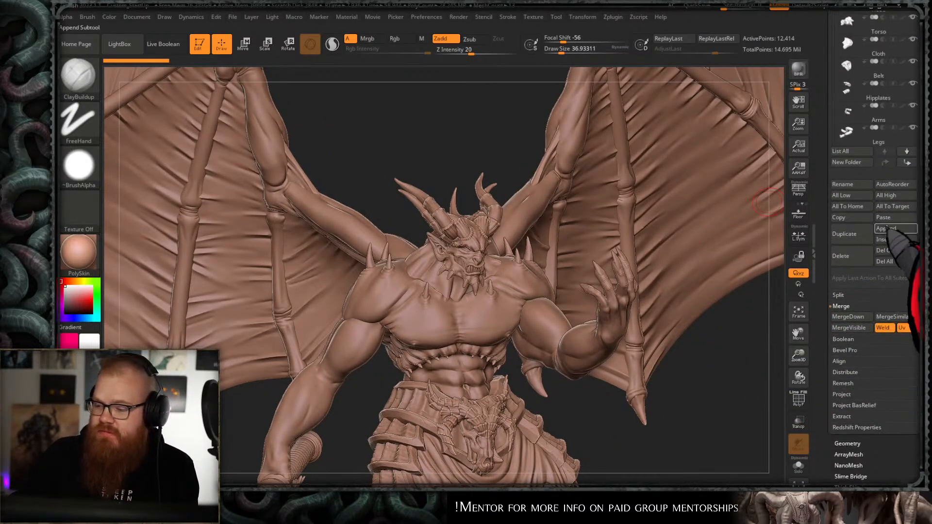
left_click(889, 262)
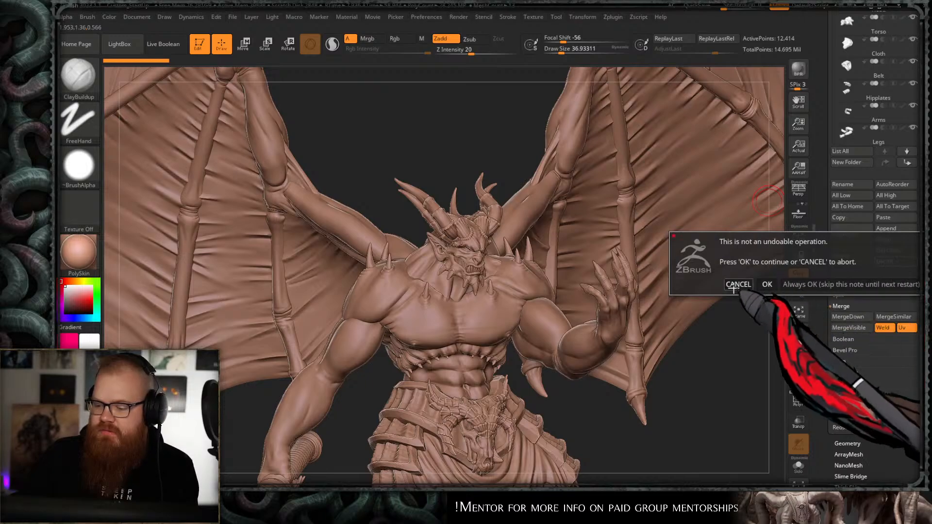
left_click(741, 284)
key("ctrl")
right_click_drag(689, 341, 677, 180, "ctrl")
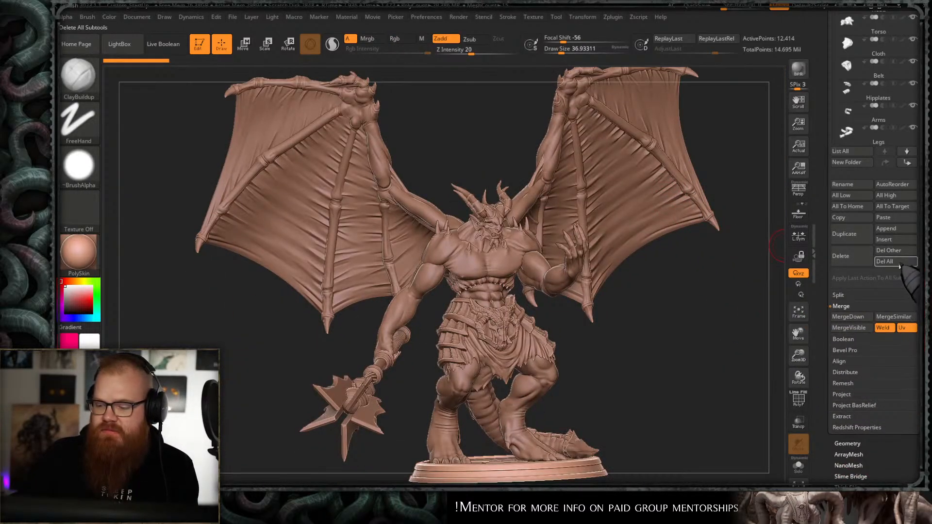
left_click(898, 263)
left_click(764, 285)
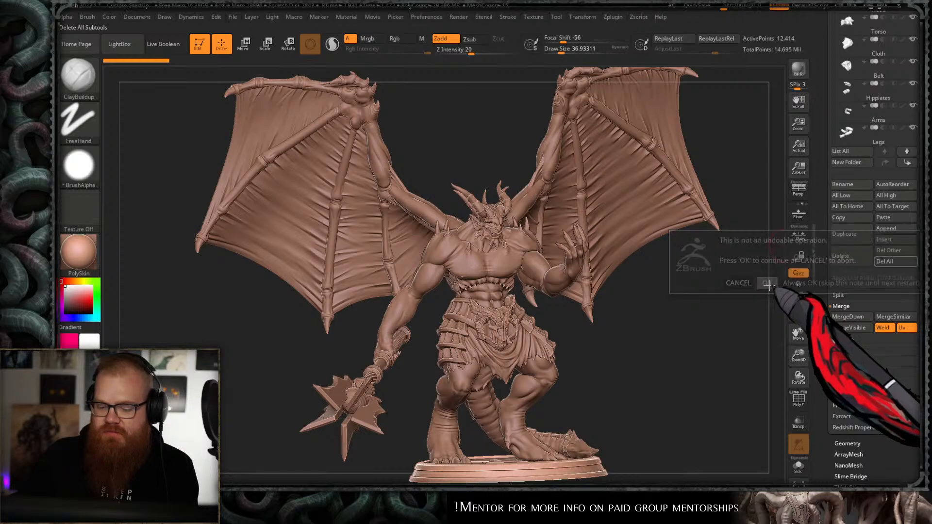
- Load the MediumUndead_PrintReady2 tool, select its Pose_1_Glaive subtool and isolate it with Solo
left_click_drag(917, 105, 917, 382)
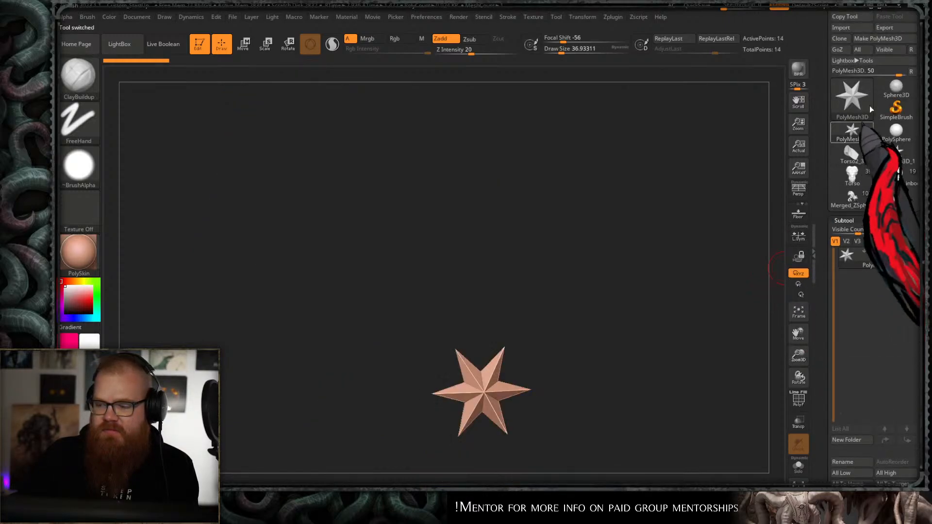
left_click_drag(917, 114, 917, 163)
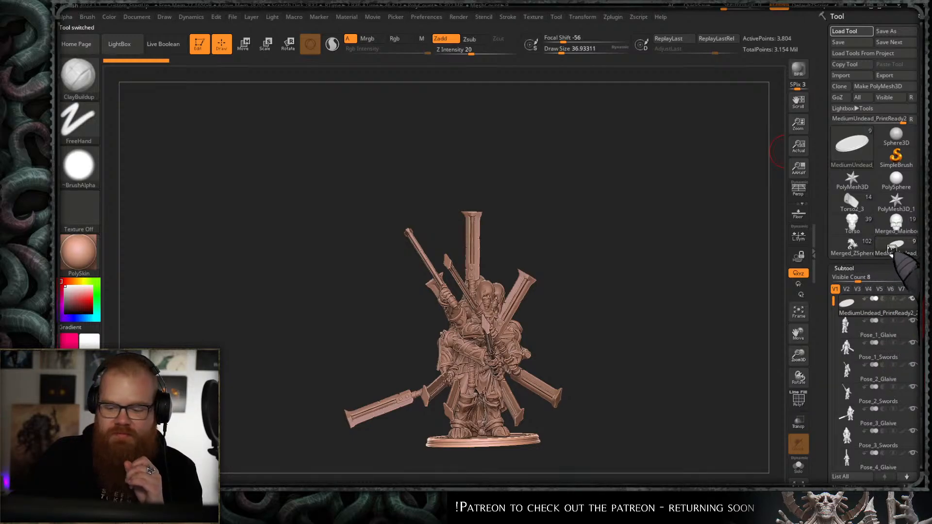
left_click(892, 249)
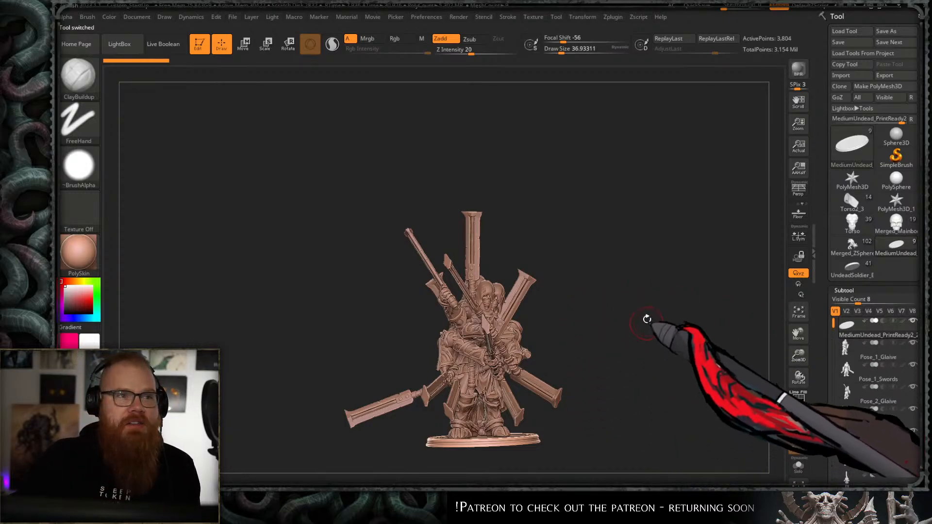
left_click_drag(647, 318, 745, 339, "alt")
left_click(854, 355)
left_click(799, 465)
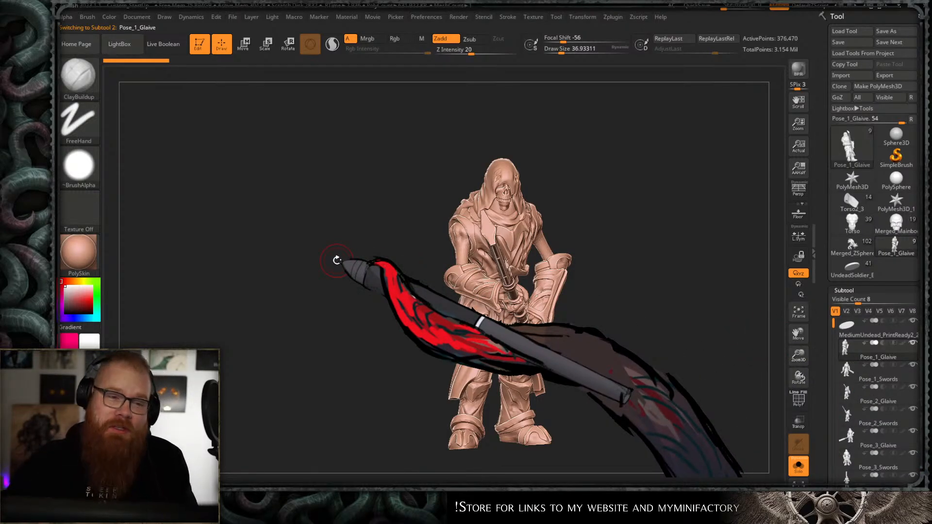
- Examine the hooded Pose_1_Glaive skeleton's head, torso and weapon from several angles
left_click_drag(395, 239, 583, 208)
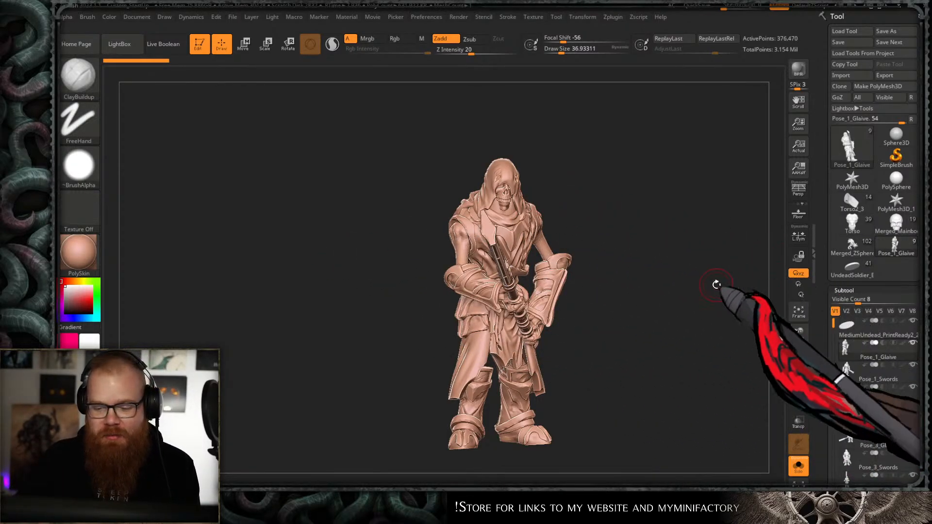
left_click_drag(684, 289, 652, 254)
mouse_move(695, 277)
left_mouse_down()
mouse_move(684, 319)
mouse_move(703, 319)
left_mouse_up()
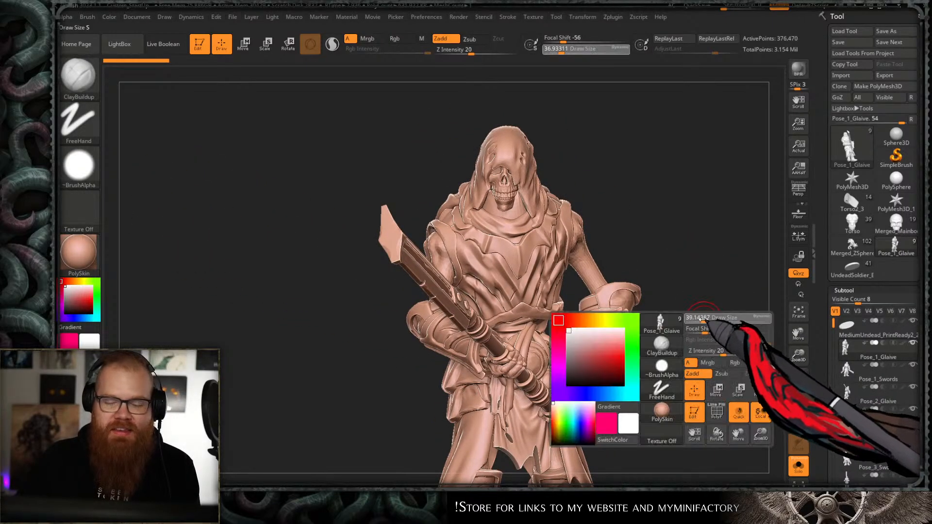
left_click_drag(549, 200, 611, 183)
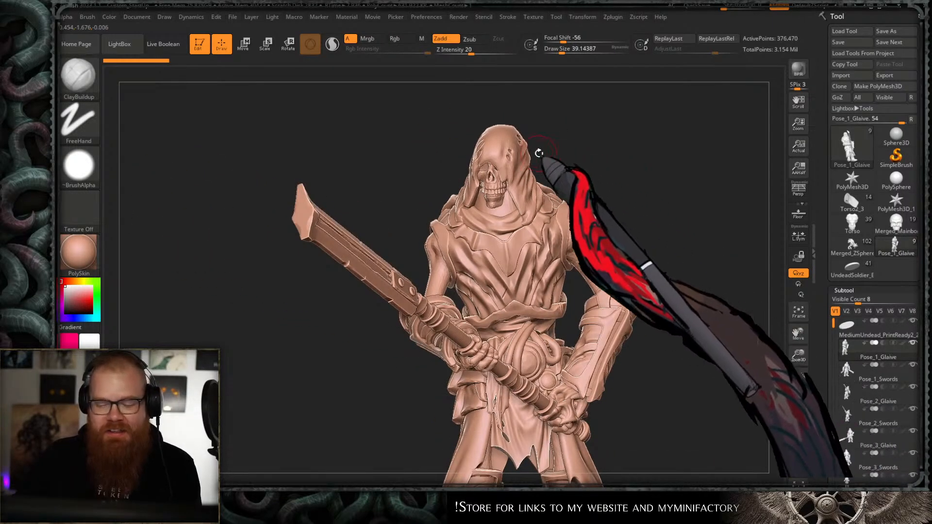
left_click_drag(539, 153, 596, 131)
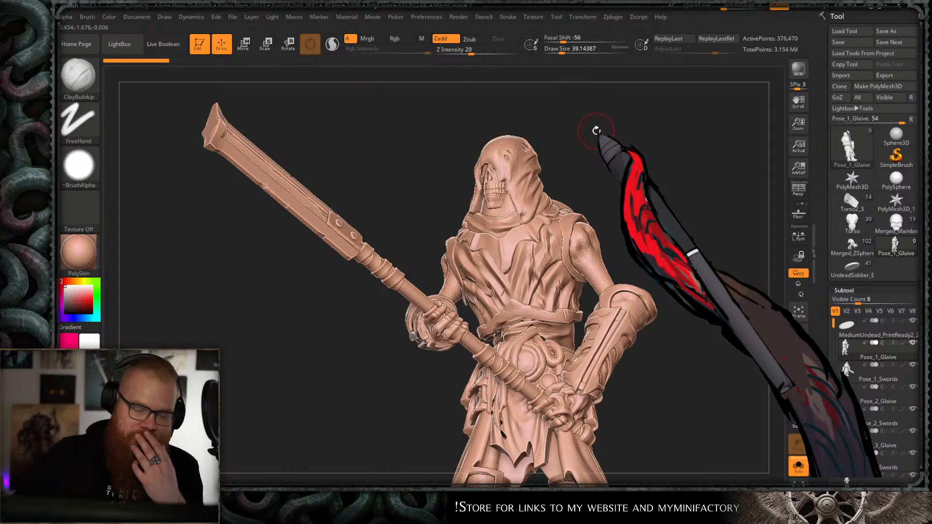
- Inspect the triangulated mesh inside the glaive figure's narrow crevices up close
mouse_move(561, 117)
right_mouse_down()
mouse_move(573, 146)
mouse_move(545, 177)
mouse_move(547, 335)
mouse_move(451, 295)
mouse_move(459, 302)
mouse_move(483, 291)
mouse_move(454, 292)
mouse_move(391, 327)
mouse_move(400, 225)
mouse_move(399, 235)
mouse_move(383, 238)
mouse_move(398, 236)
mouse_move(384, 173)
mouse_move(534, 377)
right_mouse_up()
mouse_move(432, 292)
right_mouse_down()
mouse_move(402, 282)
mouse_move(390, 235)
right_mouse_up()
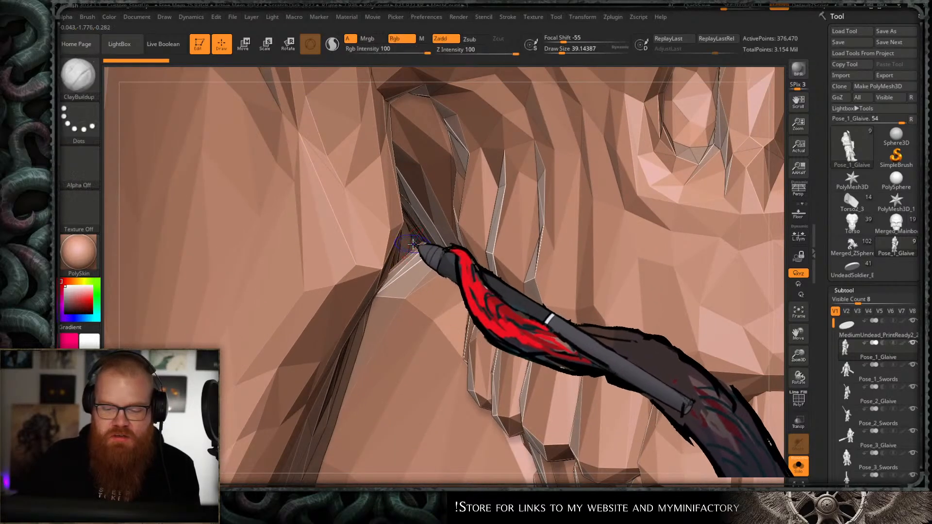
mouse_move(406, 249)
right_mouse_down()
mouse_move(418, 257)
mouse_move(412, 239)
right_mouse_up()
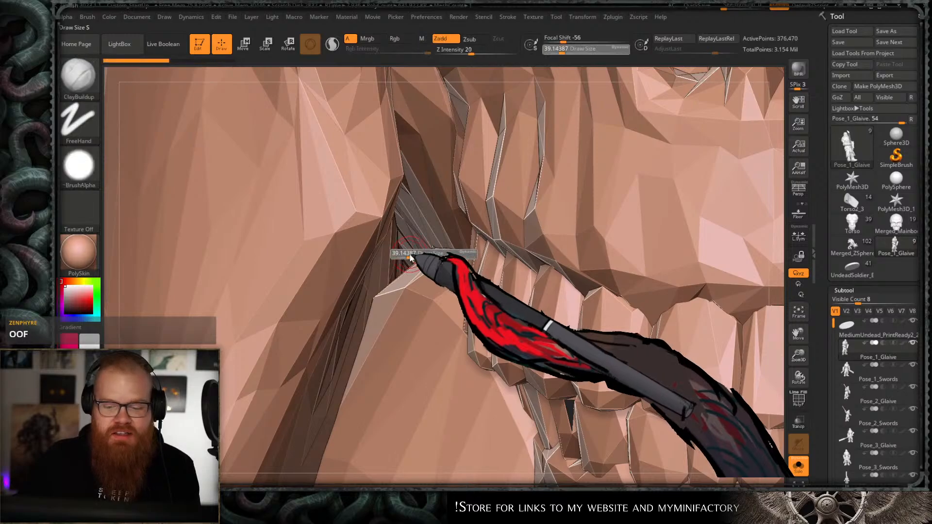
left_click_drag(410, 257, 413, 257)
mouse_move(412, 258)
right_mouse_down()
mouse_move(412, 277)
mouse_move(425, 273)
mouse_move(395, 292)
mouse_move(395, 327)
mouse_move(429, 277)
mouse_move(509, 256)
mouse_move(517, 193)
mouse_move(544, 205)
mouse_move(553, 308)
mouse_move(487, 297)
mouse_move(467, 275)
mouse_move(514, 219)
mouse_move(555, 225)
mouse_move(546, 214)
right_mouse_up()
right_click_drag(551, 280, 485, 248, "ctrl")
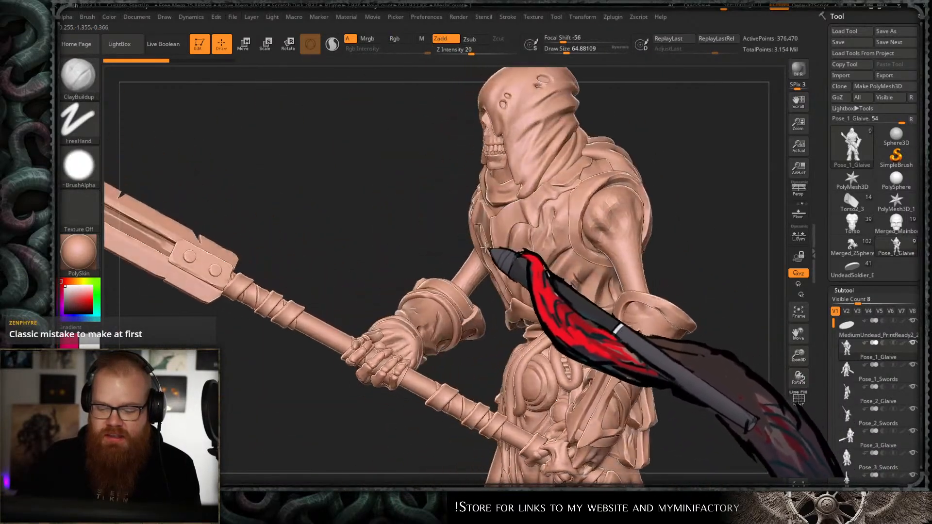
- Try smoothing the mesh between the skull's upper and lower teeth
right_click_drag(478, 155, 518, 224, "ctrl")
right_click_drag(487, 184, 492, 242, "ctrl")
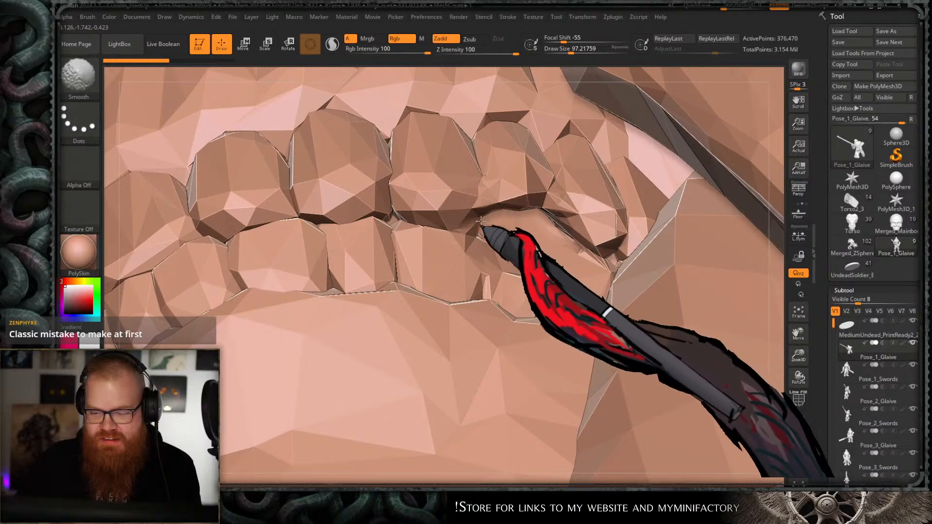
left_click_drag(480, 220, 508, 228, "shift")
mouse_move(517, 231)
right_mouse_down()
mouse_move(527, 238)
mouse_move(519, 208)
mouse_move(520, 280)
right_mouse_up()
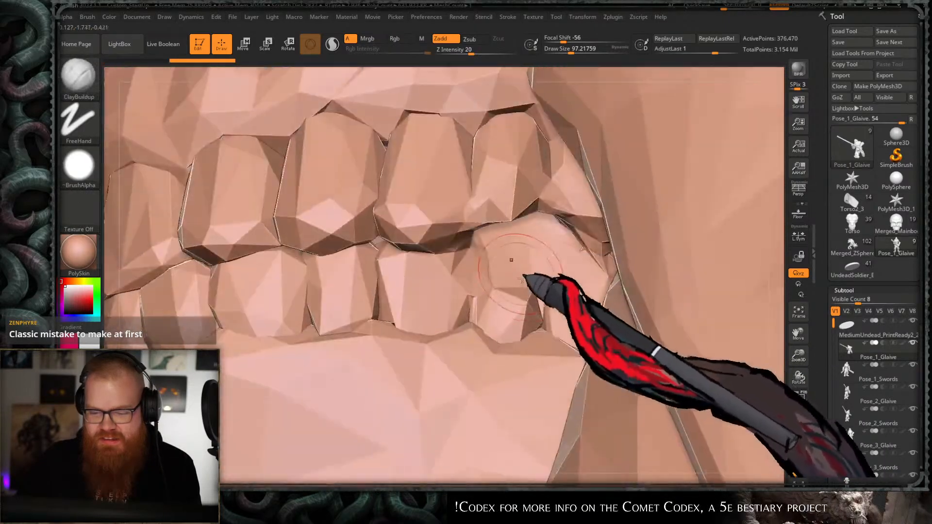
mouse_move(500, 363)
right_mouse_down("ctrl")
mouse_move(576, 370)
mouse_move(462, 166)
mouse_move(506, 297)
mouse_move(444, 315)
mouse_move(501, 252)
right_mouse_up("ctrl")
right_click_drag(591, 207, 549, 221)
right_click_drag(492, 229, 479, 265)
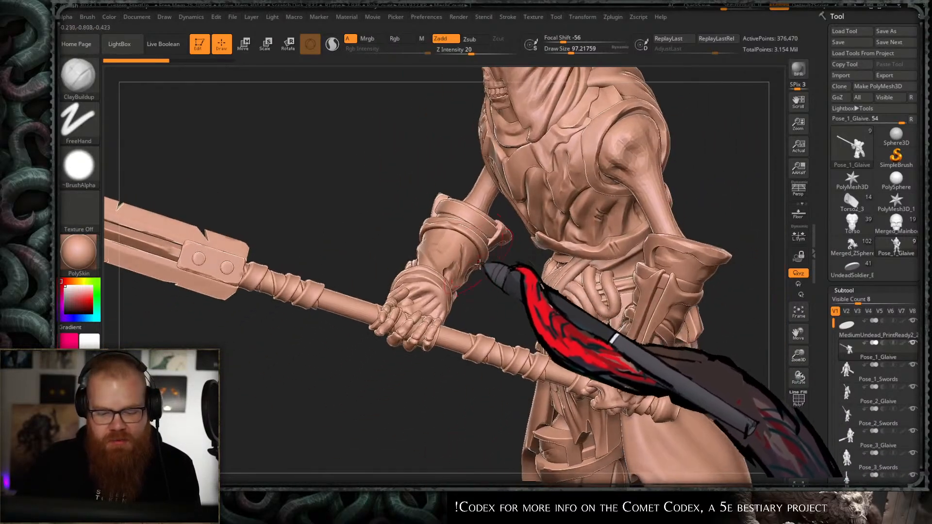
- View the glaive blade and display the polyframe to inspect the figure's polygroups around the gripping hand
right_click_drag(247, 254, 349, 235)
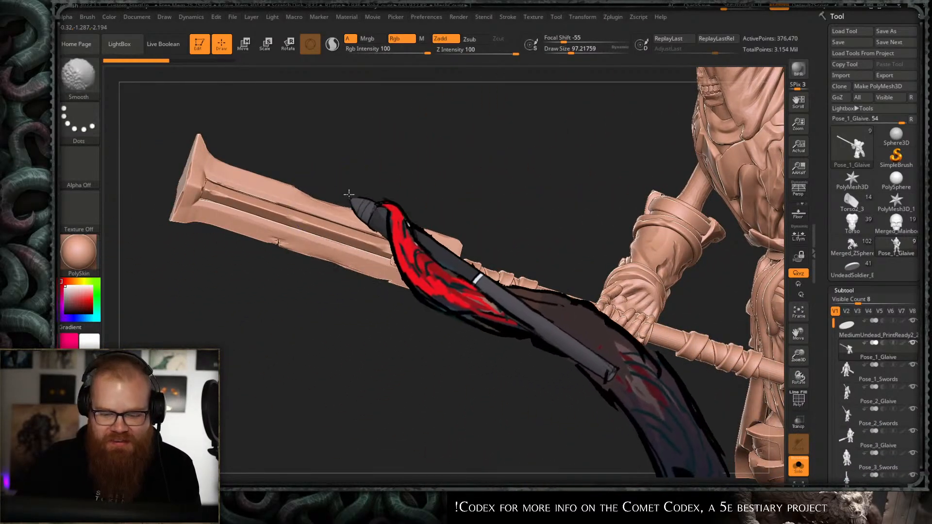
left_click(798, 402)
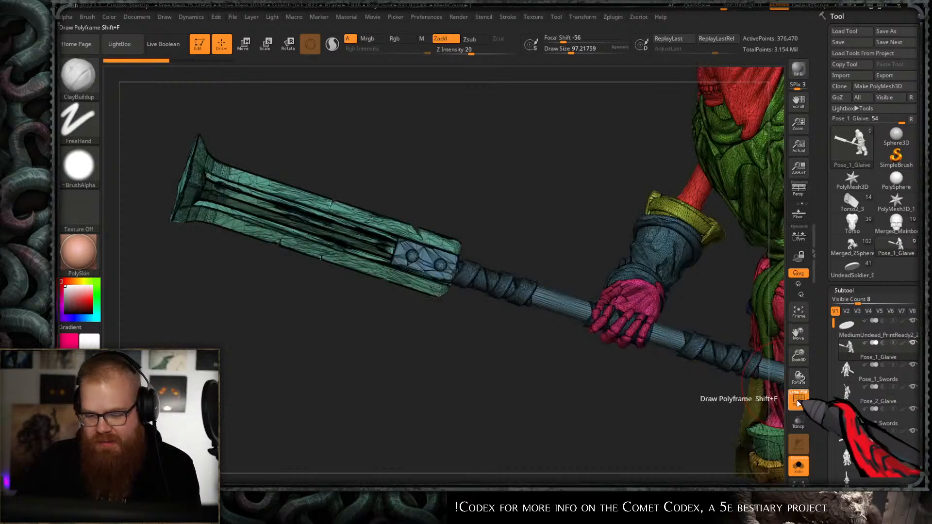
right_click_drag(710, 317, 590, 424, "alt")
right_click_drag(335, 349, 582, 250, "alt")
- Isolate the hand's polygroup to check its mesh, restore the full figure and turn off the polyframe
left_click(576, 244, "ctrl+shift")
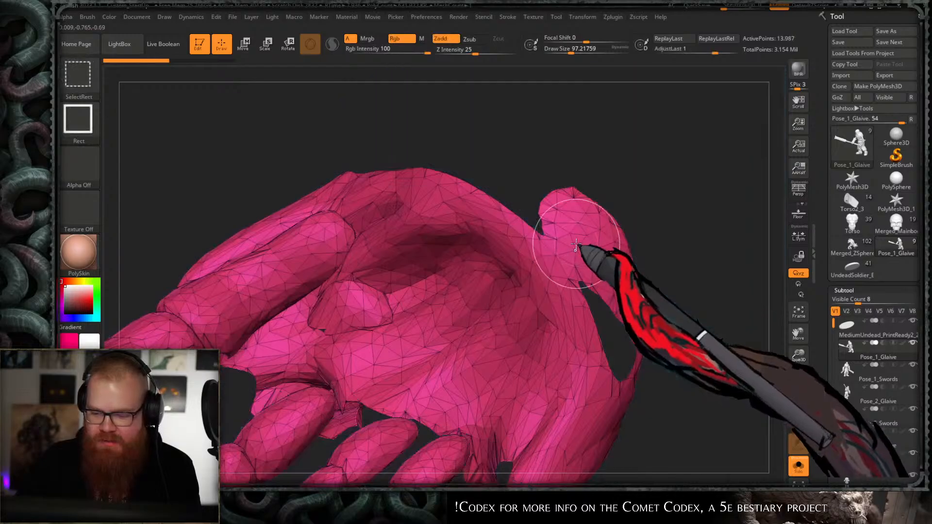
left_click(576, 245, "ctrl+shift")
left_click(736, 414, "ctrl+shift")
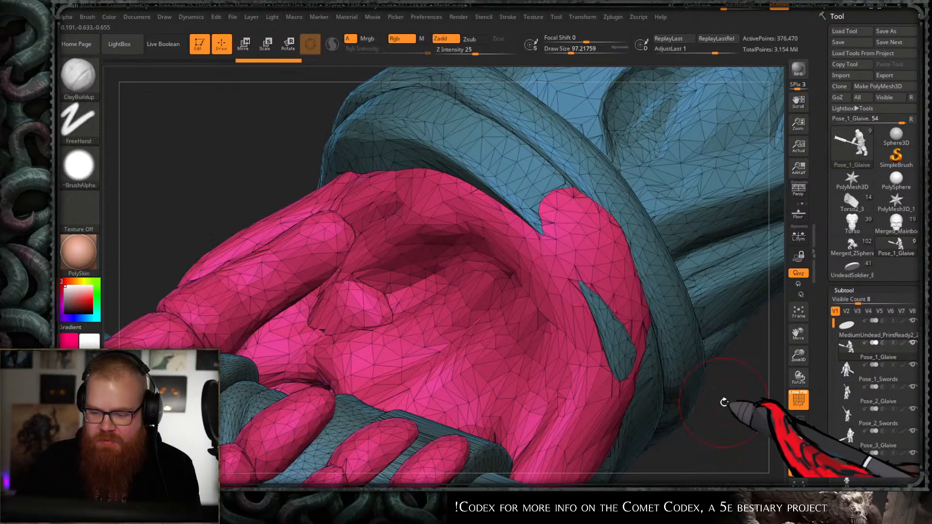
right_click_drag(724, 403, 467, 179, "ctrl")
right_click_drag(517, 216, 572, 160, "ctrl")
left_click(799, 408)
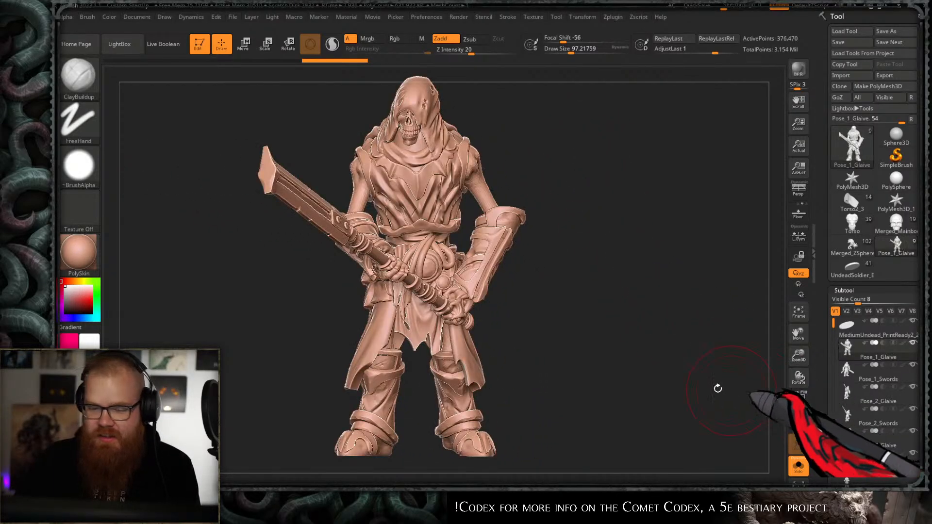
- Try masking the figure's lower half from the waist down and undo the mask
right_click_drag(564, 358, 576, 354)
mouse_move(576, 353)
right_mouse_down("ctrl")
mouse_move(558, 380)
mouse_move(567, 359)
right_mouse_up("ctrl")
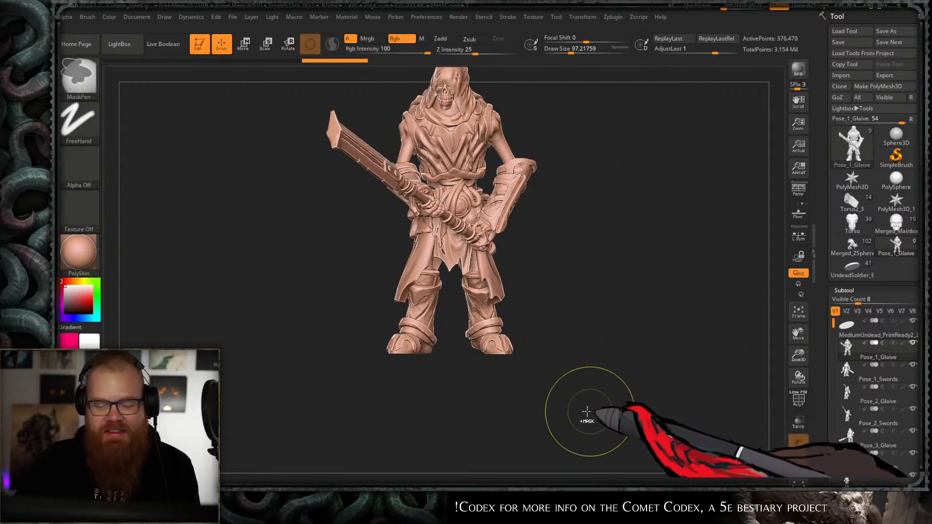
left_click_drag(583, 408, 316, 270, "ctrl")
right_click_drag(597, 209, 603, 224, "alt")
left_click_drag(551, 301, 357, 219, "ctrl")
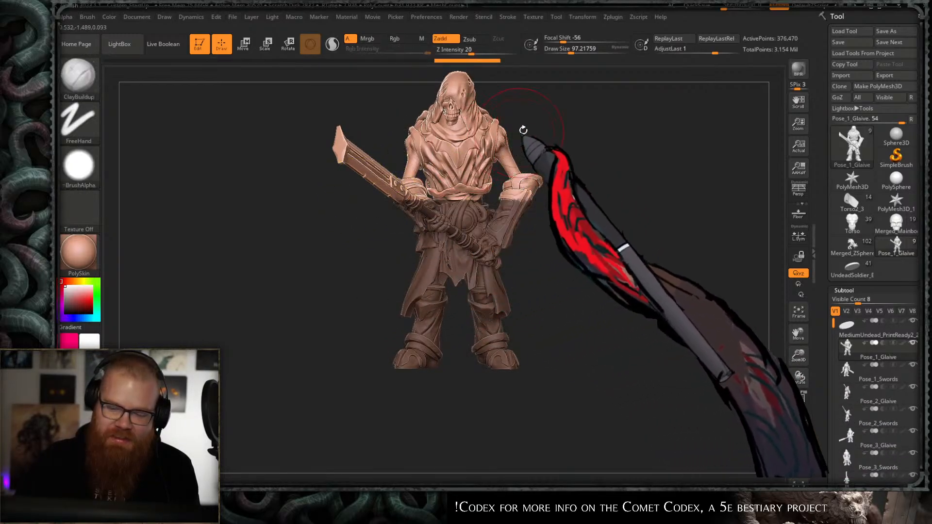
key("ctrl+z")
key("ctrl+z")
- Step through the subtools from Pose_1_Glaive to Pose_2_Swords and view each skeleton's pose
right_click_drag(578, 144, 558, 146)
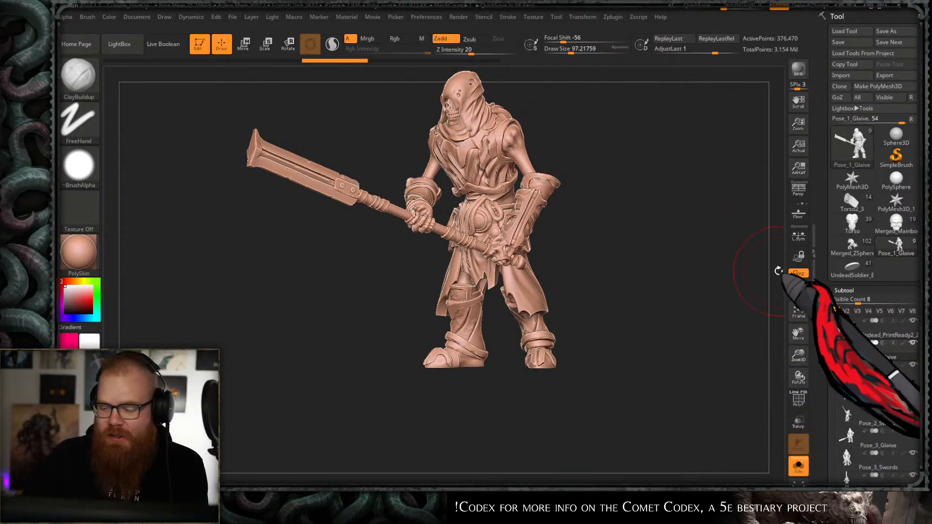
key("alt+Down")
key("alt+Down")
key("alt+Down")
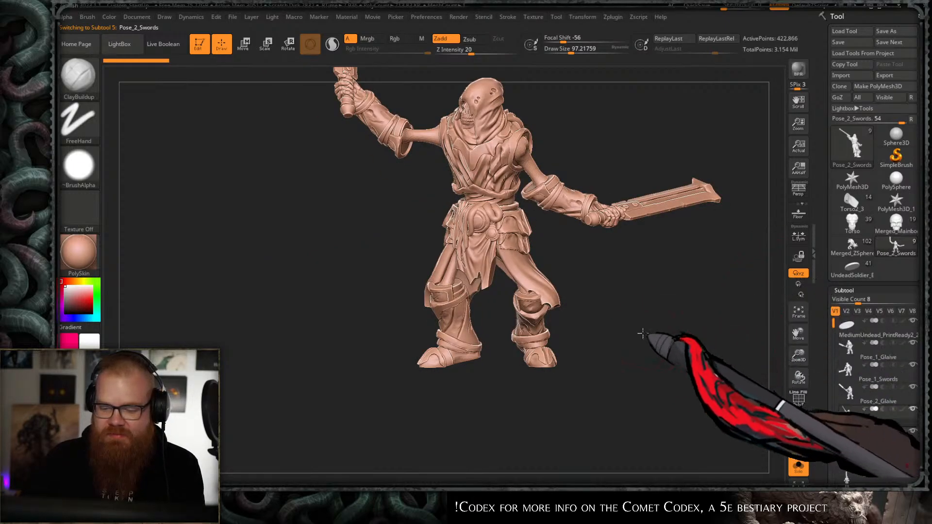
left_click_drag(662, 333, 637, 404)
- Step through the remaining pose subtools to Pose_4_Swords and view that figure from the front
key("alt+Down")
key("alt+Down")
key("alt+Down")
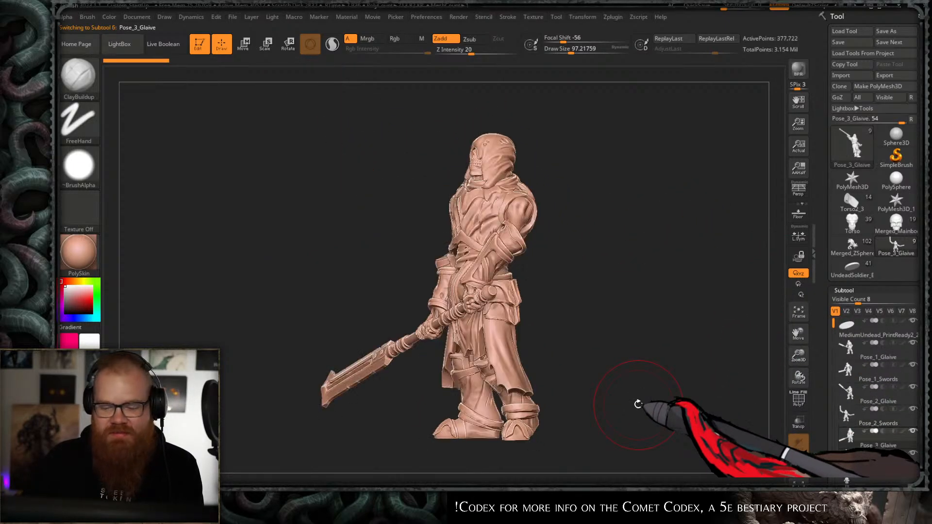
key("alt+Down")
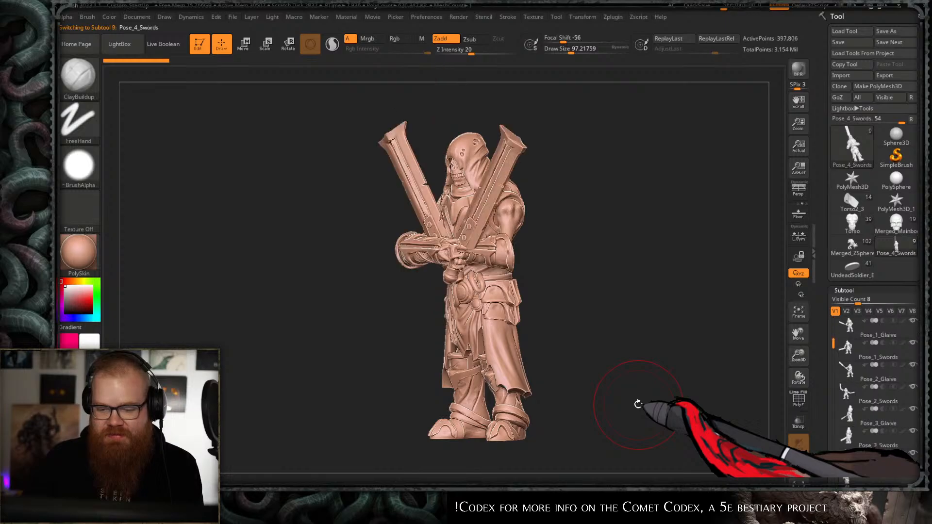
left_click_drag(638, 404, 663, 401)
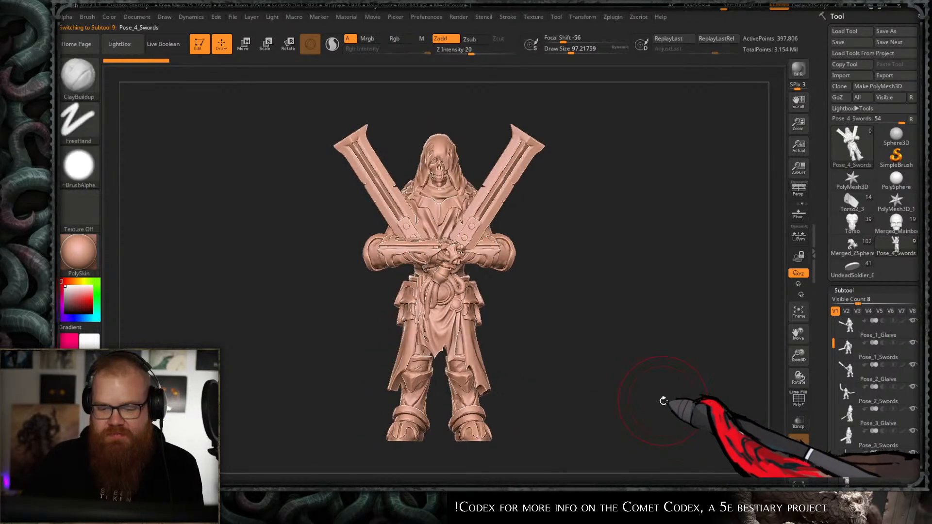
- Switch to the Pose_3_Swords subtool and examine the hooded skull up close before viewing the full figure
key("alt+Up")
key("alt+Up")
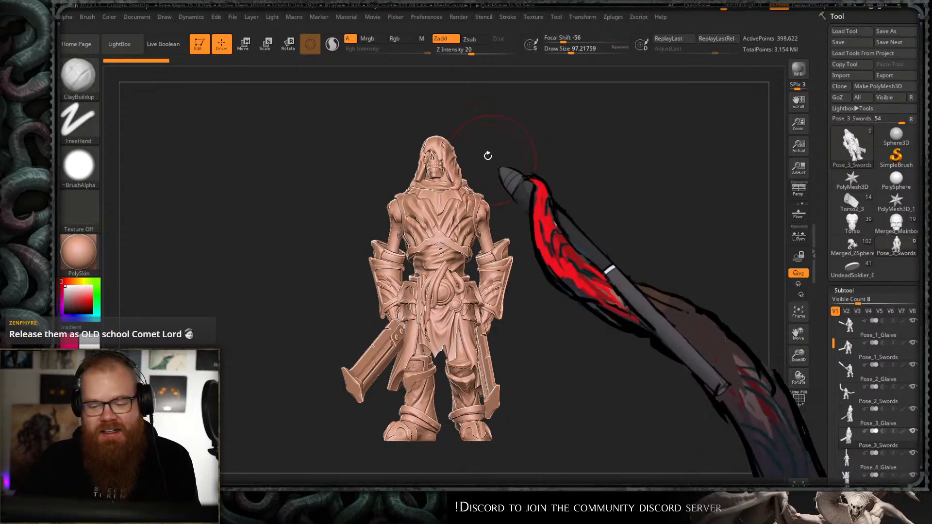
right_click_drag(489, 154, 528, 138)
mouse_move(598, 251)
right_mouse_down("ctrl")
mouse_move(603, 235)
mouse_move(610, 244)
right_mouse_up("ctrl")
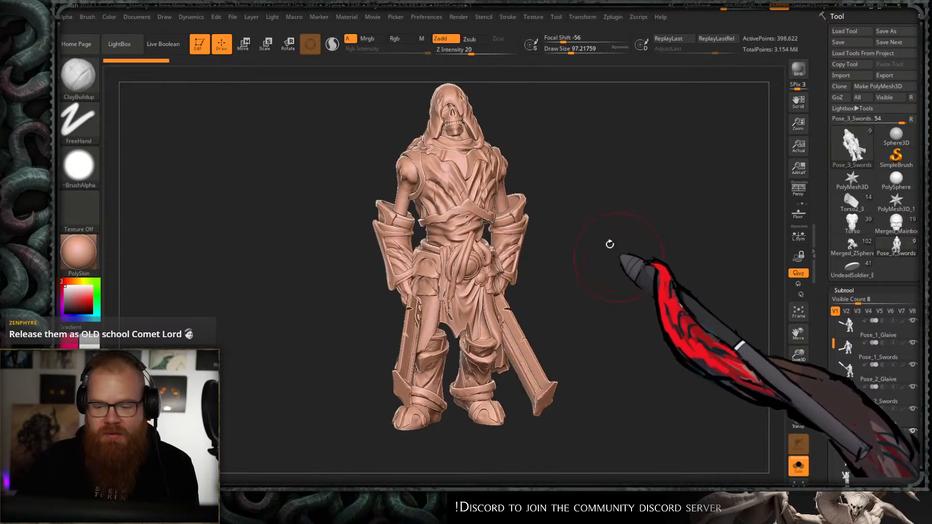
right_click_drag(525, 169, 545, 265, "ctrl")
right_click_drag(466, 131, 514, 301, "alt")
mouse_move(509, 185)
right_mouse_down("ctrl")
mouse_move(522, 265)
mouse_move(508, 254)
mouse_move(521, 251)
mouse_move(537, 376)
mouse_move(562, 386)
right_mouse_up("ctrl")
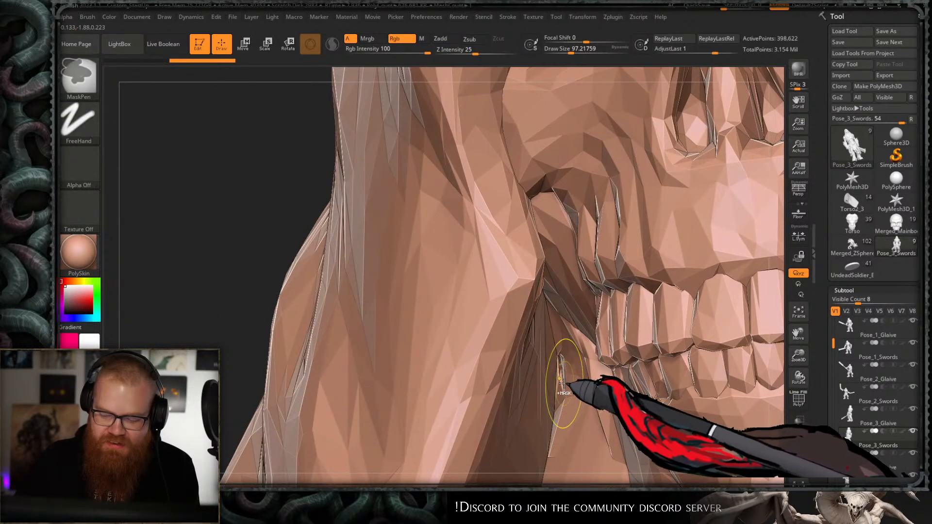
right_click_drag(609, 415, 492, 192, "ctrl")
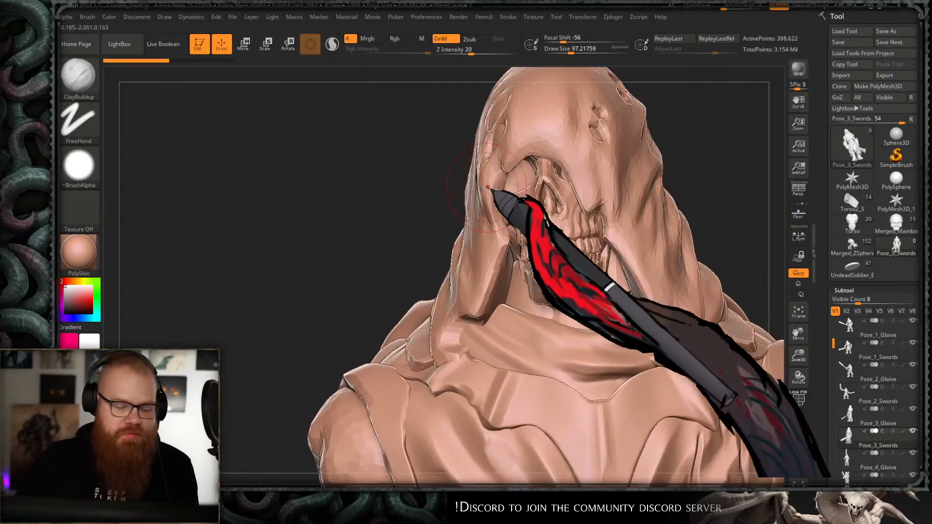
right_click_drag(600, 301, 534, 210, "alt")
right_click_drag(548, 291, 536, 171, "alt")
mouse_move(630, 197)
right_mouse_down()
mouse_move(620, 208)
mouse_move(620, 192)
mouse_move(624, 209)
mouse_move(612, 196)
right_mouse_up()
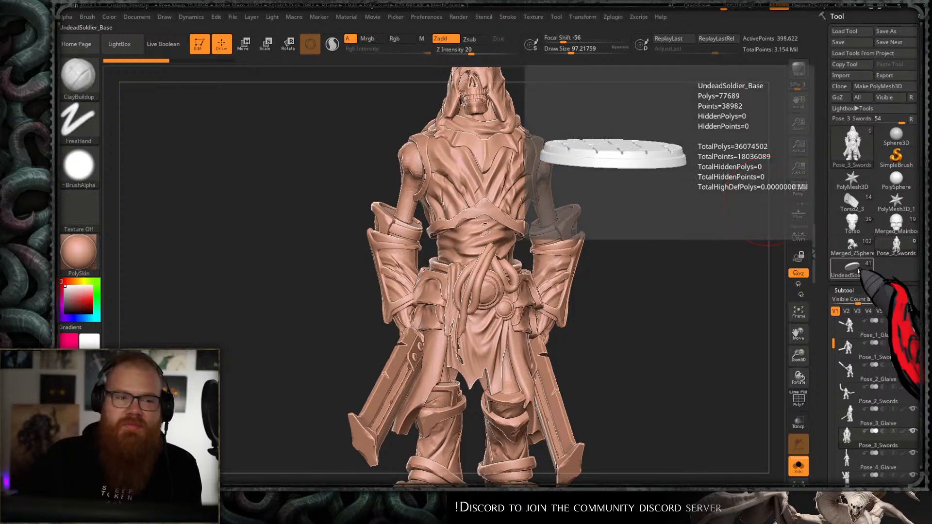
- Load the UndeadSoldier_Base tool and view its P6 dual-axe and shield-bearing soldier subtools
left_click(841, 268)
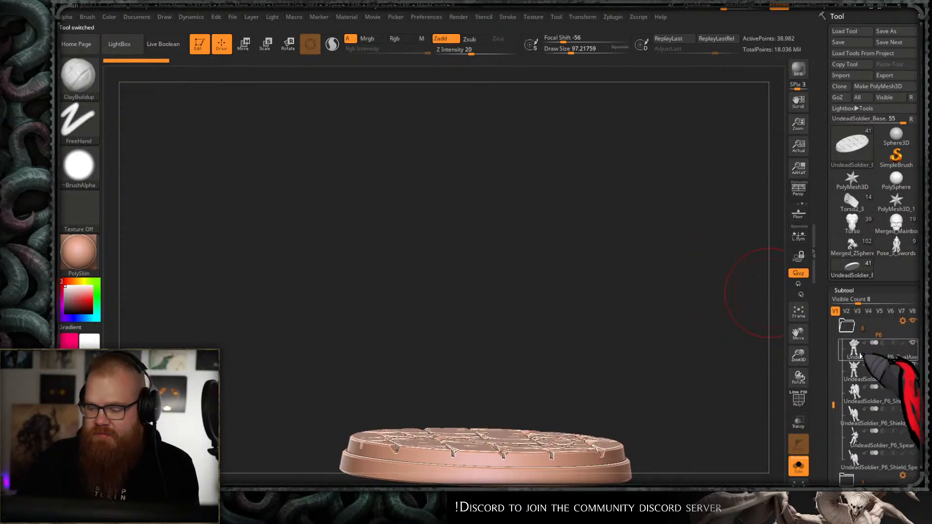
left_click(861, 357)
mouse_move(738, 292)
left_mouse_down()
mouse_move(662, 297)
mouse_move(646, 291)
mouse_move(651, 265)
mouse_move(641, 266)
mouse_move(676, 277)
left_mouse_up()
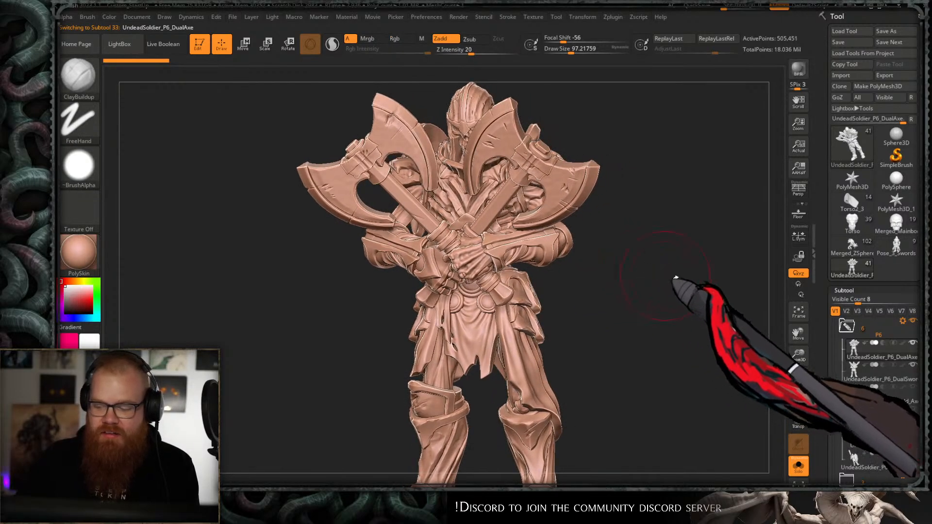
left_click(857, 396)
mouse_move(718, 337)
left_mouse_down()
mouse_move(737, 337)
mouse_move(670, 277)
mouse_move(685, 279)
mouse_move(668, 282)
mouse_move(645, 233)
mouse_move(647, 254)
mouse_move(638, 259)
mouse_move(716, 263)
mouse_move(588, 235)
mouse_move(639, 225)
mouse_move(663, 235)
mouse_move(738, 235)
mouse_move(687, 240)
mouse_move(720, 244)
left_mouse_up()
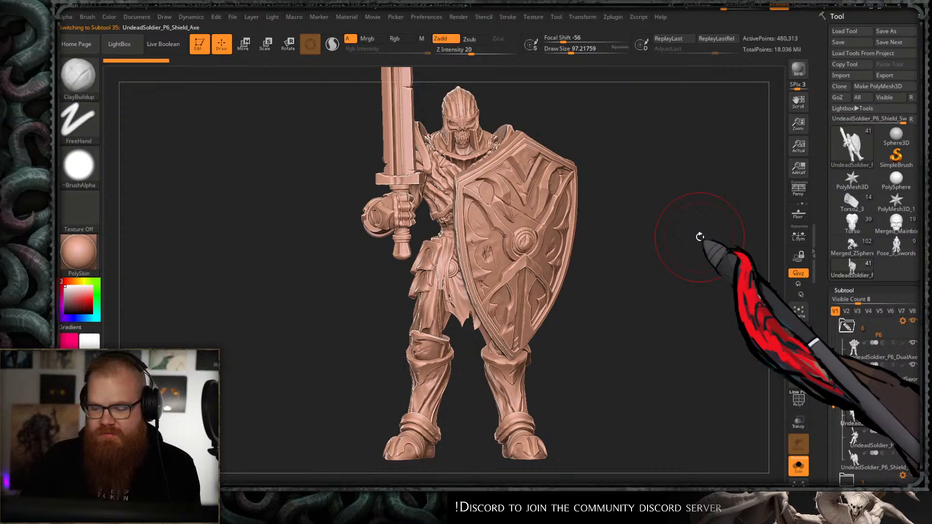
- Step through the UndeadSoldier subtools from the P6 group down to UndeadSoldier_P1_DualSwords and view each pose and weapon set
key("Up")
key("Up")
key("Up")
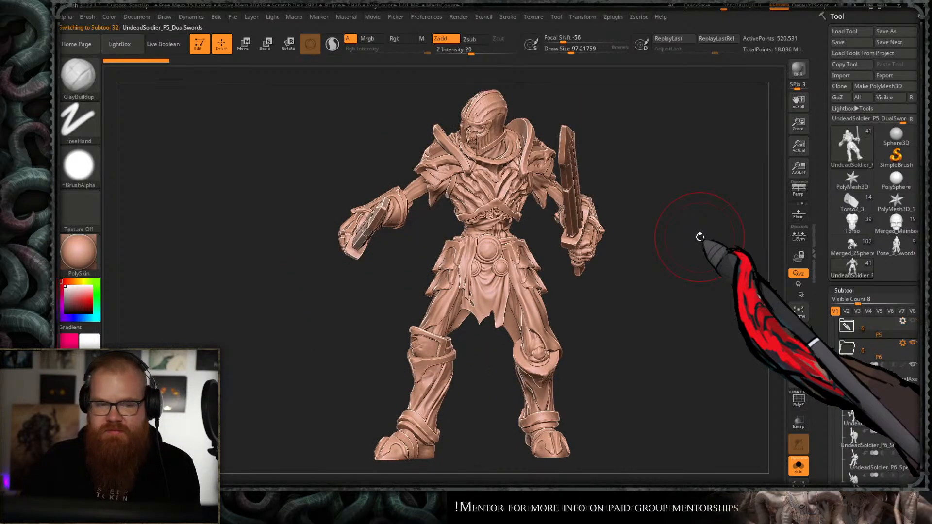
key("Down")
key("Down")
key("Down")
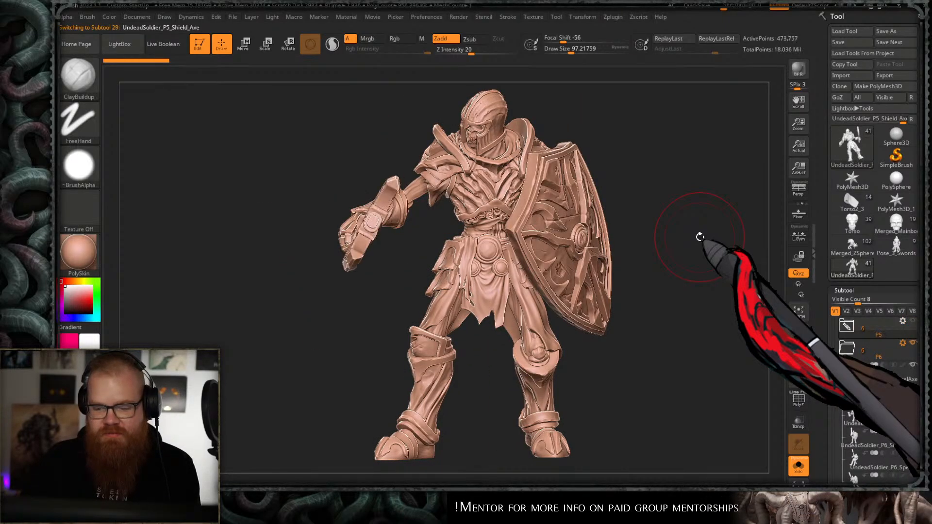
key("Down")
key("Down")
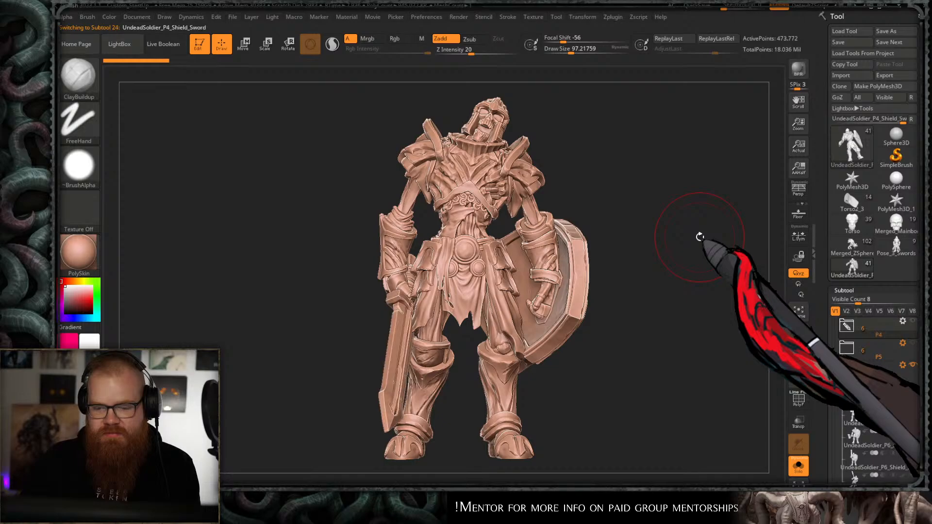
key("Down")
key("Down")
key("Down")
key("Down")
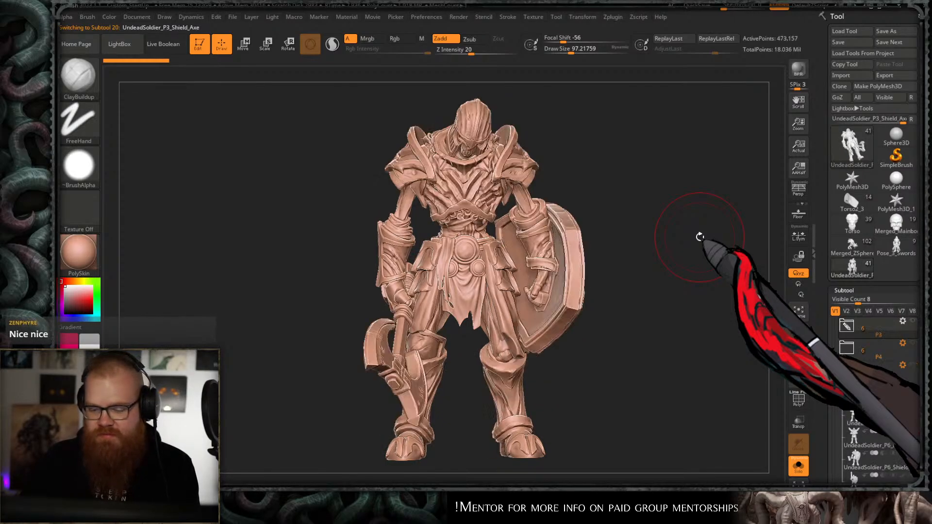
key("Down")
key("Down")
key("Down")
key("Down")
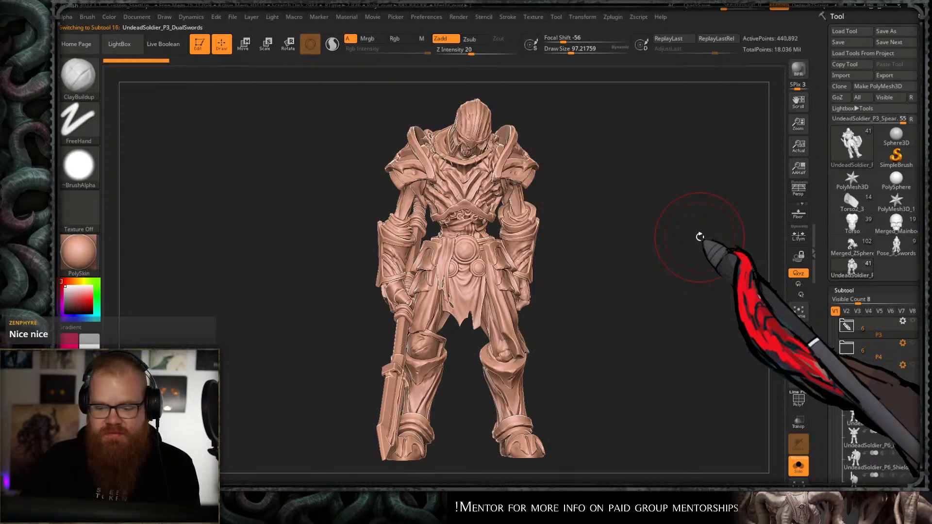
key("Down")
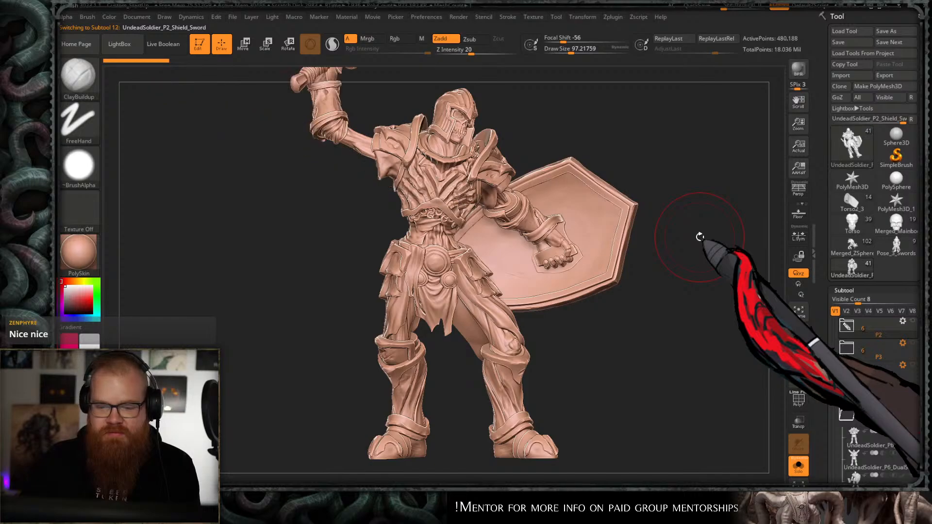
key("Down")
key("Down")
key("Down")
key("Down")
key("Down")
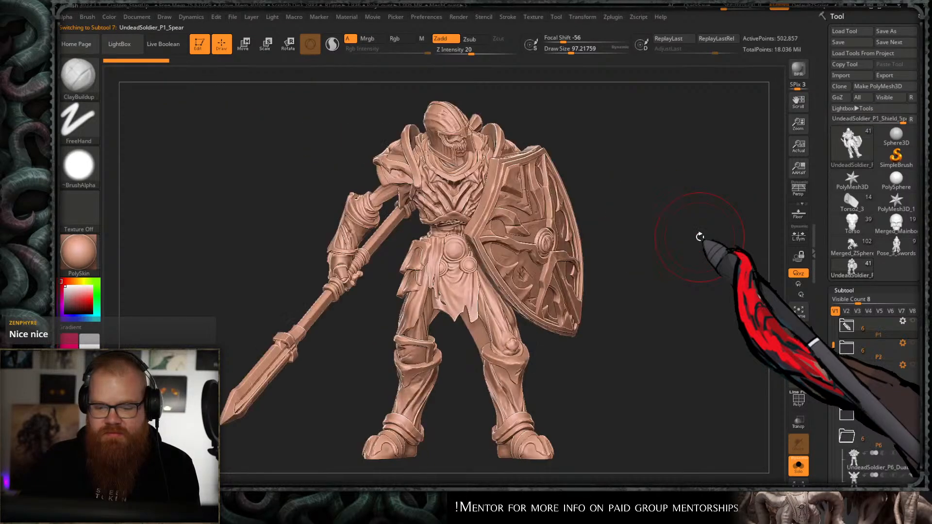
key("Down")
key("Down")
key("Down")
key("Down")
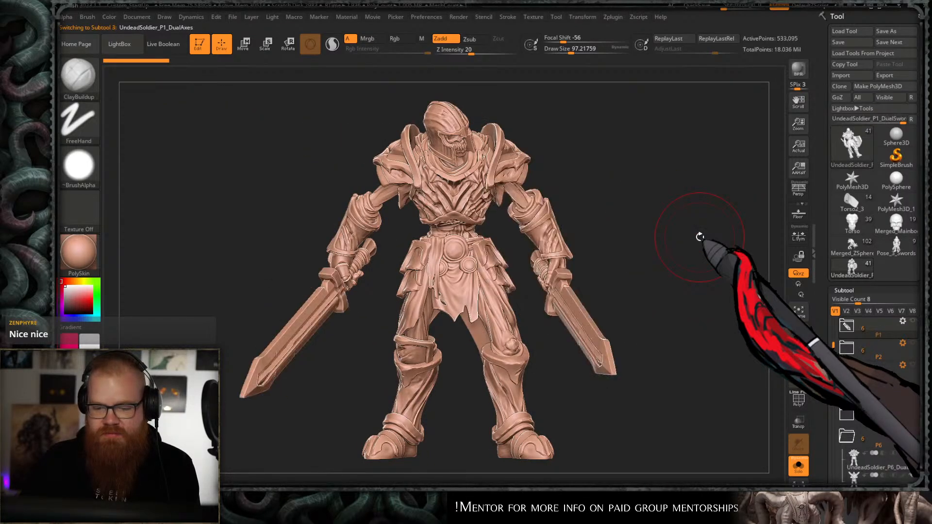
key("Down")
key("Down")
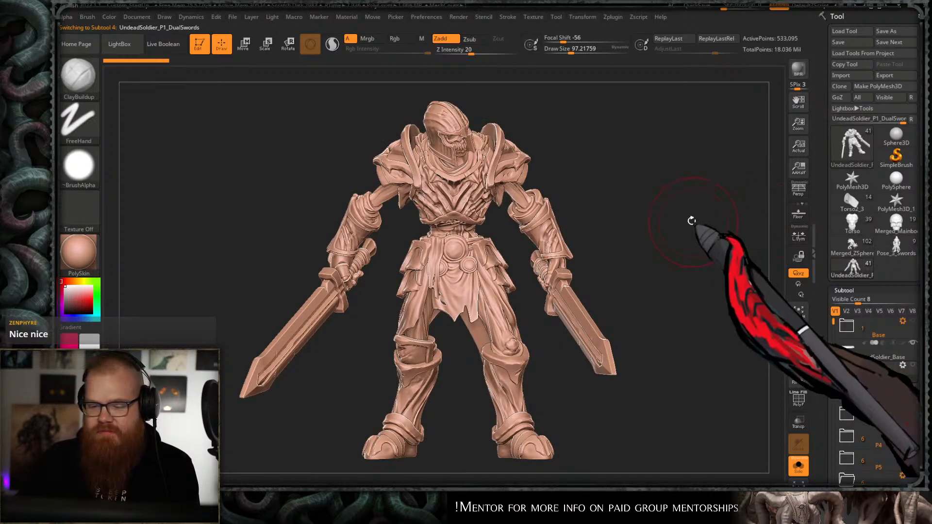
- Shift the soldier to one side of the canvas and step forward through the poses to UndeadSoldier_P6_Shield_Axe
left_click_drag(689, 216, 550, 224)
key("Down")
key("Down")
key("Down")
key("Down")
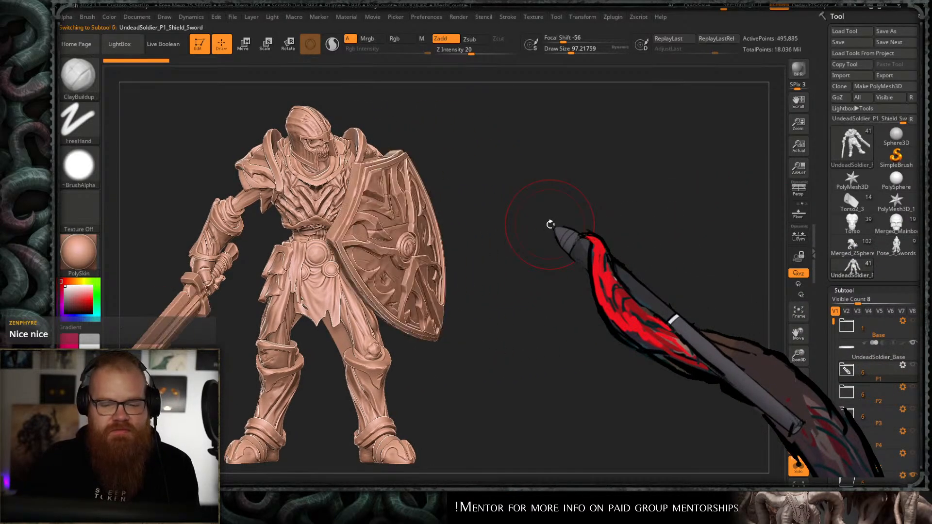
key("Down")
key("Down")
key("Down")
key("Down")
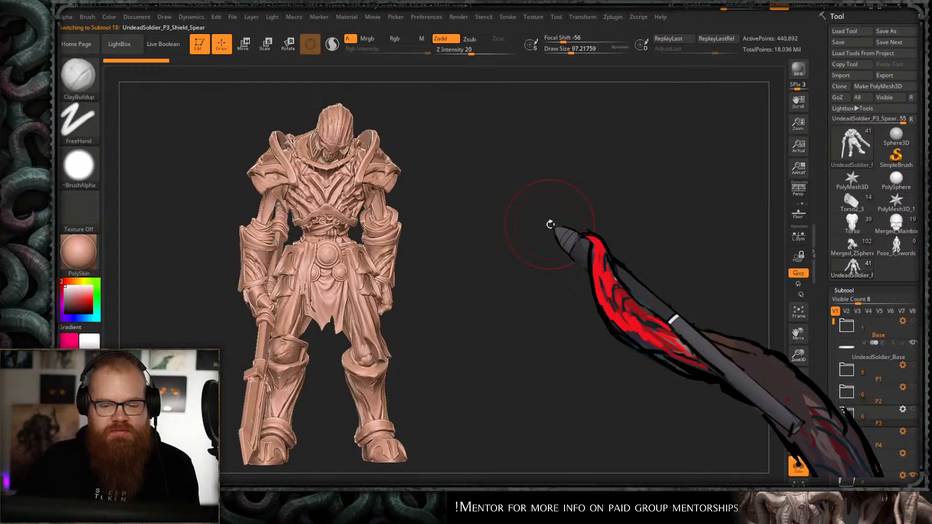
key("Down")
key("Down")
key("Down")
key("Down")
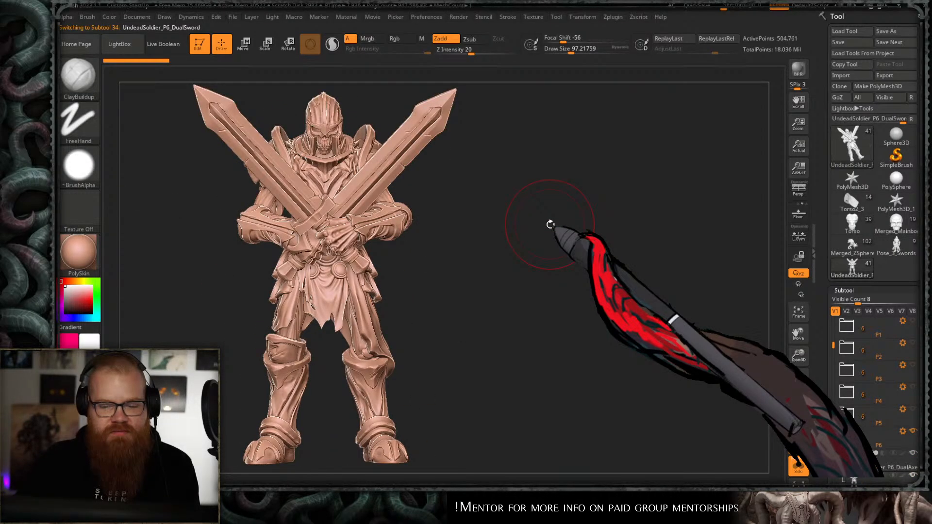
key("Down")
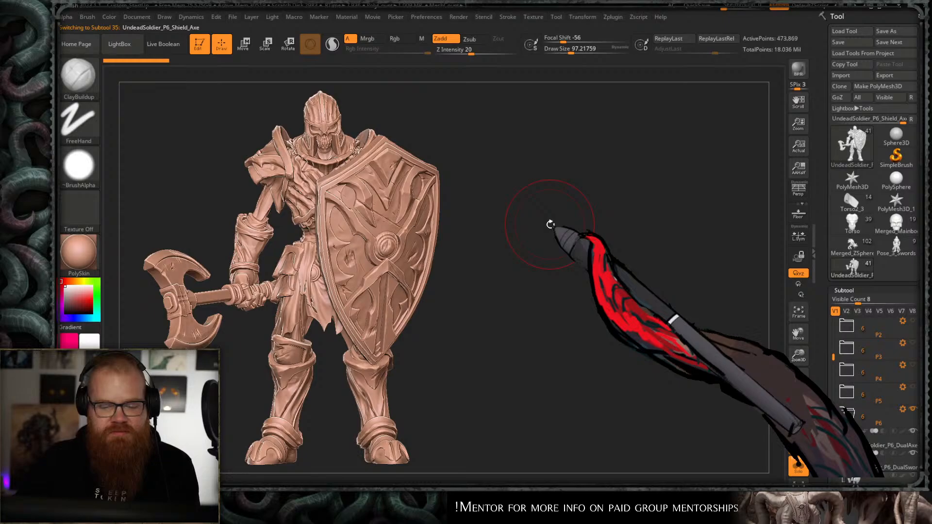
- Switch to the Pose_3_Swords tool and view it beside the shield-and-axe soldier
key("shift")
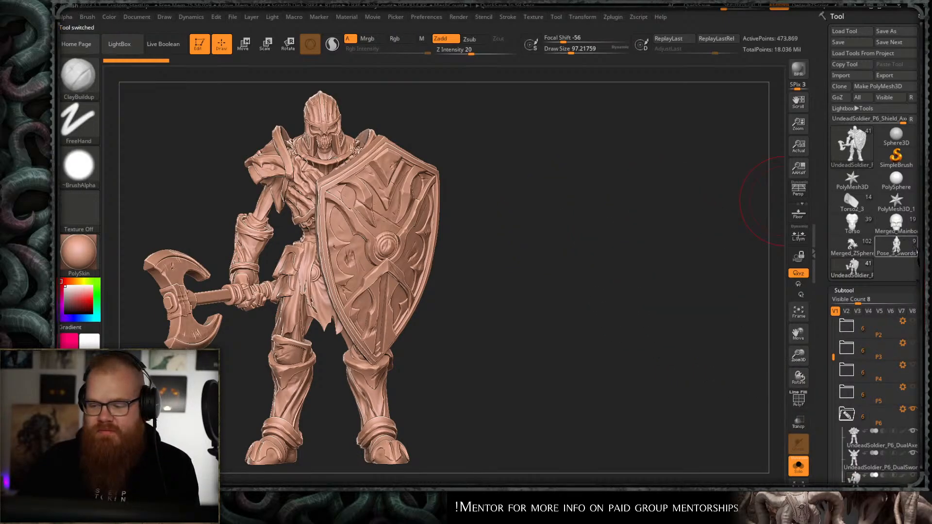
left_click(896, 245)
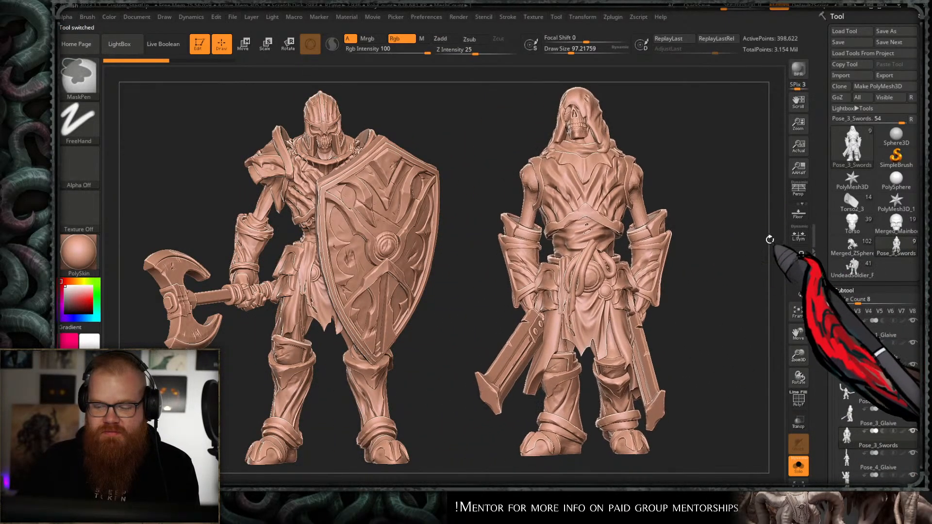
left_click_drag(724, 244, 745, 266)
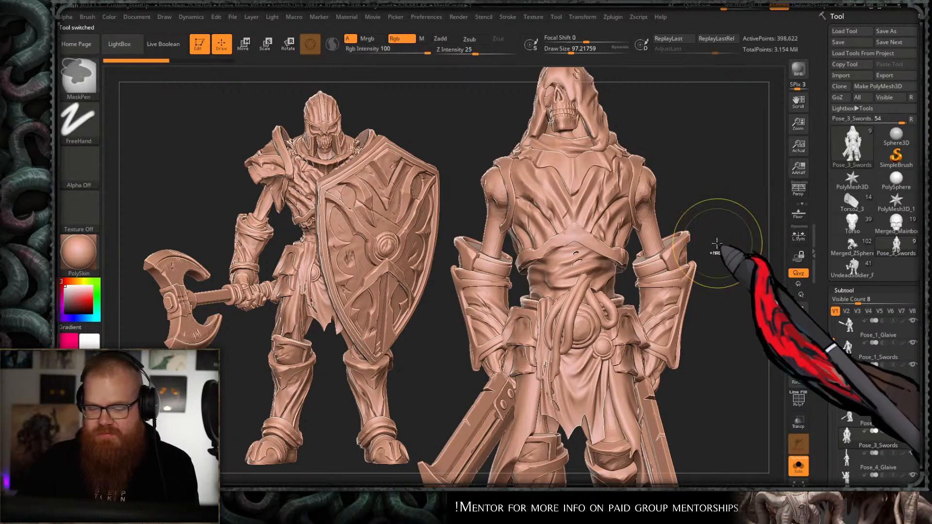
- Clear the canvas and reframe the Pose_3_Swords figure on its own at full height
key("ctrl+n")
right_click_drag(713, 248, 686, 249, "ctrl")
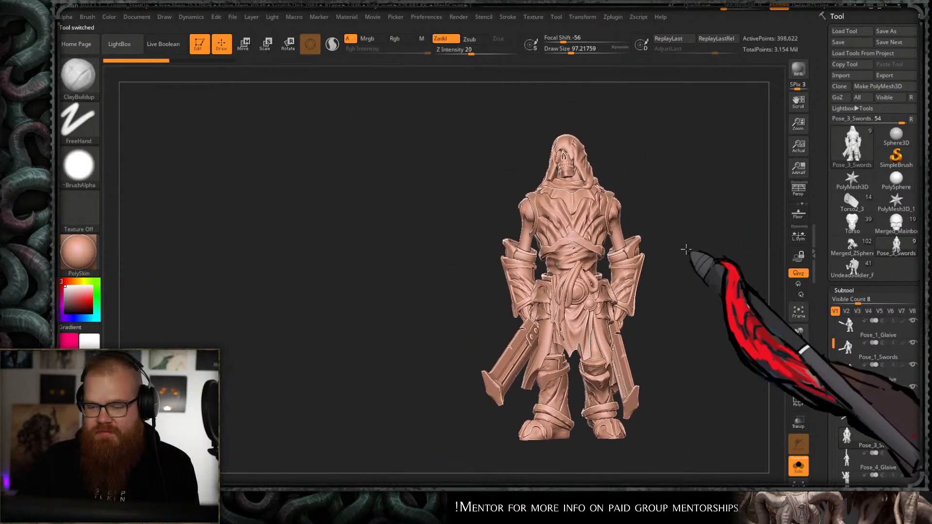
mouse_move(685, 249)
left_mouse_down()
mouse_move(699, 264)
mouse_move(697, 243)
left_mouse_up()
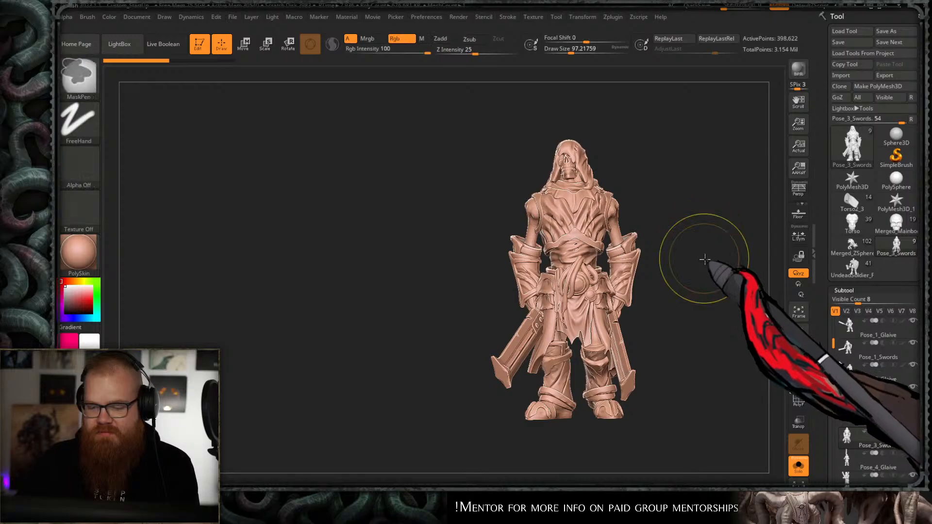
mouse_move(704, 260)
right_mouse_down("ctrl")
mouse_move(704, 271)
mouse_move(699, 260)
right_mouse_up("ctrl")
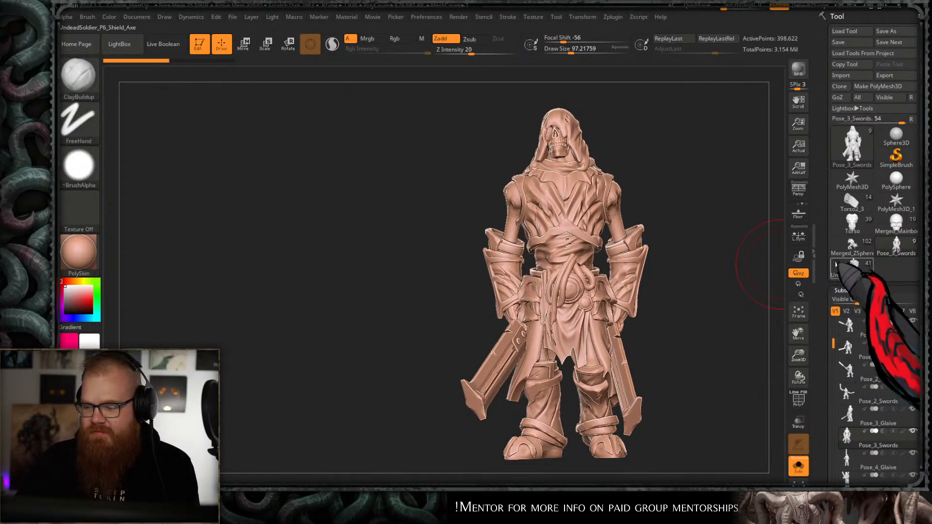
- Switch back to the UndeadSoldier tool, step to UndeadSoldier_P4_DualSwords and place it beside the hooded swordsman
left_click(836, 265)
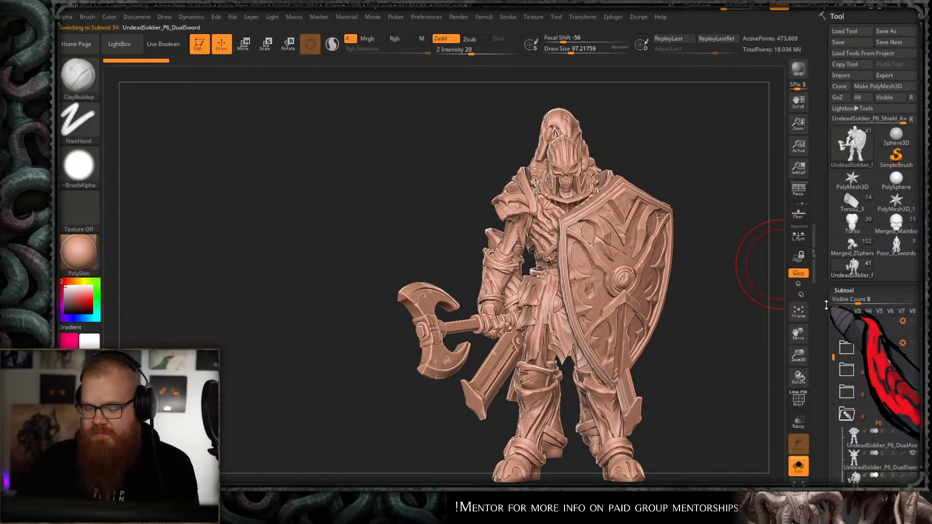
key("Up")
key("Up")
key("Up")
key("Up")
key("Up")
key("Up")
key("Up")
key("Up")
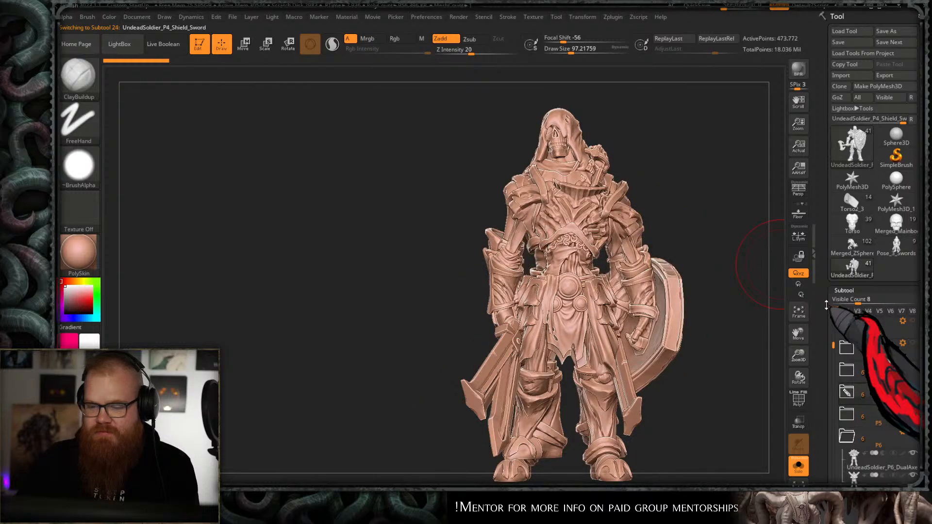
key("Up")
key("Up")
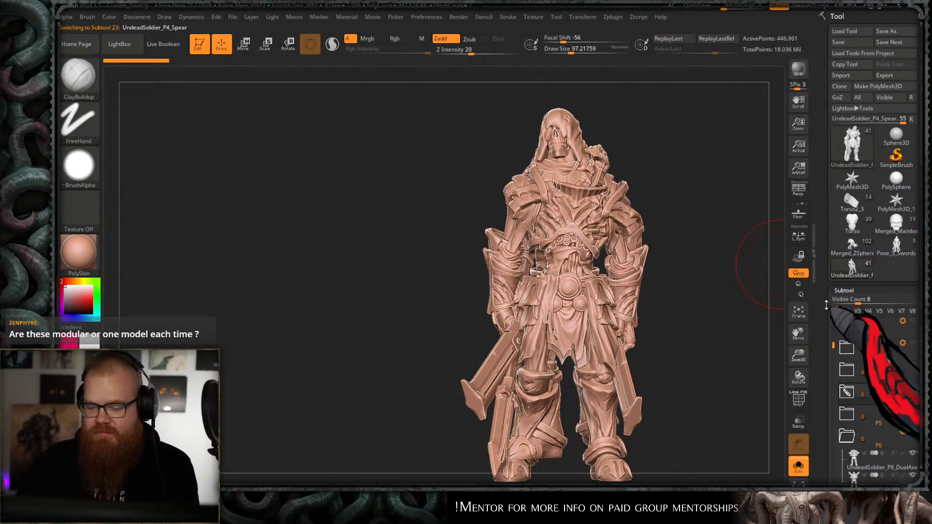
left_click_drag(707, 249, 479, 227, "alt")
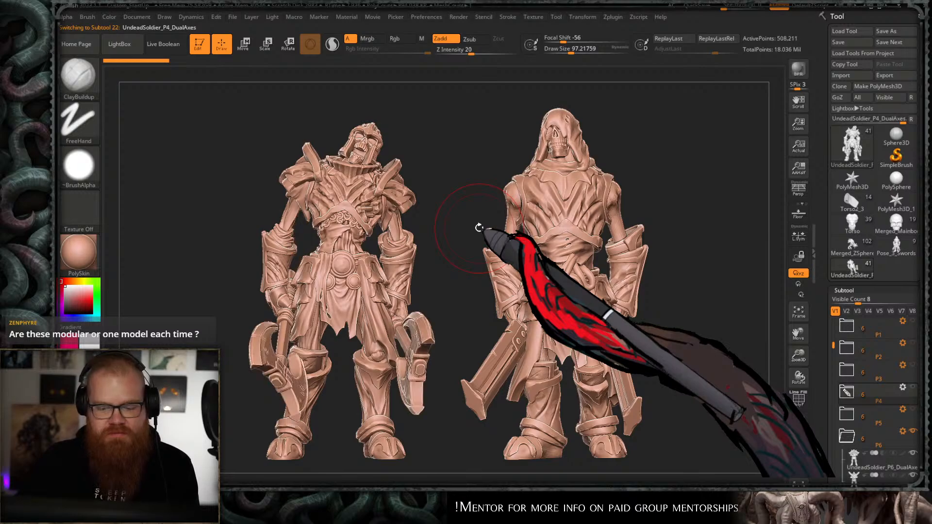
key("Up")
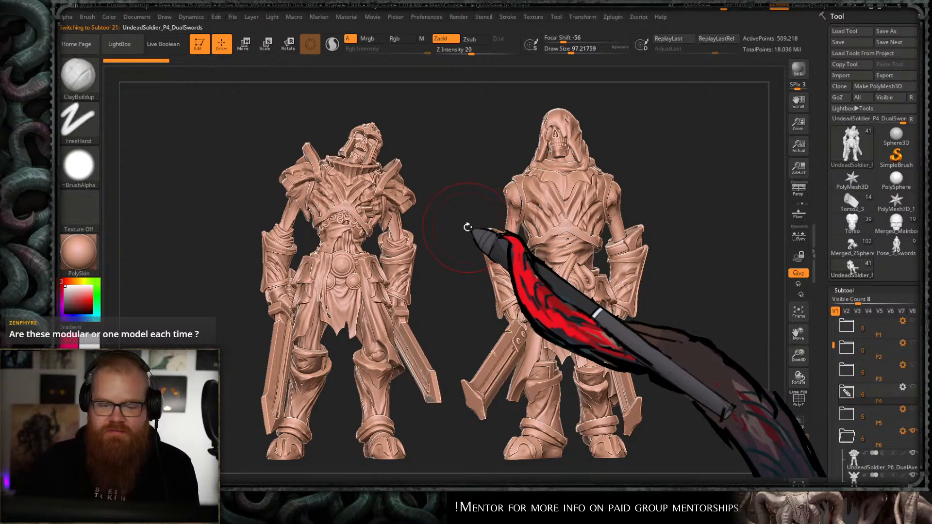
- Adjust the P4 dual-swords soldier's position and size to compare it with the hooded swordsman
mouse_move(461, 229)
left_mouse_down("alt")
mouse_move(443, 216)
mouse_move(460, 217)
mouse_move(450, 215)
left_mouse_up("alt")
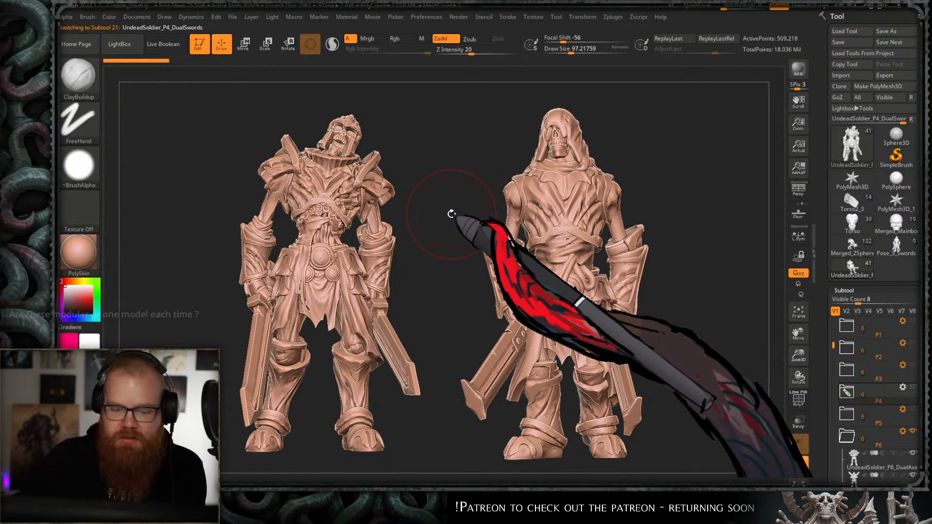
left_click_drag(413, 219, 417, 222, "alt")
right_click(418, 223, "ctrl")
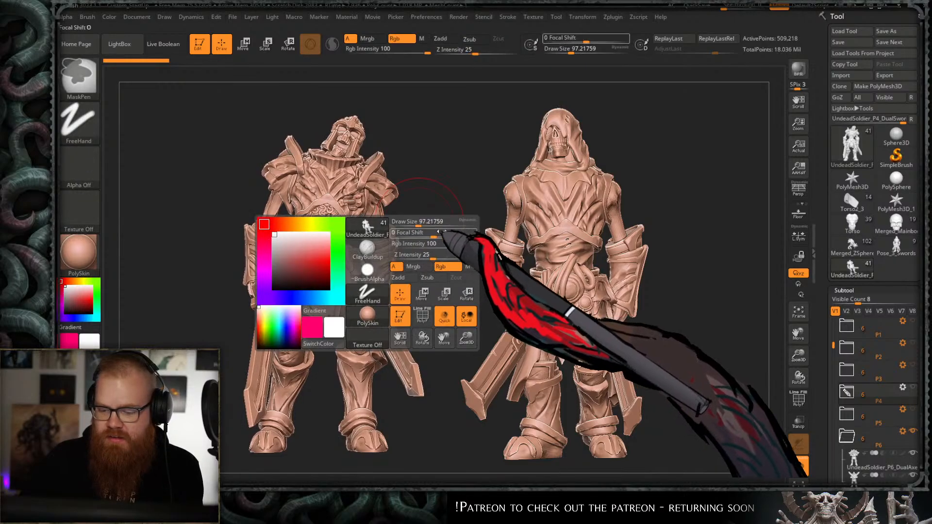
right_click_drag(451, 218, 453, 220, "ctrl")
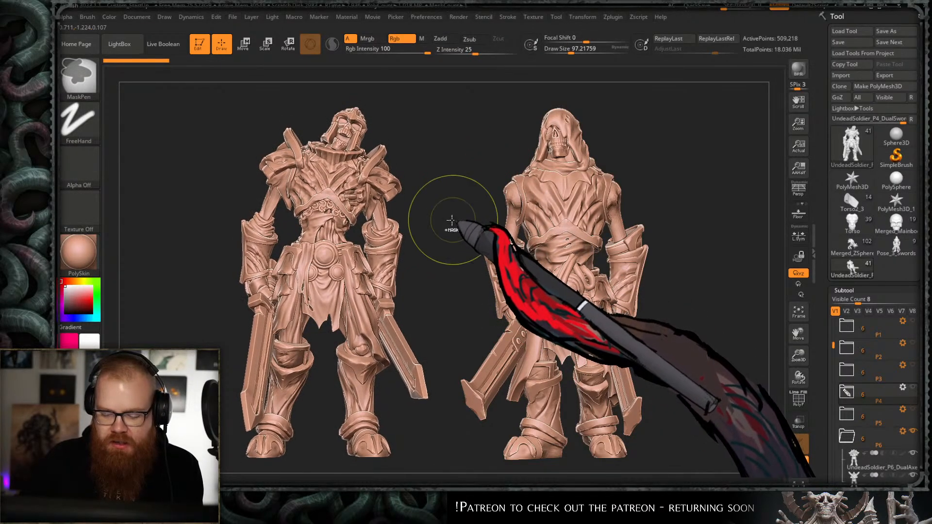
- Move the P4 dual-swords soldier closer to the hooded swordsman and examine how the two figures' waistlines align
mouse_move(451, 220)
left_mouse_down("alt")
mouse_move(478, 226)
mouse_move(452, 226)
mouse_move(612, 166)
mouse_move(683, 155)
mouse_move(425, 269)
left_mouse_up("alt")
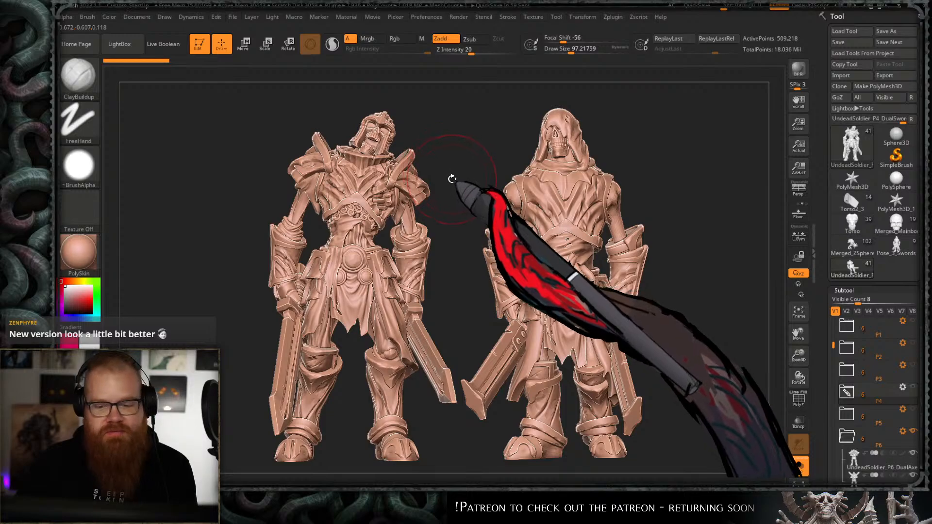
mouse_move(456, 183)
left_mouse_down()
mouse_move(470, 184)
mouse_move(443, 183)
left_mouse_up()
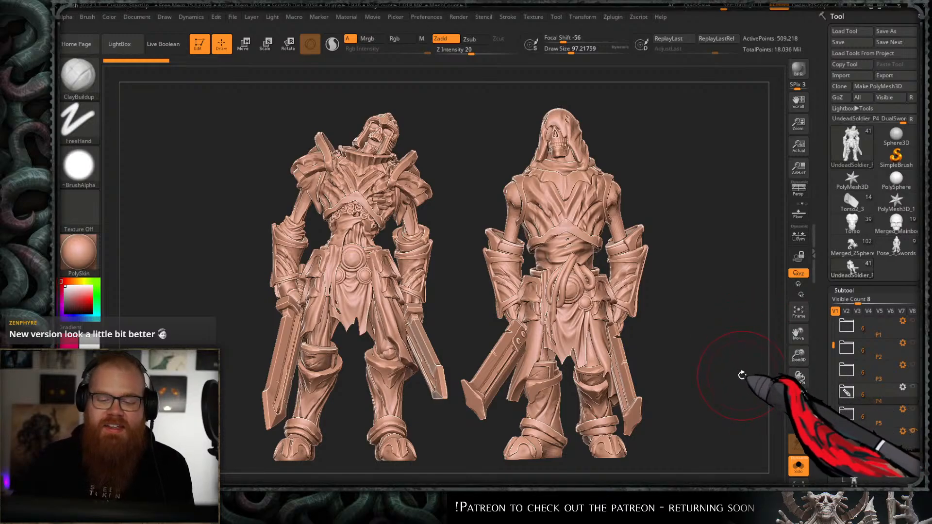
mouse_move(214, 261)
left_mouse_down("ctrl")
mouse_move(669, 259)
mouse_move(675, 250)
left_mouse_up("ctrl")
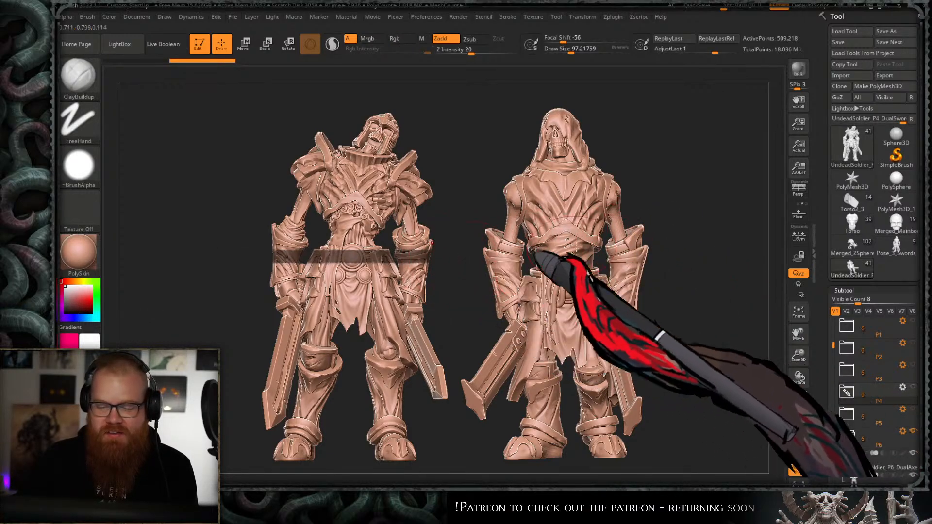
left_click_drag(738, 299, 708, 307, "ctrl")
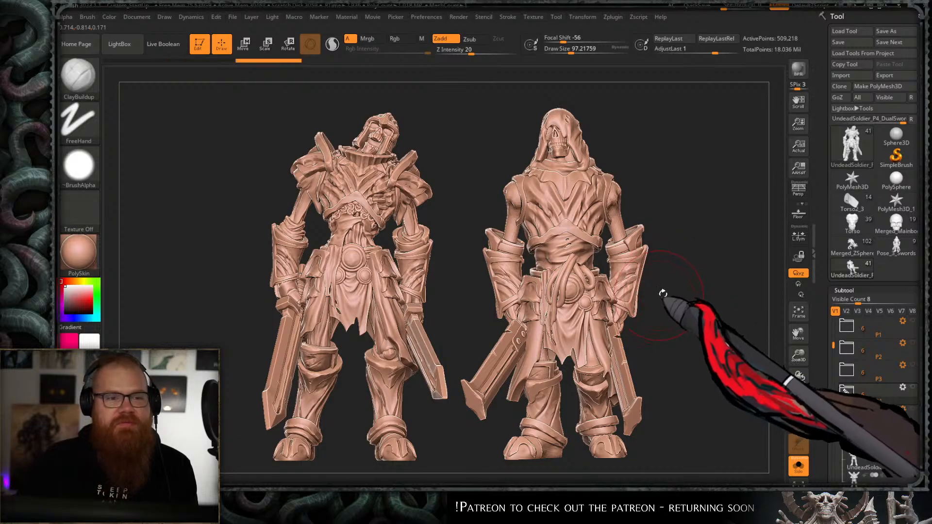
- Clear the canvas and delete all subtools of the UndeadSoldier_P4_DualSwords tool
key("ctrl+n")
scroll(874, 369, "down", 5)
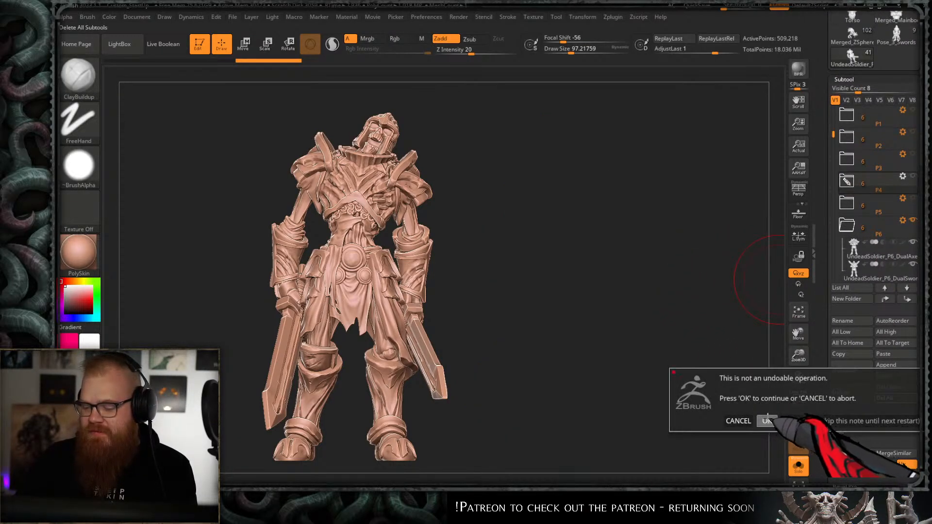
left_click(767, 419)
- Switch to the Pose_3_Swords tool and delete all of its subtools
left_click_drag(921, 311, 920, 380)
left_click(893, 103)
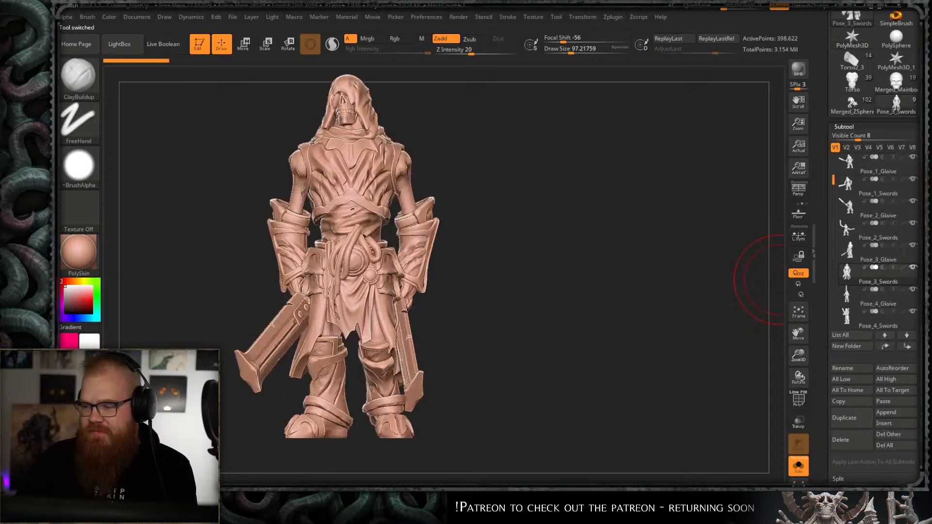
scroll(874, 243, "down", 3)
left_click(902, 340)
left_click(767, 356)
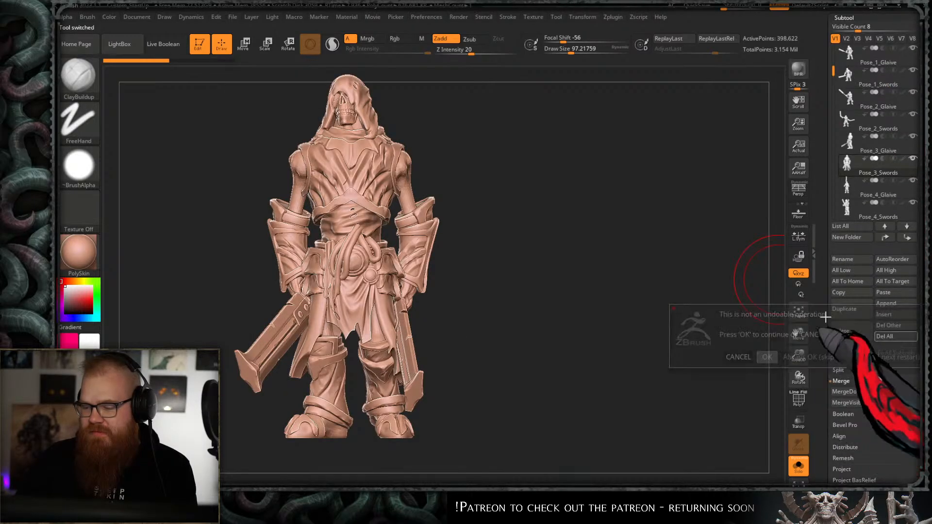
- Switch back to the Merged_ZSphere tentacle creature and frame the curled tentacles behind its body
left_click_drag(921, 301, 921, 379)
left_click(852, 221)
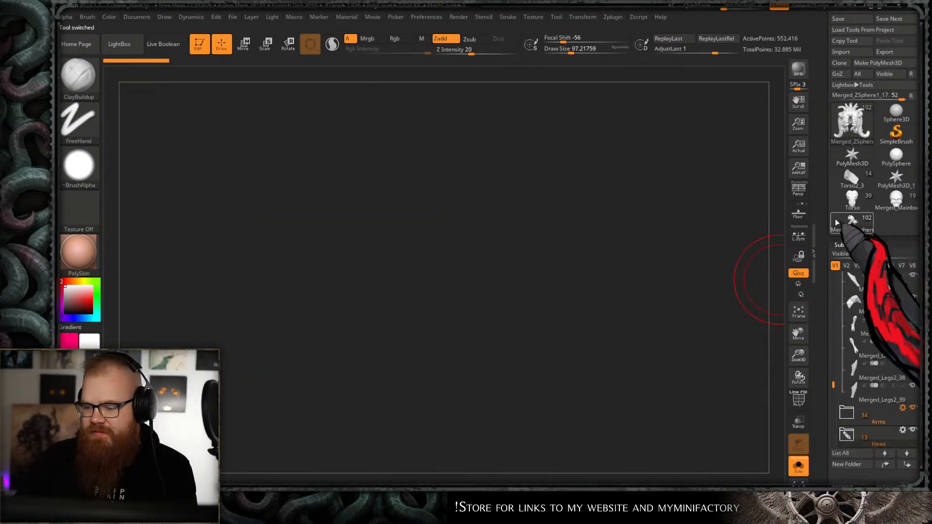
left_click_drag(771, 312, 581, 242)
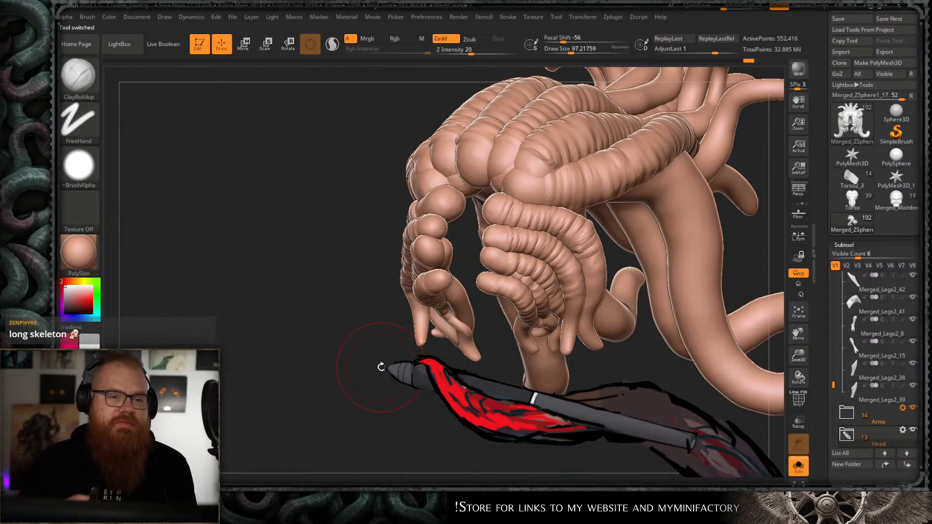
left_click_drag(323, 396, 531, 281)
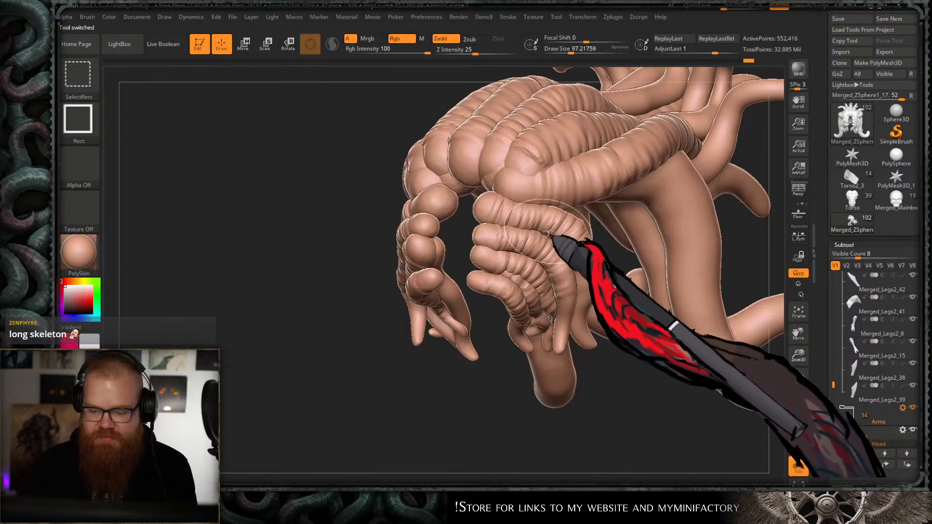
mouse_move(433, 374)
left_mouse_down()
mouse_move(409, 399)
mouse_move(421, 364)
left_mouse_up()
left_click_drag(540, 303, 366, 318, "alt")
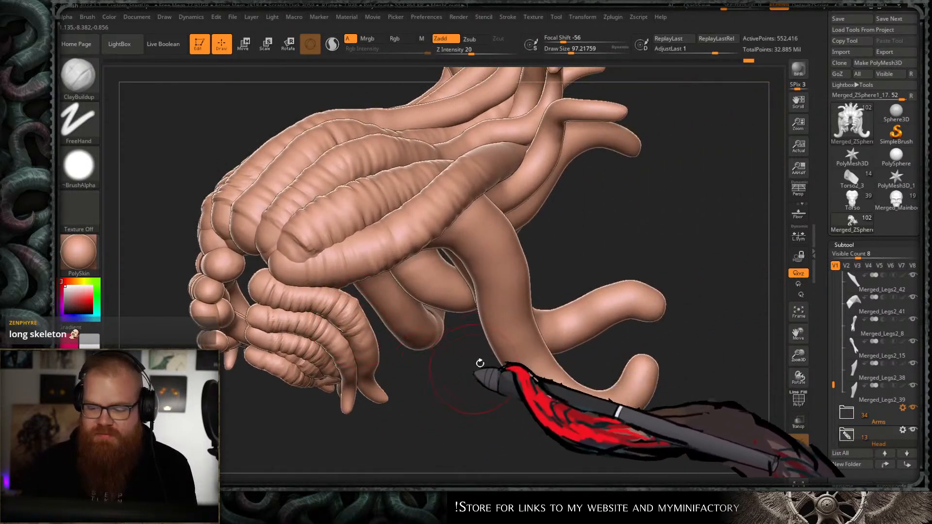
left_click_drag(553, 277, 576, 151)
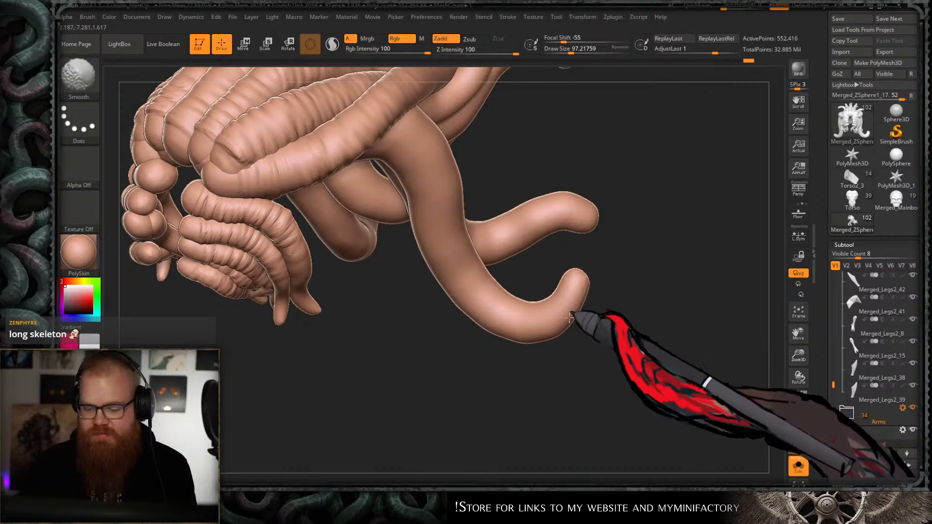
- Choose the SH_CometLord brush at a draw size of about 136 and reshape the lower tentacle tips, smoothing as needed
mouse_move(582, 323)
left_mouse_down()
mouse_move(624, 245)
mouse_move(652, 221)
mouse_move(638, 206)
mouse_move(677, 214)
mouse_move(594, 223)
left_mouse_up()
key("b")
key("s")
key("c")
key("s")
left_click(593, 218)
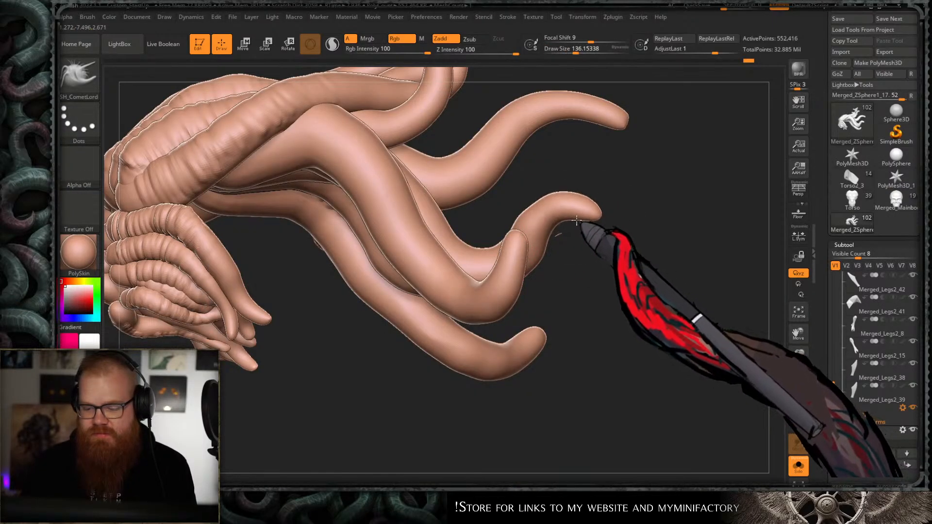
mouse_move(573, 214)
left_mouse_down()
mouse_move(567, 245)
mouse_move(557, 227)
left_mouse_up()
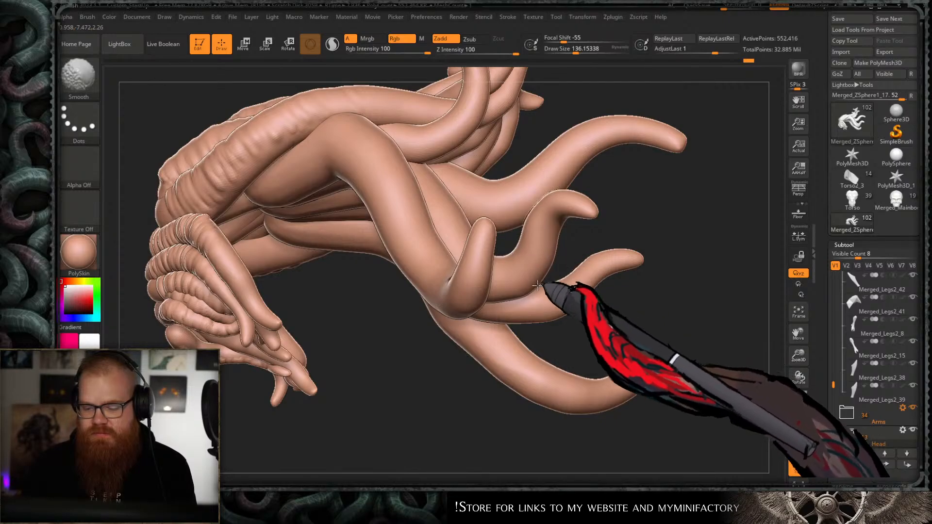
- Reshape and smooth the tentacle ends on the creature's other side with a draw size between about 124 and 172
mouse_move(506, 421)
left_mouse_down()
mouse_move(464, 418)
mouse_move(435, 376)
left_mouse_up()
key("s")
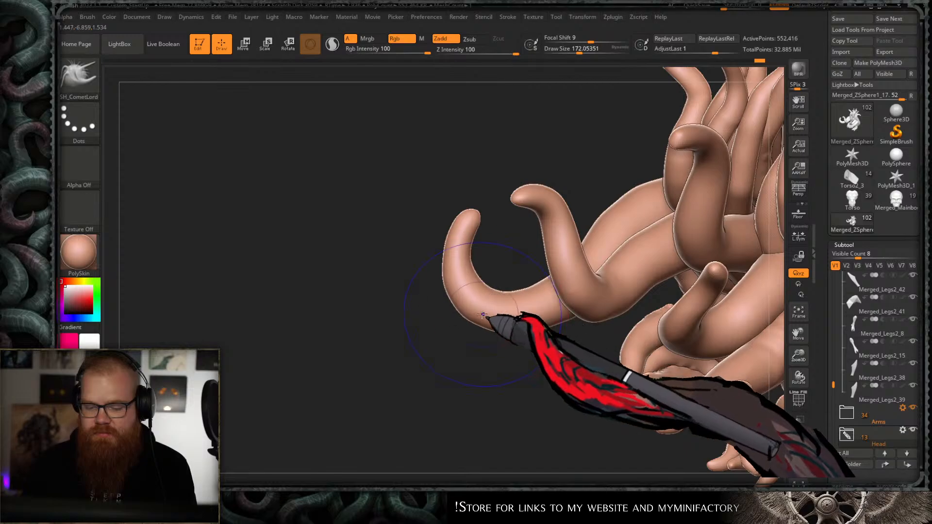
left_click_drag(536, 335, 509, 212)
left_click_drag(507, 330, 432, 329)
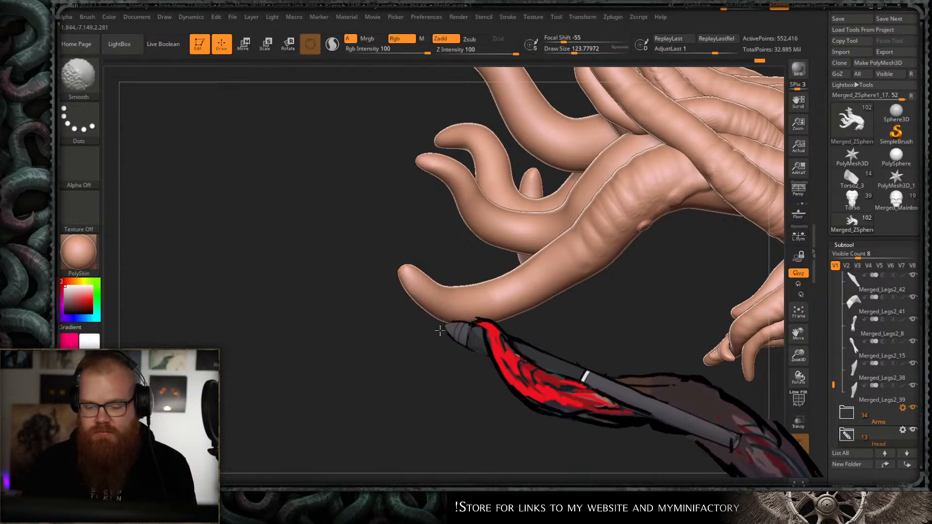
mouse_move(440, 330)
left_mouse_down()
mouse_move(453, 318)
mouse_move(436, 309)
mouse_move(461, 274)
mouse_move(360, 238)
left_mouse_up()
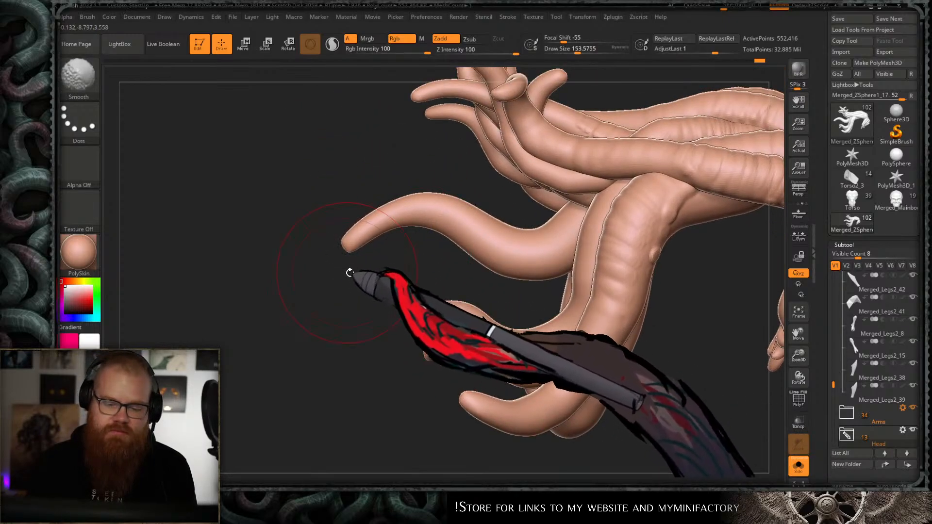
- Lower the tentacle mesh to subdivision level 1 and smooth the long tentacle's tip
key("shift")
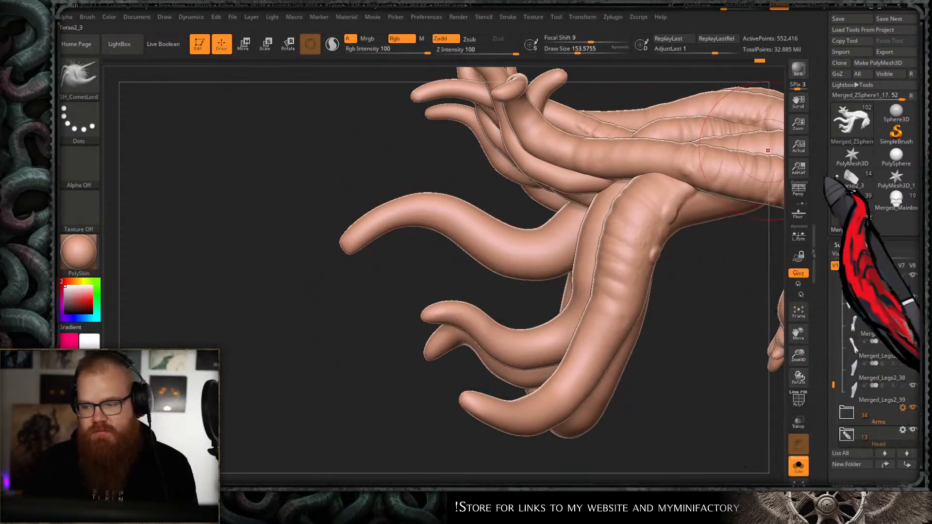
left_click(854, 246)
left_click(867, 254)
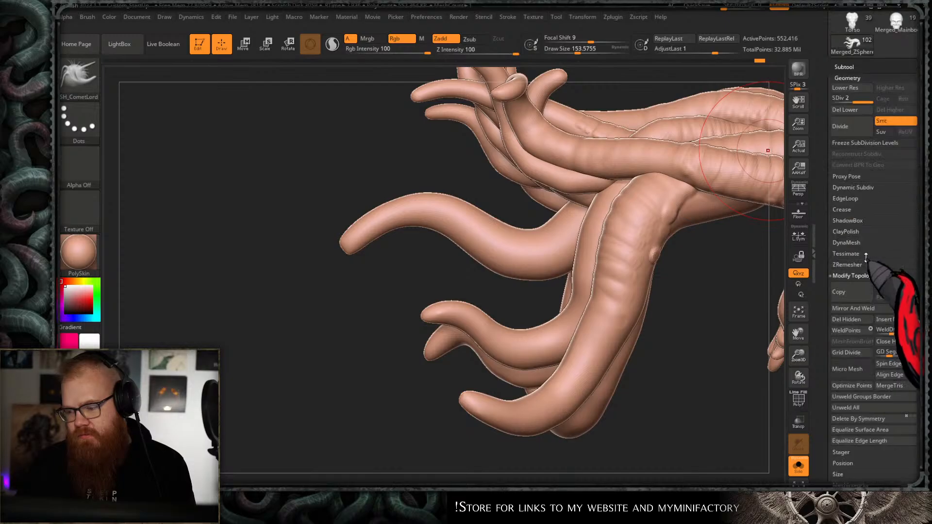
left_click(841, 100)
key("shift")
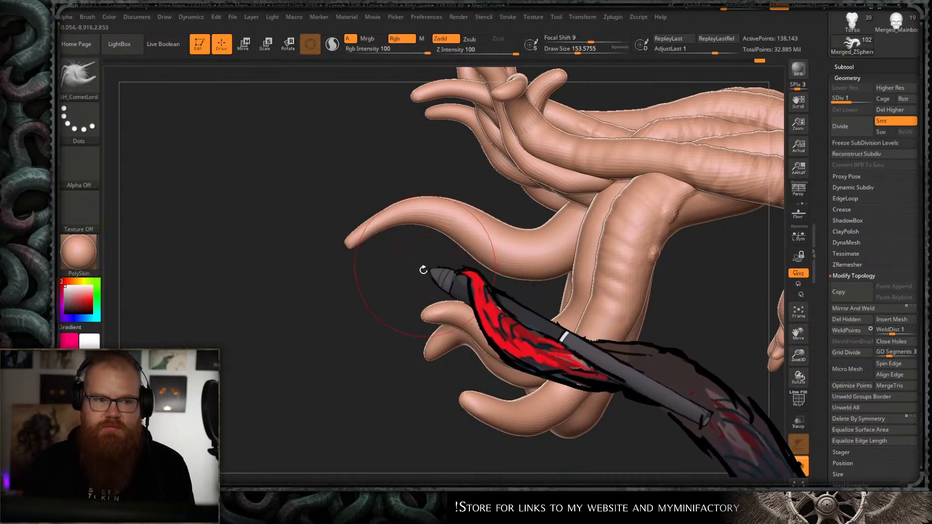
- Thicken the long tentacle's thin tip with the Inflat brush
key("b")
left_click(349, 316)
key("s")
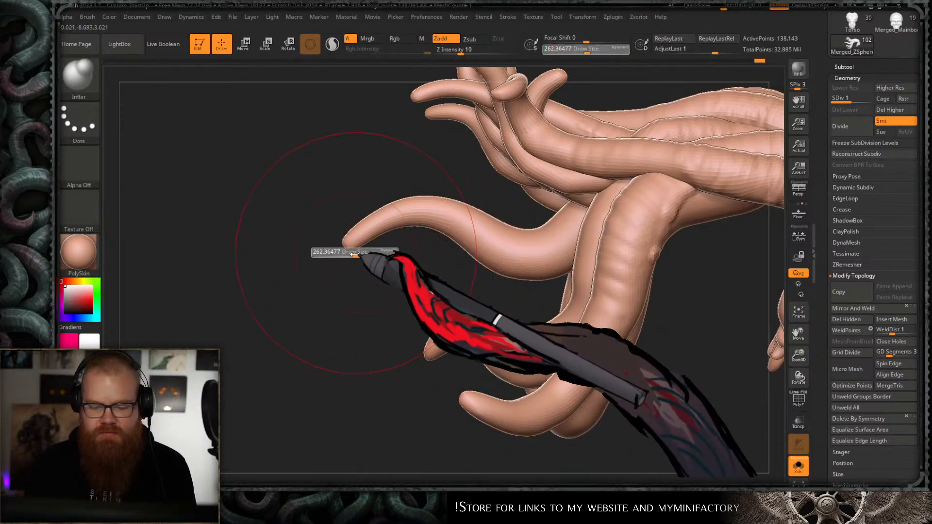
left_click_drag(354, 254, 345, 254)
mouse_move(344, 263)
left_mouse_down()
mouse_move(410, 260)
mouse_move(445, 225)
mouse_move(534, 216)
left_mouse_up()
- Return to the SH_CometLord brush at draw size 68 and refine the long tentacle's tip, checking its silhouette
key("b")
left_click(488, 235)
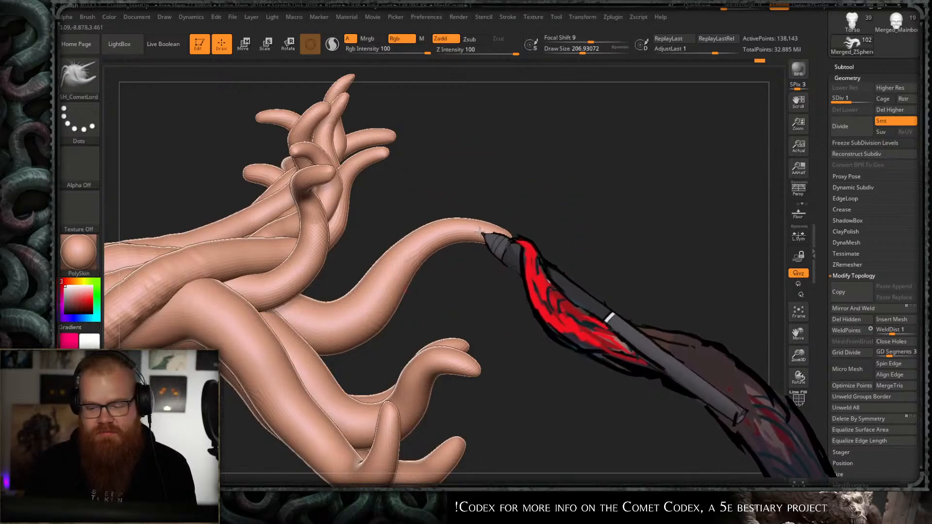
key("s")
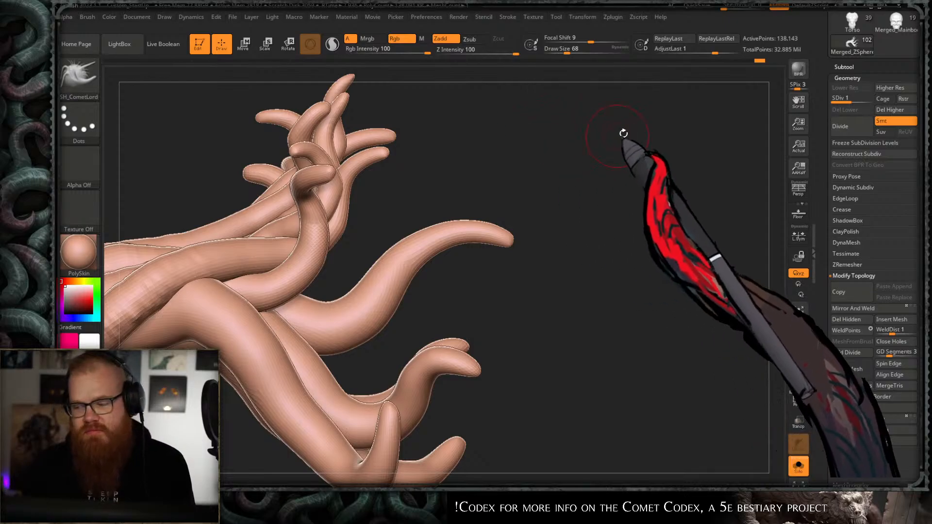
left_click_drag(516, 212, 372, 381)
mouse_move(601, 181)
left_mouse_down()
mouse_move(605, 166)
mouse_move(600, 175)
left_mouse_up()
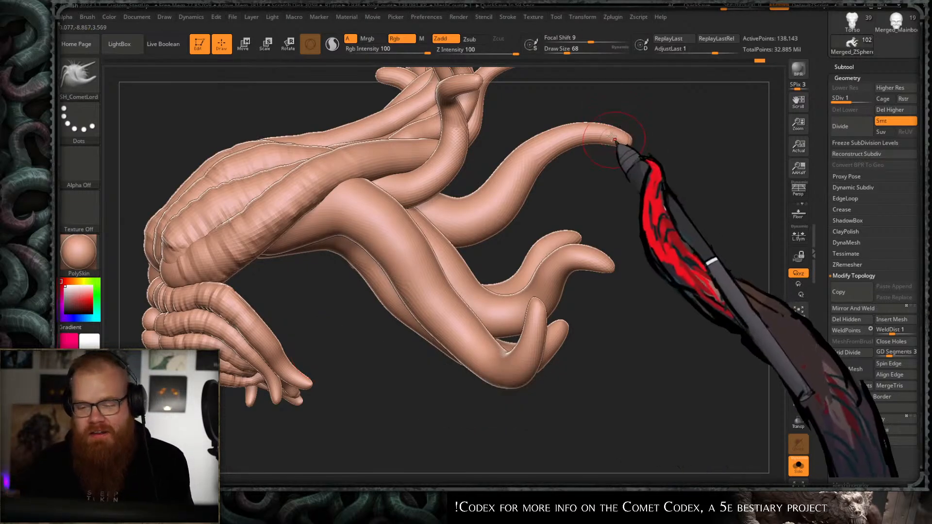
left_click_drag(566, 154, 614, 166, "alt")
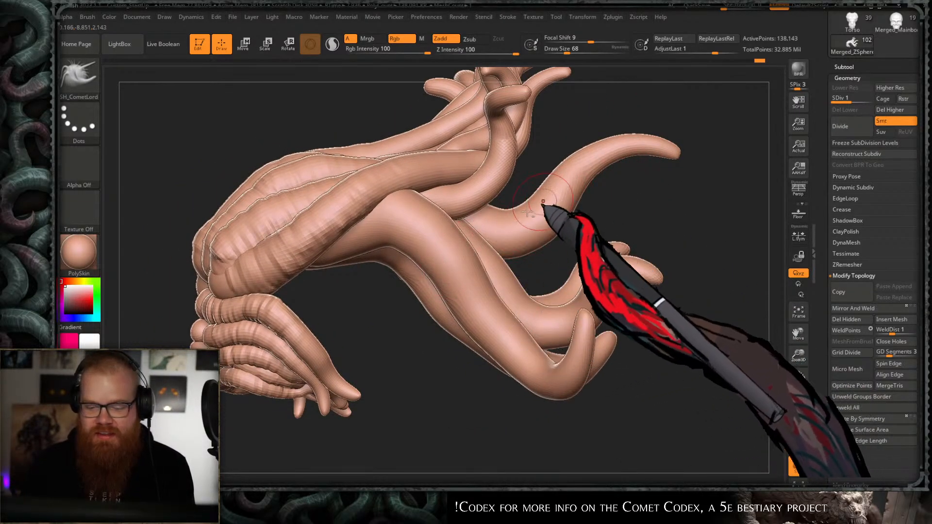
left_click_drag(375, 318, 470, 330, "alt")
left_click_drag(444, 325, 474, 343)
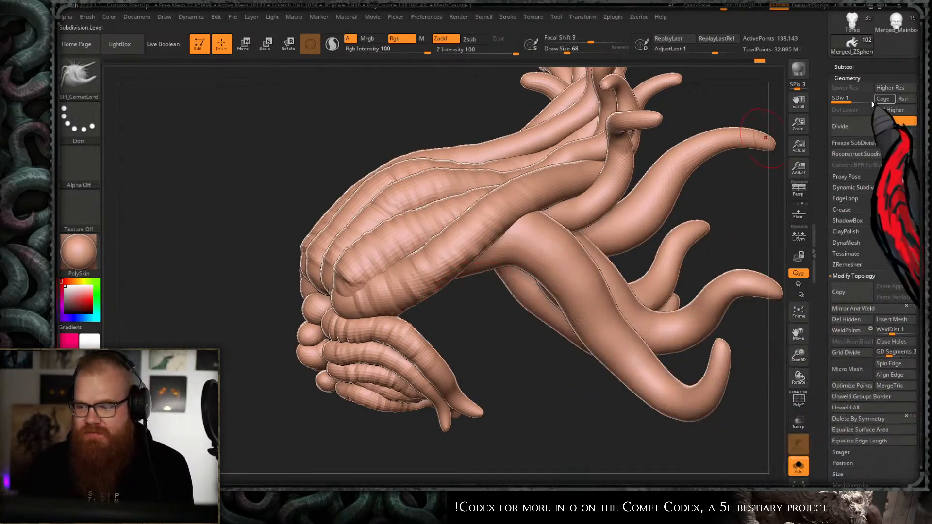
- Raise the mesh to subdivision level 2, isolate a single tentacle and smooth it with a draw size of about 305
left_click(890, 88)
mouse_move(486, 332)
left_mouse_down()
mouse_move(574, 257)
mouse_move(506, 246)
mouse_move(640, 164)
mouse_move(601, 260)
mouse_move(549, 326)
mouse_move(487, 279)
left_mouse_up()
left_click(524, 236, "ctrl+shift")
key("s")
left_click_drag(390, 302, 412, 301)
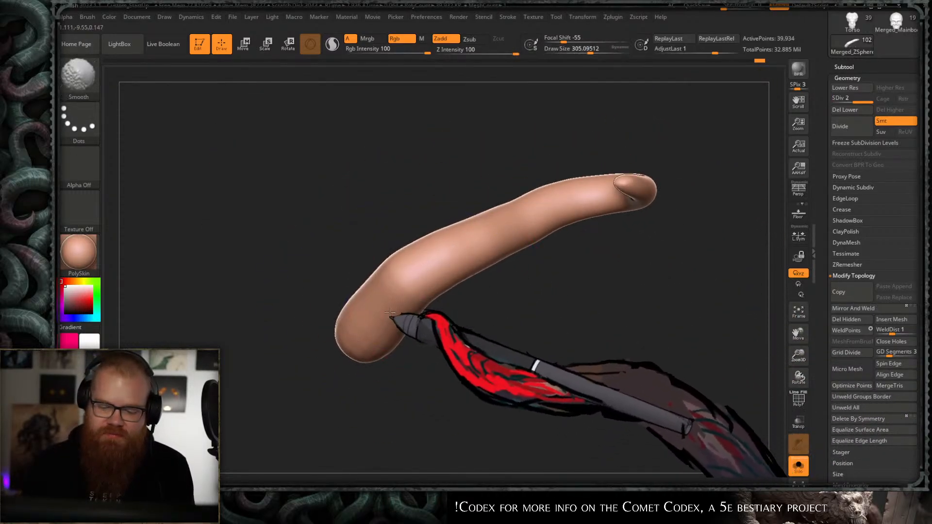
mouse_move(395, 364)
left_mouse_down()
mouse_move(479, 352)
mouse_move(476, 306)
left_mouse_up()
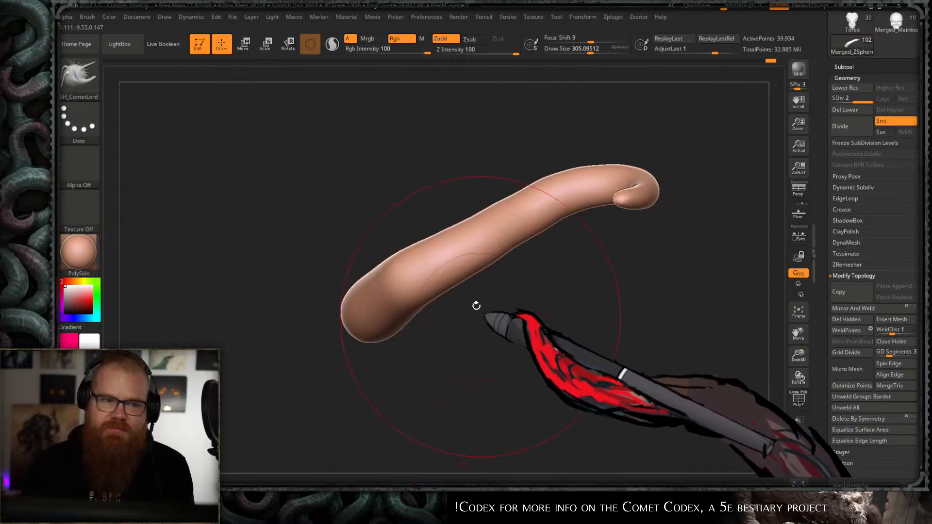
- Sculpt crosswise ridges along the middle of the isolated tentacle with the ClayBuildup brush at a draw size of about 35, softening them
key("b")
key("c")
key("b")
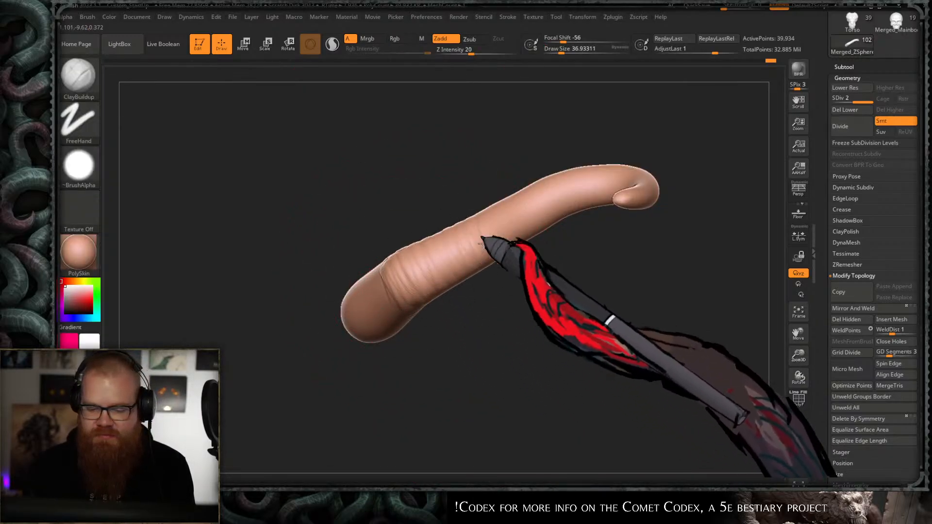
mouse_move(552, 271)
left_mouse_down()
mouse_move(541, 160)
mouse_move(537, 272)
left_mouse_up()
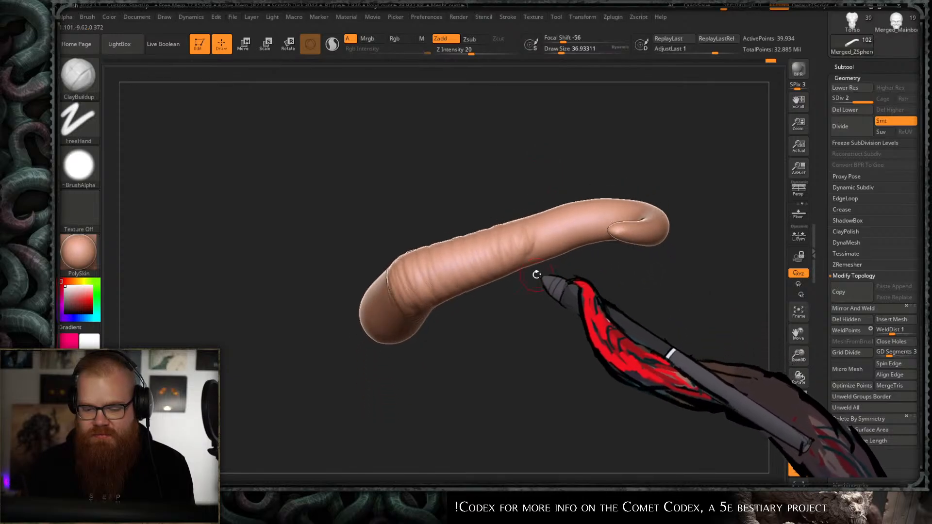
key("ctrl")
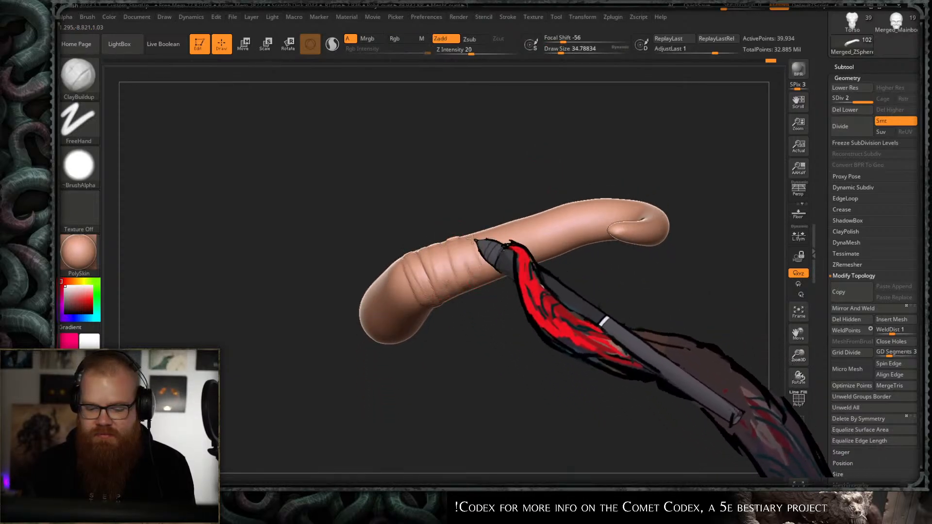
left_click_drag(512, 237, 452, 258)
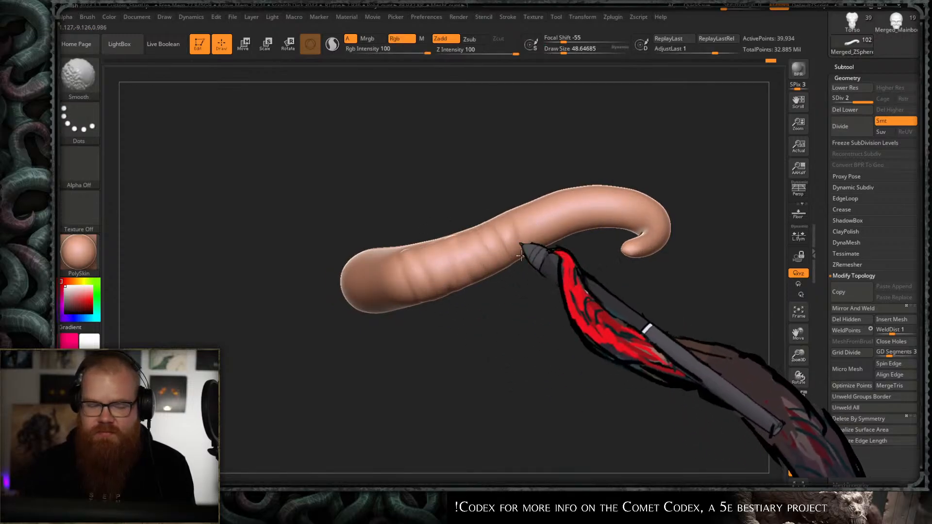
- Extend the crosswise ridges from the tentacle's middle toward its curled end with ClayBuildup, at draw sizes of about 39 and 35
right_click_drag(530, 231, 453, 267, "alt")
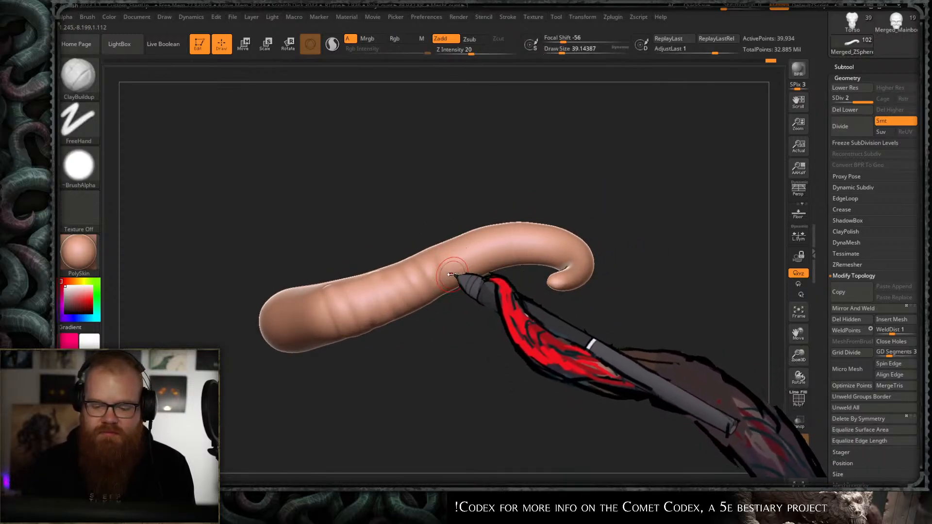
left_click_drag(514, 303, 520, 282)
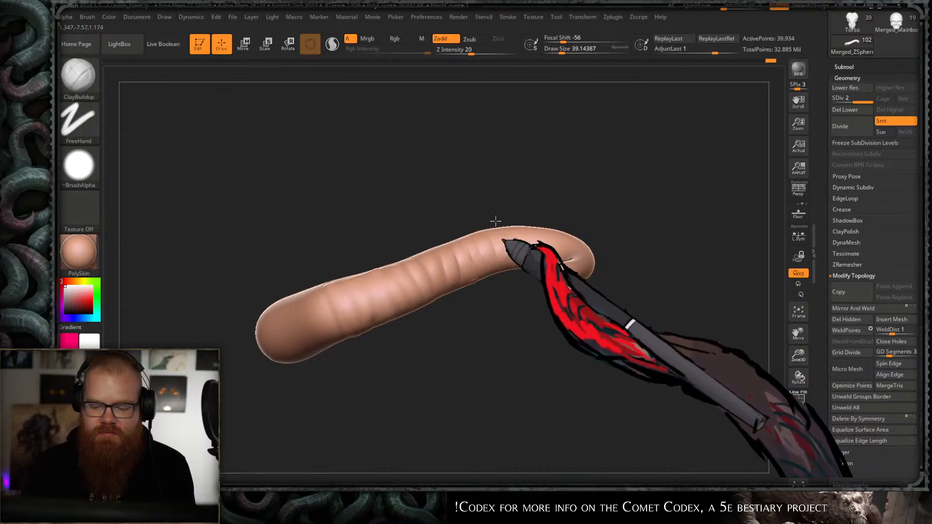
left_click_drag(495, 223, 510, 270)
mouse_move(516, 316)
left_mouse_down()
mouse_move(505, 198)
mouse_move(422, 304)
mouse_move(391, 365)
mouse_move(374, 271)
left_mouse_up()
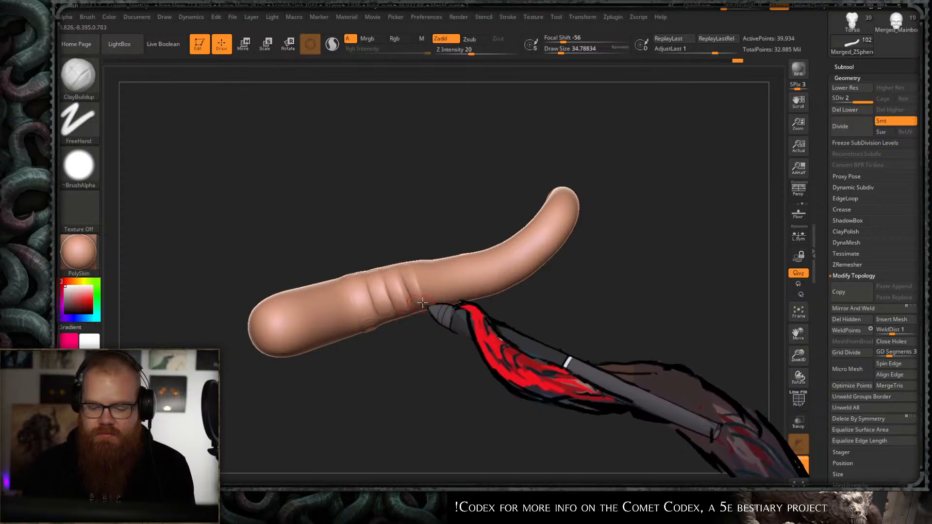
key("shift")
left_click_drag(374, 357, 456, 239)
left_click_drag(420, 272, 447, 308)
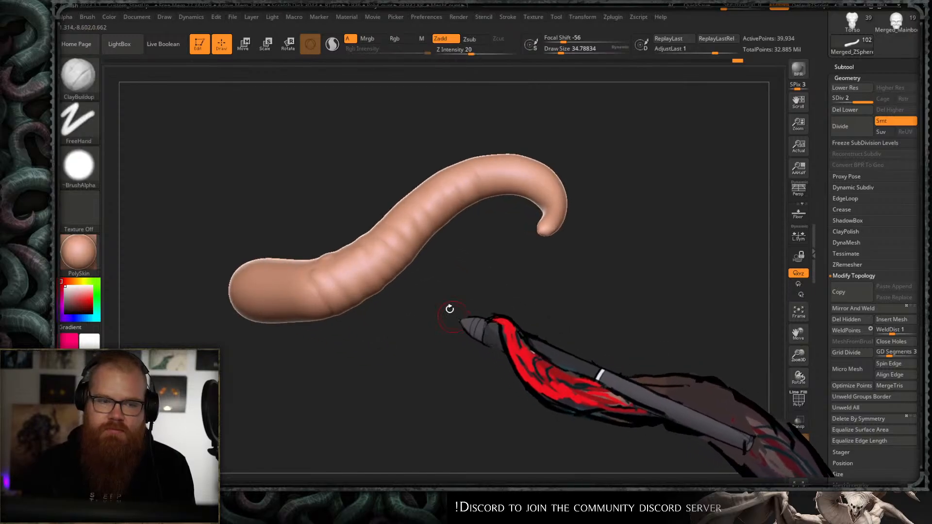
- Sculpt narrow crosswise ridges just behind the tentacle's curled tip and soften them with smoothing
left_click_drag(340, 266, 458, 260)
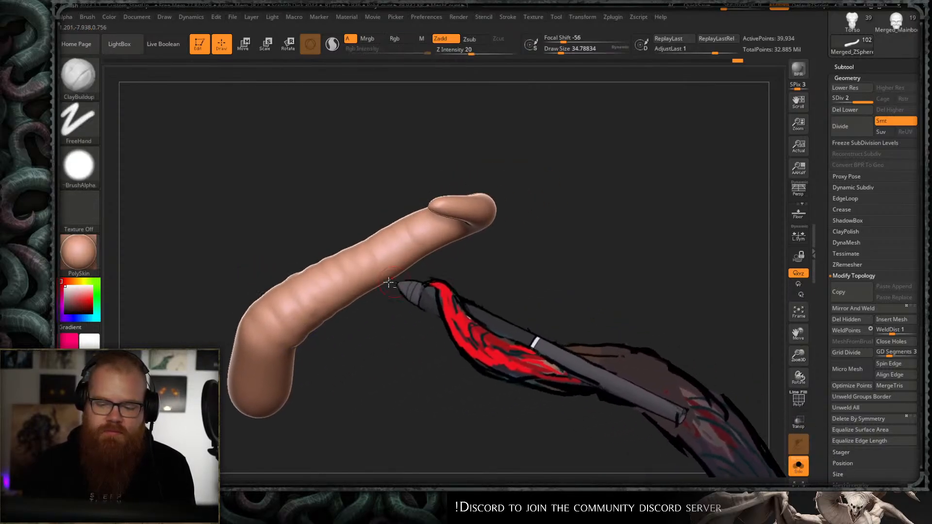
mouse_move(395, 281)
left_mouse_down()
mouse_move(474, 250)
mouse_move(485, 270)
mouse_move(535, 200)
mouse_move(508, 281)
mouse_move(474, 308)
mouse_move(407, 254)
mouse_move(491, 273)
mouse_move(482, 266)
left_mouse_up()
key("shift")
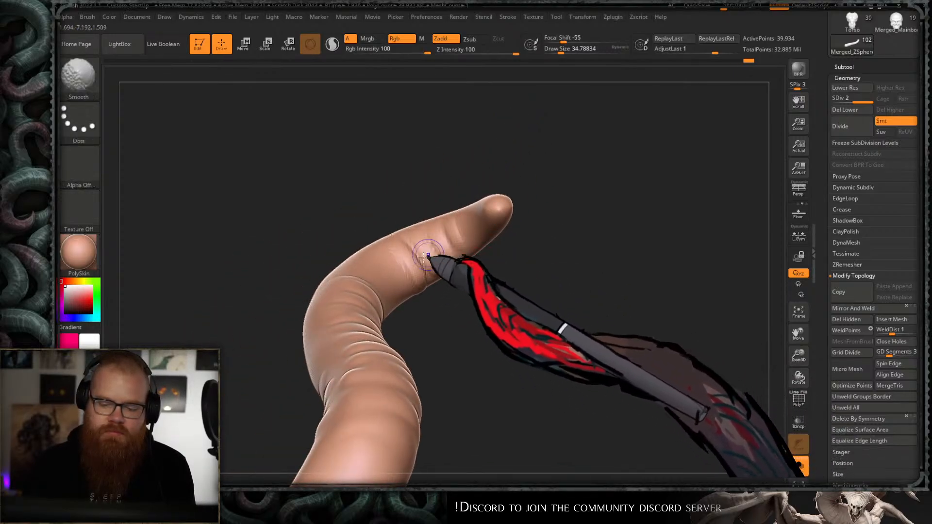
left_click_drag(437, 285, 389, 269)
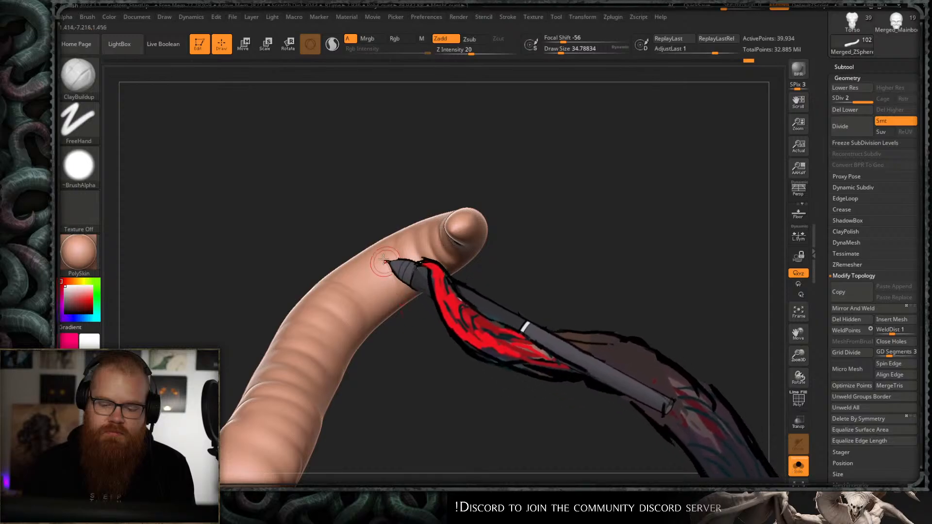
key("shift")
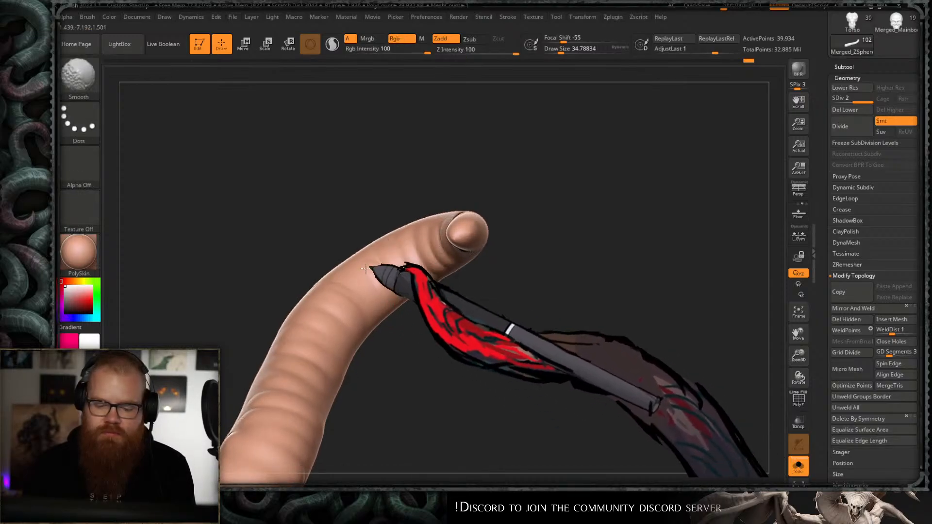
mouse_move(427, 294)
left_mouse_down()
mouse_move(468, 271)
mouse_move(490, 225)
mouse_move(468, 265)
left_mouse_up()
key("shift")
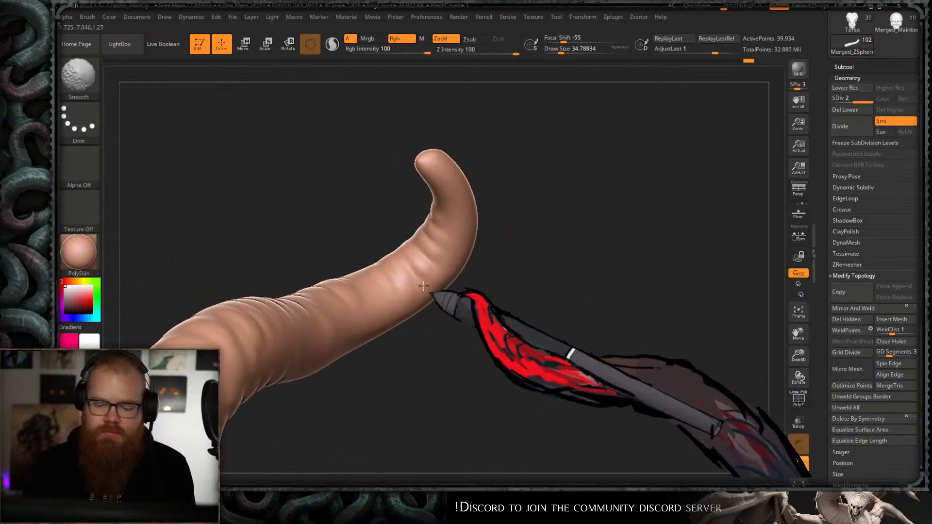
- Carry the ridges over the outside of the tentacle's bend, smoothing the rough strokes
mouse_move(423, 287)
left_mouse_down()
mouse_move(542, 262)
mouse_move(439, 307)
mouse_move(558, 249)
mouse_move(552, 209)
mouse_move(537, 291)
mouse_move(511, 222)
mouse_move(515, 253)
left_mouse_up()
key("shift")
mouse_move(446, 265)
left_mouse_down()
mouse_move(496, 279)
mouse_move(452, 282)
left_mouse_up()
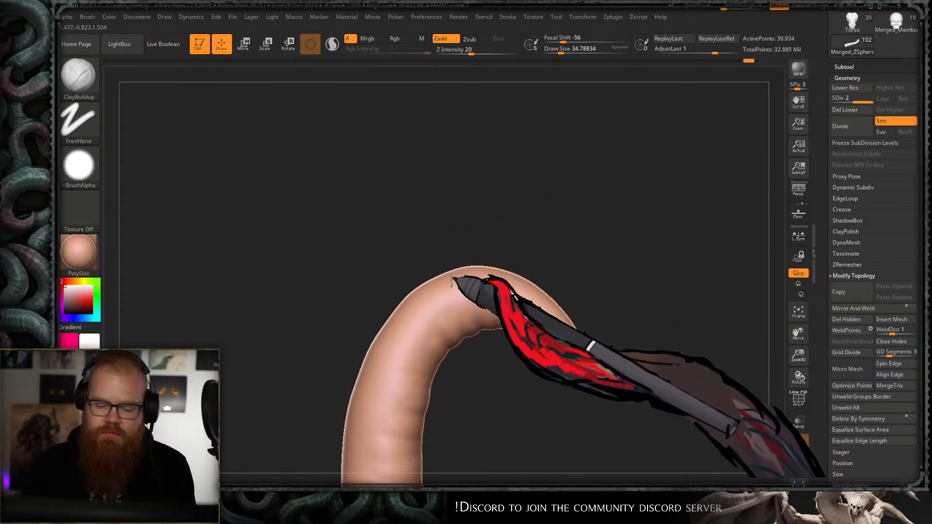
left_click_drag(511, 333, 520, 342)
mouse_move(504, 286)
left_mouse_down("shift")
mouse_move(512, 327)
mouse_move(517, 262)
left_mouse_up("shift")
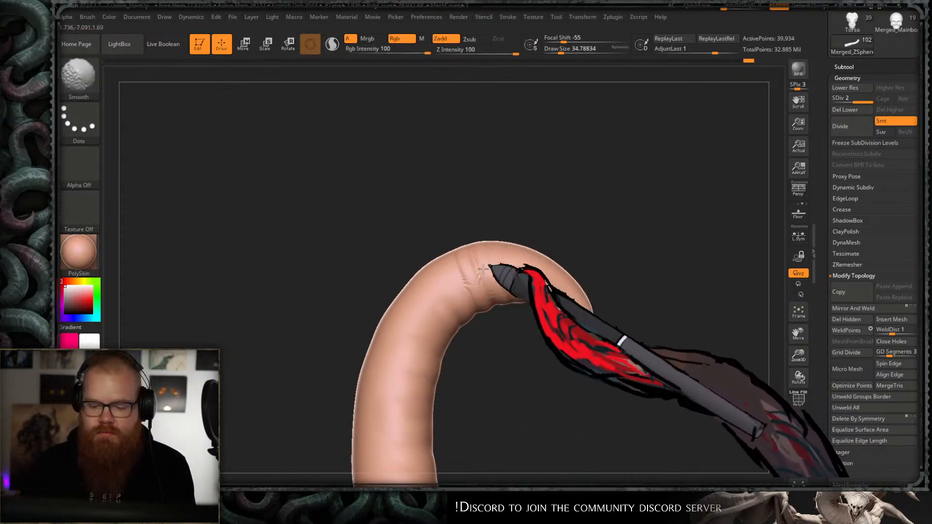
left_click_drag(486, 338, 448, 273)
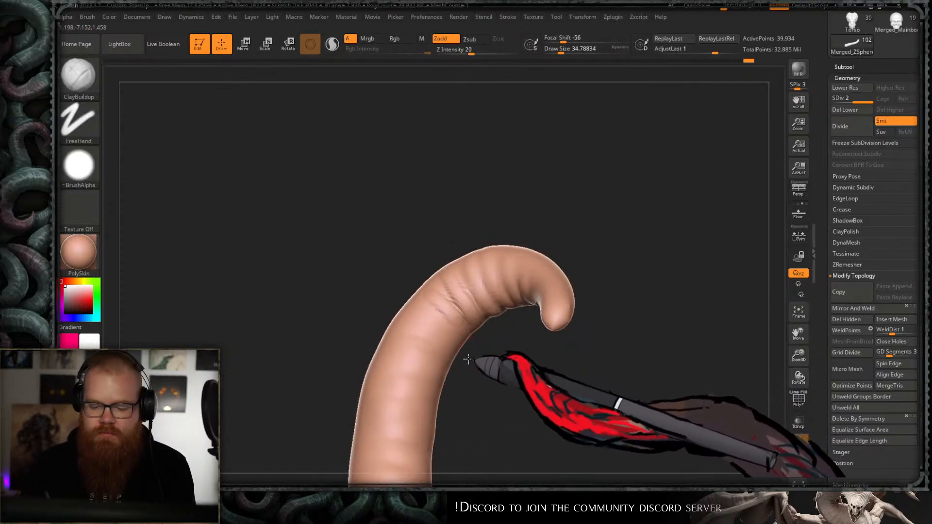
left_click_drag(440, 311, 446, 266, "shift")
- Build up and smooth wrinkled folds along the inside of the tentacle's curl, continuing them up toward the tip
mouse_move(512, 333)
left_mouse_down()
mouse_move(518, 300)
mouse_move(471, 304)
mouse_move(586, 239)
mouse_move(534, 208)
mouse_move(543, 242)
left_mouse_up()
key("shift")
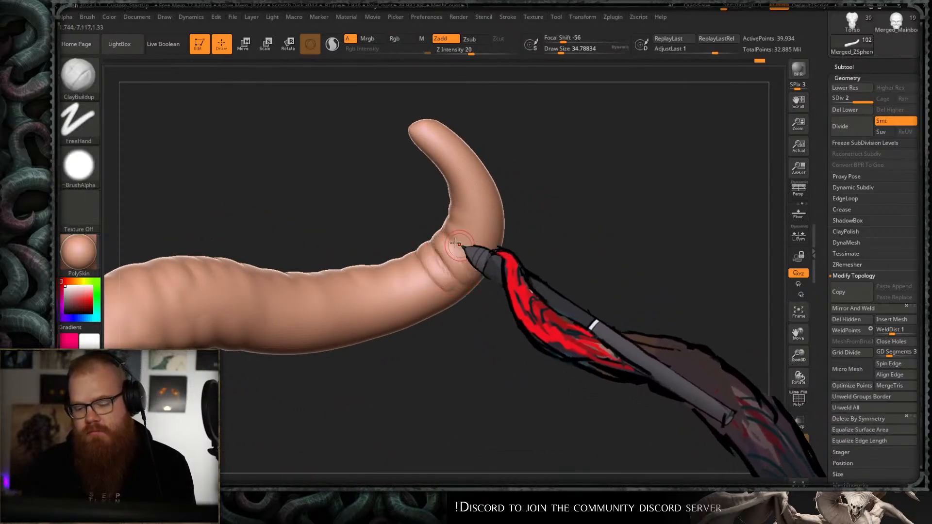
key("shift")
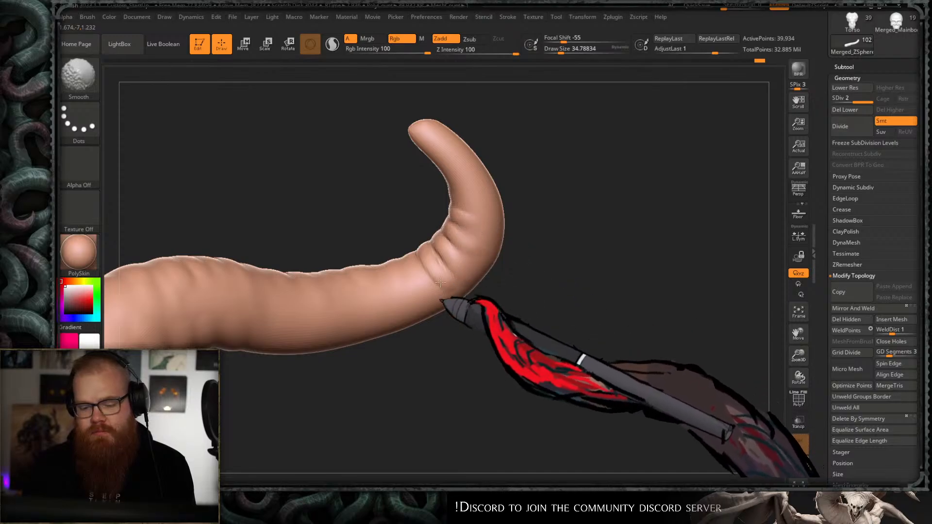
left_click_drag(440, 282, 443, 304, "shift")
key("shift")
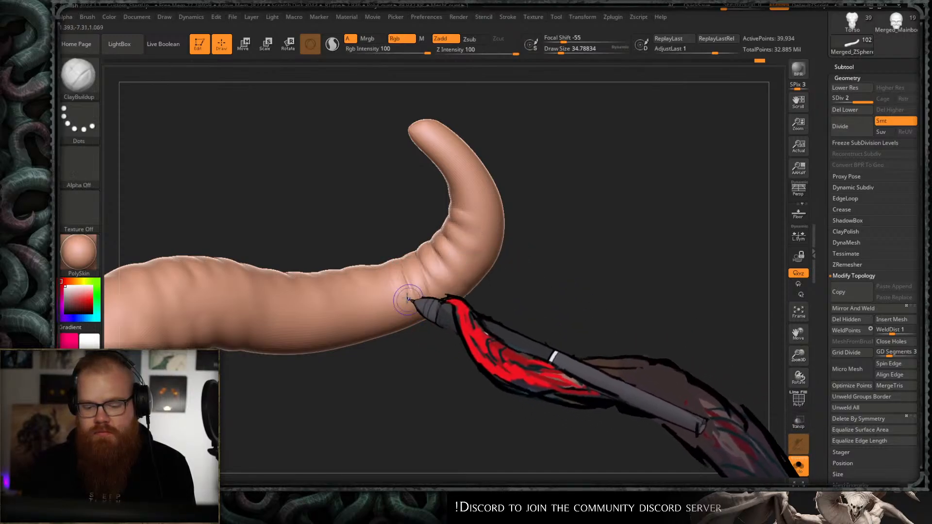
mouse_move(514, 286)
left_mouse_down()
mouse_move(545, 277)
mouse_move(527, 316)
left_mouse_up()
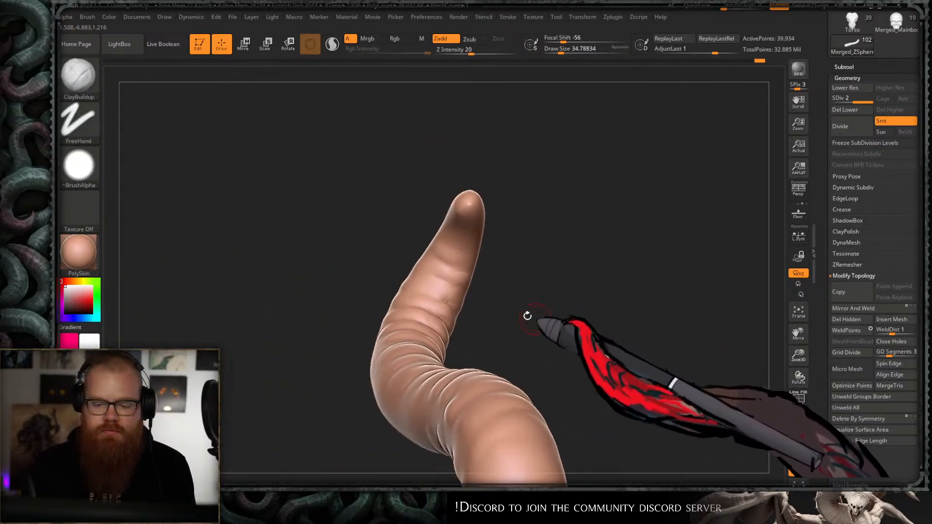
mouse_move(493, 255)
left_mouse_down()
mouse_move(555, 260)
mouse_move(551, 239)
mouse_move(499, 235)
mouse_move(497, 267)
mouse_move(555, 252)
mouse_move(553, 204)
mouse_move(535, 237)
mouse_move(560, 192)
mouse_move(558, 252)
mouse_move(551, 193)
mouse_move(431, 258)
mouse_move(416, 281)
mouse_move(462, 292)
mouse_move(545, 246)
mouse_move(614, 163)
mouse_move(589, 201)
left_mouse_up()
key("shift")
mouse_move(551, 200)
right_mouse_down("ctrl")
mouse_move(552, 229)
mouse_move(505, 223)
mouse_move(526, 275)
mouse_move(507, 243)
right_mouse_up("ctrl")
- Switch to the SH_CometLord brush, set the draw size to about 39 and work the tentacle's surface just behind the curl
key("b")
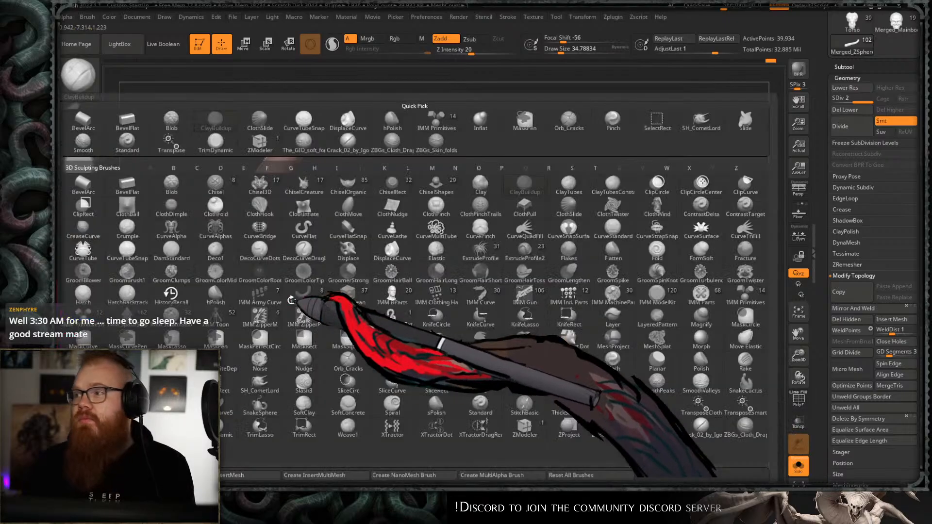
key("s")
key("c")
left_click_drag(291, 300, 325, 51)
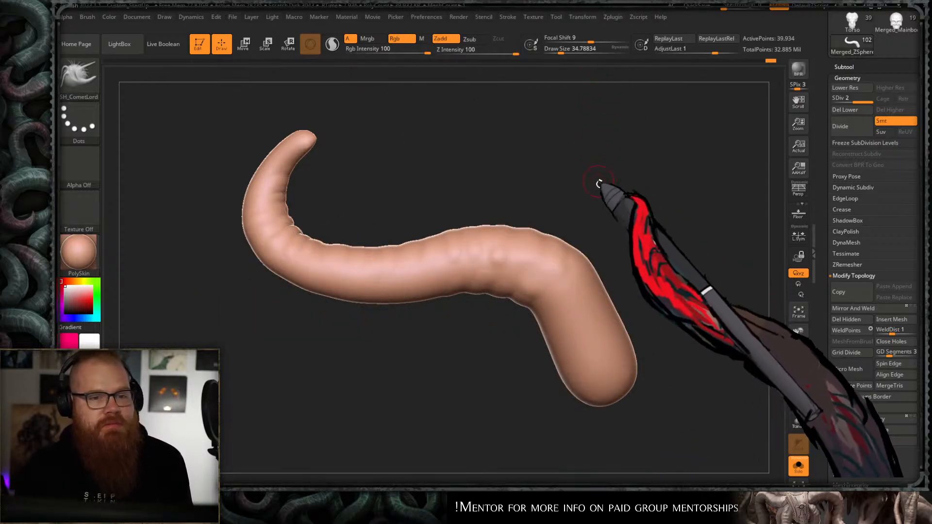
mouse_move(599, 183)
left_mouse_down()
mouse_move(628, 193)
mouse_move(568, 160)
mouse_move(606, 199)
mouse_move(624, 181)
left_mouse_up()
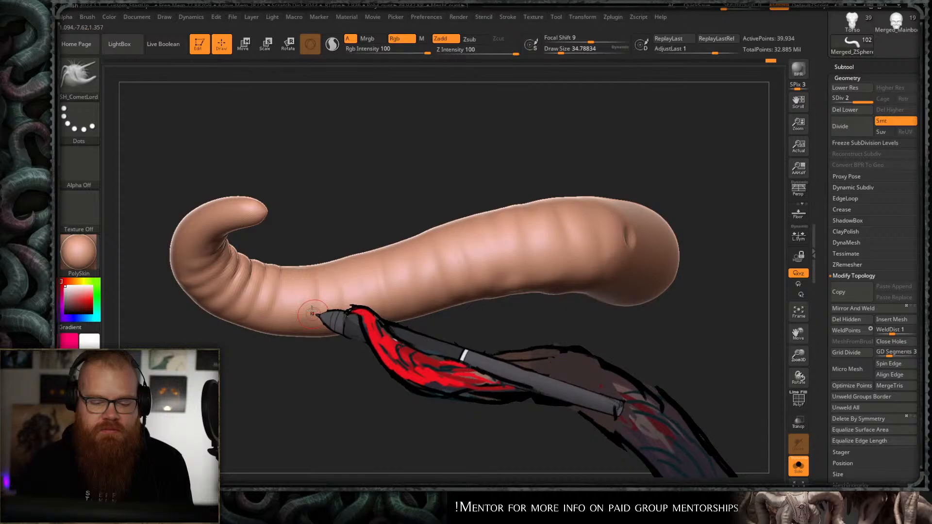
key("s")
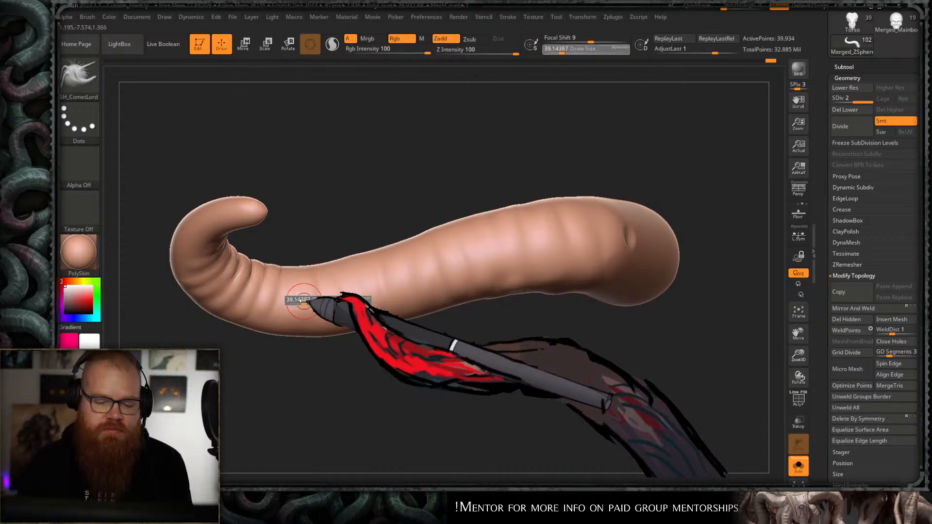
left_click_drag(304, 302, 302, 301)
mouse_move(294, 275)
left_mouse_down()
mouse_move(299, 299)
mouse_move(310, 278)
mouse_move(307, 308)
left_mouse_up()
- Return to ClayBuildup at draw size about 35 and fill the stretch between the curl and the middle with softened ridges
key("b")
key("c")
key("b")
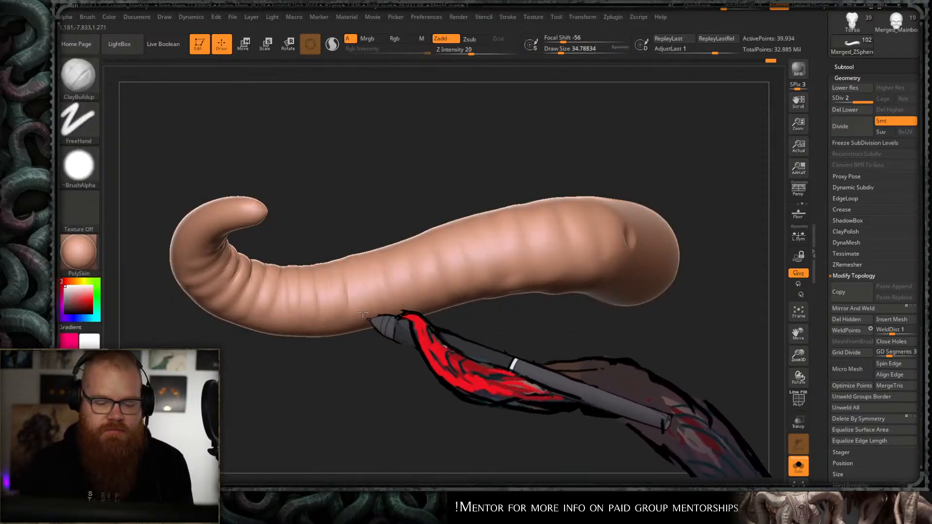
left_click_drag(375, 246, 377, 305)
mouse_move(383, 334)
left_mouse_down()
mouse_move(405, 306)
mouse_move(427, 333)
left_mouse_up()
left_click_drag(386, 248, 408, 307)
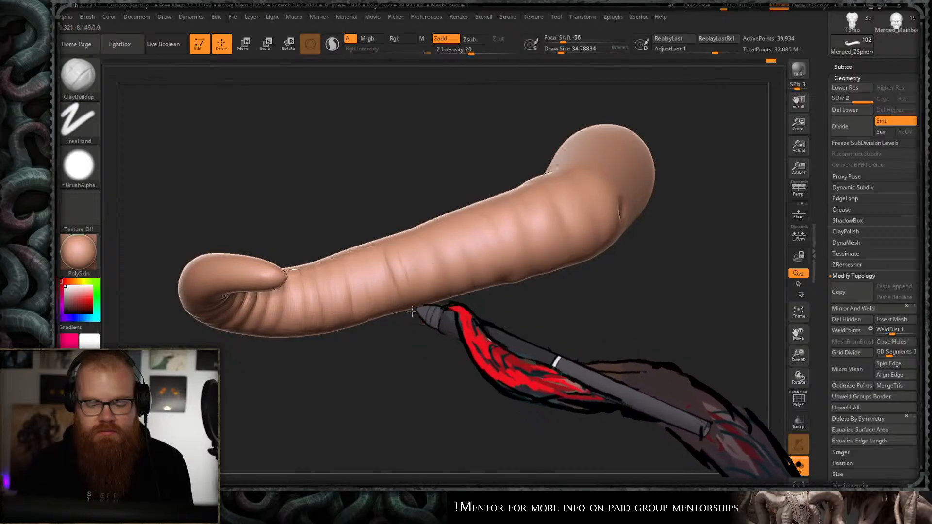
left_click_drag(414, 237, 428, 291)
left_click_drag(388, 238, 407, 297, "shift")
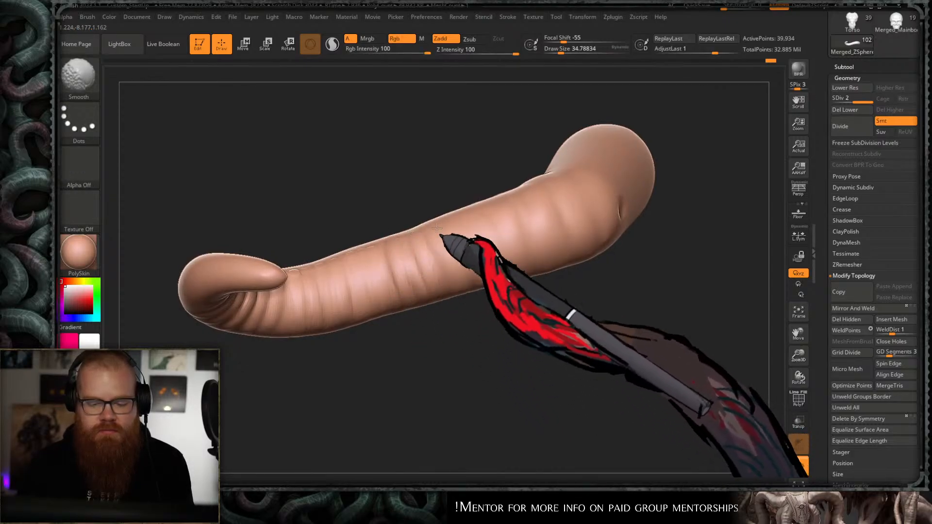
left_click_drag(406, 401, 391, 307)
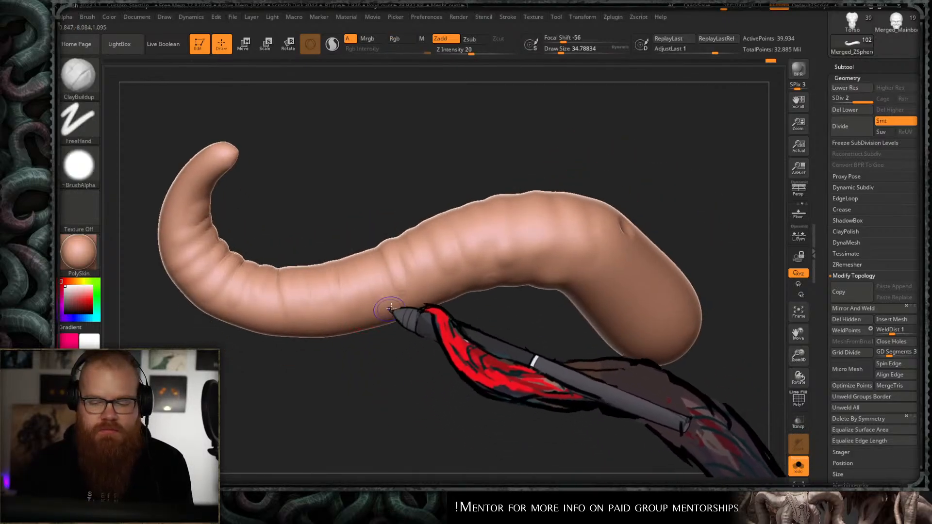
- Sculpt and smooth ridges near the tentacle's thick base with ClayBuildup at a draw size of about 39
left_click_drag(604, 177, 642, 200)
left_click_drag(613, 235, 625, 253, "shift")
mouse_move(656, 206)
left_mouse_down()
mouse_move(611, 266)
mouse_move(578, 260)
left_mouse_up()
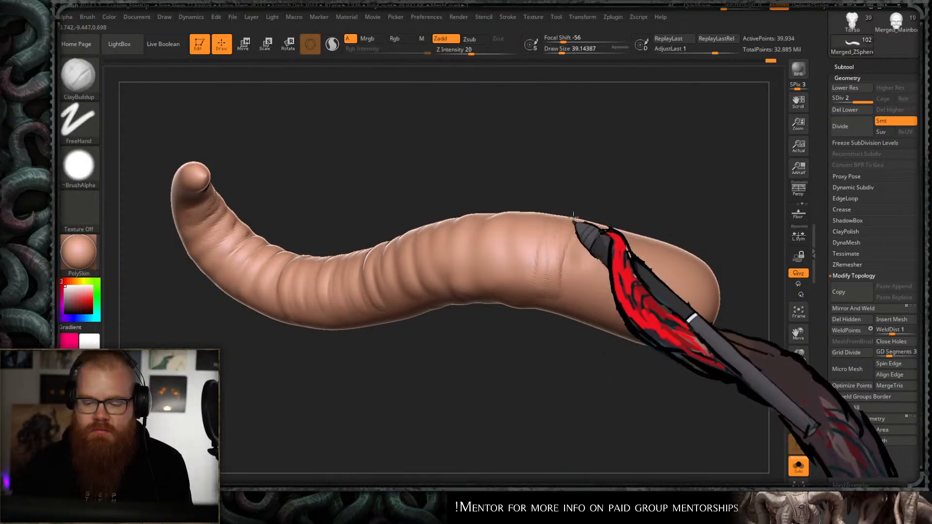
key("shift")
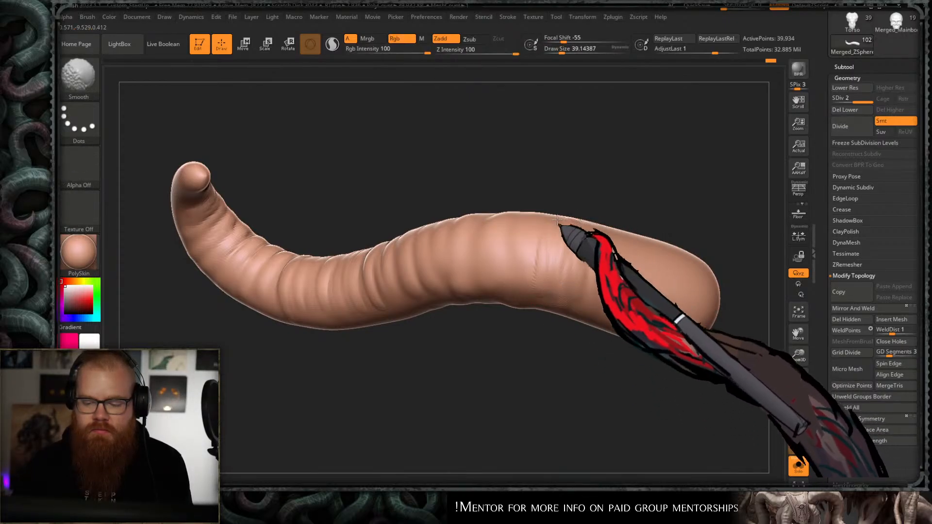
mouse_move(552, 340)
left_mouse_down()
mouse_move(546, 358)
mouse_move(574, 359)
left_mouse_up()
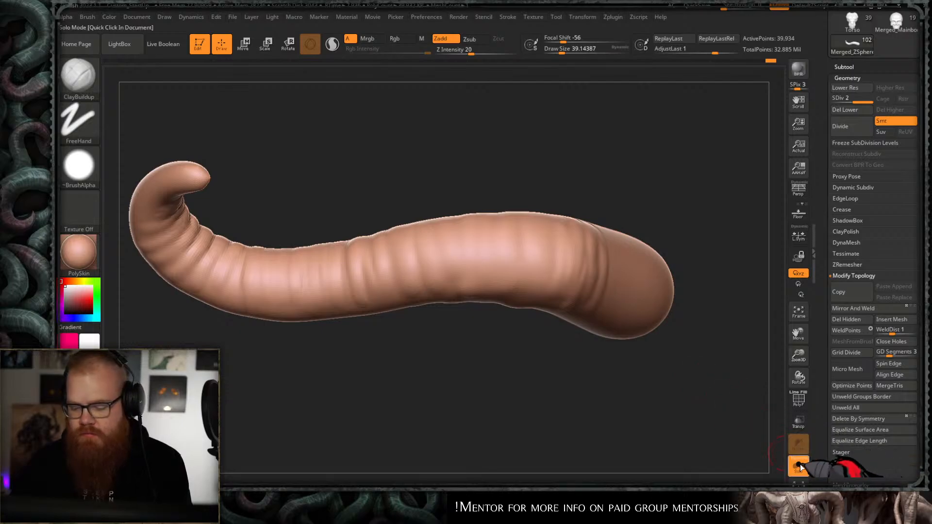
- Show the remaining tentacles and the whole creature again, reviewing the ridged tentacle from several angles
left_click(799, 467)
left_click(692, 456, "ctrl+shift")
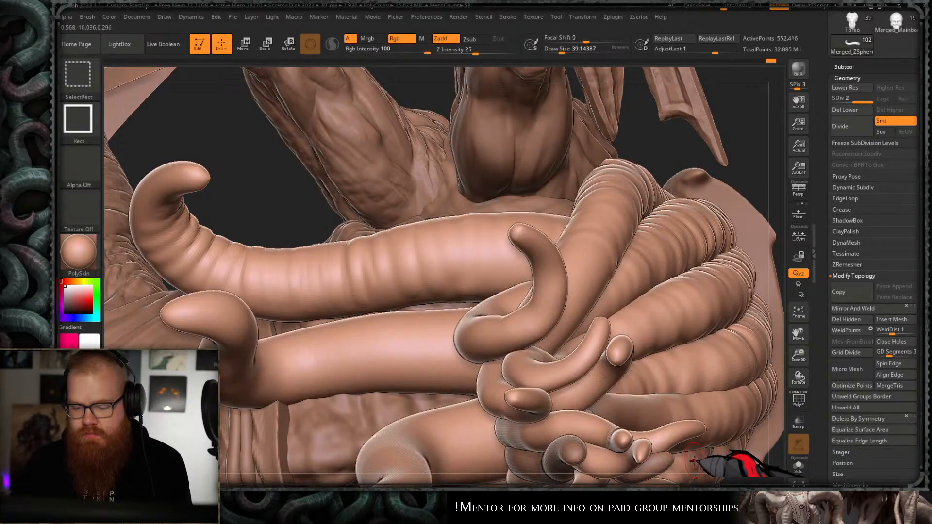
left_click_drag(737, 156, 751, 216)
right_click_drag(566, 333, 616, 308, "ctrl")
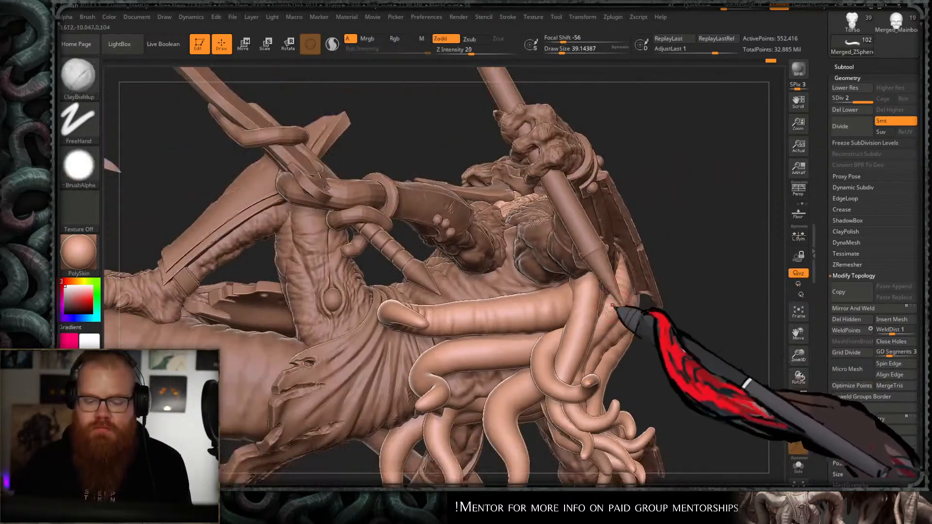
left_click_drag(445, 317, 483, 331, "shift")
mouse_move(718, 218)
left_mouse_down()
mouse_move(708, 167)
mouse_move(715, 187)
mouse_move(734, 161)
mouse_move(674, 214)
mouse_move(645, 208)
left_mouse_up()
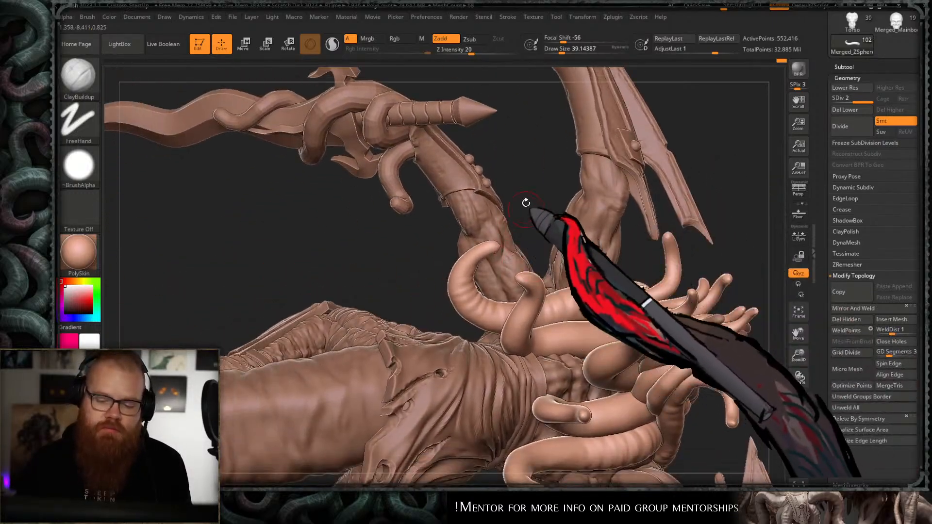
left_click_drag(527, 202, 516, 194)
right_click_drag(516, 193, 519, 262, "ctrl")
- Switch to the Pinch brush and delete the lower subdivision levels of the upright tentacles' mesh
key("b")
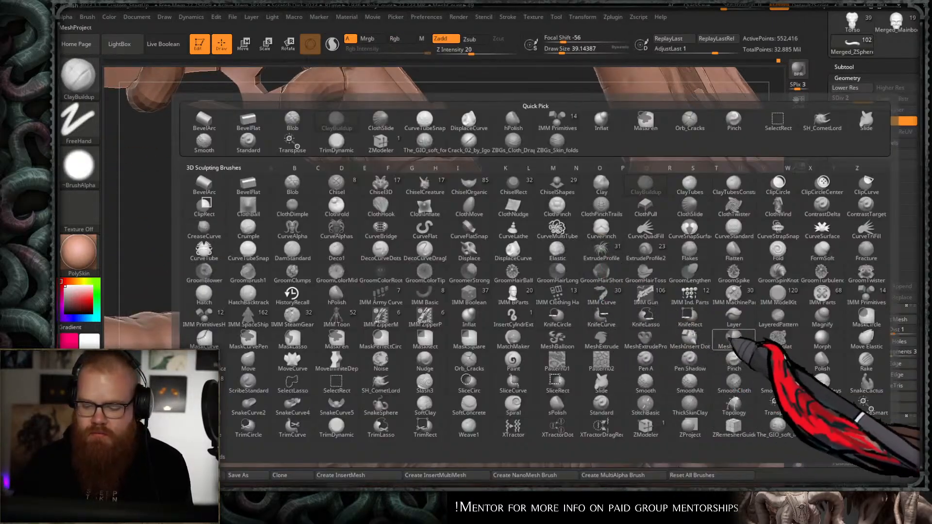
left_click(750, 370)
mouse_move(514, 200)
left_mouse_down()
mouse_move(521, 193)
mouse_move(471, 225)
mouse_move(509, 191)
mouse_move(555, 188)
mouse_move(544, 212)
mouse_move(580, 226)
mouse_move(549, 206)
left_mouse_up()
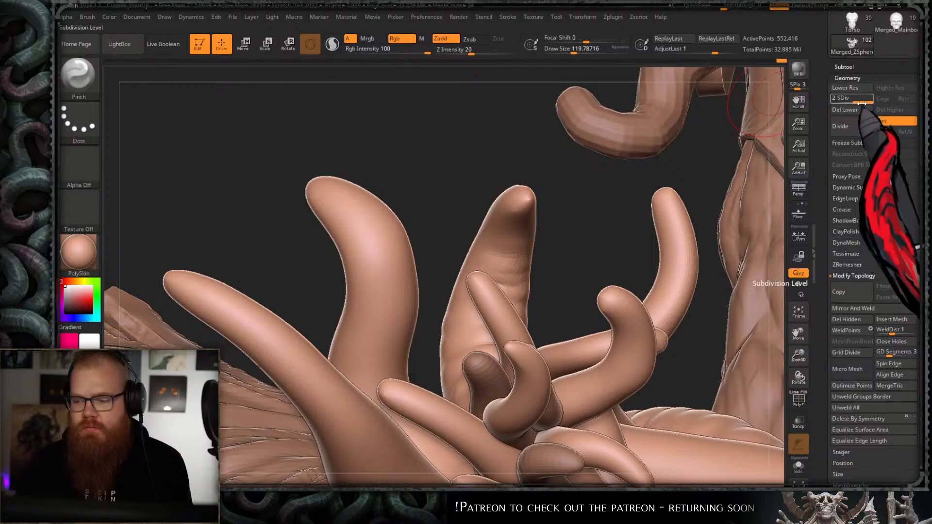
left_click(845, 110)
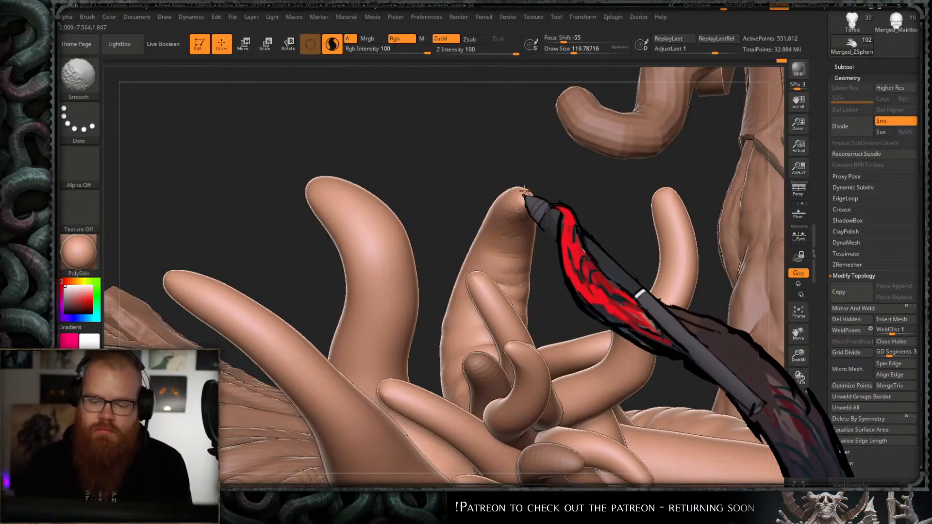
- Smooth and pinch the tentacle tips to sharpen them, reducing the draw size to about 80
mouse_move(521, 206)
left_mouse_down()
mouse_move(521, 219)
mouse_move(533, 194)
mouse_move(597, 250)
mouse_move(557, 250)
mouse_move(563, 122)
mouse_move(558, 136)
mouse_move(690, 245)
mouse_move(604, 193)
mouse_move(544, 189)
left_mouse_up()
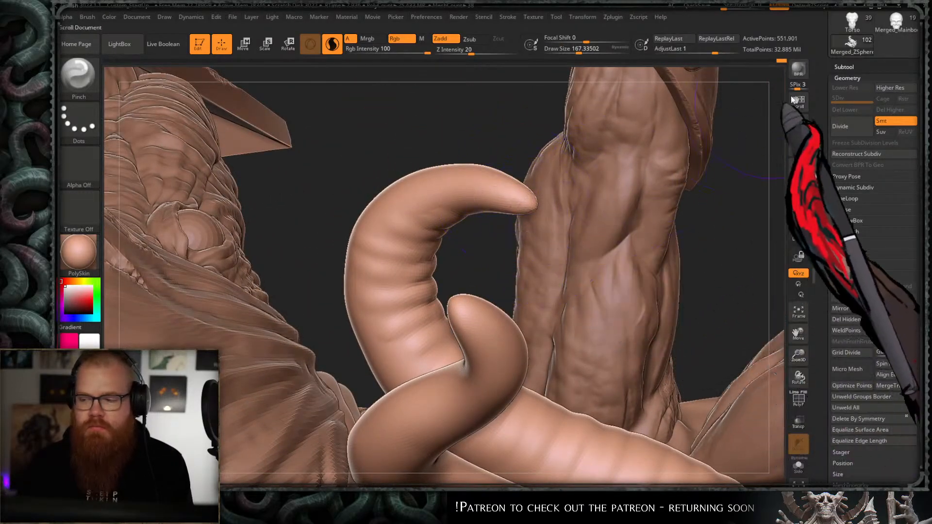
key("s")
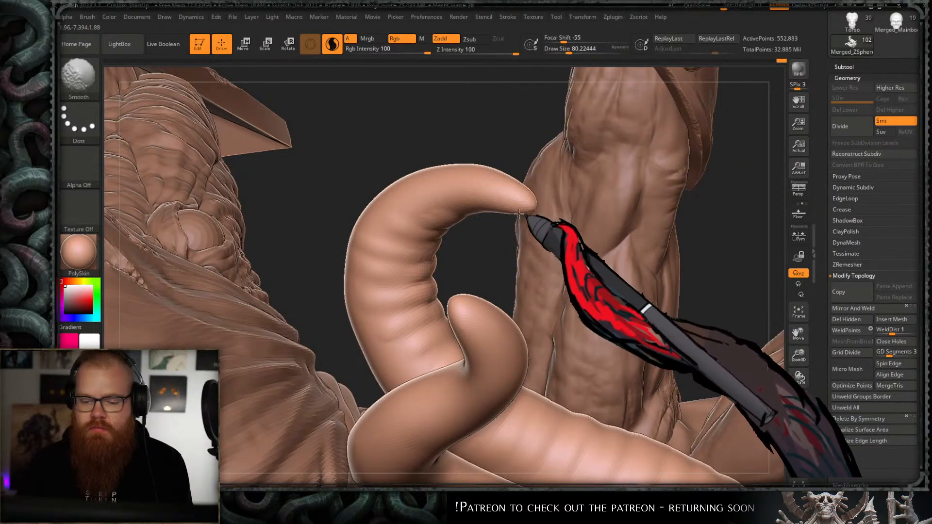
mouse_move(485, 252)
left_mouse_down()
mouse_move(506, 258)
mouse_move(519, 225)
left_mouse_up()
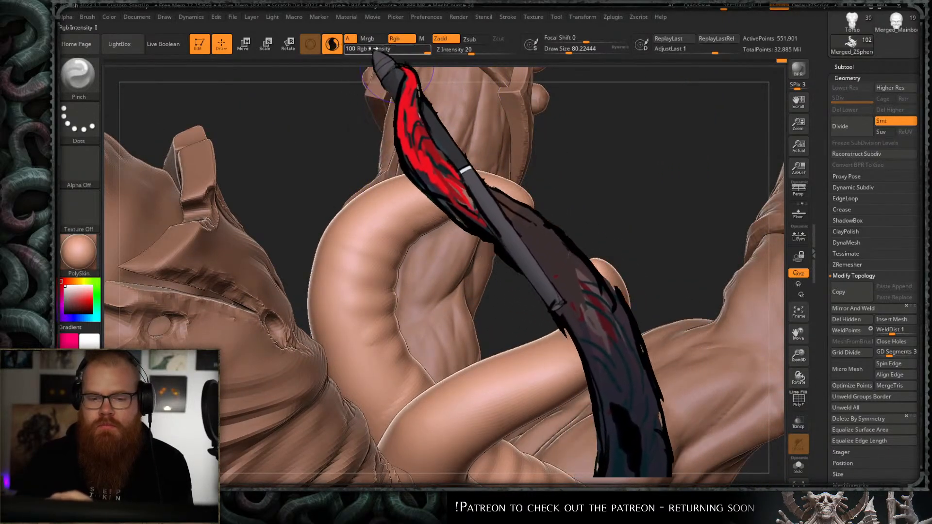
- Reshape the curled tentacle near its tip with the SH_CometLord brush at a draw size of about 305
key("b")
left_click(468, 192)
key("s")
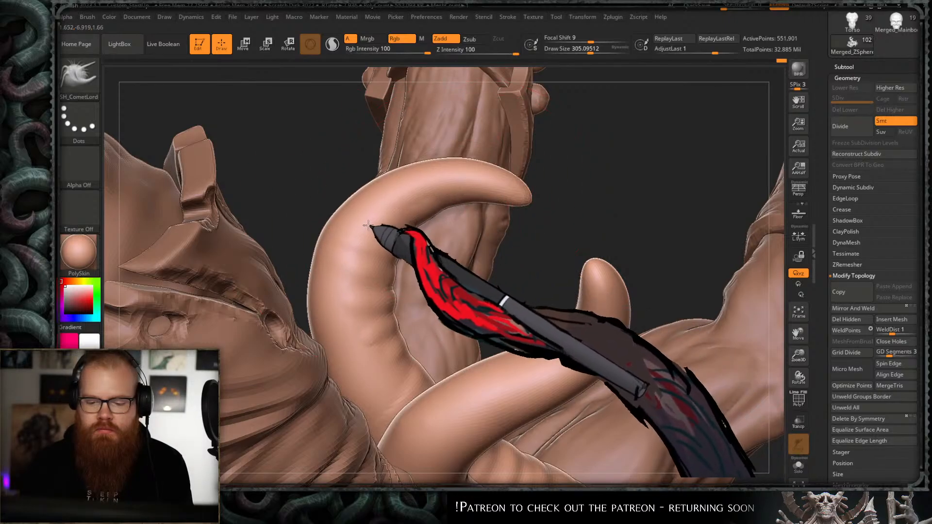
mouse_move(587, 187)
left_mouse_down()
mouse_move(558, 152)
mouse_move(554, 267)
mouse_move(585, 207)
left_mouse_up()
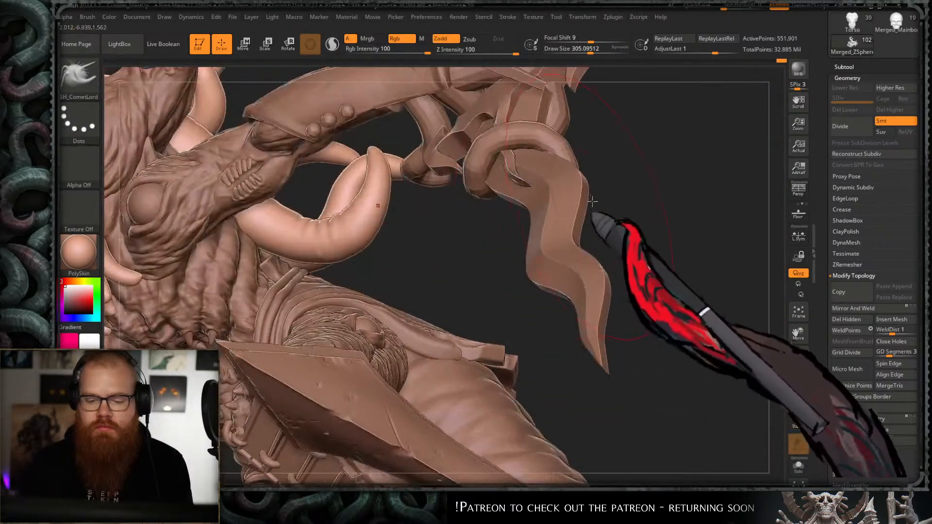
- Switch to the ZBGs_Skin_folds brush at a draw size of about 29 and isolate the tentacle mesh
left_click_drag(409, 245, 463, 245, "alt")
right_click_drag(464, 246, 443, 262, "ctrl")
key("s")
left_click_drag(442, 264, 408, 261)
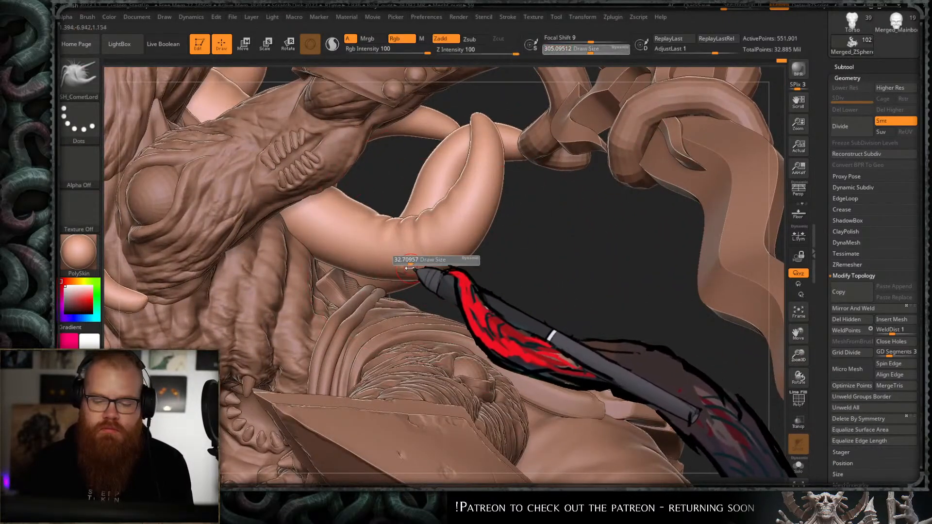
key("b")
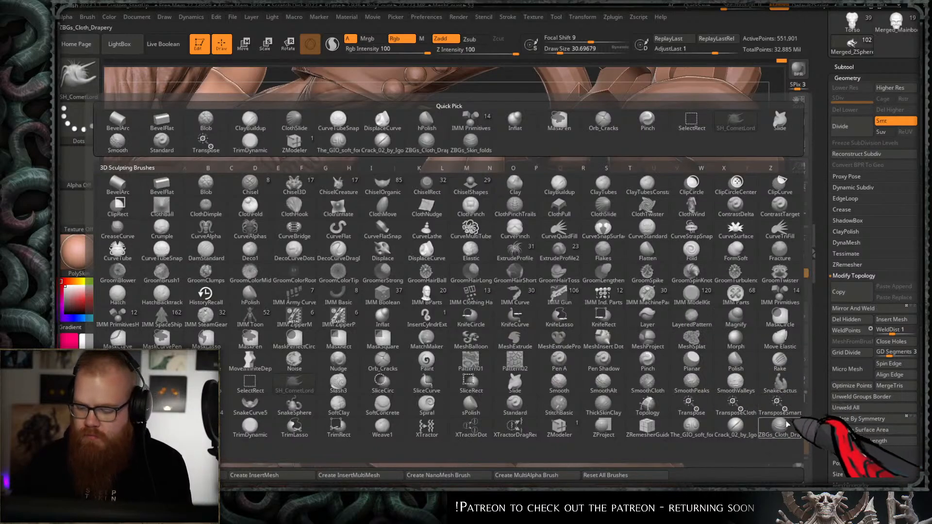
left_click(776, 427)
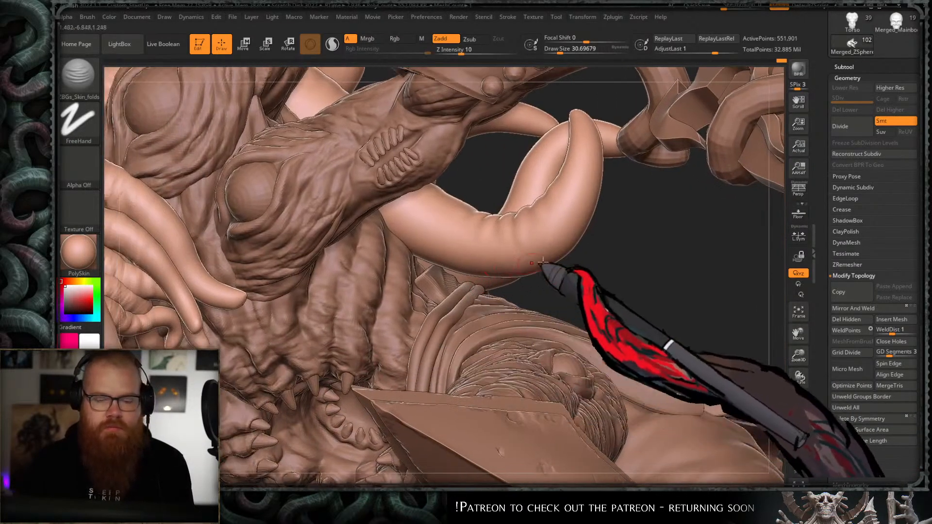
left_click(790, 469)
mouse_move(680, 321)
left_mouse_down()
mouse_move(529, 276)
mouse_move(558, 301)
mouse_move(503, 215)
left_mouse_up()
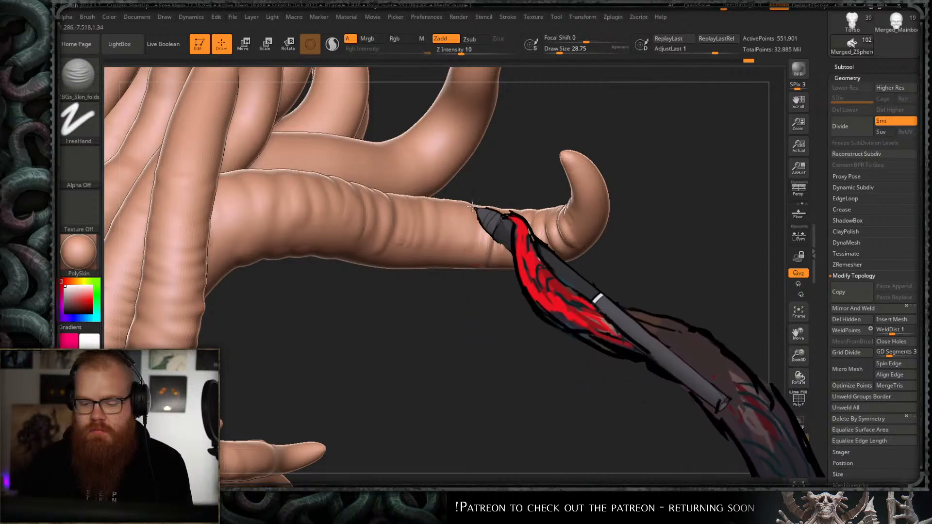
- Sculpt and smooth skin folds across the ridged tentacle just behind its upturned tip
mouse_move(462, 255)
left_mouse_down()
mouse_move(476, 285)
mouse_move(468, 246)
left_mouse_up()
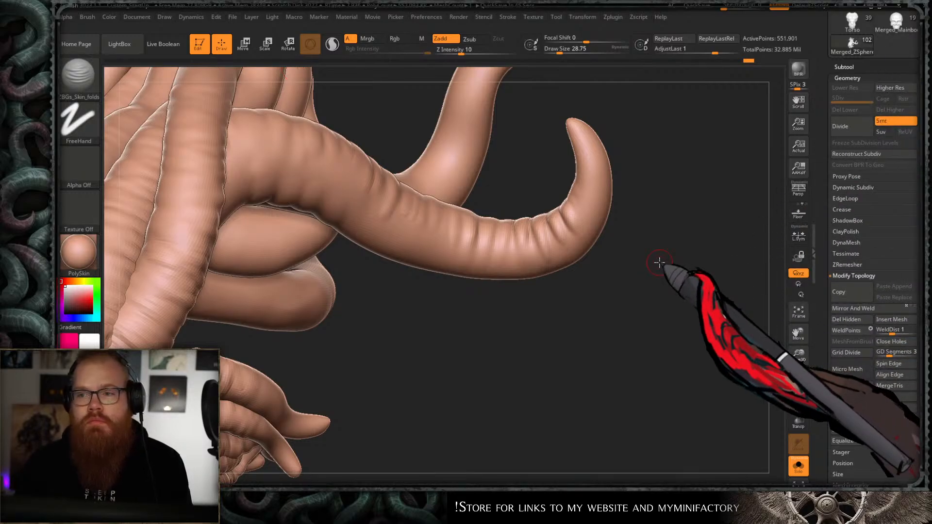
mouse_move(666, 210)
left_mouse_down()
mouse_move(663, 223)
mouse_move(680, 191)
mouse_move(581, 287)
mouse_move(630, 237)
mouse_move(585, 301)
mouse_move(639, 242)
mouse_move(630, 304)
mouse_move(588, 291)
left_mouse_up()
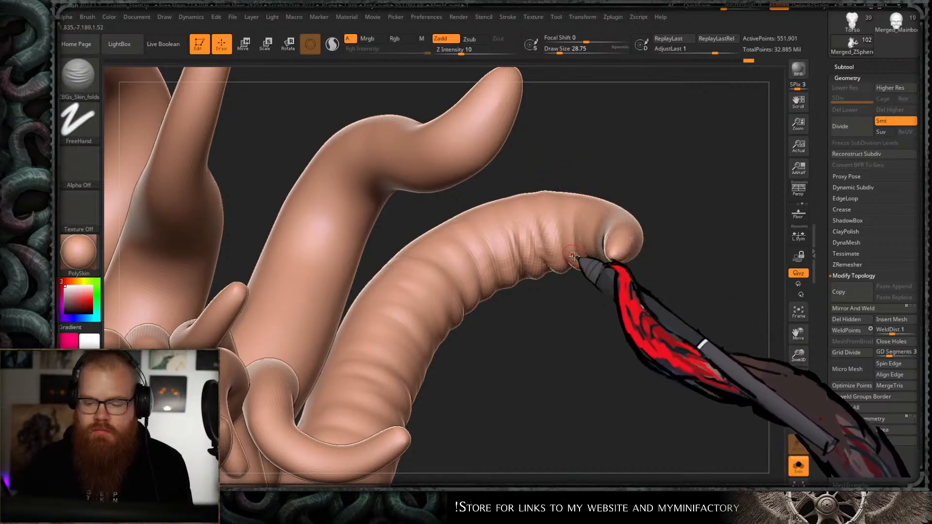
mouse_move(594, 215)
left_mouse_down()
mouse_move(624, 270)
mouse_move(624, 180)
mouse_move(504, 226)
mouse_move(516, 329)
mouse_move(538, 267)
left_mouse_up()
key("shift")
left_click_drag(578, 304, 545, 228)
key("shift")
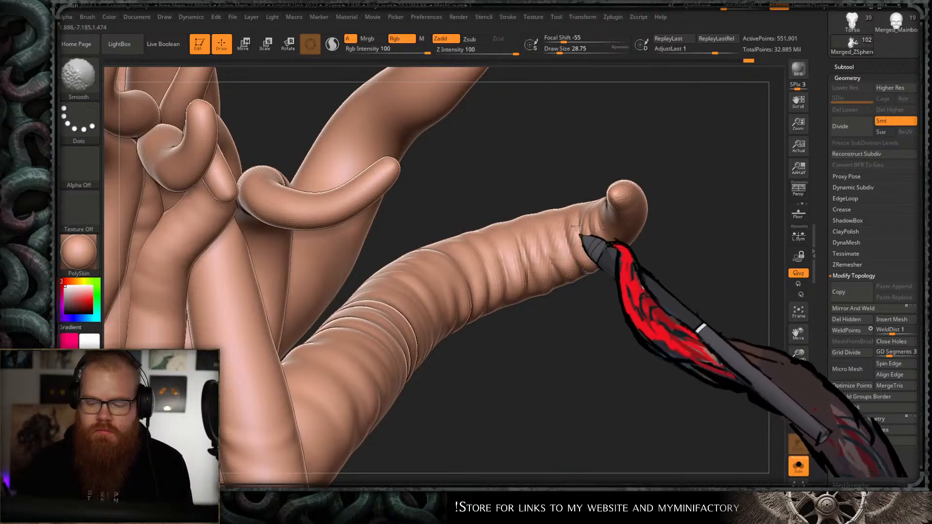
mouse_move(609, 246)
left_mouse_down()
mouse_move(635, 260)
mouse_move(552, 264)
mouse_move(538, 280)
left_mouse_up()
left_click_drag(527, 206, 547, 282)
mouse_move(554, 311)
left_mouse_down()
mouse_move(558, 293)
mouse_move(559, 309)
mouse_move(514, 226)
left_mouse_up()
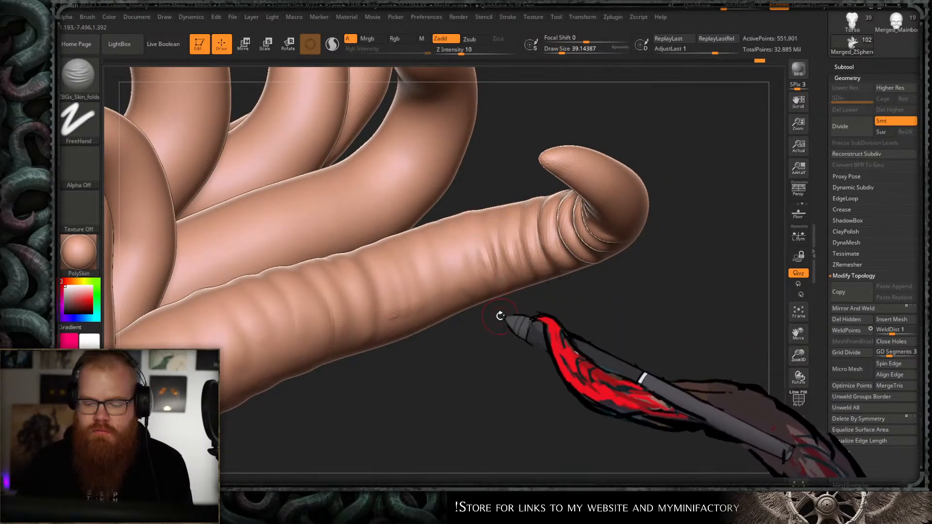
- Add and smooth skin folds around the tentacle's bend at a draw size of about 39, raising Z Intensity to 25
left_click_drag(476, 312, 505, 294)
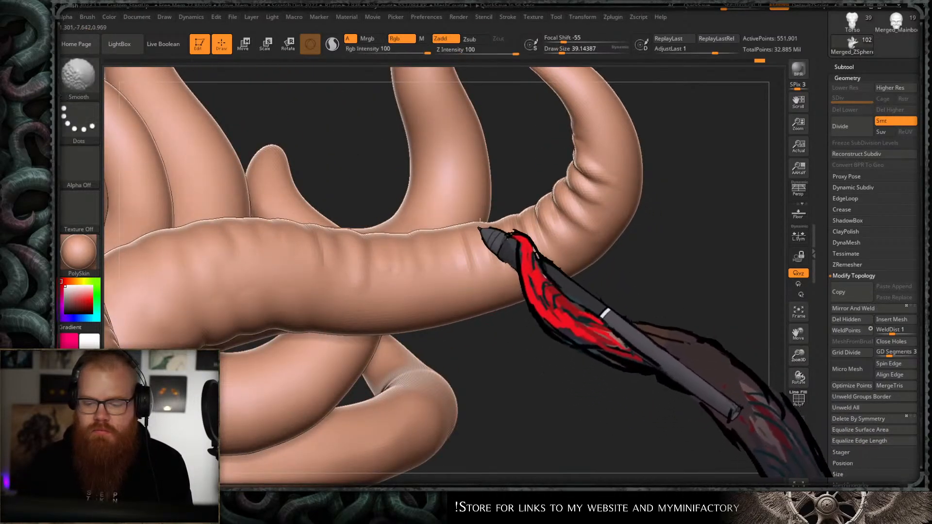
mouse_move(490, 219)
left_mouse_down()
mouse_move(549, 302)
mouse_move(537, 295)
left_mouse_up()
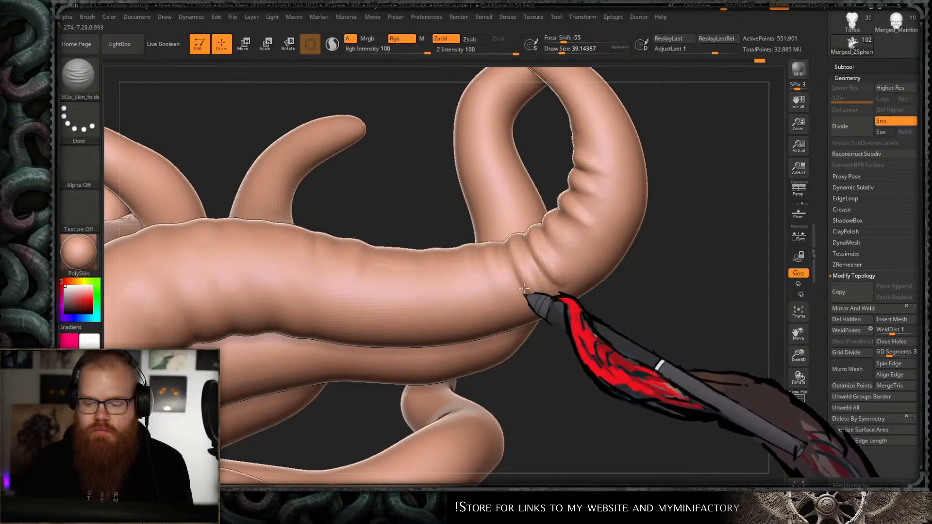
left_click_drag(562, 349, 484, 235)
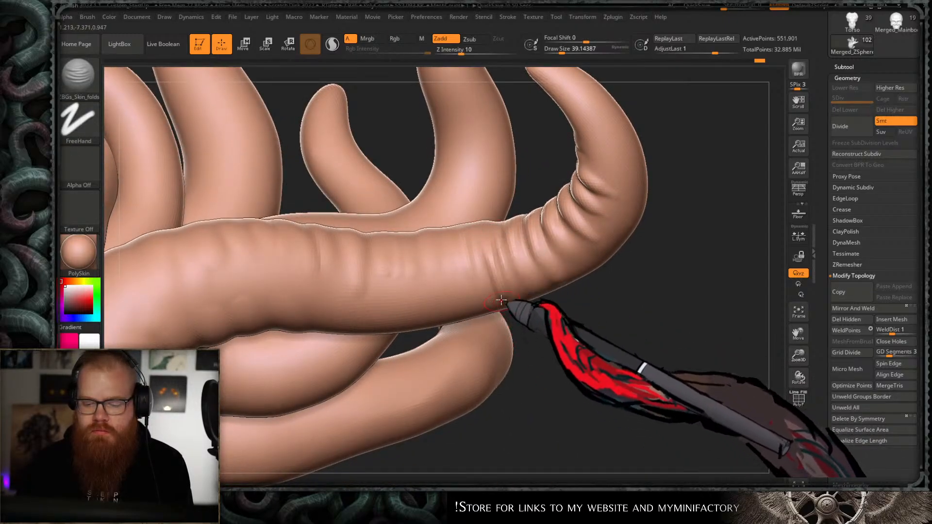
left_click_drag(587, 298, 500, 249)
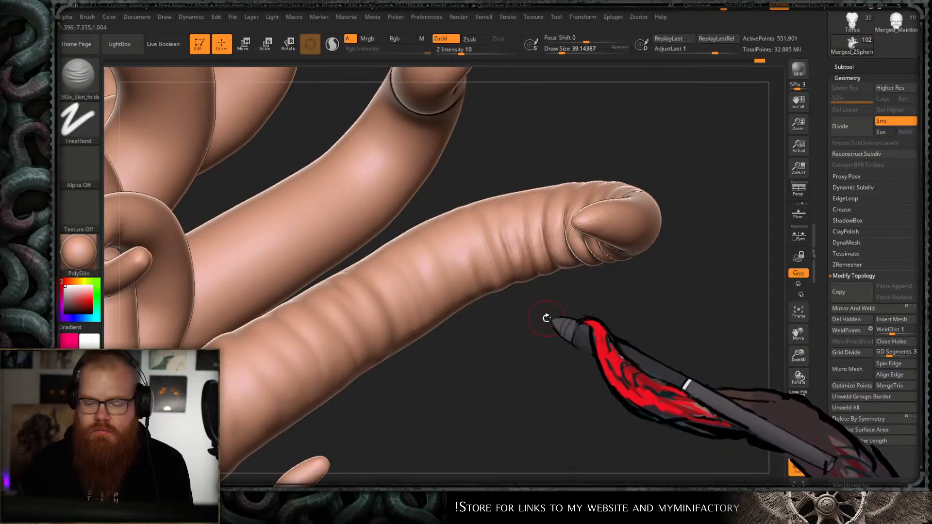
key("shift")
mouse_move(547, 318)
left_mouse_down()
mouse_move(514, 246)
mouse_move(518, 320)
mouse_move(532, 209)
mouse_move(537, 252)
left_mouse_up()
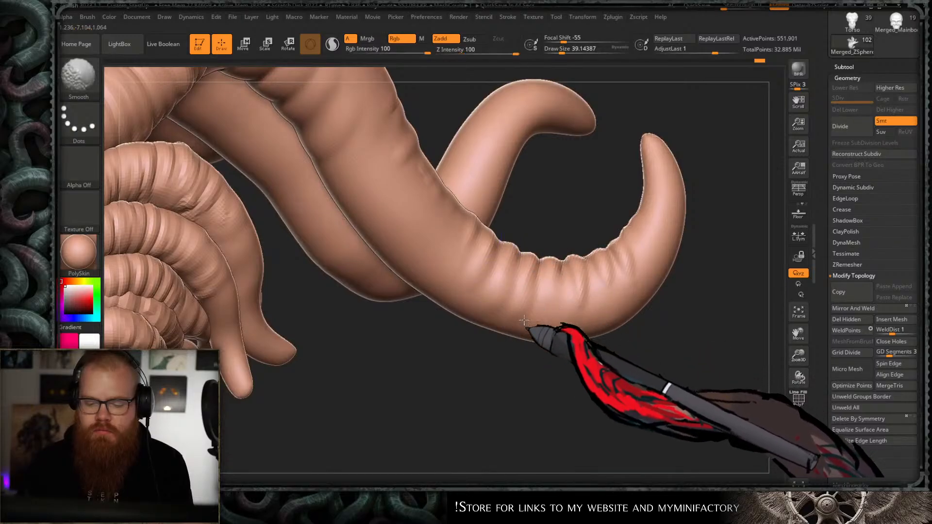
mouse_move(525, 355)
left_mouse_down("alt")
mouse_move(617, 219)
mouse_move(583, 189)
mouse_move(547, 243)
left_mouse_up("alt")
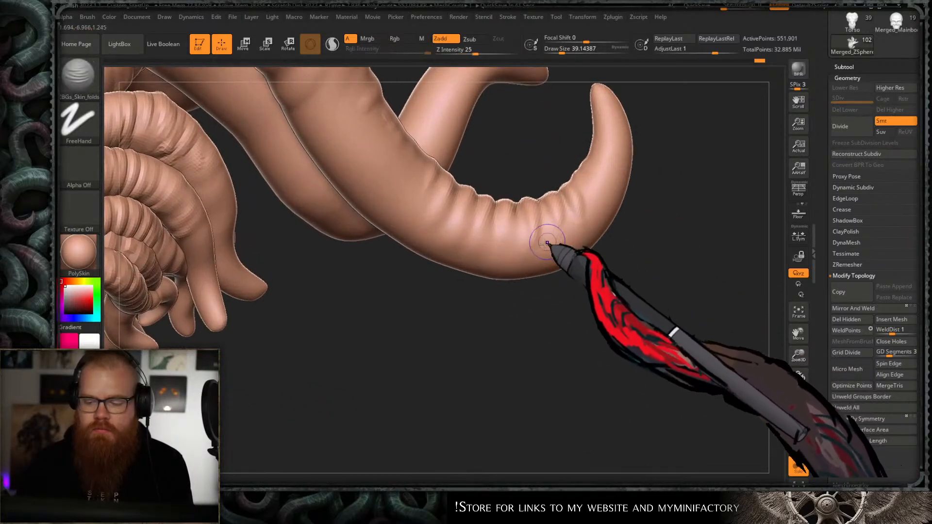
mouse_move(603, 252)
left_mouse_down()
mouse_move(616, 270)
mouse_move(432, 298)
mouse_move(458, 387)
mouse_move(474, 391)
mouse_move(540, 325)
mouse_move(504, 287)
left_mouse_up()
- Deepen the creases at the tentacle's bend with the The_GIO_soft brush in Zsub at Z Intensity 5, smoothing between them
key("b")
left_click(850, 431)
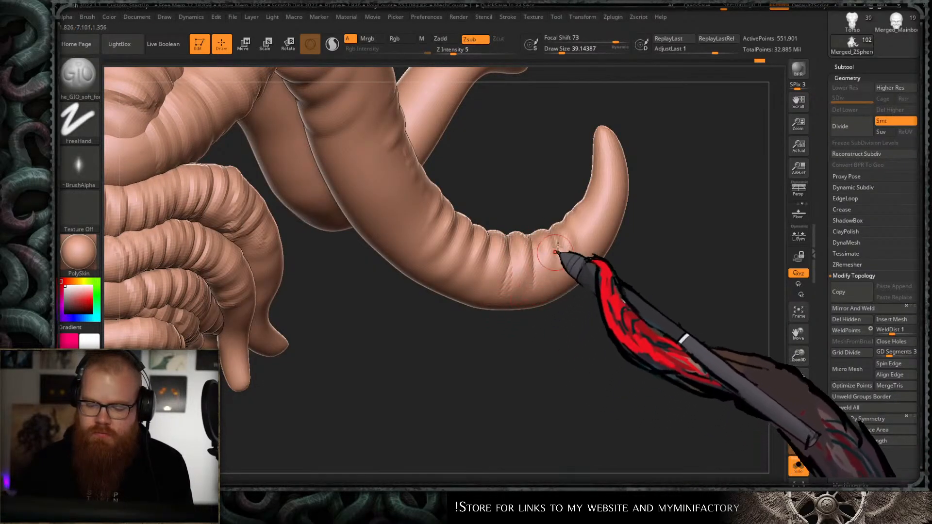
mouse_move(555, 252)
left_mouse_down()
mouse_move(554, 285)
mouse_move(518, 307)
mouse_move(488, 348)
mouse_move(478, 346)
left_mouse_up()
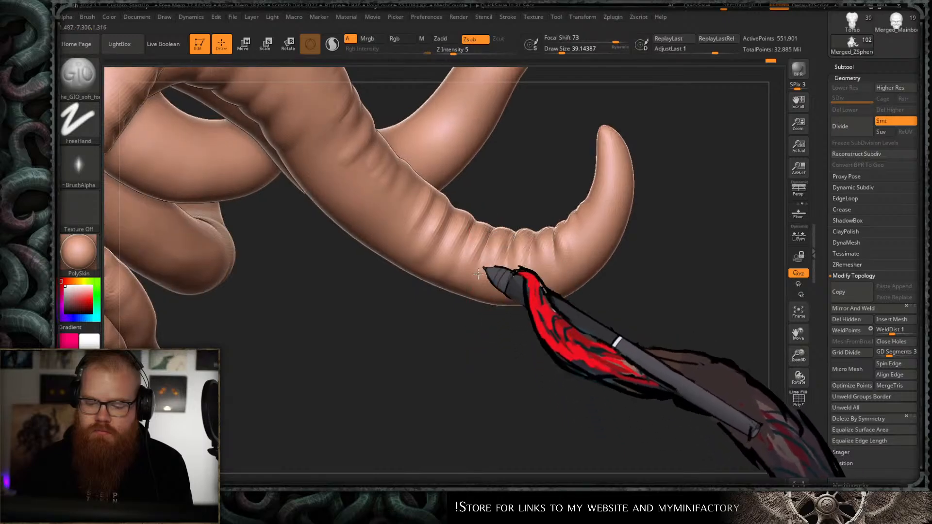
key("shift")
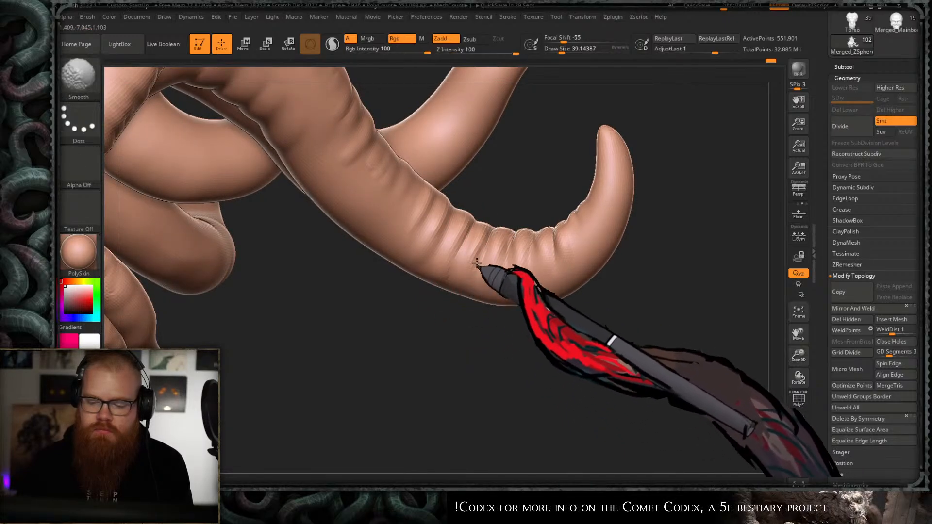
mouse_move(453, 216)
left_mouse_down()
mouse_move(407, 259)
mouse_move(437, 241)
mouse_move(433, 276)
left_mouse_up()
left_click_drag(436, 313, 449, 343)
- Carve and soften creases along the tentacle's middle stretch at a draw size of about 46
key("s")
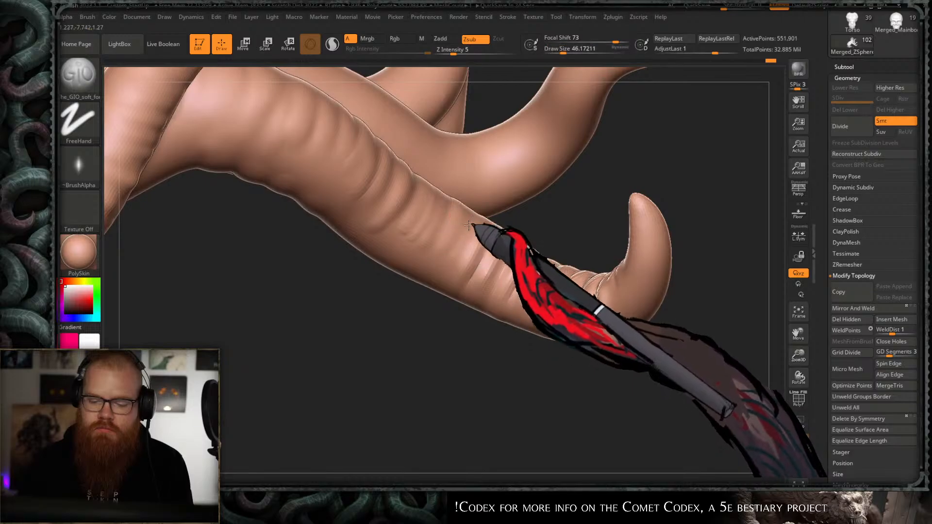
key("shift")
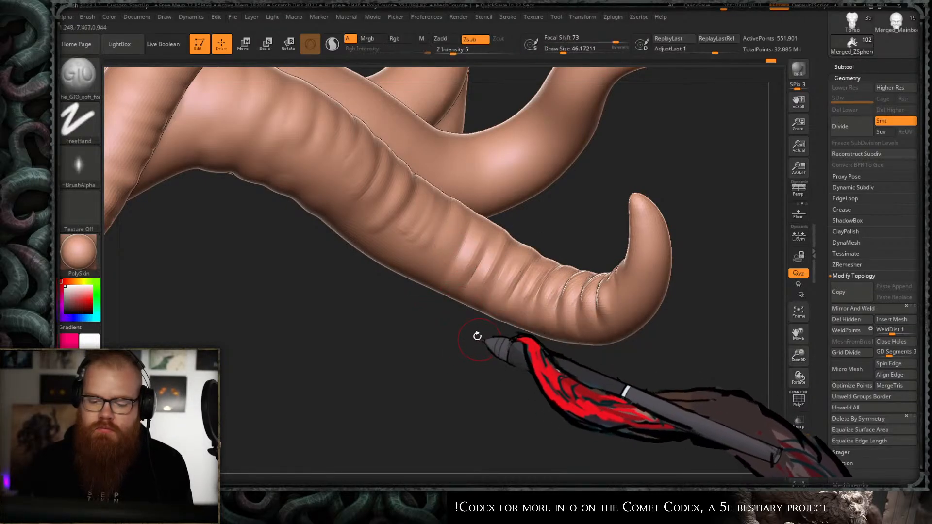
right_click_drag(505, 298, 563, 209, "ctrl")
mouse_move(674, 233)
left_mouse_down()
mouse_move(699, 180)
mouse_move(676, 212)
mouse_move(587, 266)
mouse_move(526, 250)
mouse_move(512, 296)
left_mouse_up()
key("shift")
right_click_drag(512, 296, 536, 275, "ctrl")
- Reshape the tentacle's bend with SH_CometLord at a draw size of about 202, refining the tip at about 80
key("s")
left_click_drag(518, 227, 521, 228)
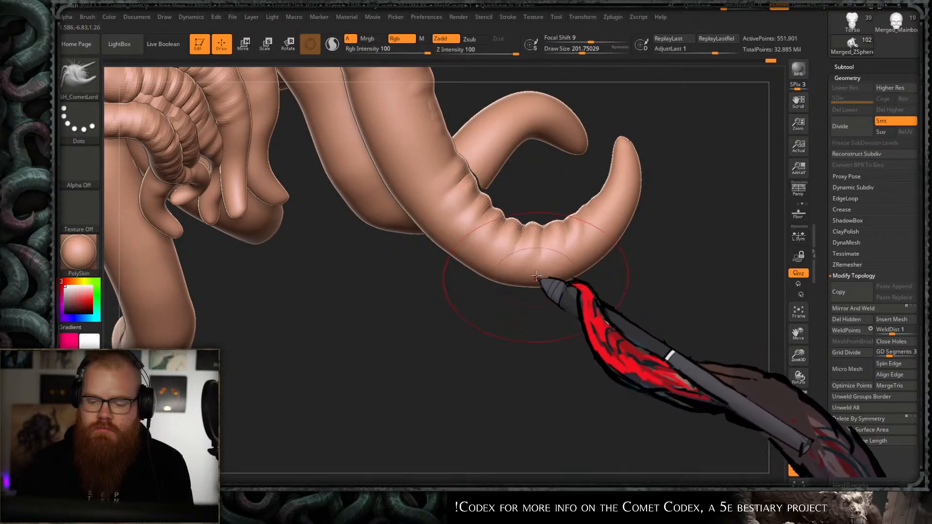
mouse_move(541, 284)
left_mouse_down()
mouse_move(654, 249)
mouse_move(615, 223)
mouse_move(627, 216)
mouse_move(624, 180)
left_mouse_up()
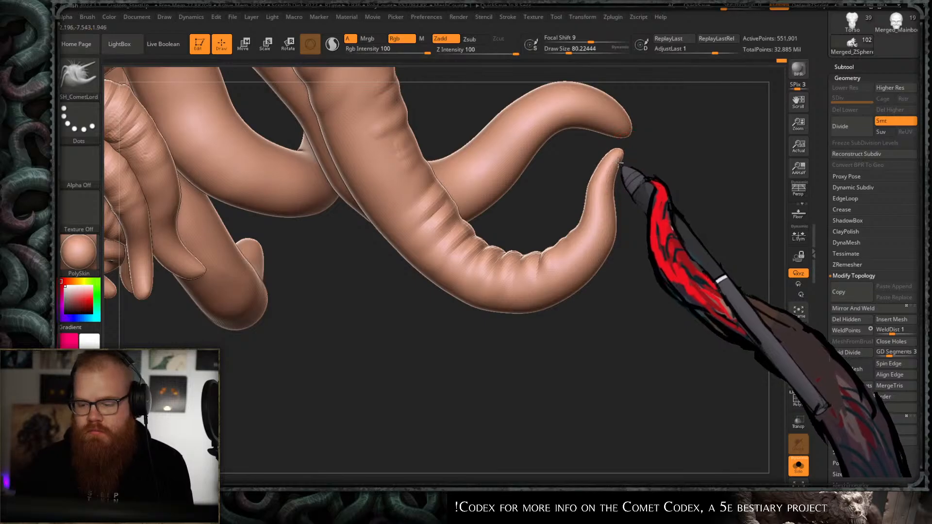
mouse_move(673, 202)
left_mouse_down()
mouse_move(640, 204)
mouse_move(589, 180)
left_mouse_up()
- Refine the hook's curve and its pointed tip with SH_CometLord, using draw sizes of about 167 and 197
key("s")
left_click_drag(594, 332, 662, 306)
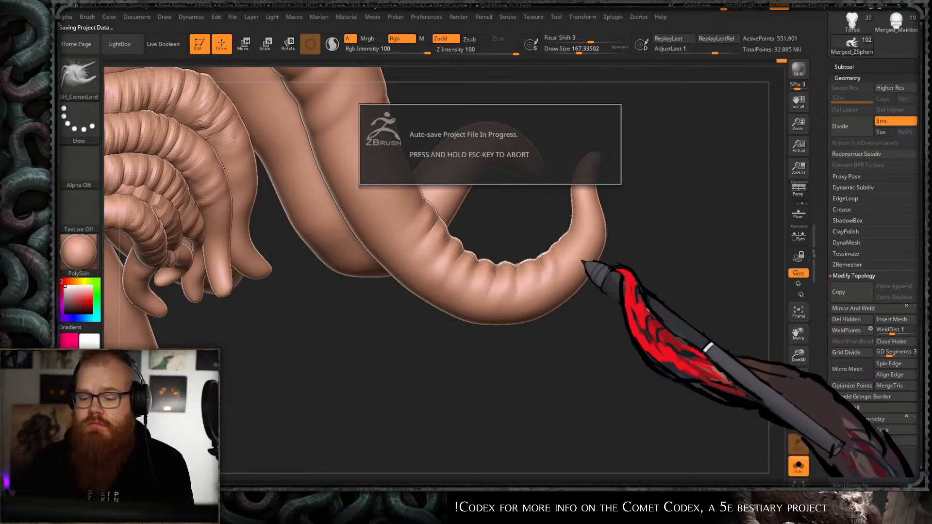
left_click_drag(500, 334, 364, 452)
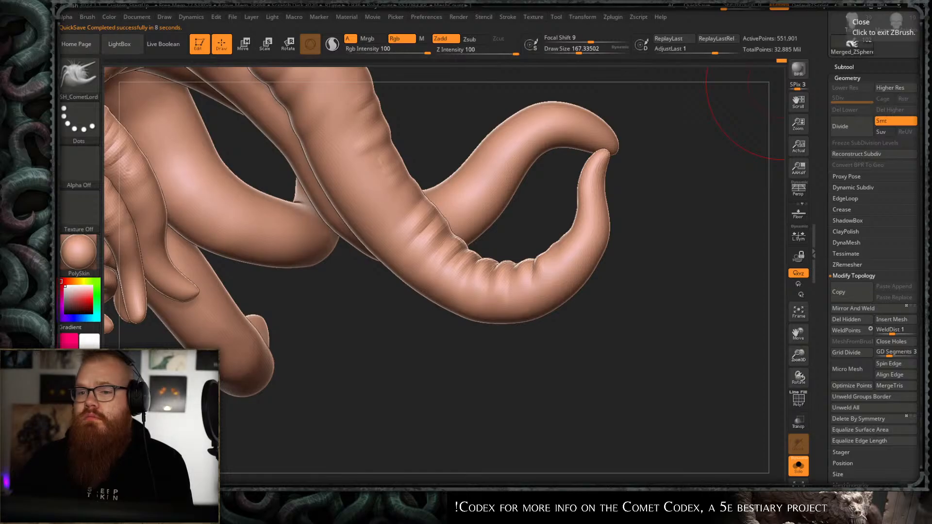
left_click_drag(665, 220, 593, 270)
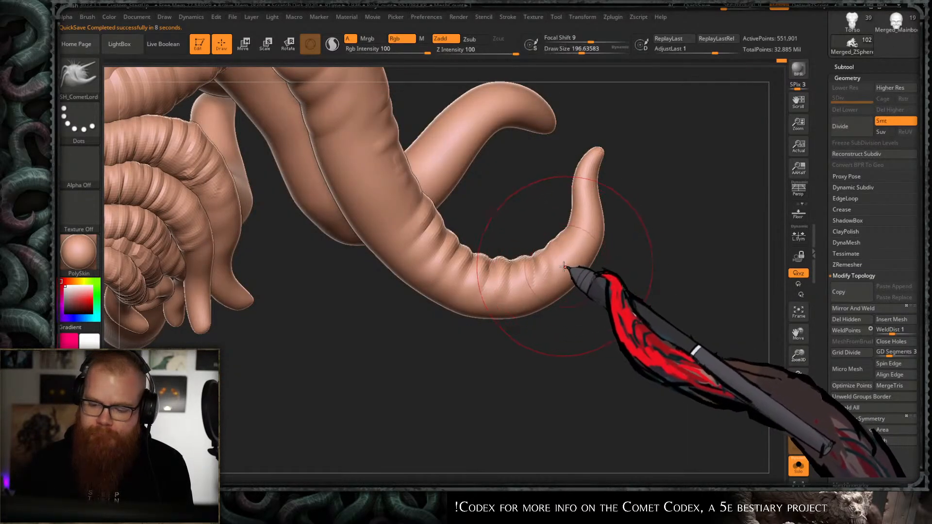
key("s")
left_click_drag(600, 167, 598, 167)
left_click_drag(597, 167, 601, 159)
key("s")
left_click_drag(598, 226, 603, 173)
mouse_move(605, 172)
right_mouse_down("ctrl")
mouse_move(582, 252)
mouse_move(514, 322)
mouse_move(532, 291)
right_mouse_up("ctrl")
- Isolate the ridged tentacle and roughen its upper ridges with the Standard brush's textured alpha at a draw size of about 280
left_click(544, 268, "ctrl+shift")
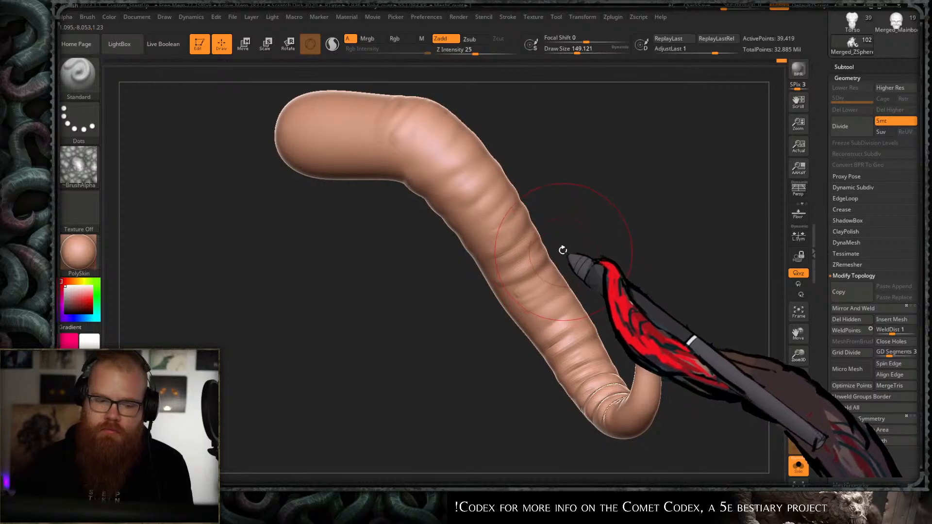
left_click(93, 173)
key("bracketright")
key("bracketright")
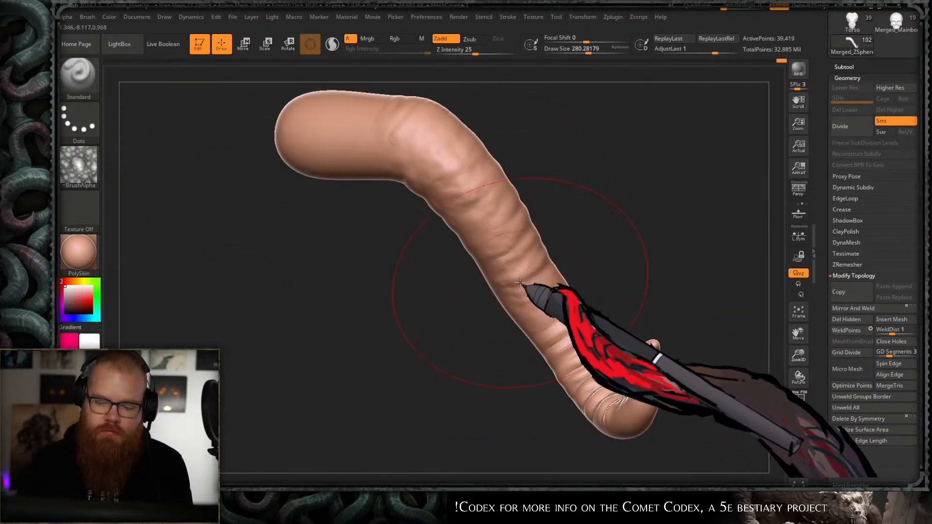
right_click_drag(520, 283, 500, 273)
right_click(500, 273)
right_click_drag(552, 198, 552, 205)
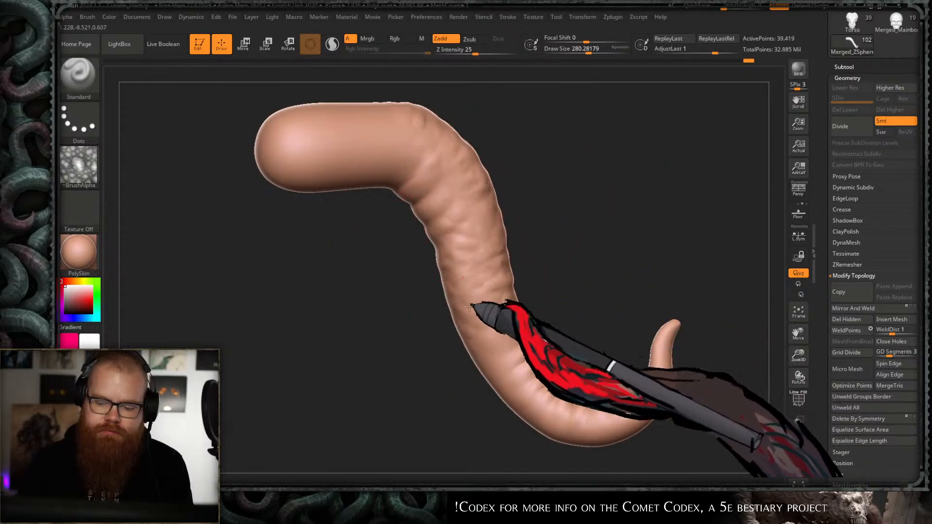
- Roughen and smooth the folds around the tentacle's lower stretch and bend at a draw size of about 280
left_click_drag(522, 345, 493, 361, "shift")
left_click_drag(522, 320, 494, 348, "shift")
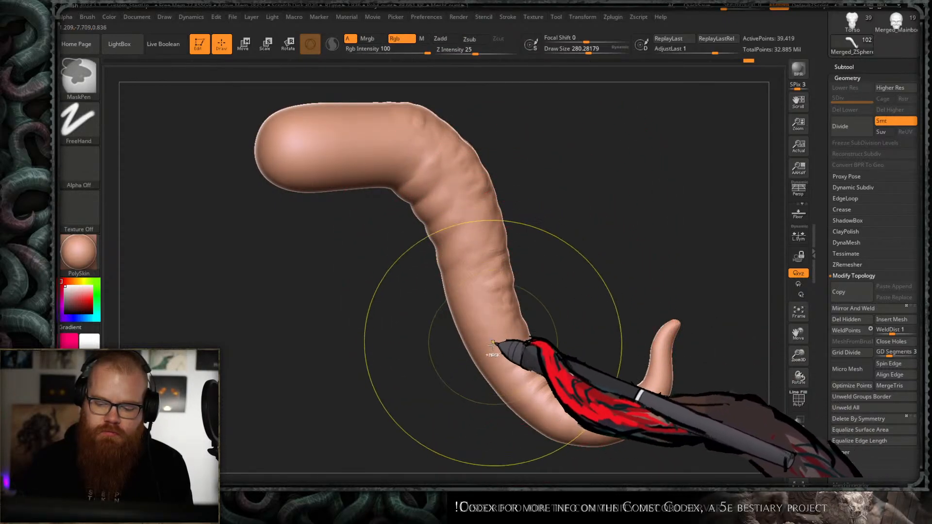
right_click_drag(537, 277, 498, 196, "alt")
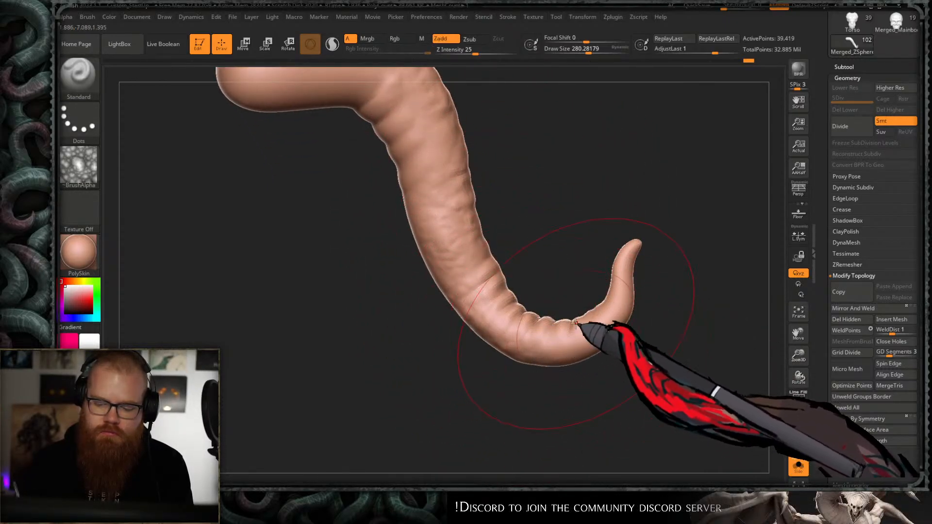
mouse_move(575, 323)
right_mouse_down()
mouse_move(541, 327)
mouse_move(589, 261)
mouse_move(518, 275)
right_mouse_up()
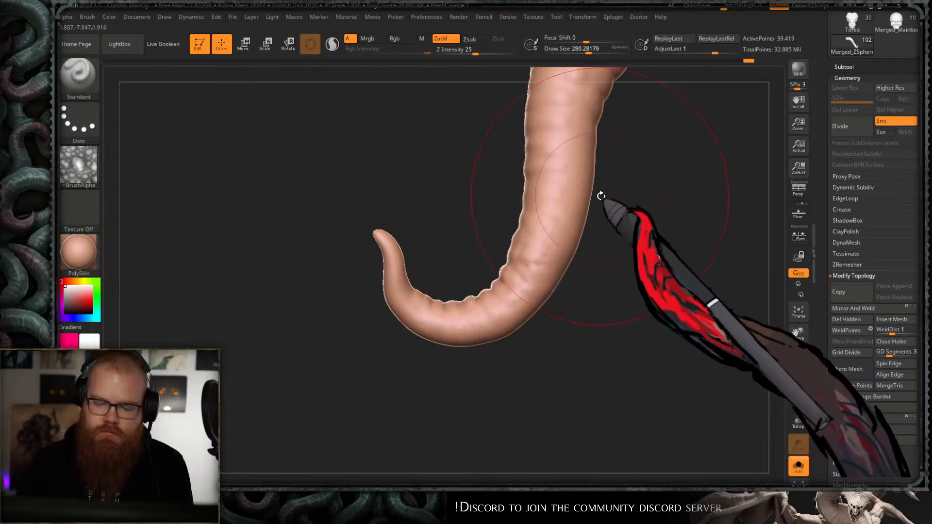
right_click_drag(601, 196, 520, 297)
right_click_drag(596, 251, 562, 217)
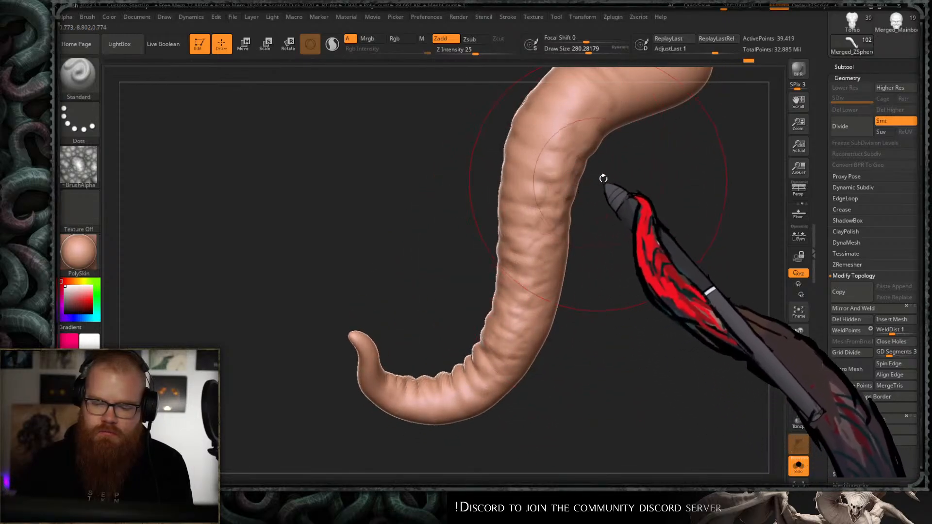
right_click_drag(602, 179, 595, 216)
key("shift")
right_click_drag(552, 255, 558, 254)
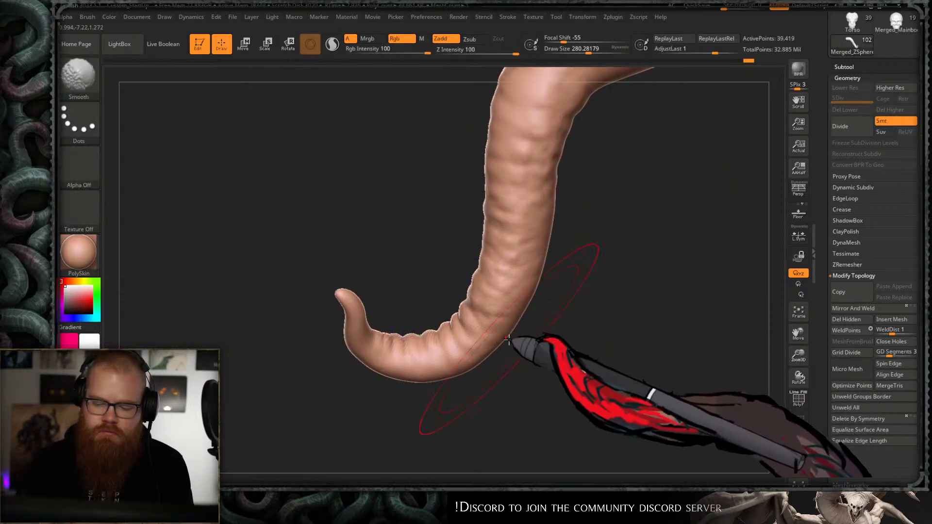
mouse_move(524, 344)
right_mouse_down()
mouse_move(578, 318)
mouse_move(599, 201)
mouse_move(577, 301)
mouse_move(549, 281)
right_mouse_up()
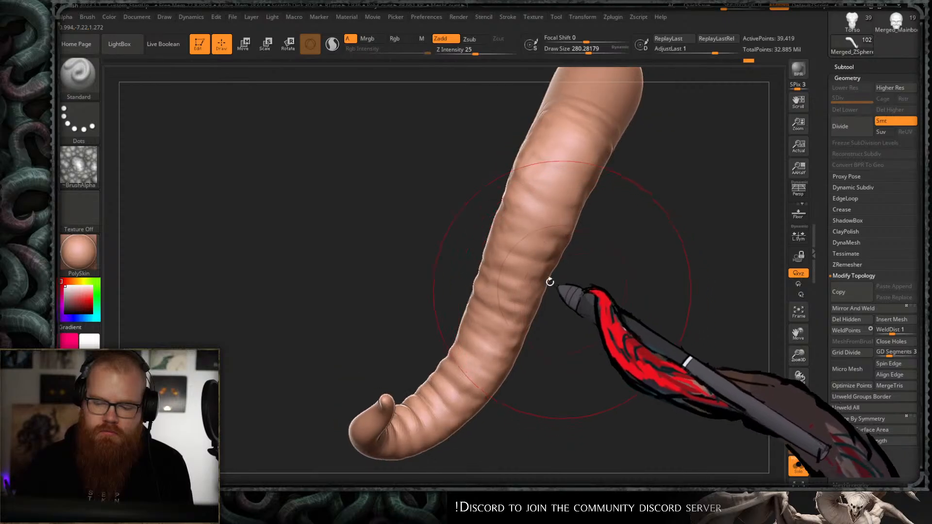
- Add wrinkles to the tentacle's middle stretch with the Standard brush and alpha 05, at draw sizes of about 280 and 338
left_click(80, 166)
left_click(354, 211)
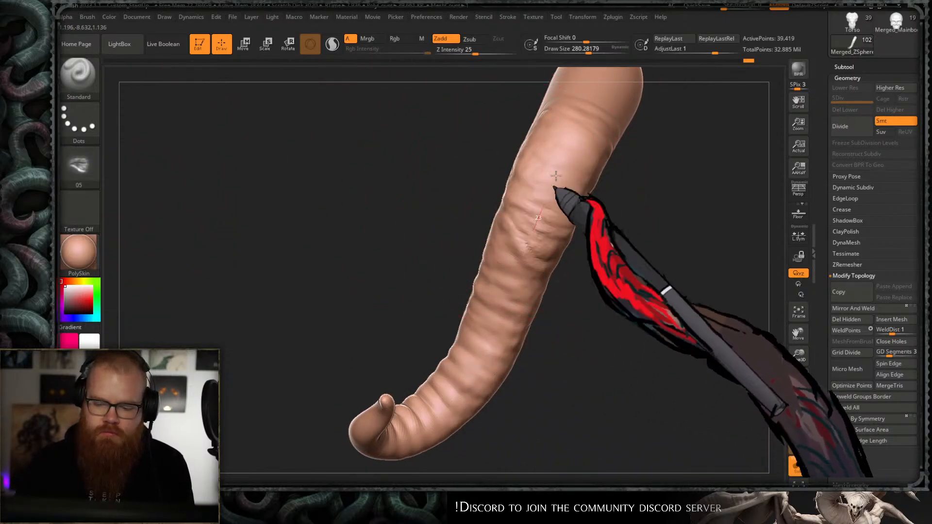
key("s")
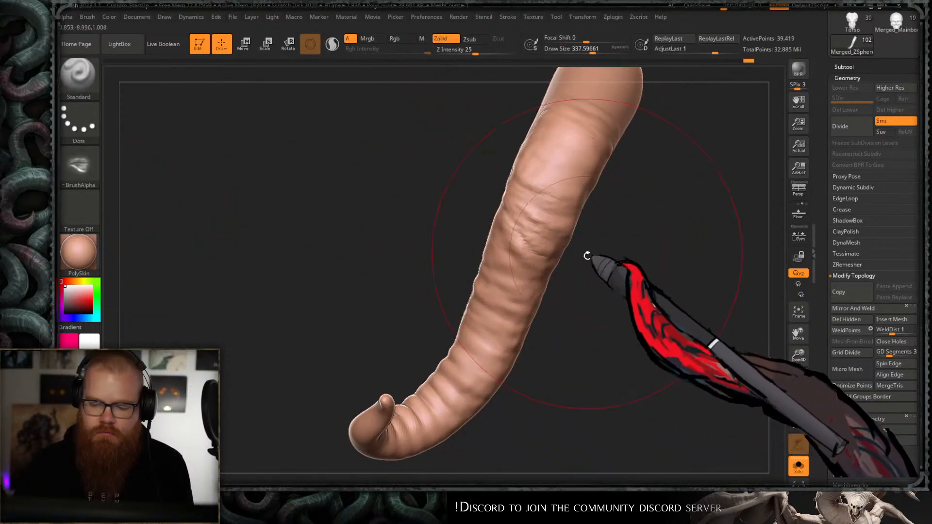
right_click_drag(587, 255, 485, 278)
key("ctrl+z")
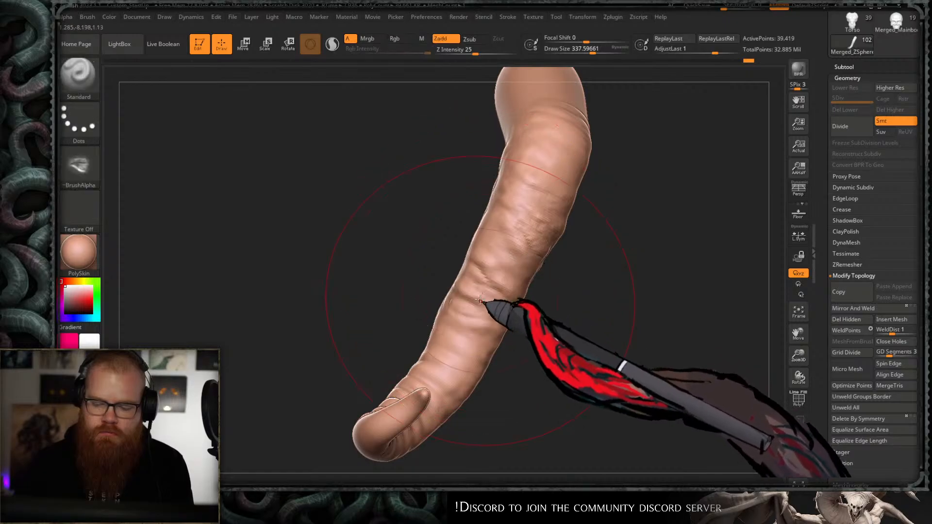
- Wrinkle the base of the tentacle's hook at draw sizes of about 217 and 262, undoing unwanted strokes
mouse_move(504, 287)
right_mouse_down()
mouse_move(543, 284)
mouse_move(573, 311)
mouse_move(574, 271)
mouse_move(614, 203)
mouse_move(575, 241)
mouse_move(577, 317)
mouse_move(491, 306)
mouse_move(540, 314)
mouse_move(404, 330)
mouse_move(343, 260)
mouse_move(366, 259)
right_mouse_up()
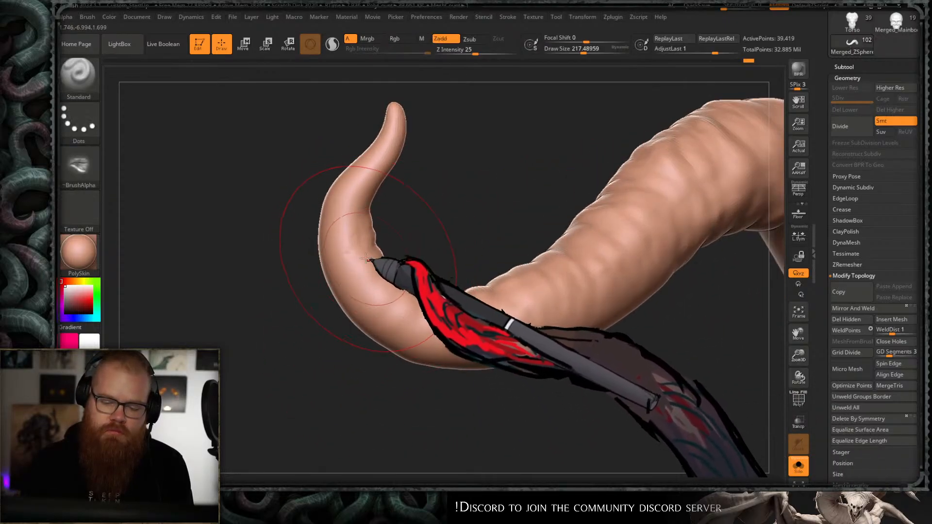
key("ctrl+z")
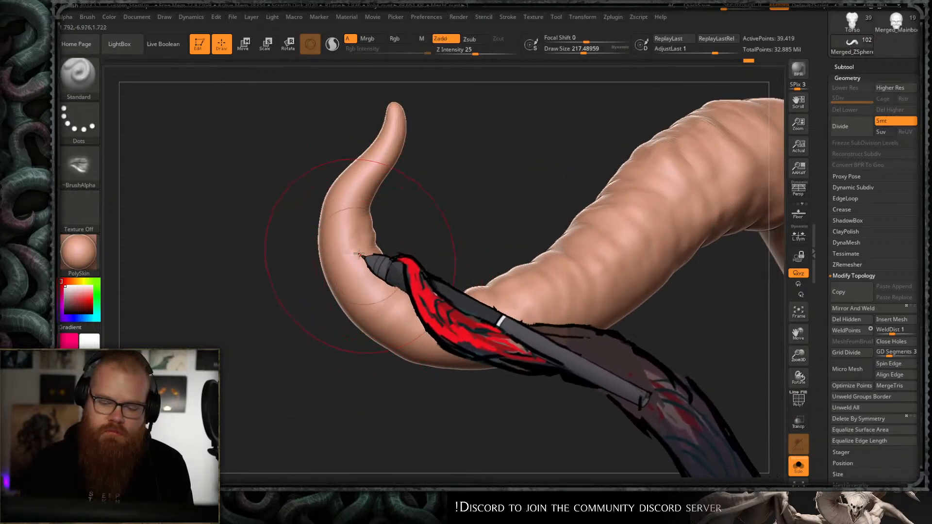
right_click_drag(417, 273, 374, 208)
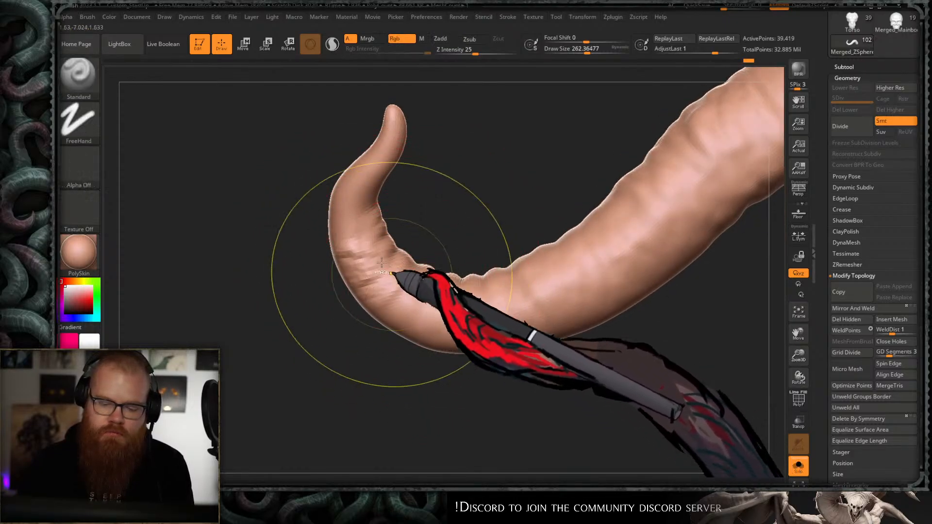
key("ctrl+z")
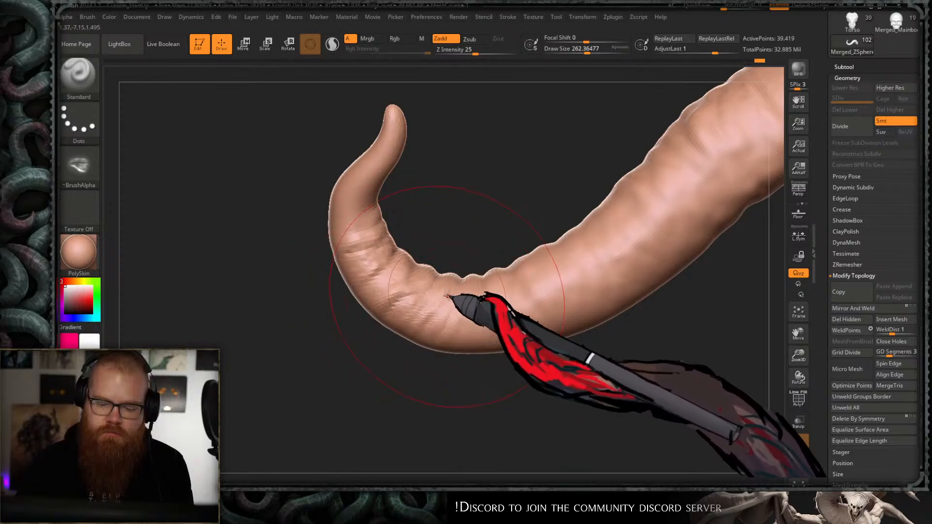
- Continue the alpha 05 wrinkles around the tentacle's bend and its outer side at a draw size of about 262
right_click_drag(448, 296, 422, 292)
mouse_move(482, 316)
right_mouse_down()
mouse_move(488, 383)
mouse_move(498, 305)
mouse_move(539, 244)
mouse_move(503, 345)
right_mouse_up()
mouse_move(528, 295)
right_mouse_down()
mouse_move(561, 302)
mouse_move(562, 235)
mouse_move(495, 318)
mouse_move(551, 281)
mouse_move(489, 364)
mouse_move(561, 312)
mouse_move(507, 251)
mouse_move(545, 256)
right_mouse_up()
right_click_drag(529, 304, 488, 281)
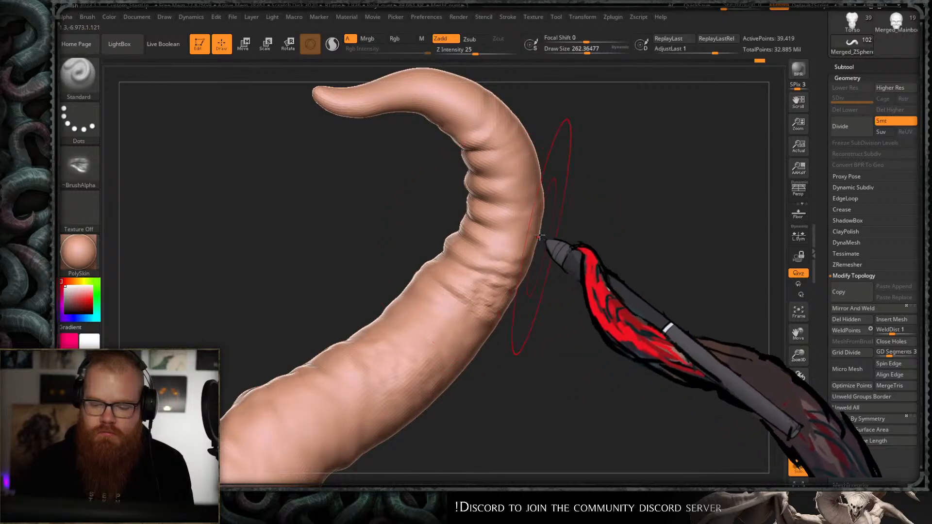
mouse_move(545, 247)
right_mouse_down()
mouse_move(561, 246)
mouse_move(613, 193)
mouse_move(601, 185)
mouse_move(636, 220)
right_mouse_up()
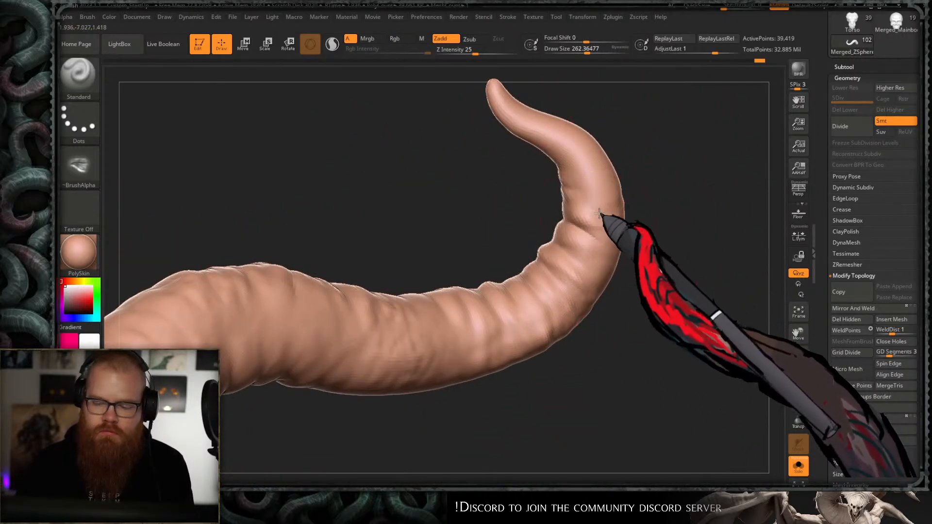
mouse_move(603, 183)
right_mouse_down()
mouse_move(693, 170)
mouse_move(597, 211)
right_mouse_up()
- Tighten the folds at the tentacle's bend with the Pinch brush, using draw sizes of about 239 and 262
key("b")
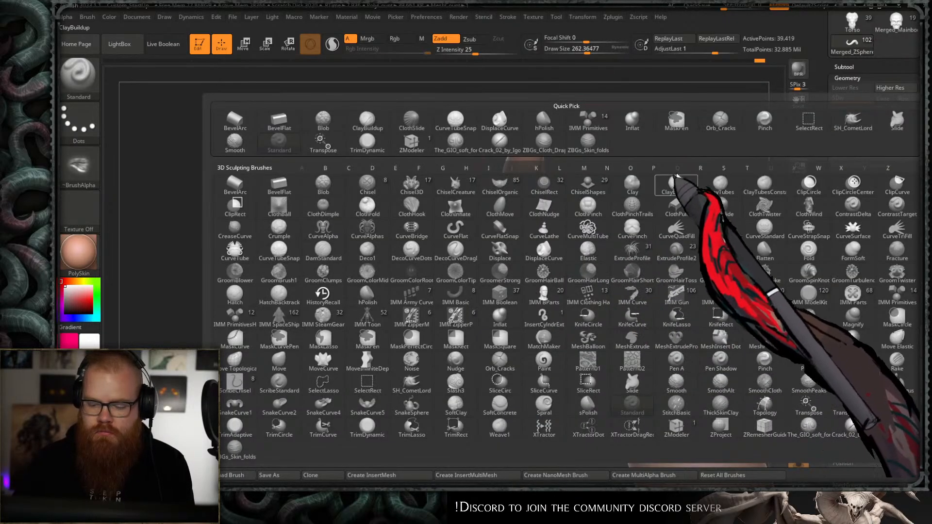
left_click(781, 357)
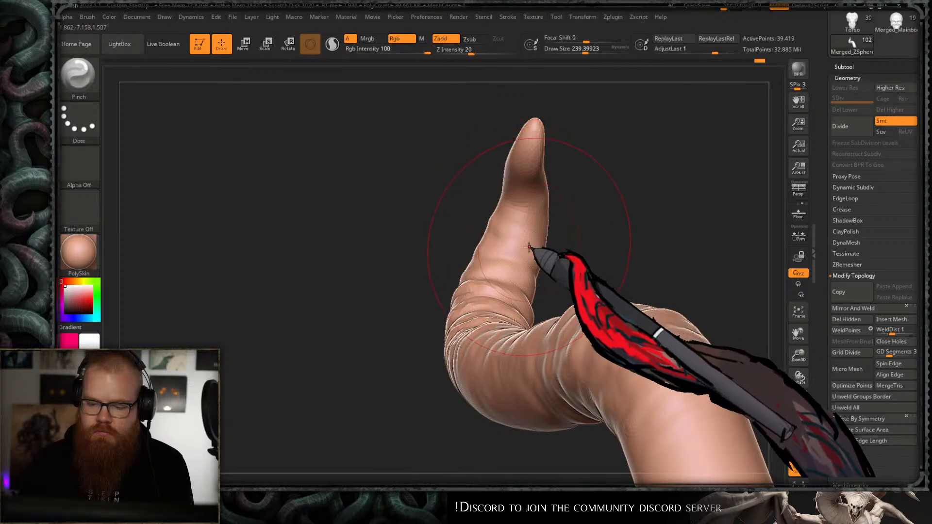
mouse_move(537, 254)
right_mouse_down()
mouse_move(576, 233)
mouse_move(593, 273)
mouse_move(499, 309)
mouse_move(578, 308)
mouse_move(616, 291)
mouse_move(601, 316)
mouse_move(570, 260)
right_mouse_up()
key("s")
right_click_drag(503, 288, 565, 283)
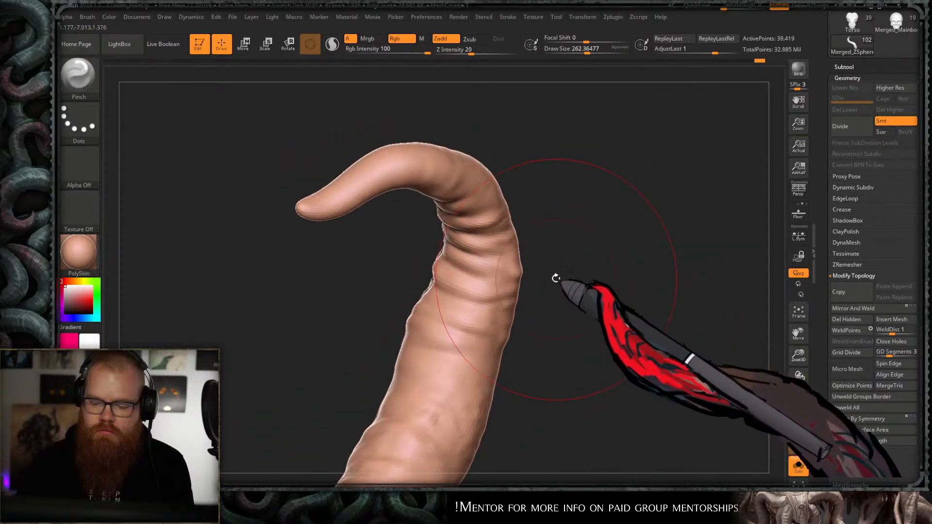
- Flatten the ridges on the outer side of the bend with TrimDynamic in Zsub at a draw size of about 65
key("b")
key("d")
key("Escape")
key("b")
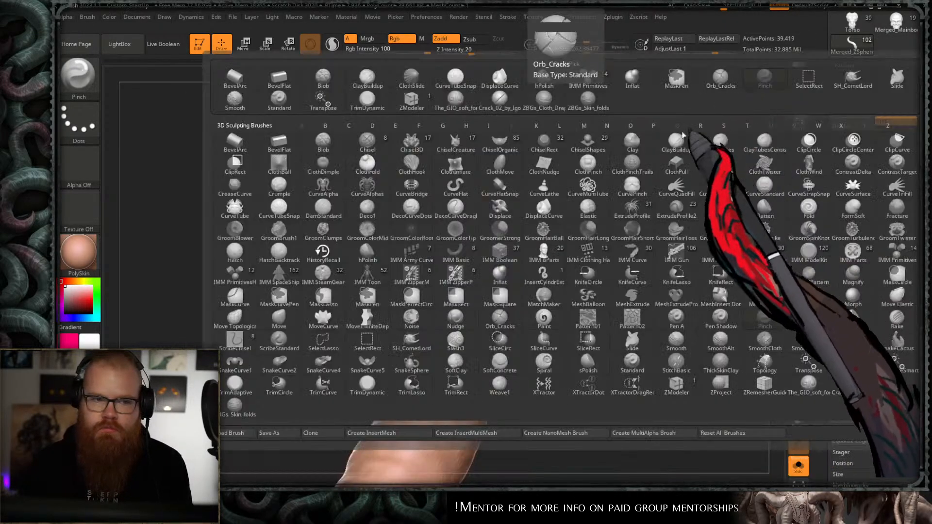
key("t")
key("d")
right_click_drag(560, 271, 524, 276)
key("s")
left_click_drag(508, 278, 487, 278)
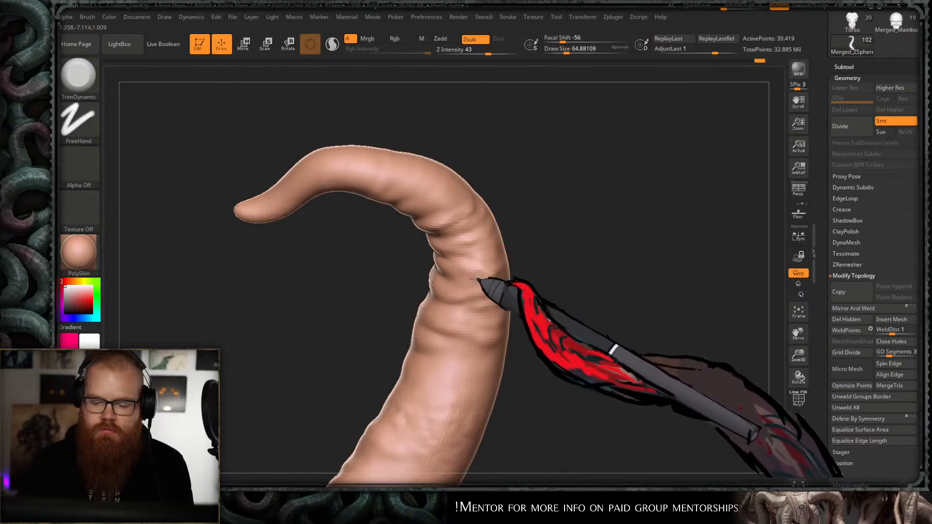
- Build up the folds at the bend with the Standard brush and Alpha 01 at a draw size of about 62
mouse_move(495, 283)
right_mouse_down()
mouse_move(558, 270)
mouse_move(568, 235)
mouse_move(516, 309)
mouse_move(557, 240)
mouse_move(514, 253)
right_mouse_up()
key("b")
key("s")
key("t")
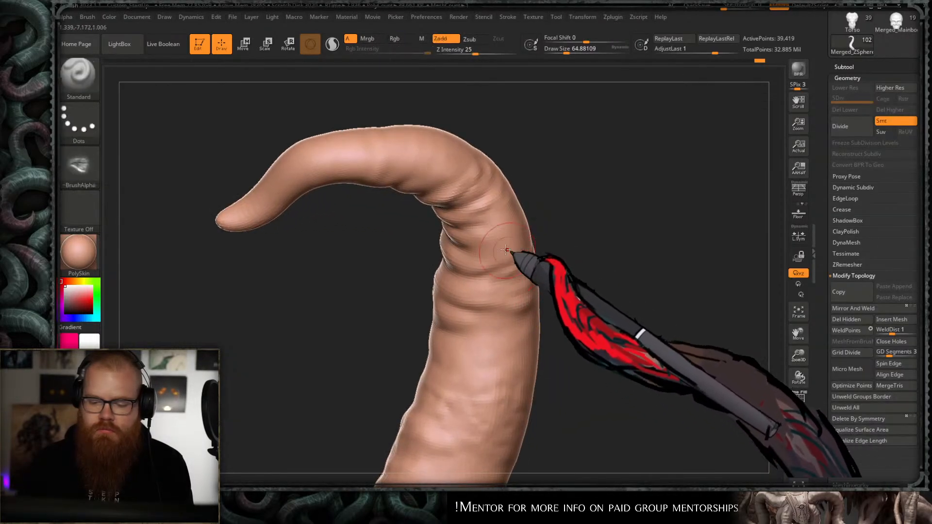
key("s")
left_click_drag(509, 252, 490, 248)
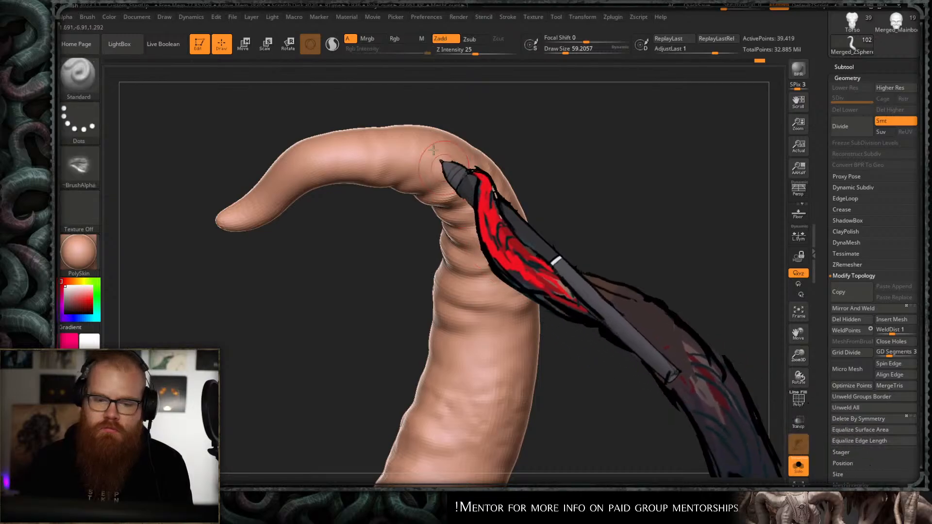
left_click(78, 165)
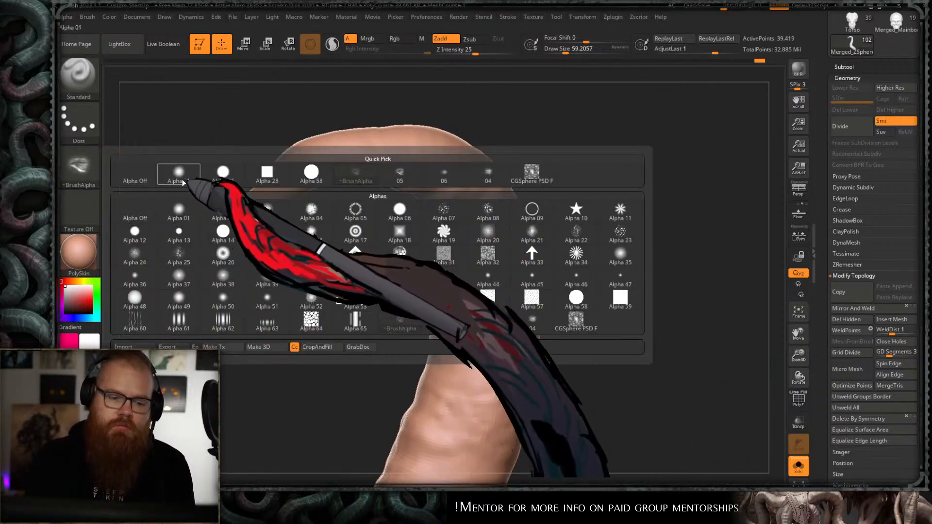
left_click(182, 177)
key("shift")
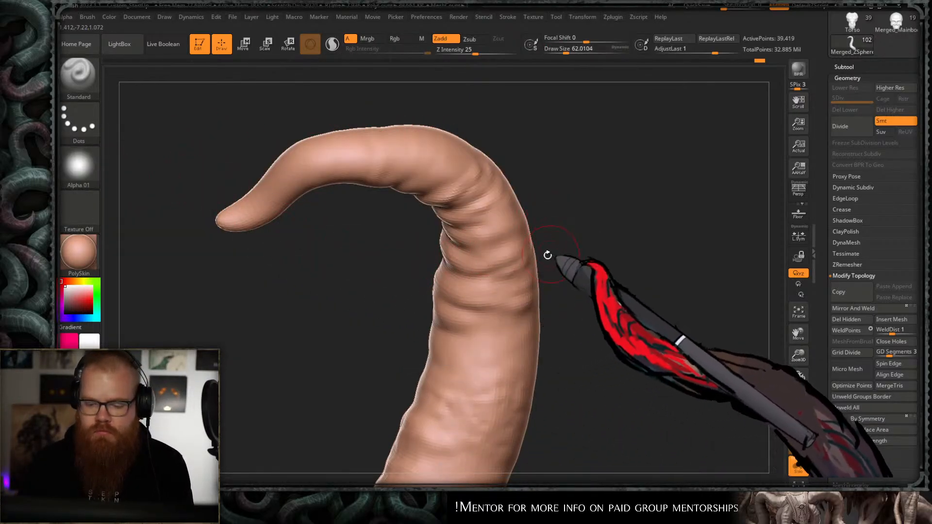
right_click_drag(541, 233, 530, 249)
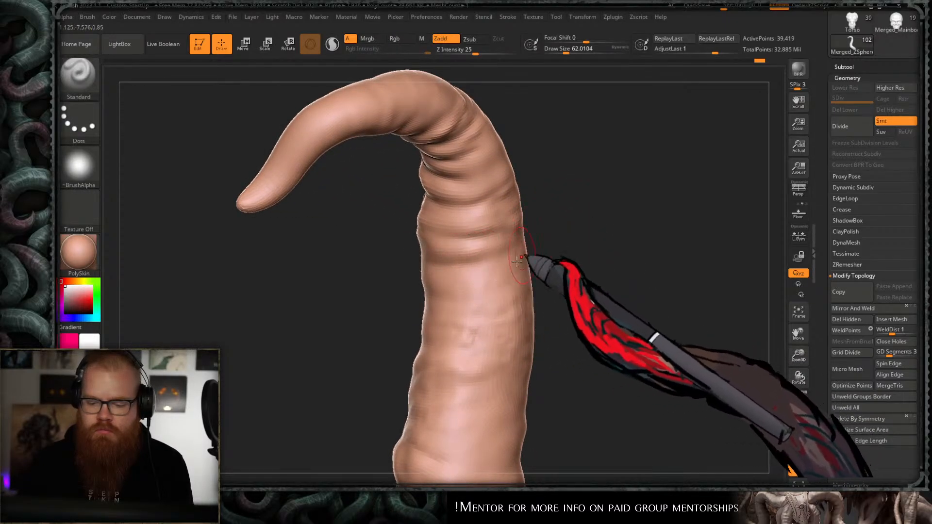
- Sculpt and soften ridges along the inner side of the tentacle's curve with the Standard brush at a draw size of about 62
mouse_move(579, 250)
left_mouse_down()
mouse_move(620, 267)
mouse_move(558, 277)
mouse_move(479, 252)
left_mouse_up()
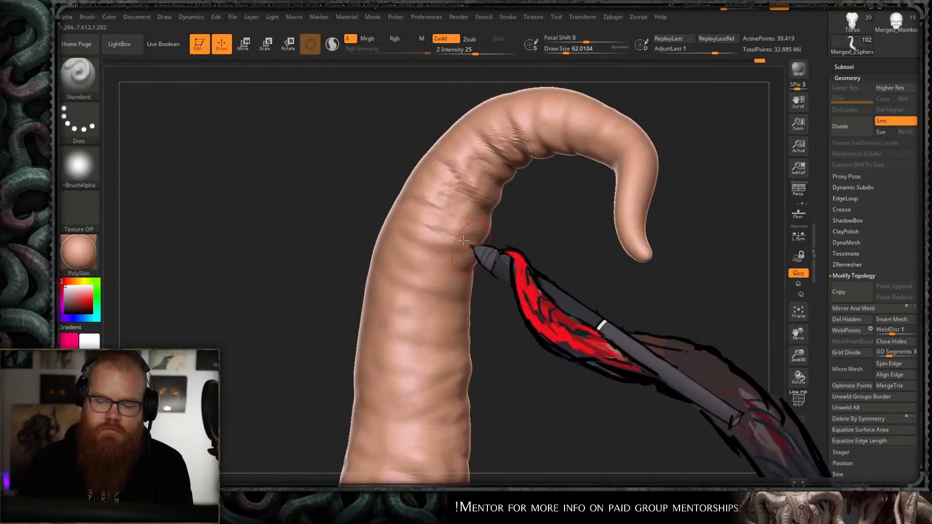
key("shift")
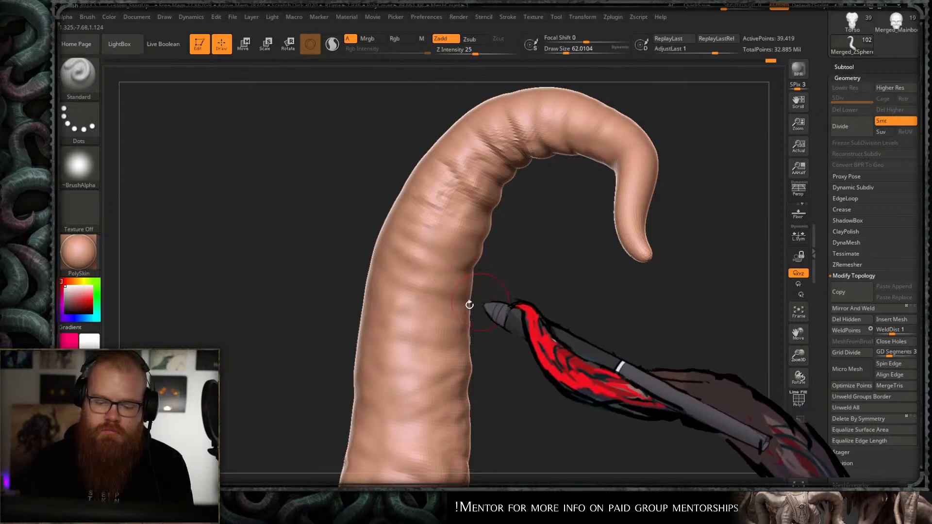
mouse_move(387, 281)
left_mouse_down()
mouse_move(476, 339)
mouse_move(445, 356)
left_mouse_up()
right_click_drag(444, 356, 487, 333, "ctrl")
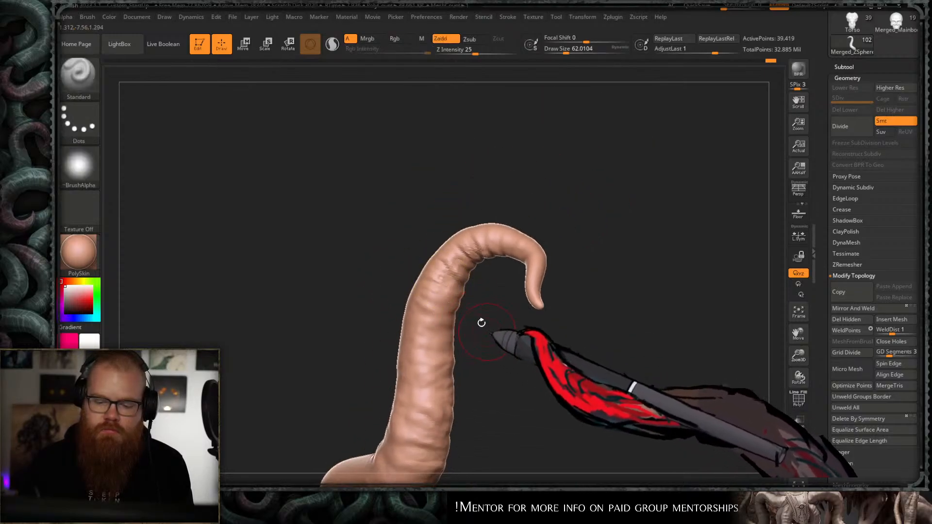
mouse_move(483, 279)
left_mouse_down()
mouse_move(513, 319)
mouse_move(517, 229)
mouse_move(461, 267)
mouse_move(495, 241)
mouse_move(523, 324)
left_mouse_up()
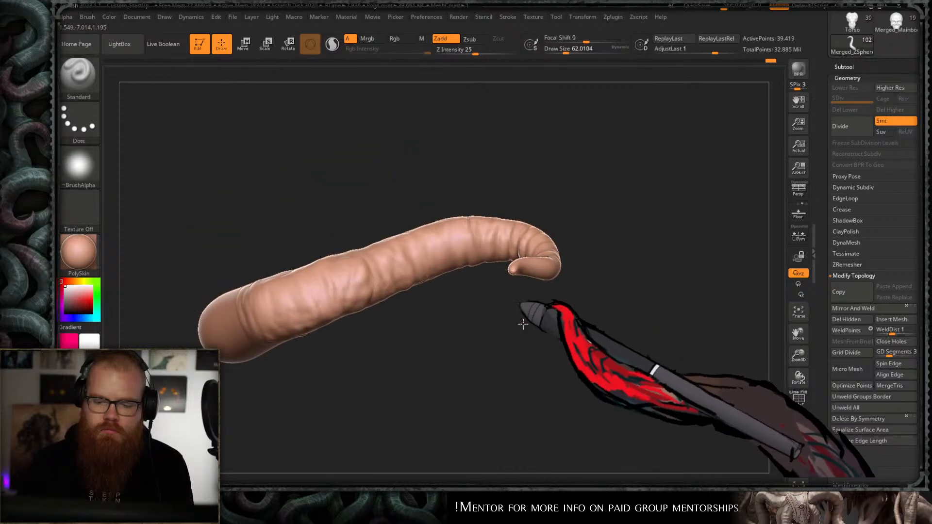
- Sculpt fine crosswise ridges over the top of the tentacle's curve with the Standard brush at a draw size of about 49
right_click_drag(523, 324, 486, 298, "ctrl")
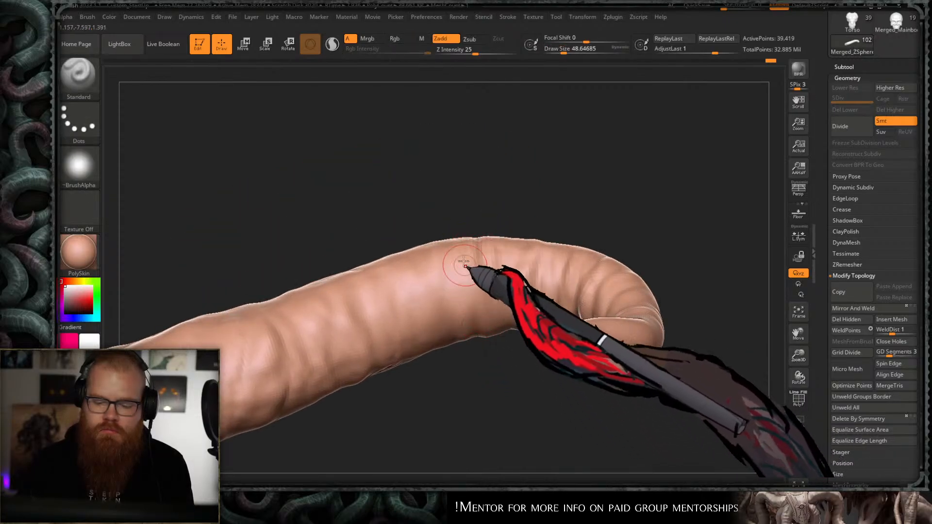
left_click_drag(530, 350, 519, 294)
left_click_drag(530, 239, 535, 205)
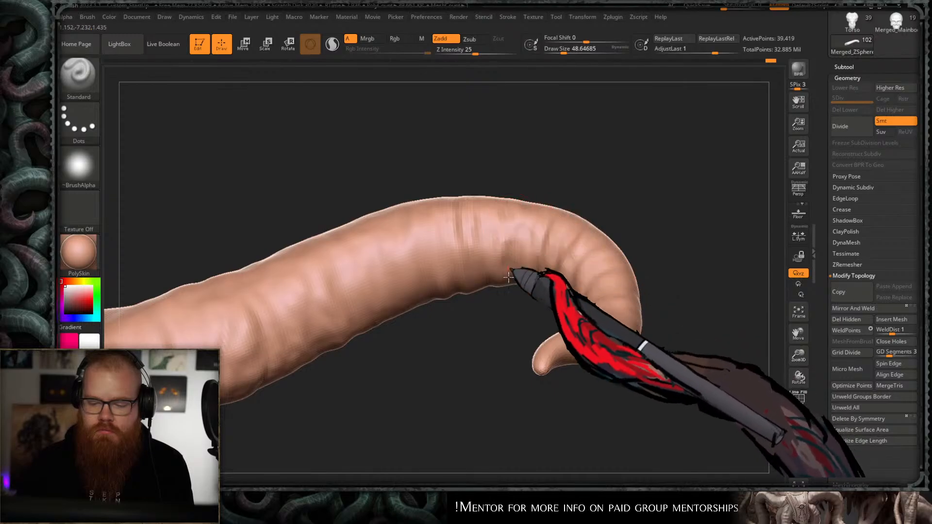
left_click_drag(508, 308, 512, 213)
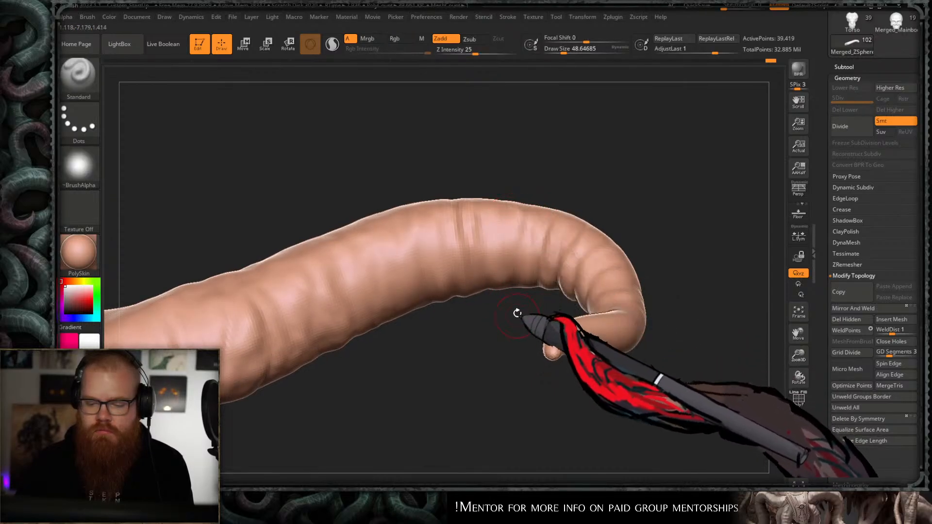
- Deepen the creases along the straight stretch above the bend with the GIO soft brush in Zsub, smoothing at about 51
mouse_move(501, 288)
left_mouse_down()
mouse_move(539, 224)
mouse_move(610, 197)
mouse_move(610, 104)
mouse_move(517, 235)
mouse_move(537, 264)
mouse_move(528, 198)
mouse_move(505, 216)
mouse_move(603, 196)
mouse_move(589, 181)
mouse_move(610, 243)
left_mouse_up()
key("b")
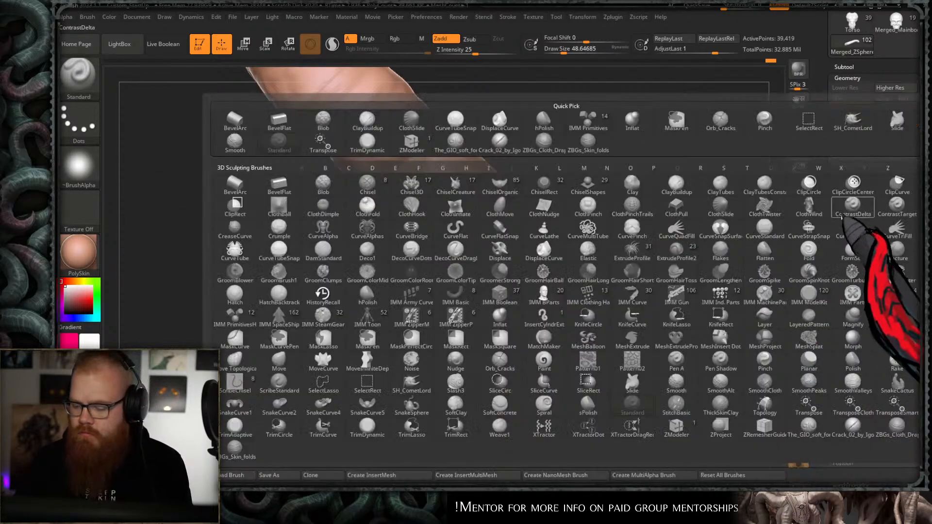
left_click(820, 430)
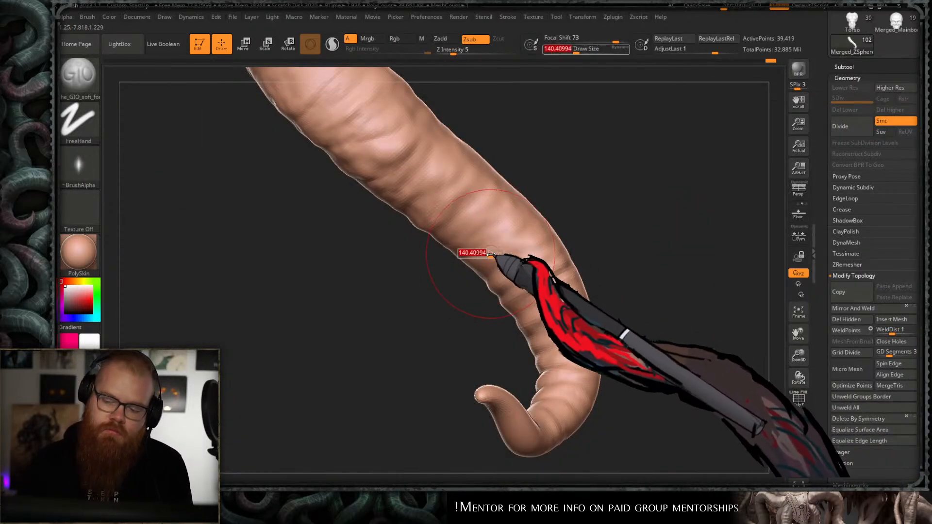
key("shift")
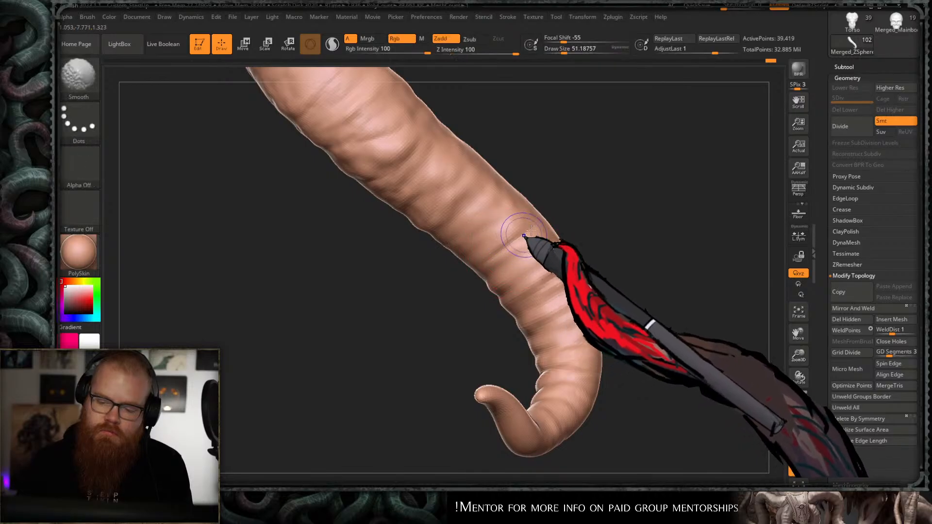
key("shift")
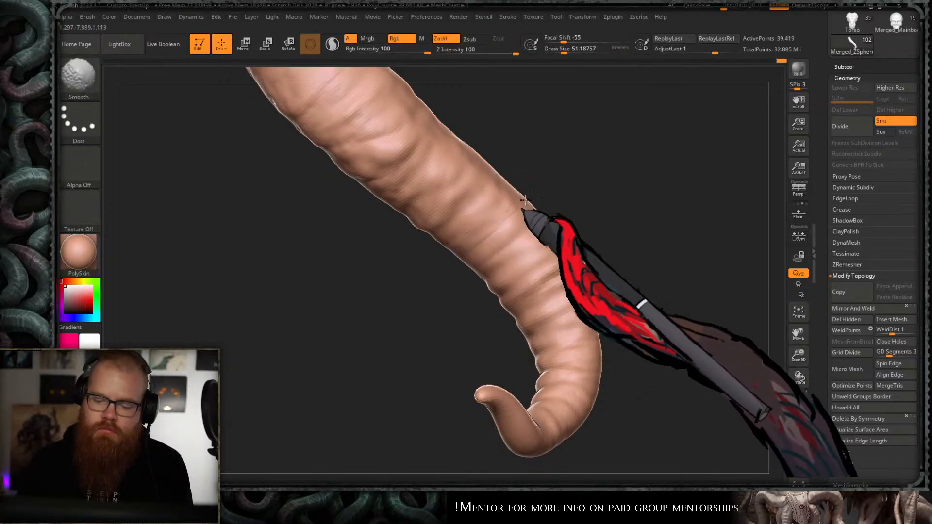
mouse_move(545, 175)
left_mouse_down()
mouse_move(593, 163)
mouse_move(523, 220)
mouse_move(559, 252)
mouse_move(600, 226)
mouse_move(601, 181)
mouse_move(677, 150)
mouse_move(618, 177)
mouse_move(616, 244)
mouse_move(530, 275)
mouse_move(586, 243)
mouse_move(590, 228)
mouse_move(482, 265)
left_mouse_up()
- Shape the folds on the tentacle's side above the bend with the GIO soft brush, using draw sizes of about 62 and 51
key("shift")
key("shift")
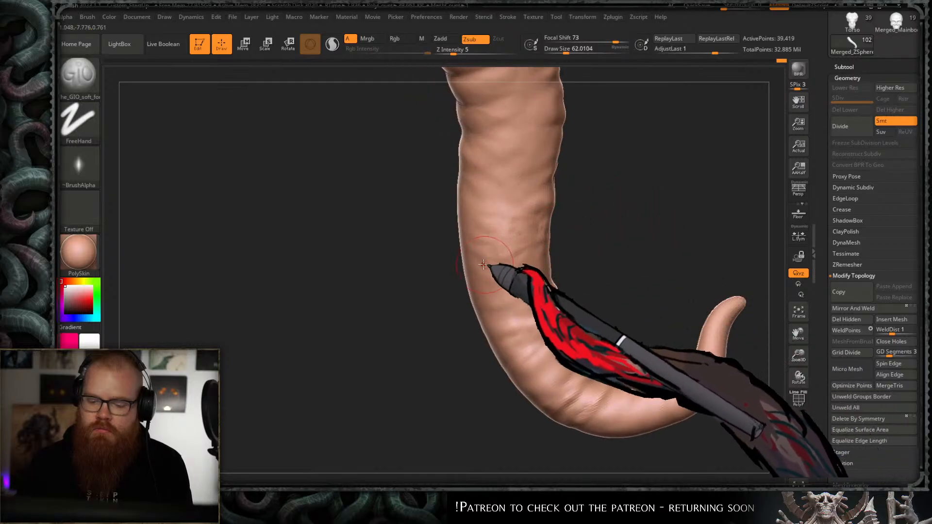
left_click_drag(587, 233, 480, 250)
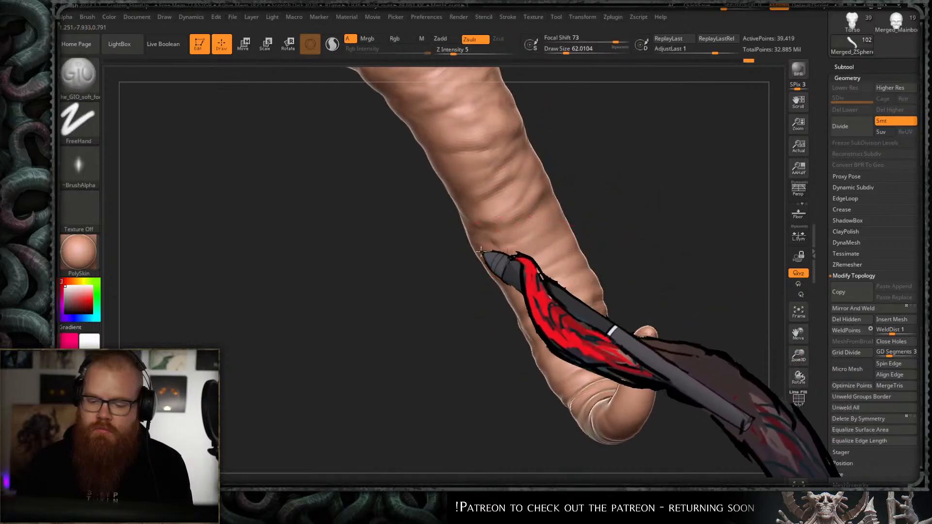
left_click_drag(610, 240, 491, 295)
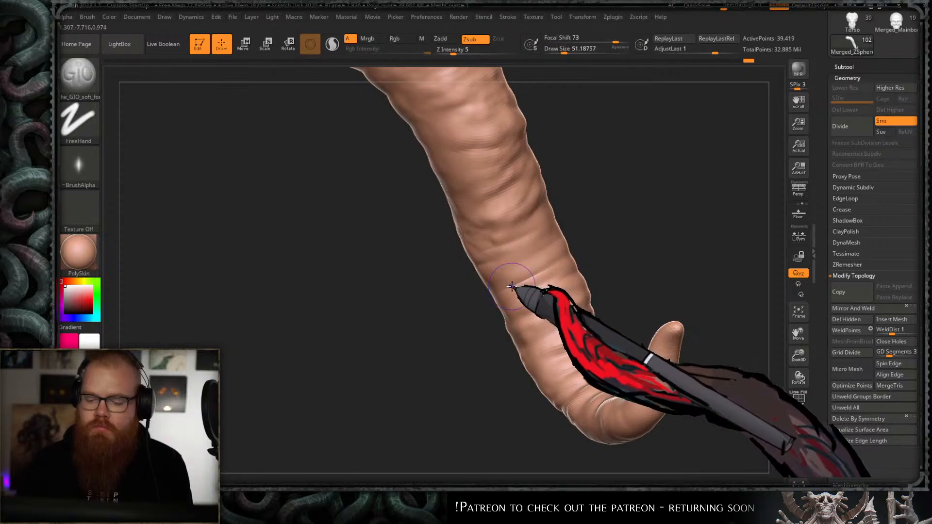
left_click_drag(536, 267, 445, 322)
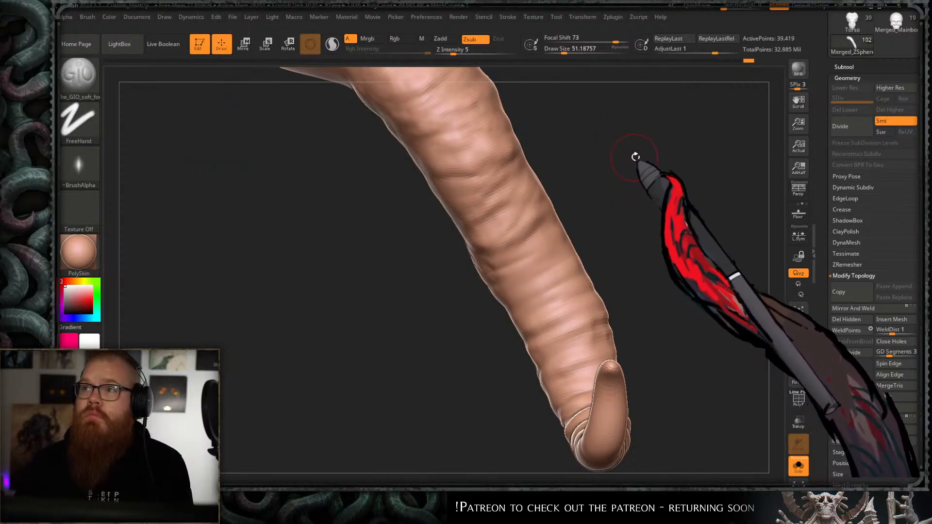
- Build up and smooth crosswise ridges on the upper stretch of the tentacle with ClayBuildup at a draw size of about 39
key("ctrl")
mouse_move(634, 141)
right_mouse_down("ctrl")
mouse_move(636, 174)
mouse_move(668, 183)
mouse_move(660, 156)
mouse_move(651, 181)
mouse_move(633, 194)
mouse_move(618, 250)
mouse_move(612, 154)
mouse_move(613, 212)
mouse_move(598, 210)
mouse_move(574, 233)
right_mouse_up("ctrl")
key("b")
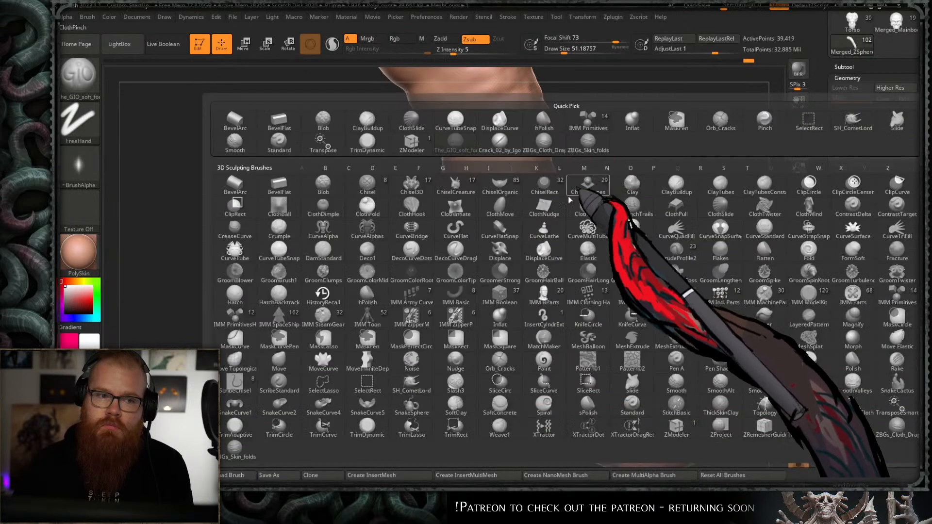
key("c")
key("b")
key("s")
key("shift")
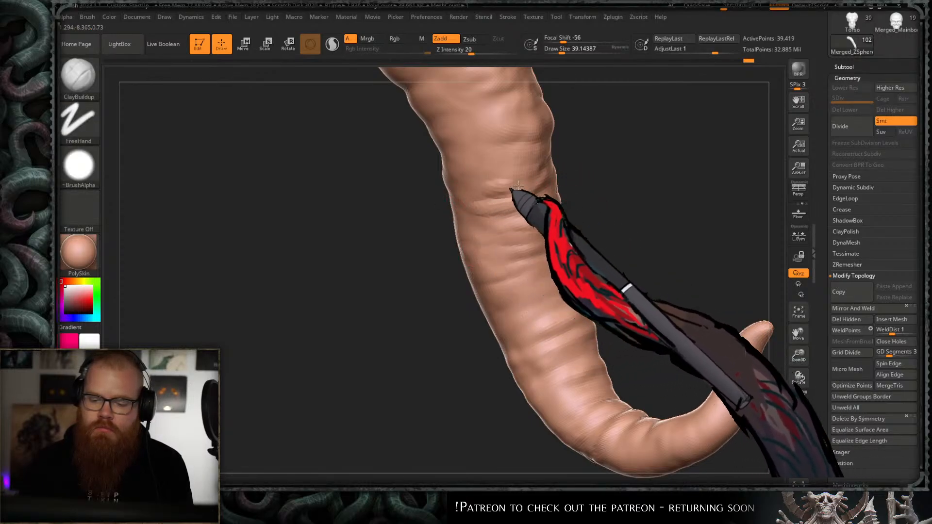
key("shift")
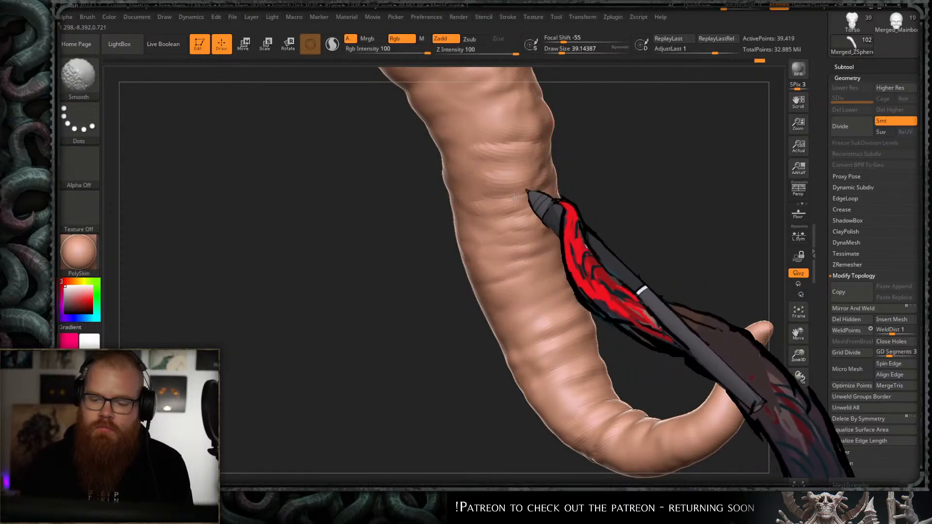
left_click_drag(515, 198, 510, 155, "shift")
- Continue the ClayBuildup ridges around the other side of the tentacle and smooth them at a draw size of about 39
mouse_move(580, 230)
right_mouse_down("ctrl")
mouse_move(631, 148)
mouse_move(520, 244)
right_mouse_up("ctrl")
key("shift")
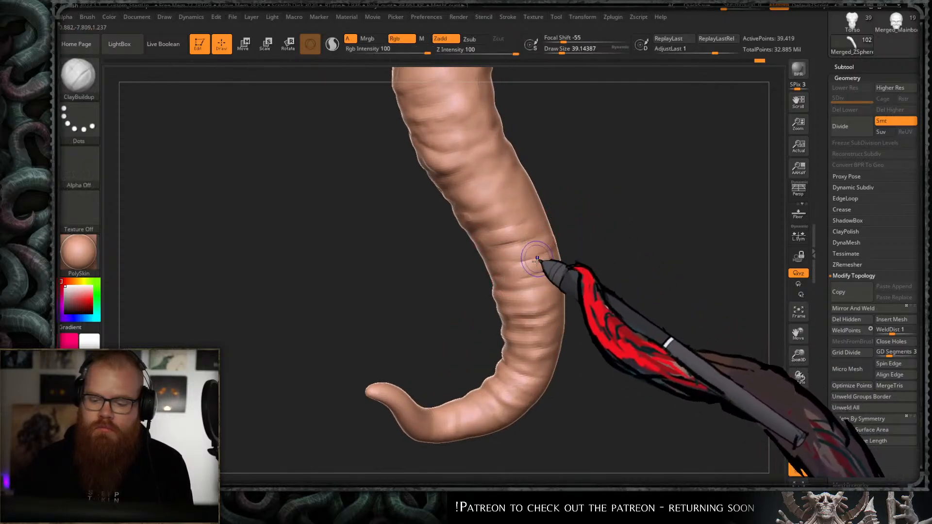
mouse_move(487, 233)
left_mouse_down()
mouse_move(538, 209)
mouse_move(562, 247)
mouse_move(579, 201)
left_mouse_up()
key("shift")
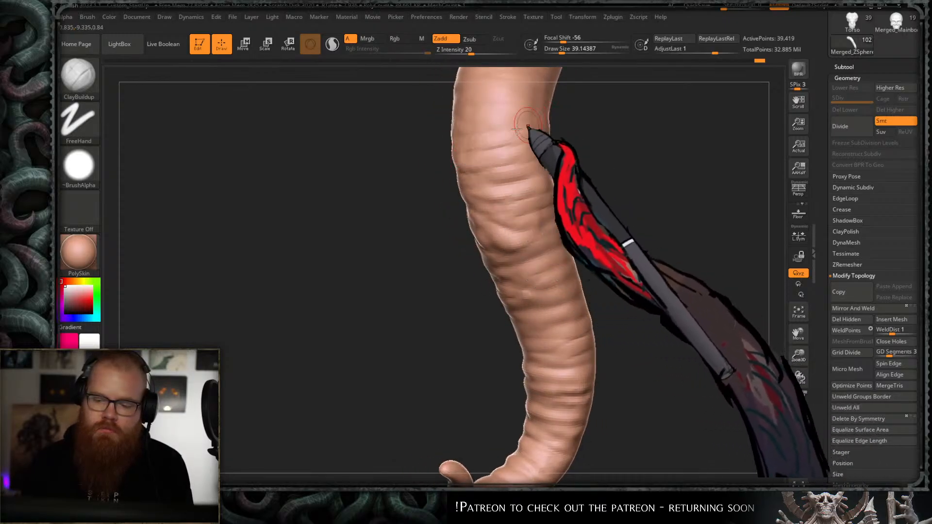
left_click_drag(529, 128, 506, 189, "shift")
- Add small ridges on the outer side of the bend near the tip with ClayBuildup at a draw size of about 33
mouse_move(563, 194)
right_mouse_down()
mouse_move(603, 204)
mouse_move(551, 217)
mouse_move(599, 243)
mouse_move(593, 217)
mouse_move(606, 235)
mouse_move(572, 214)
mouse_move(522, 342)
mouse_move(494, 345)
mouse_move(485, 320)
right_mouse_up()
key("s")
left_click_drag(475, 281, 471, 281)
right_click_drag(478, 320, 489, 359)
left_click_drag(481, 247, 489, 319)
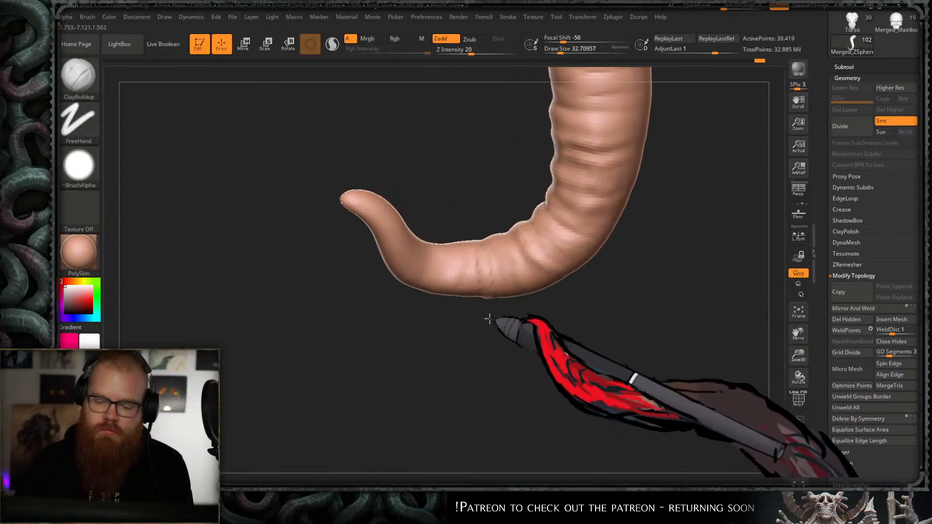
right_click_drag(506, 326, 466, 252)
mouse_move(451, 253)
left_mouse_down()
mouse_move(407, 297)
mouse_move(414, 307)
left_mouse_up()
right_click_drag(416, 316, 474, 313, "alt")
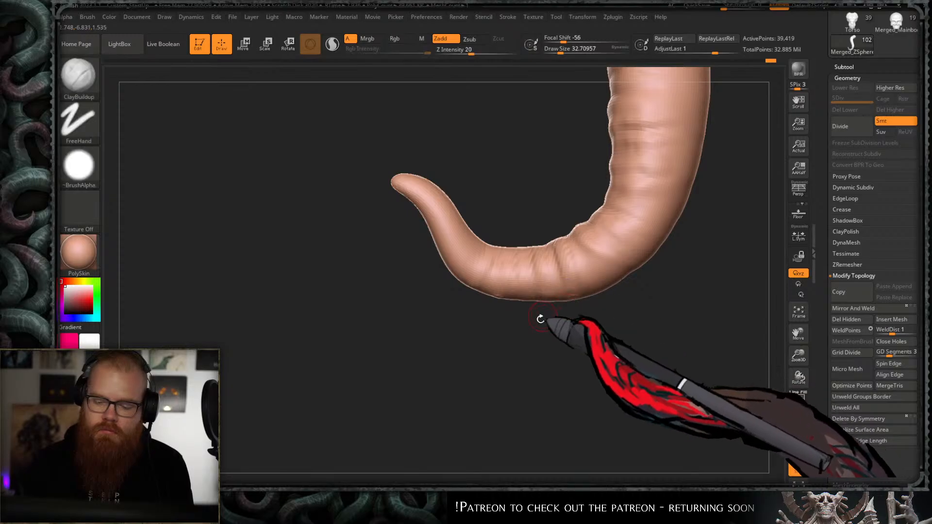
- Build up and soften ridges over the curve leading to the tip with ClayBuildup at a draw size of about 35
right_click_drag(540, 311, 519, 287)
mouse_move(546, 323)
right_mouse_down()
mouse_move(535, 316)
mouse_move(558, 257)
mouse_move(547, 307)
mouse_move(593, 193)
mouse_move(556, 260)
right_mouse_up()
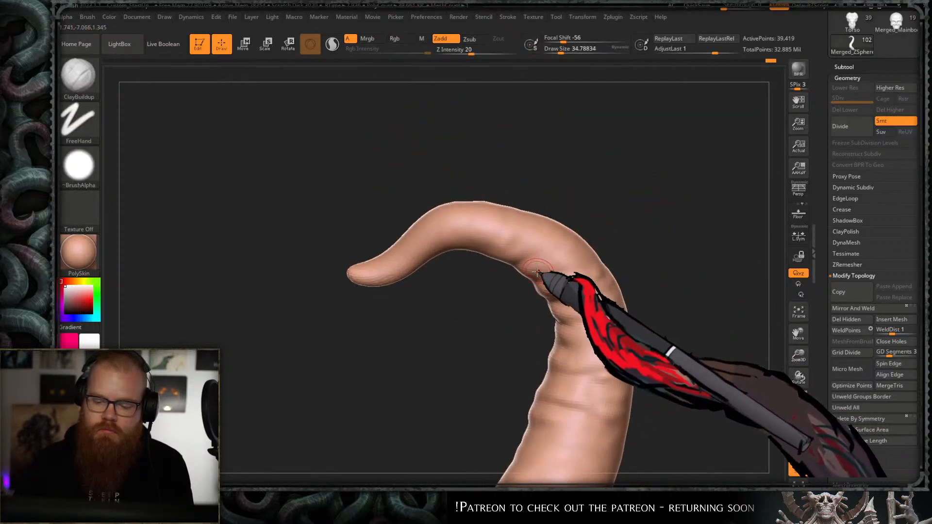
left_click_drag(523, 249, 531, 230)
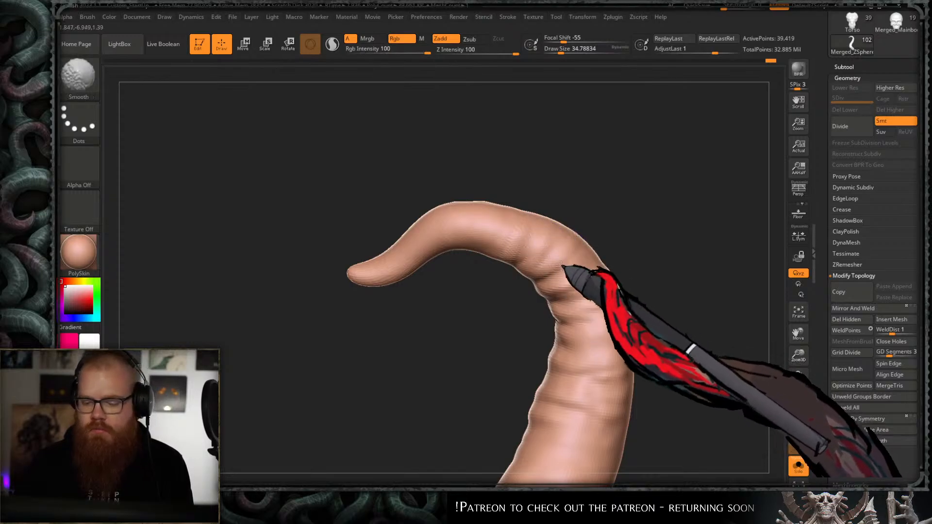
mouse_move(563, 265)
right_mouse_down()
mouse_move(639, 203)
mouse_move(582, 180)
mouse_move(553, 221)
mouse_move(493, 243)
mouse_move(498, 257)
right_mouse_up()
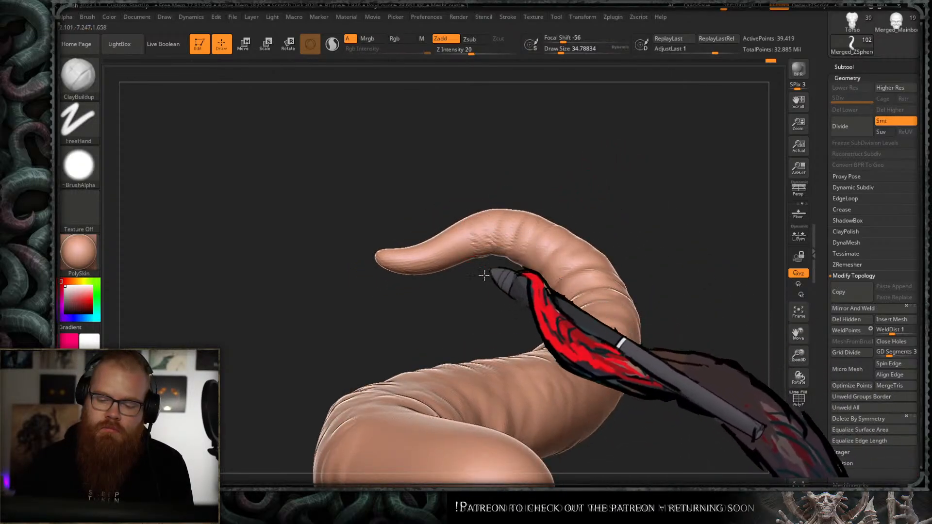
key("shift")
right_click_drag(606, 192, 631, 241)
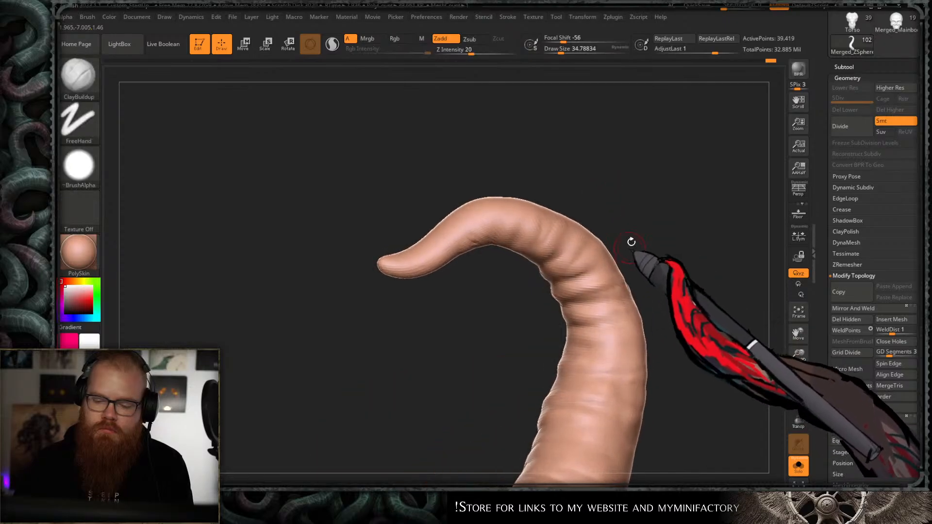
left_click_drag(566, 228, 583, 243, "shift")
- Blend the ridges on the tentacle's underside and toward the tip with ClayBuildup and smoothing at a draw size of about 35
mouse_move(582, 243)
right_mouse_down()
mouse_move(604, 256)
mouse_move(548, 264)
right_mouse_up()
right_click_drag(471, 271, 400, 337)
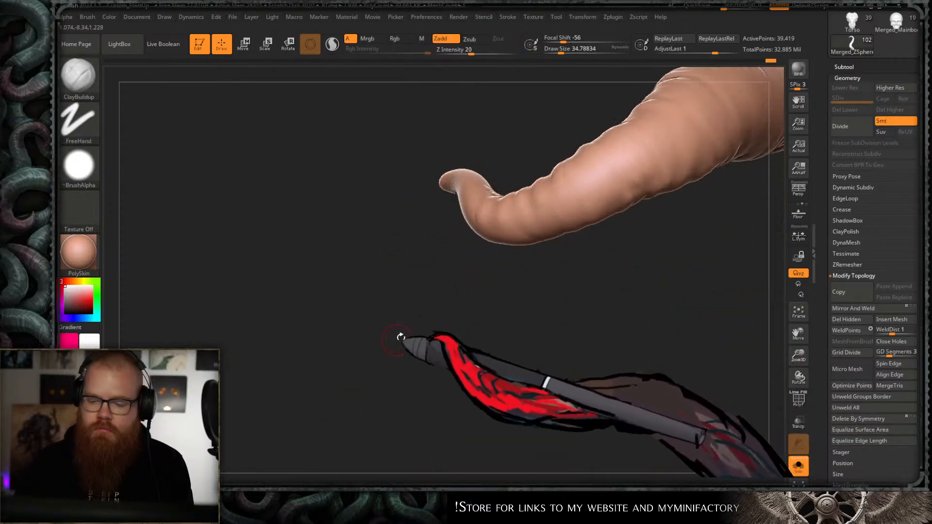
left_click_drag(645, 183, 587, 214, "shift")
mouse_move(587, 214)
right_mouse_down()
mouse_move(627, 306)
mouse_move(510, 281)
mouse_move(572, 337)
right_mouse_up()
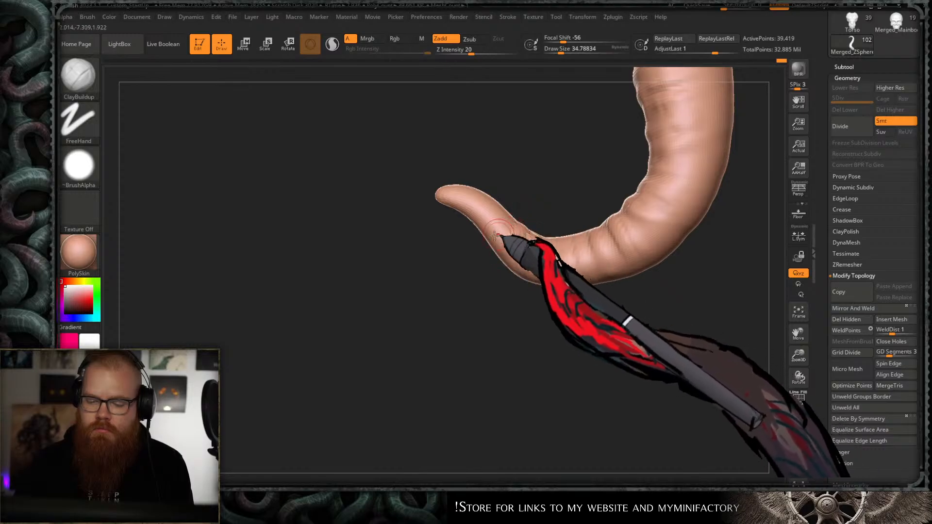
right_click_drag(494, 236, 549, 221)
left_click_drag(548, 221, 504, 235, "shift")
mouse_move(533, 302)
left_mouse_down()
mouse_move(541, 345)
mouse_move(552, 335)
left_mouse_up()
left_click_drag(534, 233, 549, 219, "shift")
left_click_drag(568, 298, 534, 286)
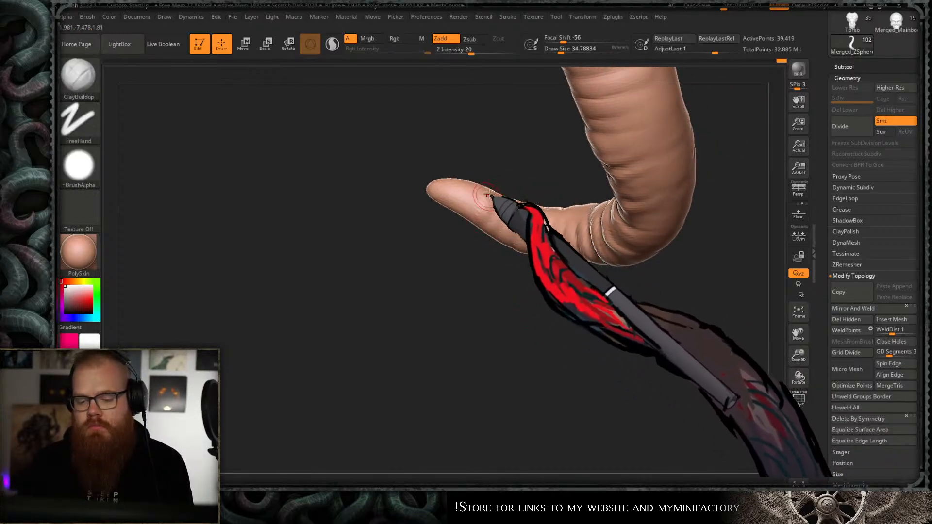
mouse_move(557, 319)
left_mouse_down()
mouse_move(643, 217)
mouse_move(595, 210)
mouse_move(600, 222)
mouse_move(646, 238)
mouse_move(636, 214)
mouse_move(633, 247)
mouse_move(593, 261)
left_mouse_up()
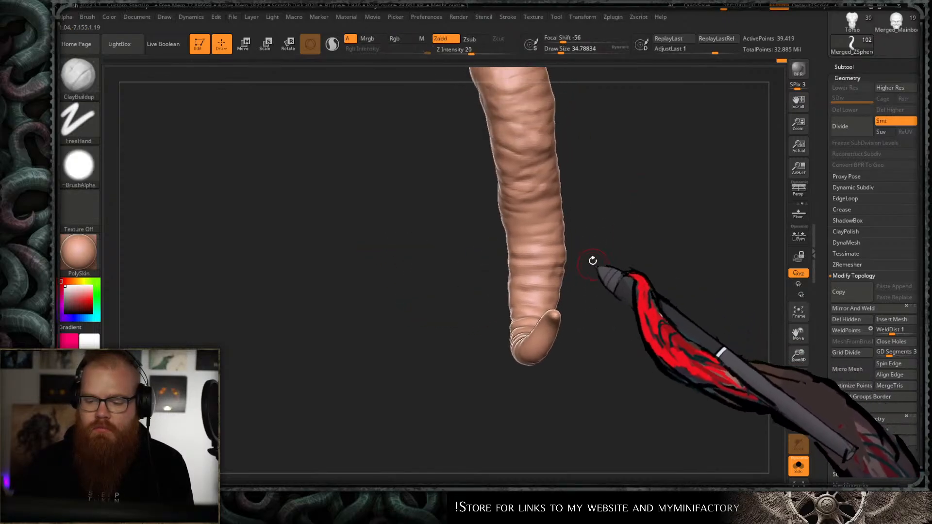
- Set up the Pinch brush at a draw size of about 35 for the tentacle's ridges
key("b")
left_click(764, 362)
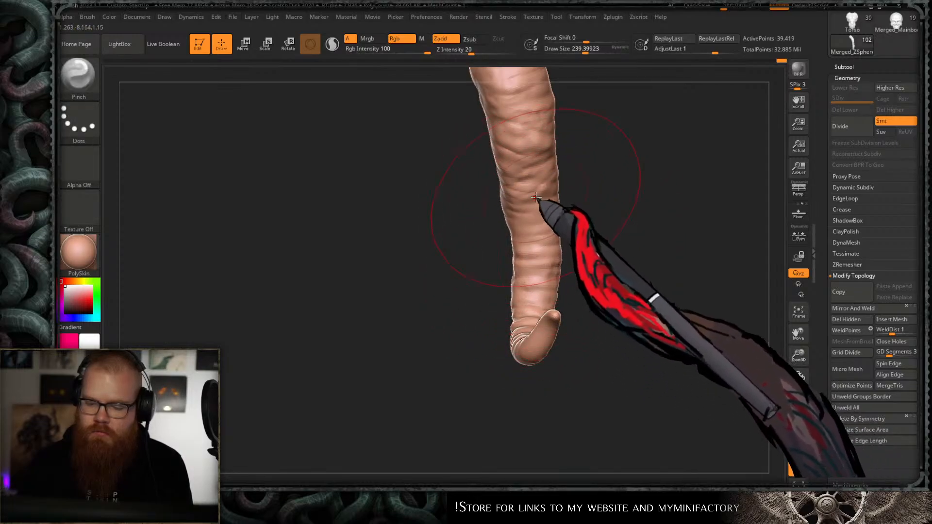
left_click_drag(600, 160, 591, 204, "alt")
key("s")
left_click_drag(574, 224, 557, 226)
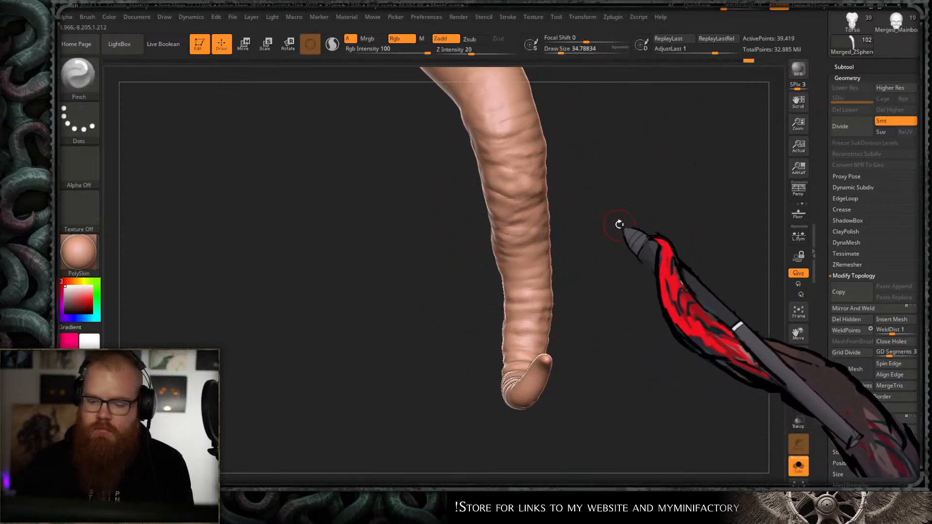
right_click_drag(619, 224, 578, 250, "ctrl")
right_click_drag(578, 250, 575, 285, "ctrl")
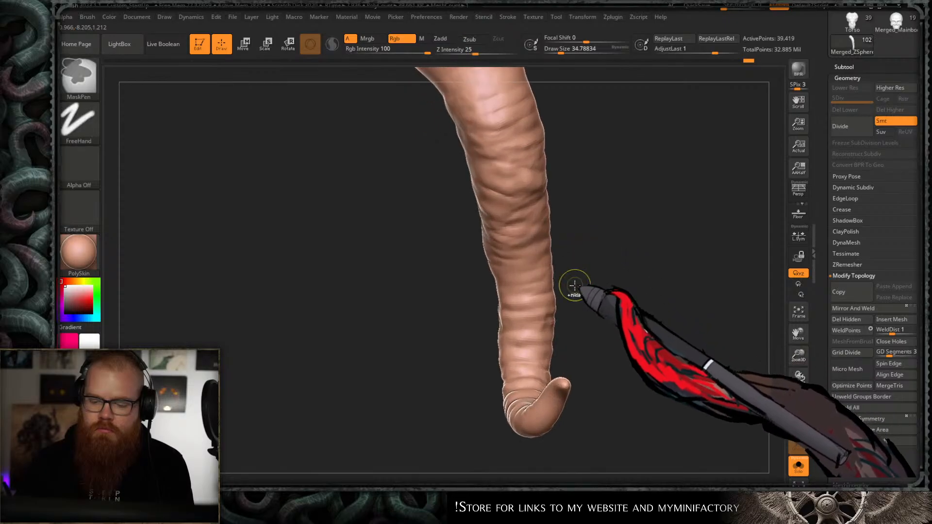
mouse_move(599, 222)
right_mouse_down("ctrl")
mouse_move(610, 228)
mouse_move(606, 260)
mouse_move(624, 235)
mouse_move(612, 235)
right_mouse_up("ctrl")
- Set up the Standard brush with alpha 04 at a draw size of about 268
key("b")
key("s")
key("t")
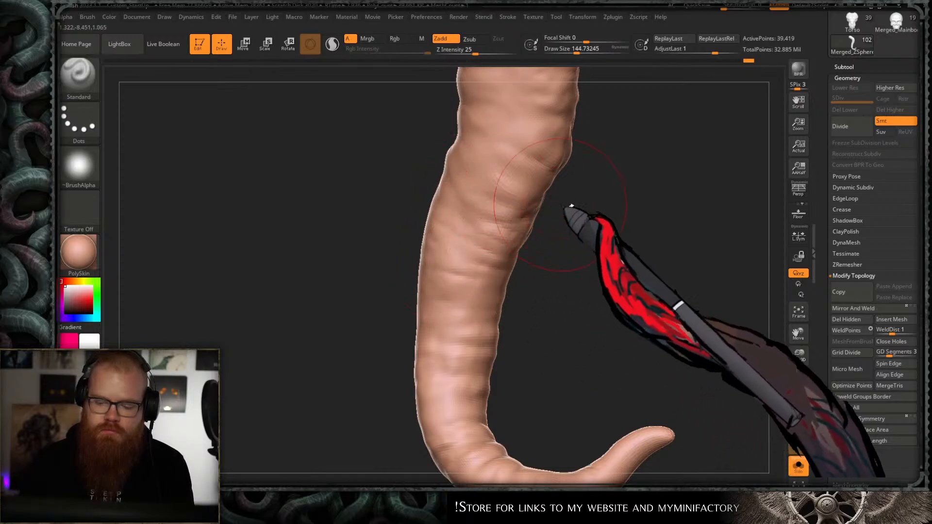
mouse_move(571, 206)
right_mouse_down()
mouse_move(576, 191)
mouse_move(605, 209)
mouse_move(551, 202)
mouse_move(583, 208)
mouse_move(500, 260)
mouse_move(542, 223)
mouse_move(555, 175)
mouse_move(578, 241)
mouse_move(552, 265)
mouse_move(561, 226)
mouse_move(527, 243)
mouse_move(527, 270)
right_mouse_up()
key("b")
key("s")
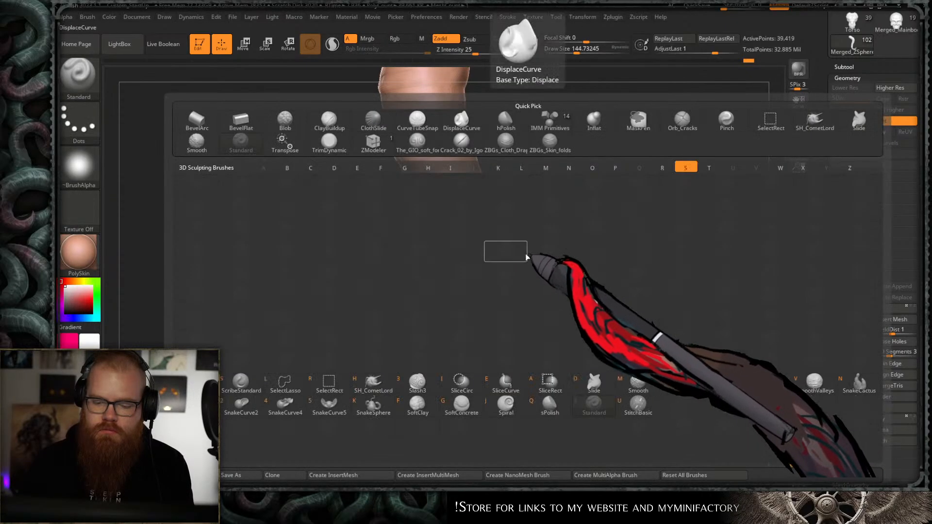
key("t")
left_click(83, 168)
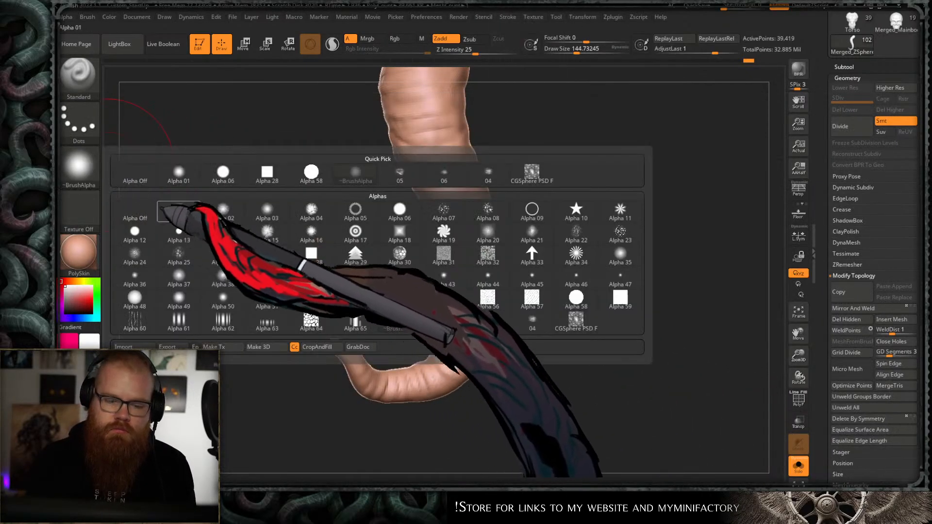
left_click(489, 176)
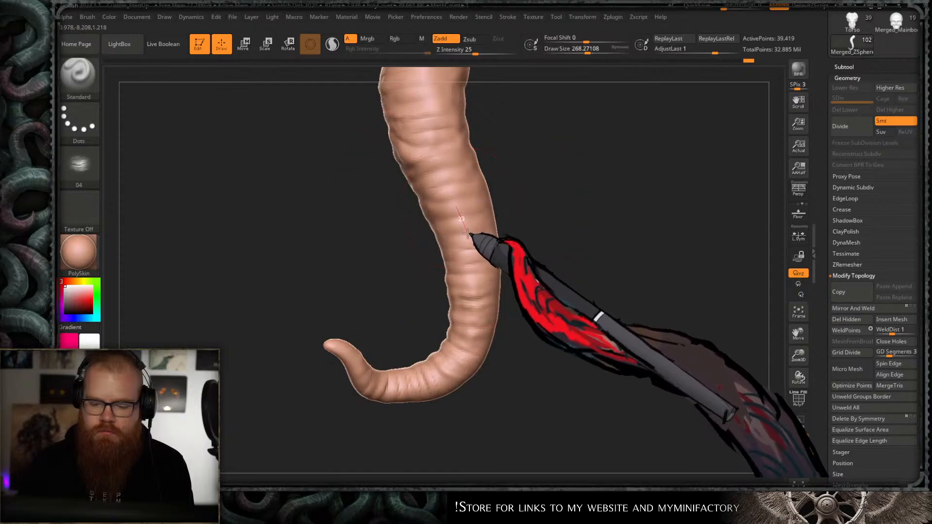
- Undo the test stroke and add crosswise wrinkles to the middle of the tentacle with alpha 04, reducing the draw size to about 163
key("ctrl+z")
left_click_drag(427, 206, 454, 201)
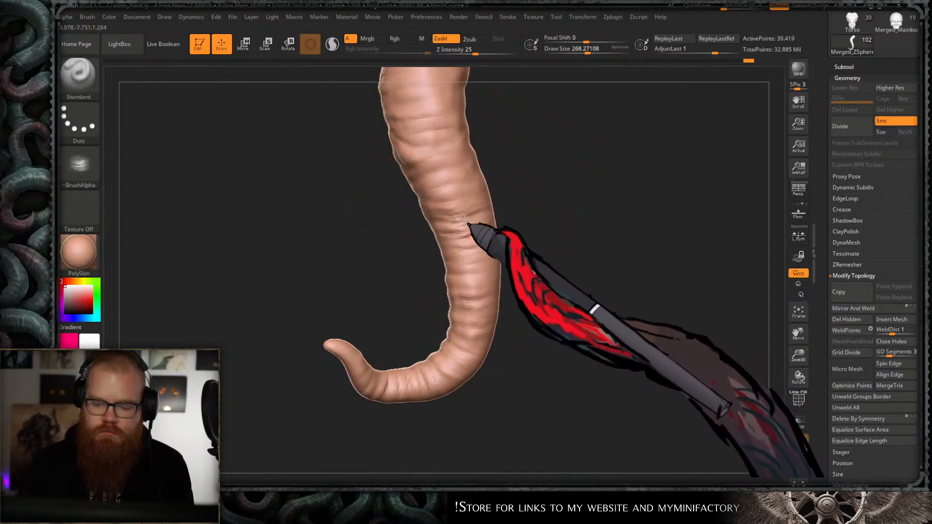
mouse_move(503, 237)
left_mouse_down()
mouse_move(537, 214)
mouse_move(522, 237)
mouse_move(505, 237)
left_mouse_up()
key("s")
left_click_drag(482, 235, 466, 235)
left_click_drag(475, 223, 484, 225, "shift")
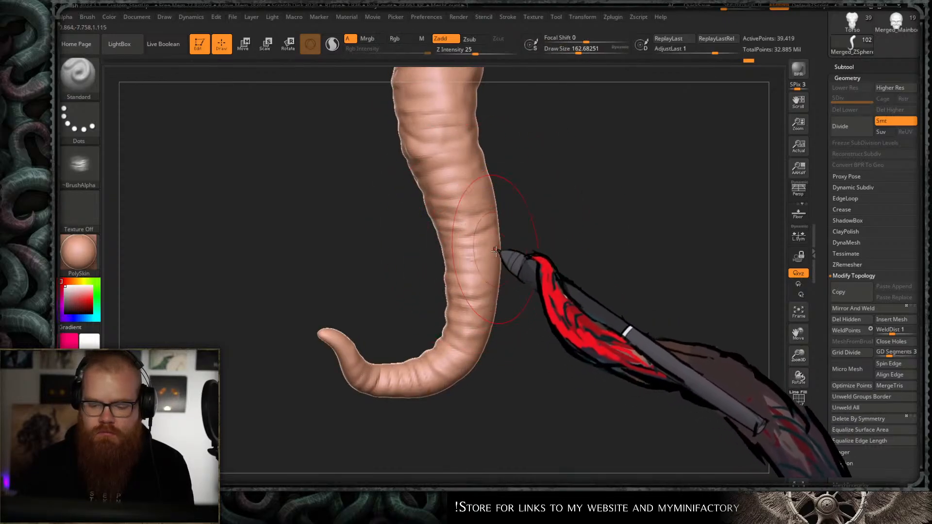
- Switch the Standard brush to alpha 05 and roughen the tentacle's middle with wrinkles at a draw size of about 217
left_click(79, 165)
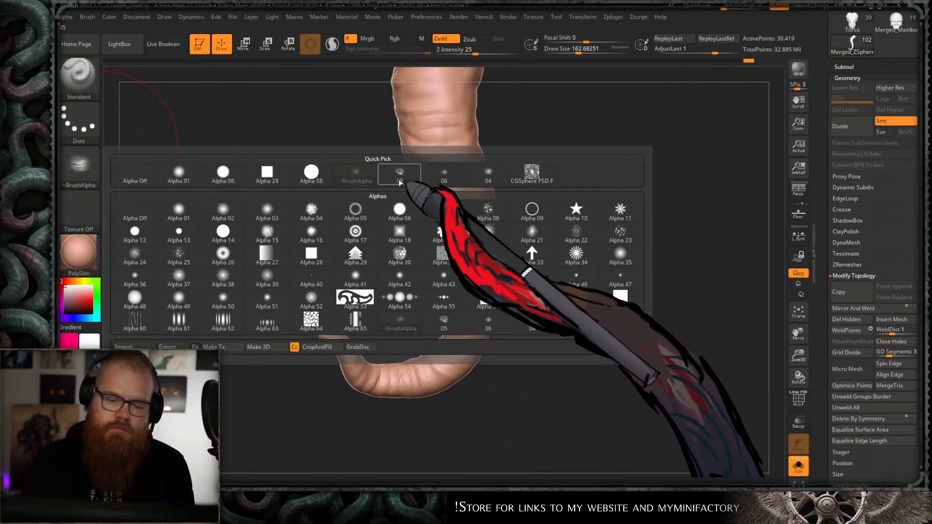
left_click(400, 175)
left_click_drag(483, 247, 486, 273, "shift")
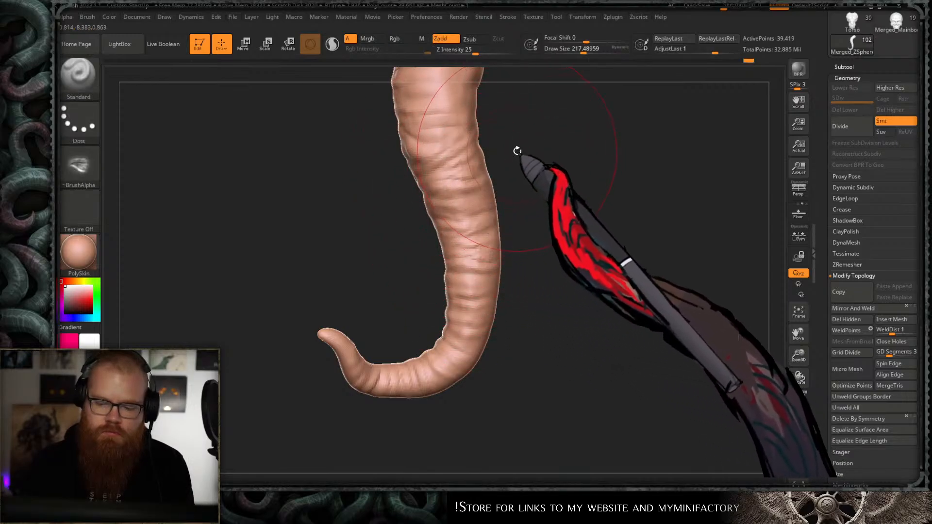
left_click_drag(518, 151, 482, 217)
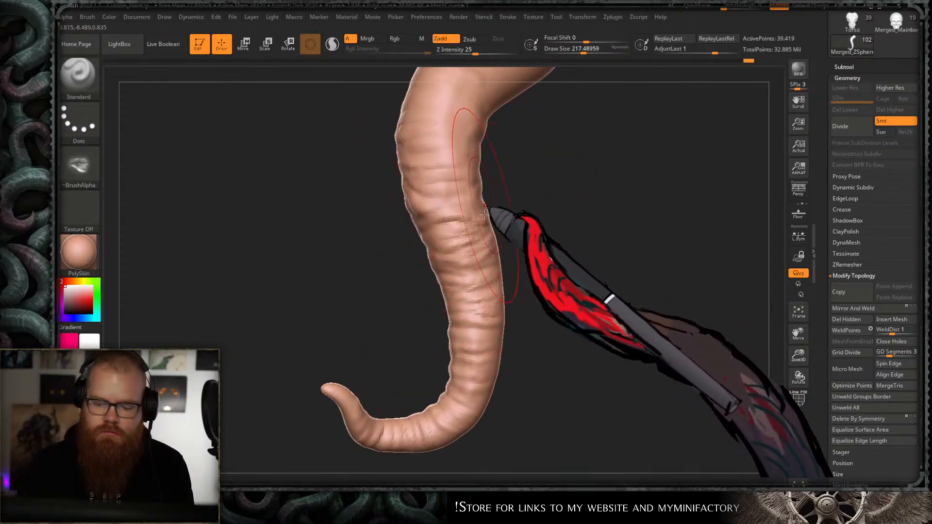
mouse_move(520, 218)
left_mouse_down()
mouse_move(603, 183)
mouse_move(492, 187)
mouse_move(543, 192)
left_mouse_up()
left_click_drag(479, 192, 464, 187, "shift")
- Add wrinkles around the tentacle's upper half at a draw size of about 234 and smooth parts of them at about 62
key("bracketright")
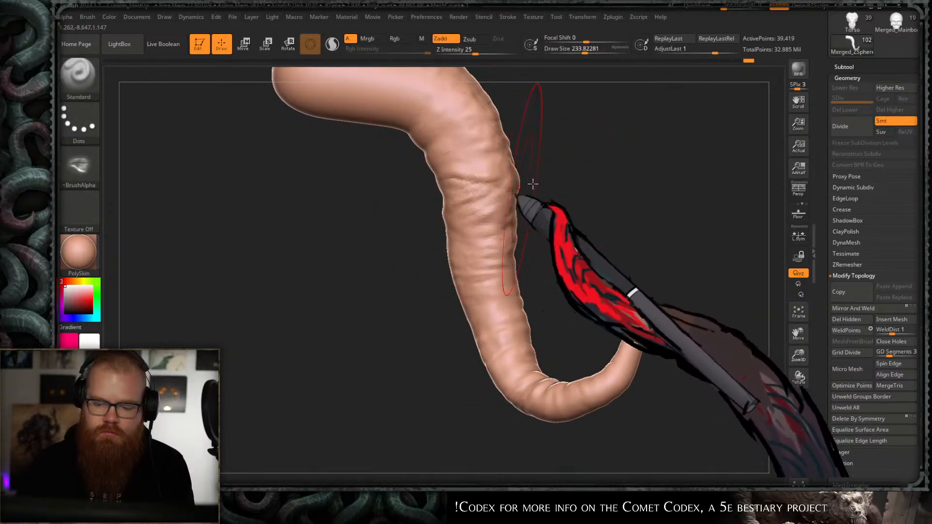
mouse_move(533, 184)
left_mouse_down()
mouse_move(551, 179)
mouse_move(535, 184)
left_mouse_up()
mouse_move(486, 201)
left_mouse_down("shift")
mouse_move(505, 163)
mouse_move(477, 203)
left_mouse_up("shift")
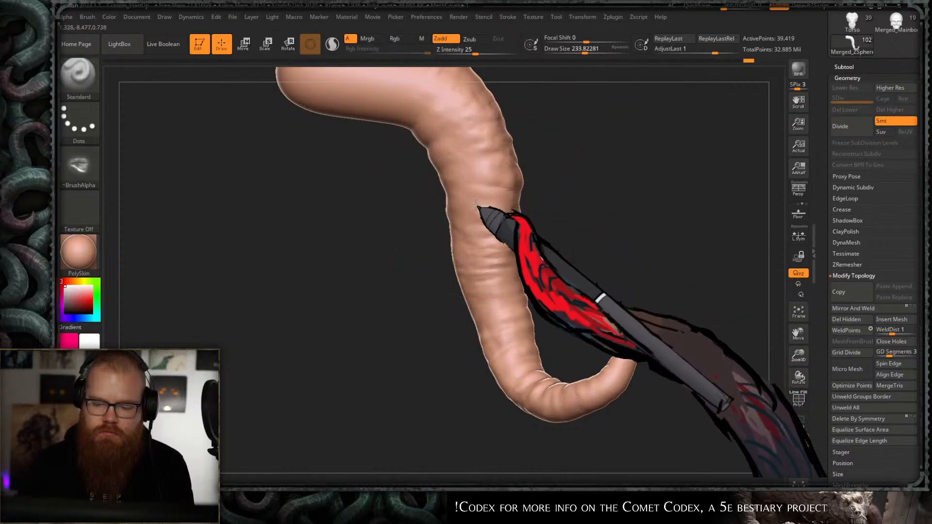
mouse_move(554, 159)
left_mouse_down()
mouse_move(505, 202)
mouse_move(483, 183)
mouse_move(560, 145)
mouse_move(603, 156)
mouse_move(537, 208)
left_mouse_up()
key("shift")
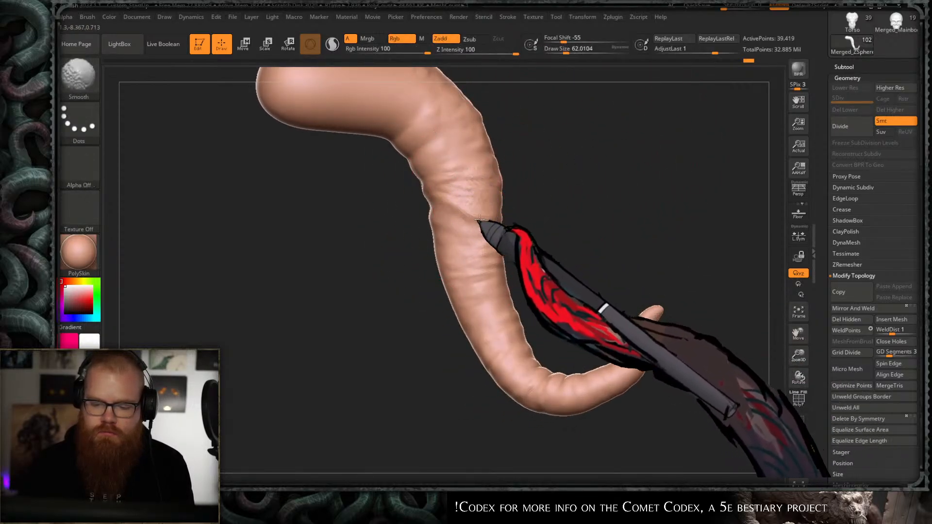
- Unhide all the tentacles and compare the ridged one with its neighbours
right_click_drag(525, 192, 524, 147, "ctrl")
left_click_drag(524, 148, 544, 185)
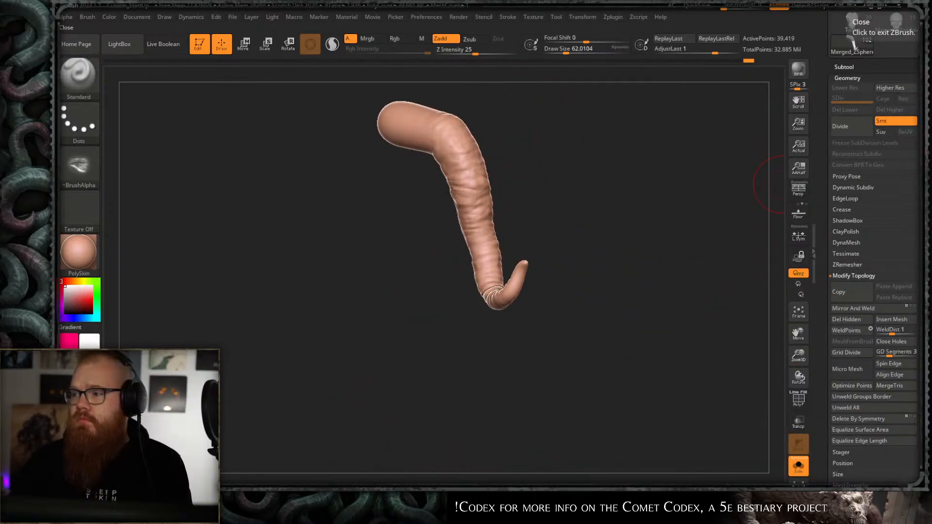
left_click_drag(524, 214, 566, 209)
left_click(568, 208, "ctrl+shift")
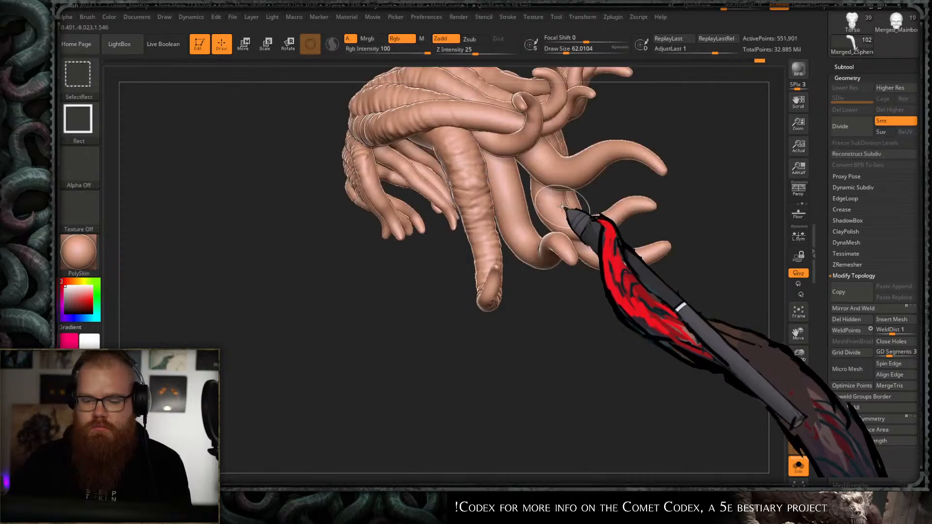
right_click_drag(547, 245, 580, 229)
right_click(428, 207, "ctrl")
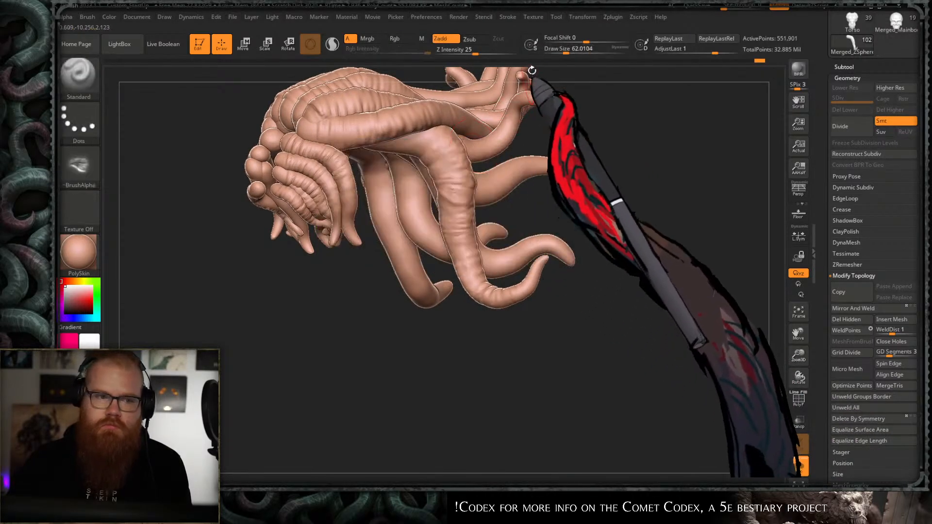
mouse_move(531, 73)
right_mouse_down("ctrl")
mouse_move(506, 164)
mouse_move(562, 225)
mouse_move(576, 193)
right_mouse_up("ctrl")
- Choose the The_GIO_soft_fold brush and isolate the ridged tentacle
key("b")
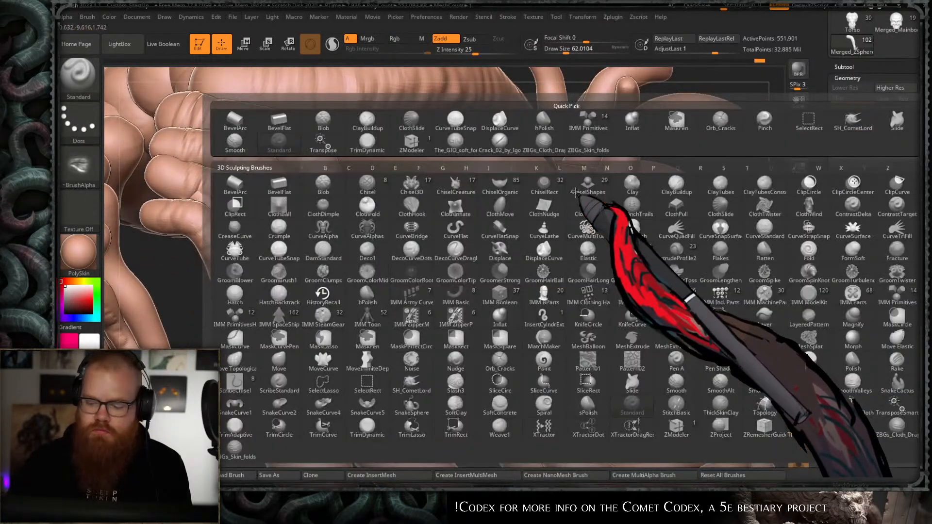
left_click(819, 429)
left_click(545, 223, "ctrl+shift")
right_click_drag(545, 223, 555, 177)
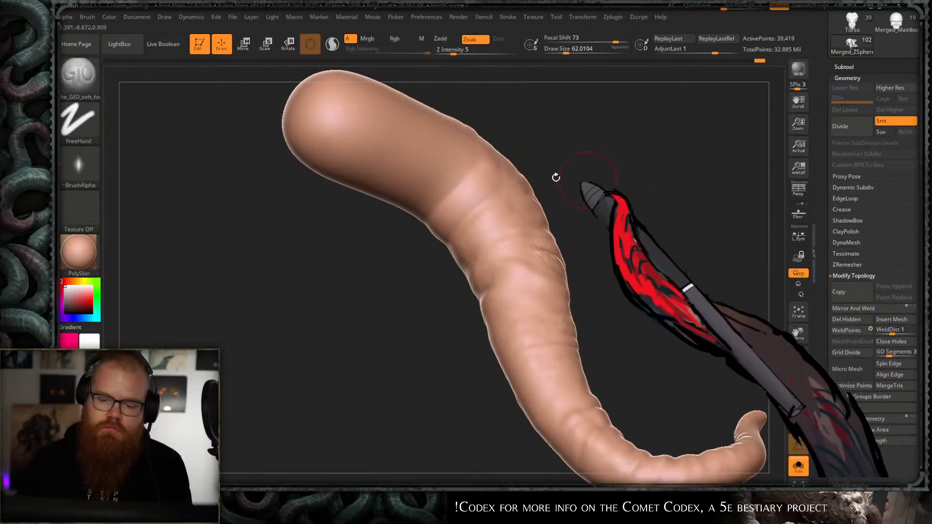
- Carve soft crosswise folds around the inside of the tentacle's upper bend at a draw size of about 120
key("s")
left_click_drag(442, 205, 445, 206)
mouse_move(439, 212)
right_mouse_down()
mouse_move(460, 186)
mouse_move(423, 213)
right_mouse_up()
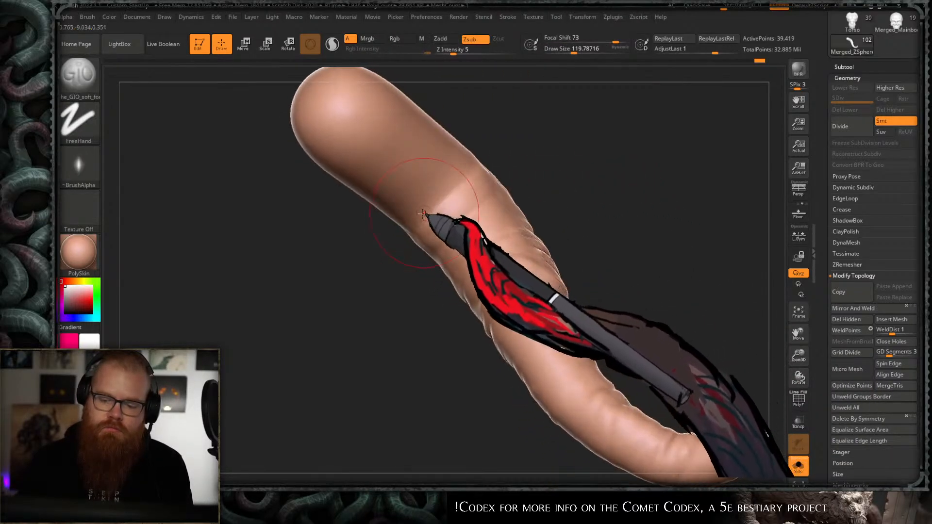
right_click_drag(530, 145, 533, 179)
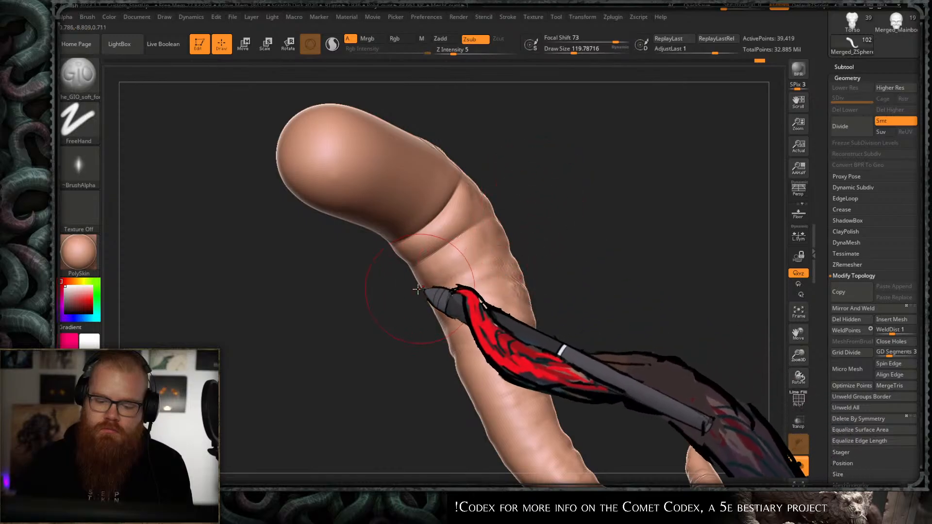
mouse_move(418, 289)
right_mouse_down()
mouse_move(439, 289)
mouse_move(427, 285)
right_mouse_up()
right_click_drag(571, 209, 520, 254)
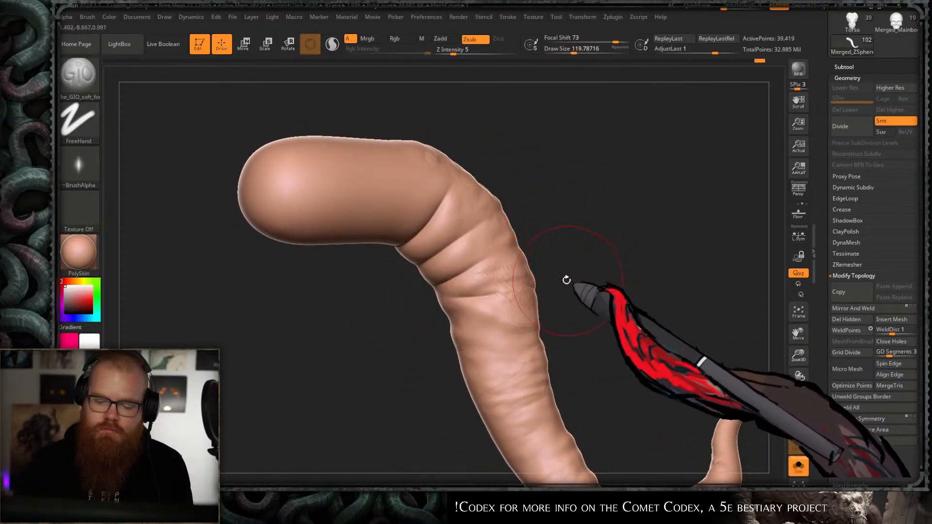
right_click_drag(567, 280, 534, 303)
right_click_drag(574, 276, 497, 308)
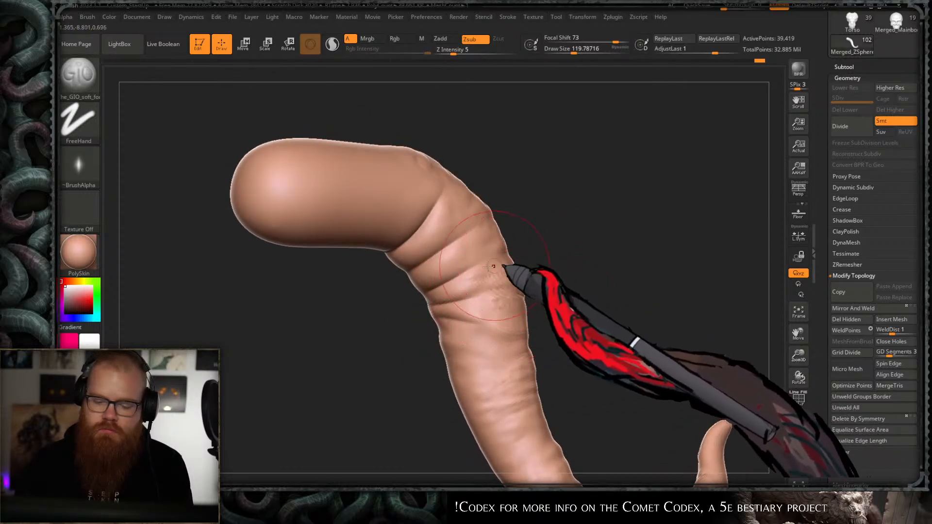
- Roughen the upper bend's folds with the Standard brush at draw sizes of about 192 and 239, reducing the size to about 94
key("]")
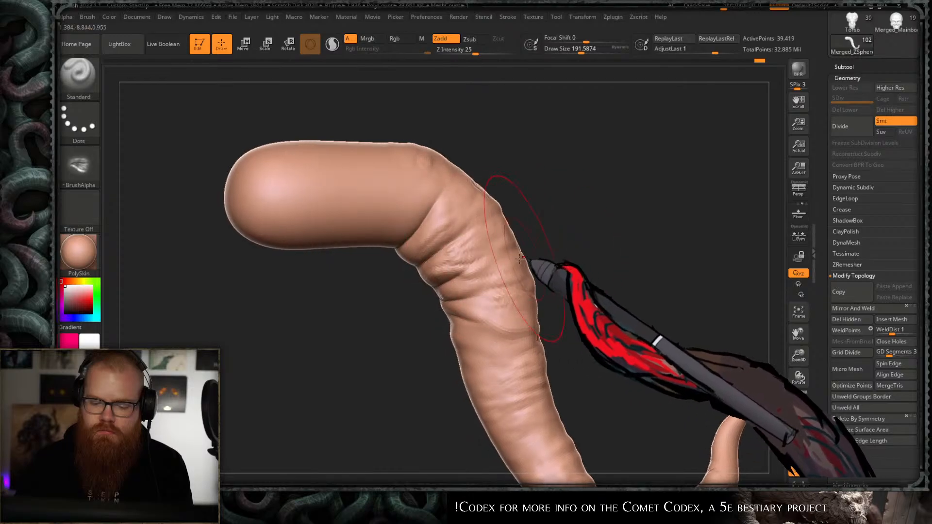
key("s")
left_click_drag(455, 262, 441, 242)
left_click_drag(532, 247, 547, 249)
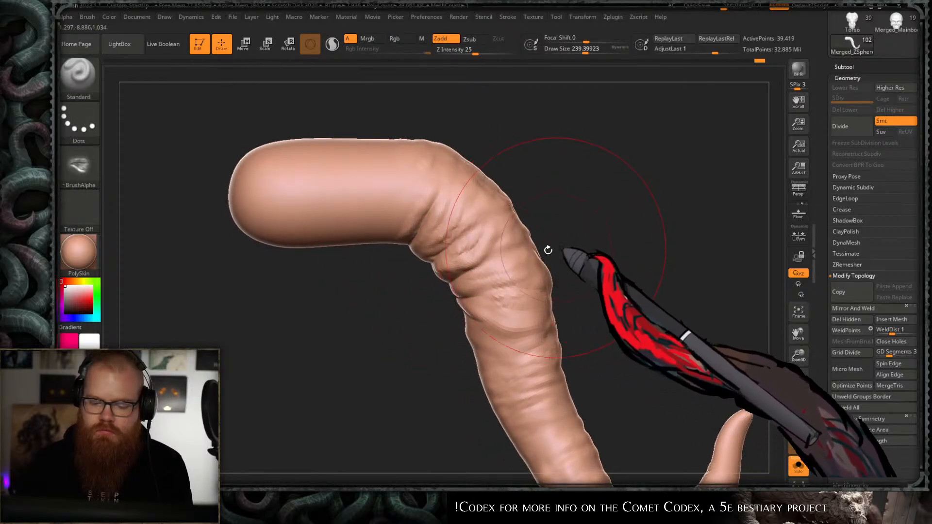
key("s")
left_click_drag(485, 255, 471, 255)
key("shift")
mouse_move(603, 192)
left_mouse_down()
mouse_move(566, 198)
mouse_move(578, 223)
mouse_move(507, 264)
left_mouse_up()
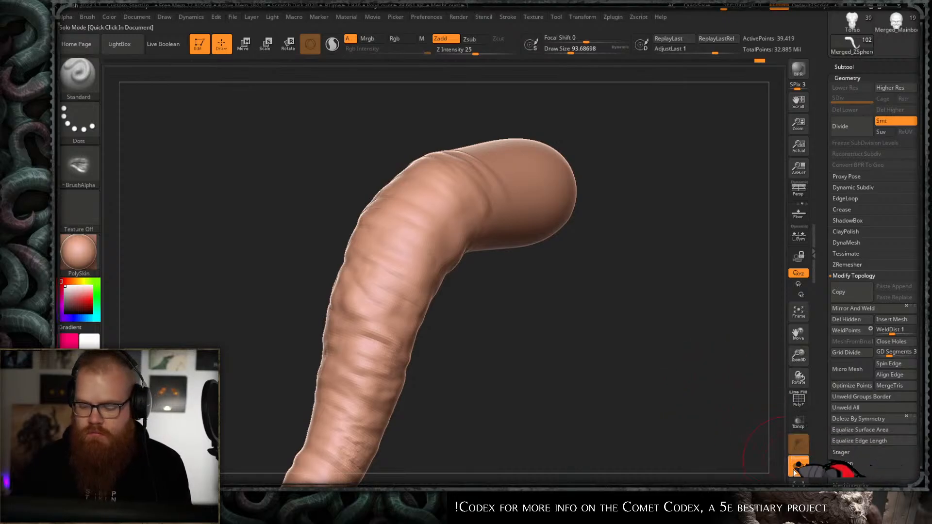
- Turn off Solo mode and unhide all the tentacles to show the tentacle on the complete creature
left_click(799, 466)
right_click_drag(634, 370, 589, 204, "ctrl")
left_click(673, 144, "ctrl+shift")
mouse_move(672, 144)
left_mouse_down()
mouse_move(657, 142)
mouse_move(703, 133)
mouse_move(695, 183)
mouse_move(654, 168)
left_mouse_up()
mouse_move(655, 170)
right_mouse_down()
mouse_move(664, 223)
mouse_move(533, 97)
mouse_move(578, 301)
mouse_move(454, 237)
mouse_move(322, 361)
mouse_move(323, 379)
mouse_move(471, 338)
mouse_move(341, 344)
mouse_move(343, 315)
right_mouse_up()
- Refine the ridges along the tentacle's middle with ClayBuildup and smoothing at a draw size of about 33
key("s")
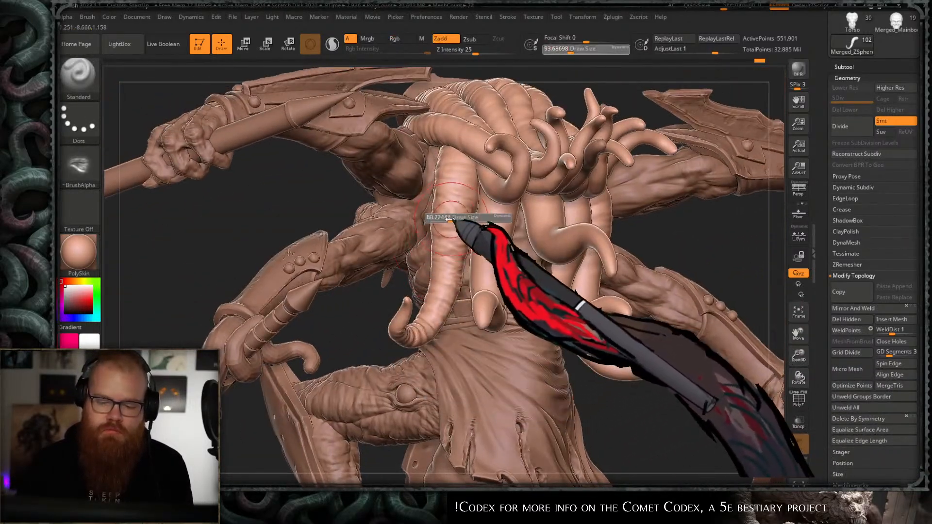
left_click_drag(457, 217, 441, 218)
right_click_drag(470, 238, 463, 187, "ctrl")
key("b")
key("c")
key("b")
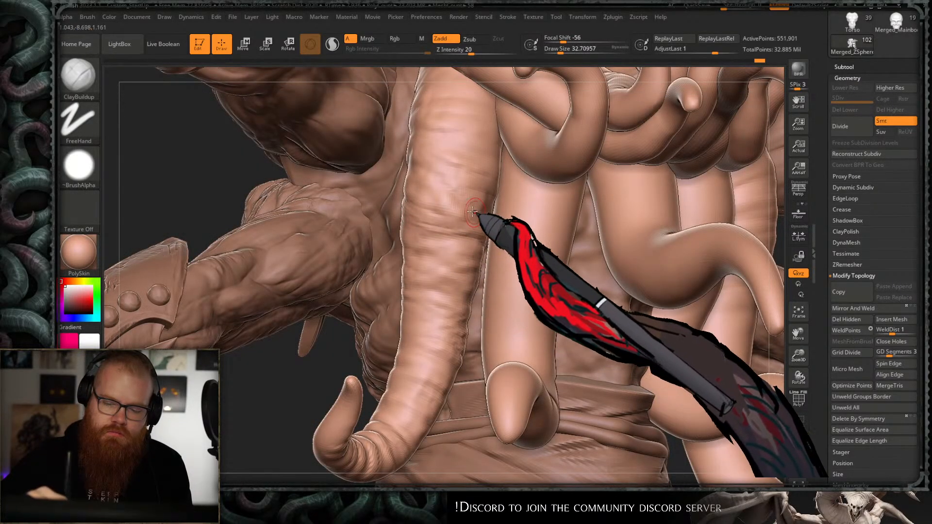
key("shift")
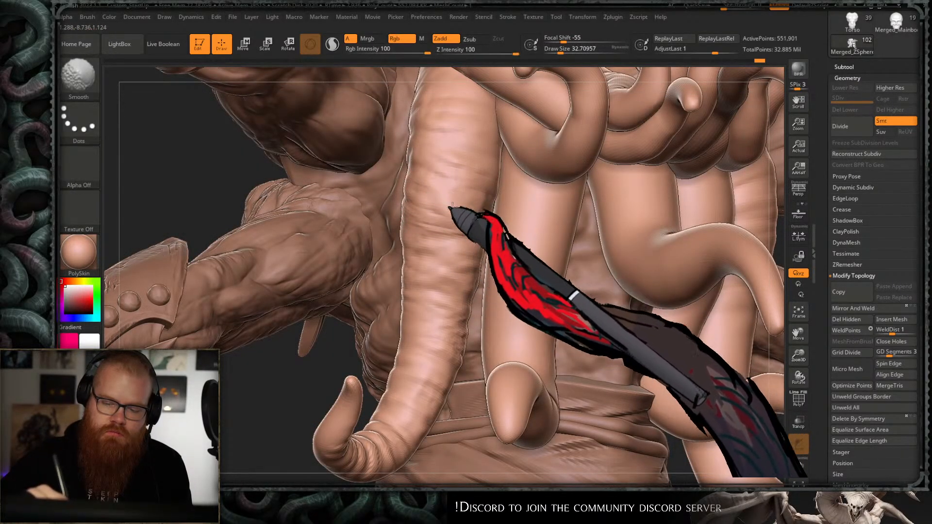
left_click_drag(407, 181, 416, 205, "shift")
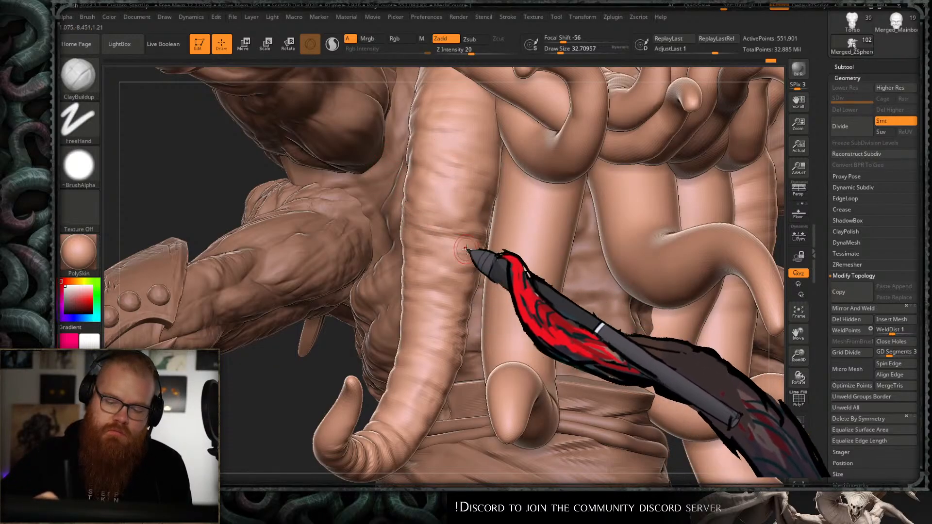
key("shift")
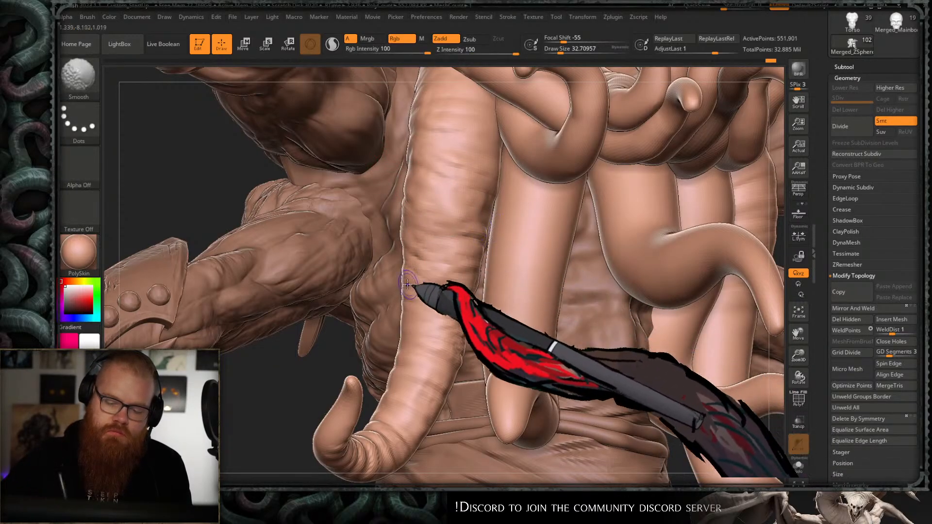
key("ctrl")
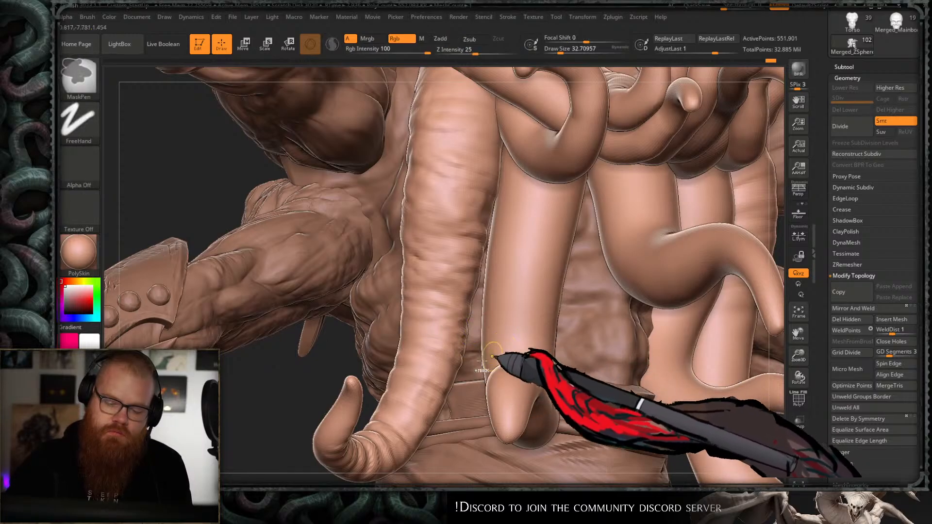
- Switch to the lower arms' Merged_Legs2_20 subtool and touch up the arm where it meets the torso with ClayBuildup
right_click_drag(493, 356, 447, 270, "ctrl")
mouse_move(648, 162)
left_mouse_down()
mouse_move(669, 146)
mouse_move(684, 208)
mouse_move(707, 131)
mouse_move(682, 126)
mouse_move(680, 147)
mouse_move(661, 138)
mouse_move(723, 190)
mouse_move(677, 167)
mouse_move(735, 162)
mouse_move(700, 155)
left_mouse_up()
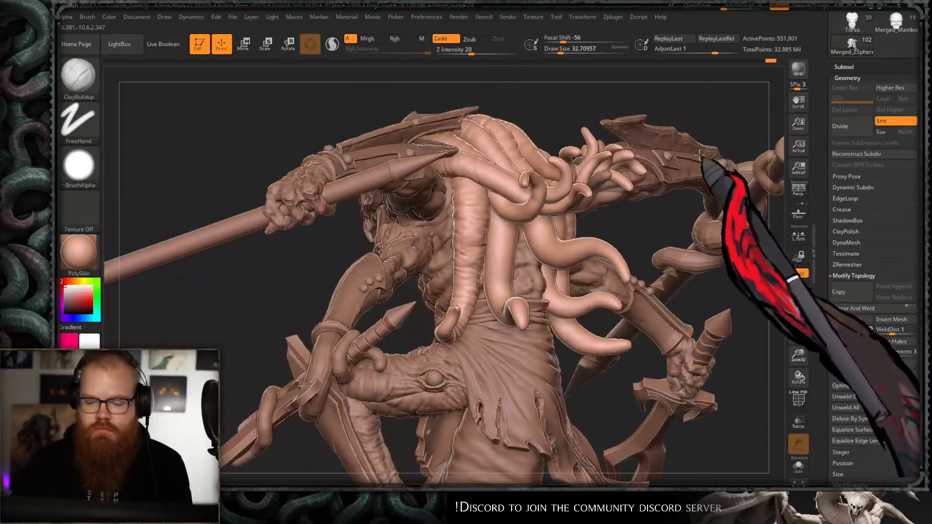
mouse_move(700, 154)
right_mouse_down()
mouse_move(636, 170)
mouse_move(481, 337)
mouse_move(493, 315)
mouse_move(412, 334)
mouse_move(422, 389)
mouse_move(395, 330)
mouse_move(458, 258)
right_mouse_up()
left_click(387, 300, "alt")
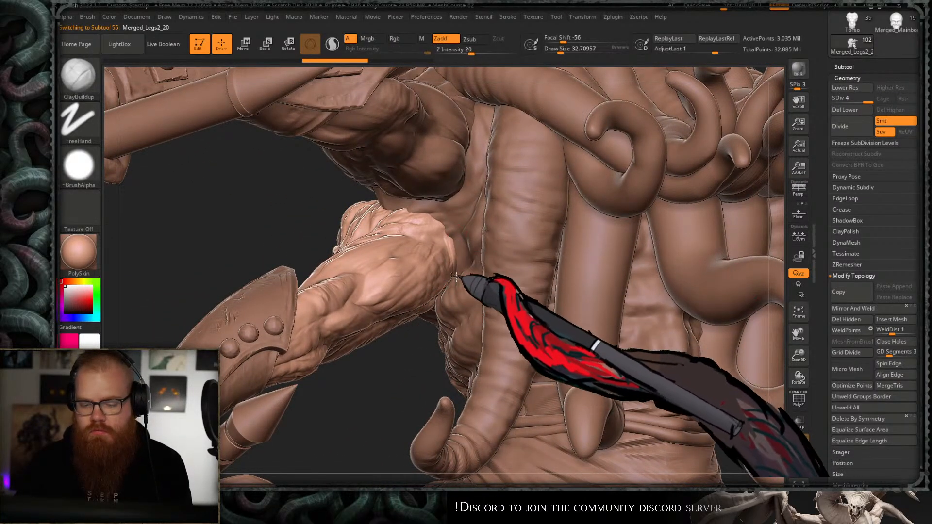
key("shift")
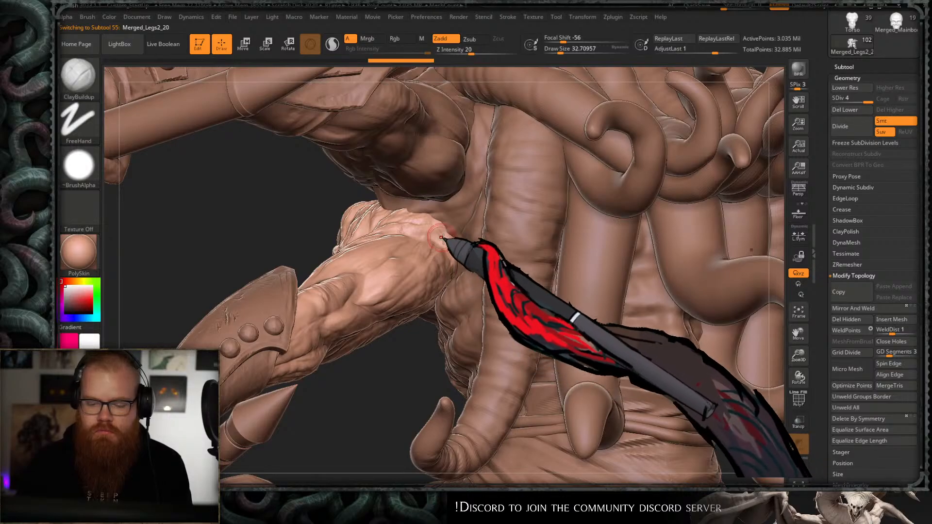
right_click_drag(456, 277, 475, 254, "ctrl")
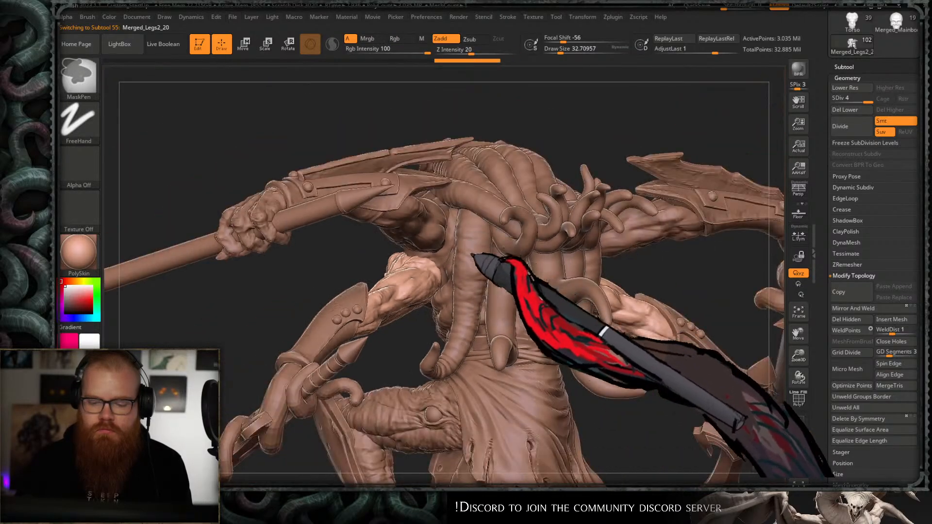
- Reselect the tentacles subtool and keep all its tentacles visible
mouse_move(656, 122)
right_mouse_down()
mouse_move(645, 115)
mouse_move(655, 117)
mouse_move(593, 160)
right_mouse_up()
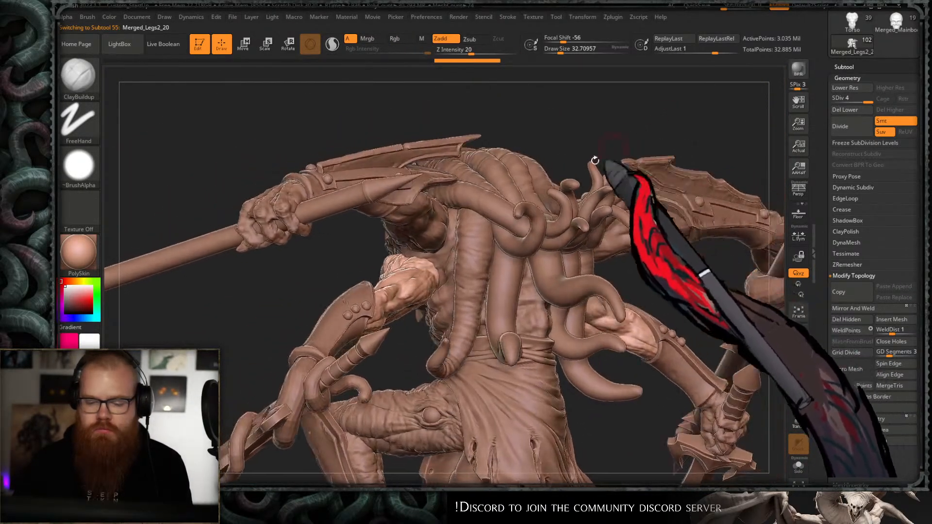
mouse_move(527, 228)
right_mouse_down("ctrl")
mouse_move(543, 276)
mouse_move(551, 253)
right_mouse_up("ctrl")
left_click(530, 237, "alt")
key("ctrl+shift+1")
mouse_move(600, 178)
right_mouse_down()
mouse_move(627, 162)
mouse_move(661, 208)
mouse_move(590, 150)
mouse_move(593, 141)
right_mouse_up()
left_click(593, 141, "ctrl+shift")
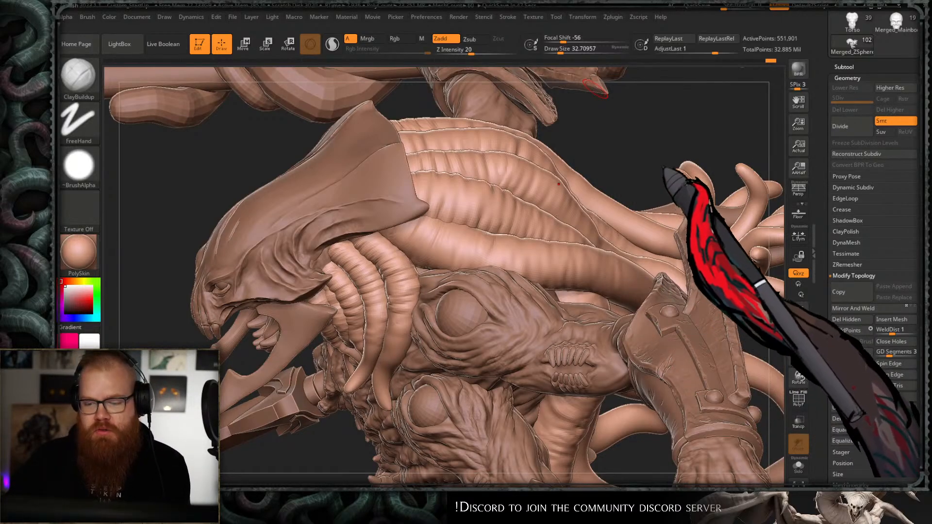
- Examine the complete creature from the side and front, including its head, tentacles, arms and base
mouse_move(635, 138)
left_mouse_down()
mouse_move(648, 106)
mouse_move(647, 117)
left_mouse_up()
right_click_drag(647, 117, 566, 87, "ctrl")
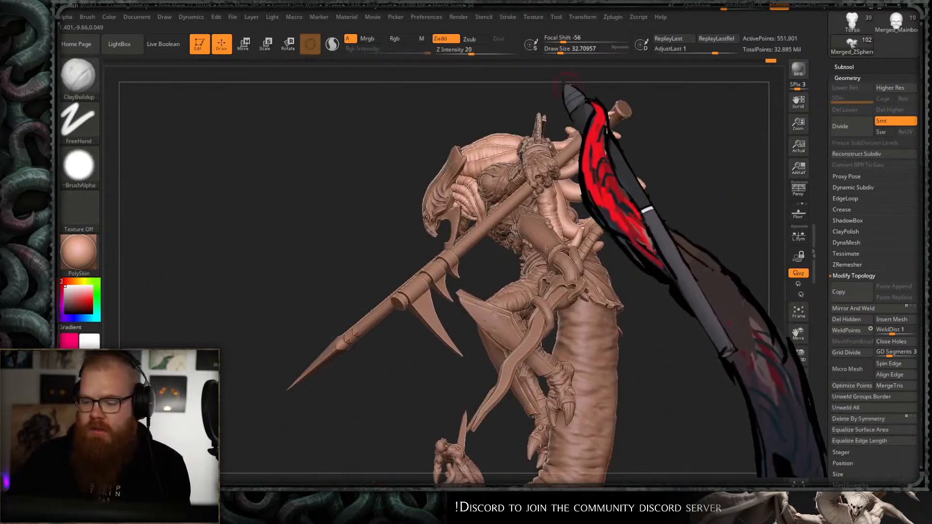
mouse_move(685, 243)
left_mouse_down()
mouse_move(688, 252)
mouse_move(679, 247)
left_mouse_up()
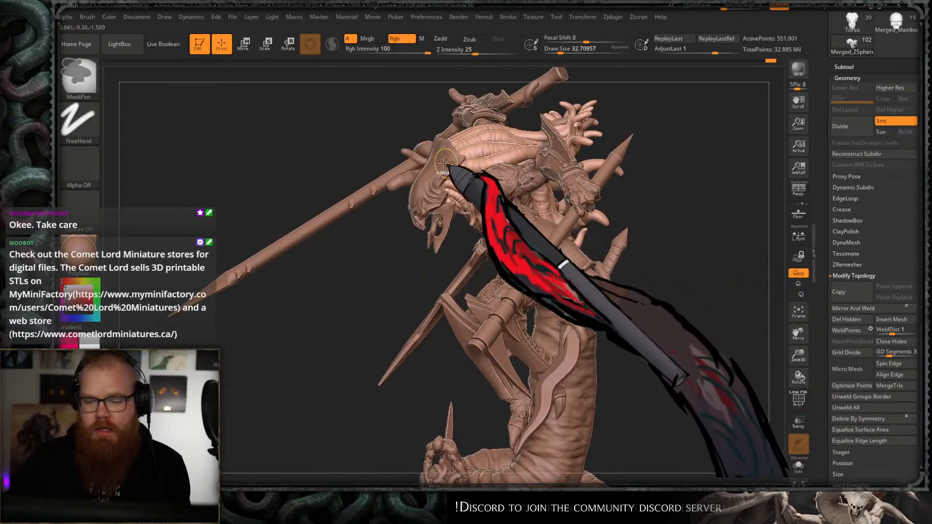
right_click_drag(449, 161, 486, 219, "ctrl")
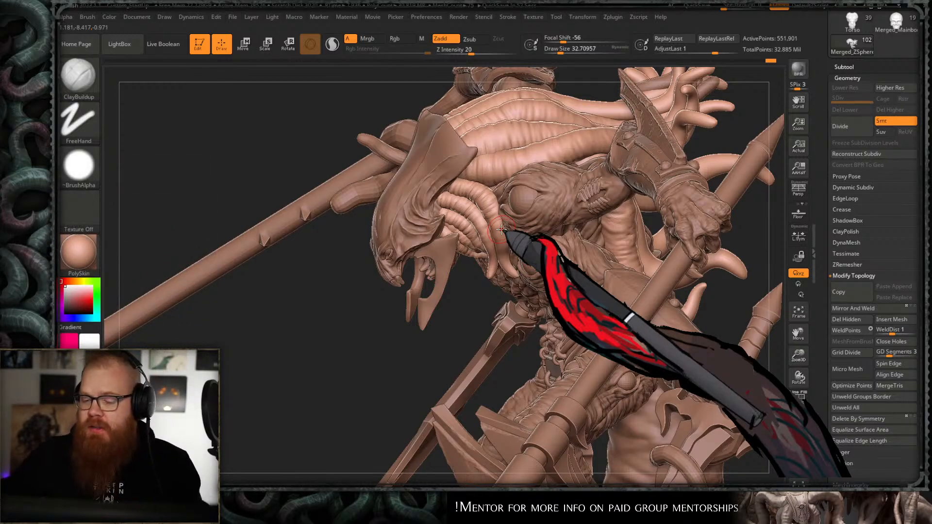
left_click_drag(358, 354, 396, 343)
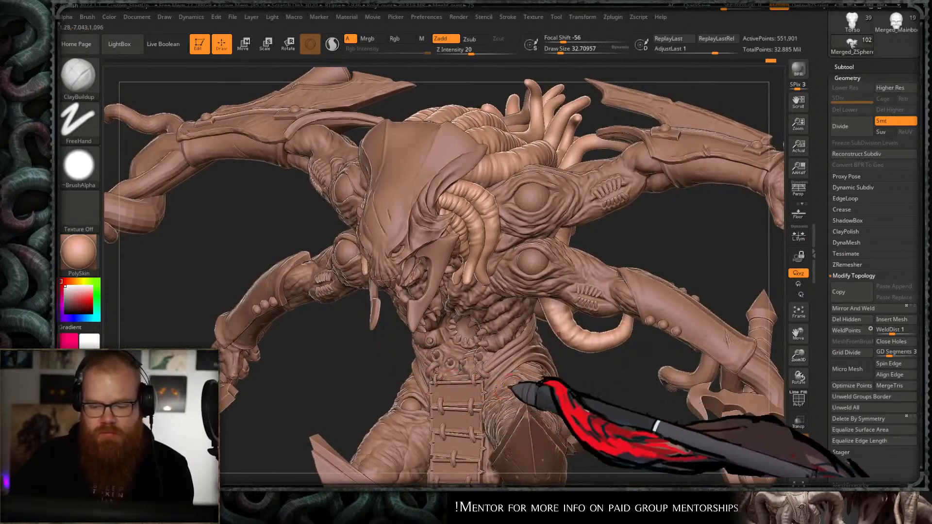
right_click_drag(510, 387, 575, 212, "ctrl")
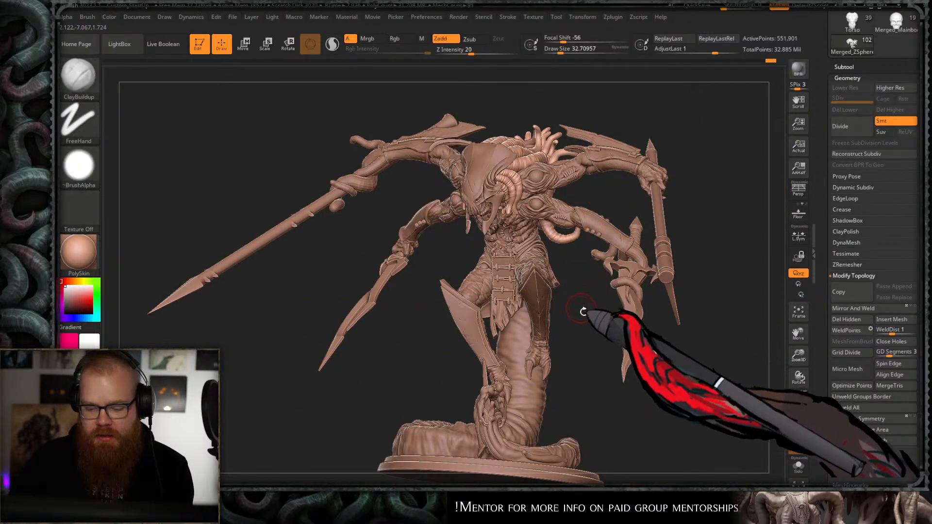
mouse_move(584, 311)
left_mouse_down()
mouse_move(583, 326)
mouse_move(564, 303)
left_mouse_up()
right_click_drag(562, 247, 577, 290, "ctrl")
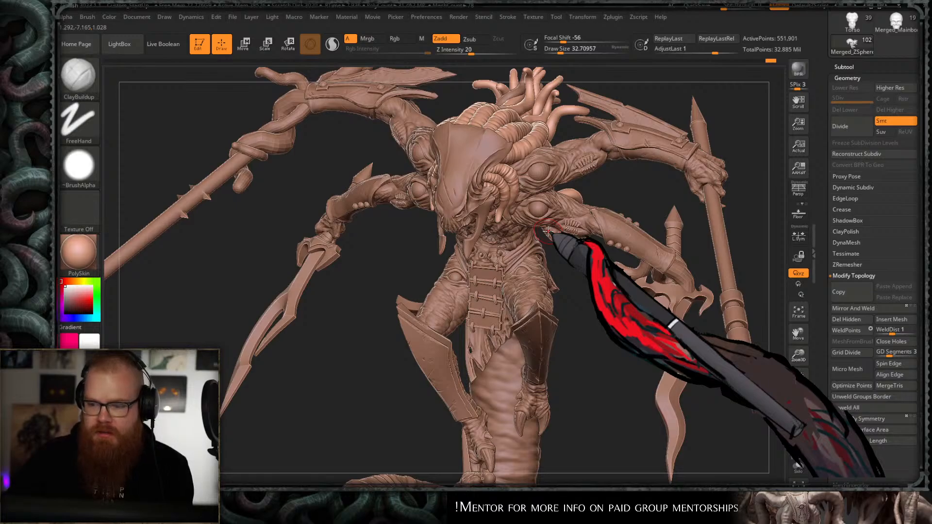
left_click_drag(595, 265, 600, 279)
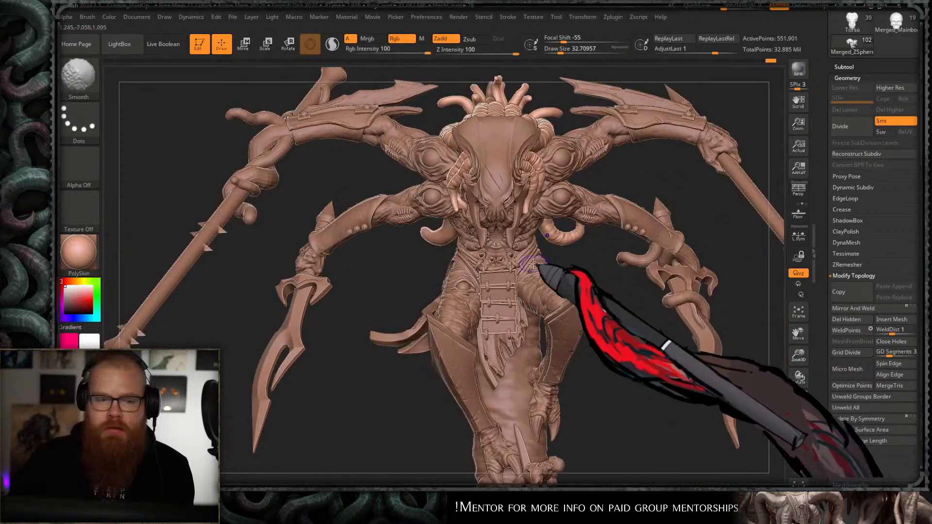